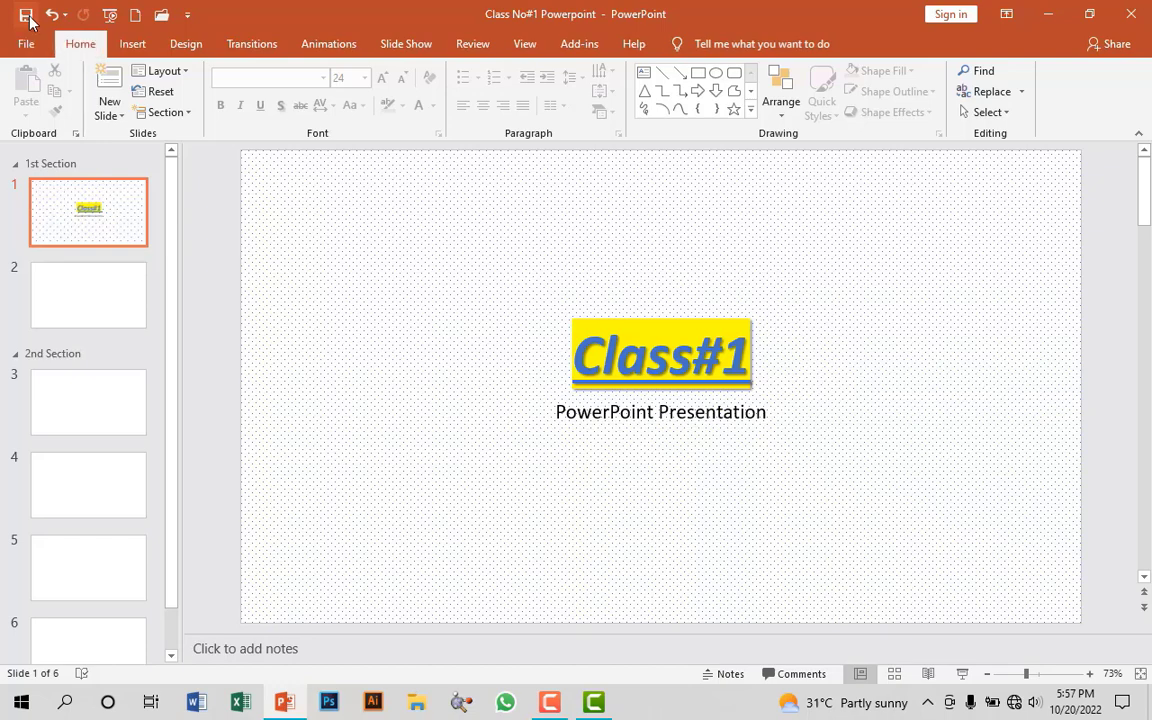
# - Save the six-slide Class#1 presentation from the Quick Access Toolbar
pyautogui.click(26, 15)
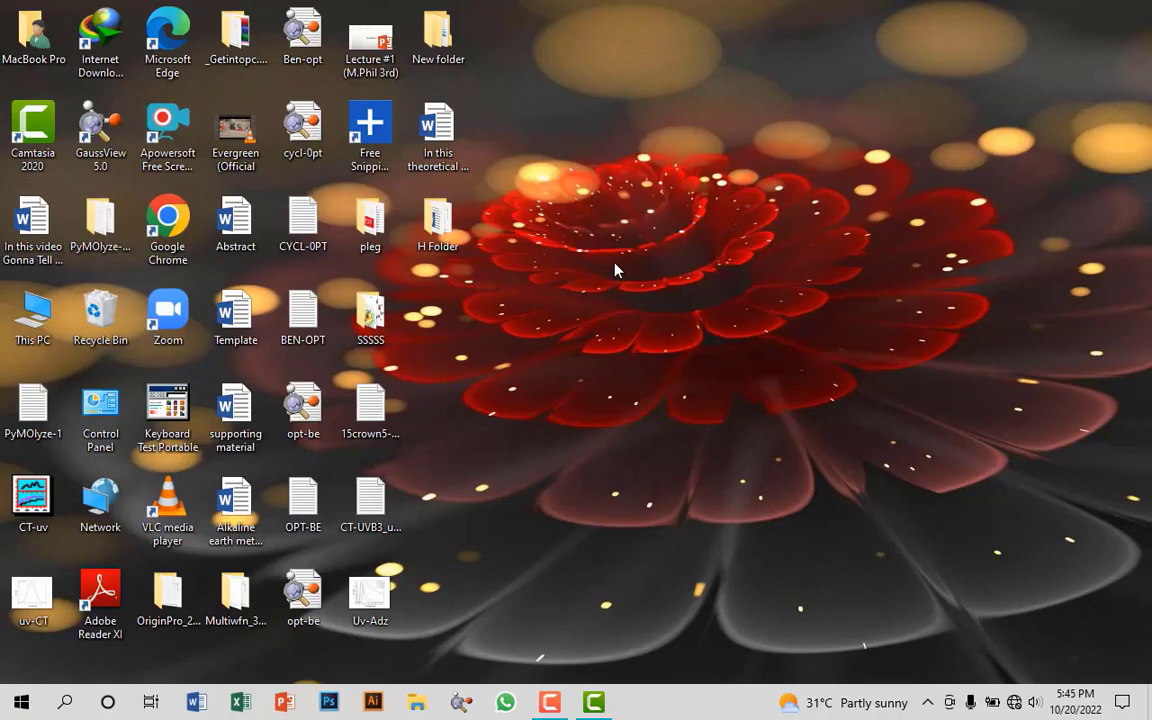
# - Create a new desktop PowerPoint file named 'Class No#1 Powerpoint' and open it in PowerPoint
pyautogui.rightClick(615, 270)
pyautogui.moveTo(673, 456)
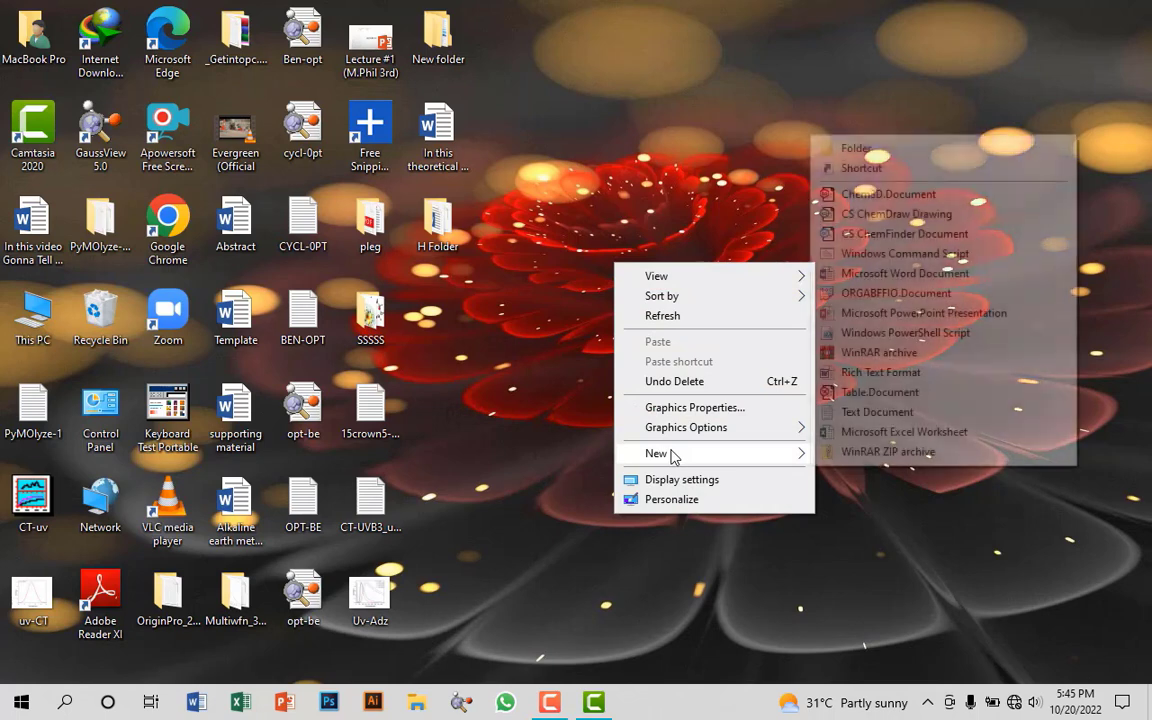
pyautogui.click(925, 313)
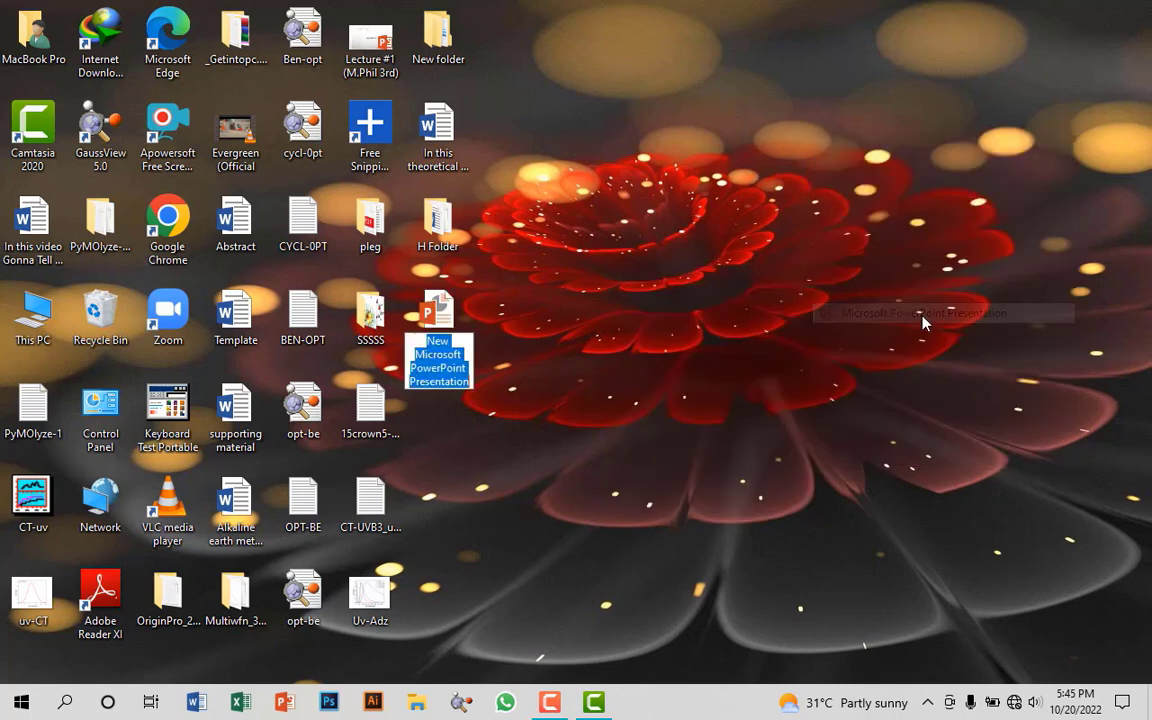
pyautogui.write('Class No')
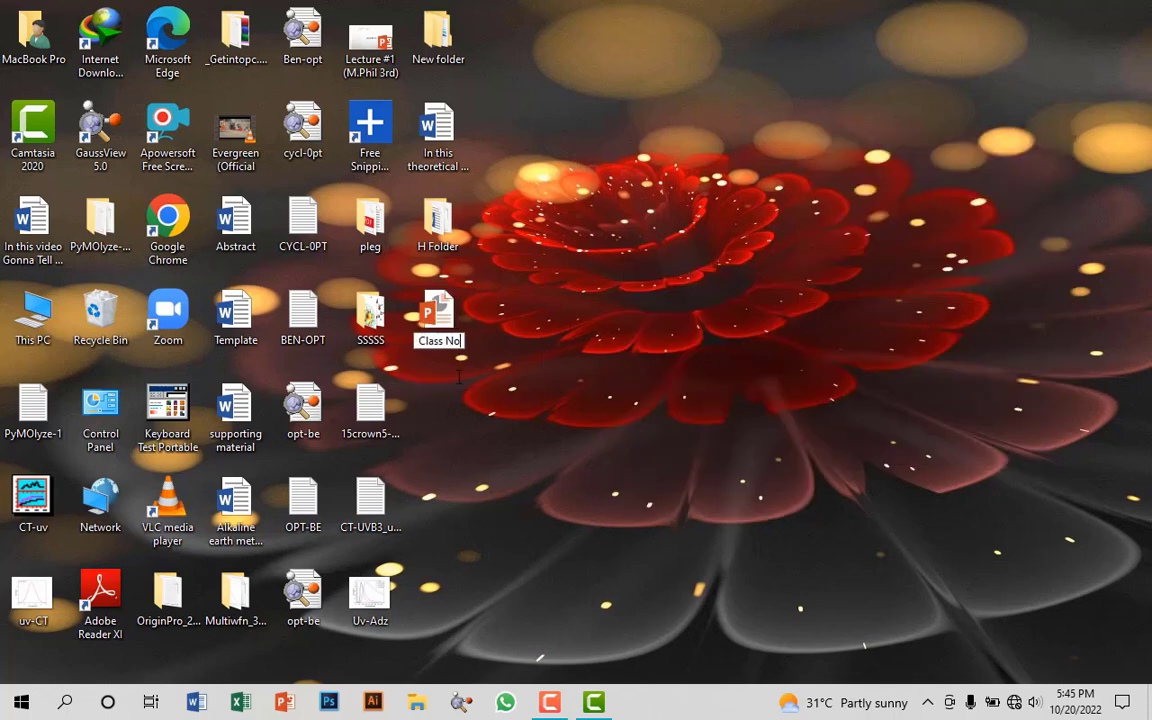
pyautogui.write('#1 Powerpoint')
pyautogui.press('Return')
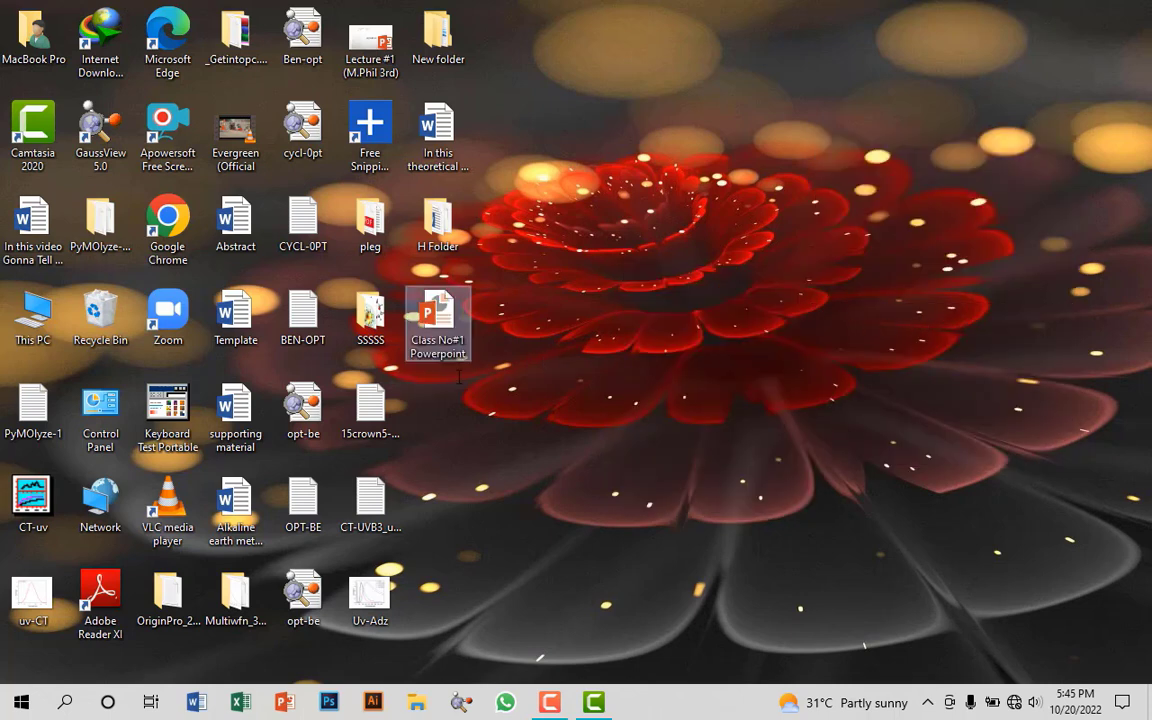
pyautogui.rightClick(455, 325)
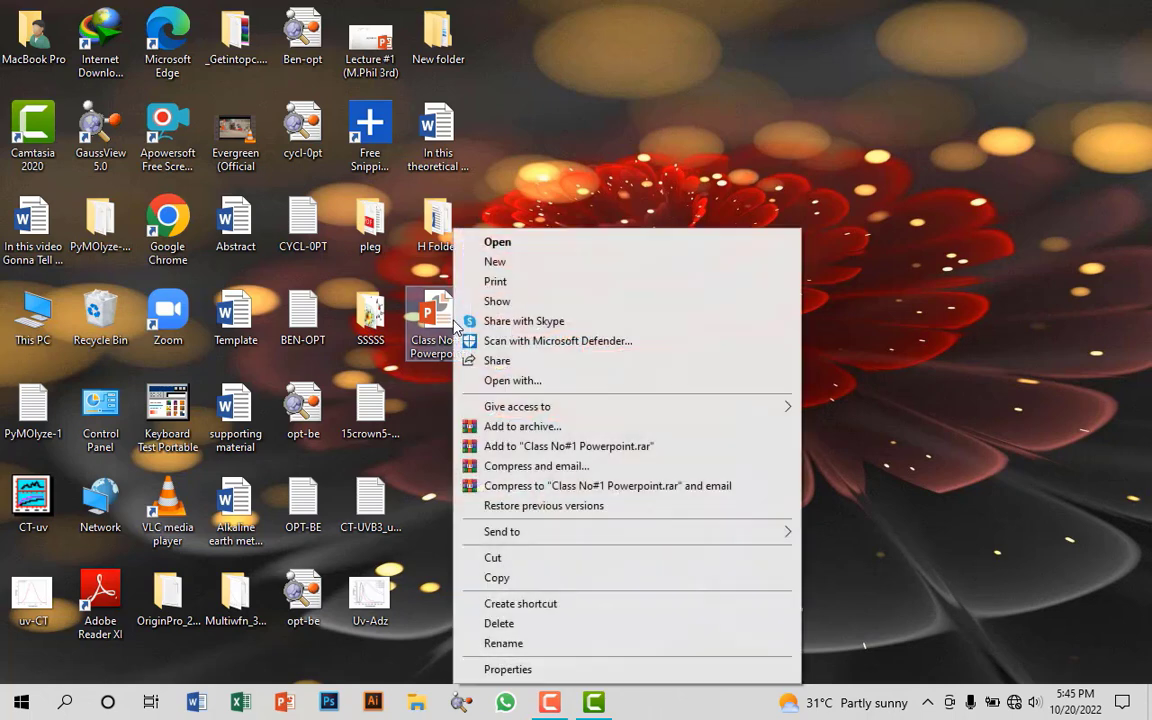
pyautogui.click(482, 239)
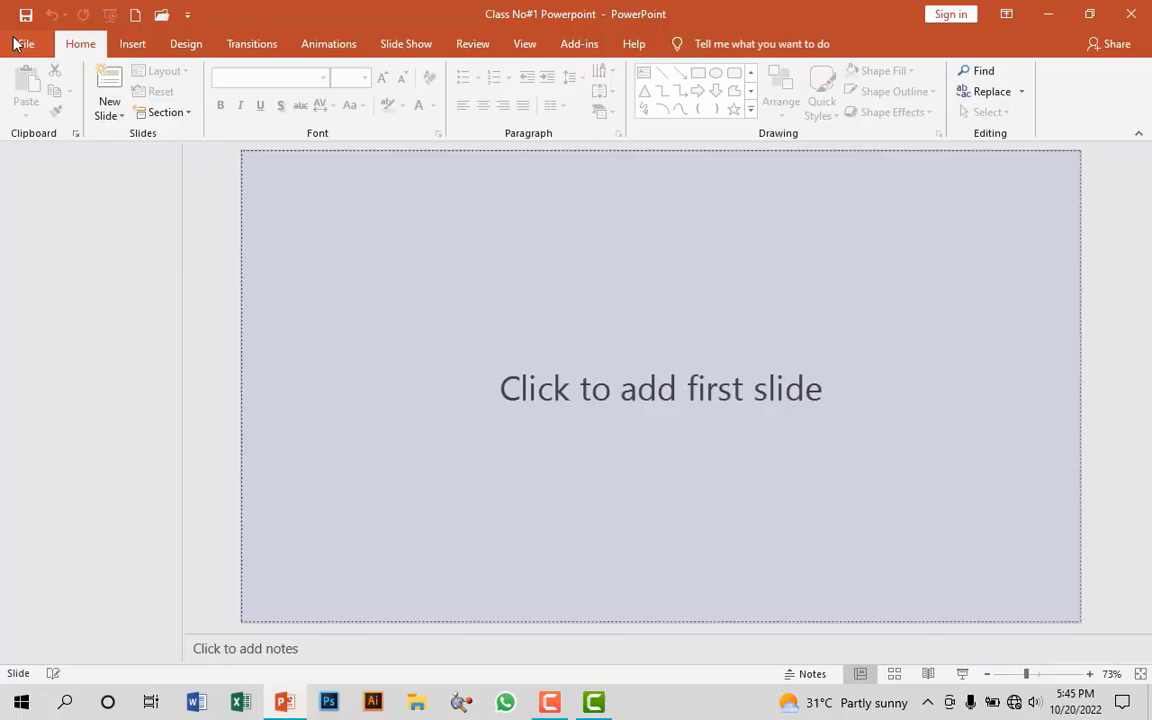
# - Browse the File Info, New and Open pages, then save the empty presentation
pyautogui.click(16, 44)
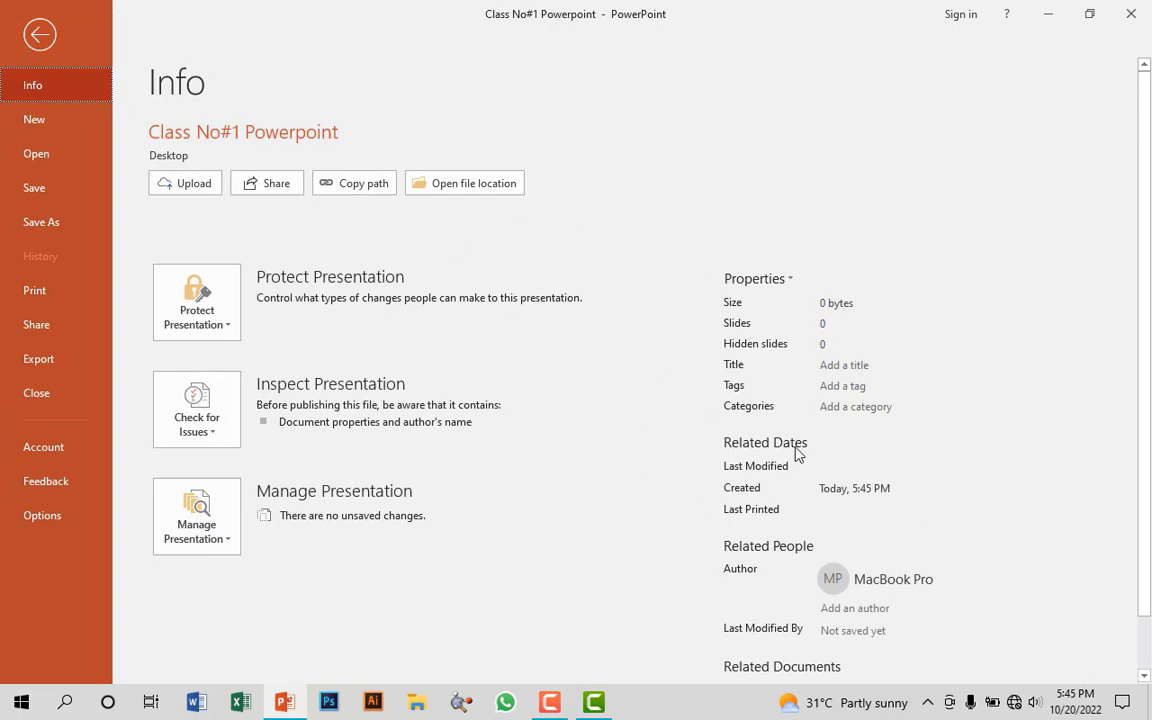
pyautogui.click(58, 118)
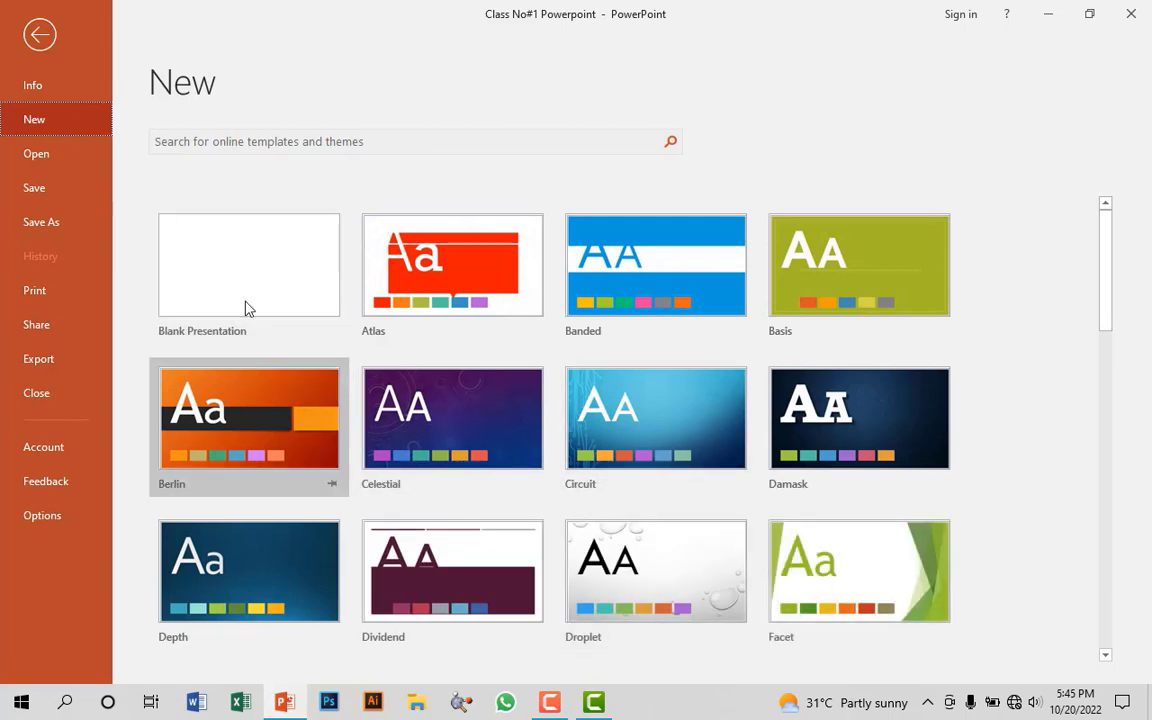
pyautogui.click(51, 159)
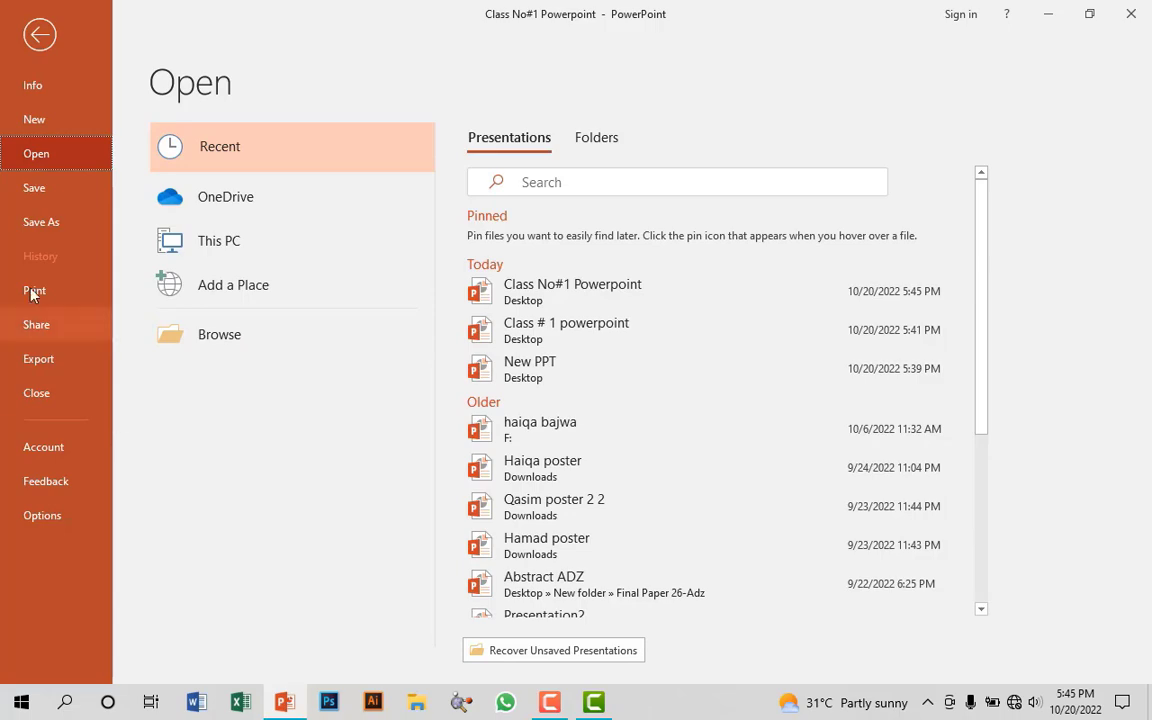
pyautogui.click(45, 190)
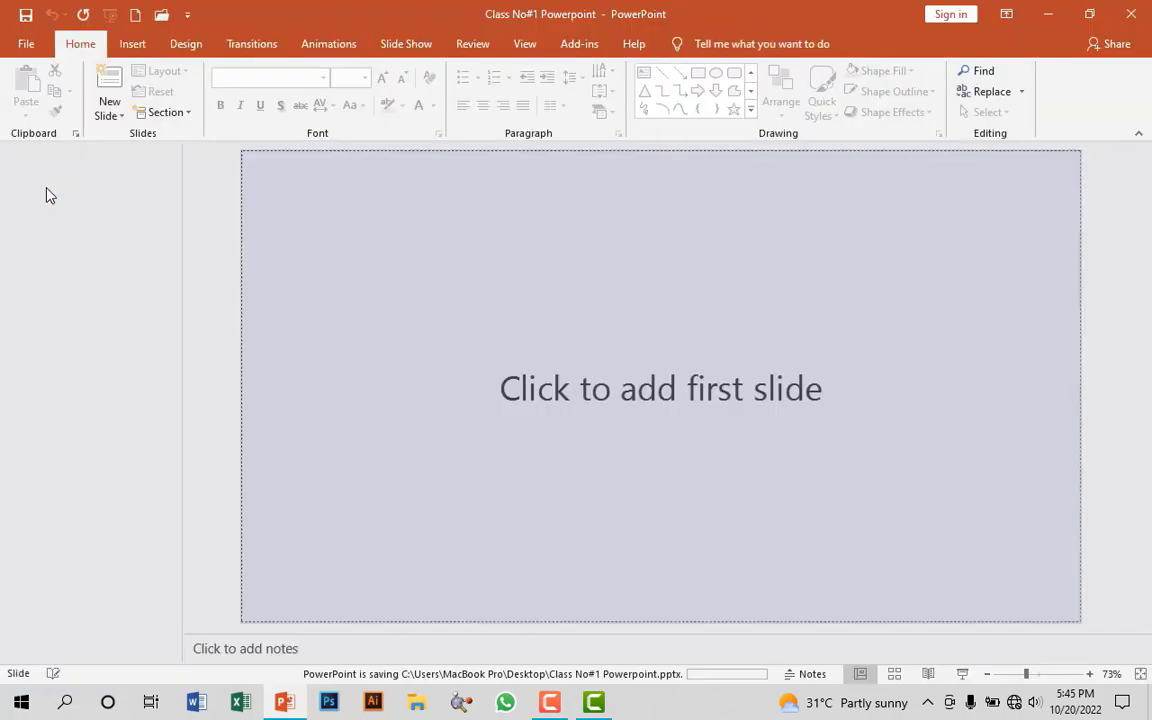
# - Review the Save As, Share, Print and Export pages, then return to the slide editor
pyautogui.click(27, 48)
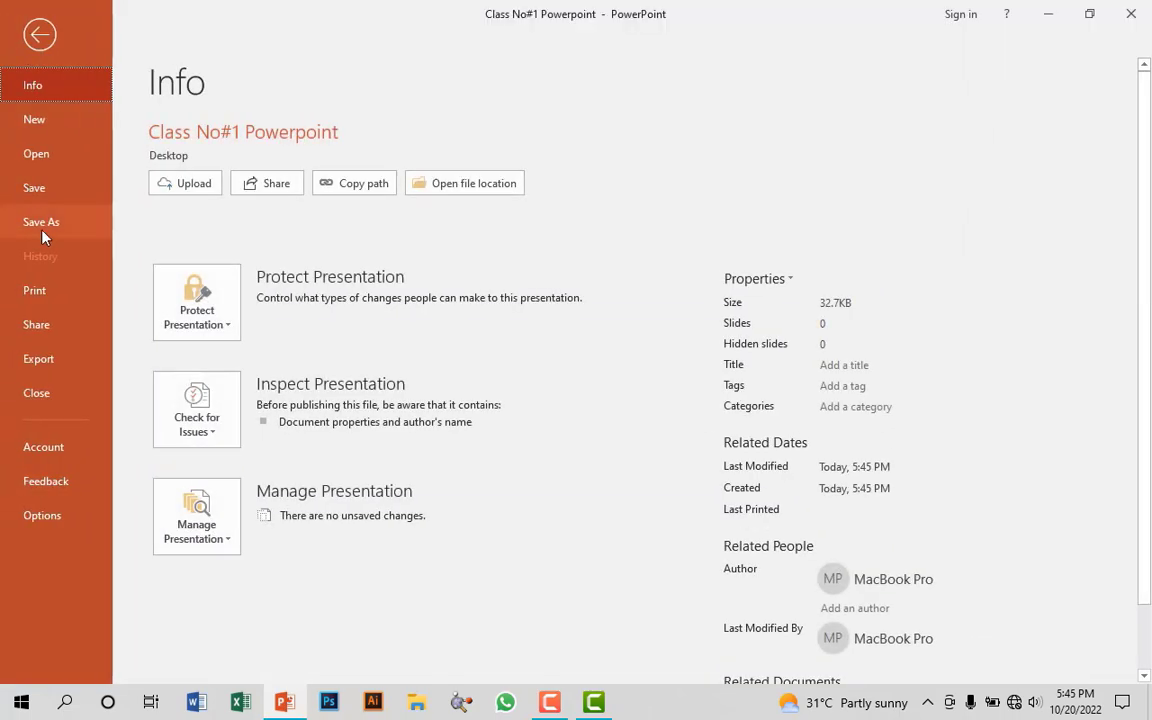
pyautogui.click(35, 224)
pyautogui.click(36, 324)
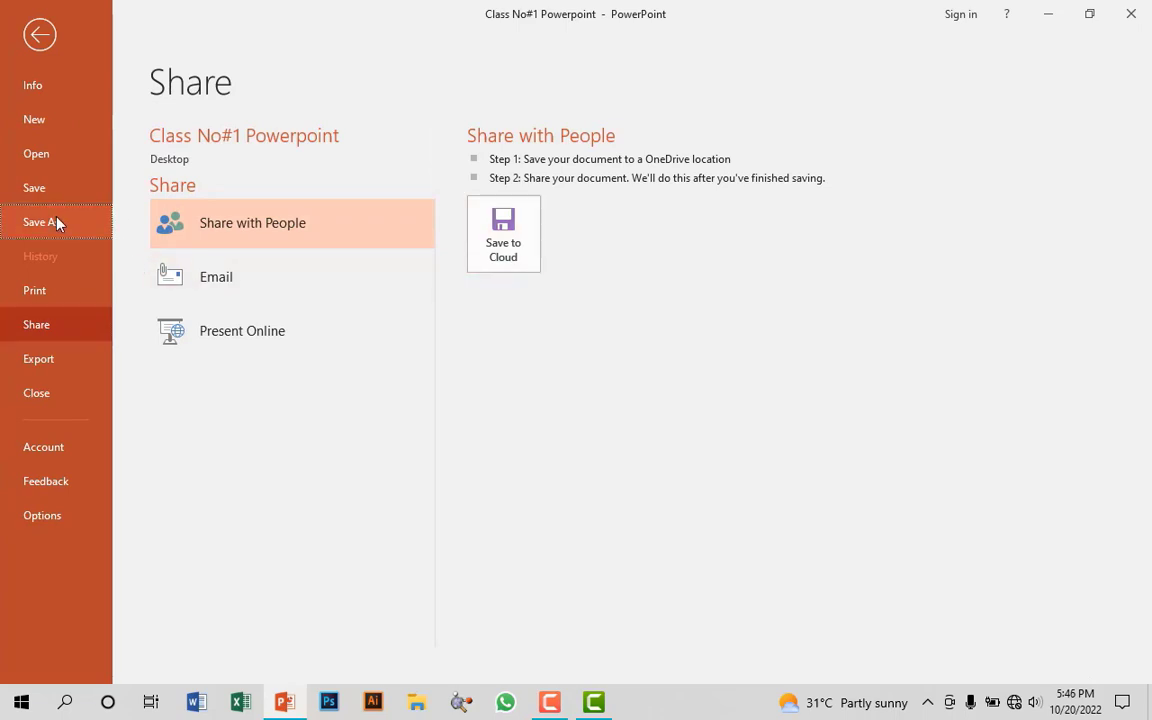
pyautogui.click(45, 222)
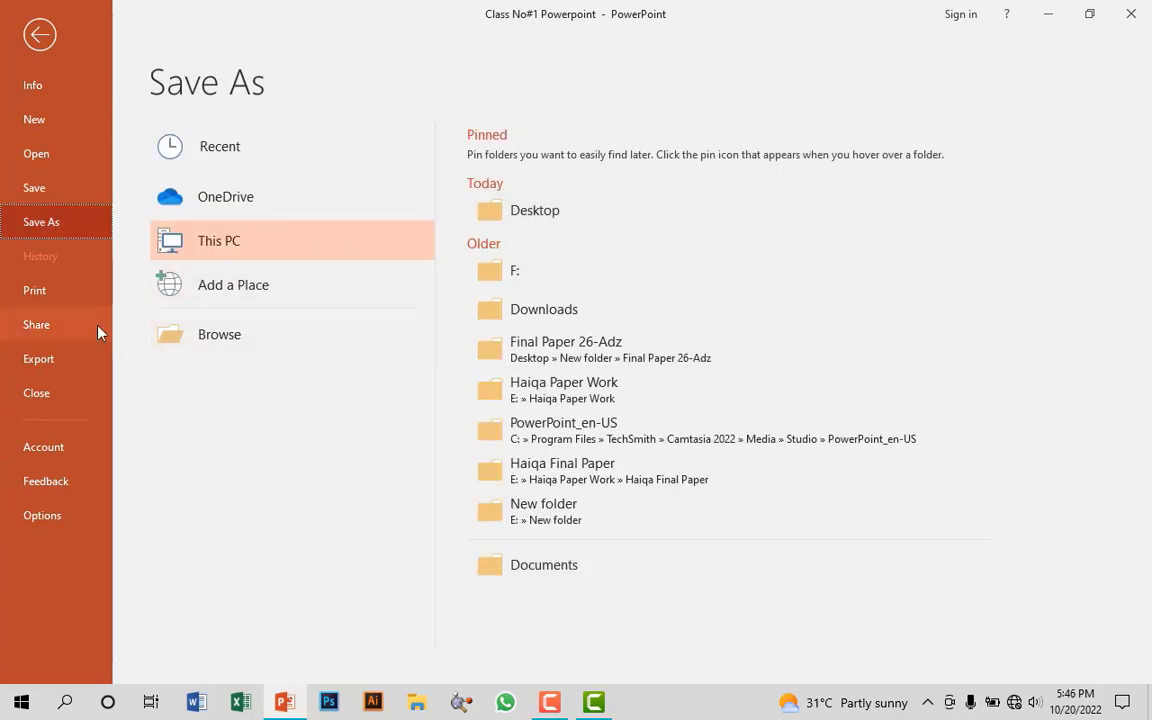
pyautogui.click(52, 303)
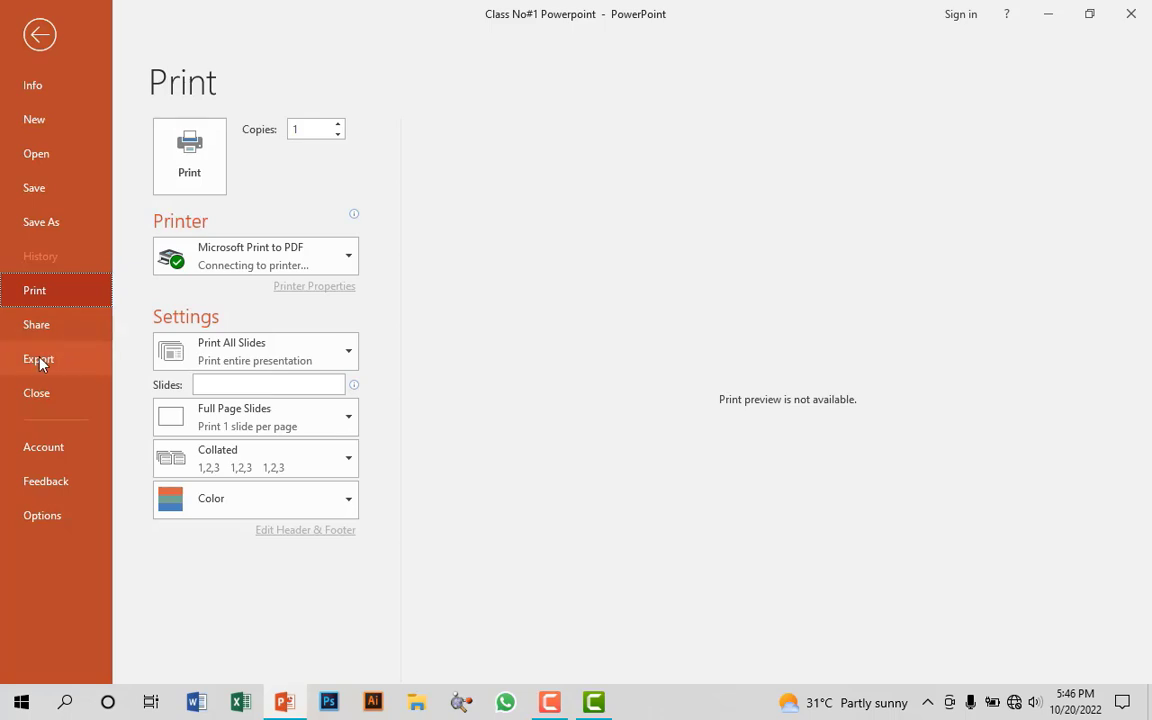
pyautogui.click(40, 325)
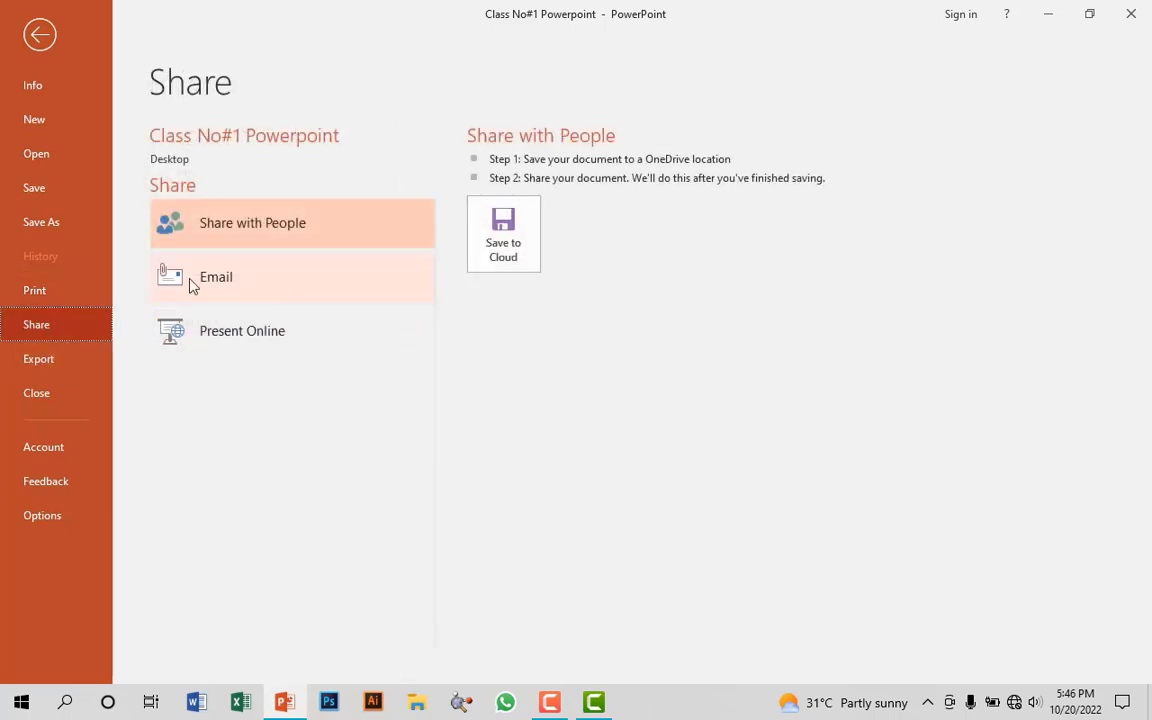
pyautogui.click(55, 362)
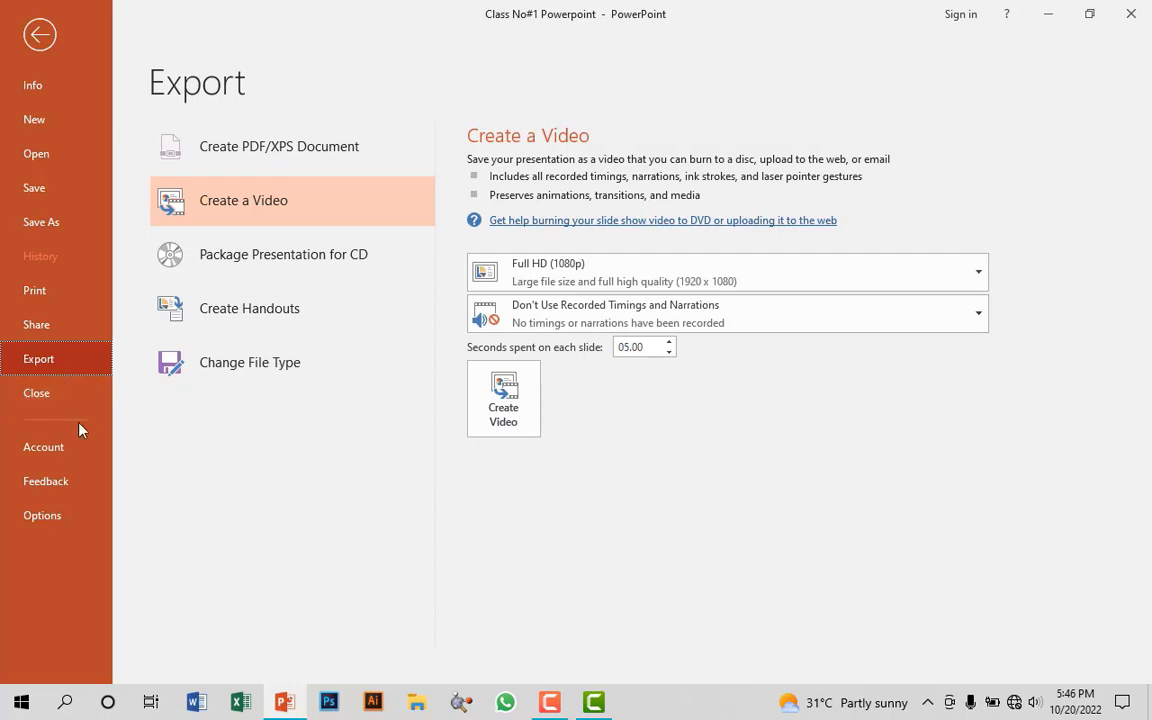
pyautogui.press('Escape')
# - Add the first title slide and browse the Insert, Design, Transitions and Animations tabs
pyautogui.click(520, 274)
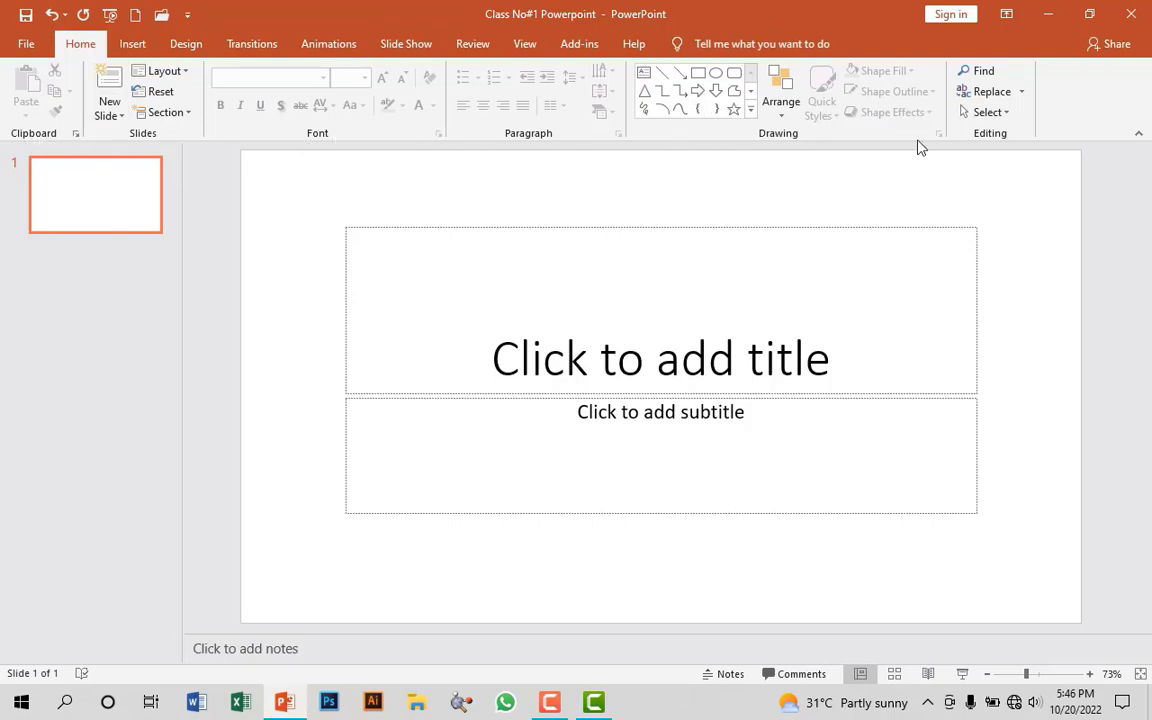
pyautogui.click(132, 44)
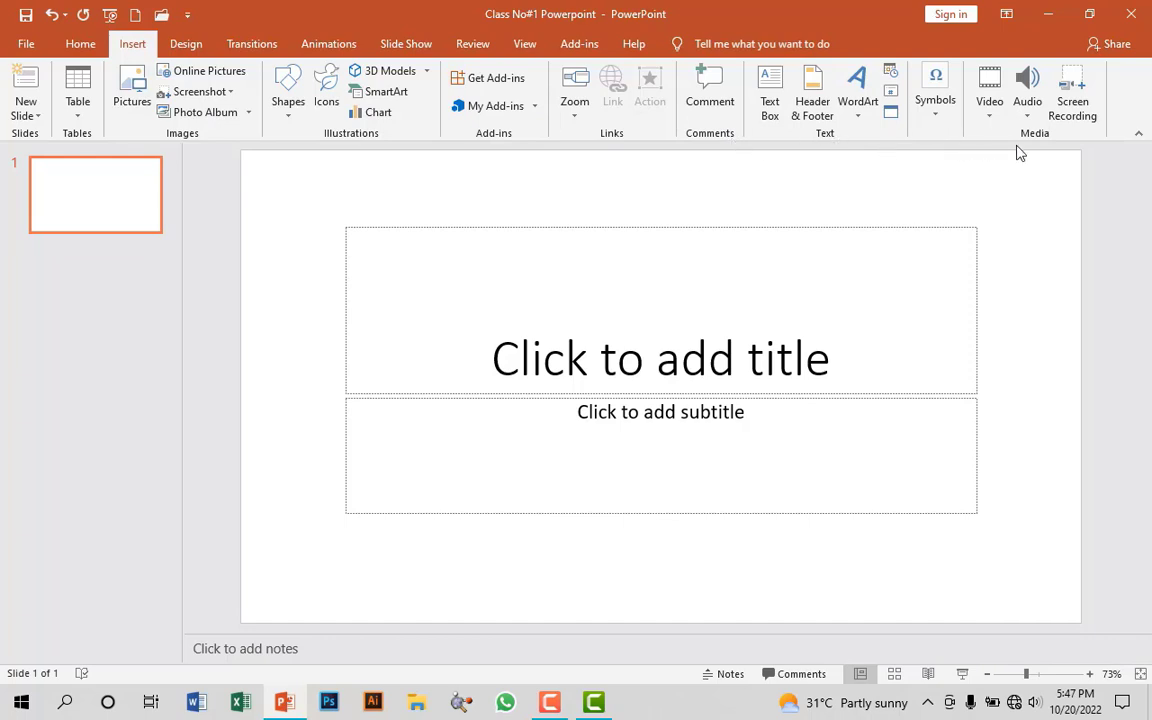
pyautogui.click(195, 46)
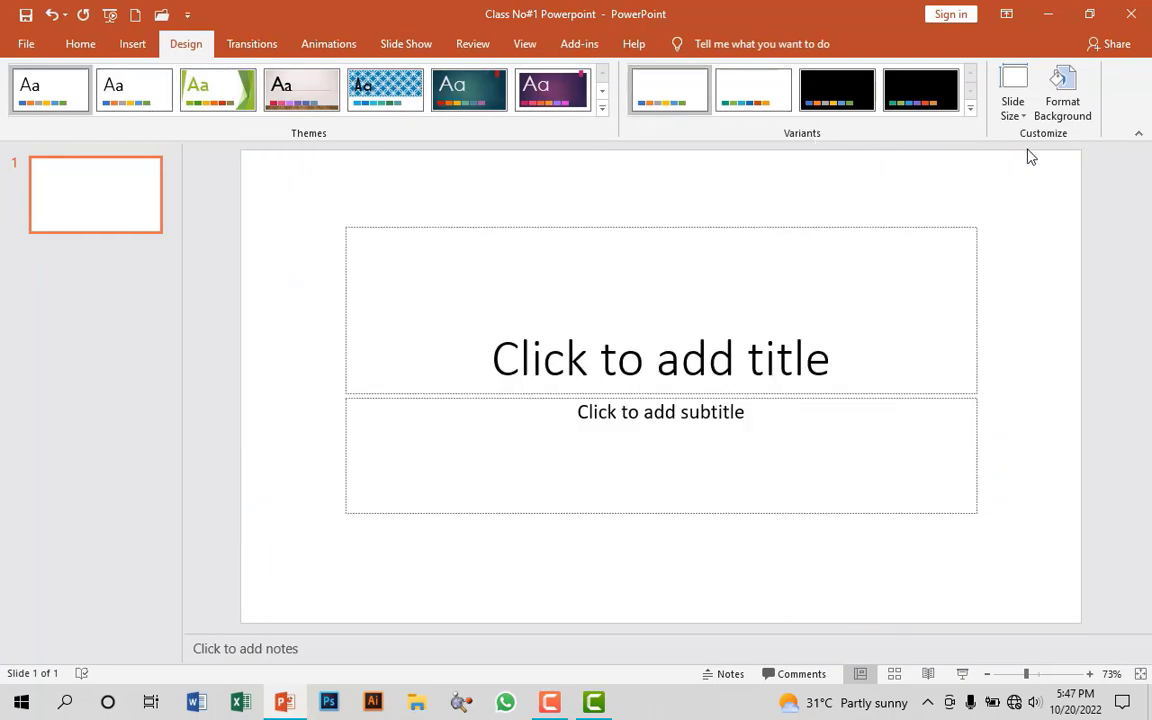
pyautogui.click(240, 45)
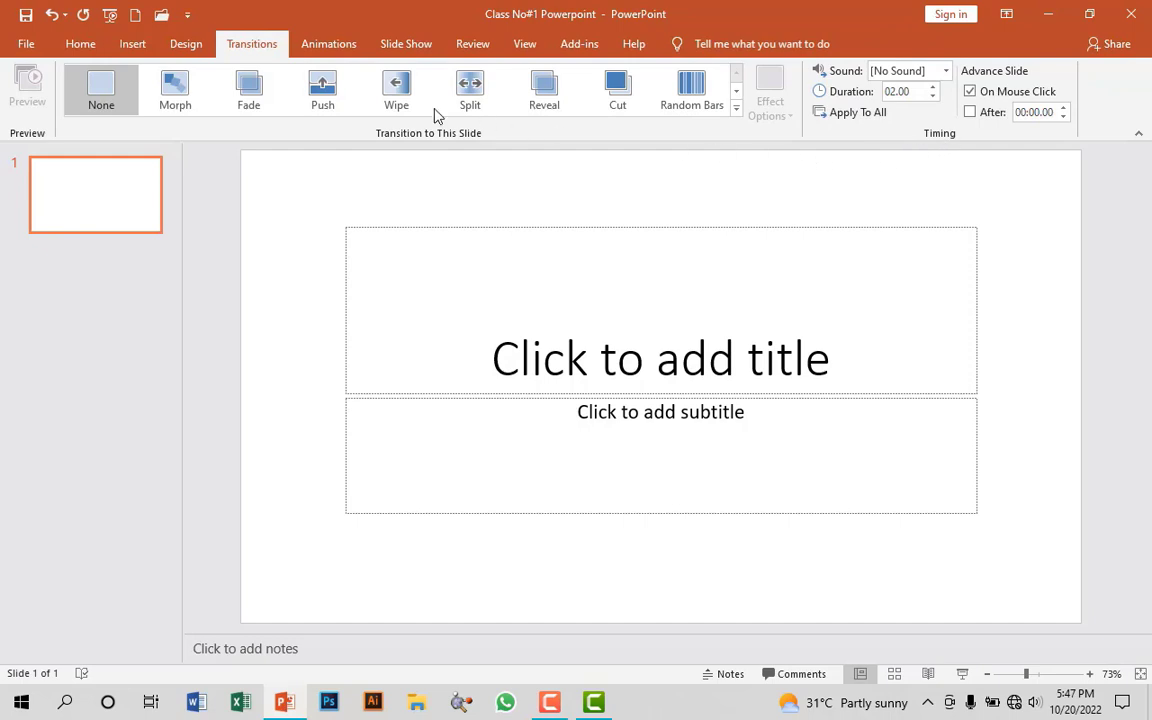
pyautogui.click(320, 45)
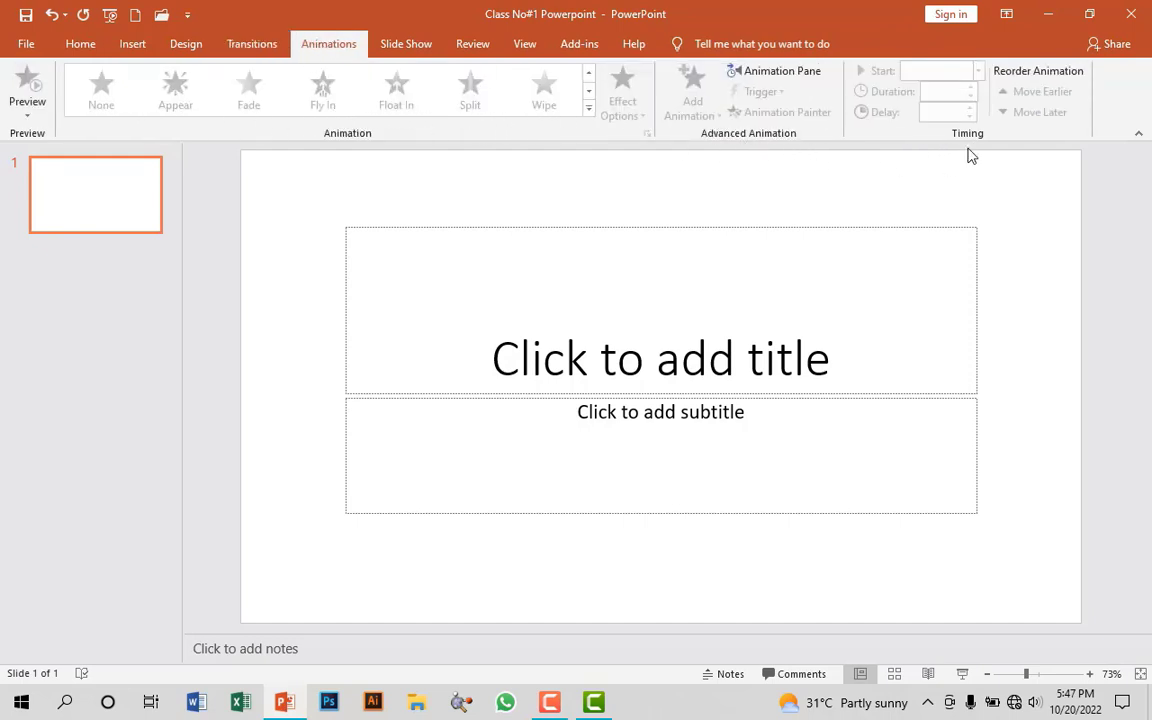
# - Browse the Slide Show, Review, View, Add-ins and Help tabs, ending back on Insert
pyautogui.click(405, 47)
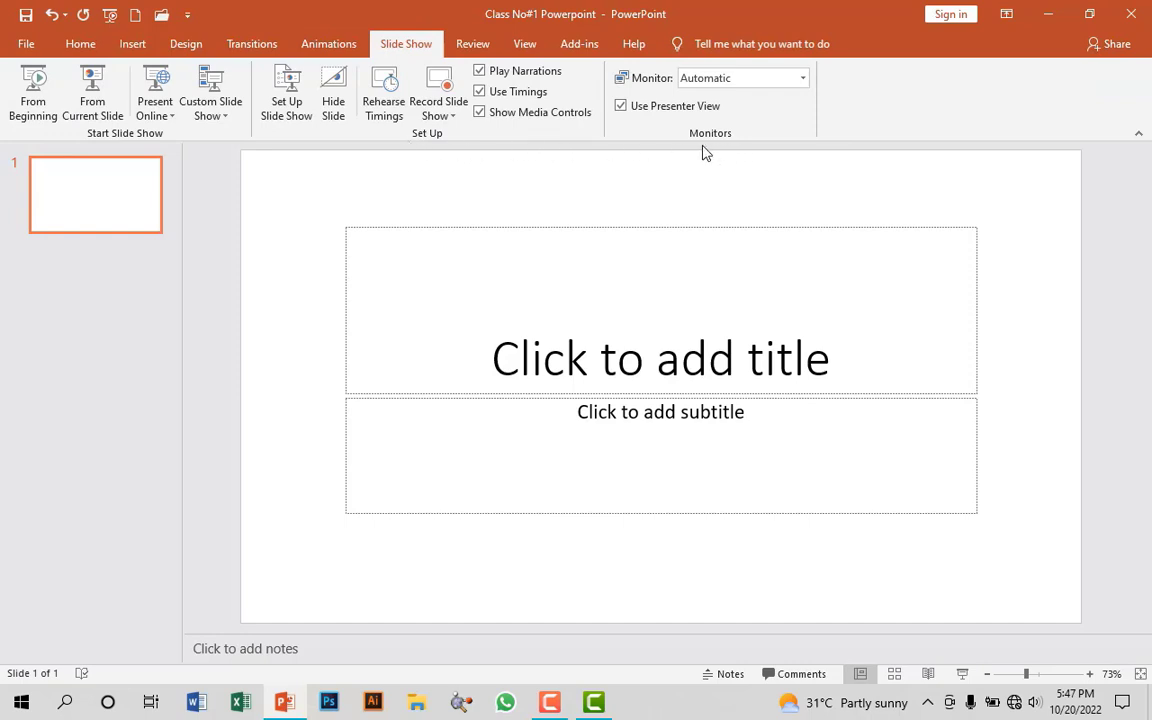
pyautogui.click(478, 44)
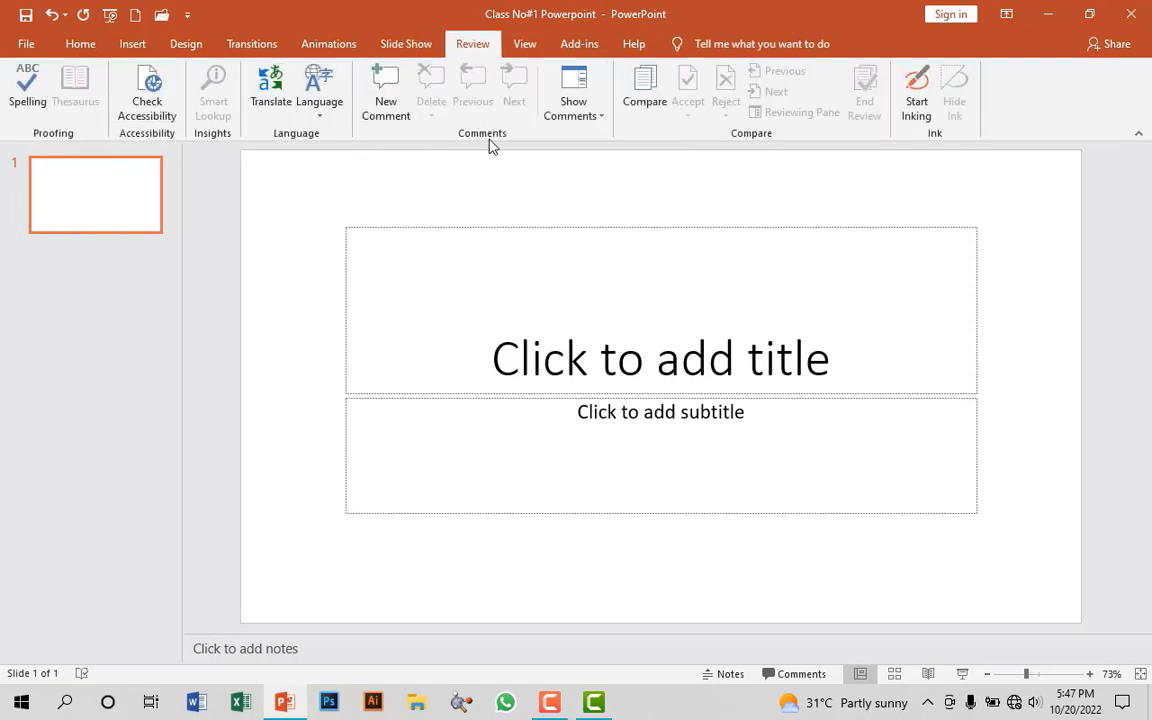
pyautogui.click(526, 44)
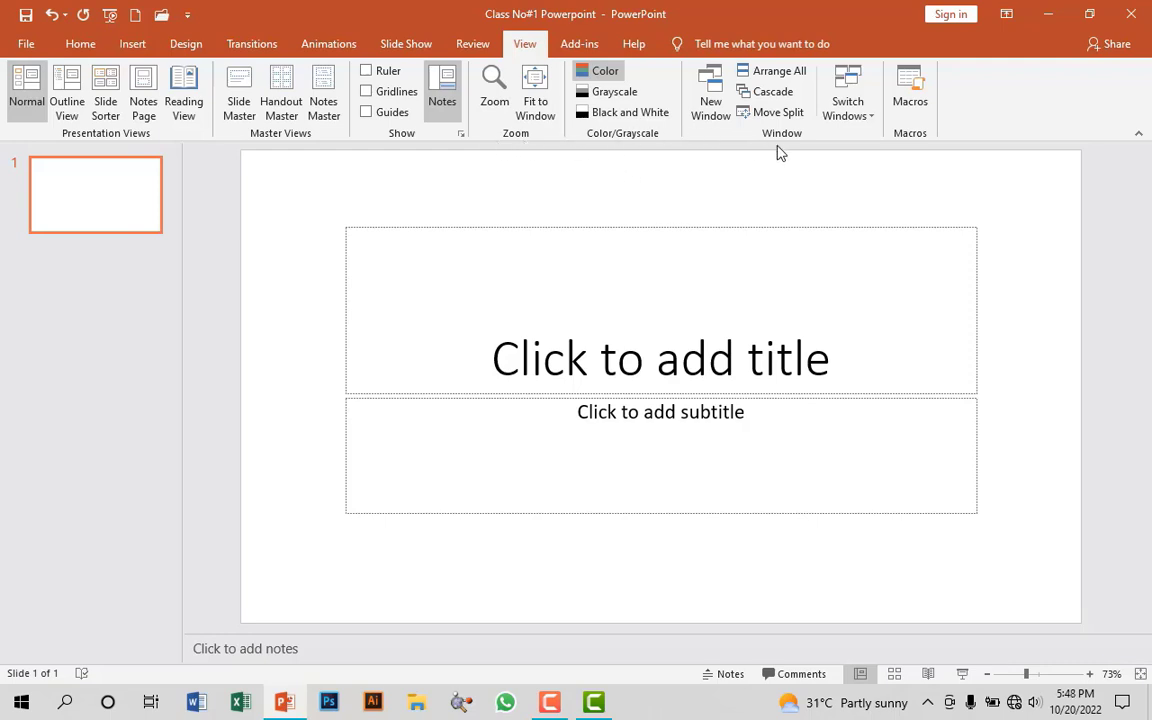
pyautogui.click(578, 47)
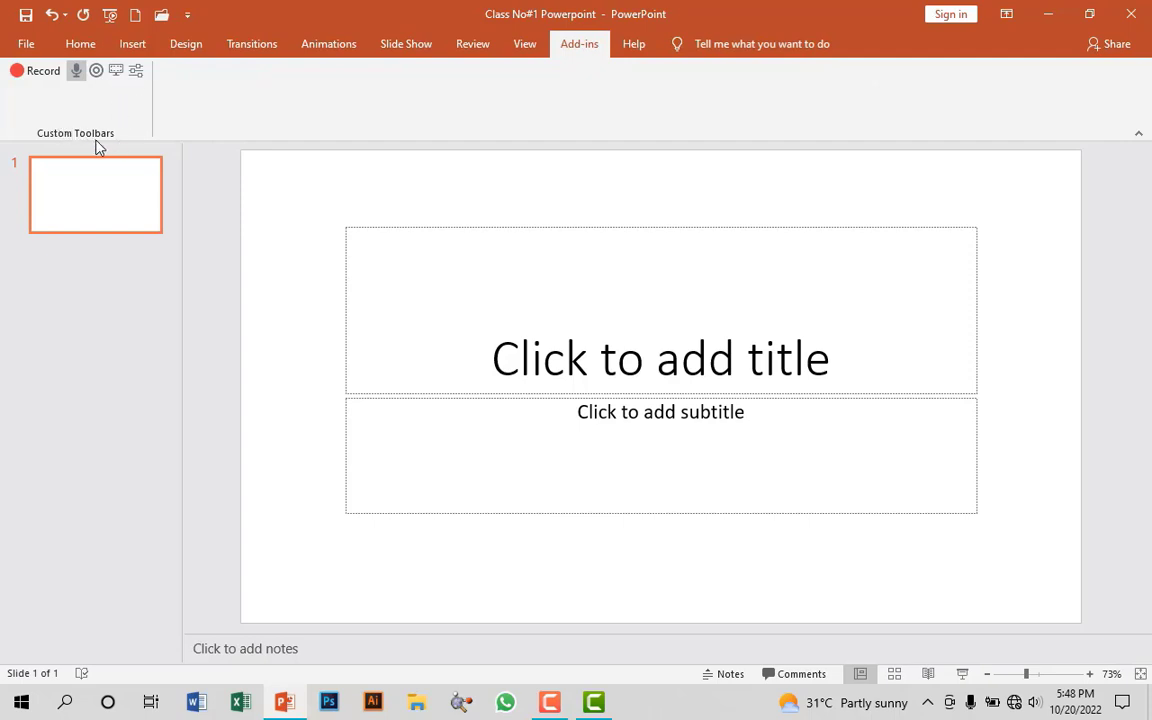
pyautogui.click(638, 45)
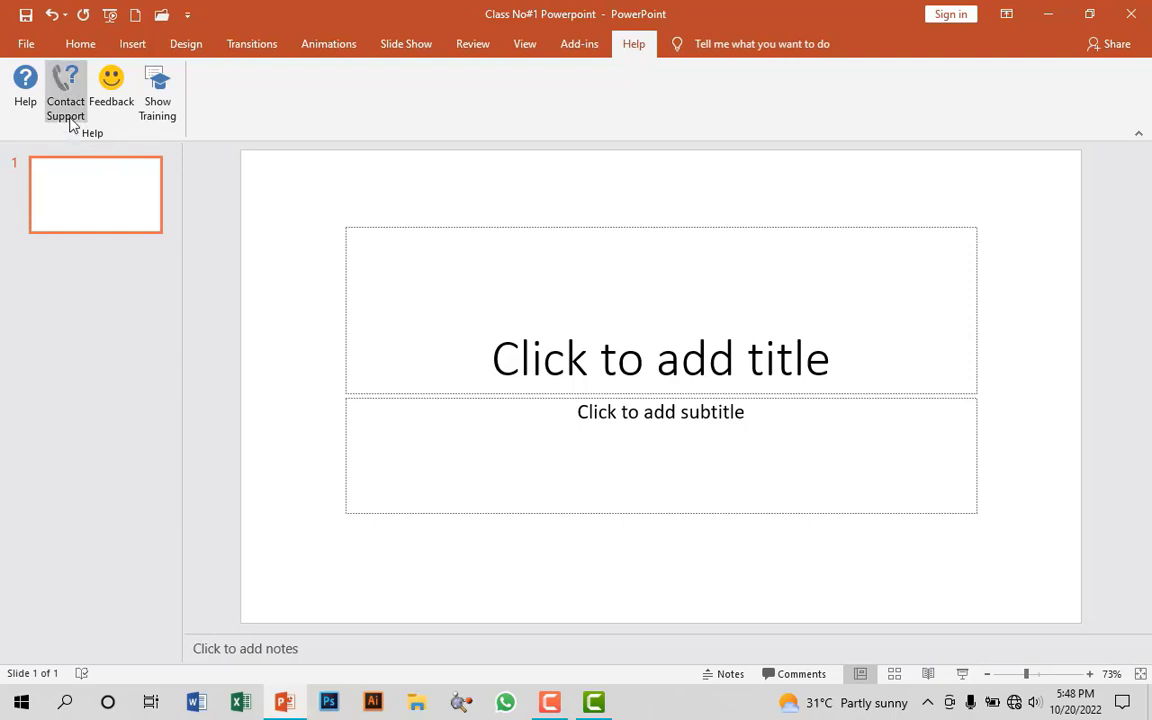
pyautogui.click(122, 45)
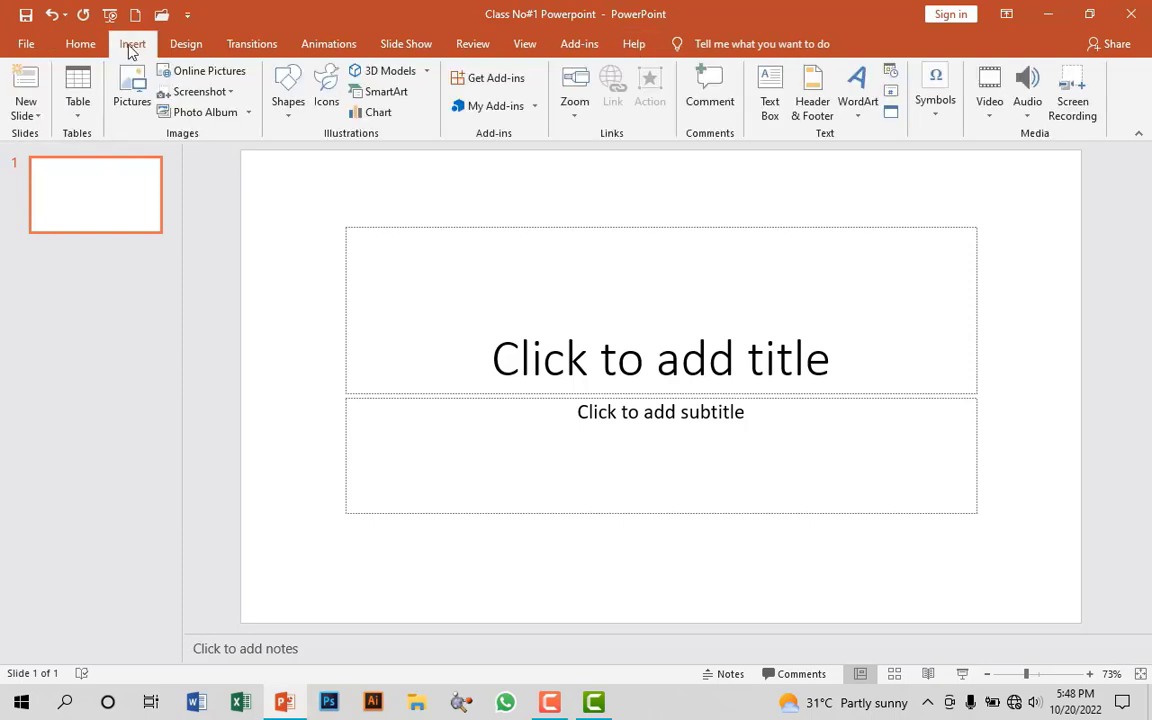
# - Add Title and Content slides as slides 2 and 3
pyautogui.click(40, 121)
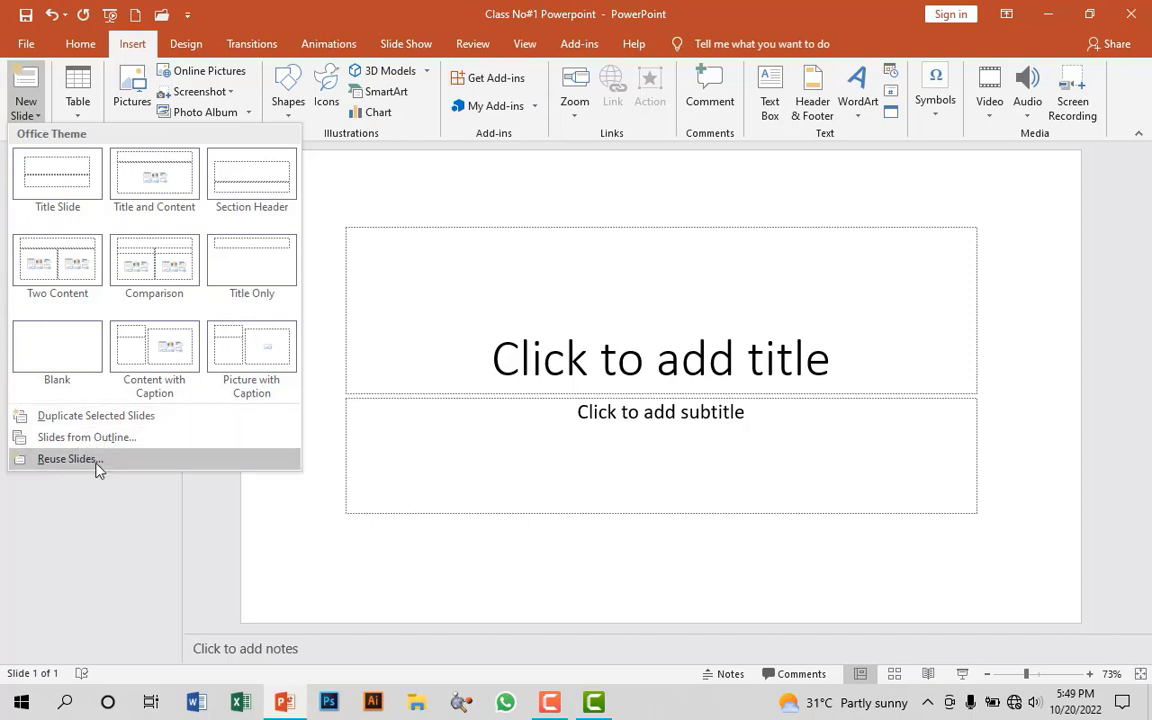
pyautogui.click(28, 87)
pyautogui.click(28, 87)
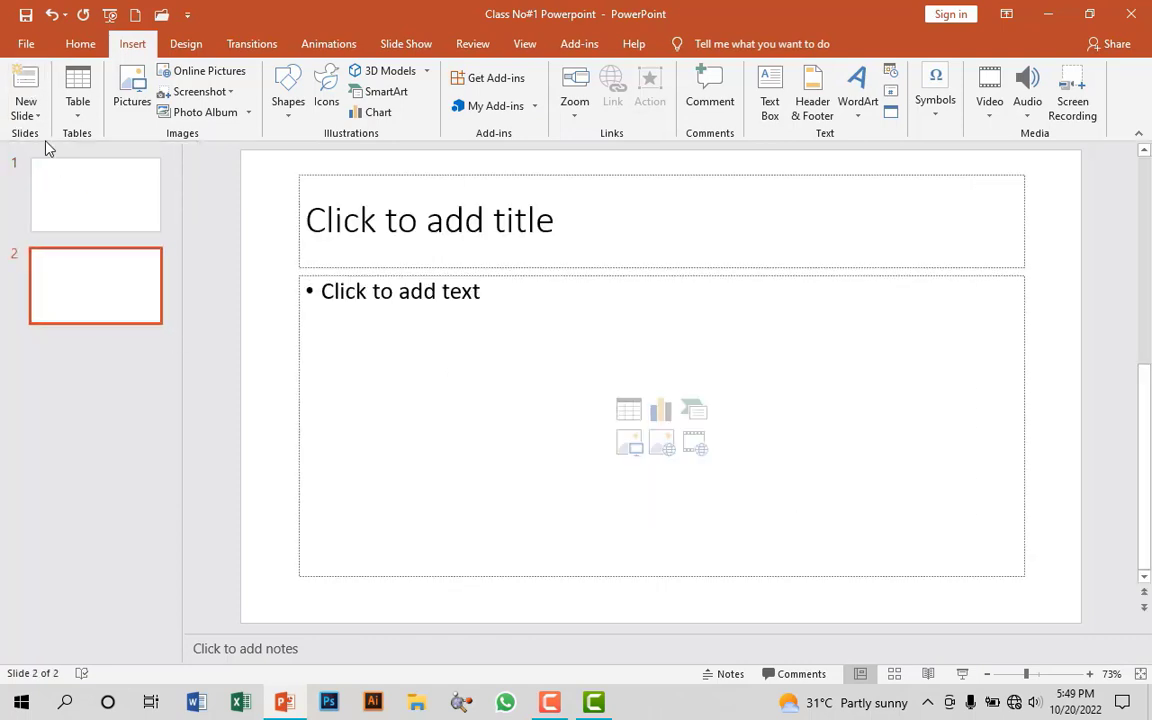
pyautogui.click(30, 88)
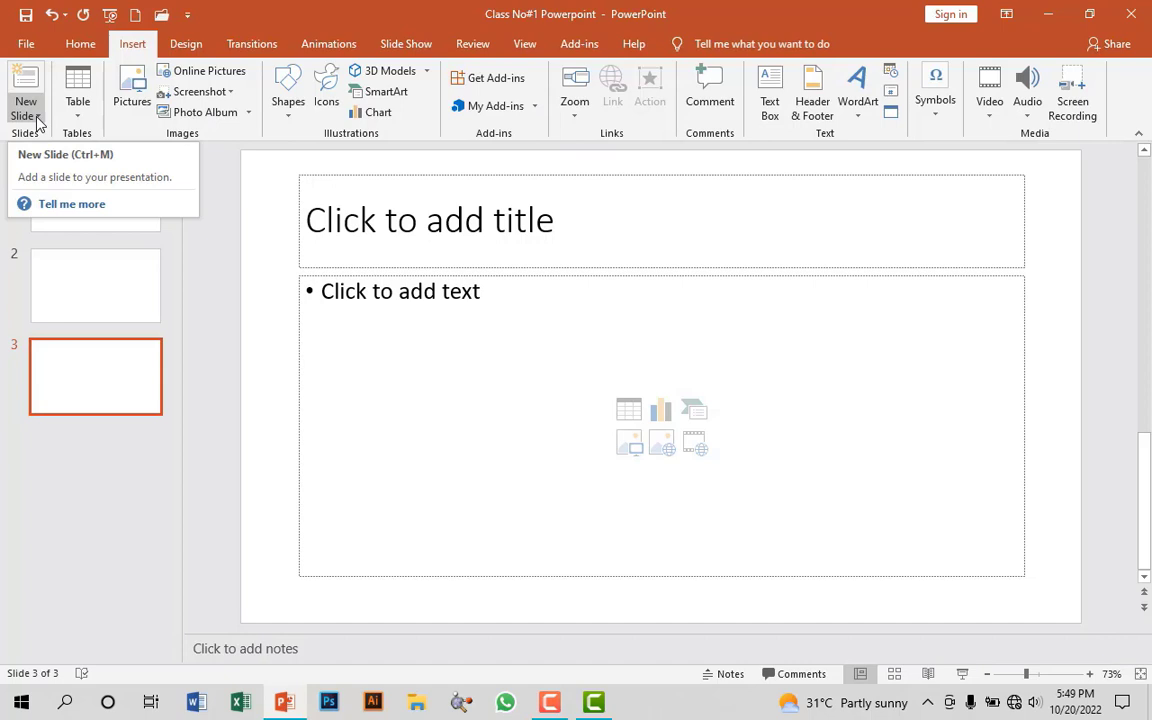
# - Insert a Content with Caption slide, then three more, the seventh a Comparison layout
pyautogui.click(37, 121)
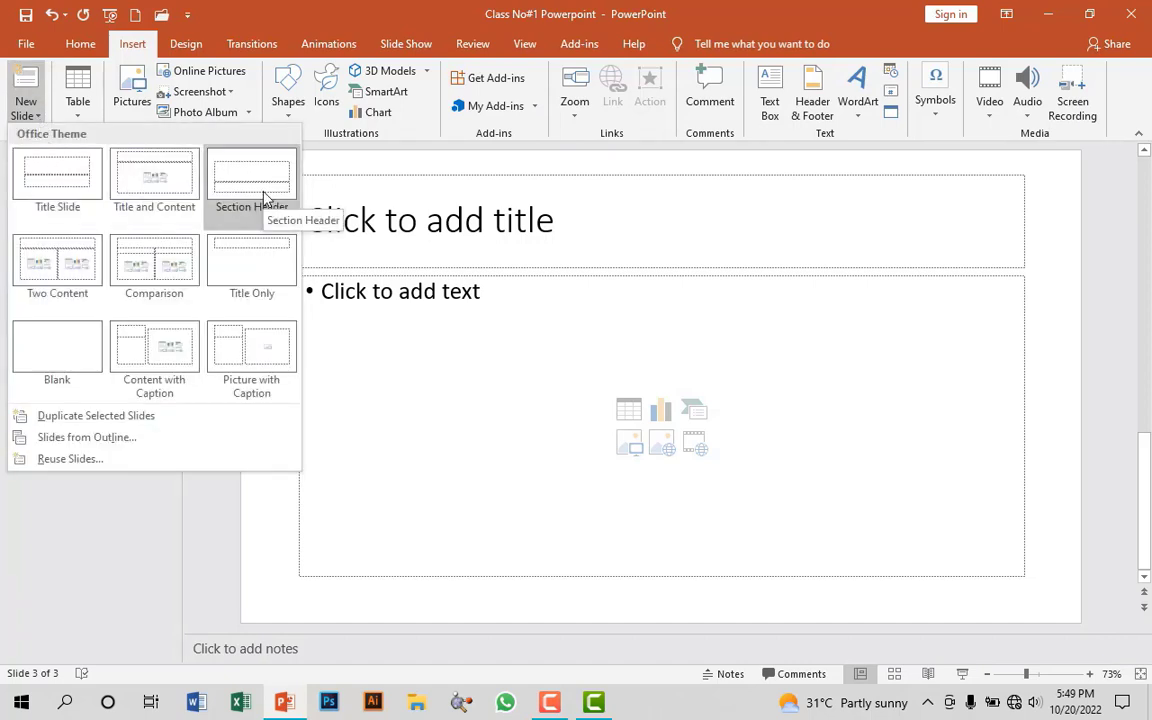
pyautogui.click(157, 340)
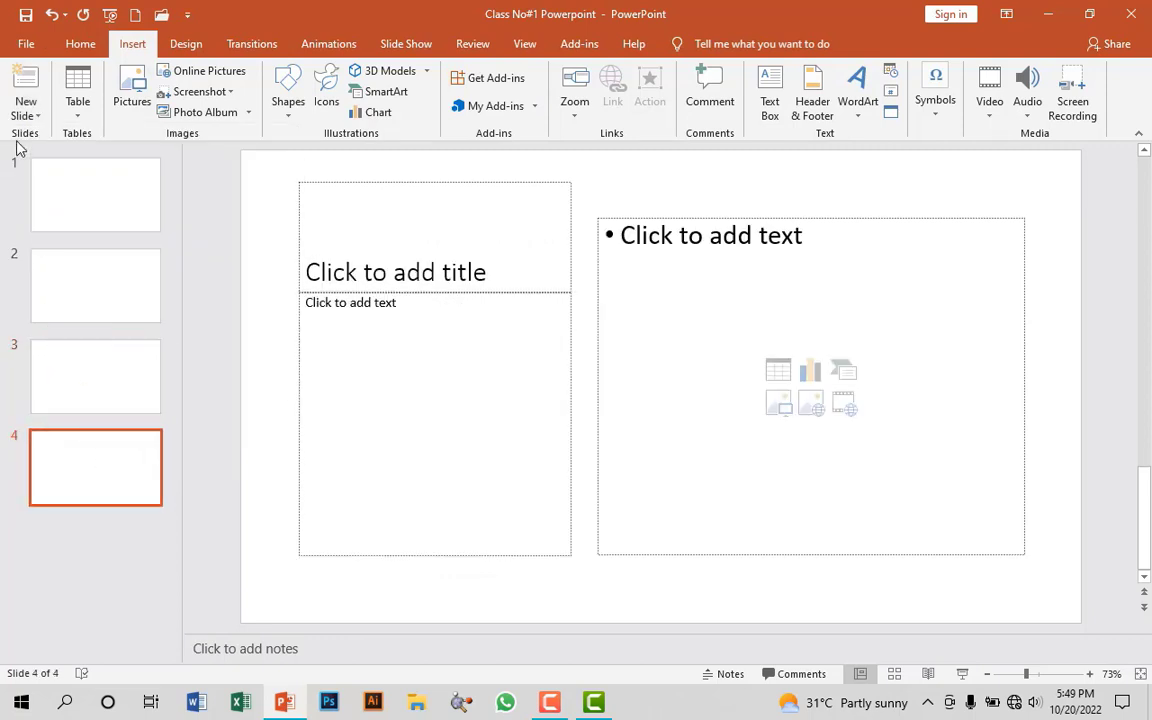
pyautogui.click(26, 85)
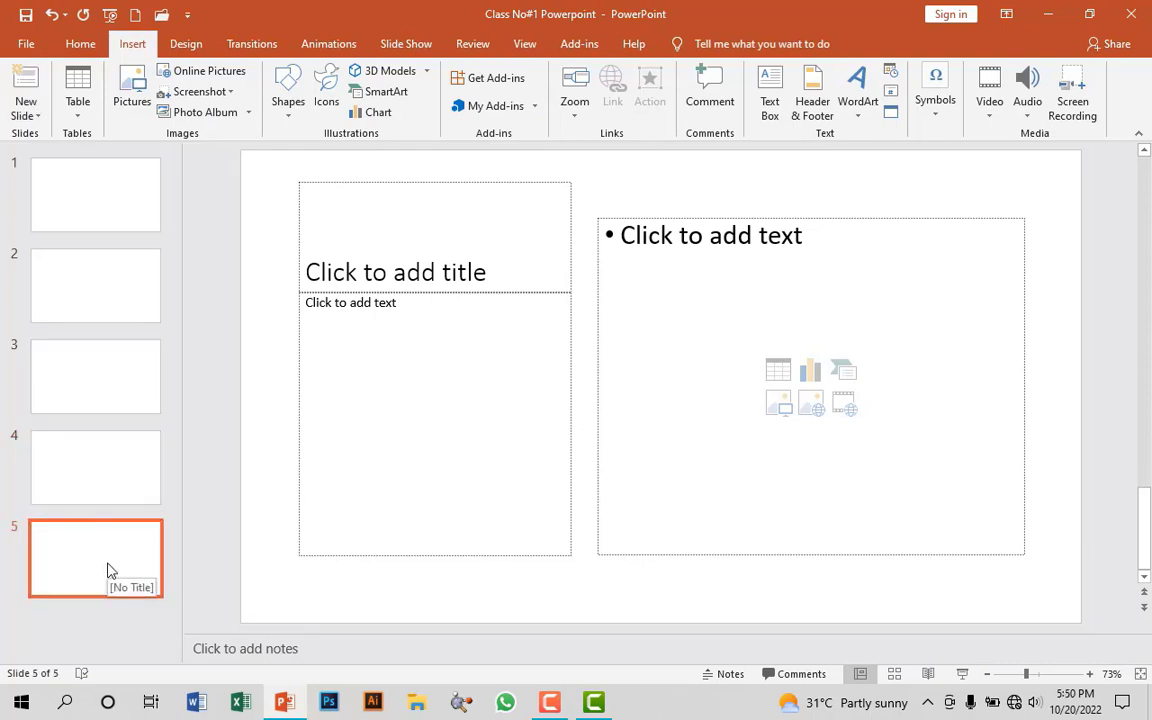
pyautogui.click(36, 80)
pyautogui.click(38, 80)
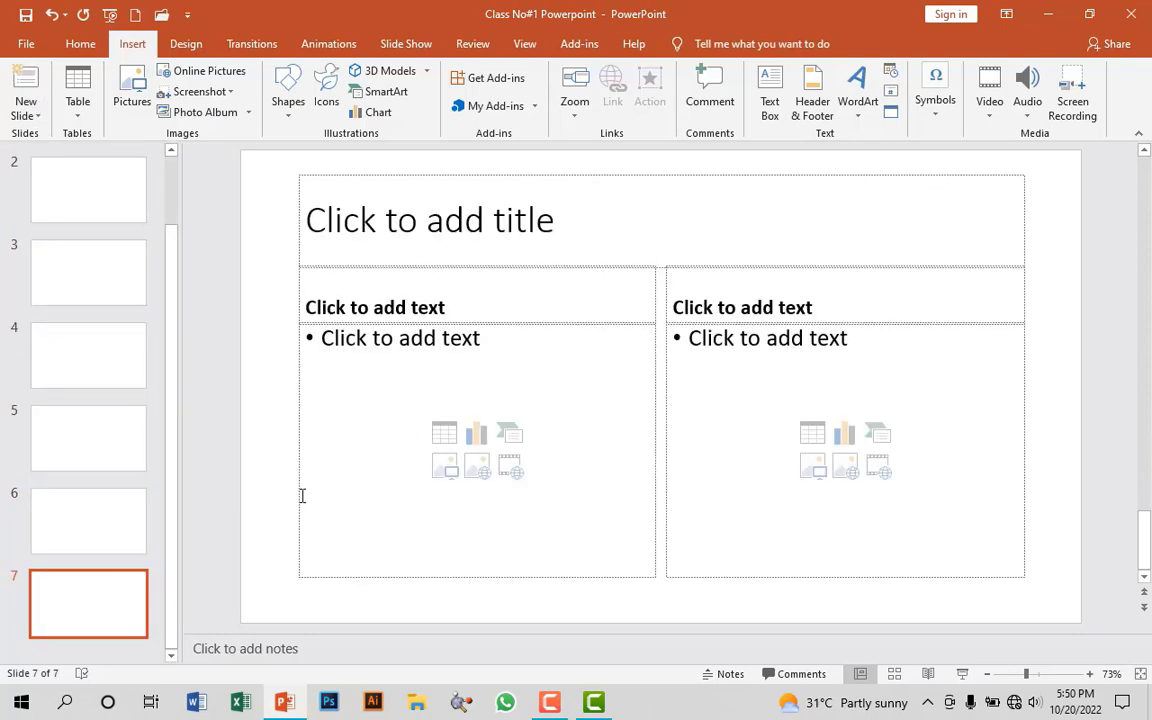
# - Delete slide 3 and start a section named '2nd Section' at the new slide 3
pyautogui.rightClick(95, 299)
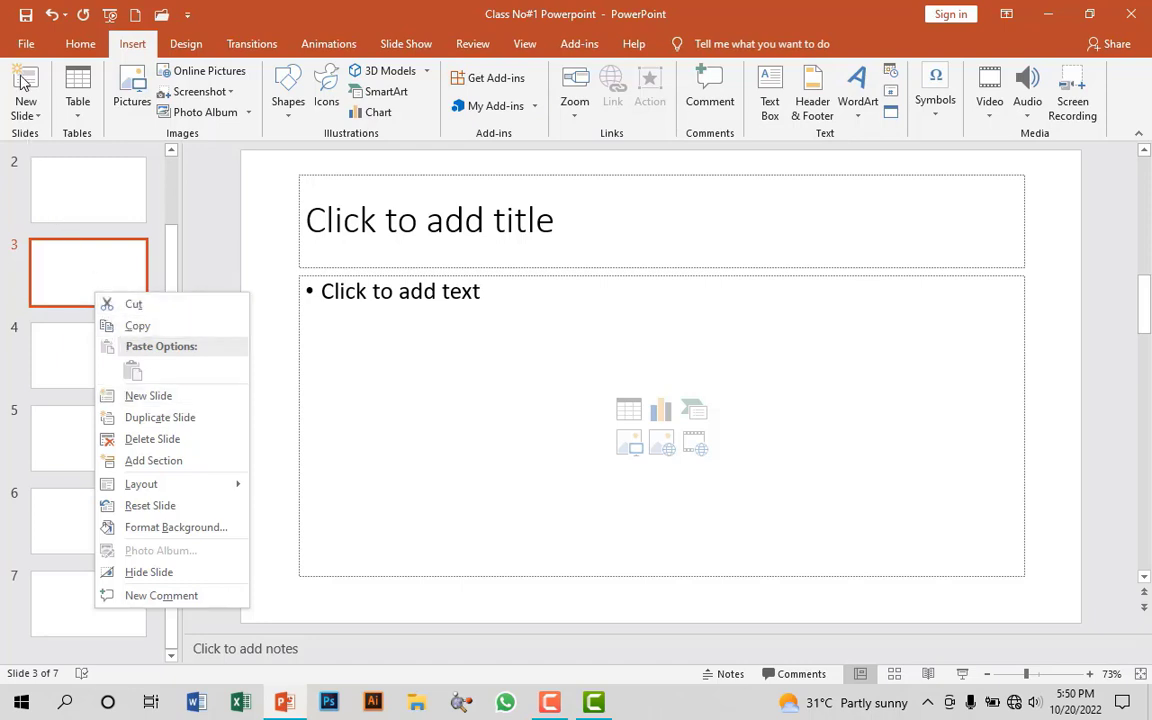
pyautogui.click(152, 439)
pyautogui.rightClick(112, 378)
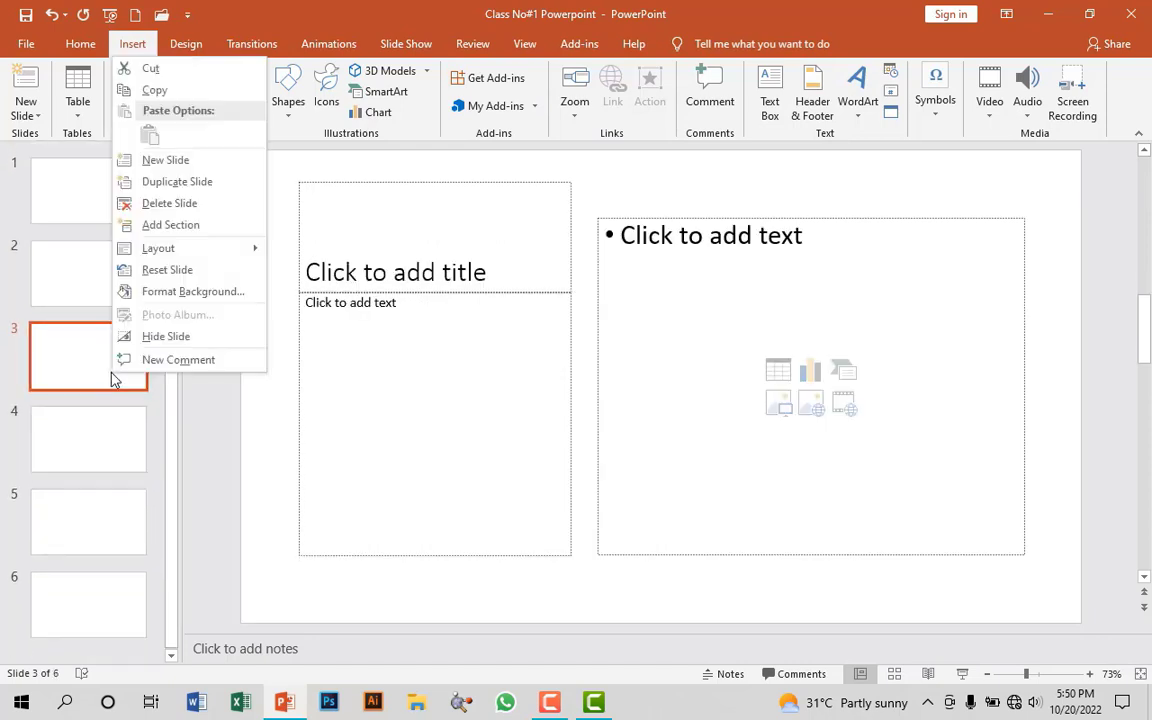
pyautogui.click(193, 225)
pyautogui.write('2nd Section')
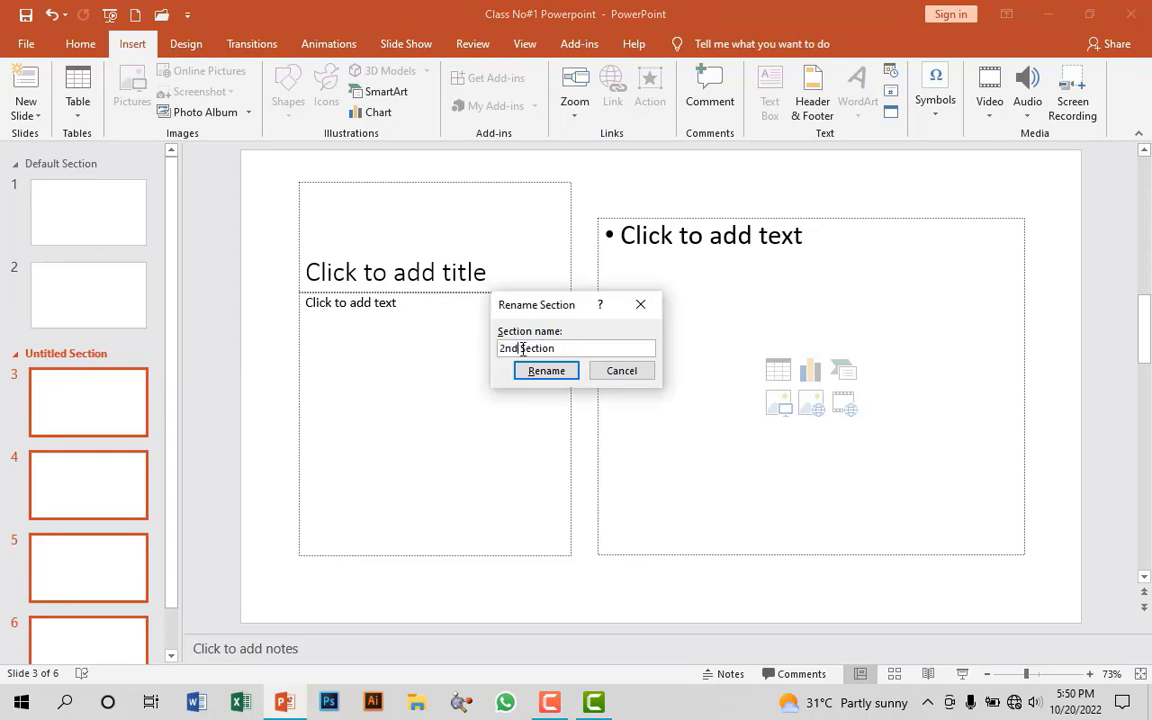
pyautogui.press('Return')
# - Rename the Default Section to '1st Section'
pyautogui.doubleClick(60, 163)
pyautogui.doubleClick(527, 345)
pyautogui.write('1st Section')
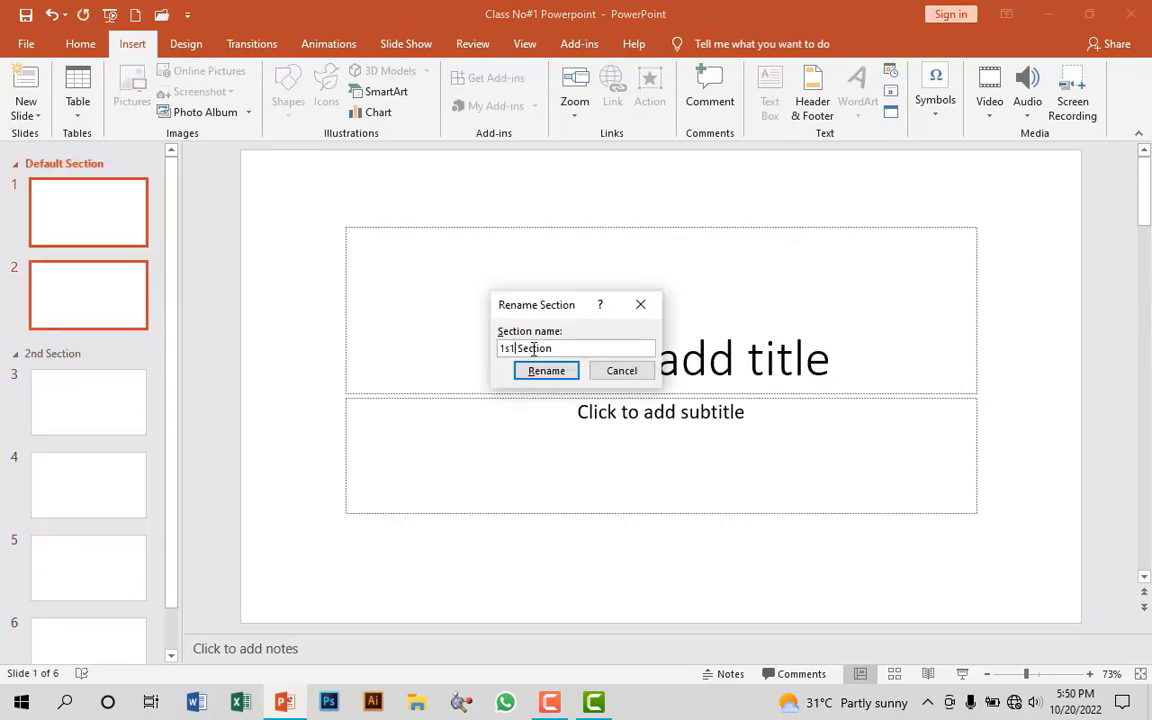
pyautogui.press('Return')
pyautogui.rightClick(86, 274)
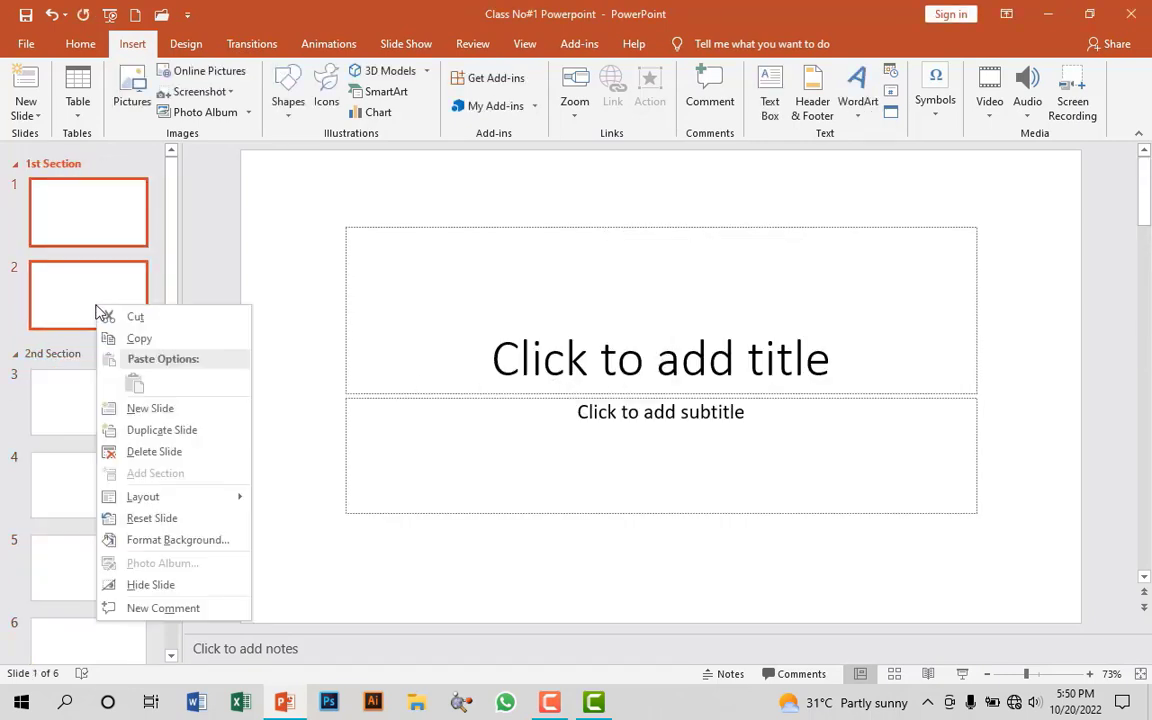
pyautogui.moveTo(190, 497)
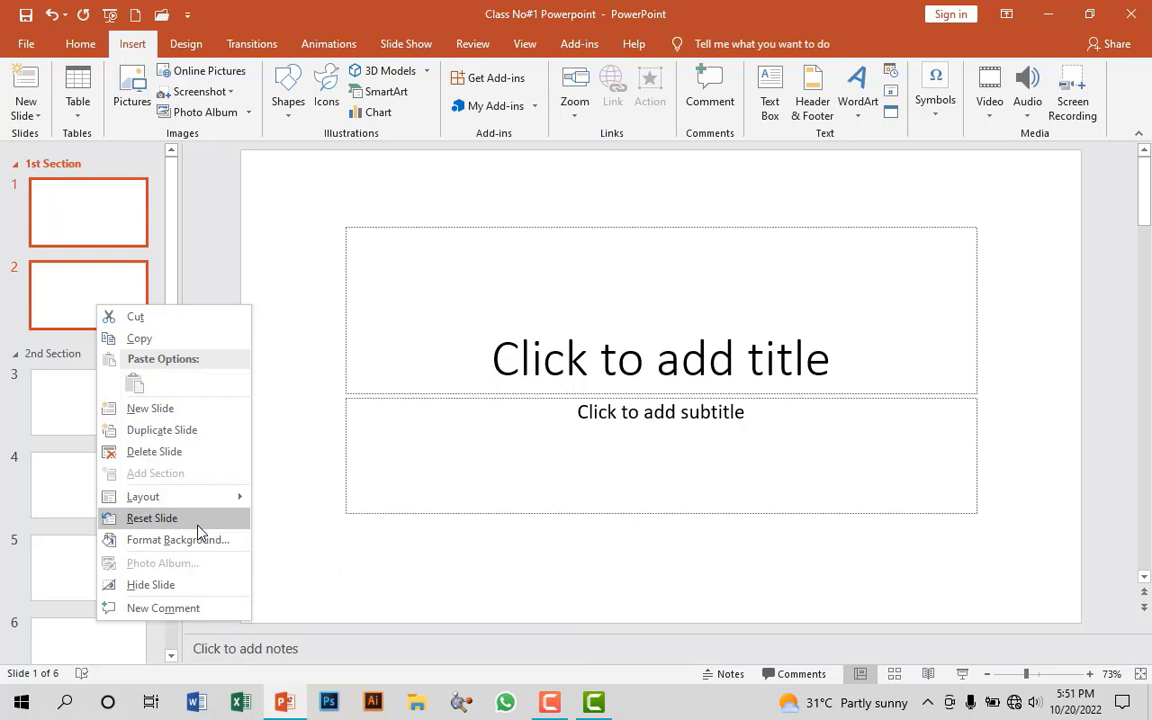
pyautogui.click(430, 401)
pyautogui.click(577, 407)
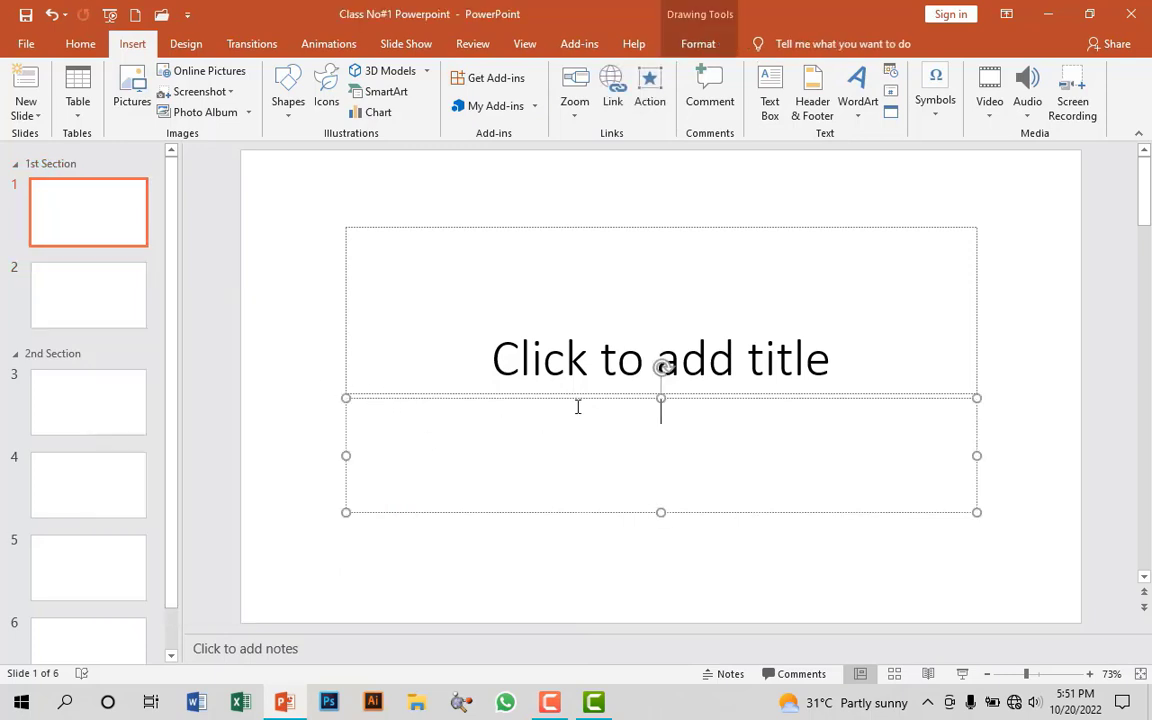
pyautogui.moveTo(700, 402); pyautogui.dragTo(706, 481)
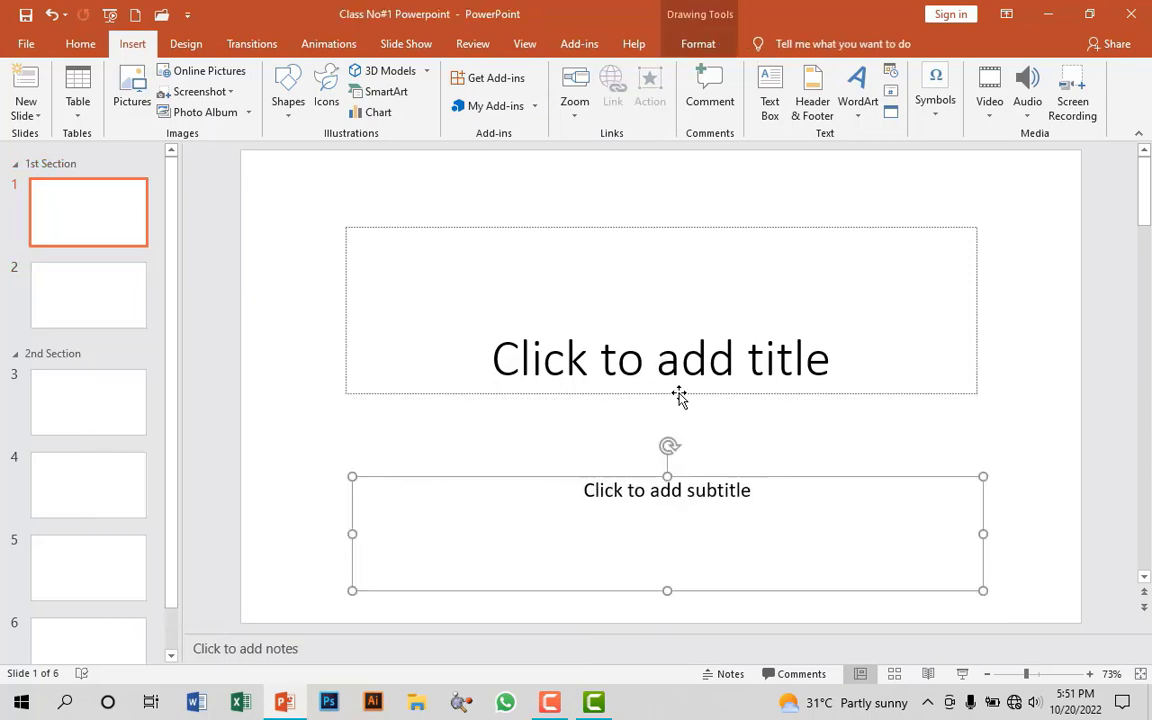
pyautogui.moveTo(679, 397); pyautogui.dragTo(550, 342)
pyautogui.click(700, 485)
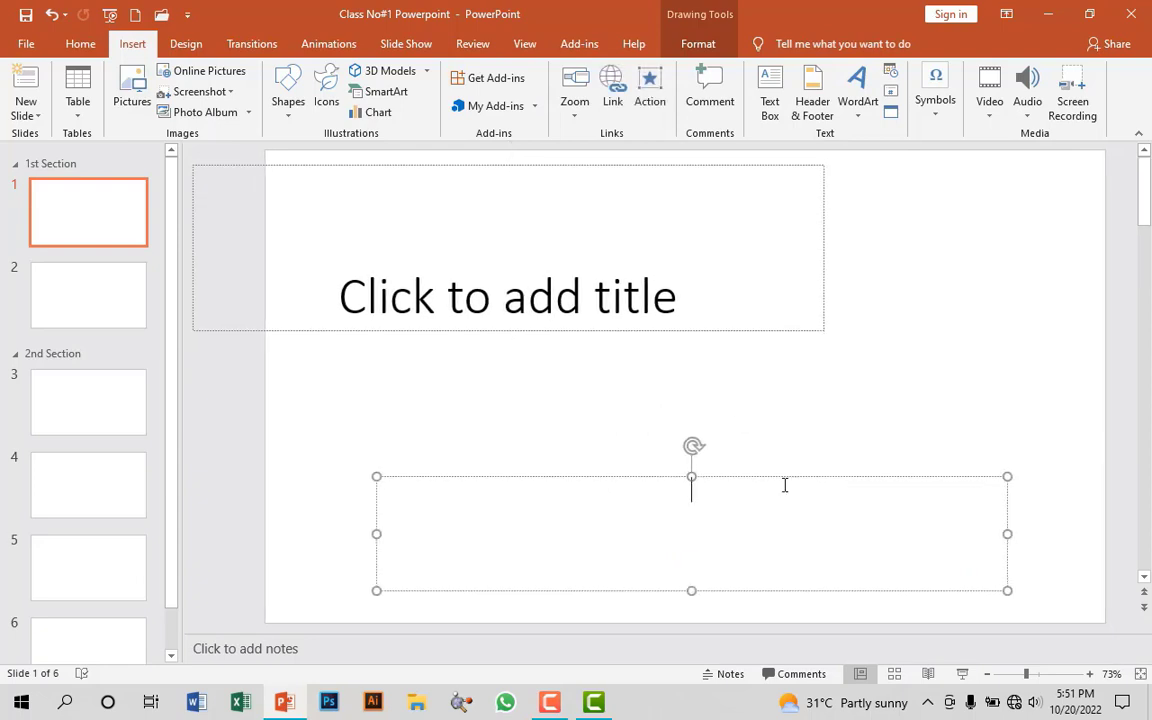
pyautogui.moveTo(784, 481); pyautogui.dragTo(817, 421)
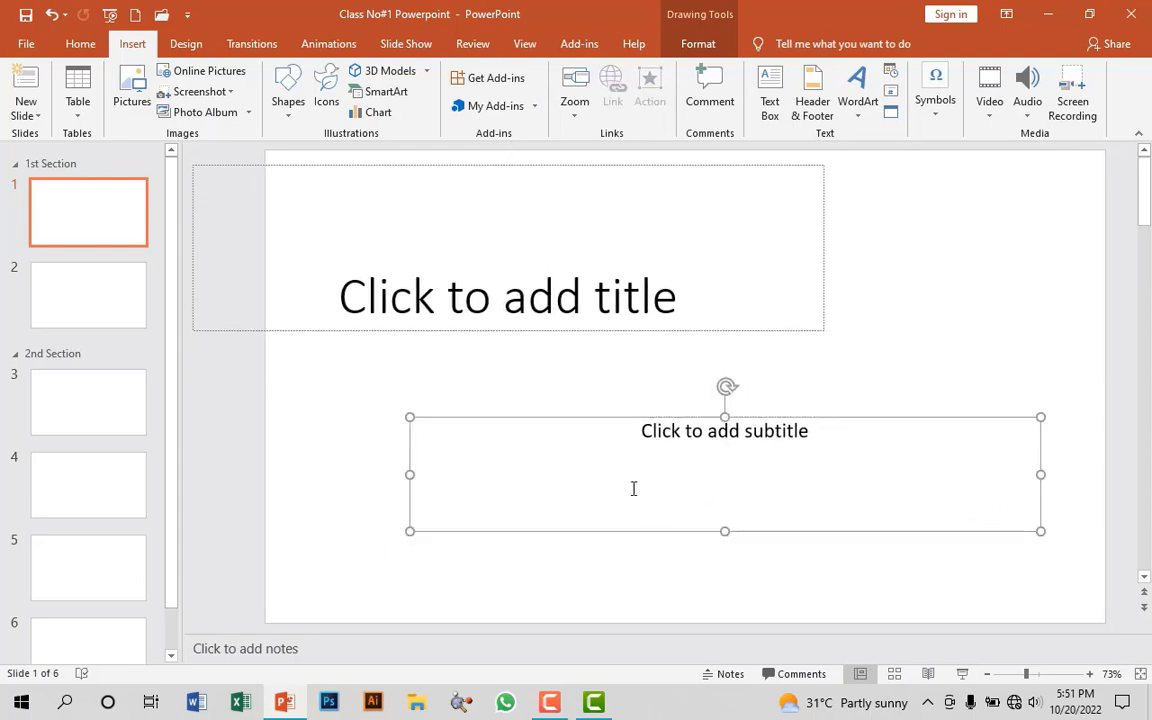
pyautogui.rightClick(95, 237)
pyautogui.click(186, 446)
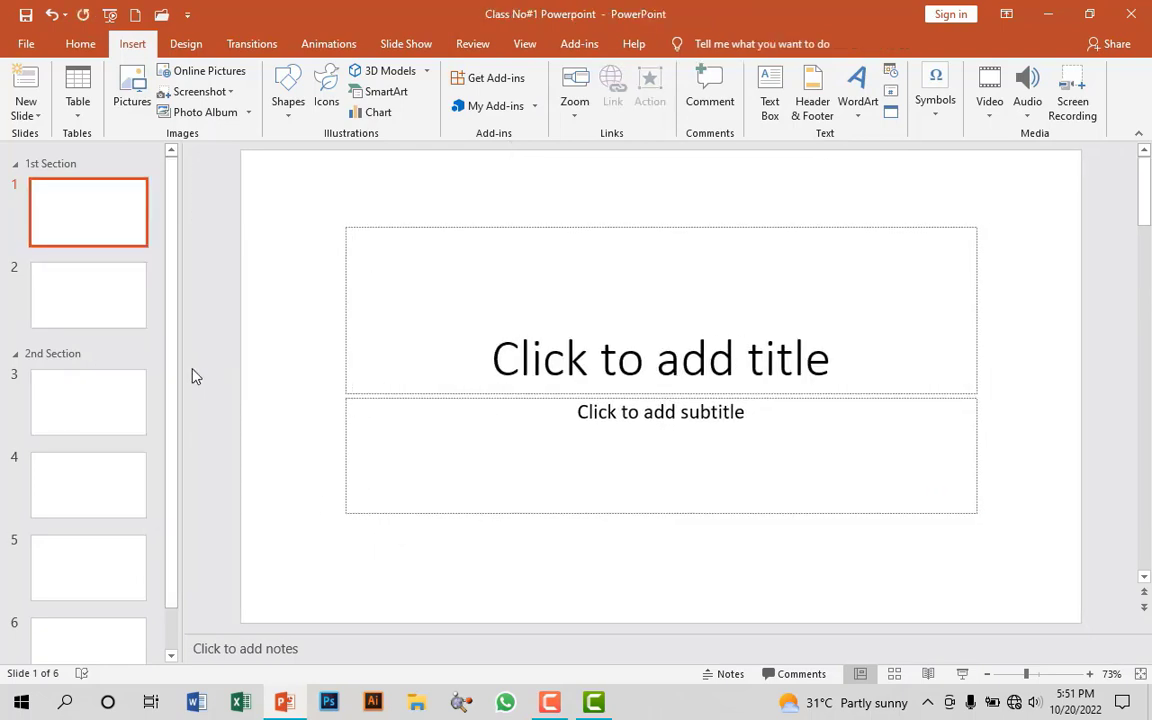
# - Give slide 1 a dotted pattern-fill background after previewing gradient and picture/texture fills
pyautogui.rightClick(103, 230)
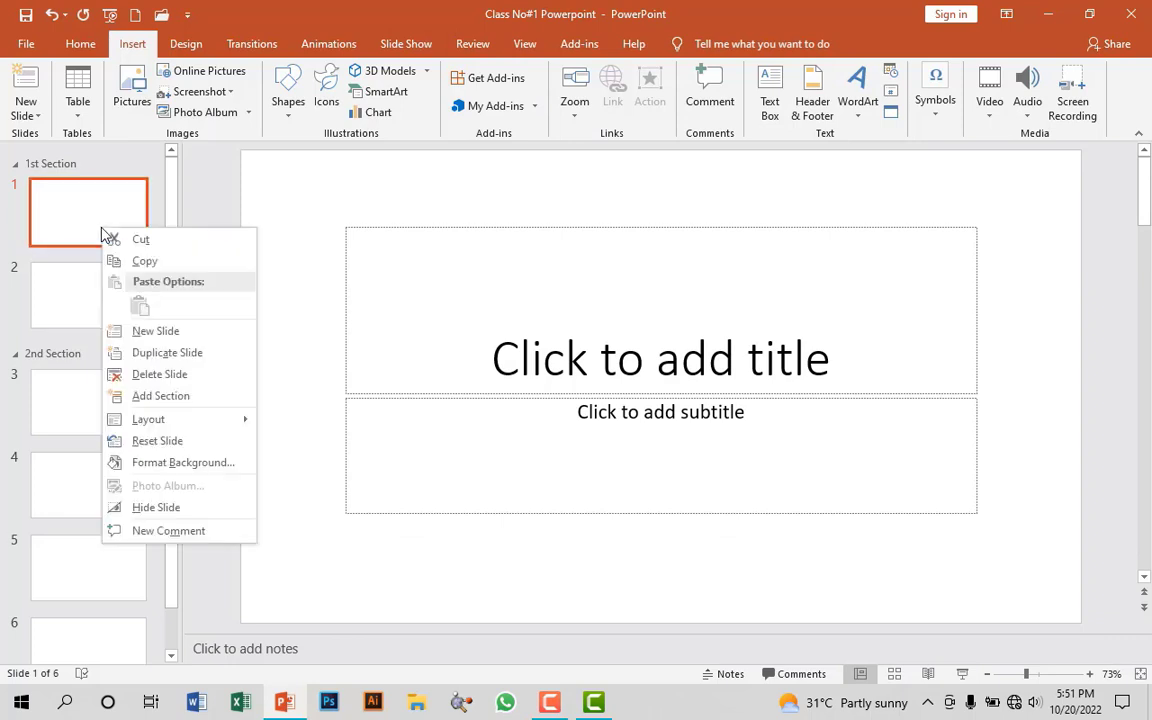
pyautogui.click(173, 464)
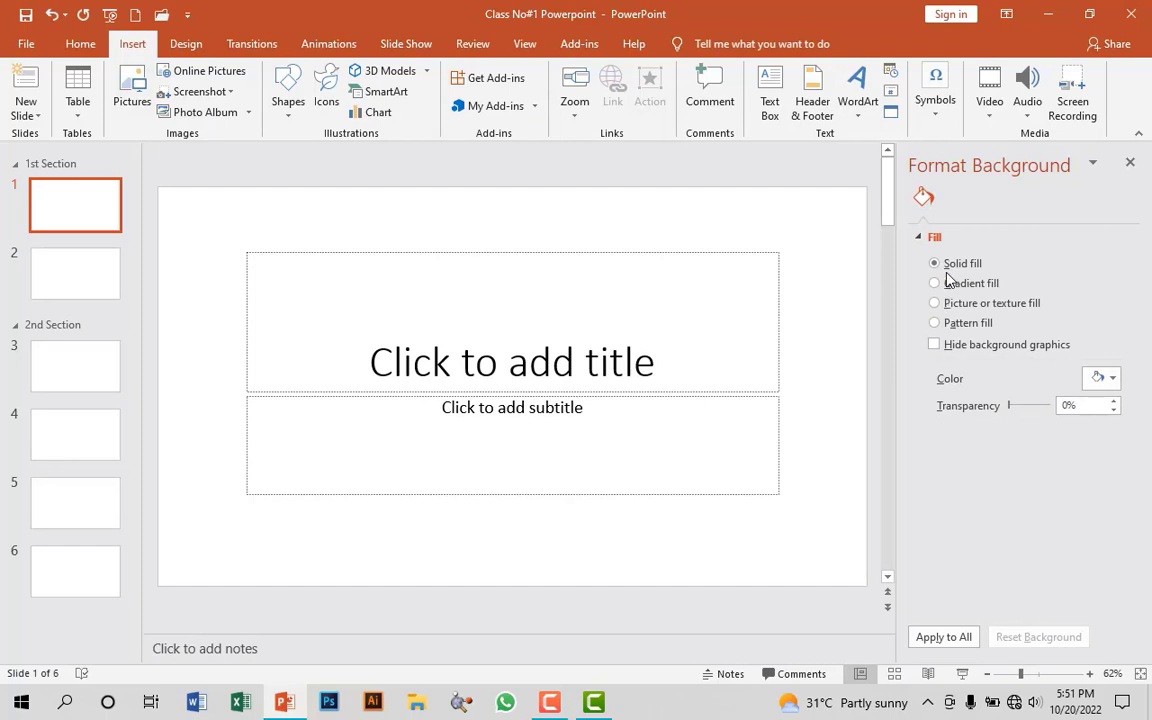
pyautogui.click(938, 284)
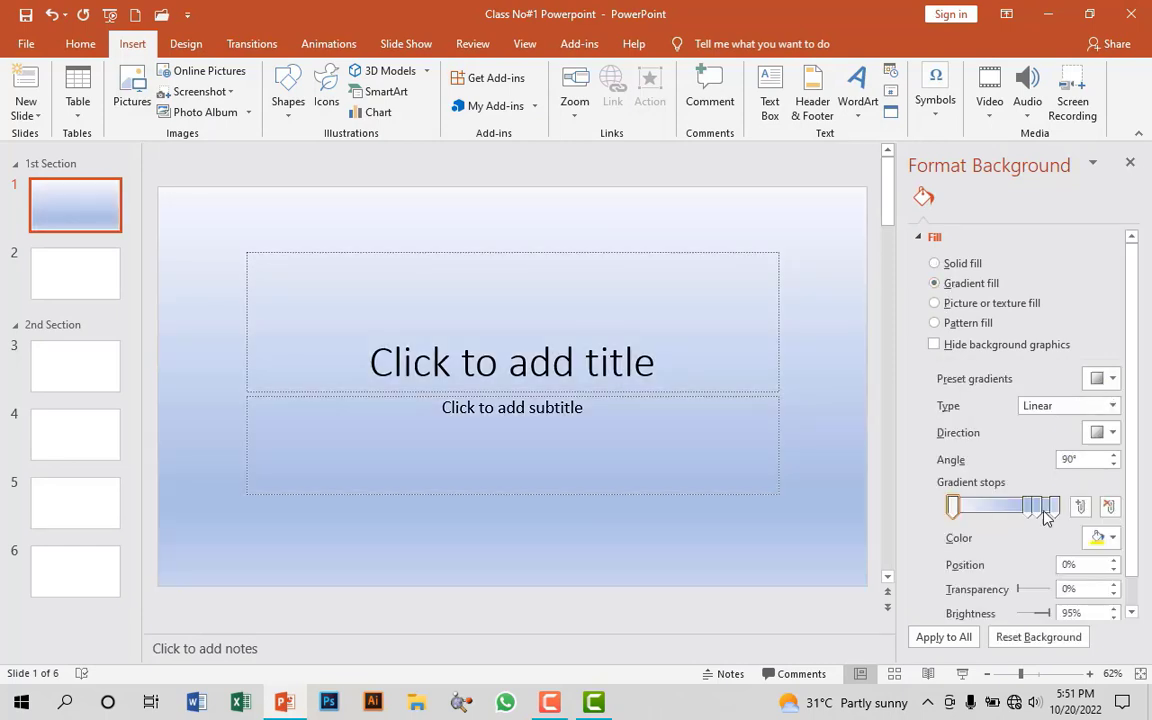
pyautogui.click(939, 304)
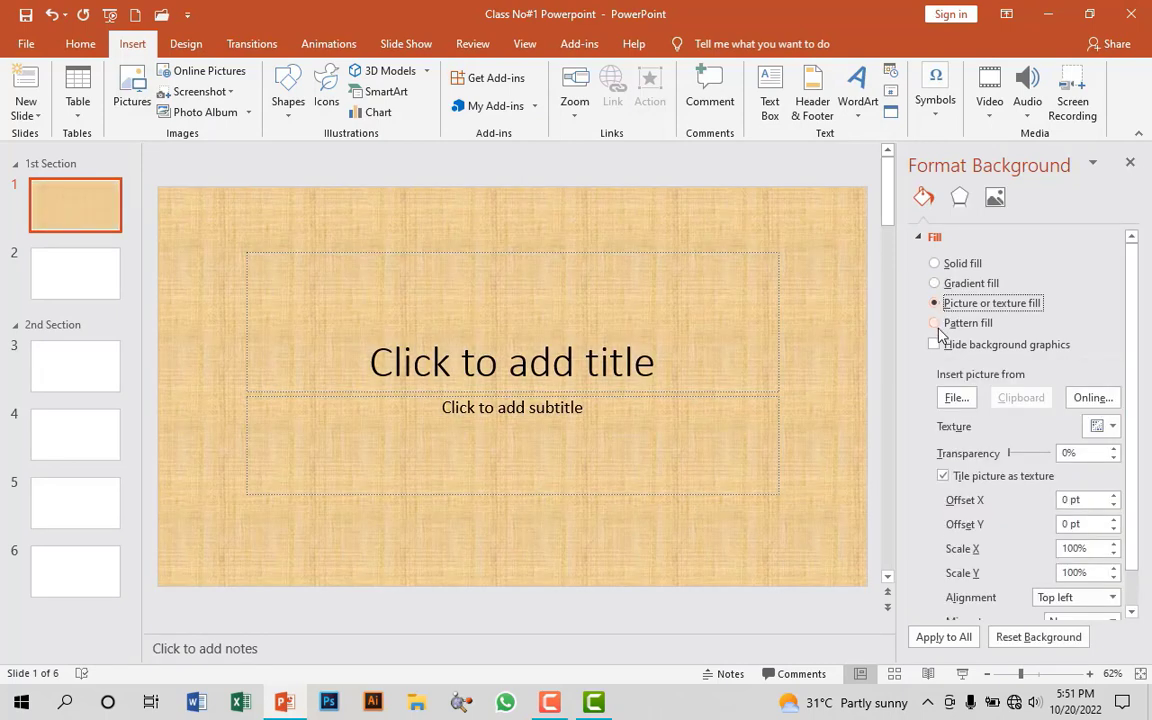
pyautogui.click(936, 323)
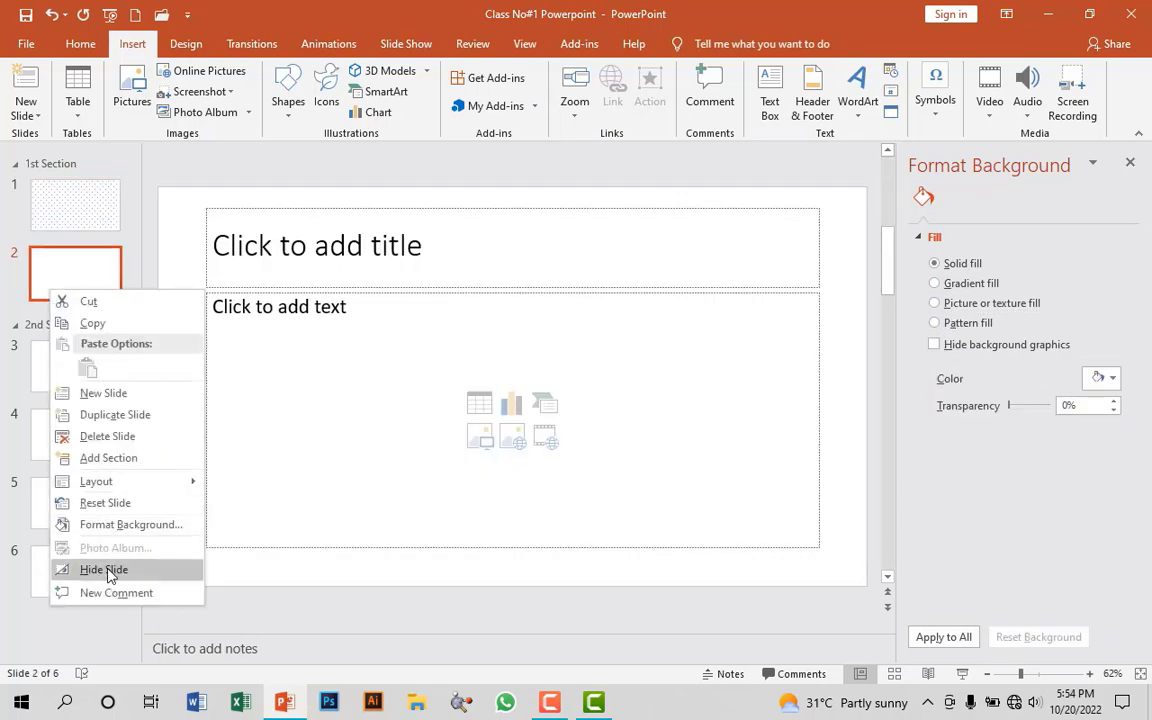
pyautogui.click(110, 570)
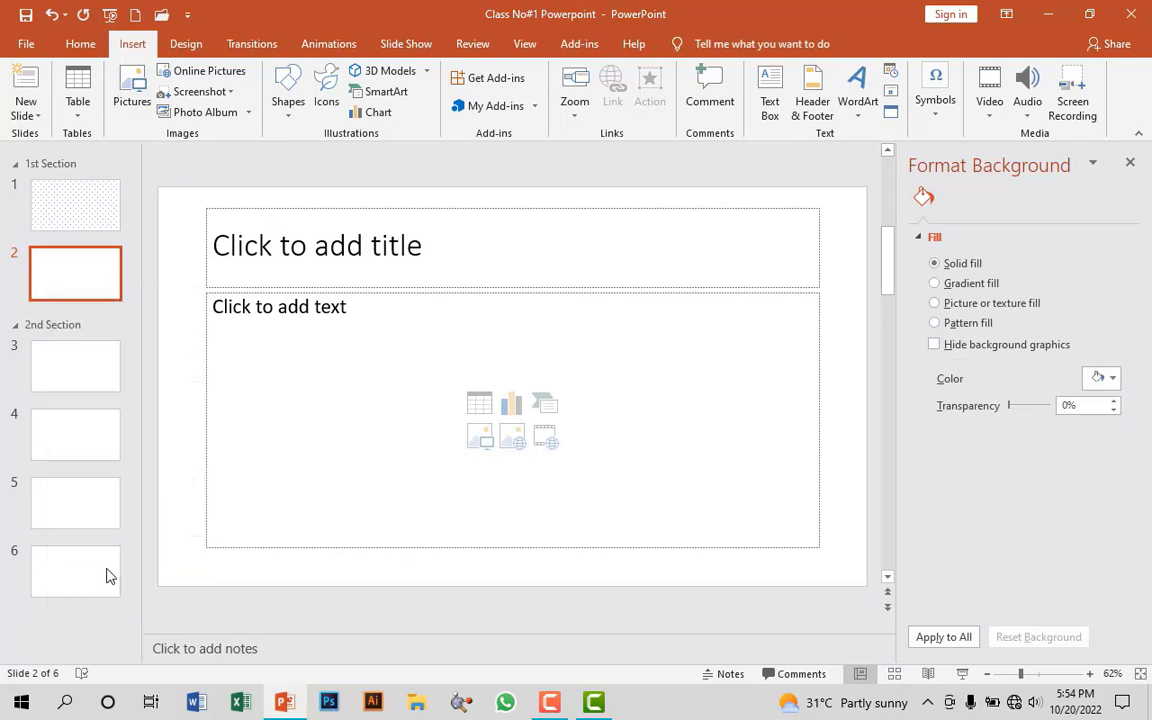
pyautogui.rightClick(79, 281)
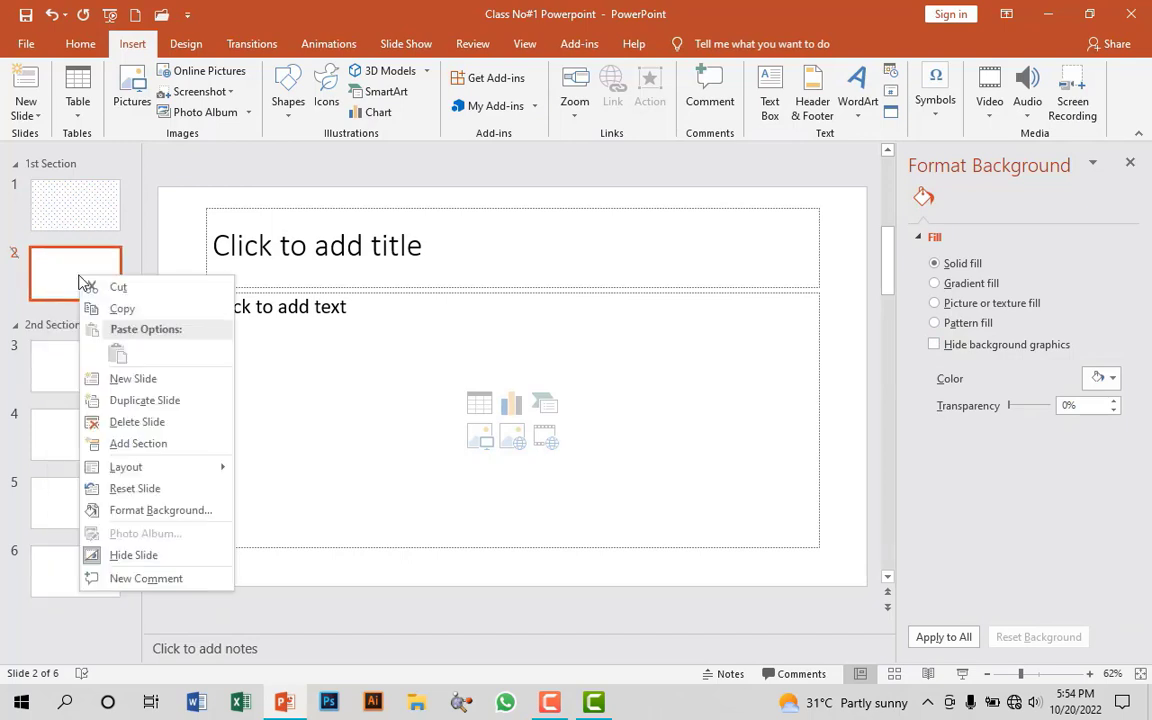
pyautogui.click(123, 555)
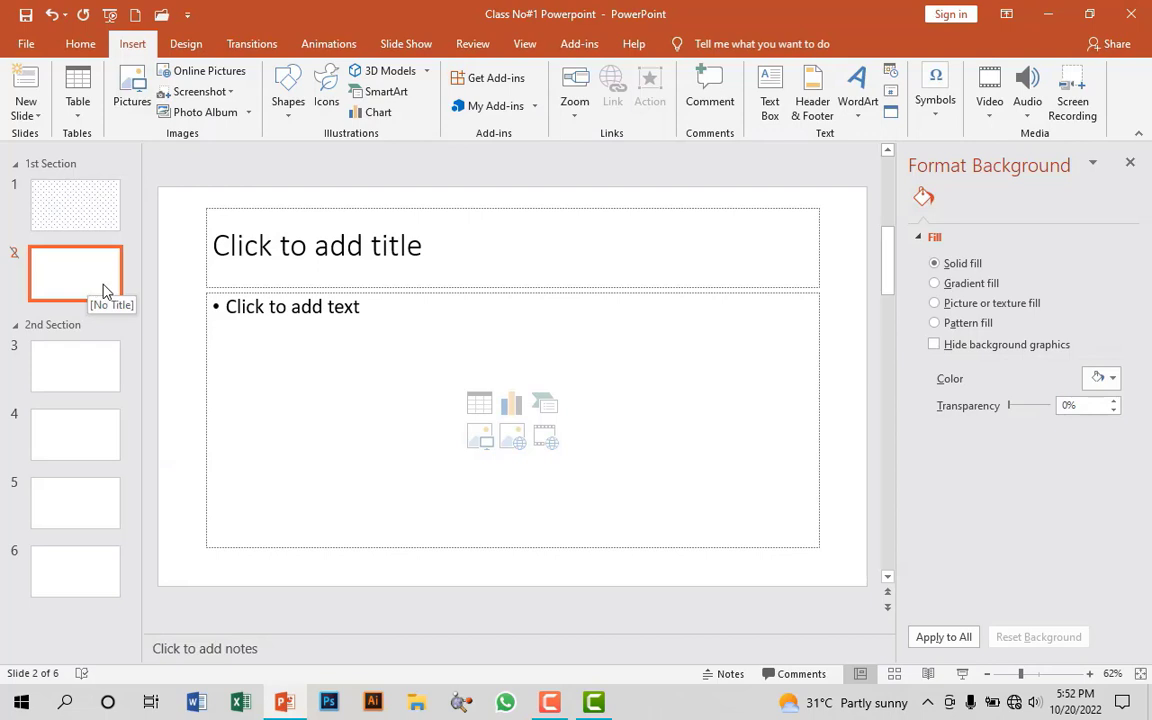
pyautogui.rightClick(101, 289)
# - Try bold, italic and underline on the Class No#2 title, removing each again
pyautogui.click(140, 586)
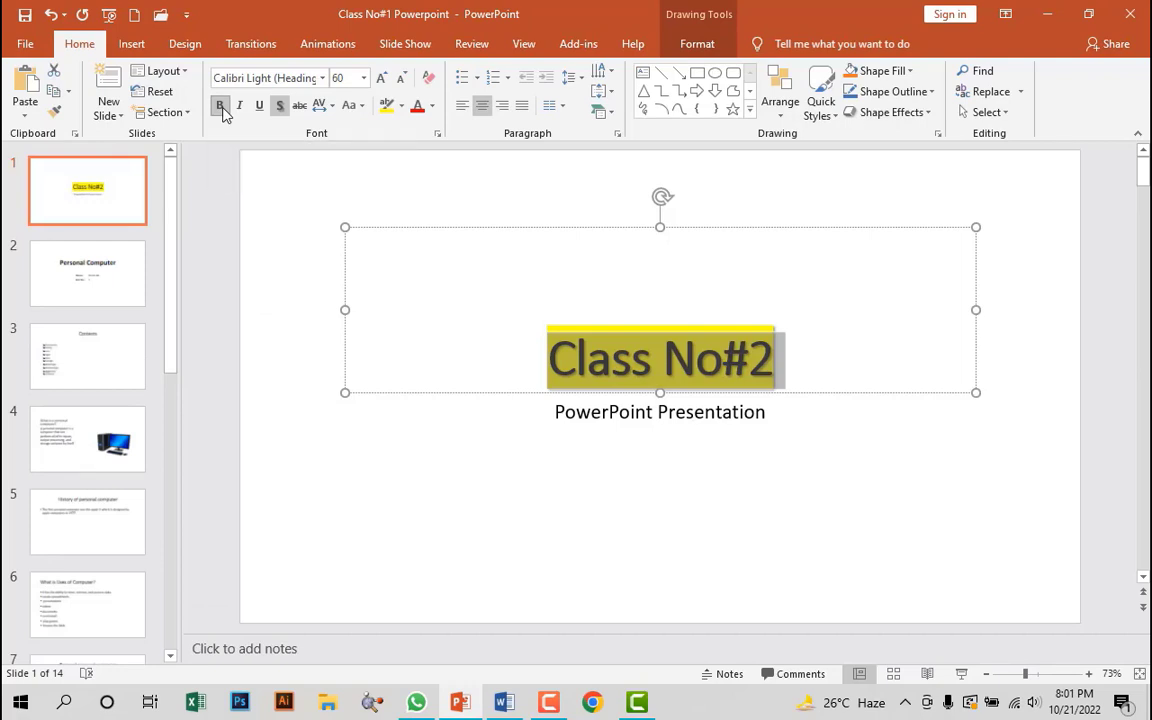
pyautogui.click(221, 106)
pyautogui.click(221, 106)
pyautogui.click(239, 110)
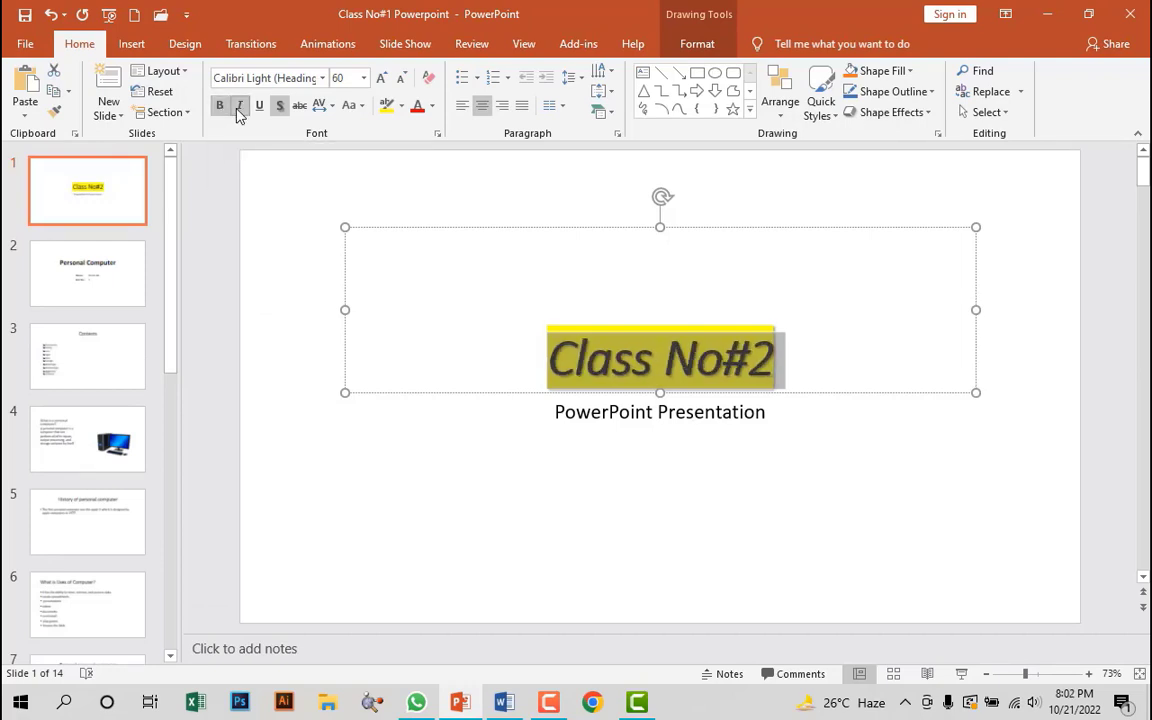
pyautogui.click(241, 112)
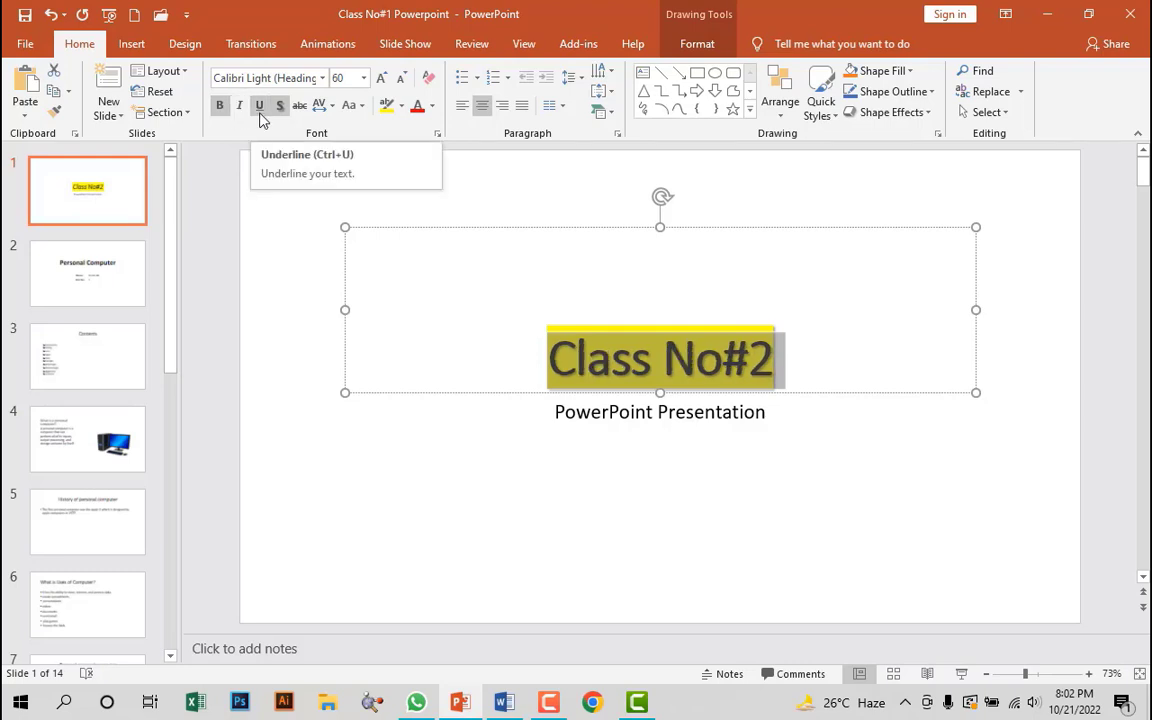
pyautogui.click(261, 117)
pyautogui.click(261, 117)
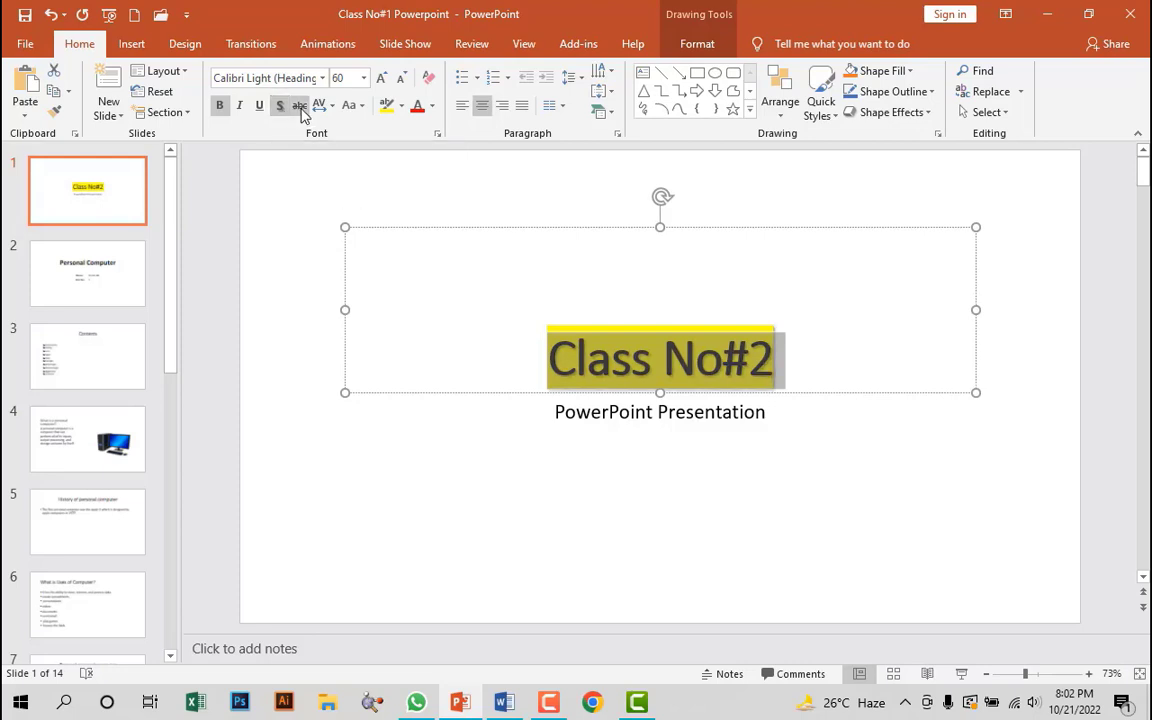
# - Strike through the Class No#2 title and apply Tight character spacing, leaving case unchanged
pyautogui.click(301, 108)
pyautogui.click(301, 108)
pyautogui.click(303, 110)
pyautogui.click(332, 110)
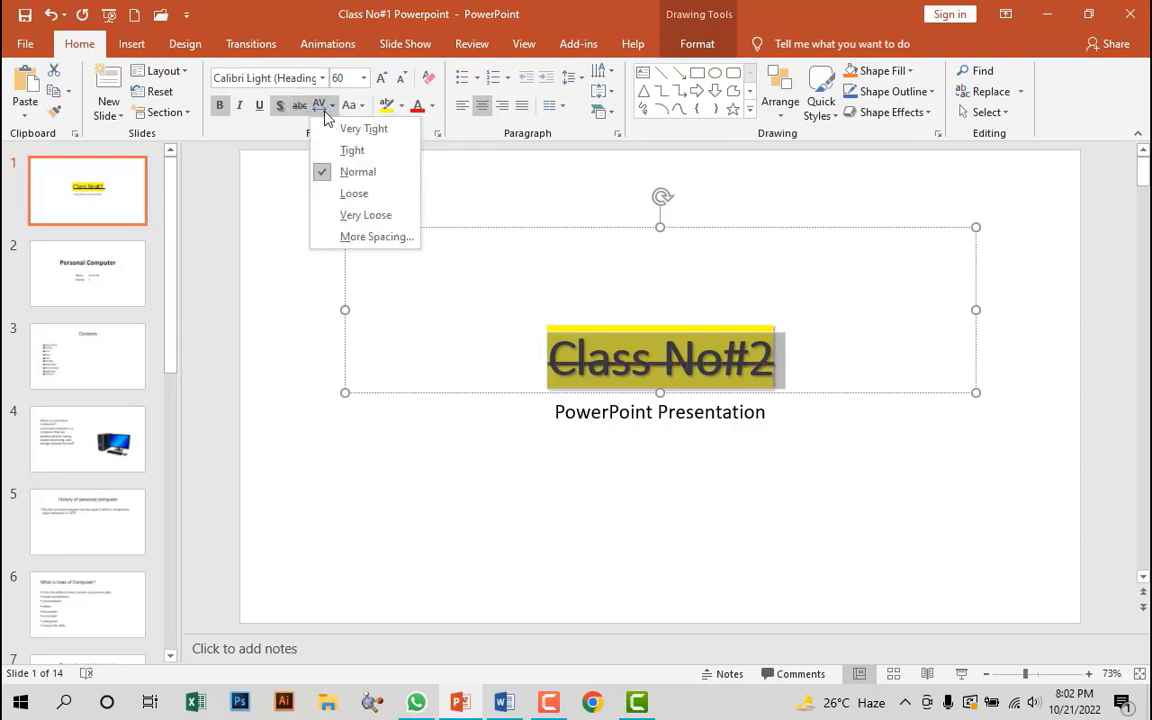
pyautogui.click(352, 150)
pyautogui.click(352, 105)
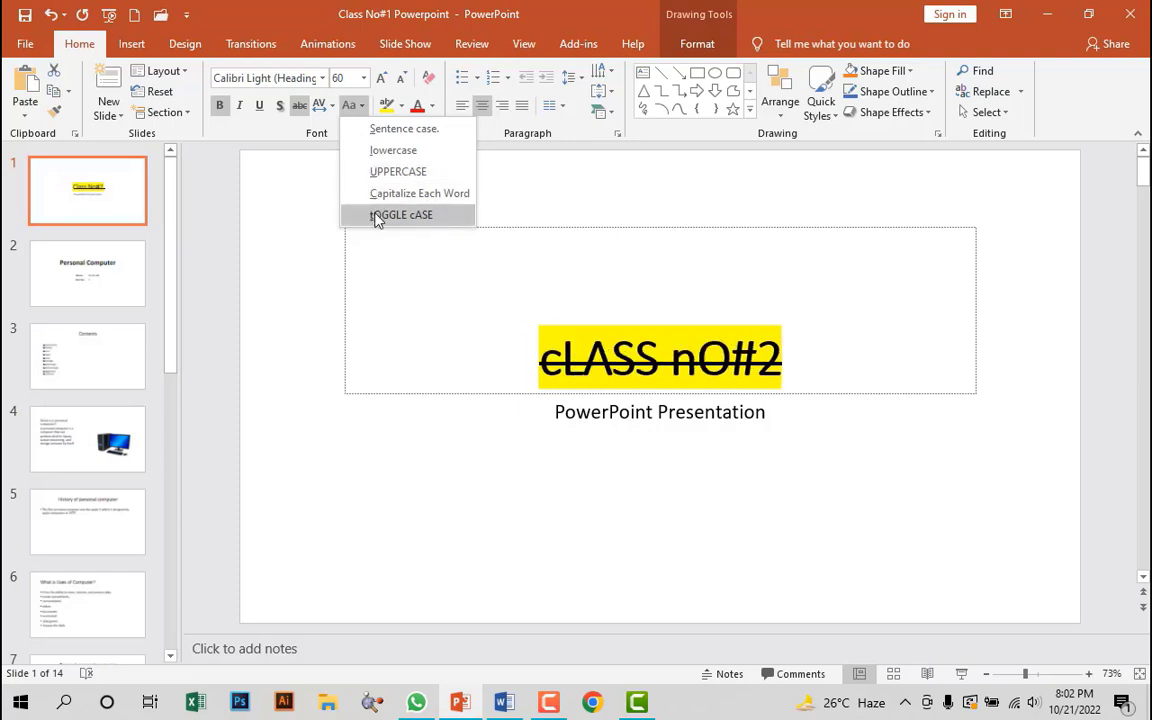
pyautogui.click(318, 80)
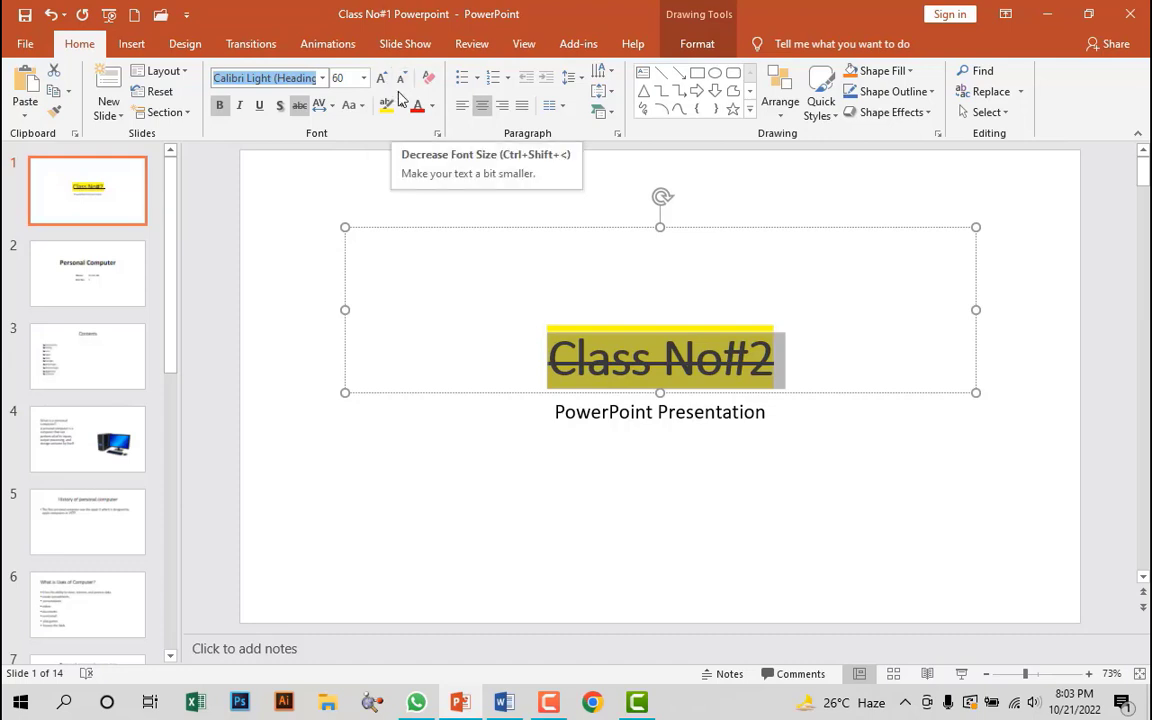
pyautogui.click(403, 106)
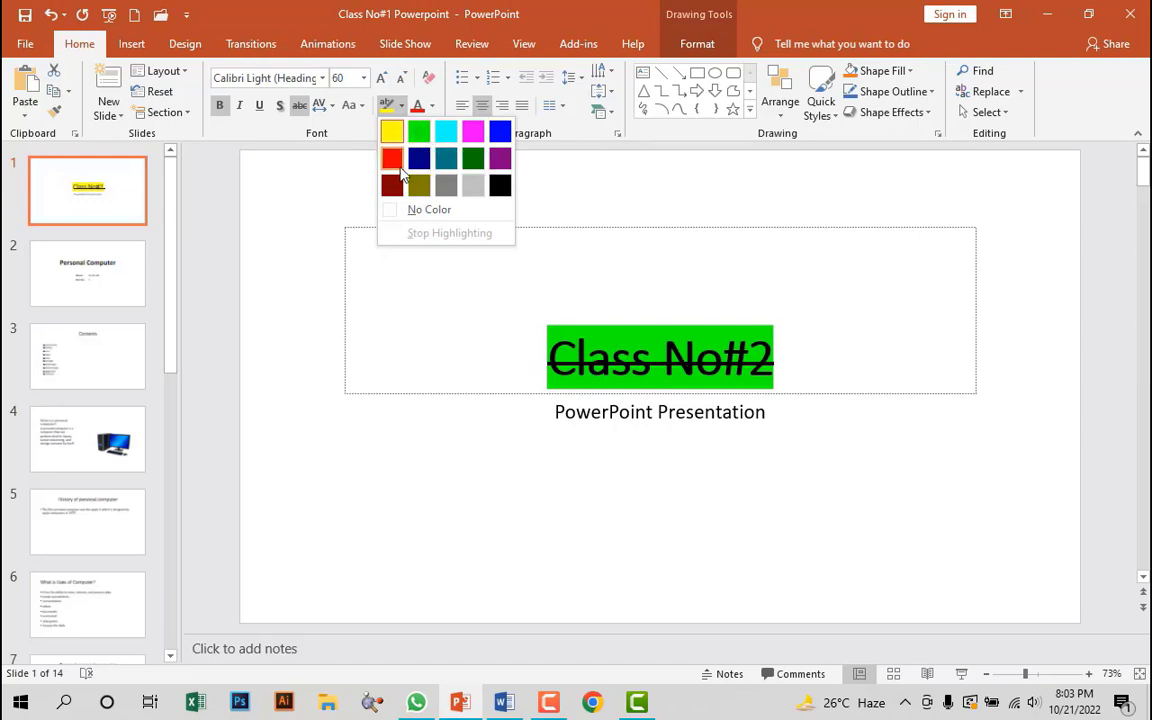
pyautogui.click(390, 98)
pyautogui.click(432, 108)
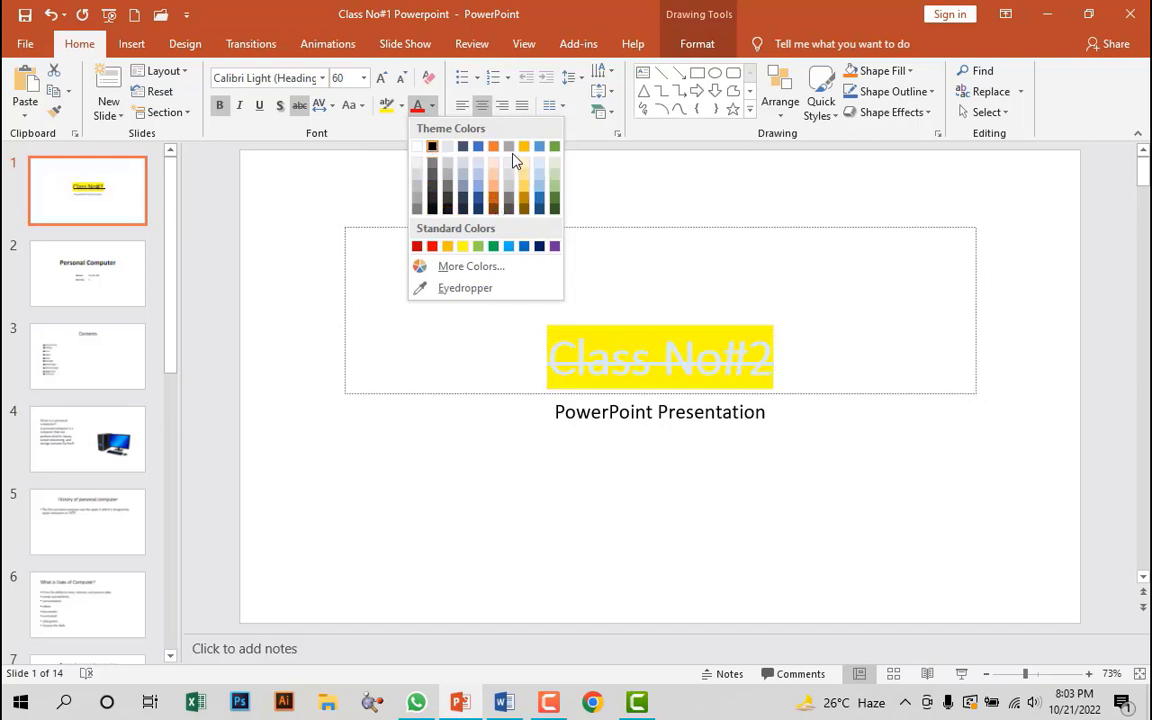
pyautogui.press('Escape')
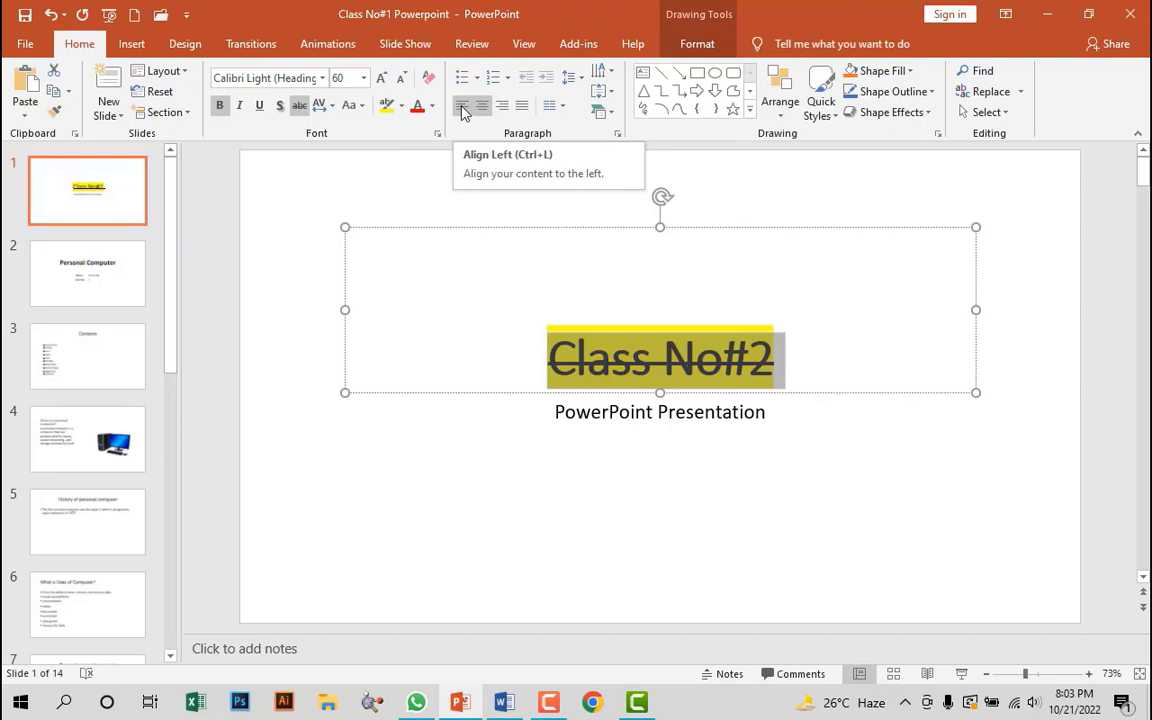
pyautogui.click(462, 110)
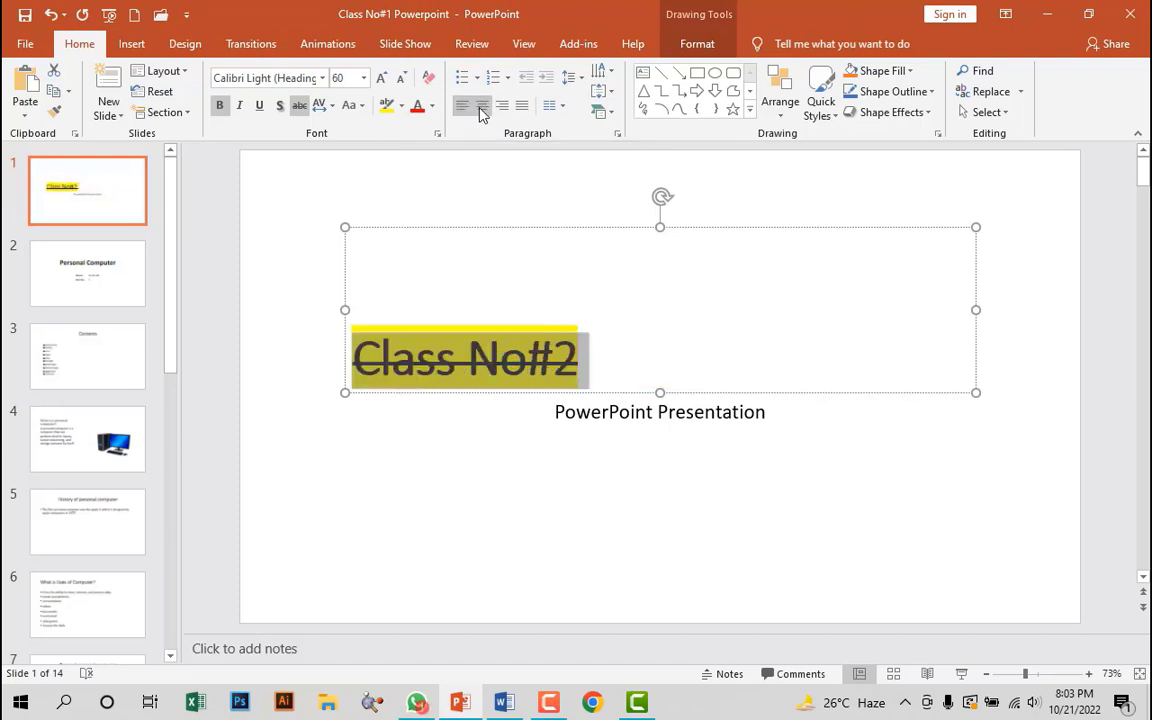
pyautogui.click(481, 110)
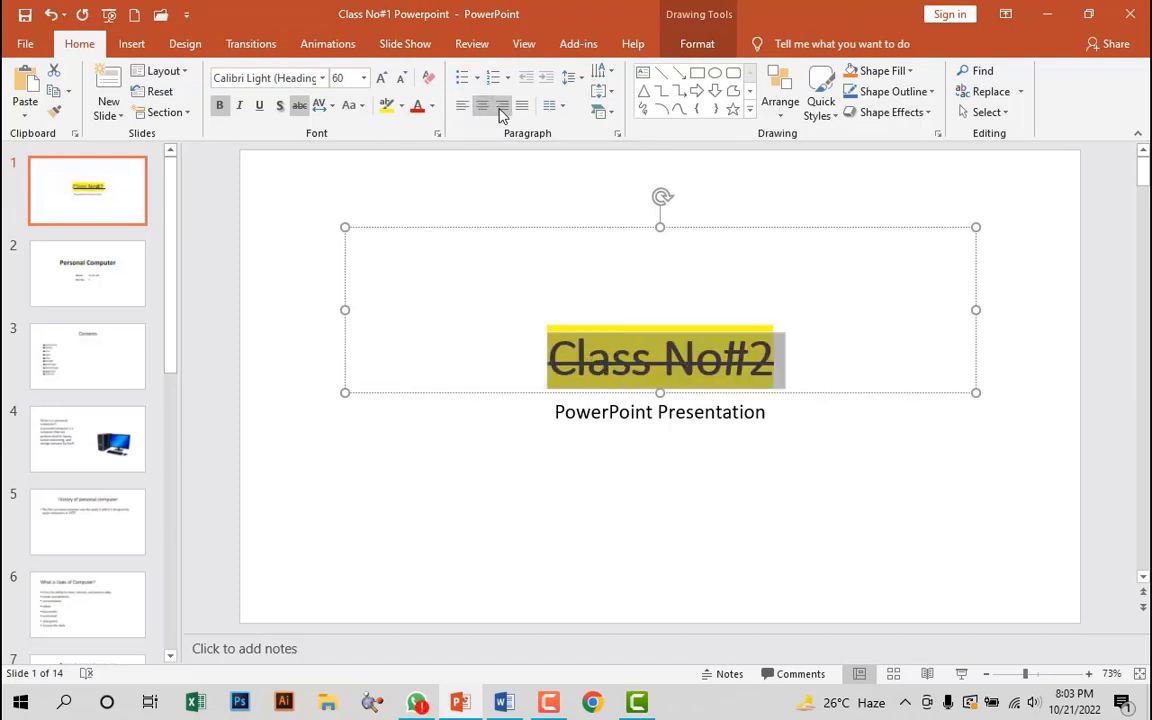
pyautogui.click(500, 108)
pyautogui.click(526, 110)
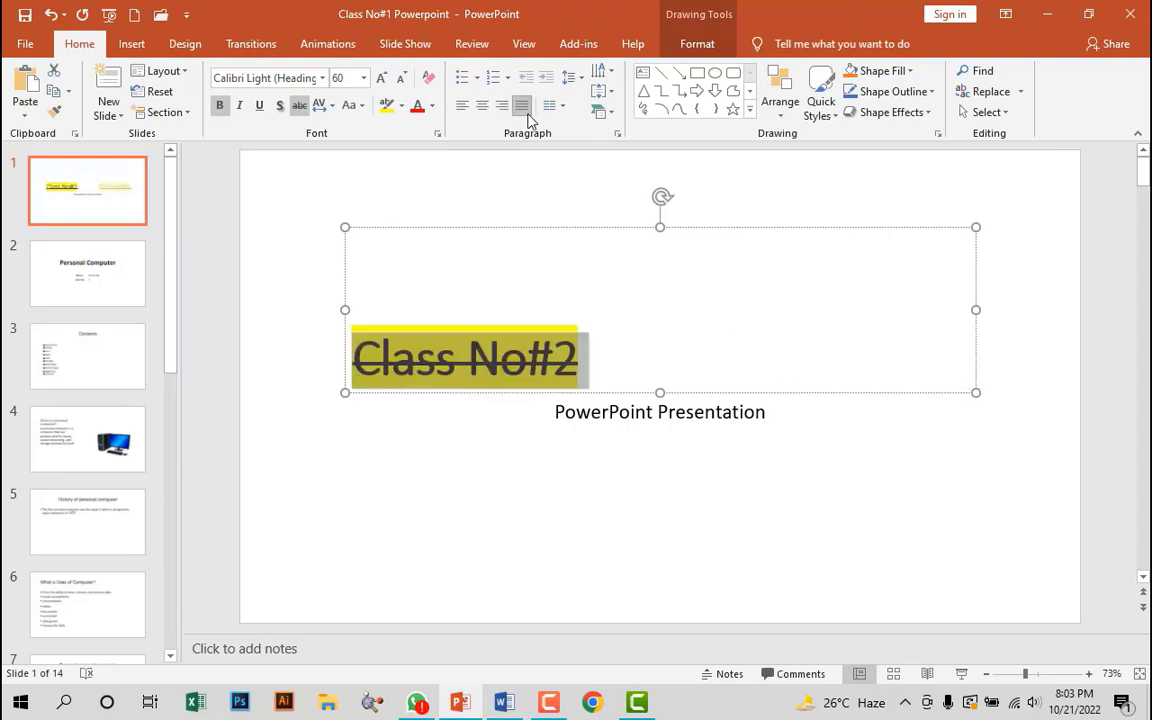
pyautogui.click(483, 110)
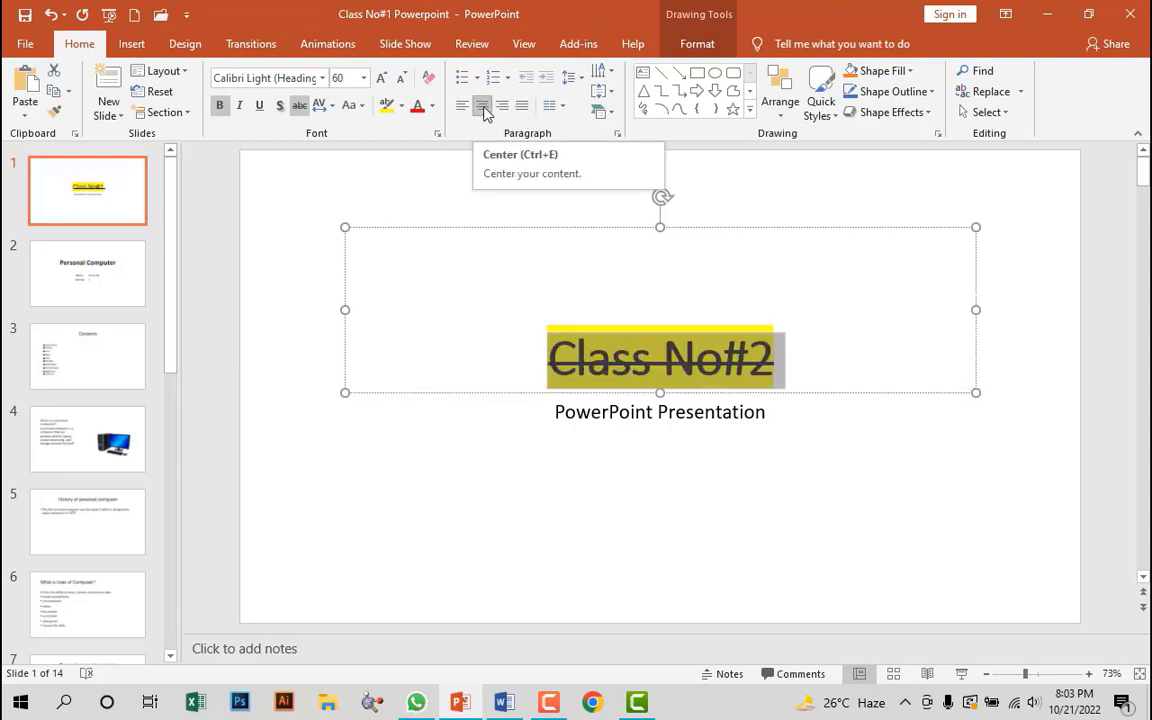
pyautogui.click(476, 77)
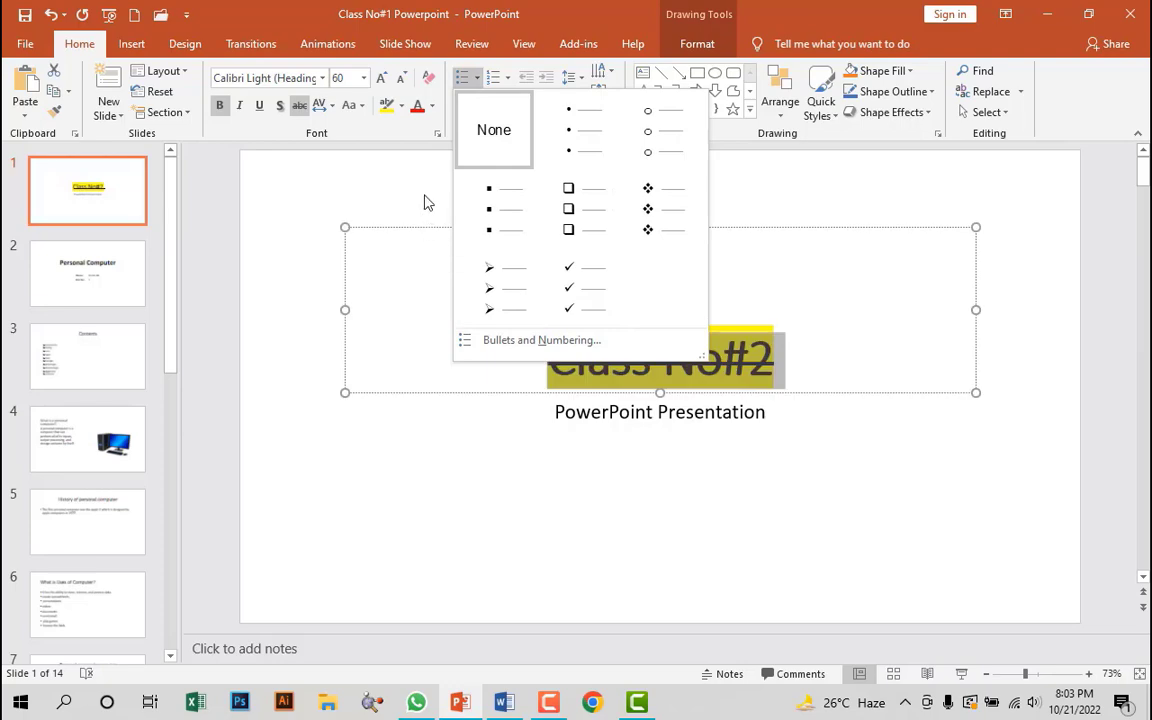
pyautogui.click(507, 77)
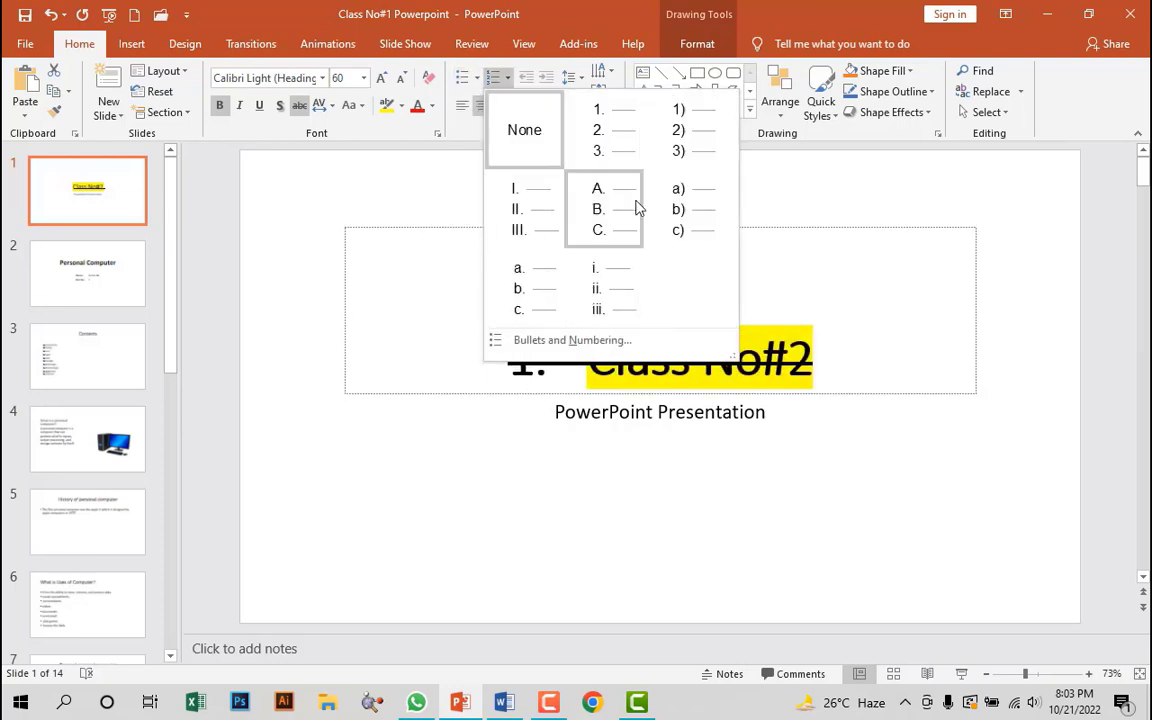
pyautogui.click(433, 187)
# - Scroll through the Personal Computer notes down to the Thankyou page and back to the Contents list
pyautogui.scroll(-3, 722, 350)
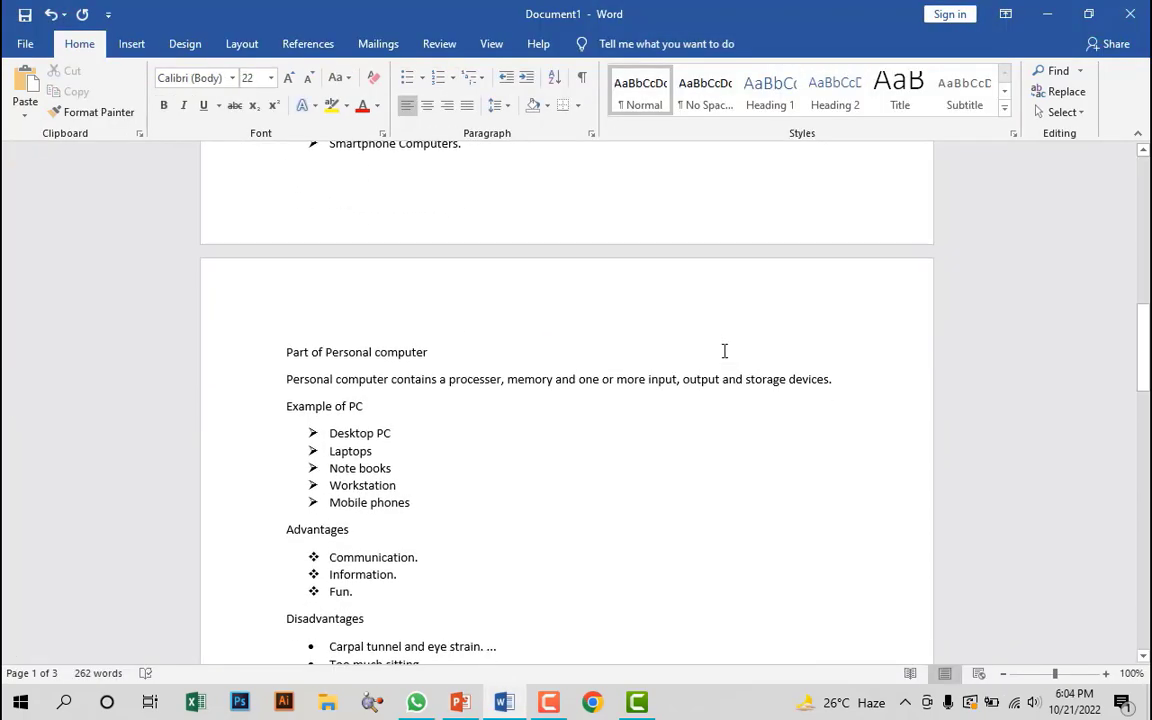
pyautogui.scroll(-3, 722, 350)
pyautogui.scroll(-2, 726, 347)
pyautogui.scroll(-3, 726, 347)
pyautogui.scroll(-3, 726, 347)
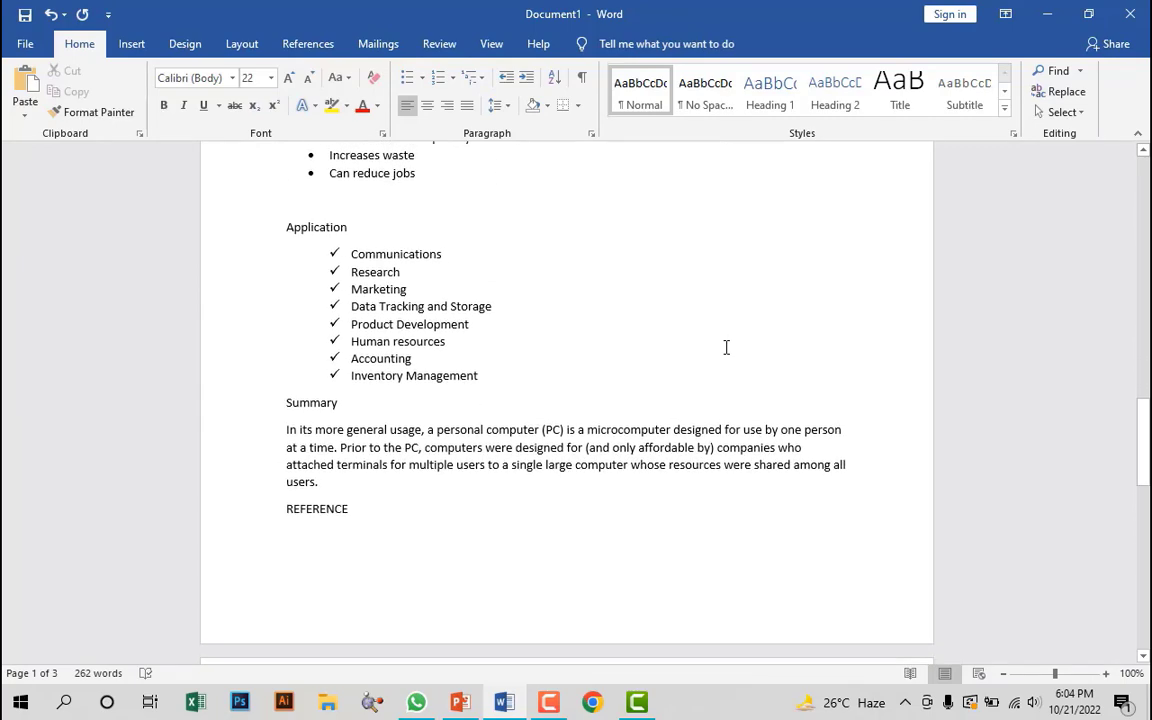
pyautogui.scroll(-2, 726, 347)
pyautogui.scroll(-2, 726, 347)
pyautogui.scroll(-1, 726, 347)
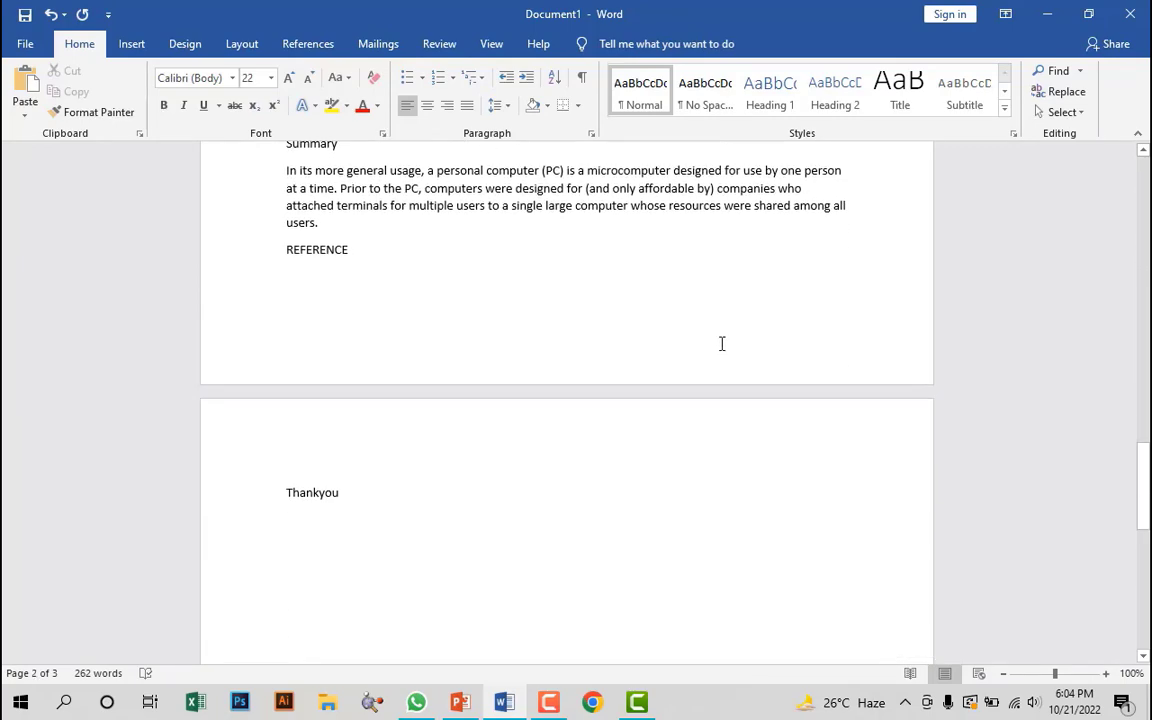
pyautogui.scroll(3, 722, 343)
pyautogui.scroll(3, 722, 343)
pyautogui.scroll(3, 722, 343)
pyautogui.scroll(3, 722, 343)
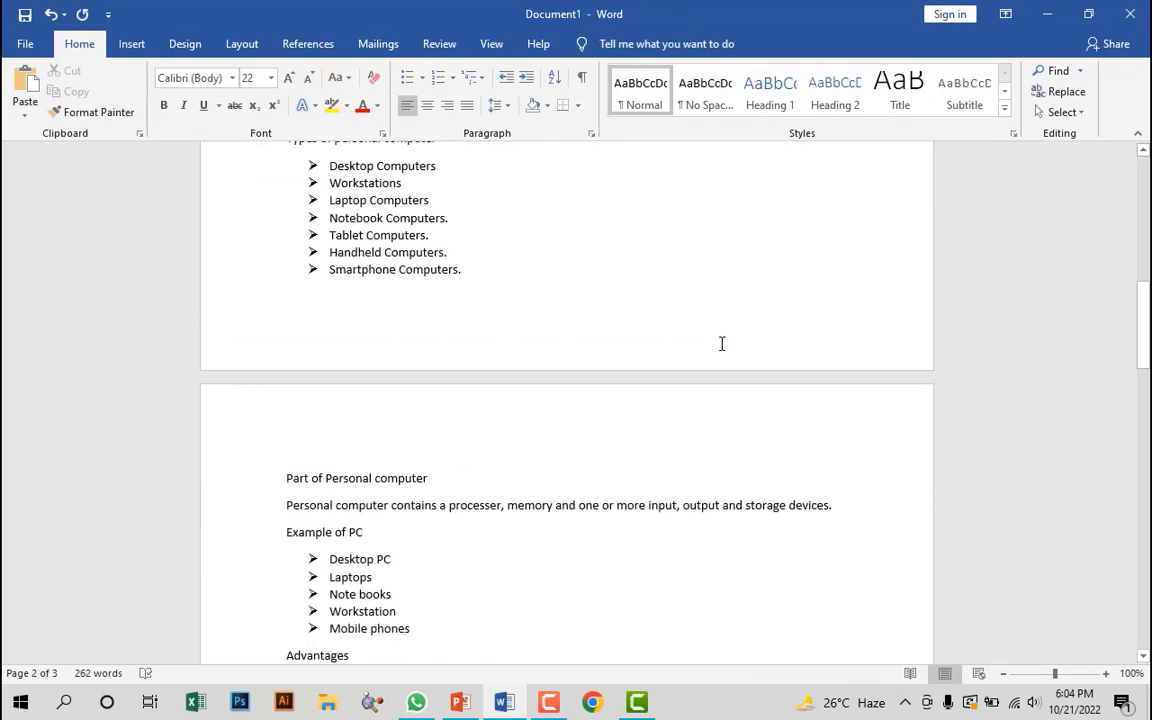
pyautogui.scroll(5, 722, 343)
pyautogui.scroll(7, 722, 343)
pyautogui.scroll(3, 722, 343)
pyautogui.scroll(2, 721, 343)
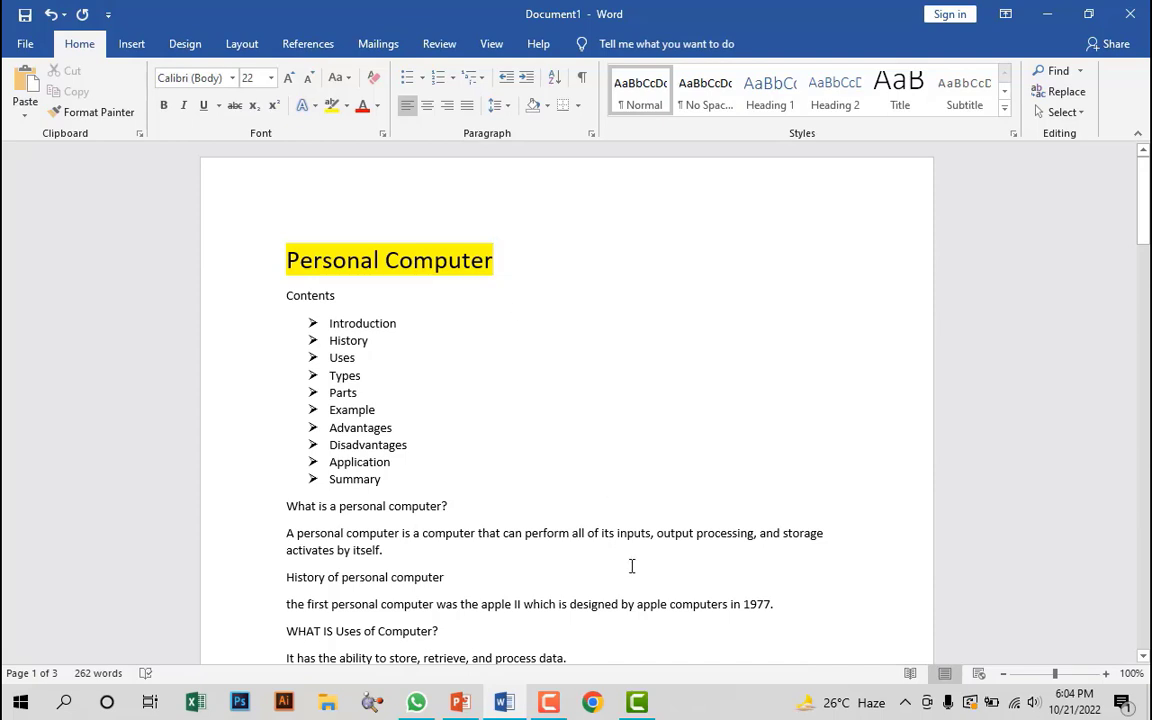
# - Add a new Title Slide after the Class No#2 slide
pyautogui.click(460, 702)
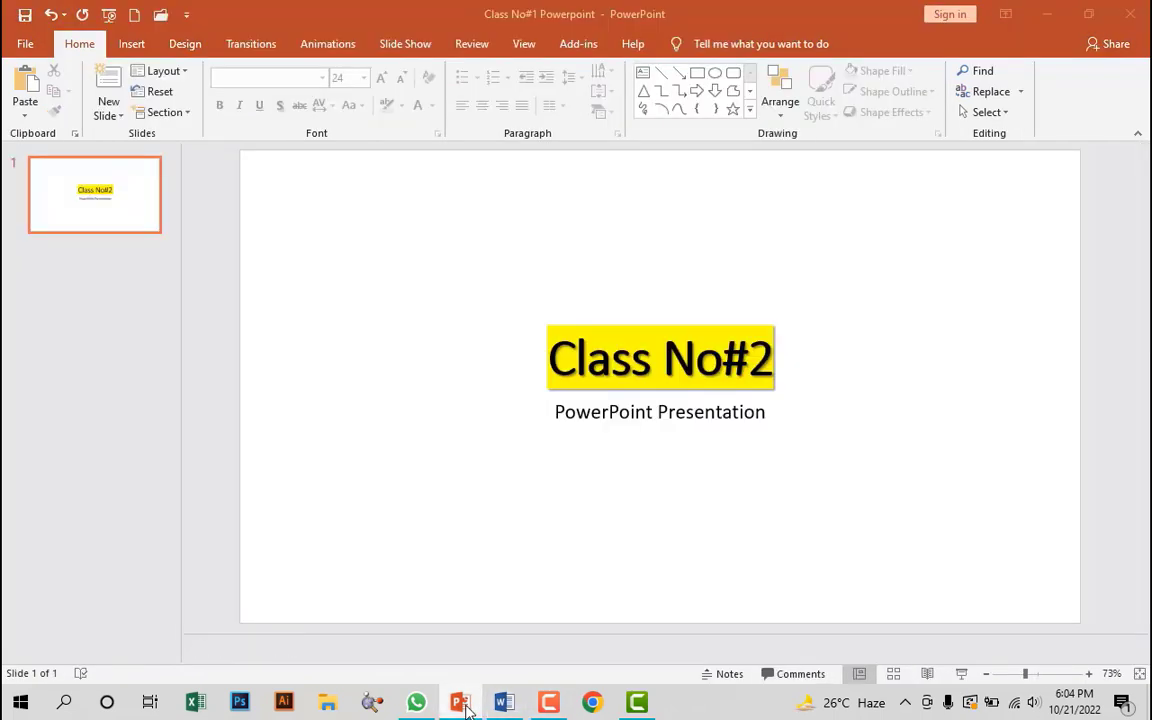
pyautogui.click(118, 118)
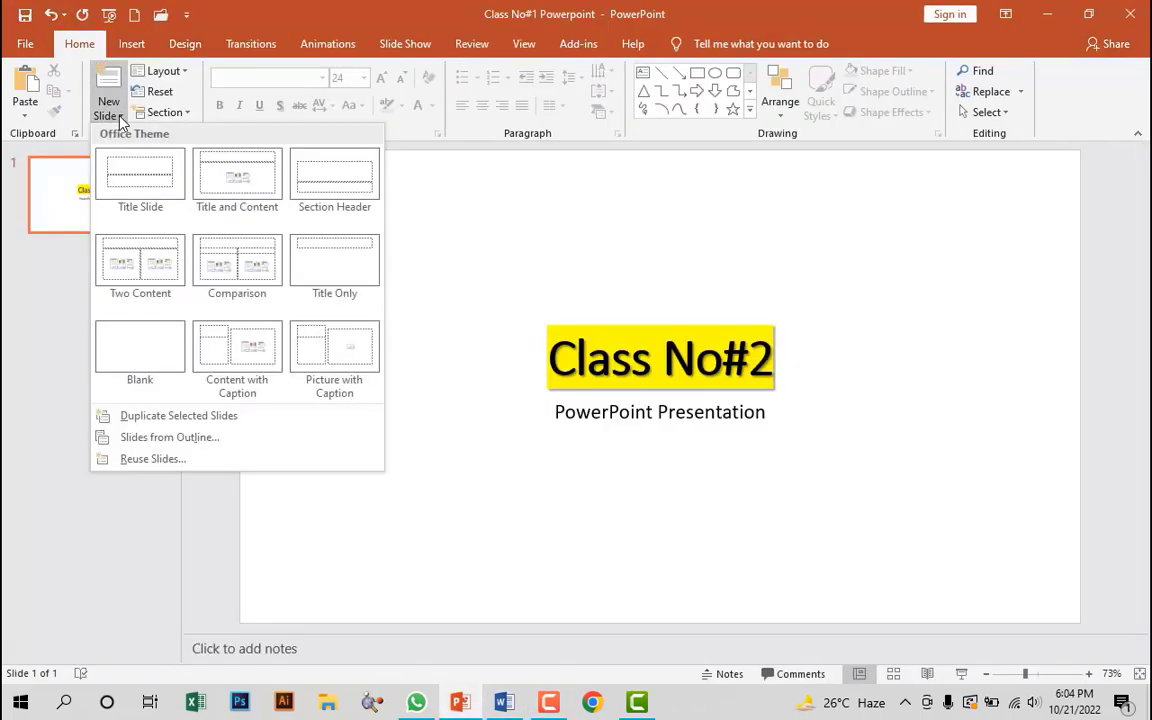
pyautogui.click(152, 196)
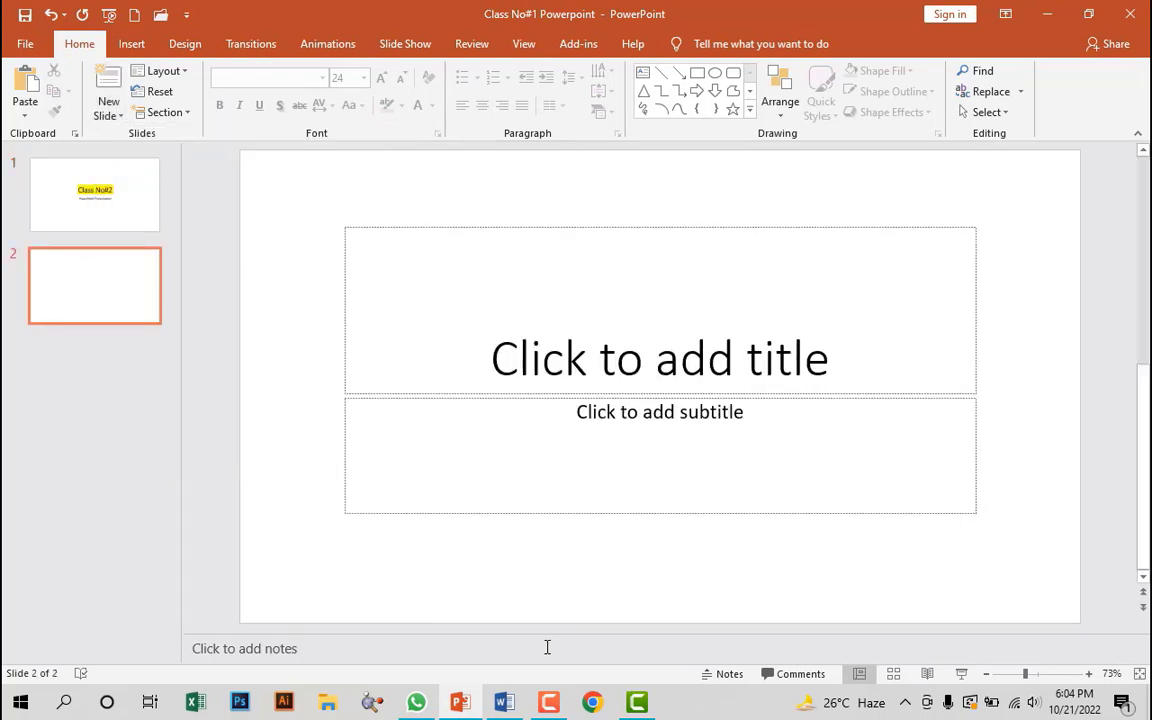
# - Select the Contents heading and list in Word, then add a Title and Content slide
pyautogui.hotkey('alt', 'Tab')
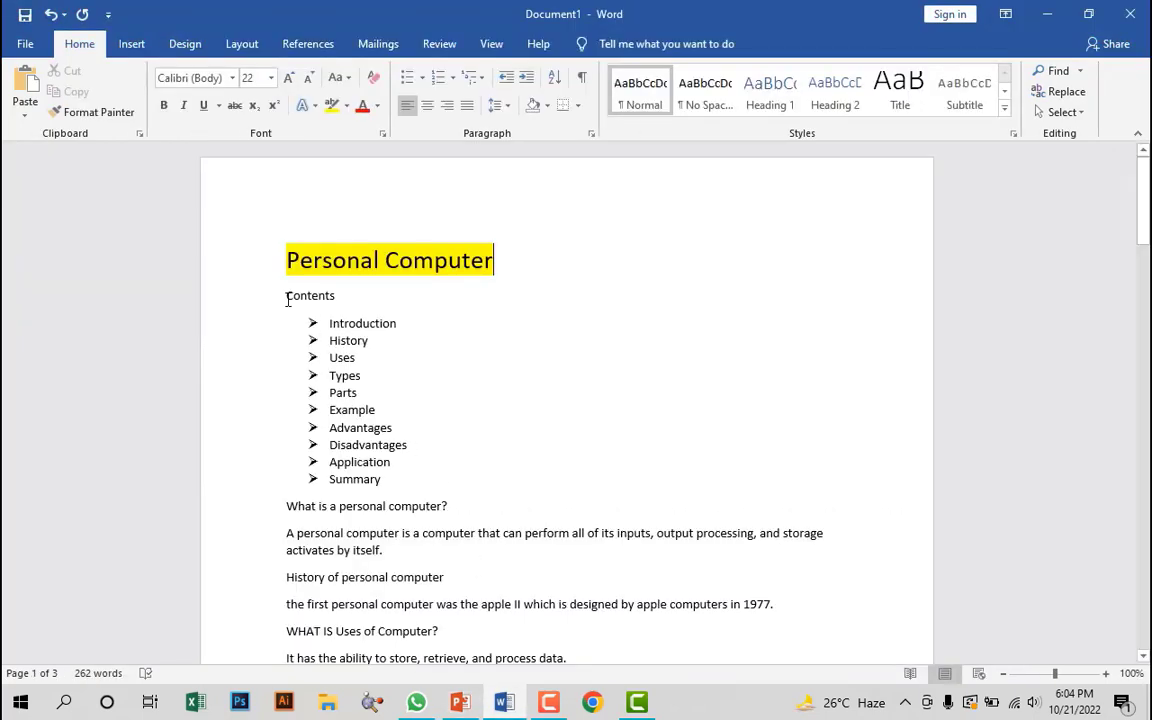
pyautogui.moveTo(287, 296); pyautogui.dragTo(388, 481)
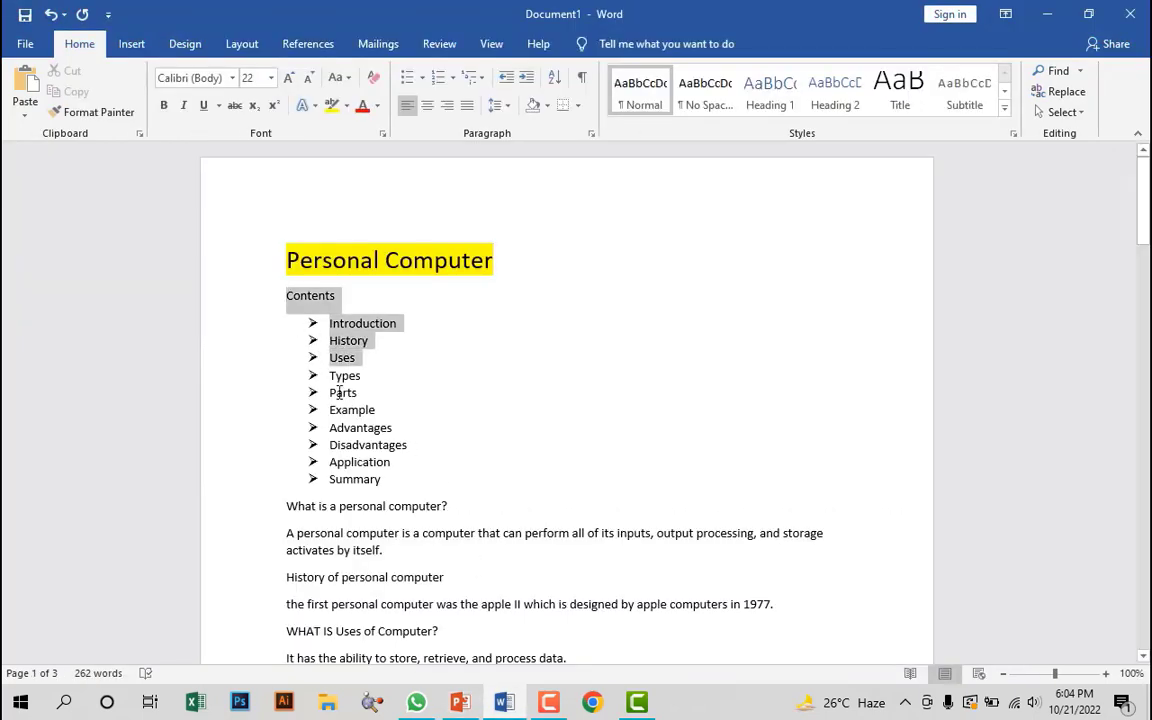
pyautogui.click(505, 706)
pyautogui.click(120, 116)
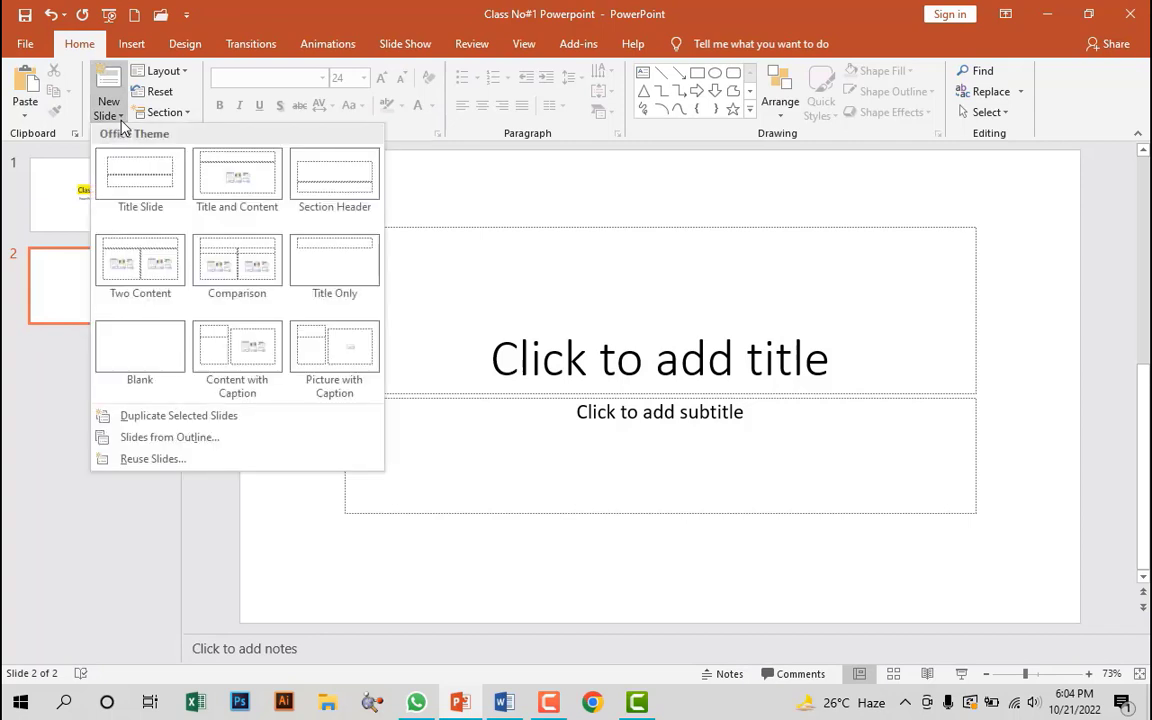
pyautogui.click(241, 199)
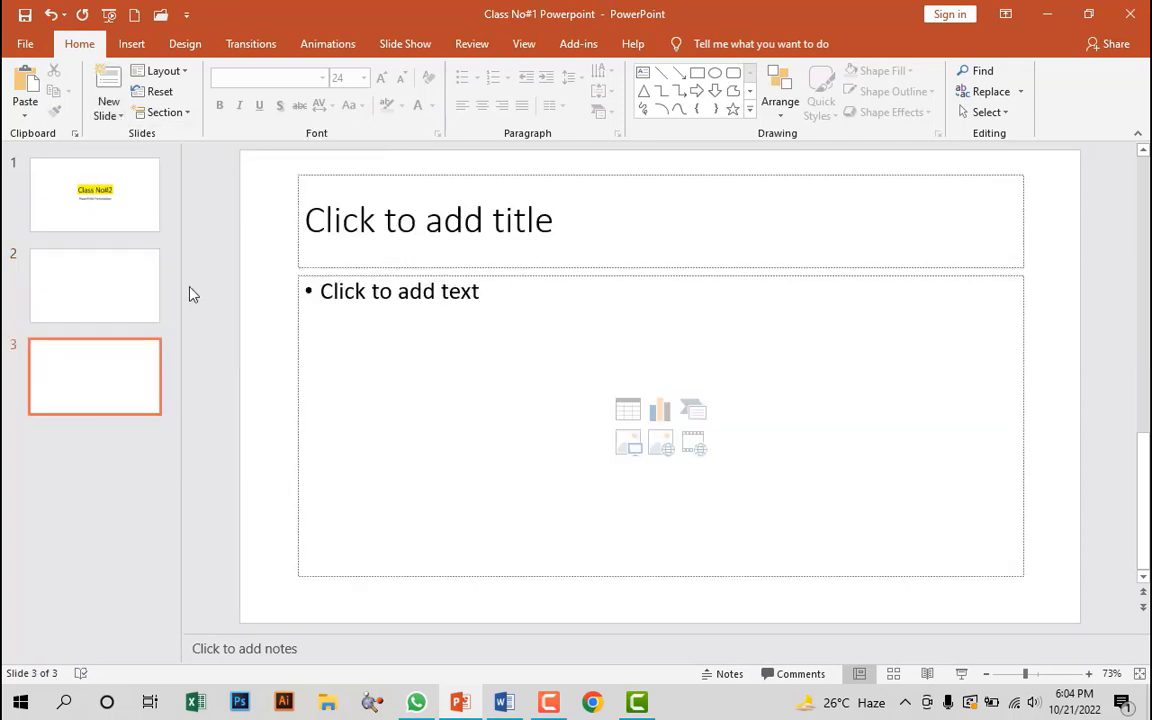
pyautogui.hotkey('alt', 'Tab')
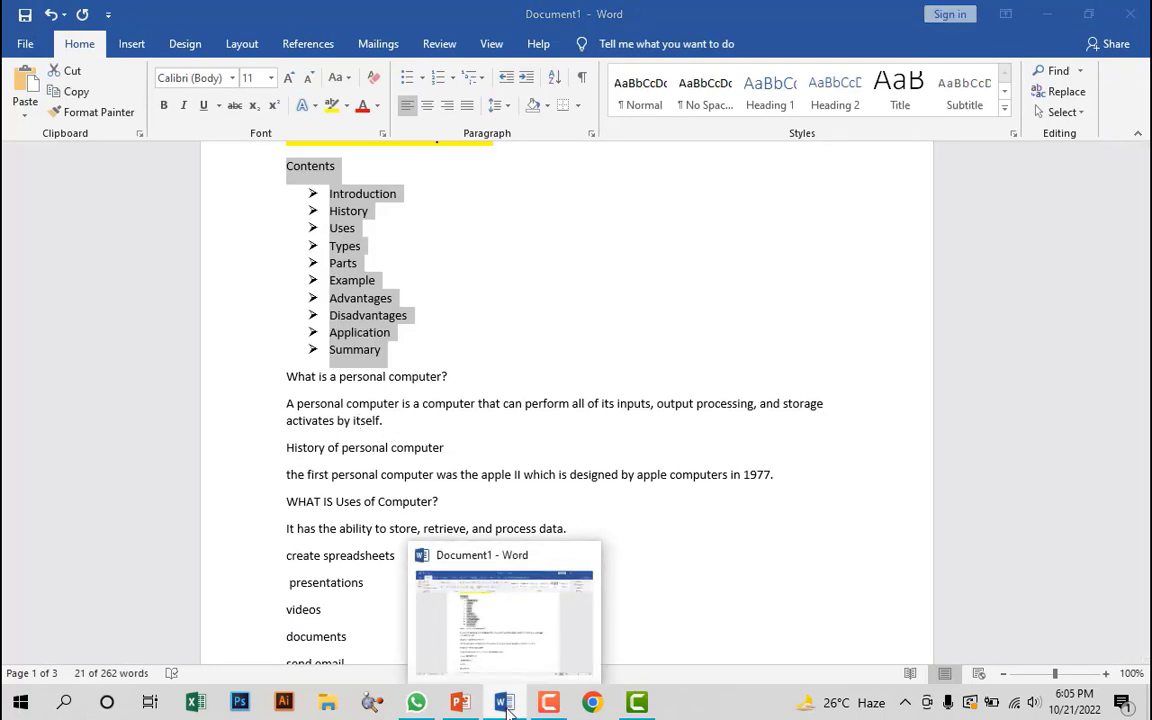
# - Add a Picture with Caption slide, then a Title and Content slide for the History of personal computer topic
pyautogui.click(460, 702)
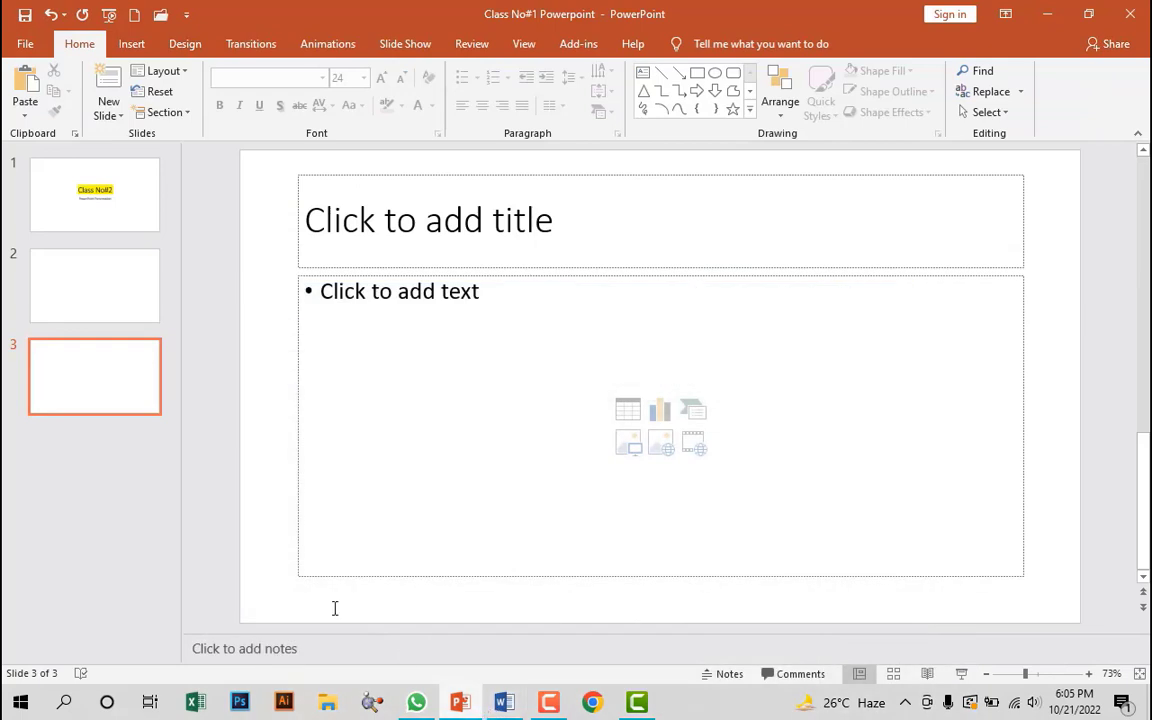
pyautogui.click(115, 119)
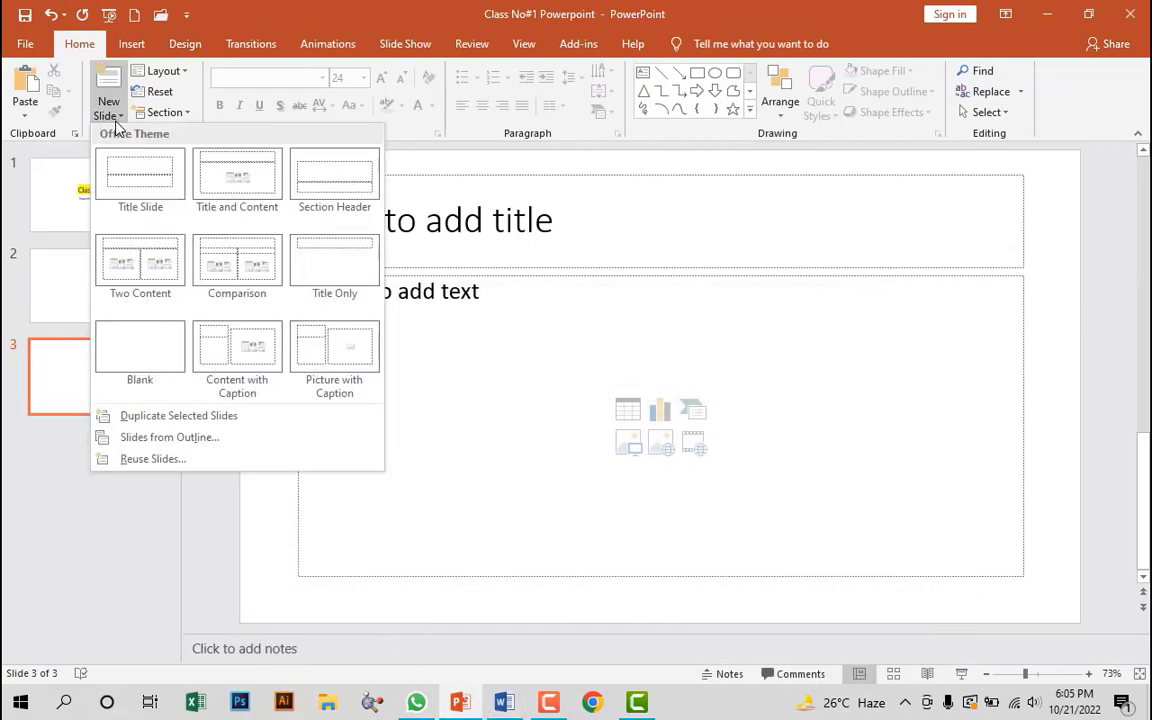
pyautogui.click(345, 363)
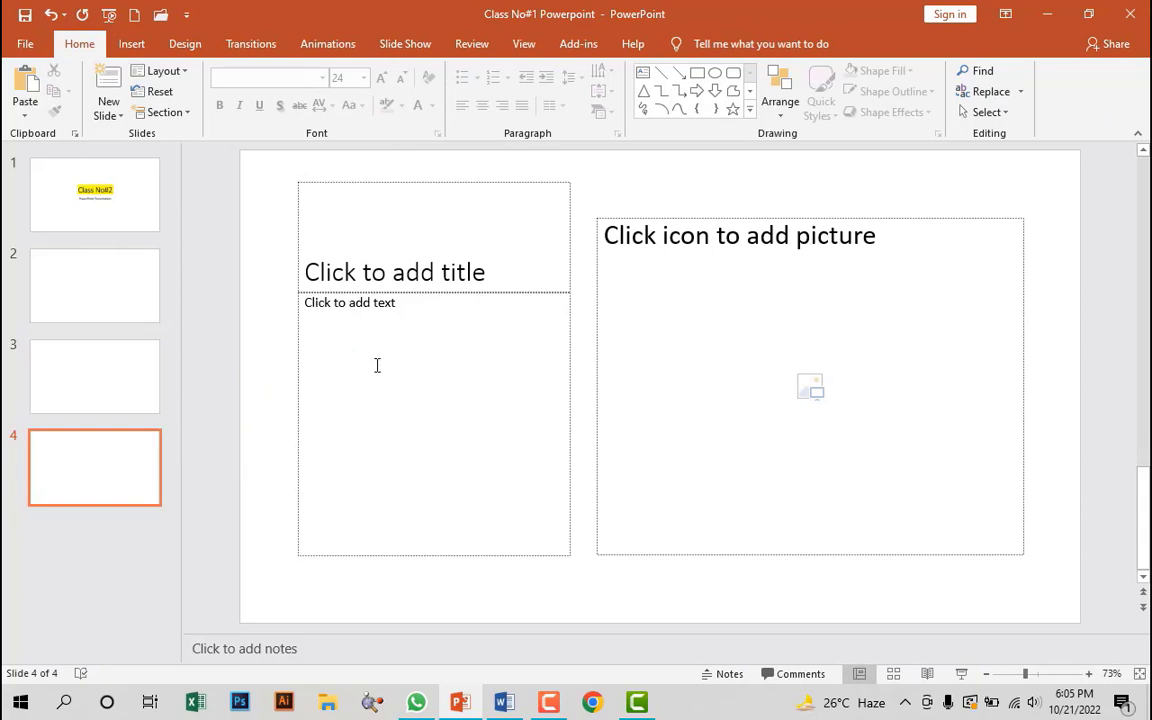
pyautogui.hotkey('alt', 'Tab')
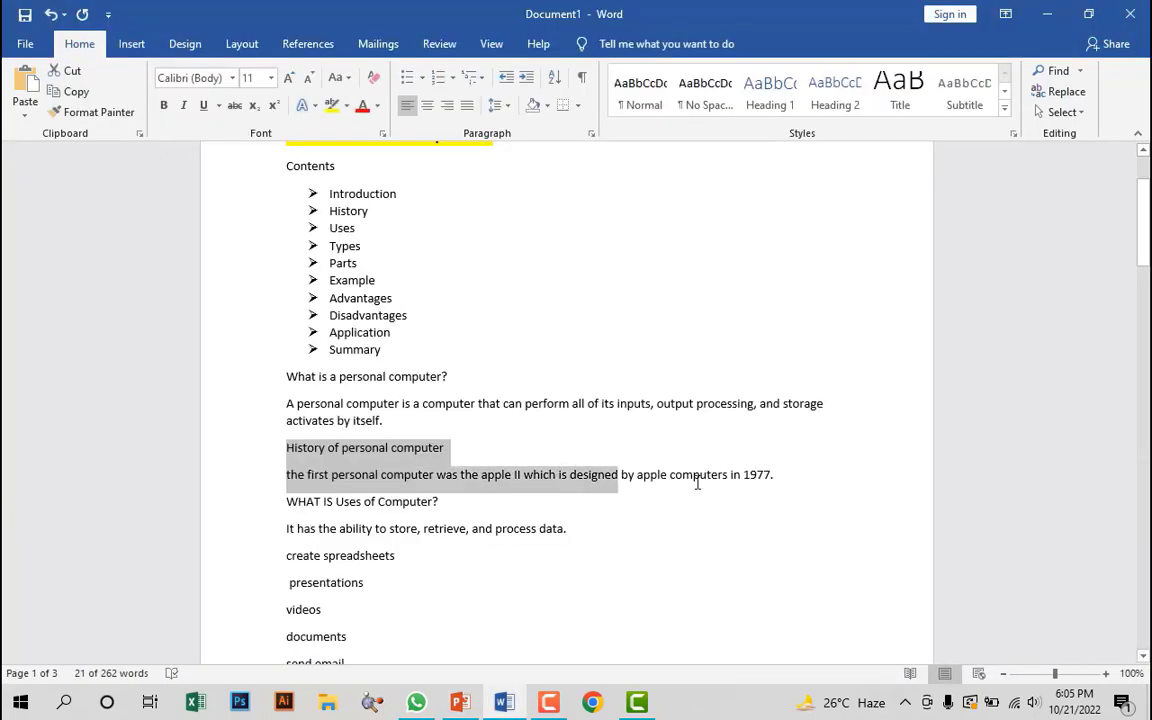
pyautogui.moveTo(286, 447); pyautogui.dragTo(810, 488)
pyautogui.hotkey('alt', 'Tab')
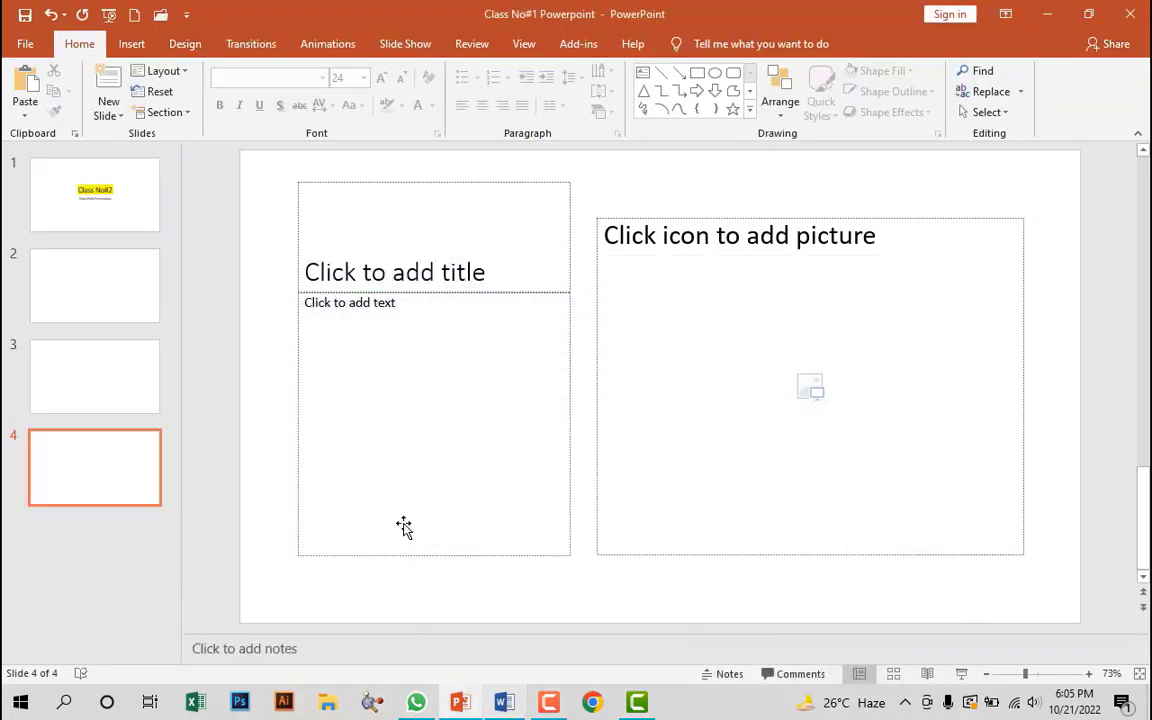
pyautogui.click(121, 116)
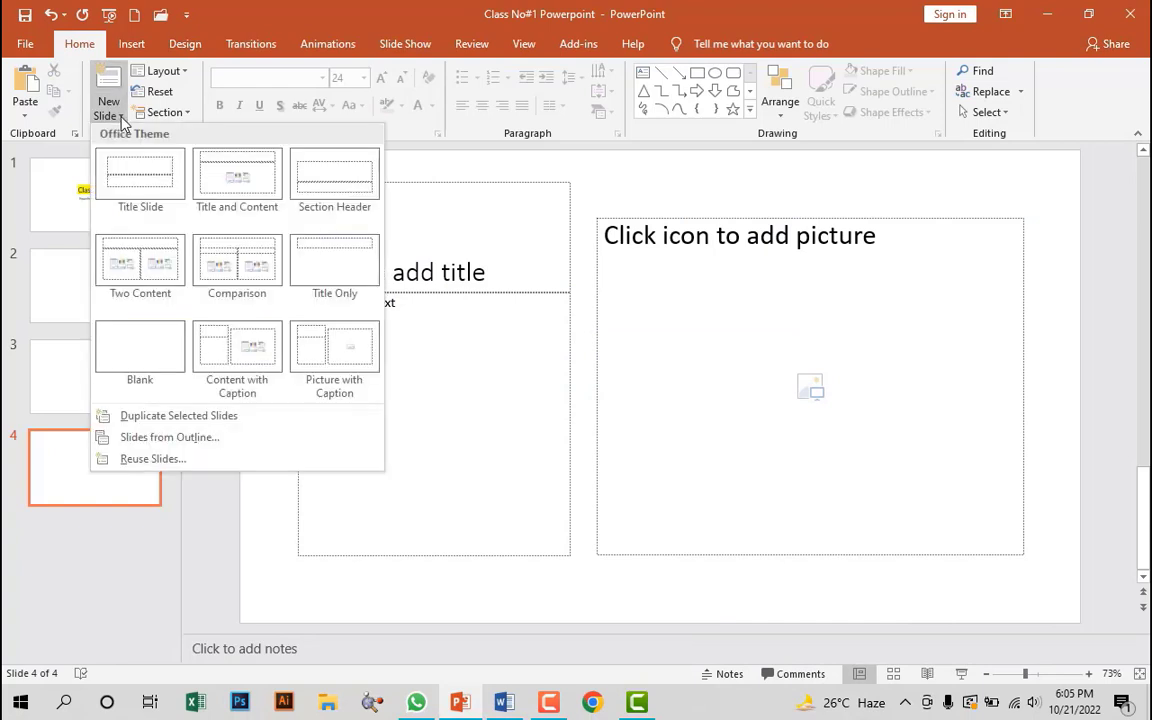
pyautogui.click(216, 170)
# - Add two more Title and Content slides for the next Word sections
pyautogui.click(505, 705)
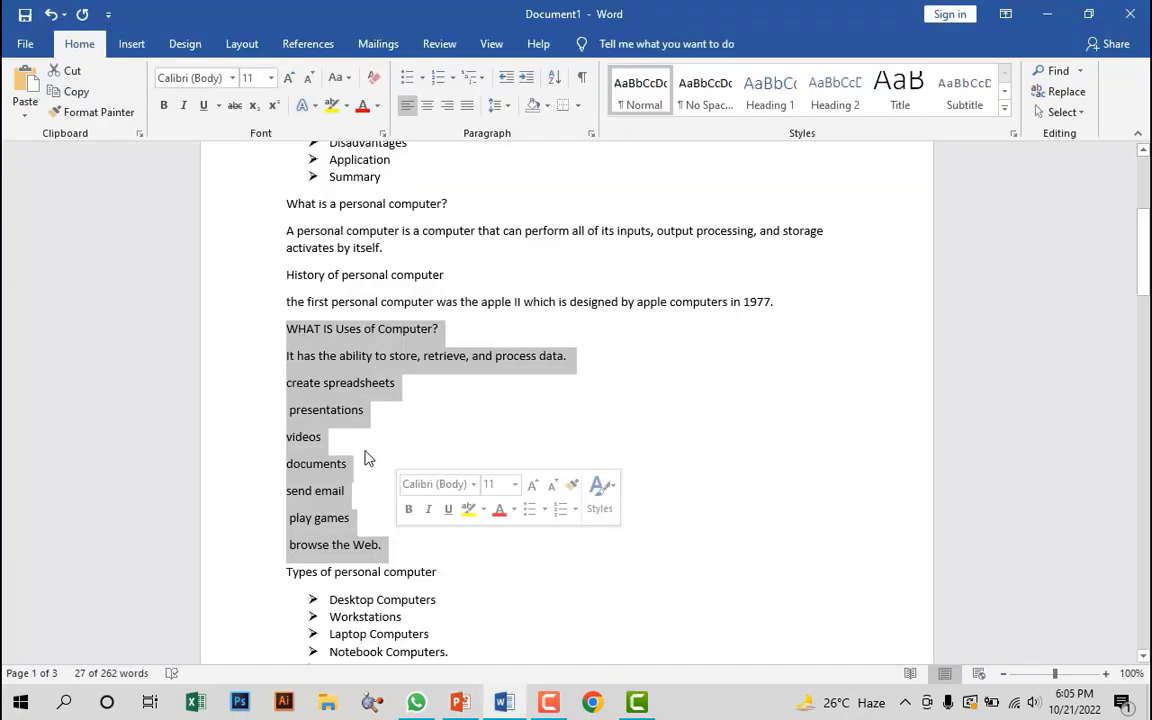
pyautogui.click(500, 706)
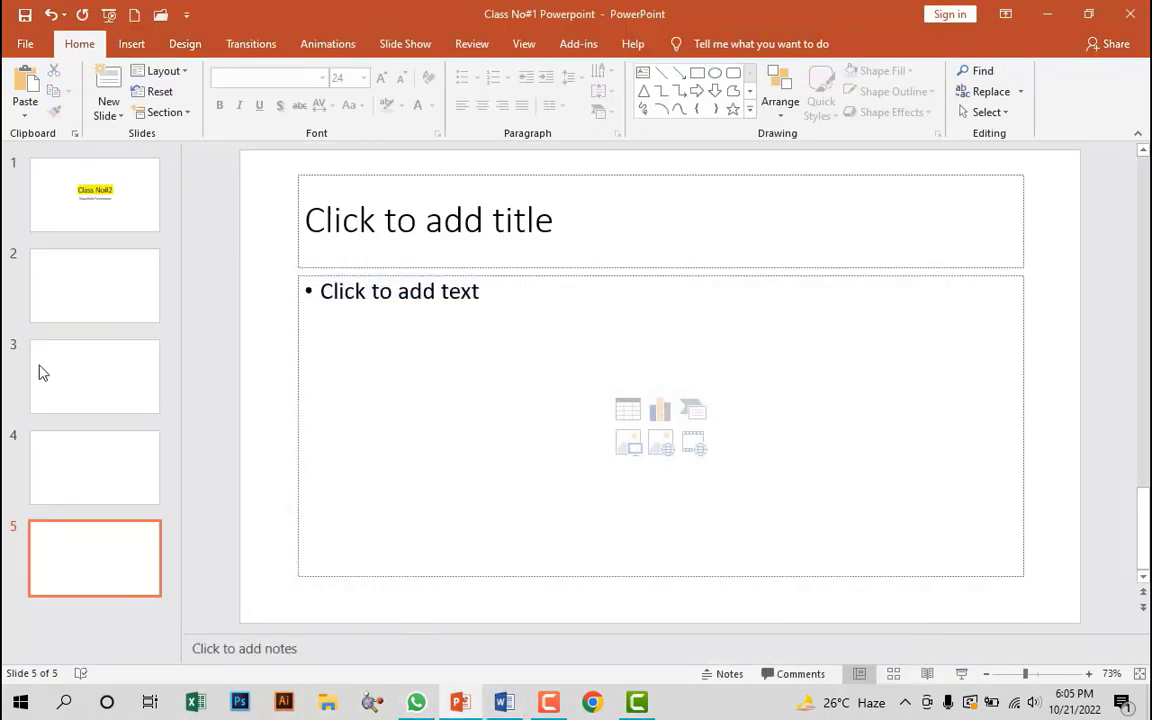
pyautogui.click(119, 116)
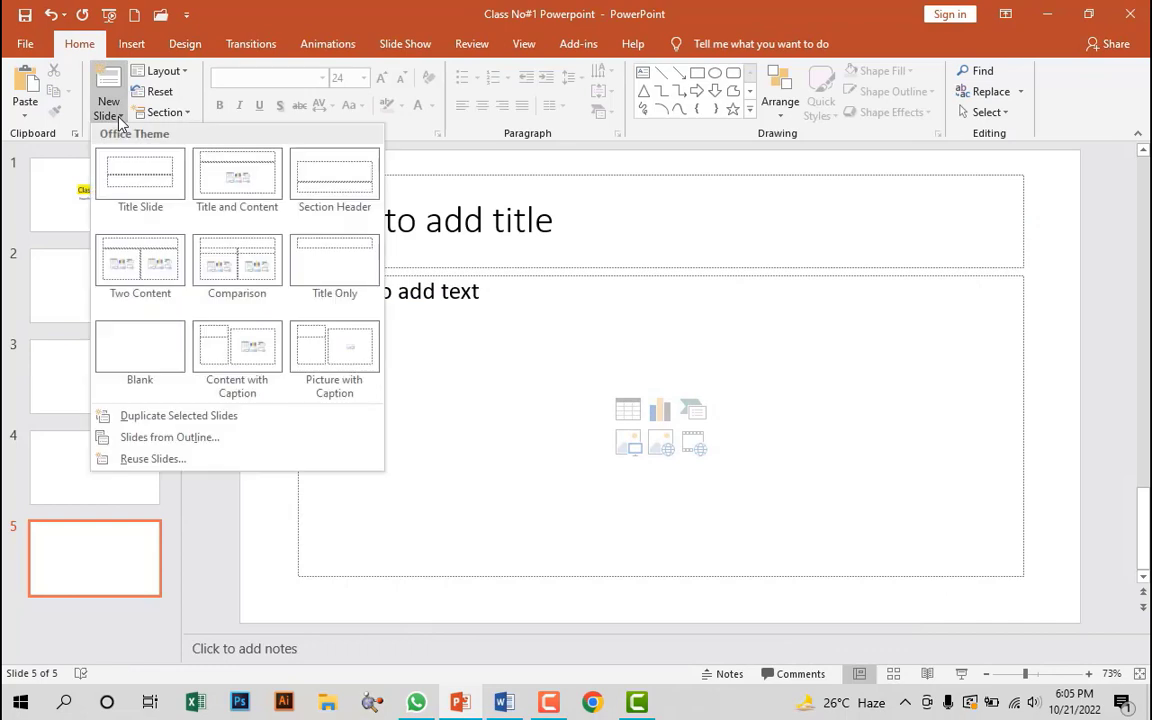
pyautogui.click(235, 180)
pyautogui.hotkey('alt', 'Tab')
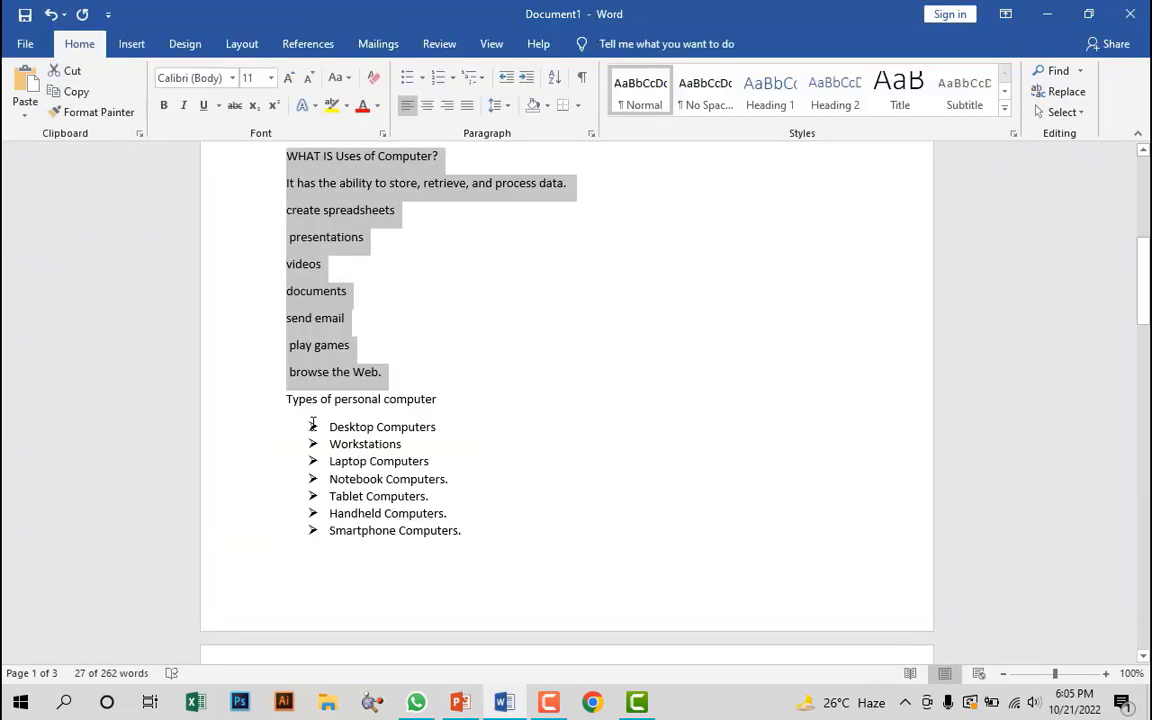
pyautogui.moveTo(287, 397); pyautogui.dragTo(435, 538)
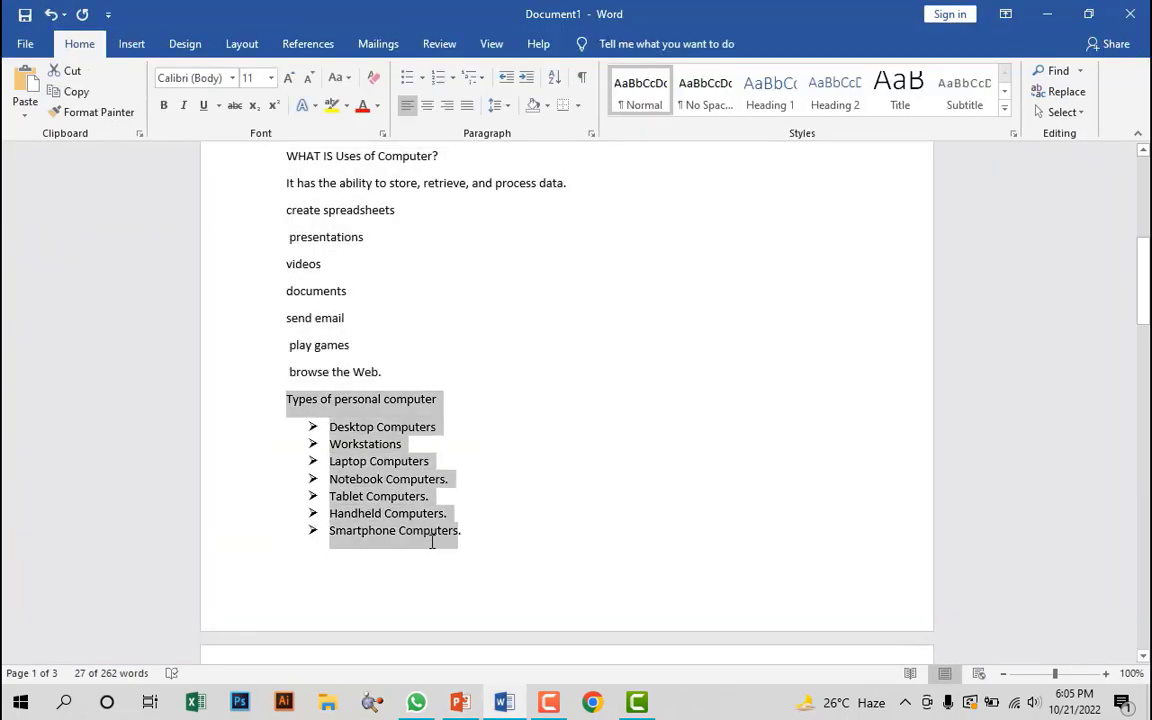
pyautogui.scroll(-1, 449, 542)
pyautogui.scroll(-1, 449, 542)
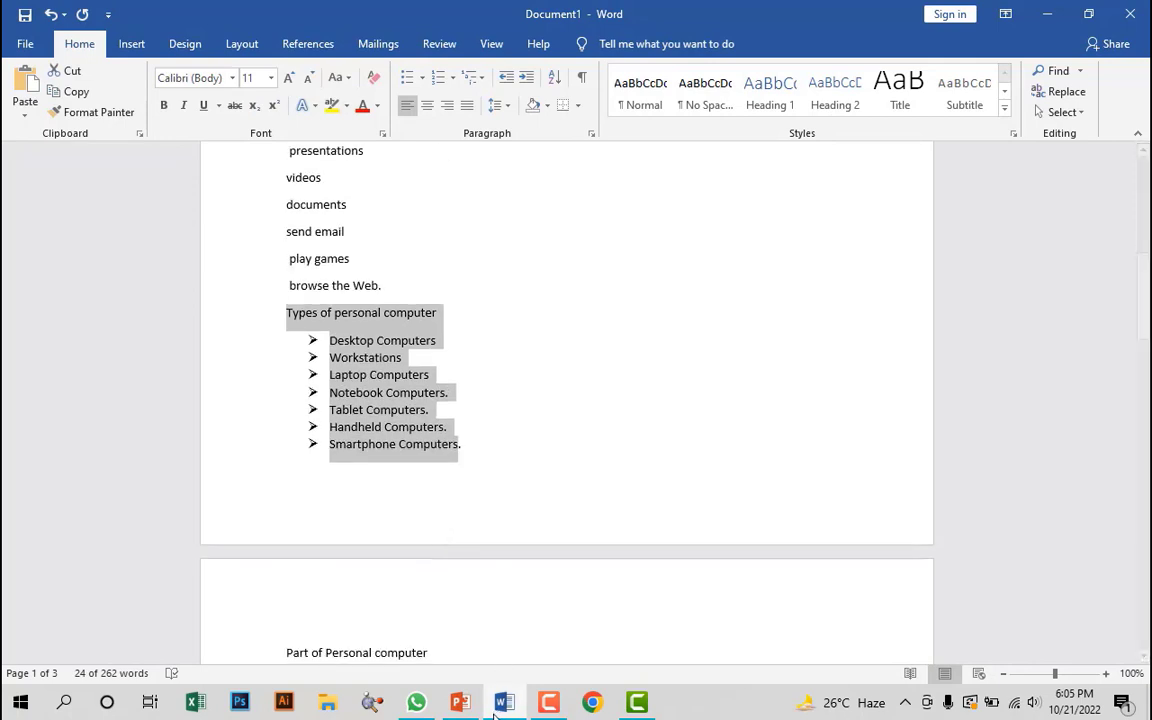
pyautogui.hotkey('alt', 'Tab')
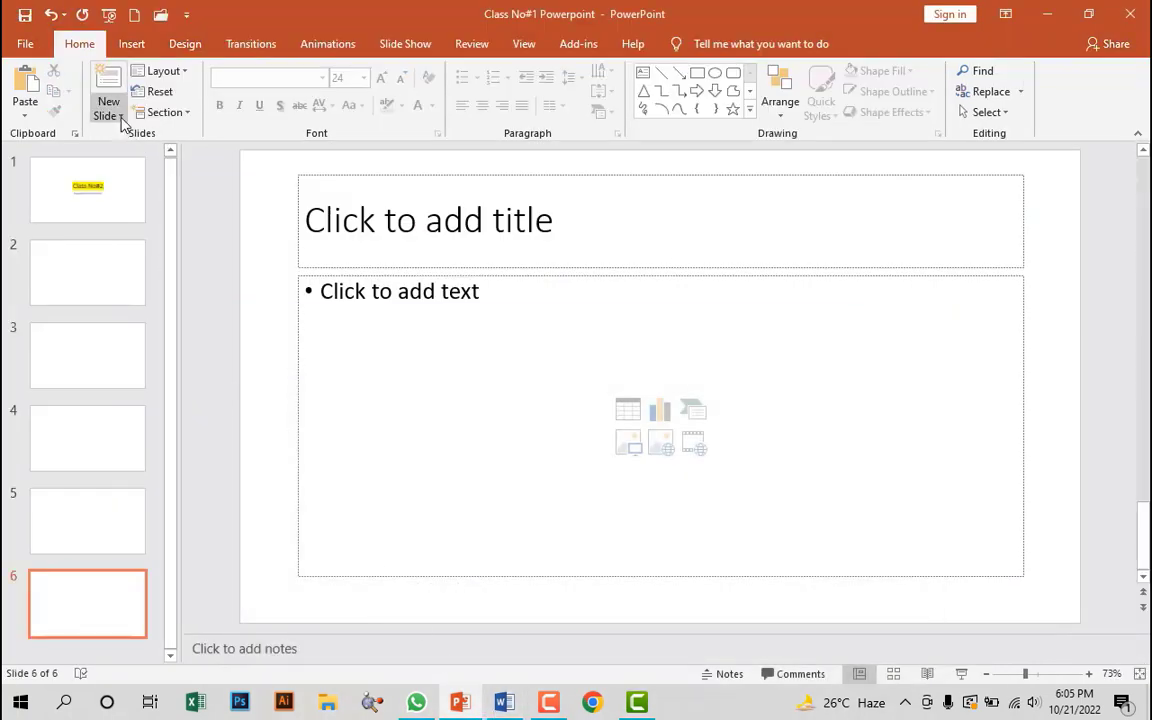
pyautogui.click(120, 116)
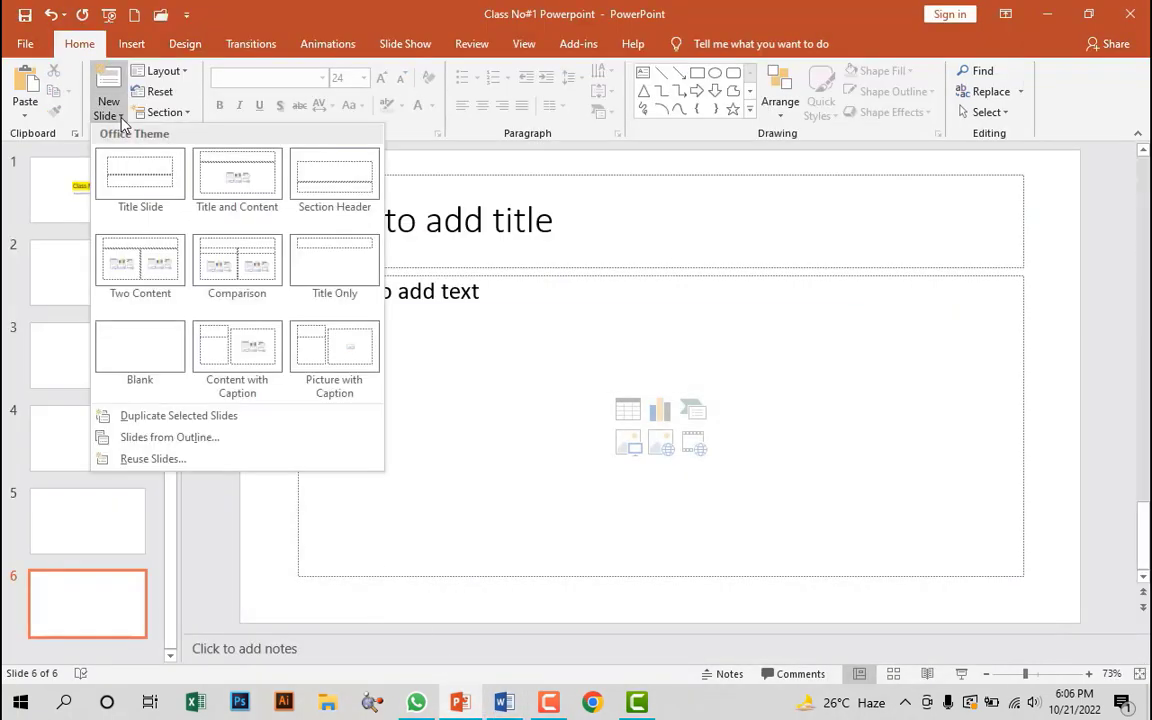
pyautogui.click(241, 185)
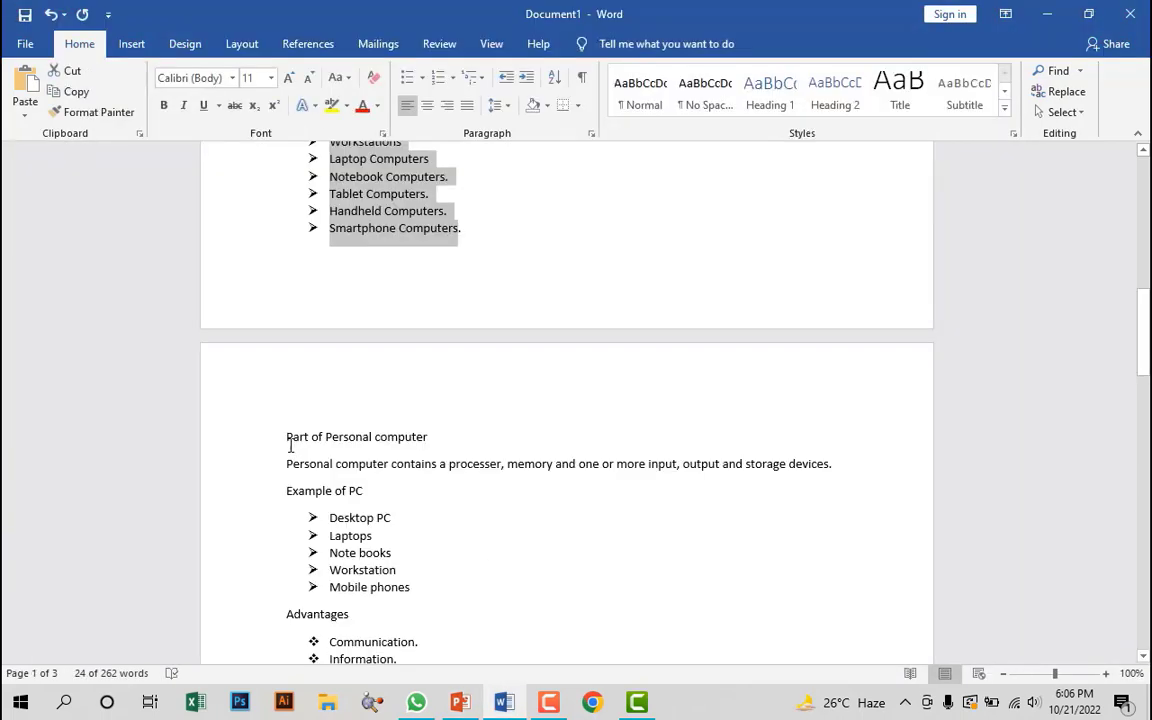
# - Add a Picture with Caption slide for the Part of Personal computer topic
pyautogui.hotkey('alt', 'Tab')
pyautogui.moveTo(286, 437); pyautogui.dragTo(835, 480)
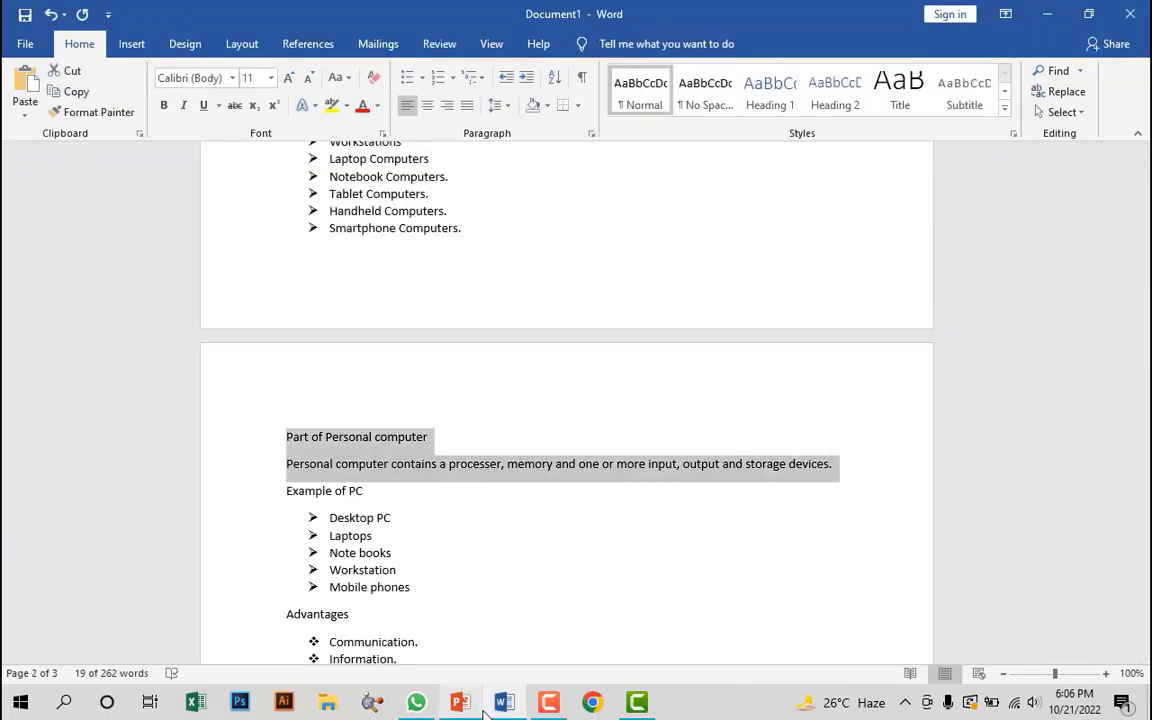
pyautogui.click(494, 708)
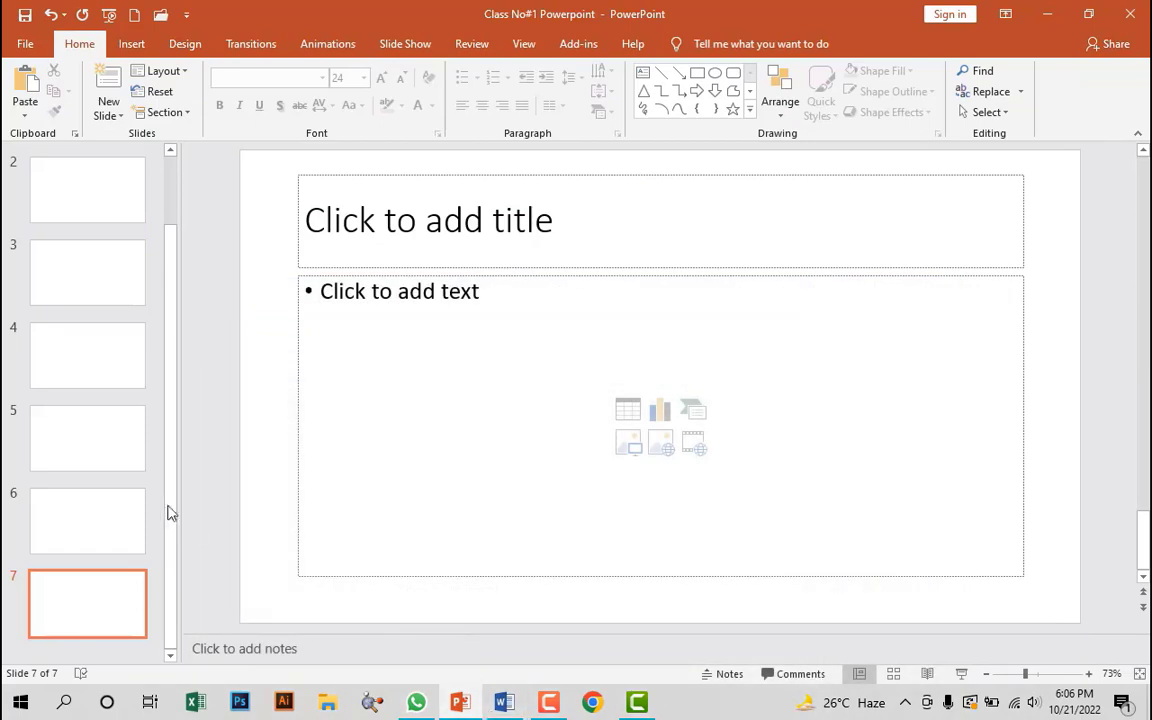
pyautogui.click(108, 112)
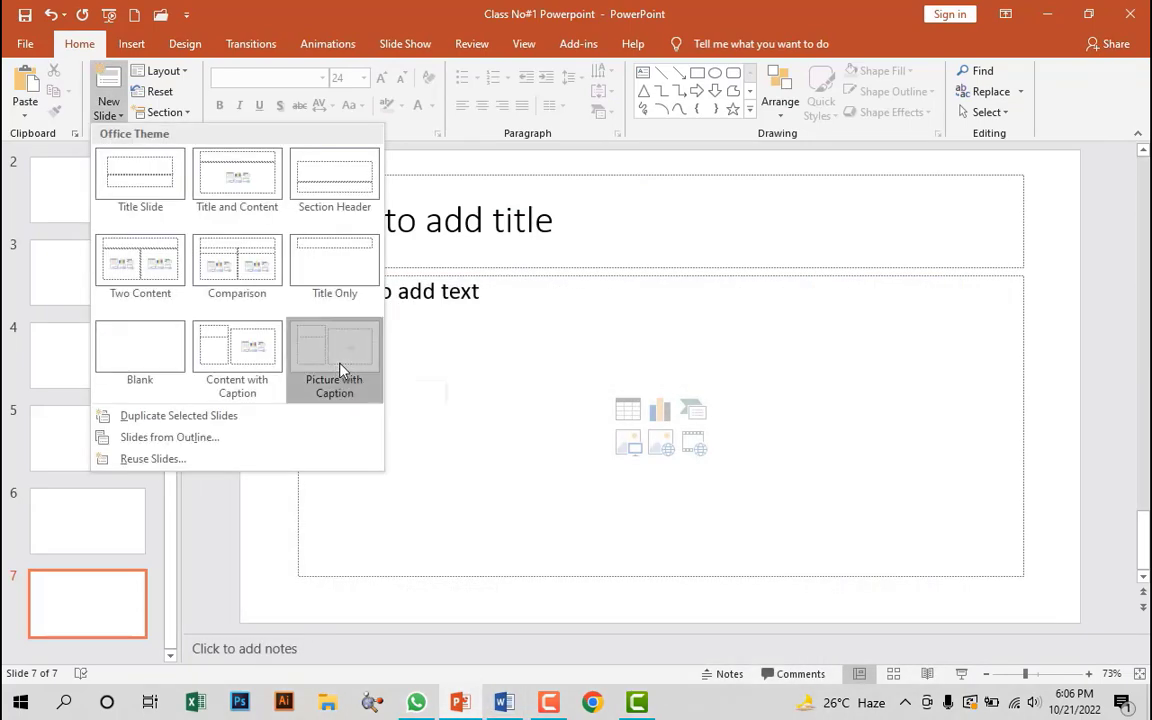
pyautogui.click(340, 367)
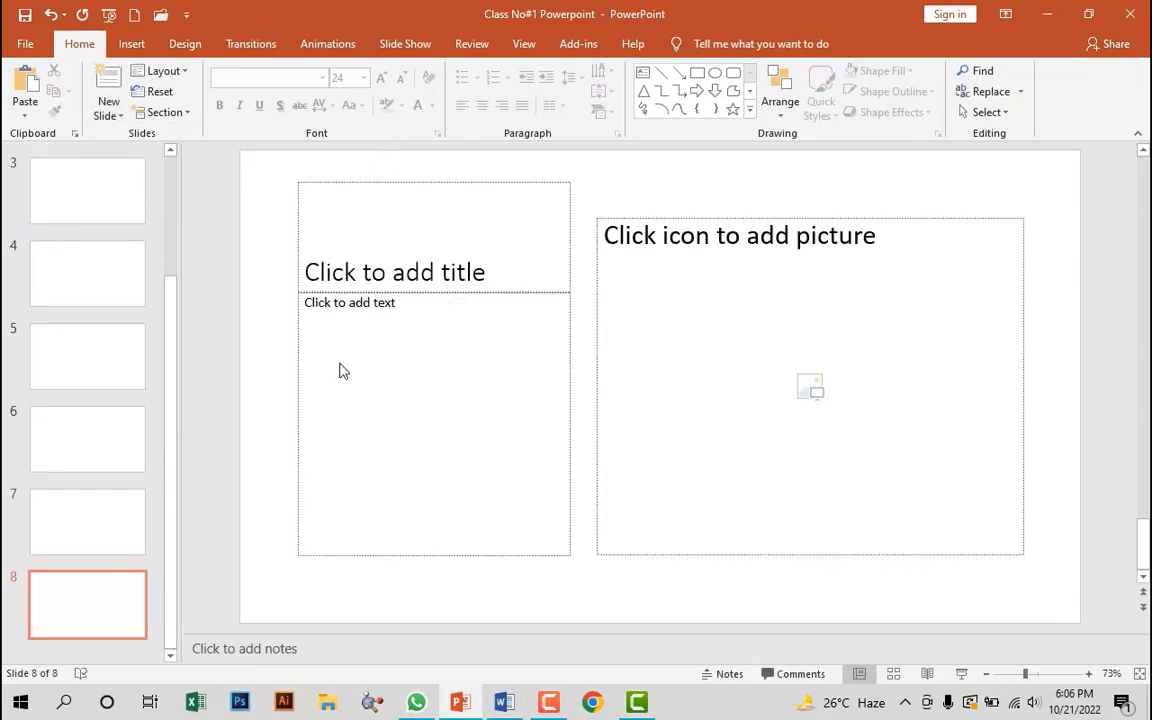
# - Add a Comparison slide for the Advantages and Disadvantages sections
pyautogui.click(503, 703)
pyautogui.scroll(-1, 460, 522)
pyautogui.scroll(-2, 446, 497)
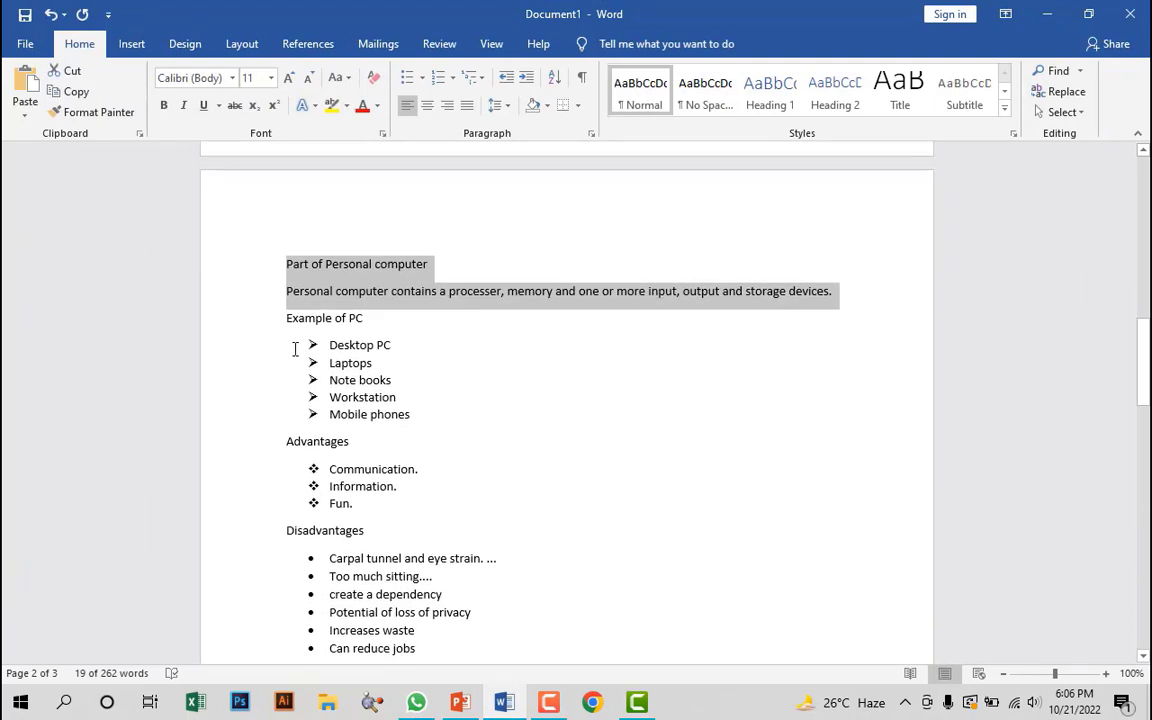
pyautogui.moveTo(303, 335); pyautogui.dragTo(398, 412)
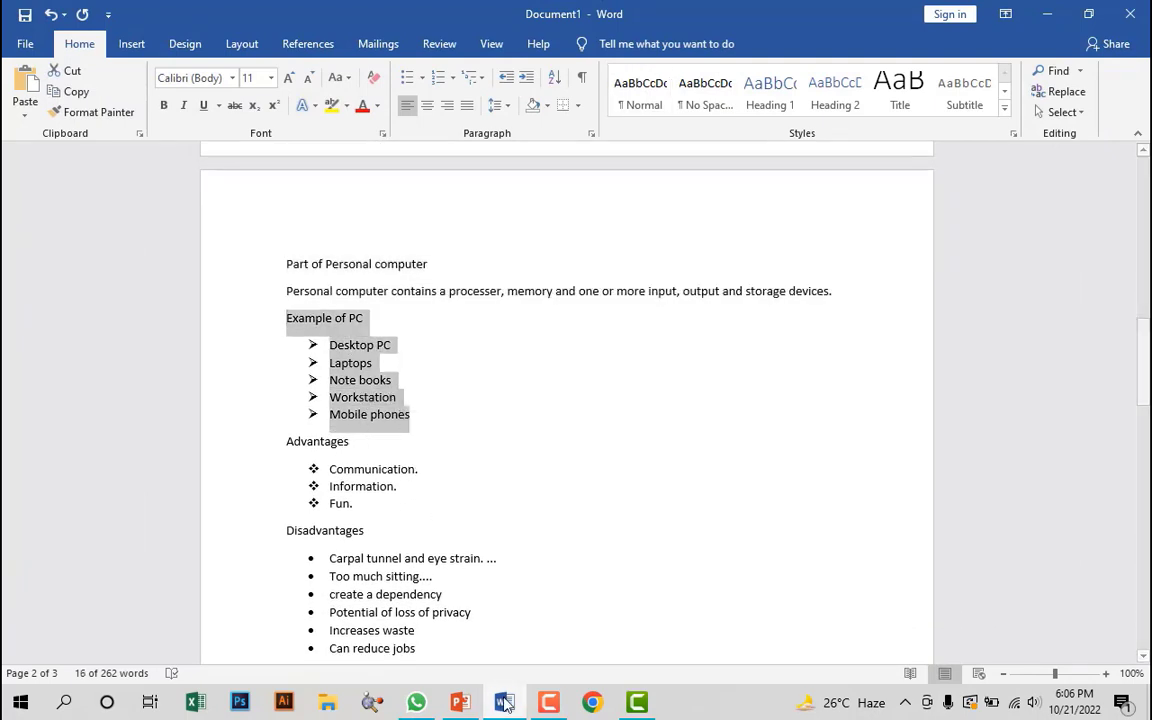
pyautogui.click(460, 703)
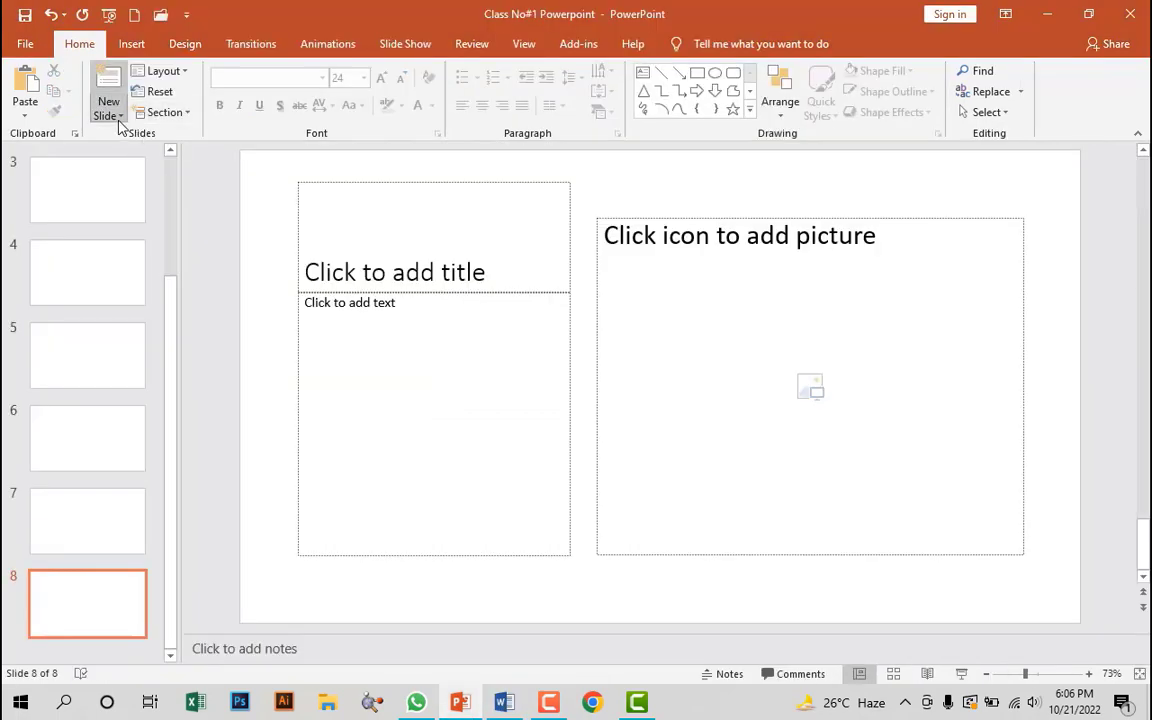
pyautogui.click(119, 116)
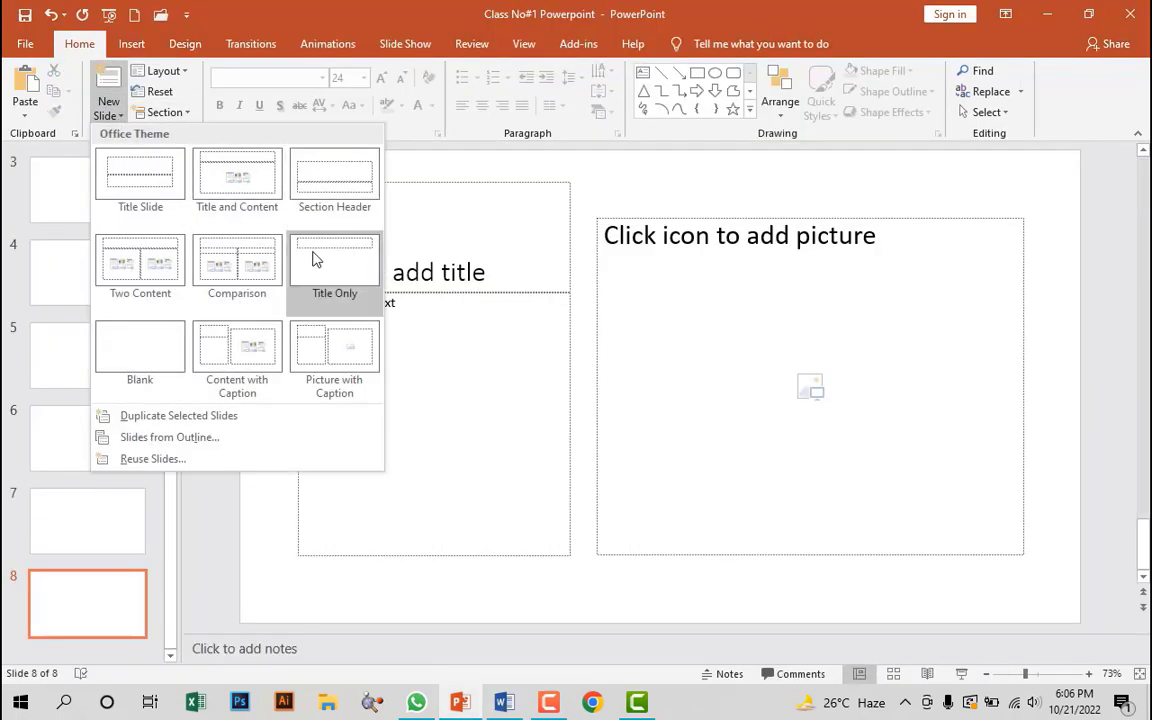
pyautogui.hotkey('alt', 'Tab')
pyautogui.moveTo(283, 311); pyautogui.dragTo(437, 523)
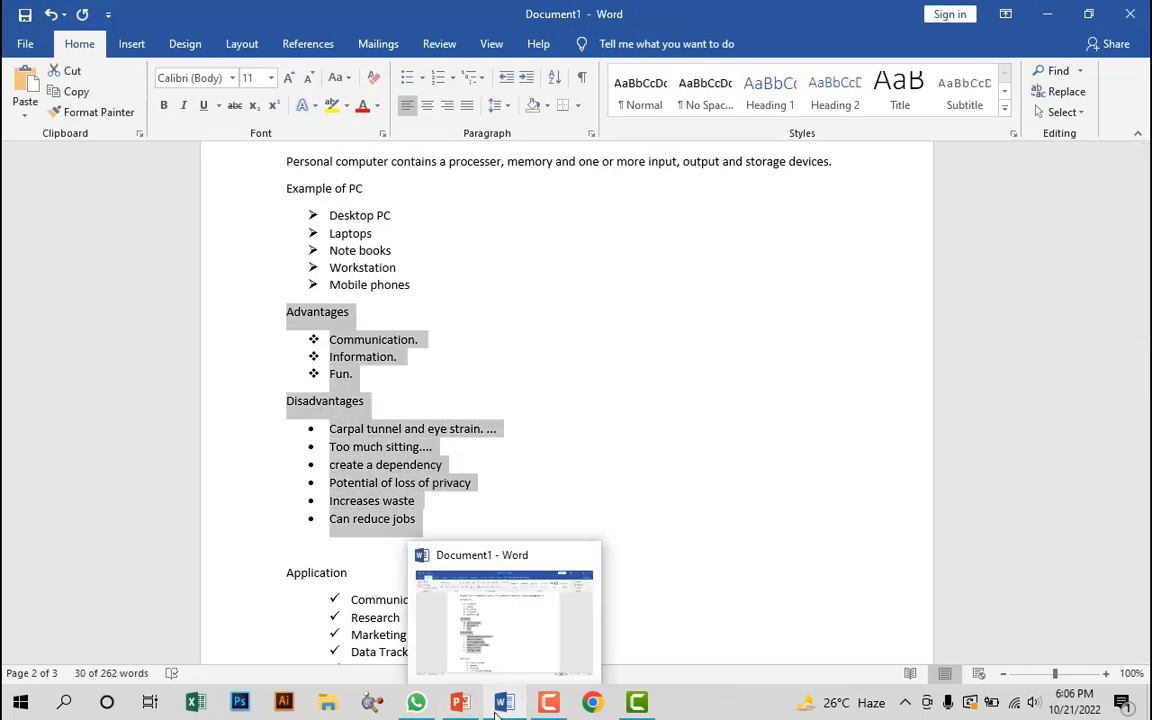
pyautogui.click(460, 702)
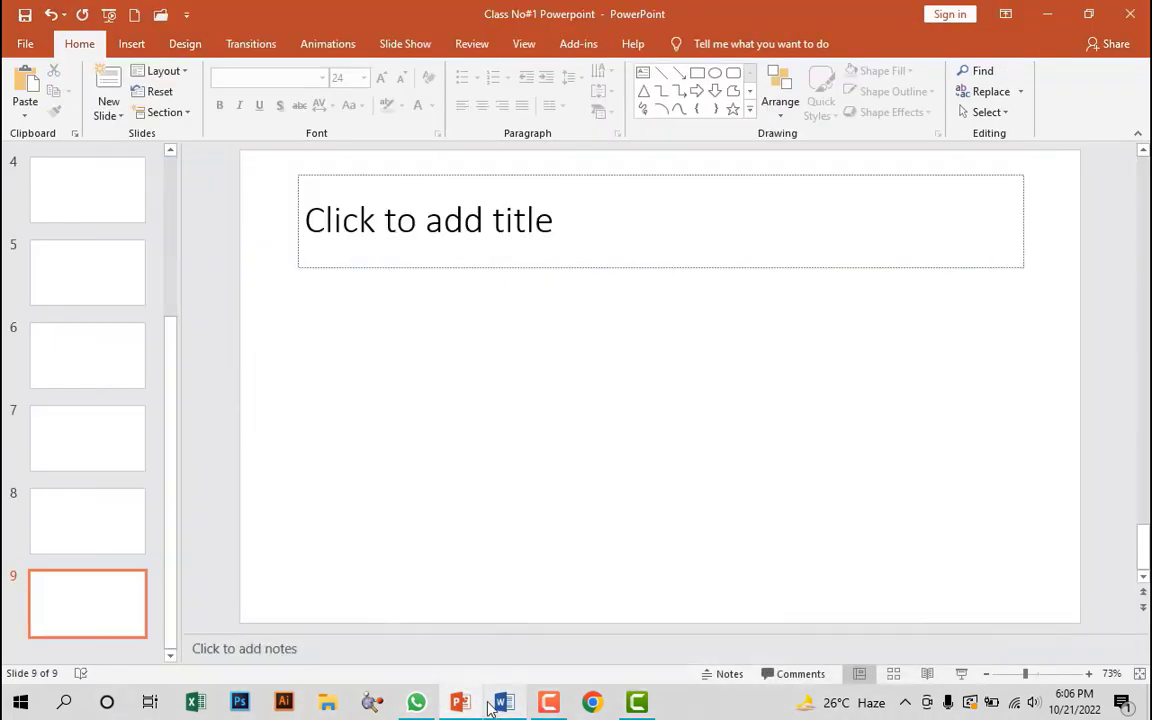
pyautogui.click(112, 112)
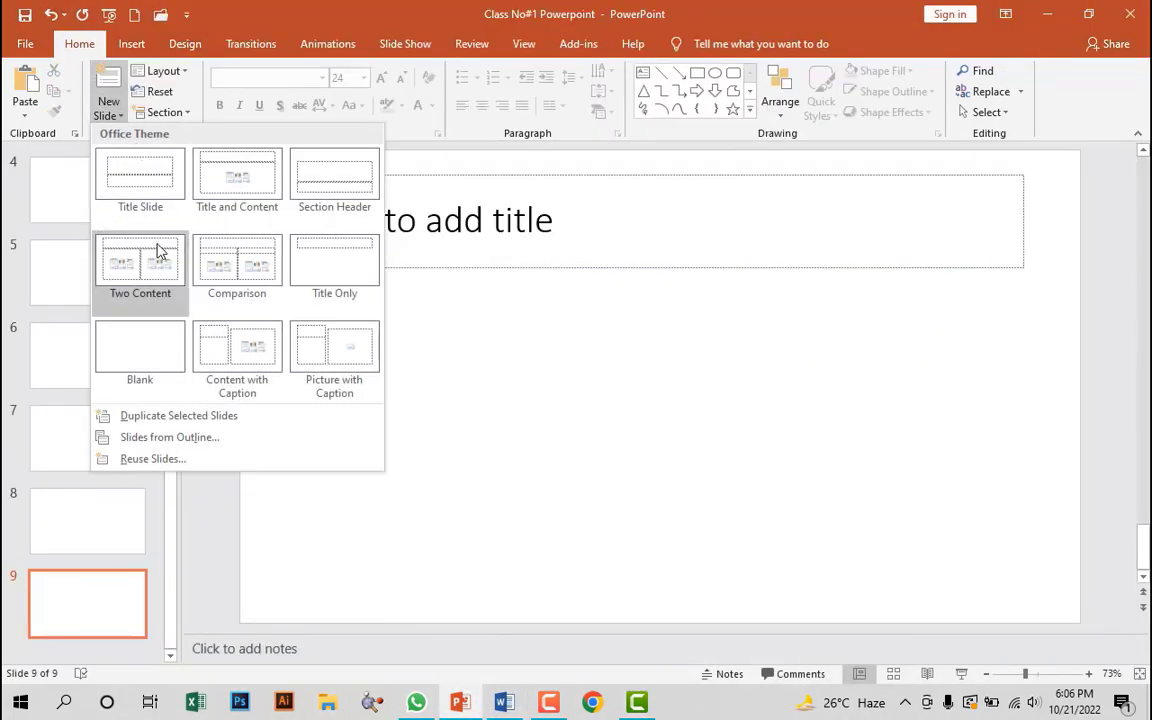
pyautogui.click(237, 278)
# - Add a final Title and Content slide at the end of the deck
pyautogui.hotkey('alt', 'Tab')
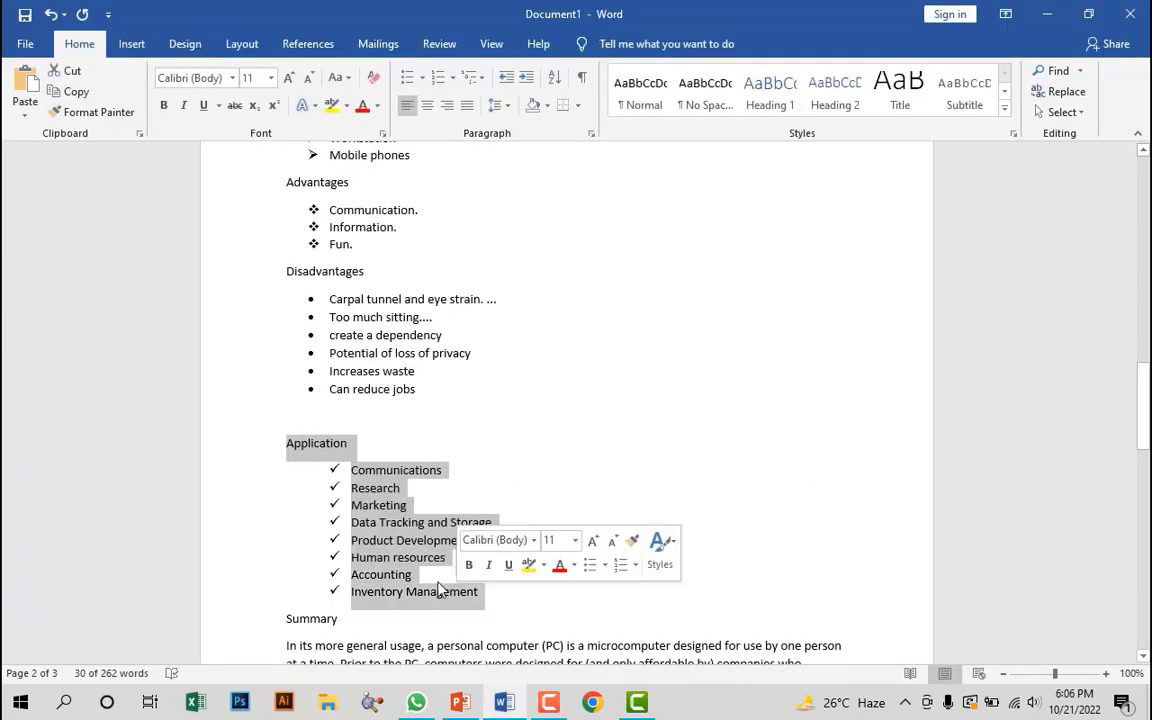
pyautogui.scroll(-2, 437, 588)
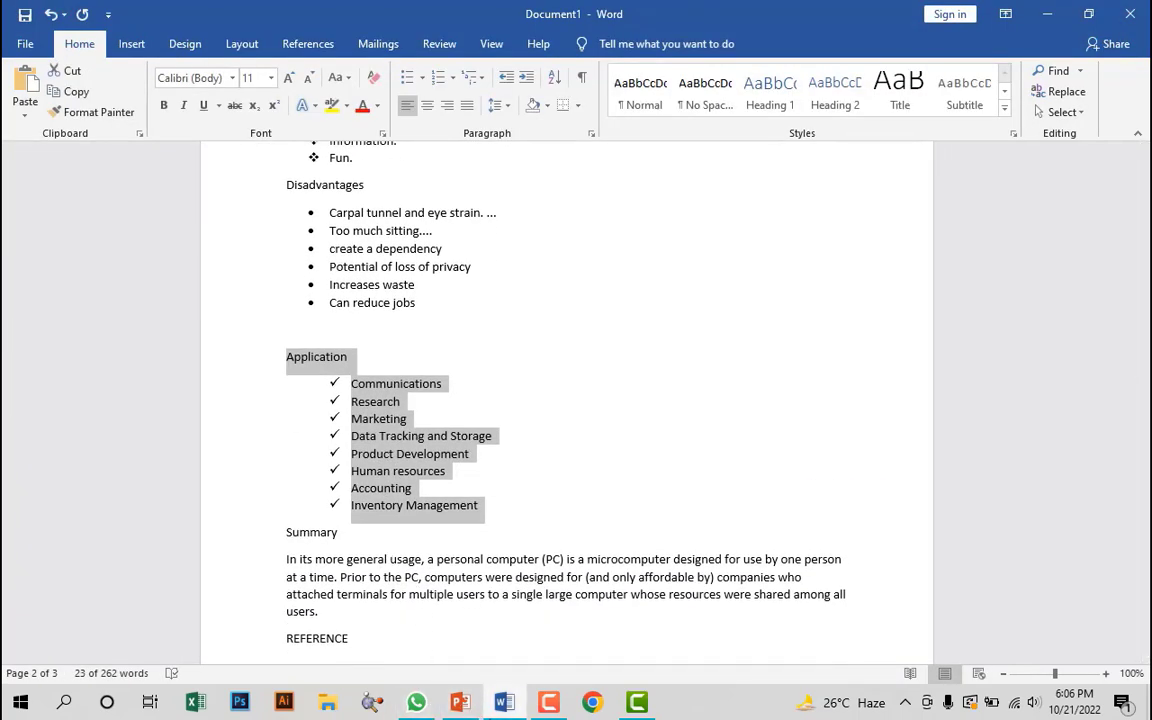
pyautogui.hotkey('alt', 'Tab')
pyautogui.click(109, 110)
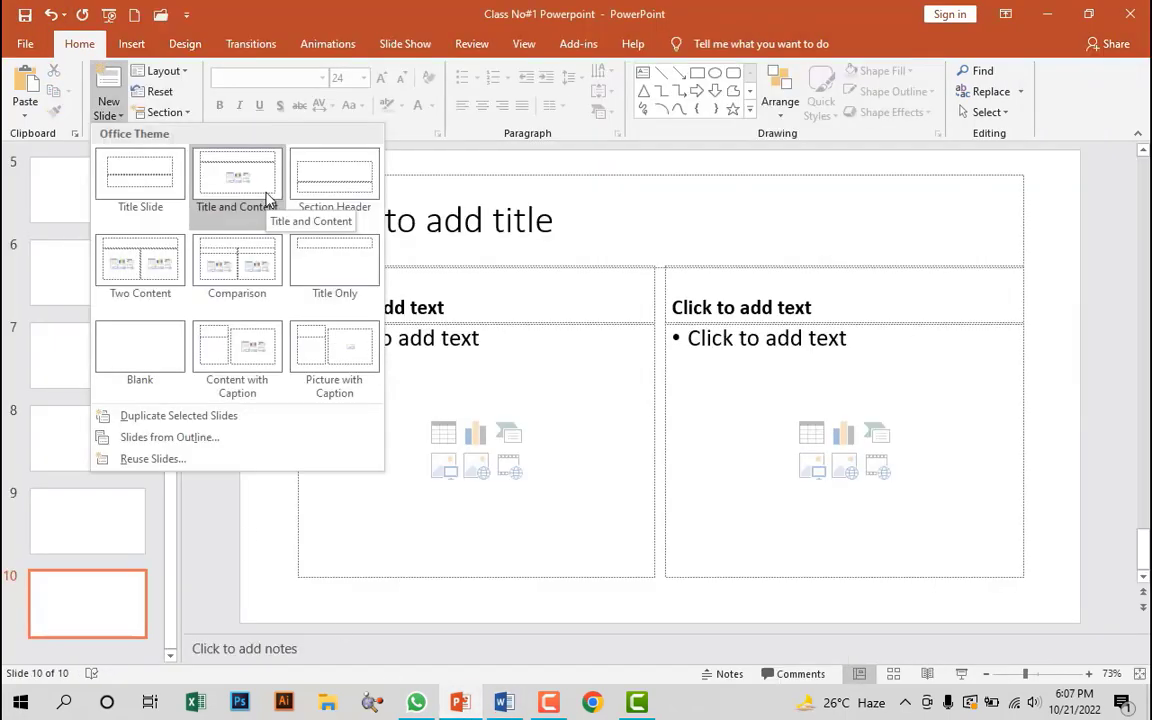
pyautogui.click(267, 200)
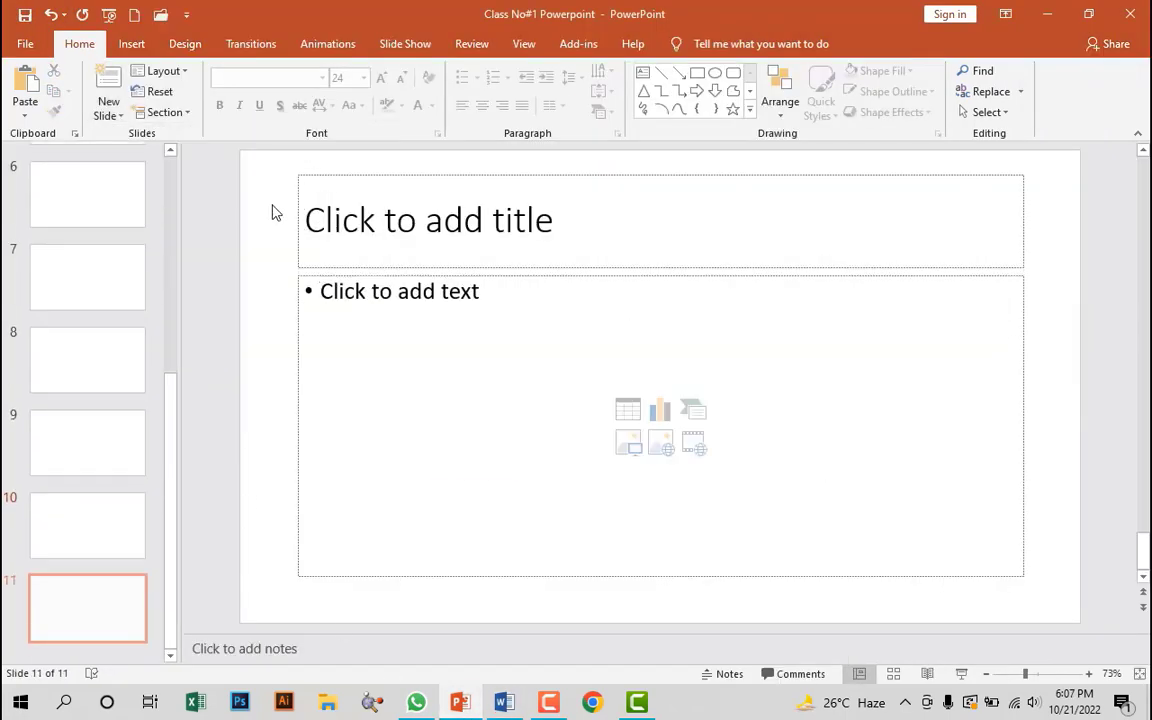
# - Add a Title Only slide at the end and scroll the thumbnails back up toward slide 2
pyautogui.click(463, 705)
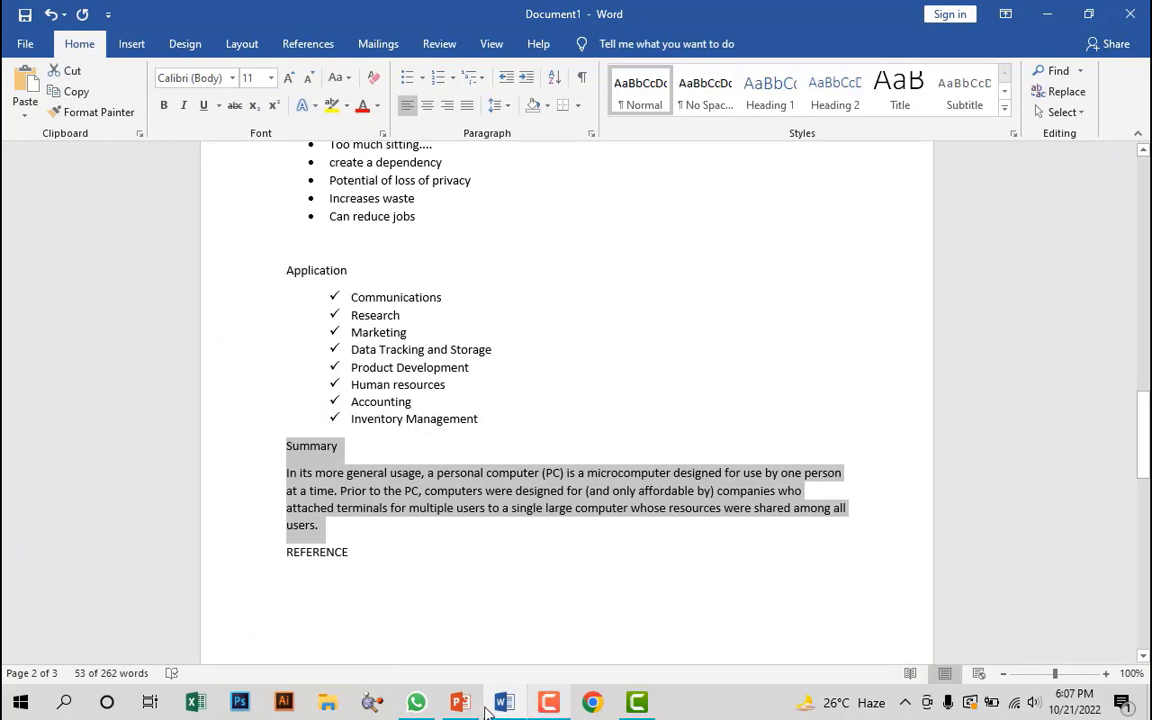
pyautogui.click(463, 704)
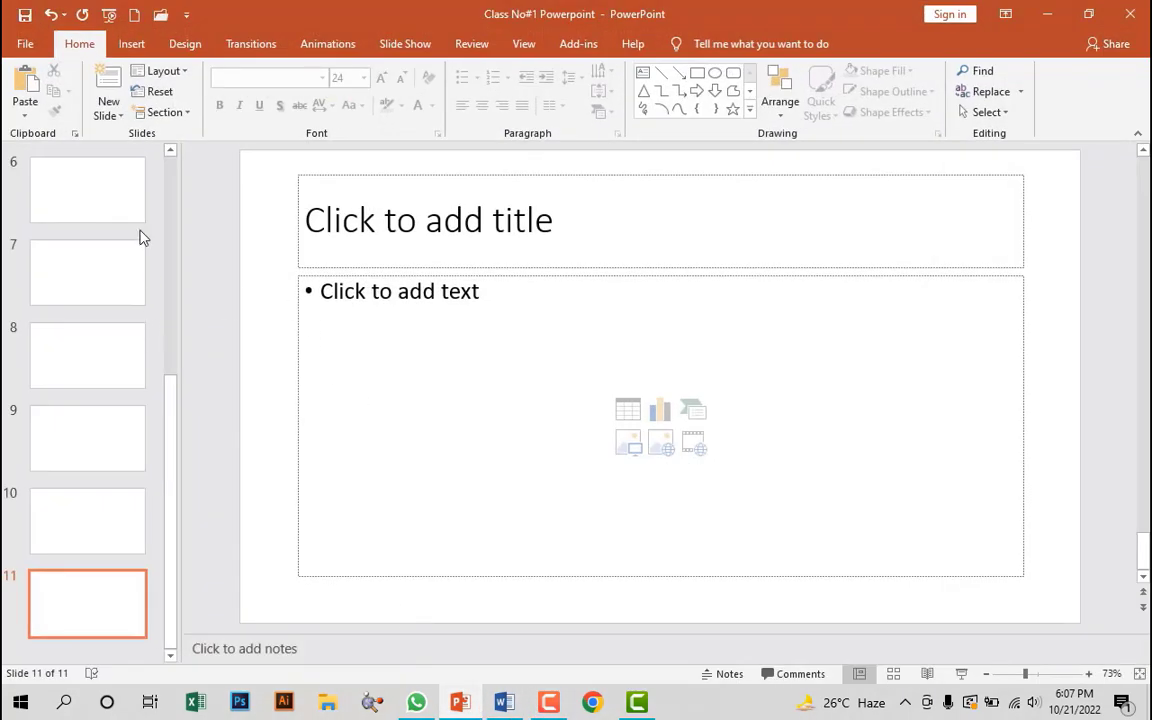
pyautogui.click(121, 114)
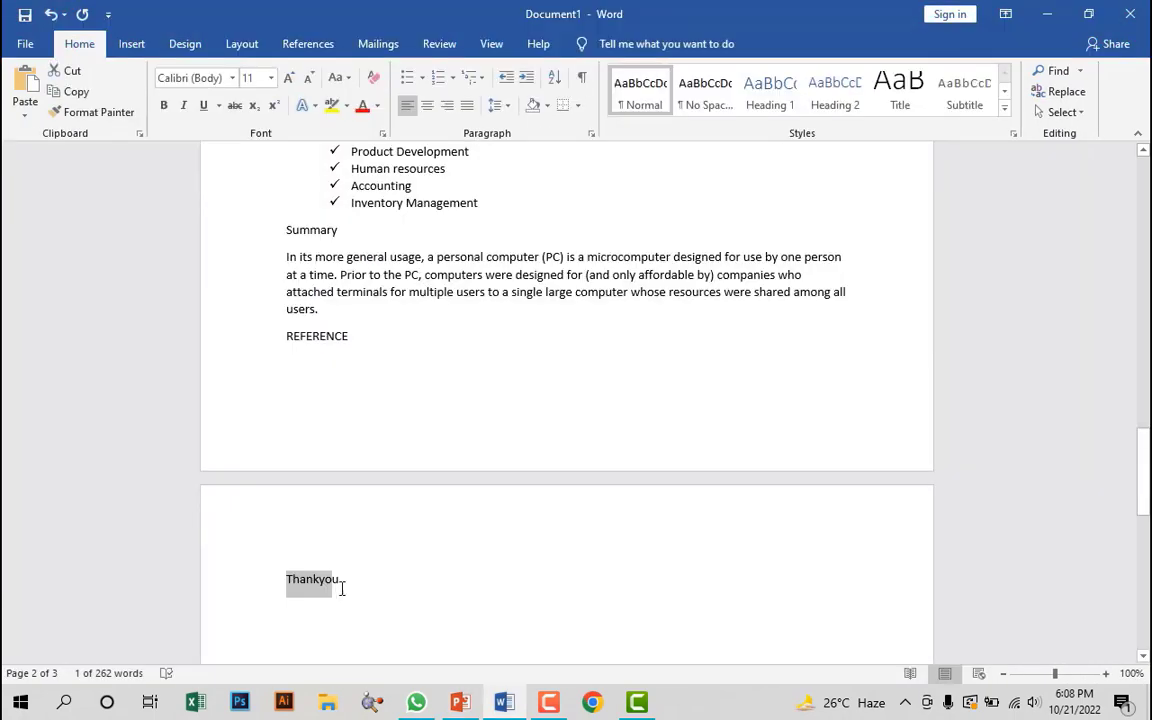
pyautogui.click(484, 710)
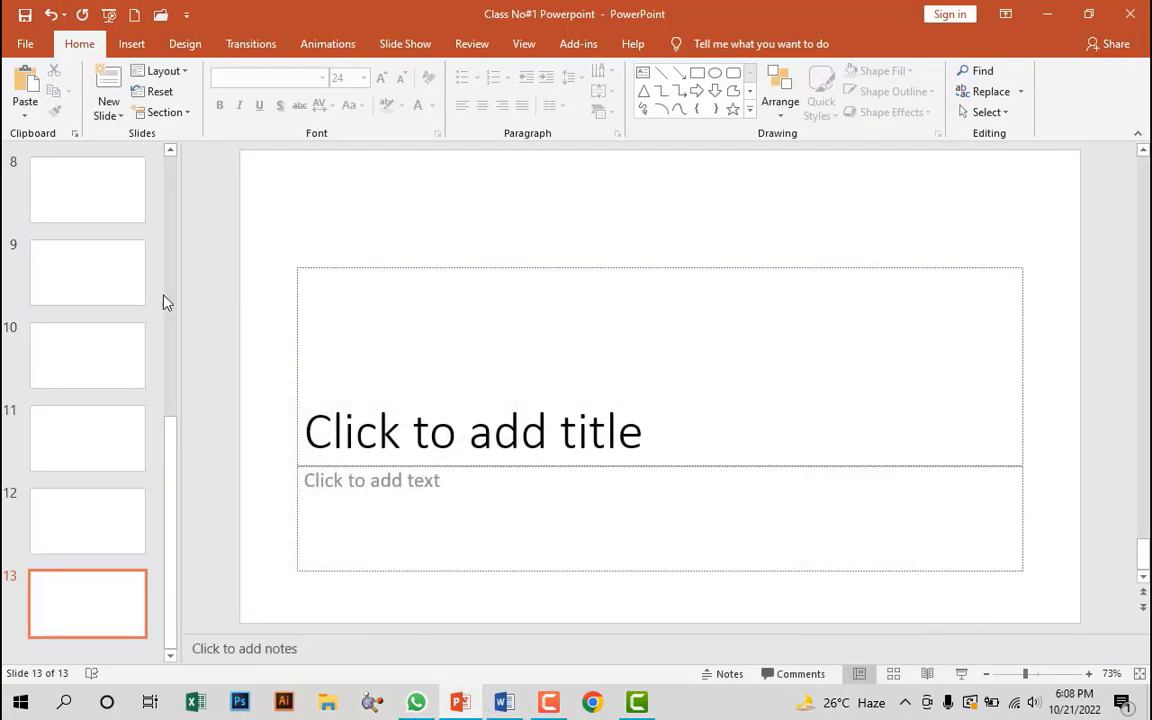
pyautogui.click(121, 117)
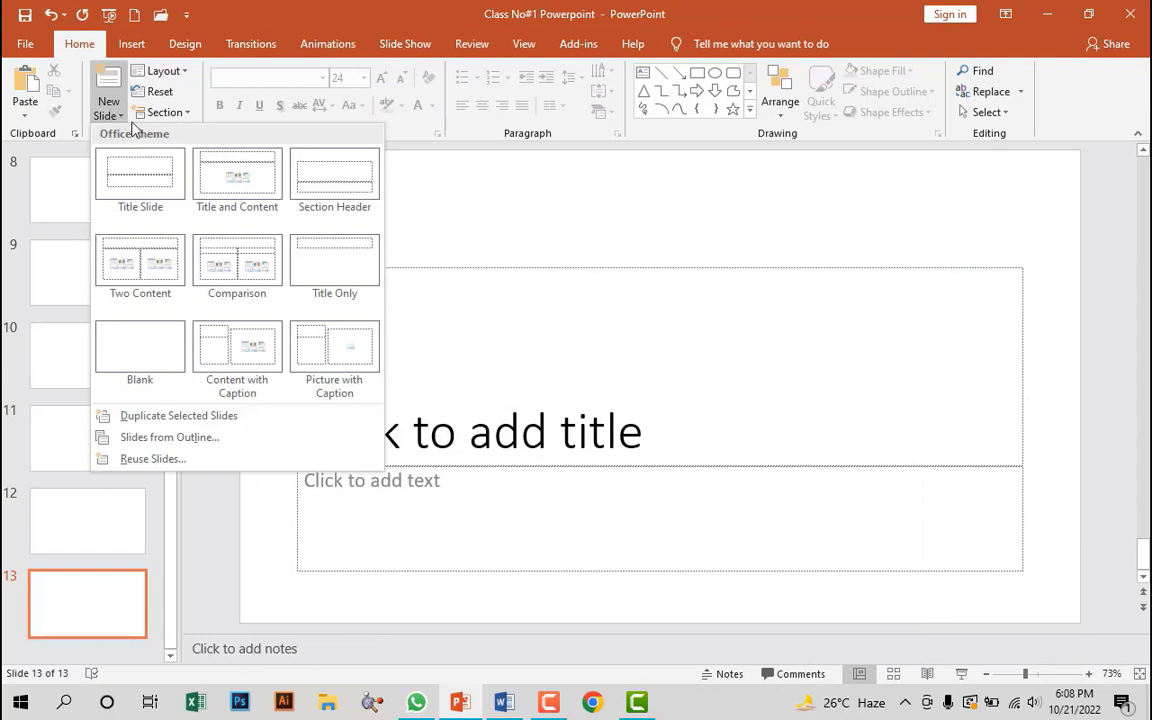
pyautogui.click(349, 281)
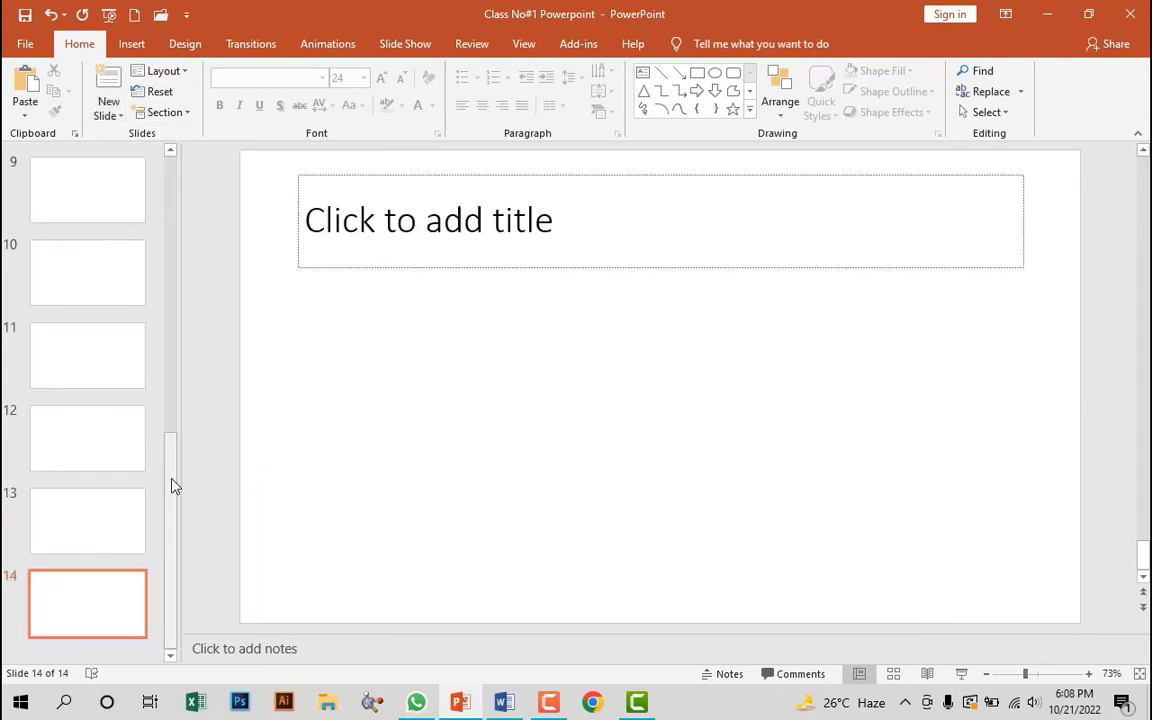
pyautogui.moveTo(171, 470); pyautogui.dragTo(171, 177)
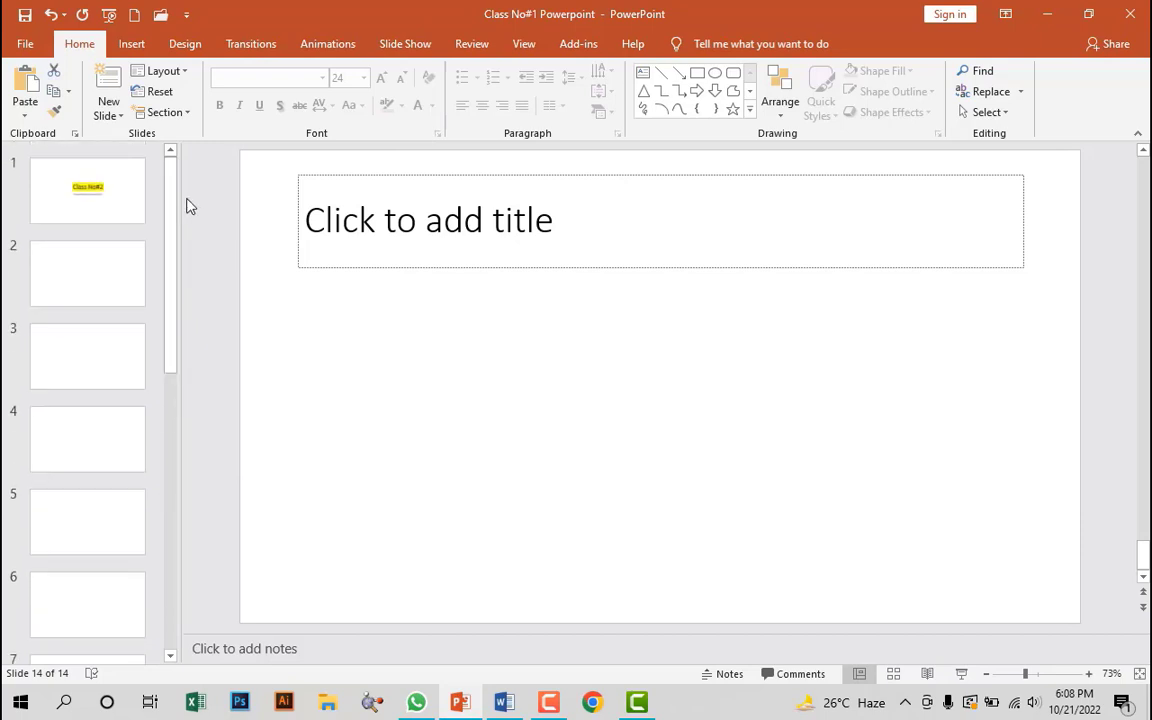
# - Paste the 'Personal Computer' heading from Word as slide 2's title
pyautogui.click(112, 290)
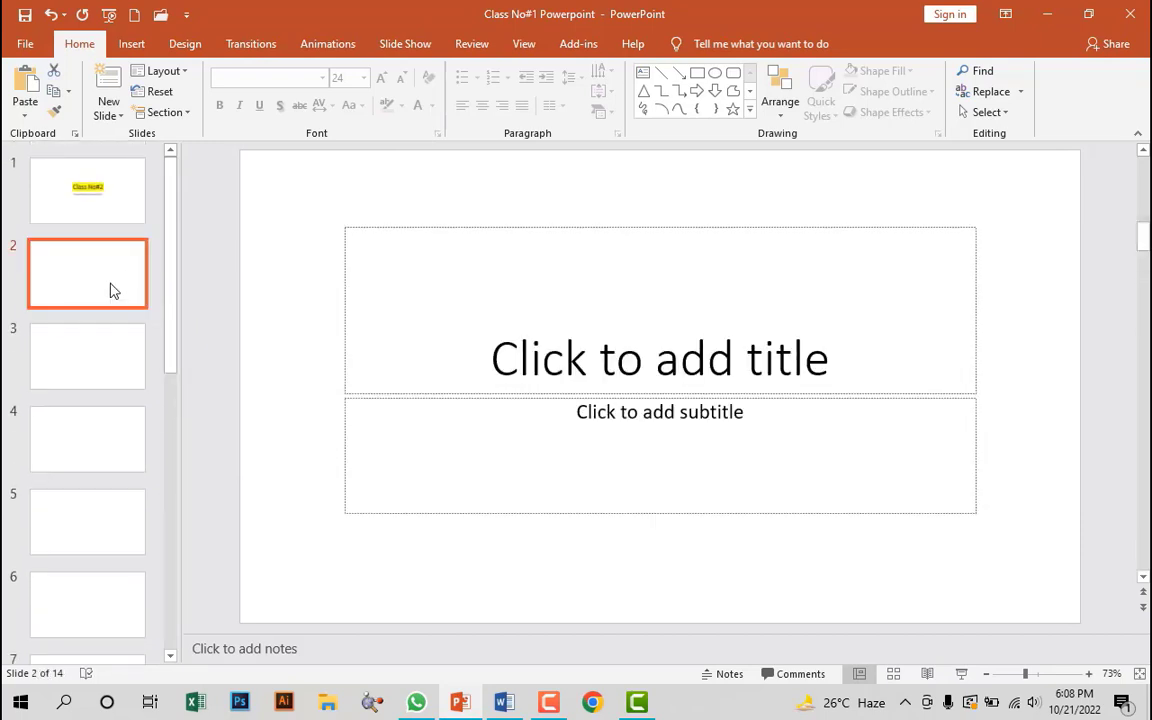
pyautogui.click(506, 702)
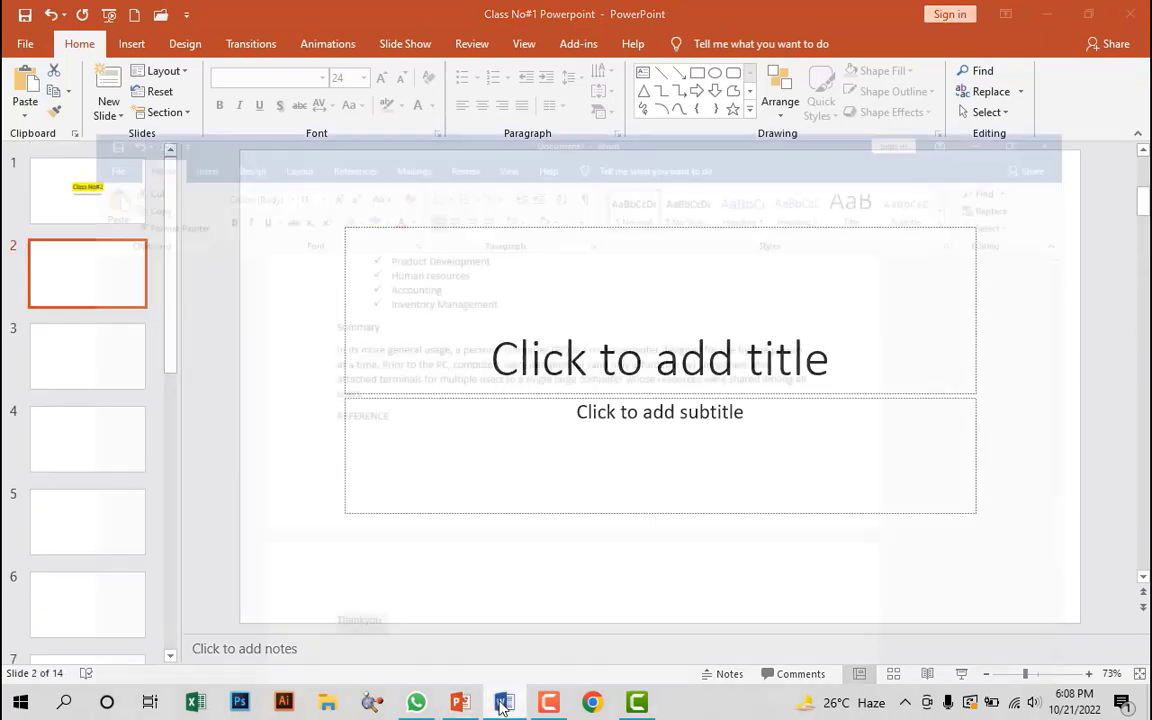
pyautogui.scroll(-1, 388, 327)
pyautogui.scroll(8, 388, 330)
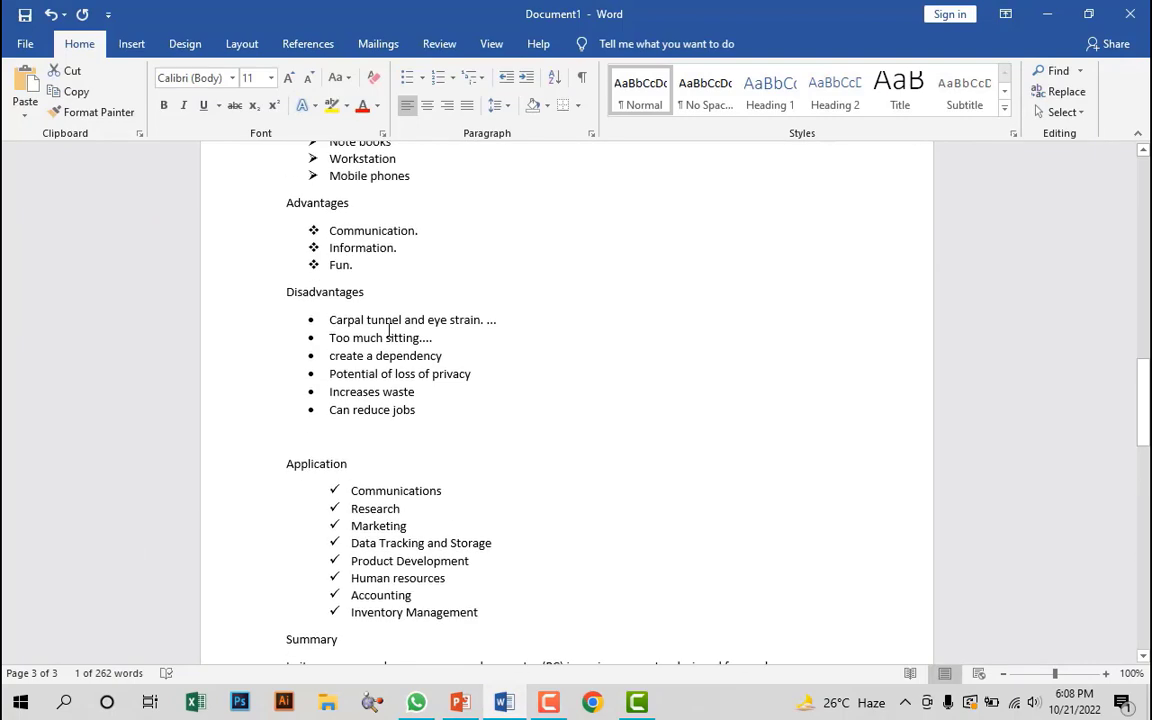
pyautogui.scroll(8, 388, 330)
pyautogui.scroll(9, 388, 330)
pyautogui.scroll(4, 388, 330)
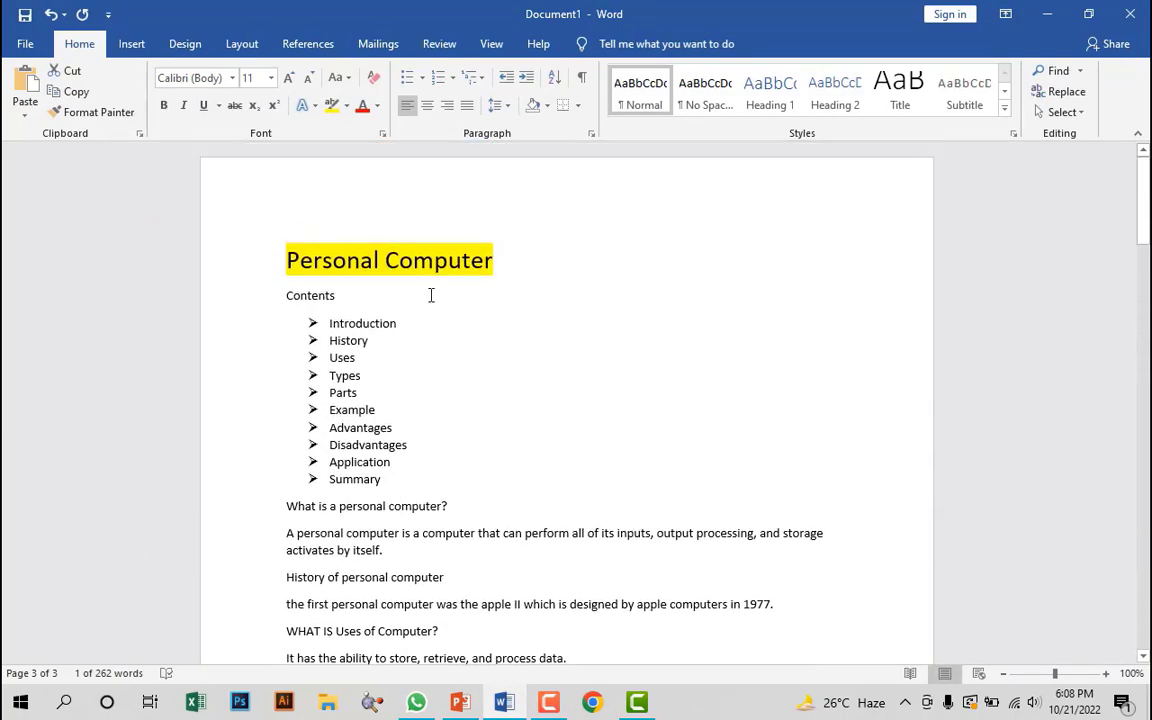
pyautogui.click(474, 252)
pyautogui.moveTo(489, 260); pyautogui.dragTo(325, 258)
pyautogui.hotkey('ctrl', 'c')
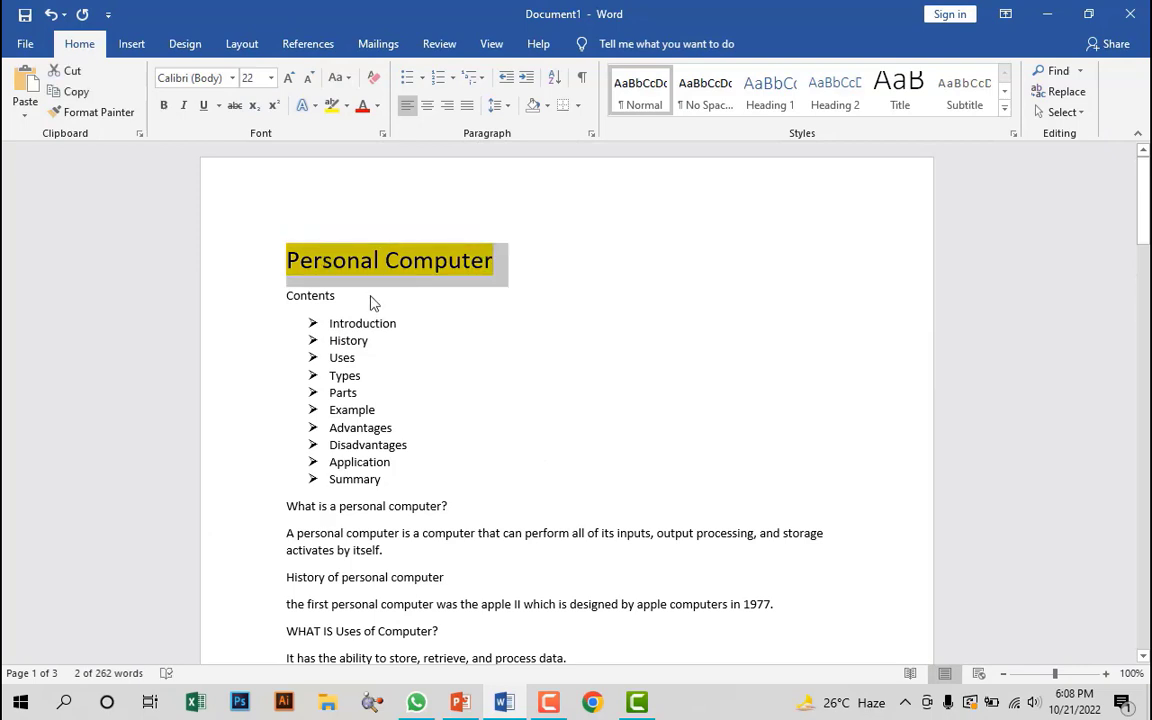
pyautogui.click(466, 697)
pyautogui.click(609, 377)
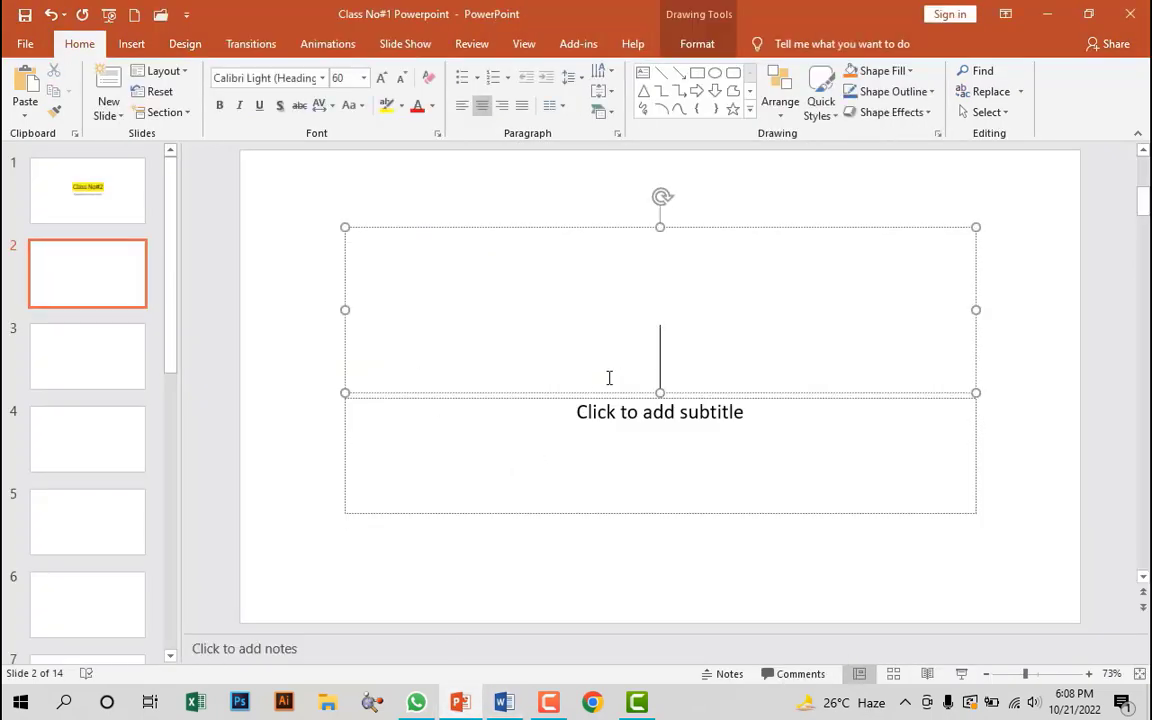
pyautogui.hotkey('ctrl', 'v')
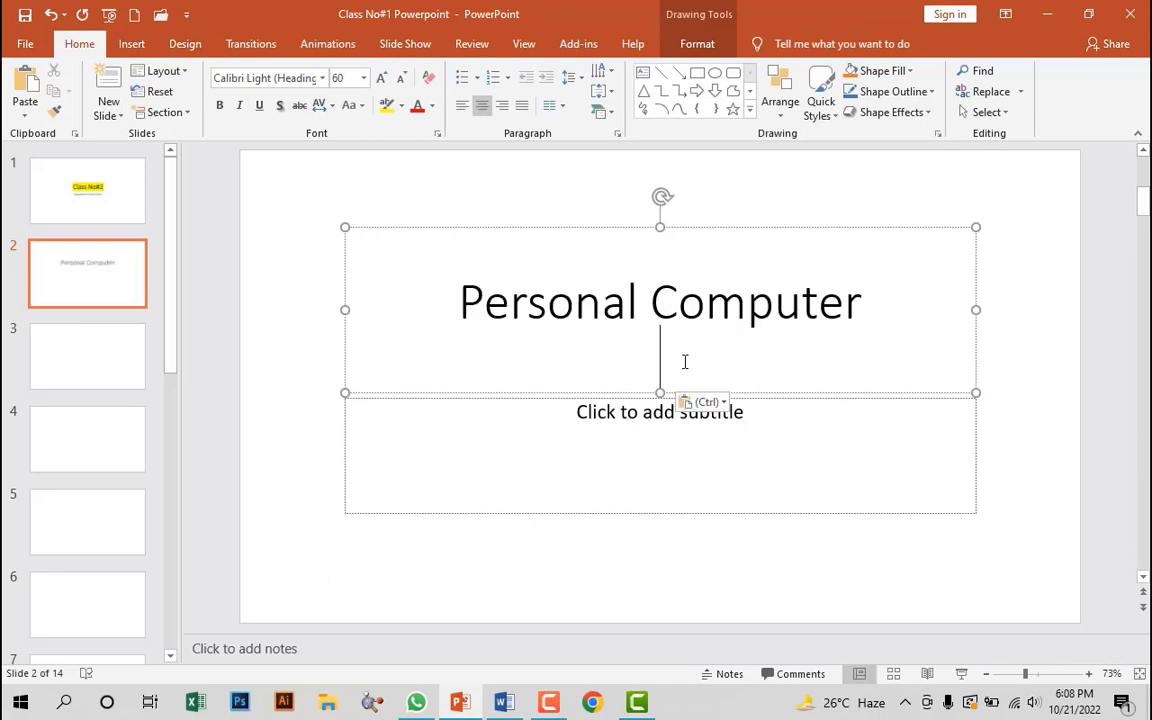
# - Type the student's name and roll number into slide 2's subtitle
pyautogui.click(771, 447)
pyautogui.write('Name: Qa')
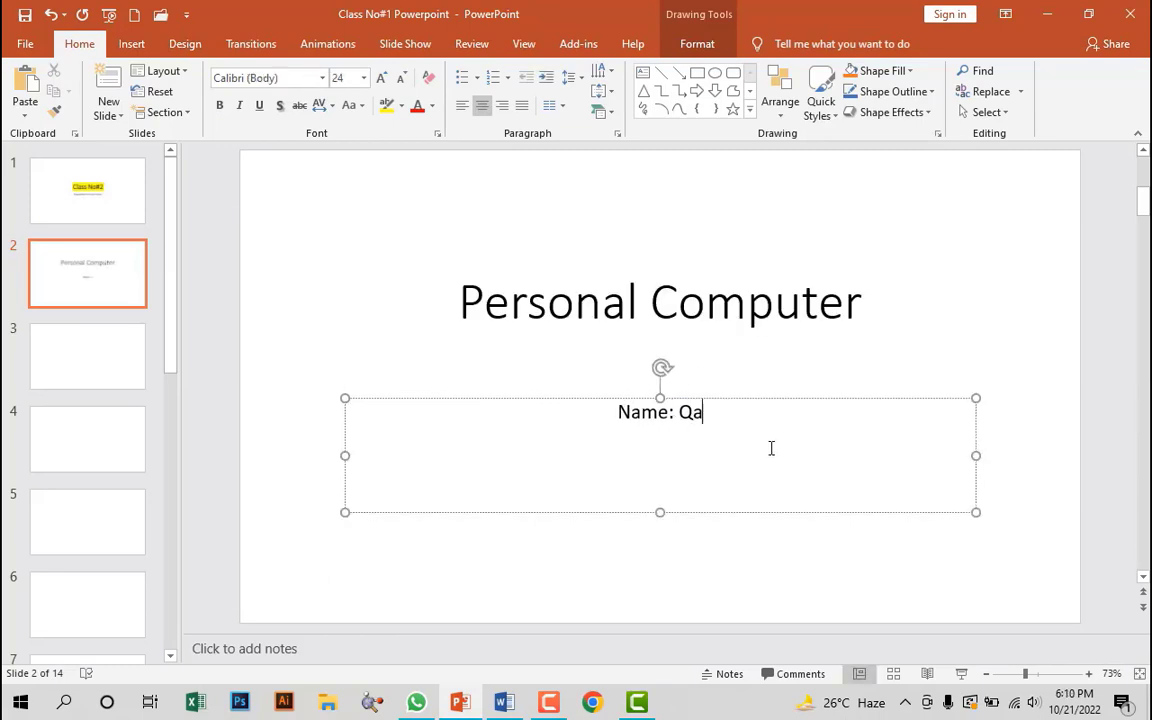
pyautogui.write('sim Ali Roll')
pyautogui.write(' No')
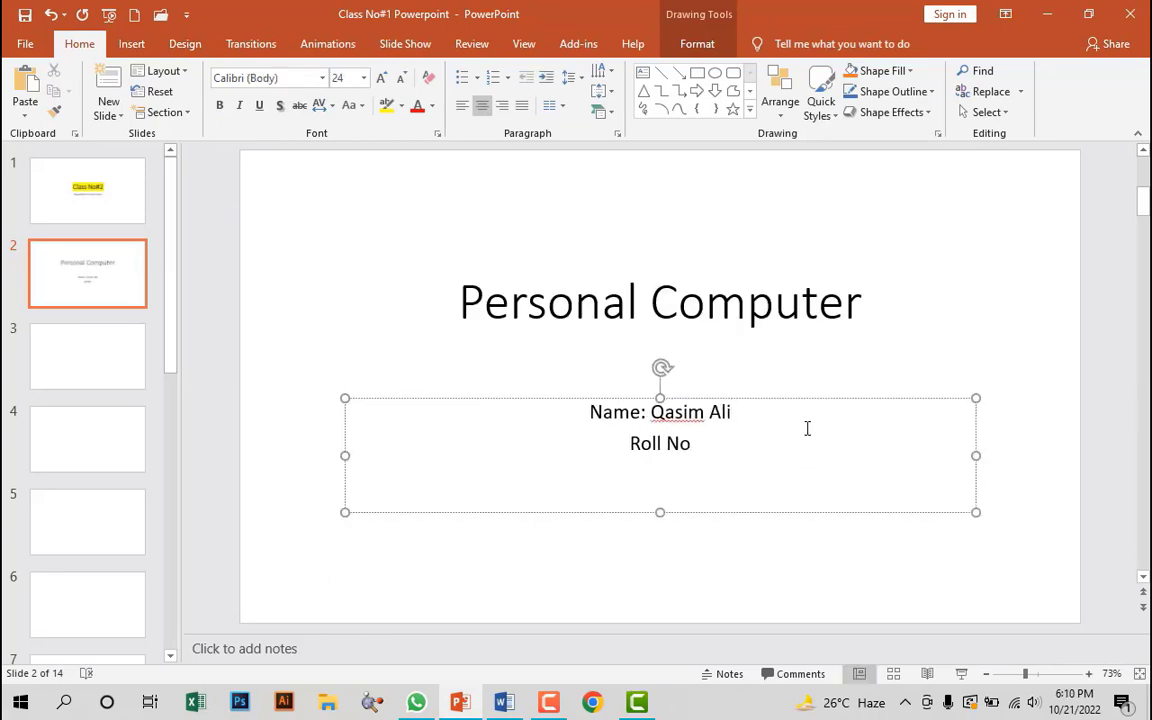
pyautogui.write('# 1')
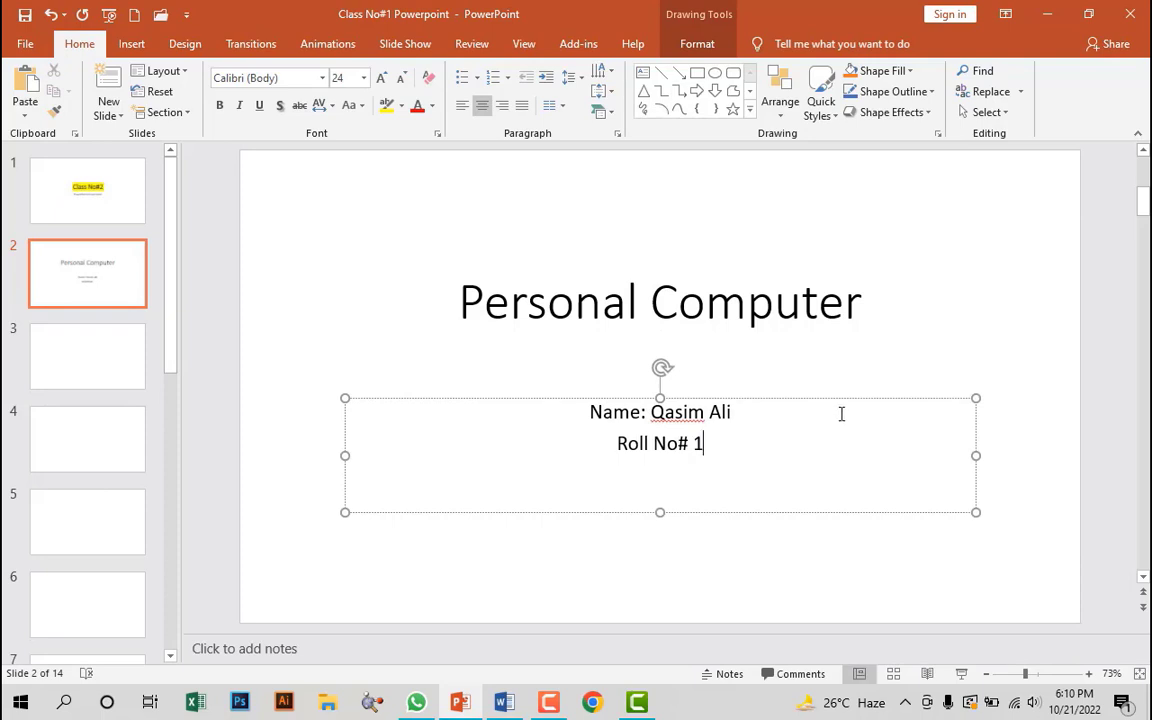
pyautogui.moveTo(862, 303); pyautogui.dragTo(527, 303)
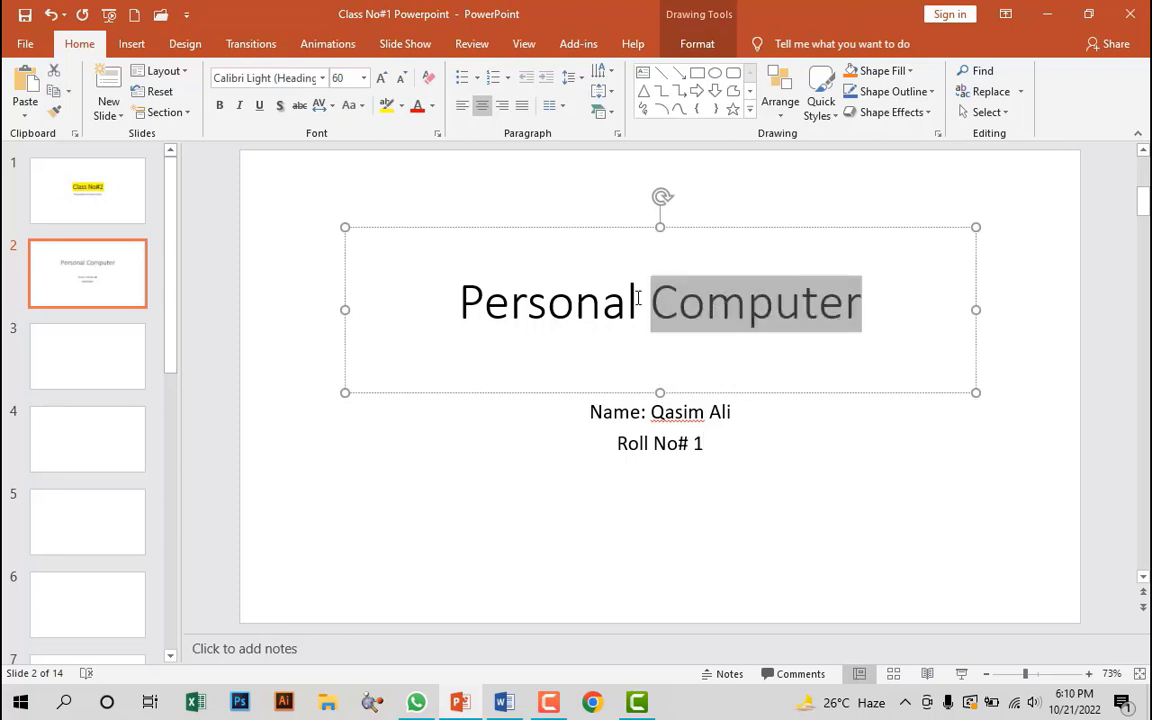
# - Make the Personal Computer title bold Calibri and bold the 'Name:' label
pyautogui.click(221, 108)
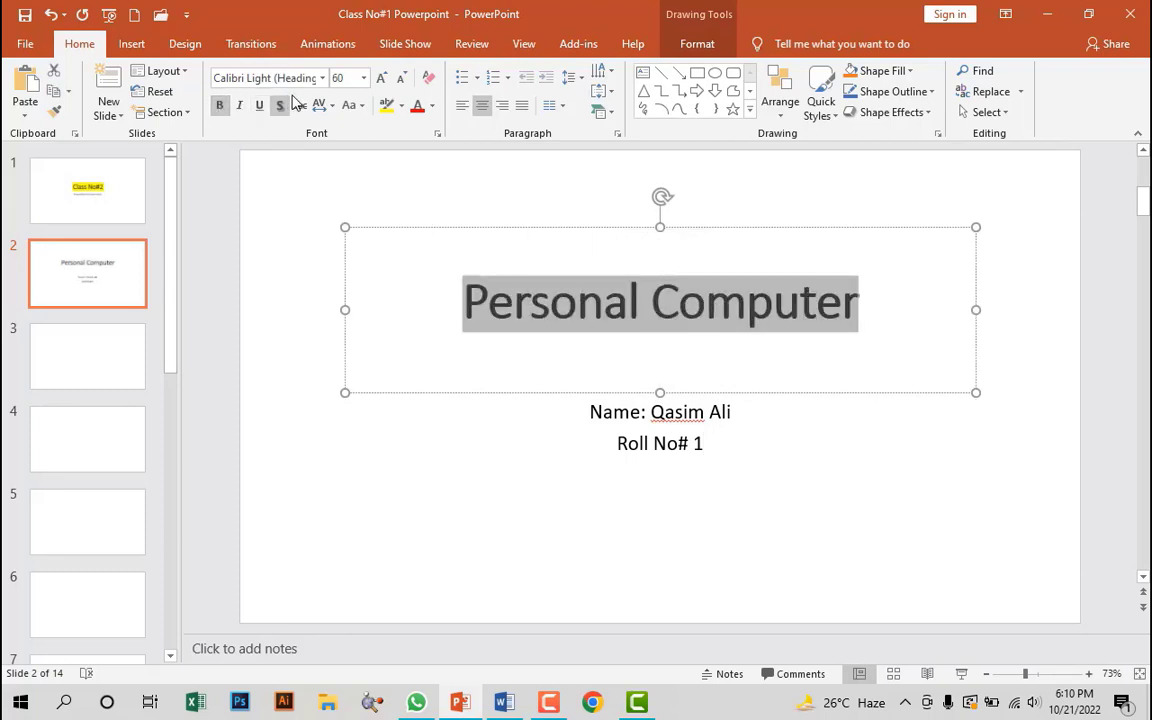
pyautogui.click(322, 78)
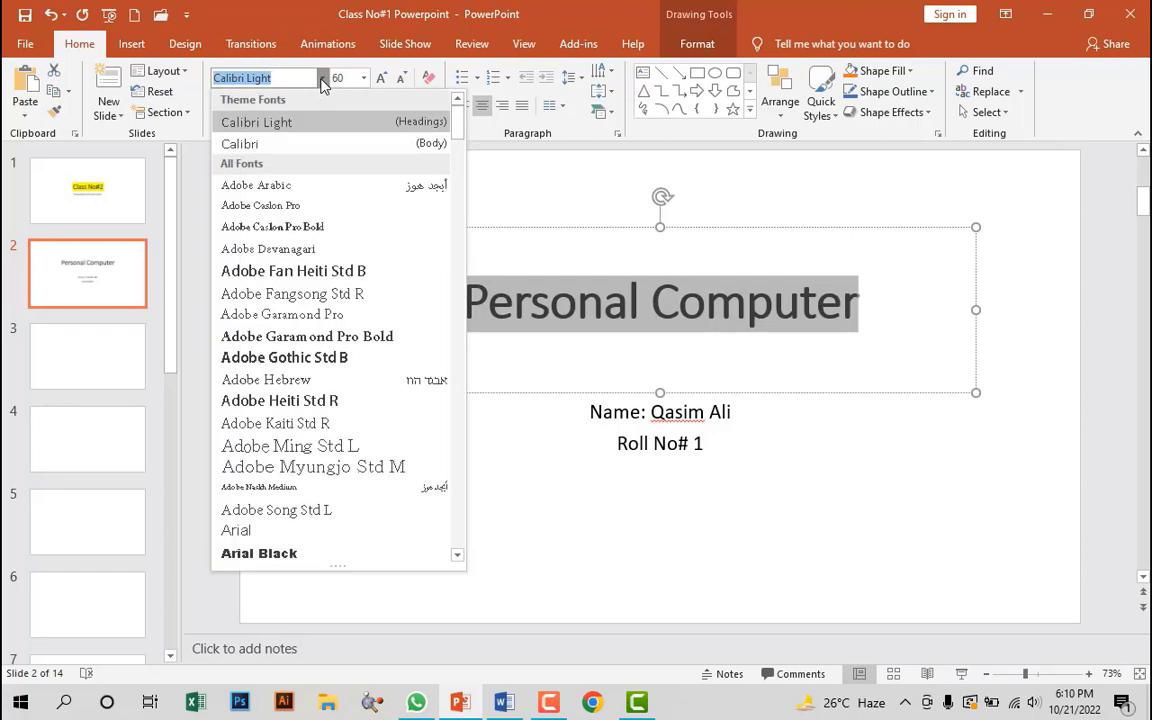
pyautogui.click(307, 148)
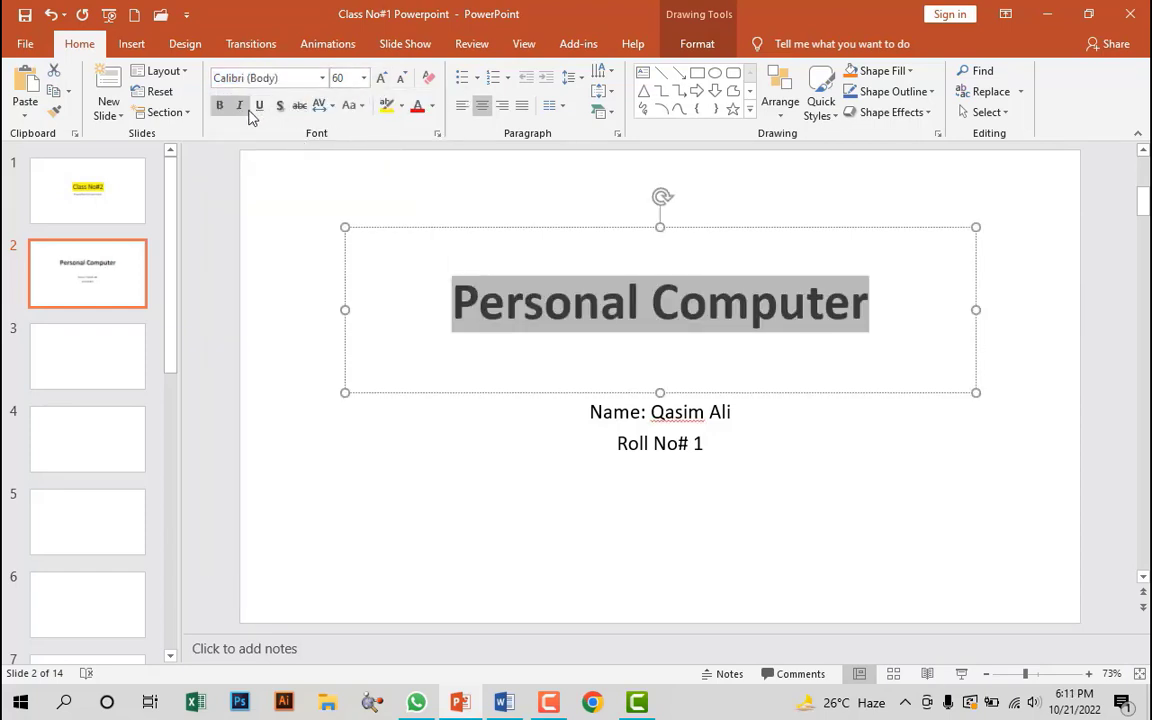
pyautogui.click(646, 414)
pyautogui.moveTo(645, 418); pyautogui.dragTo(609, 414)
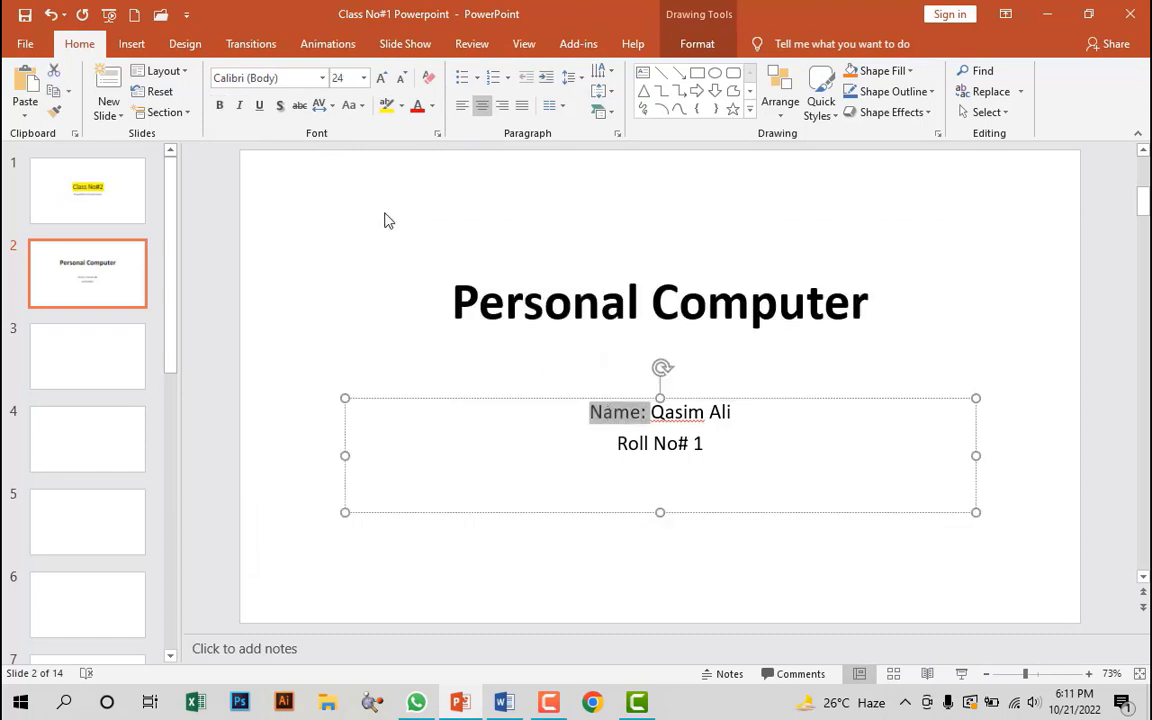
pyautogui.click(222, 108)
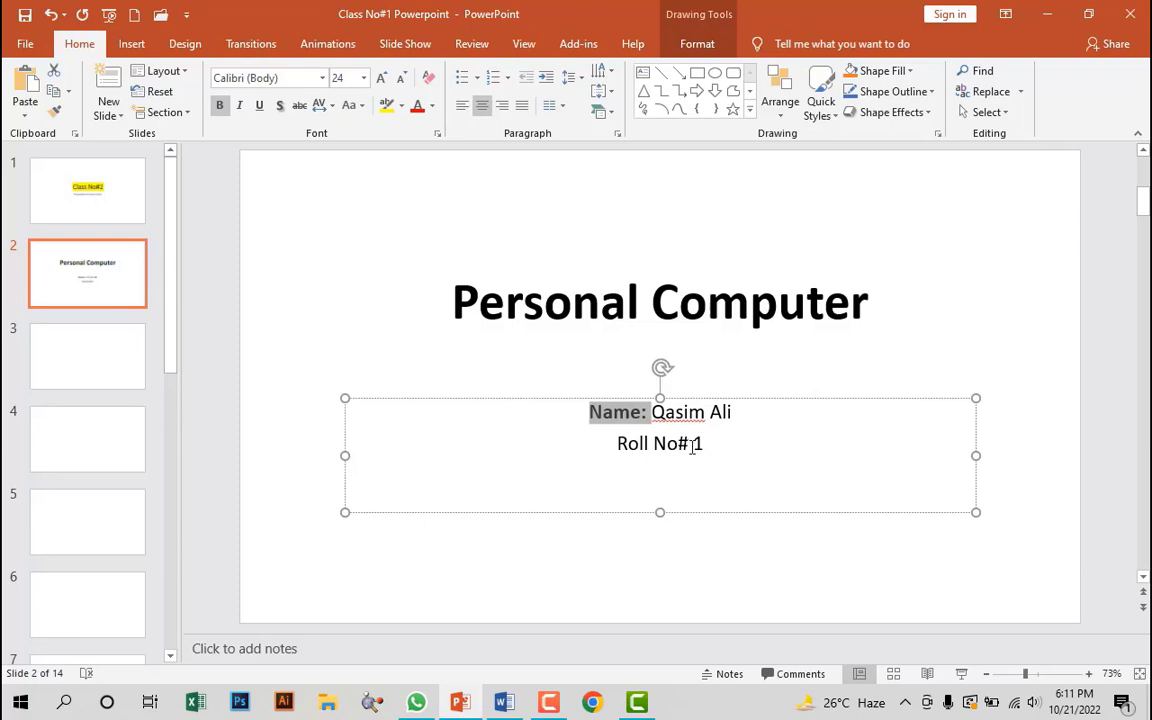
# - Reformat the 'Roll No#' label, shrink the subtitle box, and tab the name value over
pyautogui.moveTo(690, 447); pyautogui.dragTo(616, 444)
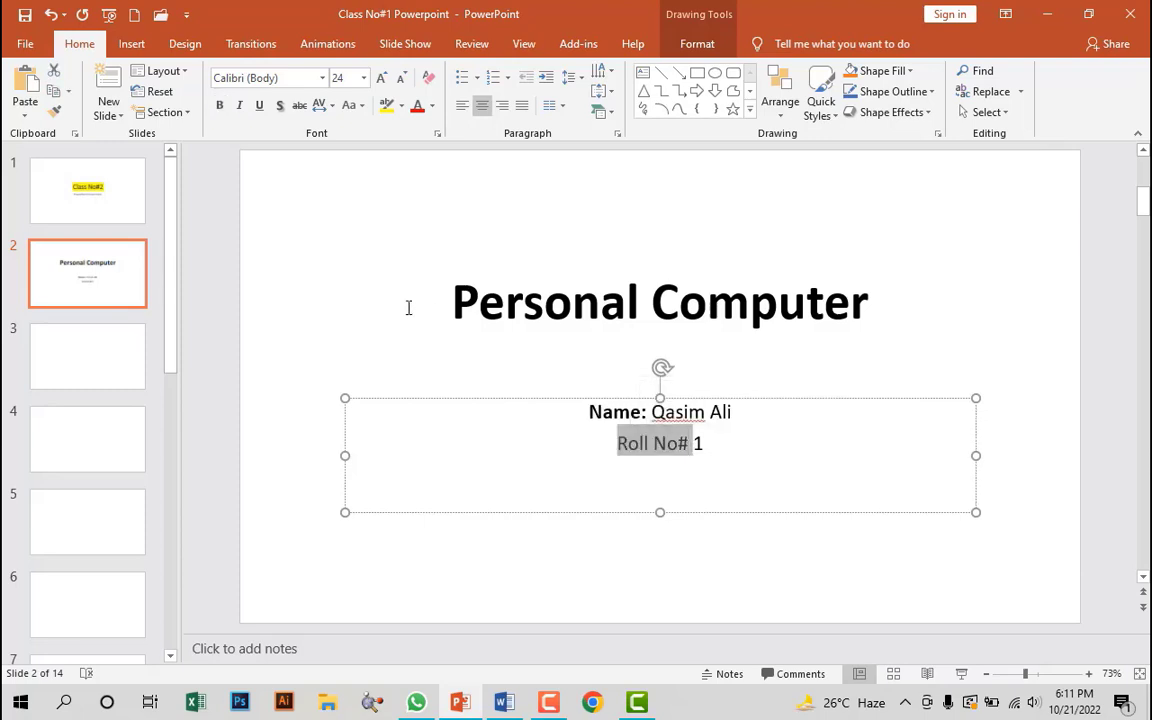
pyautogui.moveTo(646, 391); pyautogui.dragTo(689, 391)
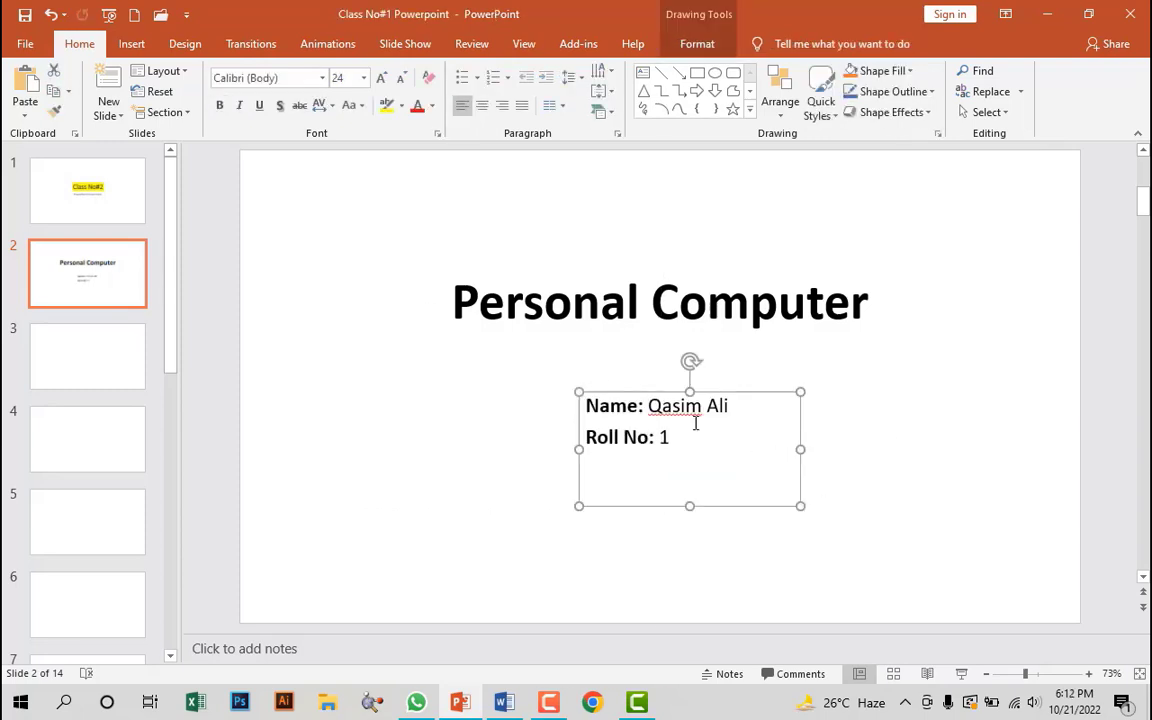
pyautogui.moveTo(672, 440); pyautogui.dragTo(716, 413)
pyautogui.hotkey('ctrl', 'z')
pyautogui.hotkey('ctrl', 'z')
pyautogui.hotkey('ctrl', 'z')
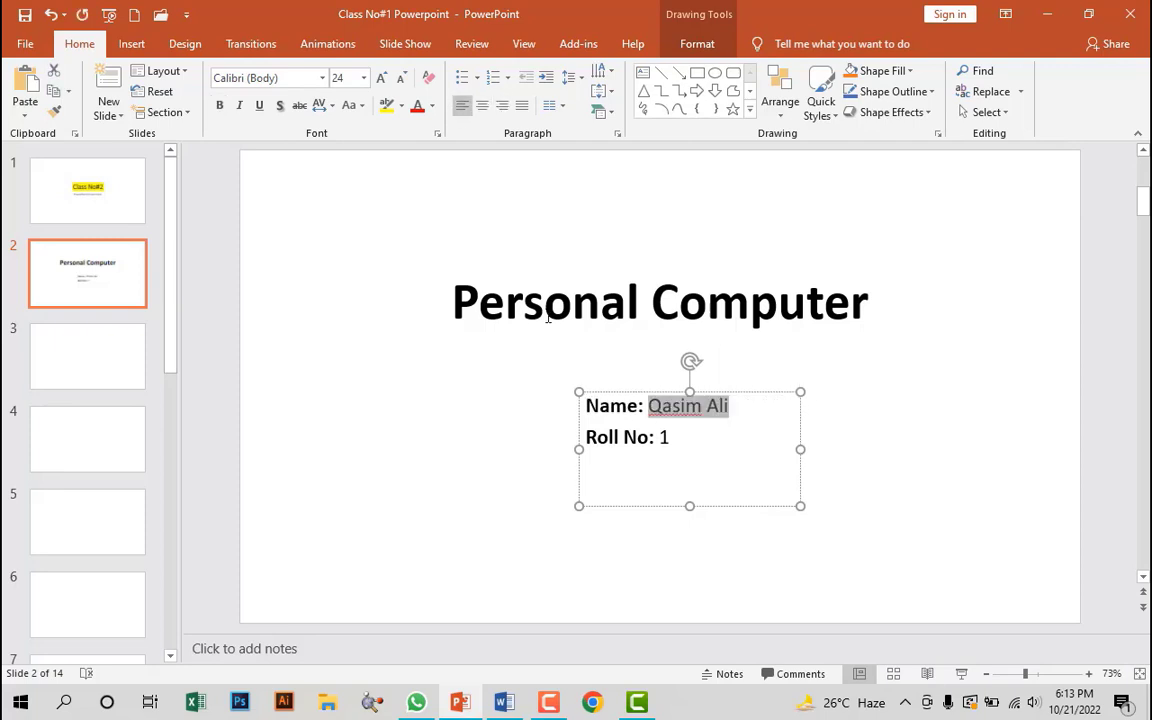
pyautogui.hotkey('ctrl', 'z')
pyautogui.write('vvvvvvvv')
pyautogui.press('BackSpace')
pyautogui.press('BackSpace')
pyautogui.press('BackSpace')
pyautogui.press('Tab')
# - Tab the roll number to line up with the name, then narrow and move the box under the title
pyautogui.click(661, 437)
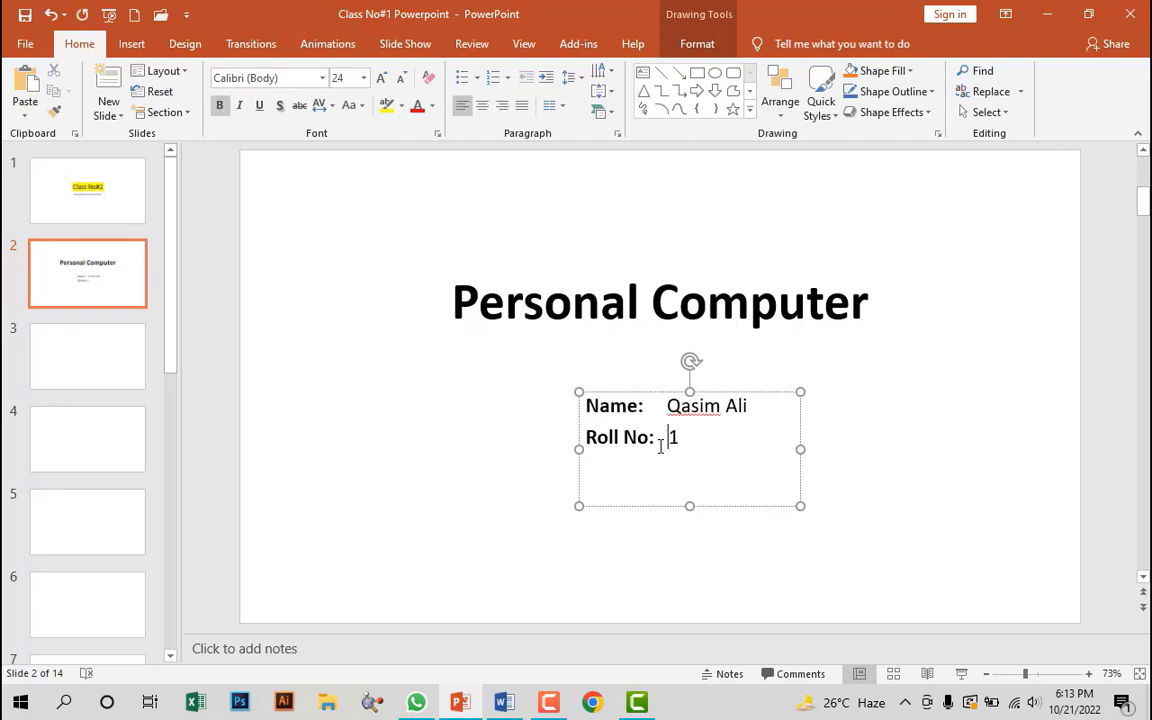
pyautogui.press('Tab')
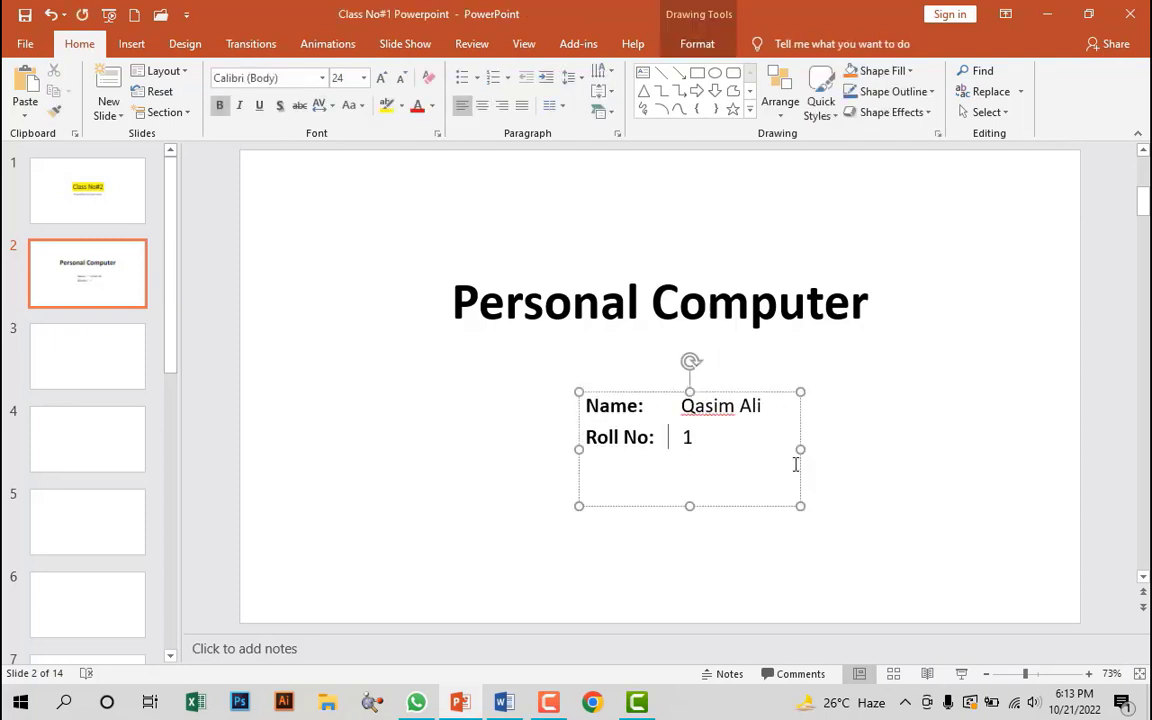
pyautogui.moveTo(800, 449); pyautogui.dragTo(768, 448)
pyautogui.moveTo(702, 391); pyautogui.dragTo(686, 385)
pyautogui.click(912, 600)
# - Paste the 'Contents' heading from Word as slide 3's title
pyautogui.click(87, 350)
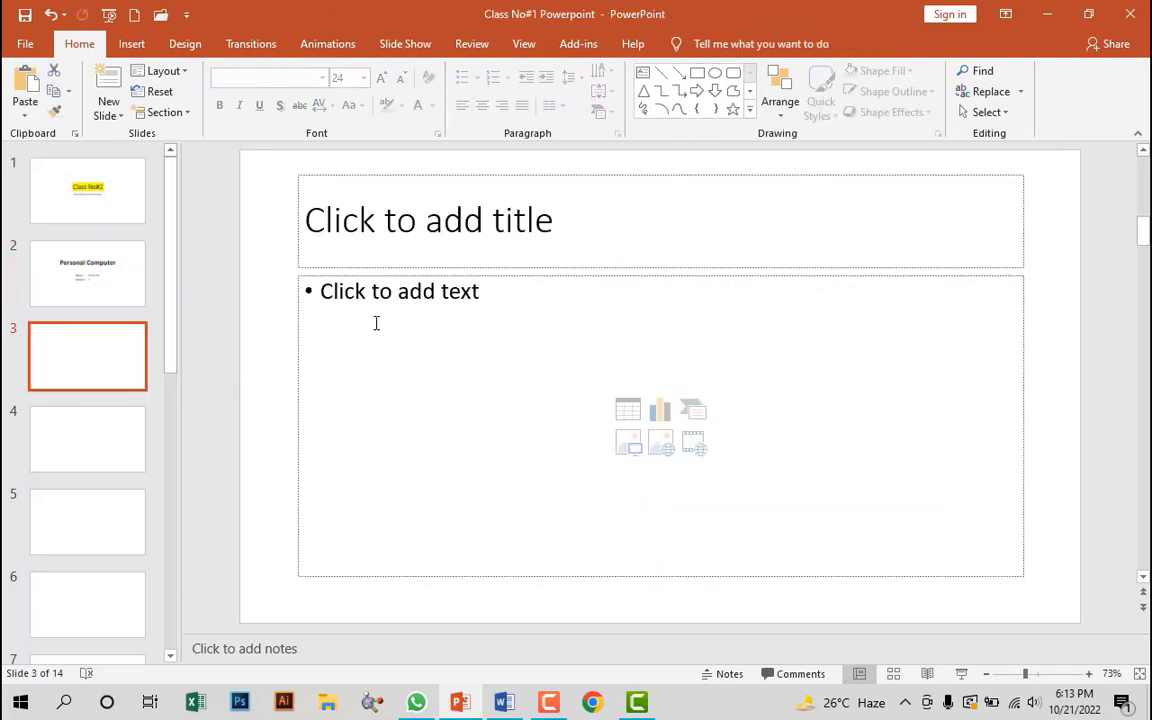
pyautogui.hotkey('alt', 'Tab')
pyautogui.moveTo(336, 295); pyautogui.dragTo(276, 296)
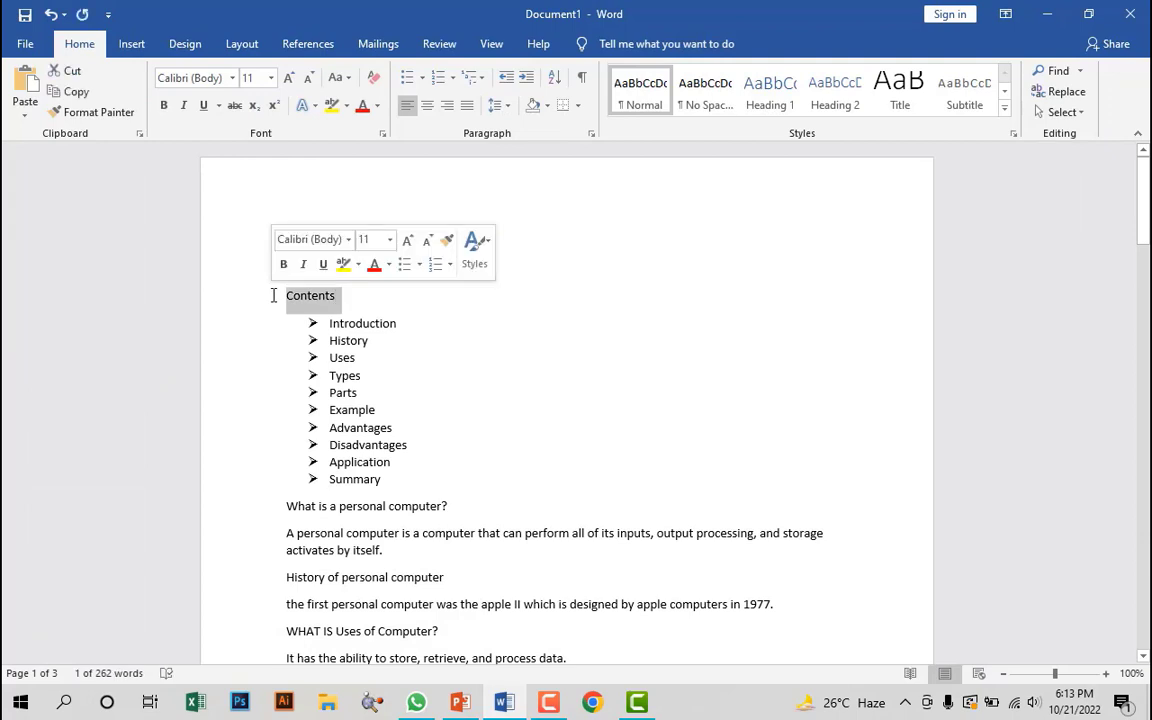
pyautogui.hotkey('ctrl', 'c')
pyautogui.hotkey('alt', 'Tab')
pyautogui.click(501, 202)
pyautogui.hotkey('ctrl', 'v')
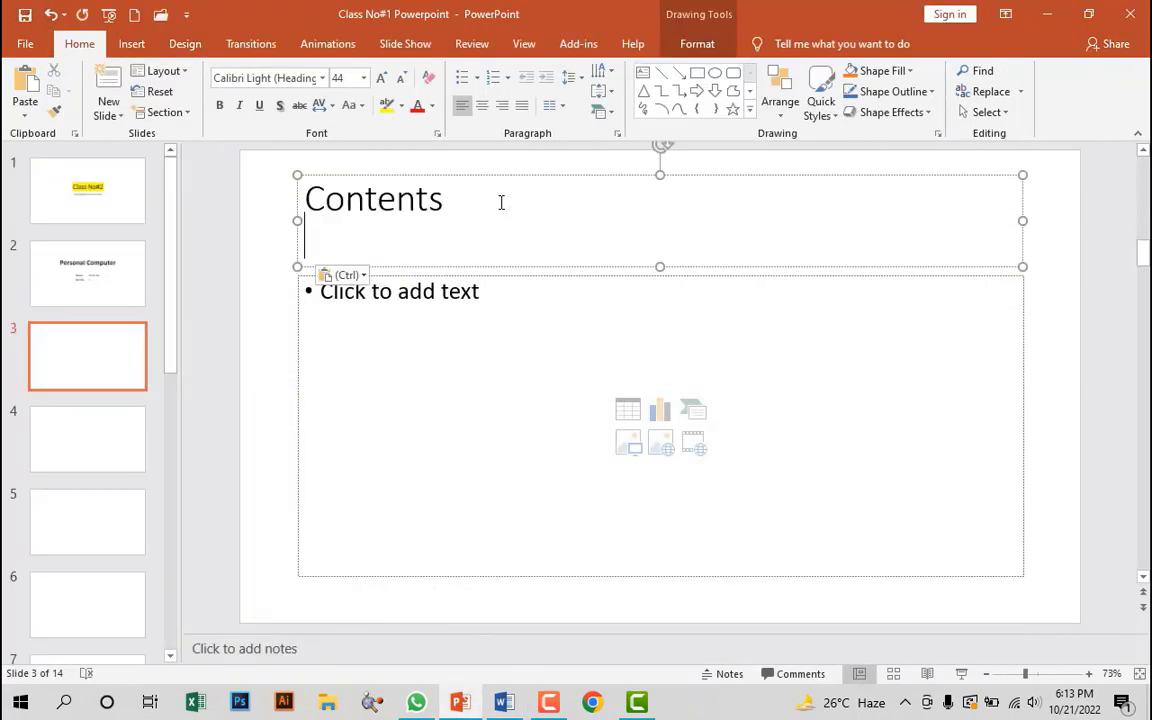
pyautogui.moveTo(470, 222); pyautogui.dragTo(300, 220)
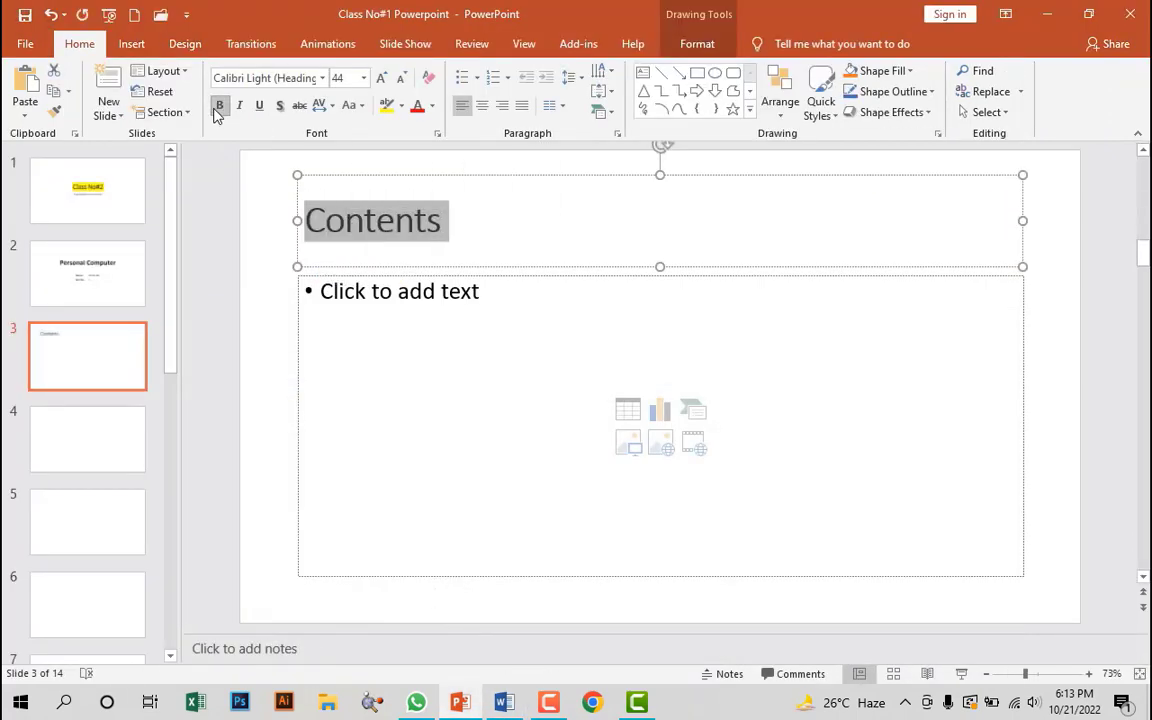
# - Paste the ten contents topics from Word into slide 3's body box
pyautogui.click(394, 306)
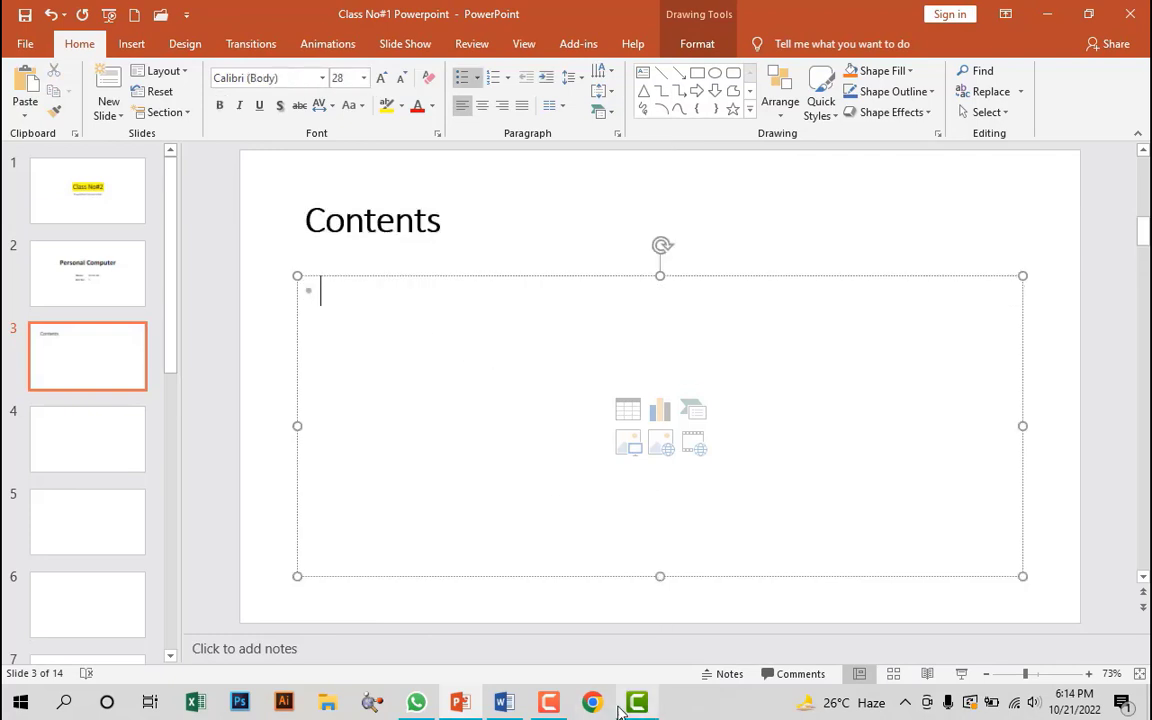
pyautogui.hotkey('alt', 'Tab')
pyautogui.moveTo(329, 323); pyautogui.dragTo(390, 465)
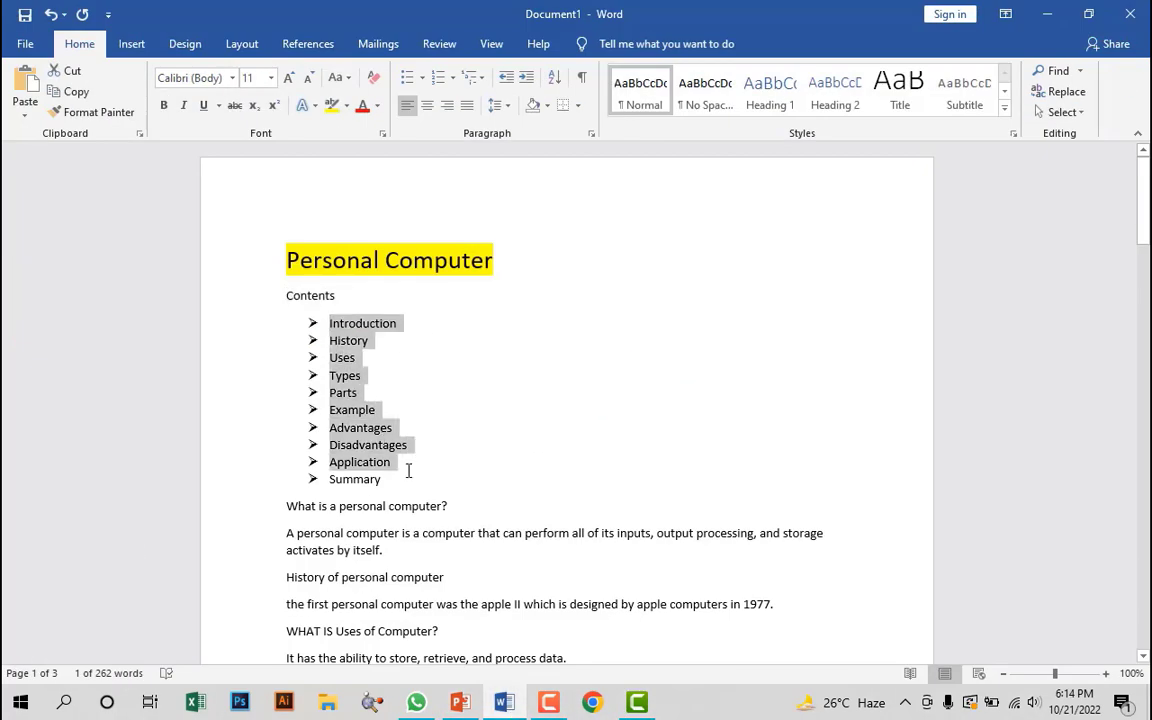
pyautogui.hotkey('ctrl', 'c')
pyautogui.hotkey('alt', 'Tab')
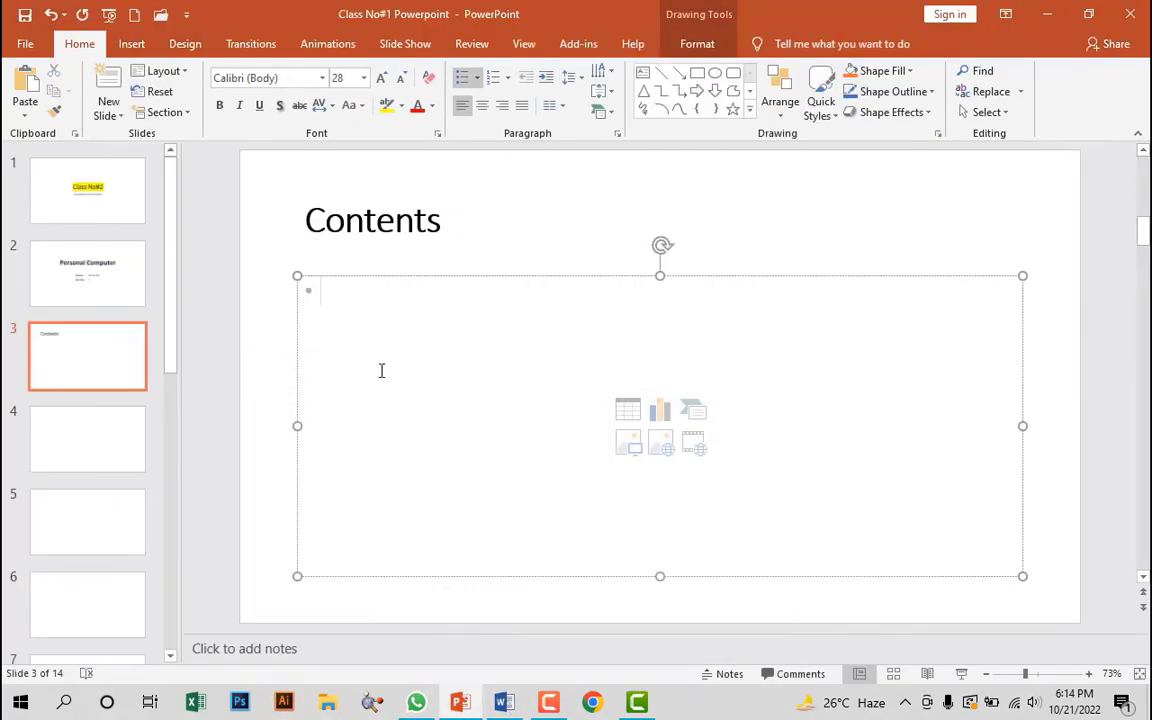
pyautogui.hotkey('ctrl', 'v')
pyautogui.press('pagedown')
pyautogui.press('pageup')
pyautogui.press('pageup')
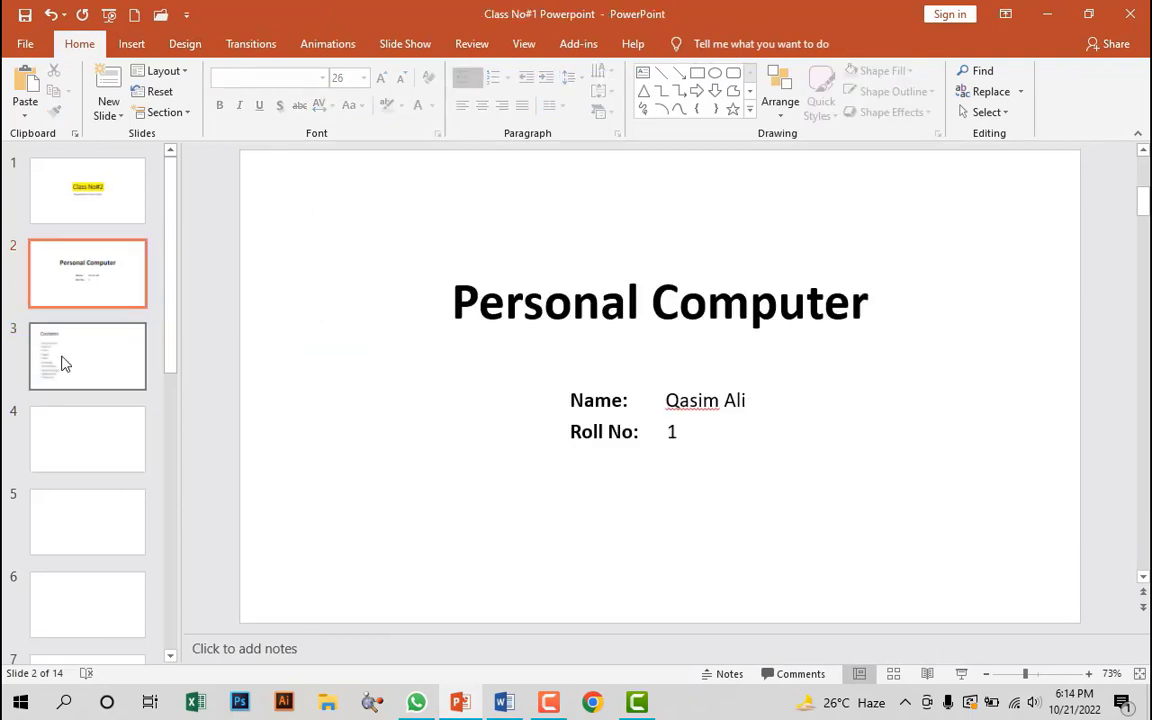
pyautogui.click(62, 360)
# - Center the 'Contents' title on slide 3
pyautogui.click(410, 545)
pyautogui.click(440, 218)
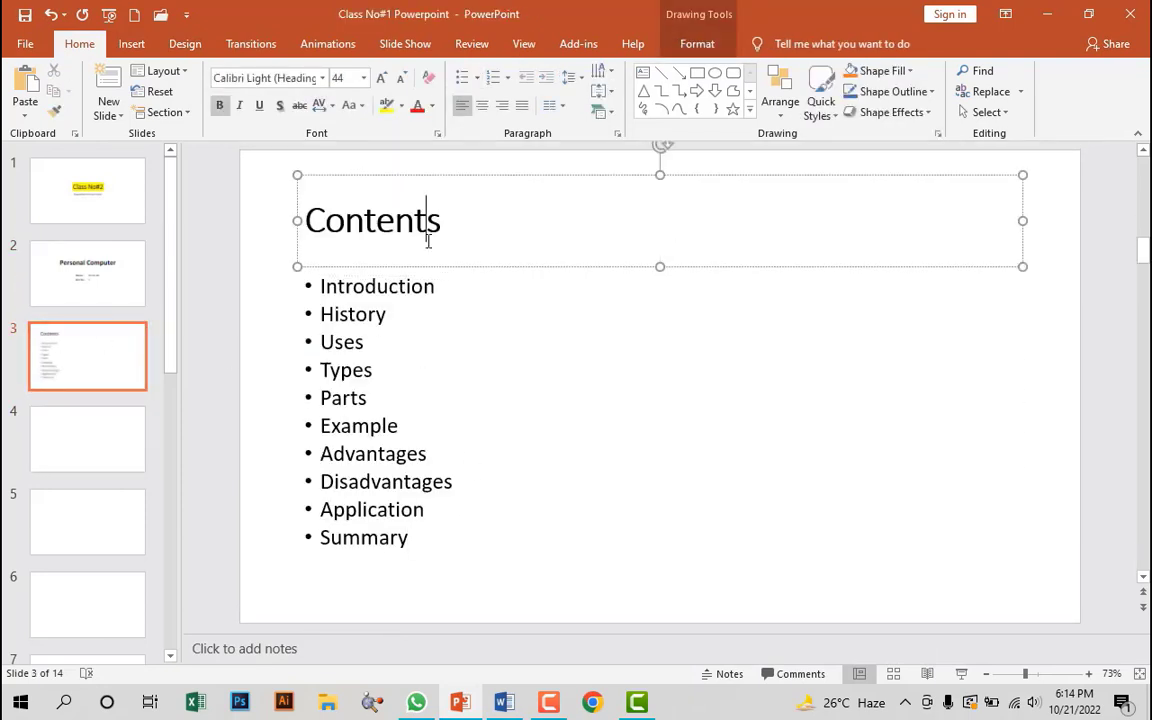
pyautogui.doubleClick(440, 218)
pyautogui.click(481, 105)
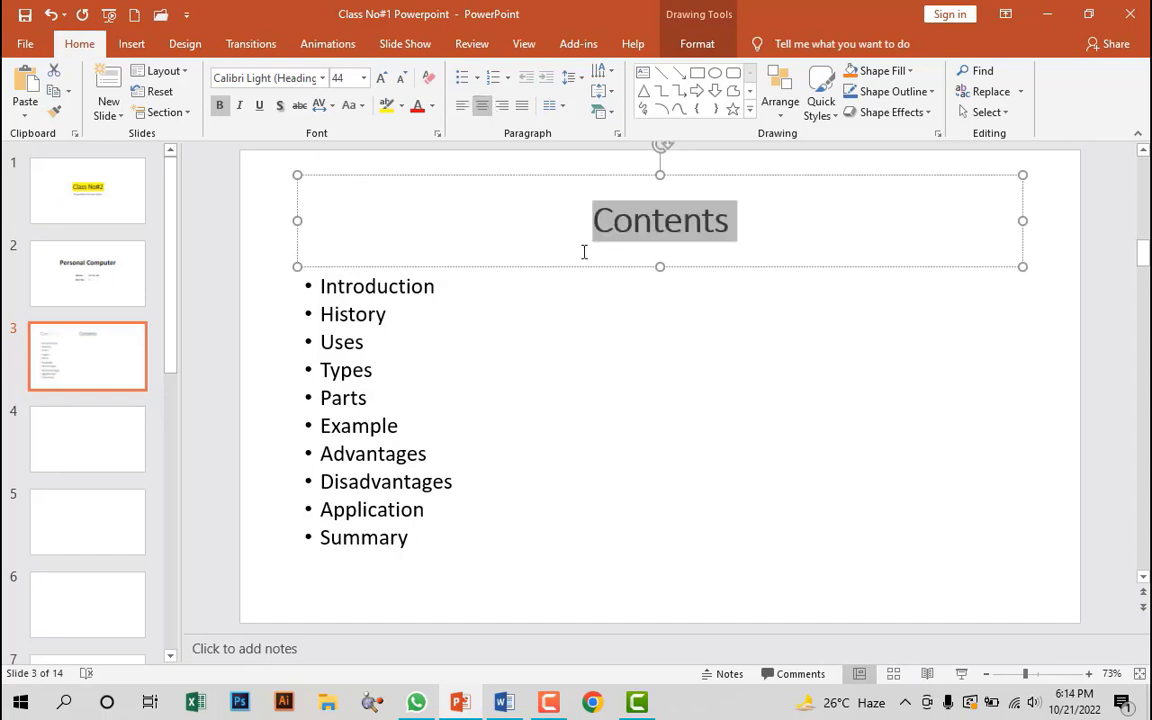
# - Change all ten topics to arrow bullets
pyautogui.click(510, 286)
pyautogui.moveTo(467, 538); pyautogui.dragTo(390, 225)
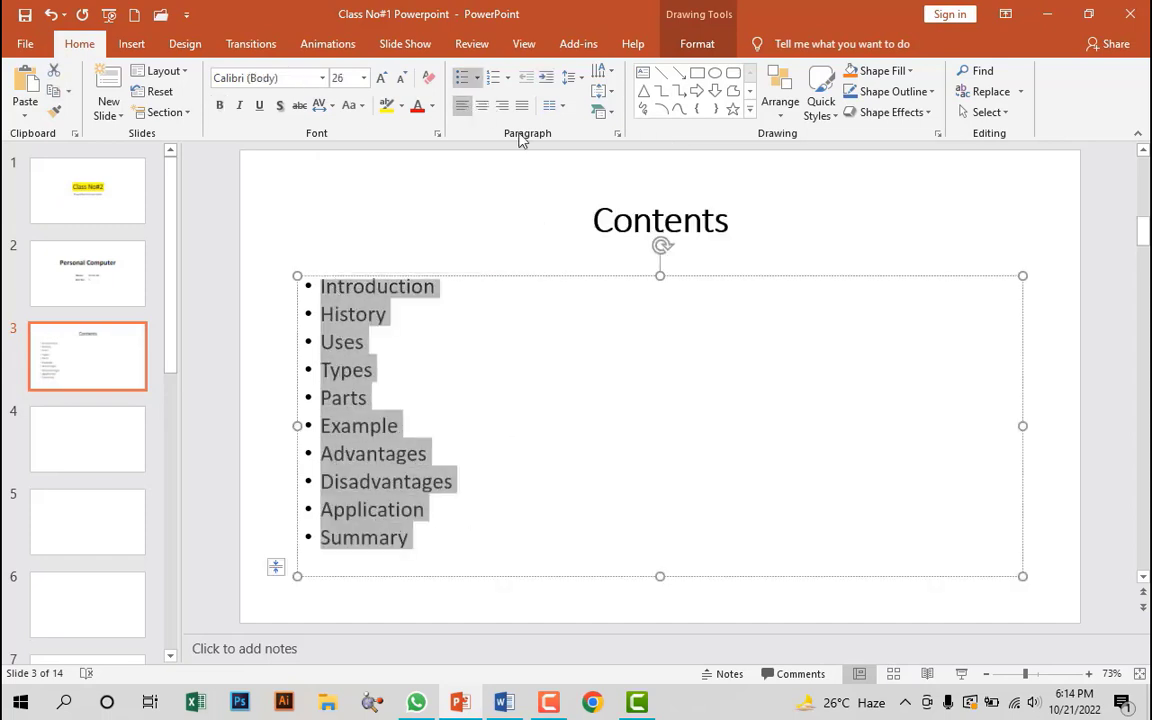
pyautogui.click(478, 80)
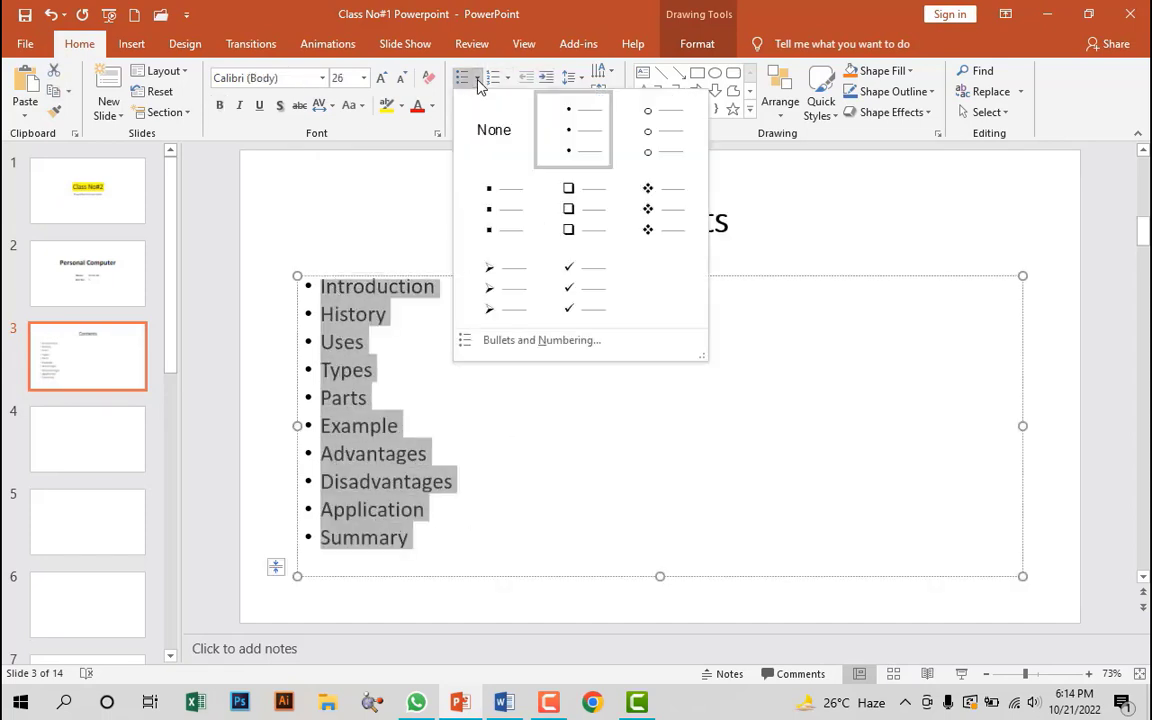
pyautogui.click(498, 290)
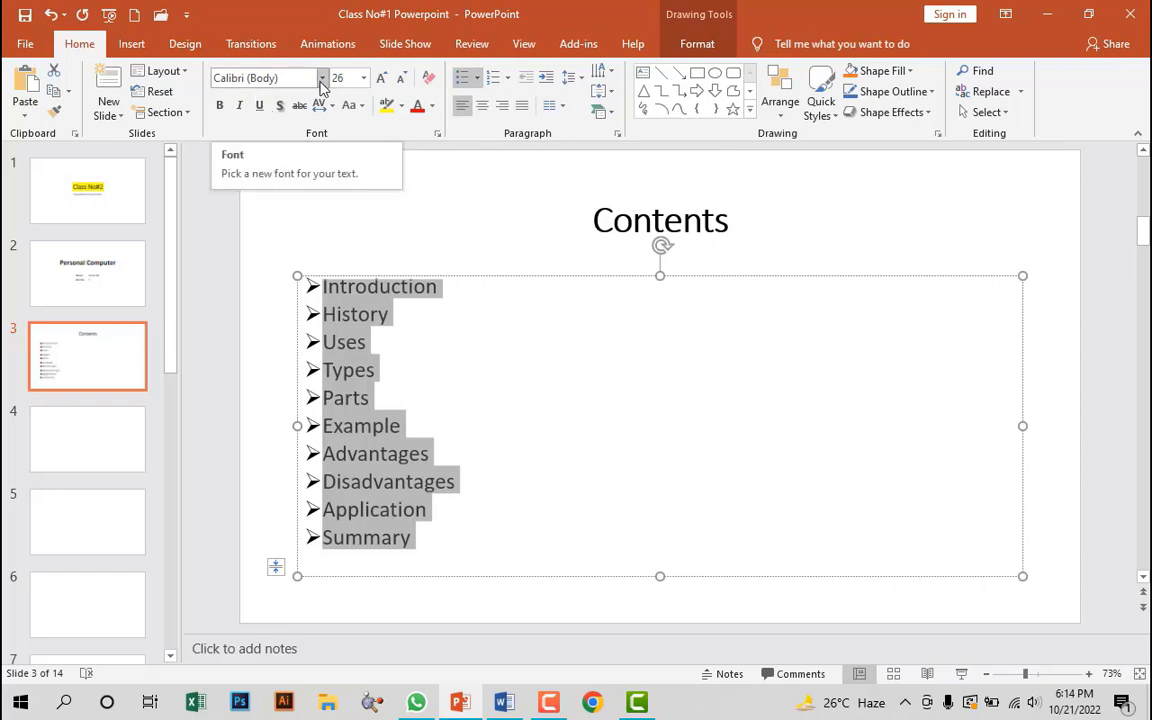
# - Paste the 'What is a personal computer?' heading as slide 4's title
pyautogui.hotkey('alt', 'Tab')
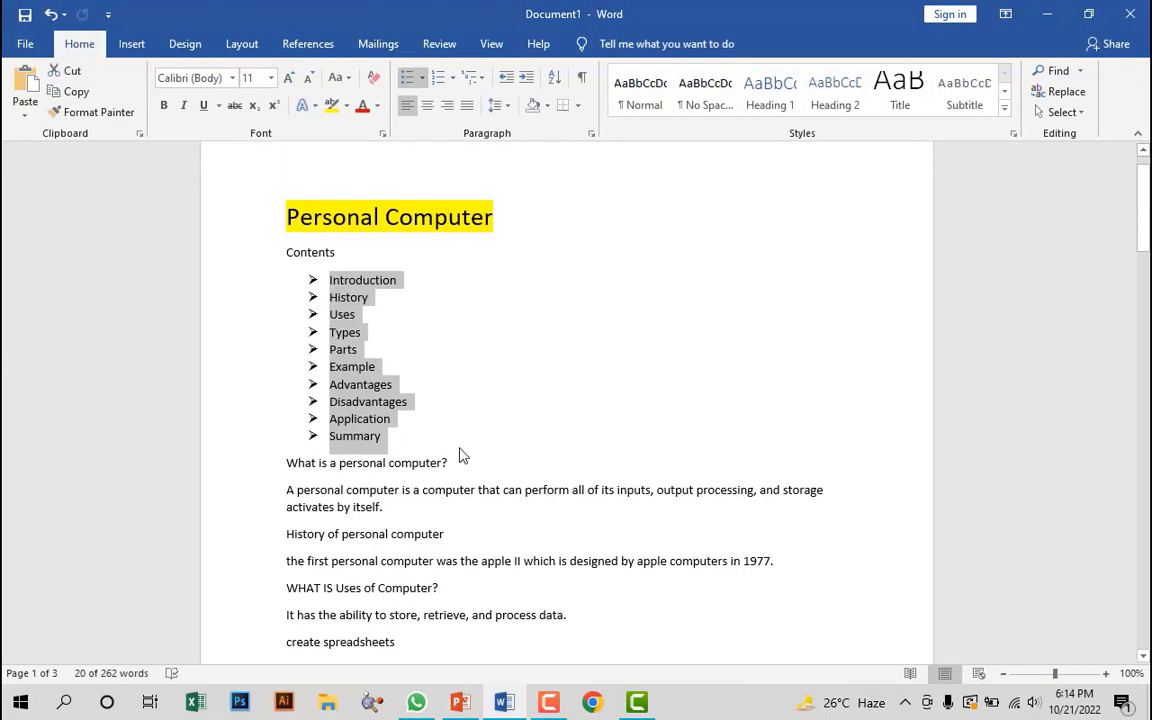
pyautogui.moveTo(463, 462); pyautogui.dragTo(290, 462)
pyautogui.moveTo(330, 280); pyautogui.dragTo(347, 283)
pyautogui.moveTo(286, 462); pyautogui.dragTo(447, 462)
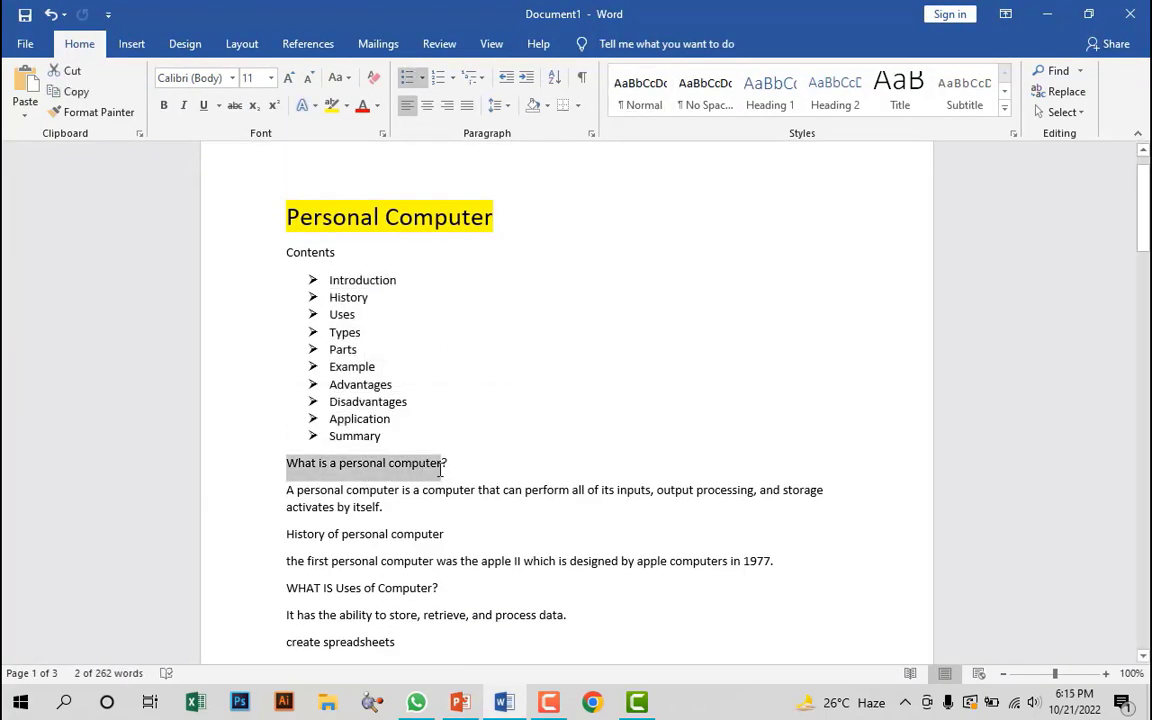
pyautogui.rightClick(420, 462)
pyautogui.click(472, 707)
pyautogui.hotkey('ctrl', 'v')
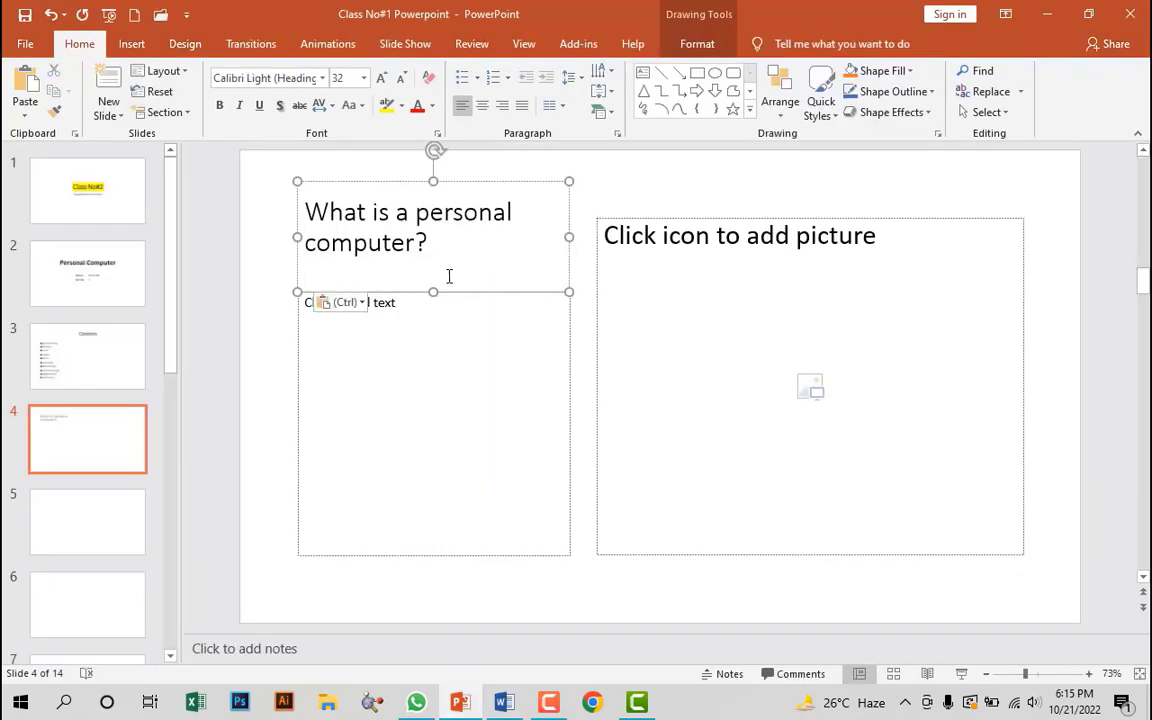
pyautogui.moveTo(303, 212); pyautogui.dragTo(430, 250)
# - Paste the definition paragraph from Word into slide 4's body box
pyautogui.click(430, 450)
pyautogui.click(504, 702)
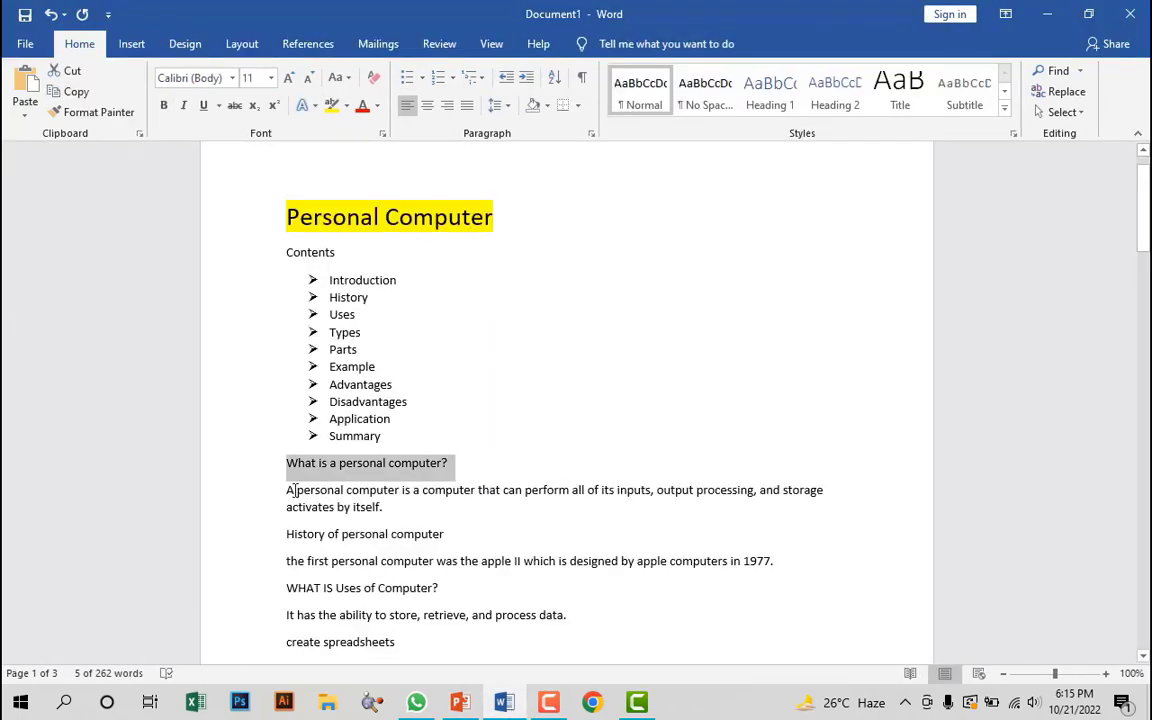
pyautogui.moveTo(287, 485); pyautogui.dragTo(375, 508)
pyautogui.hotkey('ctrl', 'c')
pyautogui.hotkey('alt', 'Tab')
pyautogui.hotkey('ctrl', 'v')
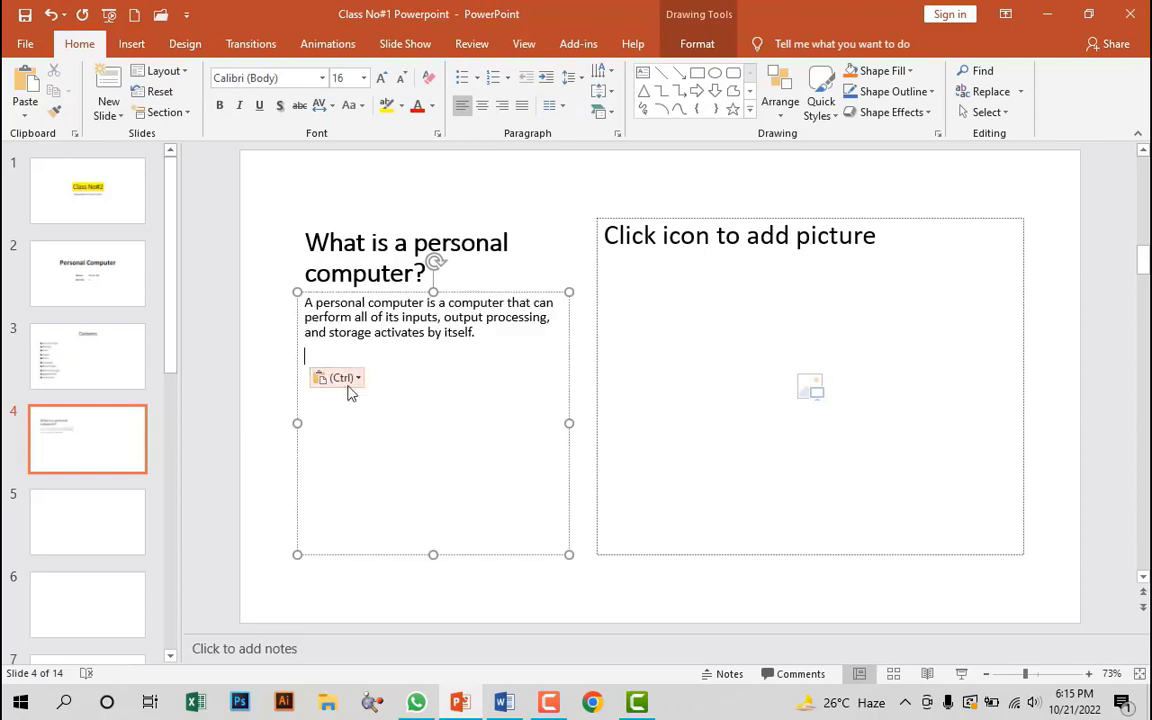
# - Set the definition paragraph's font size to 28 pt
pyautogui.moveTo(496, 331); pyautogui.dragTo(437, 257)
pyautogui.click(381, 77)
pyautogui.click(401, 77)
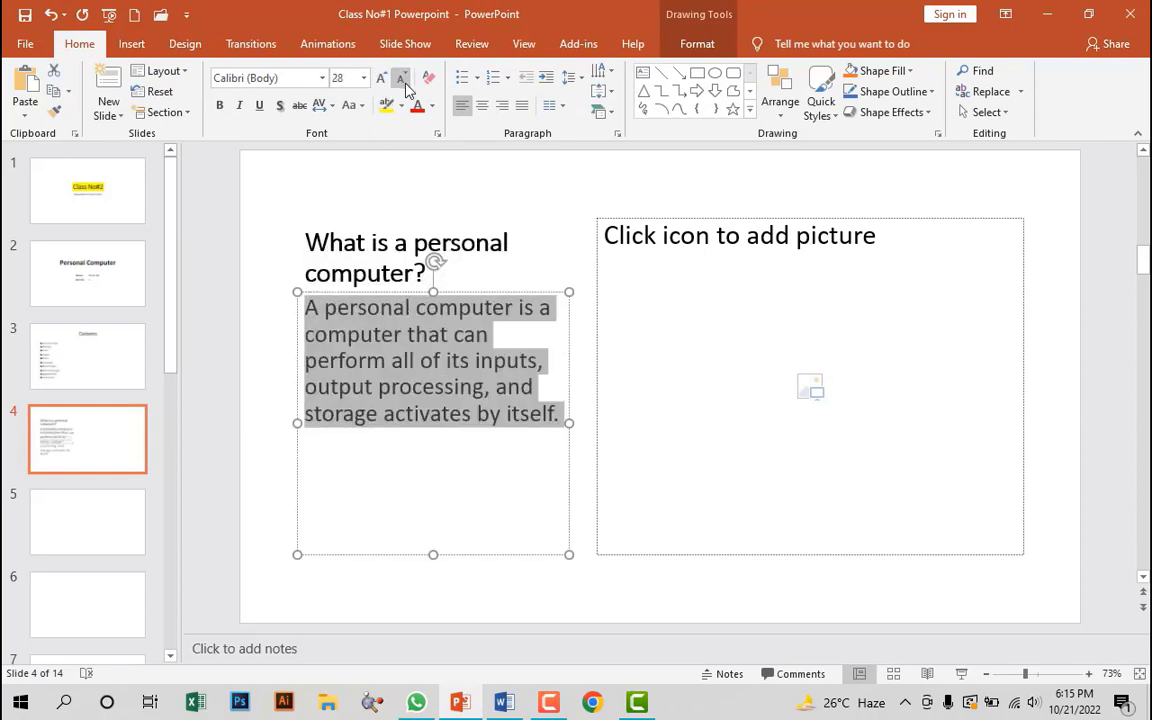
pyautogui.click(462, 388)
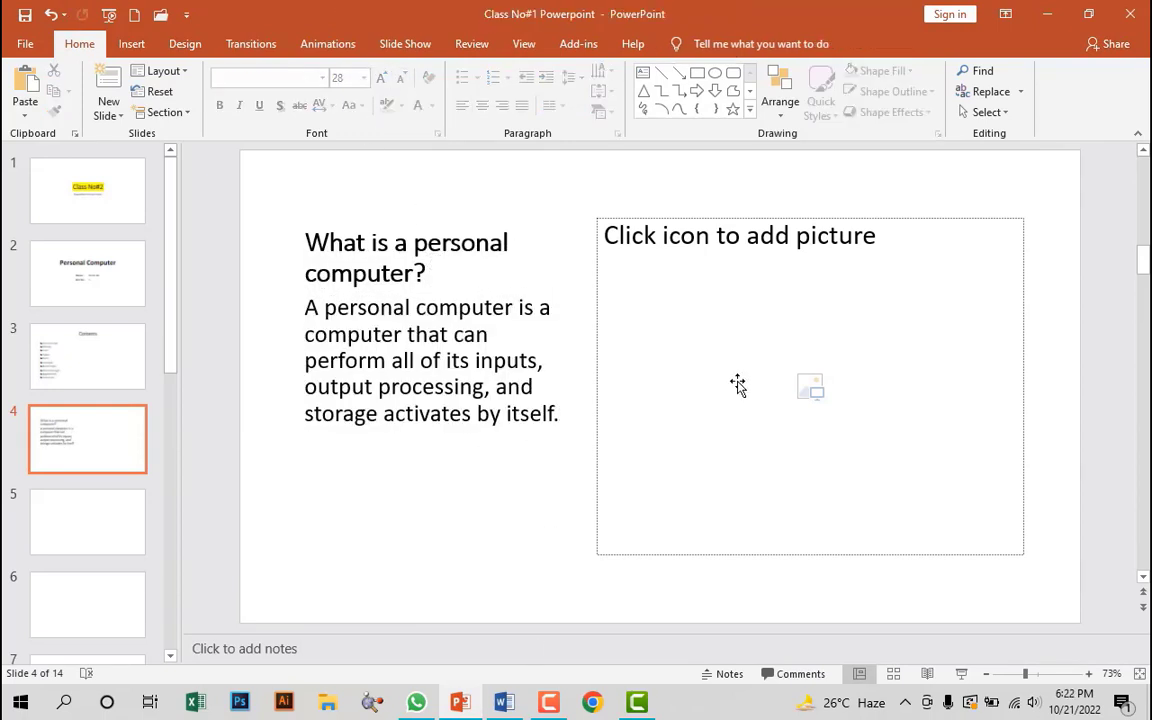
# - Insert the desktop computer image from the Music folder into slide 4's picture placeholder
pyautogui.click(810, 387)
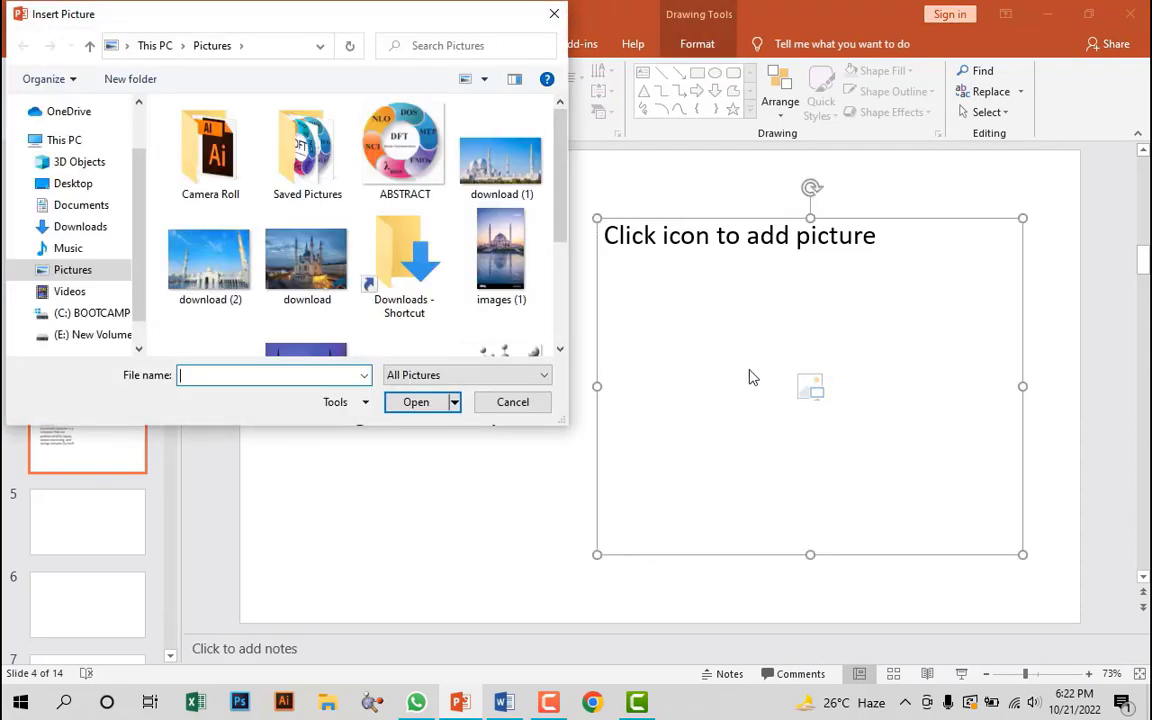
pyautogui.click(57, 257)
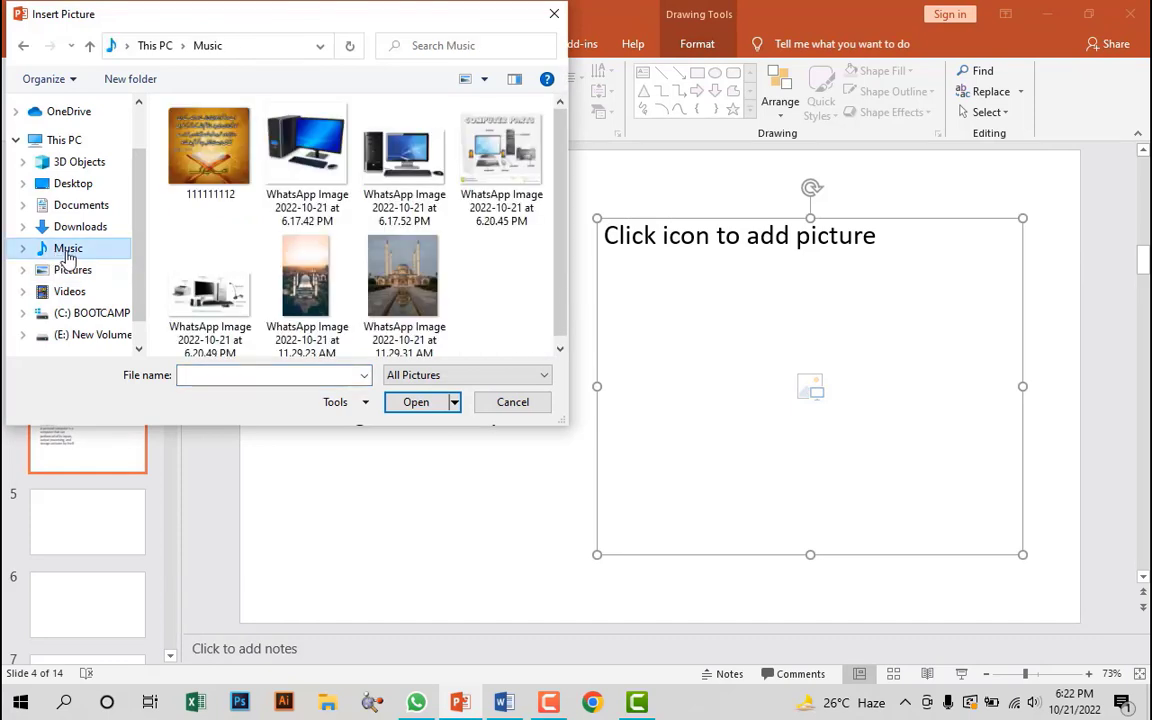
pyautogui.click(319, 176)
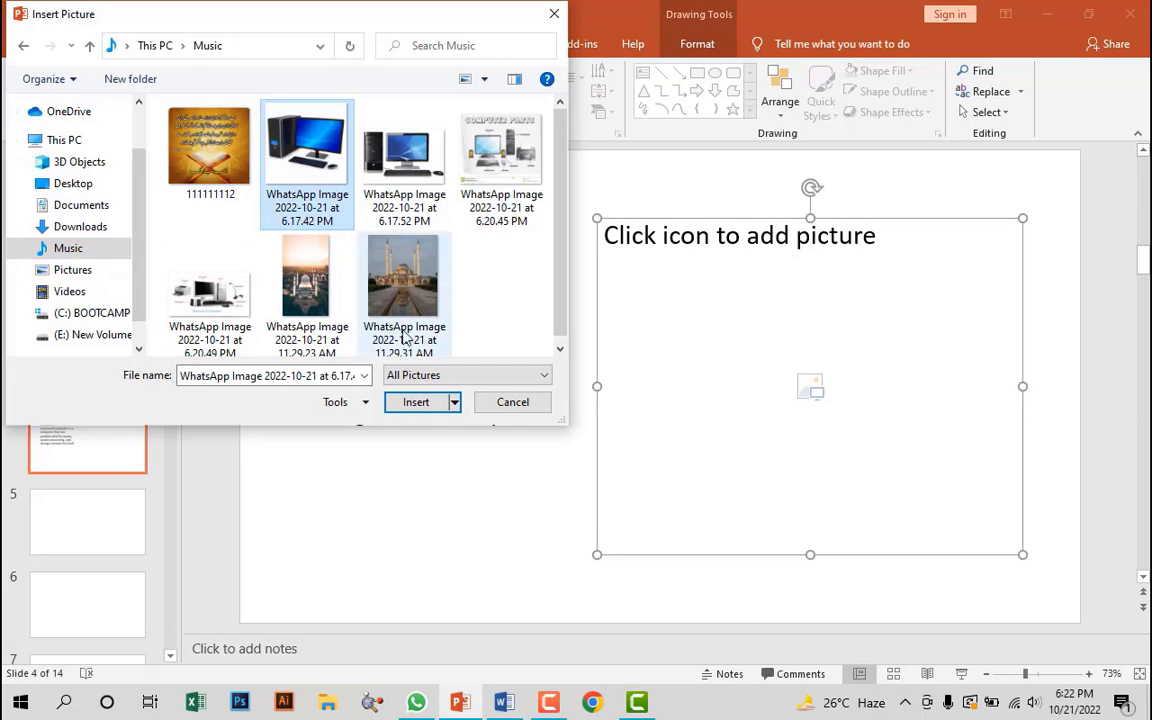
pyautogui.click(427, 408)
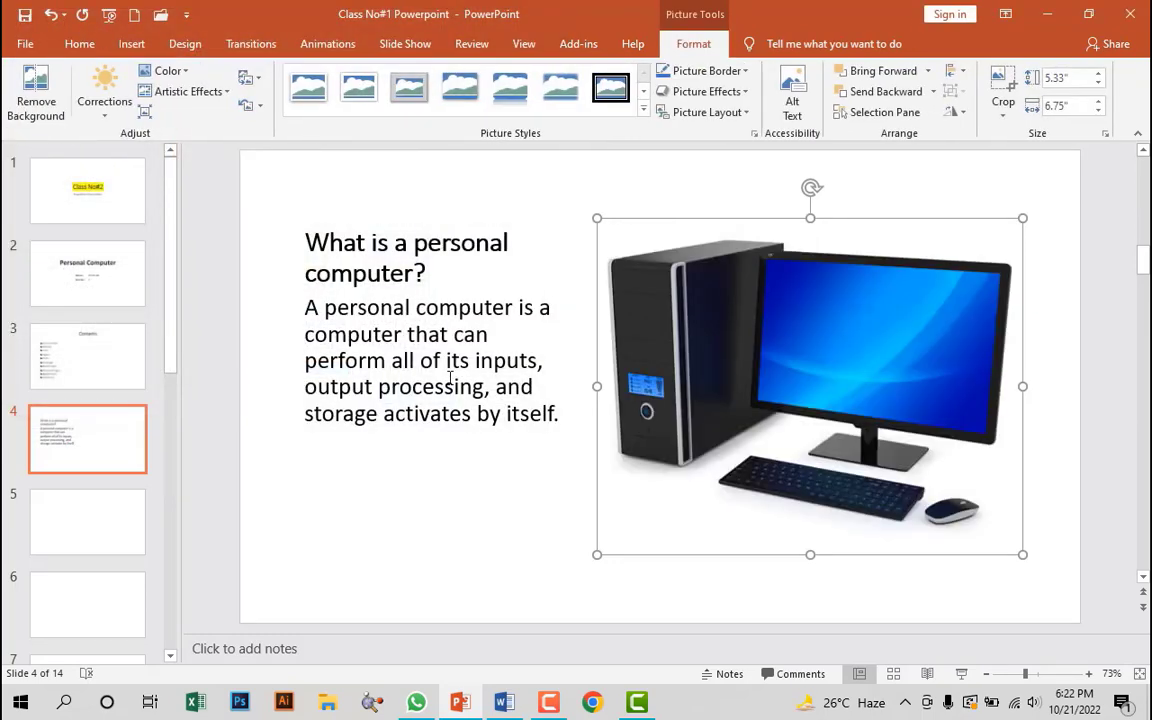
pyautogui.click(450, 497)
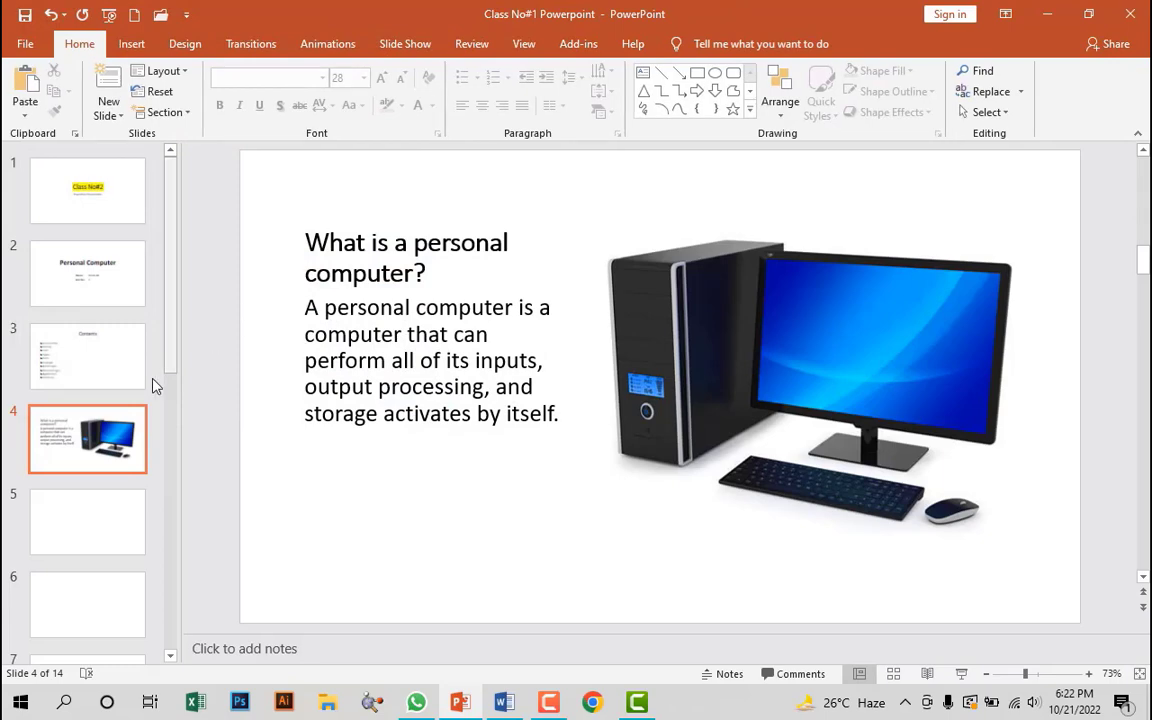
# - Paste the Word heading 'History of personal computer' into slide 5's title
pyautogui.click(503, 702)
pyautogui.tripleClick(412, 404)
pyautogui.hotkey('ctrl', 'c')
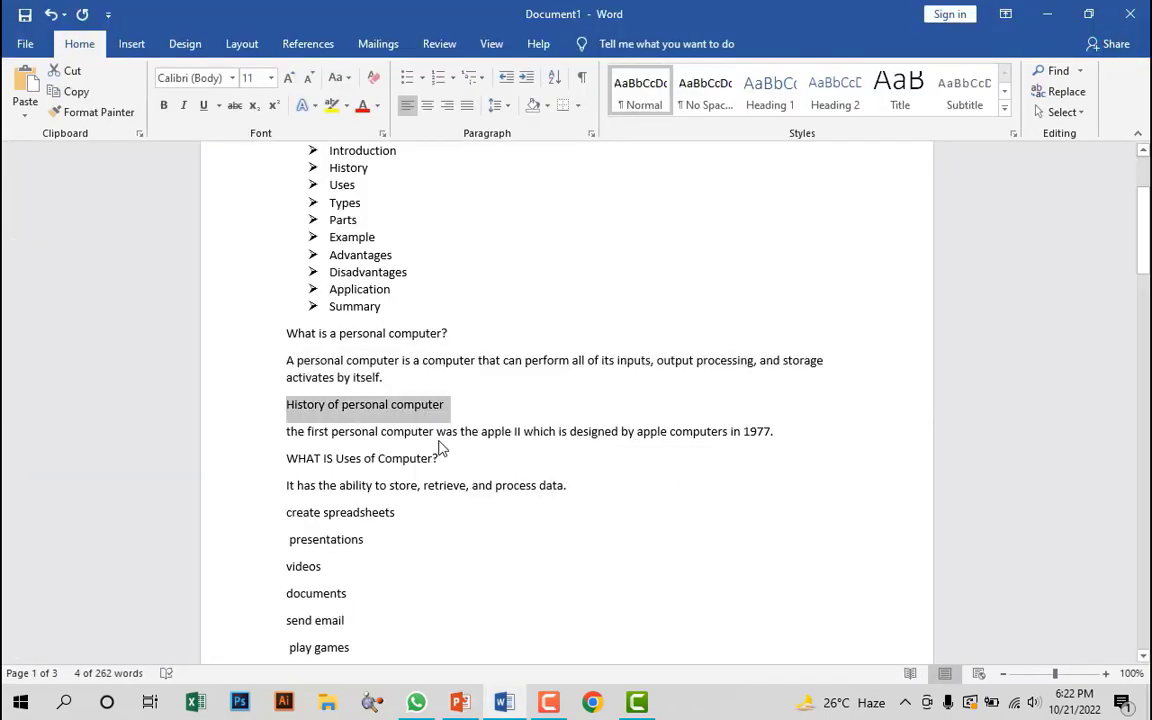
pyautogui.hotkey('alt', 'Tab')
pyautogui.click(442, 226)
pyautogui.hotkey('ctrl', 'v')
pyautogui.doubleClick(660, 222)
pyautogui.tripleClick(660, 222)
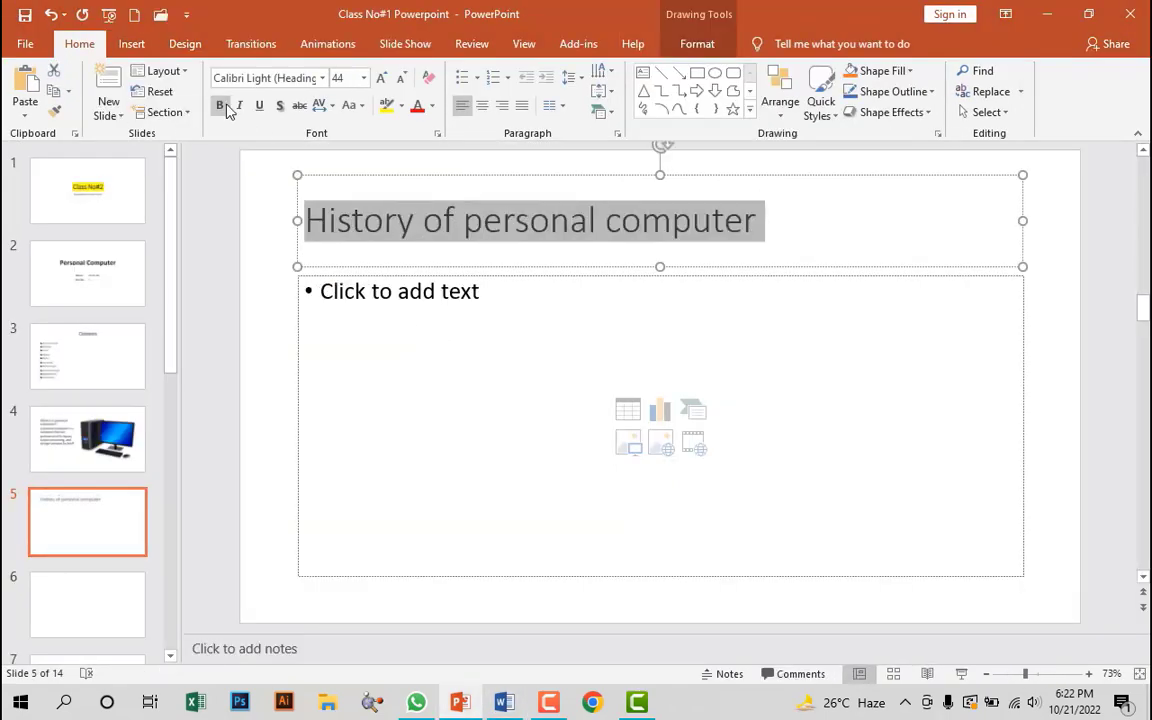
# - Paste the first-personal-computer sentence into the body and capitalise its first letter to 'T'
pyautogui.click(503, 702)
pyautogui.moveTo(288, 431); pyautogui.dragTo(746, 432)
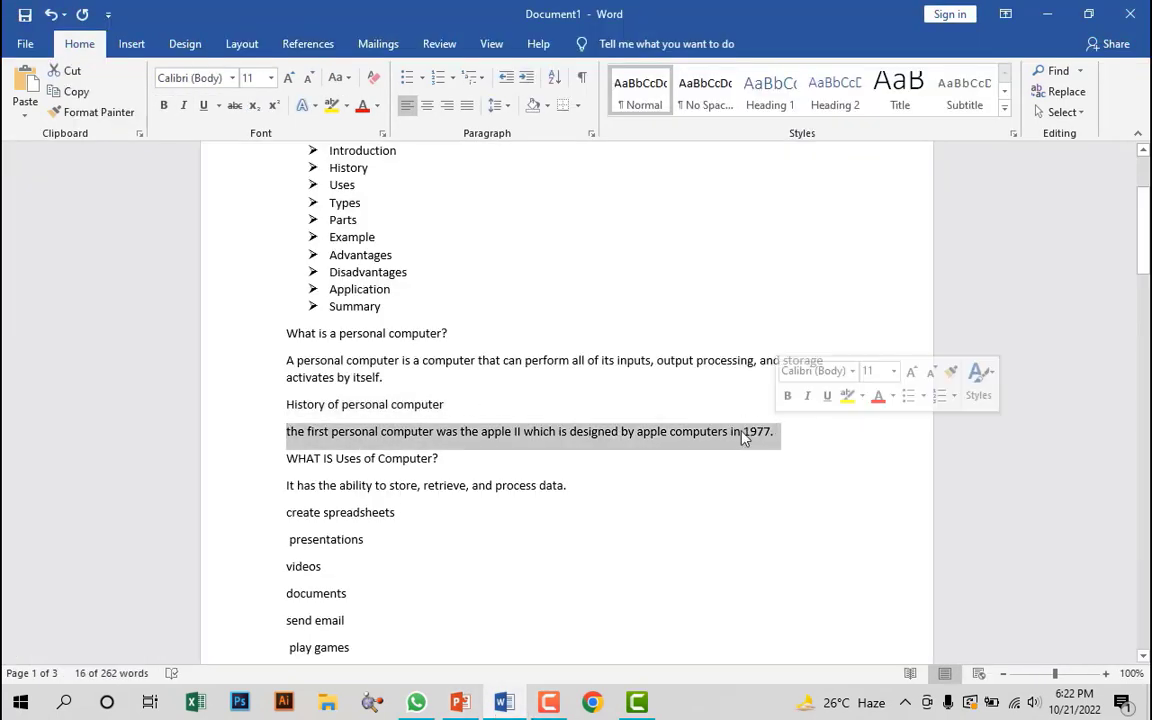
pyautogui.hotkey('ctrl', 'c')
pyautogui.hotkey('alt', 'Tab')
pyautogui.click(362, 442)
pyautogui.hotkey('ctrl', 'v')
pyautogui.click(327, 291)
pyautogui.press('BackSpace')
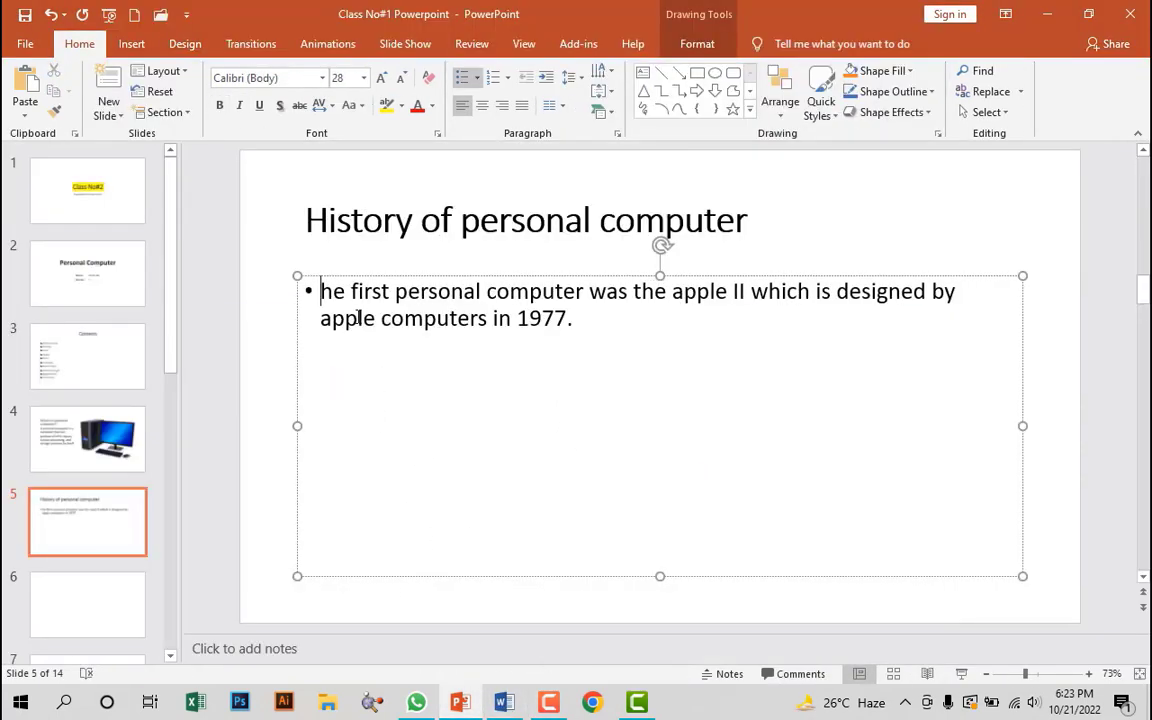
pyautogui.write('T')
# - Center the History title, then copy Word's 'WHAT IS Uses of Computer?' heading
pyautogui.moveTo(751, 221)
pyautogui.mouseDown()
pyautogui.moveTo(547, 222)
pyautogui.moveTo(413, 152)
pyautogui.mouseUp()
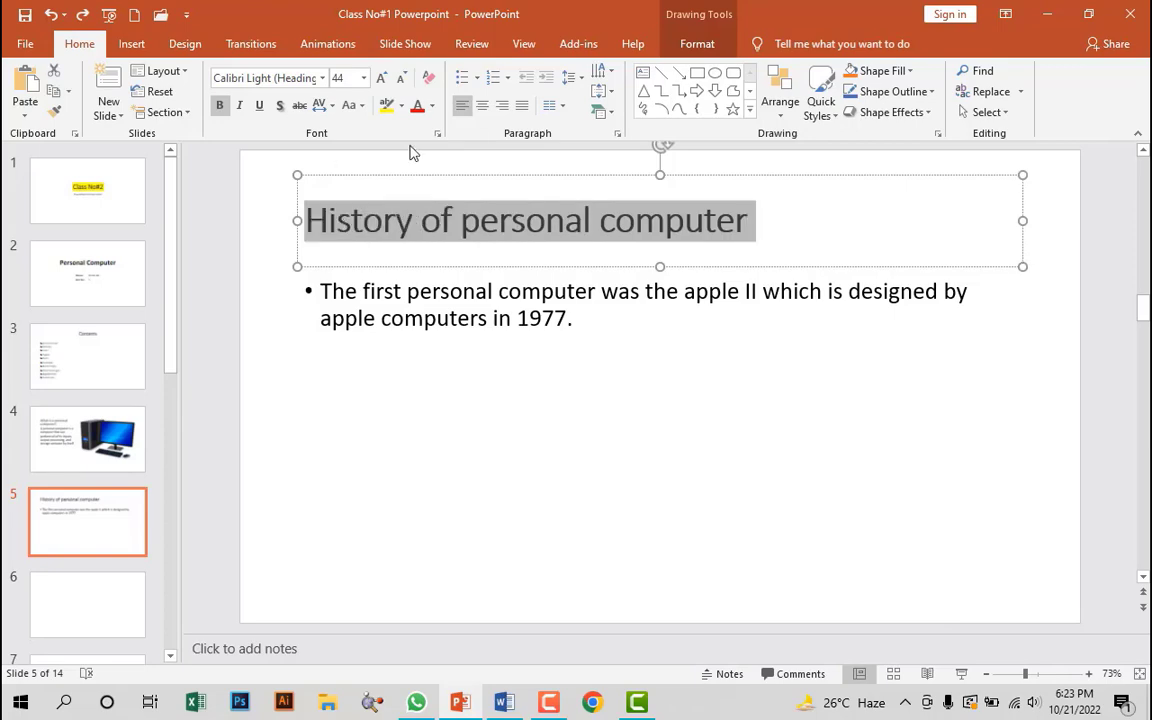
pyautogui.click(481, 105)
pyautogui.click(566, 352)
pyautogui.hotkey('alt', 'Tab')
pyautogui.rightClick(333, 458)
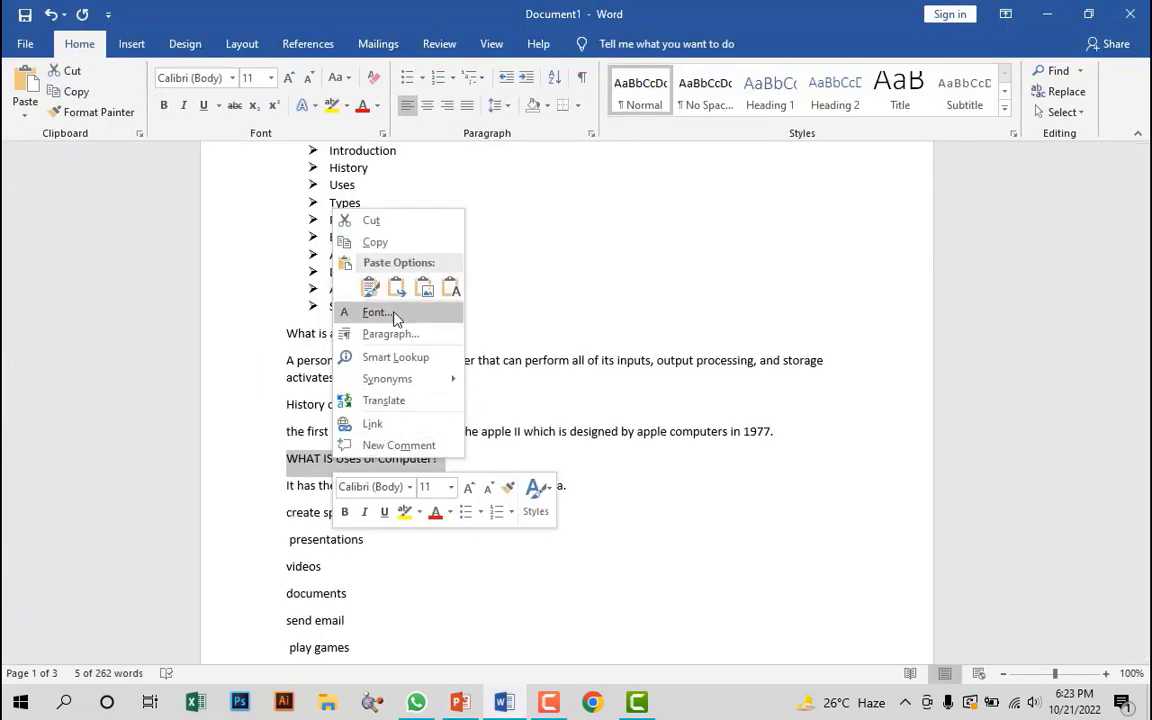
pyautogui.click(390, 242)
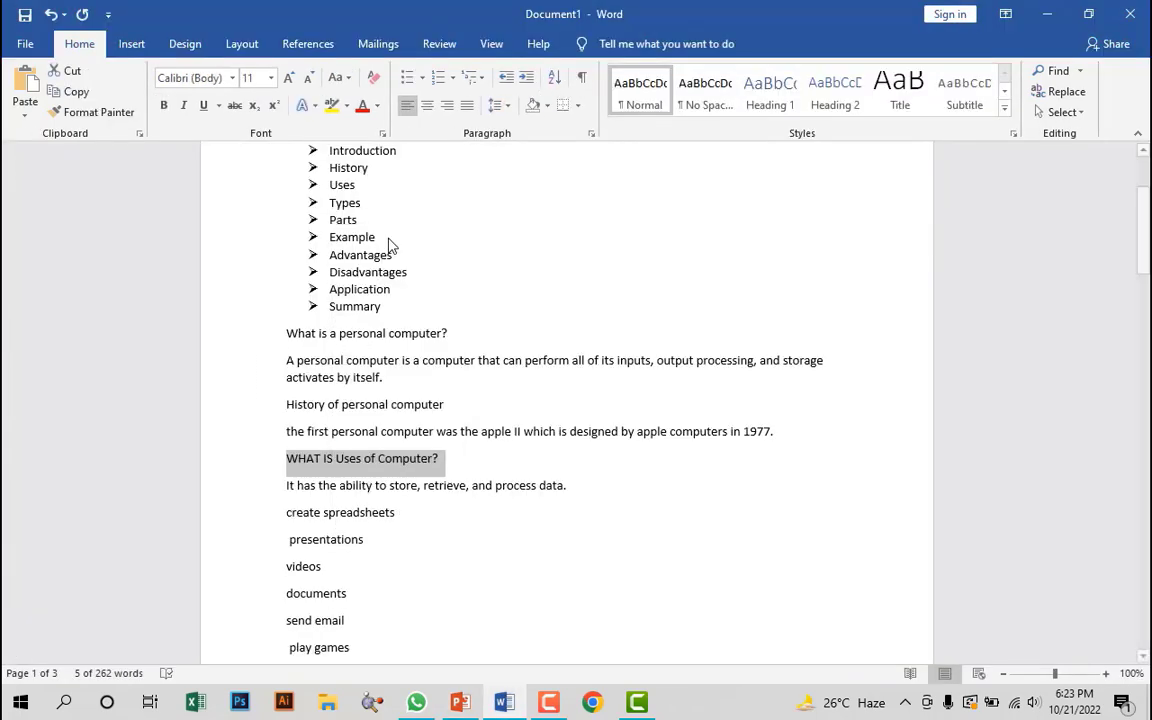
# - Paste 'WHAT IS Uses of Computer?' as slide 6's title and change it to Sentence case
pyautogui.click(478, 710)
pyautogui.click(499, 232)
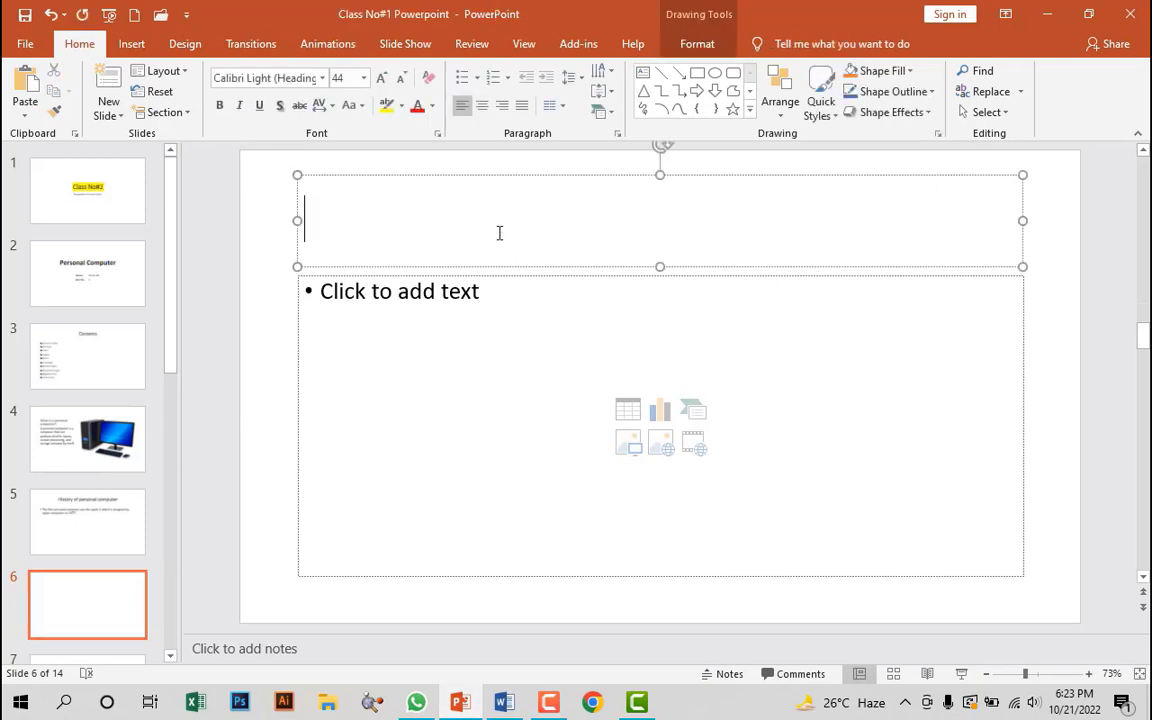
pyautogui.hotkey('ctrl', 'v')
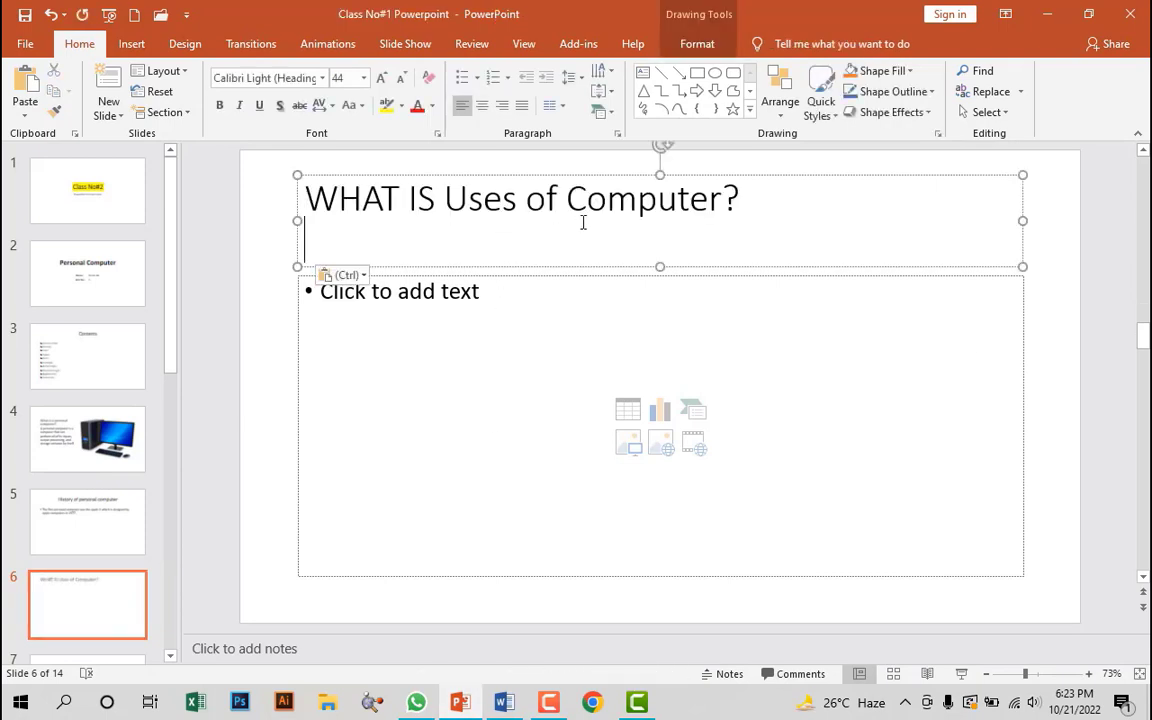
pyautogui.moveTo(305, 200); pyautogui.dragTo(429, 207)
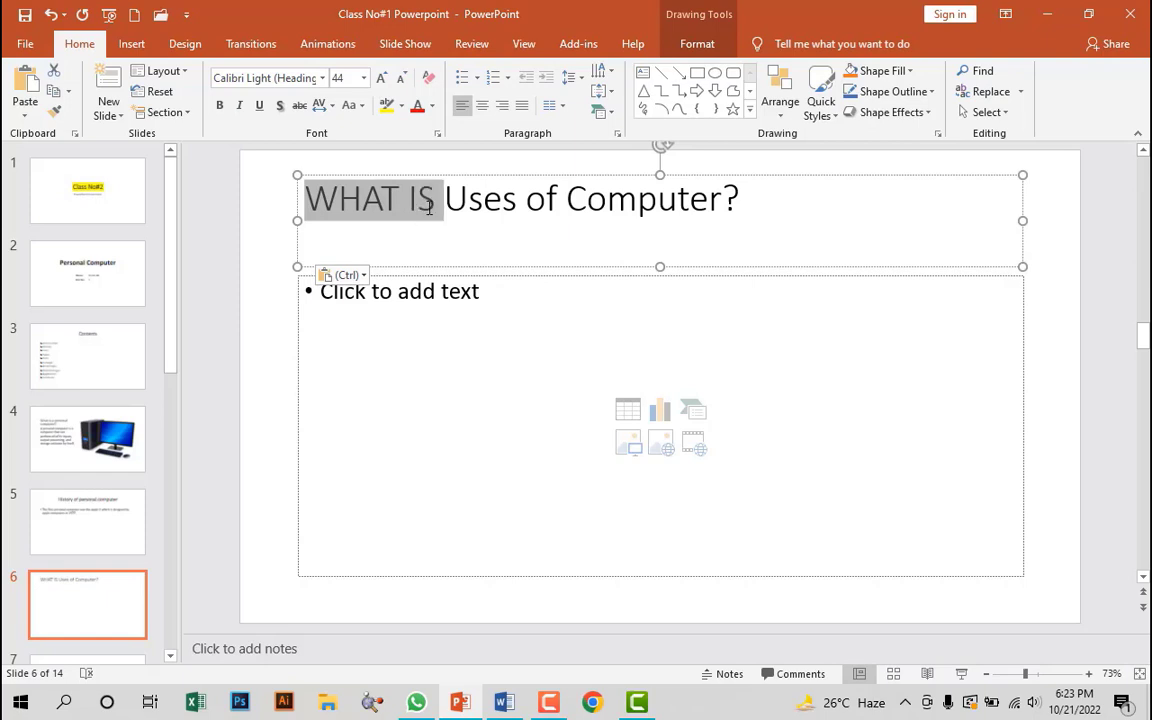
pyautogui.click(362, 107)
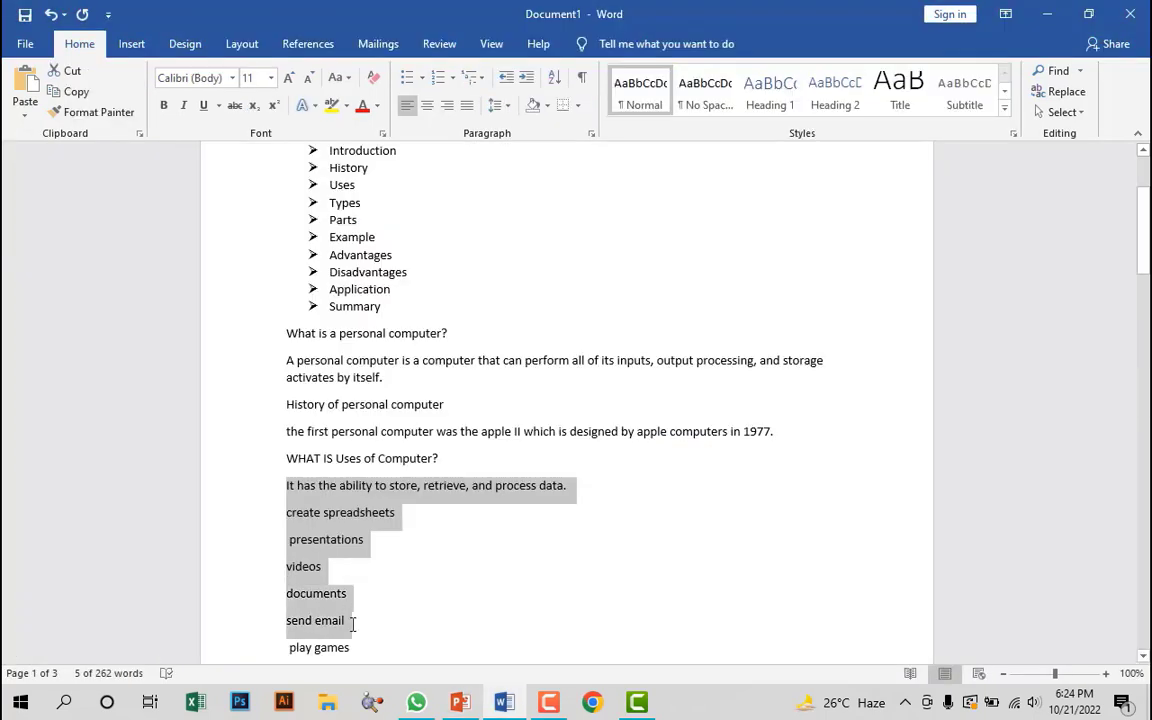
# - Paste Word's list of eight computer uses into slide 6's body with check-mark bullets
pyautogui.moveTo(350, 622); pyautogui.dragTo(401, 586)
pyautogui.rightClick(310, 540)
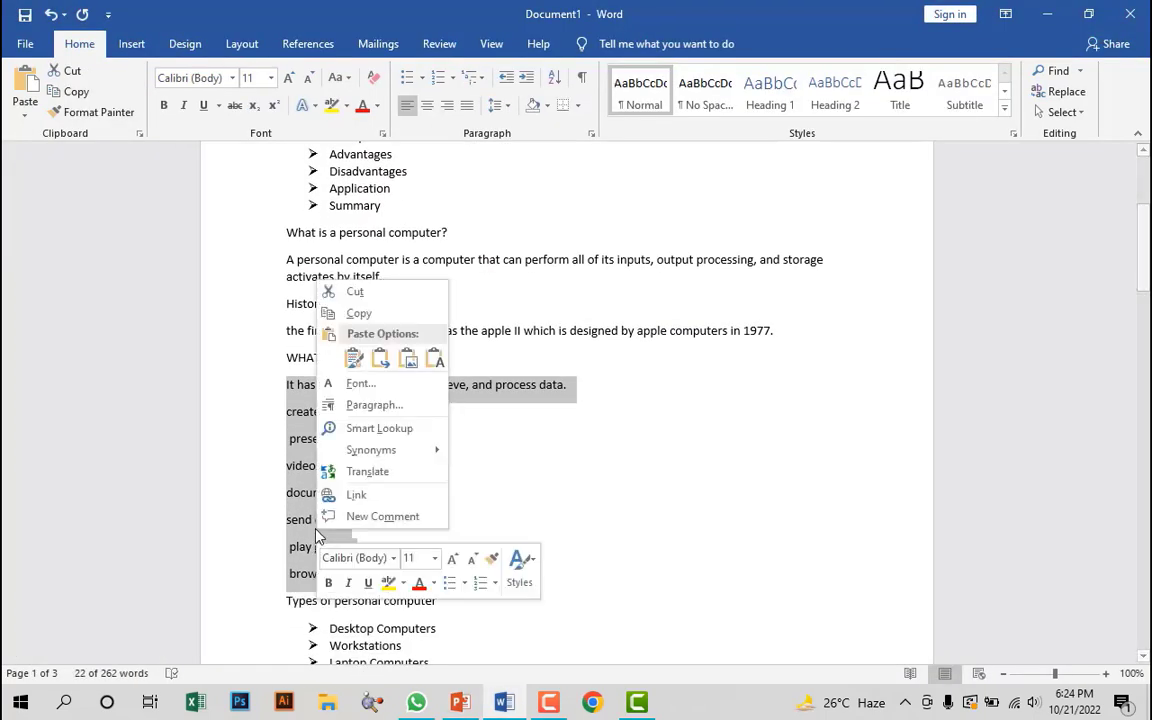
pyautogui.click(352, 316)
pyautogui.hotkey('alt', 'Tab')
pyautogui.hotkey('ctrl', 'v')
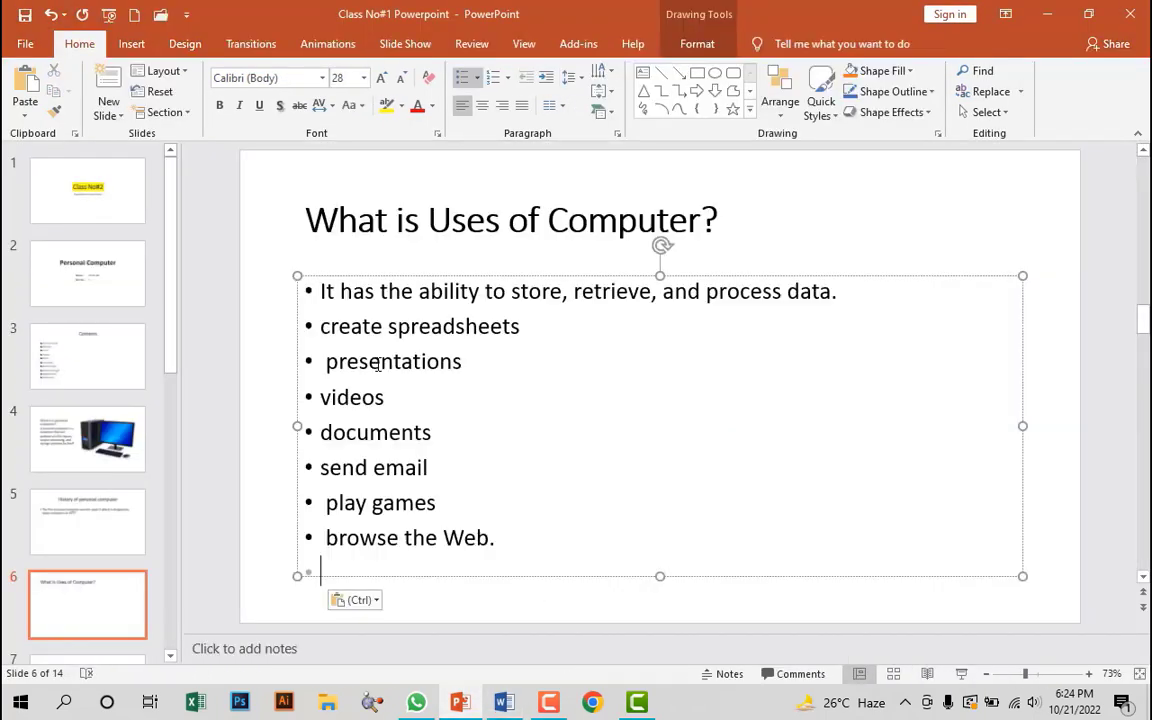
pyautogui.press('BackSpace')
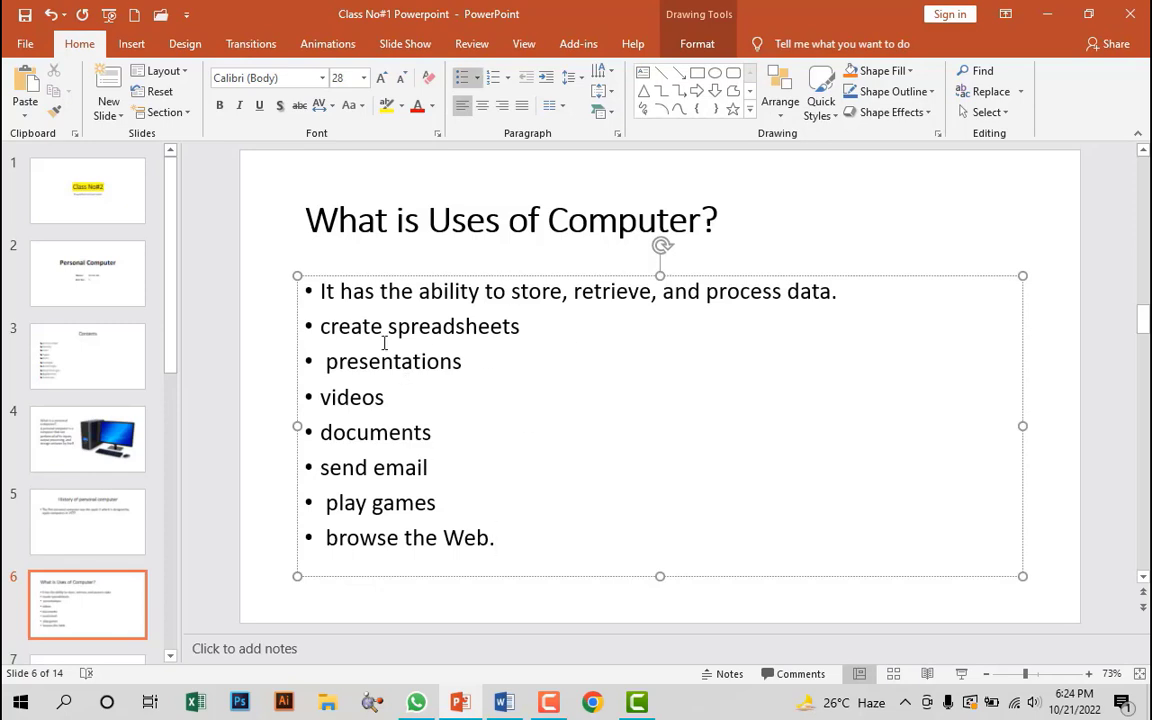
pyautogui.moveTo(318, 291); pyautogui.dragTo(499, 563)
pyautogui.click(477, 78)
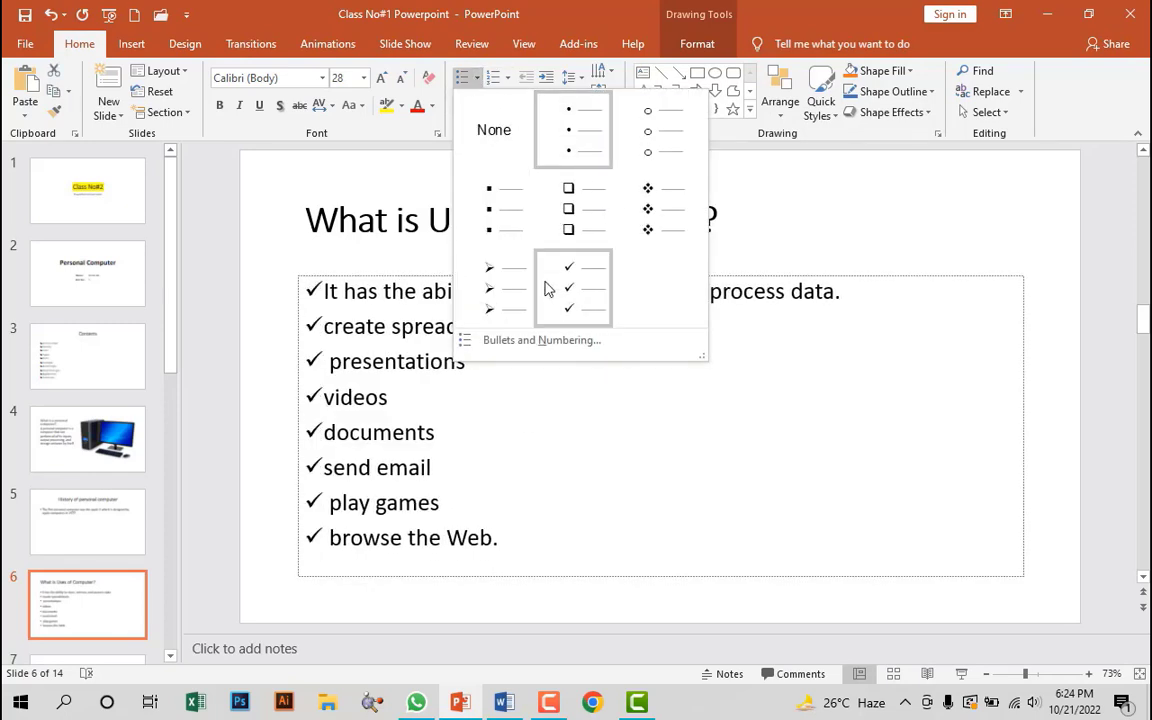
# - Paste 'Types of personal computer' as slide 7's title
pyautogui.hotkey('alt', 'Tab')
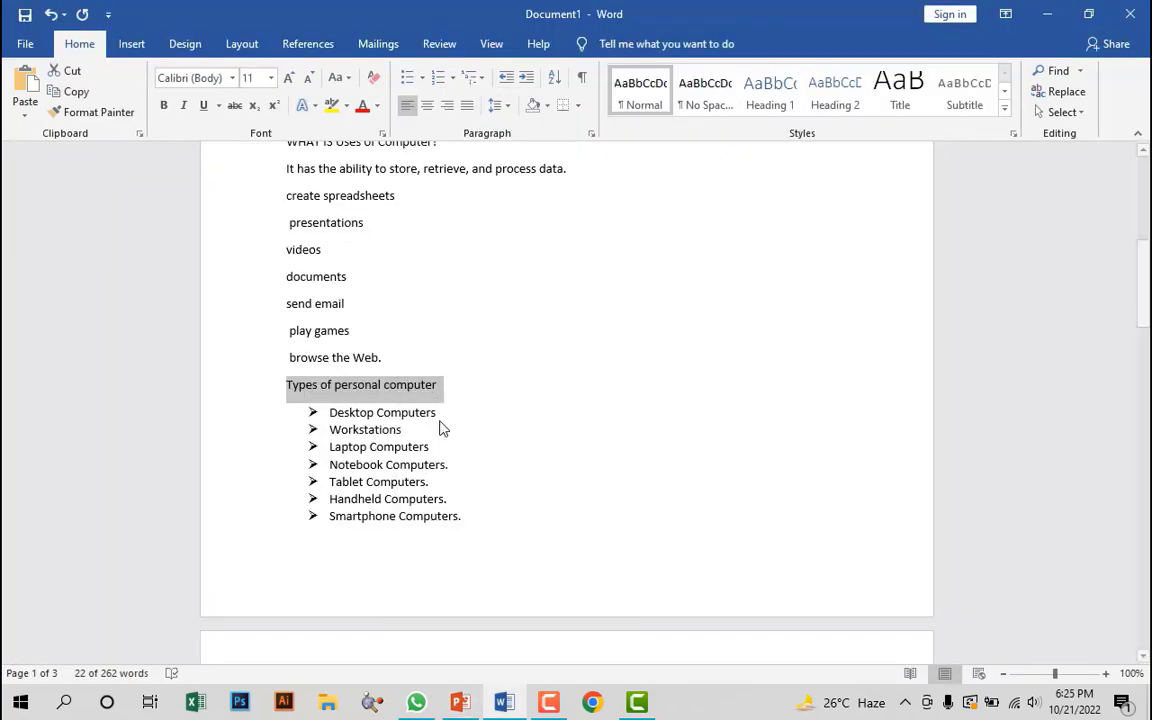
pyautogui.click(459, 702)
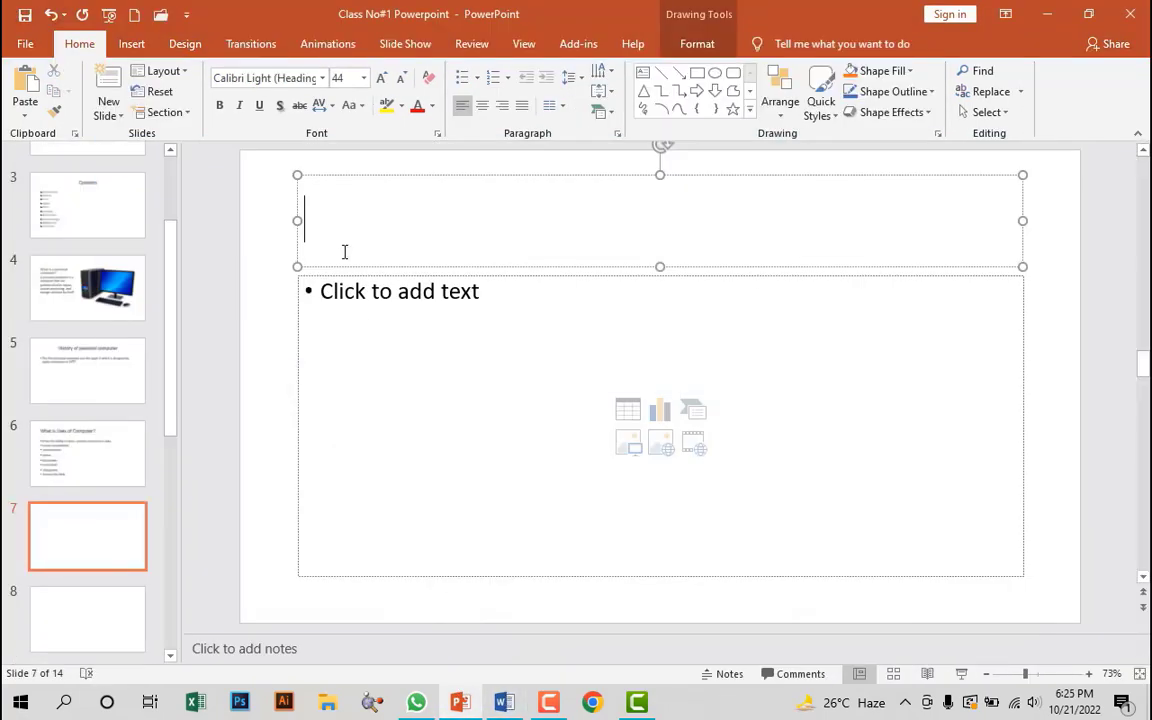
pyautogui.hotkey('ctrl', 'v')
# - Insert a Cycle > Hexagon Radial SmartArt diagram into slide 7's body
pyautogui.moveTo(738, 221); pyautogui.dragTo(350, 213)
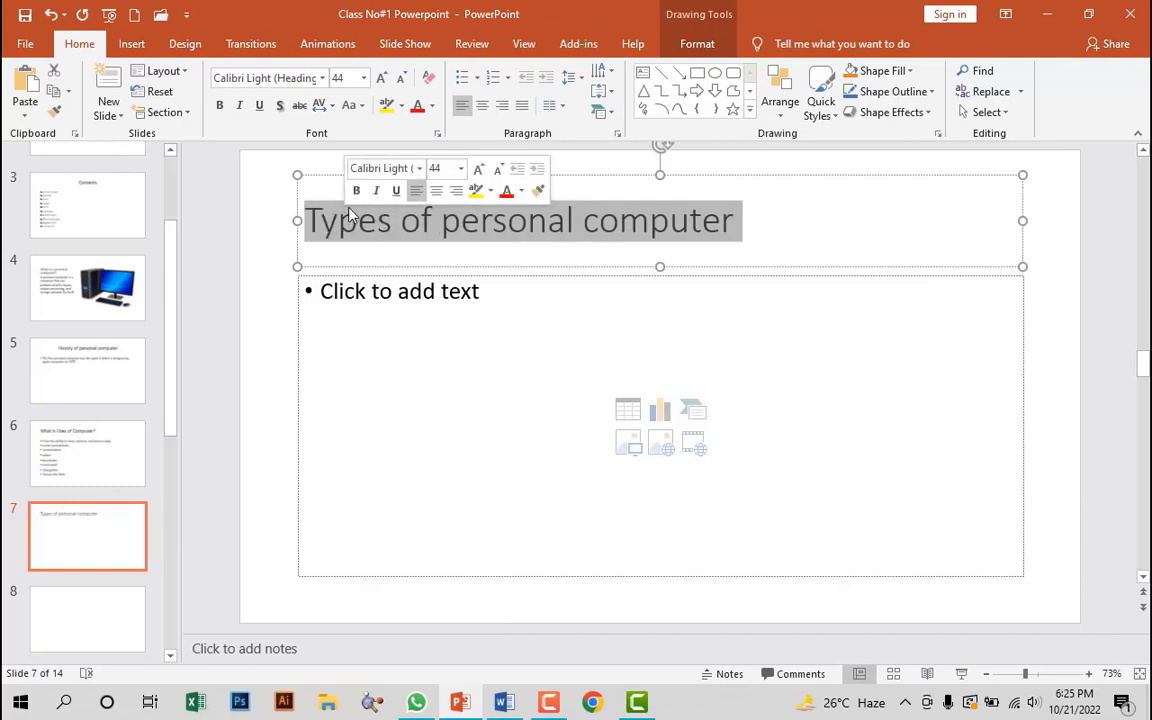
pyautogui.hotkey('ctrl', 'Return')
pyautogui.click(133, 44)
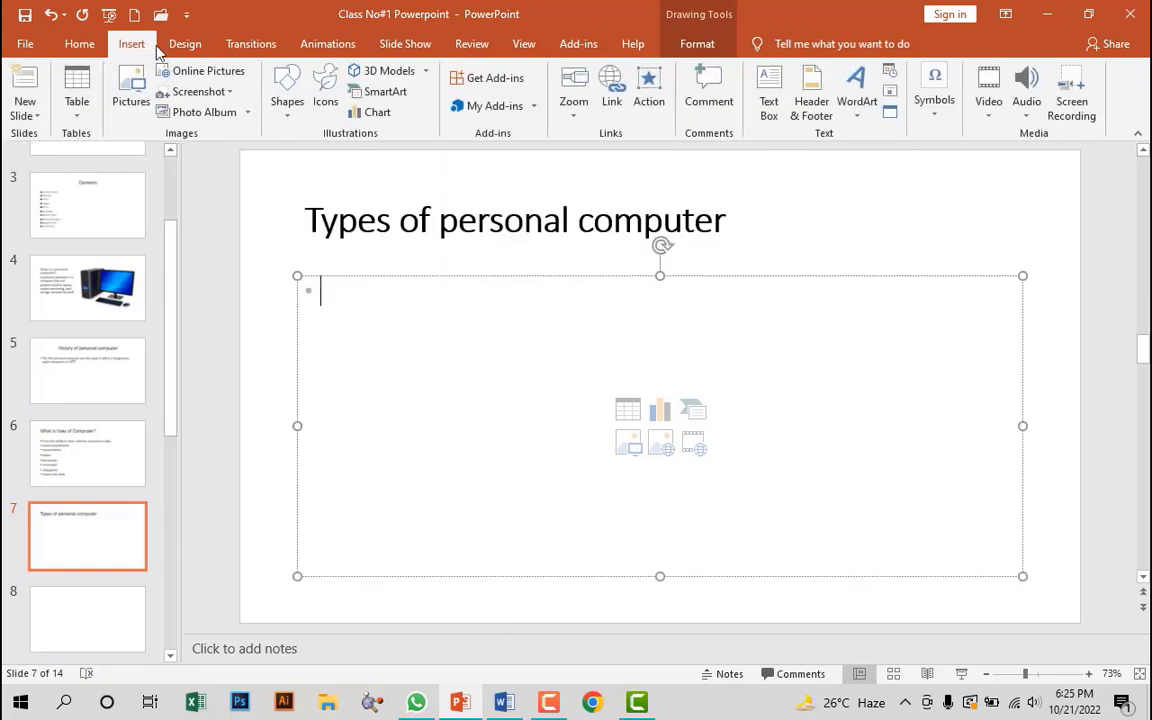
pyautogui.click(388, 97)
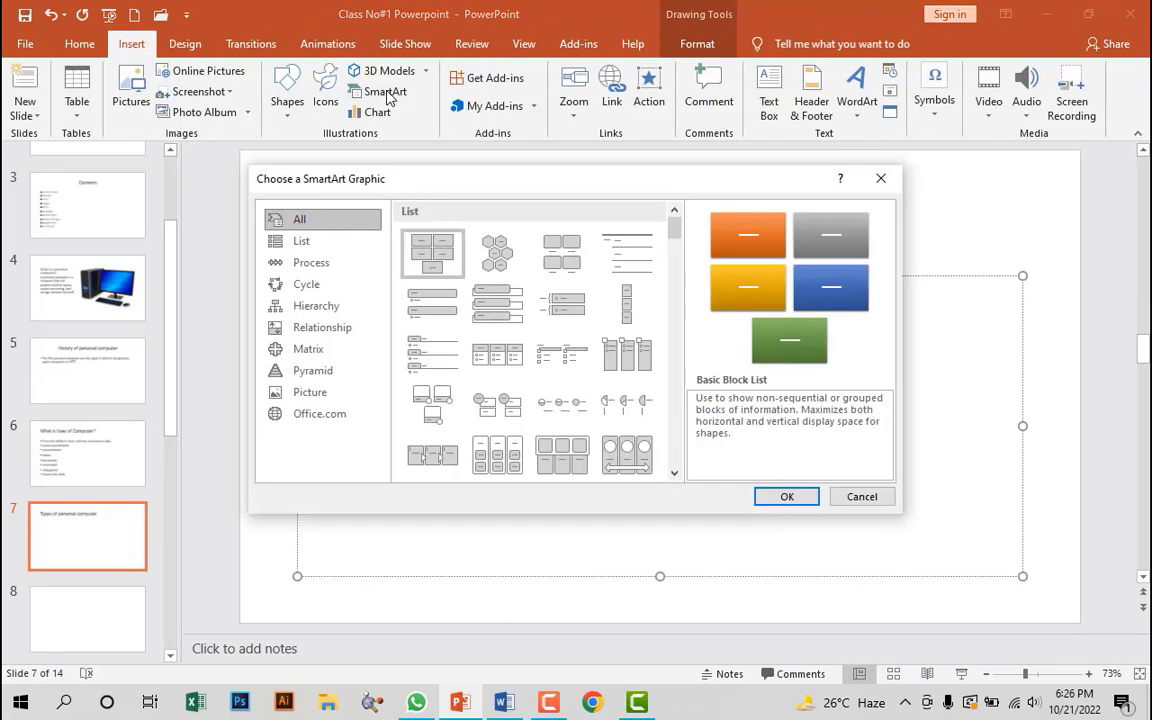
pyautogui.click(306, 284)
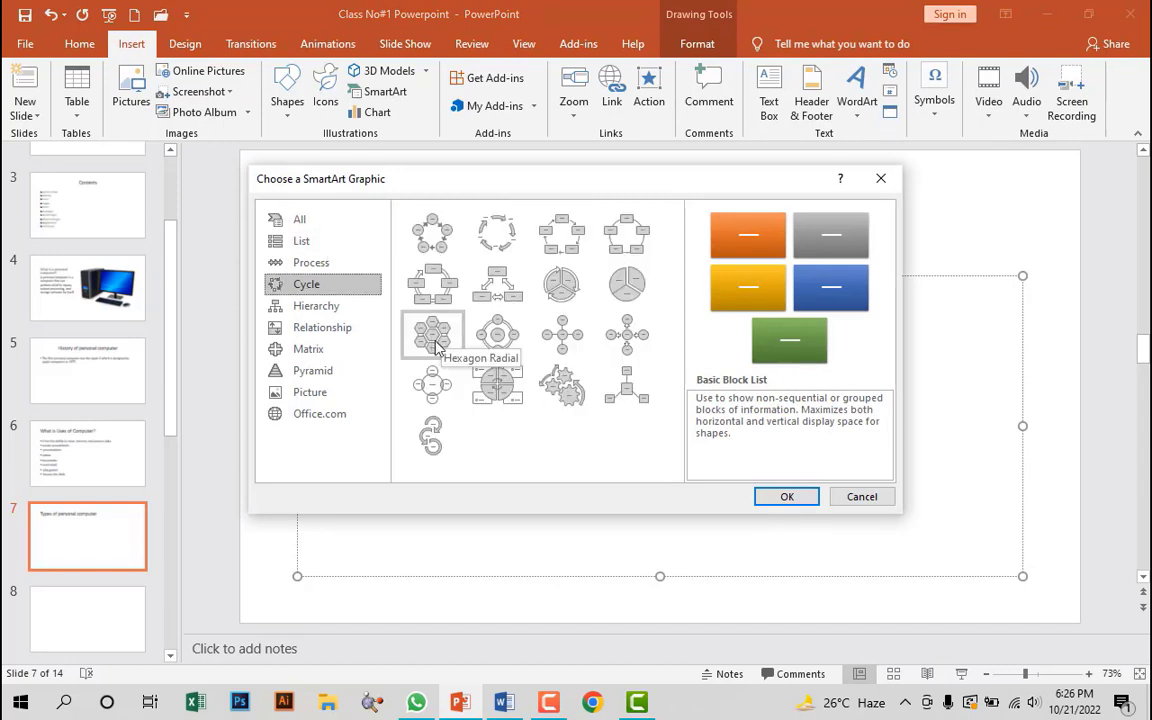
pyautogui.click(438, 345)
pyautogui.click(789, 500)
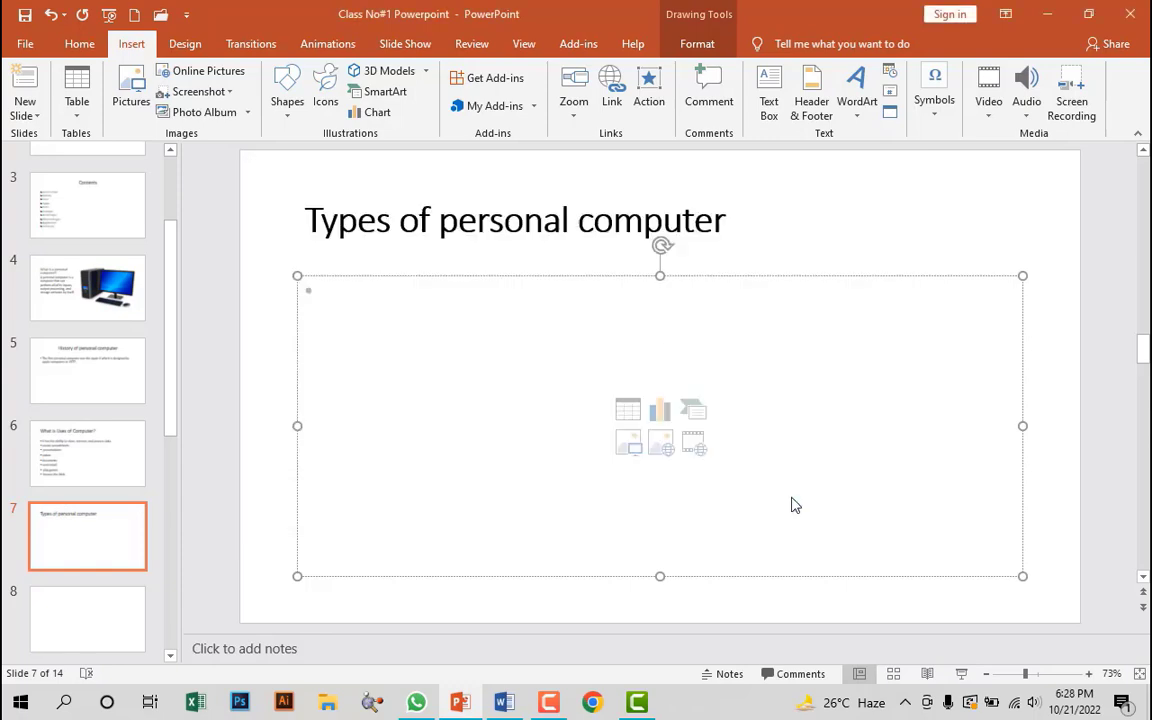
# - Fill the diagram with Desktop Computers at the centre, then Workstations and Laptop Computers
pyautogui.click(504, 702)
pyautogui.moveTo(441, 409); pyautogui.dragTo(329, 409)
pyautogui.hotkey('ctrl', 'c')
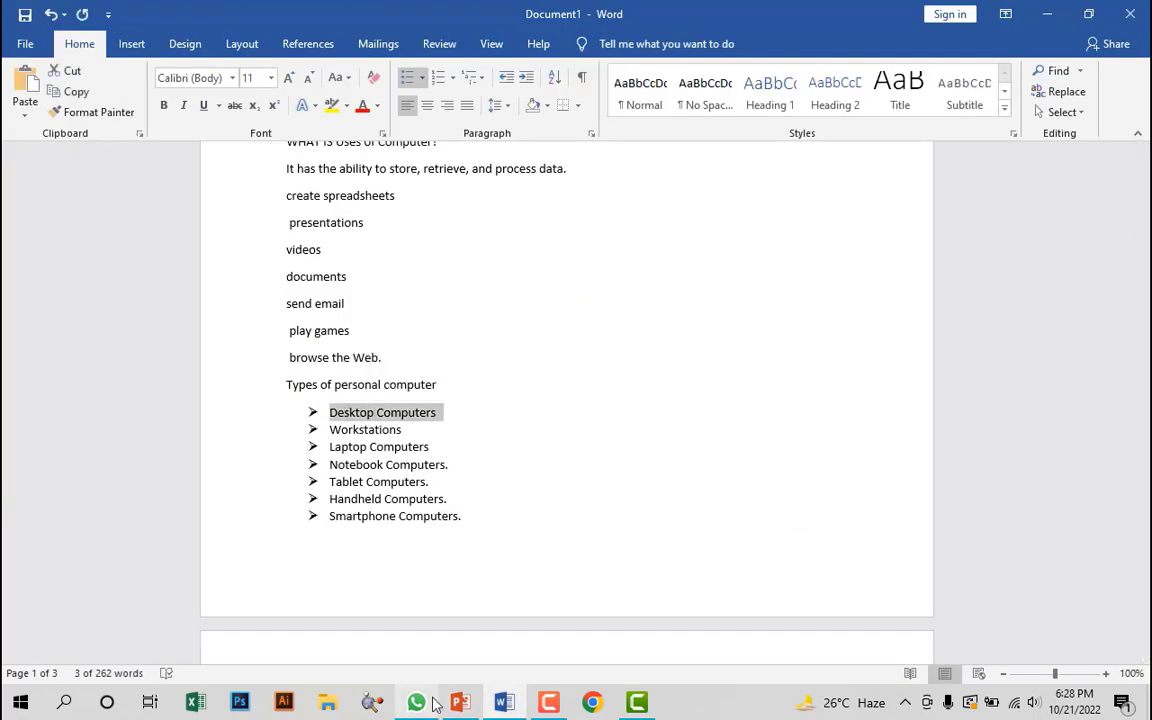
pyautogui.click(460, 702)
pyautogui.hotkey('ctrl', 'v')
pyautogui.click(504, 702)
pyautogui.moveTo(401, 429); pyautogui.dragTo(329, 429)
pyautogui.hotkey('ctrl', 'c')
pyautogui.click(460, 702)
pyautogui.click(206, 333)
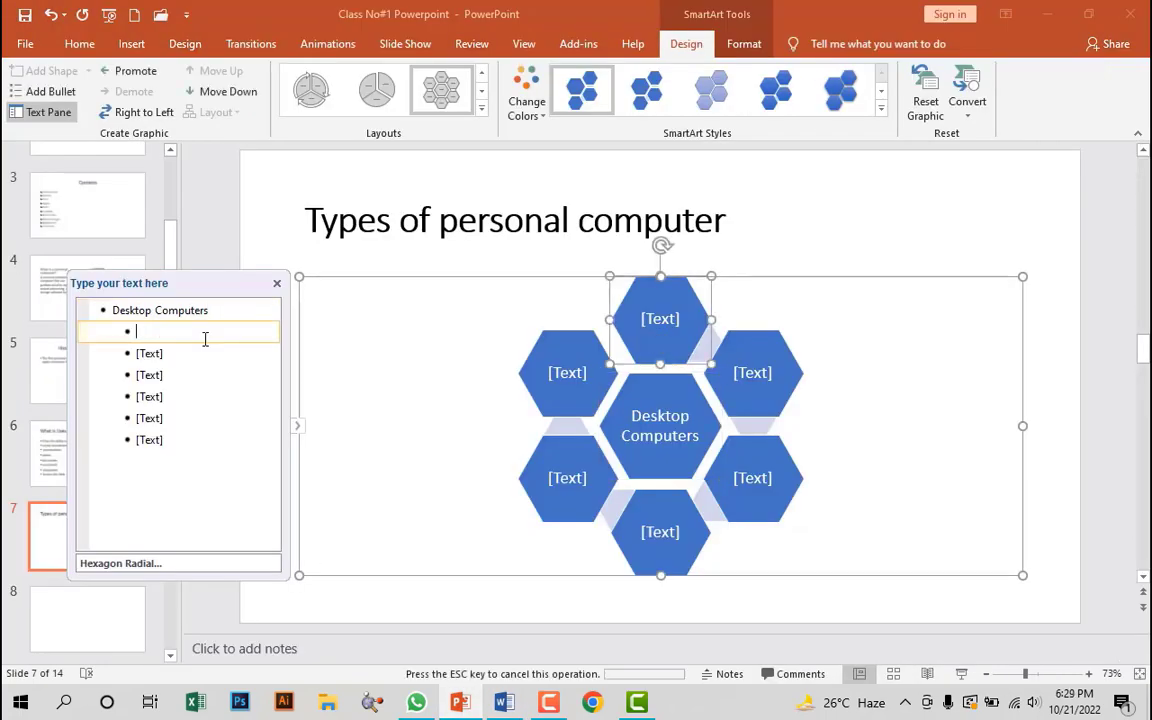
pyautogui.click(504, 702)
pyautogui.moveTo(429, 446); pyautogui.dragTo(329, 446)
pyautogui.click(460, 702)
pyautogui.click(147, 375)
pyautogui.hotkey('ctrl', 'v')
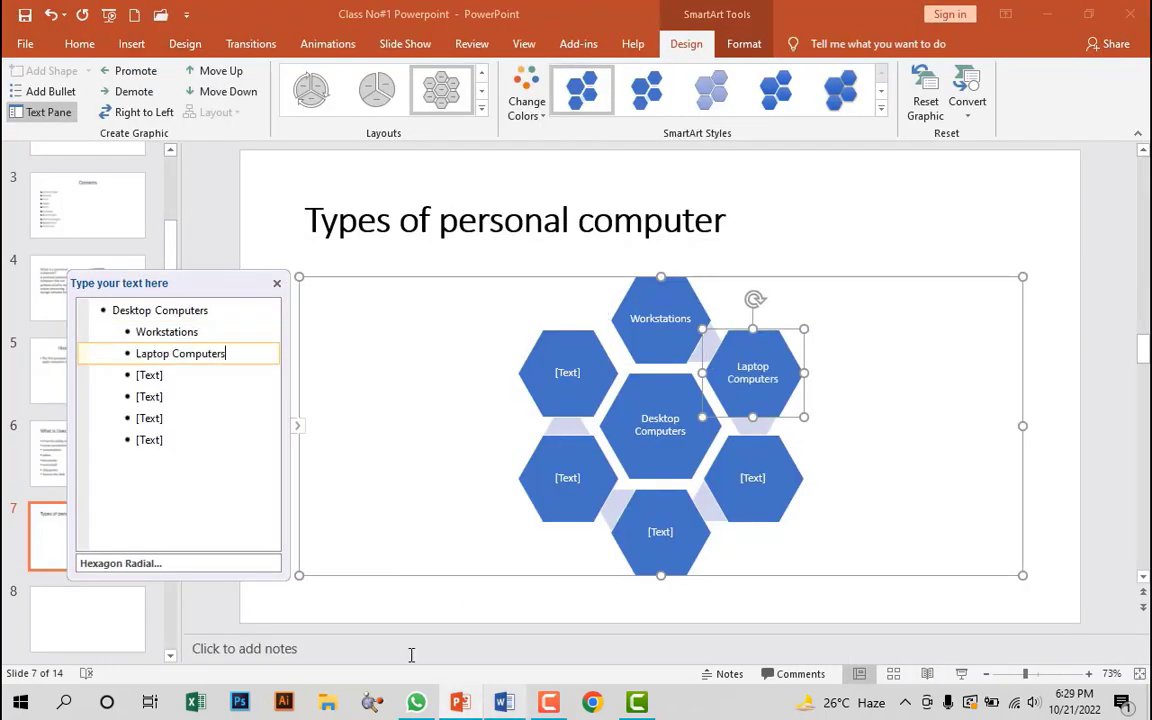
# - Add Notebook, Tablet, Handheld and Smartphone Computers to the diagram from Word
pyautogui.click(504, 702)
pyautogui.moveTo(448, 464); pyautogui.dragTo(342, 465)
pyautogui.moveTo(449, 465); pyautogui.dragTo(331, 465)
pyautogui.hotkey('ctrl', 'c')
pyautogui.click(460, 702)
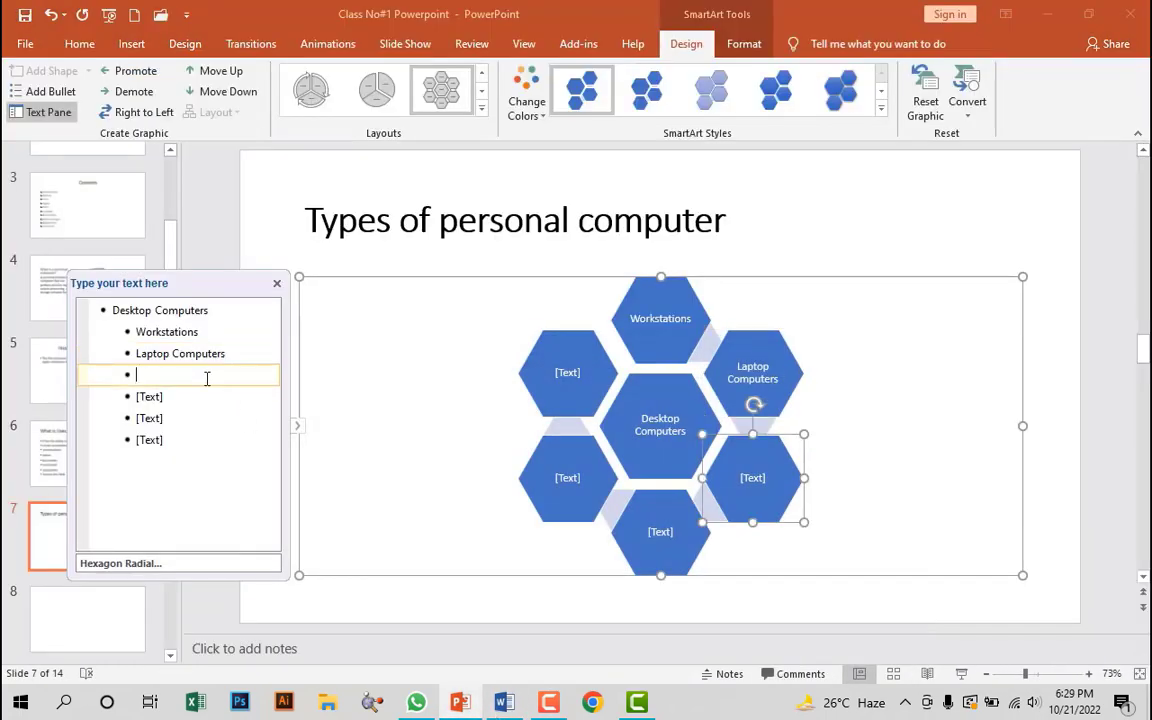
pyautogui.click(504, 702)
pyautogui.moveTo(425, 481); pyautogui.dragTo(329, 481)
pyautogui.hotkey('ctrl', 'c')
pyautogui.click(460, 702)
pyautogui.hotkey('ctrl', 'v')
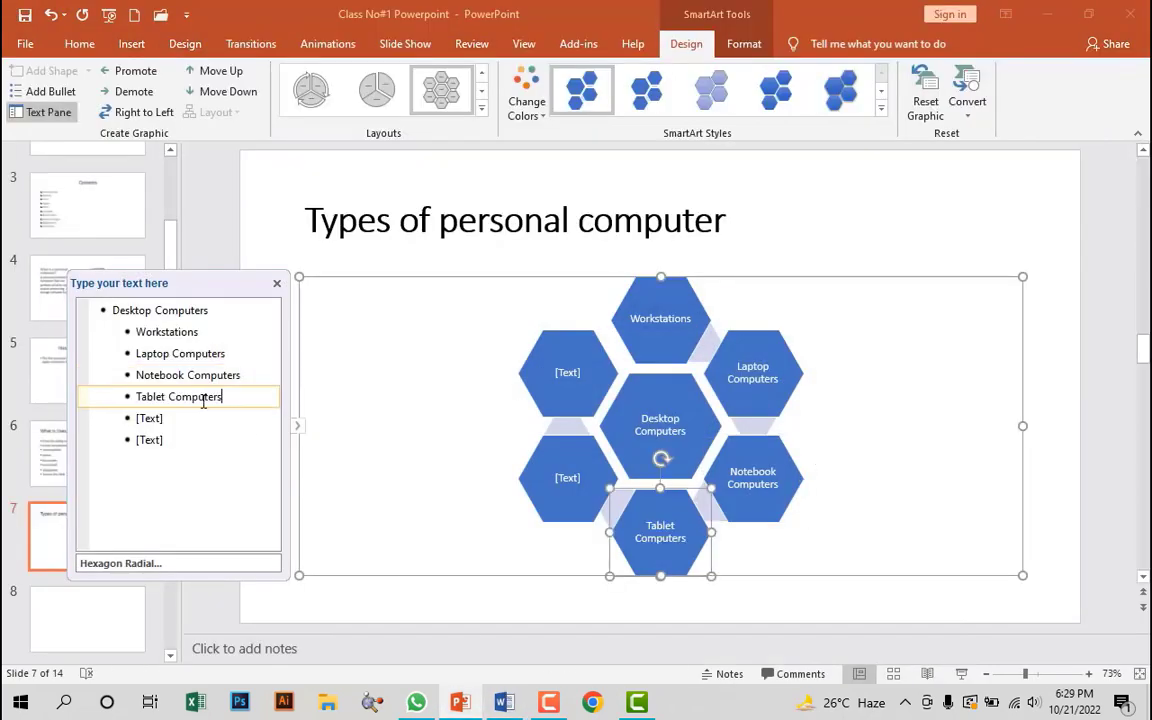
pyautogui.click(504, 702)
pyautogui.click(479, 500)
pyautogui.moveTo(443, 499); pyautogui.dragTo(329, 499)
pyautogui.hotkey('ctrl', 'c')
pyautogui.click(460, 702)
pyautogui.hotkey('ctrl', 'v')
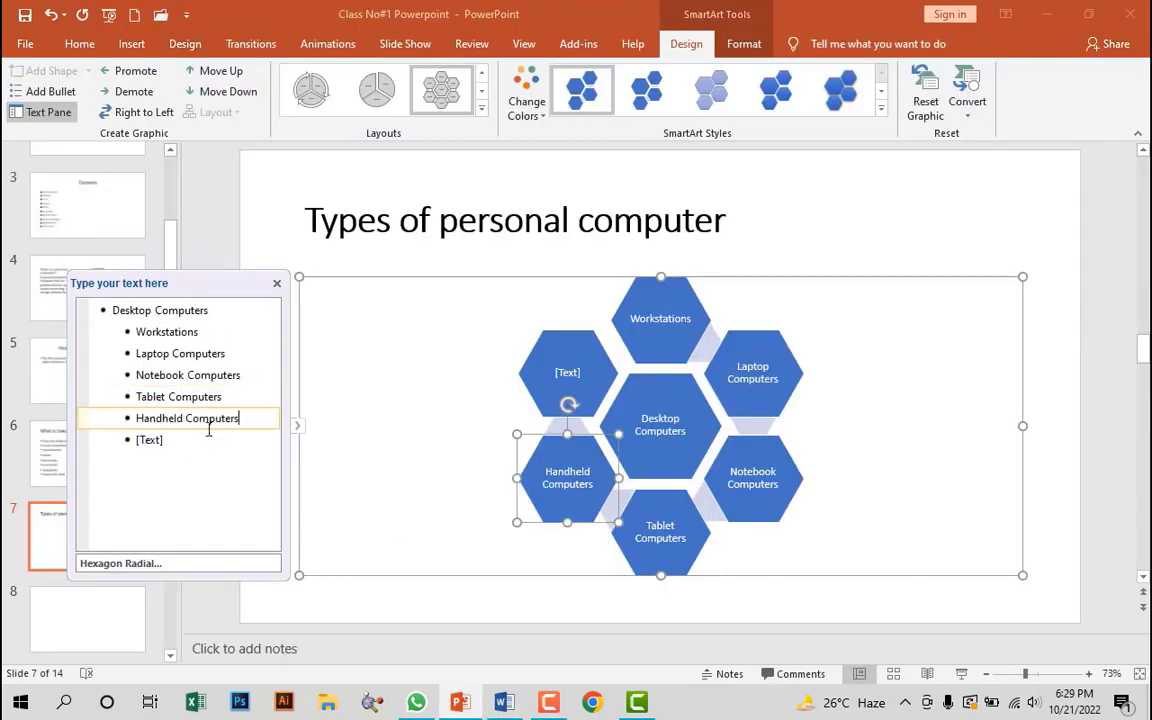
pyautogui.click(504, 702)
pyautogui.click(468, 516)
pyautogui.moveTo(468, 516); pyautogui.dragTo(329, 516)
pyautogui.hotkey('ctrl', 'c')
pyautogui.click(460, 702)
pyautogui.hotkey('ctrl', 'v')
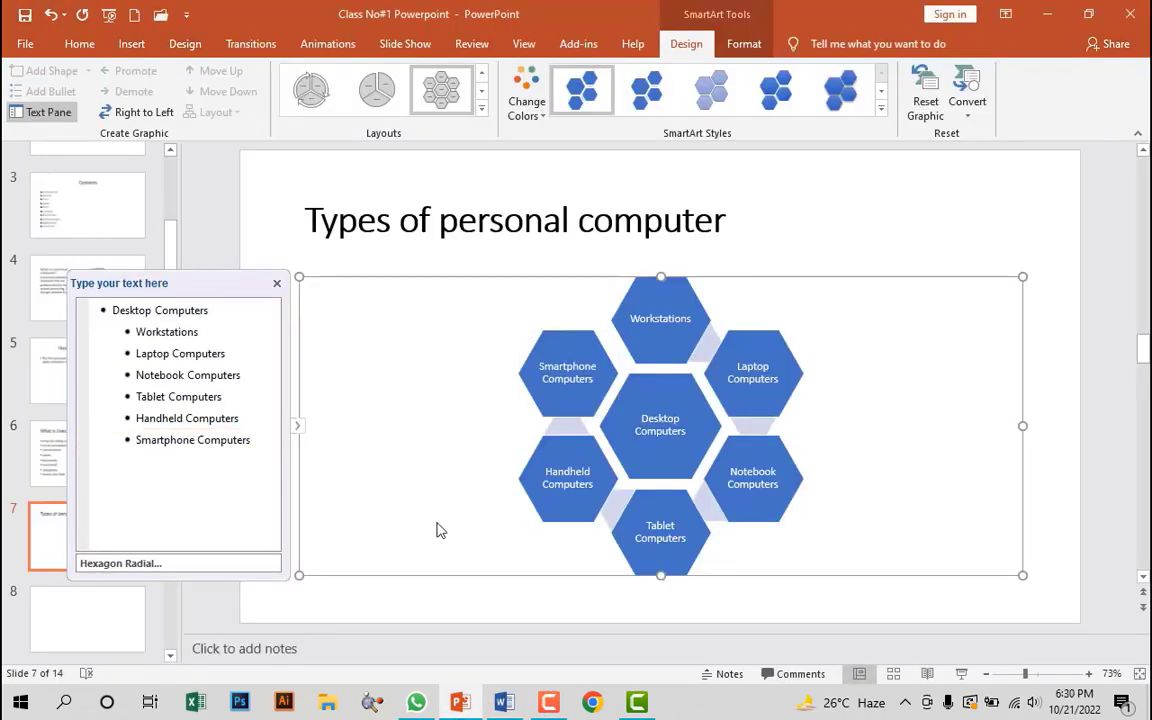
# - Change the hexagon diagram's colours to the Colorful scheme
pyautogui.click(752, 215)
pyautogui.click(412, 428)
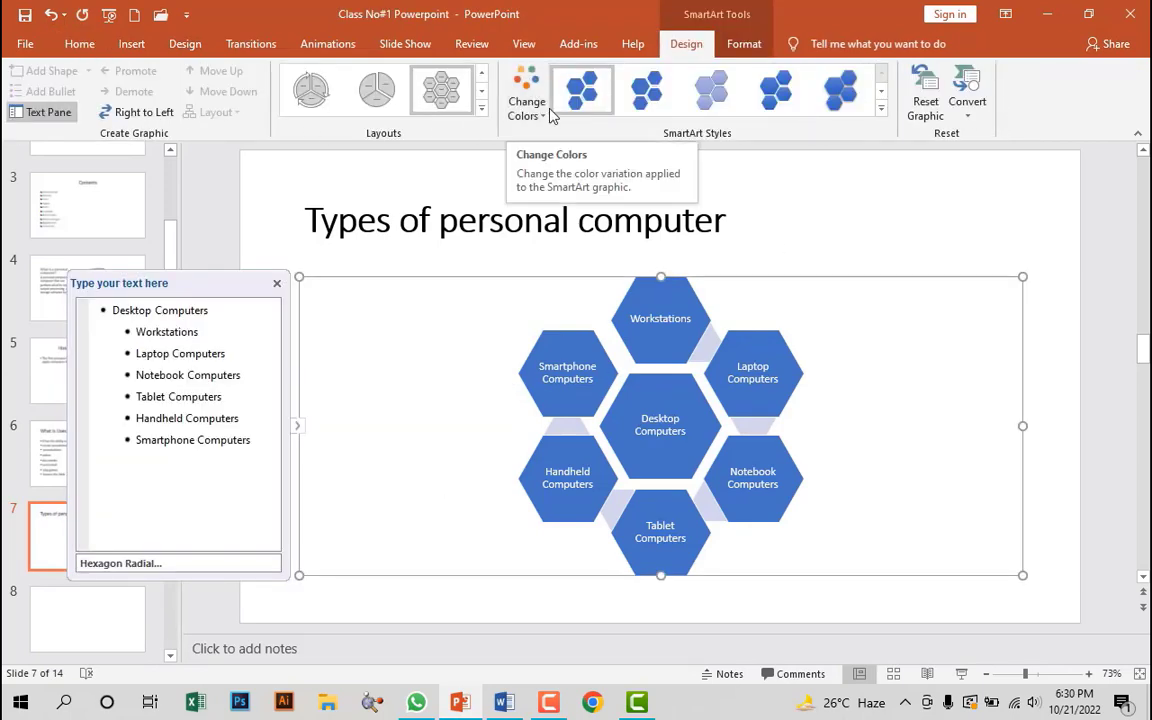
pyautogui.click(542, 117)
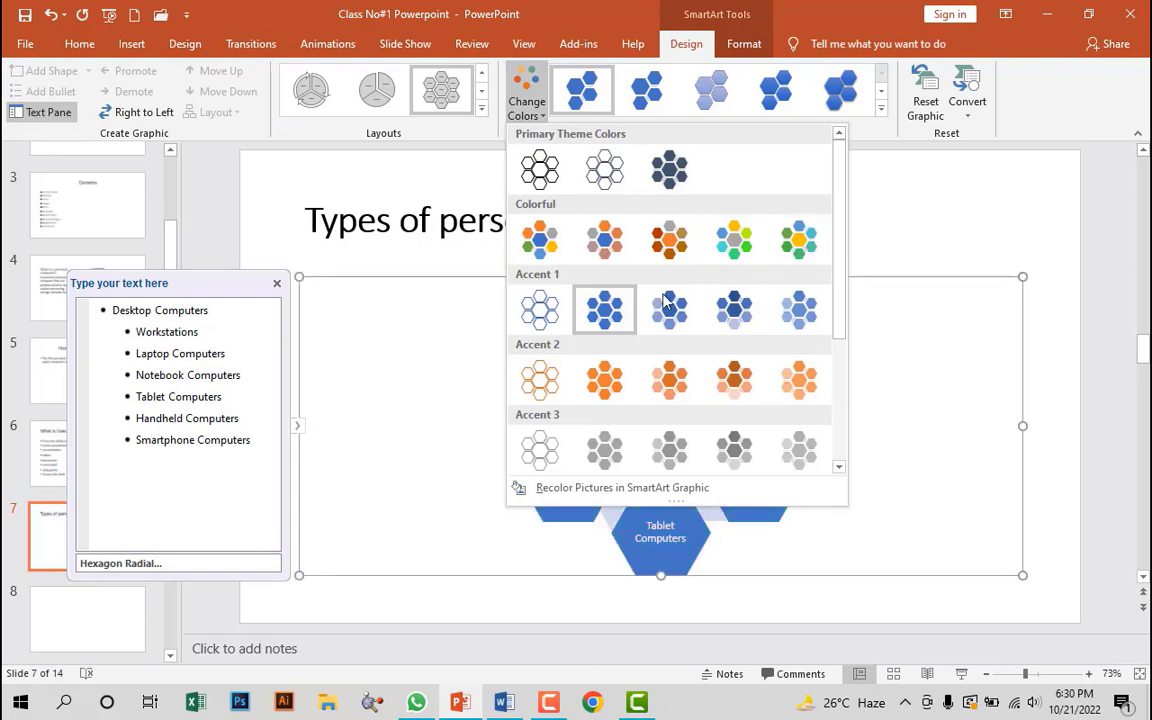
pyautogui.click(535, 245)
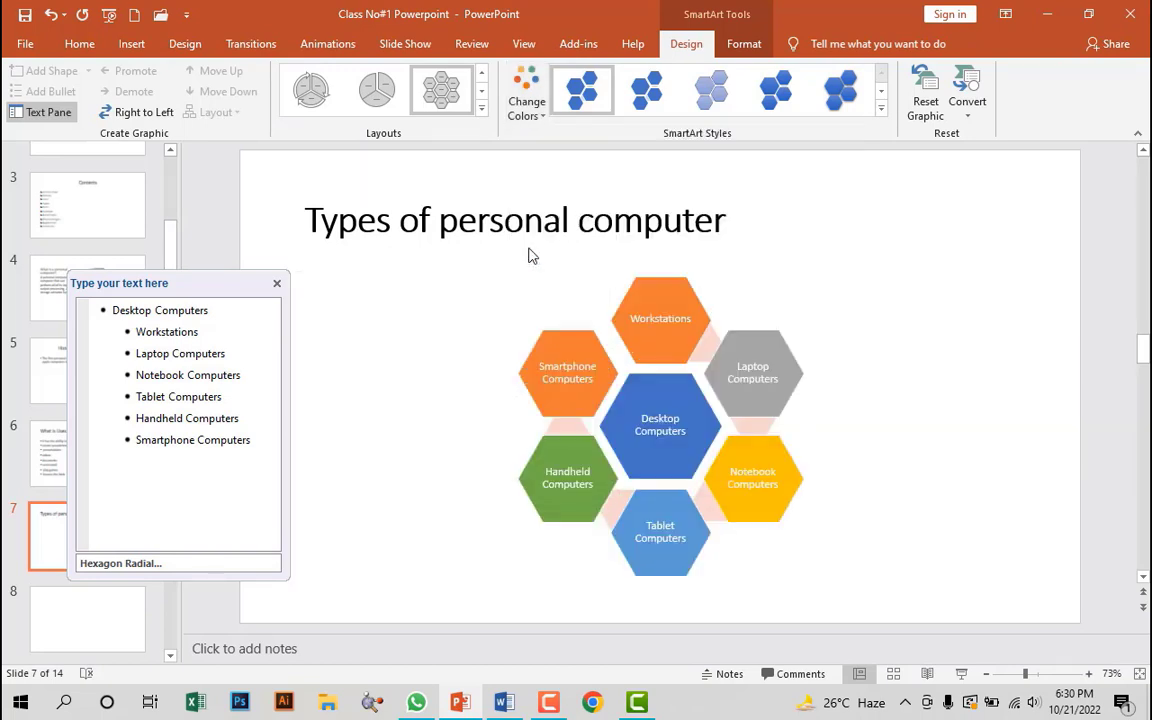
pyautogui.click(866, 241)
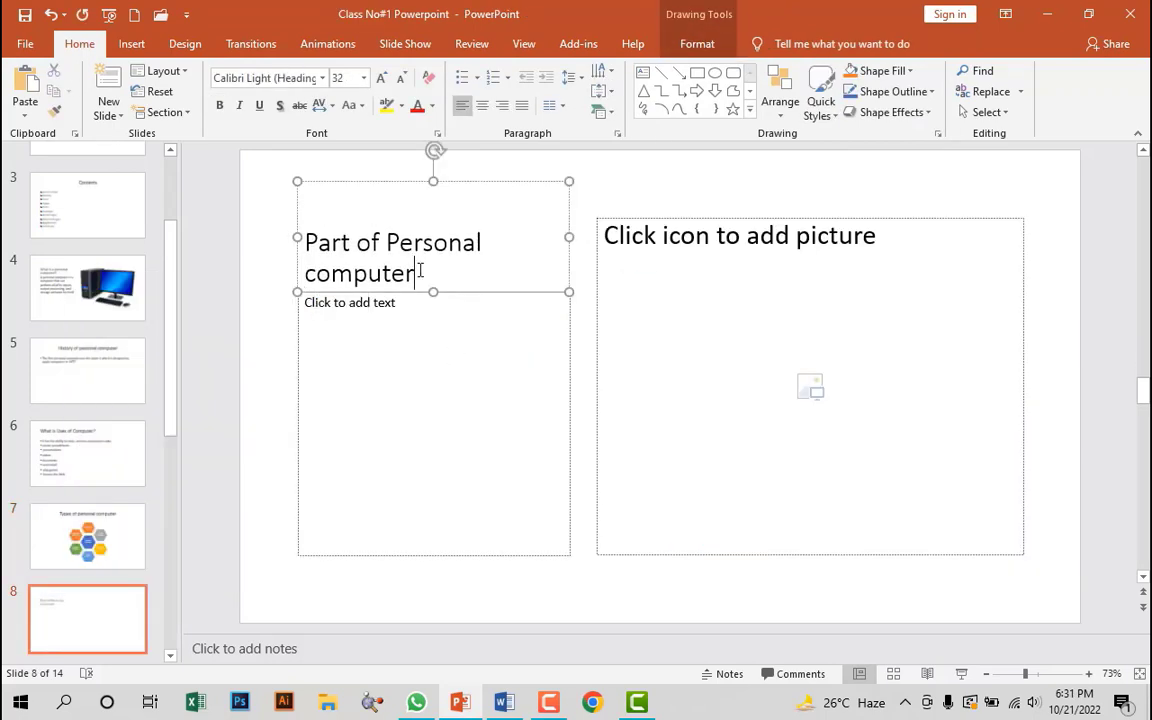
# - Enlarge the 'Part of Personal computer' title from 32 to 36 pt
pyautogui.moveTo(420, 272); pyautogui.dragTo(306, 244)
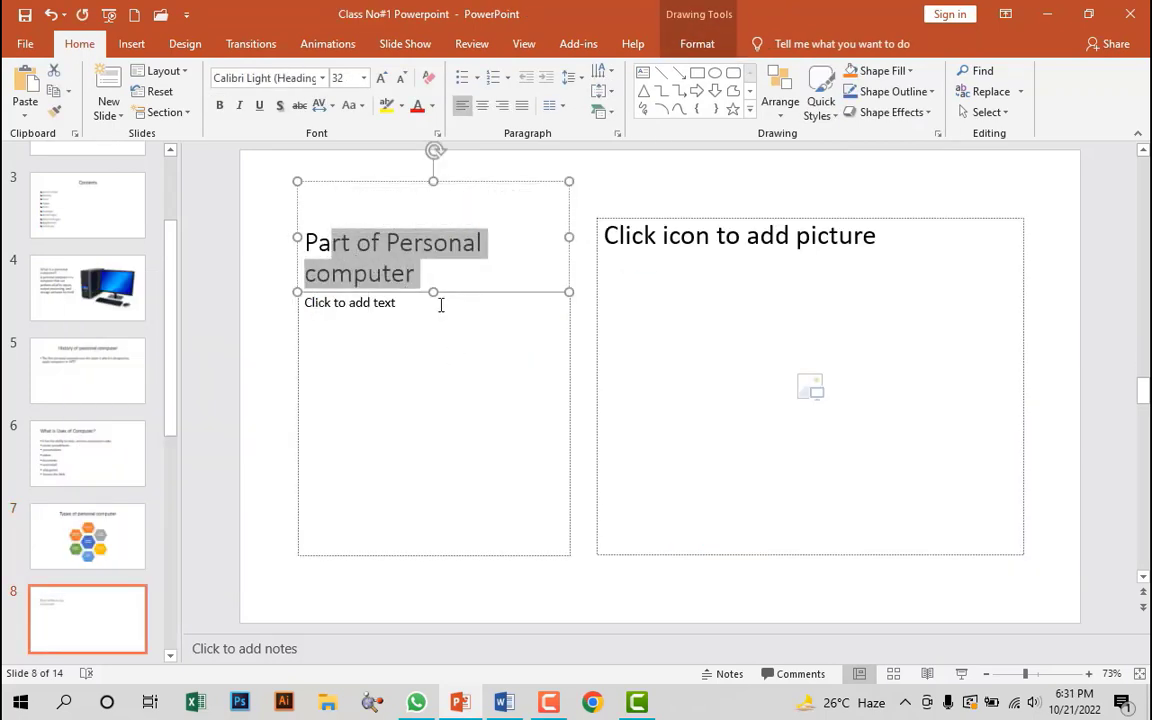
pyautogui.moveTo(434, 278); pyautogui.dragTo(305, 244)
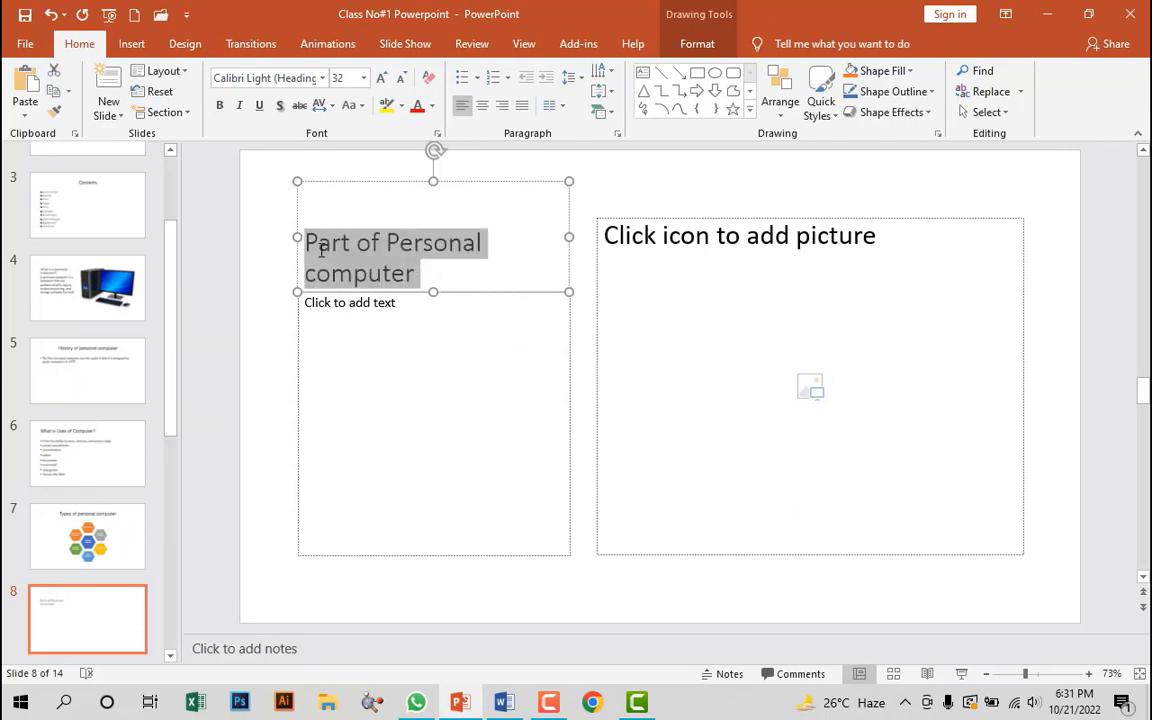
pyautogui.click(381, 80)
# - Paste Word's paragraph describing a personal computer into slide 8's content placeholder
pyautogui.hotkey('alt', 'Tab')
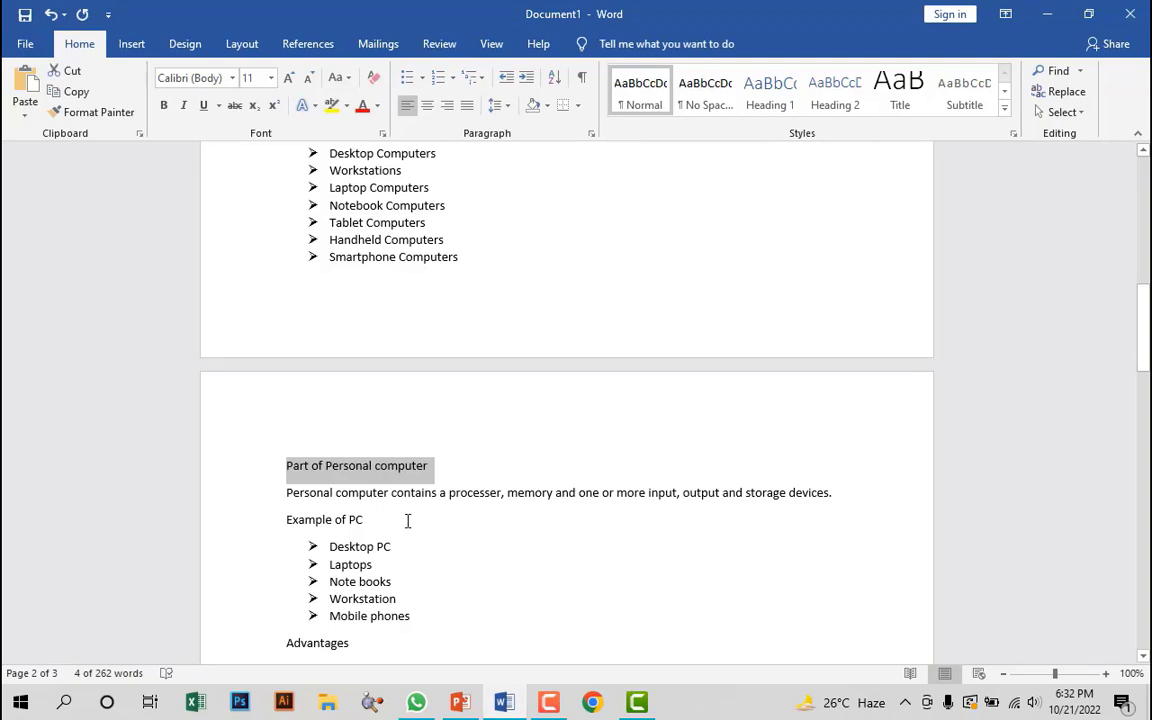
pyautogui.tripleClick(378, 491)
pyautogui.rightClick(378, 491)
pyautogui.click(395, 279)
pyautogui.hotkey('alt', 'Tab')
pyautogui.click(331, 340)
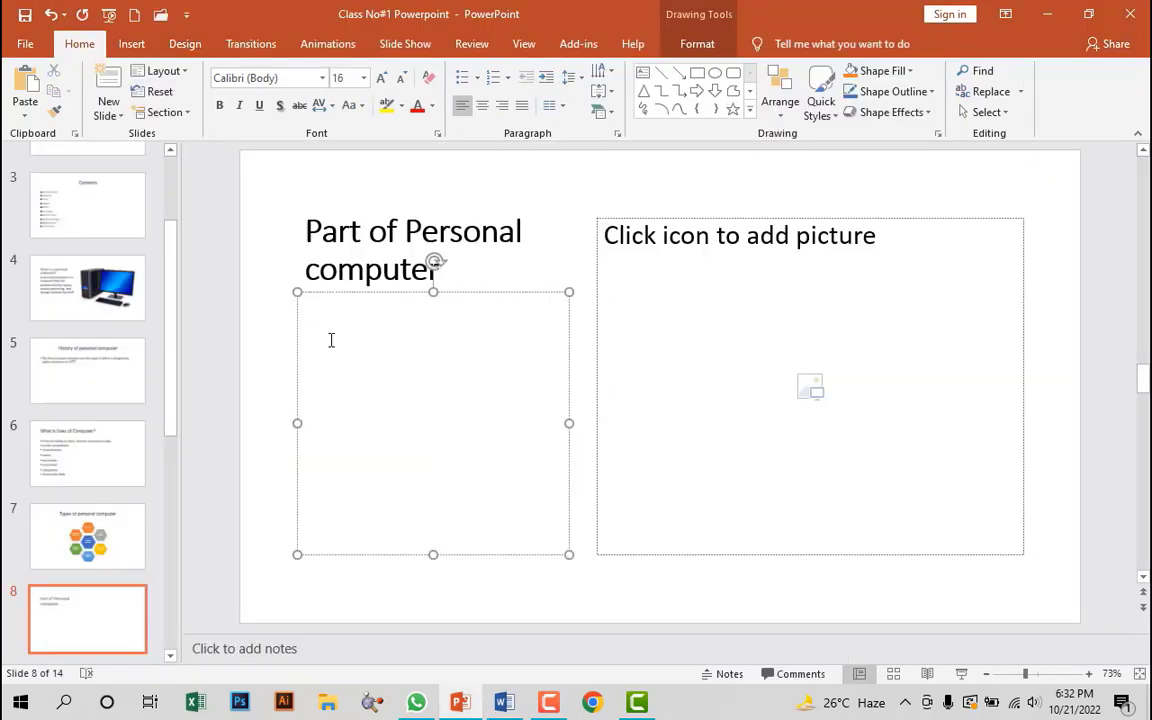
pyautogui.hotkey('ctrl', 'v')
# - Delete the leading words and put processer and memory on separate lines
pyautogui.moveTo(304, 303); pyautogui.dragTo(463, 303)
pyautogui.press('BackSpace')
pyautogui.click(361, 303)
pyautogui.press('BackSpace')
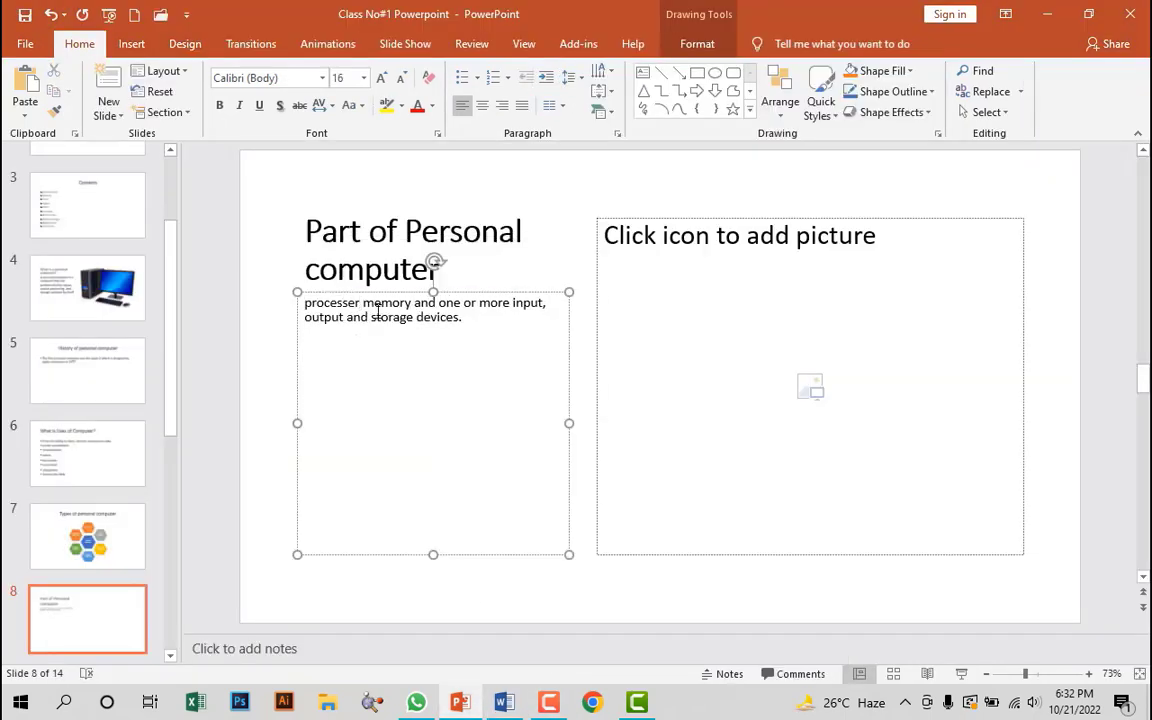
pyautogui.click(361, 303)
pyautogui.press('Return')
pyautogui.click(347, 327)
pyautogui.press('Return')
# - Split the remaining text into Input, Output and storage devices lines
pyautogui.moveTo(402, 350); pyautogui.dragTo(305, 350)
pyautogui.press('BackSpace')
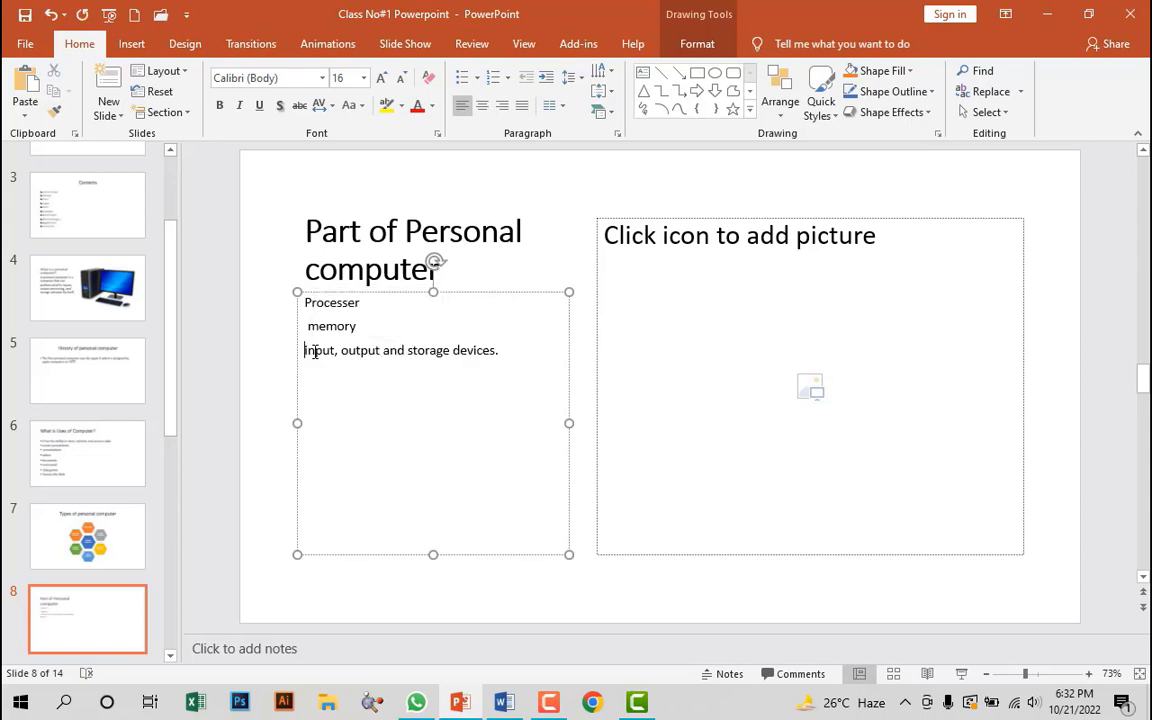
pyautogui.click(341, 350)
pyautogui.press('BackSpace')
pyautogui.press('Return')
pyautogui.click(342, 373)
pyautogui.press('Return')
pyautogui.click(327, 398)
pyautogui.press('BackSpace')
pyautogui.press('BackSpace')
pyautogui.press('BackSpace')
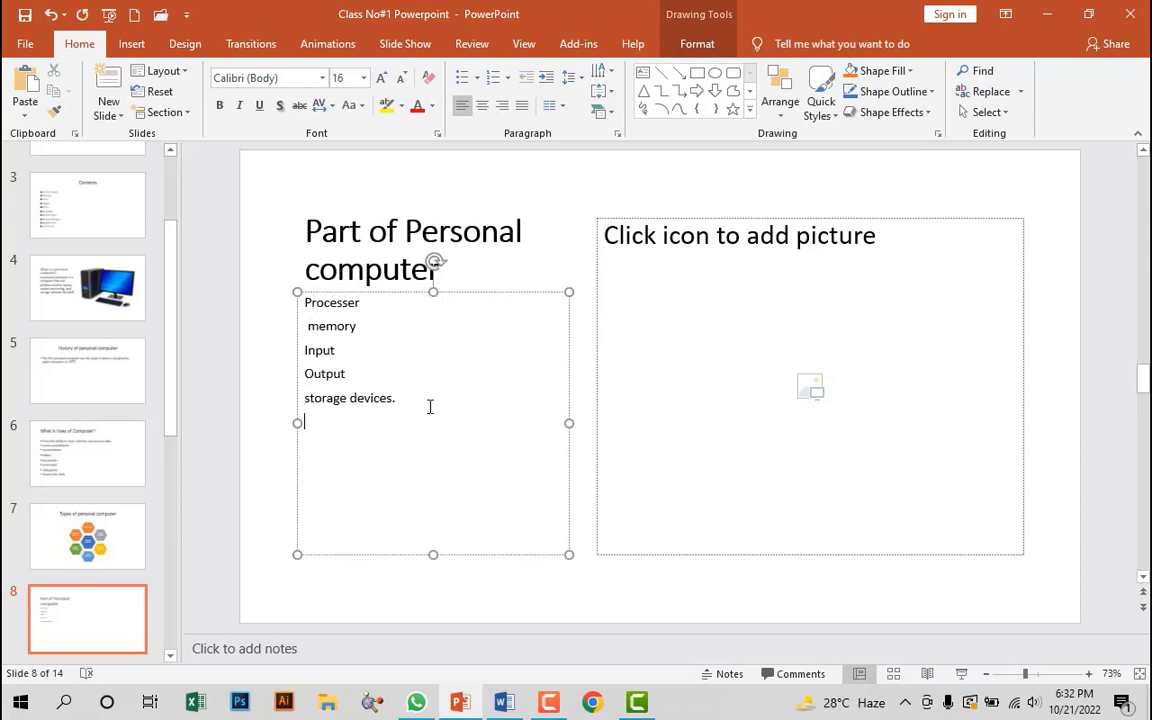
# - Number the five lines with I. II. III. Roman numerals and open the placeholder's picture chooser
pyautogui.moveTo(400, 399); pyautogui.dragTo(296, 303)
pyautogui.click(478, 78)
pyautogui.click(508, 78)
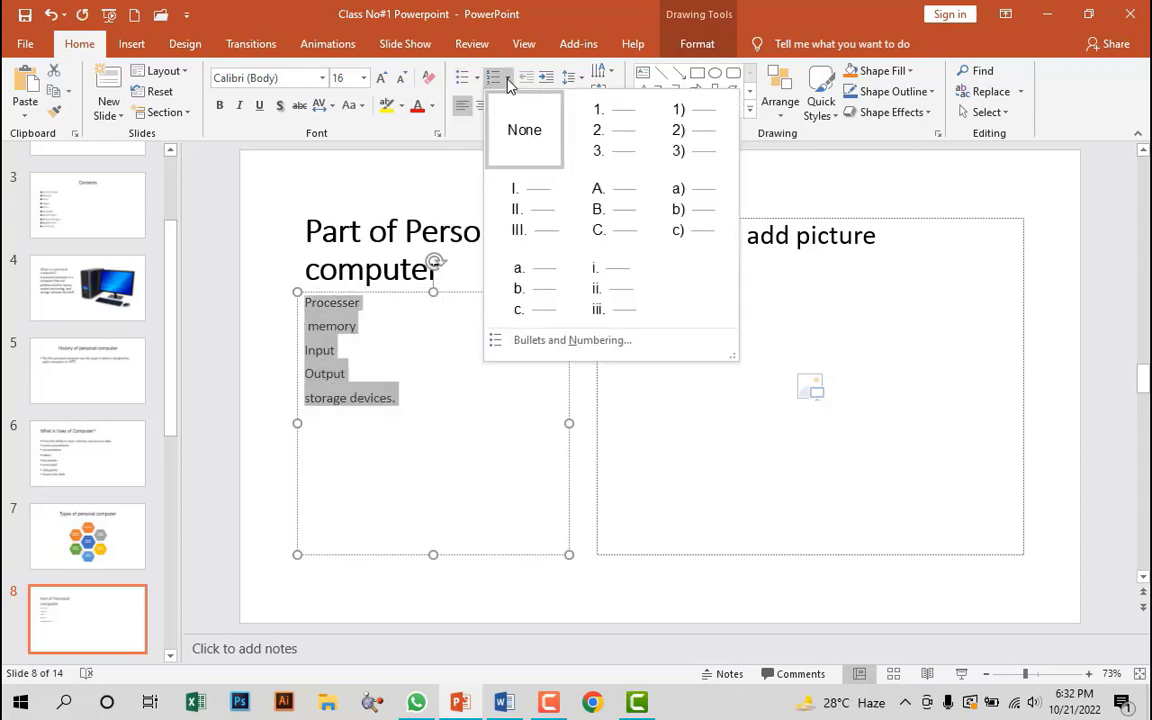
pyautogui.click(538, 222)
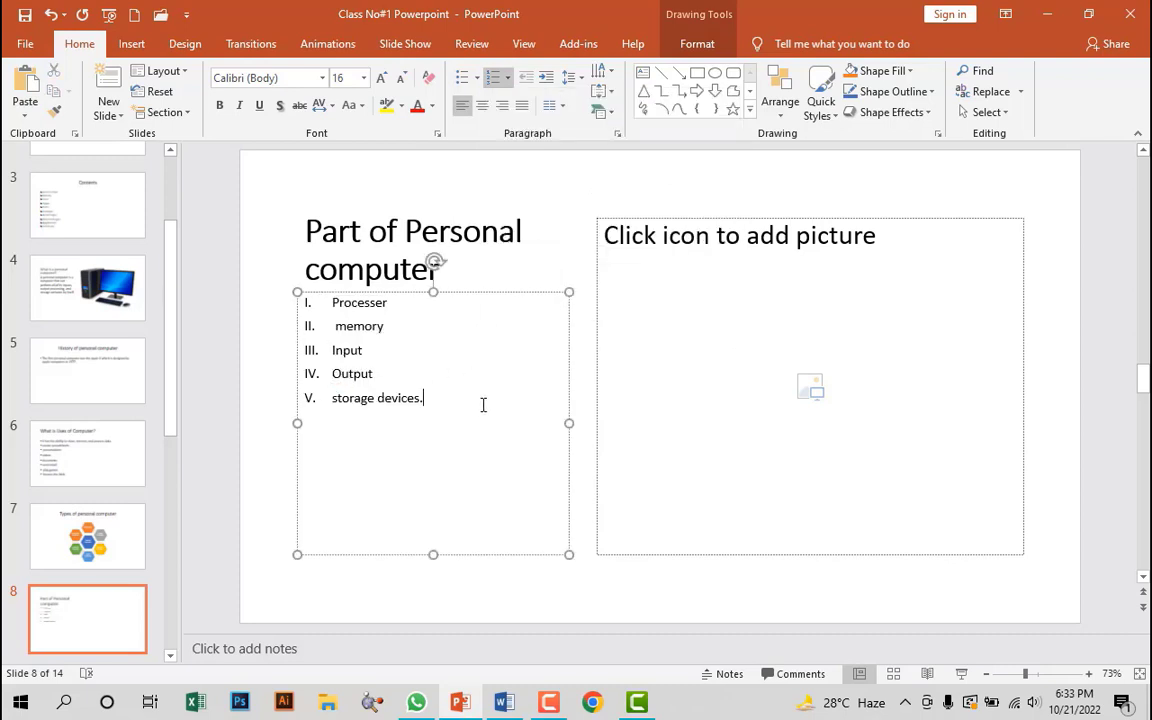
pyautogui.click(805, 389)
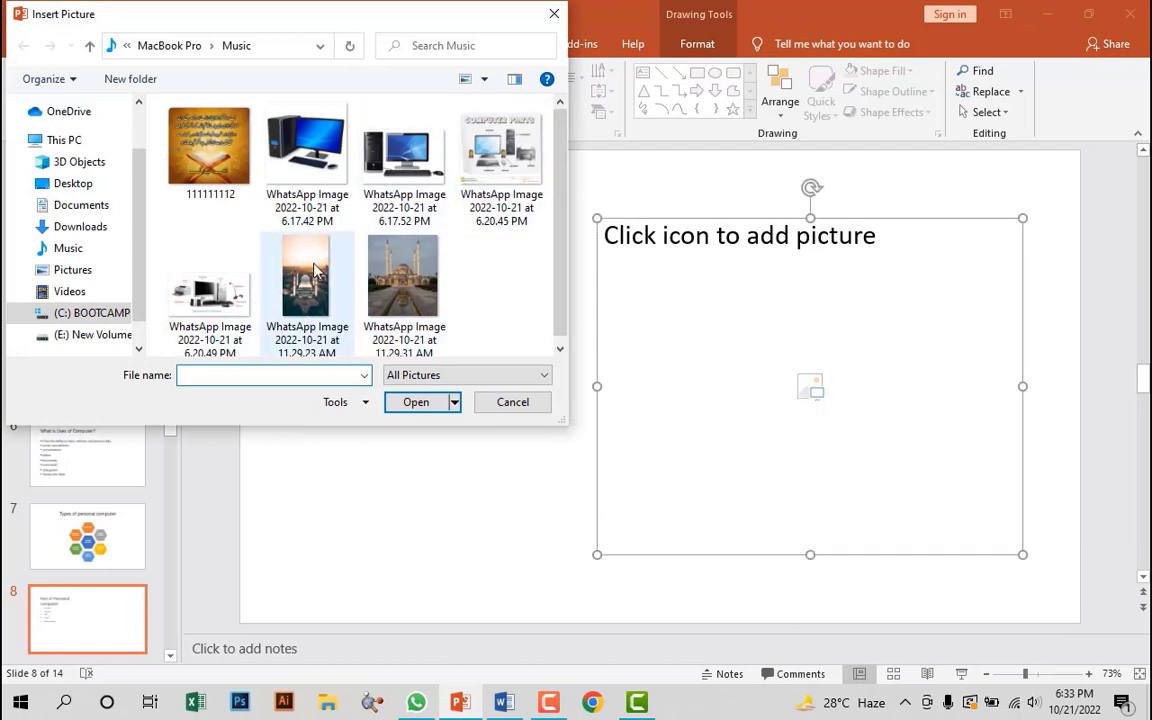
# - Insert the computer-parts image on slide 8 and shrink it
pyautogui.click(226, 290)
pyautogui.click(418, 404)
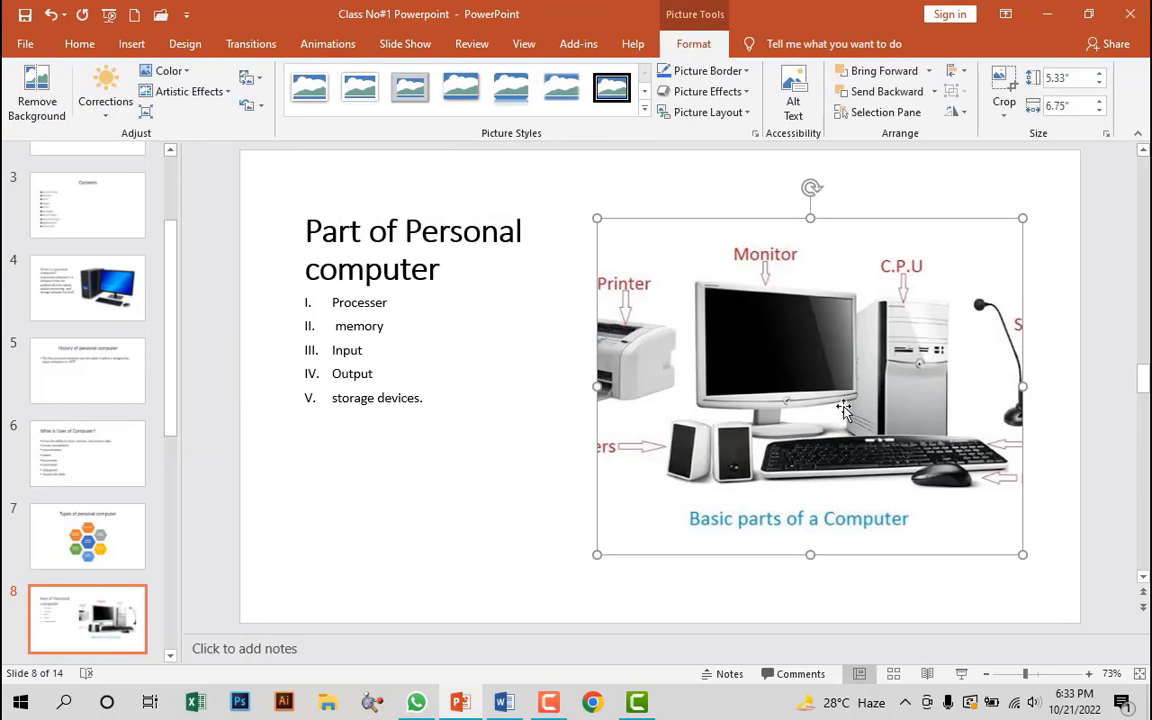
pyautogui.moveTo(1022, 554); pyautogui.dragTo(965, 508)
# - Crop the computer-parts picture to its labelled 'Basic parts of a Computer' area
pyautogui.rightClick(790, 405)
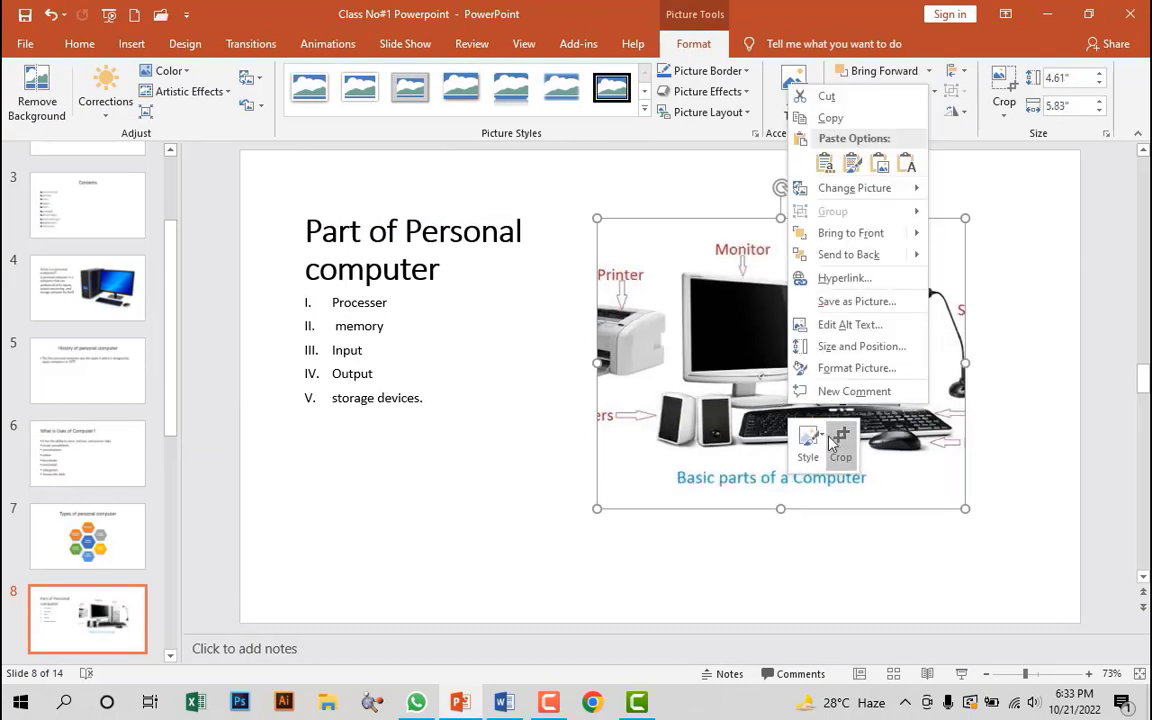
pyautogui.click(840, 440)
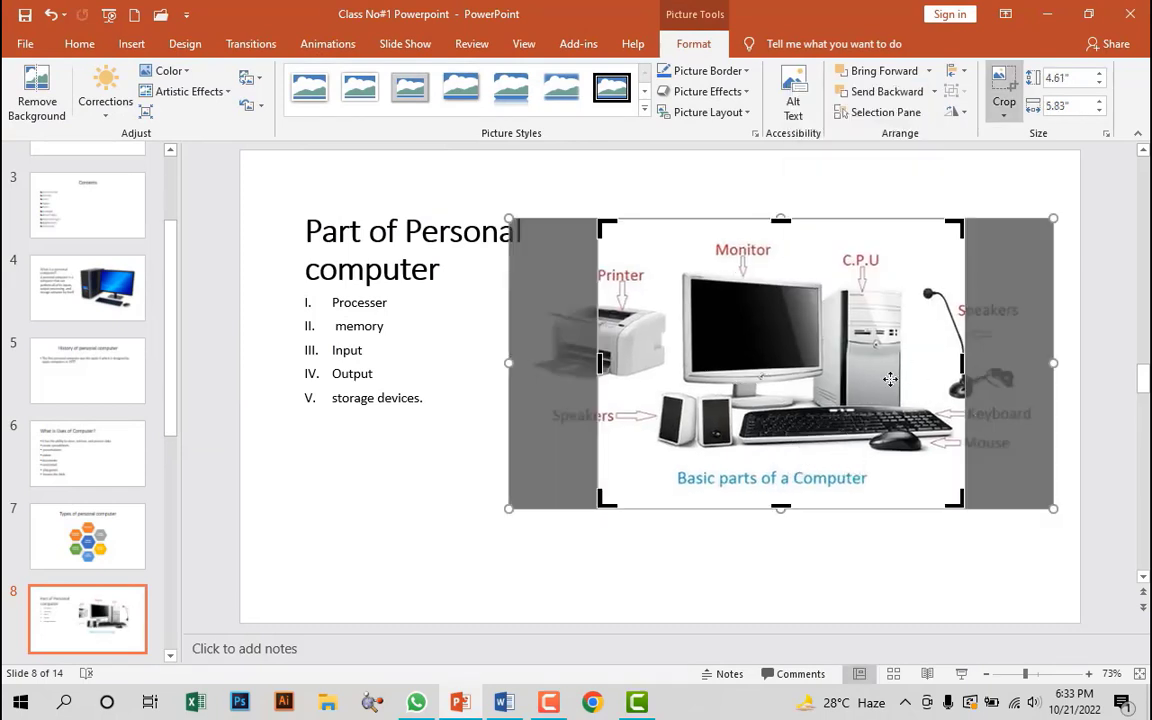
pyautogui.moveTo(1054, 510); pyautogui.dragTo(965, 462)
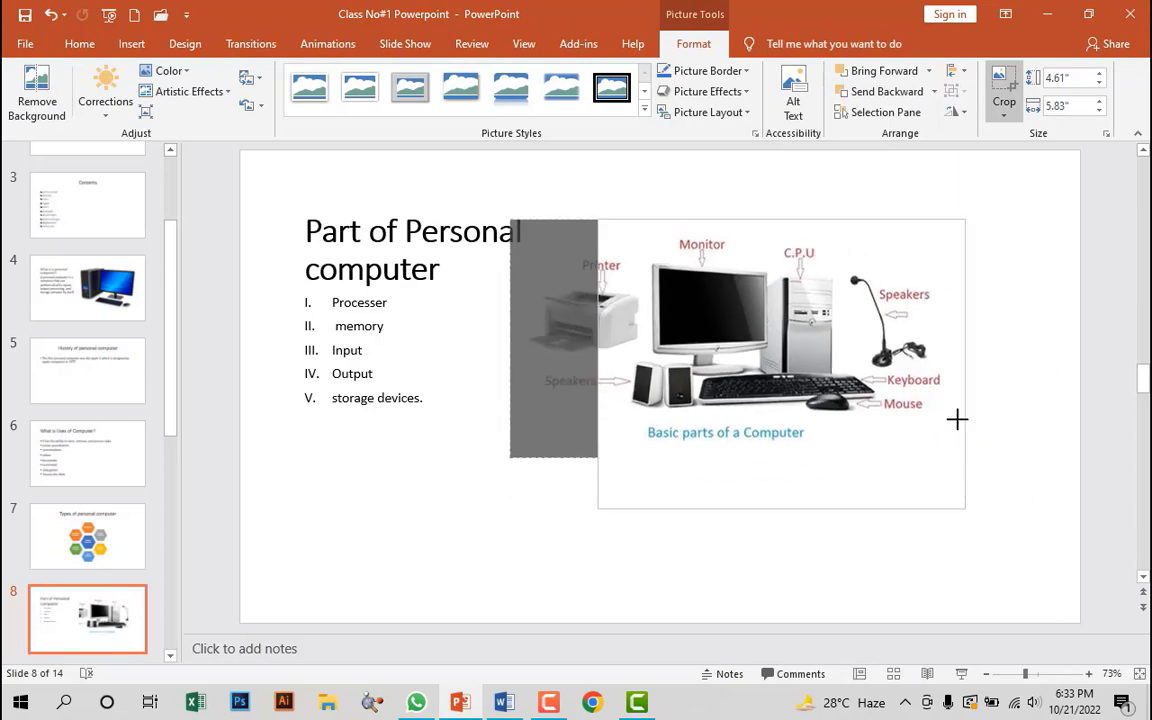
pyautogui.moveTo(507, 215)
pyautogui.mouseDown()
pyautogui.moveTo(626, 264)
pyautogui.moveTo(602, 257)
pyautogui.mouseUp()
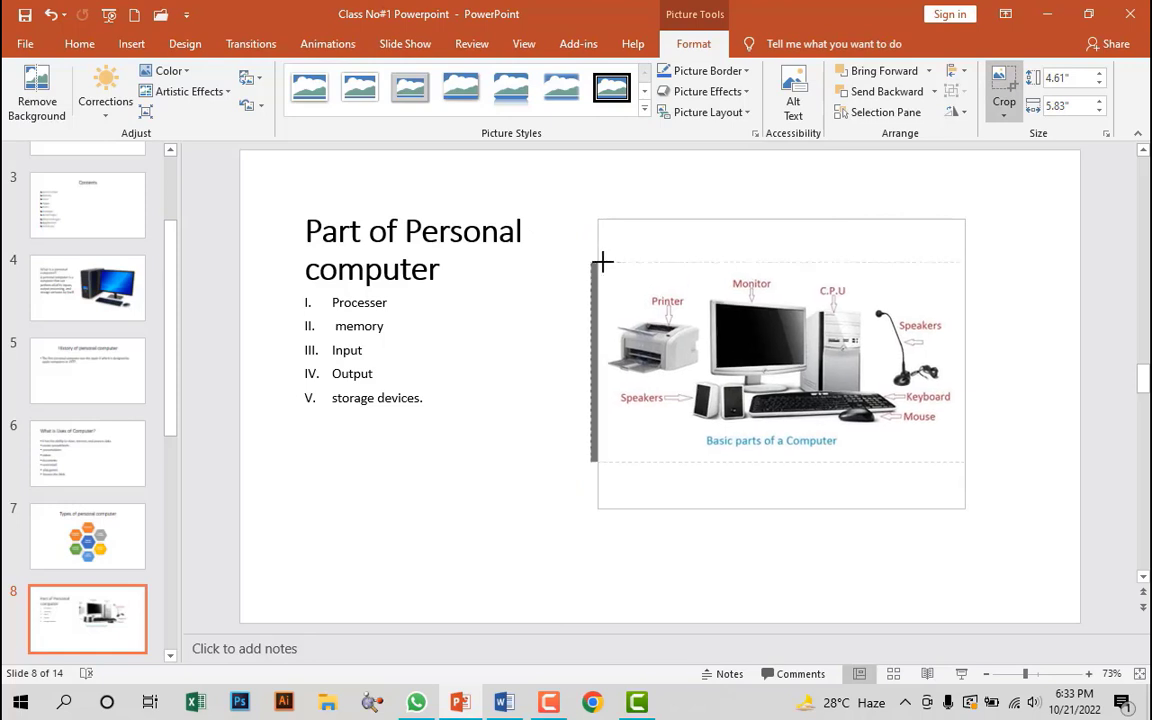
pyautogui.moveTo(964, 458); pyautogui.dragTo(977, 468)
pyautogui.moveTo(584, 468); pyautogui.dragTo(586, 471)
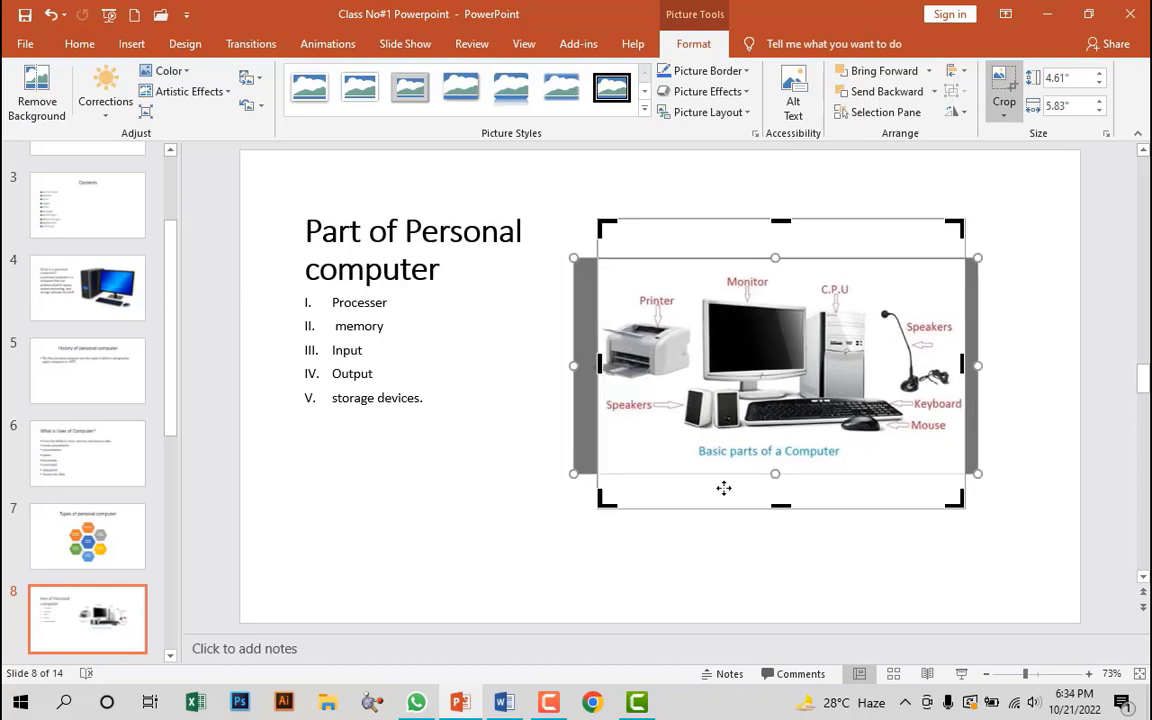
pyautogui.click(1033, 433)
# - Stretch the title onto one line and move the numbered list beside the picture
pyautogui.moveTo(567, 254); pyautogui.dragTo(718, 246)
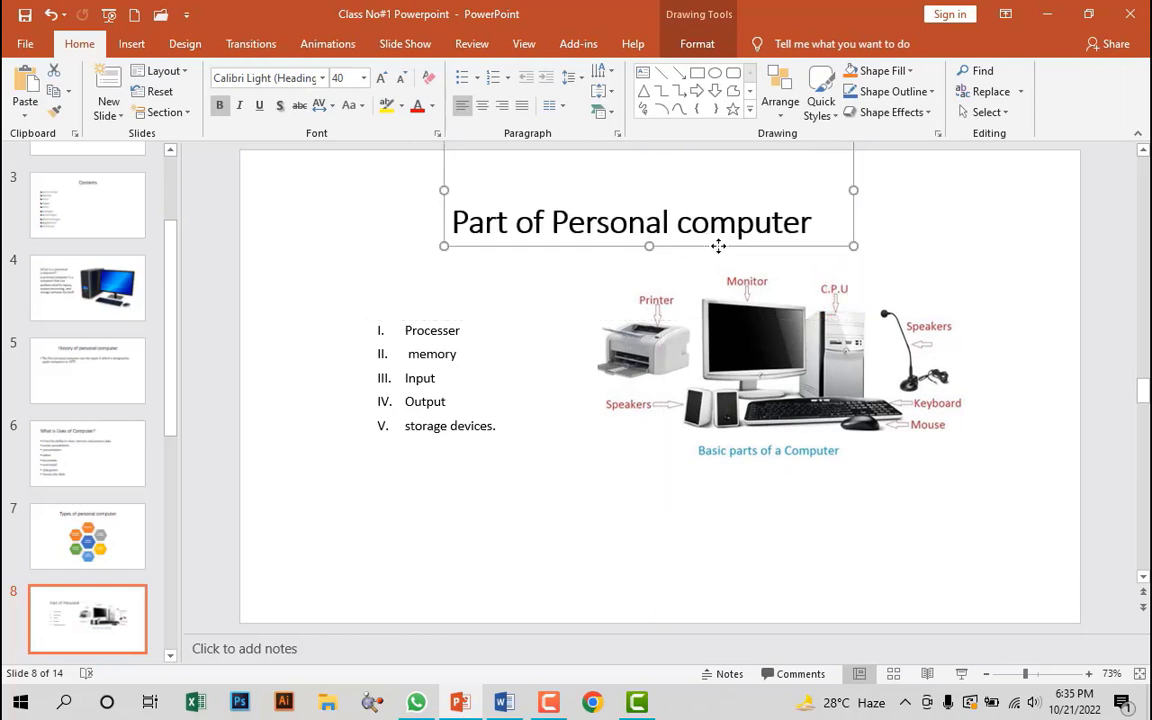
pyautogui.click(640, 281)
pyautogui.click(532, 306)
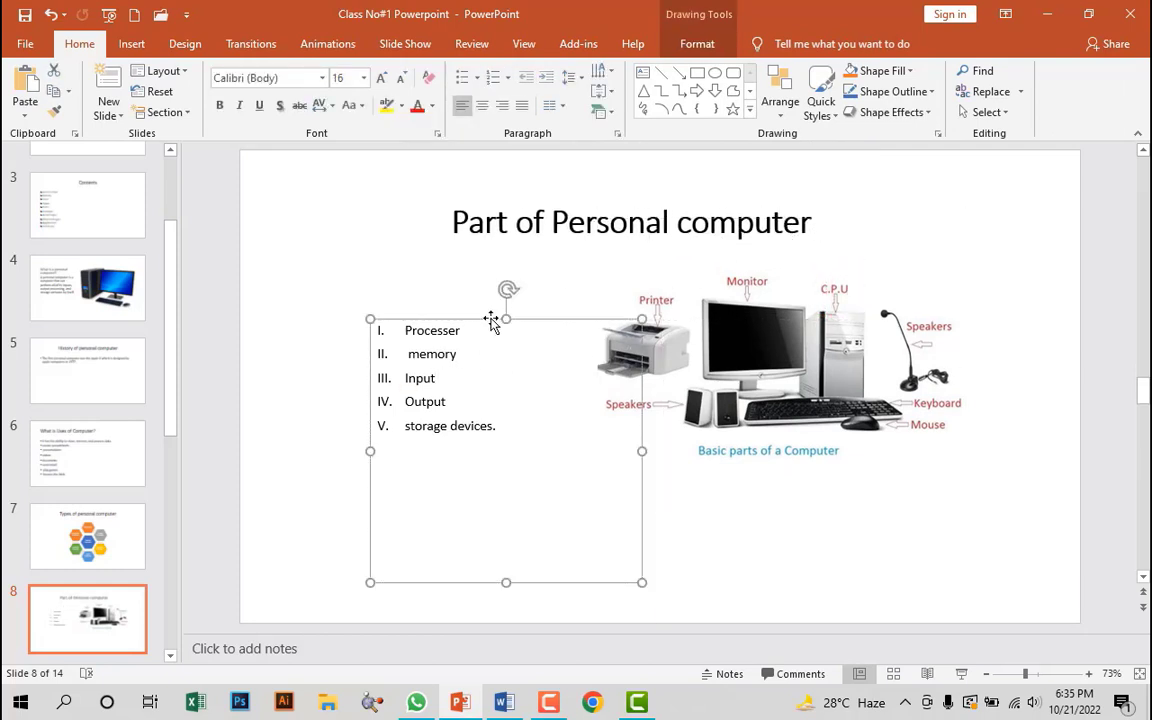
pyautogui.moveTo(512, 288); pyautogui.dragTo(496, 278)
pyautogui.click(727, 531)
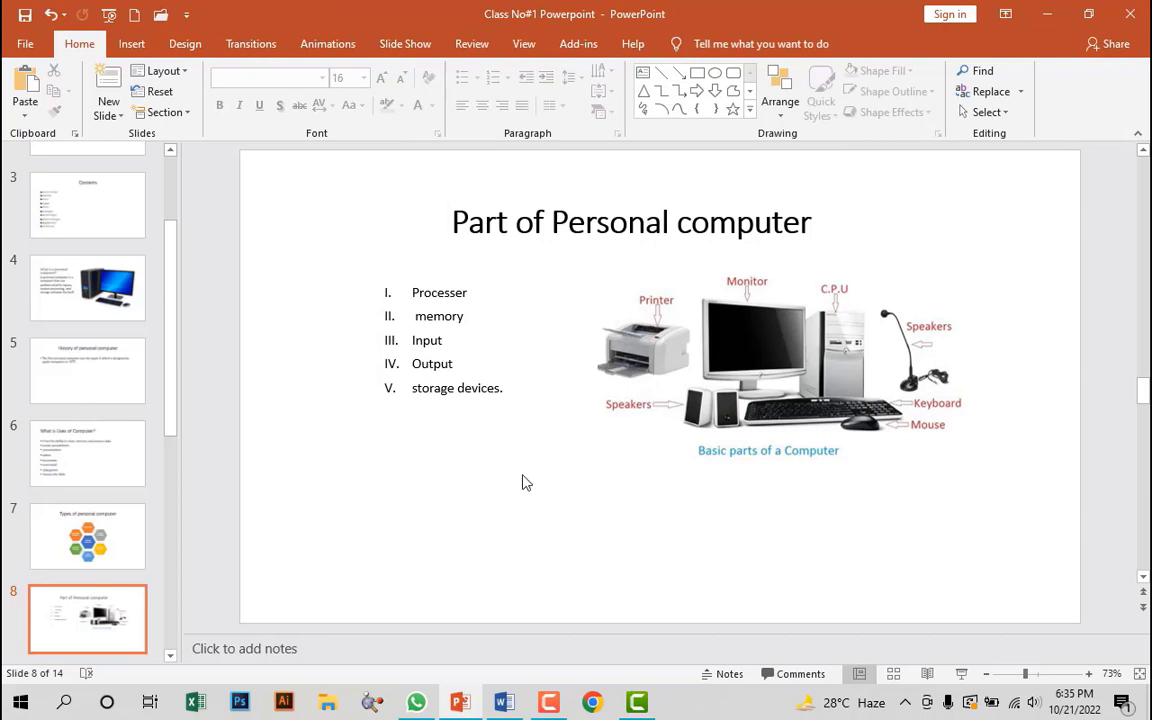
pyautogui.click(465, 404)
pyautogui.moveTo(548, 548); pyautogui.dragTo(548, 558)
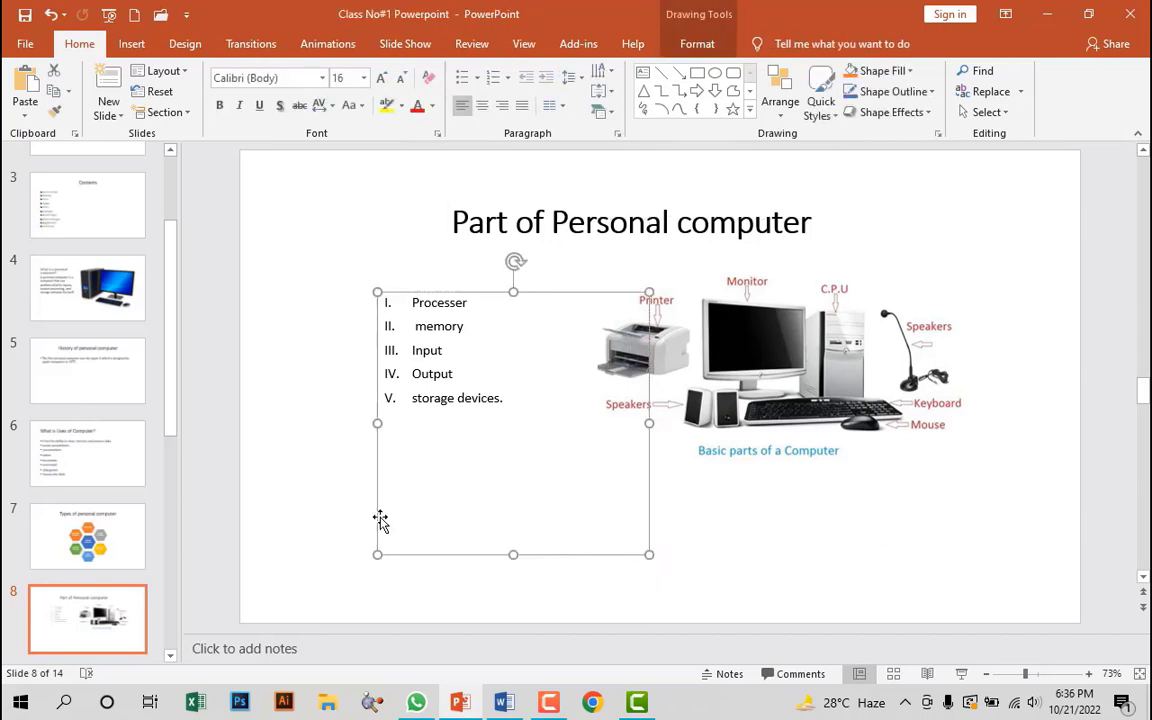
pyautogui.click(912, 577)
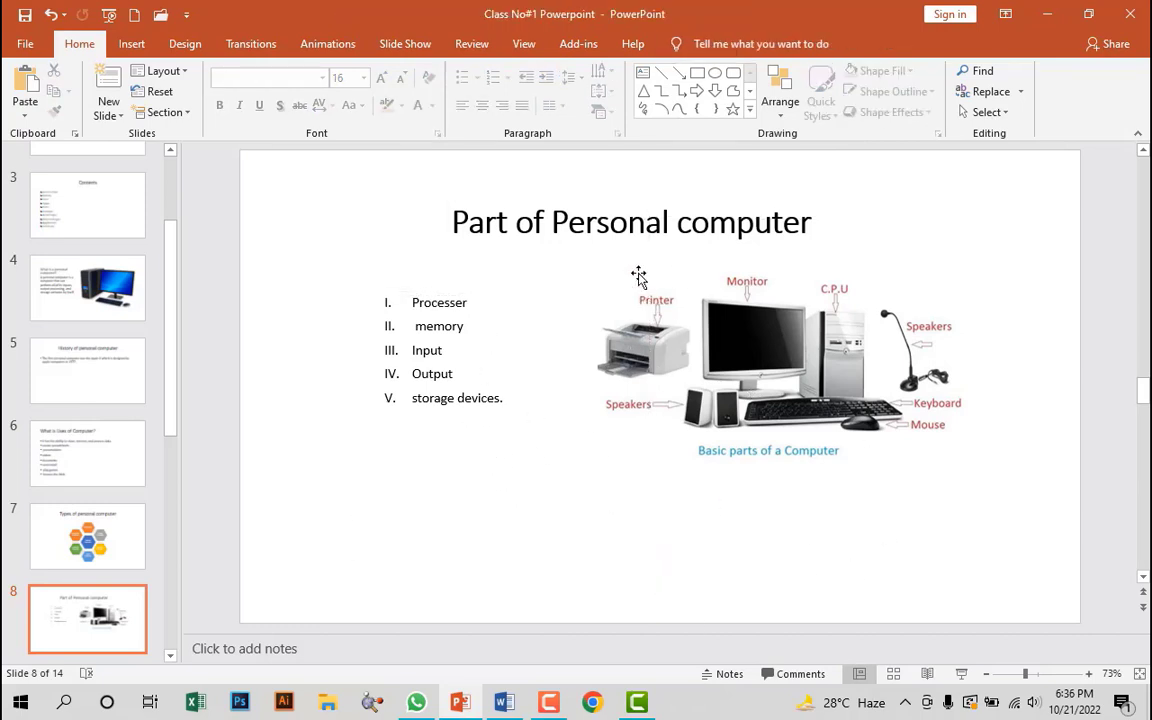
# - Add slide 9 and select the 'Example of PC' heading in the Word document
pyautogui.click(108, 100)
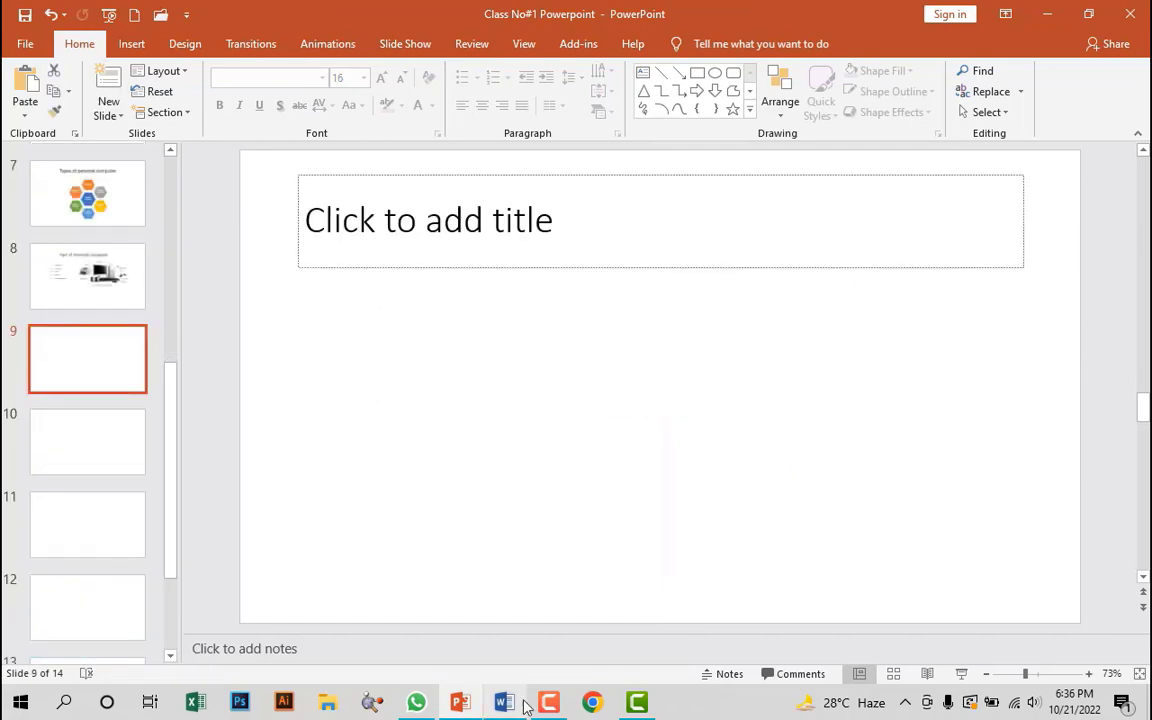
pyautogui.click(503, 702)
pyautogui.scroll(-3, 367, 311)
pyautogui.moveTo(367, 306); pyautogui.dragTo(287, 304)
pyautogui.hotkey('ctrl', 'c')
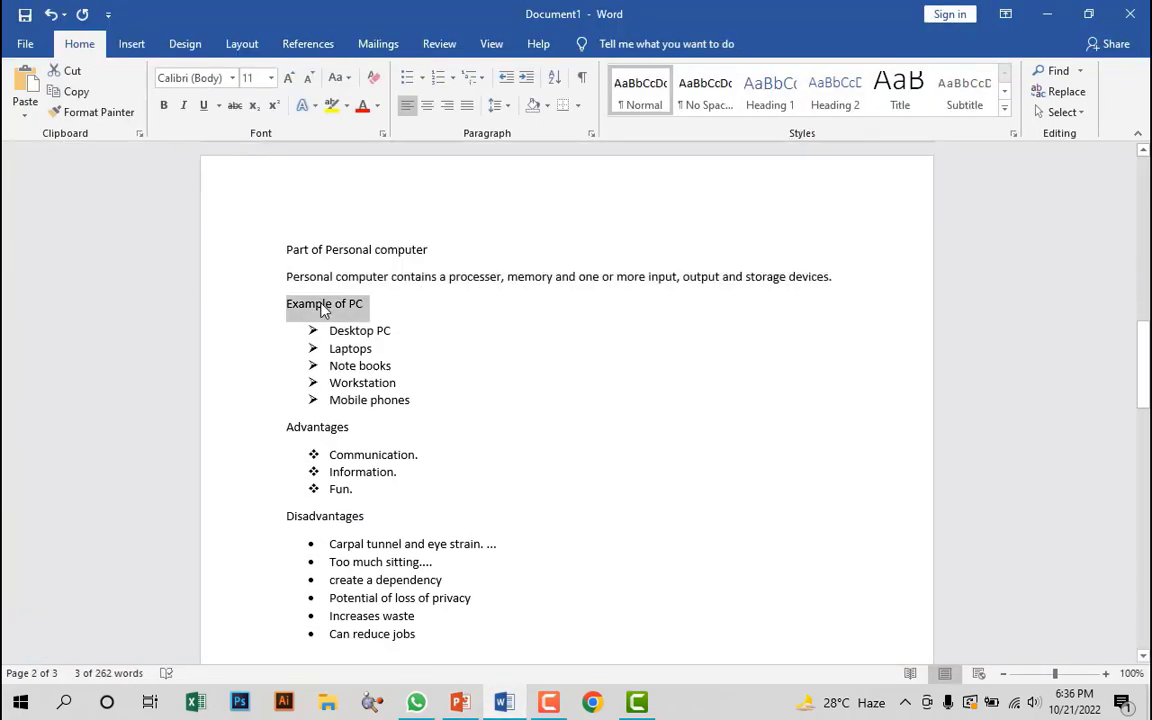
# - Paste 'Example of PC' as slide 9's title and bring up the SmartArt graphic chooser
pyautogui.click(460, 702)
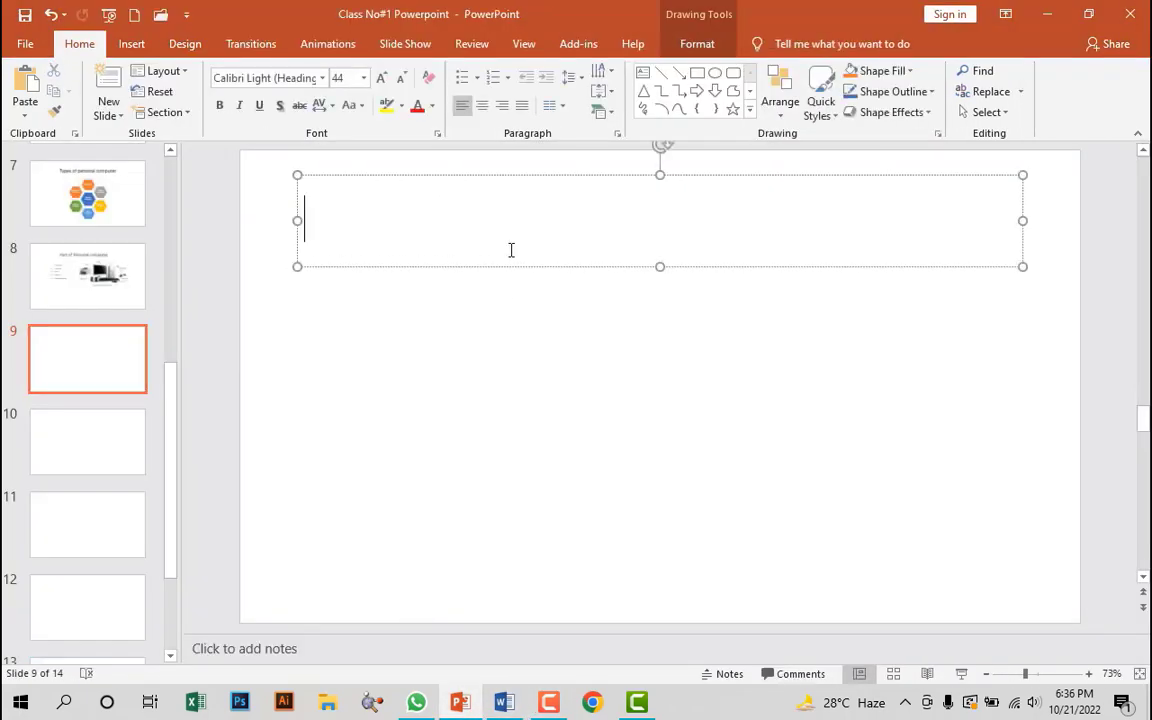
pyautogui.hotkey('ctrl', 'v')
pyautogui.tripleClick(519, 244)
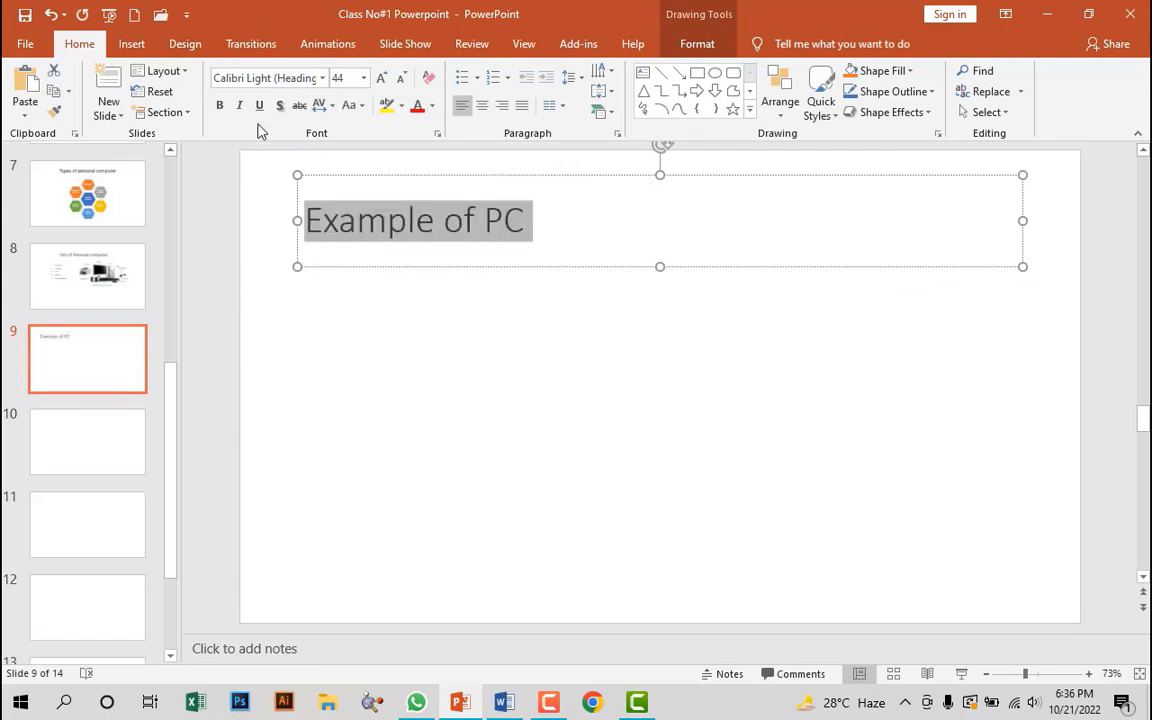
pyautogui.click(475, 318)
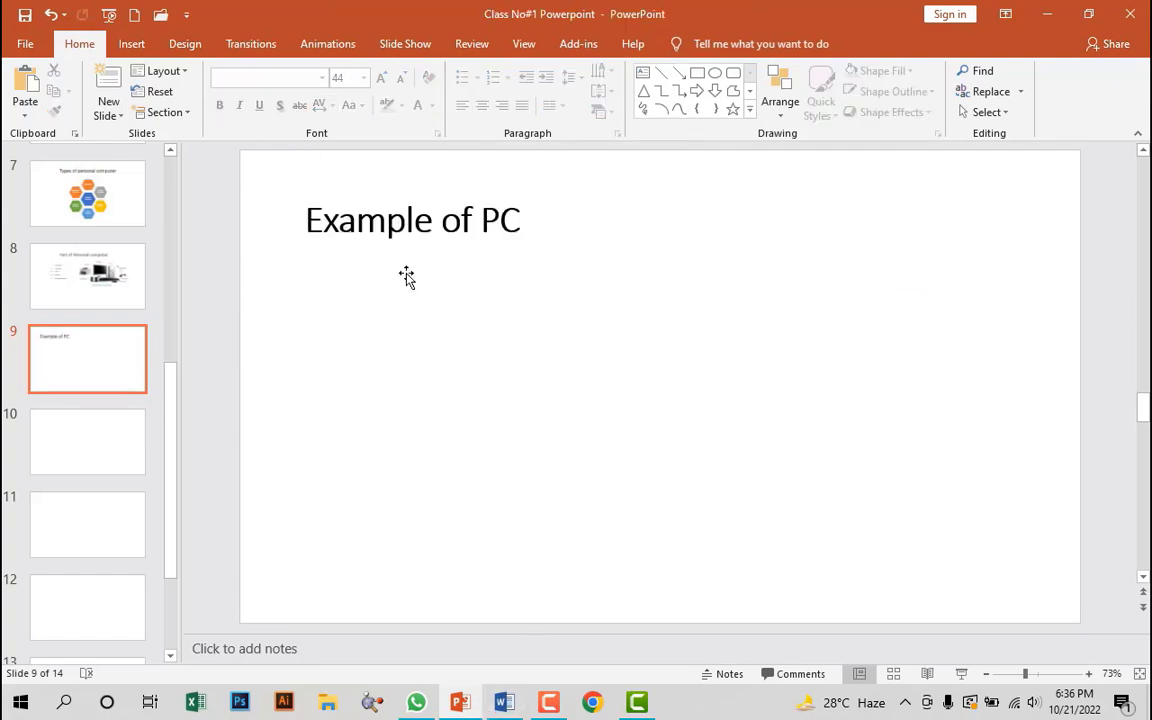
pyautogui.click(133, 45)
pyautogui.click(401, 97)
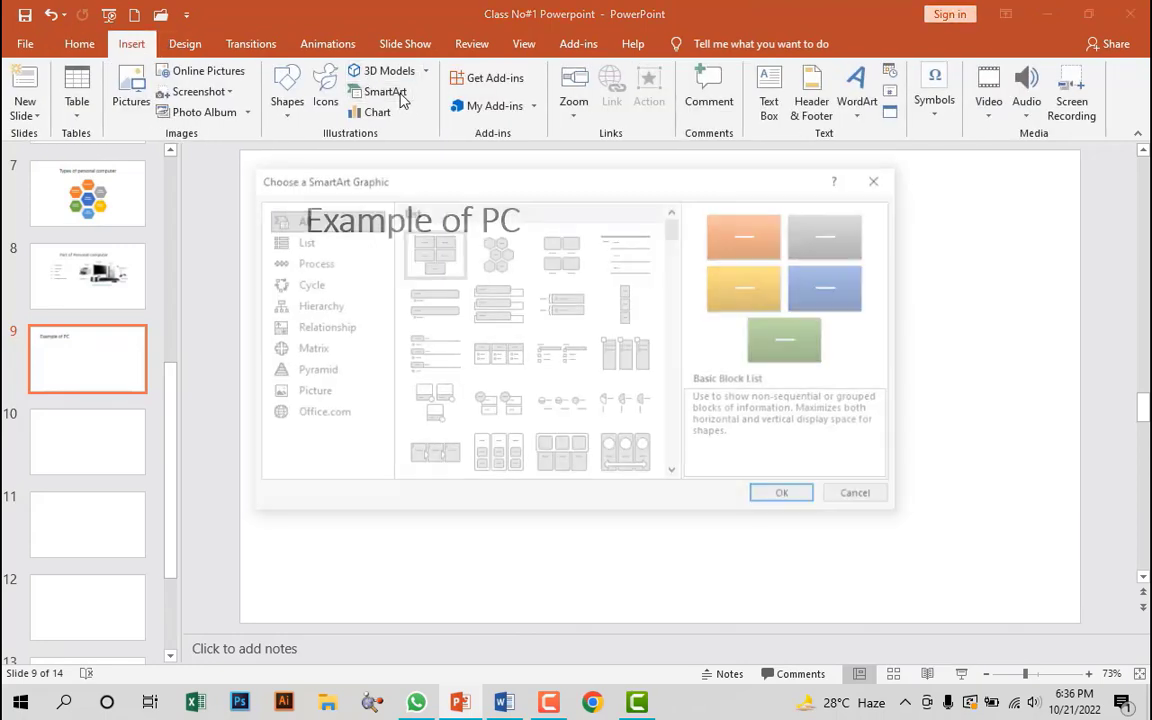
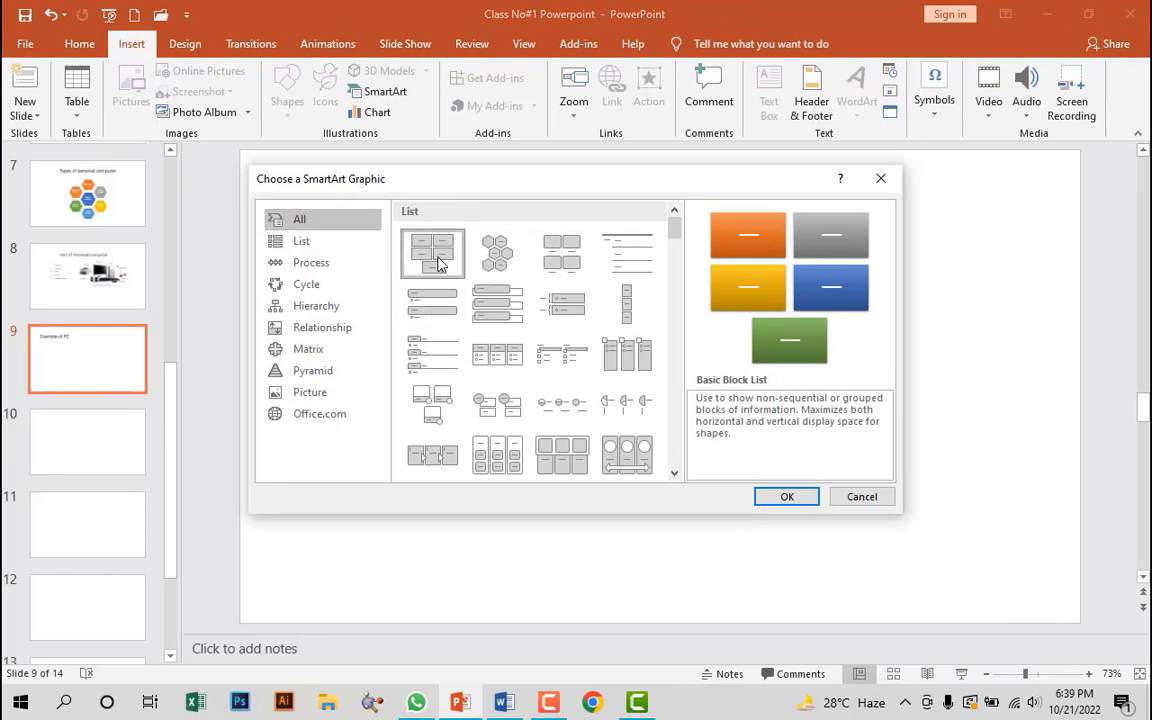
# - Insert a Basic Block List and fill it with the five PC types from Word, ending with Mobile phones
pyautogui.click(782, 499)
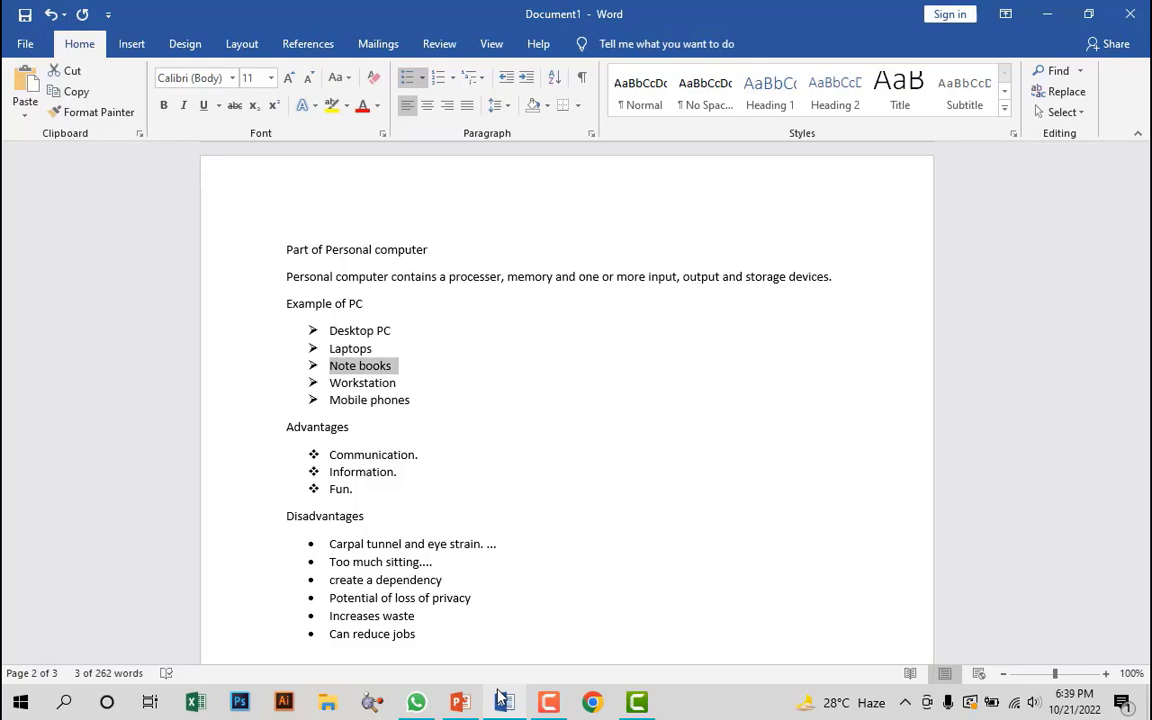
pyautogui.click(500, 700)
pyautogui.write('Note books')
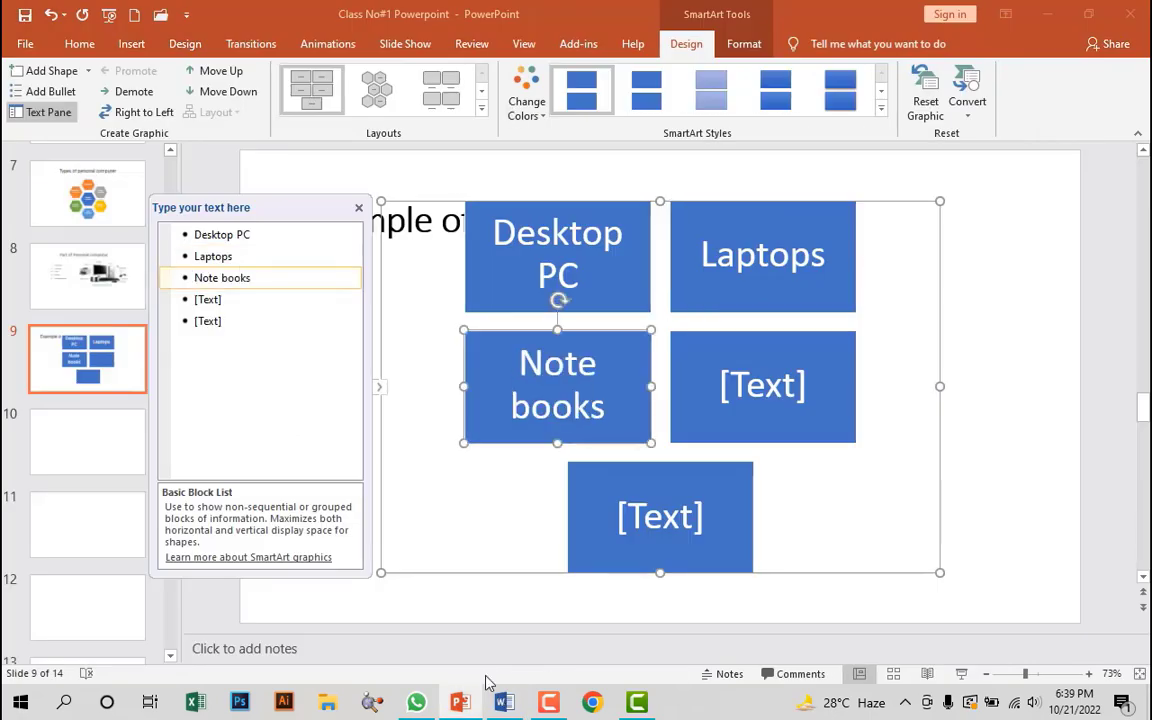
pyautogui.click(504, 702)
pyautogui.hotkey('alt', 'Tab')
pyautogui.write('Workstation')
pyautogui.hotkey('alt', 'Tab')
pyautogui.hotkey('alt', 'Tab')
pyautogui.write('Mobile phones')
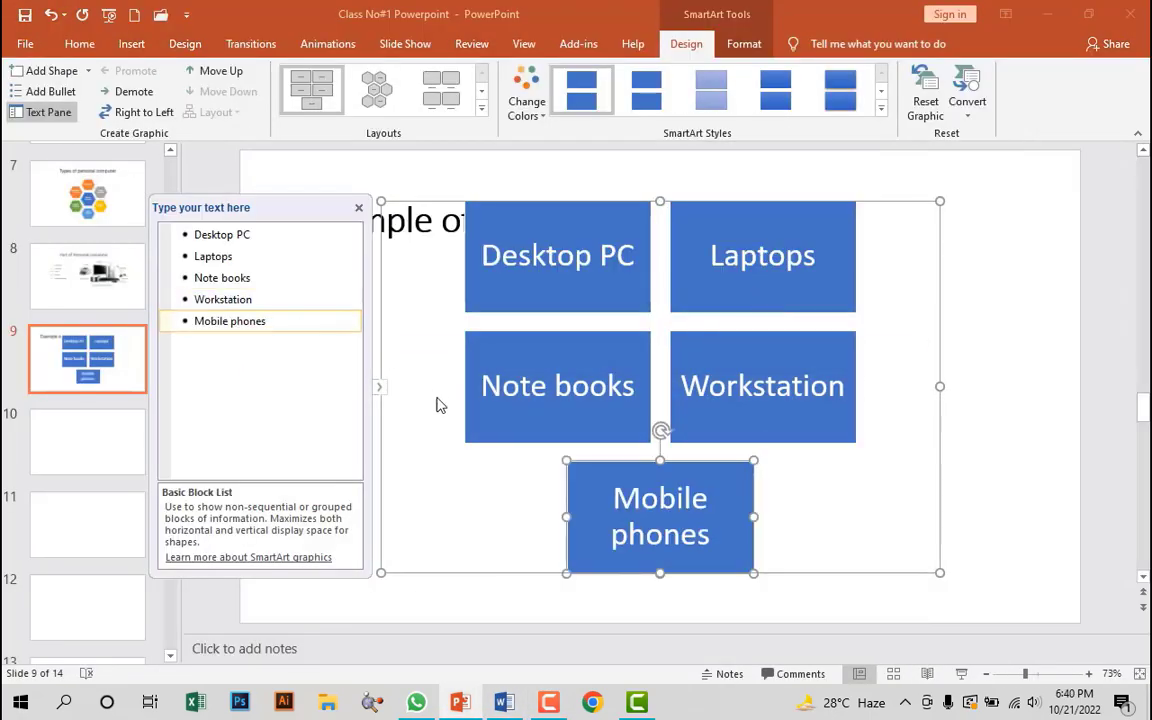
# - Centre the Example of PC title and nudge the diagram slightly on the slide
pyautogui.click(483, 108)
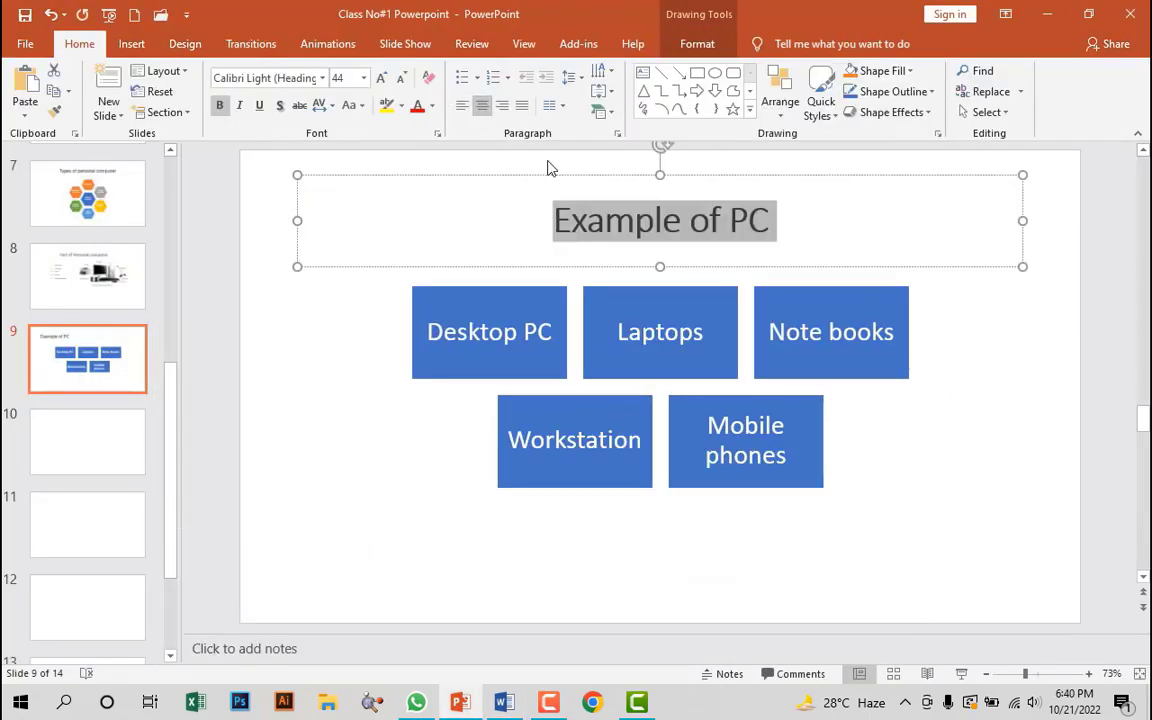
pyautogui.click(830, 283)
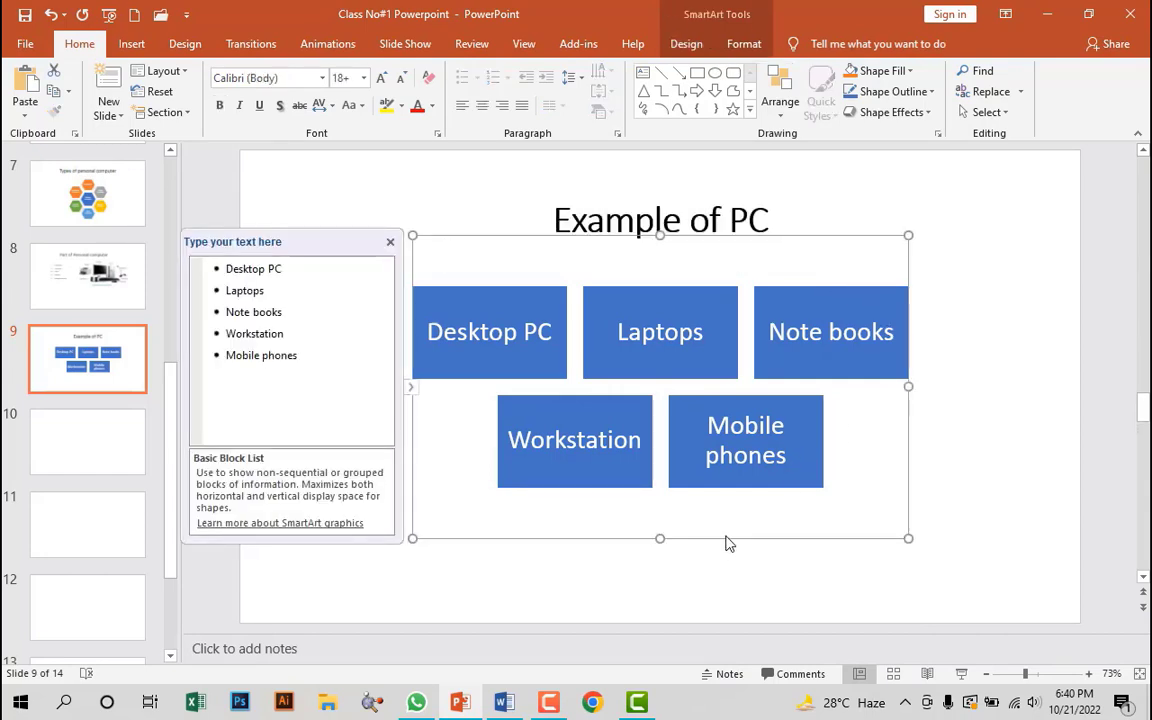
pyautogui.moveTo(729, 543); pyautogui.dragTo(730, 537)
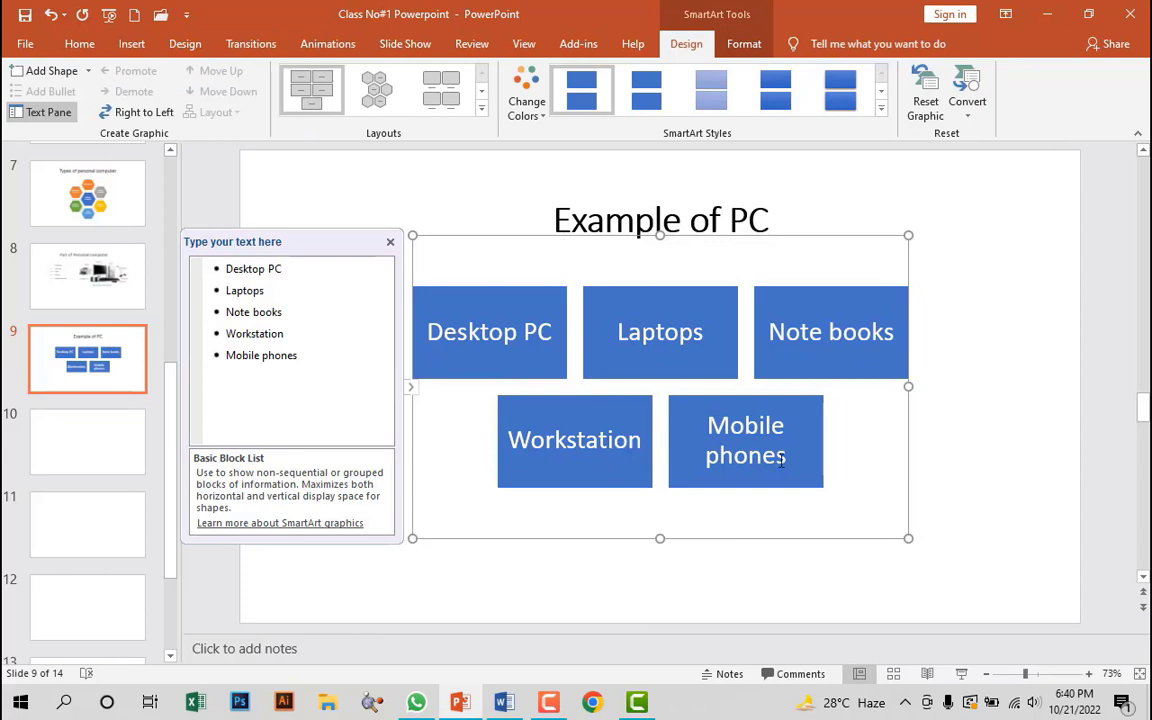
# - Apply the Colorful accent colour scheme to the block-list diagram
pyautogui.click(537, 120)
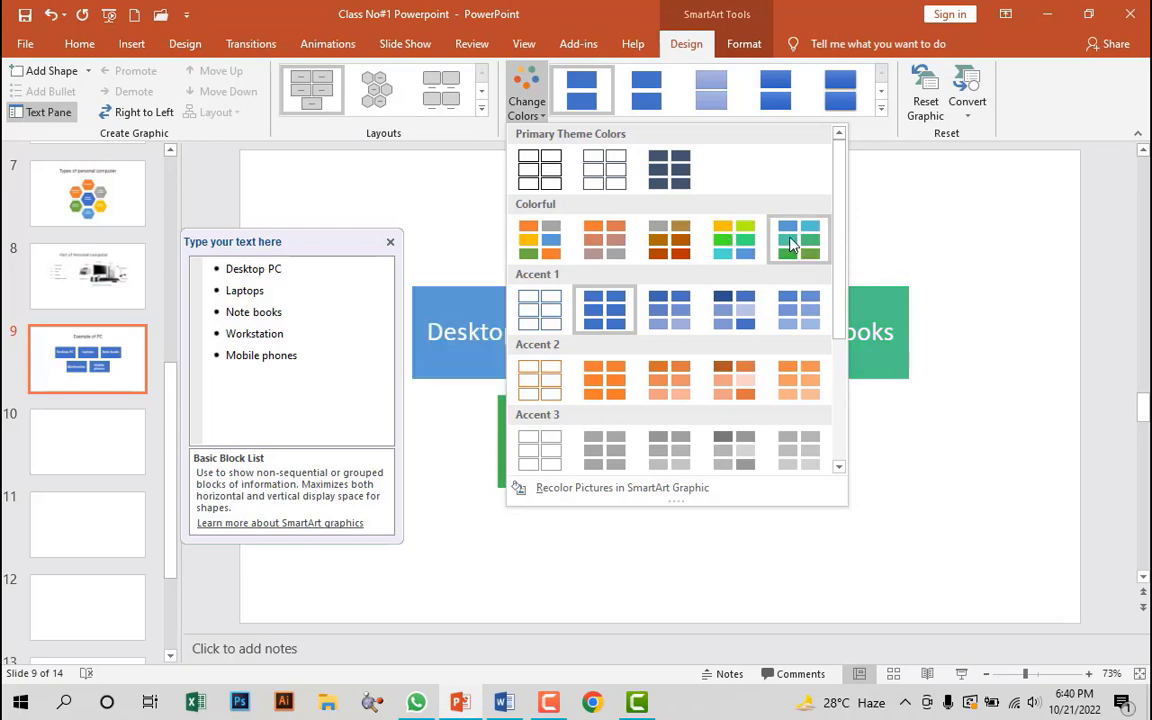
pyautogui.click(733, 247)
pyautogui.click(290, 428)
# - Paste the Advantages and Disadvantages headings from Word into slide 10's two heading placeholders
pyautogui.hotkey('alt', 'Tab')
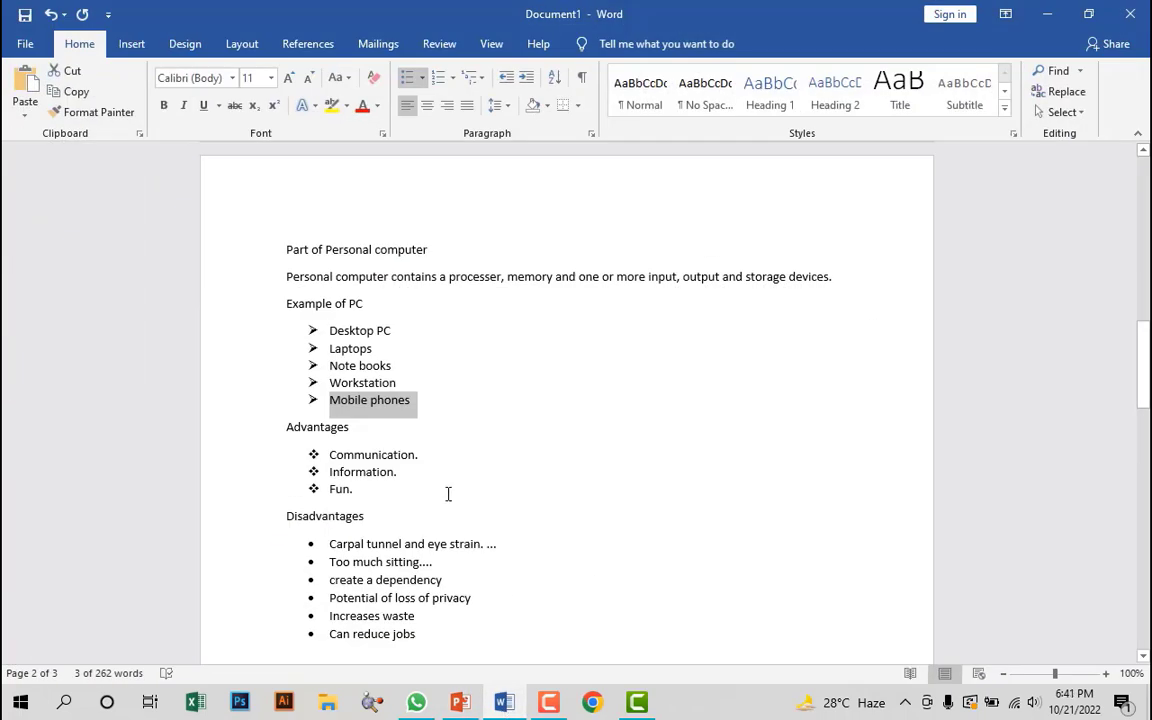
pyautogui.hotkey('alt', 'Tab')
pyautogui.scroll(-1, 442, 584)
pyautogui.click(374, 293)
pyautogui.write('Advantages')
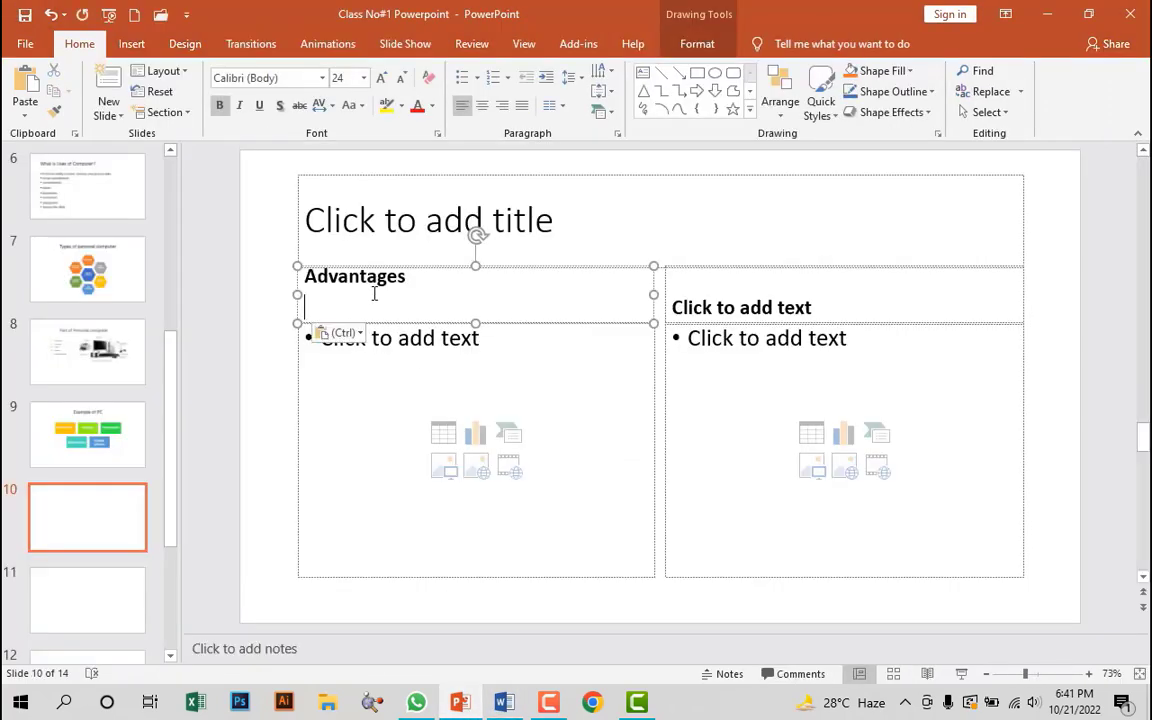
pyautogui.press('BackSpace')
pyautogui.click(720, 293)
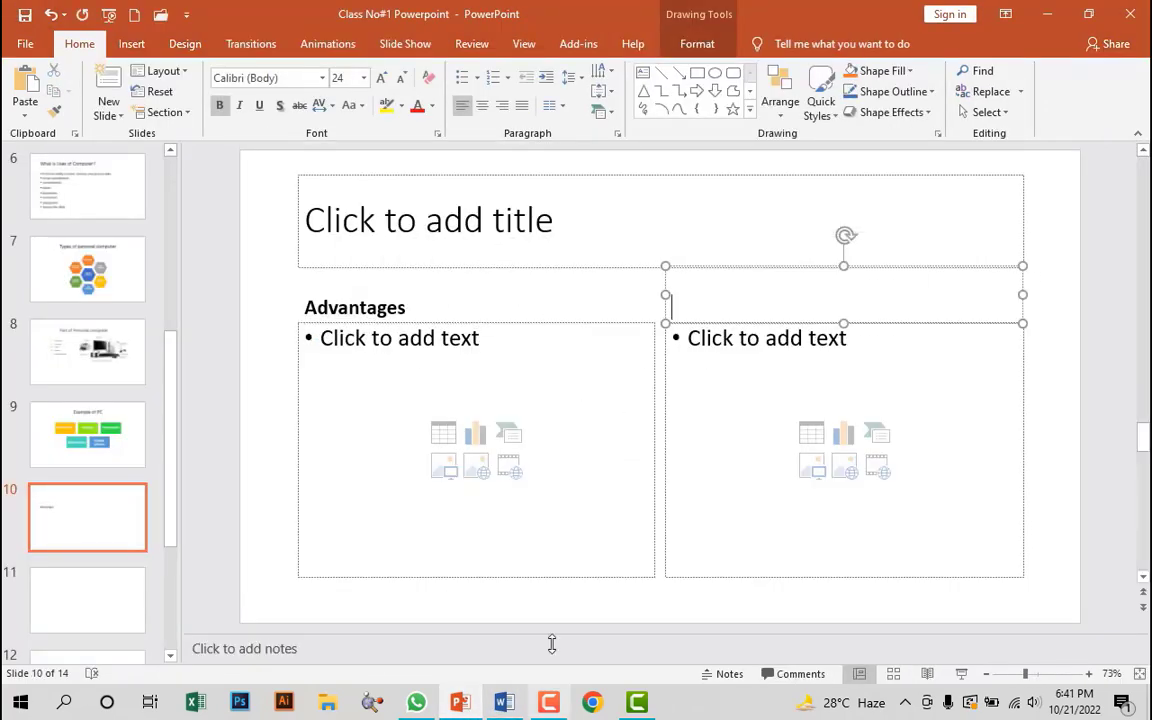
pyautogui.hotkey('alt', 'Tab')
pyautogui.doubleClick(290, 430)
pyautogui.hotkey('ctrl', 'c')
pyautogui.hotkey('alt', 'Tab')
pyautogui.hotkey('ctrl', 'v')
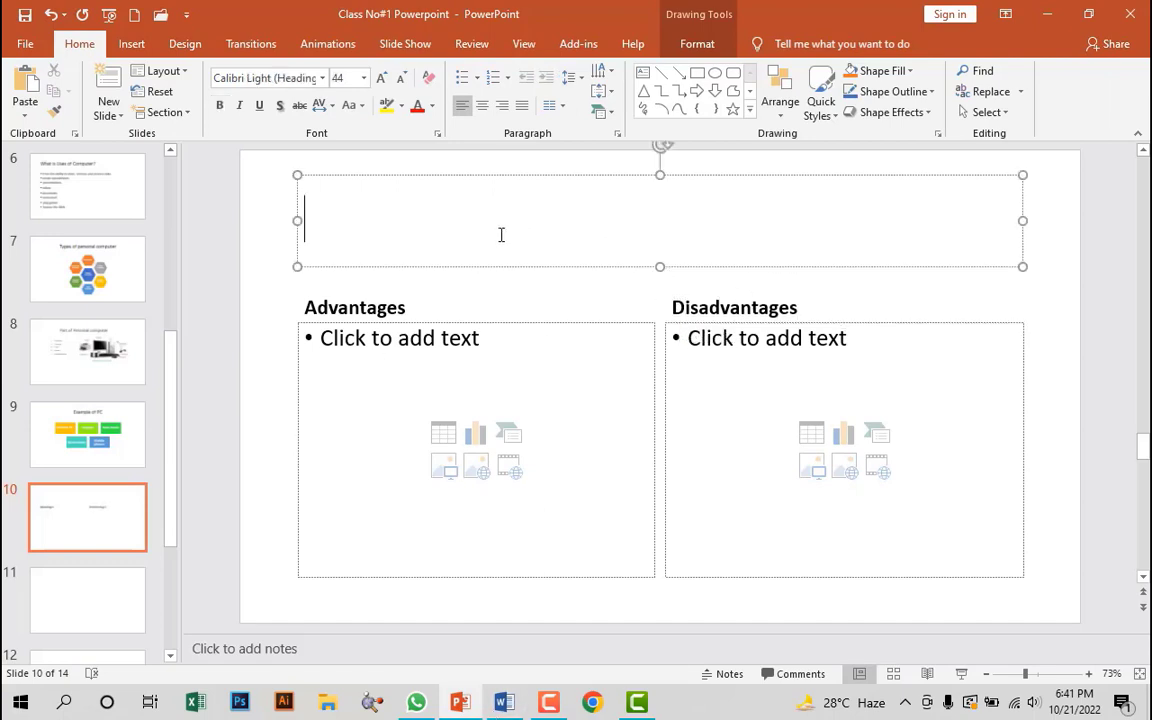
# - Type the title Personal Computer and centre it
pyautogui.write('omputer')
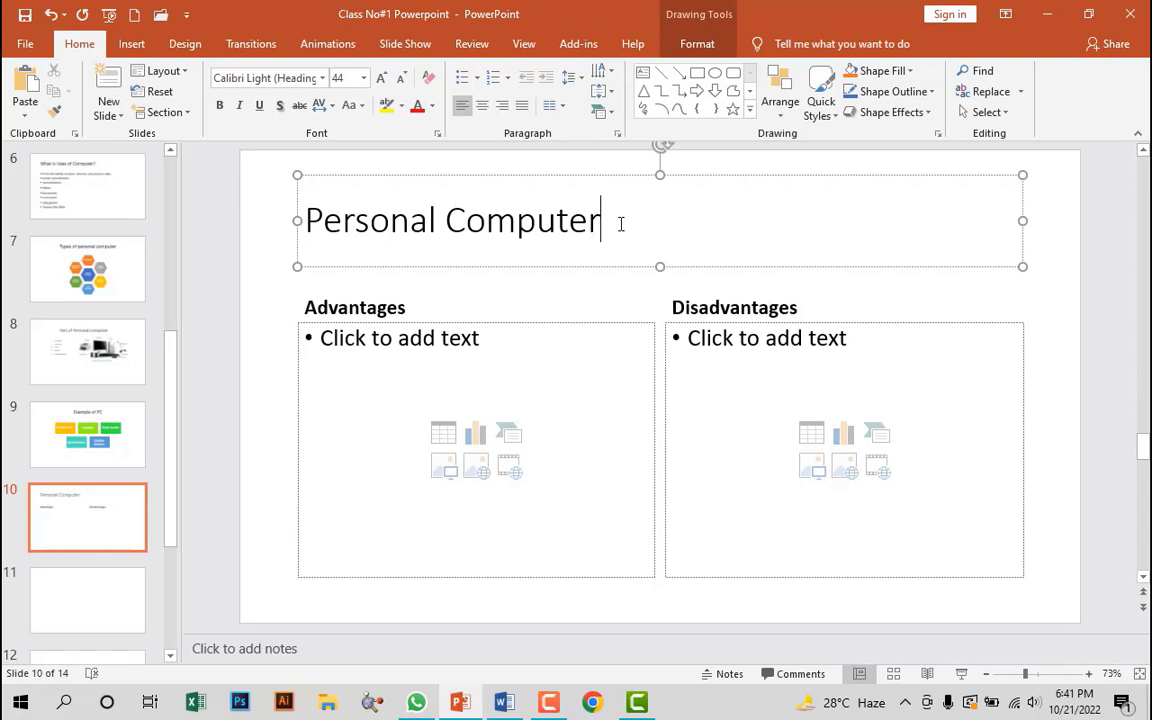
pyautogui.hotkey('ctrl', 'a')
pyautogui.click(482, 105)
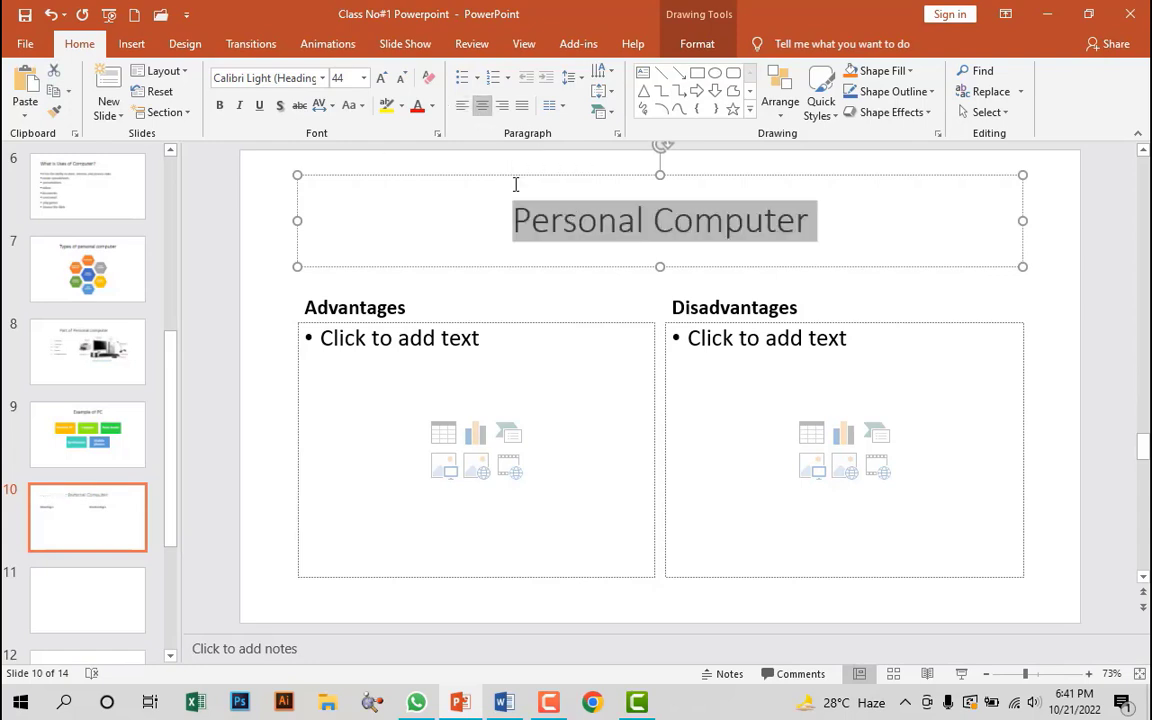
# - Give the Advantages list arrow bullets
pyautogui.click(424, 306)
pyautogui.doubleClick(424, 306)
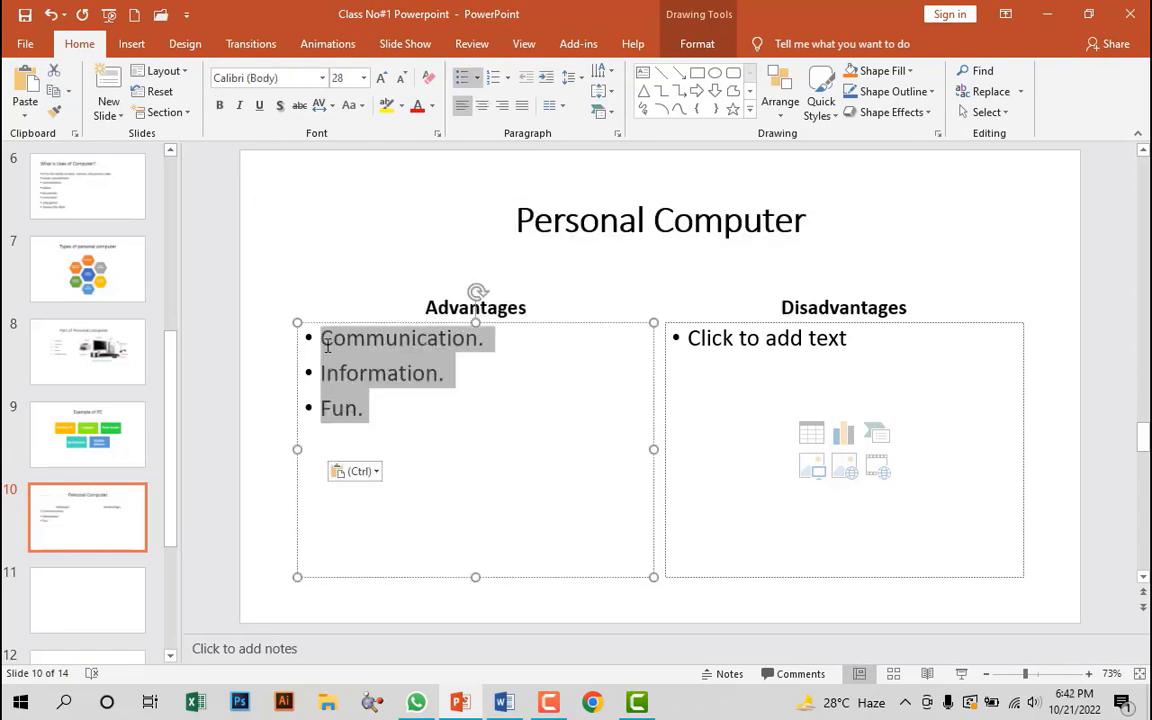
pyautogui.click(477, 77)
pyautogui.click(501, 272)
# - Paste the six disadvantages from Word into the right list and give them arrow bullets
pyautogui.click(746, 399)
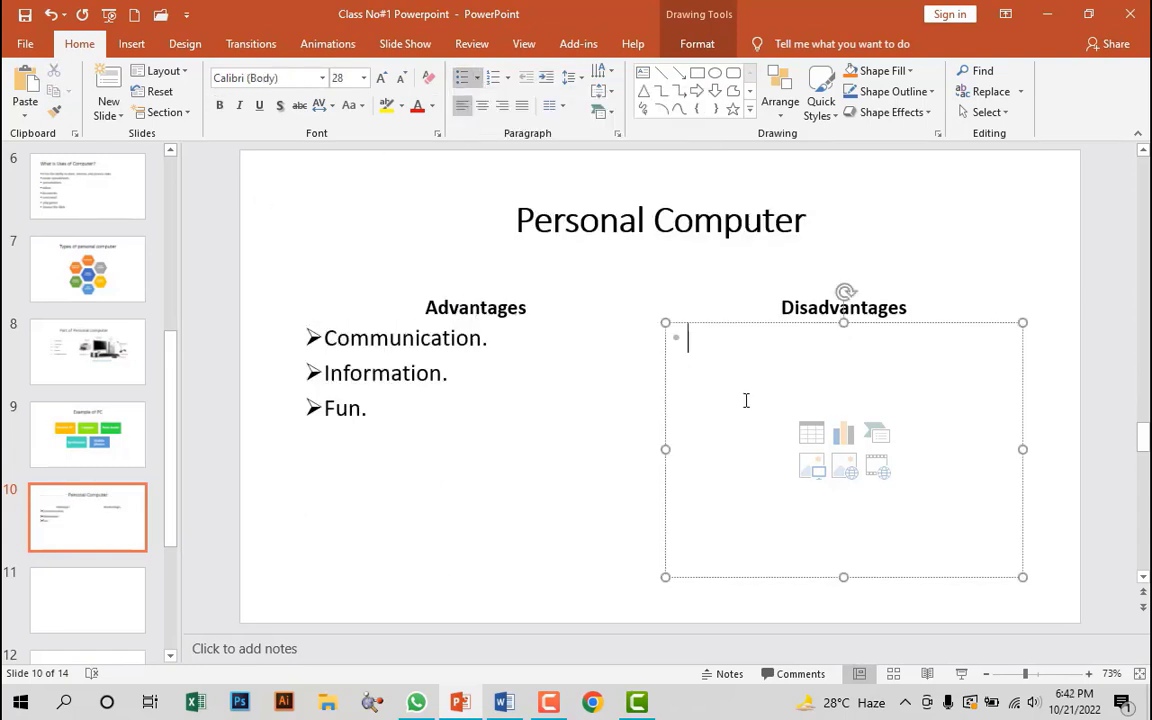
pyautogui.hotkey('alt', 'Tab')
pyautogui.moveTo(329, 457); pyautogui.dragTo(415, 547)
pyautogui.rightClick(373, 493)
pyautogui.click(411, 203)
pyautogui.hotkey('alt', 'Tab')
pyautogui.hotkey('ctrl', 'v')
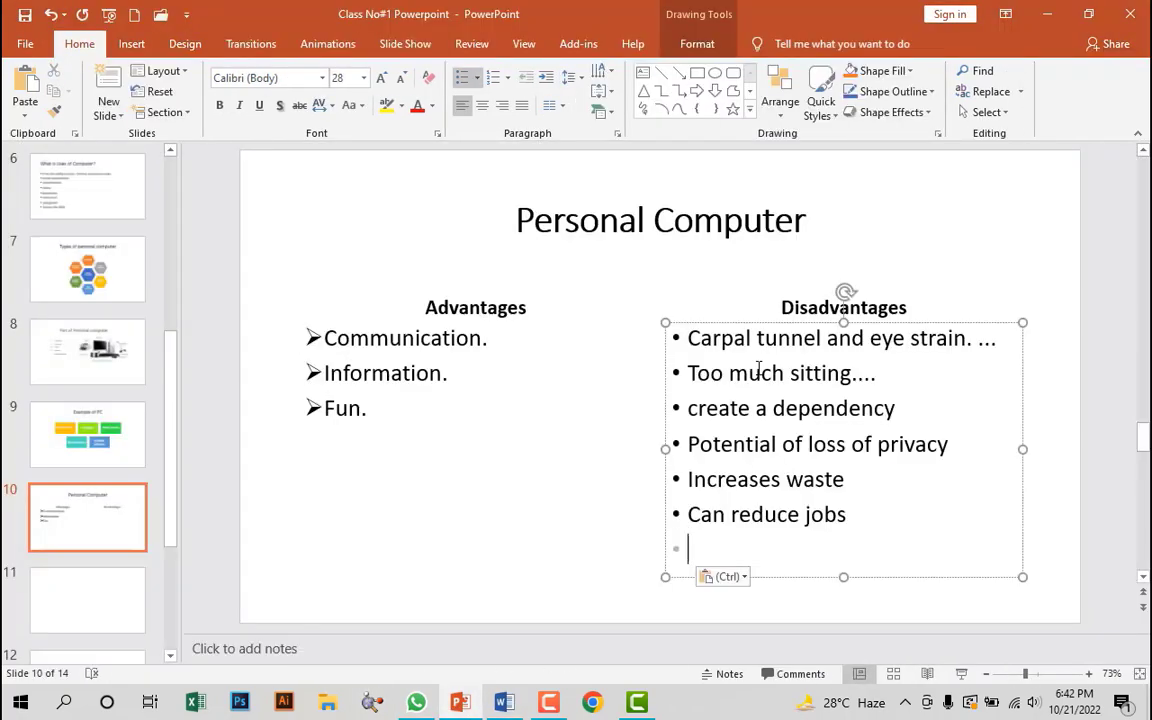
pyautogui.hotkey('ctrl', 'a')
pyautogui.click(477, 77)
pyautogui.click(501, 226)
# - Left-align the Advantages and Disadvantages headings
pyautogui.click(560, 486)
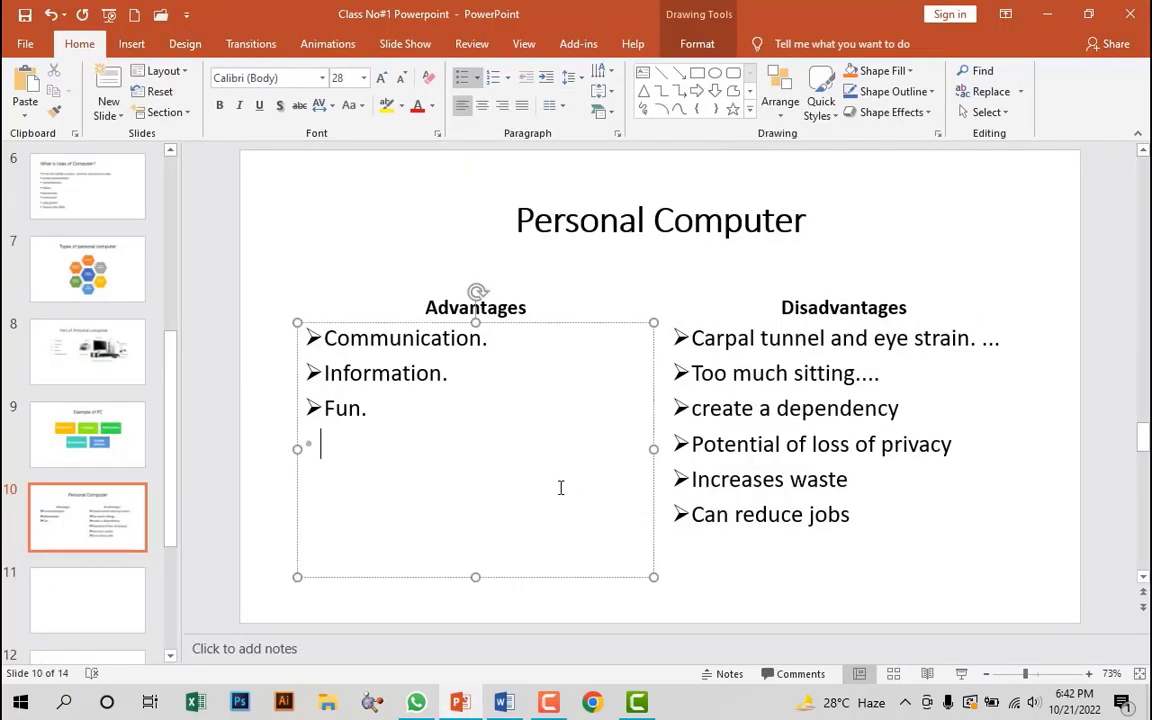
pyautogui.press('Escape')
pyautogui.doubleClick(475, 307)
pyautogui.hotkey('ctrl', 'l')
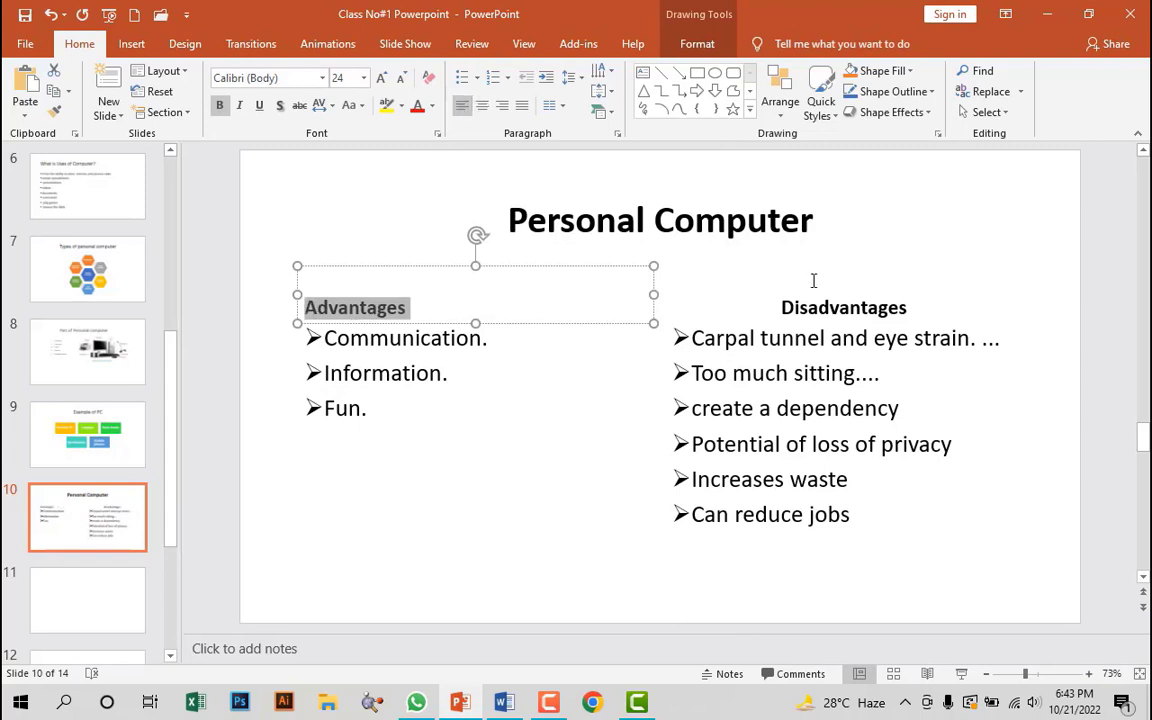
pyautogui.click(800, 308)
pyautogui.doubleClick(800, 308)
pyautogui.click(462, 105)
pyautogui.click(517, 432)
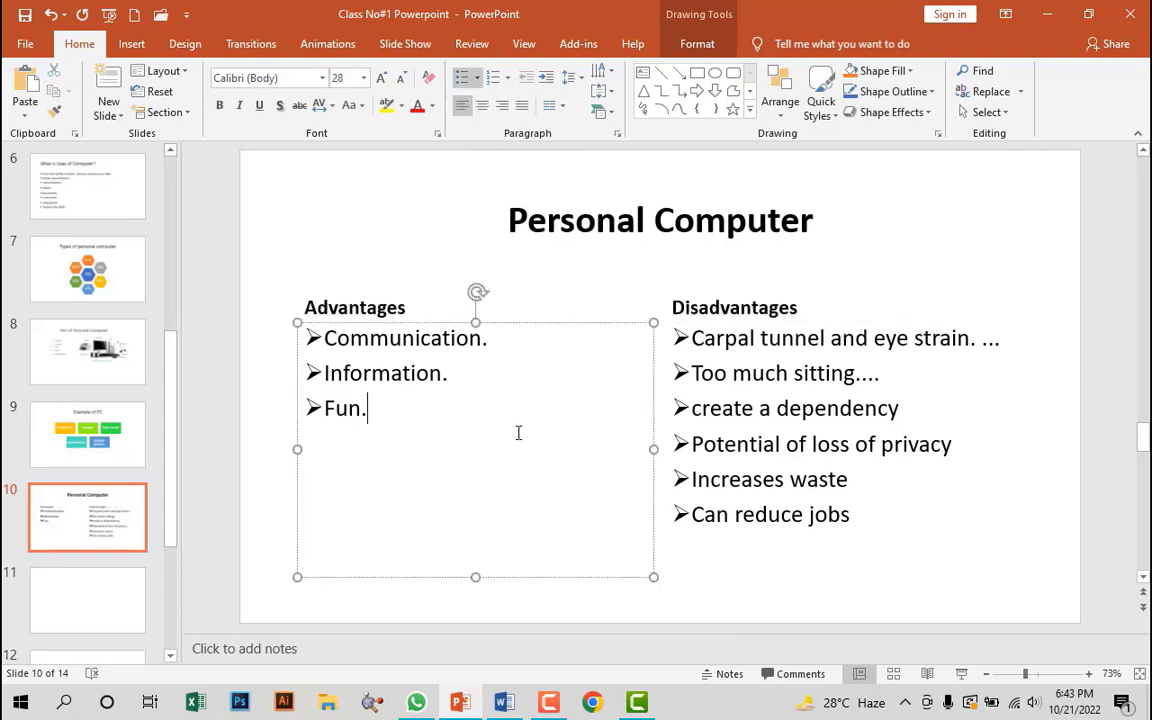
pyautogui.click(815, 337)
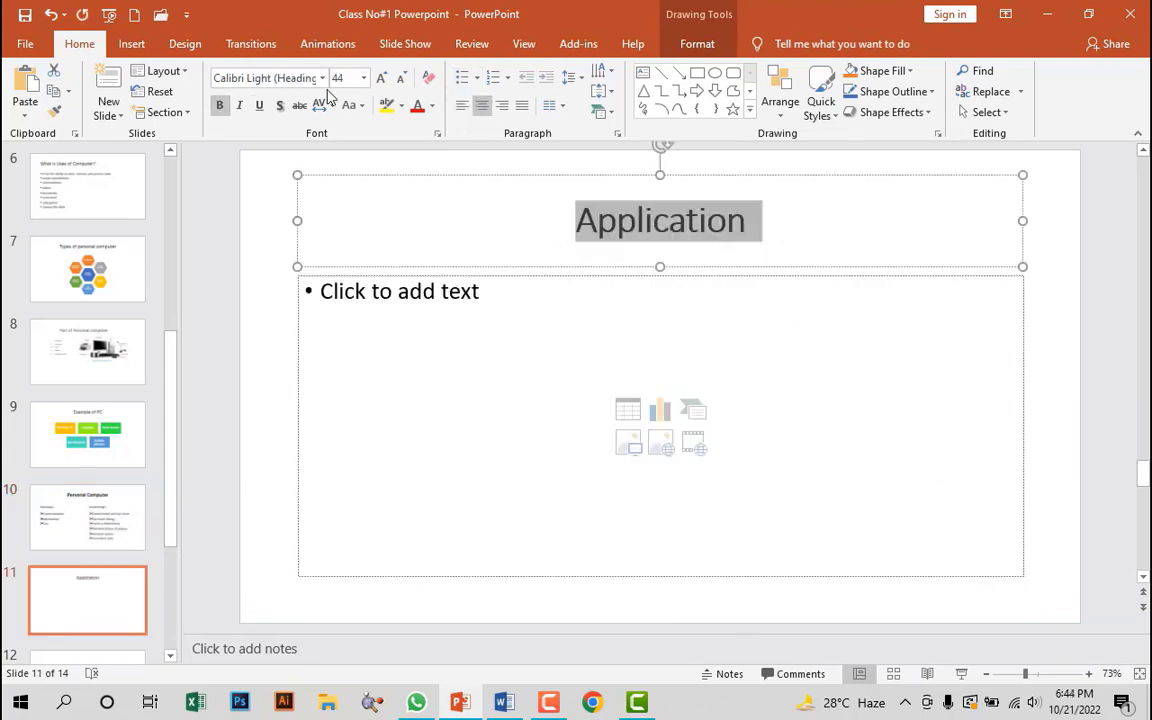
# - Set the Application title to Calibri and bold
pyautogui.click(323, 78)
pyautogui.click(283, 146)
pyautogui.hotkey('ctrl', 'Return')
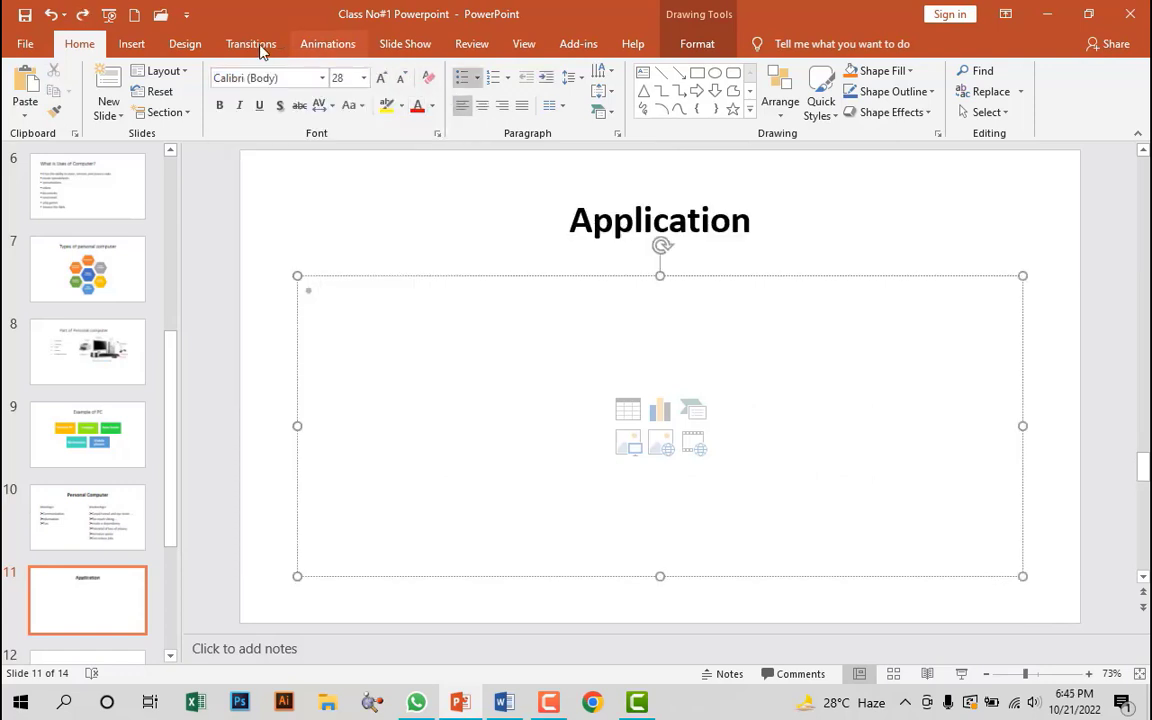
# - Insert a Vertical Bending Process SmartArt diagram on slide 11
pyautogui.click(131, 46)
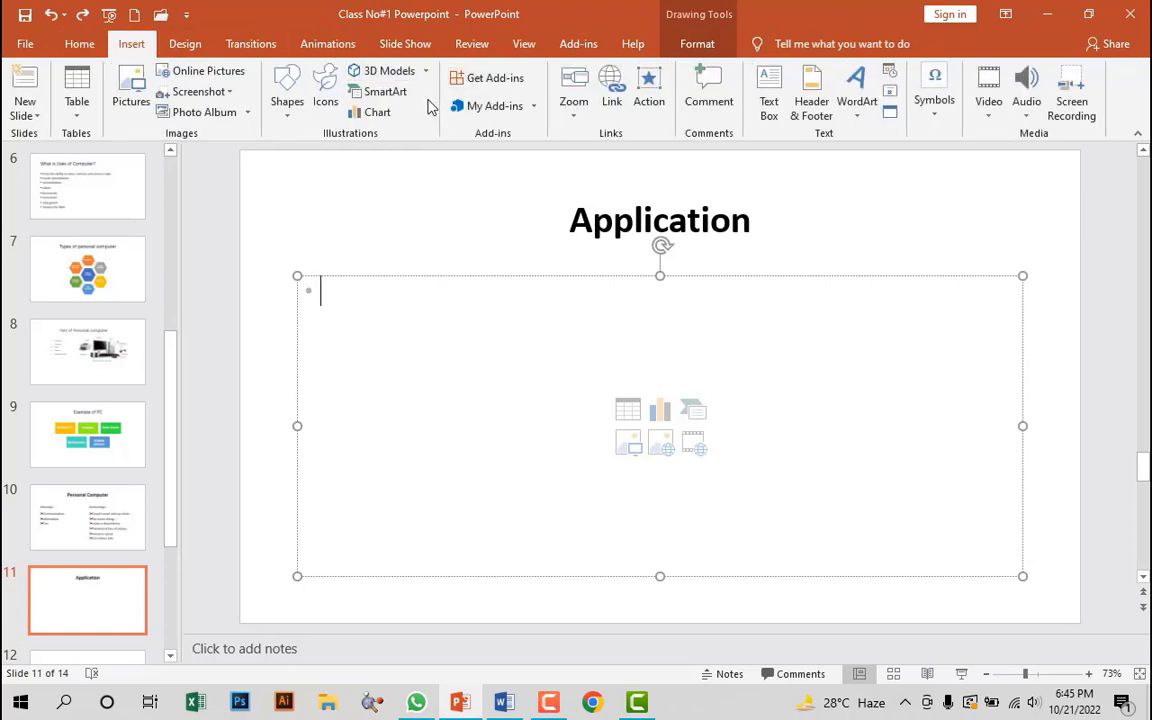
pyautogui.click(401, 97)
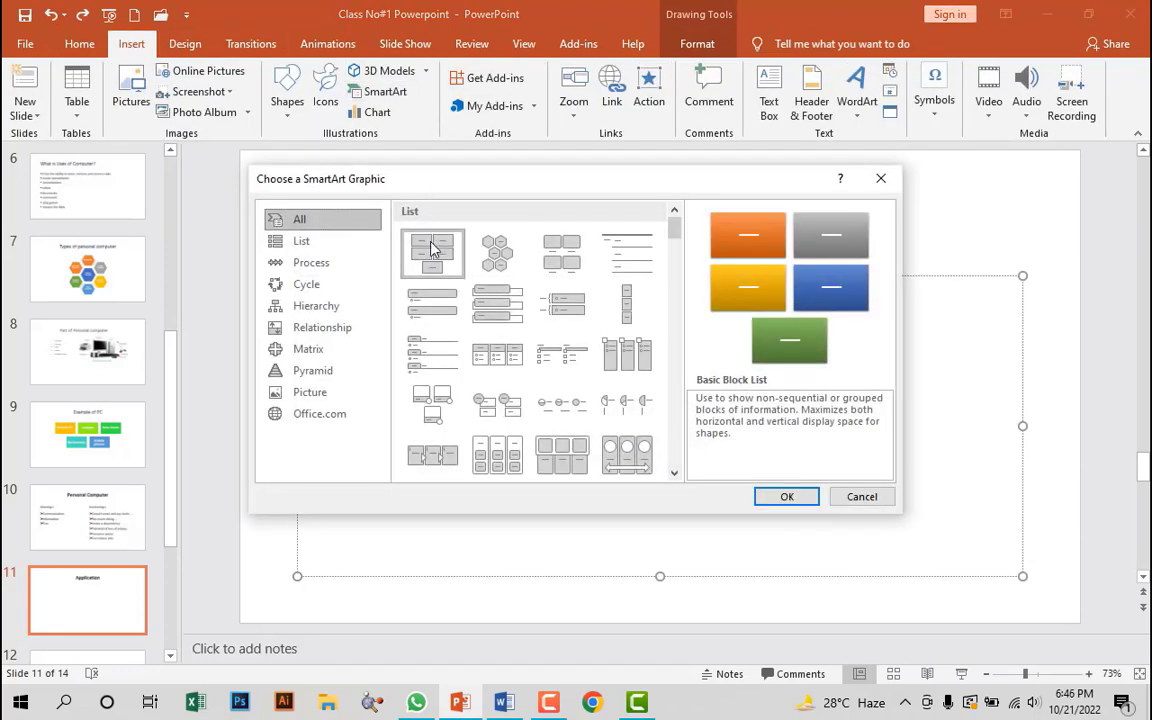
pyautogui.scroll(-5, 435, 250)
pyautogui.scroll(-3, 440, 320)
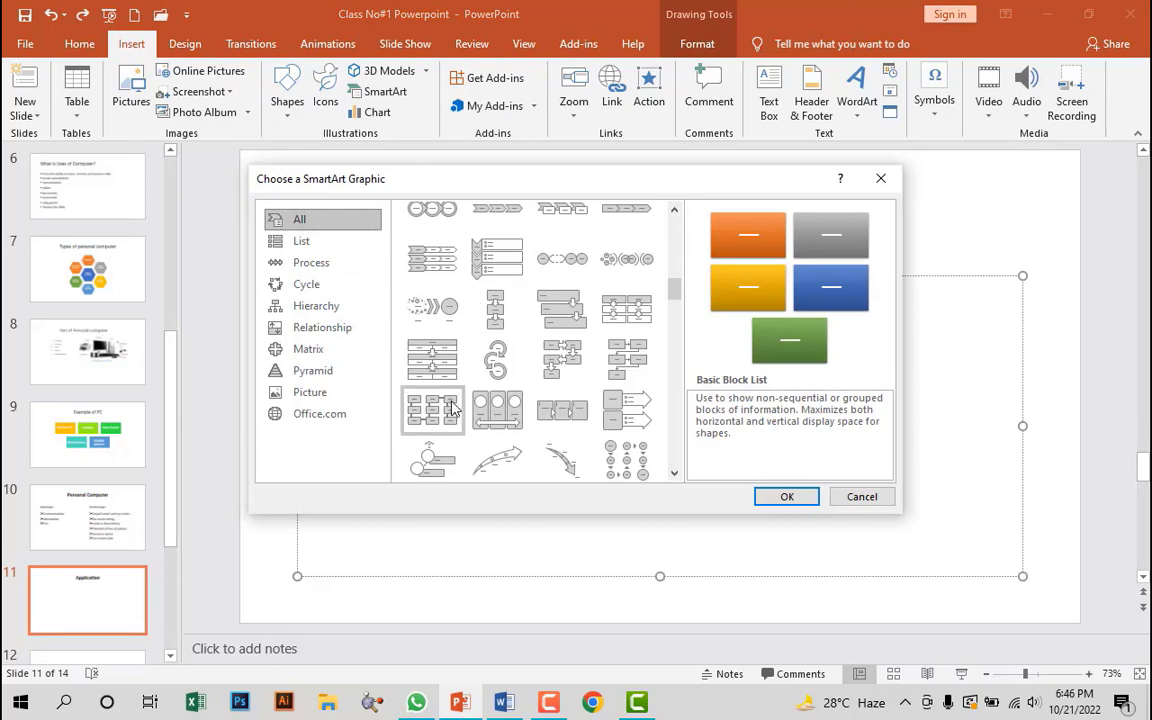
pyautogui.doubleClick(433, 360)
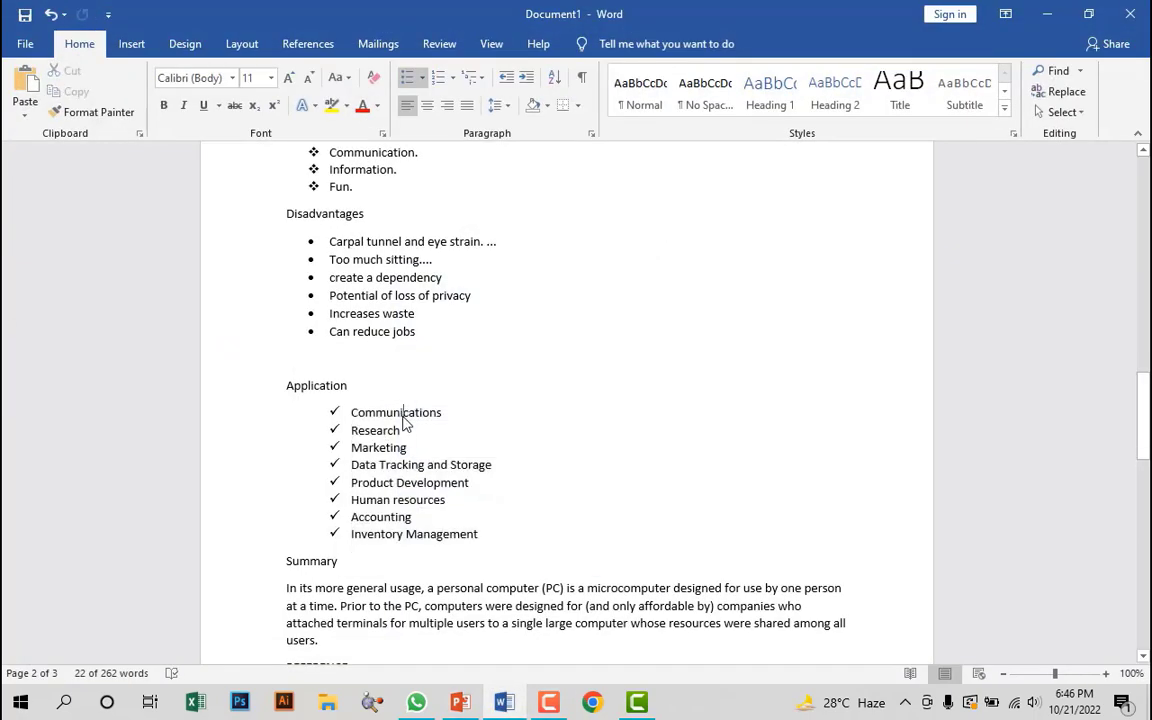
# - Copy the Application uses from Word, Communications through Accounting, into the diagram's bullets
pyautogui.tripleClick(404, 418)
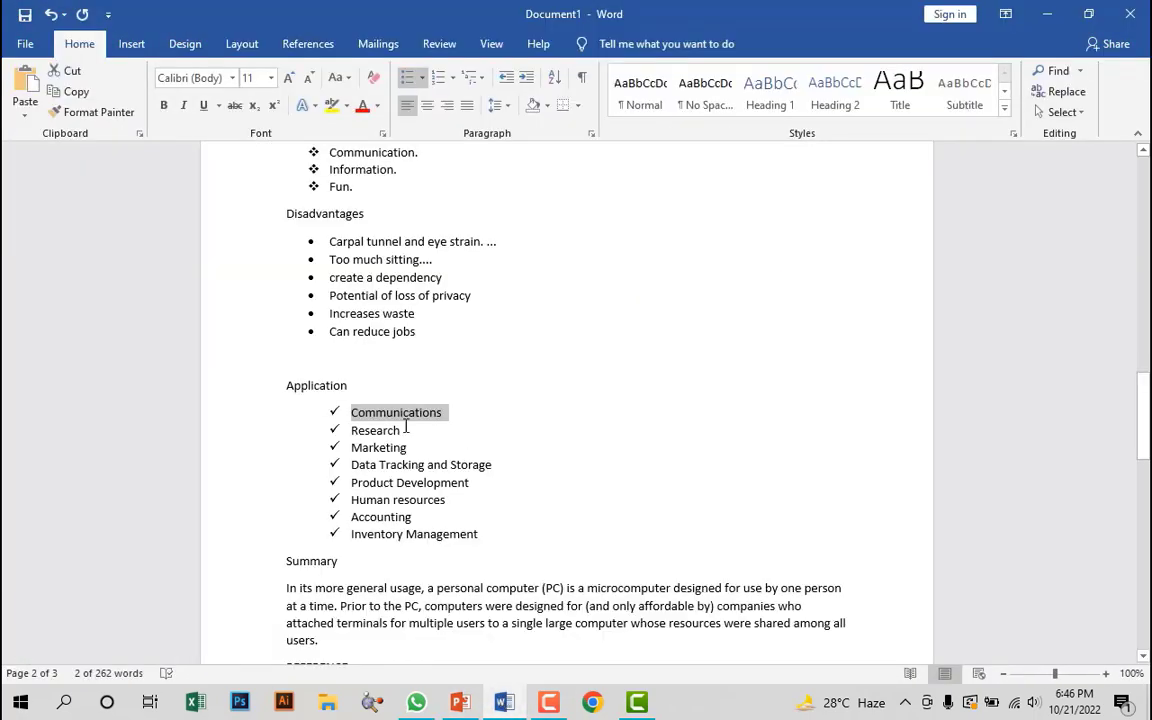
pyautogui.tripleClick(404, 430)
pyautogui.moveTo(407, 448); pyautogui.dragTo(385, 449)
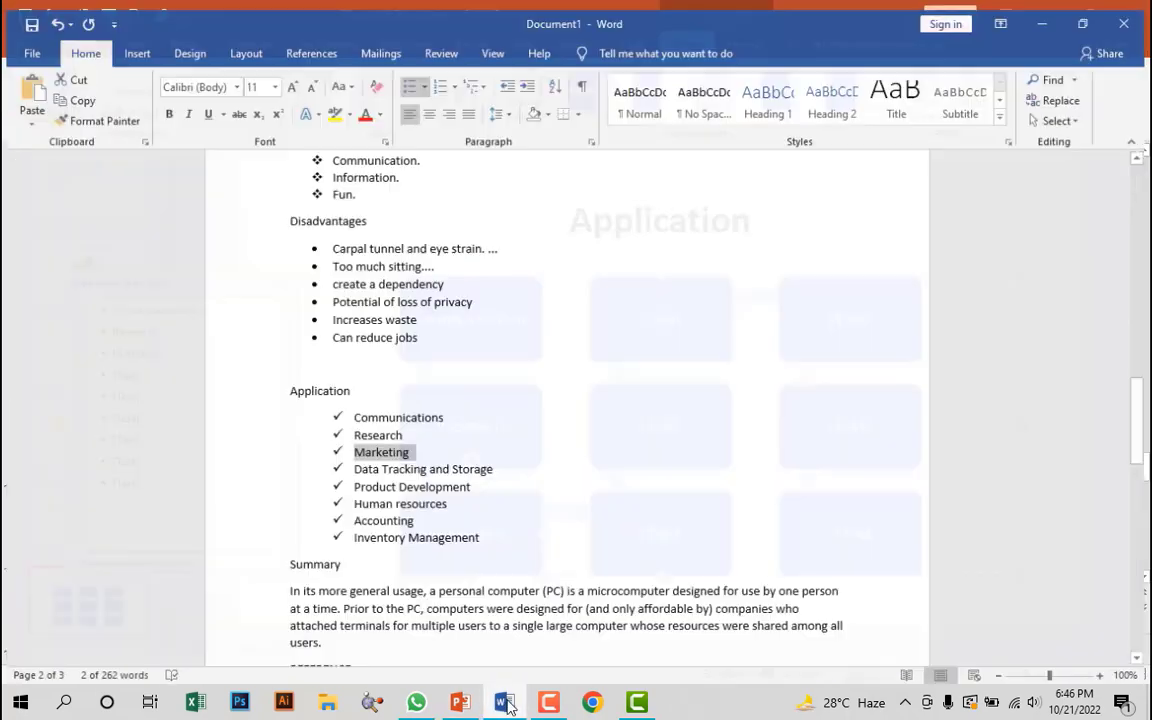
pyautogui.tripleClick(358, 464)
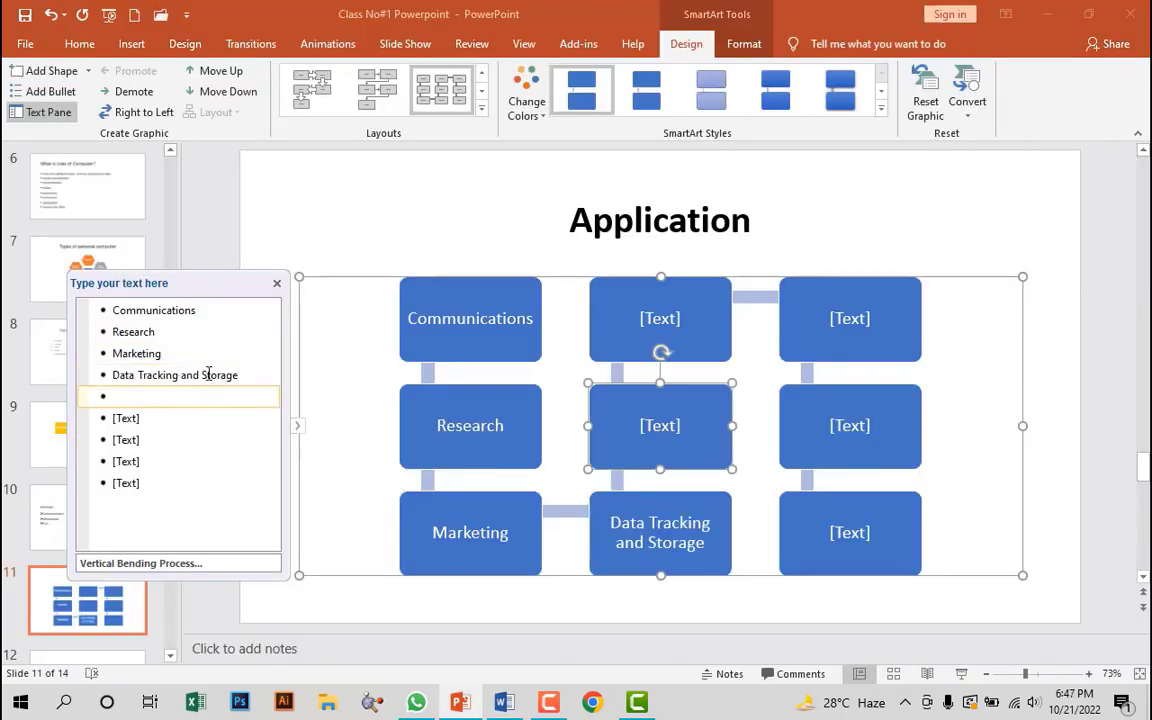
pyautogui.tripleClick(470, 482)
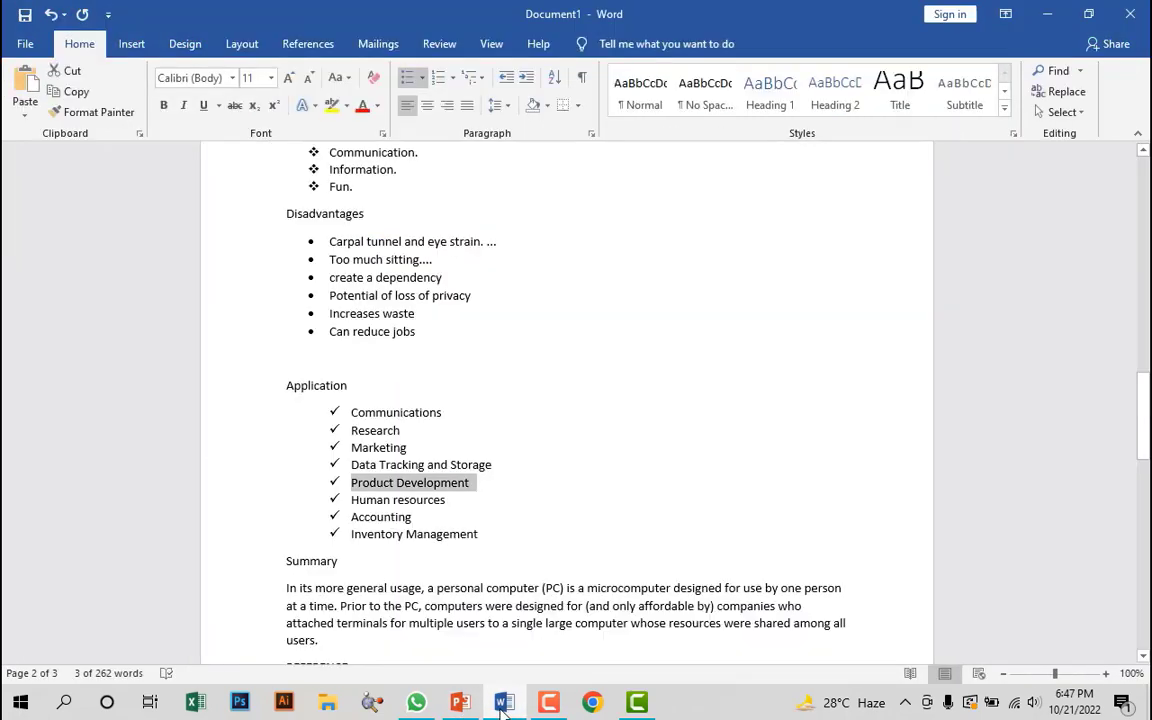
pyautogui.tripleClick(398, 499)
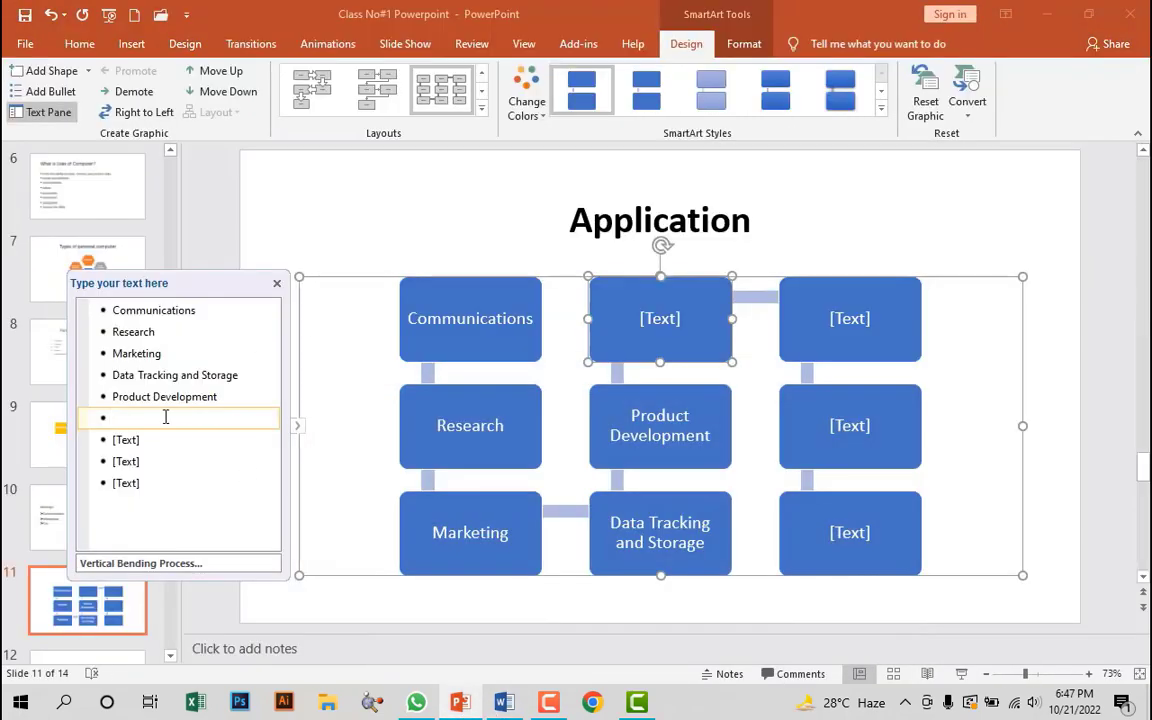
pyautogui.write('Human resources')
pyautogui.tripleClick(381, 517)
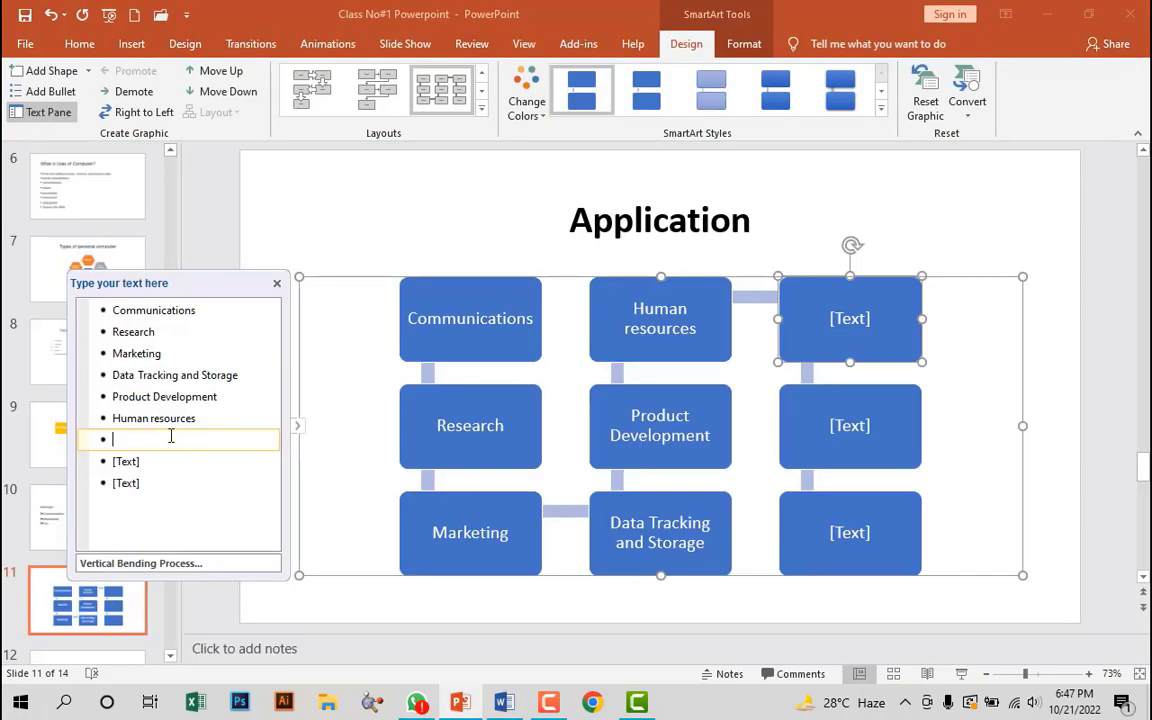
pyautogui.write('Accounting')
pyautogui.tripleClick(362, 535)
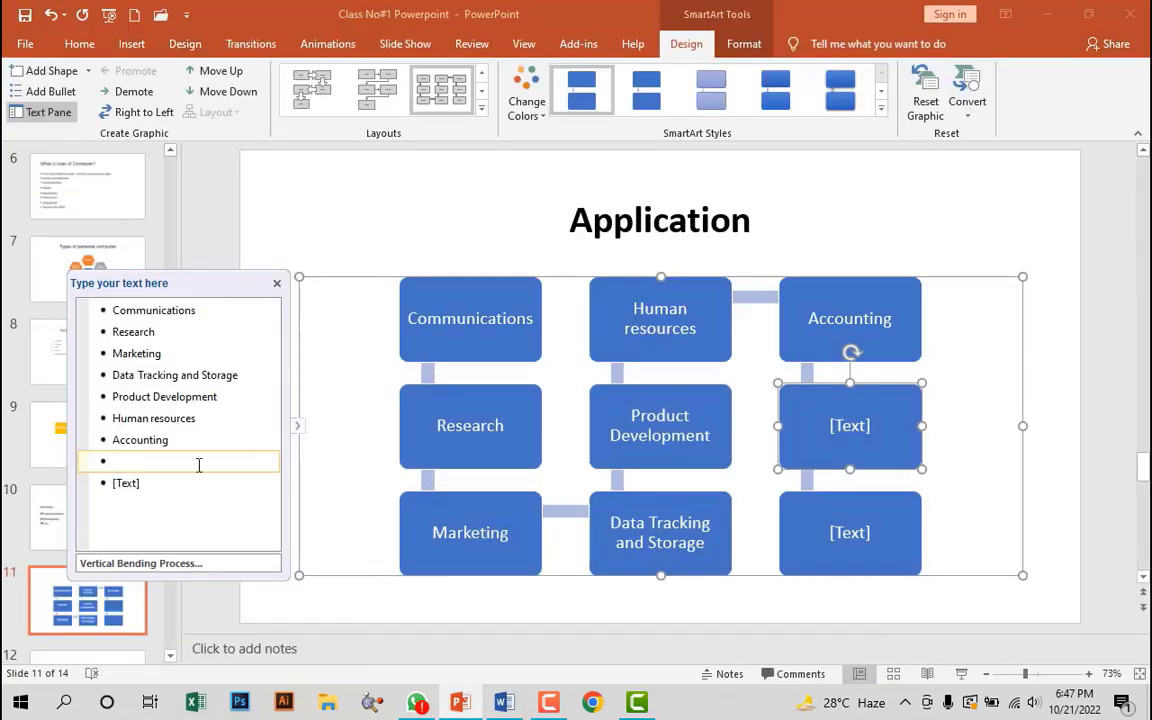
# - Add Inventory Management to the diagram and delete the leftover empty box
pyautogui.write('Inventory Management')
pyautogui.click(201, 485)
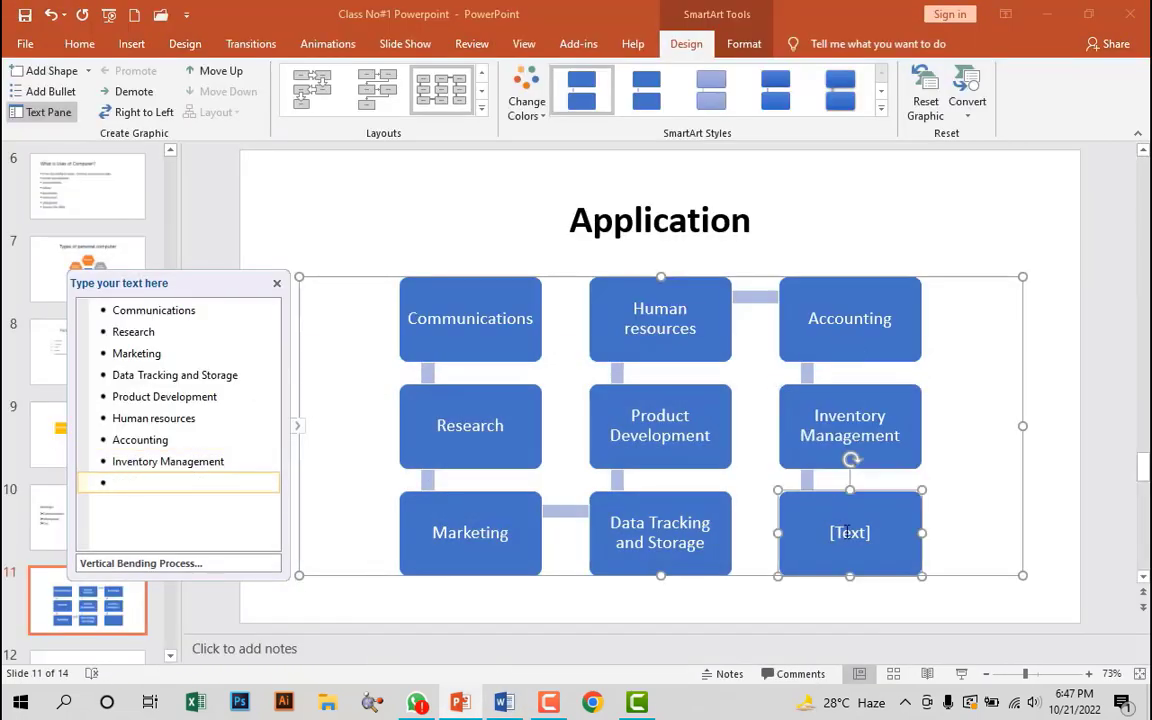
pyautogui.click(848, 461)
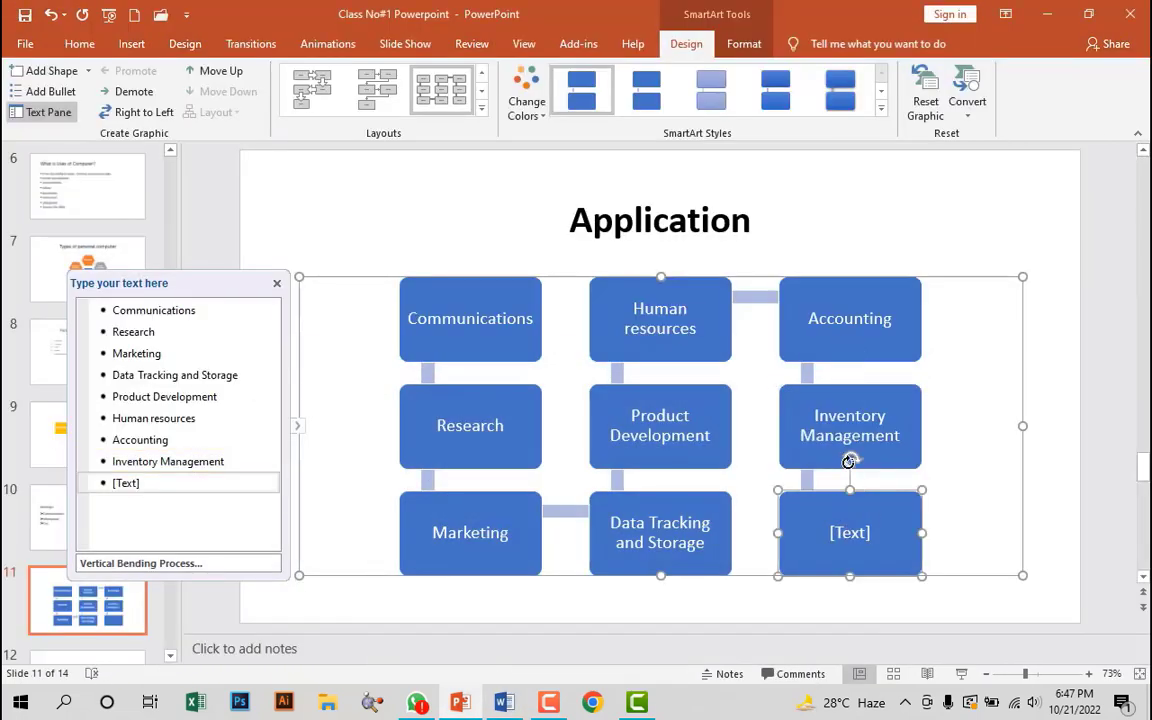
pyautogui.press('Delete')
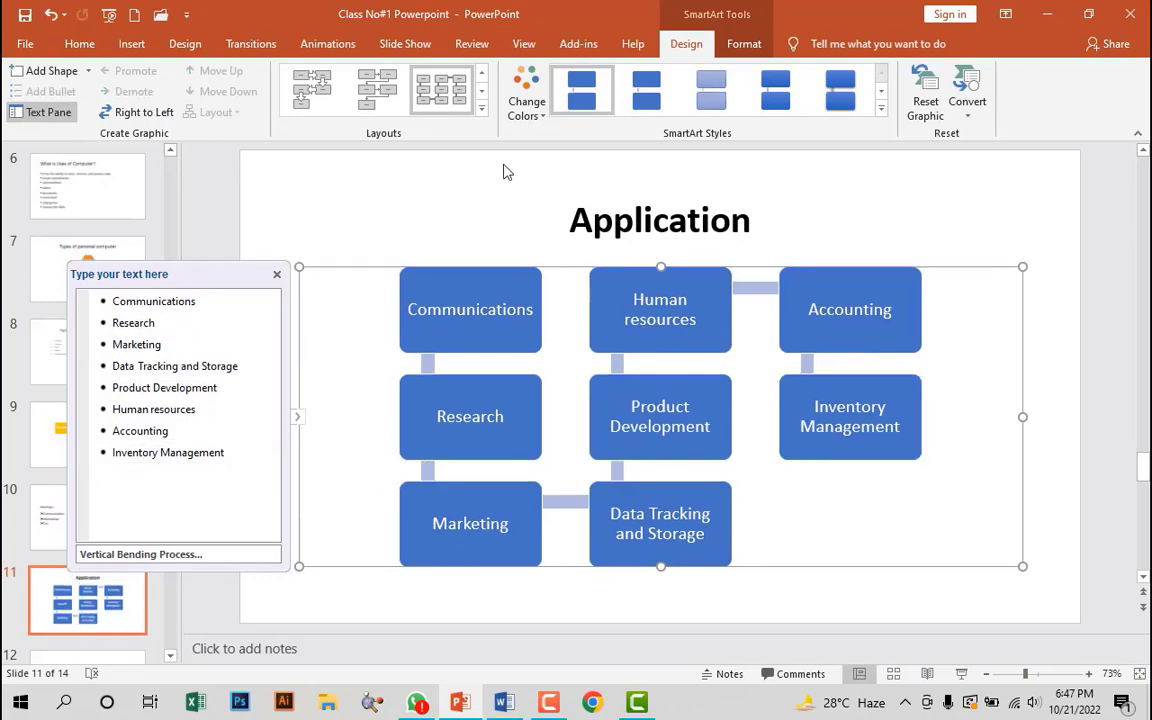
# - Recolour the Application diagram with a Colorful multicolour scheme
pyautogui.click(527, 100)
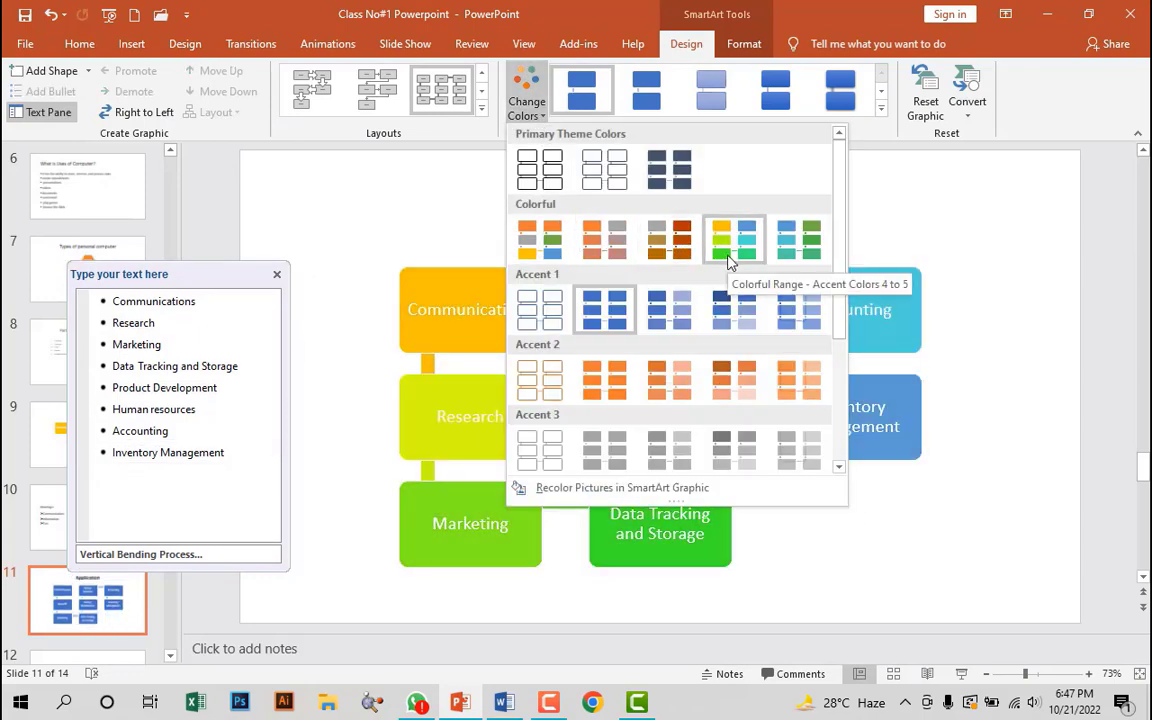
pyautogui.click(553, 257)
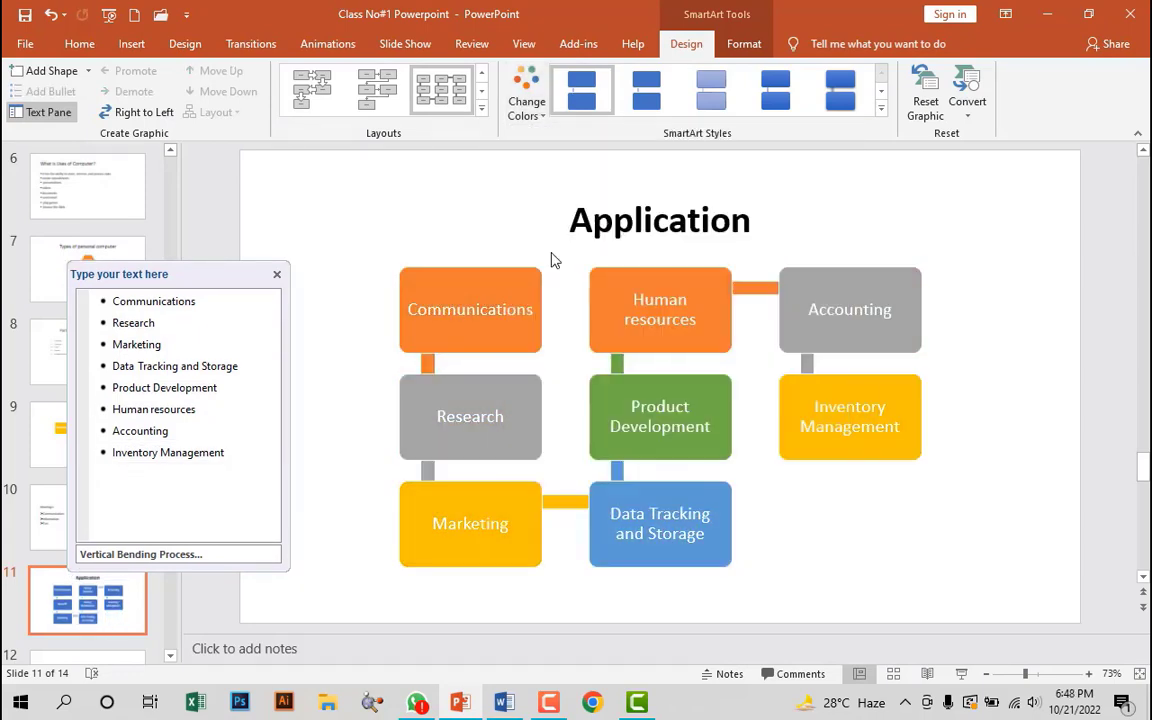
pyautogui.click(578, 607)
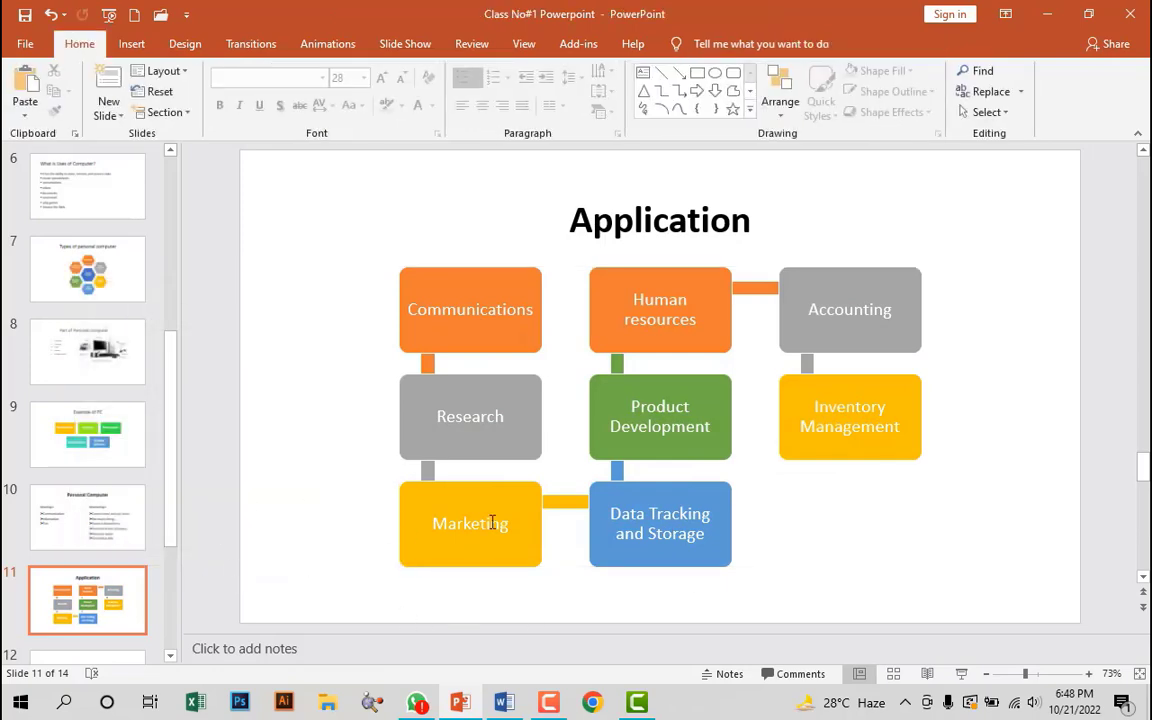
pyautogui.scroll(-3, 85, 537)
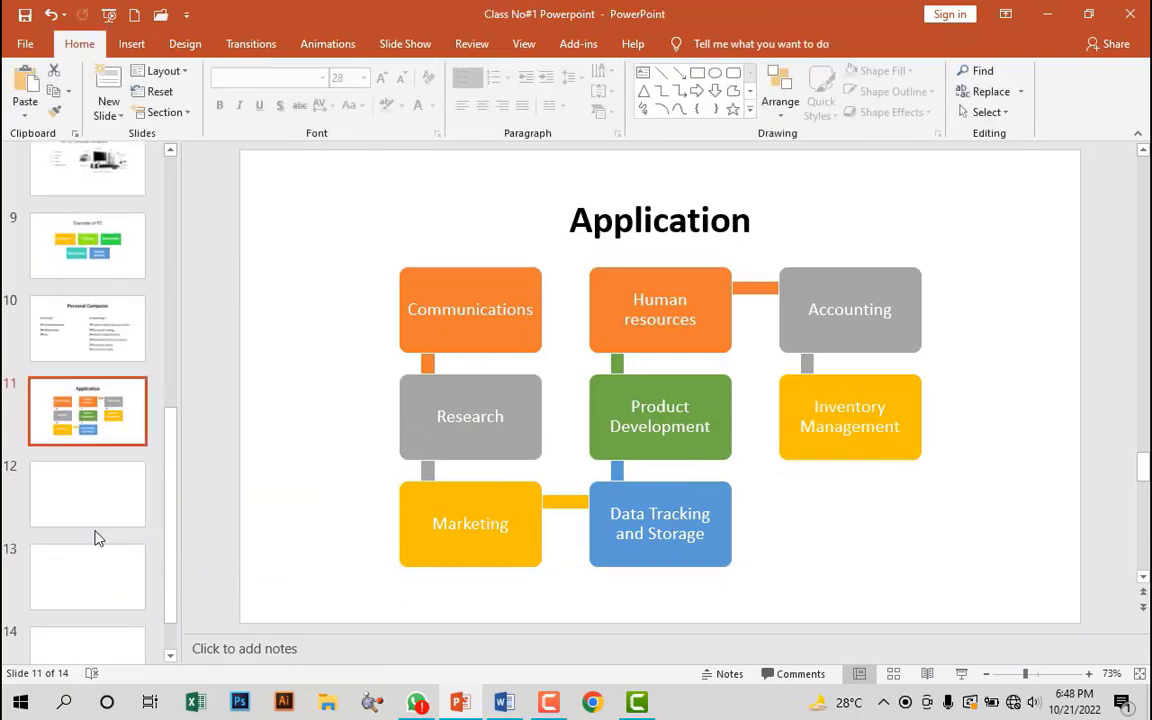
pyautogui.click(90, 500)
# - Copy the Summary heading from Word into slide 12's title and centre it
pyautogui.click(504, 702)
pyautogui.doubleClick(311, 388)
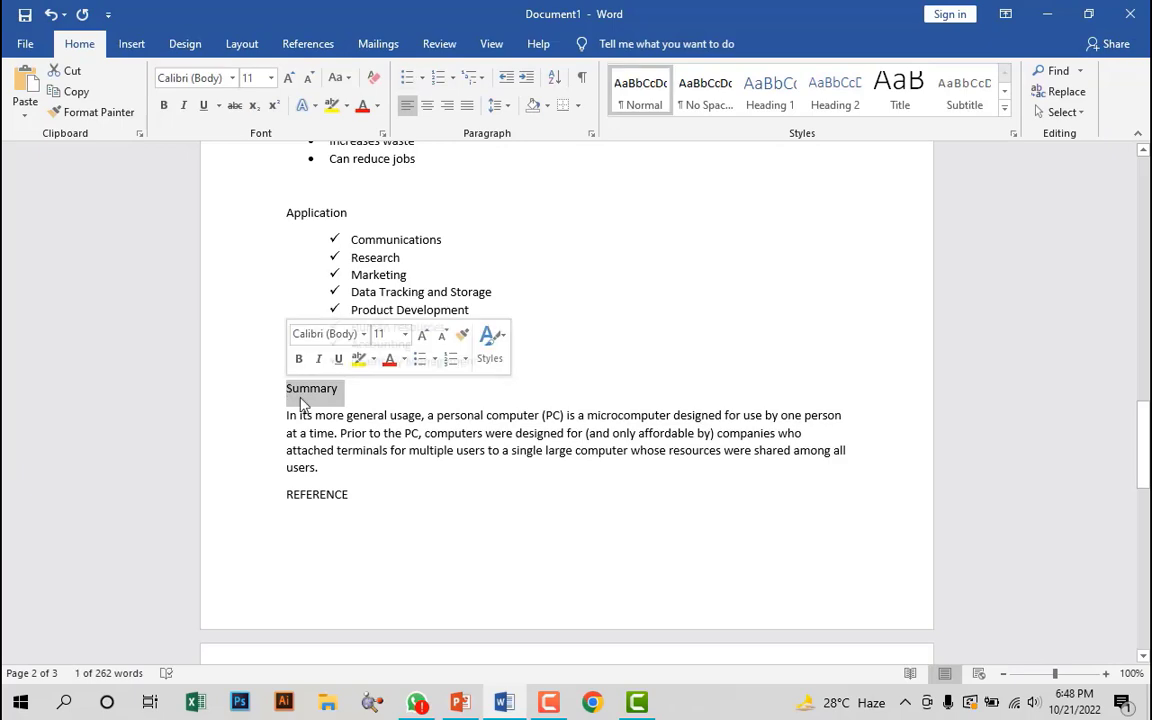
pyautogui.click(520, 707)
pyautogui.click(568, 244)
pyautogui.write('Summary')
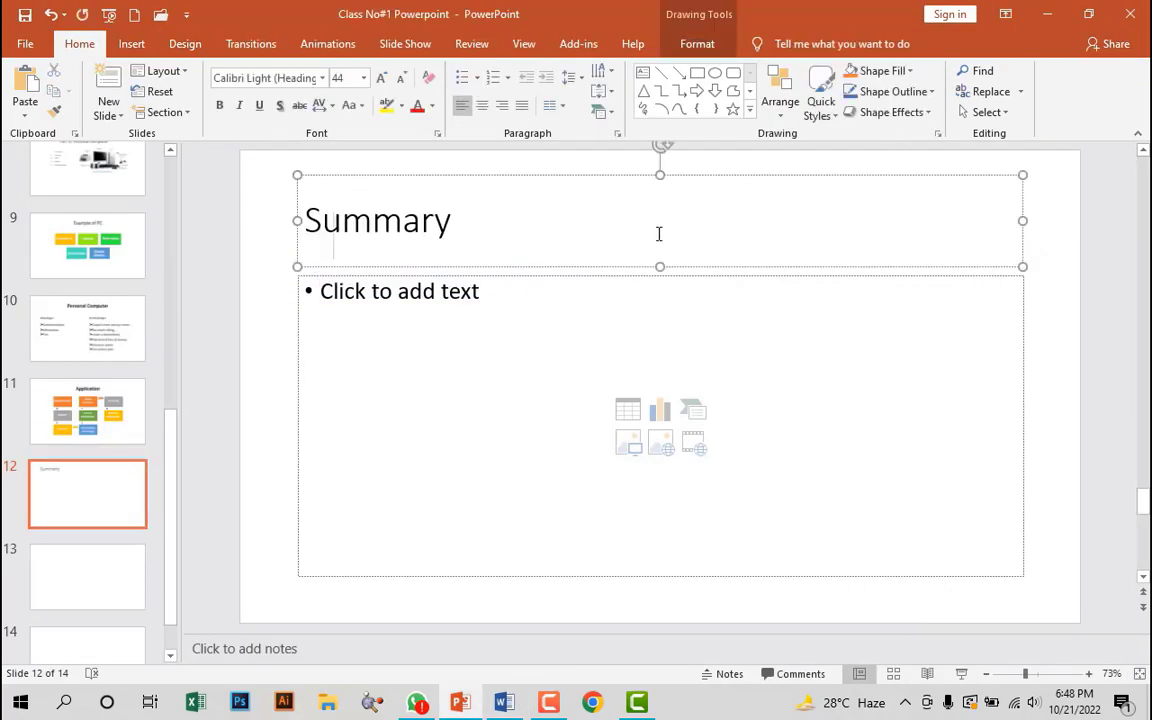
pyautogui.hotkey('shift', 'Home')
pyautogui.click(481, 105)
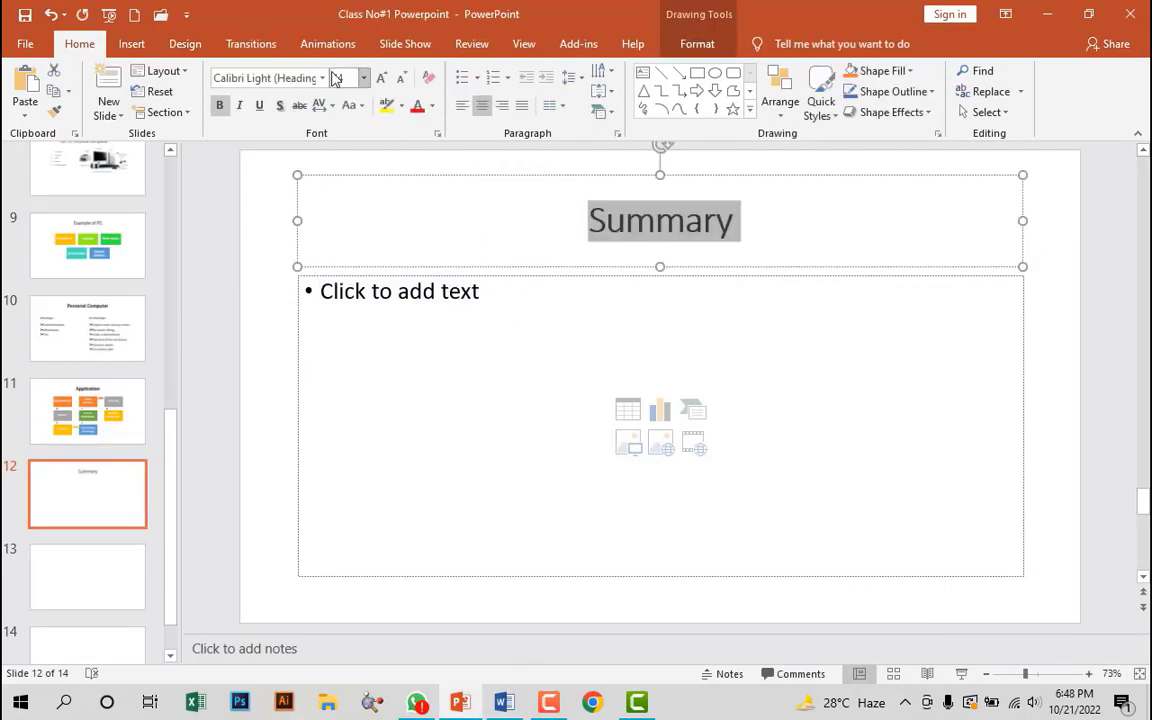
pyautogui.click(322, 77)
pyautogui.click(307, 117)
# - Paste the Summary paragraph from Word into slide 12's body text
pyautogui.click(504, 702)
pyautogui.moveTo(286, 415); pyautogui.dragTo(318, 468)
pyautogui.hotkey('ctrl', 'c')
pyautogui.rightClick(318, 424)
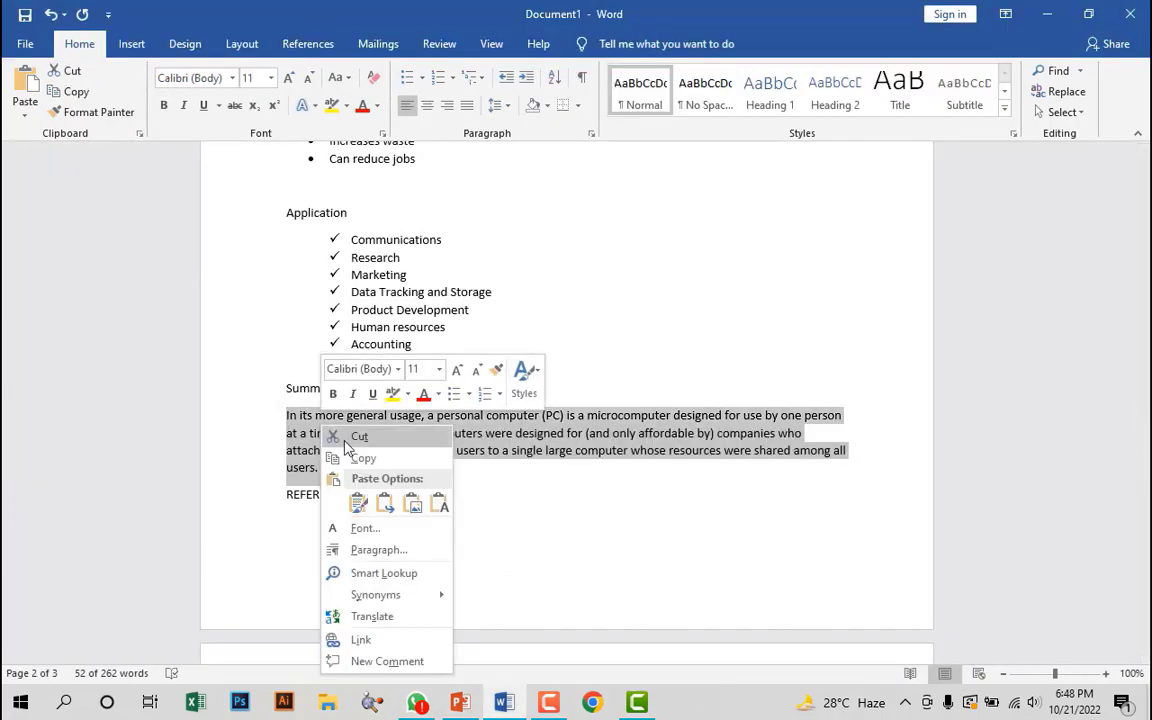
pyautogui.click(334, 455)
pyautogui.click(504, 702)
pyautogui.click(481, 368)
pyautogui.hotkey('ctrl', 'v')
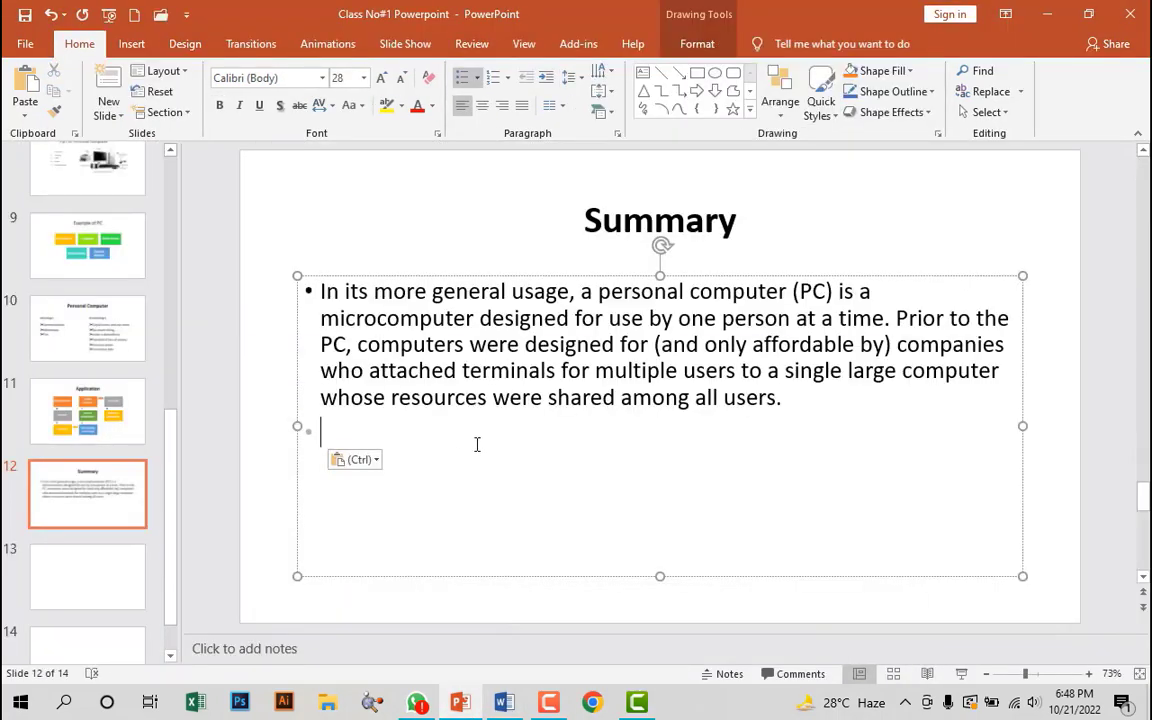
# - Narrow the summary text box, centre it under the title, and justify the paragraph
pyautogui.moveTo(1022, 425); pyautogui.dragTo(868, 431)
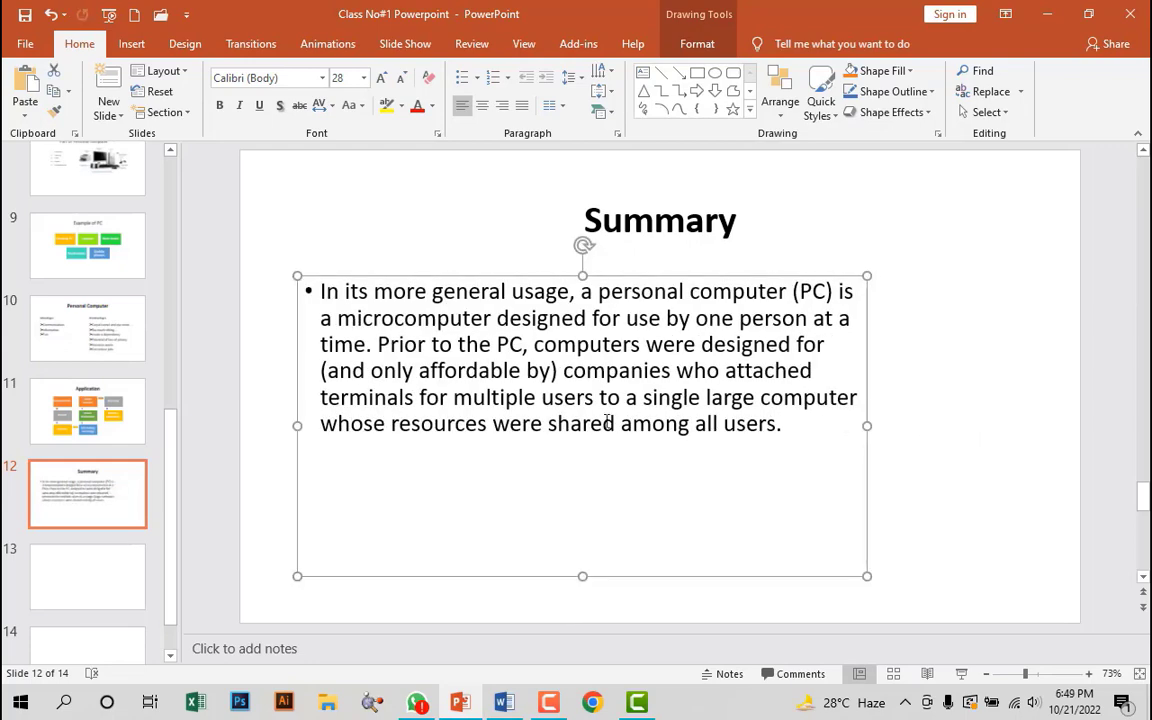
pyautogui.moveTo(597, 275); pyautogui.dragTo(675, 266)
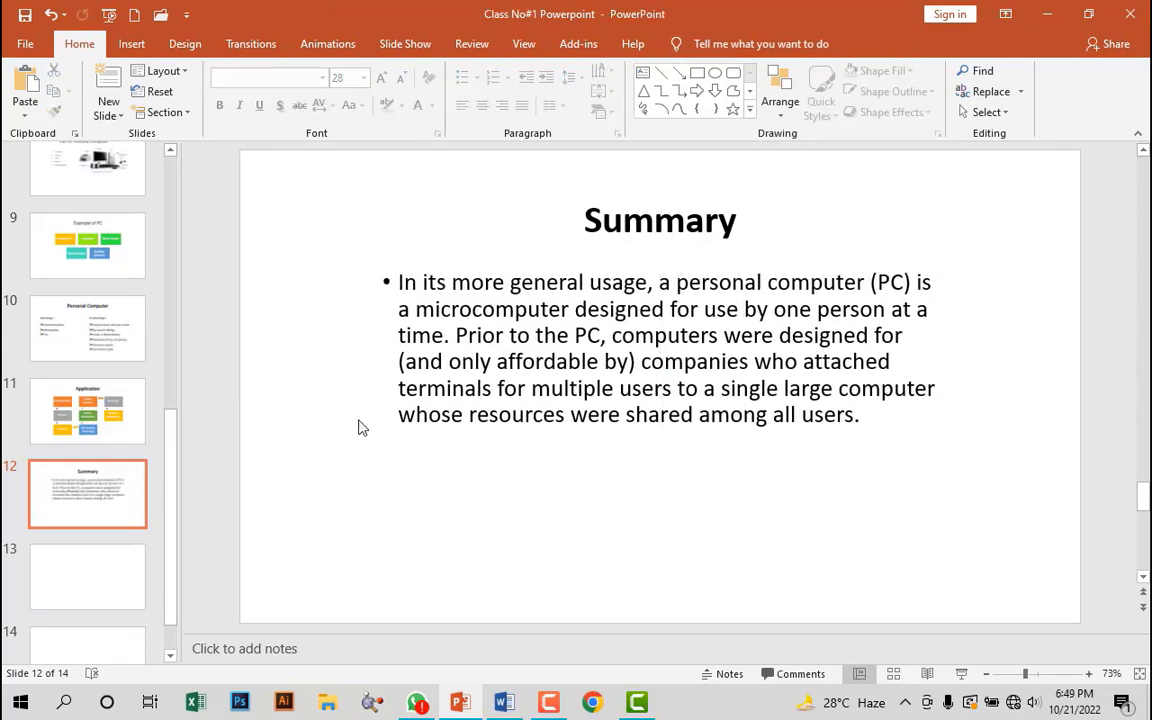
pyautogui.moveTo(945, 415); pyautogui.dragTo(822, 422)
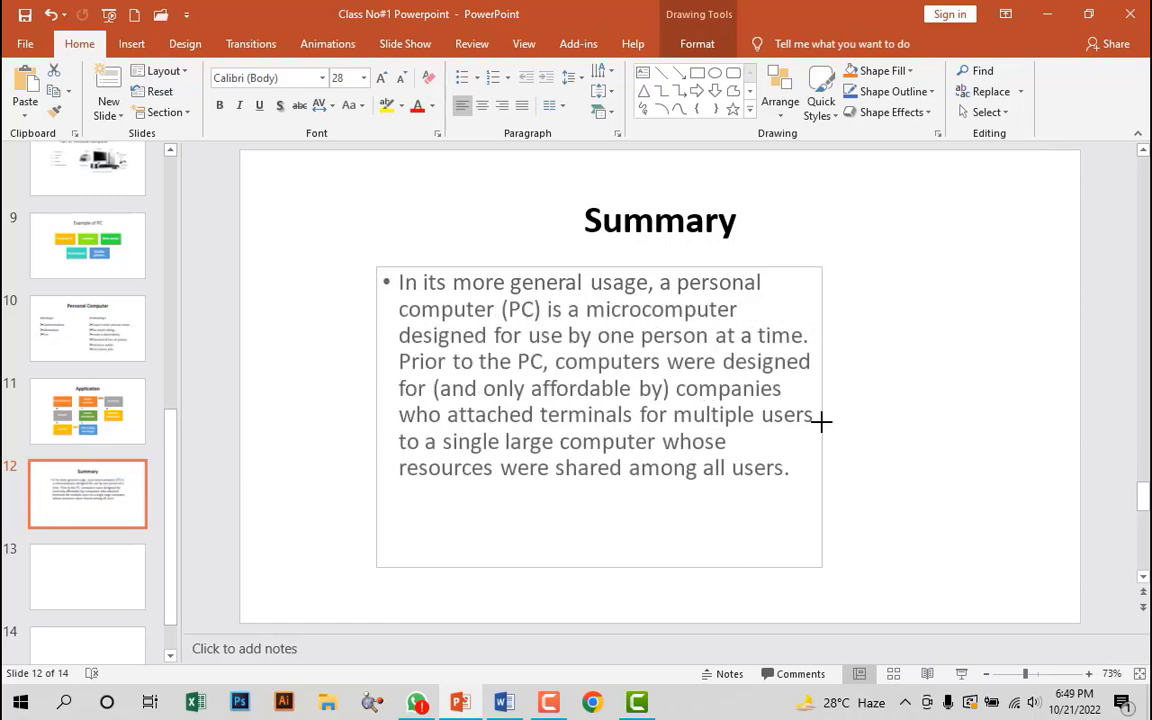
pyautogui.hotkey('ctrl', 'j')
pyautogui.tripleClick(770, 468)
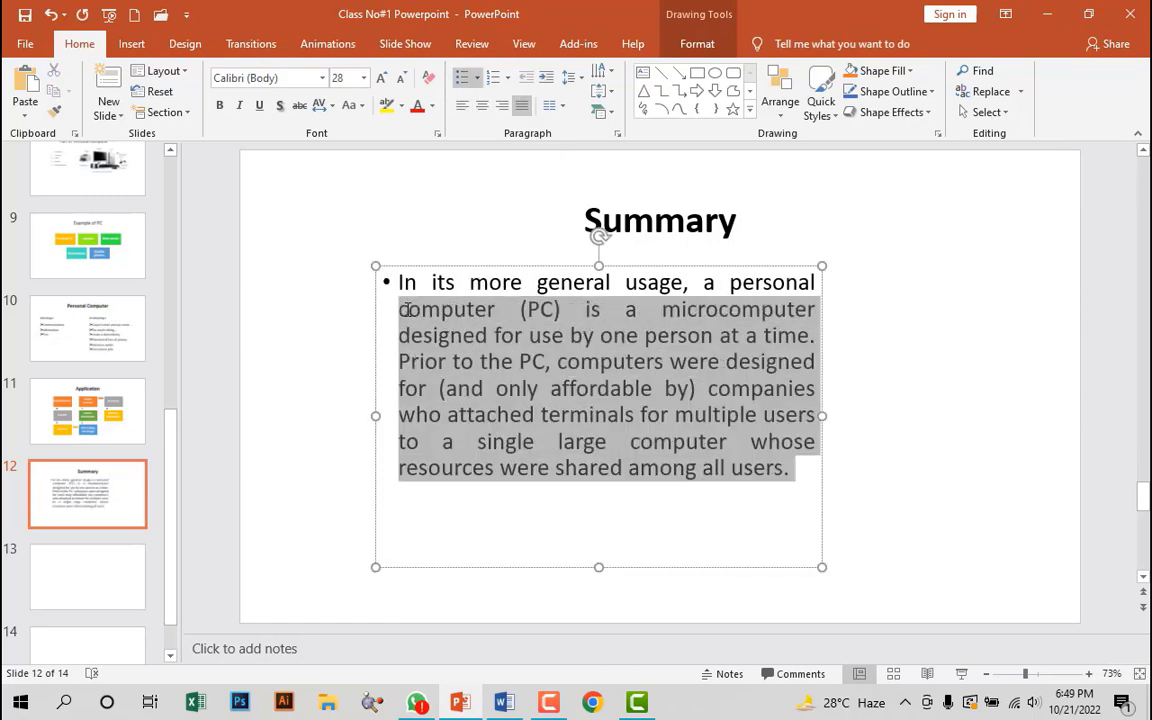
# - Paste REFERENCE as slide 13's title and centre it
pyautogui.hotkey('alt', 'Tab')
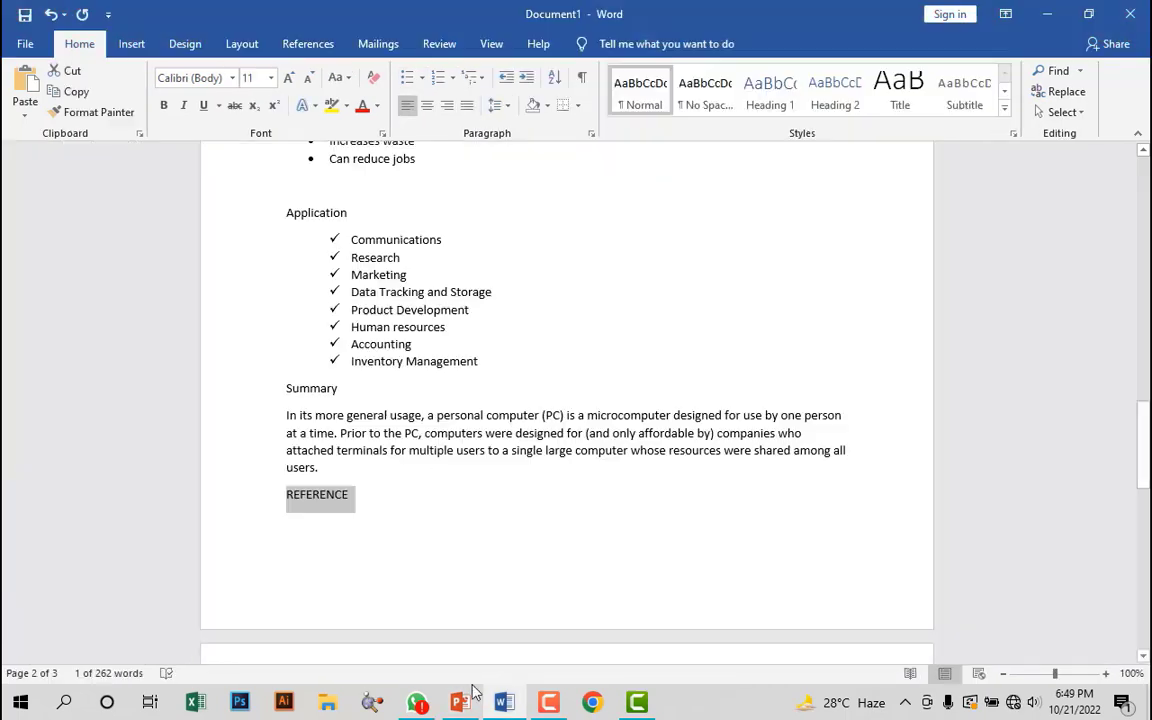
pyautogui.hotkey('alt', 'Tab')
pyautogui.click(622, 442)
pyautogui.write('REFERENCE')
pyautogui.press('BackSpace')
pyautogui.doubleClick(494, 428)
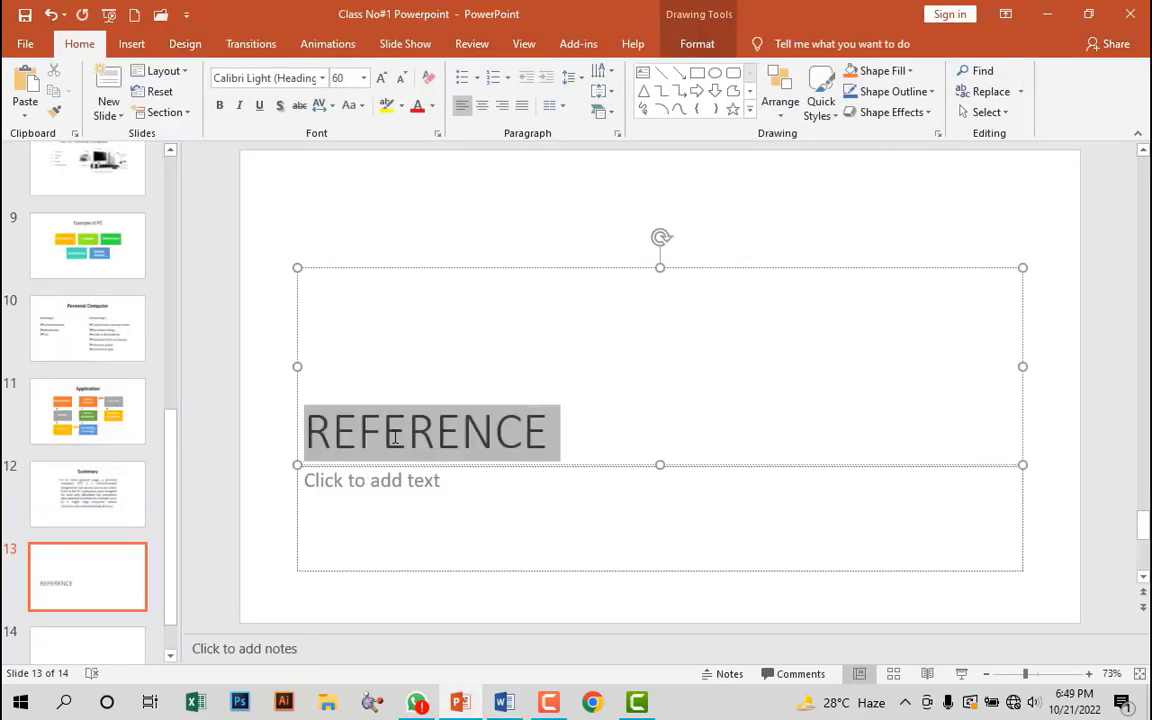
pyautogui.click(481, 105)
# - Copy the terminals-through-users sentence from Word into slide 13's body text
pyautogui.click(537, 498)
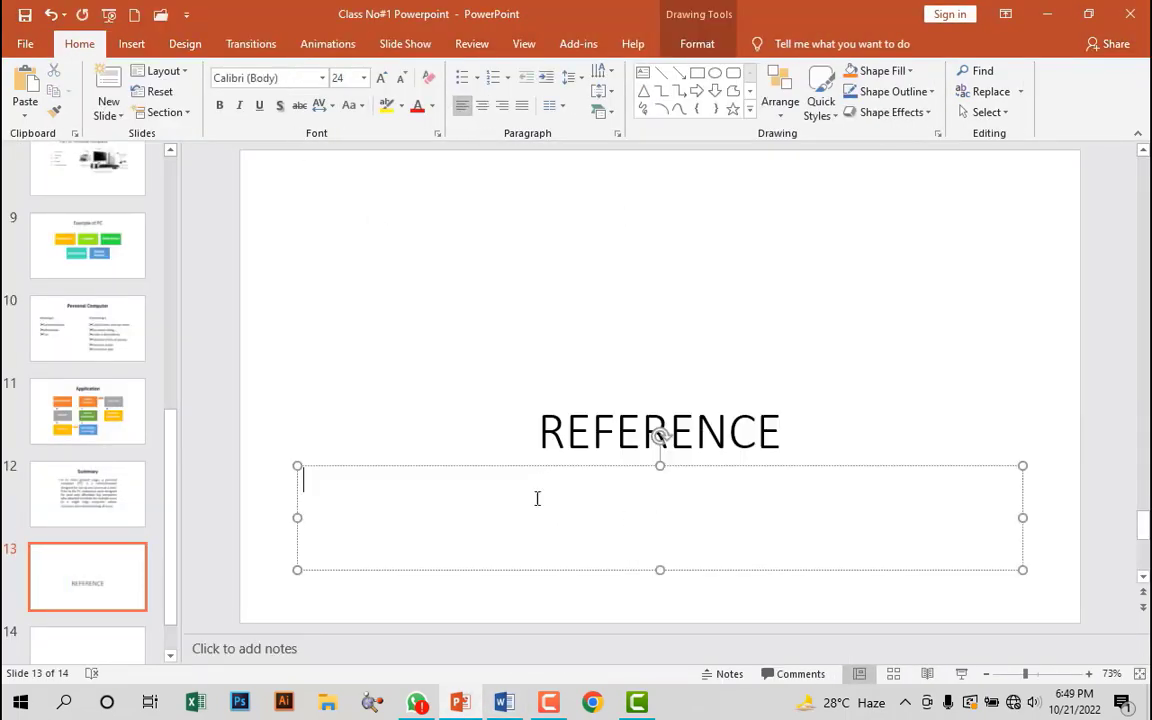
pyautogui.click(504, 702)
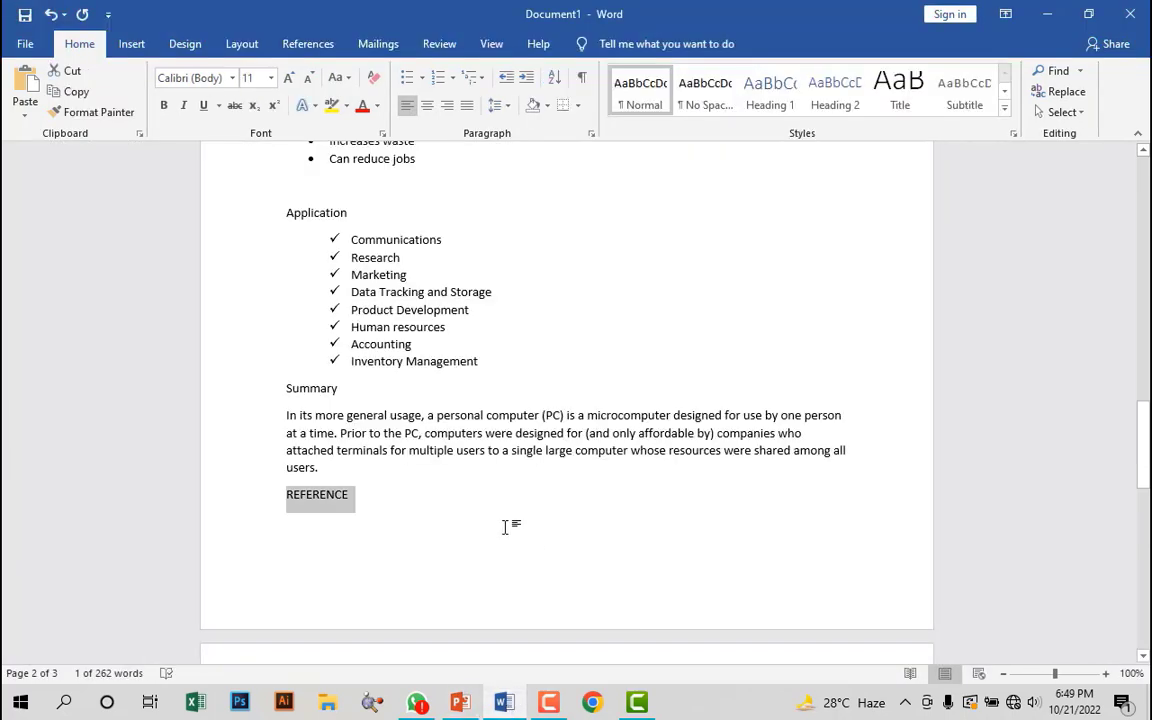
pyautogui.scroll(-2, 870, 385)
pyautogui.moveTo(319, 380); pyautogui.dragTo(343, 371)
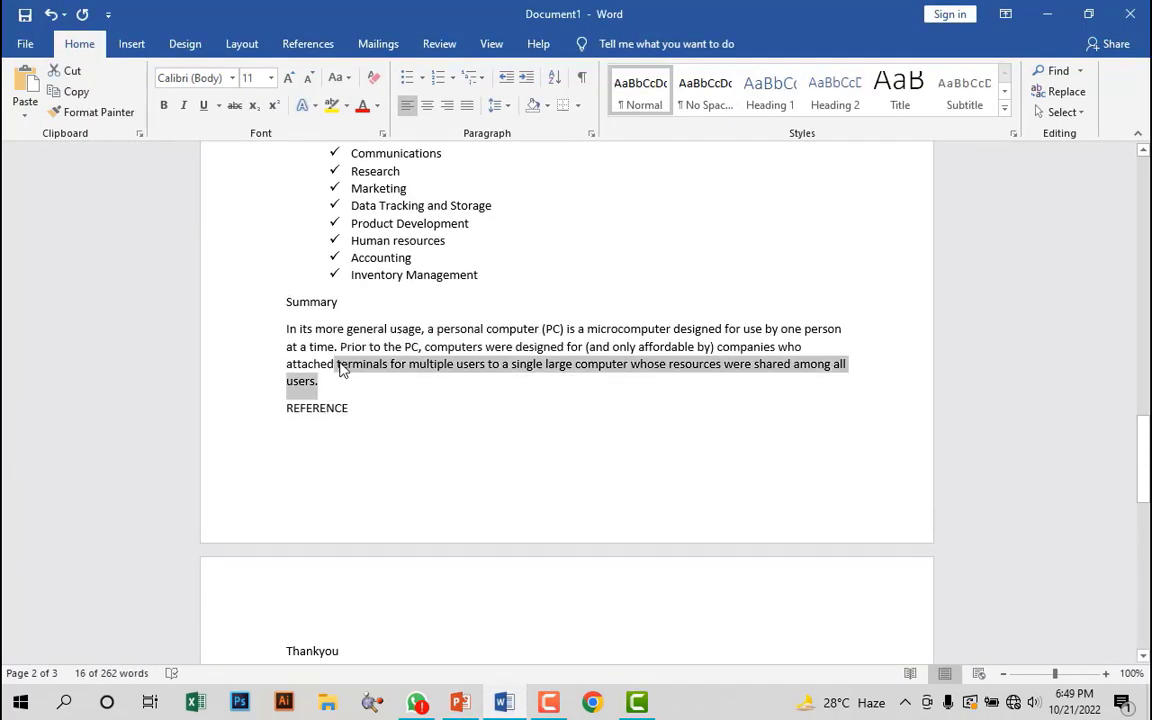
pyautogui.rightClick(343, 371)
pyautogui.click(385, 394)
pyautogui.click(459, 702)
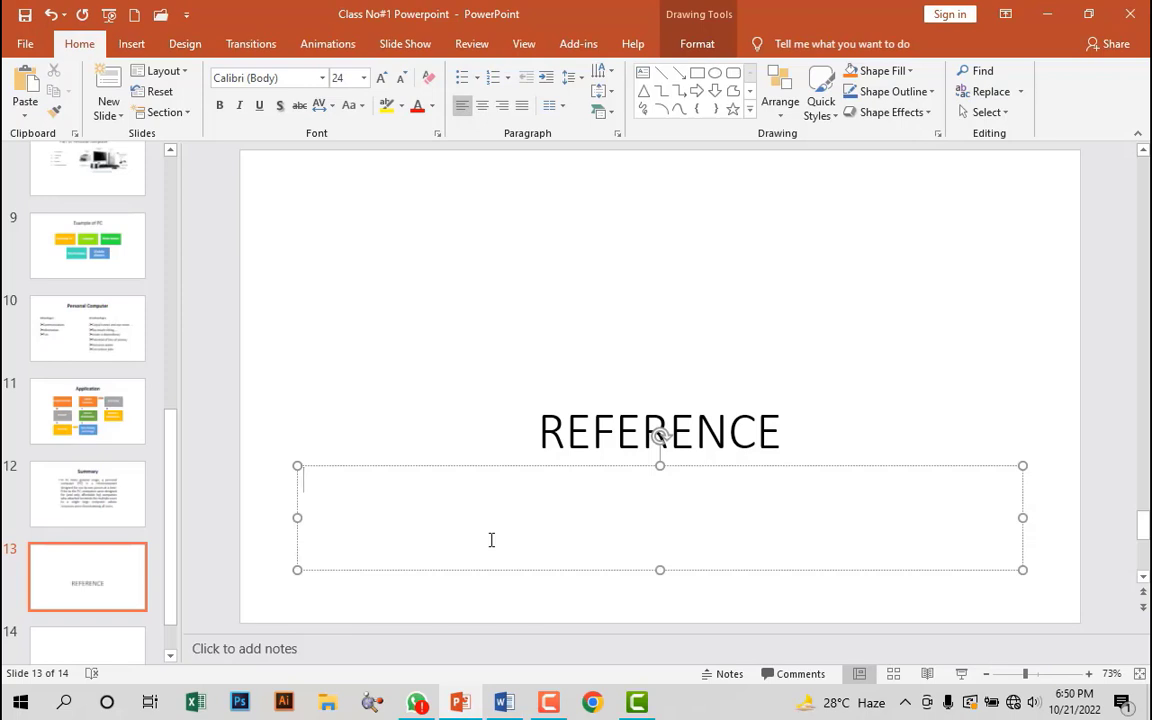
pyautogui.hotkey('ctrl', 'v')
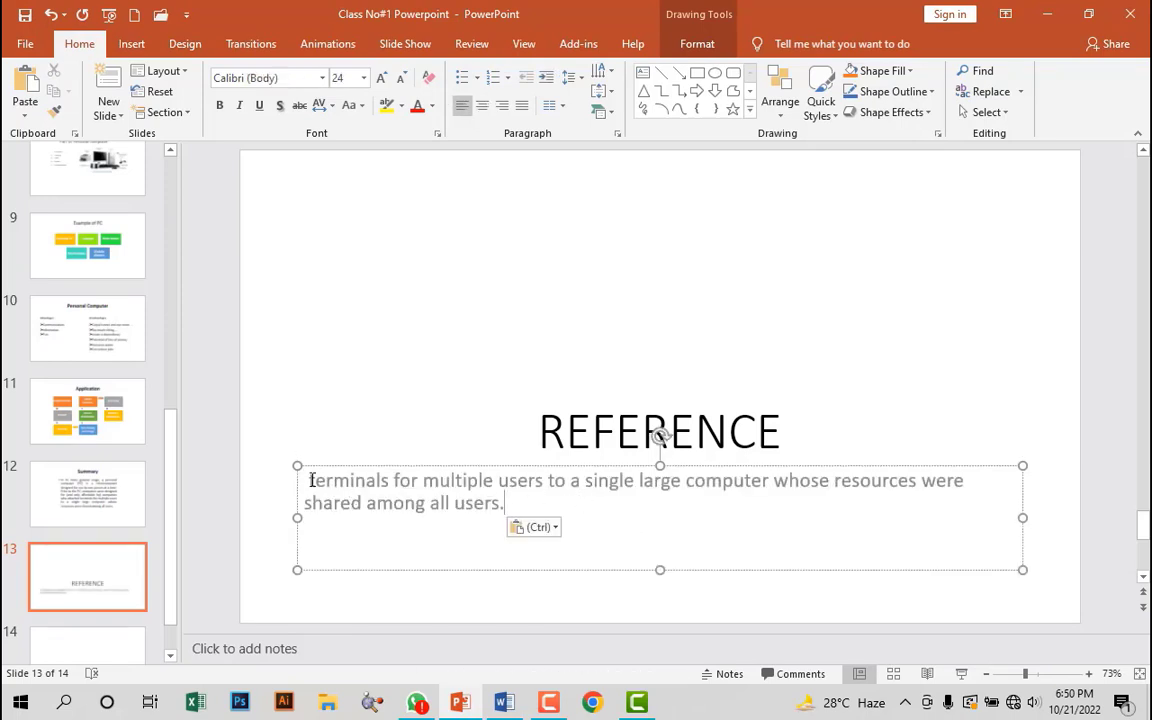
pyautogui.scroll(-2, 310, 440)
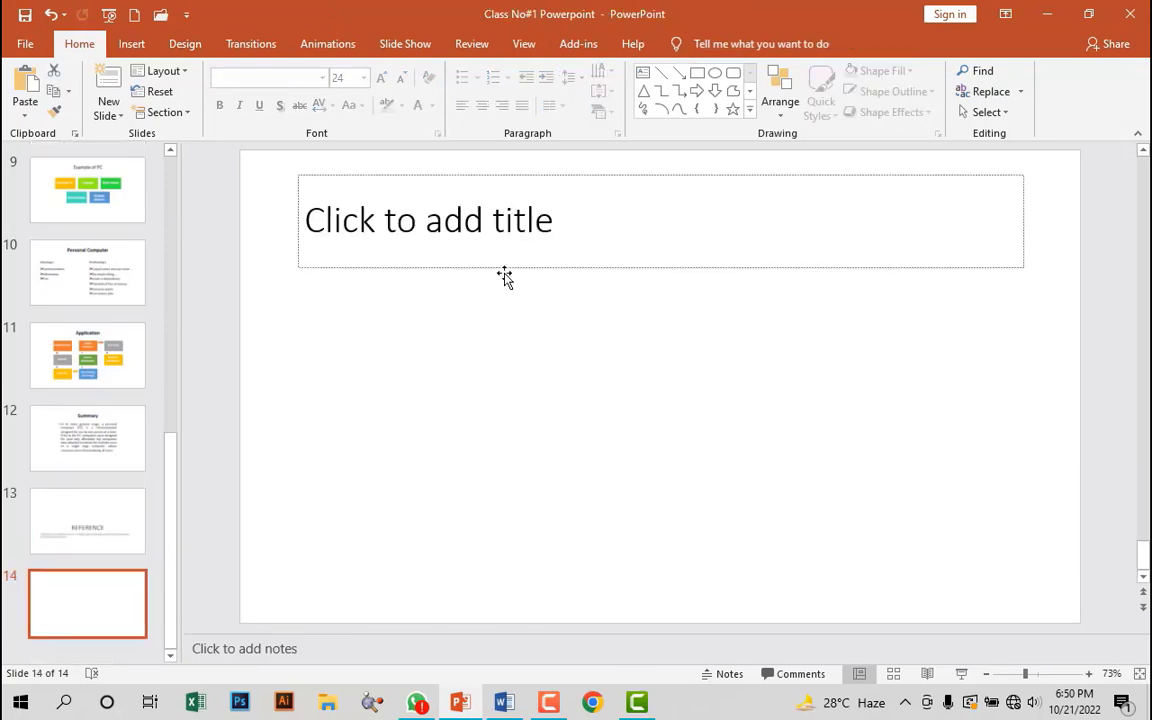
# - Paste Thankyou from Word into slide 14's title
pyautogui.click(532, 249)
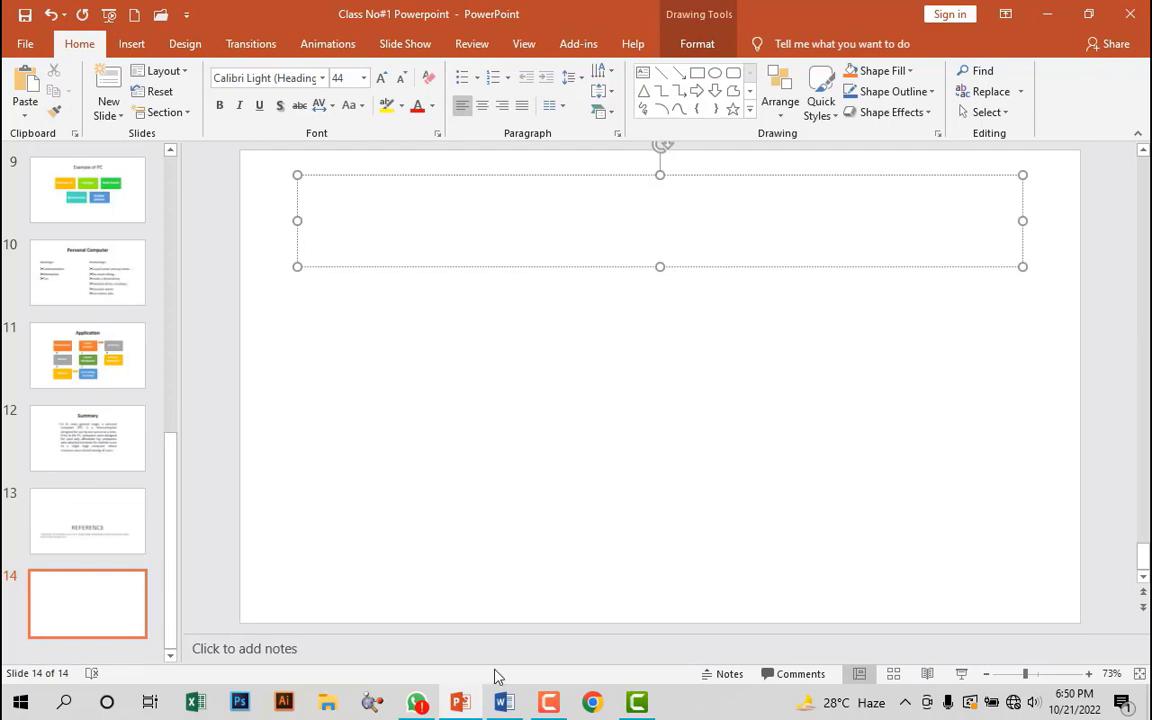
pyautogui.click(504, 702)
pyautogui.scroll(-2, 384, 558)
pyautogui.moveTo(345, 565); pyautogui.dragTo(285, 565)
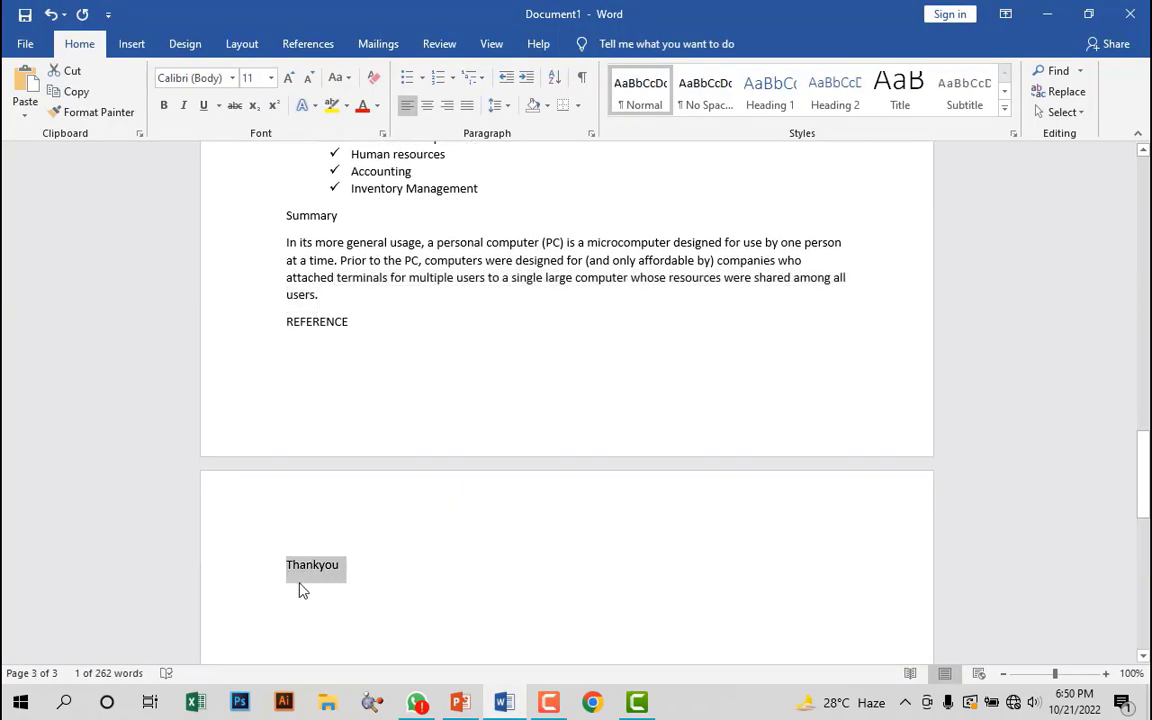
pyautogui.click(460, 702)
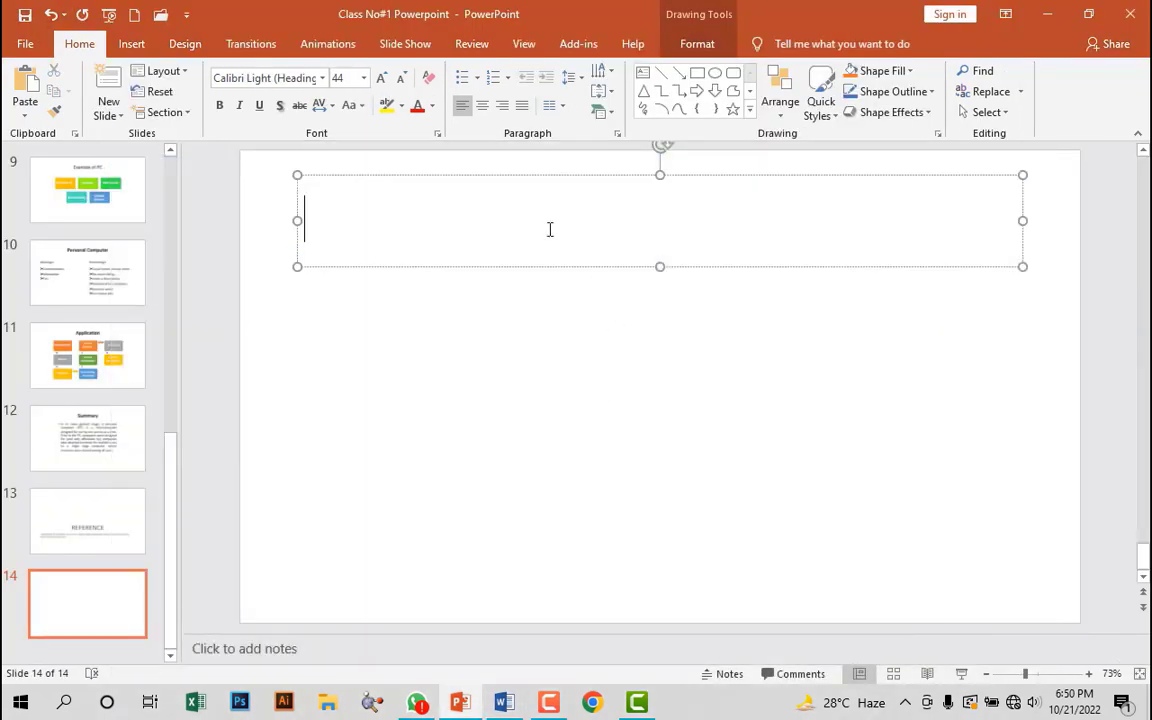
pyautogui.hotkey('ctrl', 'v')
pyautogui.press('BackSpace')
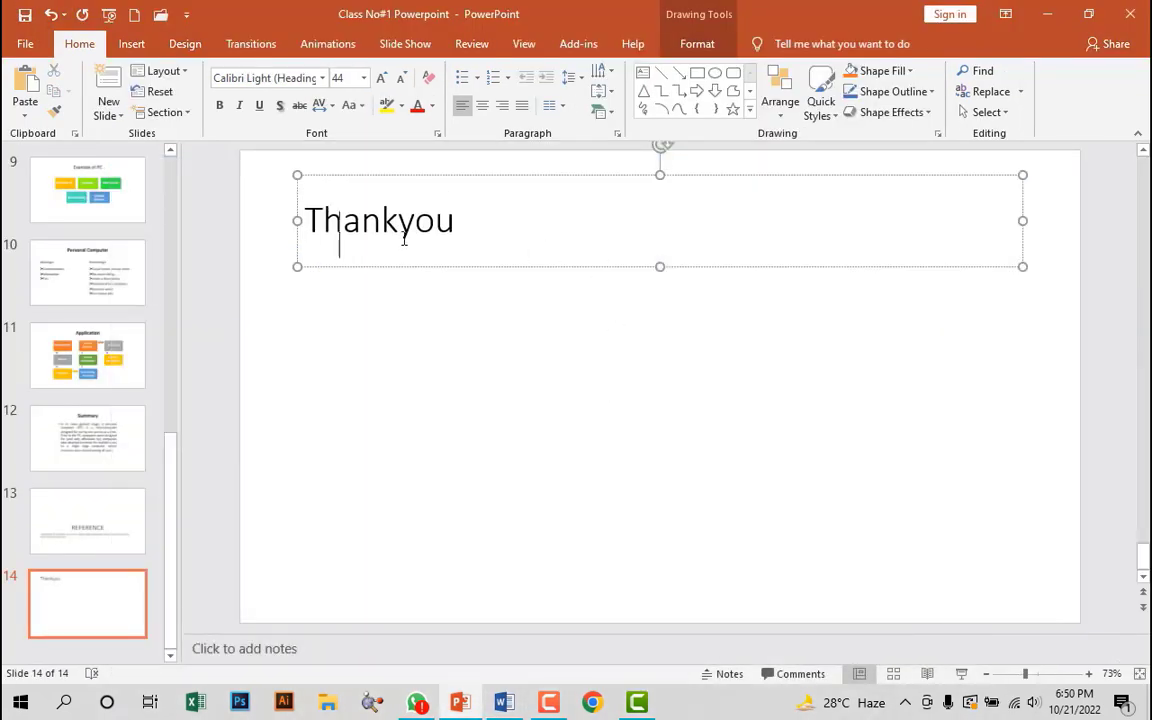
# - Make Thankyou bold Calibri, centred at 86 pt, and move it to mid-slide
pyautogui.doubleClick(414, 215)
pyautogui.click(322, 78)
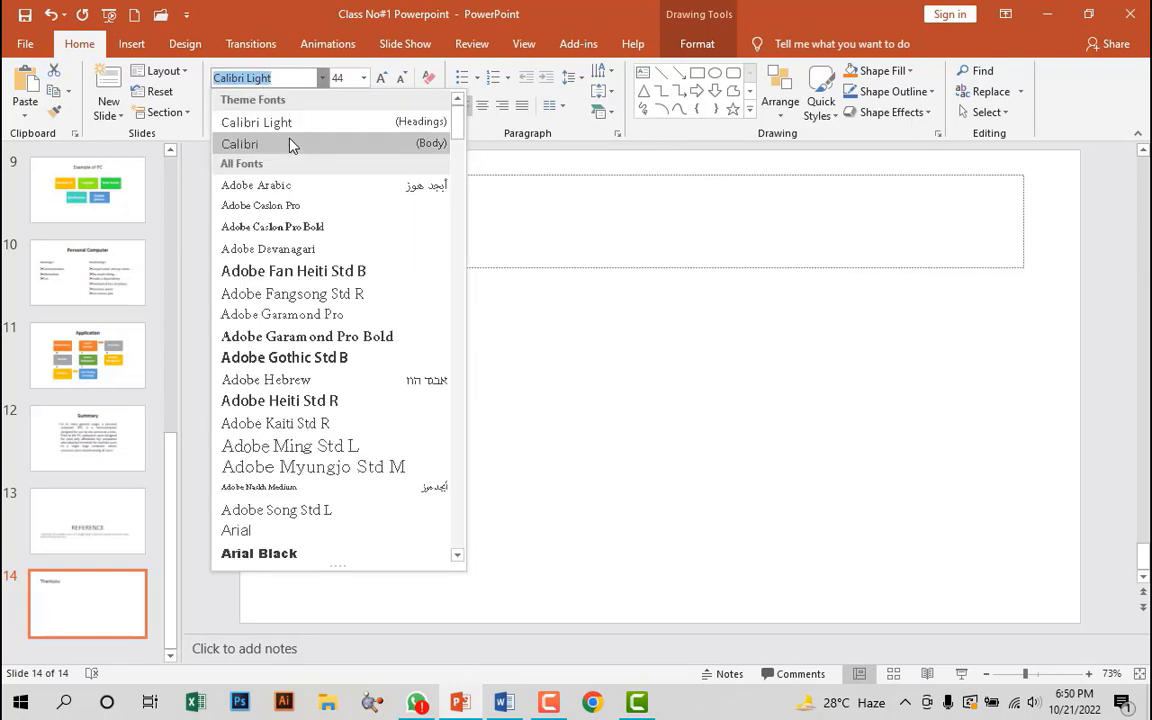
pyautogui.click(260, 141)
pyautogui.hotkey('ctrl', 'b')
pyautogui.click(480, 106)
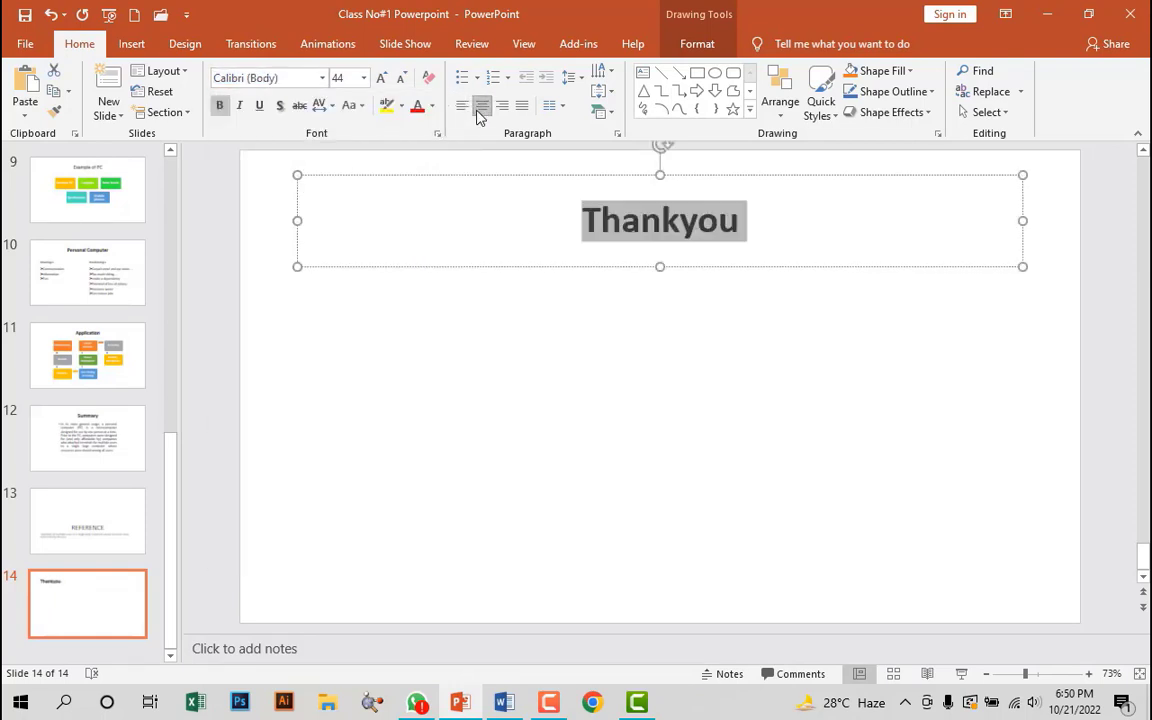
pyautogui.click(381, 79)
pyautogui.click(381, 79)
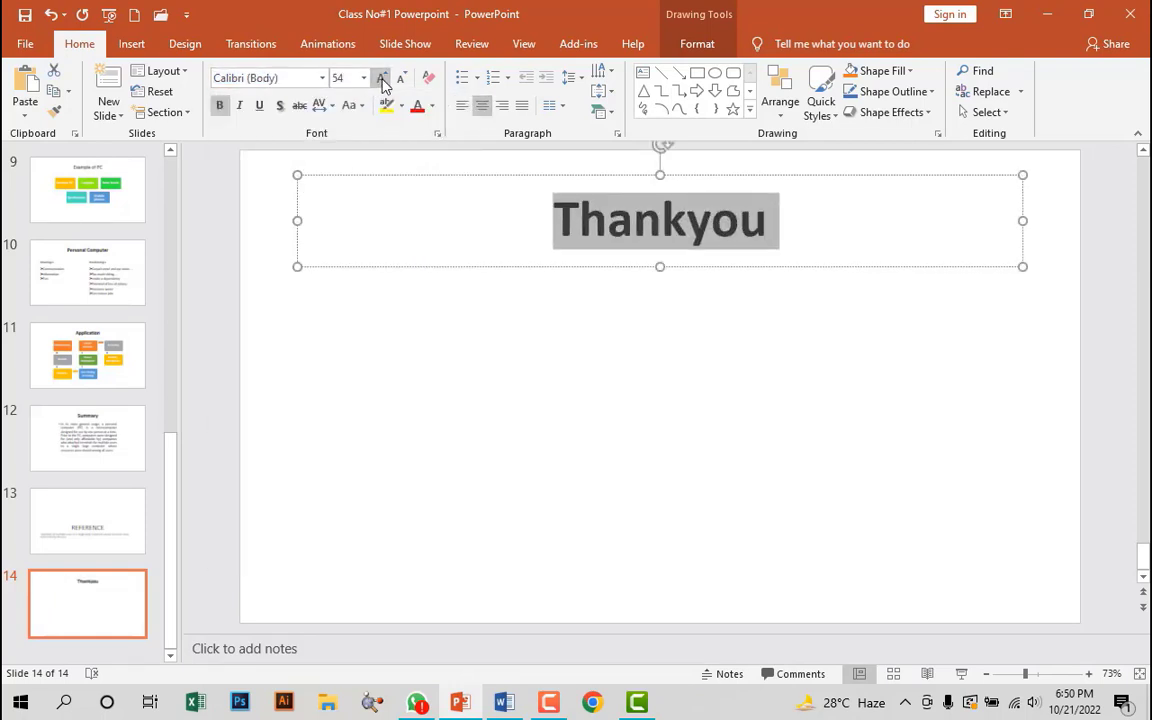
pyautogui.click(381, 79)
pyautogui.click(381, 79)
pyautogui.click(381, 79)
pyautogui.click(381, 79)
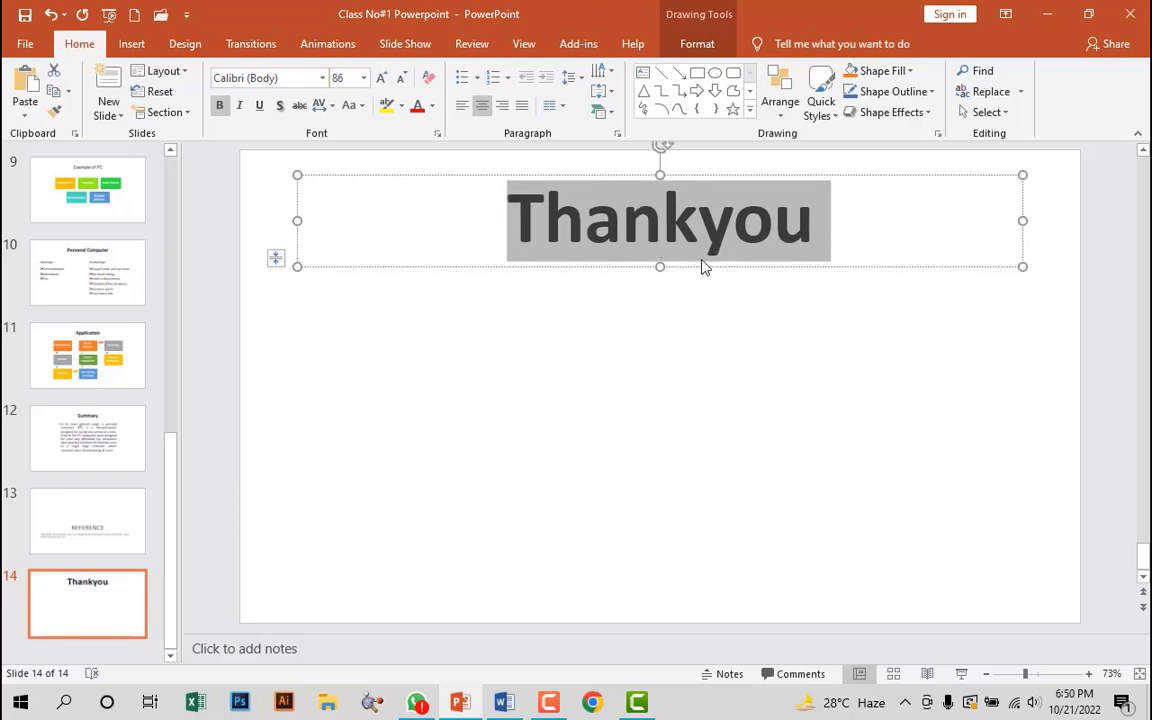
pyautogui.moveTo(705, 272)
pyautogui.mouseDown()
pyautogui.moveTo(690, 397)
pyautogui.moveTo(709, 433)
pyautogui.mouseUp()
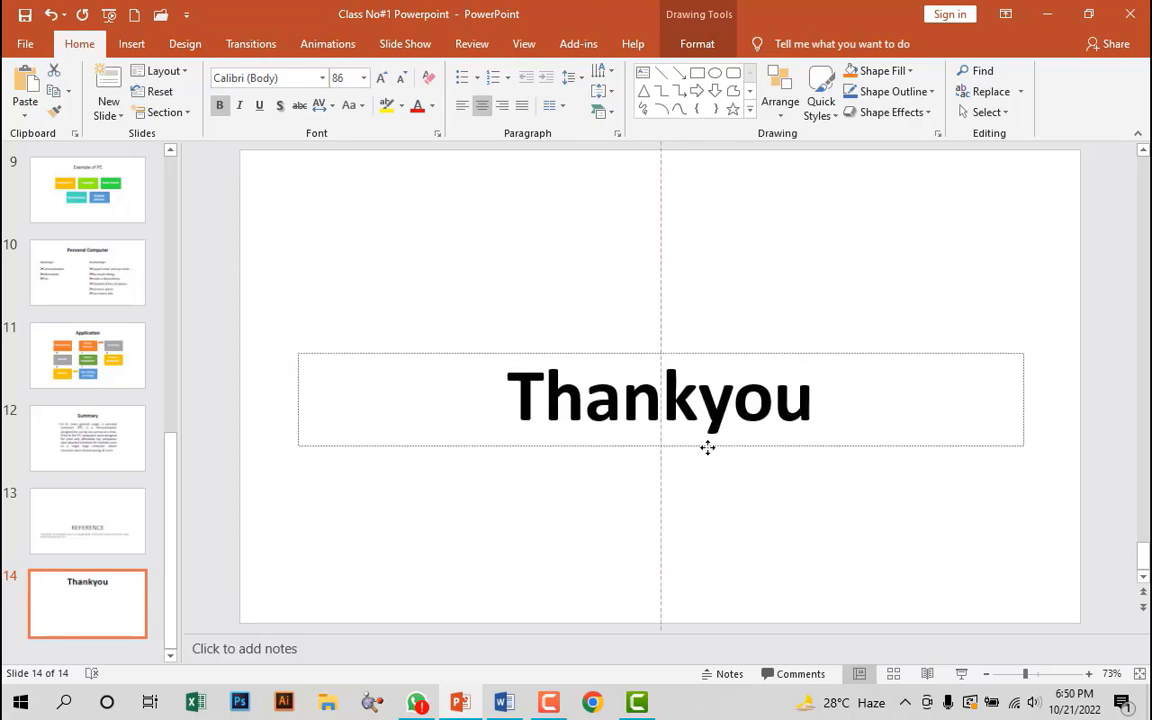
# - Deselect the Thankyou box and step down through the following slides
pyautogui.click(741, 501)
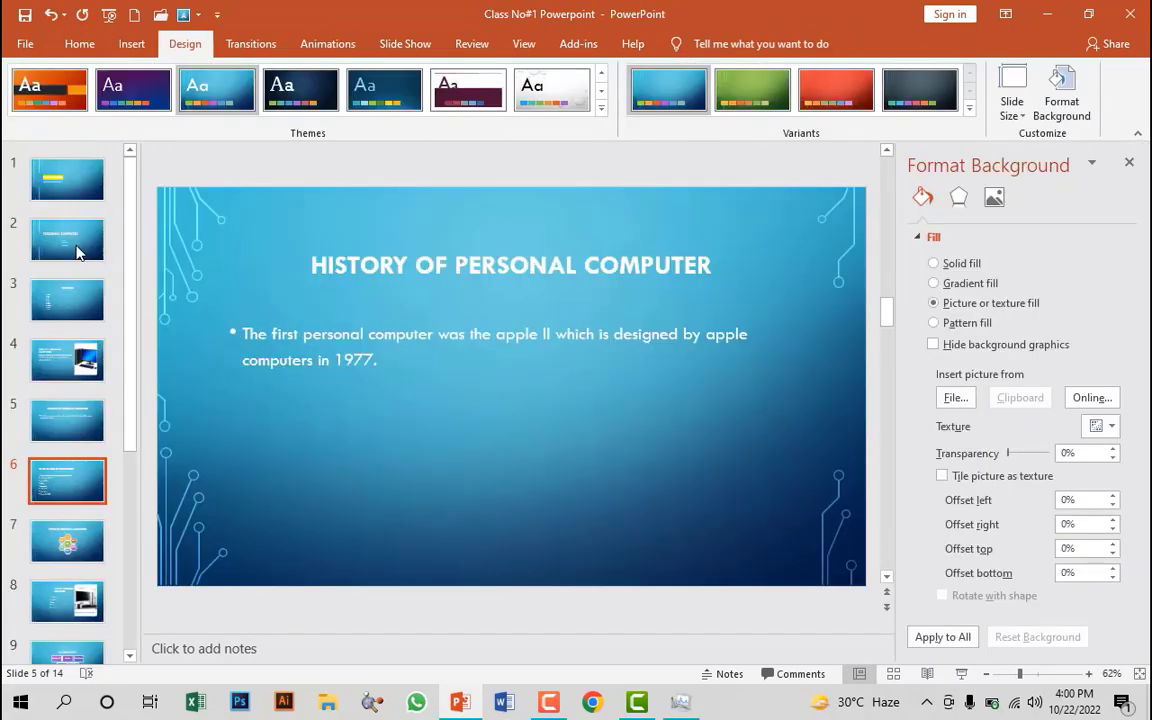
pyautogui.press('Down')
pyautogui.press('Down')
pyautogui.press('Down')
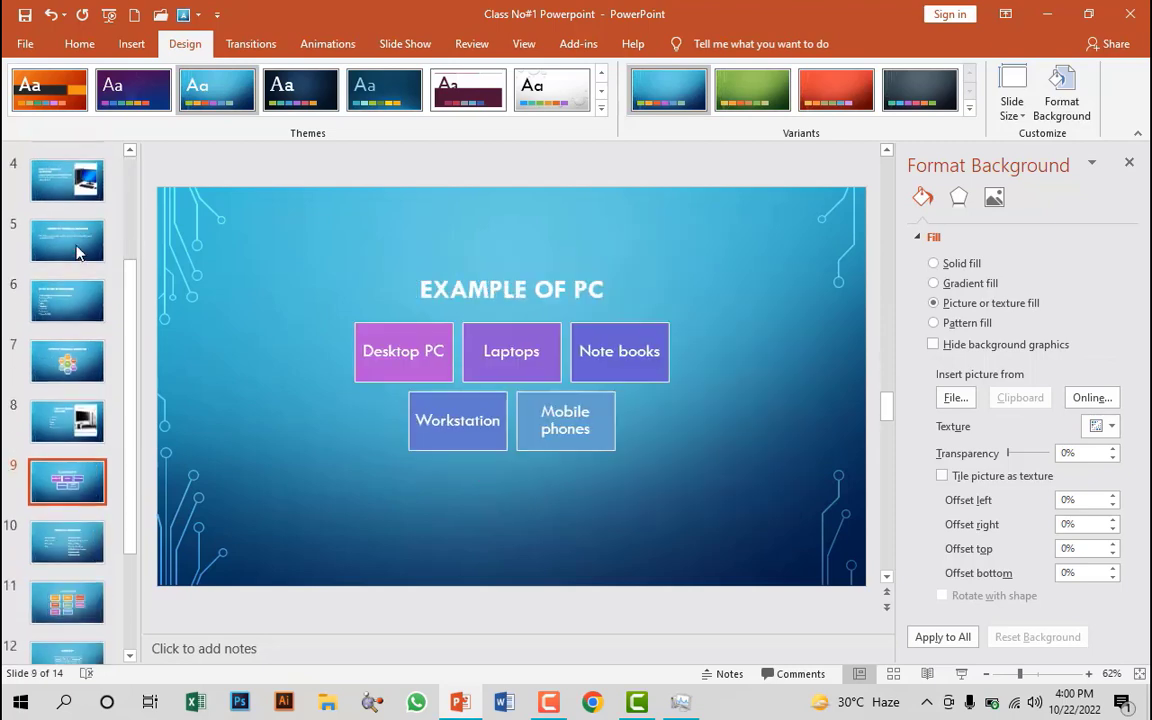
pyautogui.press('Down')
pyautogui.press('Down')
pyautogui.press('Down')
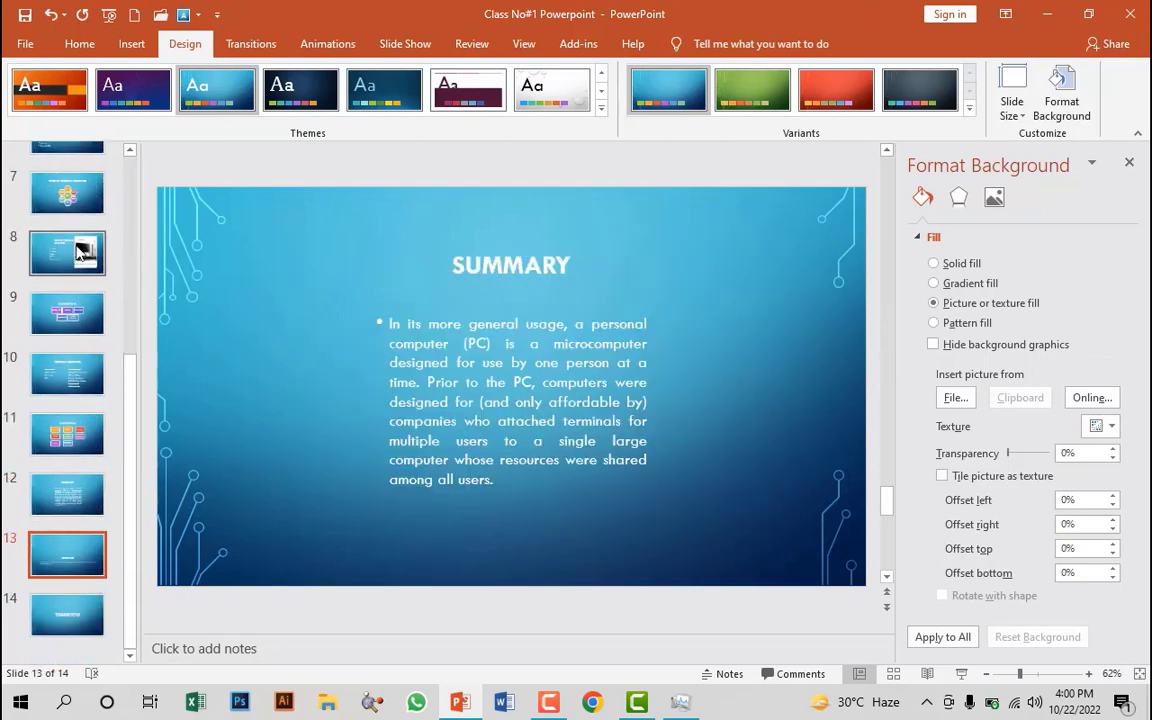
pyautogui.press('Down')
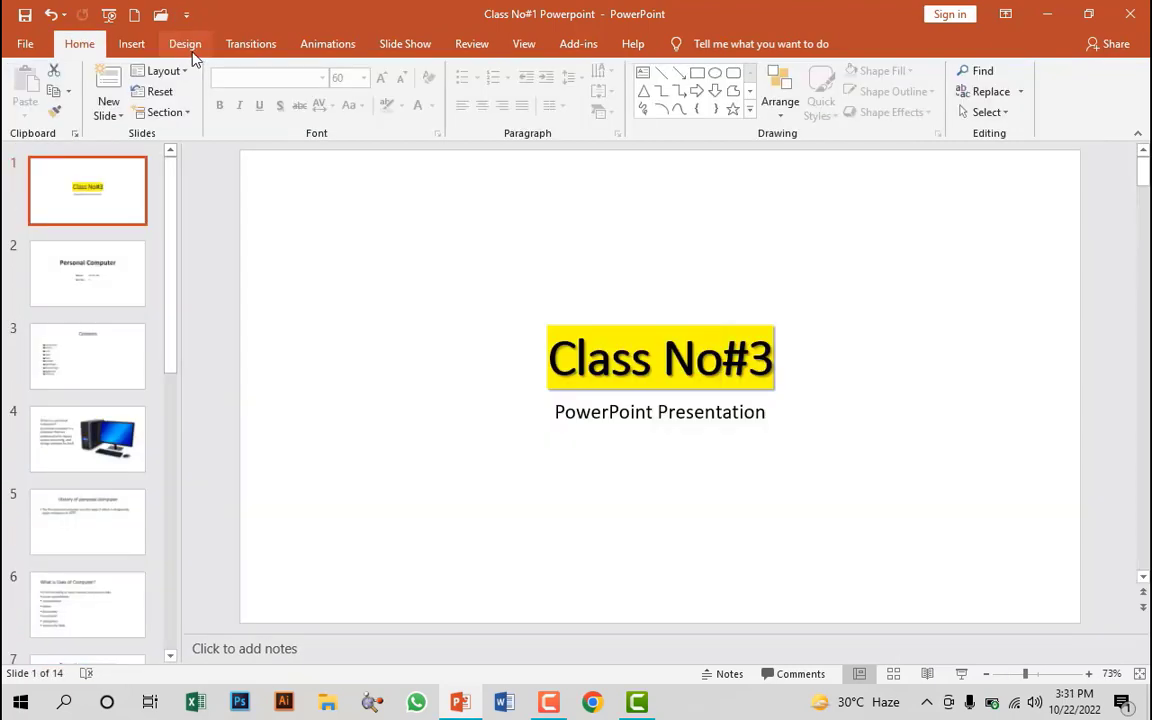
# - Apply the green Facet theme to every slide in the deck
pyautogui.click(187, 45)
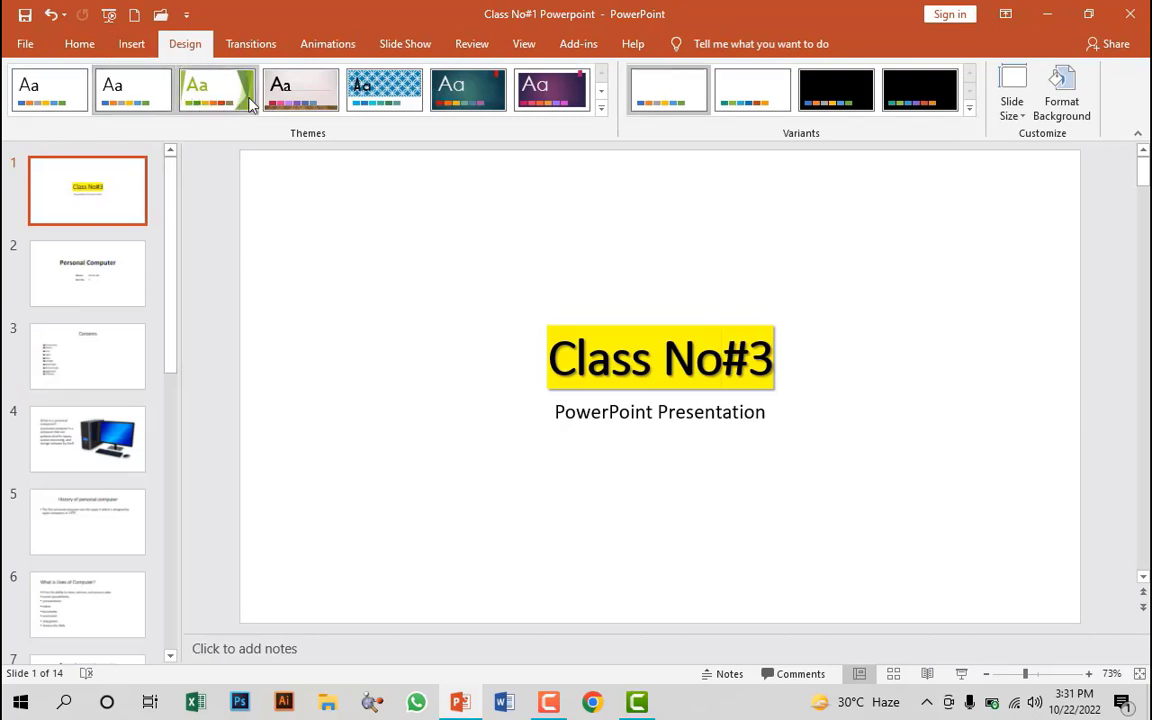
pyautogui.click(601, 107)
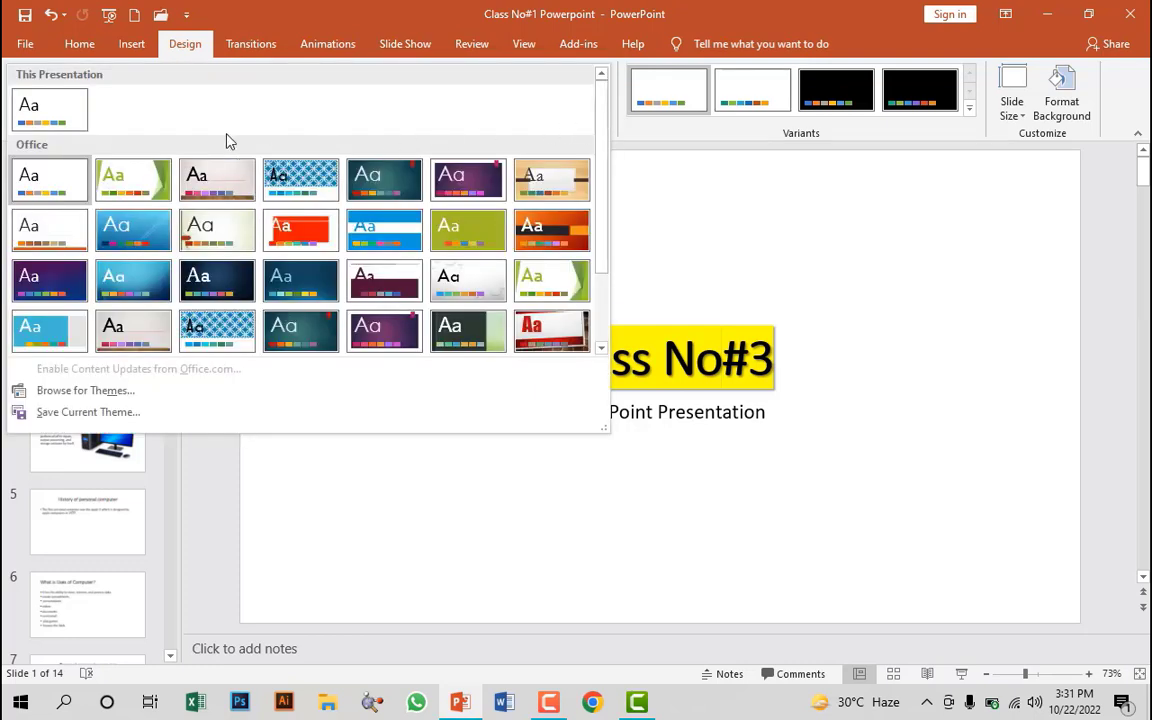
pyautogui.click(120, 182)
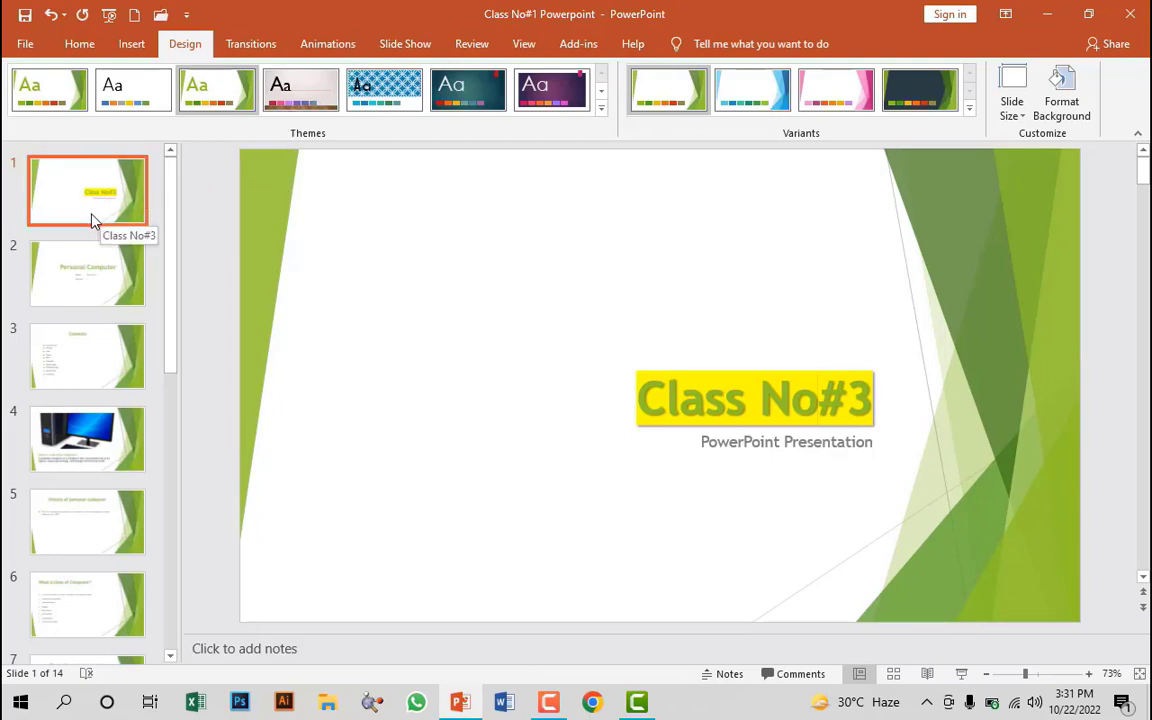
# - Switch the whole deck to a purple theme
pyautogui.scroll(-1, 114, 360)
pyautogui.scroll(-4, 115, 362)
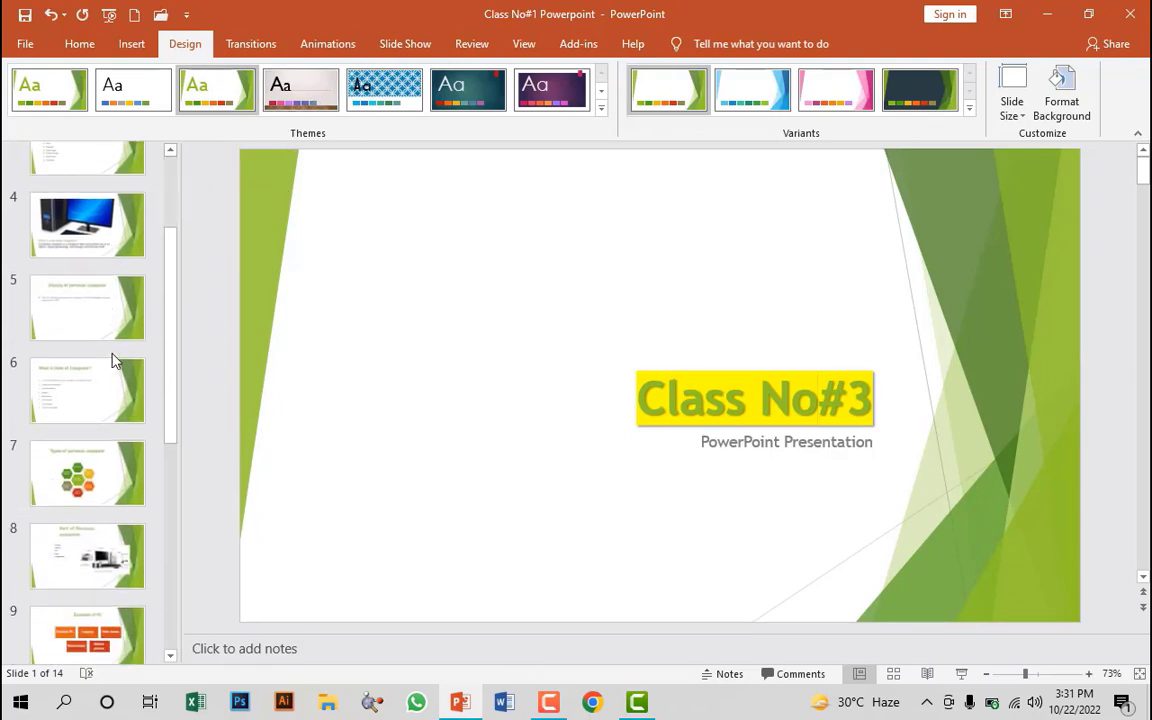
pyautogui.scroll(-1, 114, 362)
pyautogui.scroll(-2, 115, 355)
pyautogui.scroll(-3, 116, 347)
pyautogui.click(551, 89)
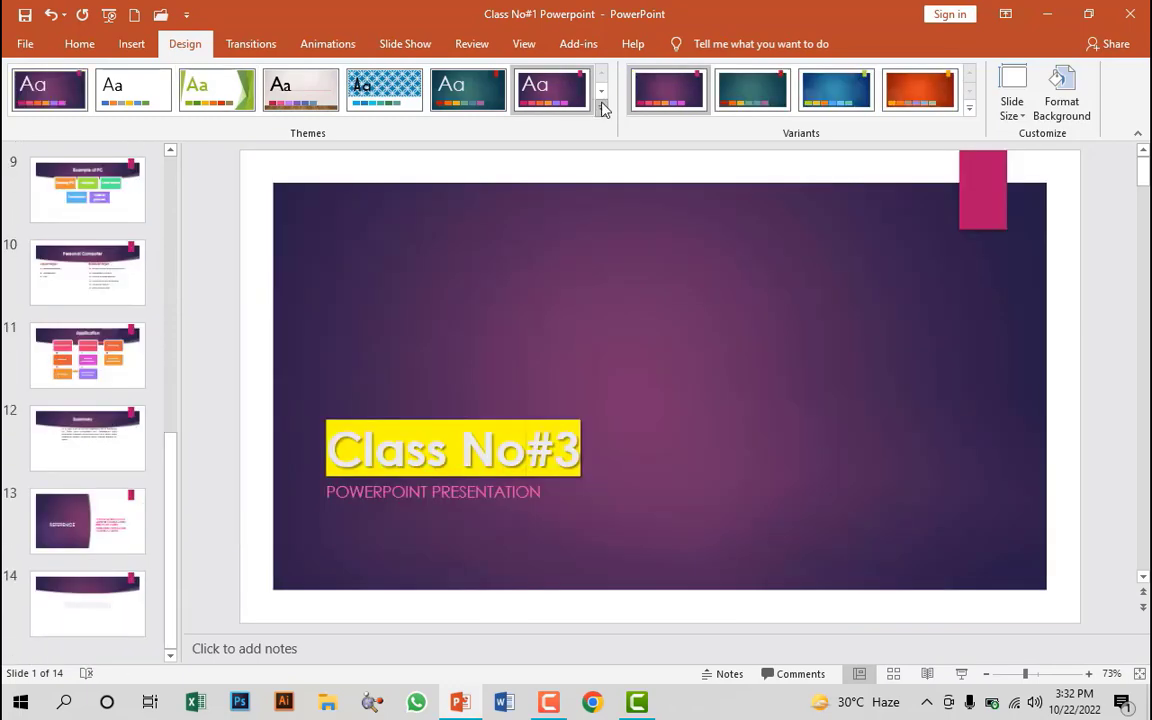
# - Return the deck to the plain white Office theme with slide 2 showing
pyautogui.click(602, 110)
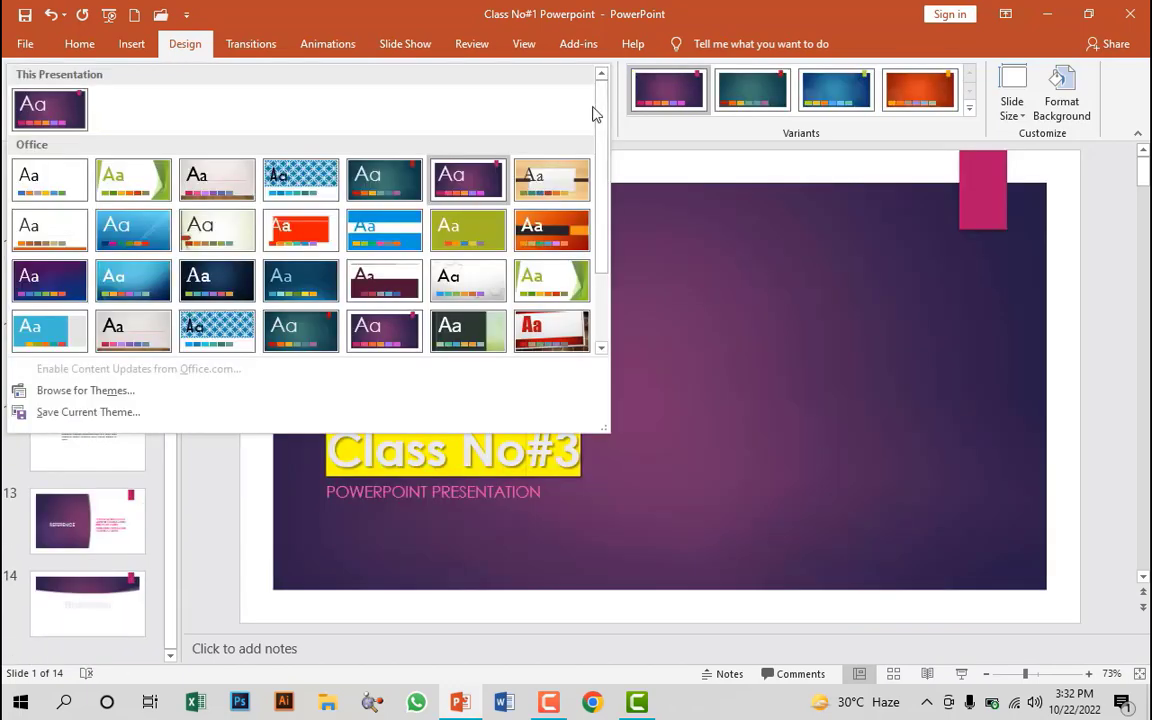
pyautogui.scroll(-2, 547, 175)
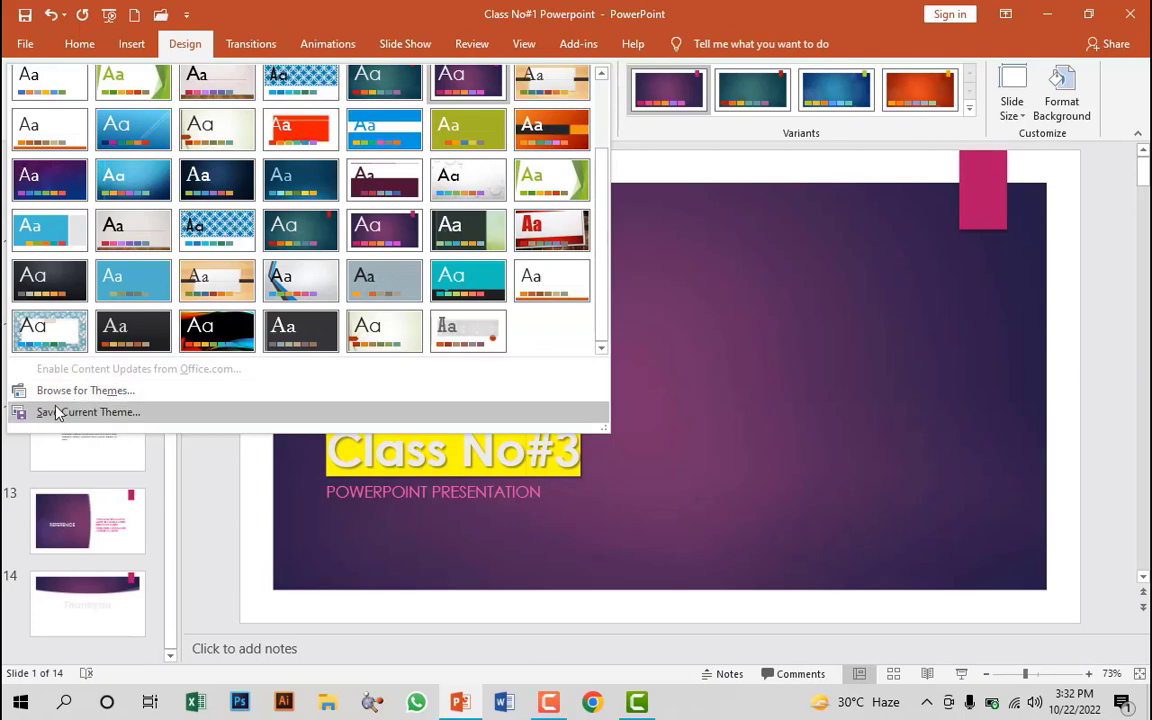
pyautogui.click(112, 250)
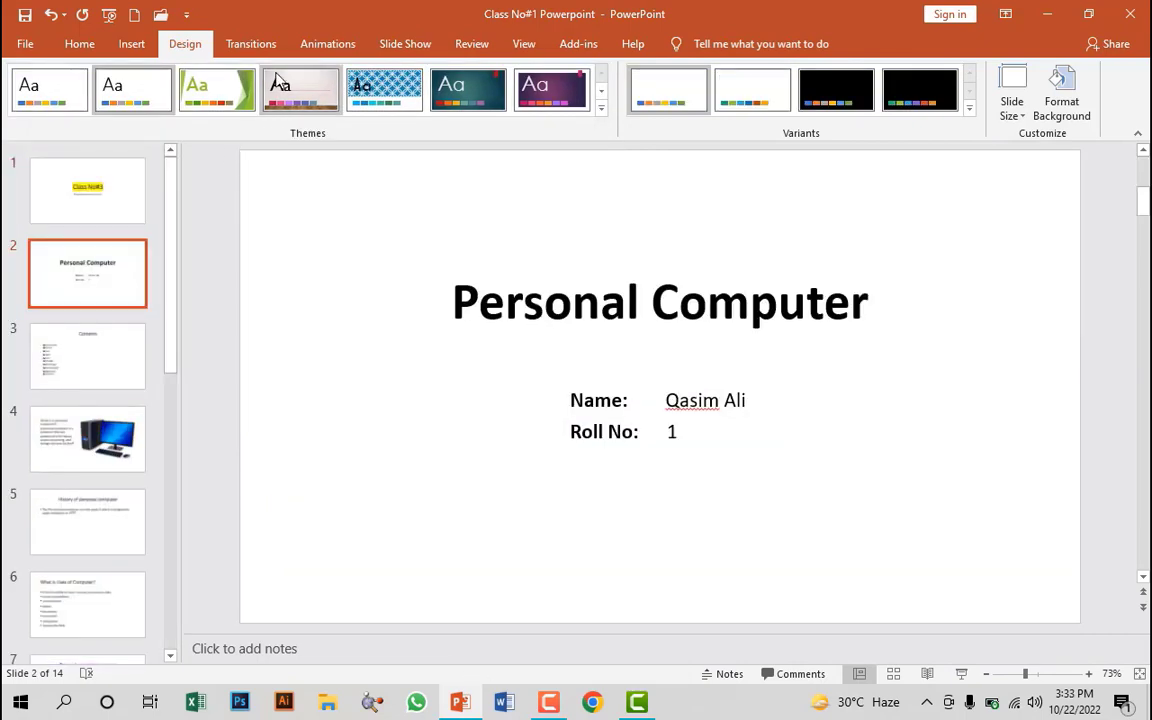
# - Apply the green theme to slide 2 only and another theme to the Contents slide only
pyautogui.rightClick(236, 95)
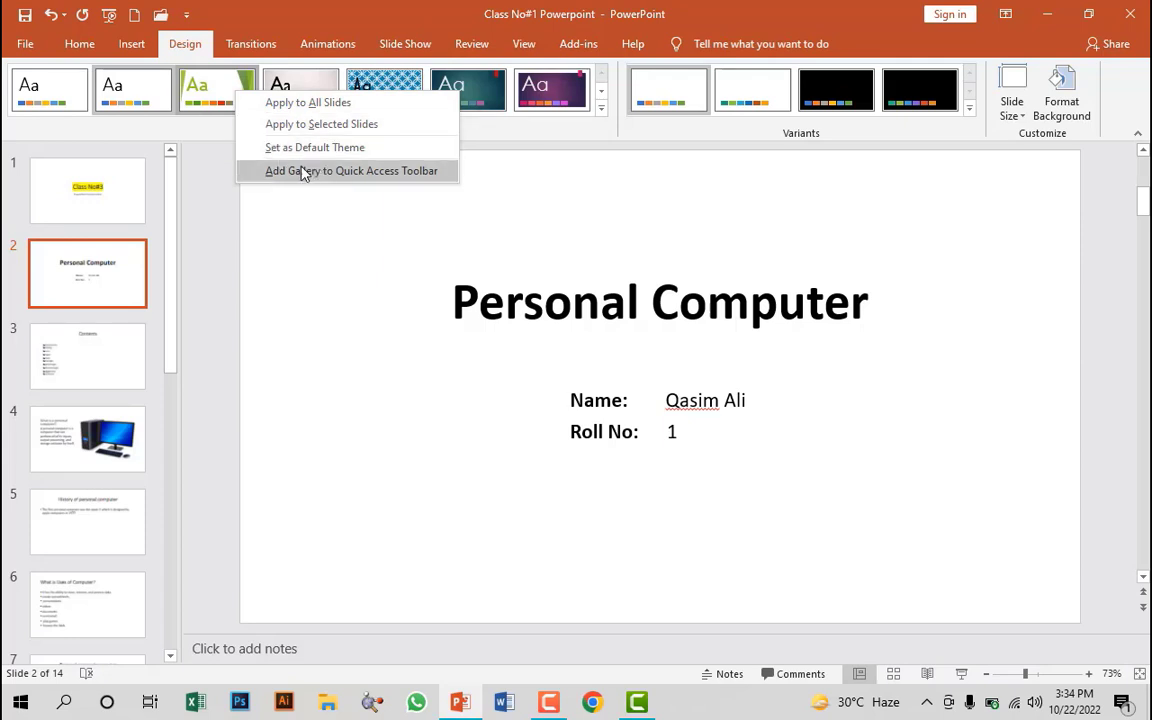
pyautogui.click(321, 124)
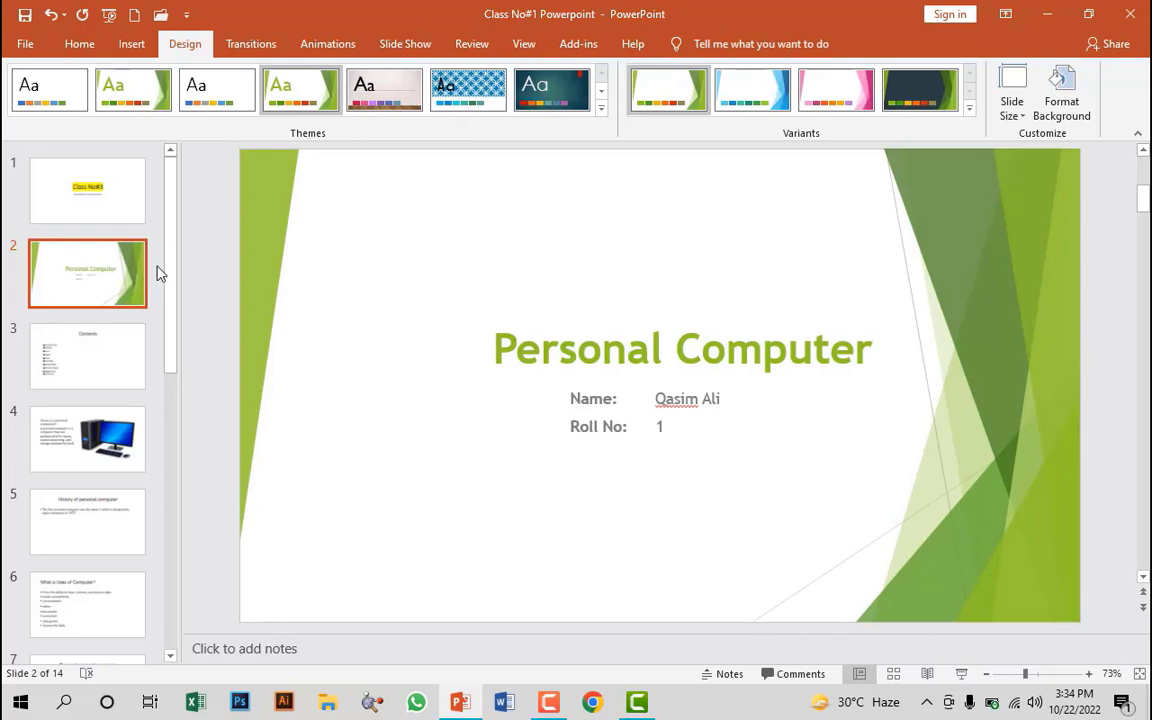
pyautogui.click(112, 379)
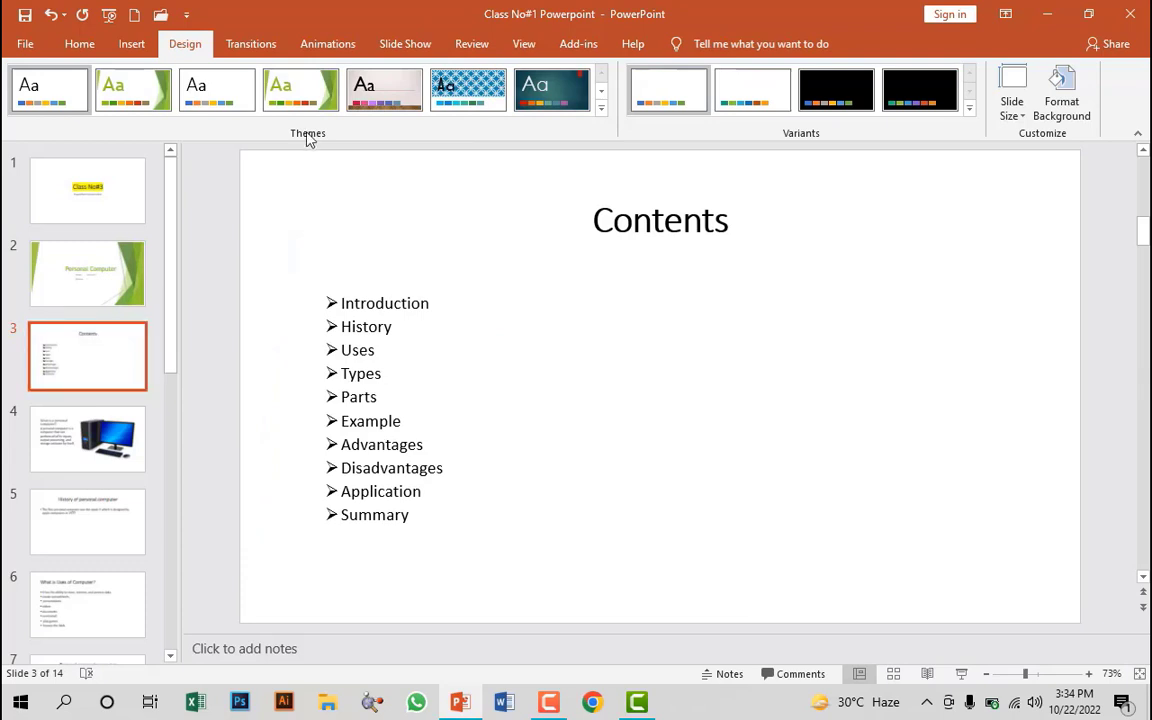
pyautogui.rightClick(381, 102)
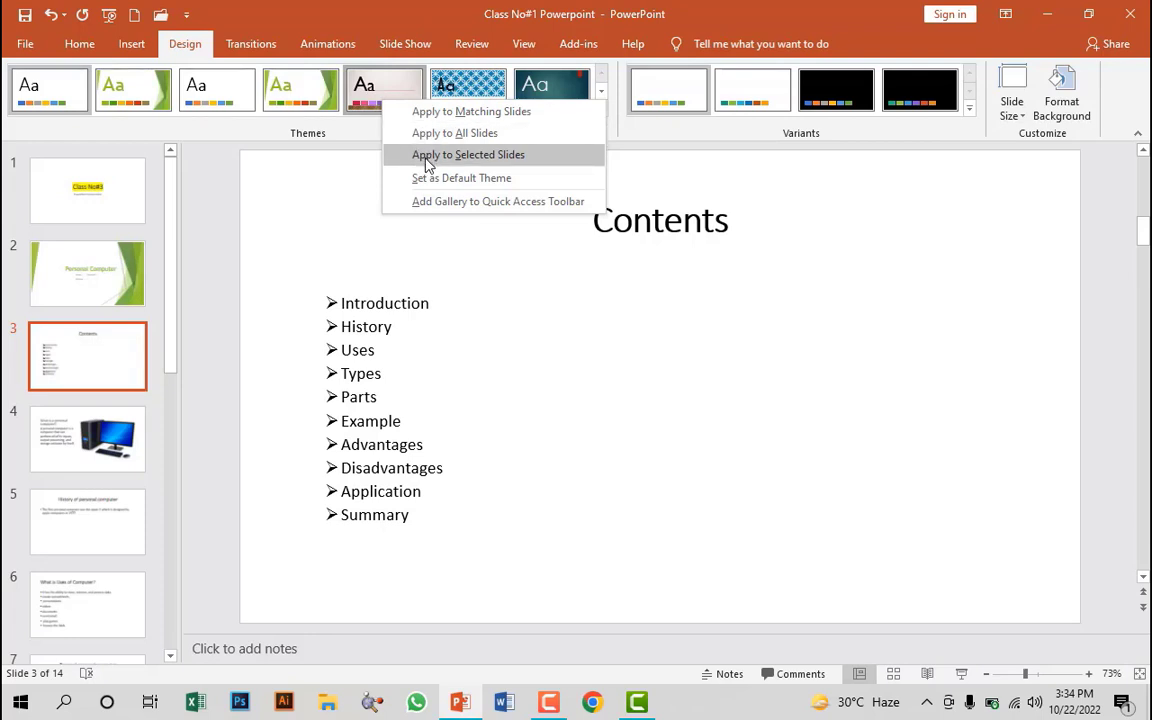
pyautogui.click(427, 156)
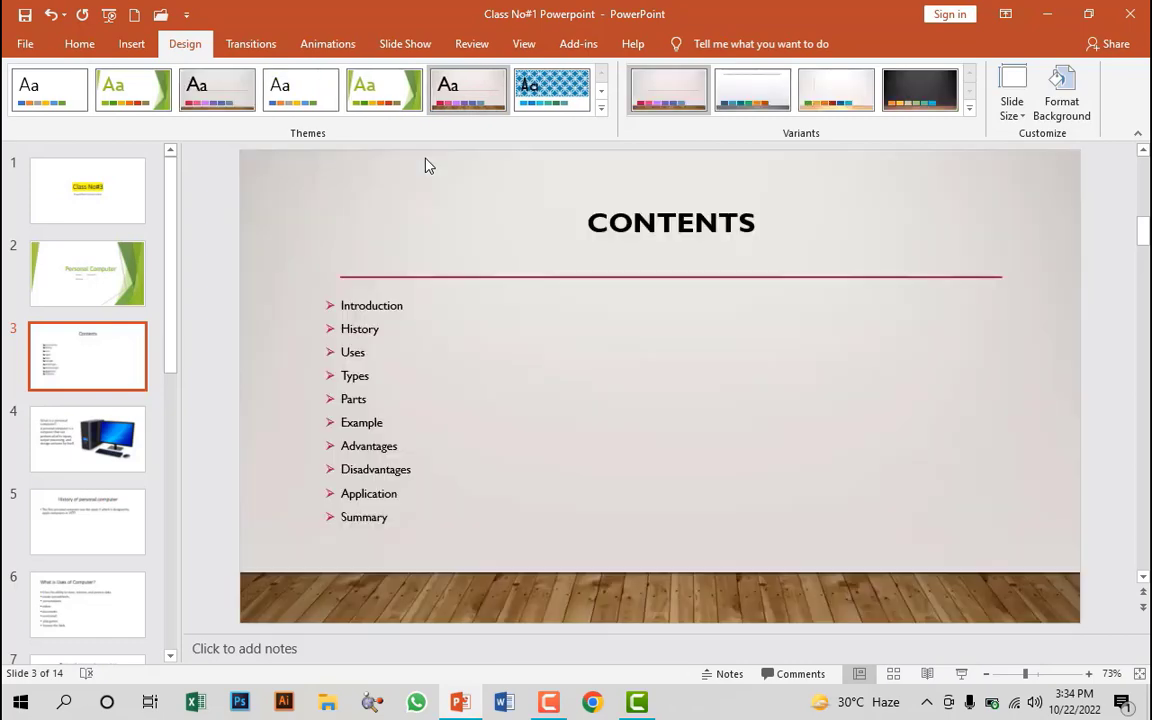
# - Try several themes, including dark teal, on slide 4 alone, ending with a different one
pyautogui.press('pagedown')
pyautogui.rightClick(530, 90)
pyautogui.click(610, 141)
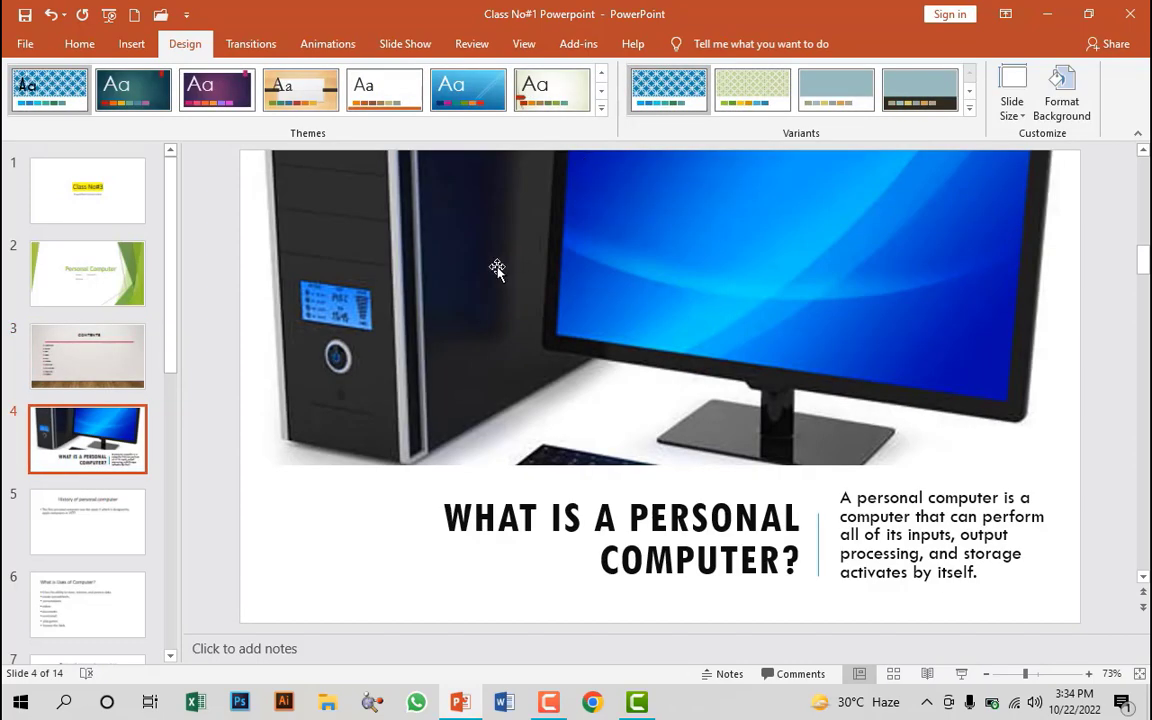
pyautogui.rightClick(560, 92)
pyautogui.click(586, 150)
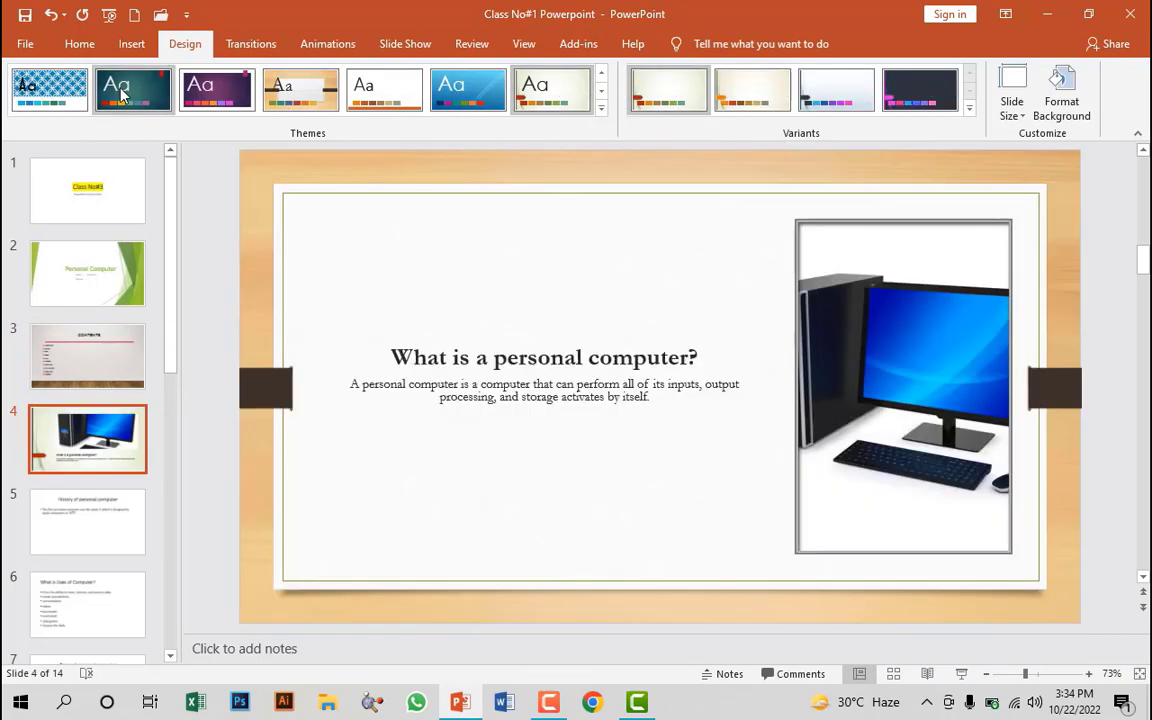
pyautogui.rightClick(122, 90)
pyautogui.click(188, 145)
pyautogui.rightClick(311, 93)
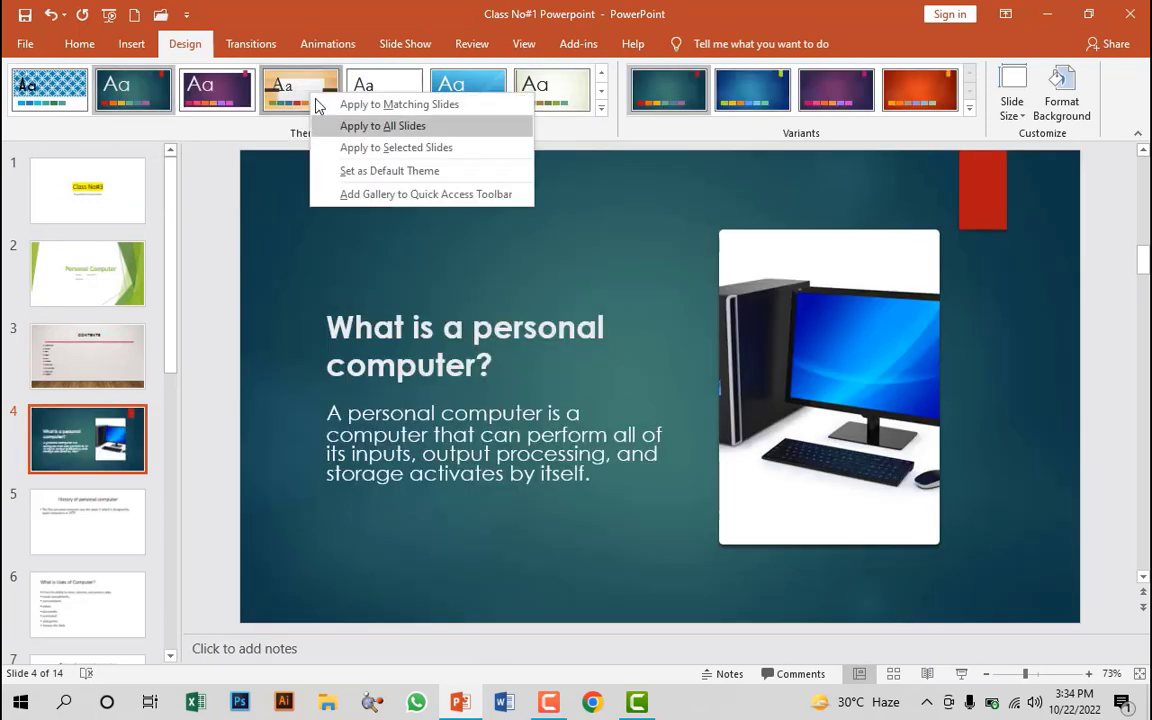
pyautogui.click(345, 147)
# - Give slide 5 alone a new theme, settling on the red theme
pyautogui.press('Down')
pyautogui.rightClick(386, 84)
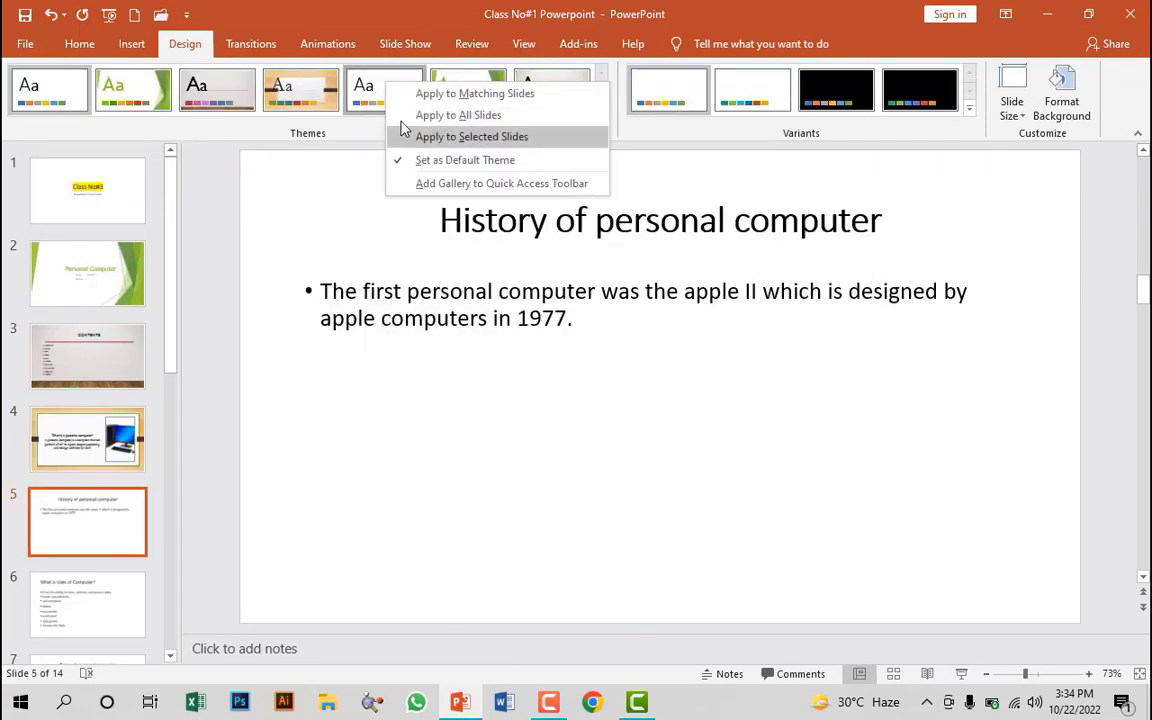
pyautogui.click(411, 136)
pyautogui.click(601, 107)
pyautogui.rightClick(312, 224)
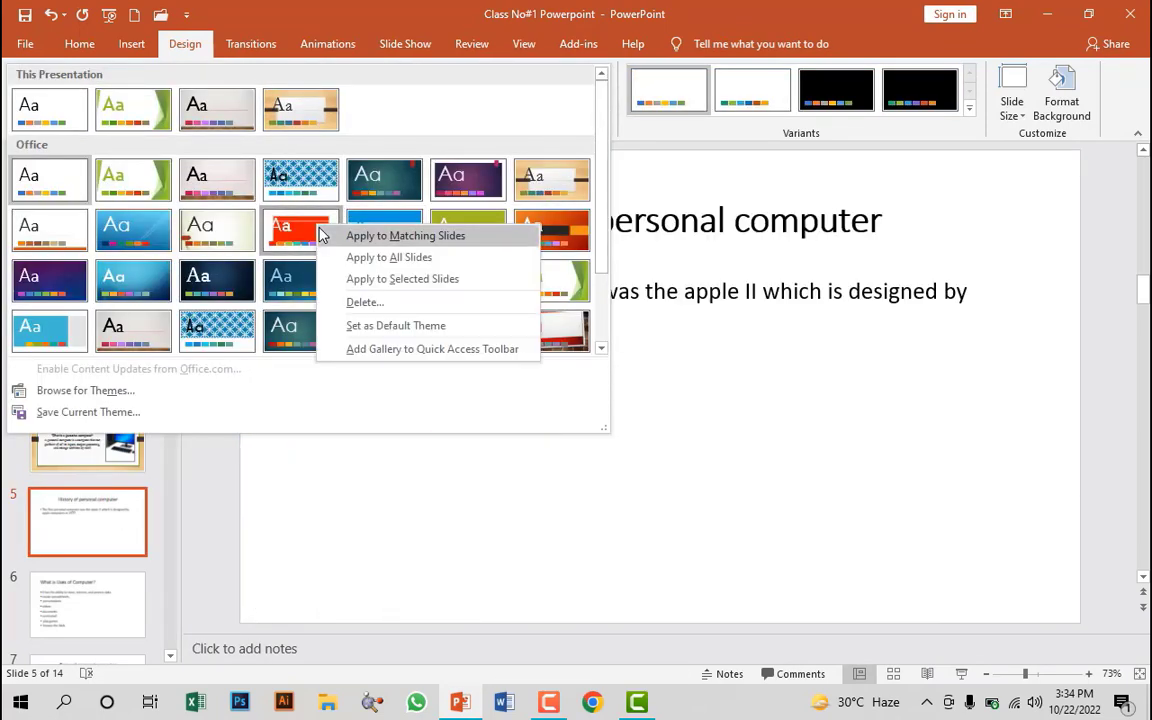
pyautogui.click(382, 277)
# - Apply the grey theme to slide 6 only and the purple theme to slide 7 only
pyautogui.press('Down')
pyautogui.click(601, 107)
pyautogui.rightClick(458, 276)
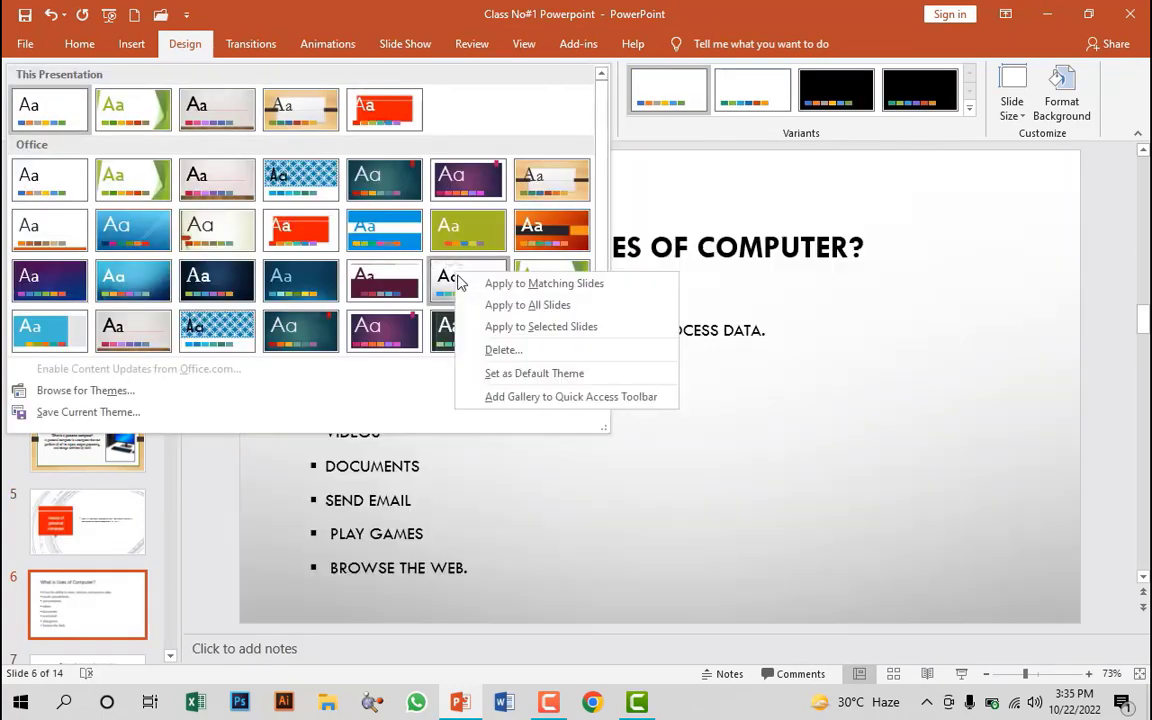
pyautogui.click(527, 324)
pyautogui.scroll(-3, 72, 555)
pyautogui.press('Down')
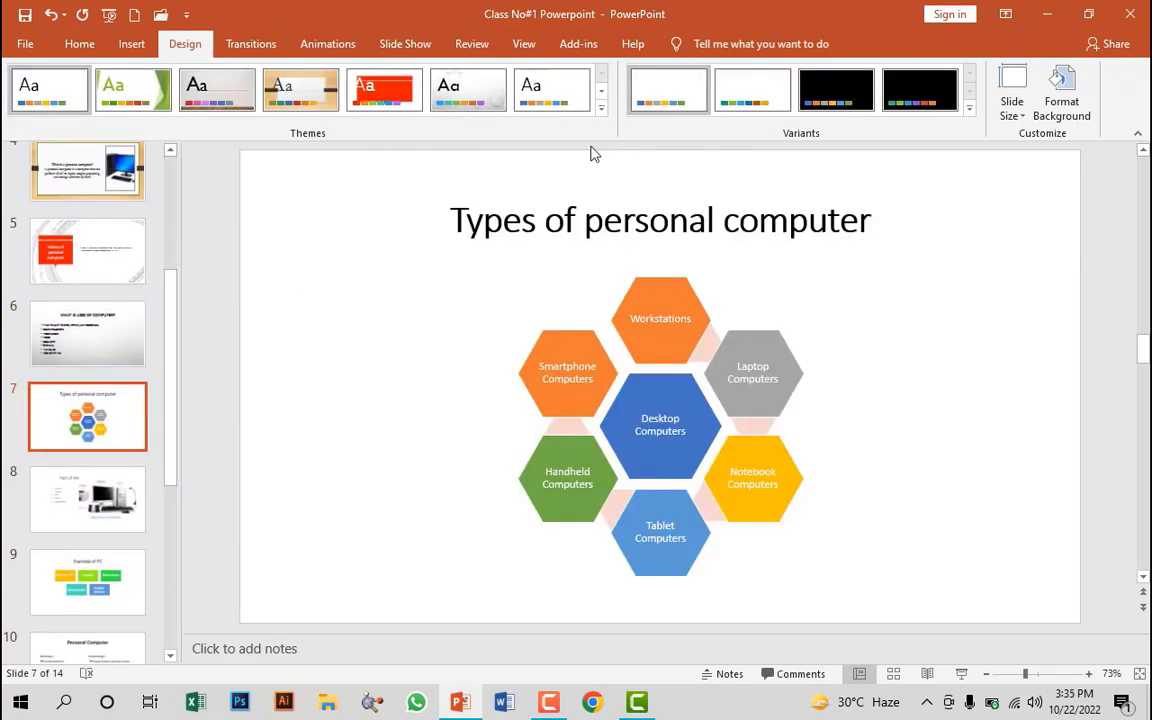
pyautogui.click(601, 107)
pyautogui.rightClick(372, 330)
pyautogui.click(420, 382)
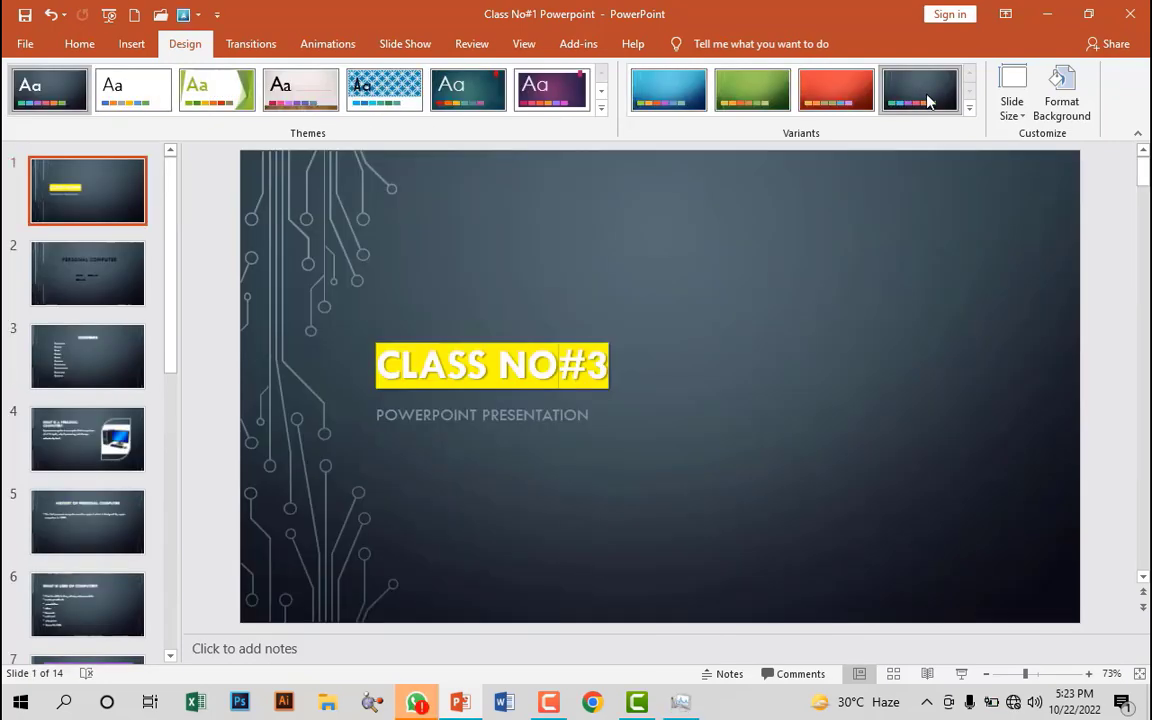
# - Try the red and green colour variants, then go back to the dark grey variant
pyautogui.click(815, 92)
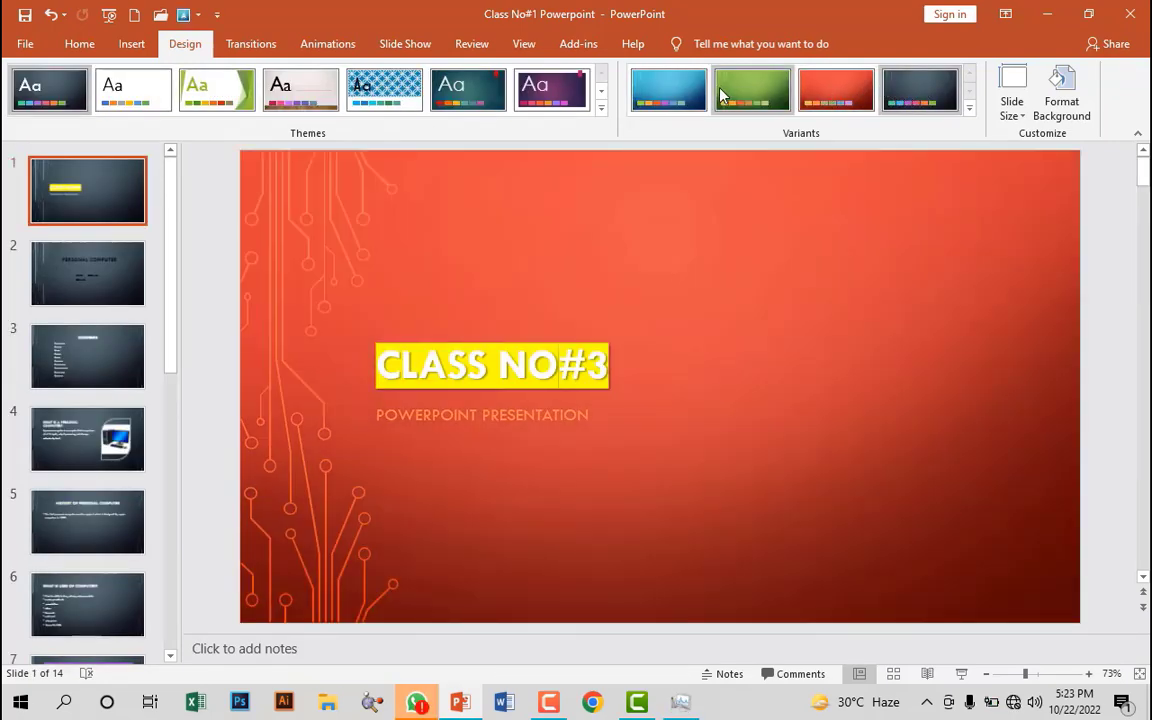
pyautogui.click(752, 92)
pyautogui.click(930, 100)
# - Preview the Colors, Fonts, Effects and Background Styles options in the Variants menu
pyautogui.click(969, 110)
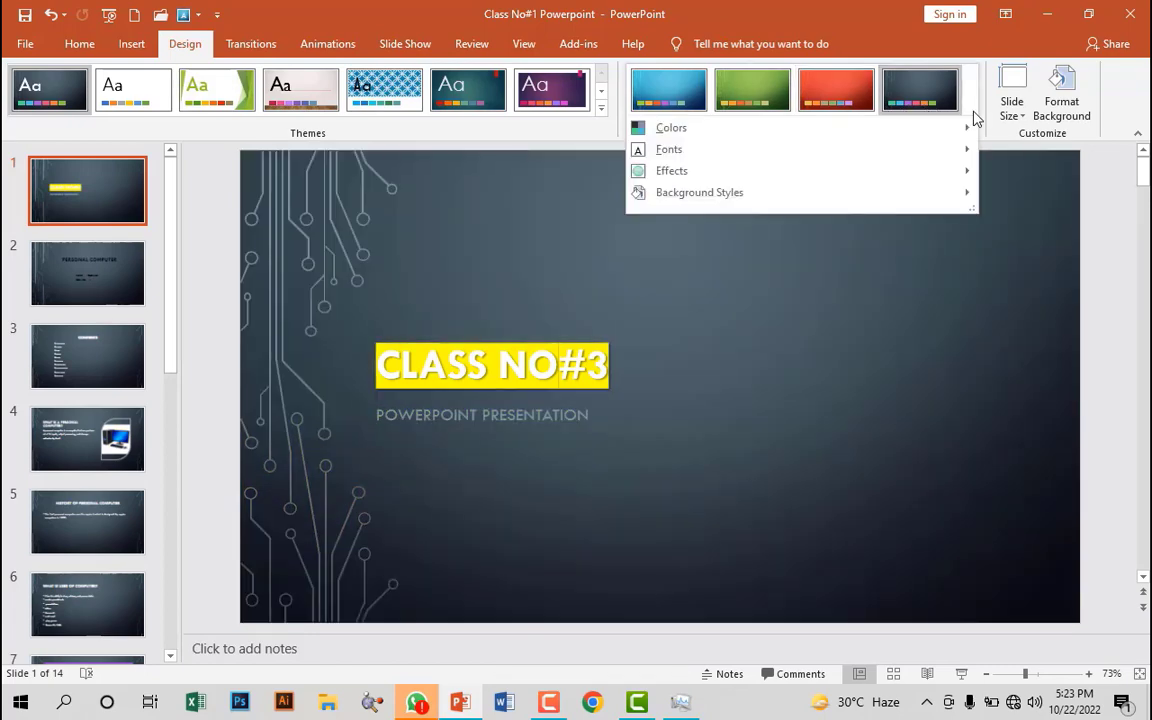
pyautogui.moveTo(956, 124)
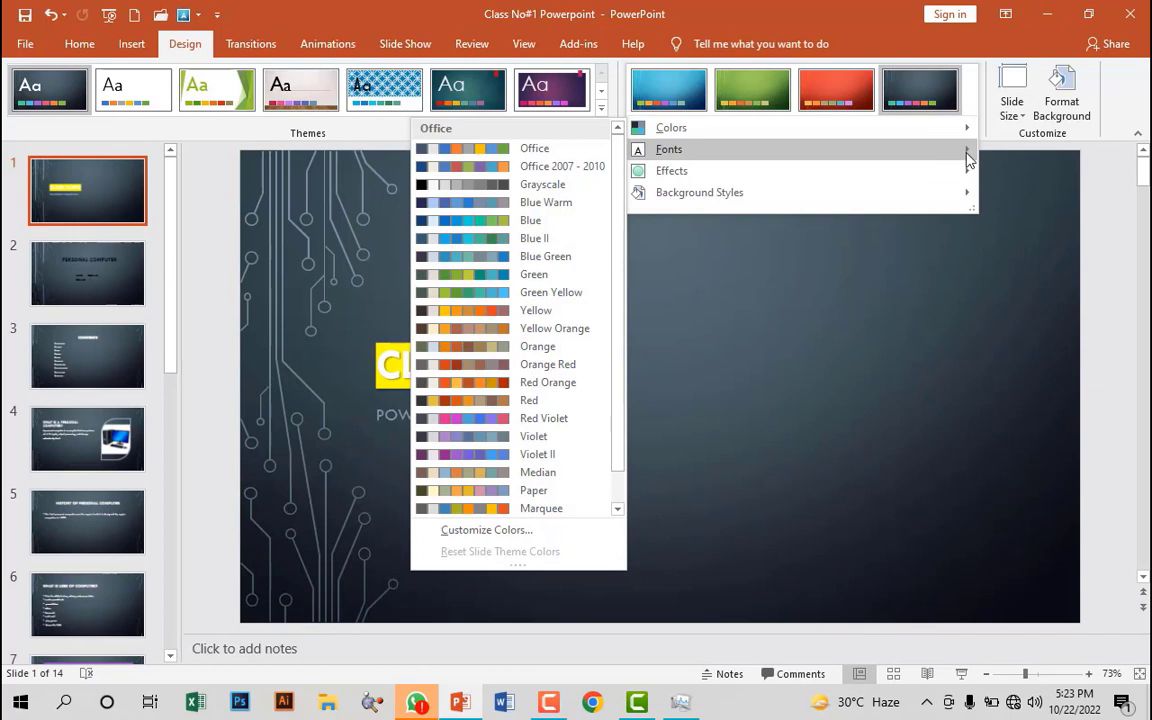
pyautogui.moveTo(966, 158)
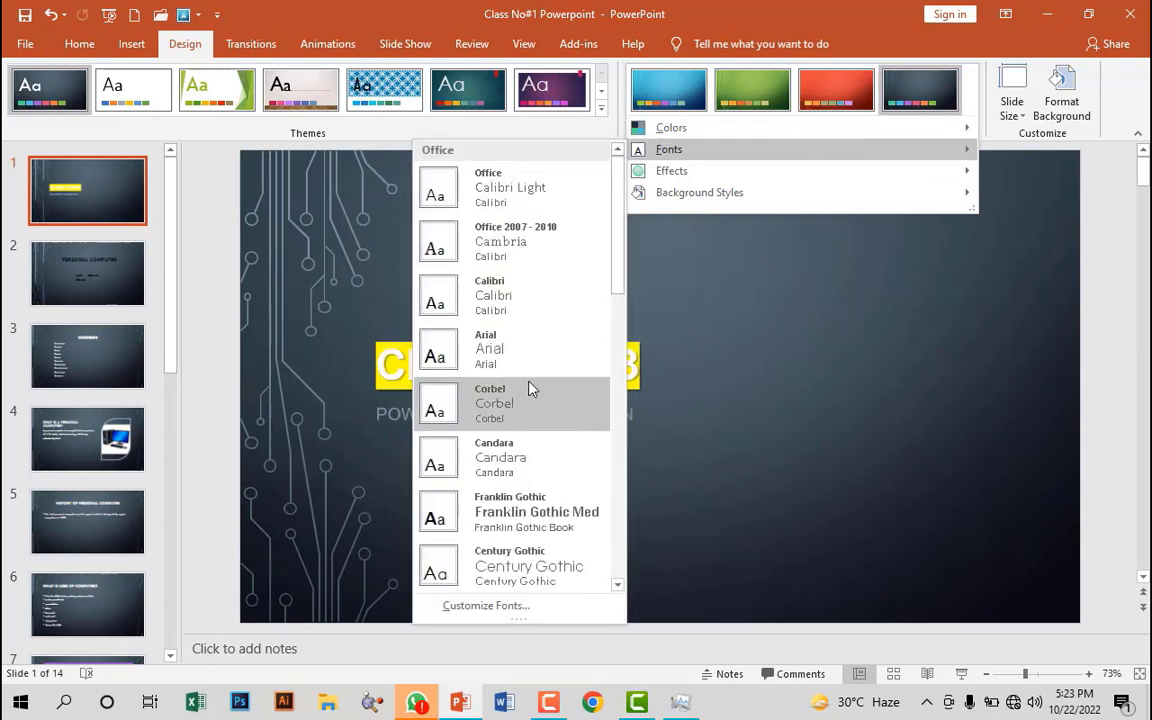
pyautogui.moveTo(728, 172)
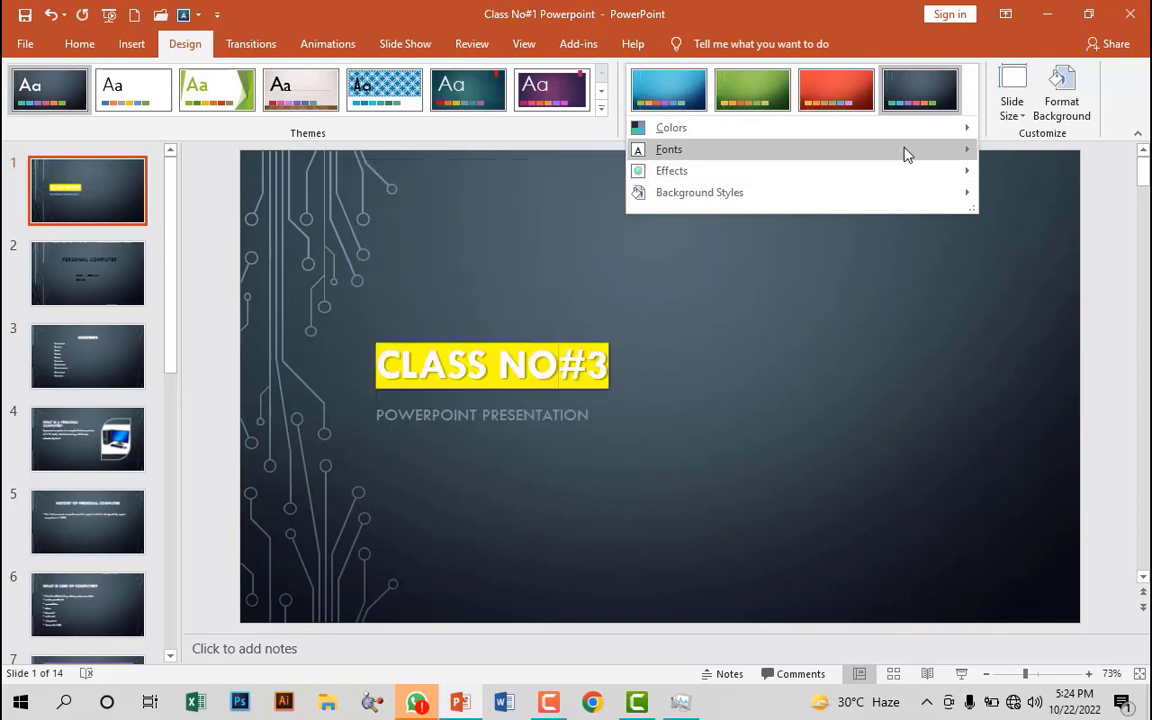
pyautogui.moveTo(700, 192)
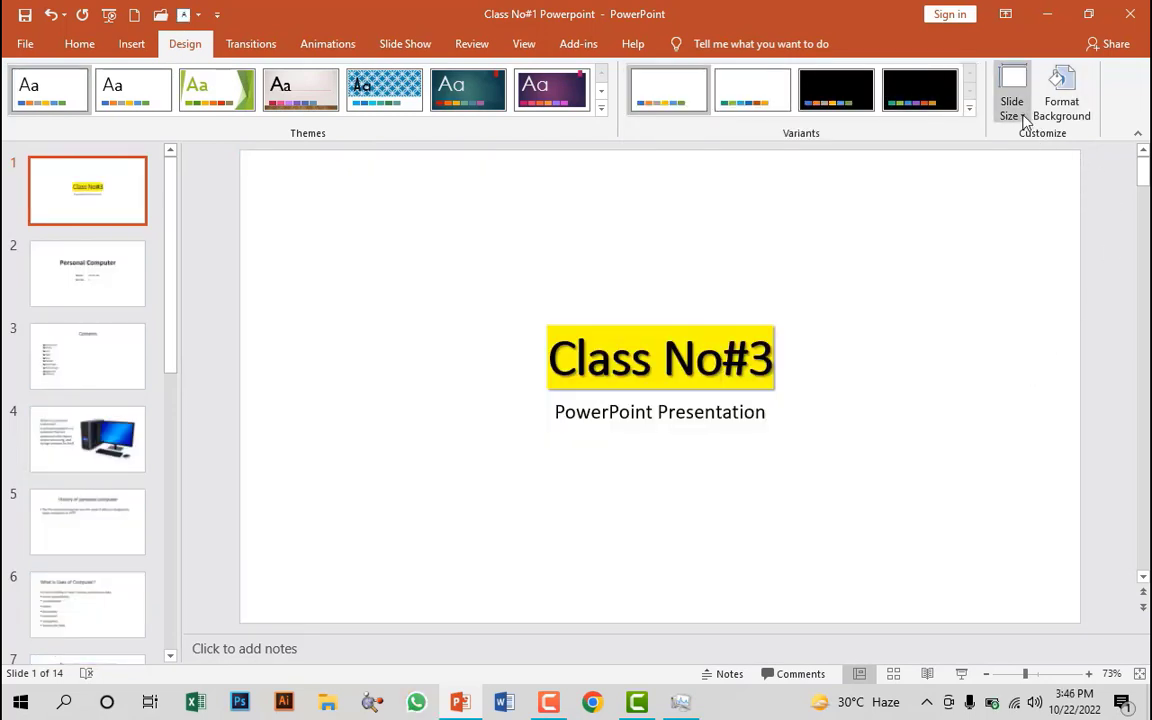
pyautogui.click(1022, 117)
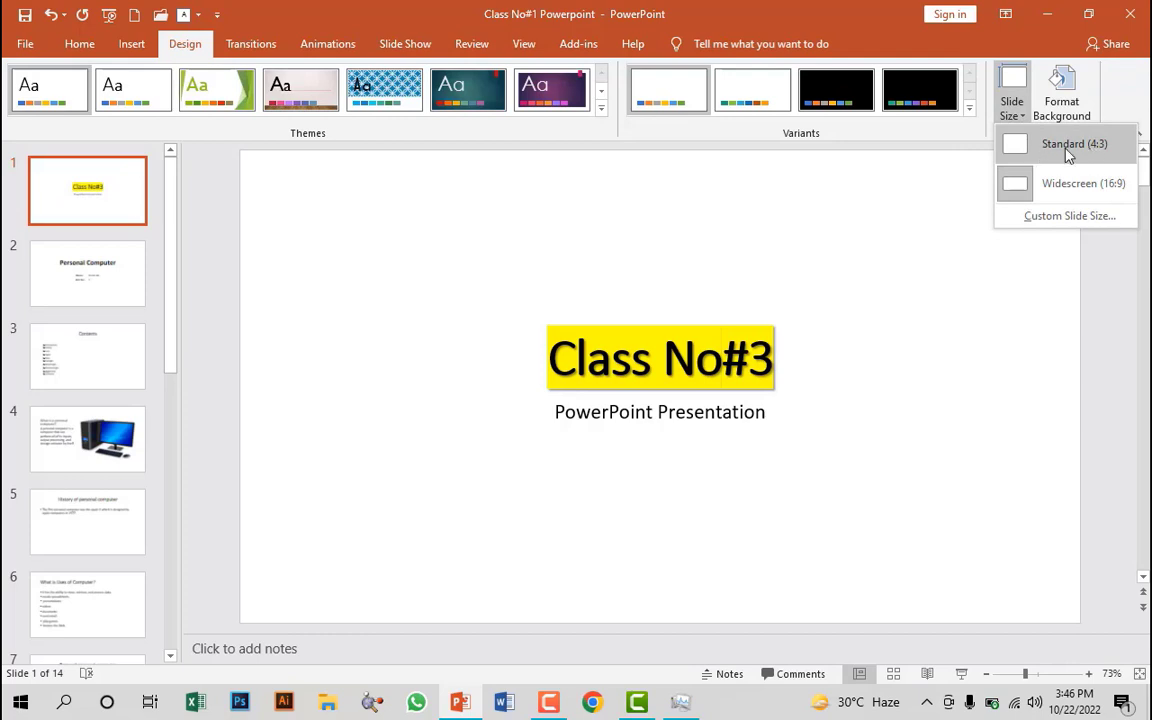
pyautogui.click(1068, 150)
pyautogui.click(663, 475)
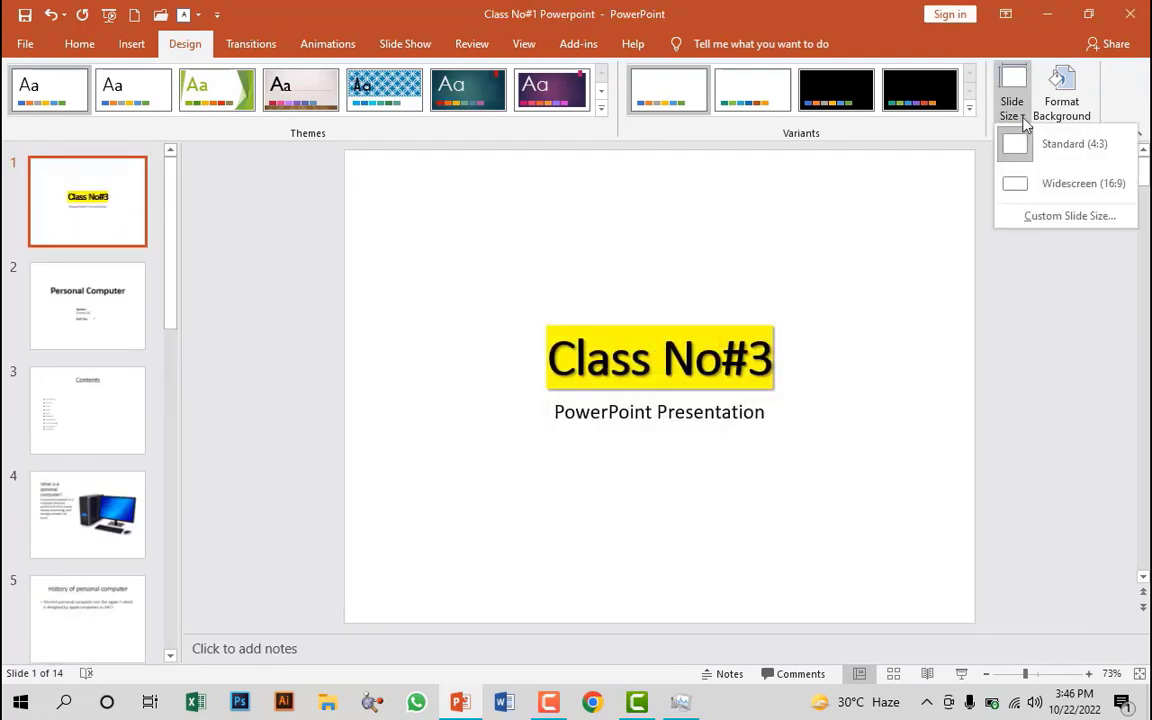
pyautogui.click(1022, 117)
pyautogui.click(1022, 117)
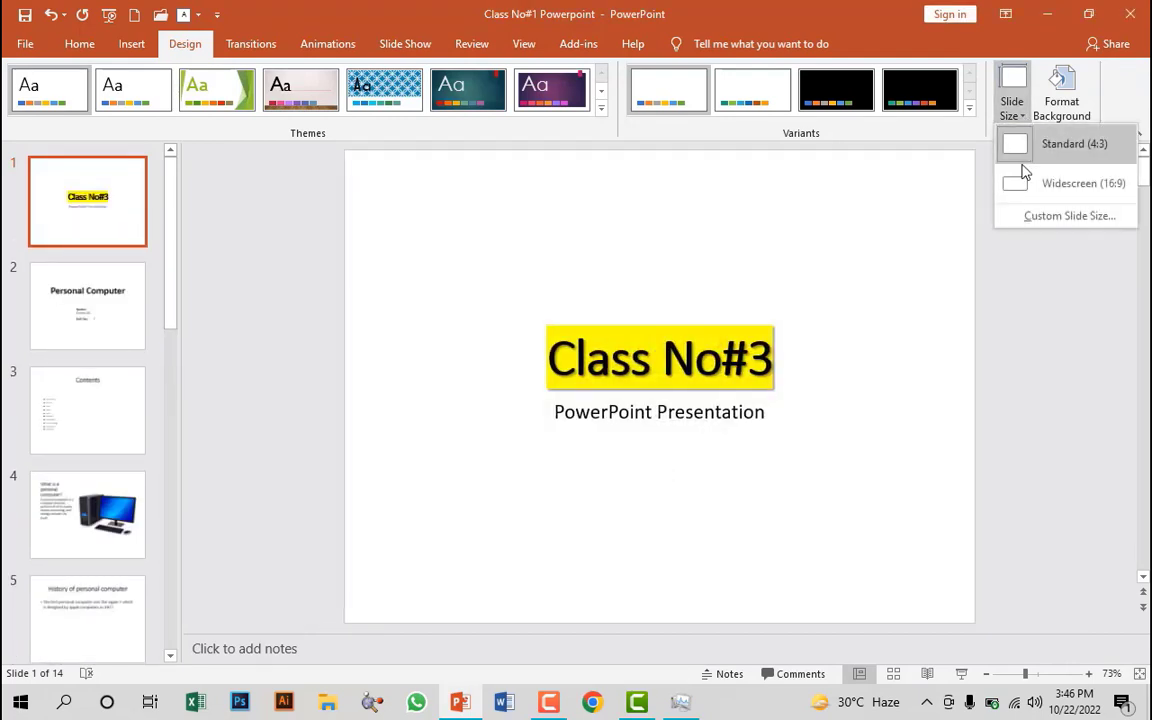
pyautogui.click(1030, 183)
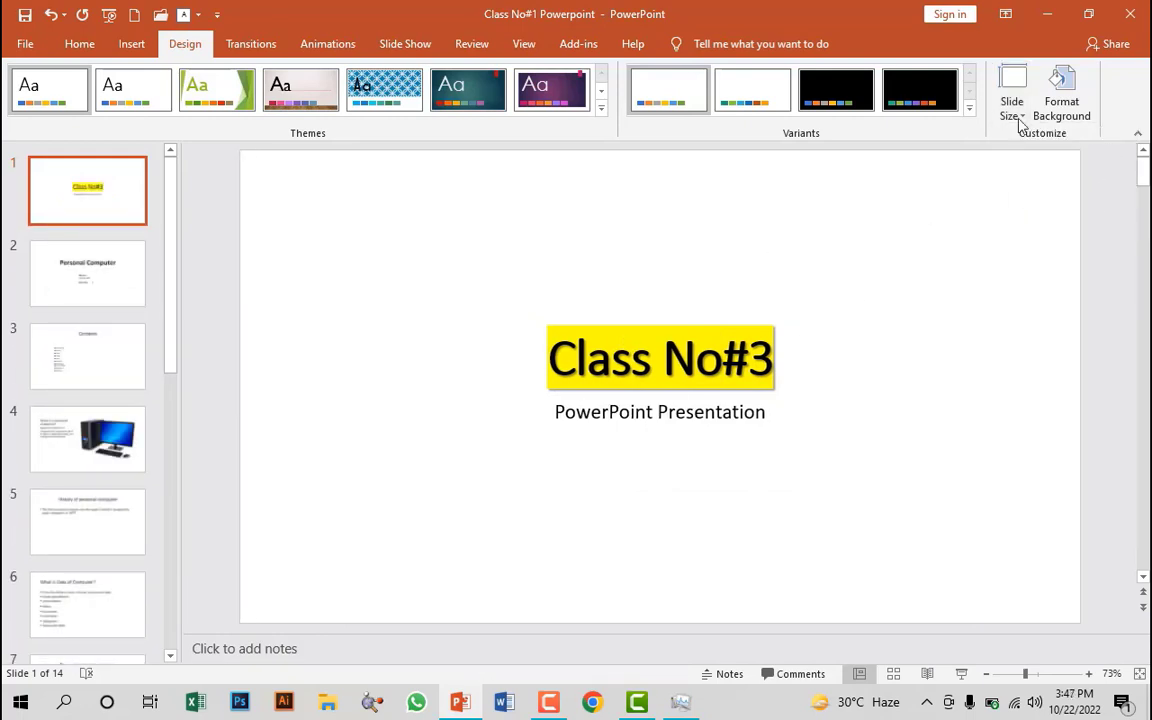
pyautogui.click(1020, 117)
pyautogui.click(1032, 219)
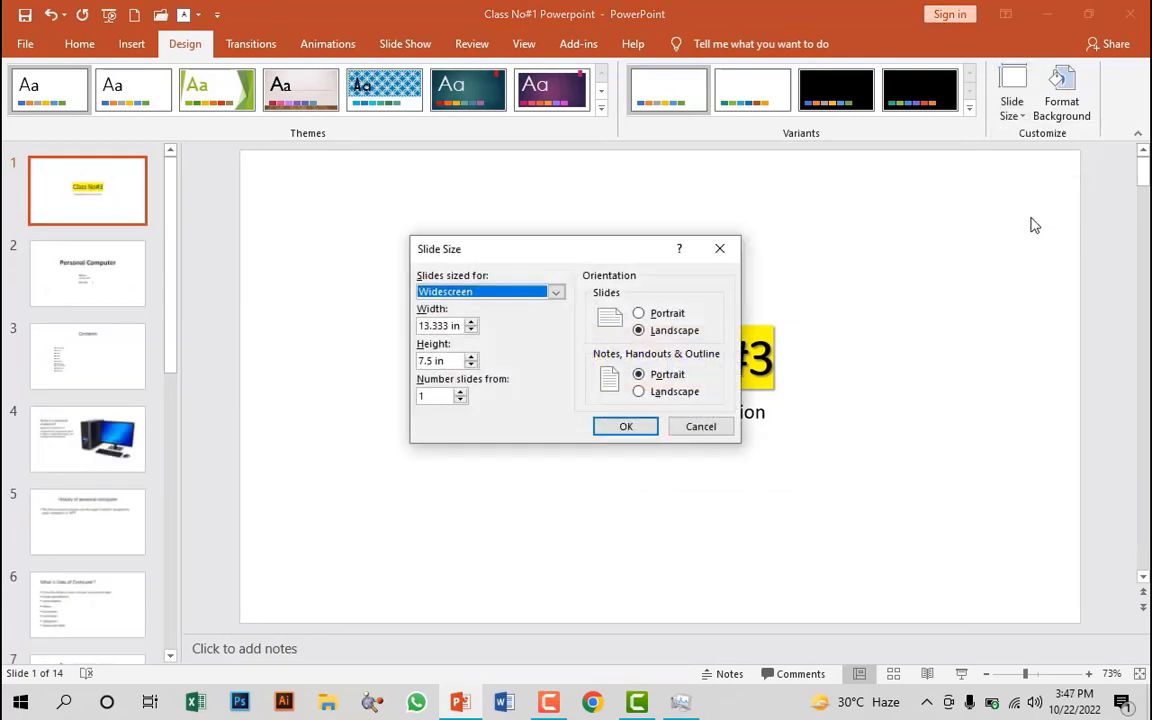
pyautogui.click(639, 313)
pyautogui.click(638, 392)
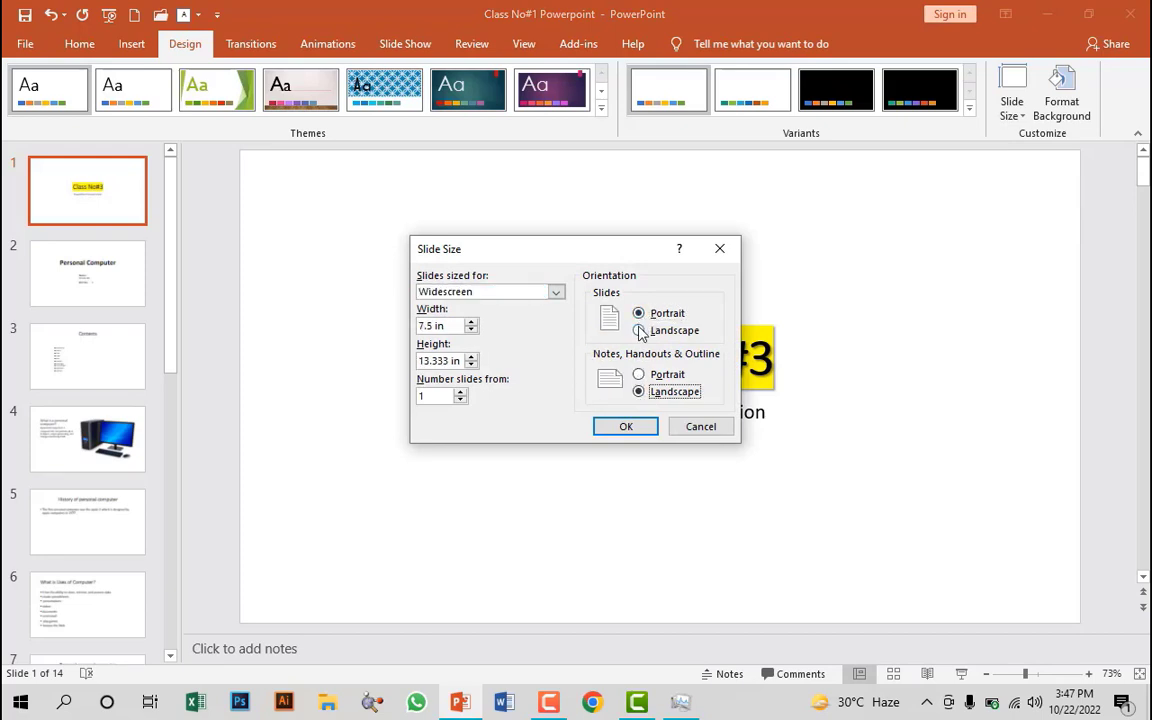
pyautogui.click(639, 330)
pyautogui.click(638, 374)
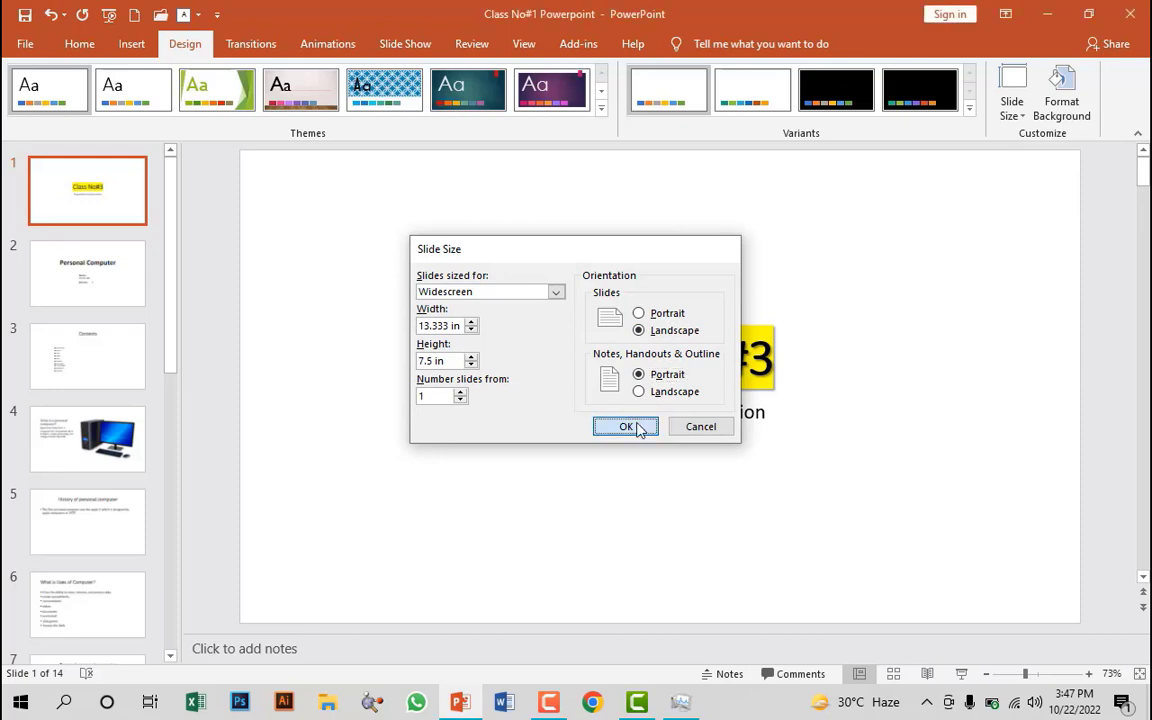
pyautogui.click(627, 427)
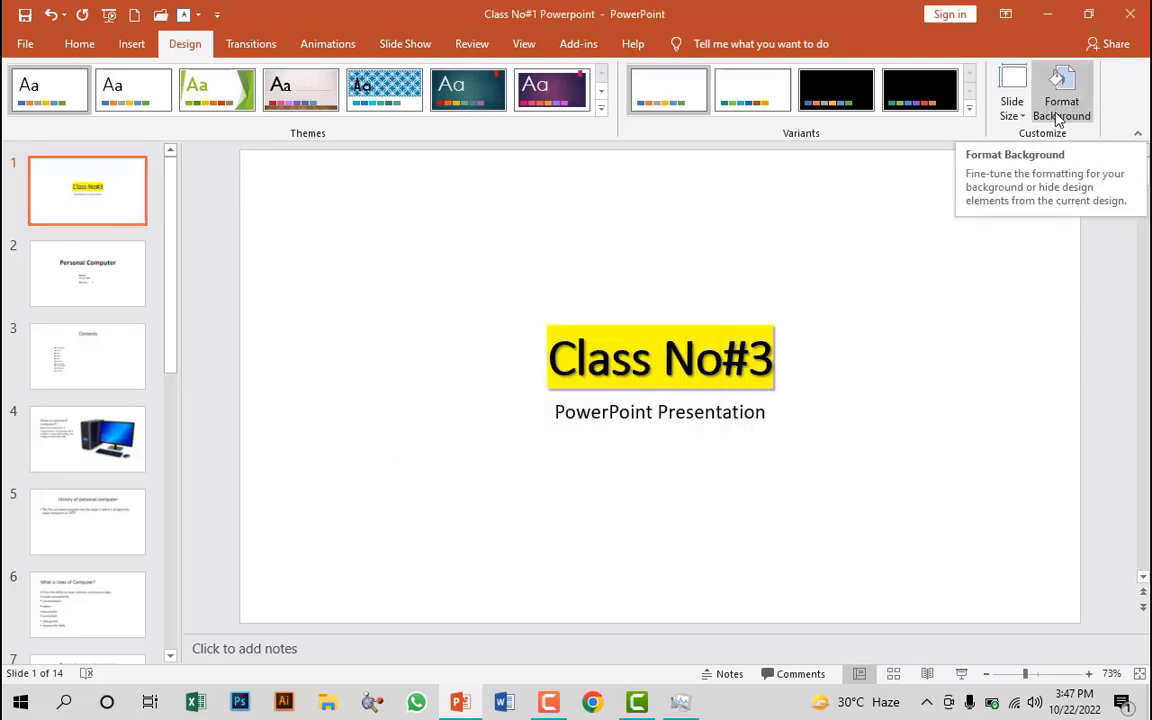
# - Give the slide a gold preset gradient background, trying Linear and Rectangular before choosing Path
pyautogui.click(1057, 122)
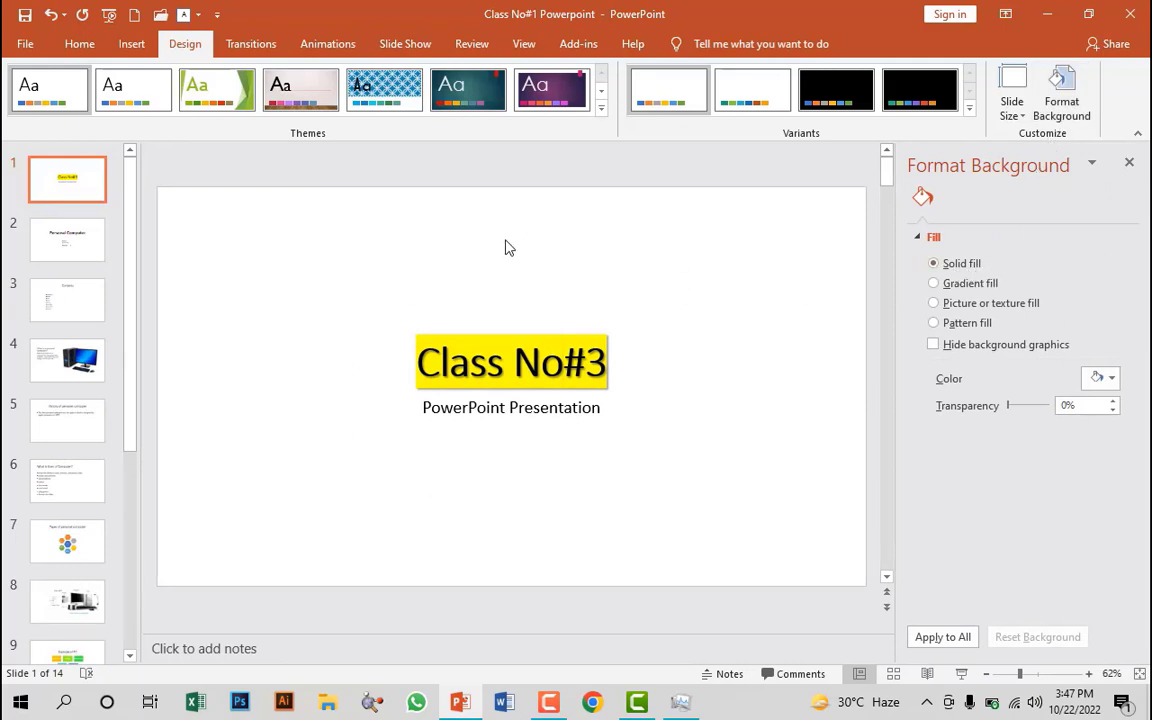
pyautogui.click(933, 284)
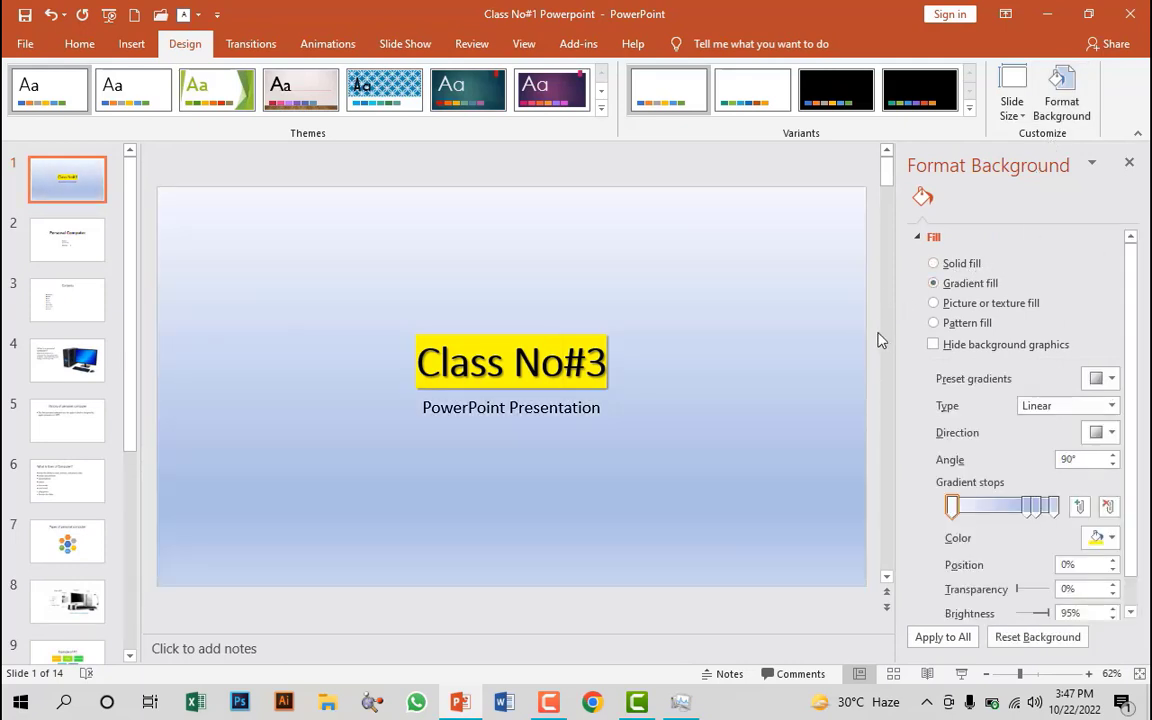
pyautogui.click(1102, 378)
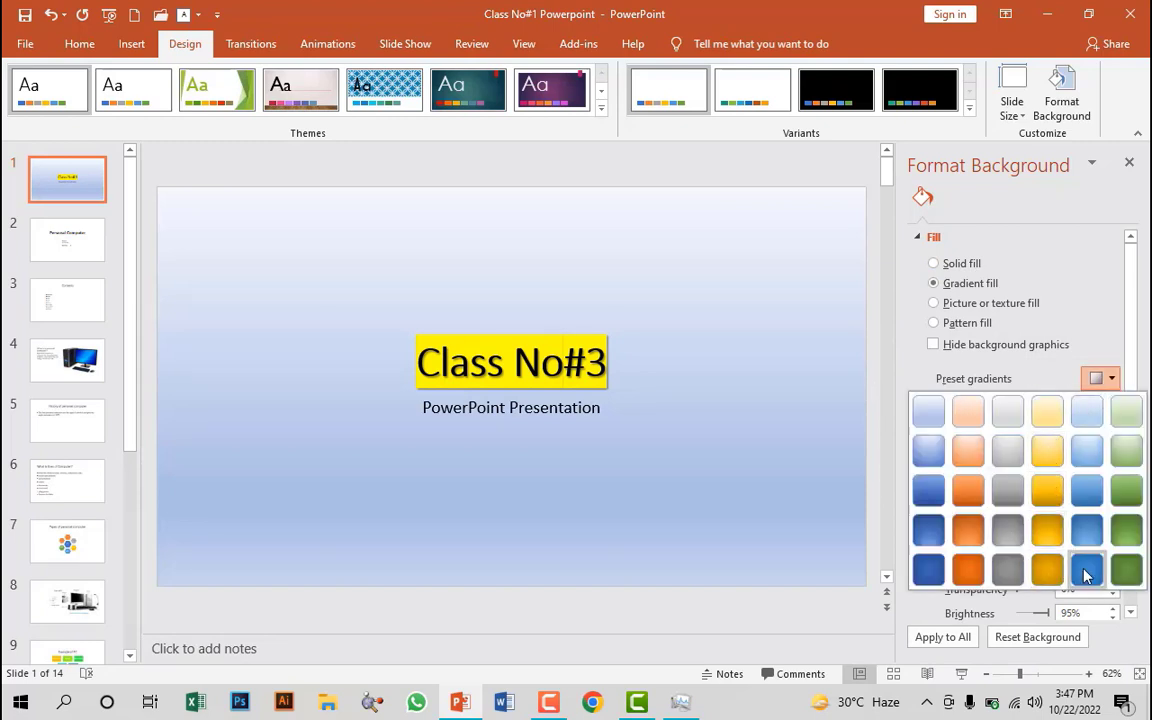
pyautogui.click(1062, 571)
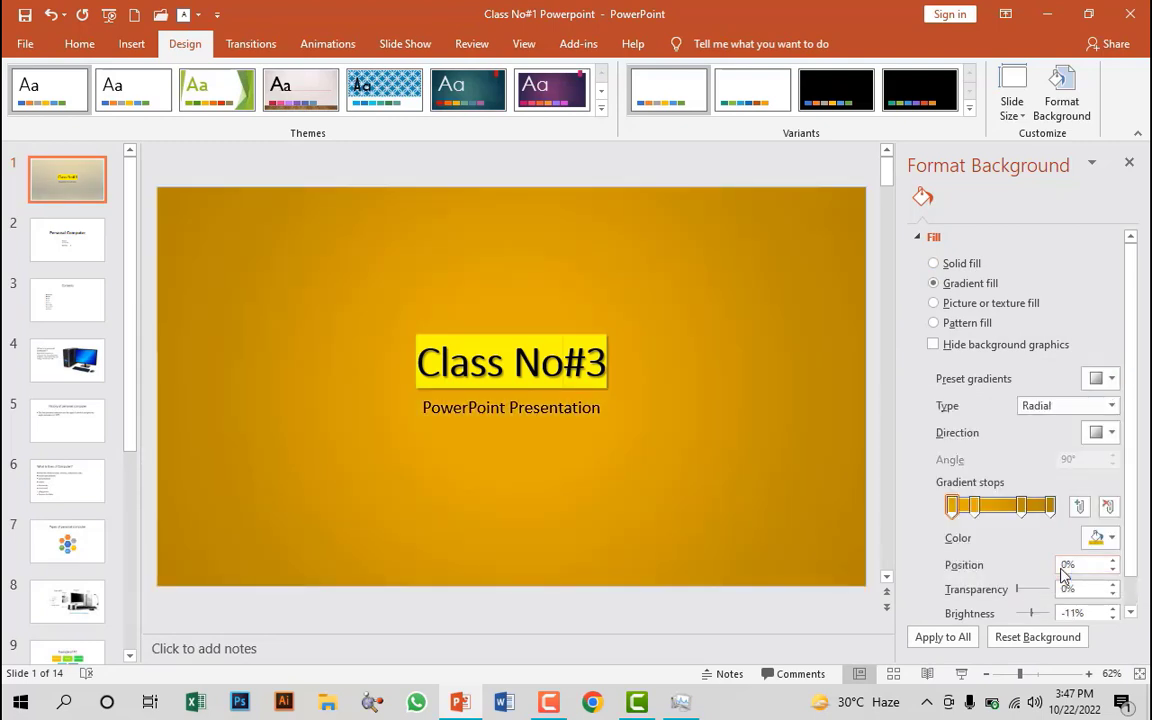
pyautogui.click(1112, 406)
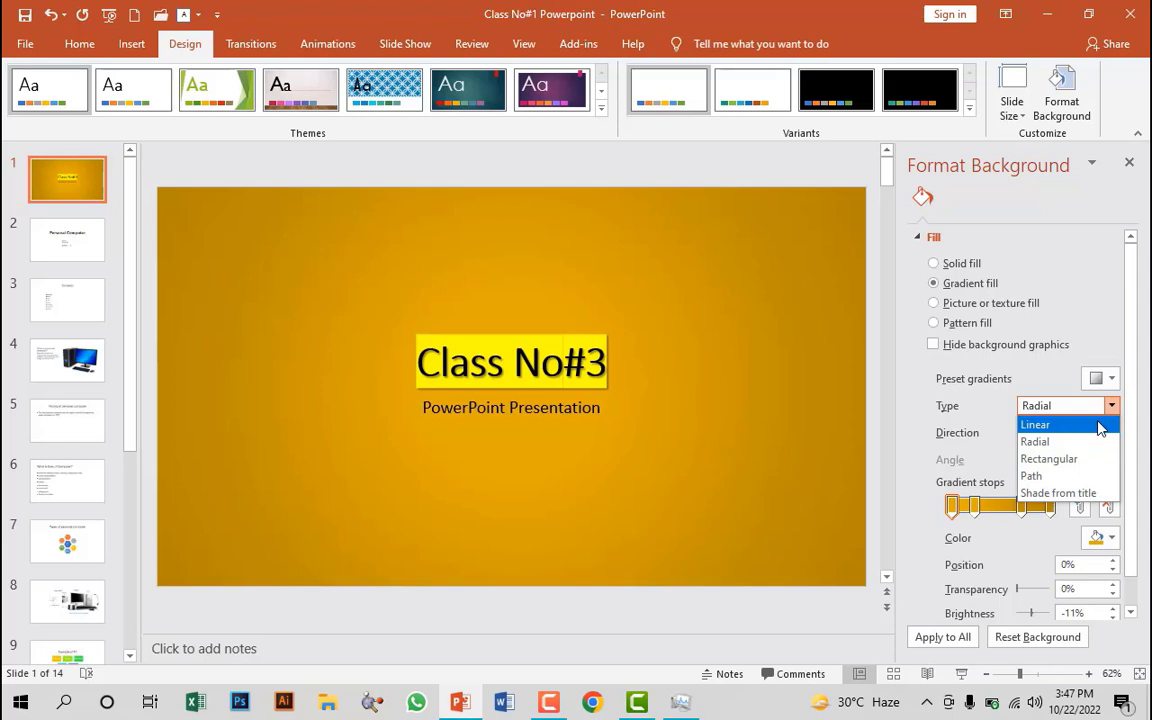
pyautogui.click(1099, 426)
pyautogui.click(1111, 406)
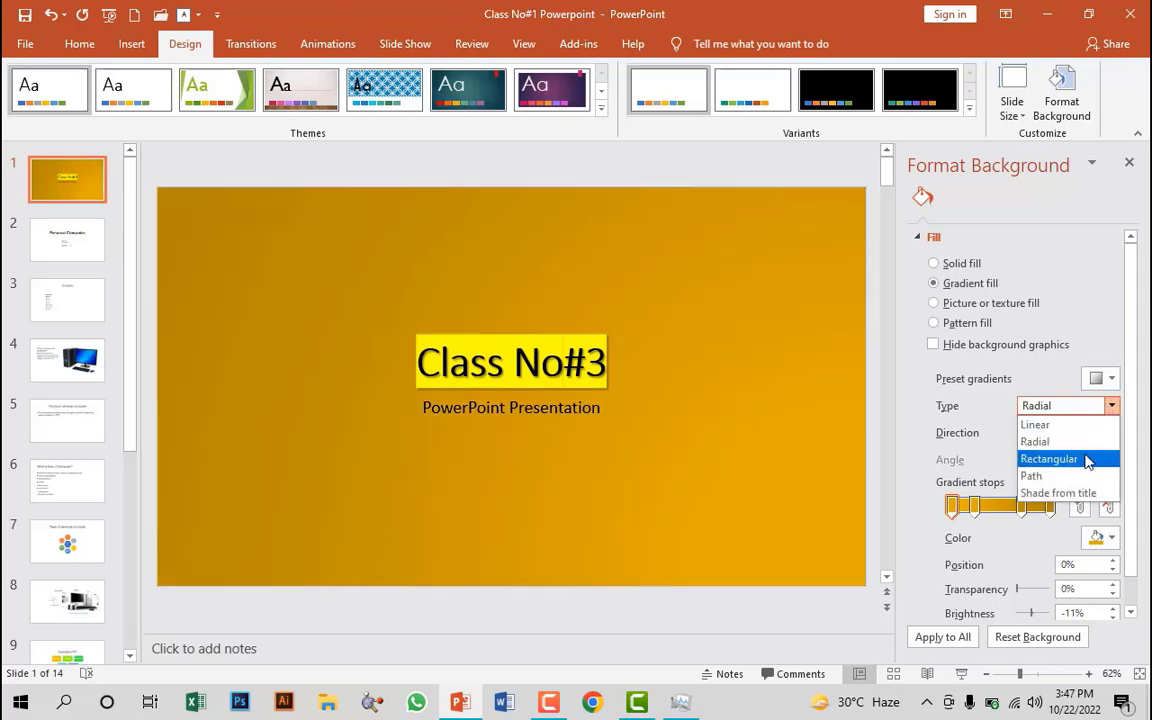
pyautogui.click(1087, 460)
pyautogui.click(1111, 406)
pyautogui.click(1070, 476)
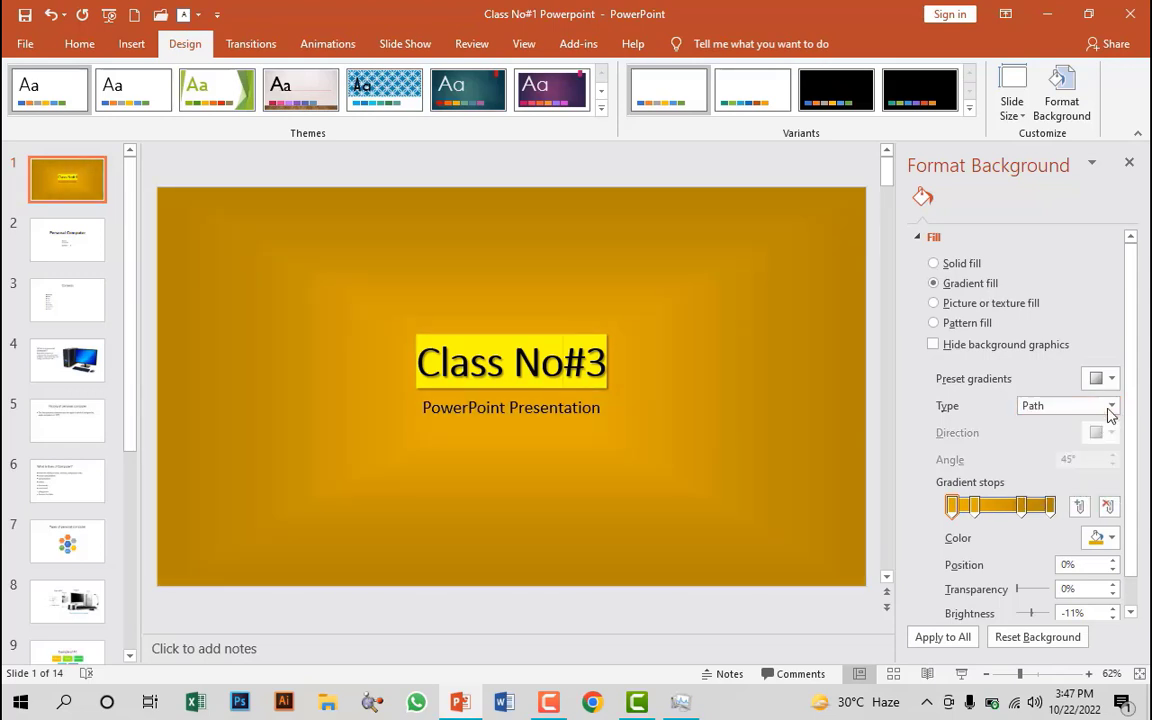
pyautogui.click(1110, 408)
# - Apply the gold gradient to slides 2 and 3, then to all slides
pyautogui.click(1090, 491)
pyautogui.scroll(-2, 788, 258)
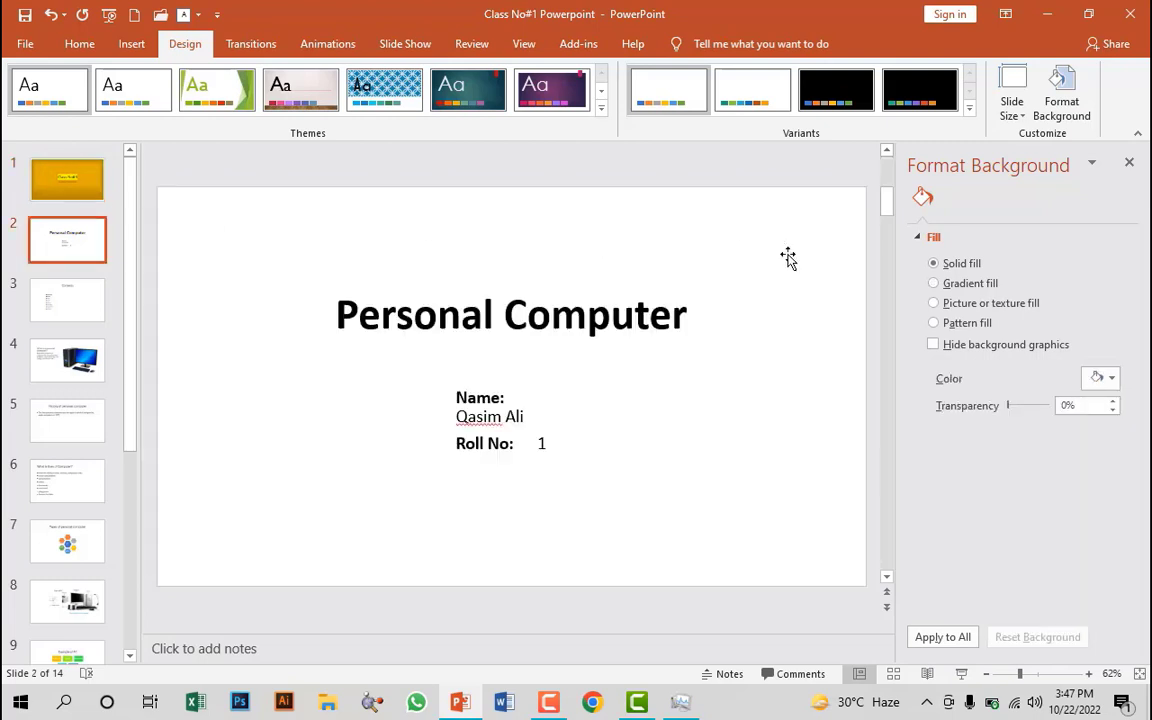
pyautogui.click(933, 284)
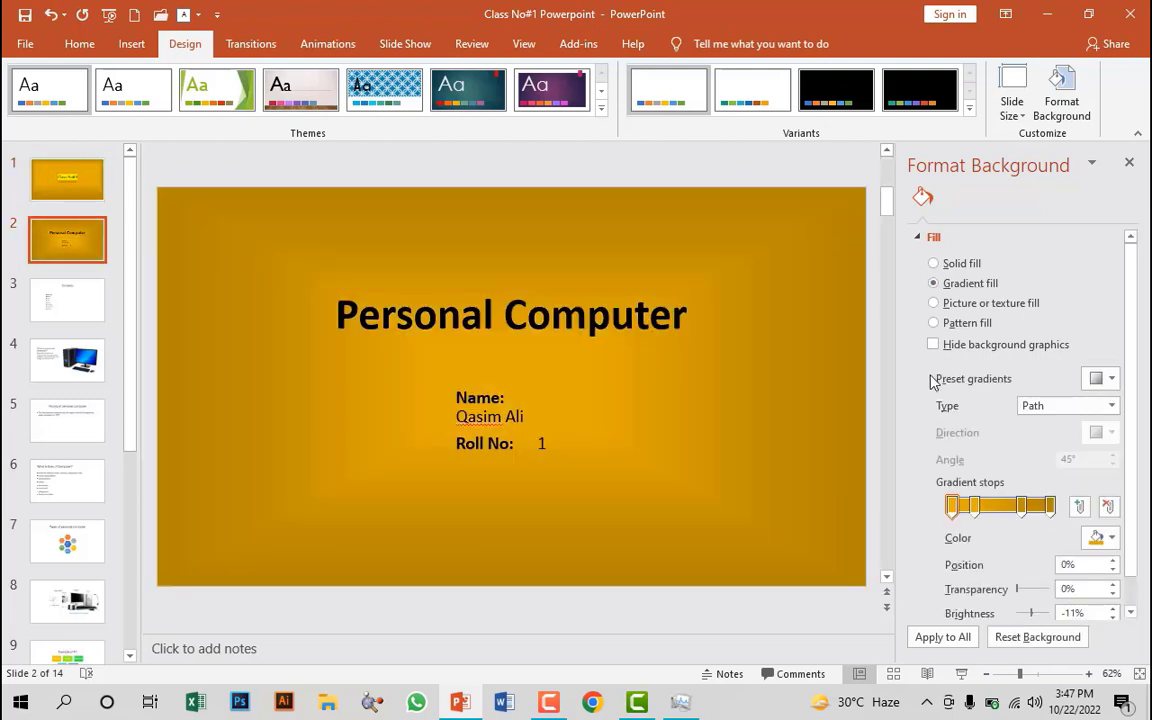
pyautogui.click(74, 312)
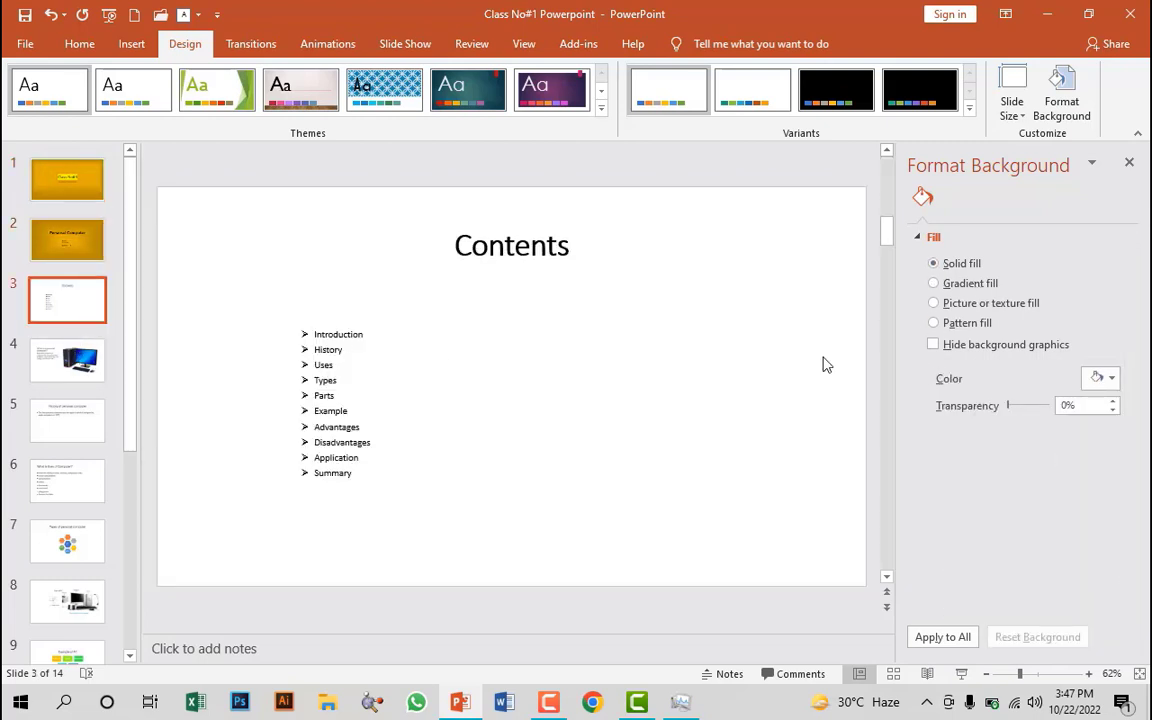
pyautogui.click(933, 284)
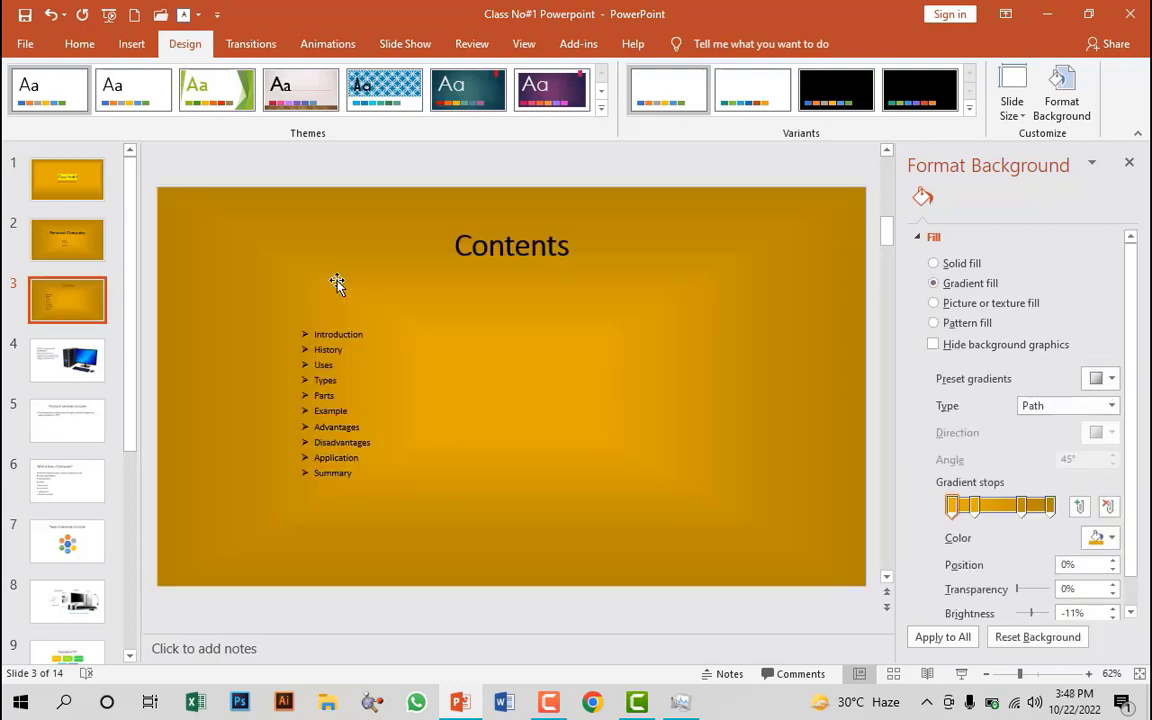
pyautogui.click(93, 254)
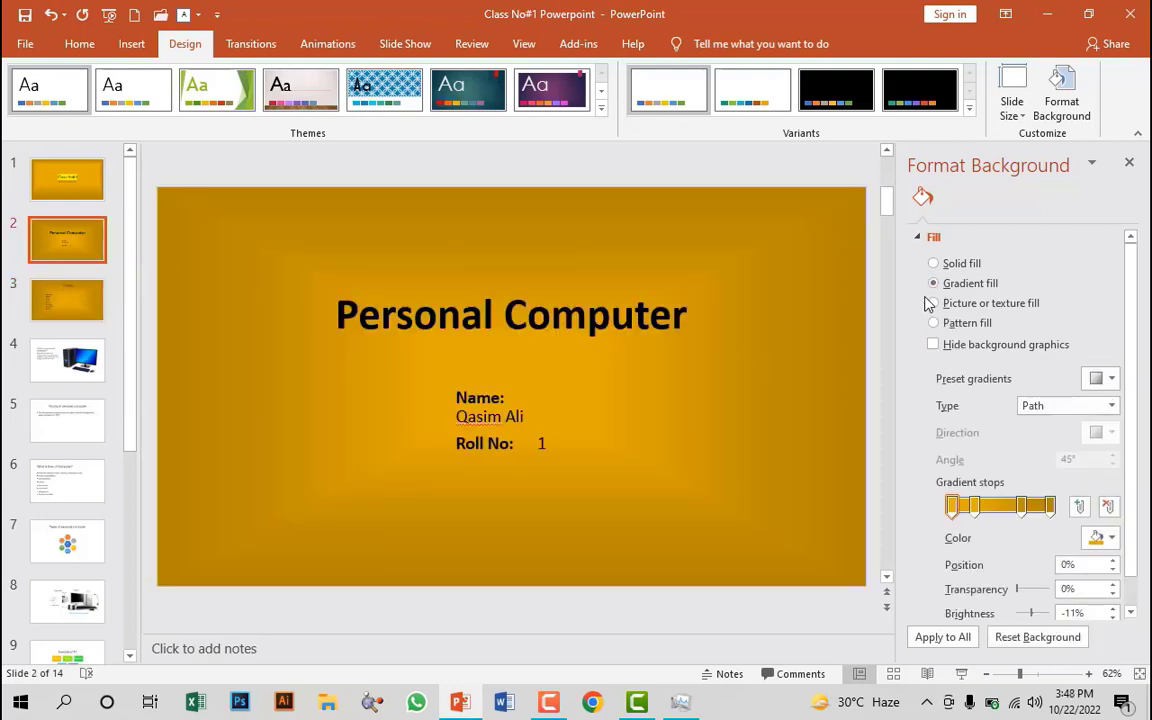
pyautogui.click(955, 648)
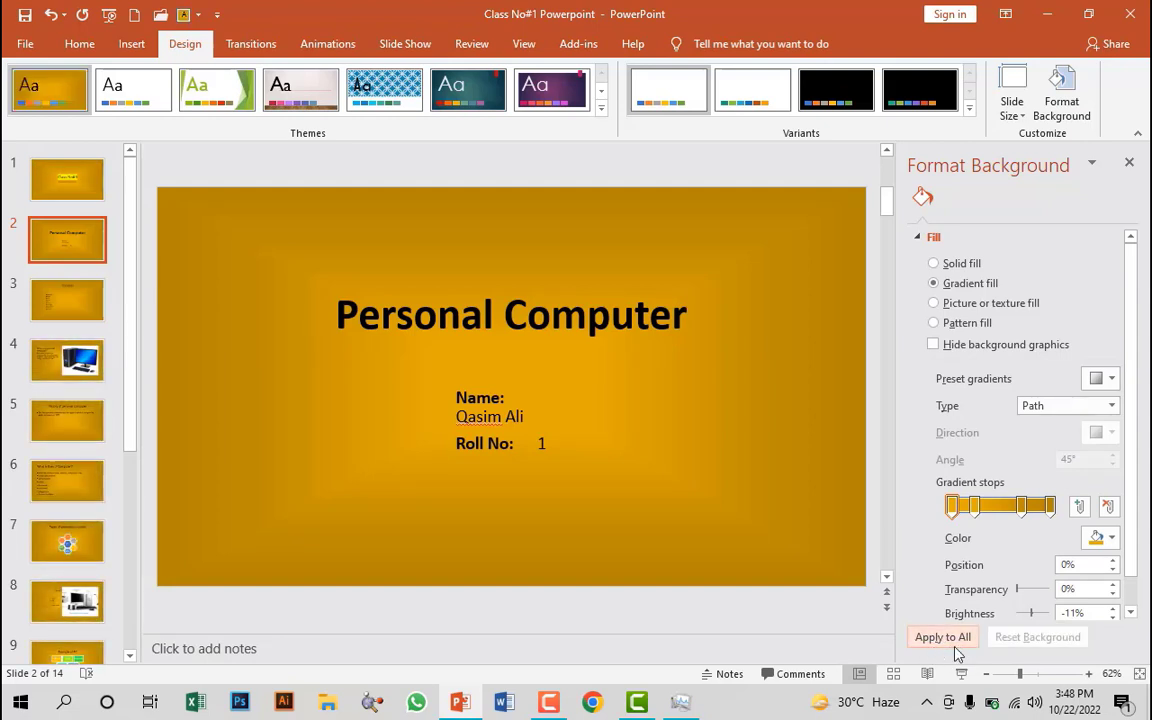
pyautogui.press('Down')
pyautogui.press('Down')
pyautogui.press('Down')
# - Add a gradient stop at 61% and colour it dark navy
pyautogui.moveTo(972, 506); pyautogui.dragTo(981, 507)
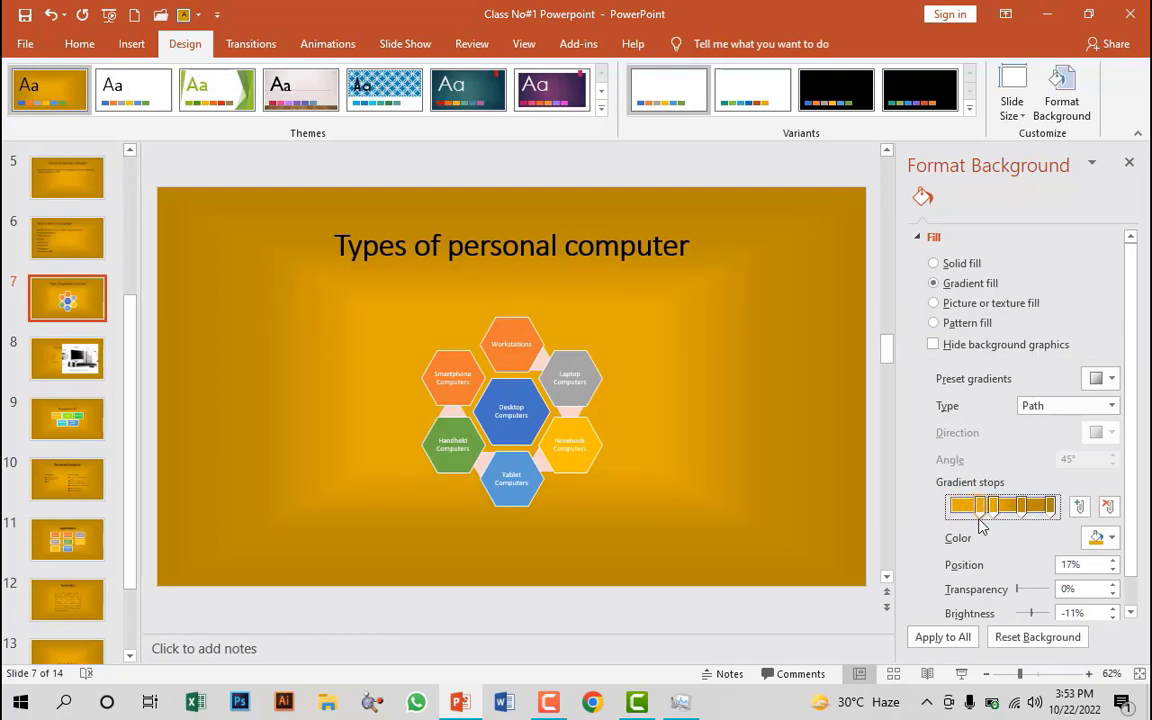
pyautogui.click(1021, 506)
pyautogui.click(1110, 538)
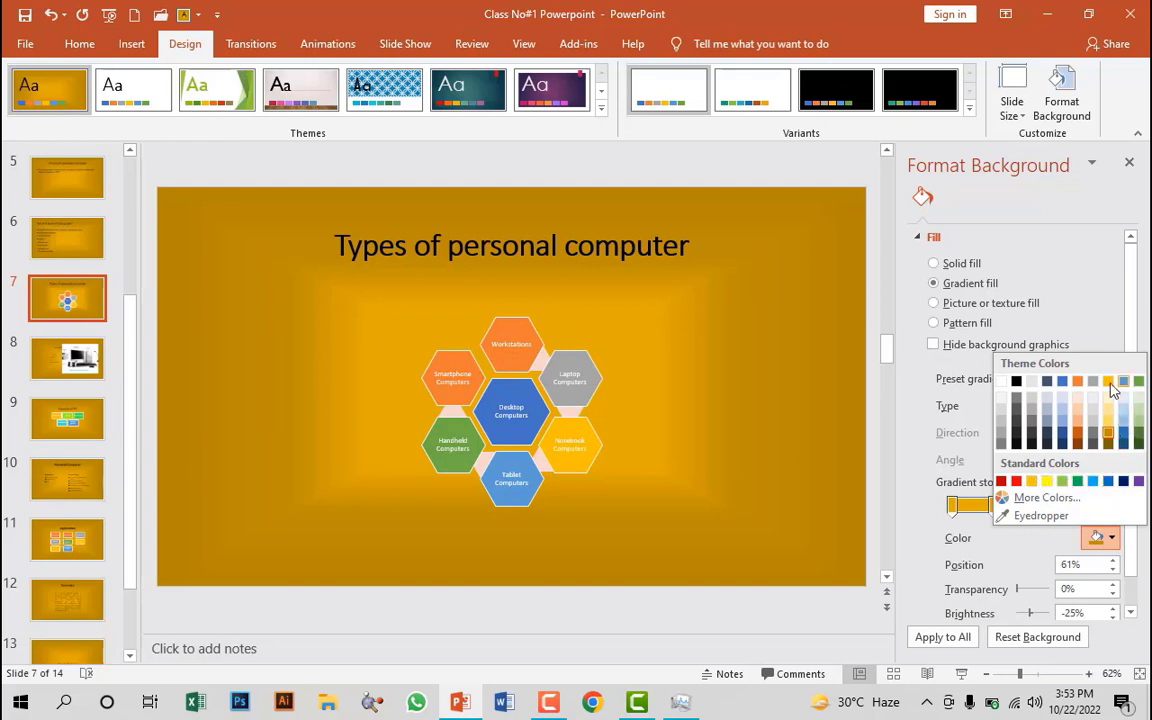
pyautogui.click(1062, 443)
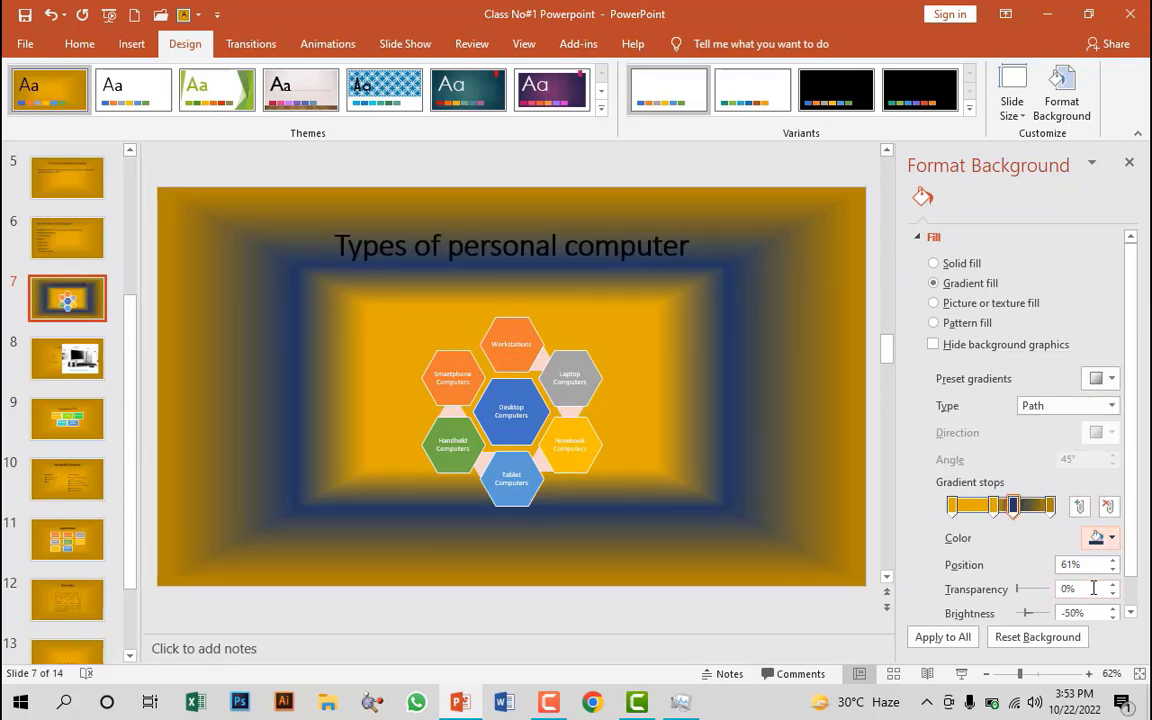
# - Remove the navy band, try 31% and 0% brightness, then reset slide 7 to solid white
pyautogui.click(993, 507)
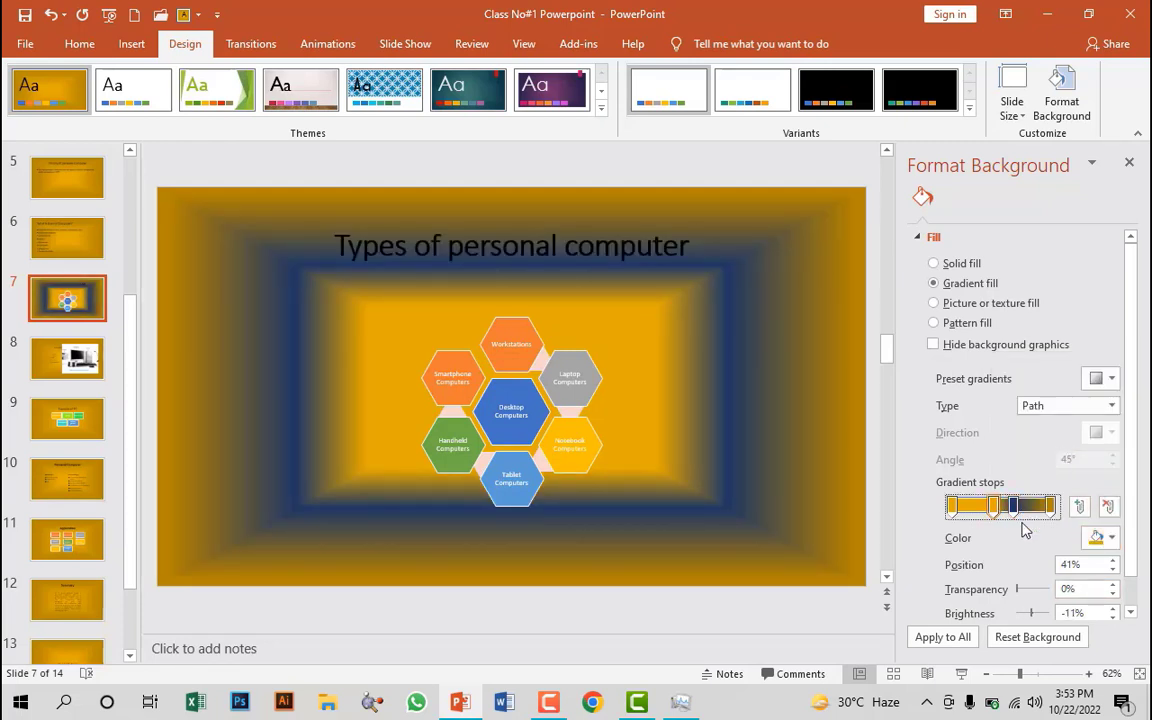
pyautogui.click(1110, 538)
pyautogui.click(1140, 445)
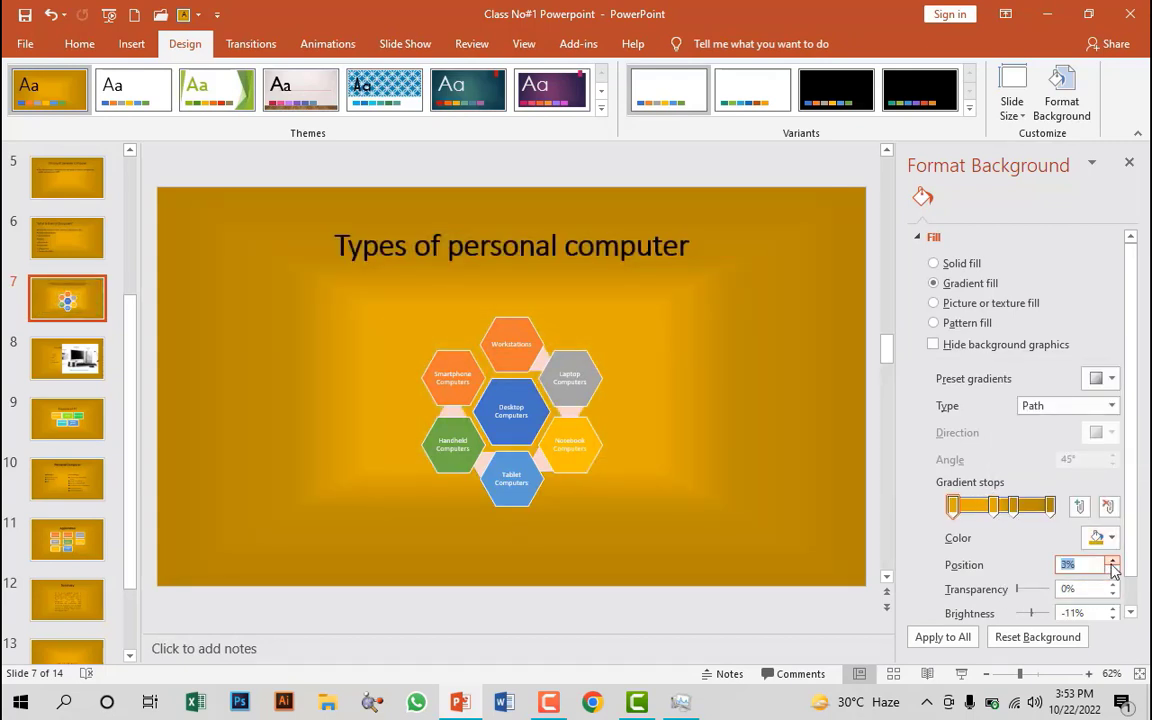
pyautogui.click(1113, 609)
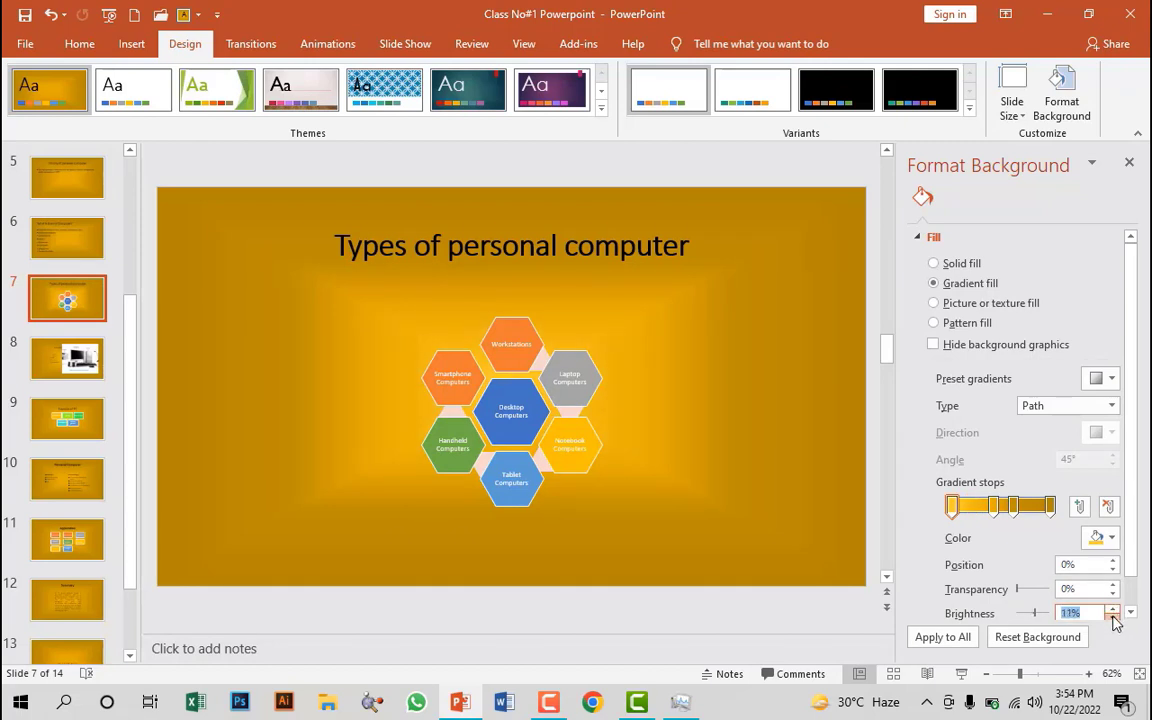
pyautogui.click(1112, 617)
pyautogui.click(1035, 645)
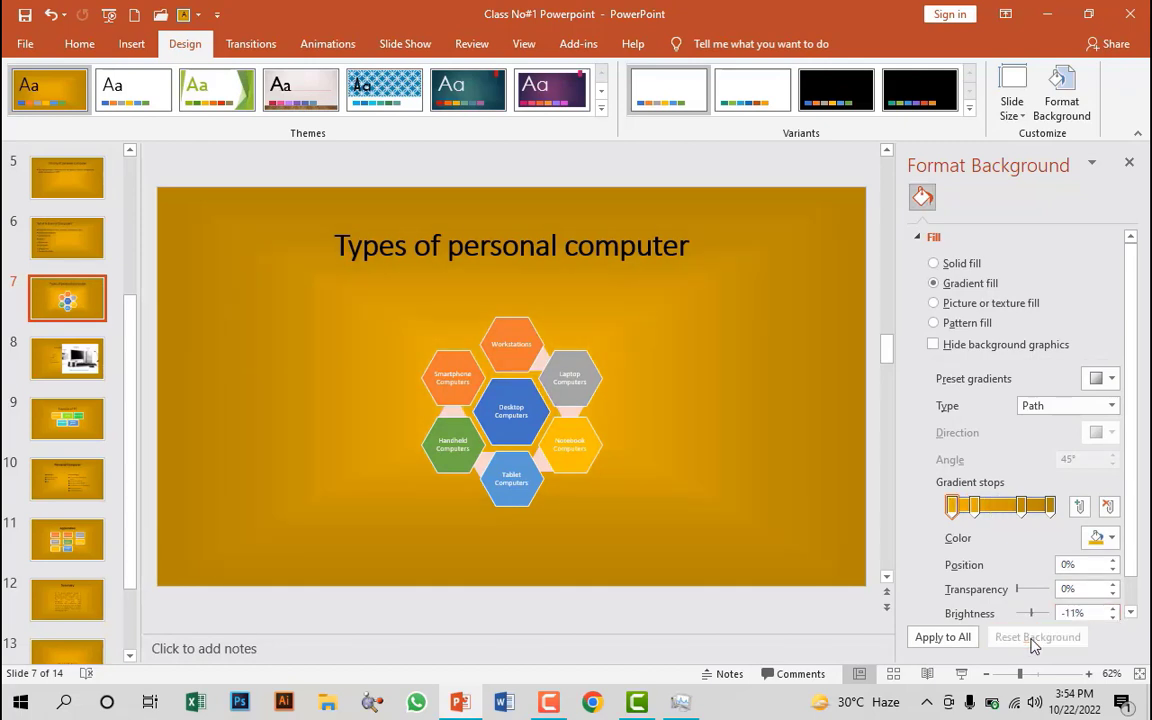
pyautogui.click(933, 263)
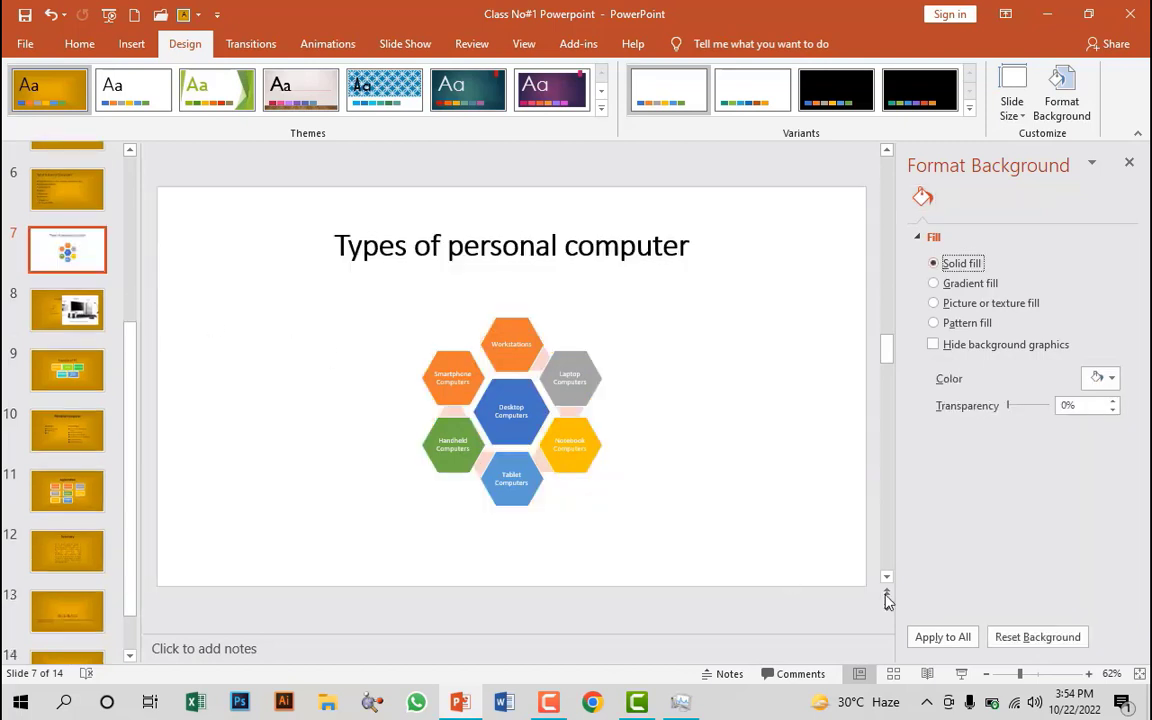
# - Apply the white background to all slides, then give every slide a parchment texture fill
pyautogui.click(940, 640)
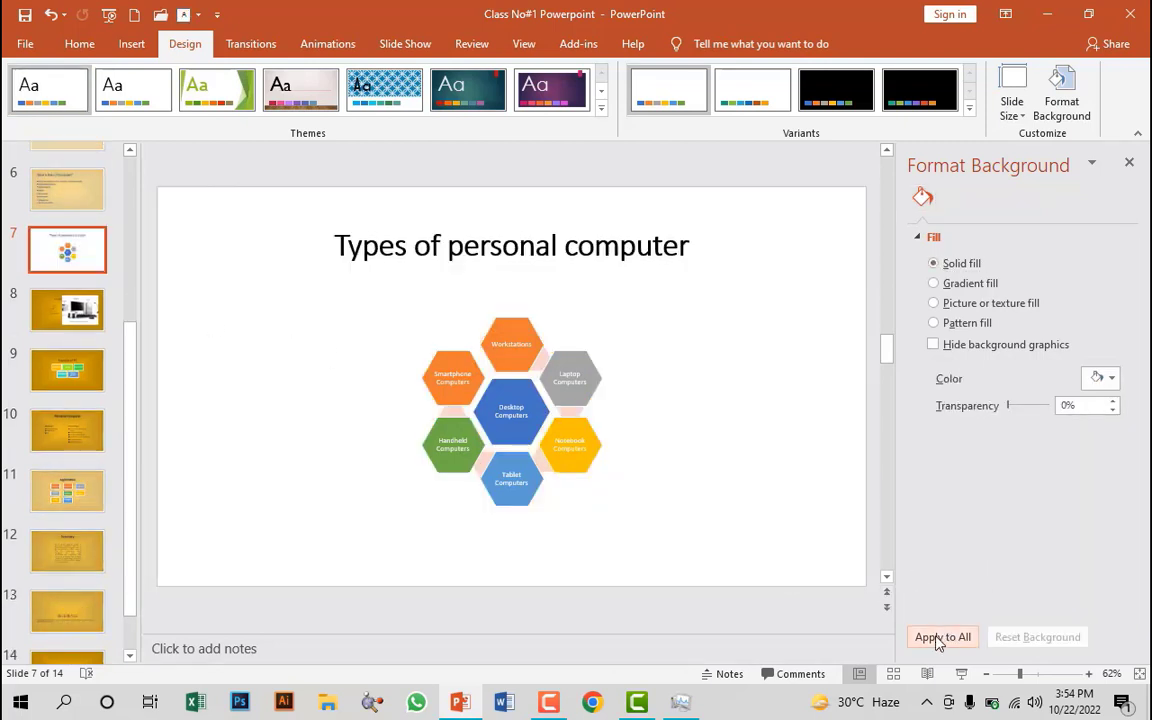
pyautogui.click(935, 304)
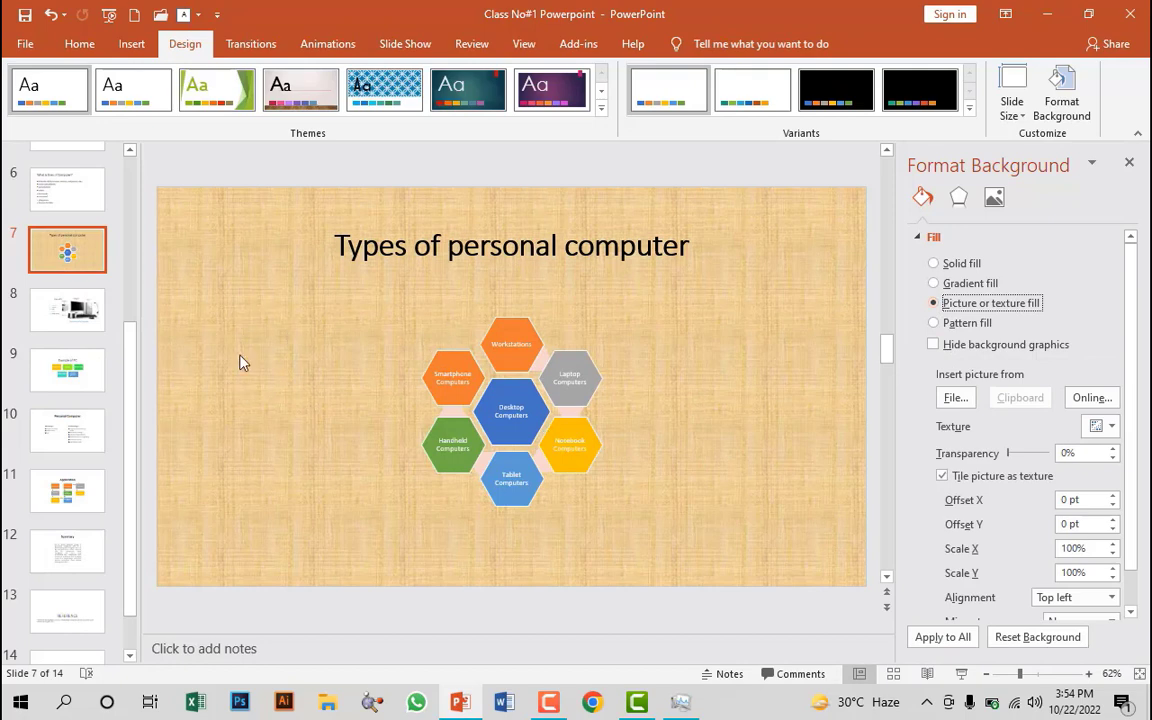
pyautogui.click(955, 636)
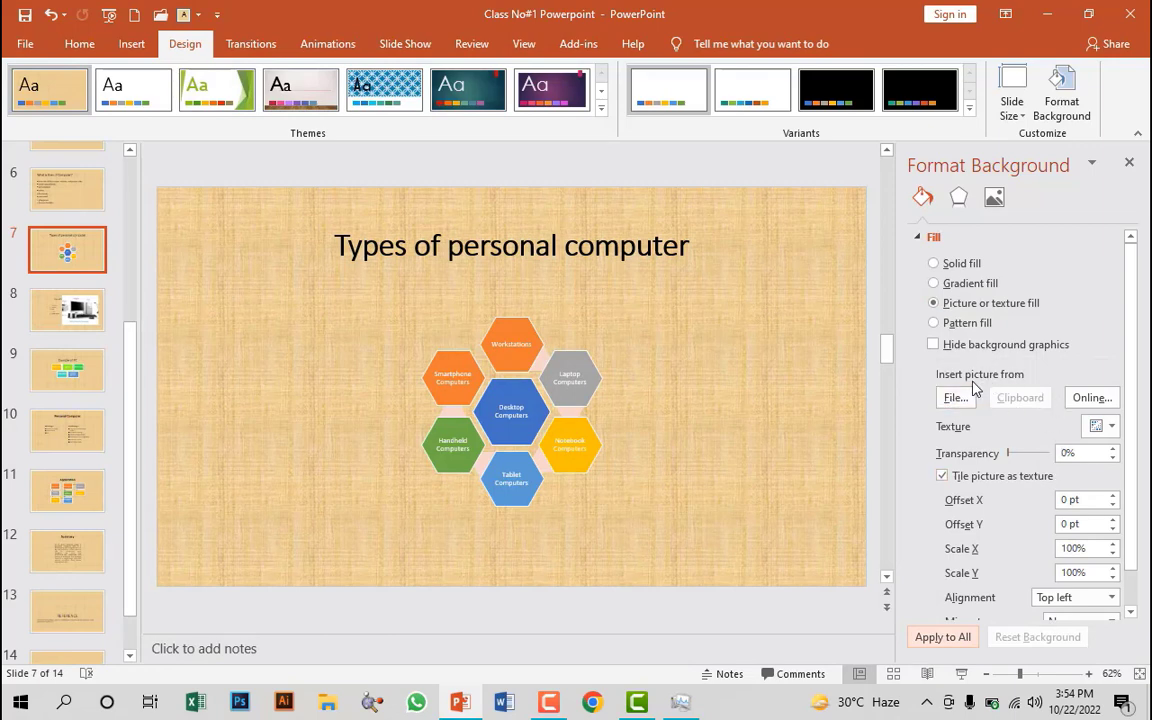
# - Set the 'download (2)' mosque photo as the background and apply it to all slides
pyautogui.click(962, 397)
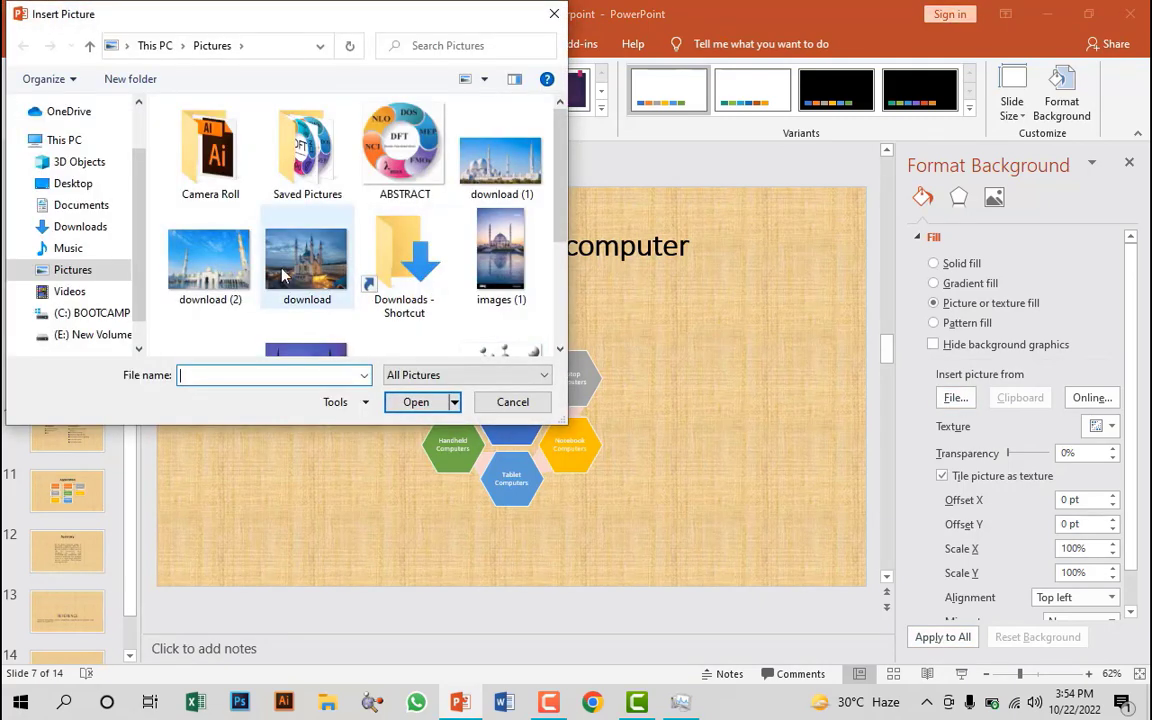
pyautogui.click(240, 268)
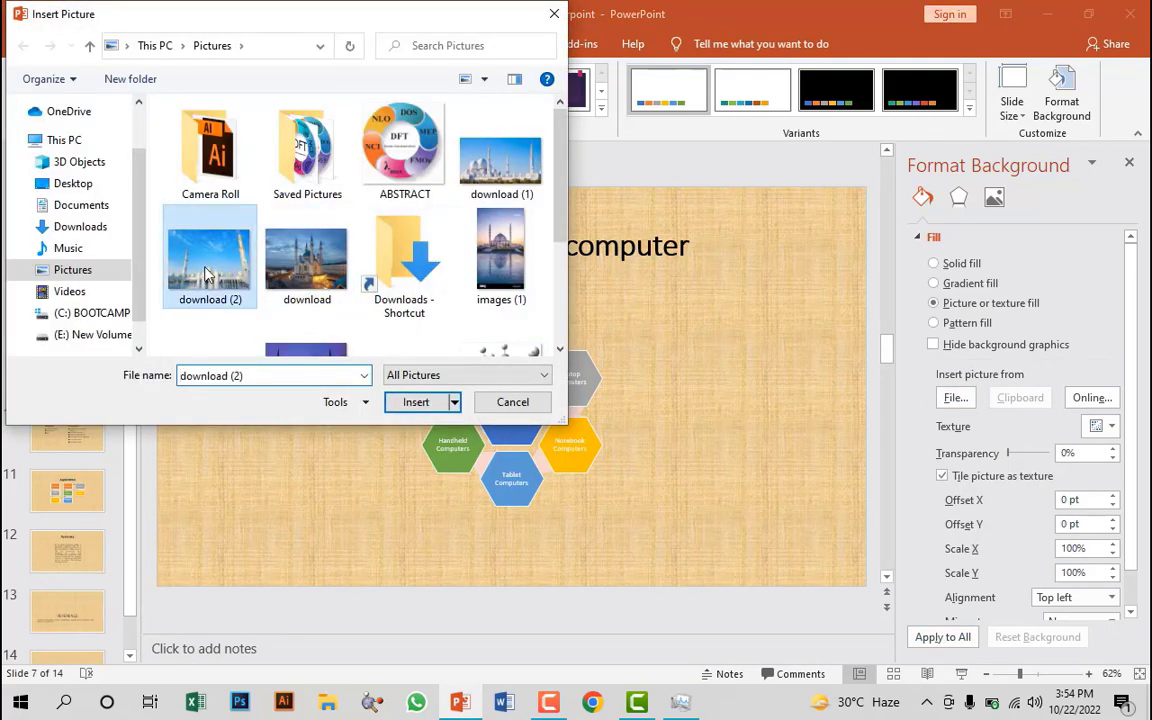
pyautogui.click(414, 403)
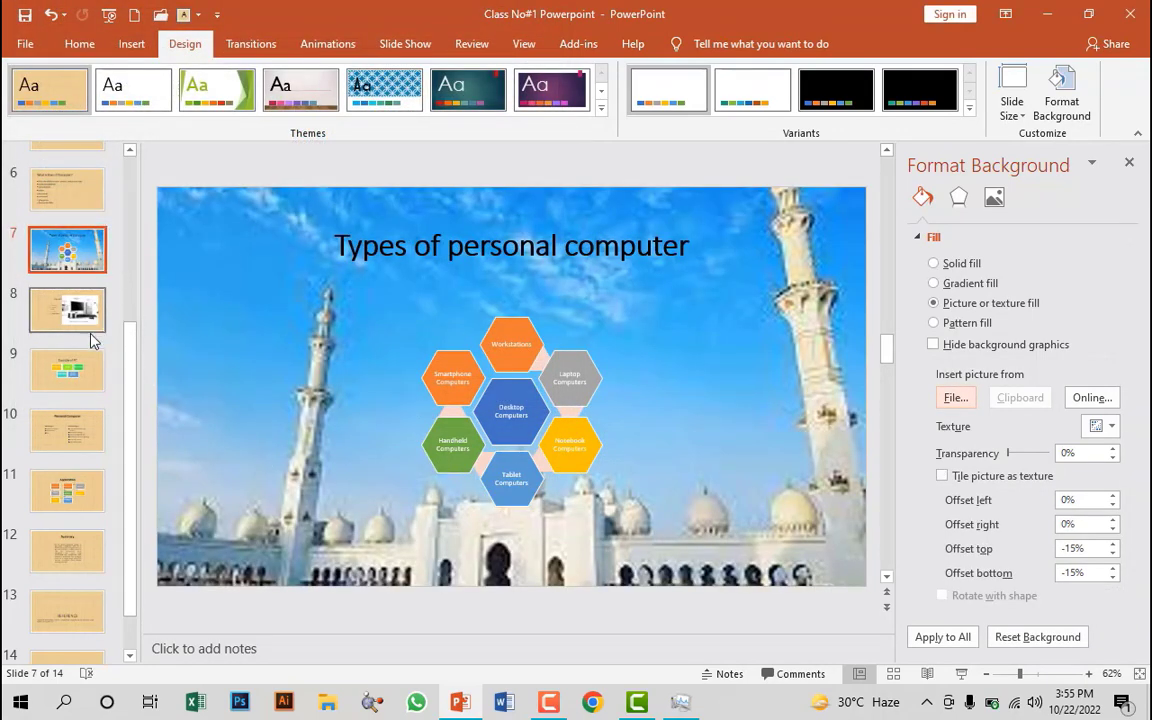
pyautogui.click(943, 638)
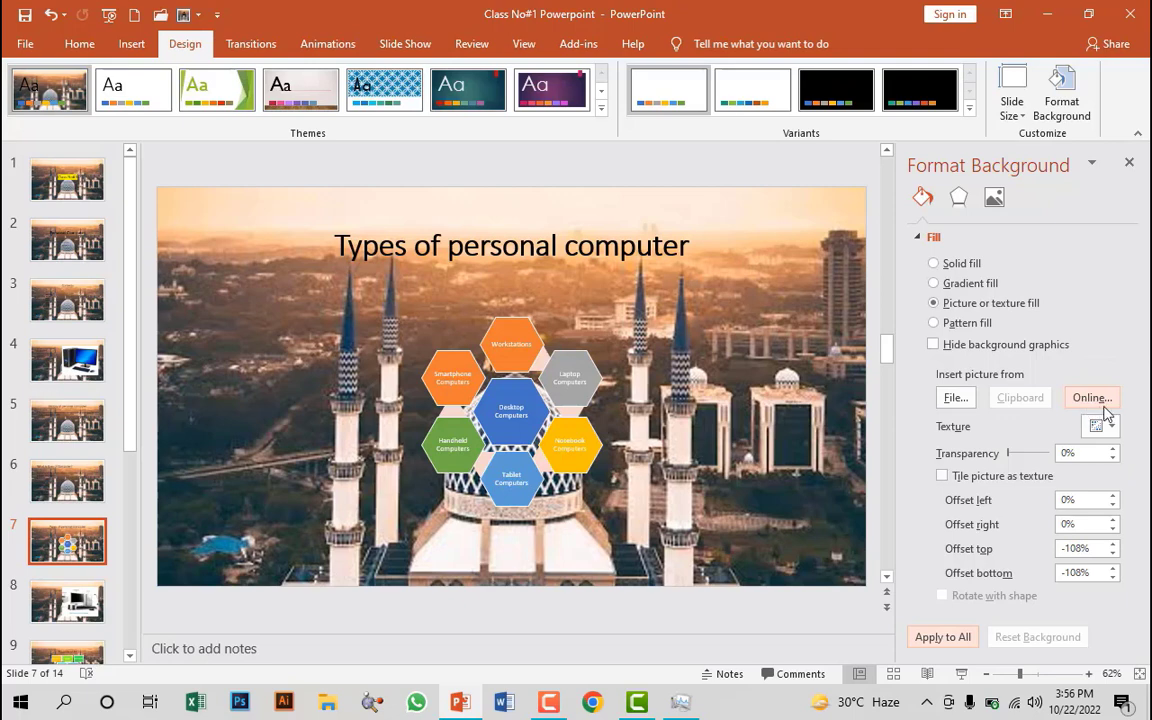
# - Choose the Water droplets texture and apply it to every slide
pyautogui.click(1112, 427)
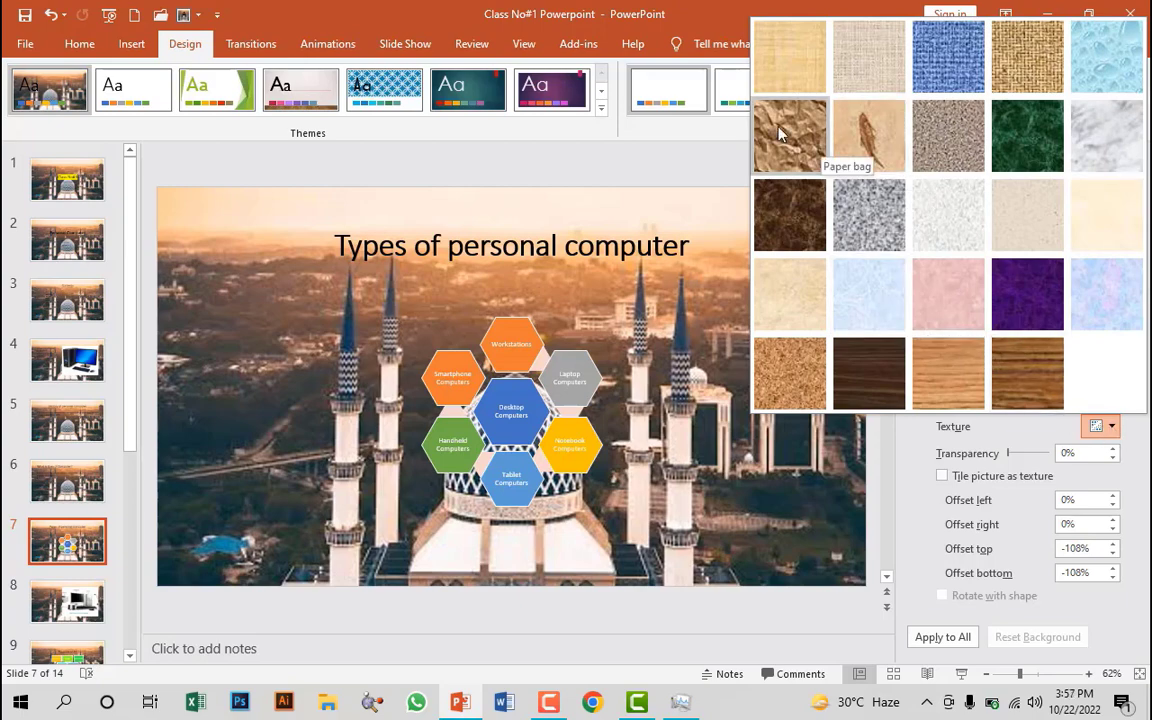
pyautogui.click(1082, 75)
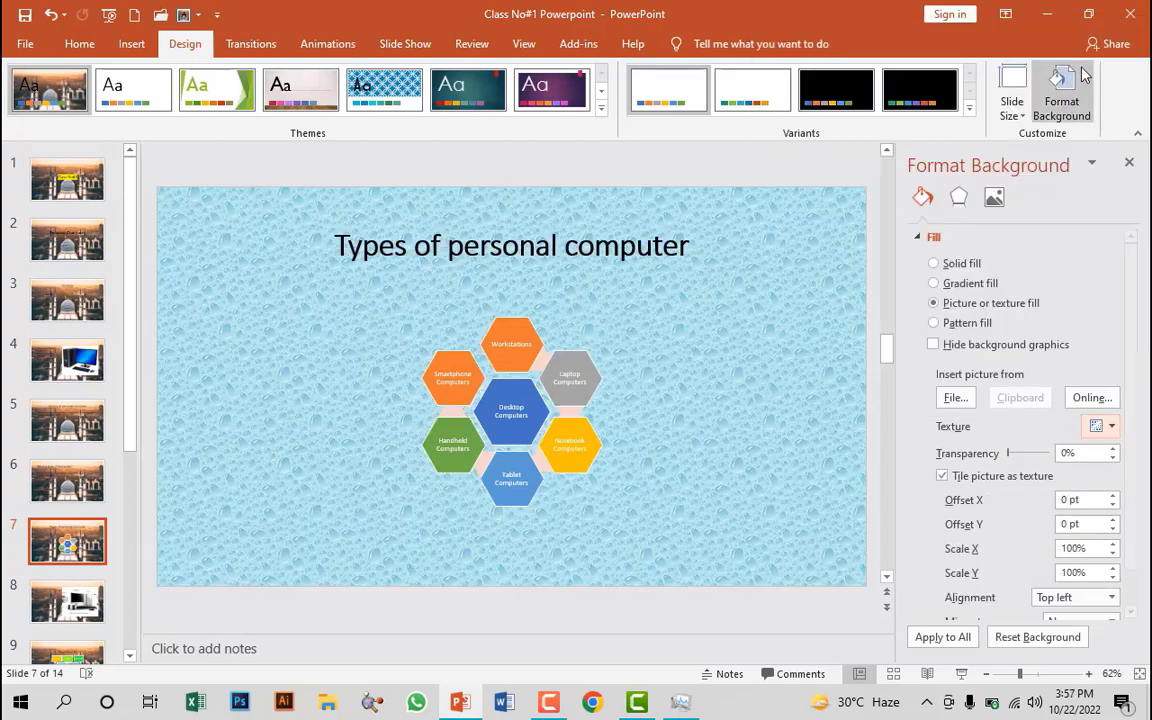
pyautogui.click(950, 638)
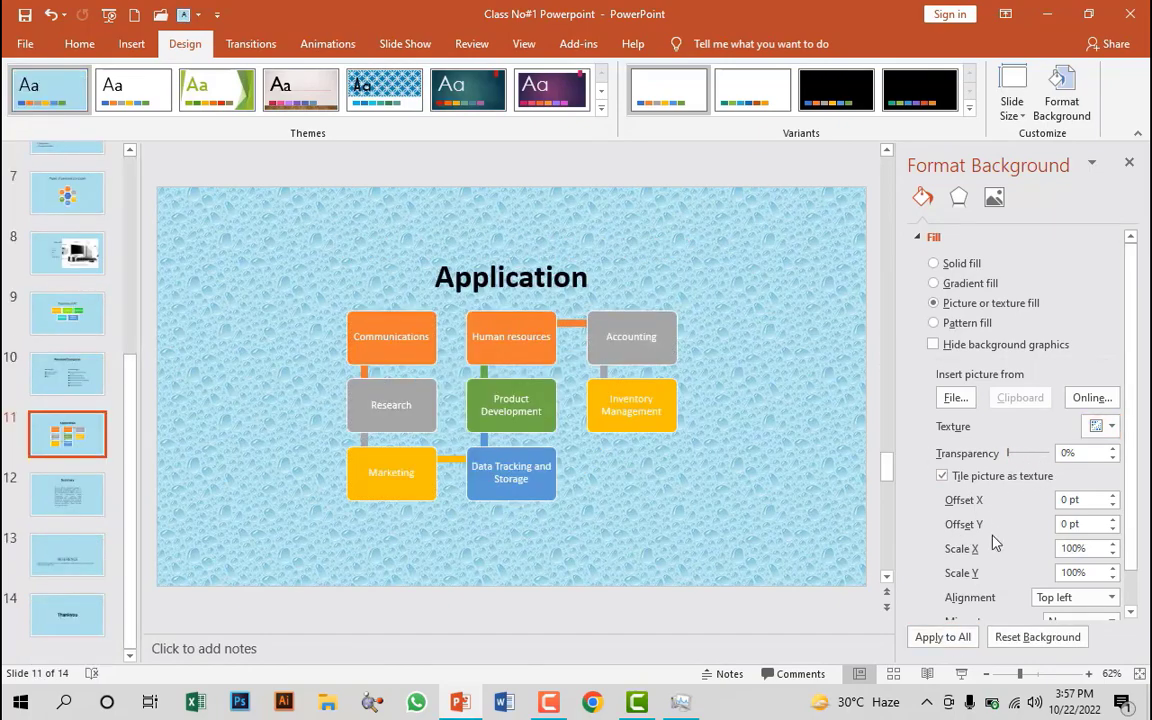
# - Undo the water-droplet background and try checkerboard, then blue diamond pattern fills
pyautogui.hotkey('ctrl', 'z')
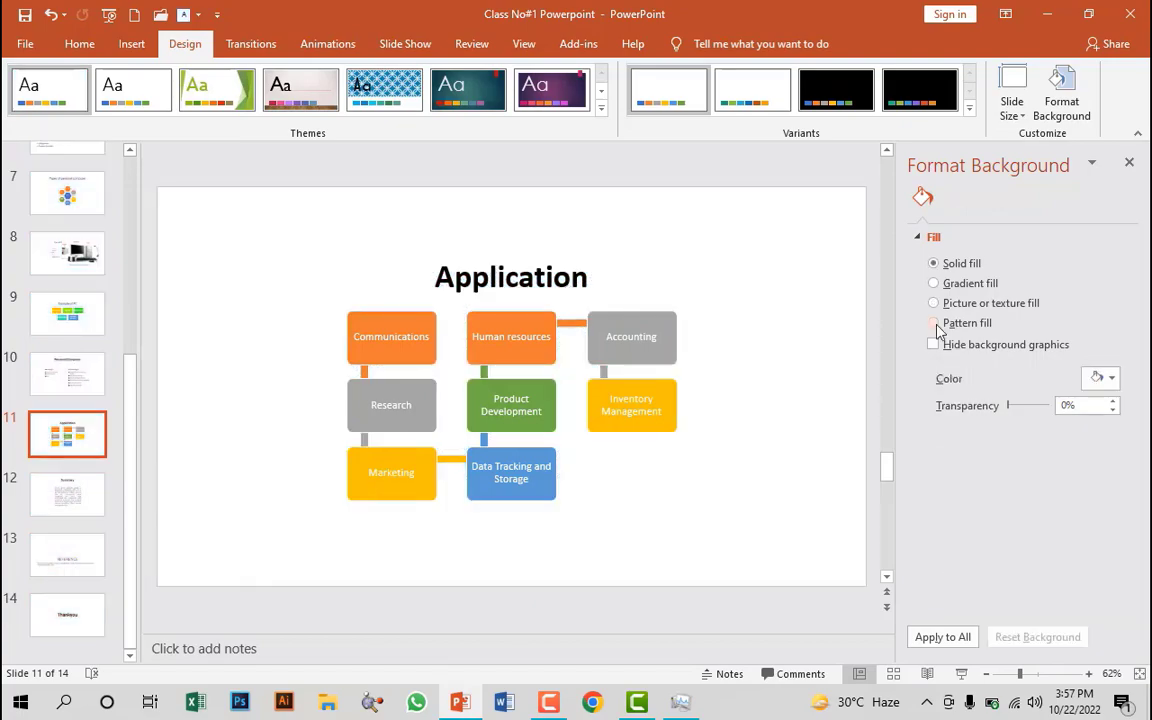
pyautogui.click(934, 324)
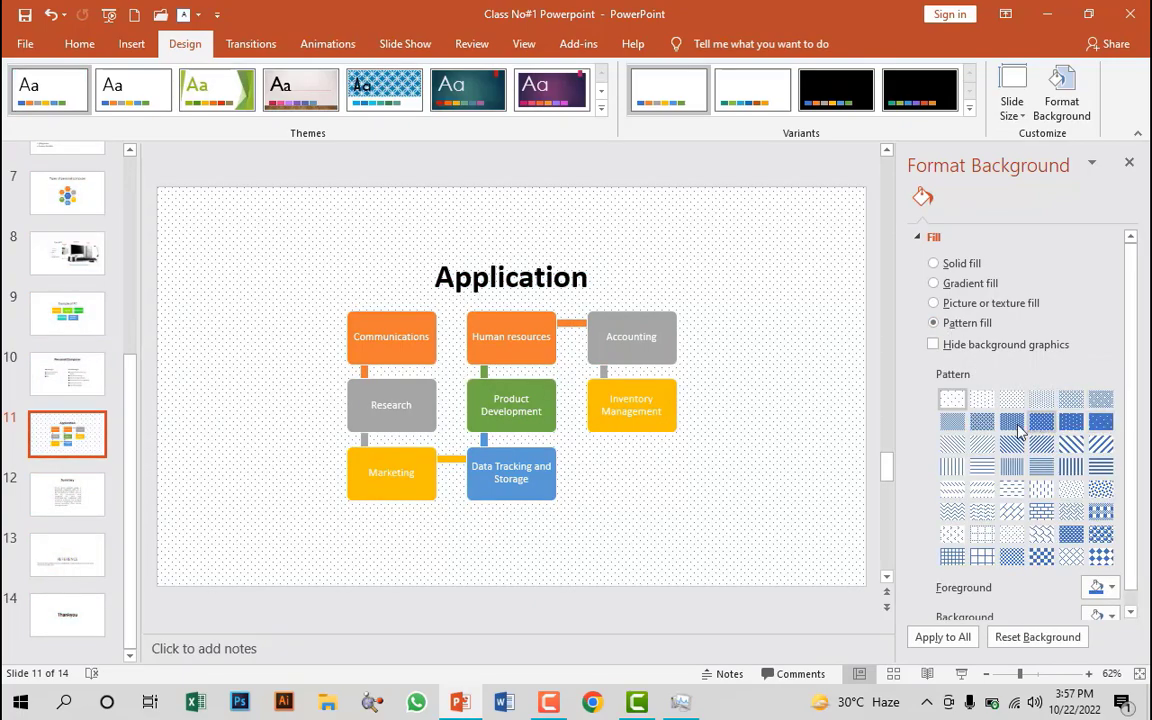
pyautogui.click(1041, 556)
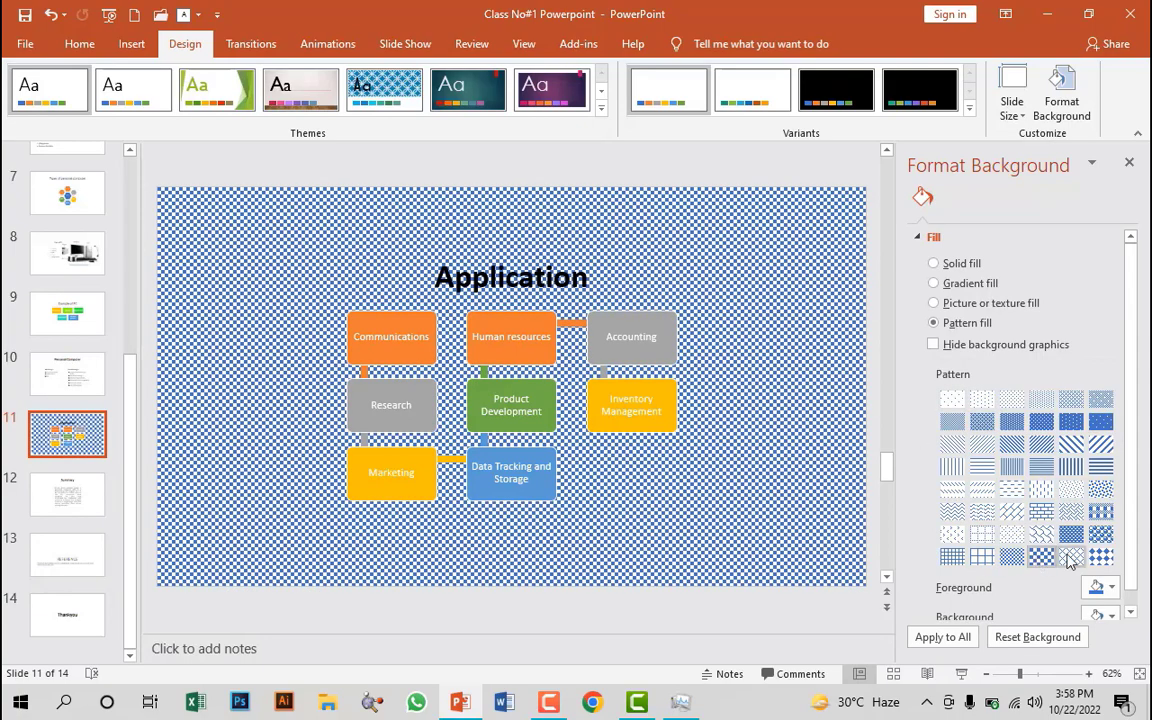
pyautogui.click(1101, 556)
pyautogui.scroll(-1, 951, 557)
# - Try green and yellow pattern colours, undo them, pick a lighter background, then reset to white
pyautogui.click(1112, 571)
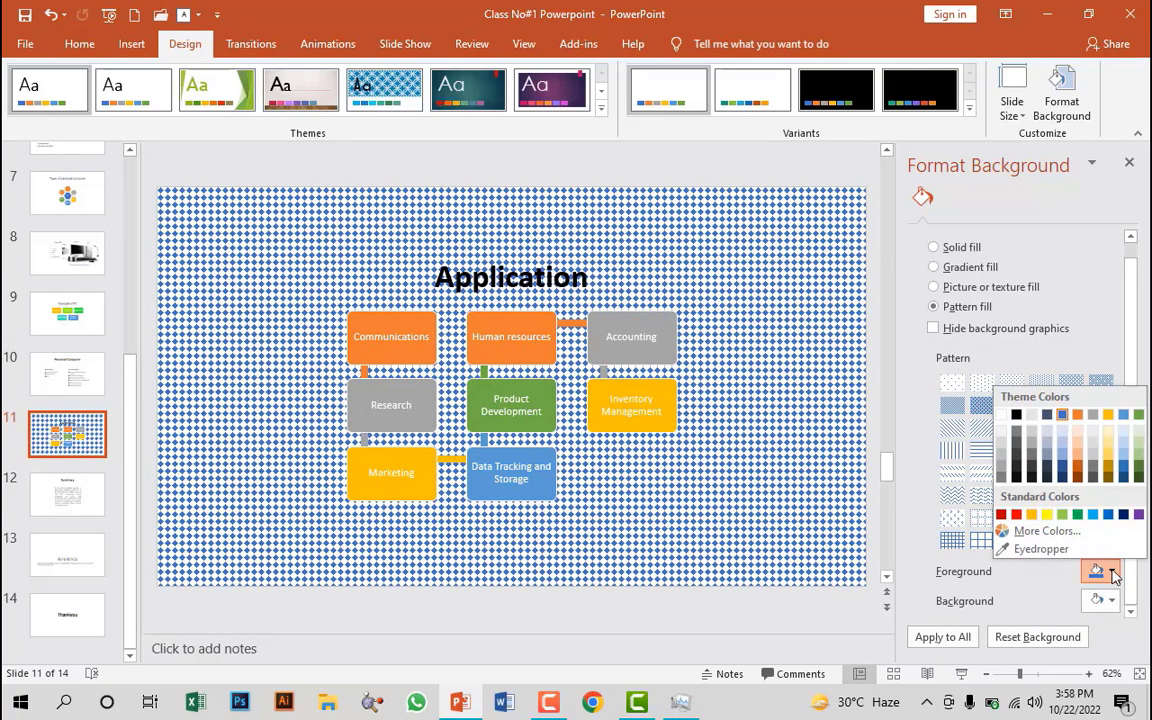
pyautogui.click(1040, 514)
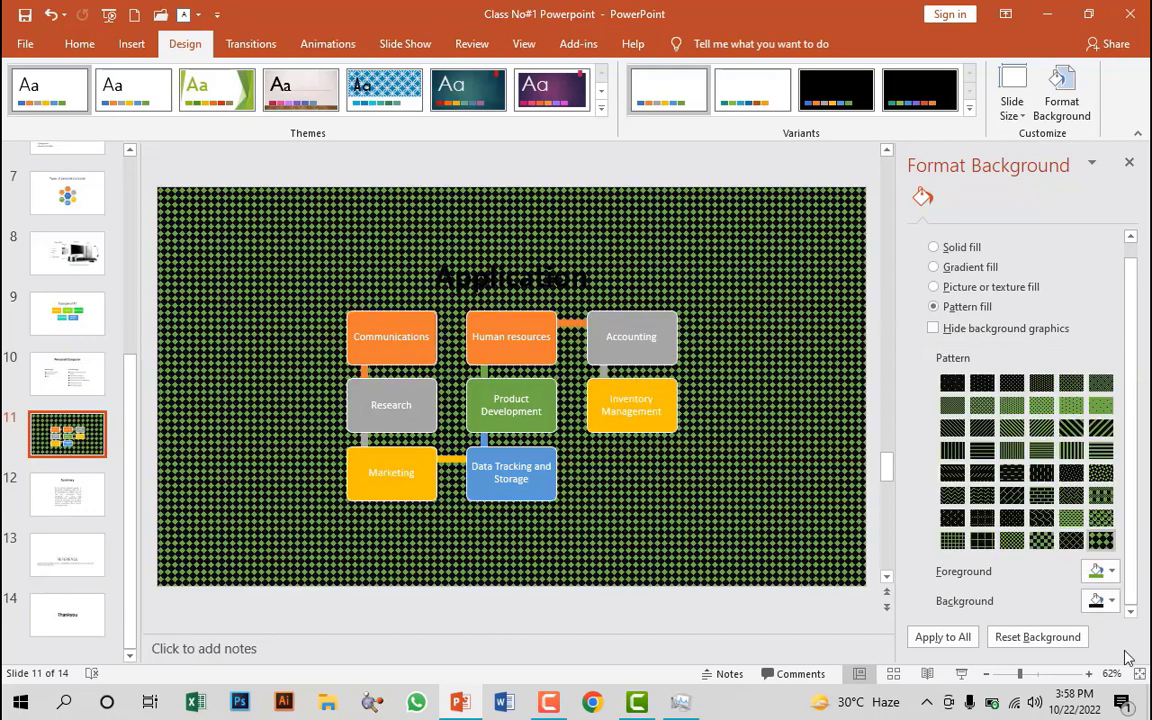
pyautogui.click(1111, 601)
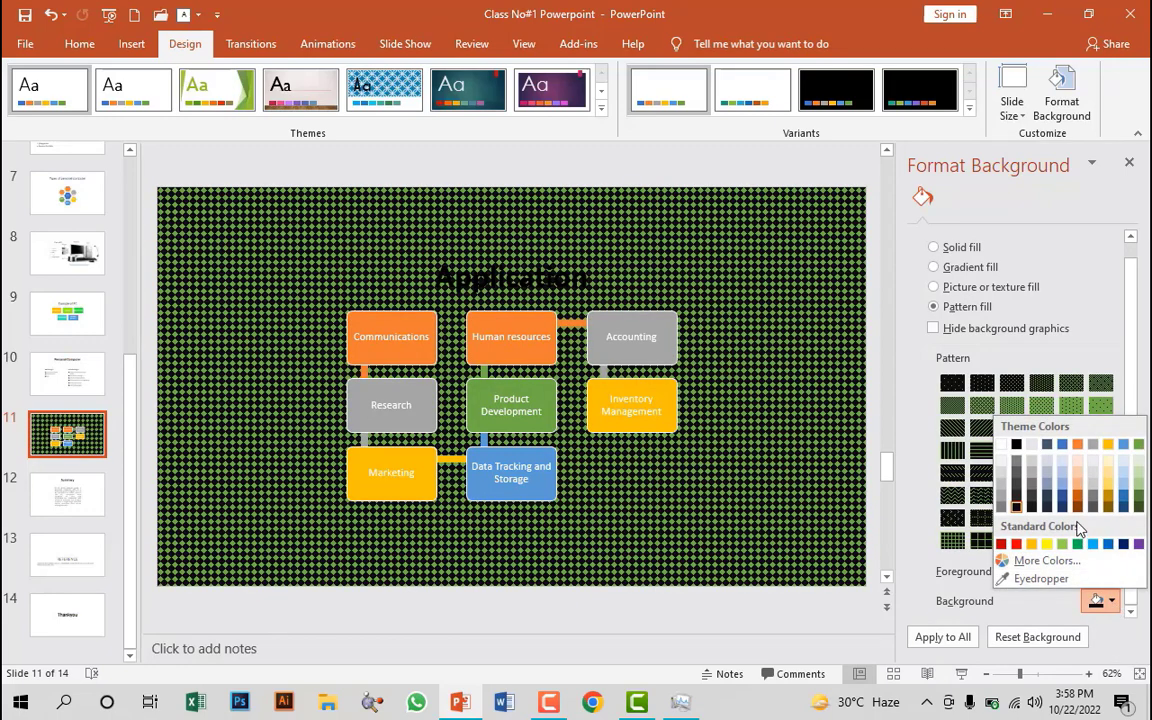
pyautogui.click(1047, 544)
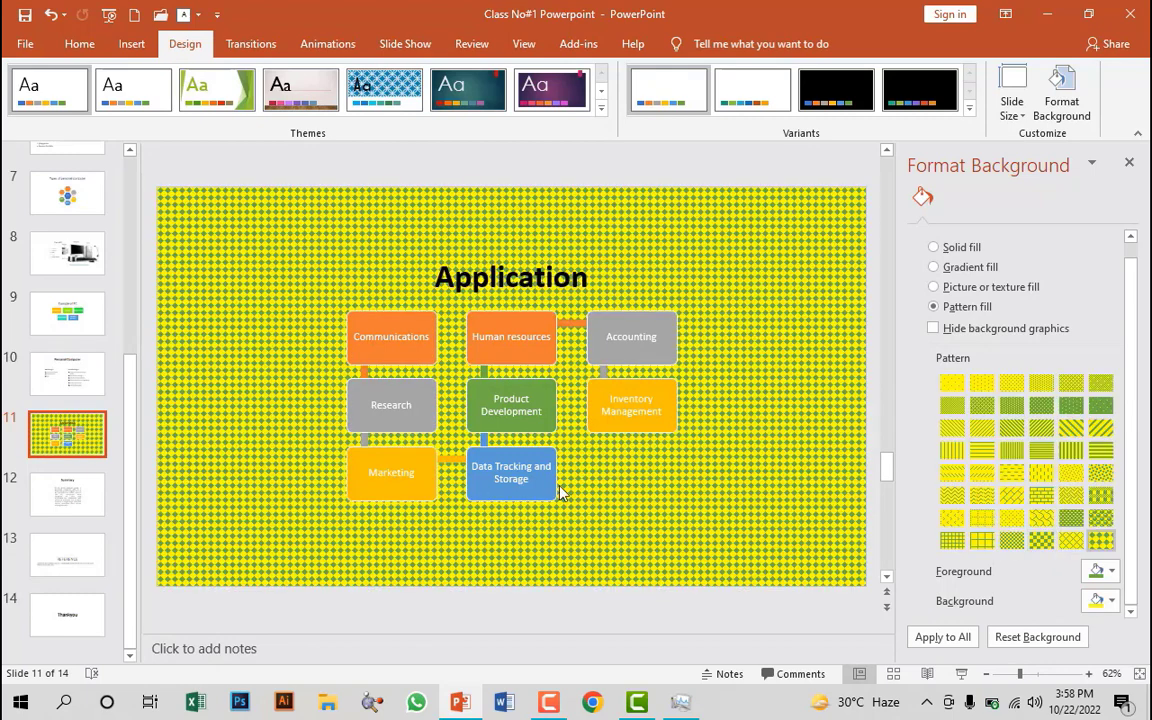
pyautogui.hotkey('ctrl', 'z')
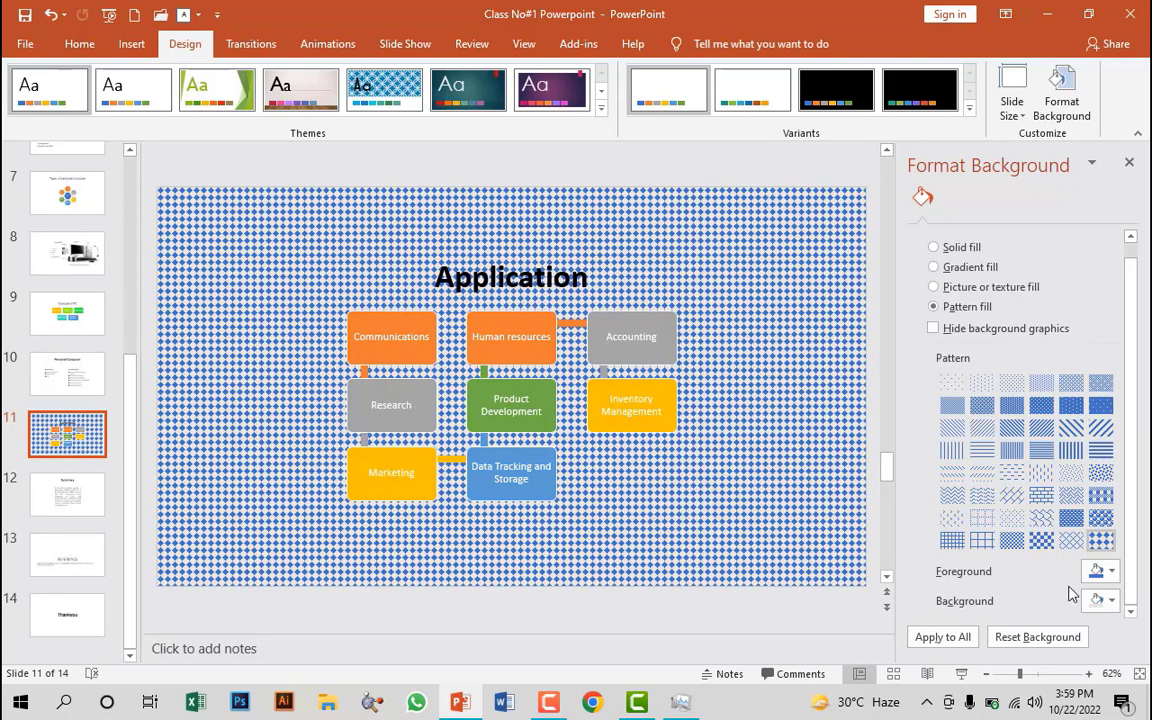
pyautogui.click(1111, 601)
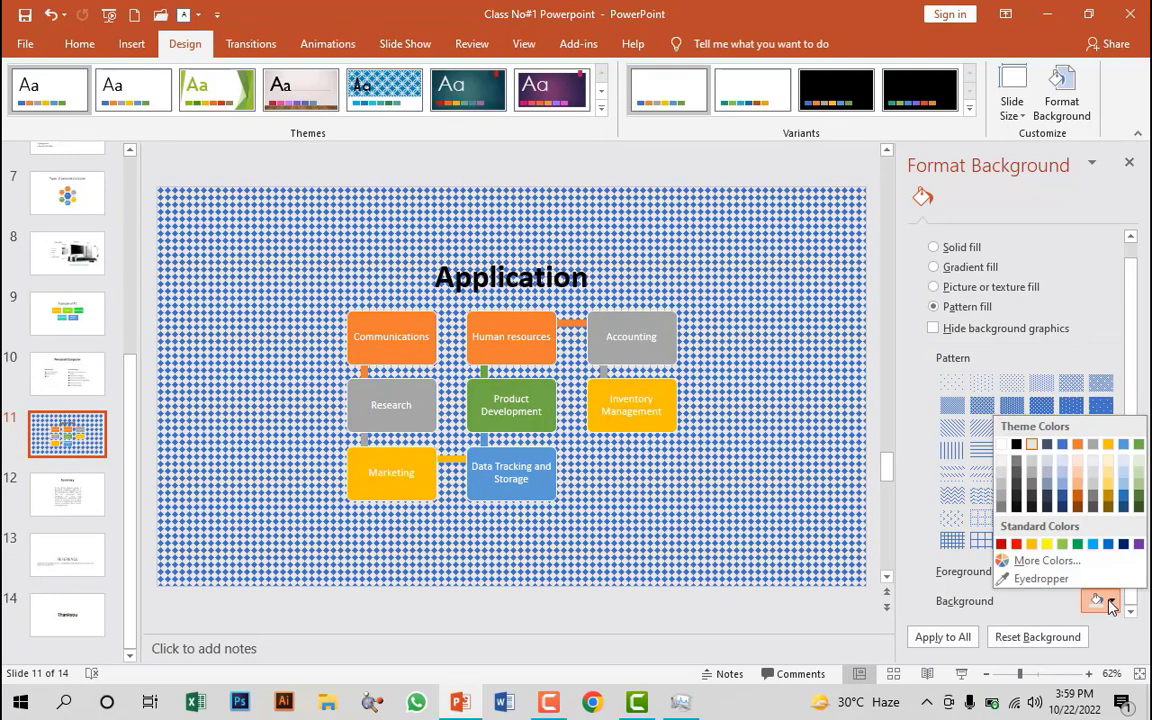
pyautogui.click(905, 405)
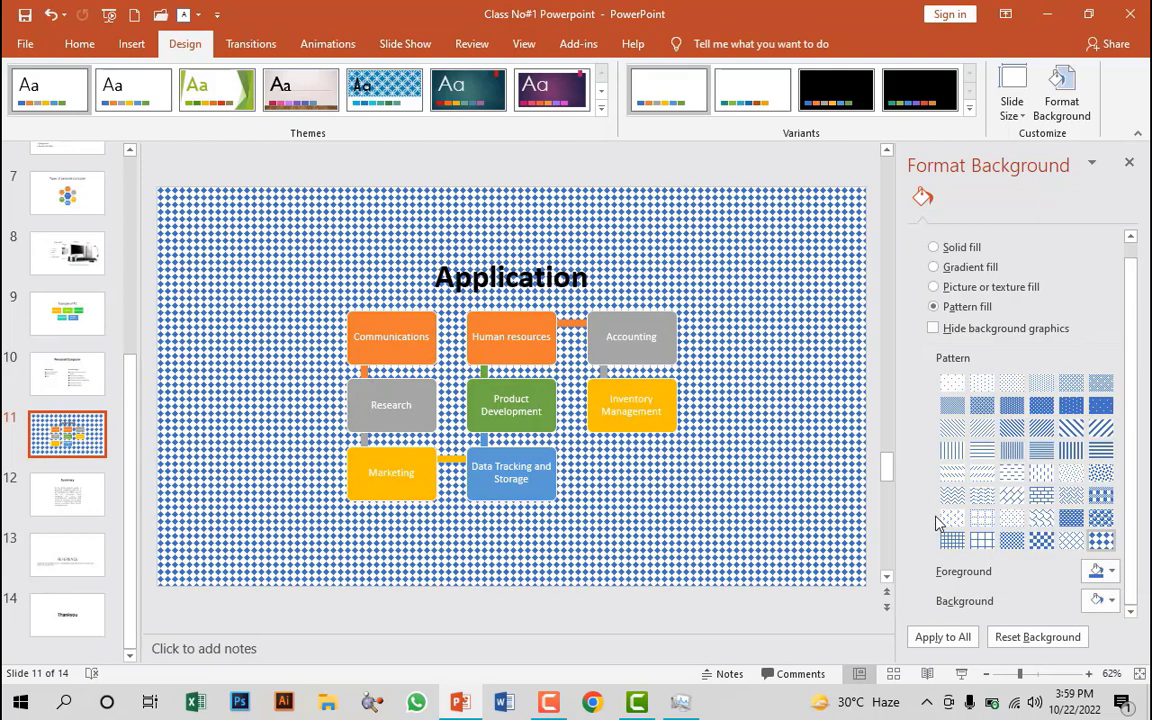
pyautogui.click(1041, 636)
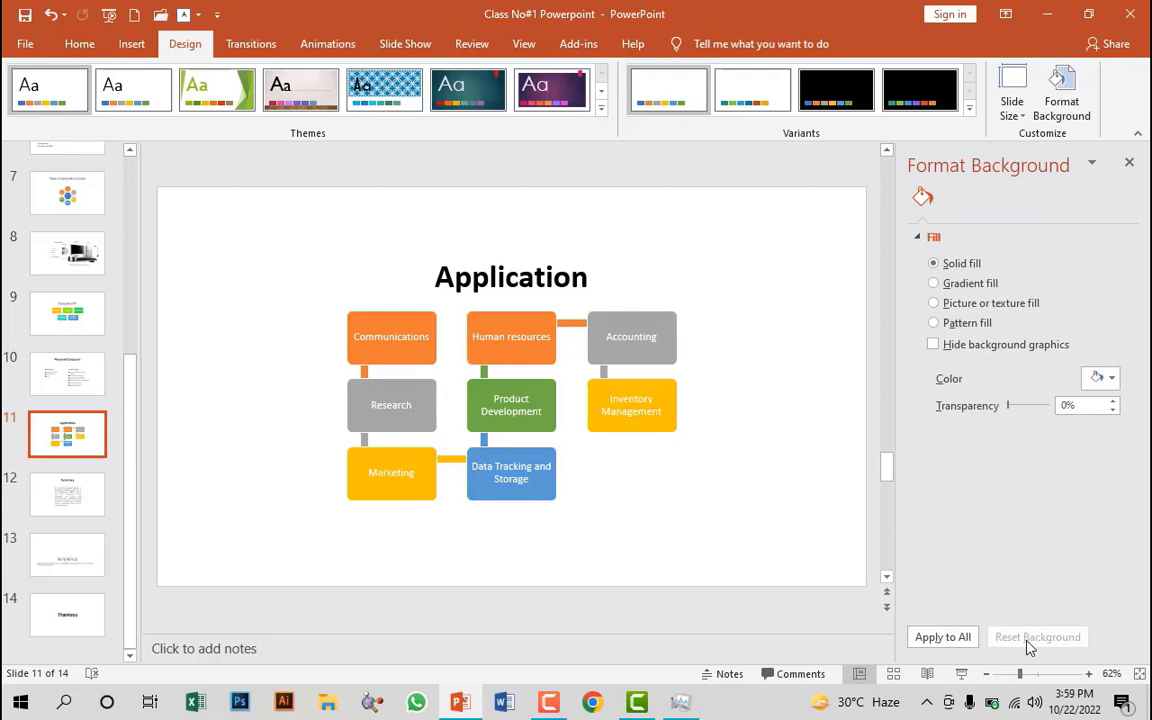
# - Make the background dark navy blue and apply it to all slides
pyautogui.click(1111, 379)
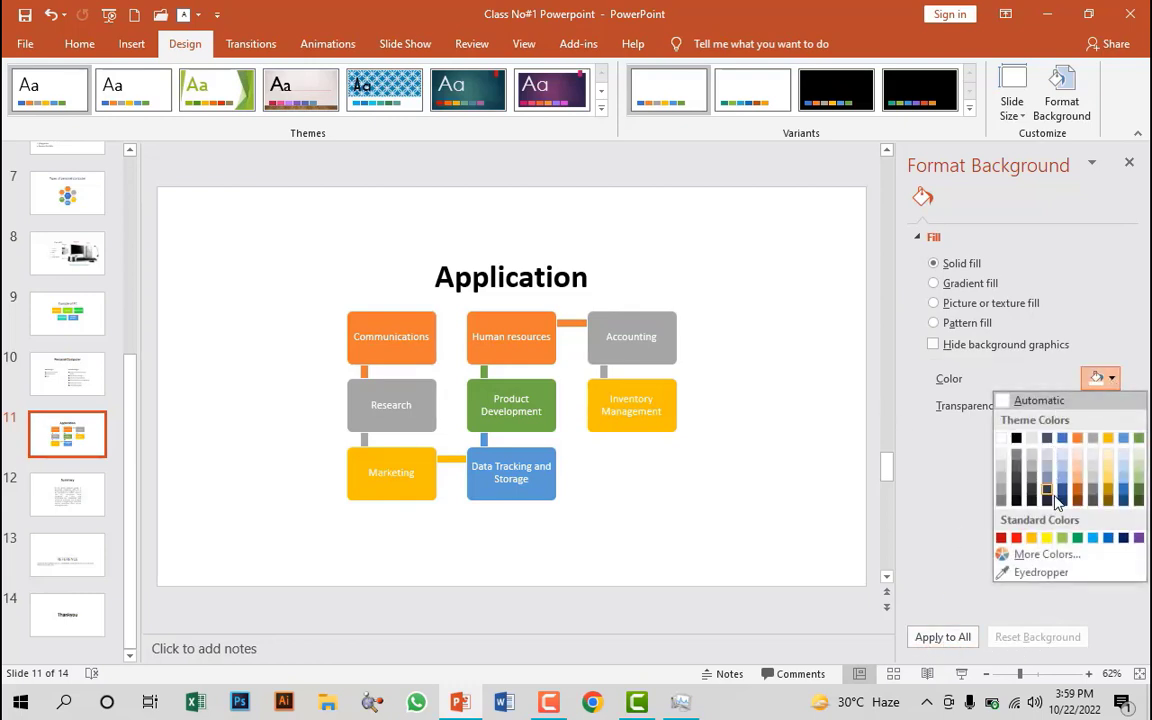
pyautogui.click(1062, 500)
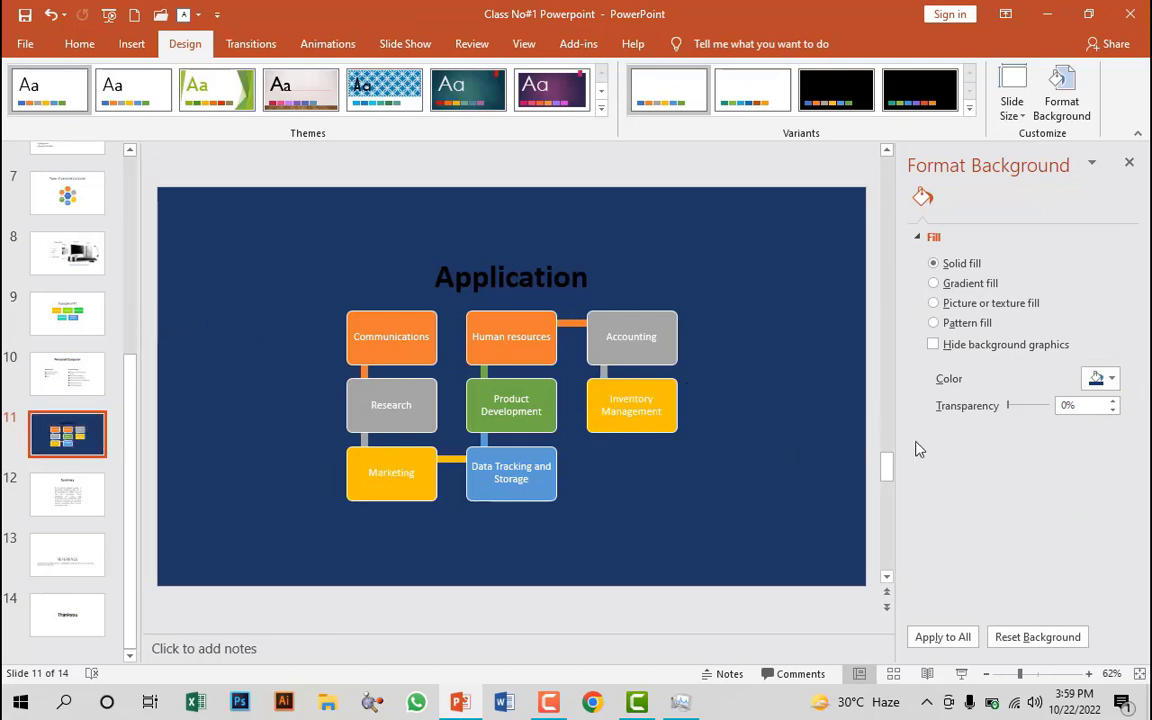
pyautogui.click(943, 636)
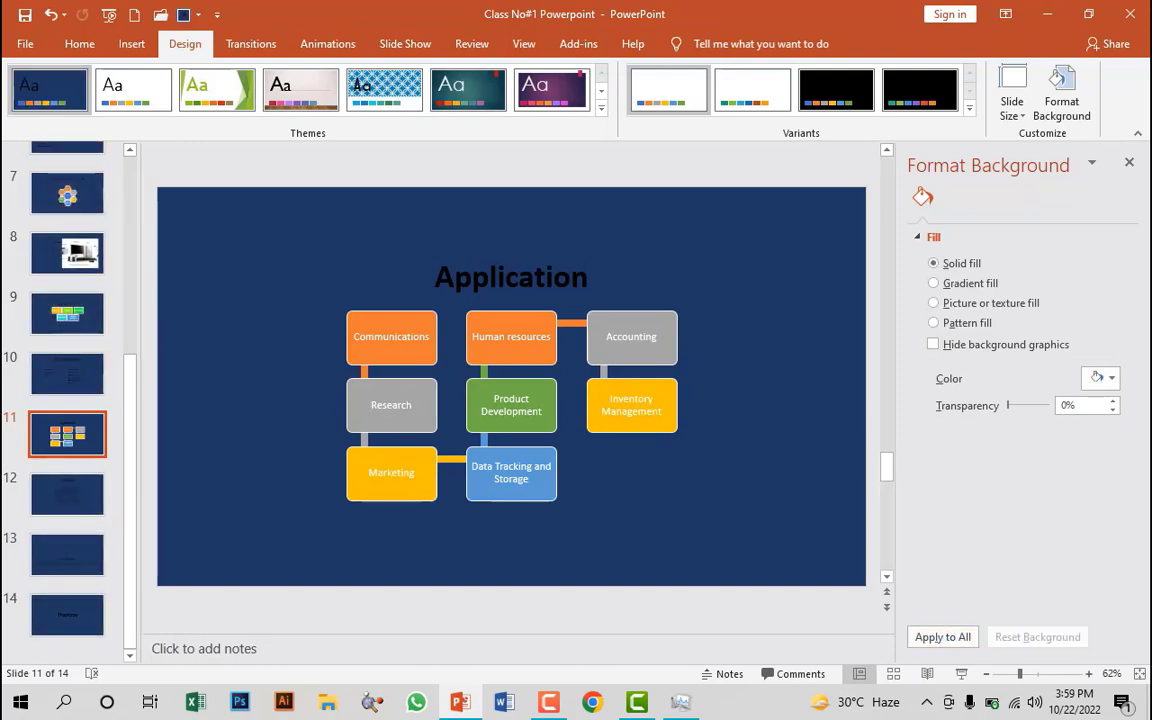
# - Change the background to grey, with transparency returned to 0%
pyautogui.click(1104, 378)
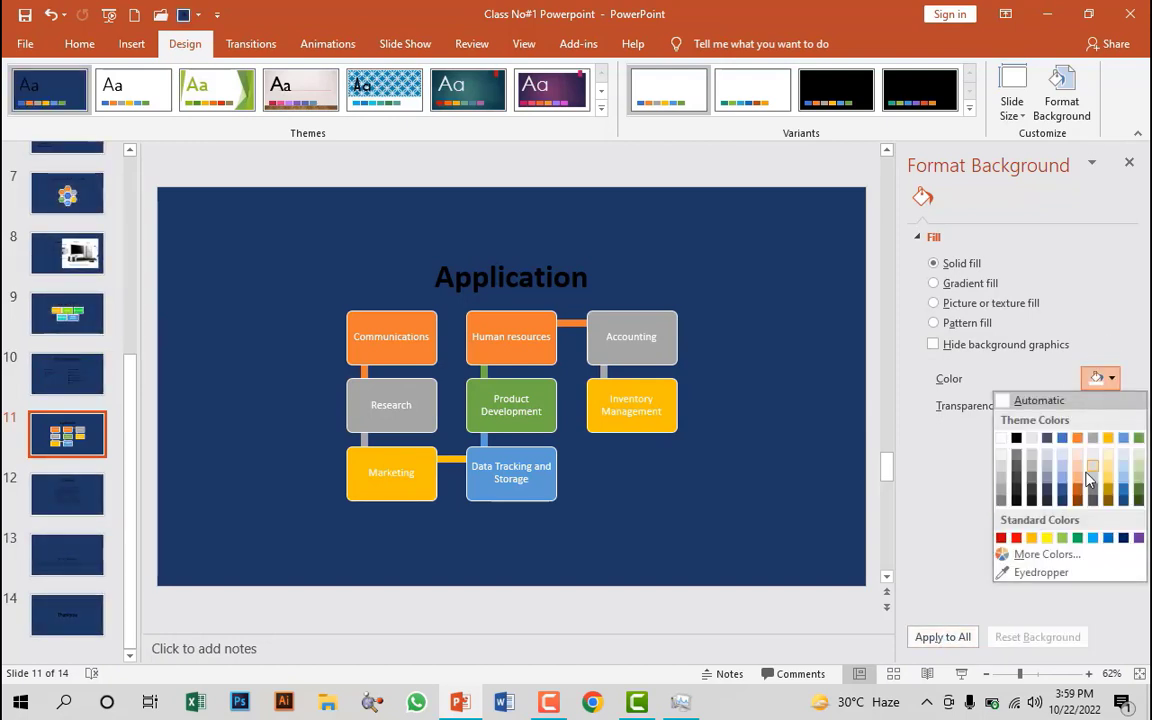
pyautogui.click(1002, 486)
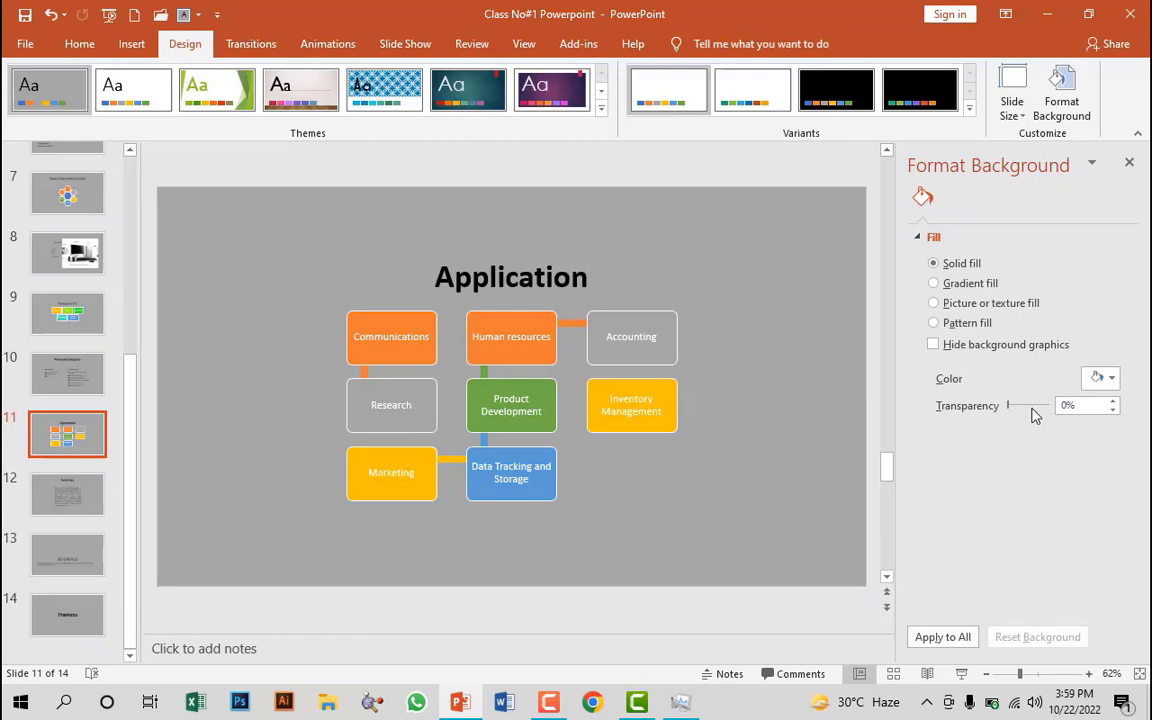
pyautogui.moveTo(1010, 408)
pyautogui.mouseDown()
pyautogui.moveTo(1064, 419)
pyautogui.moveTo(1033, 420)
pyautogui.mouseUp()
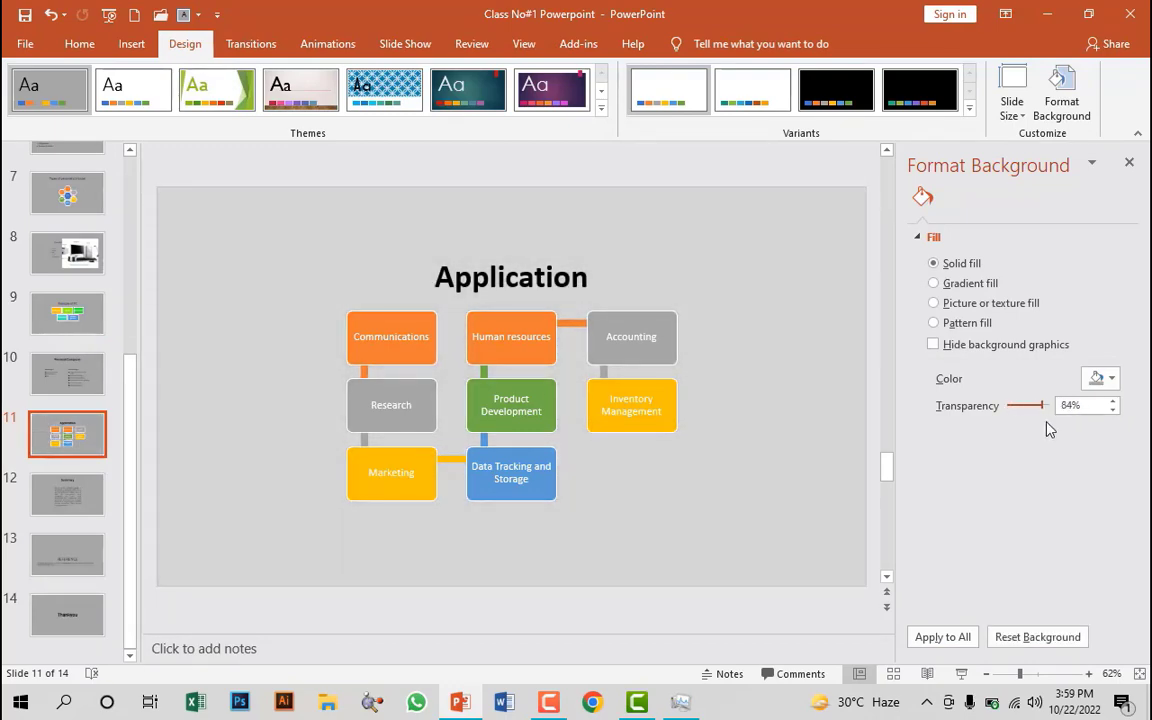
pyautogui.click(1068, 637)
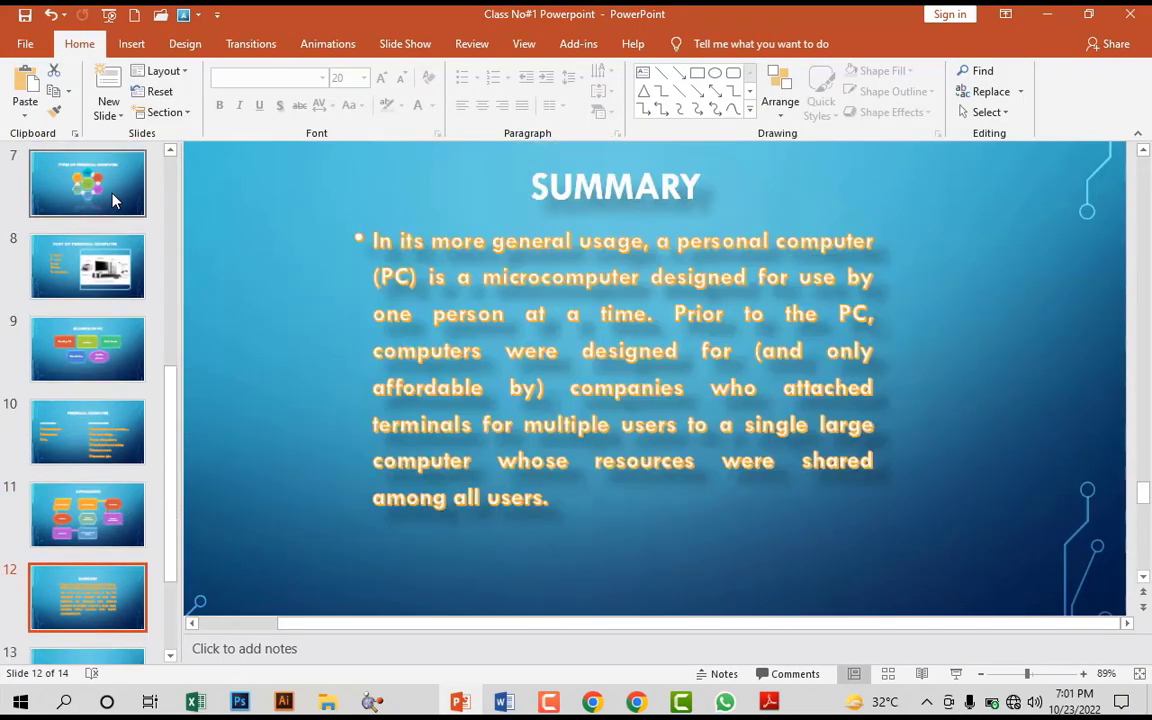
# - On slide 7, change the Workstations hexagon to a Pentagon, nudging it larger then smaller
pyautogui.press('Down')
pyautogui.press('Down')
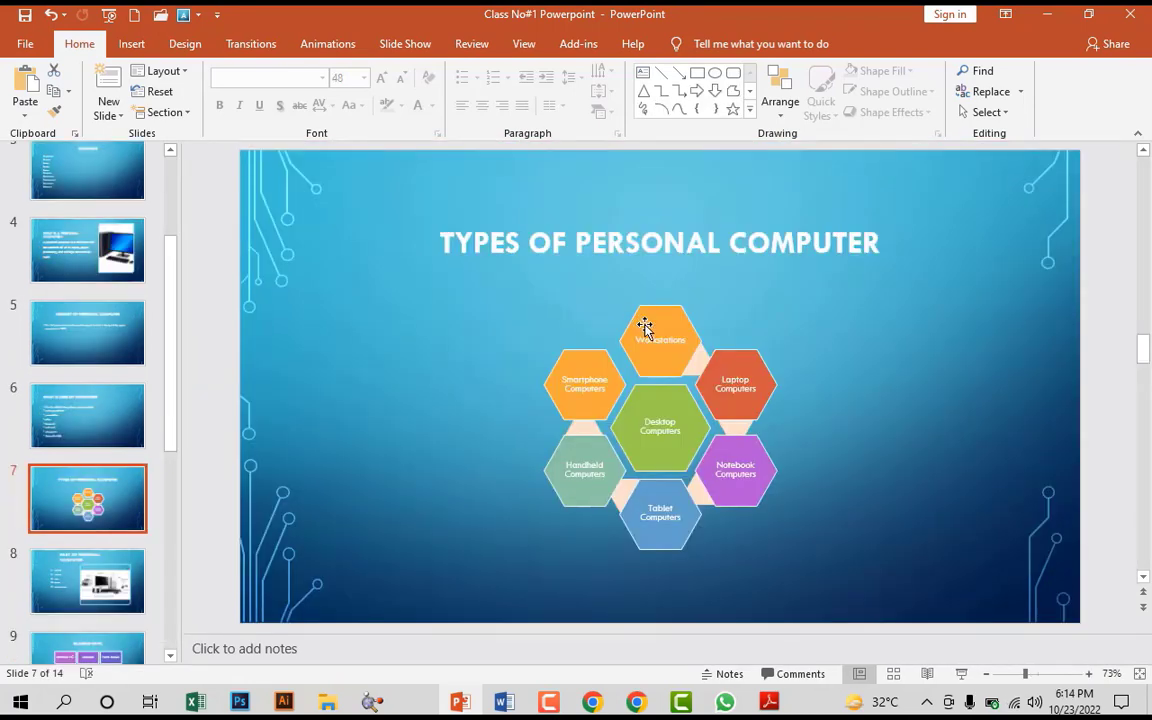
pyautogui.click(644, 328)
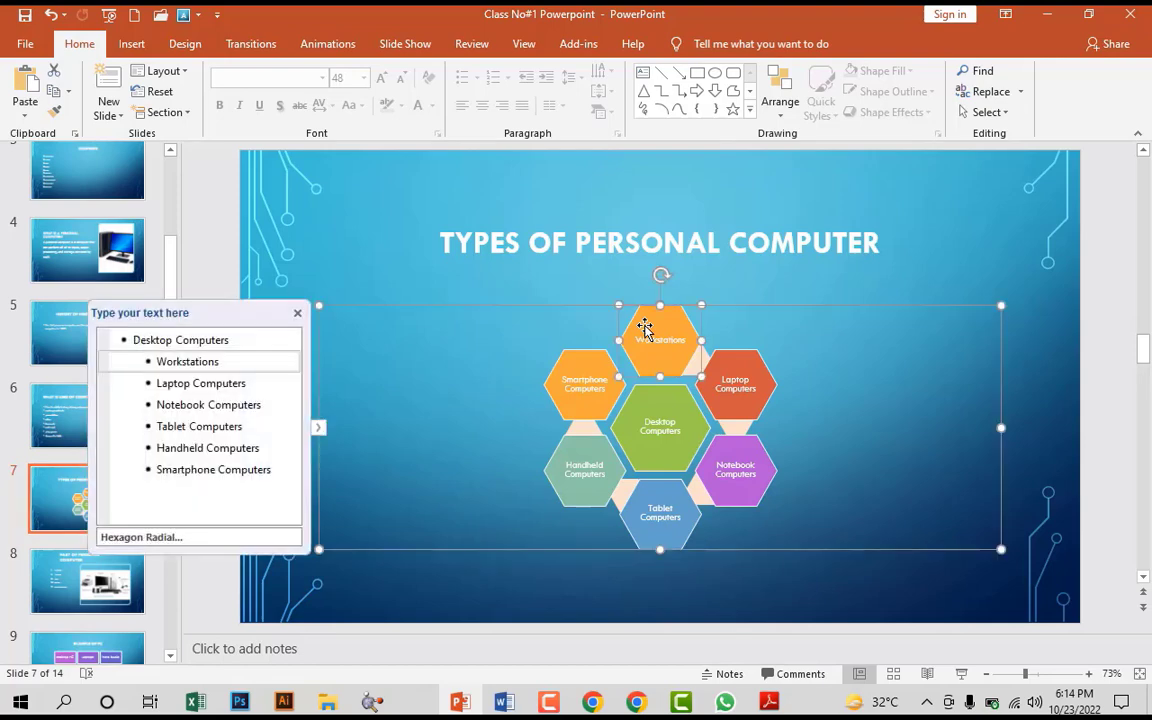
pyautogui.click(735, 46)
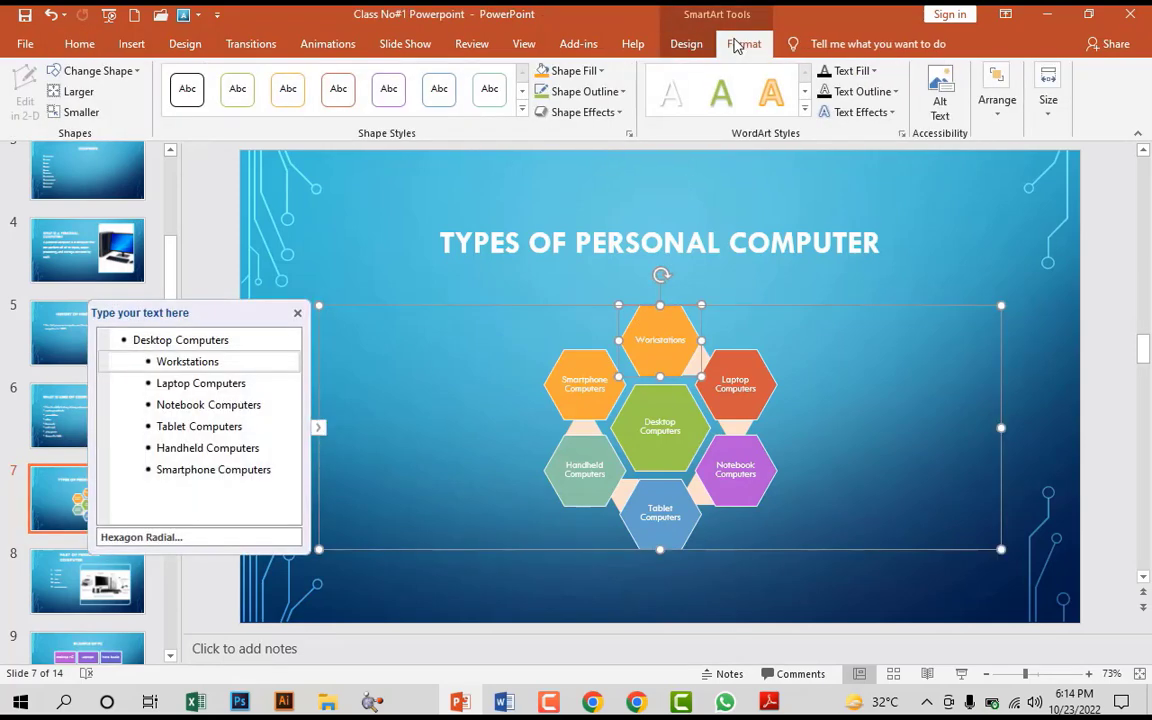
pyautogui.click(134, 71)
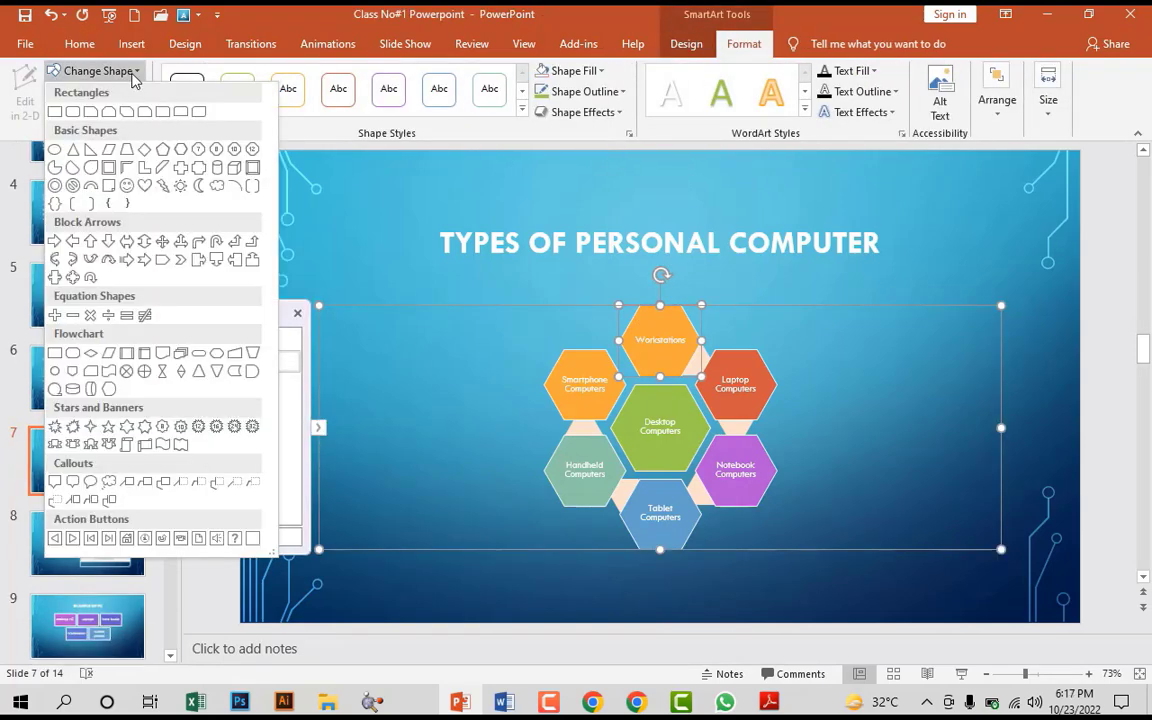
pyautogui.click(178, 152)
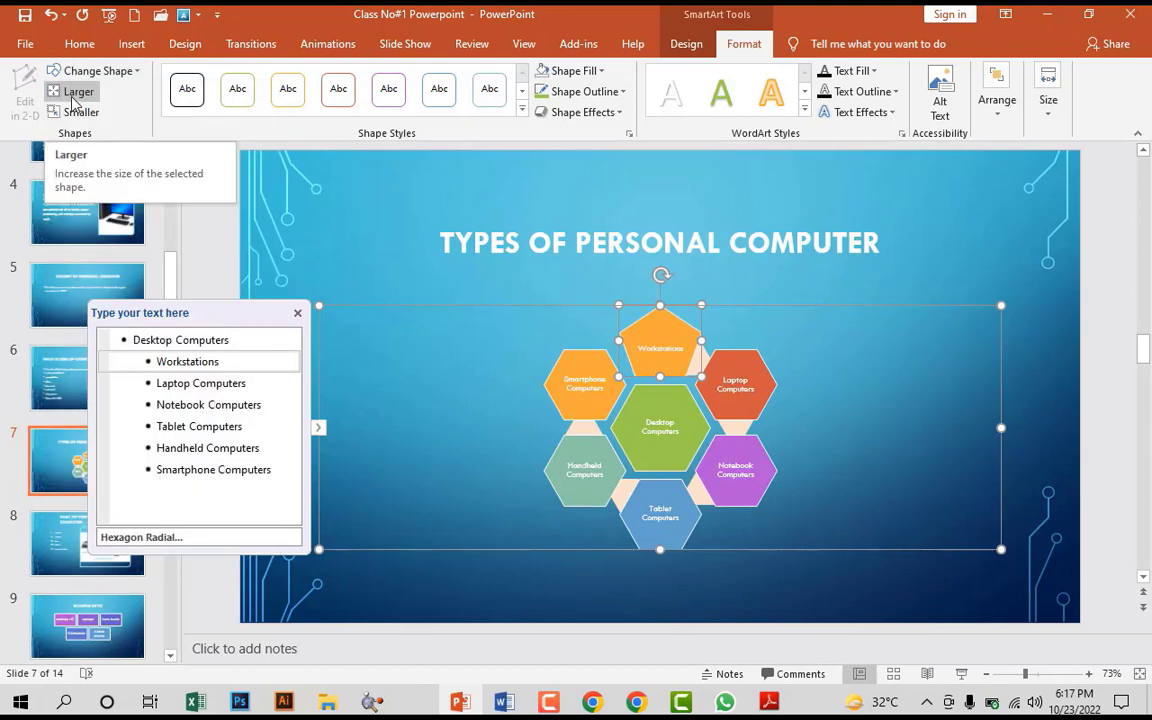
pyautogui.click(71, 98)
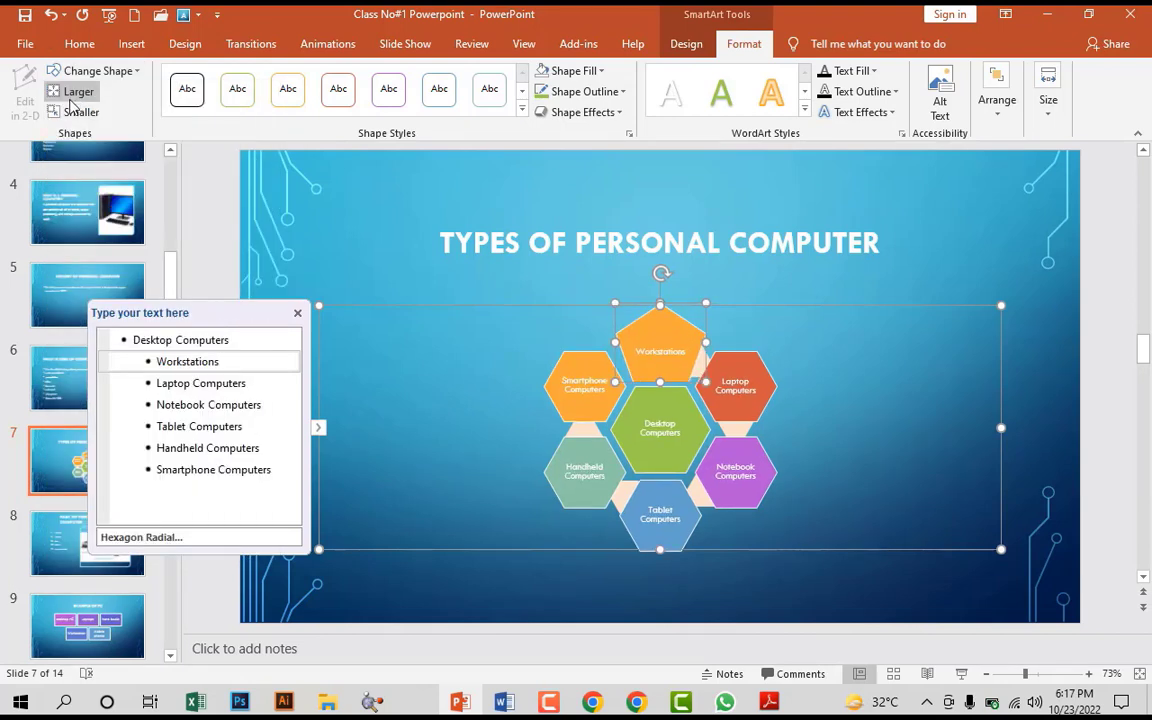
pyautogui.click(71, 112)
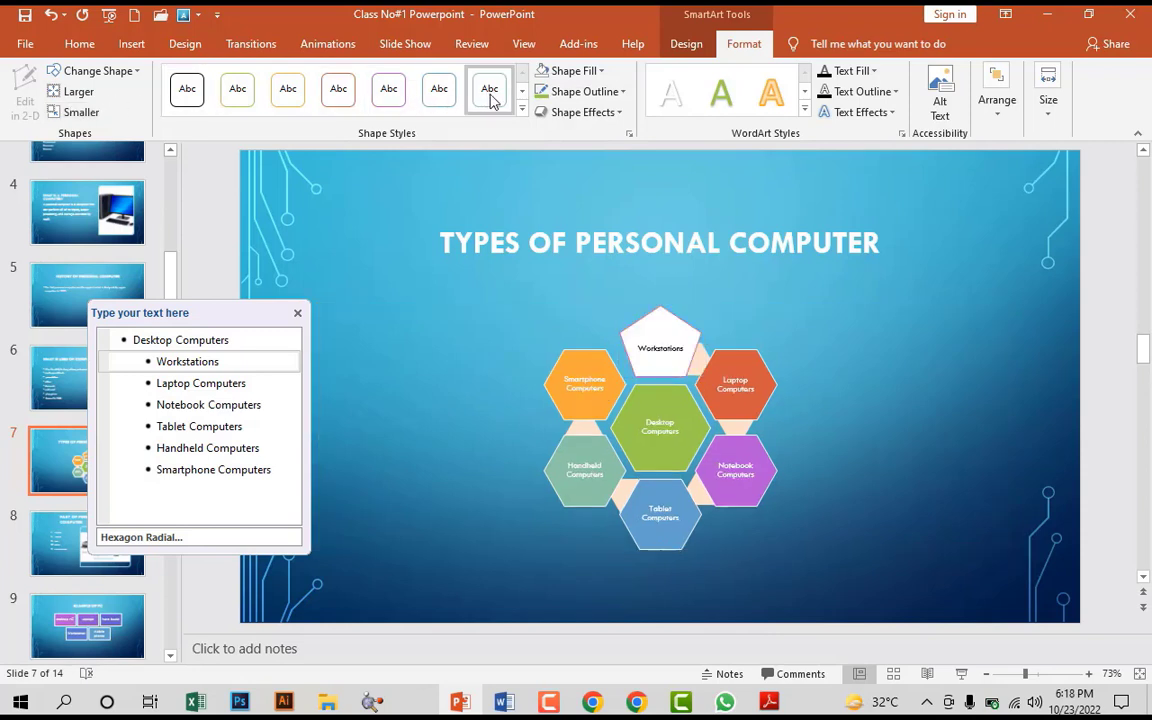
# - Fill the Workstations pentagon with the blue Denim texture, then select the Tablet Computers hexagon
pyautogui.click(521, 110)
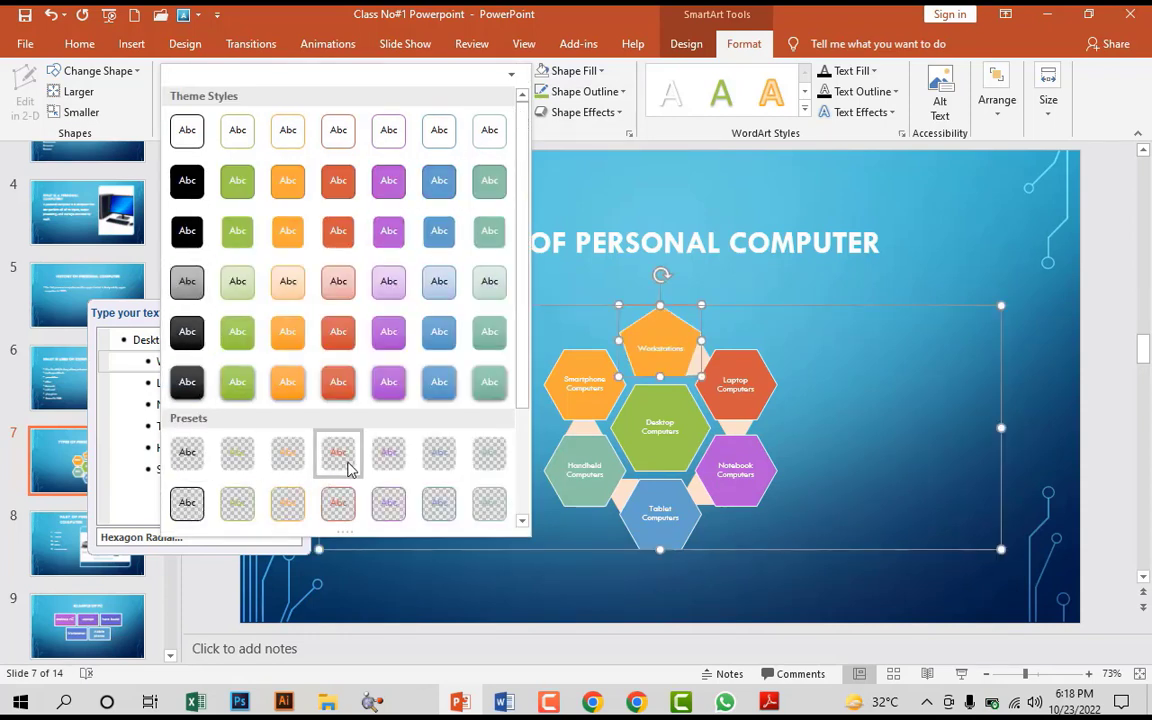
pyautogui.click(589, 73)
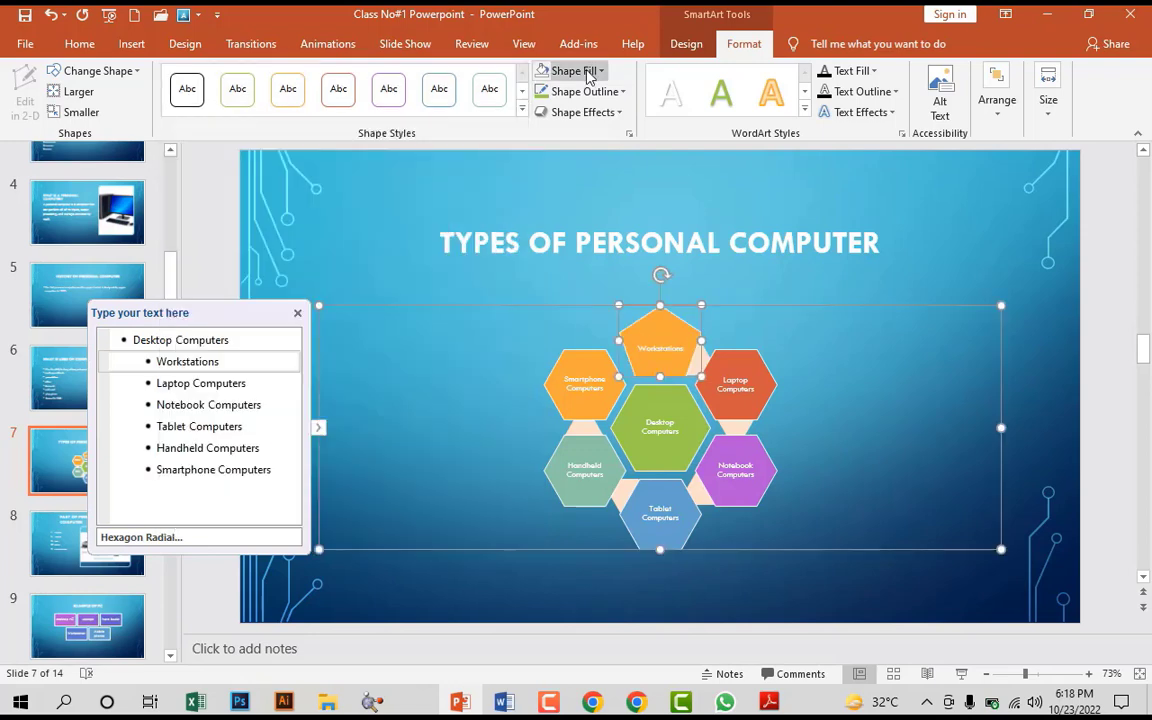
pyautogui.click(589, 73)
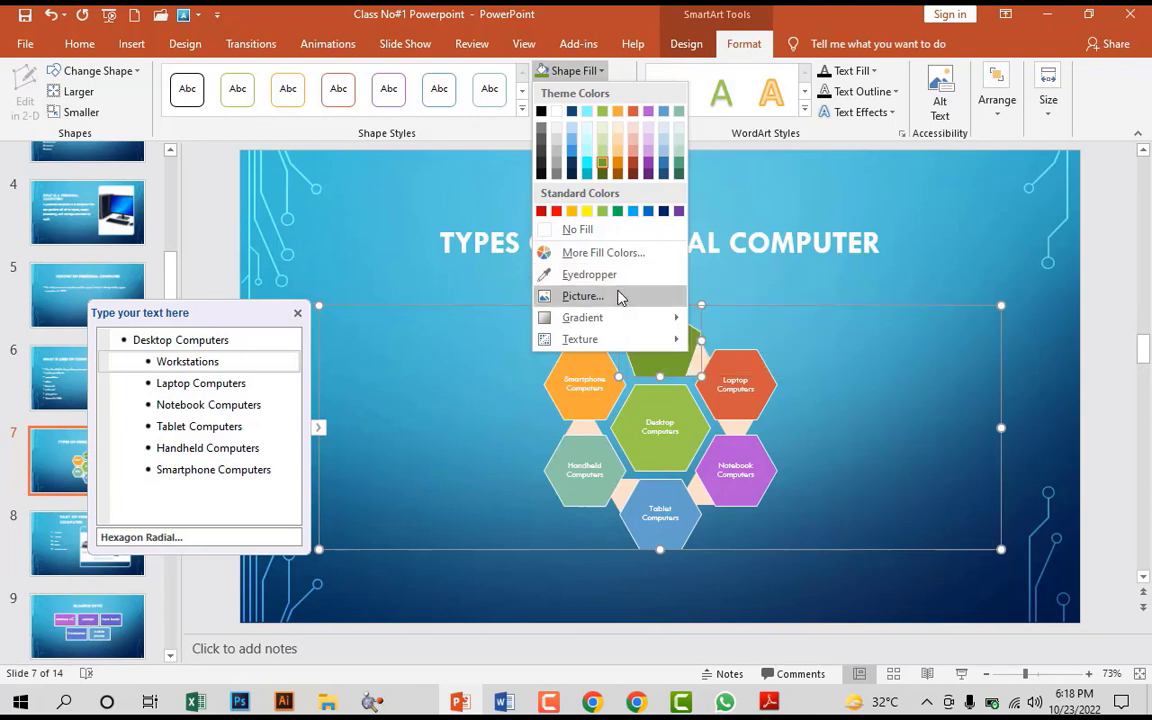
pyautogui.moveTo(605, 317)
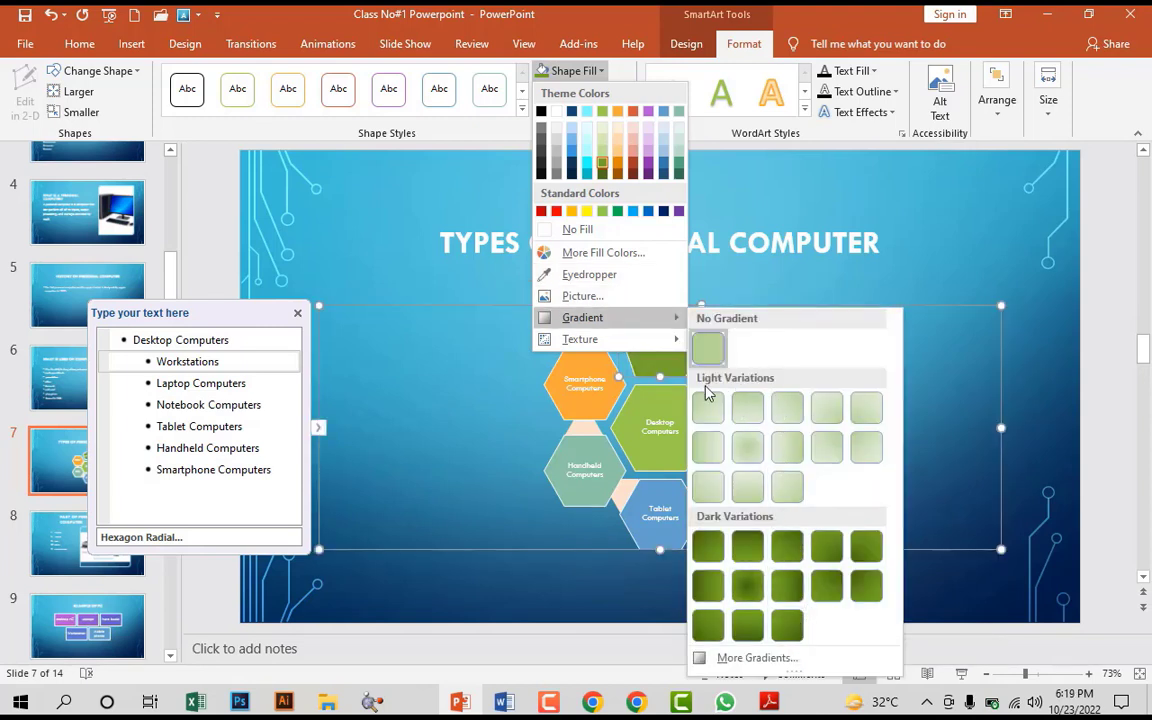
pyautogui.moveTo(663, 337)
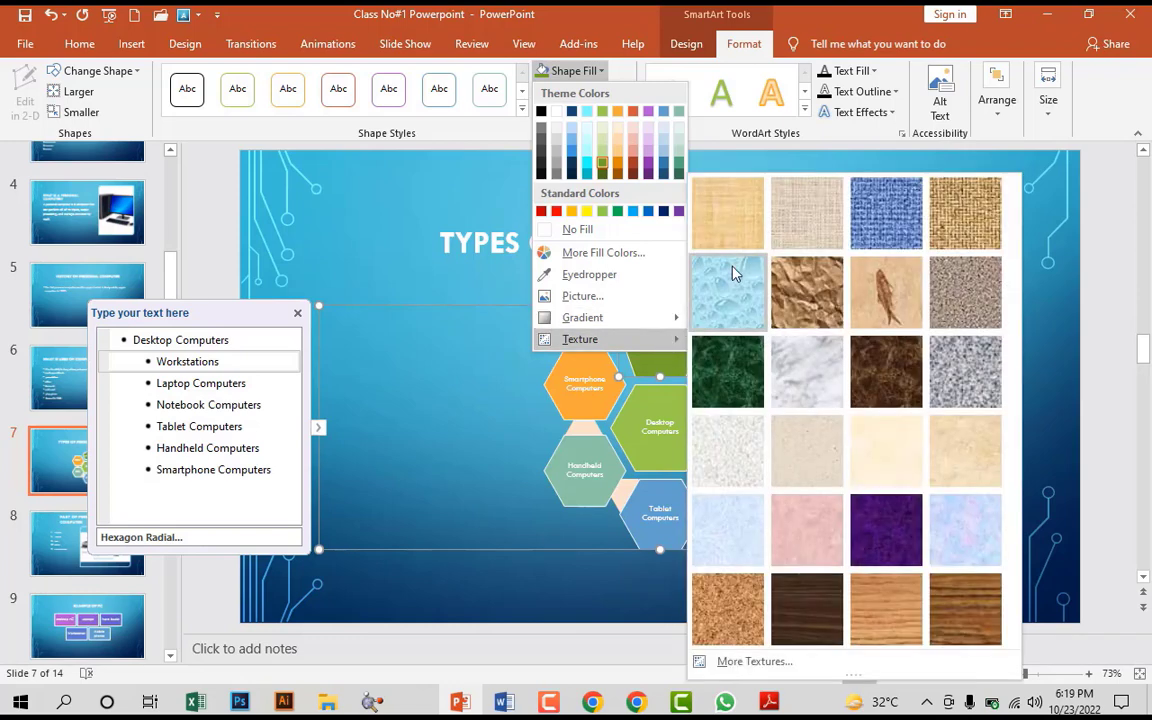
pyautogui.click(882, 214)
pyautogui.click(670, 516)
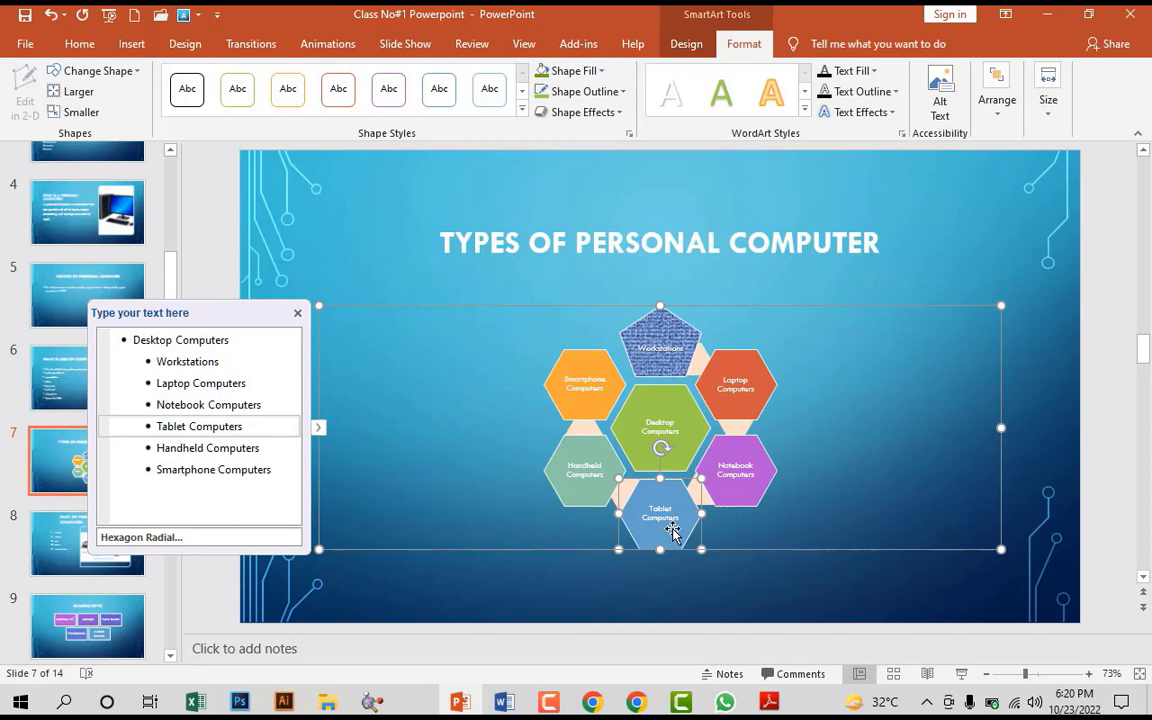
# - Give the Tablet Computers hexagon a bevel shape-effect preset
pyautogui.click(616, 117)
pyautogui.moveTo(608, 150)
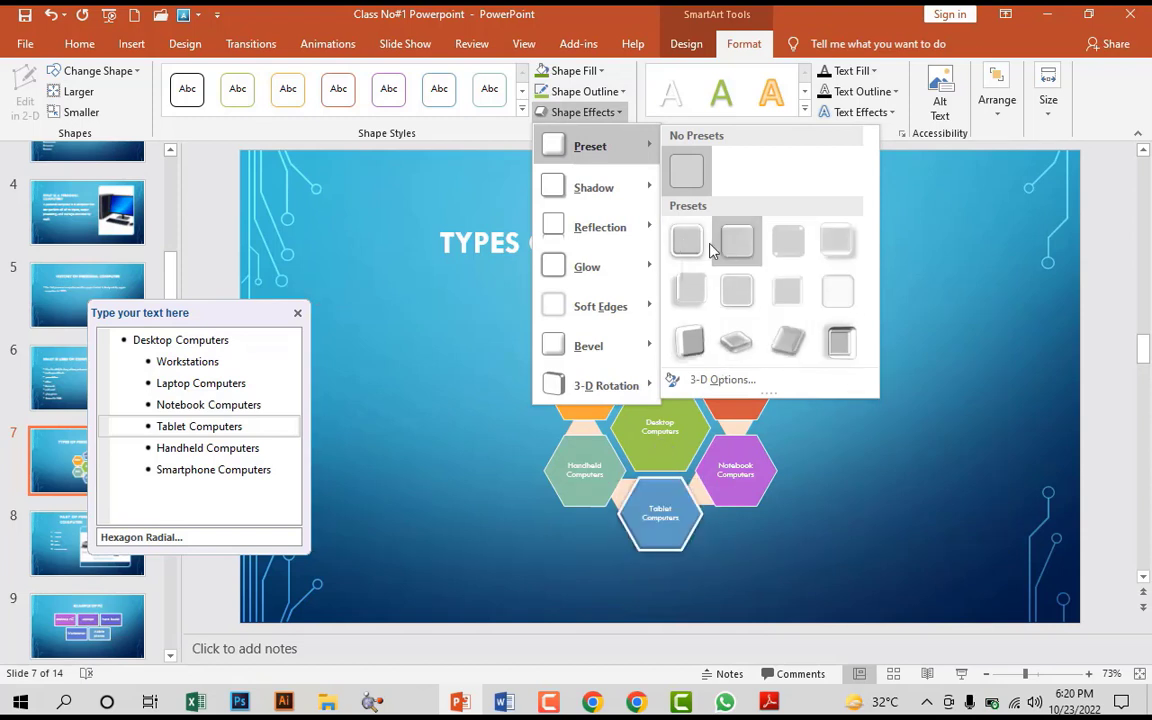
pyautogui.click(790, 252)
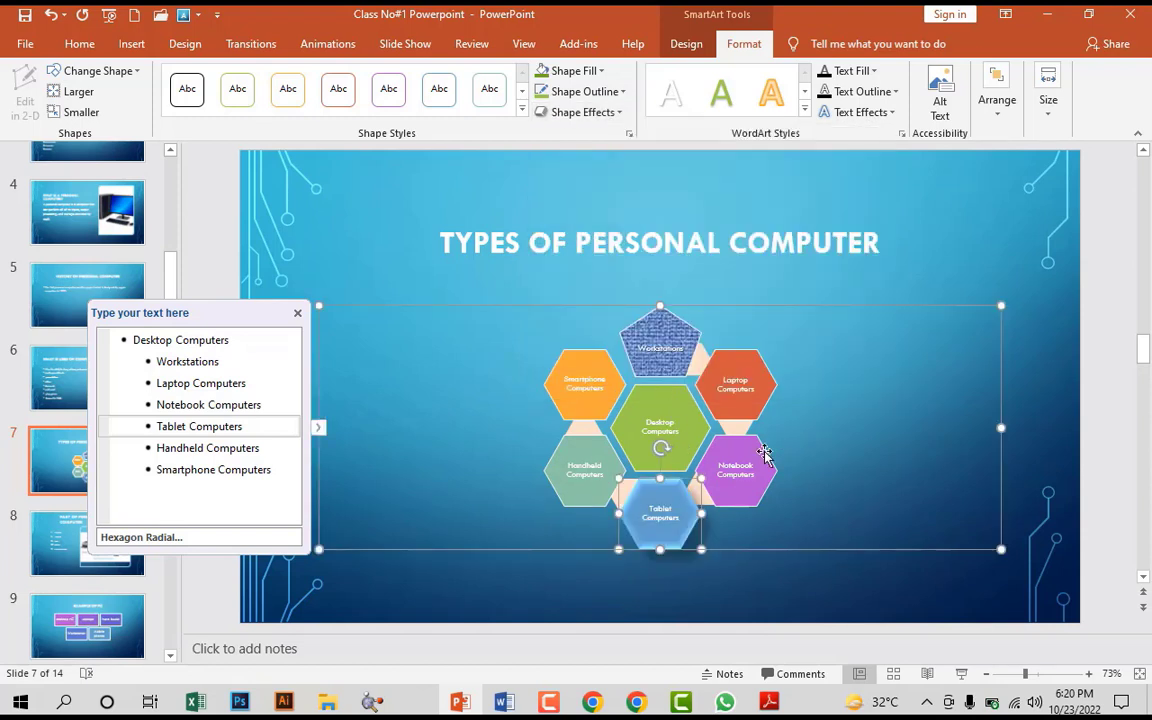
pyautogui.click(766, 555)
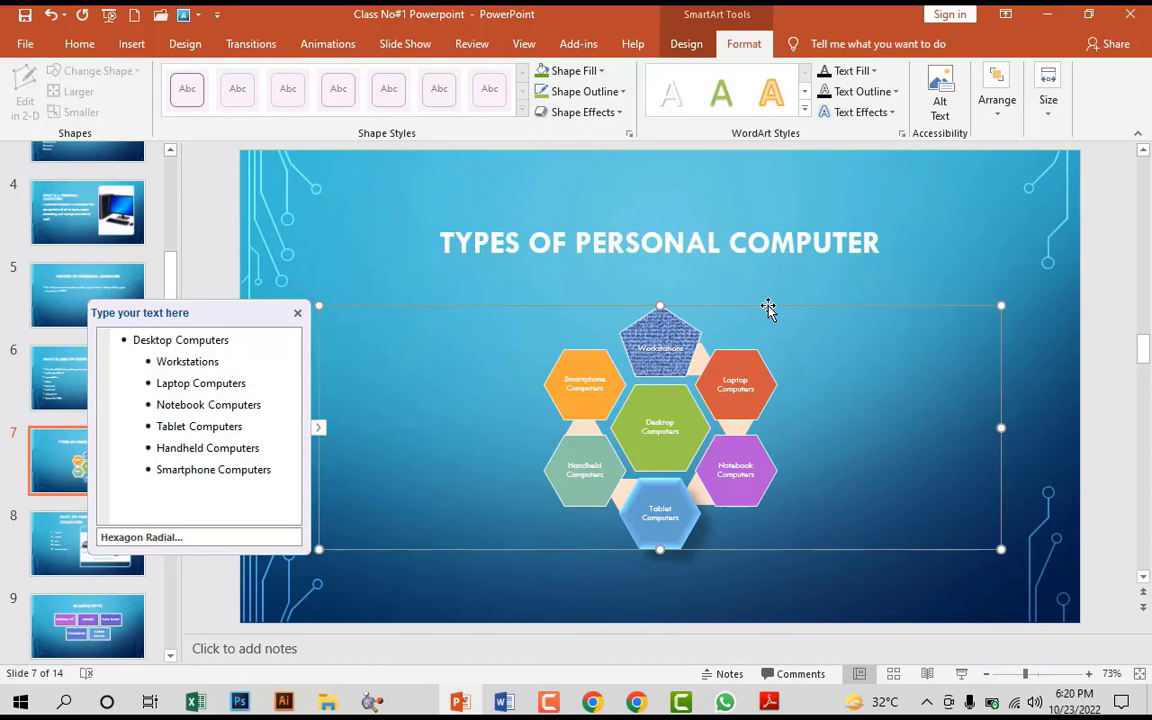
# - Apply a raised preset shape effect to all the SmartArt hexagons
pyautogui.click(617, 119)
pyautogui.moveTo(620, 138)
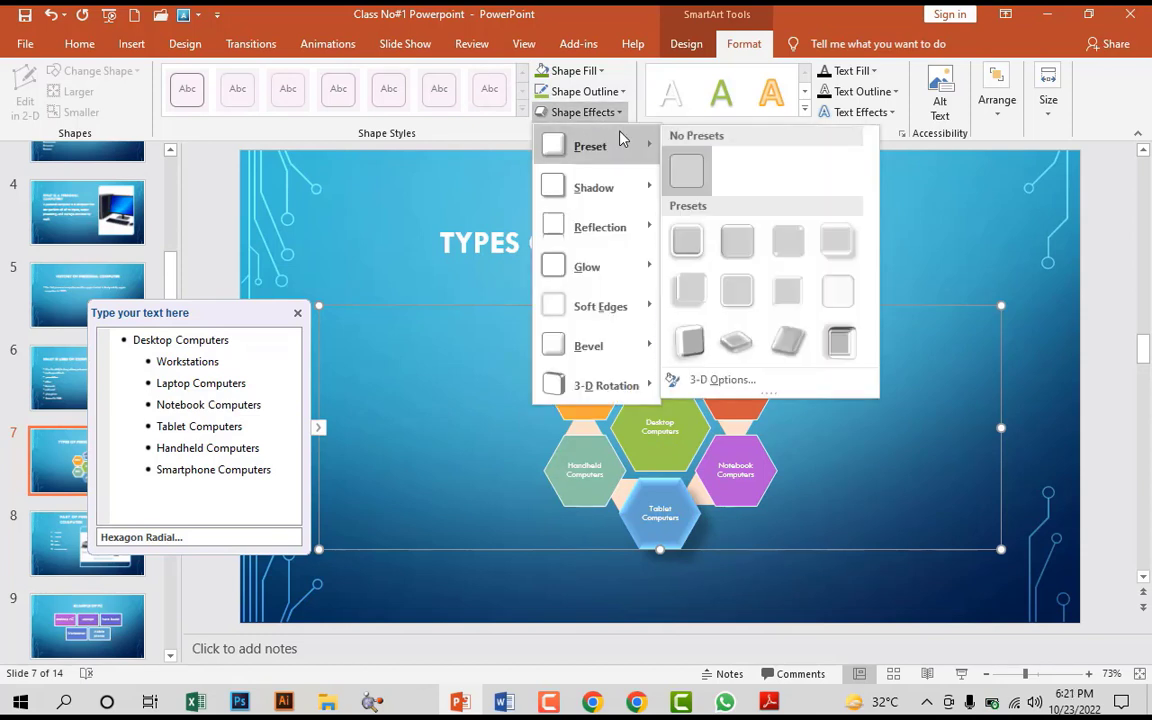
pyautogui.click(834, 238)
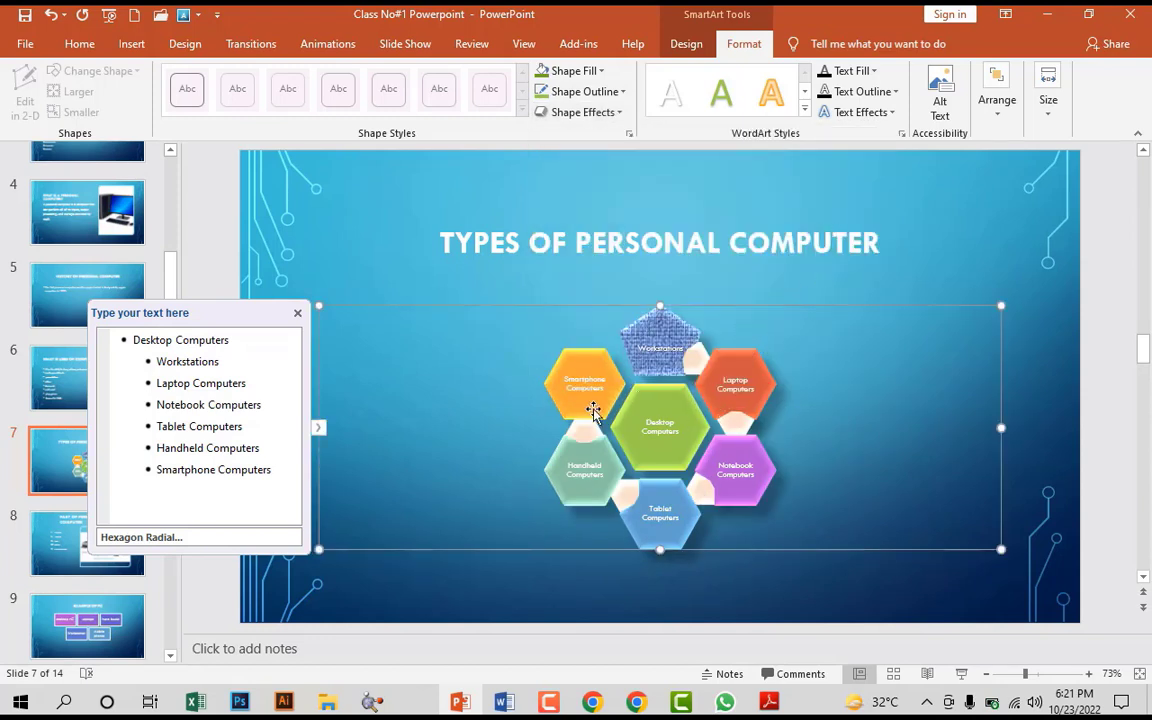
# - Browse the Shadow, Reflection, Glow, Bevel and 3-D Rotation effect options
pyautogui.click(620, 113)
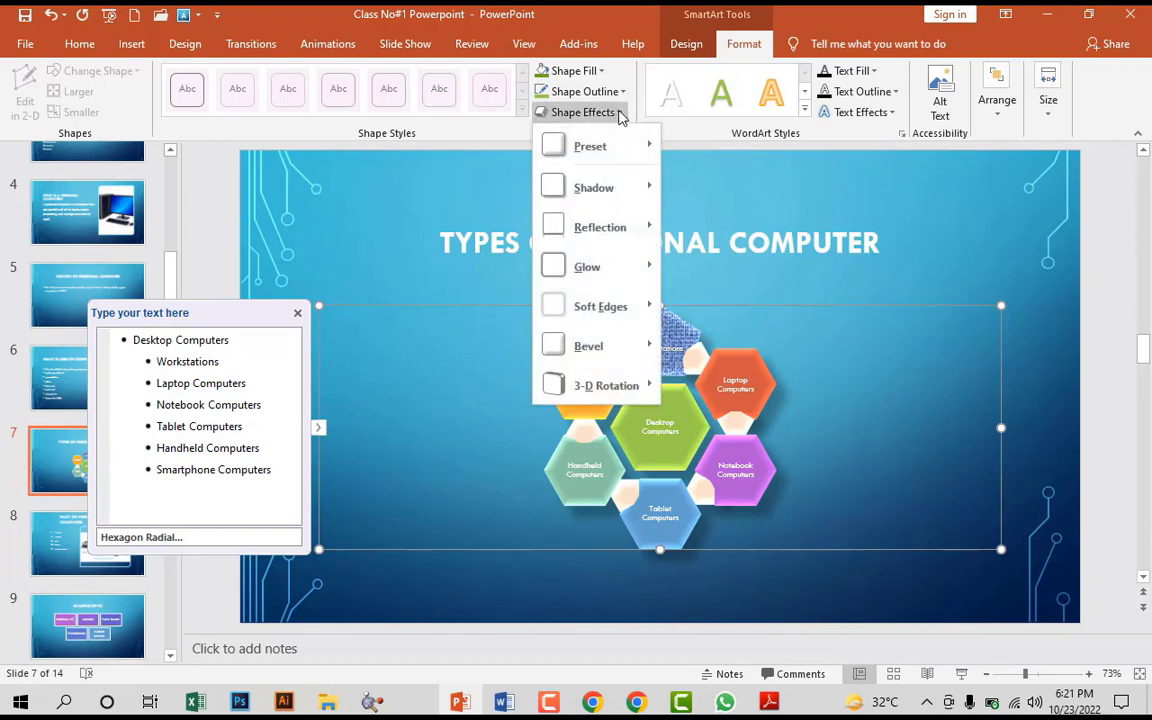
pyautogui.moveTo(646, 190)
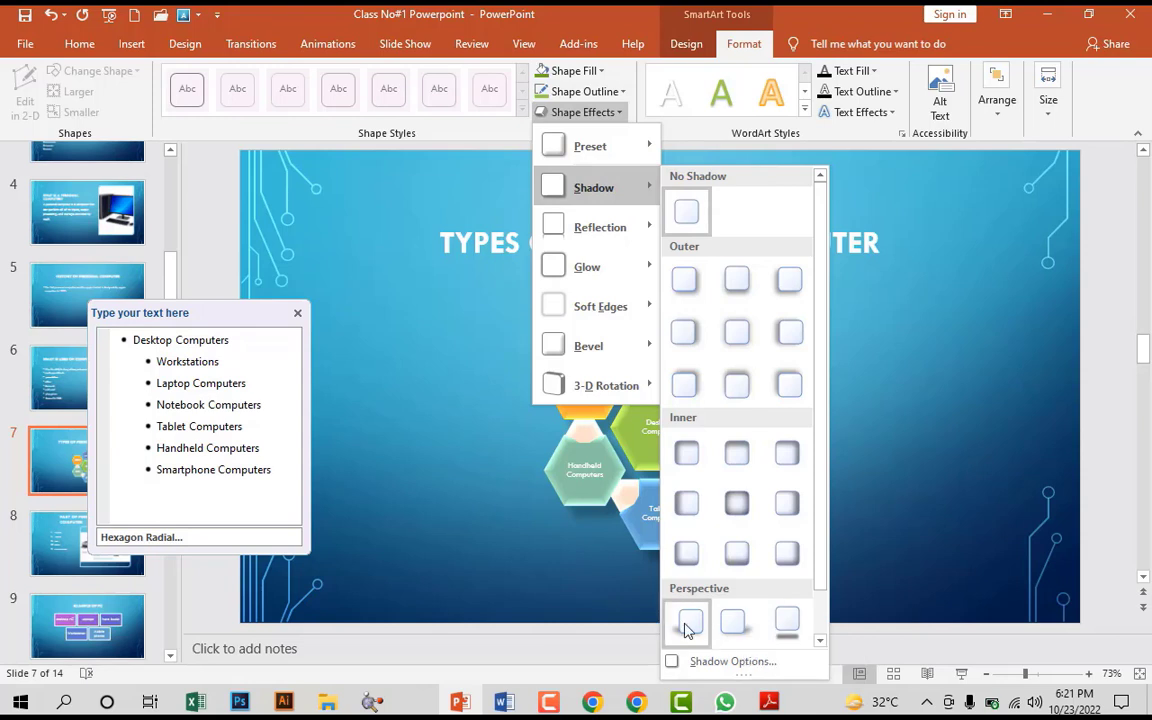
pyautogui.moveTo(615, 233)
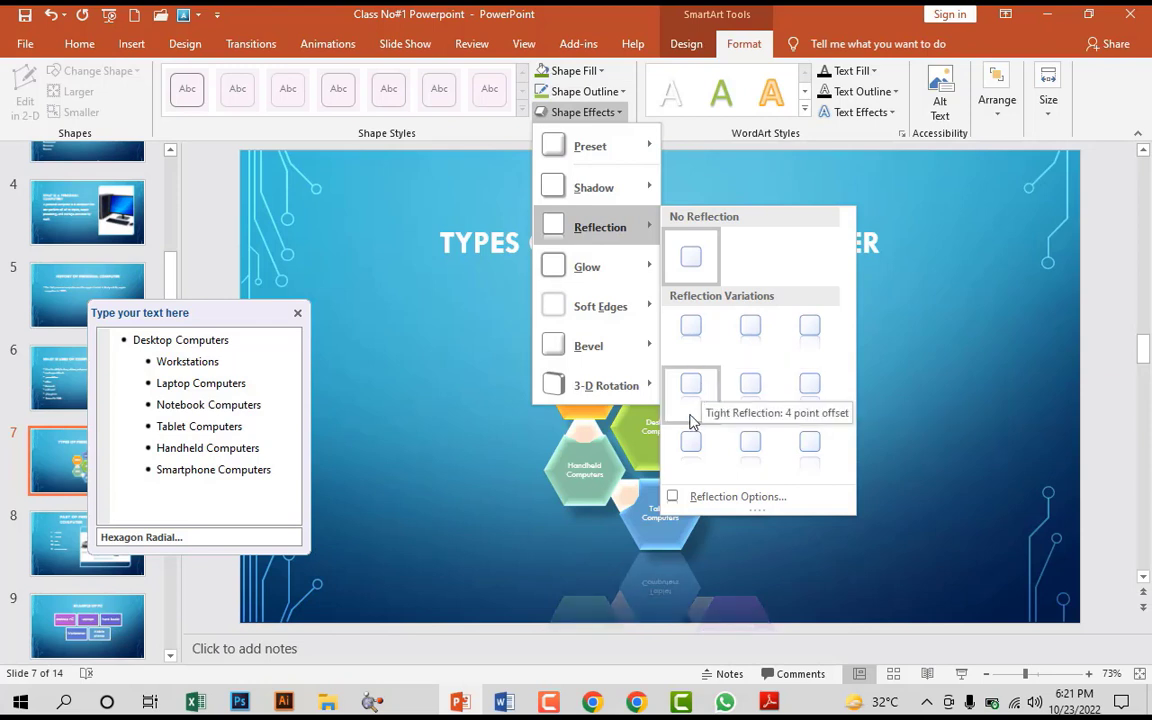
pyautogui.moveTo(606, 266)
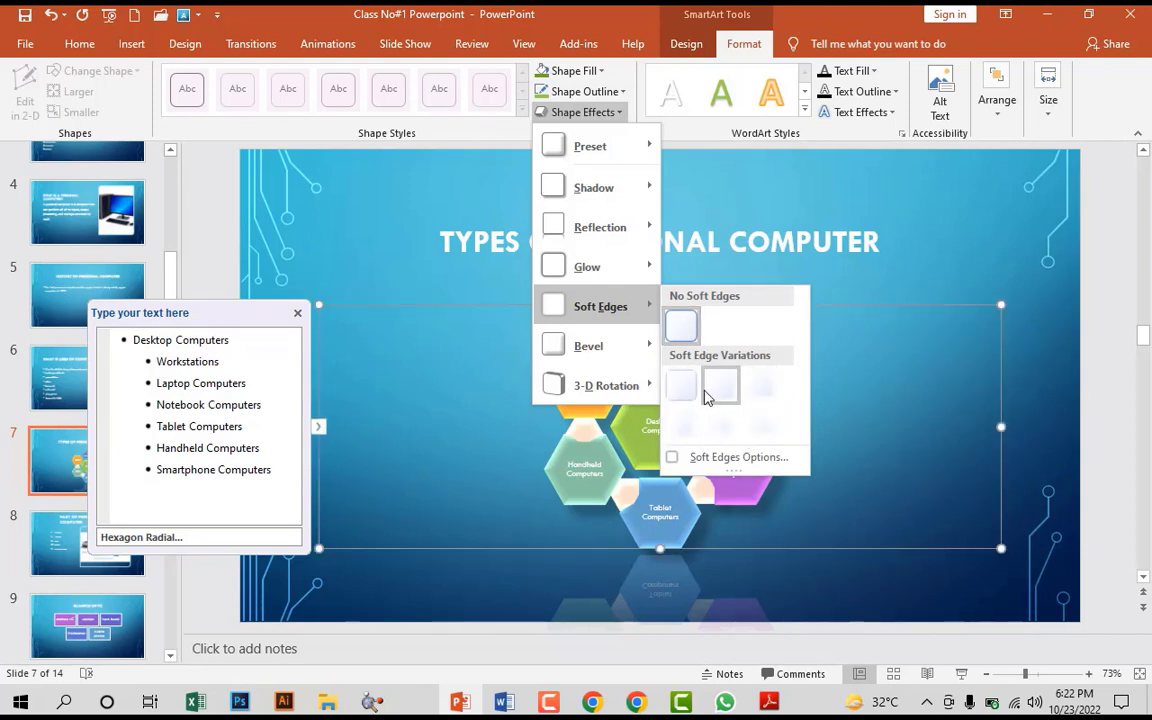
pyautogui.moveTo(631, 357)
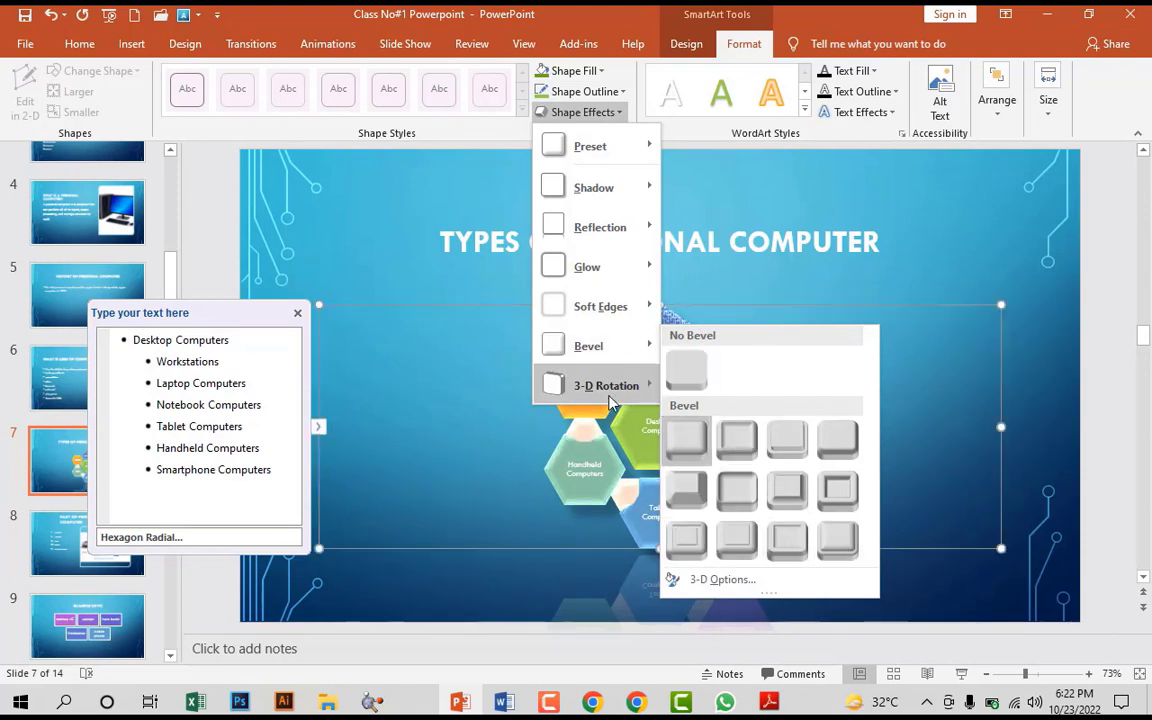
pyautogui.moveTo(613, 389)
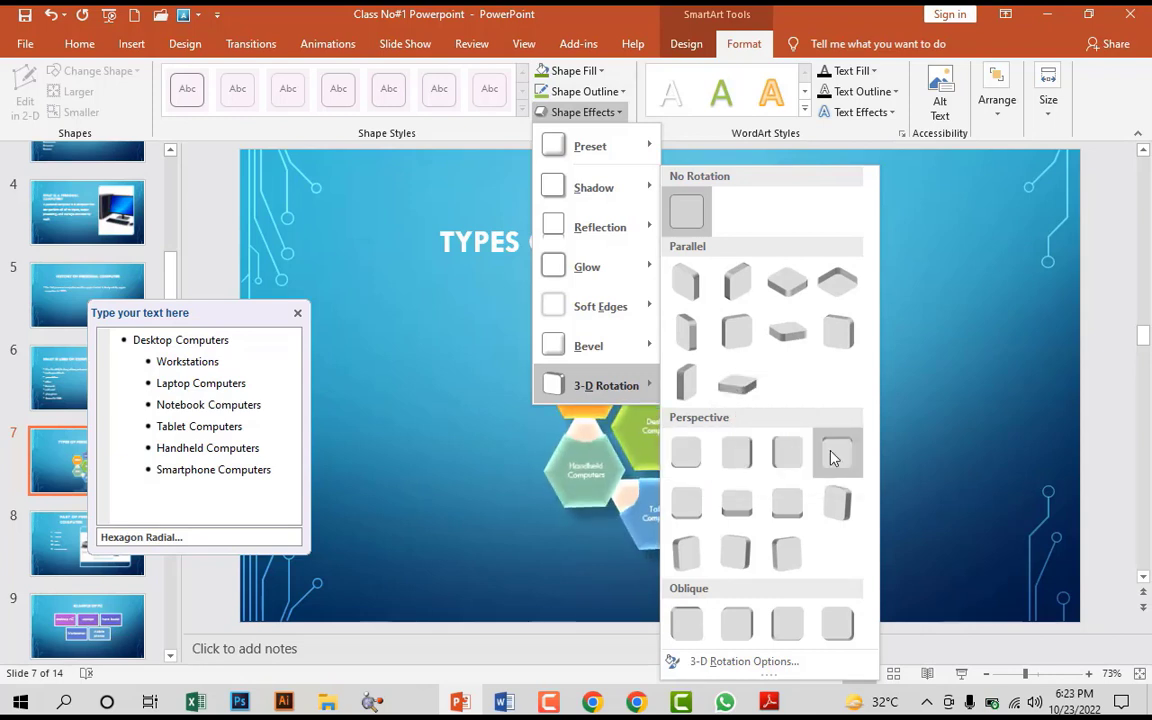
# - Try WordArt styles on the hexagon labels, ending with a dark WordArt style
pyautogui.press('Escape')
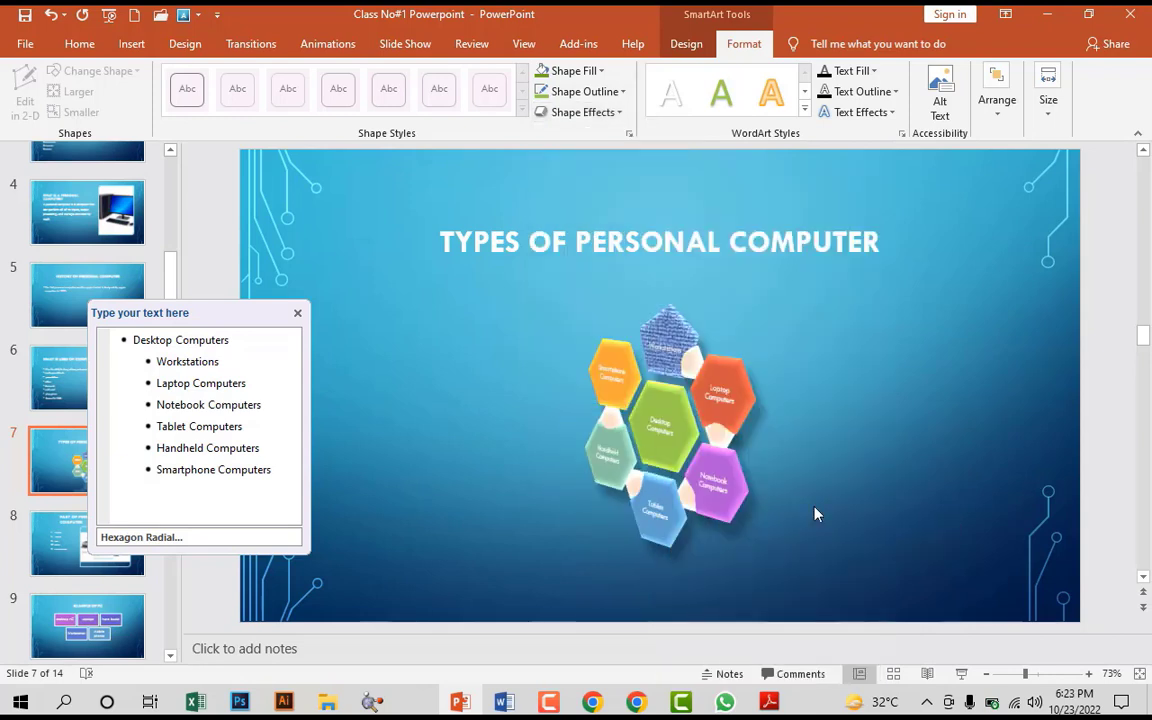
pyautogui.click(807, 110)
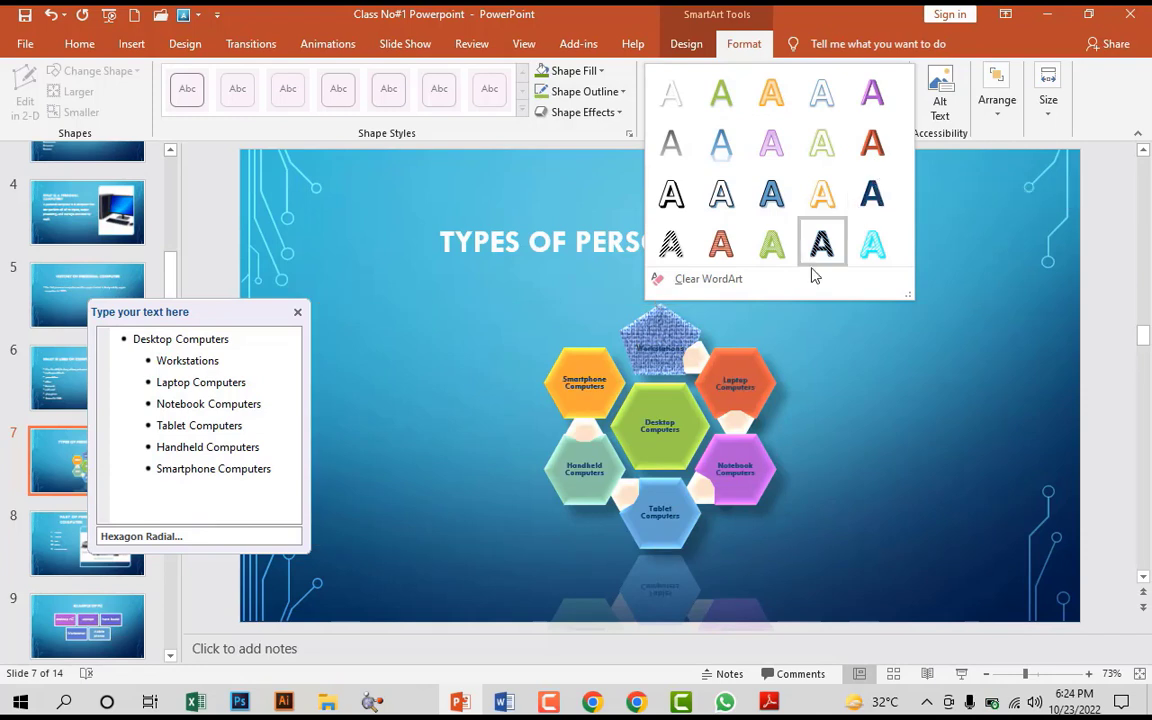
pyautogui.click(872, 193)
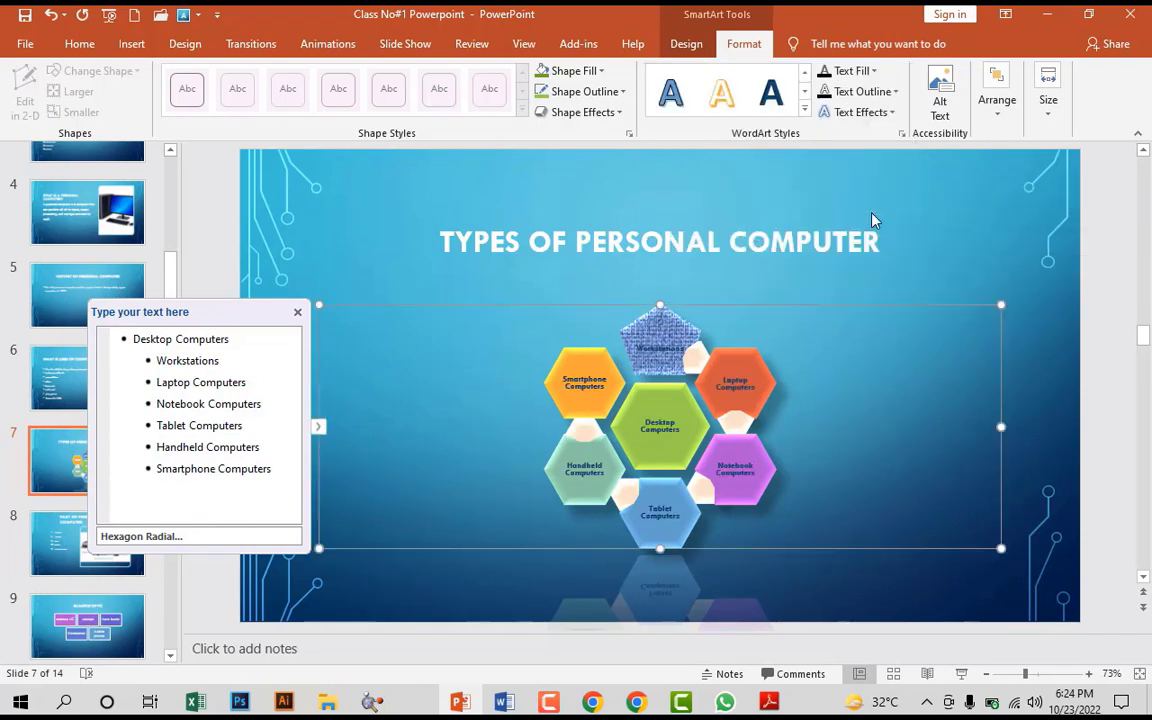
pyautogui.click(804, 108)
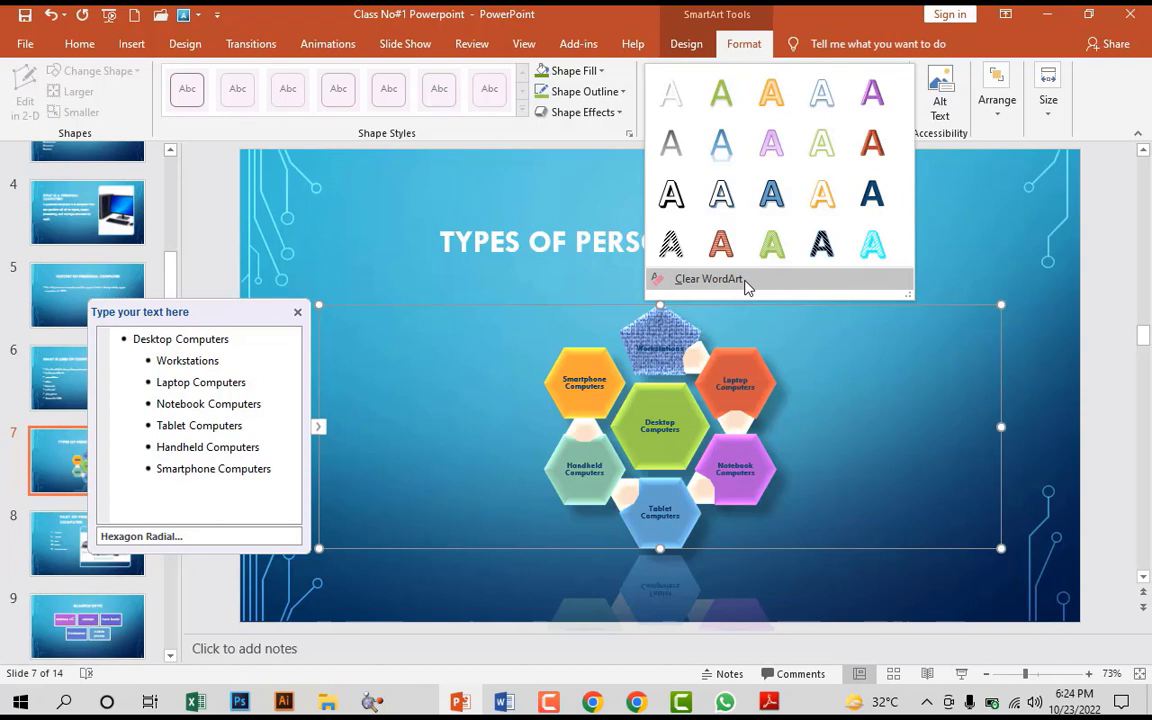
pyautogui.click(745, 283)
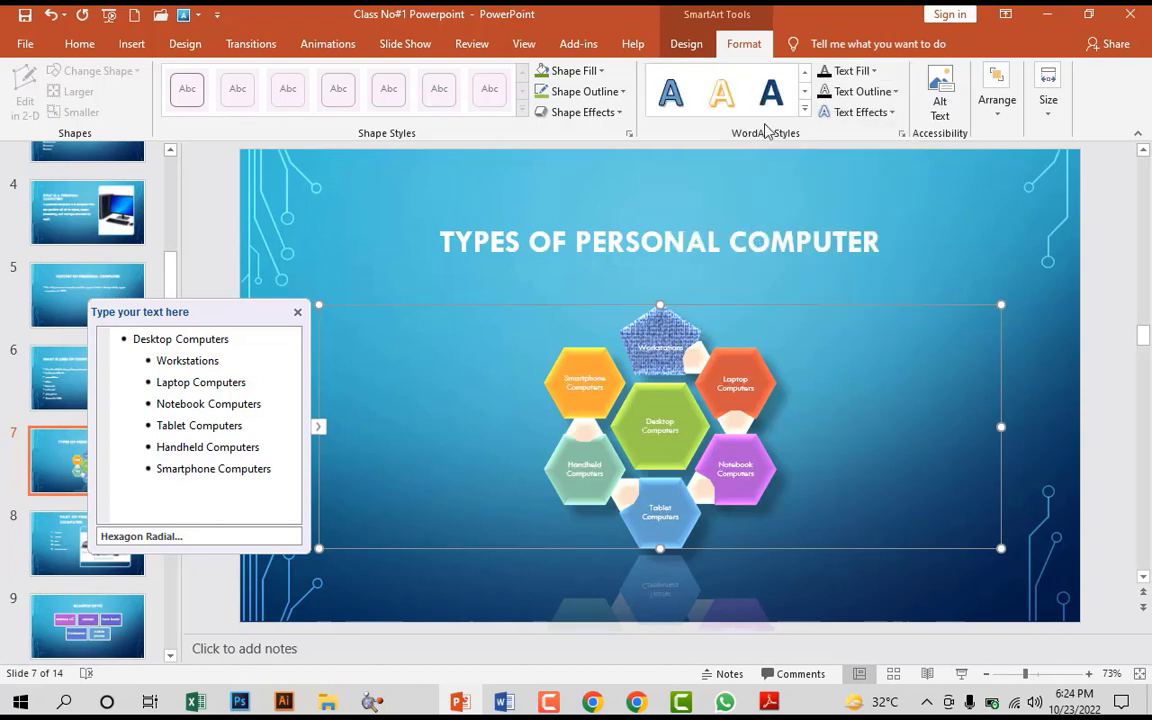
pyautogui.click(805, 108)
pyautogui.click(819, 152)
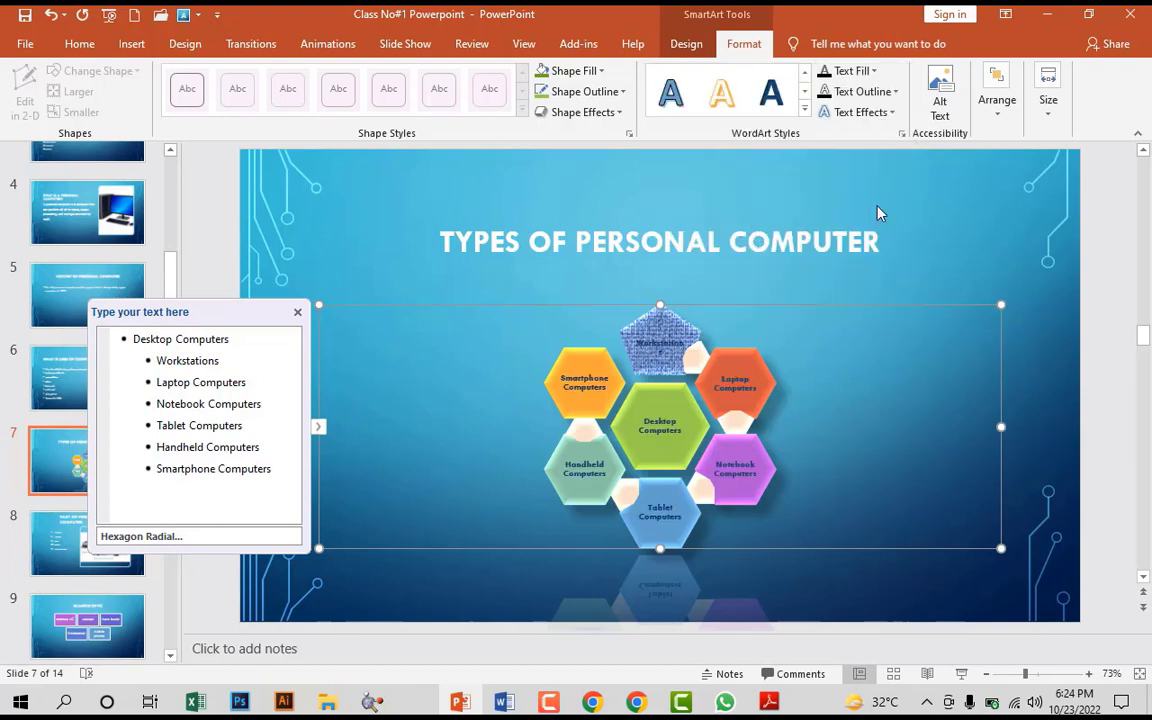
# - Give the Workstations text a Denim texture fill
pyautogui.click(874, 72)
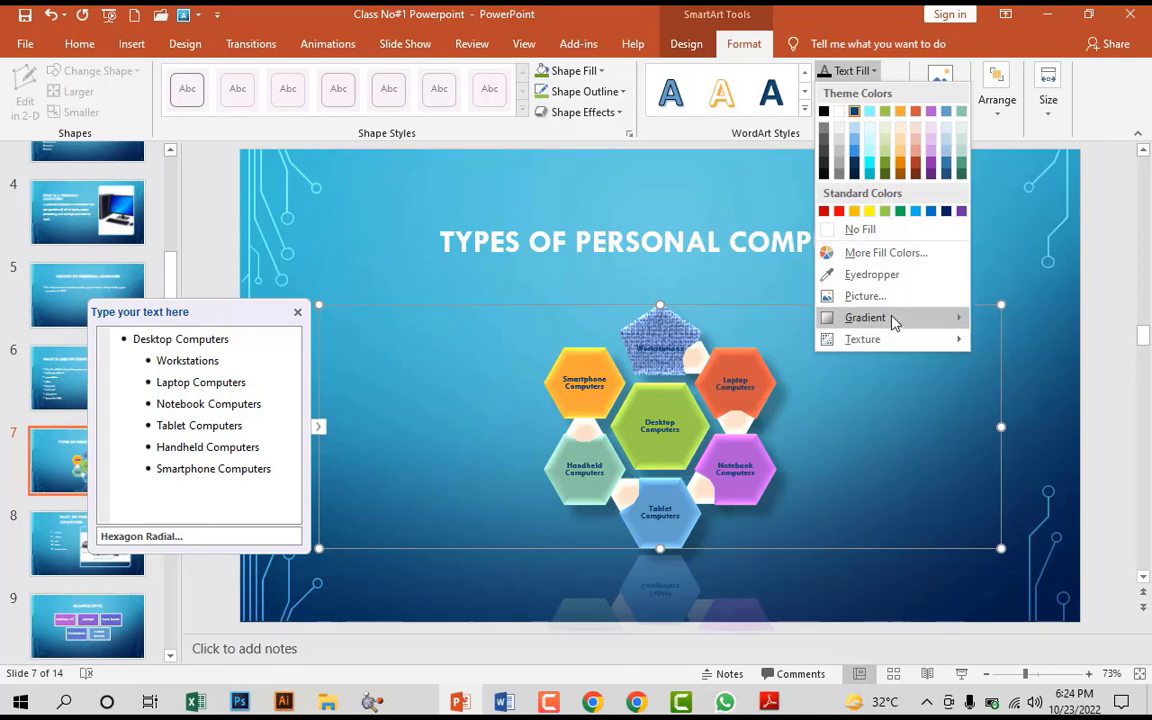
pyautogui.moveTo(890, 320)
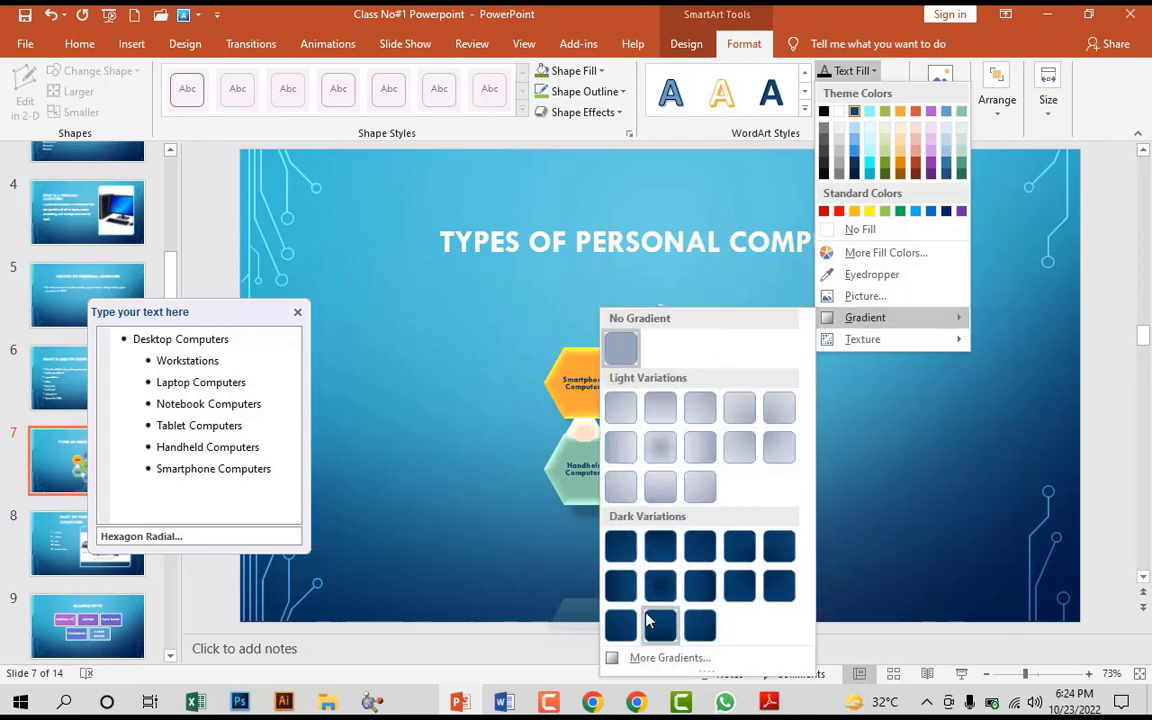
pyautogui.moveTo(860, 339)
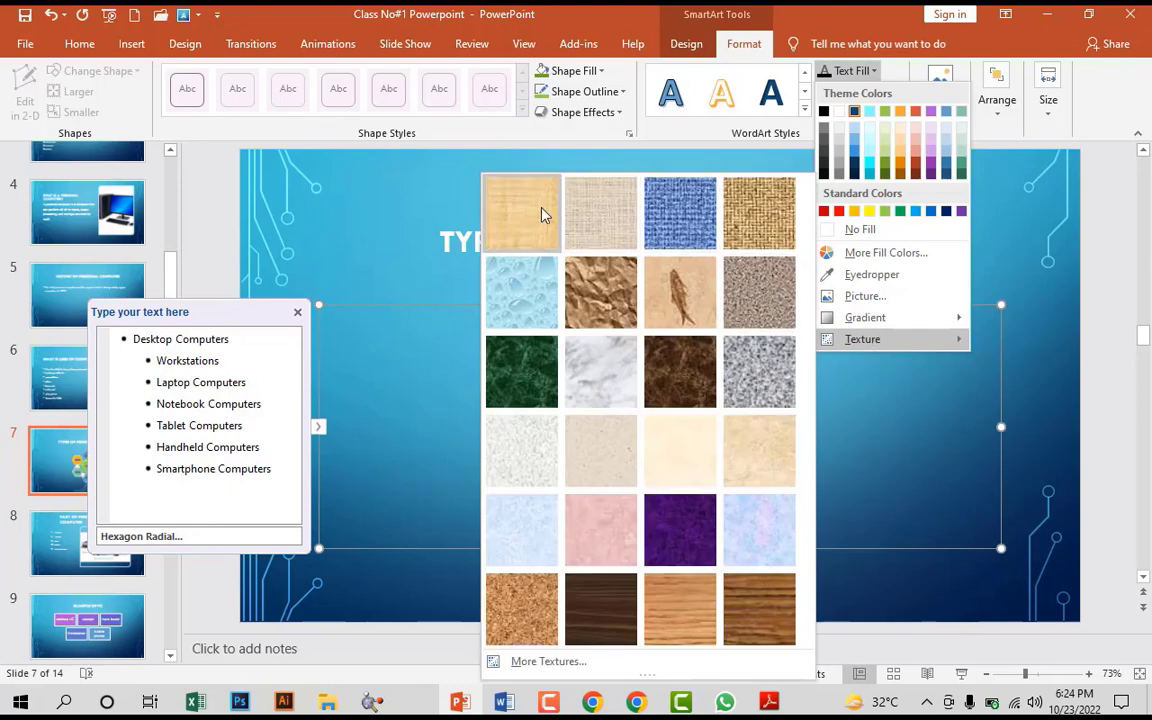
pyautogui.click(690, 215)
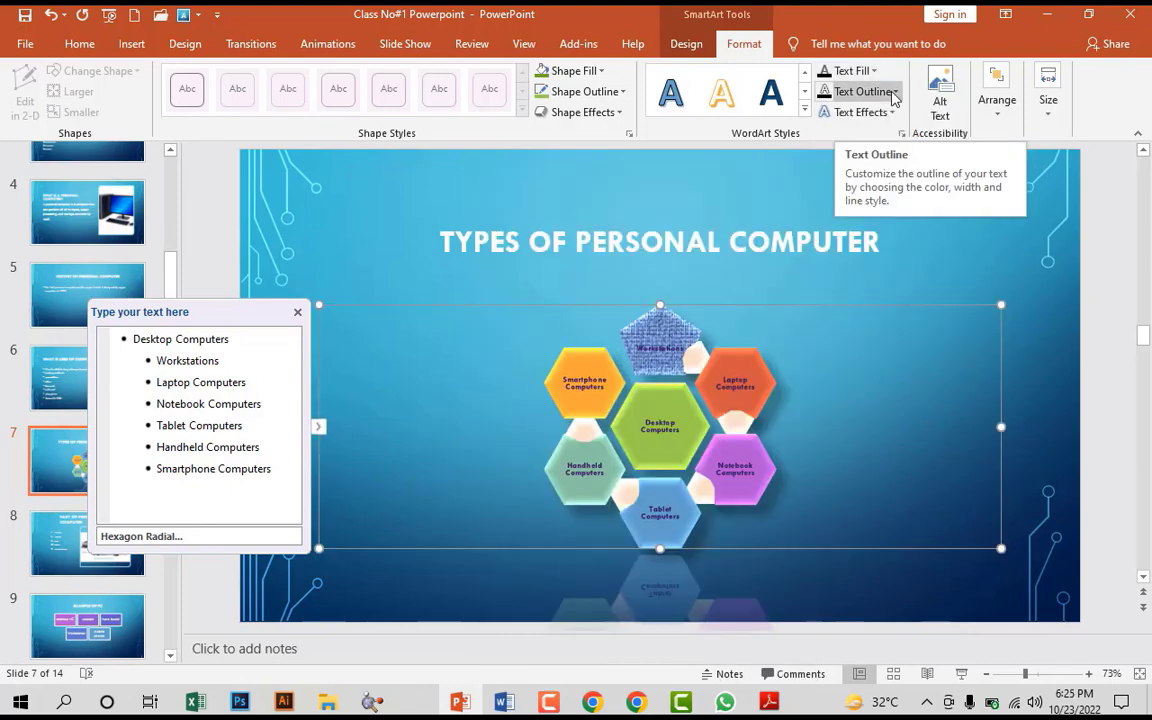
# - Preview the Text Outline weight and dash options
pyautogui.click(894, 92)
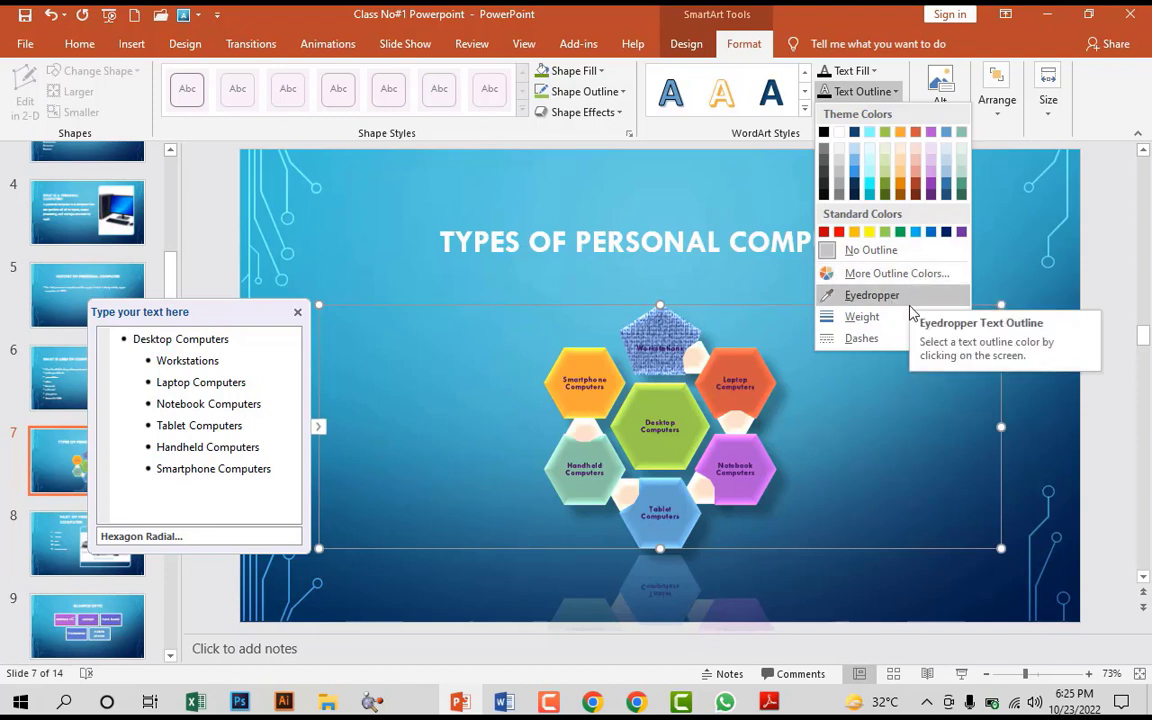
pyautogui.moveTo(908, 316)
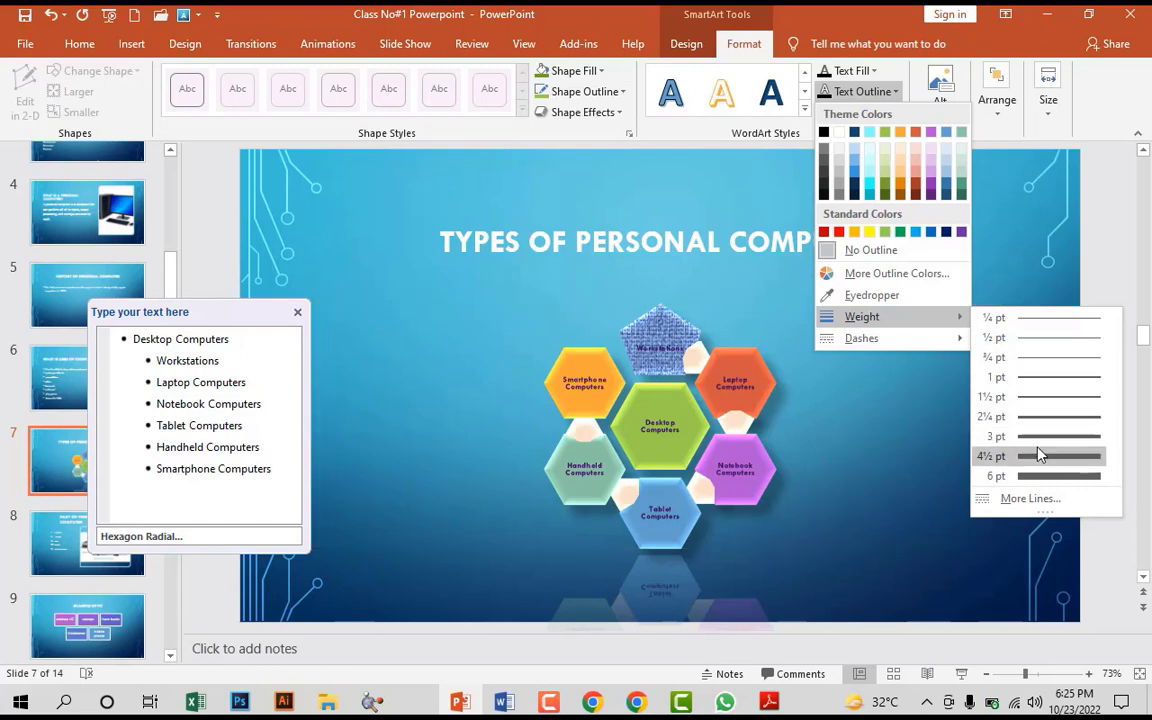
pyautogui.moveTo(956, 337)
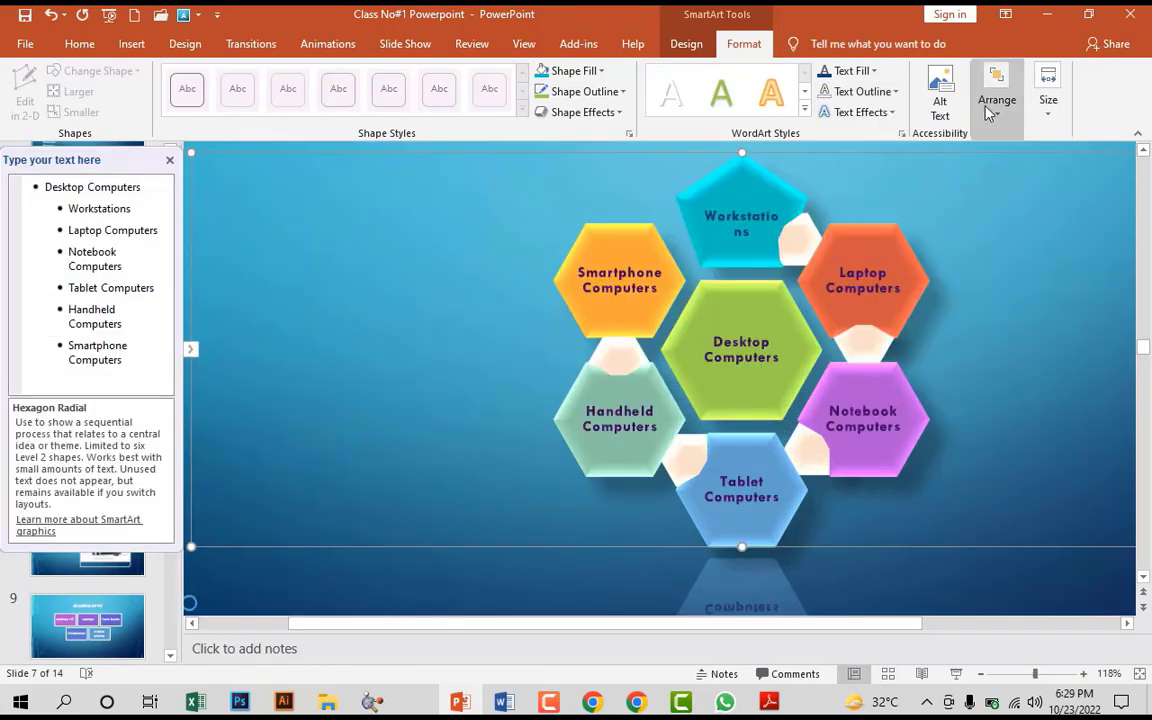
# - Try Align Left and Align Center, then align the SmartArt graphic to the slide's right edge
pyautogui.click(993, 110)
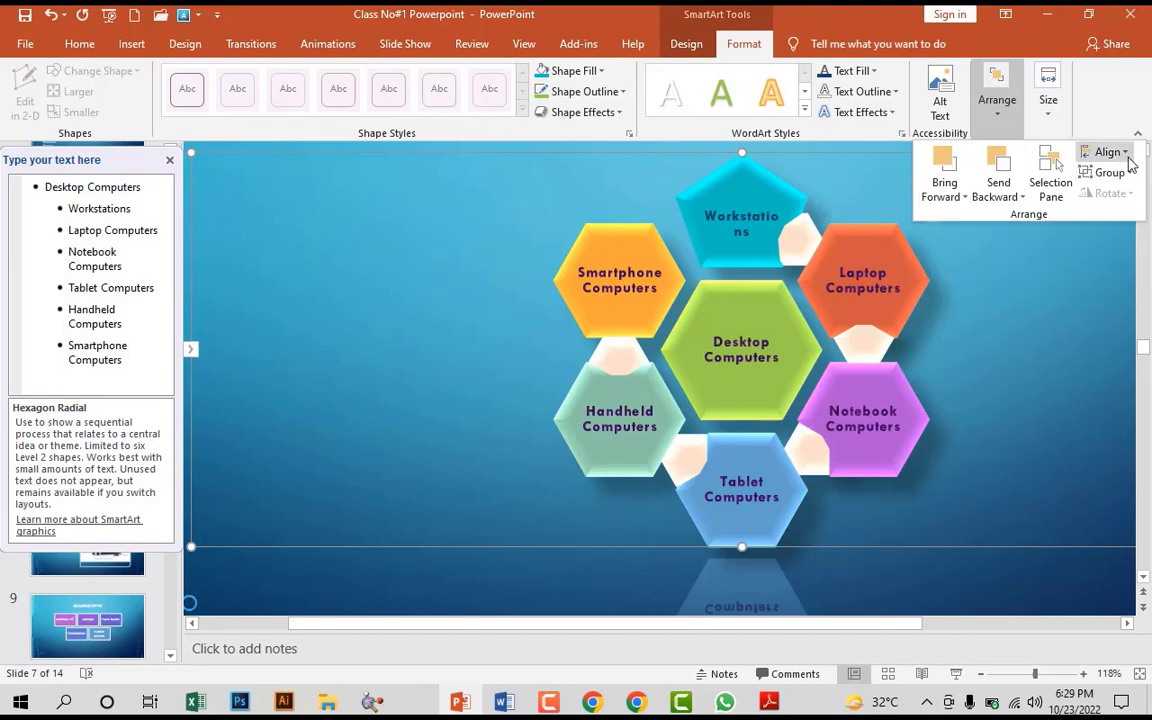
pyautogui.click(1112, 152)
pyautogui.click(1076, 180)
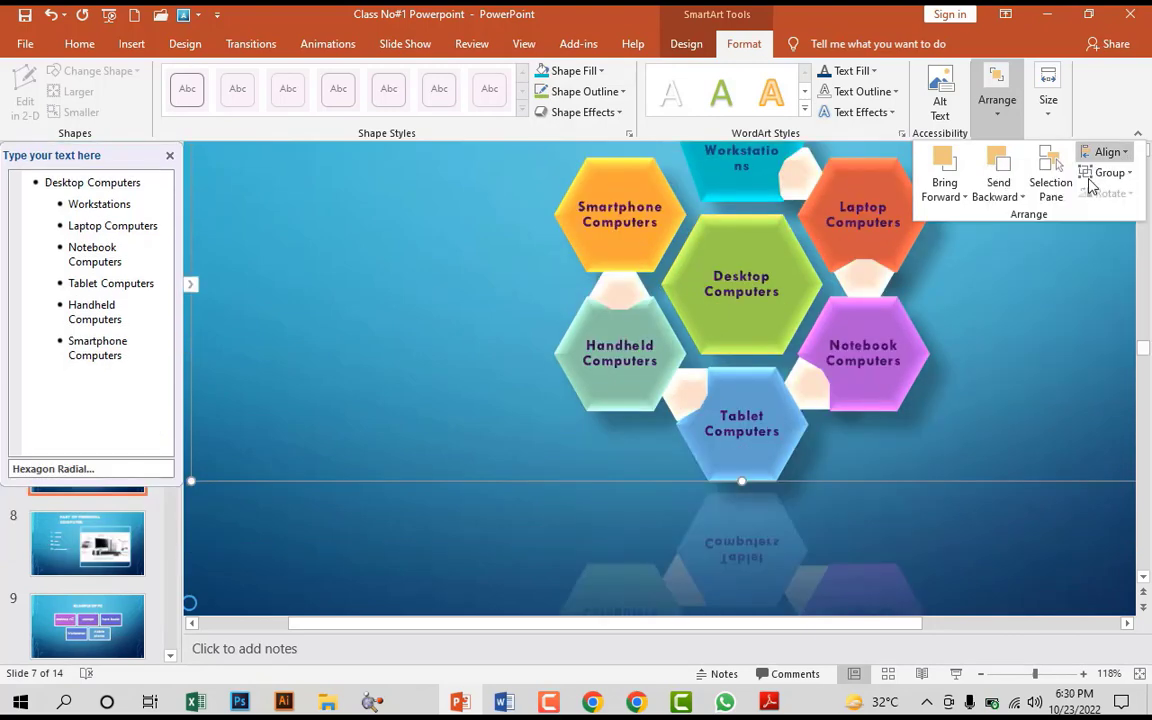
pyautogui.click(1115, 154)
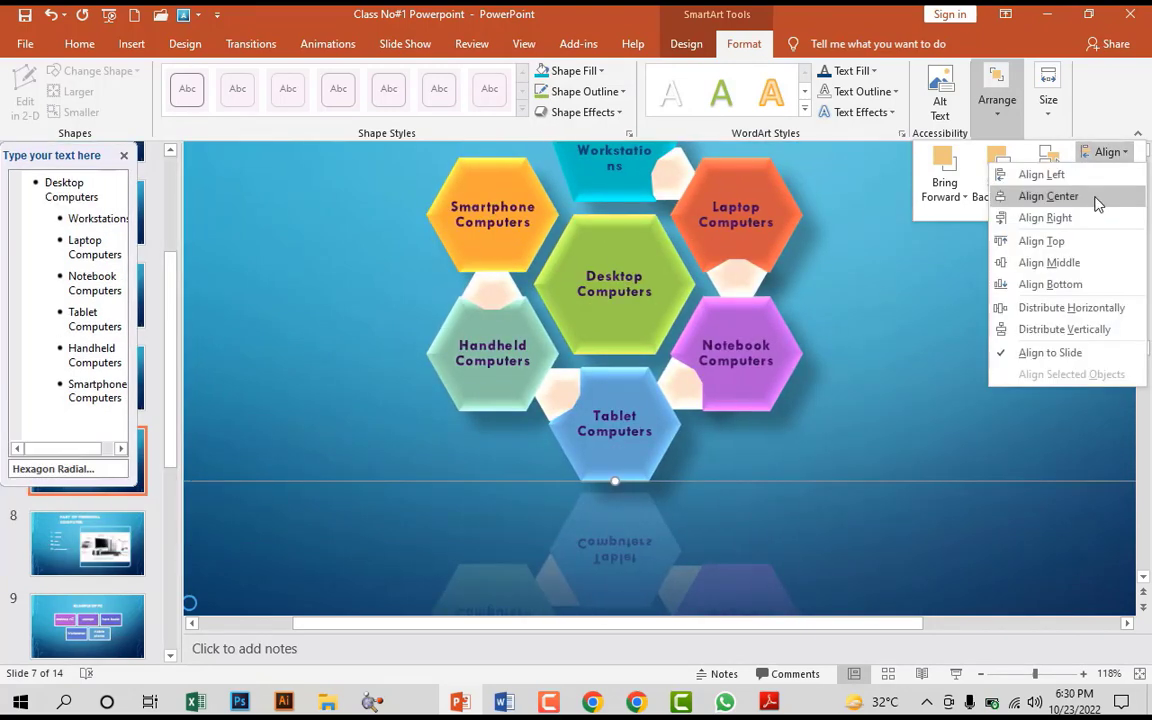
pyautogui.click(1097, 198)
pyautogui.click(1112, 152)
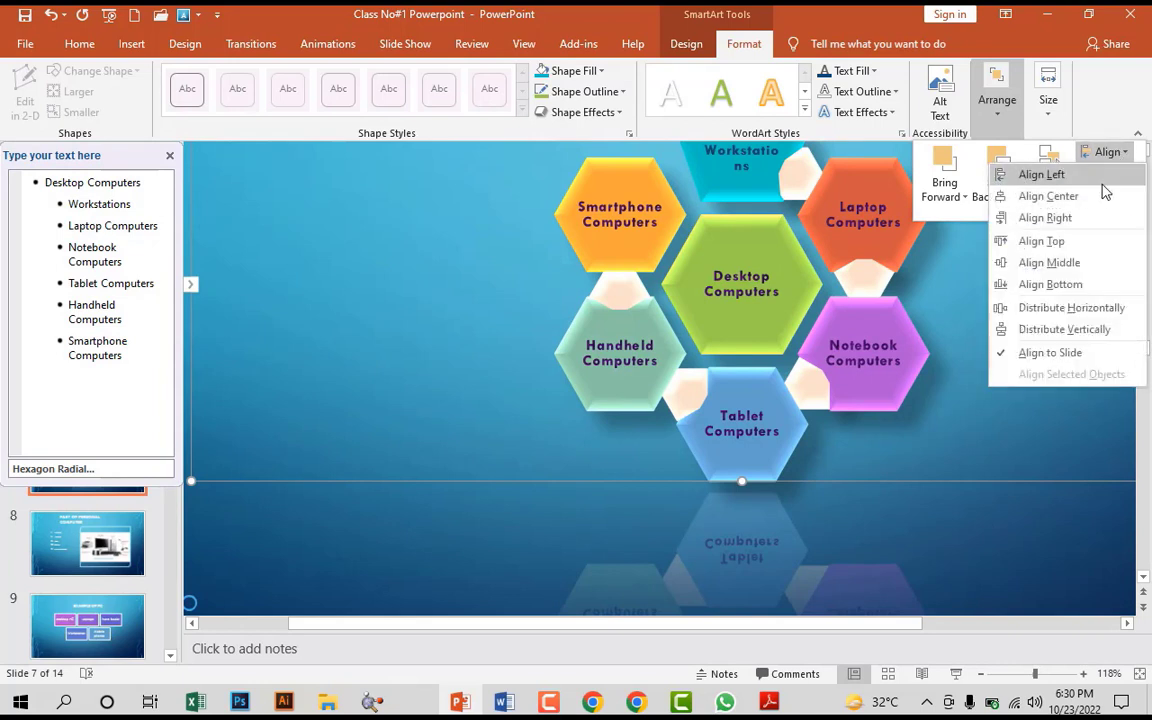
pyautogui.click(1090, 218)
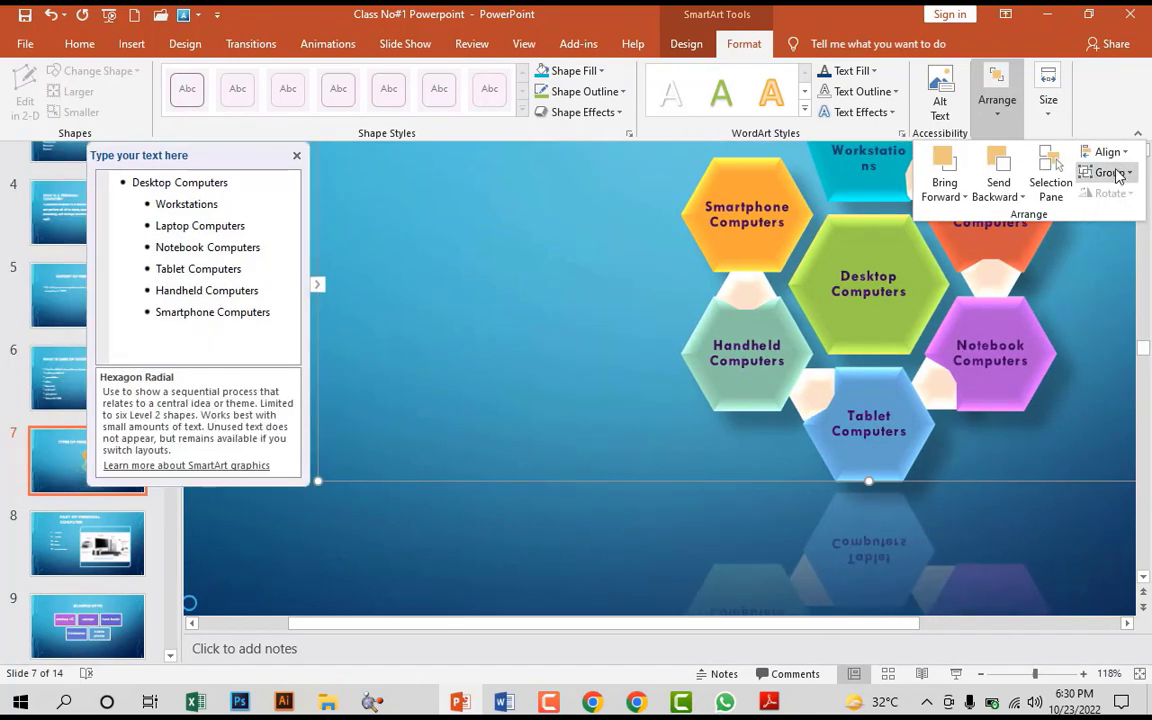
# - Keep alignment relative to the slide and review the Group options without changes
pyautogui.click(1107, 152)
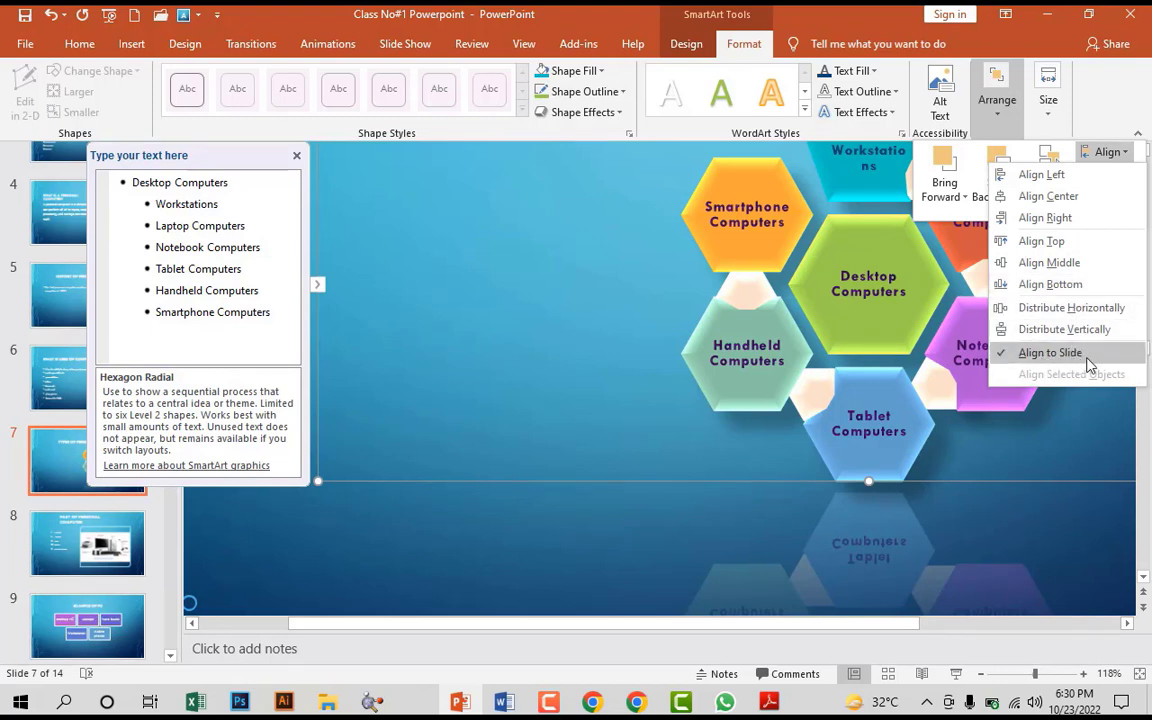
pyautogui.click(1089, 356)
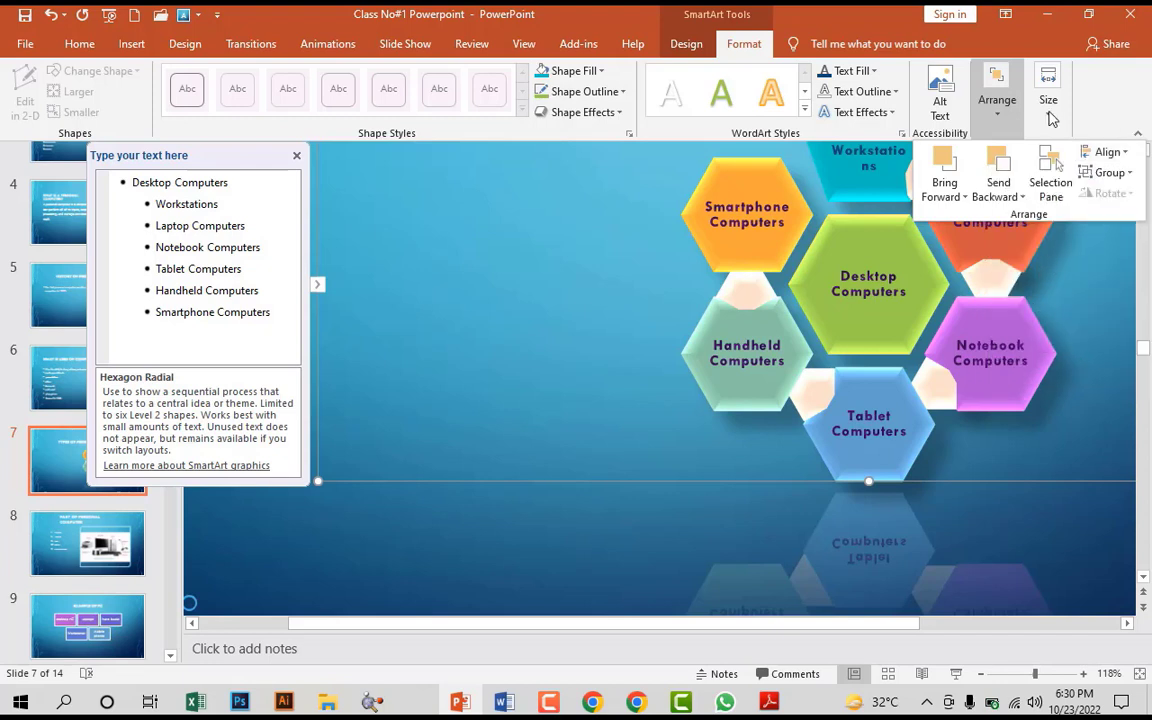
pyautogui.click(1112, 173)
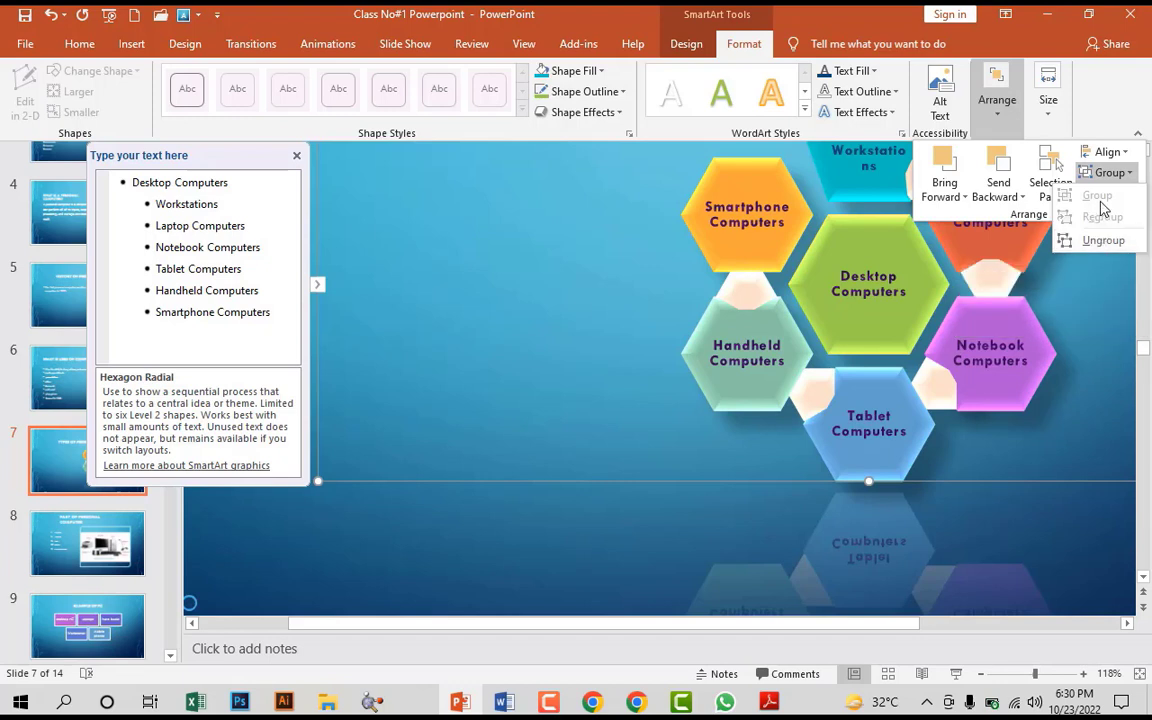
pyautogui.click(1050, 115)
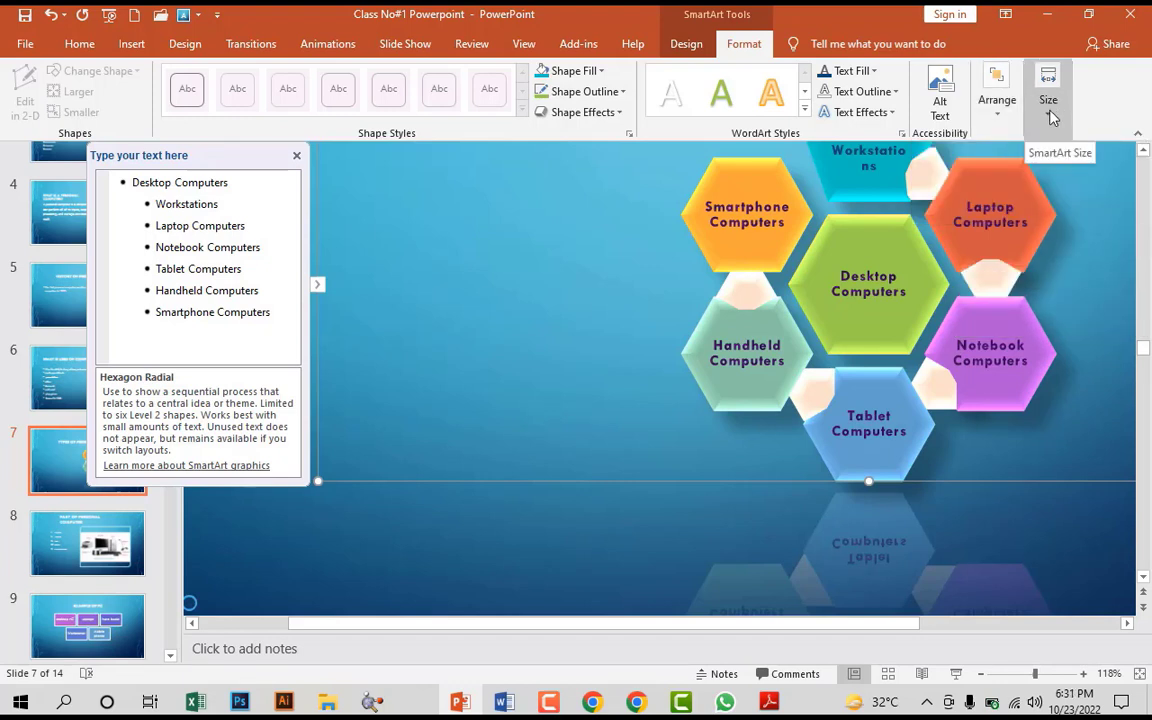
# - Set the hexagon graphic's height to 3.8" with the Height spinner
pyautogui.click(1050, 110)
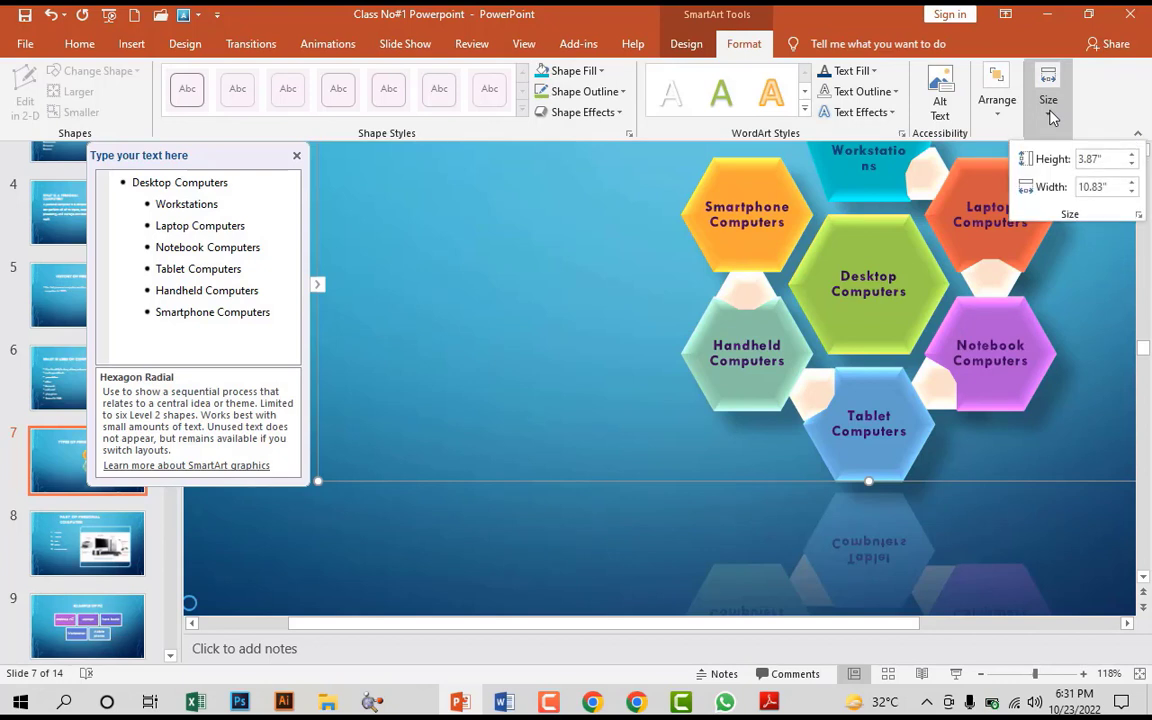
pyautogui.click(1132, 156)
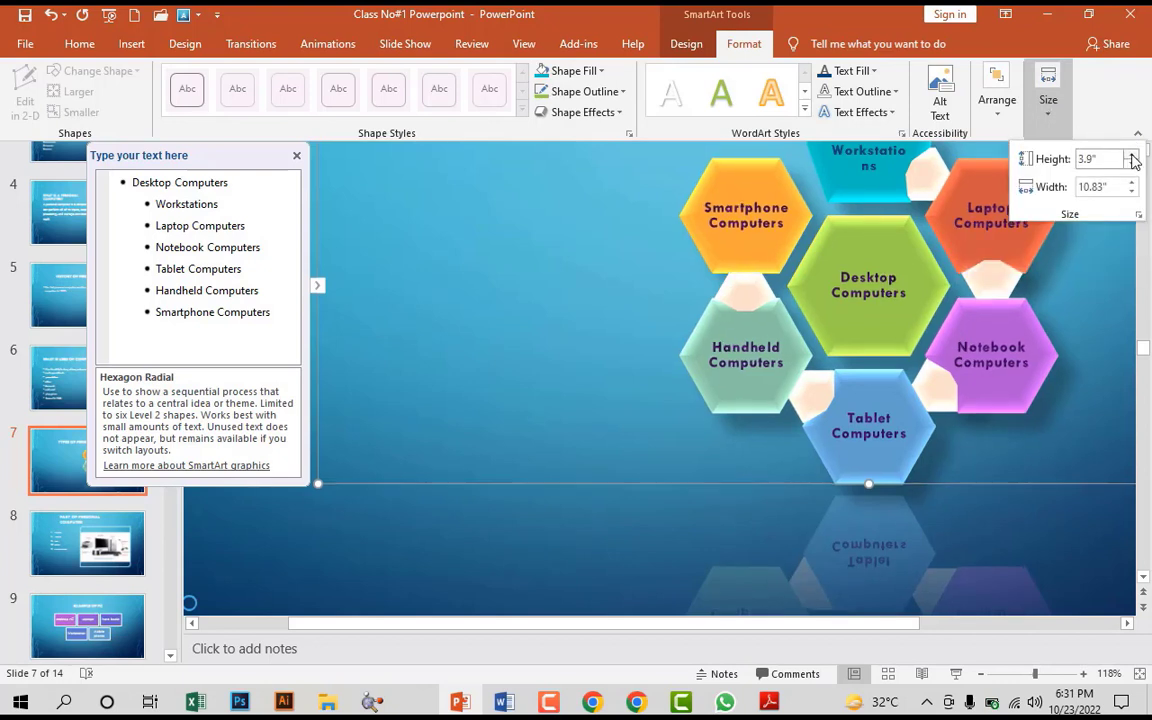
pyautogui.click(1132, 156)
pyautogui.click(1132, 156)
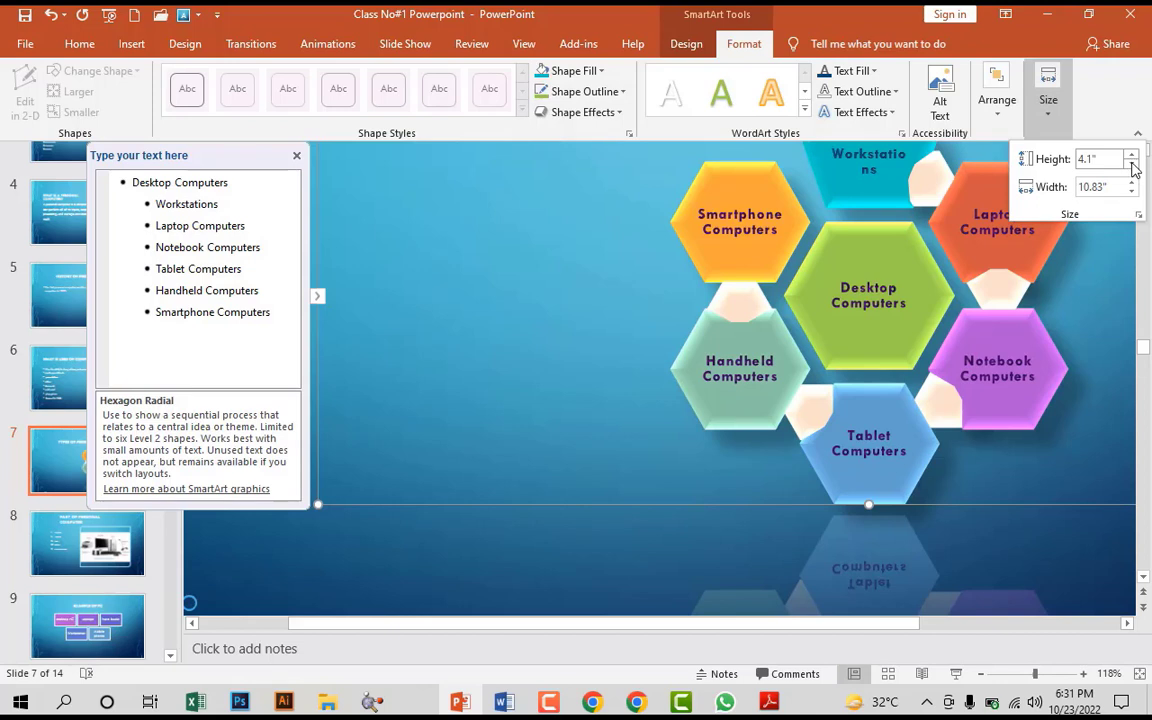
pyautogui.click(1133, 166)
pyautogui.click(1133, 166)
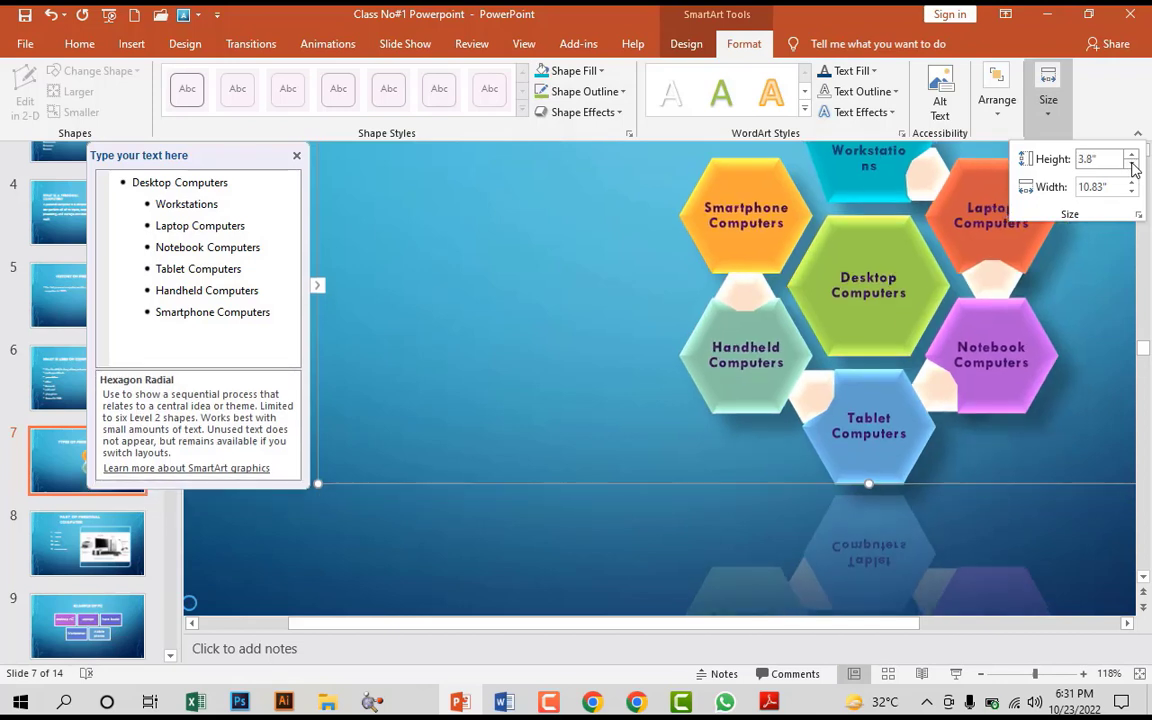
pyautogui.click(1133, 166)
# - Fine-tune the graphic's width, widening it then narrowing it back
pyautogui.click(1132, 183)
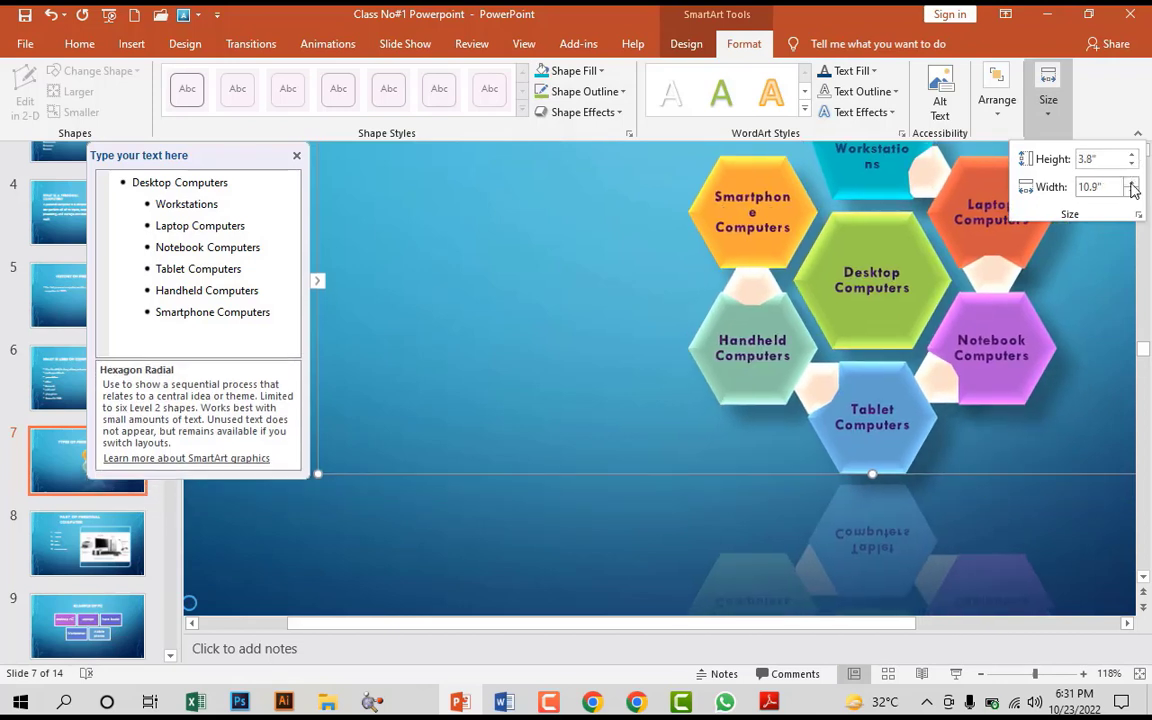
pyautogui.click(1132, 183)
pyautogui.click(1132, 183)
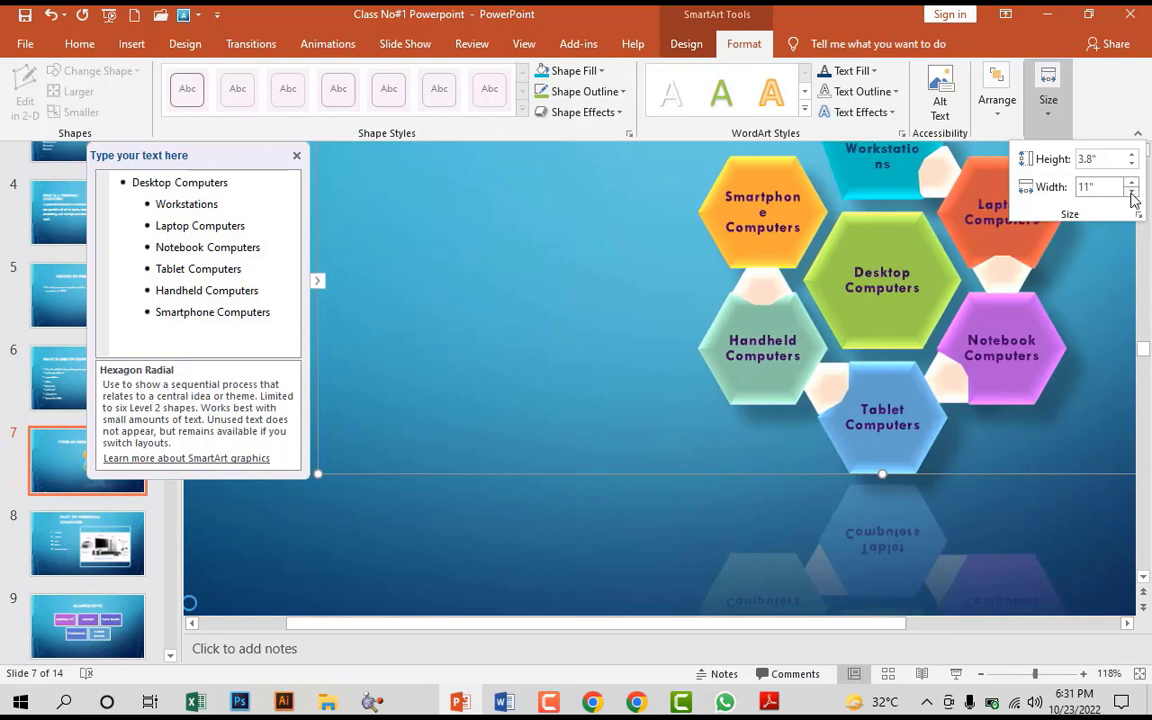
pyautogui.click(1133, 194)
pyautogui.click(1133, 194)
pyautogui.click(1133, 194)
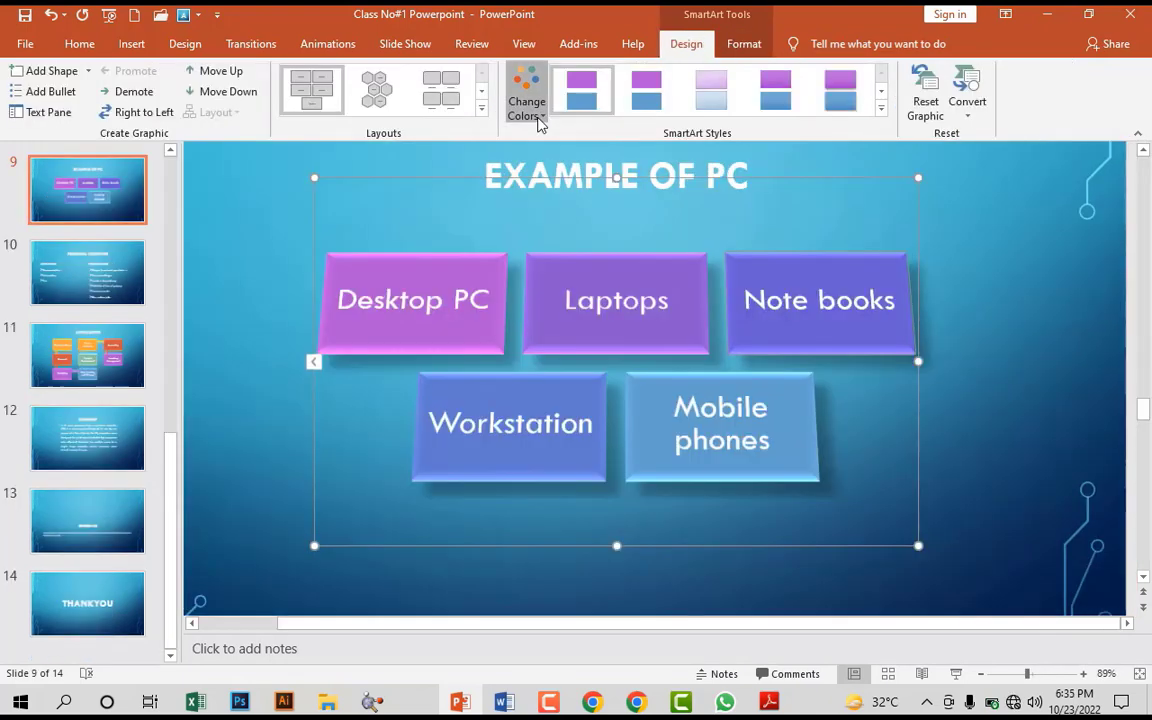
# - Apply the Colorful scheme, making Desktop PC a rounded rectangle and Laptops a snipped rectangle
pyautogui.click(530, 110)
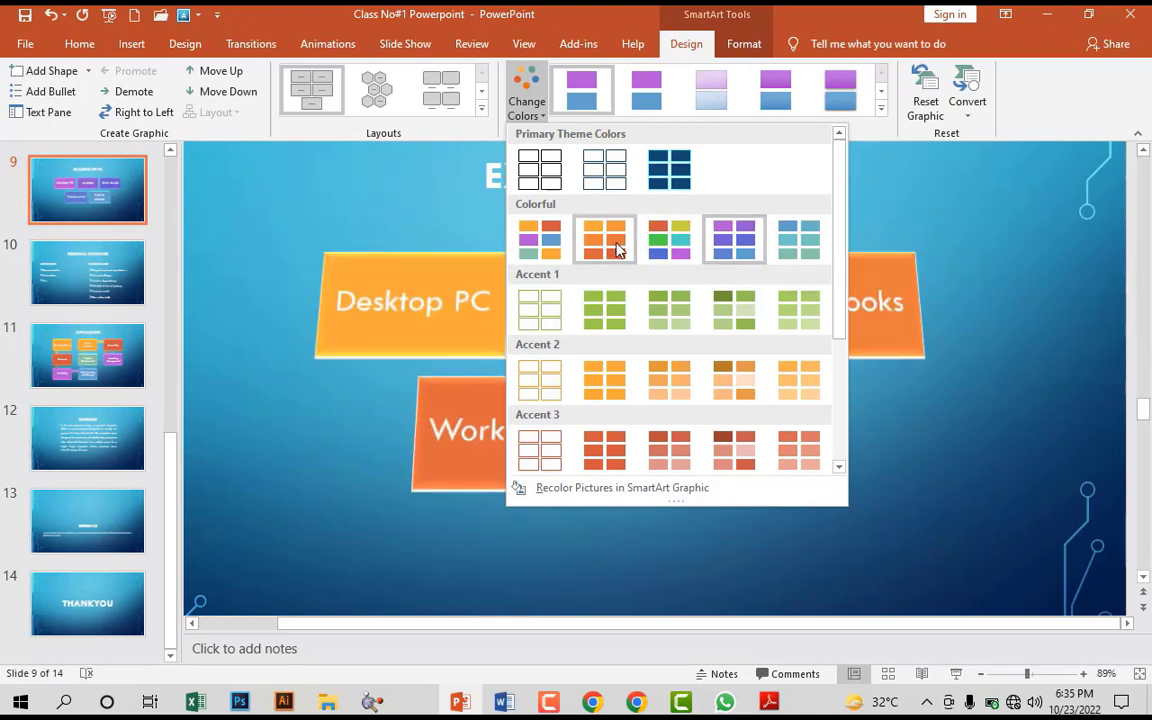
pyautogui.click(658, 254)
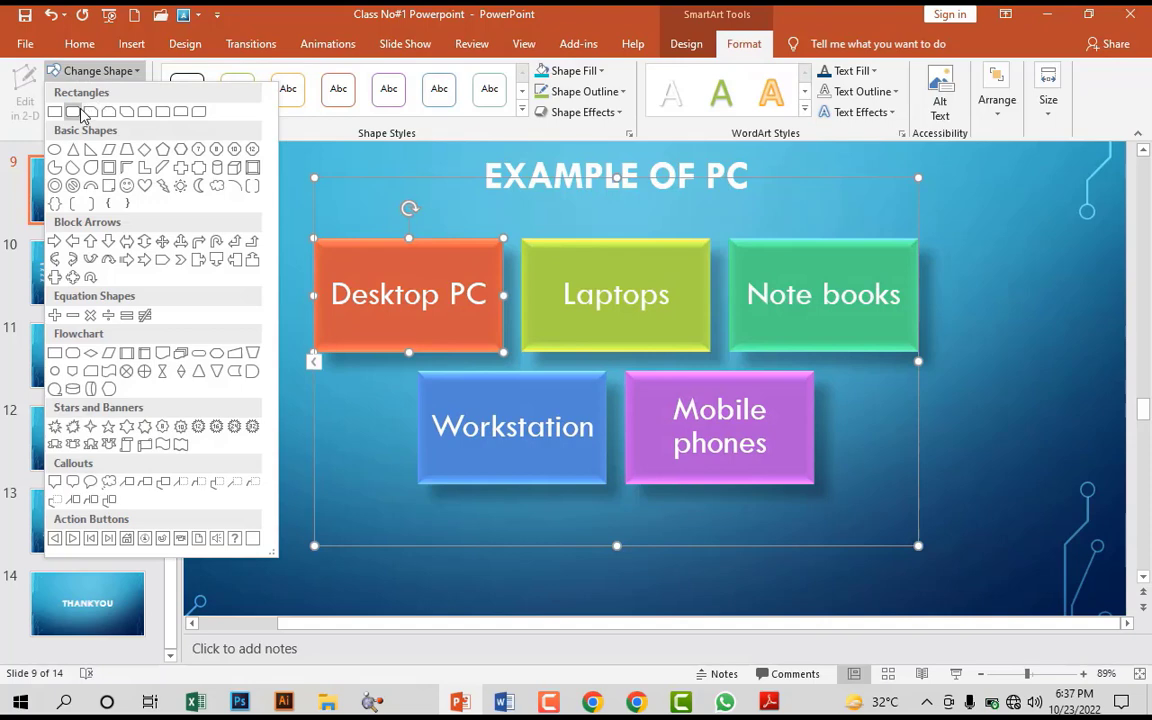
pyautogui.click(82, 116)
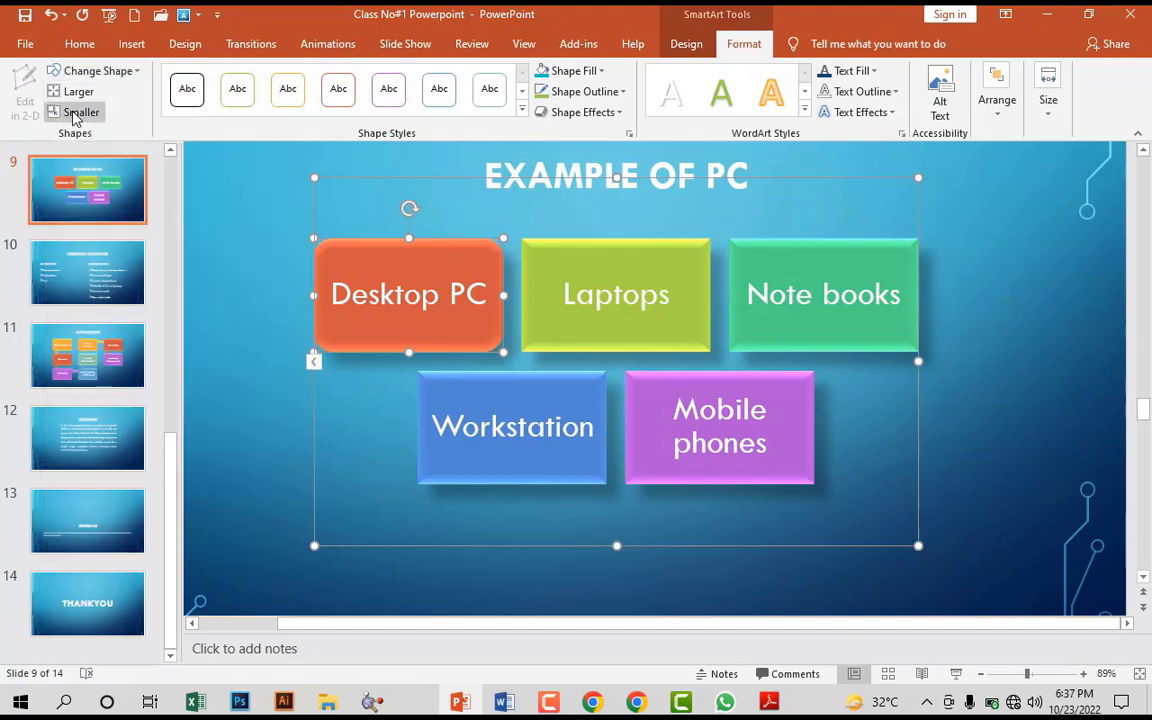
pyautogui.click(669, 275)
pyautogui.click(95, 70)
pyautogui.click(91, 111)
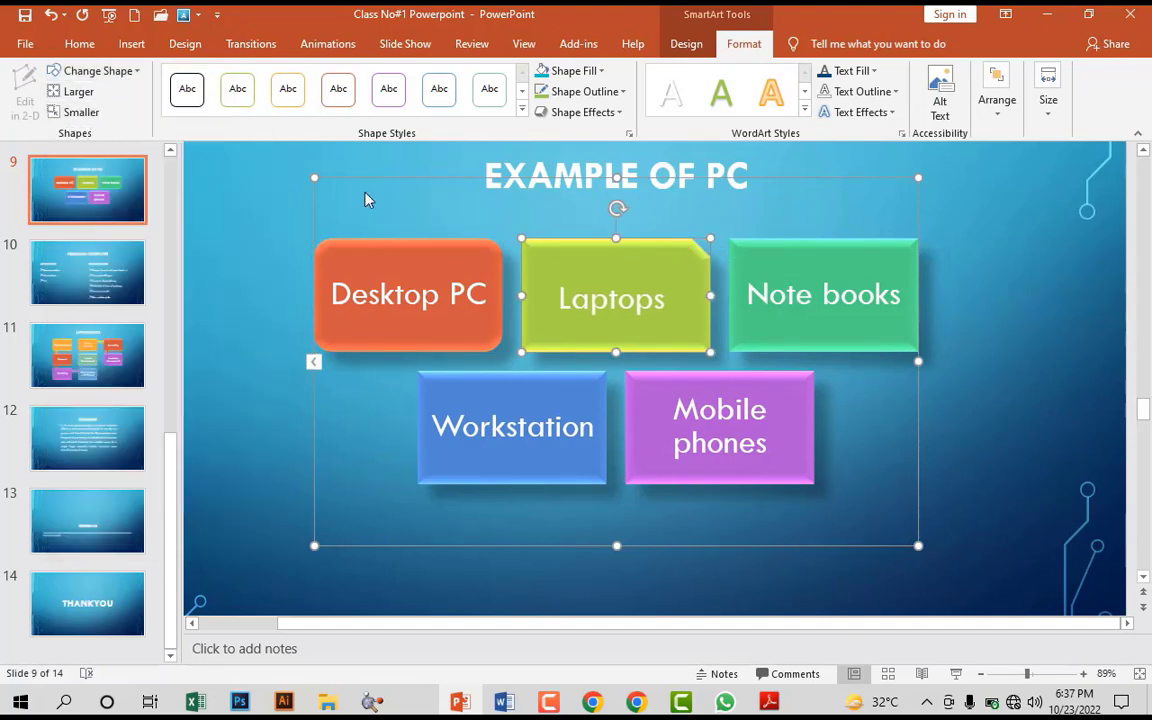
# - Reshape Note books to a rounded shape, Workstation to a hexagon and Mobile phones to an oval
pyautogui.click(784, 262)
pyautogui.click(95, 70)
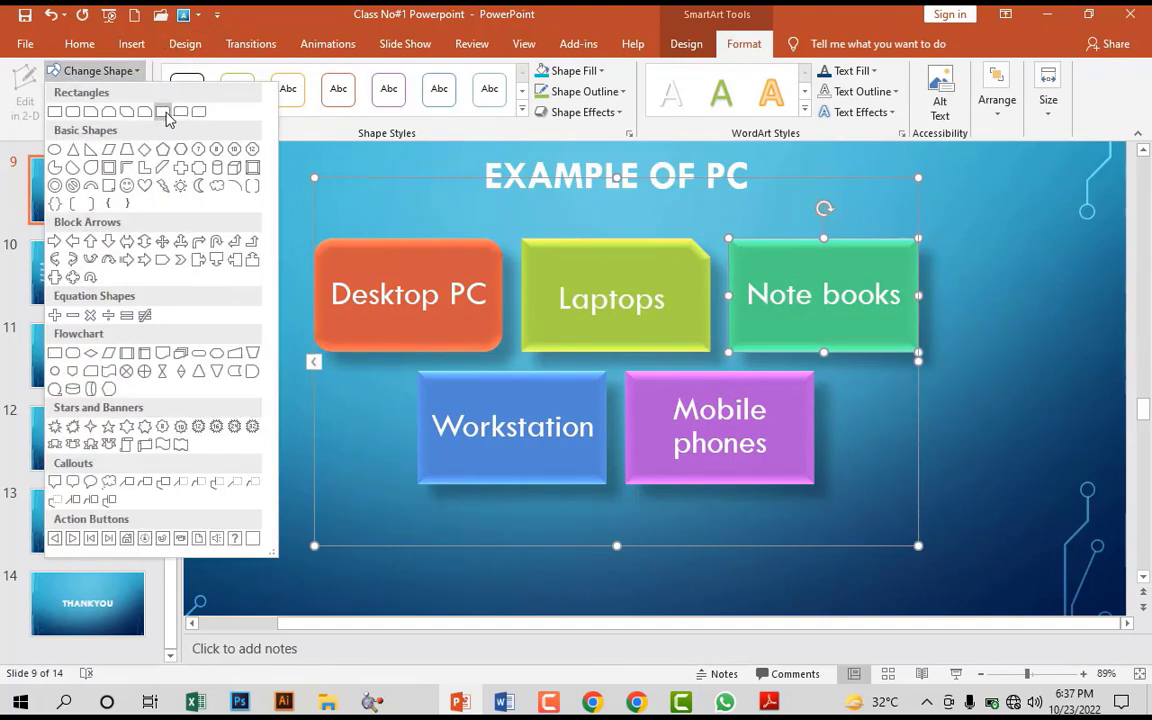
pyautogui.click(163, 111)
pyautogui.click(594, 436)
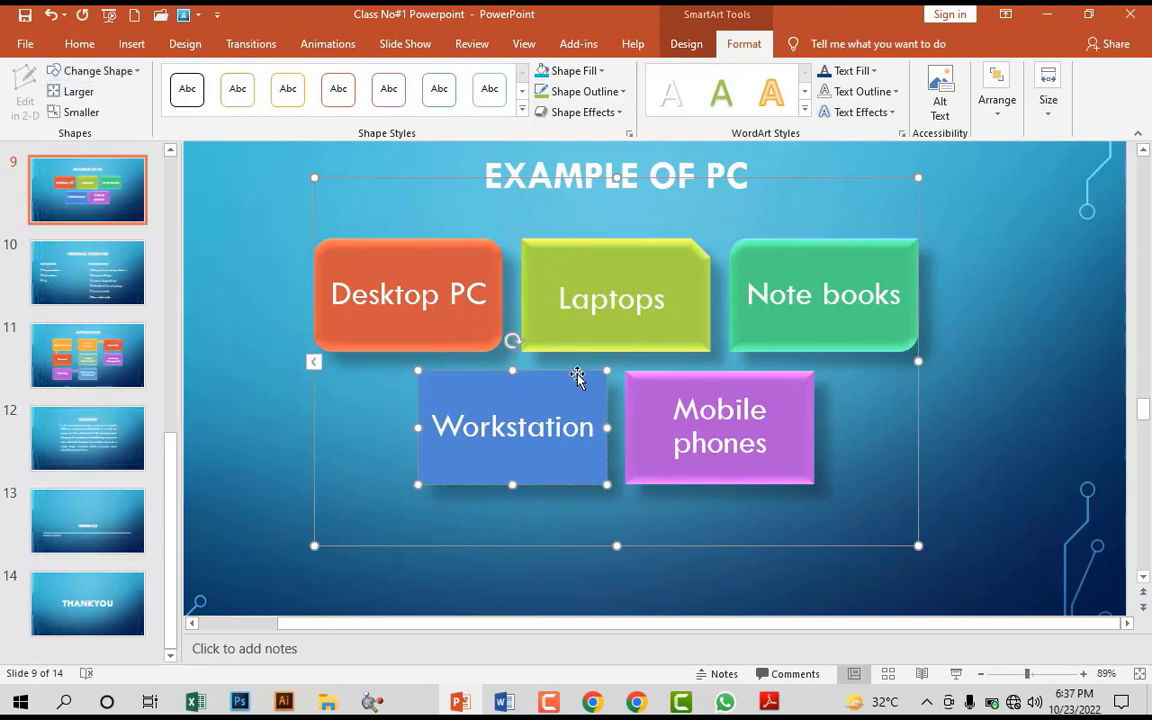
pyautogui.click(110, 70)
pyautogui.click(163, 149)
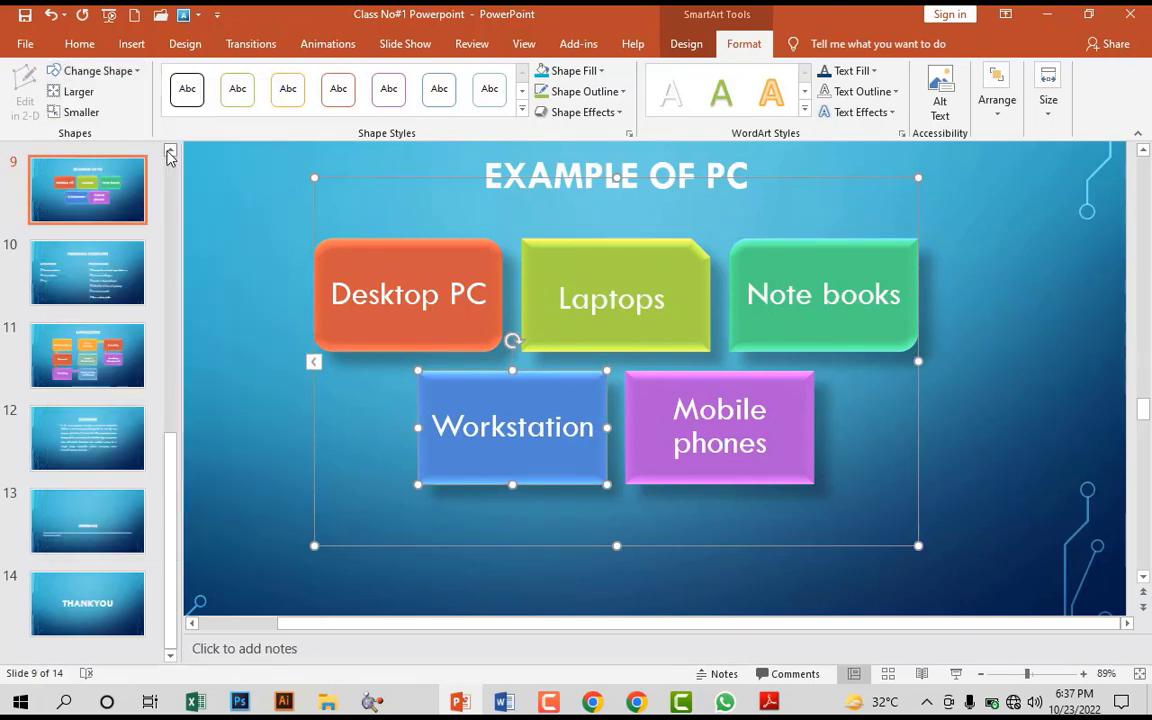
pyautogui.click(95, 70)
pyautogui.click(181, 149)
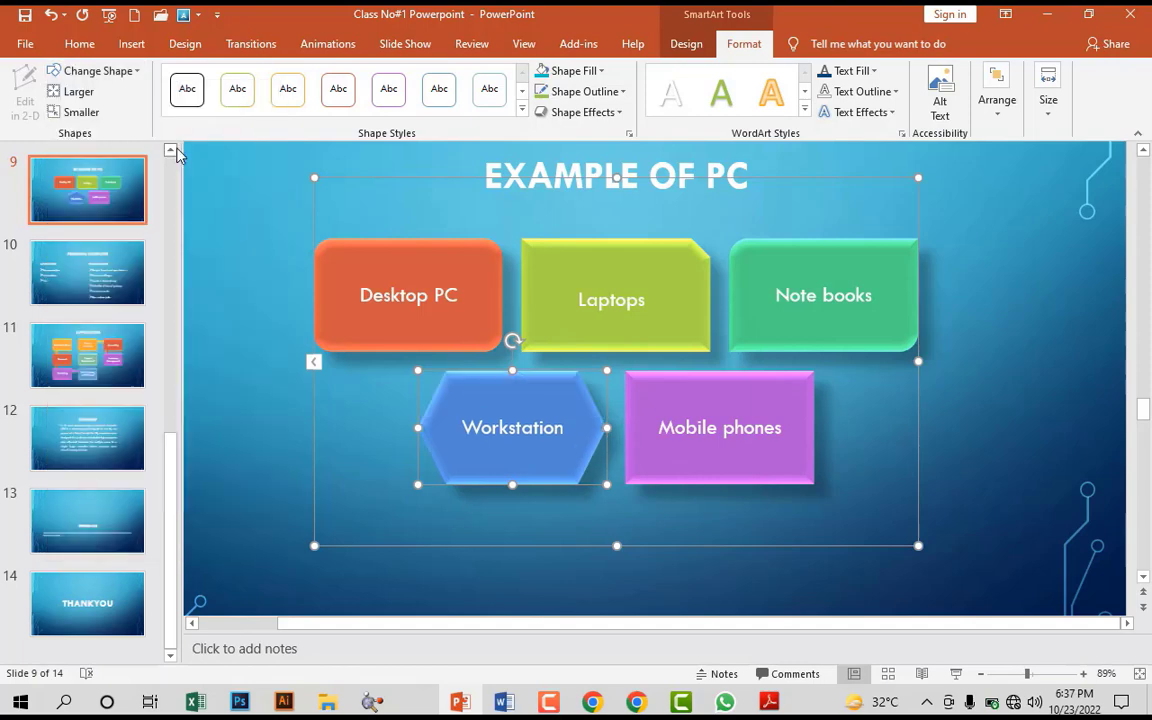
pyautogui.click(694, 465)
pyautogui.click(133, 72)
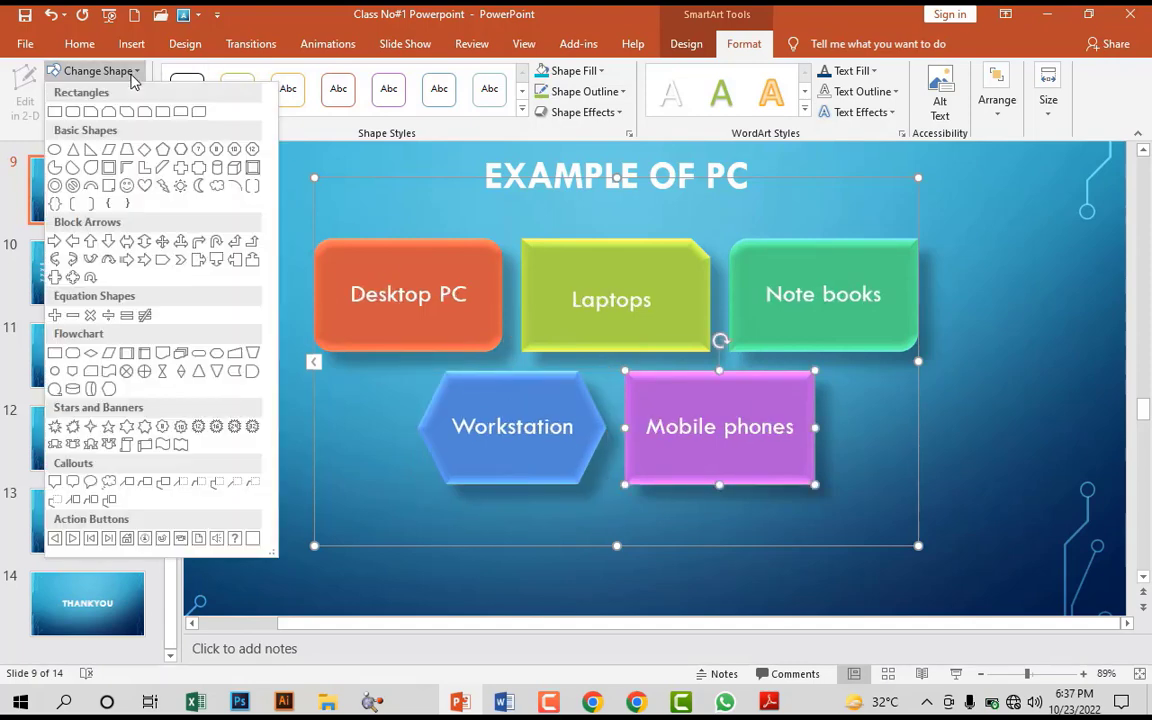
pyautogui.click(55, 149)
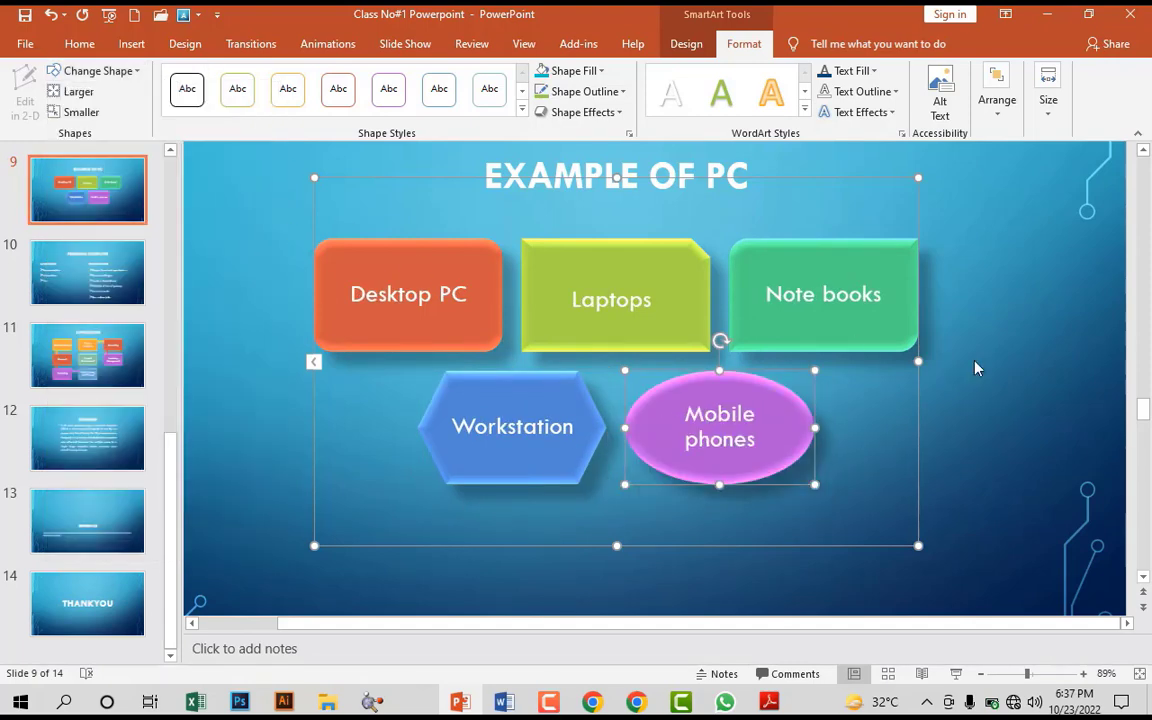
pyautogui.click(1060, 378)
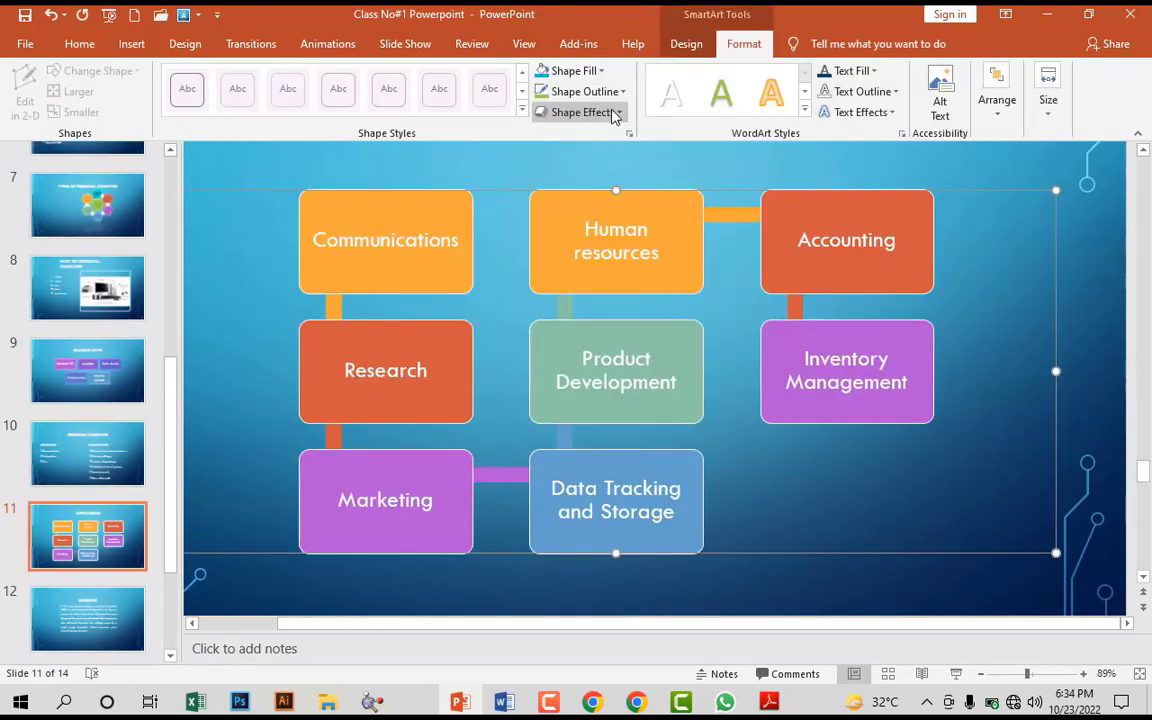
# - Apply a bevel preset shape effect to the Application SmartArt boxes
pyautogui.click(617, 112)
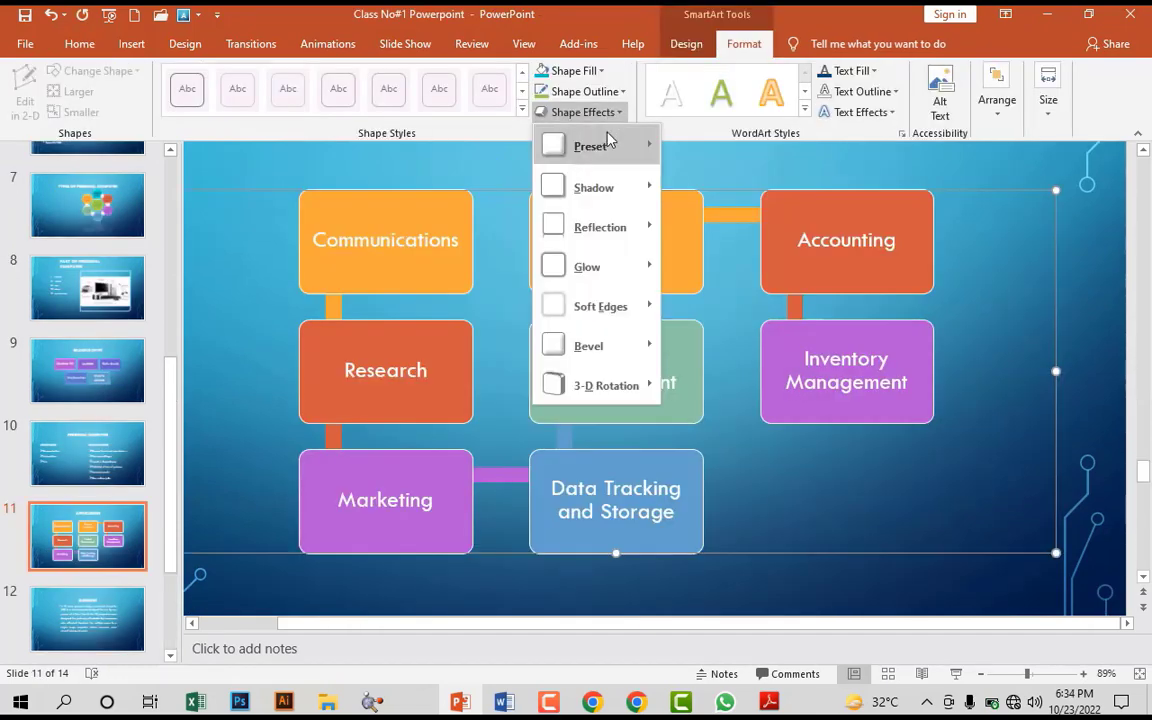
pyautogui.moveTo(620, 148)
pyautogui.click(843, 258)
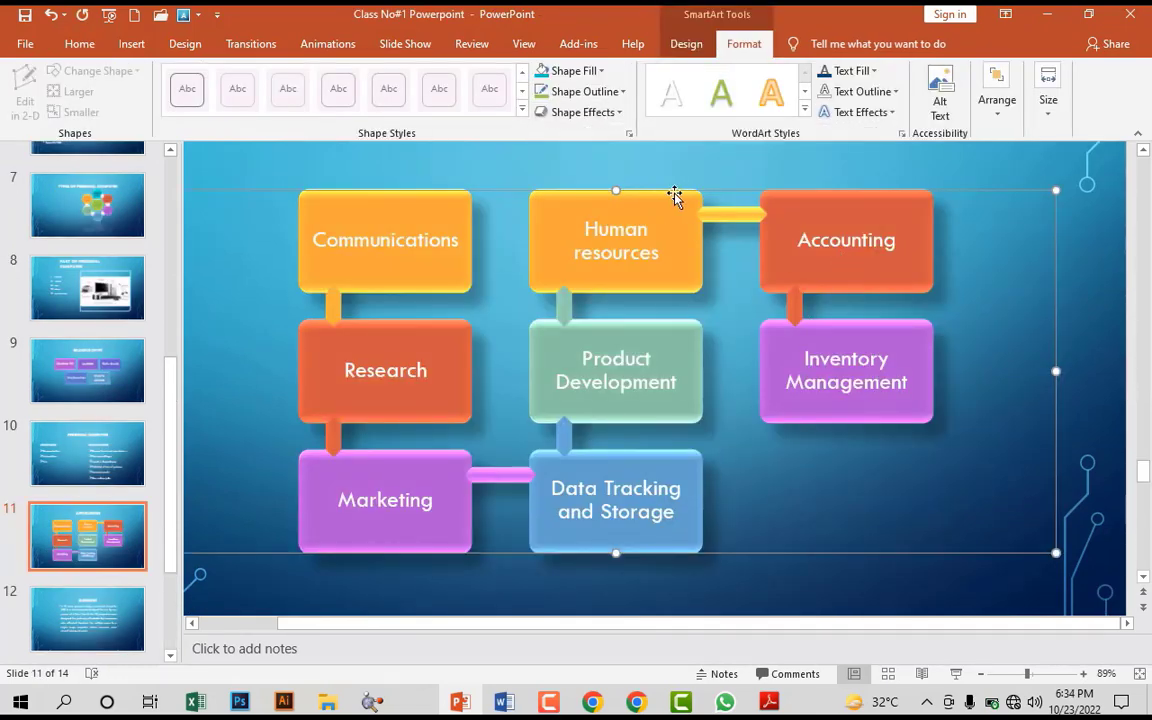
pyautogui.click(583, 112)
pyautogui.moveTo(670, 392)
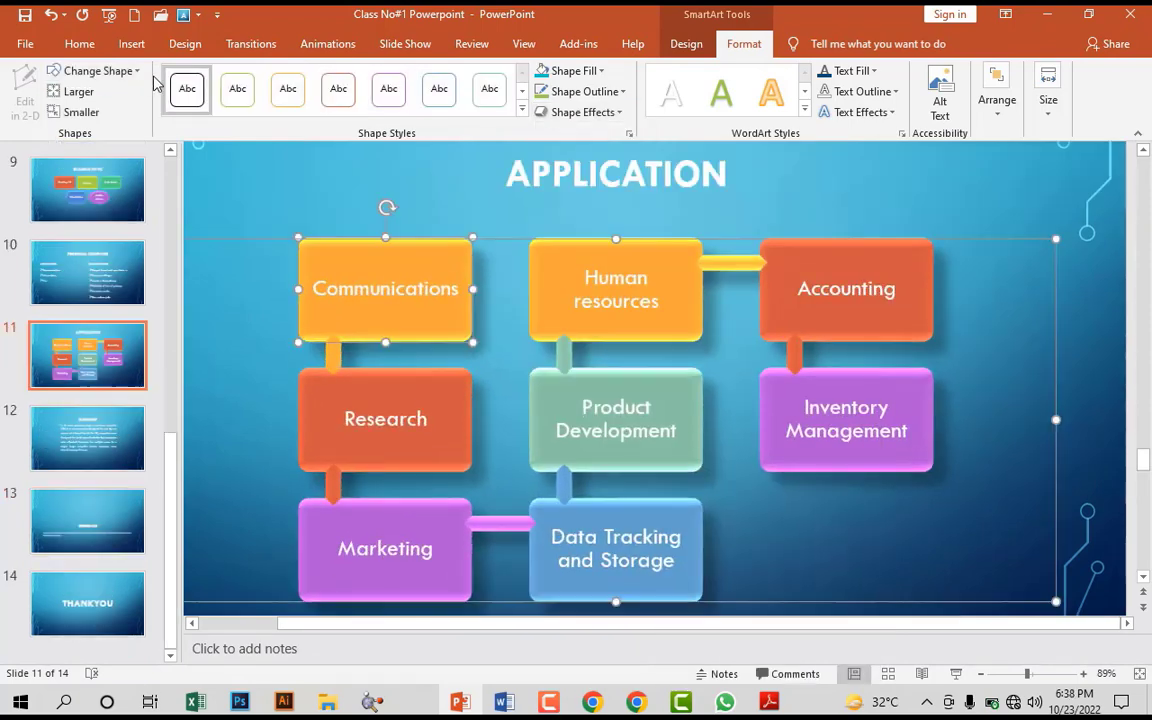
pyautogui.click(98, 70)
# - Turn Communications into a parallelogram and Accounting into a hexagon
pyautogui.click(105, 142)
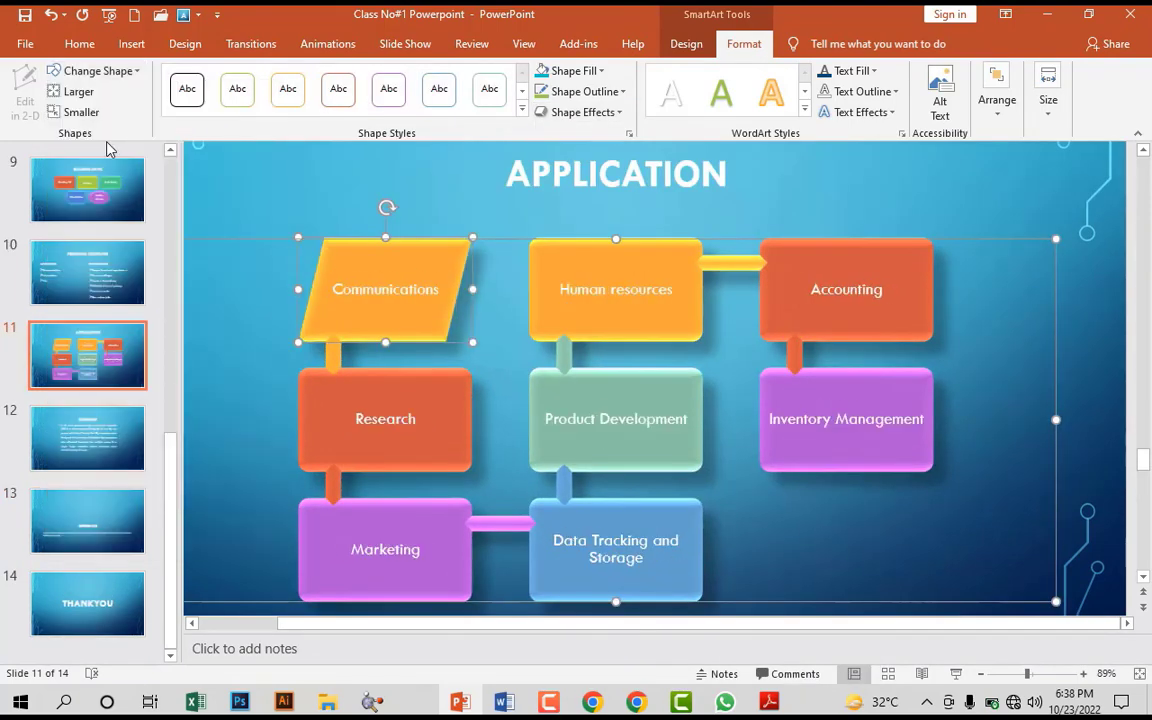
pyautogui.click(610, 300)
pyautogui.click(98, 70)
pyautogui.click(810, 245)
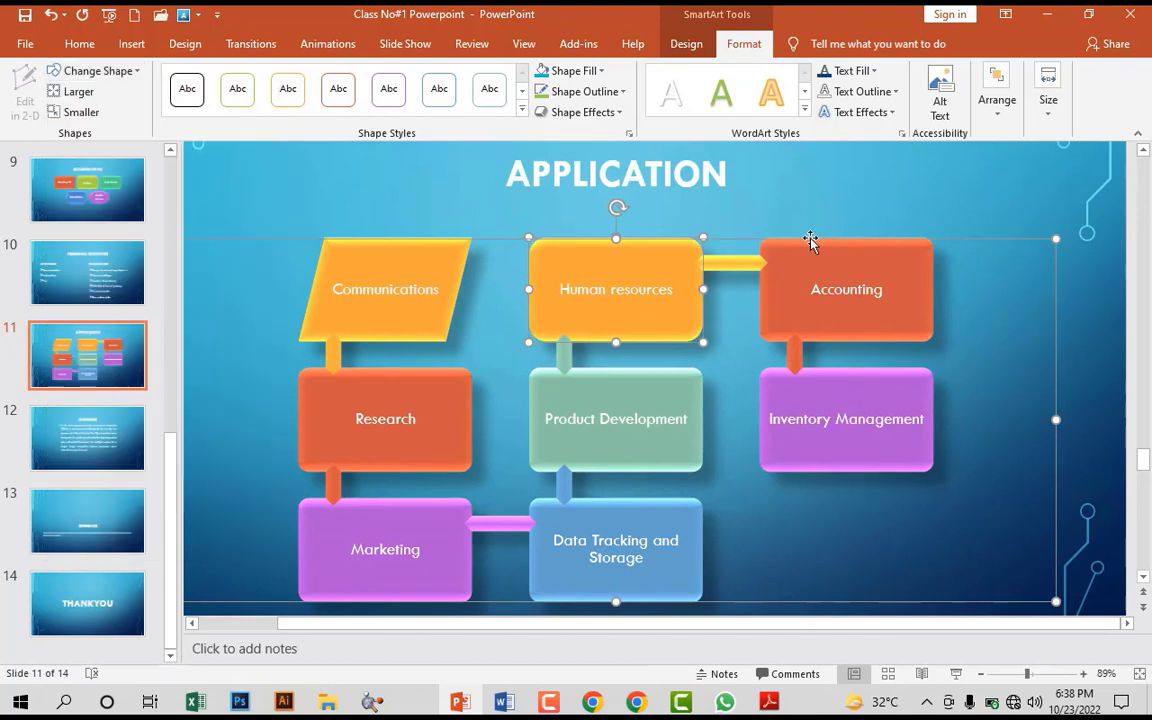
pyautogui.click(840, 290)
pyautogui.click(137, 70)
pyautogui.click(181, 149)
# - Turn Research into an oval and Product Development into a hexagon
pyautogui.click(400, 410)
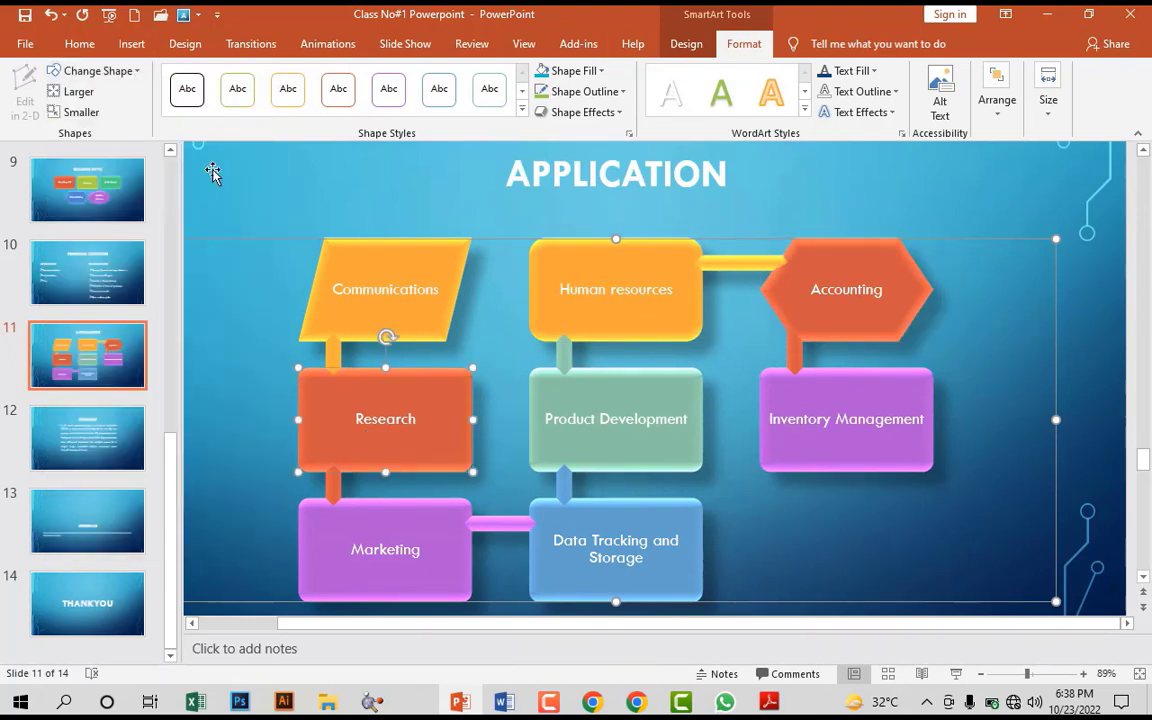
pyautogui.click(95, 70)
pyautogui.click(55, 149)
pyautogui.click(615, 419)
pyautogui.click(98, 70)
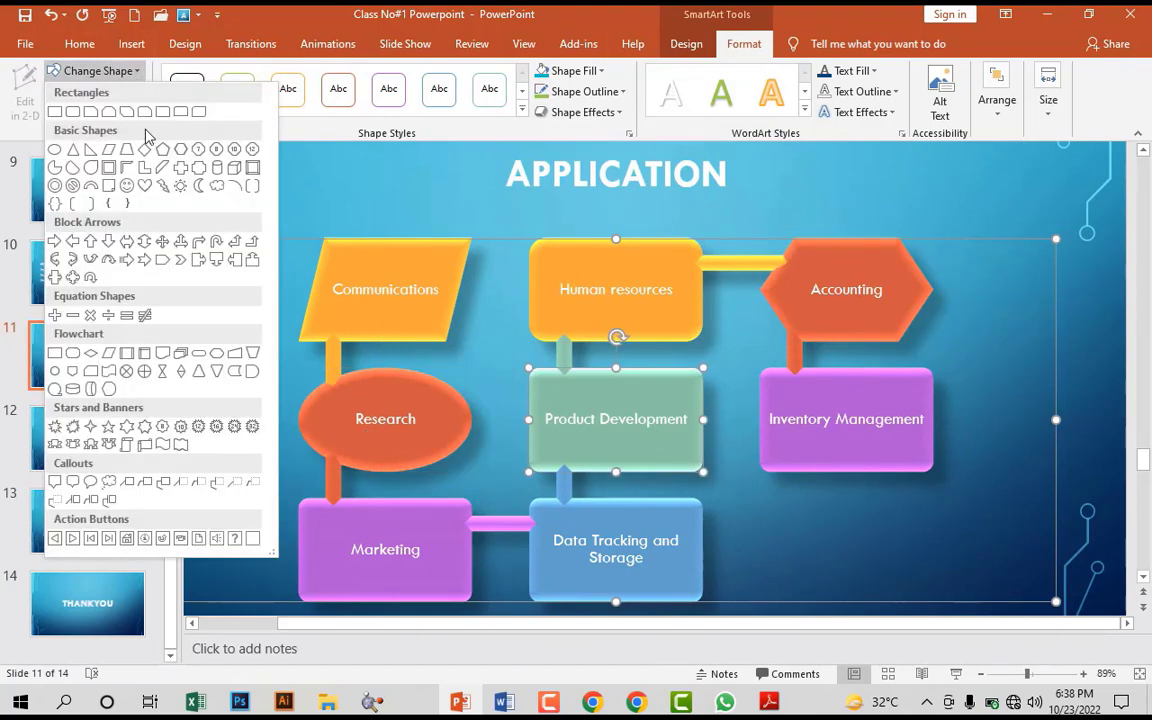
pyautogui.click(145, 149)
pyautogui.click(98, 70)
pyautogui.click(181, 149)
# - Give Inventory Management a new shape and adjust the Marketing and Data Tracking boxes
pyautogui.click(790, 420)
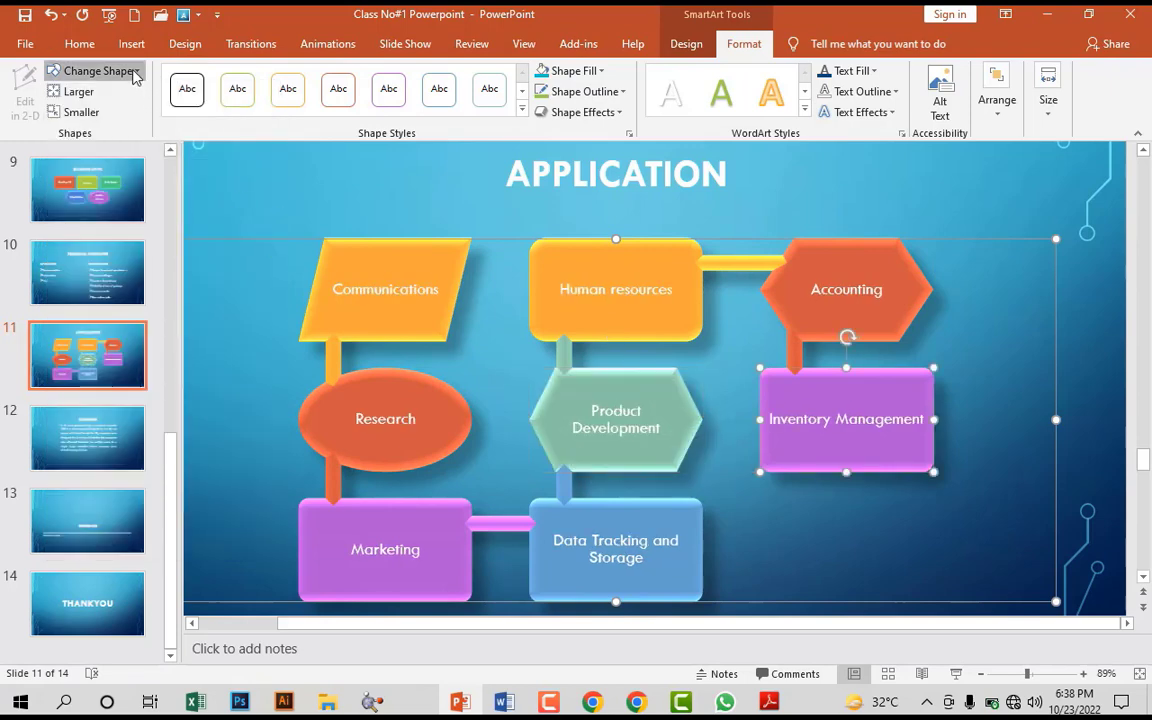
pyautogui.click(98, 70)
pyautogui.click(75, 111)
pyautogui.click(400, 515)
pyautogui.click(98, 70)
pyautogui.click(77, 118)
pyautogui.click(615, 549)
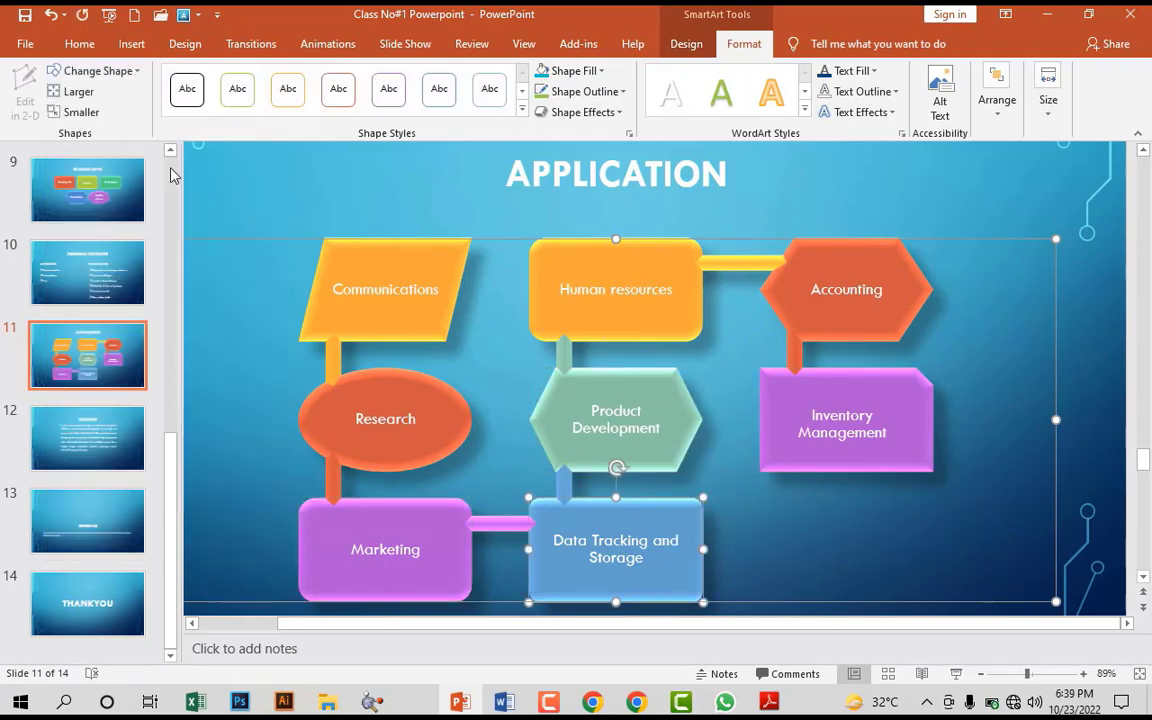
# - Go to the Summary slide and place the caret in its text box
pyautogui.click(87, 437)
pyautogui.click(648, 480)
pyautogui.click(635, 477)
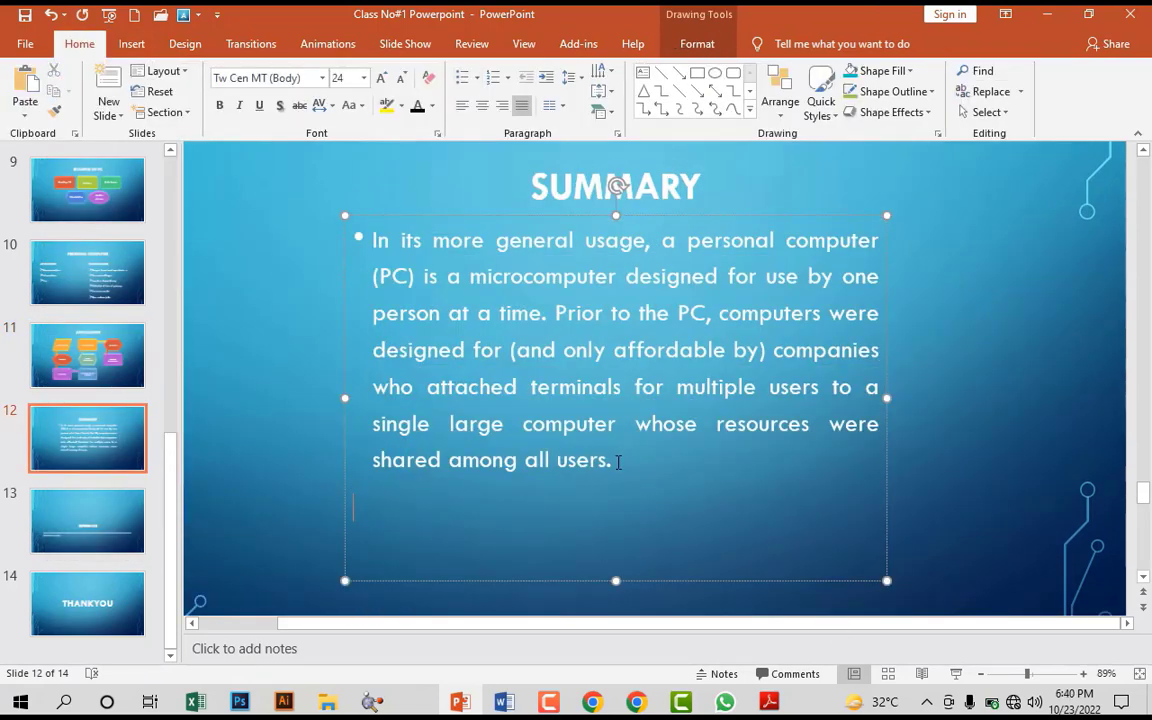
# - Select the Summary text and apply a transparent preset shape style to the text box
pyautogui.moveTo(618, 461); pyautogui.dragTo(376, 232)
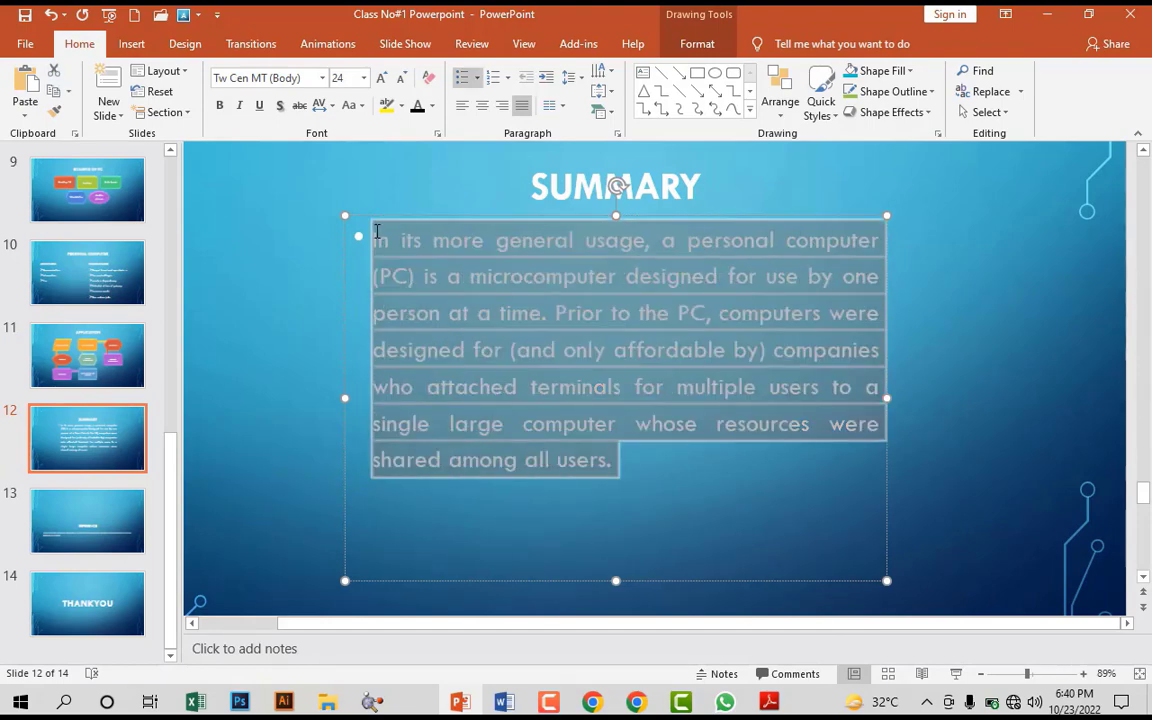
pyautogui.click(645, 460)
pyautogui.moveTo(645, 460); pyautogui.dragTo(449, 424)
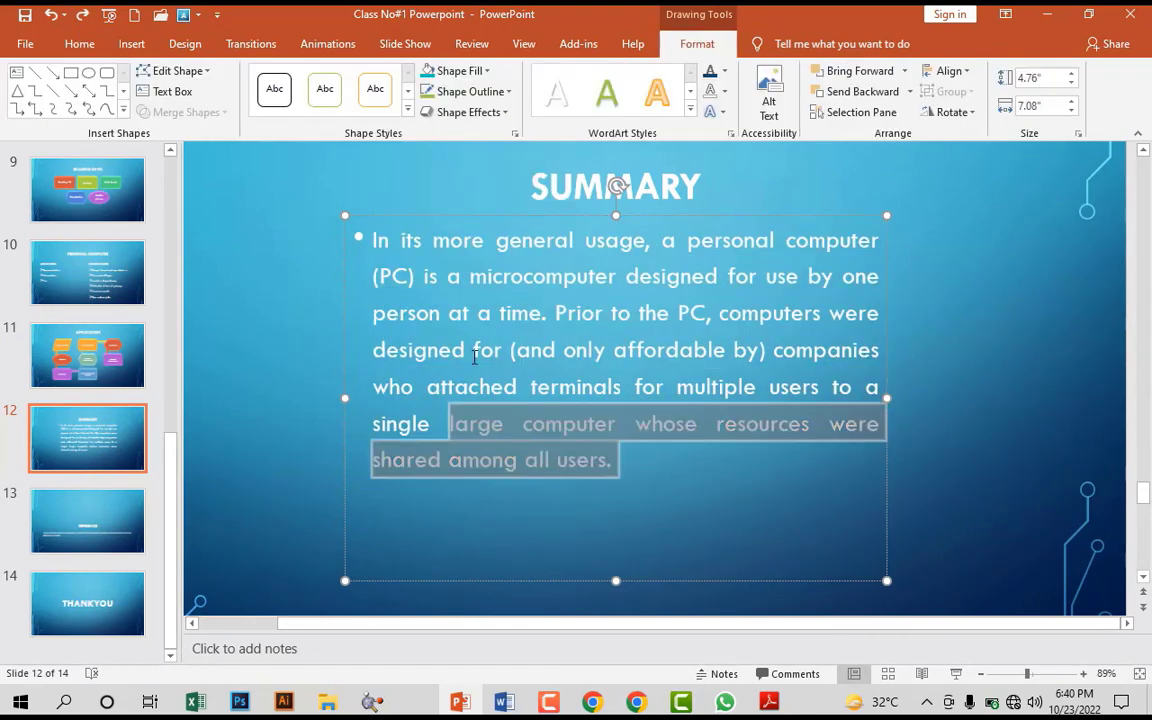
pyautogui.moveTo(475, 357); pyautogui.dragTo(372, 233)
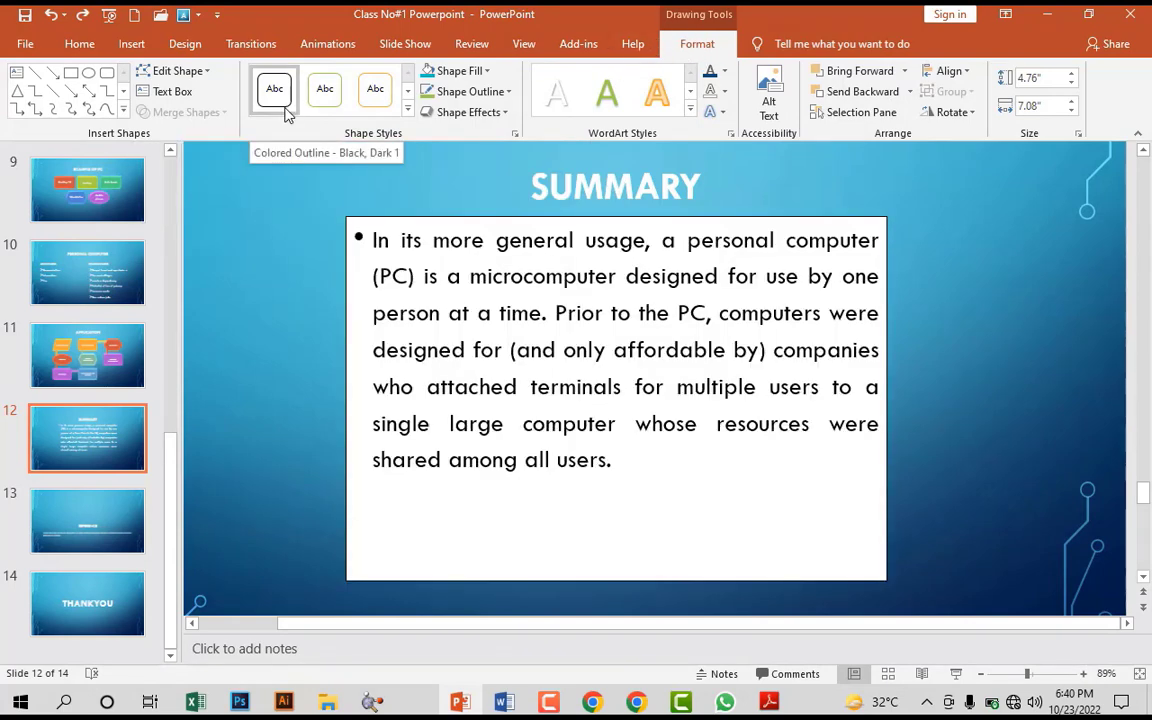
pyautogui.click(407, 112)
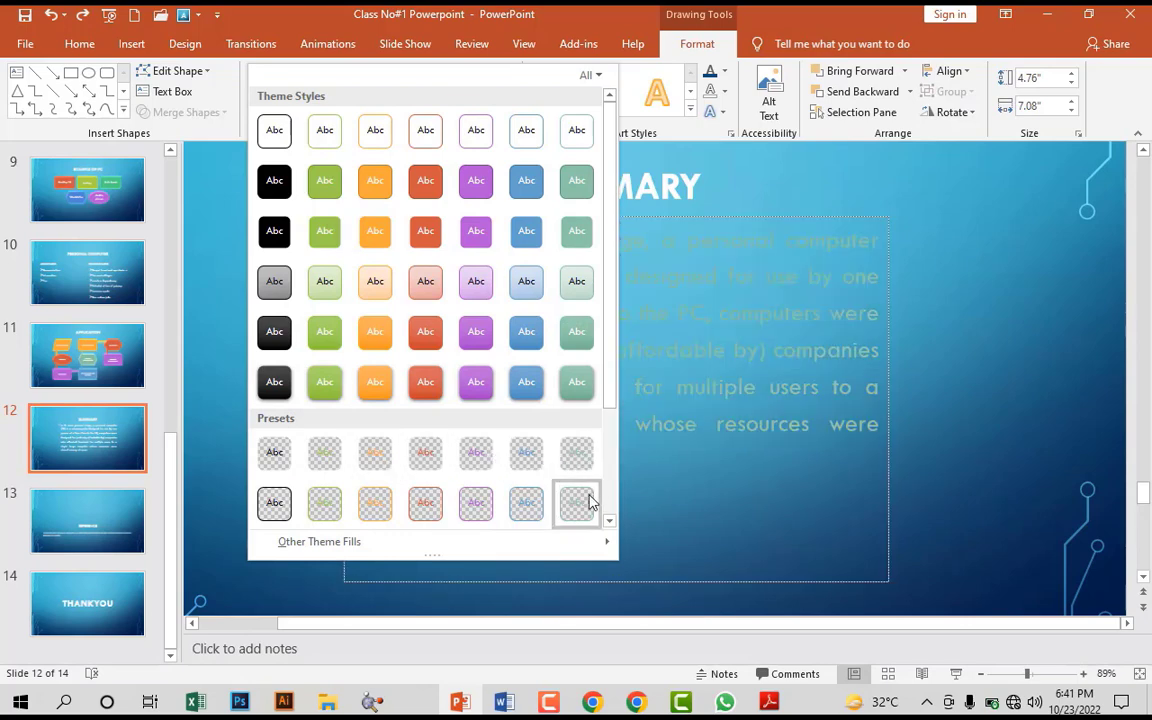
pyautogui.click(585, 502)
# - Review the Shape Fill and Shape Outline options, leaving them unchanged
pyautogui.click(489, 71)
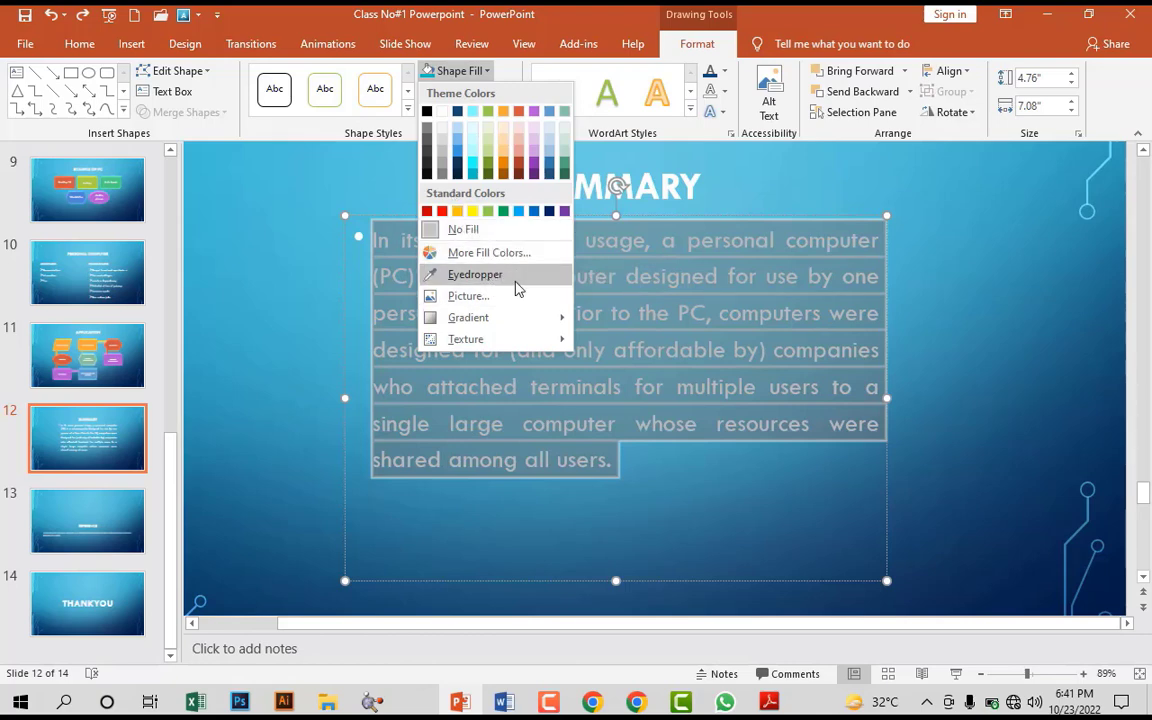
pyautogui.moveTo(546, 326)
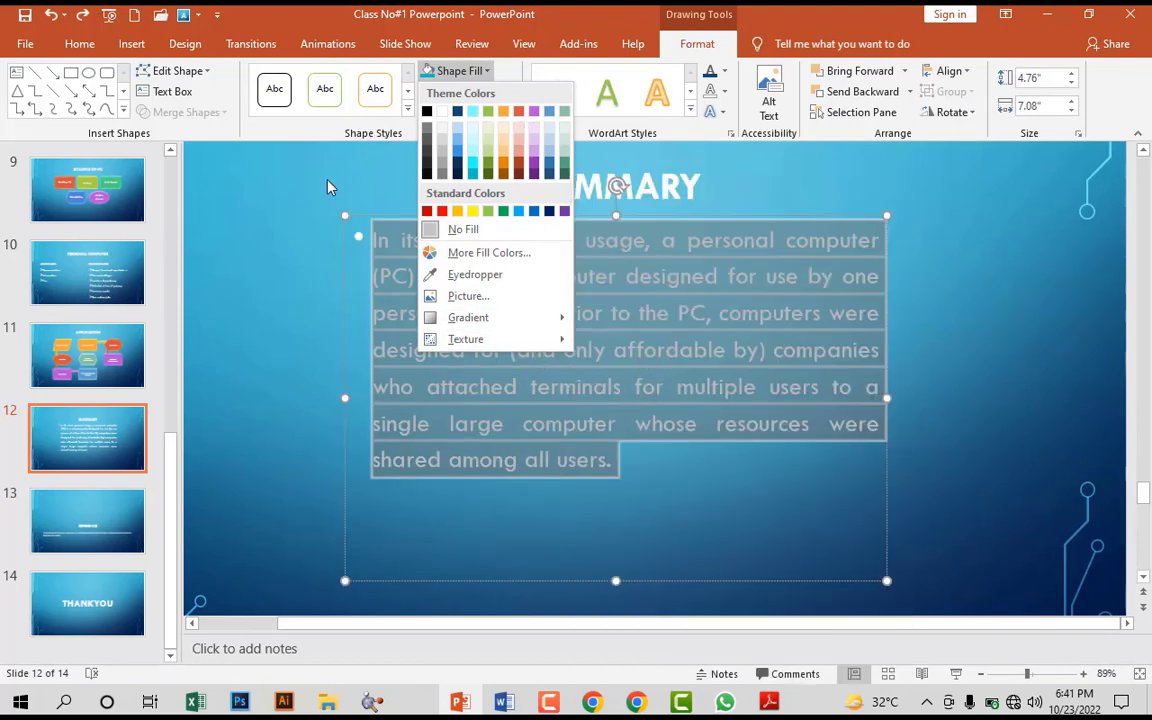
pyautogui.click(294, 161)
pyautogui.click(503, 93)
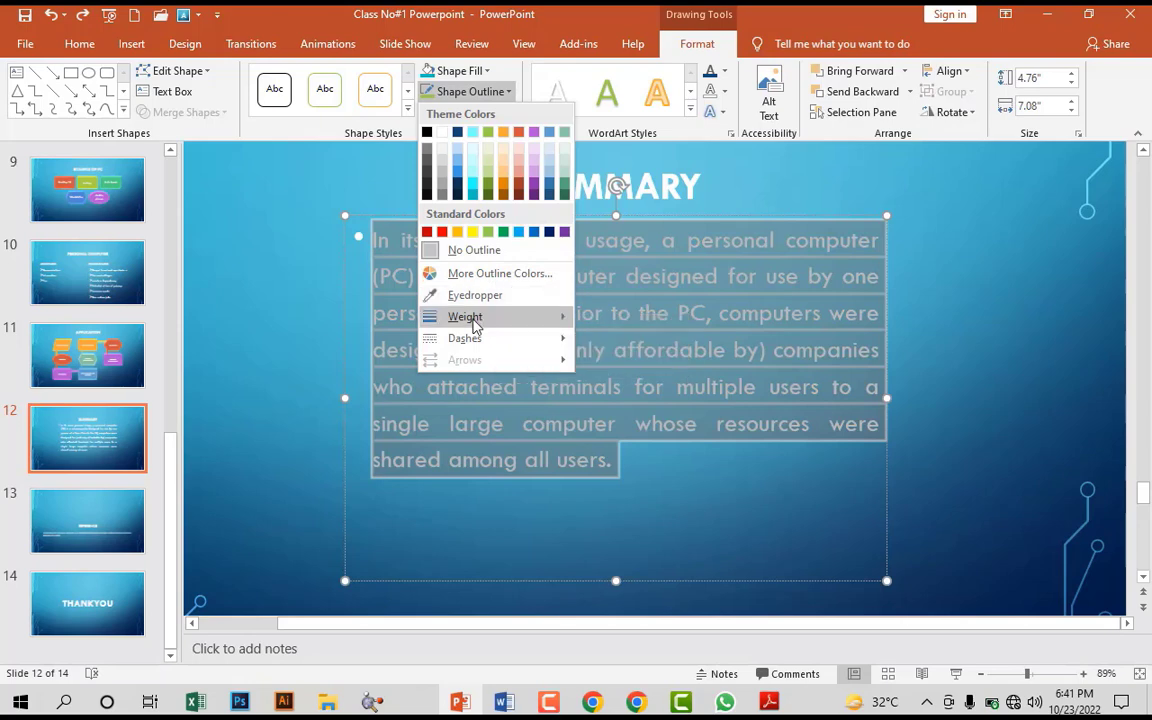
pyautogui.moveTo(484, 326)
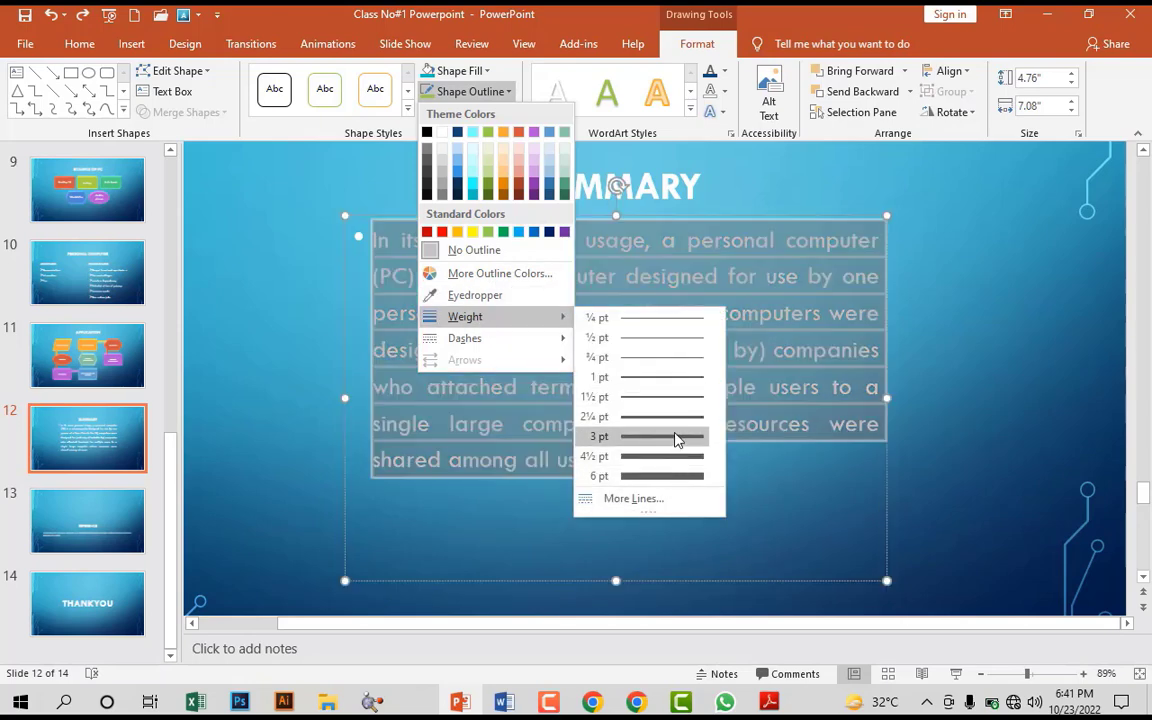
pyautogui.moveTo(530, 337)
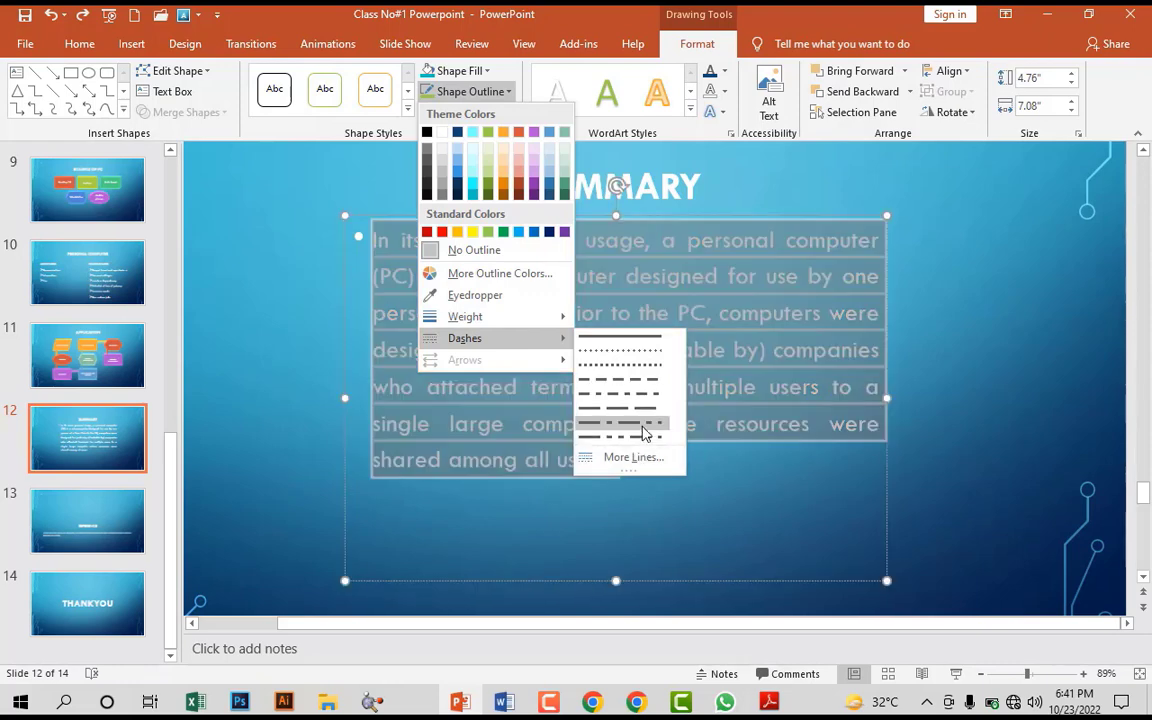
pyautogui.click(357, 130)
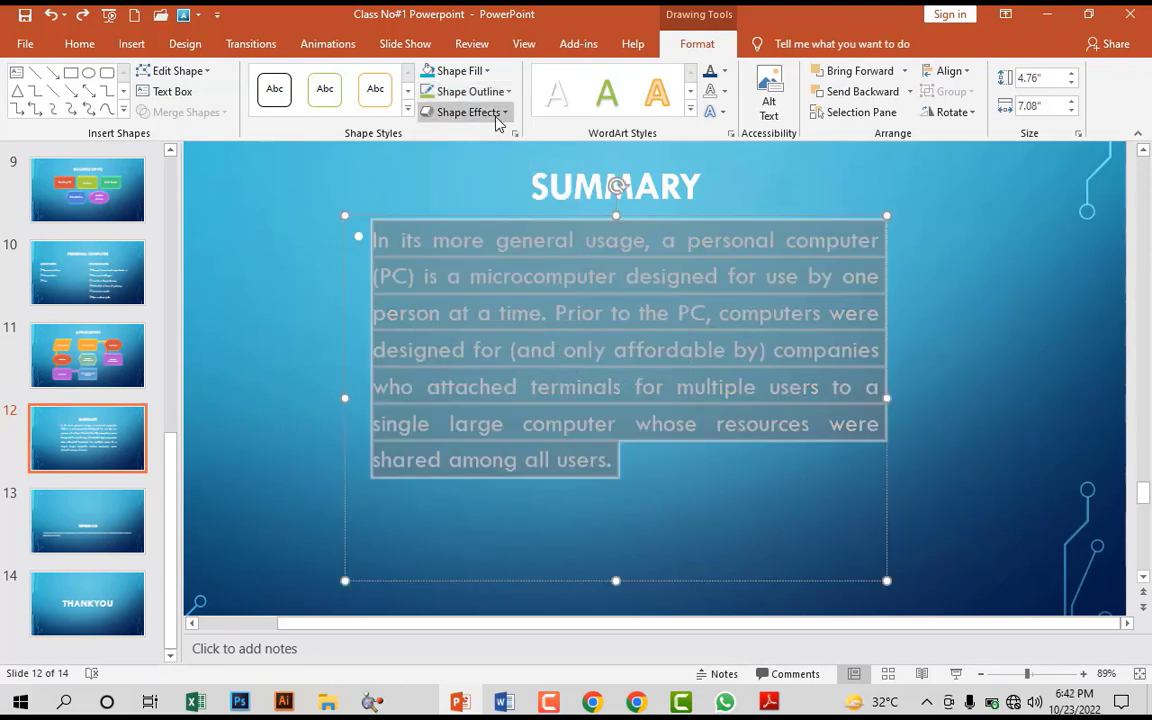
# - Apply the Preset 4 shape effect to the Summary text box
pyautogui.click(446, 104)
pyautogui.moveTo(483, 146)
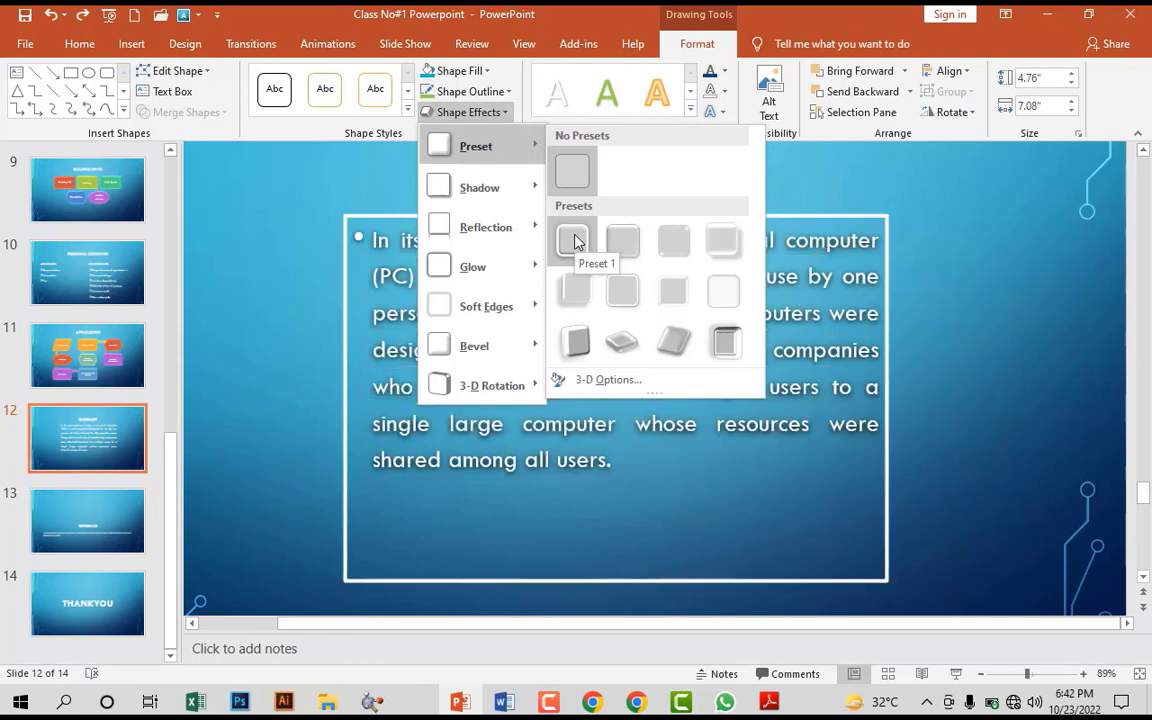
pyautogui.click(725, 262)
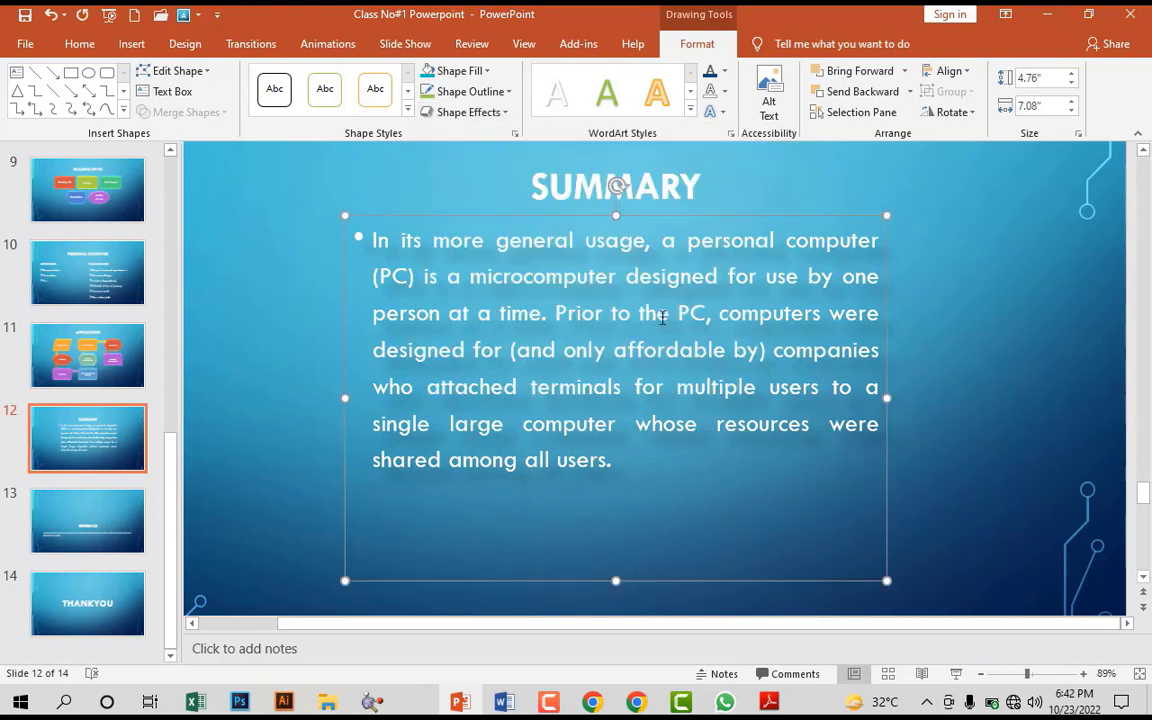
# - Browse the Shadow, Reflection, Glow, Soft Edges, Bevel and 3-D Rotation effect options
pyautogui.click(497, 116)
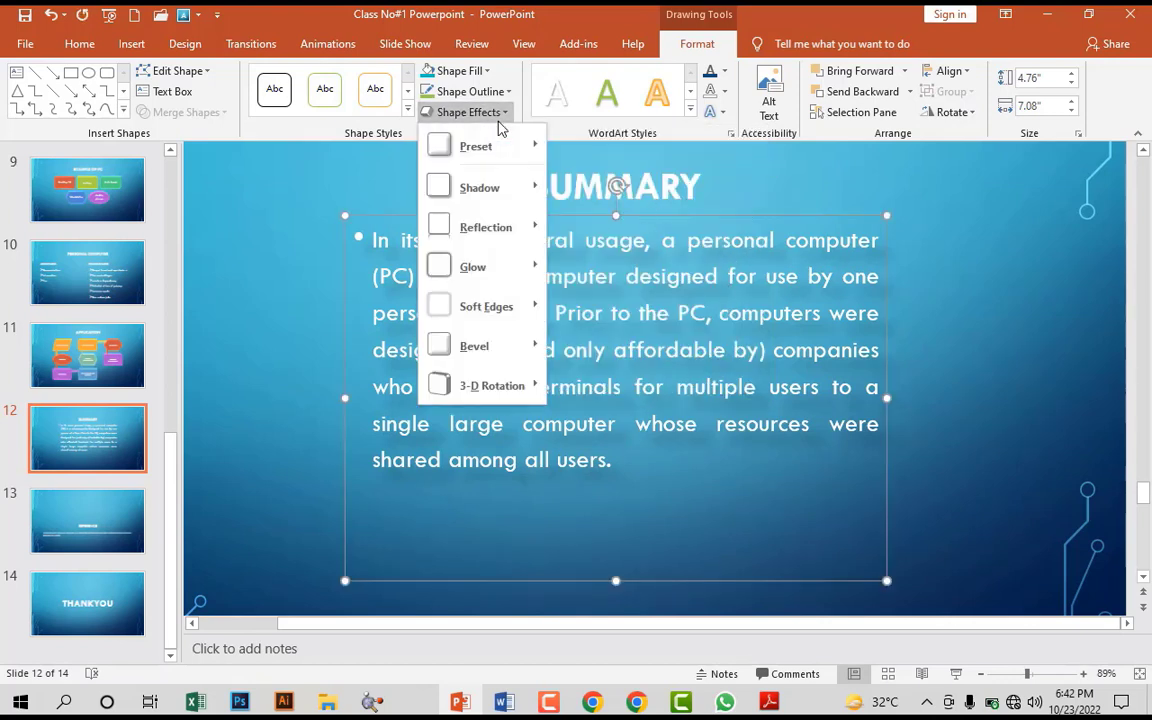
pyautogui.moveTo(494, 190)
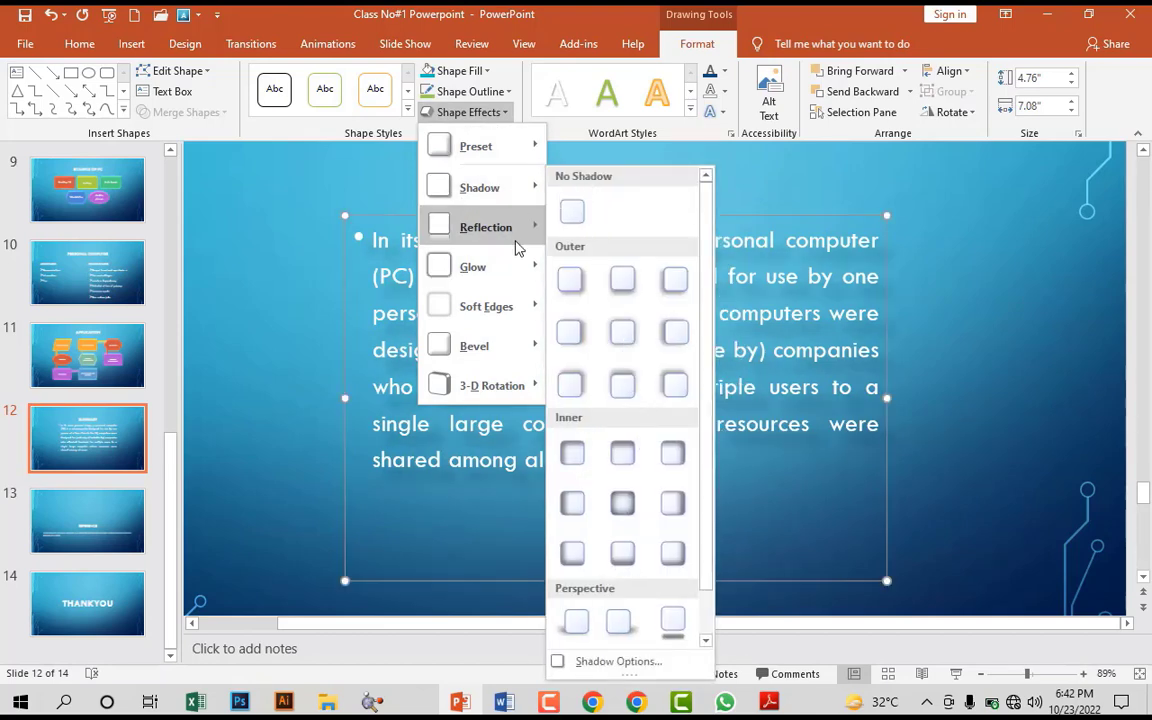
pyautogui.moveTo(514, 242)
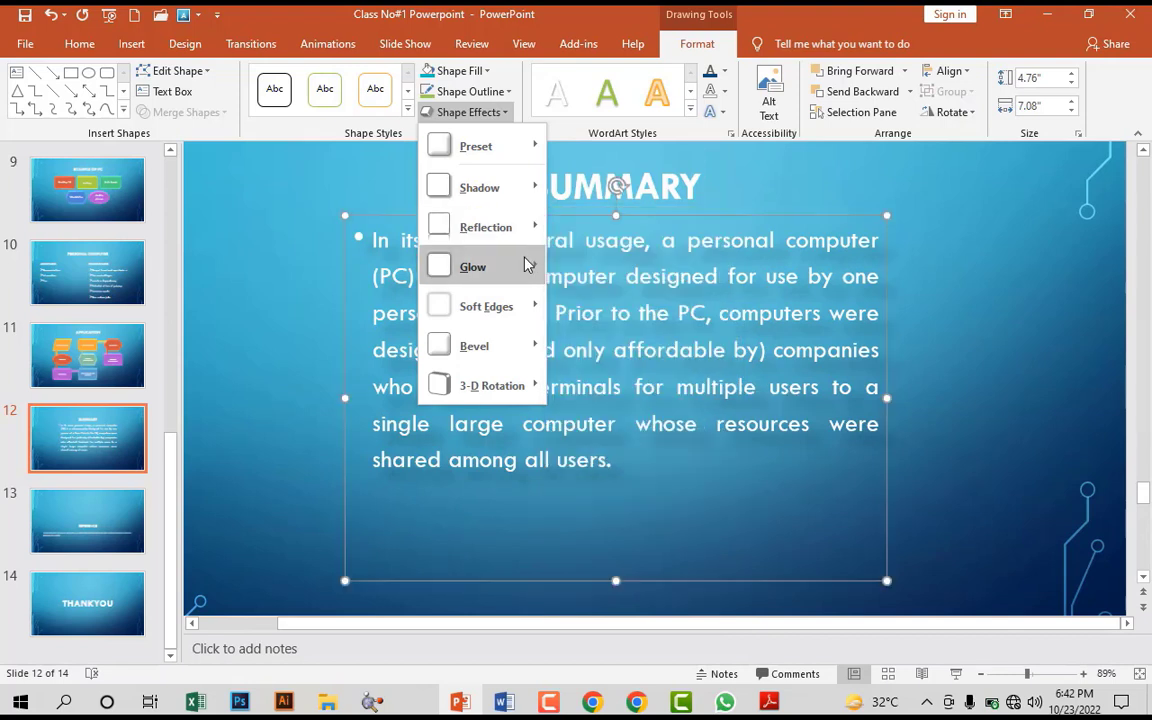
pyautogui.moveTo(531, 267)
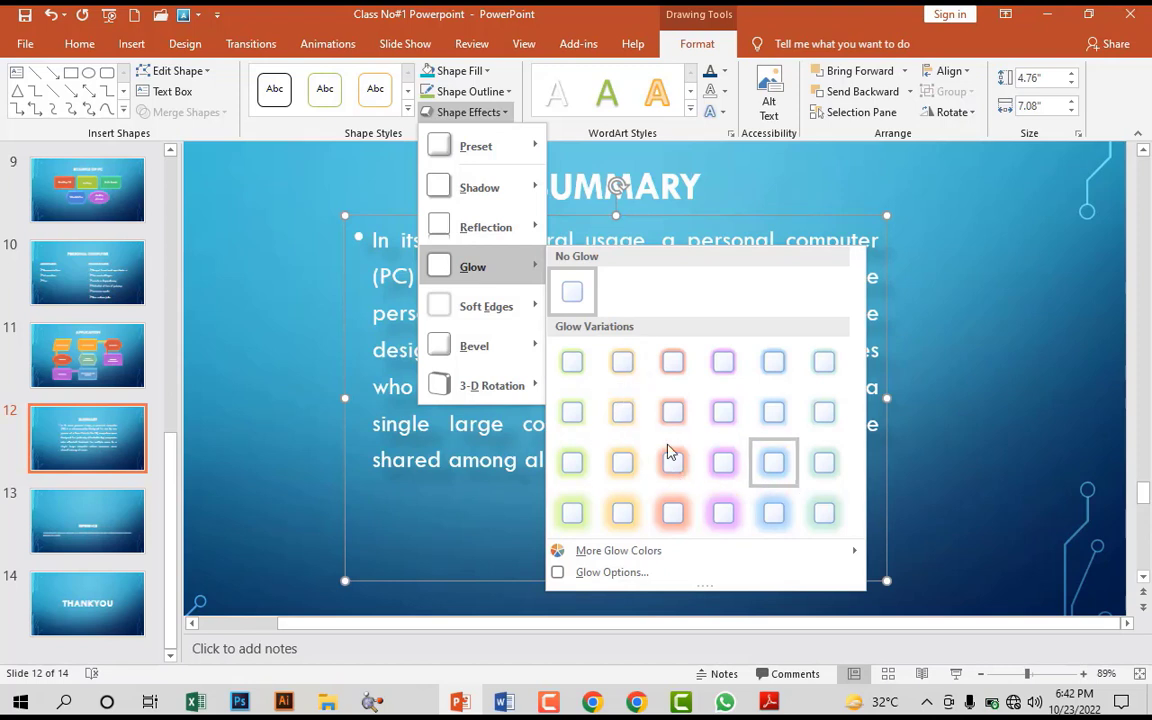
pyautogui.moveTo(510, 320)
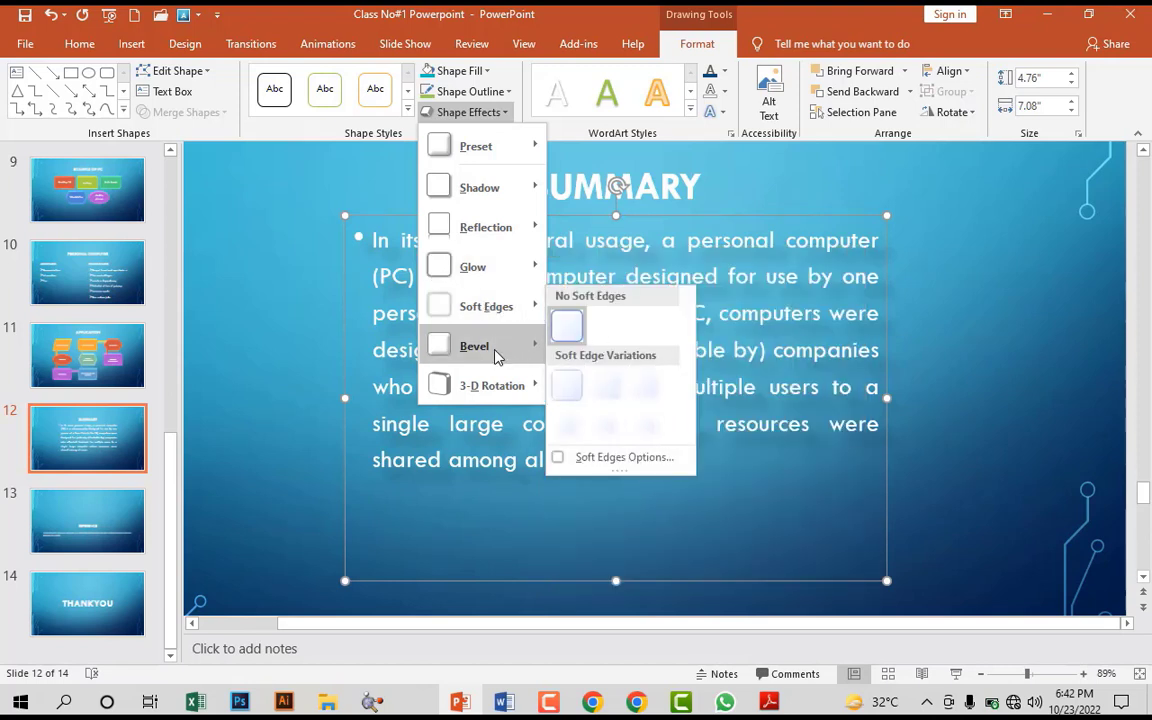
pyautogui.moveTo(495, 352)
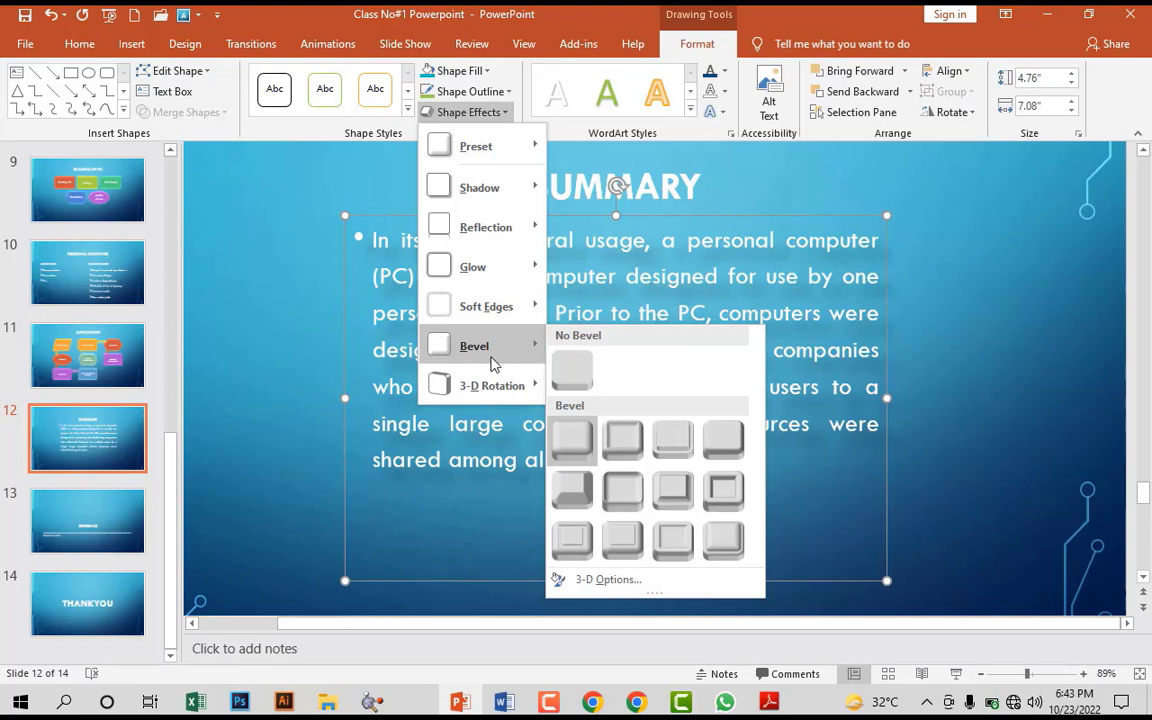
pyautogui.moveTo(508, 395)
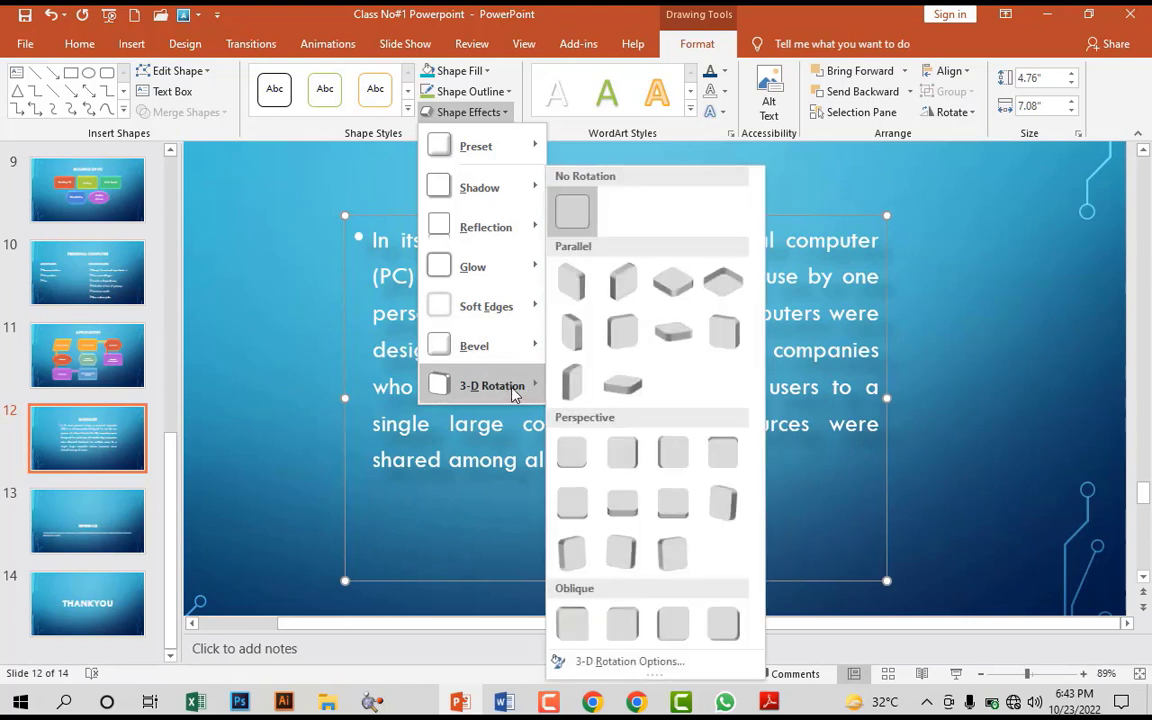
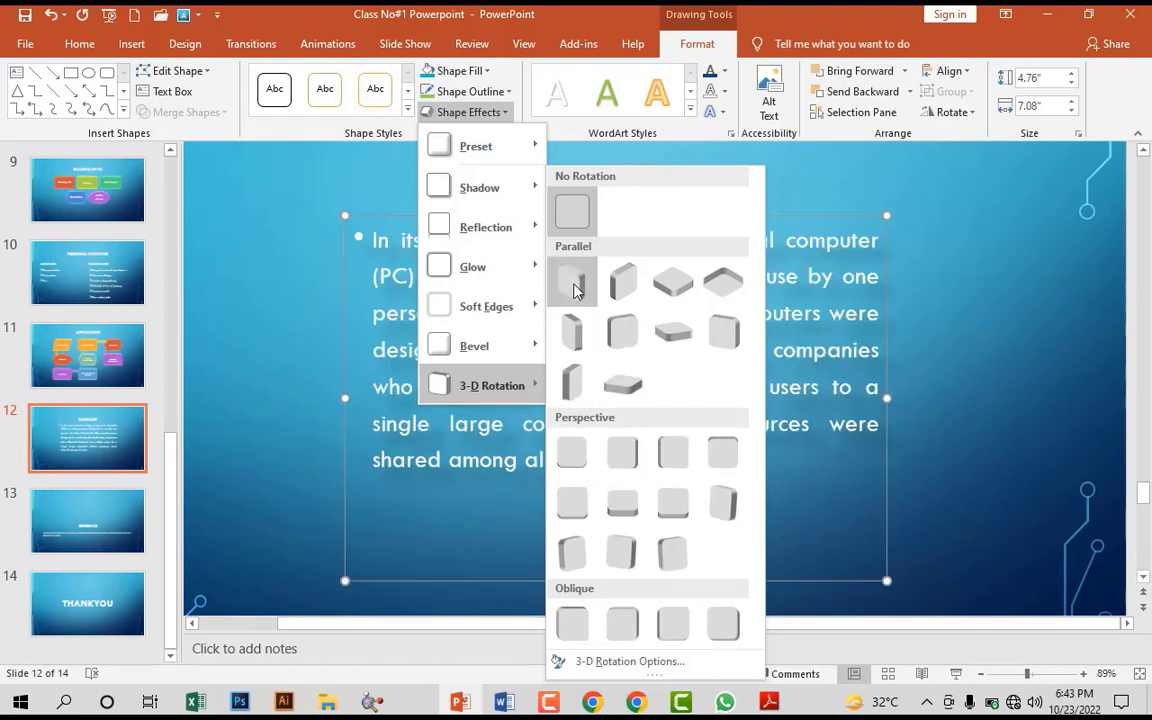
# - Apply the Fill: Dark Blue Inner Shadow WordArt style to the Summary body text, leaving it unrotated
pyautogui.click(695, 117)
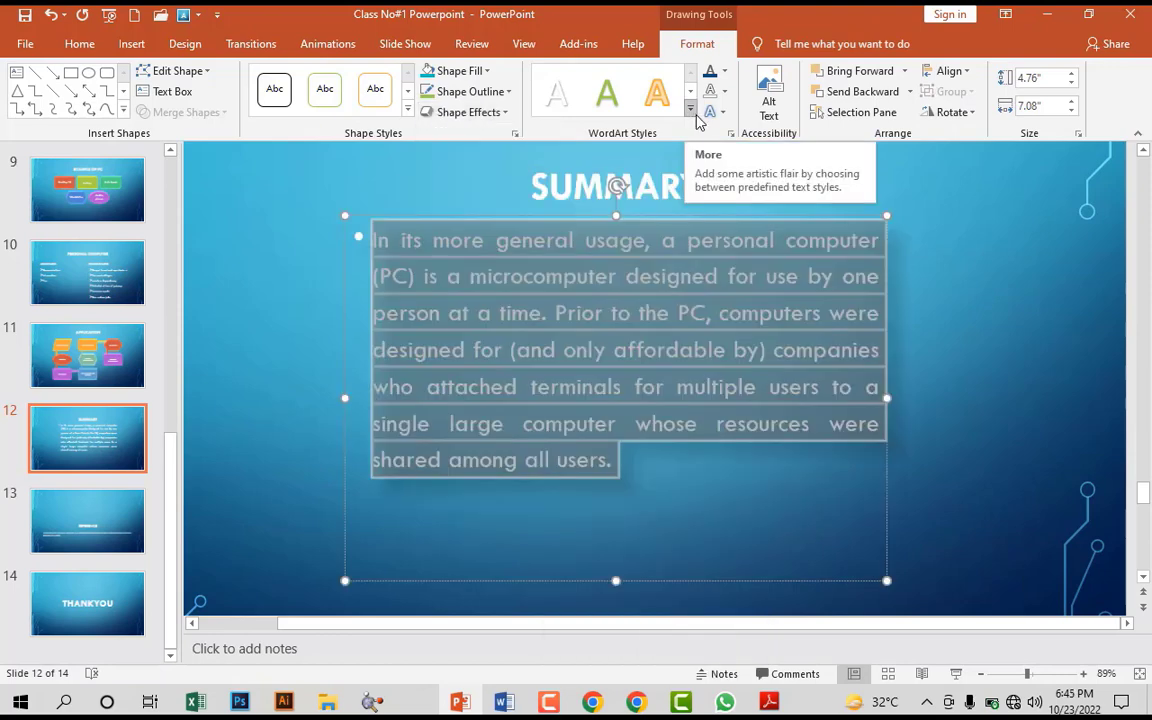
pyautogui.click(692, 114)
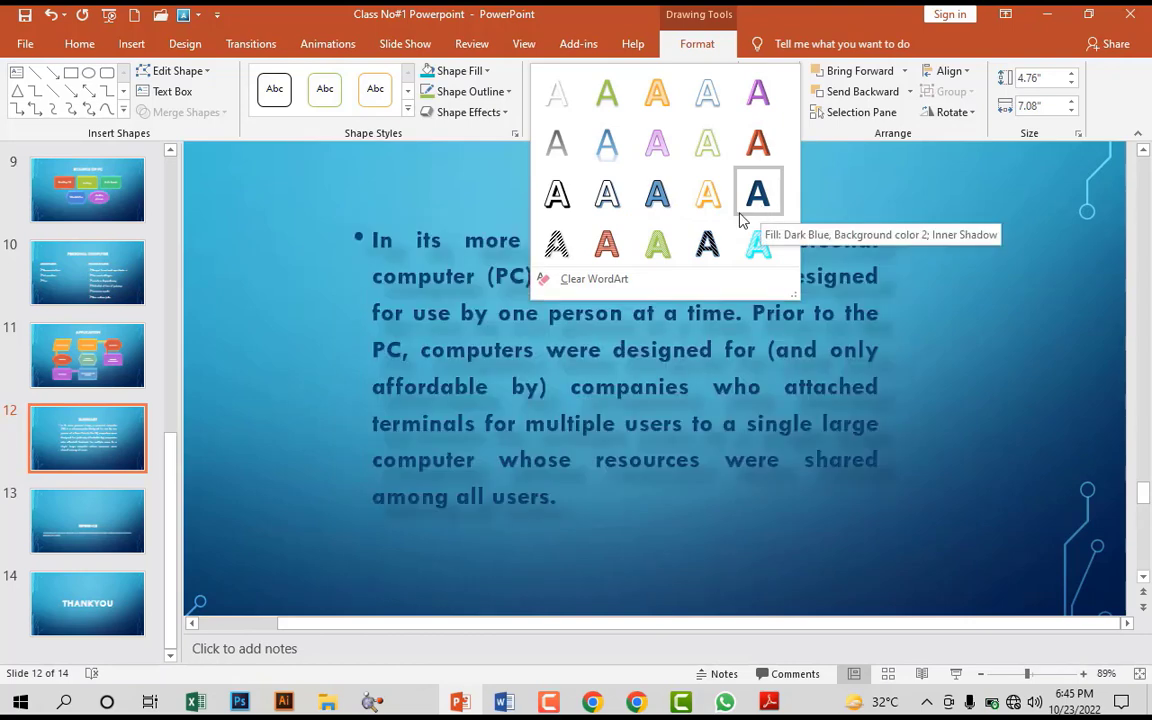
pyautogui.click(758, 203)
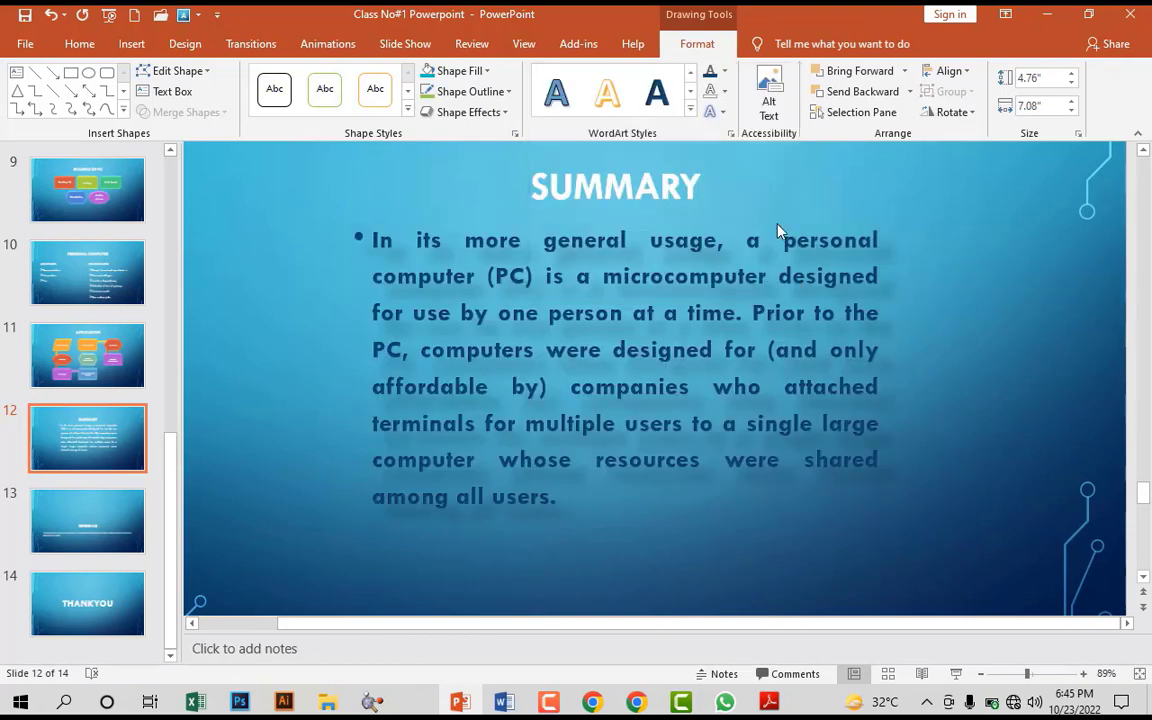
# - Try Clear WordArt on the body text, then bring back the dark-blue styled text
pyautogui.click(877, 289)
pyautogui.click(690, 111)
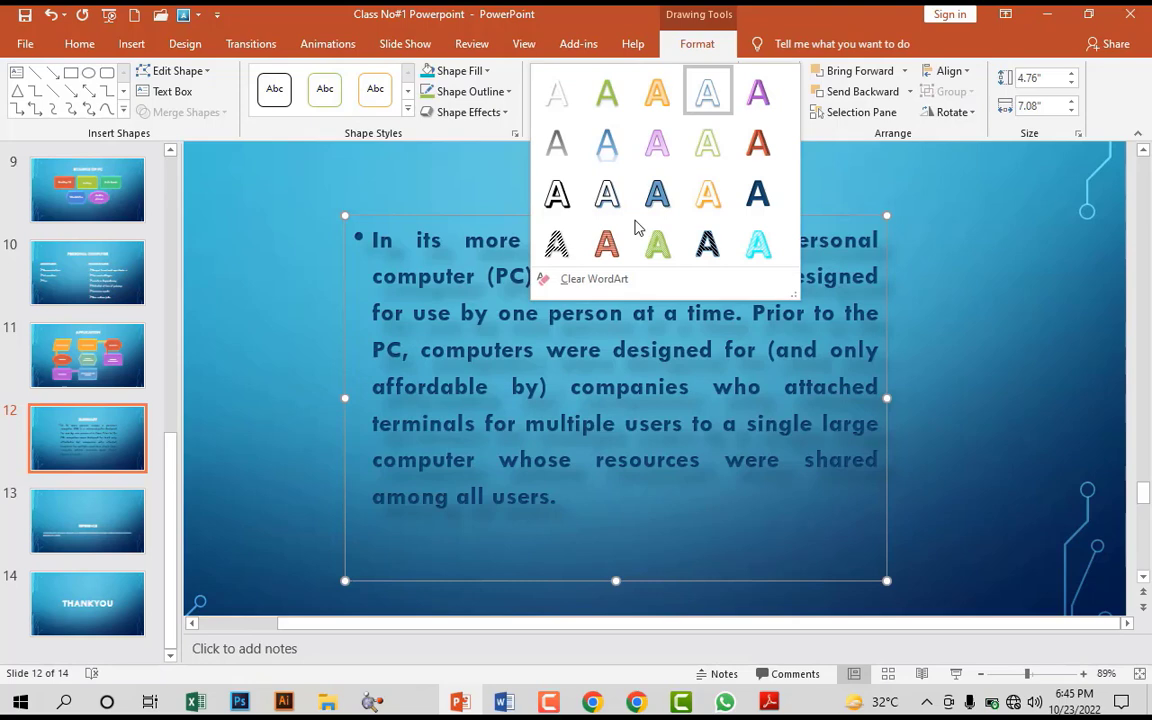
pyautogui.click(596, 280)
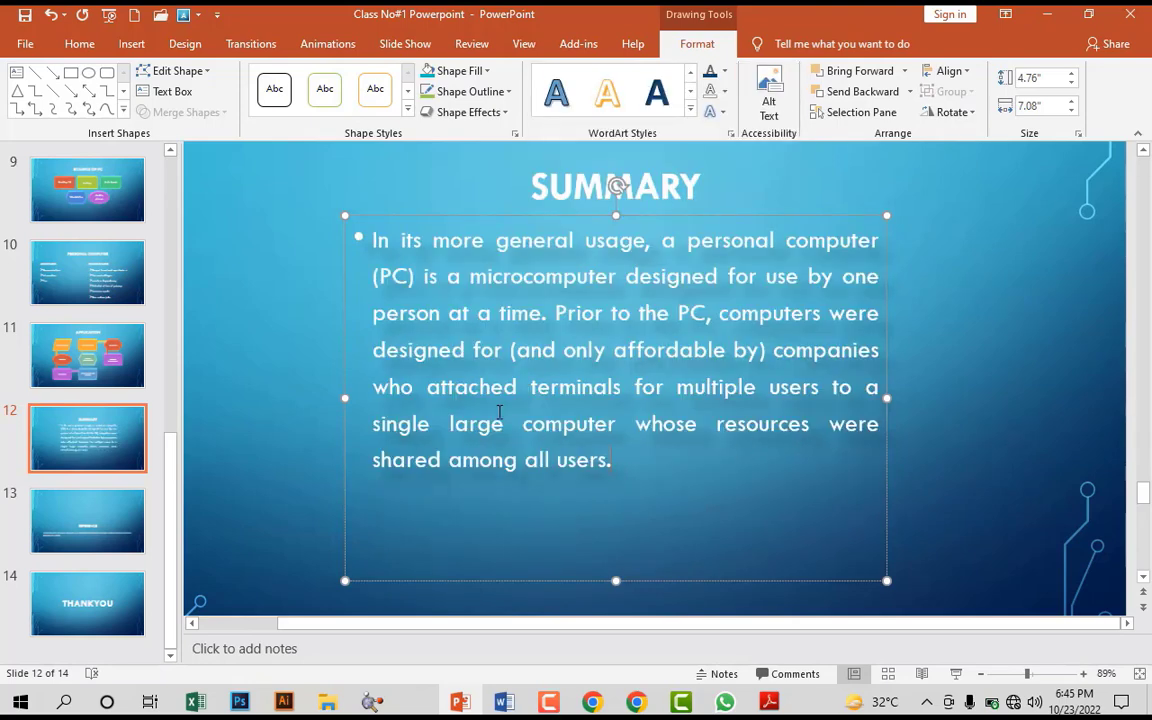
pyautogui.hotkey('ctrl', 'a')
pyautogui.hotkey('ctrl', 'b')
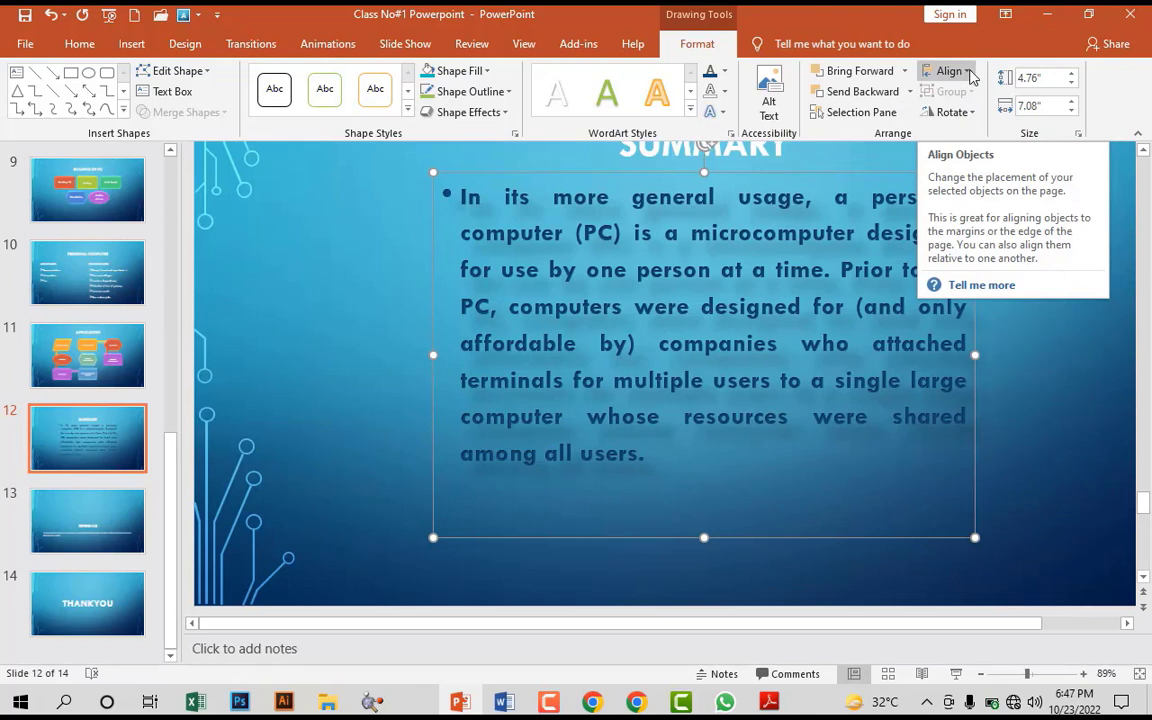
# - Try Align Left, Align Center and Align Right on the Summary text box, finishing with Align Center
pyautogui.click(970, 77)
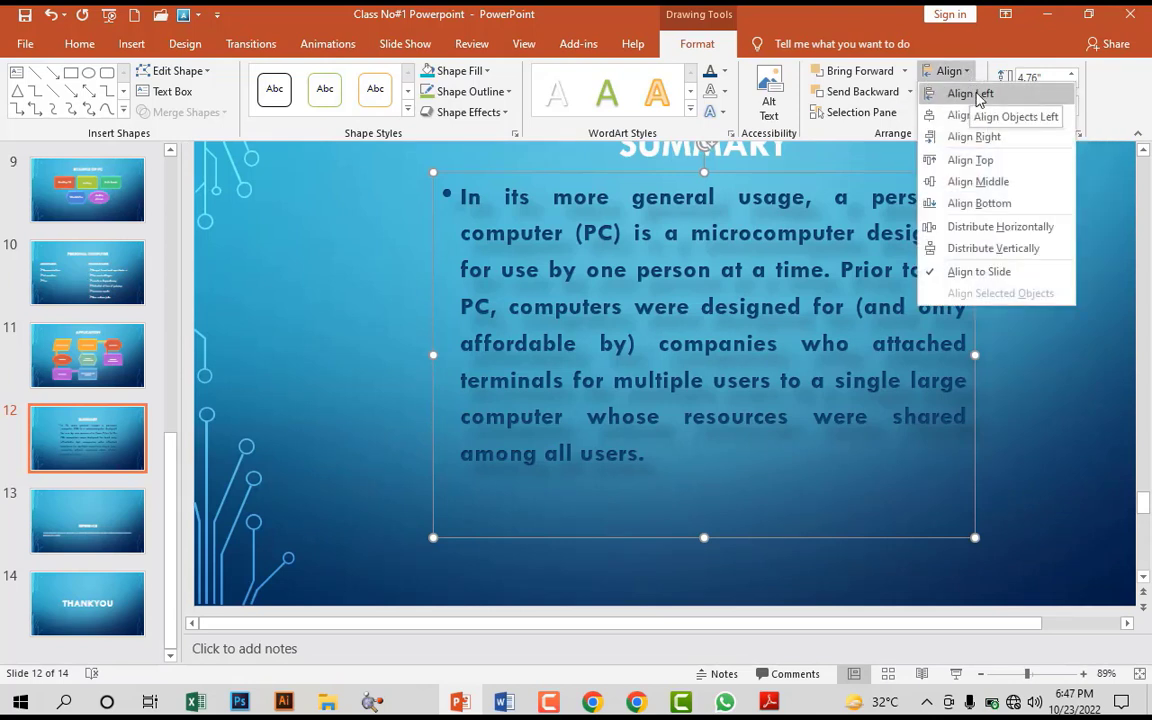
pyautogui.click(972, 94)
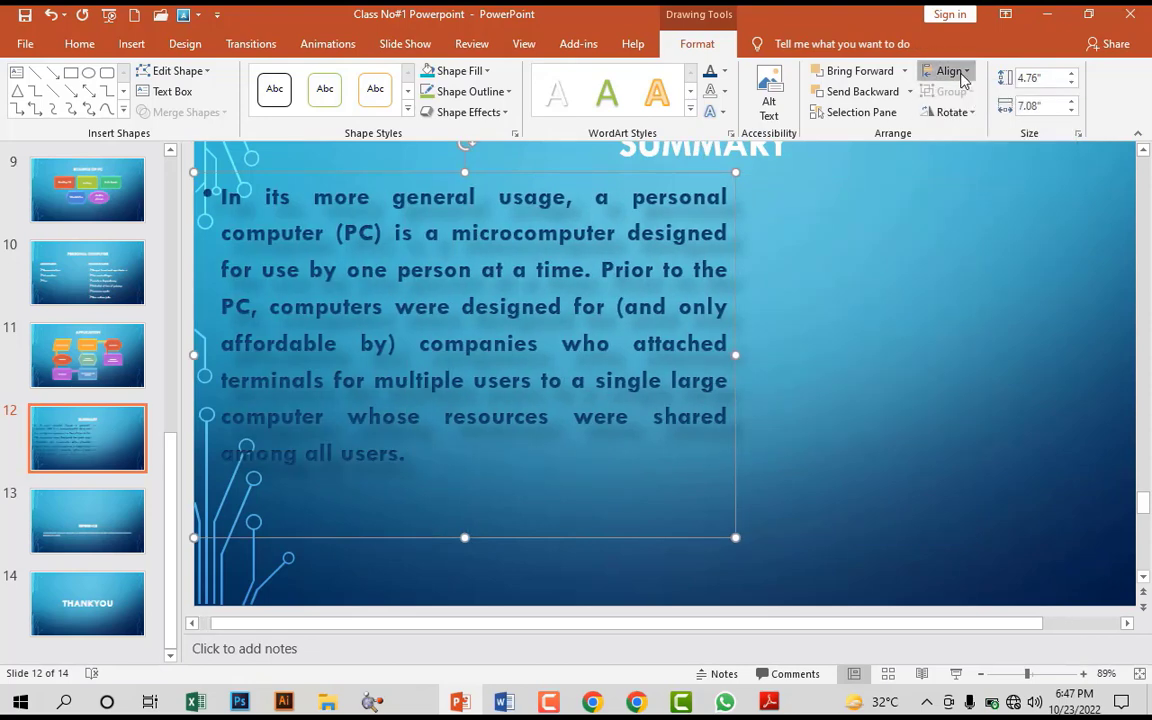
pyautogui.click(950, 72)
pyautogui.click(965, 116)
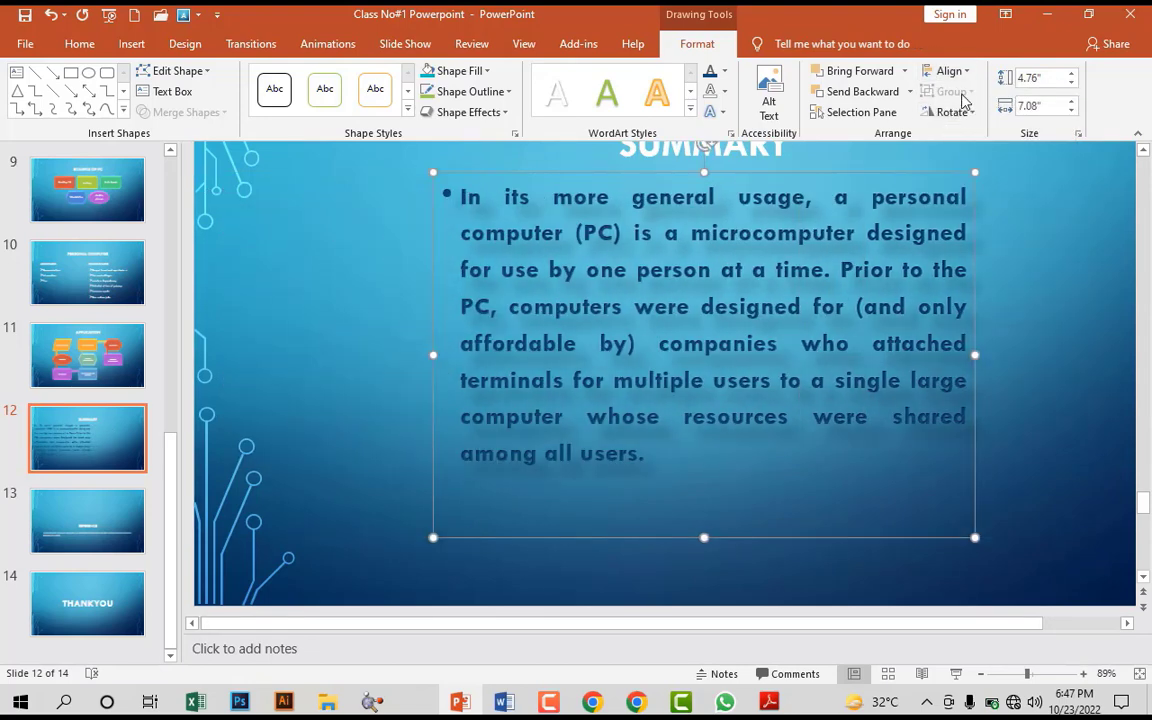
pyautogui.click(952, 72)
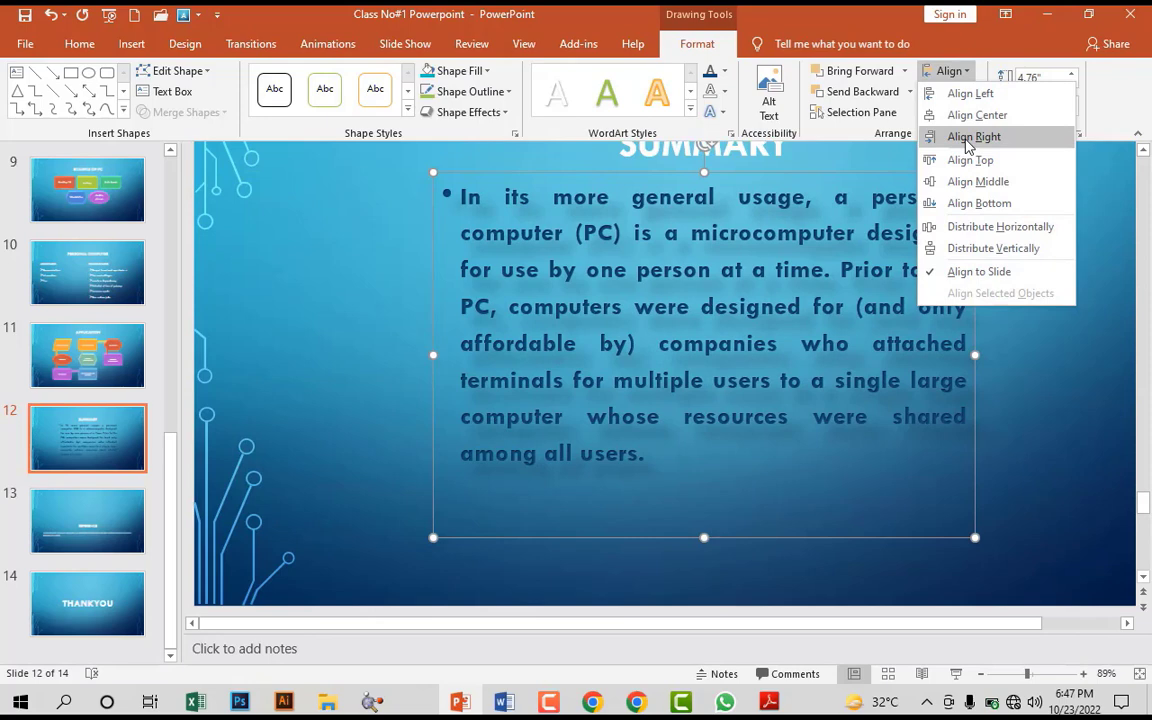
pyautogui.click(968, 137)
pyautogui.click(951, 72)
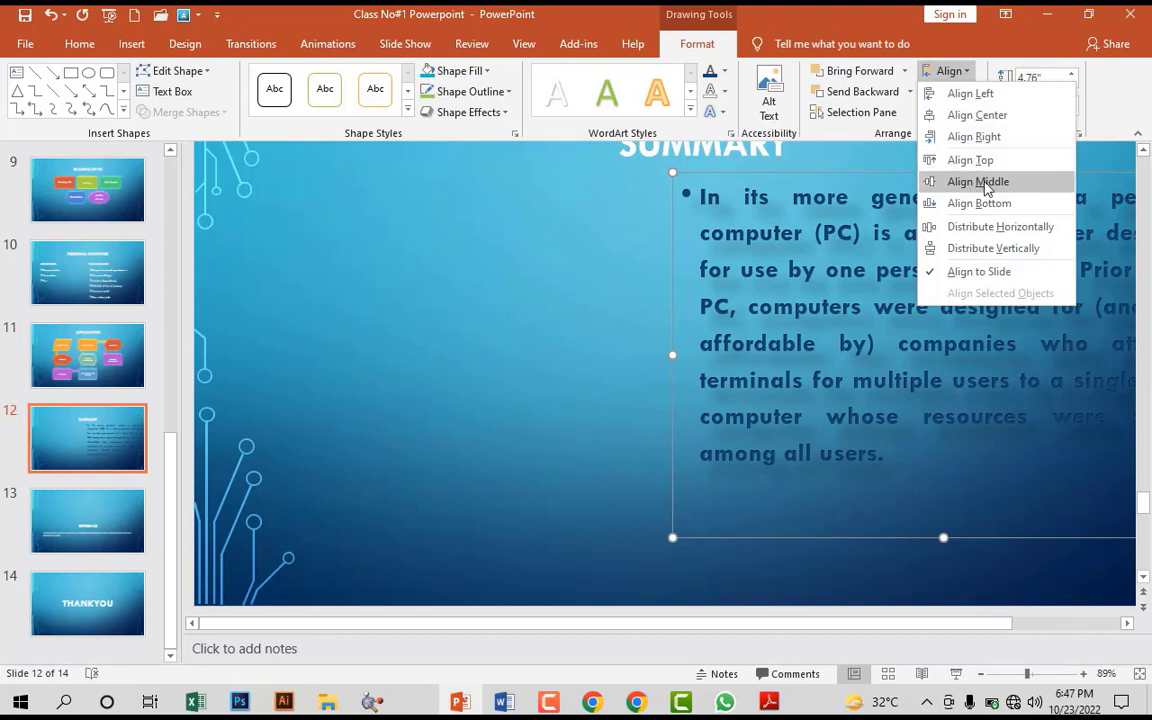
pyautogui.click(977, 115)
pyautogui.click(975, 115)
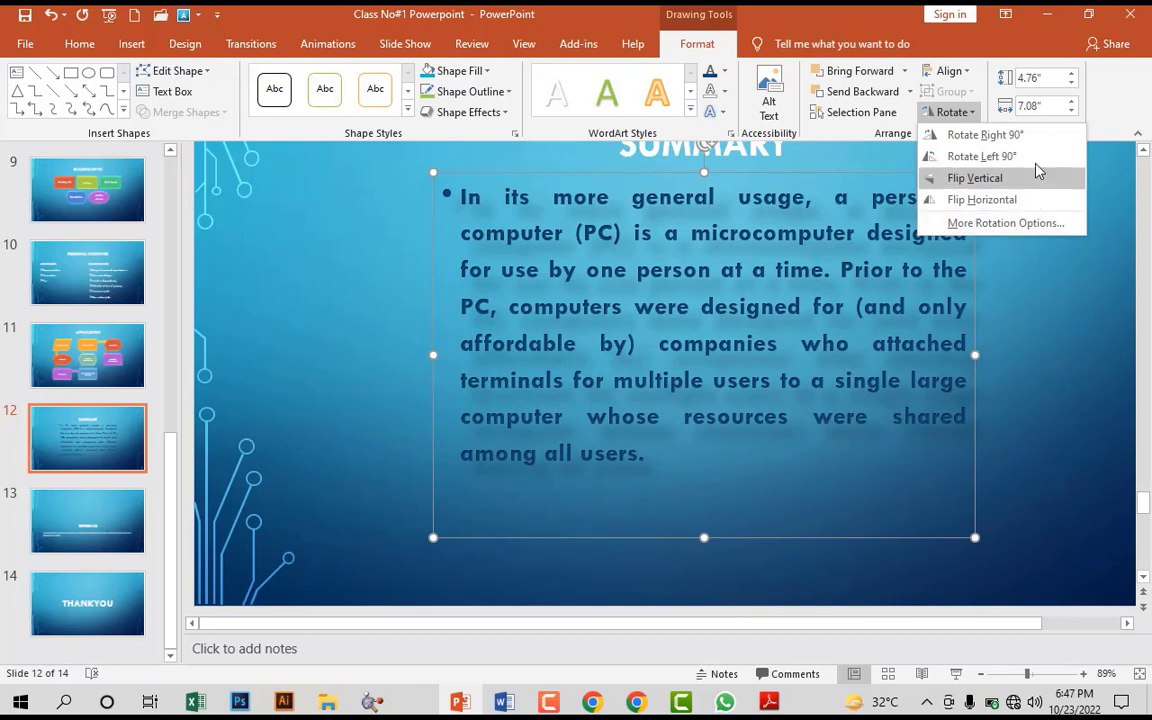
# - Raise the text box height to 5.1", settle at 4.8", and try width 7.1" before restoring it
pyautogui.click(1071, 76)
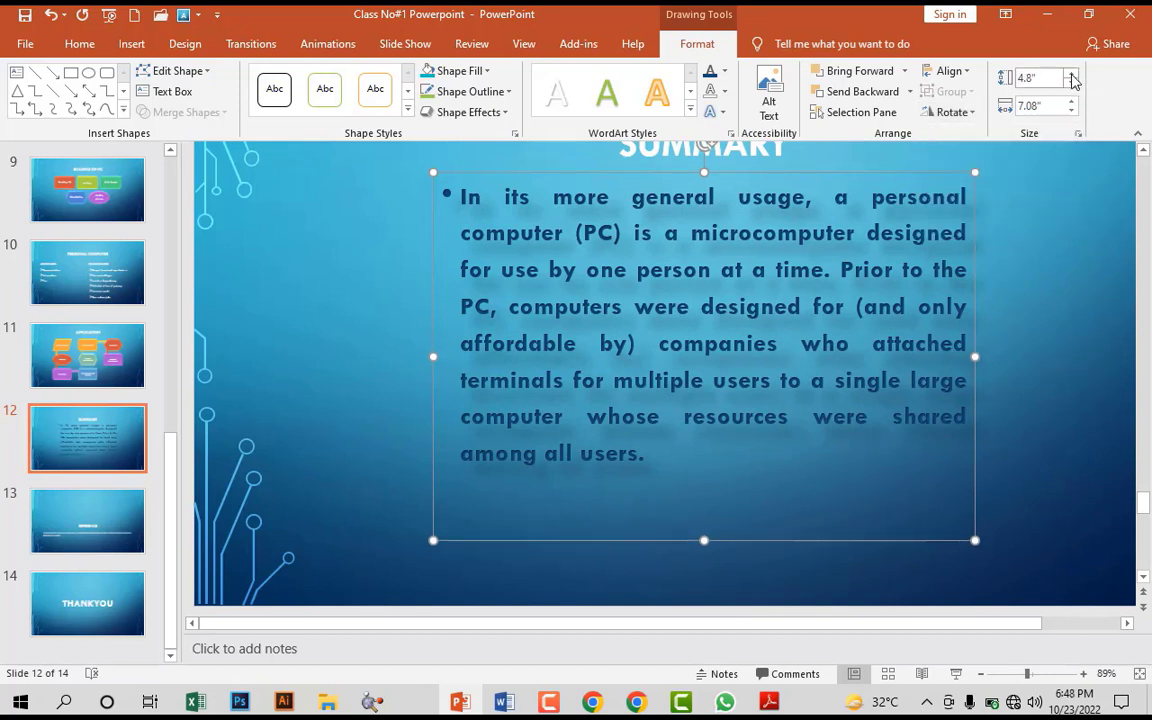
pyautogui.click(1071, 76)
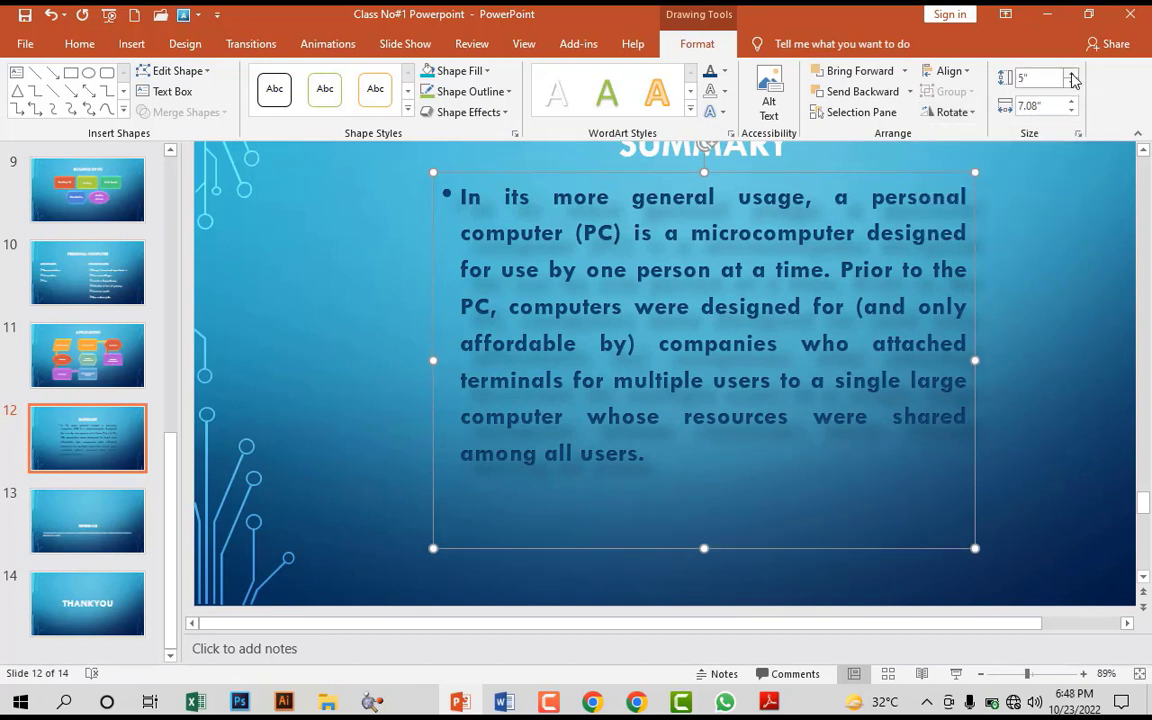
pyautogui.click(1071, 76)
pyautogui.click(1071, 77)
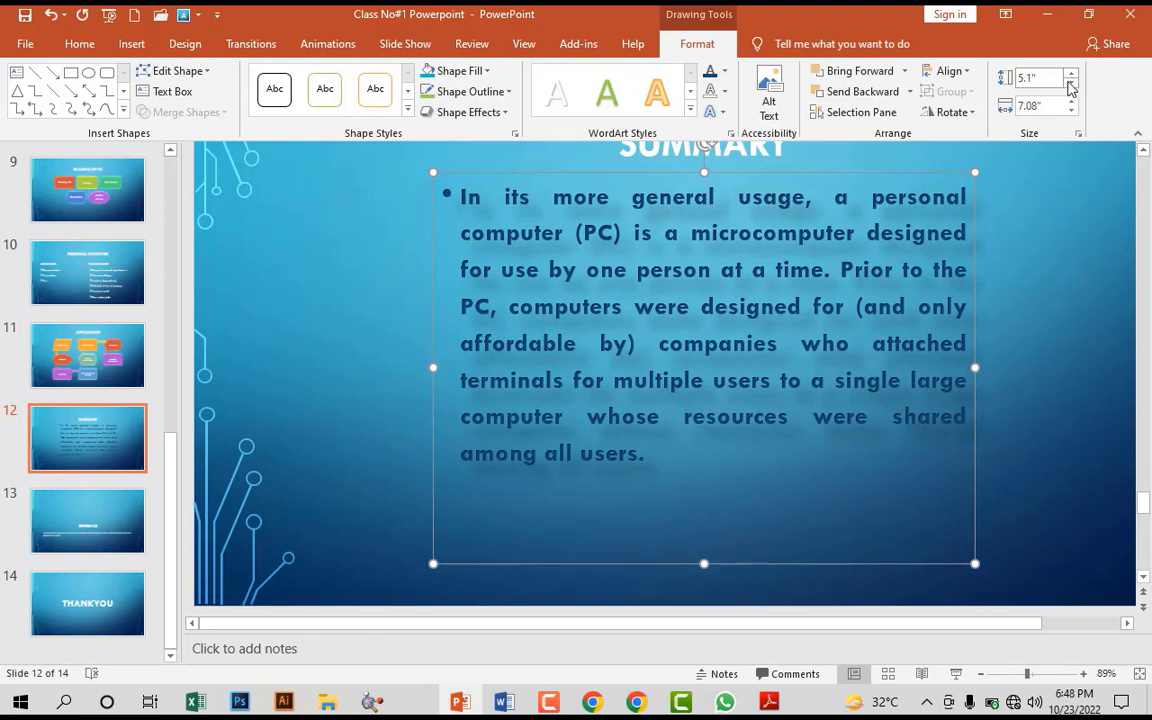
pyautogui.click(1071, 86)
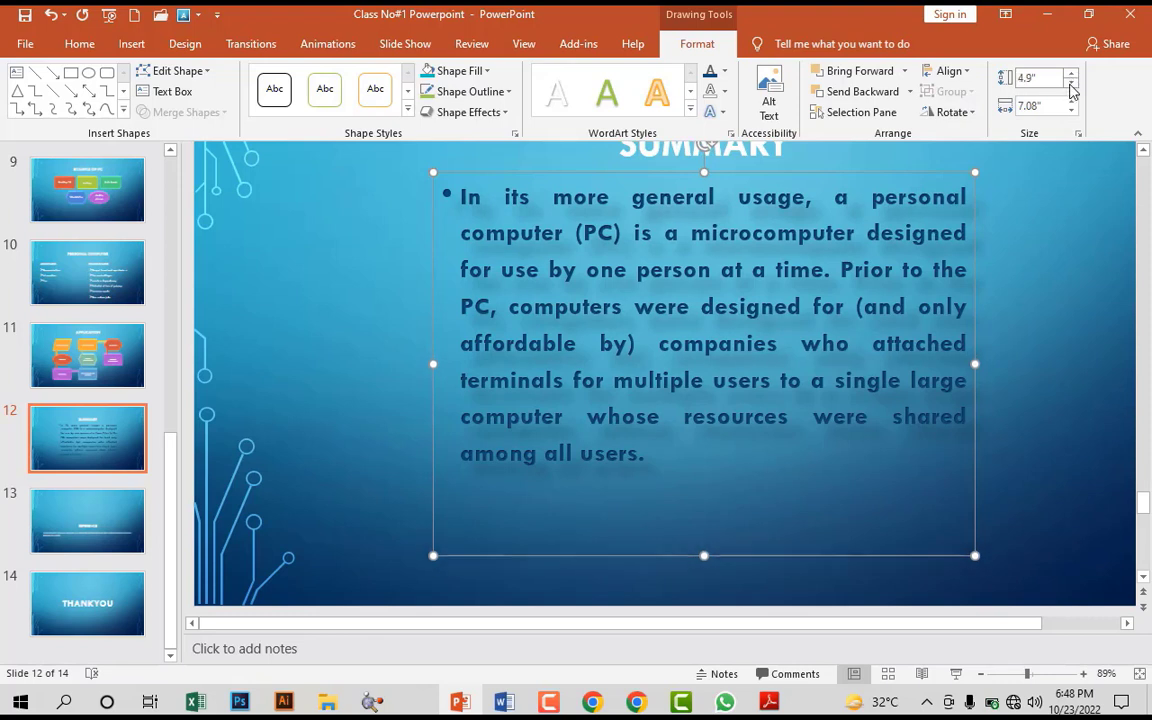
pyautogui.click(1071, 86)
pyautogui.click(1071, 87)
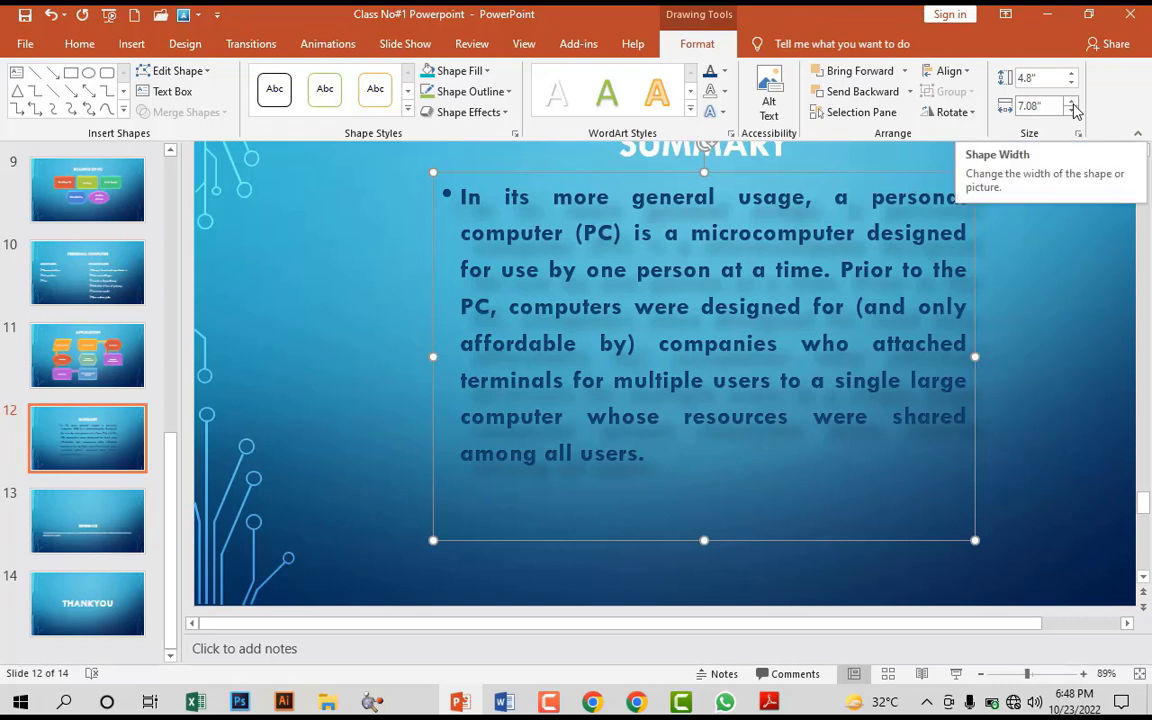
pyautogui.click(1071, 102)
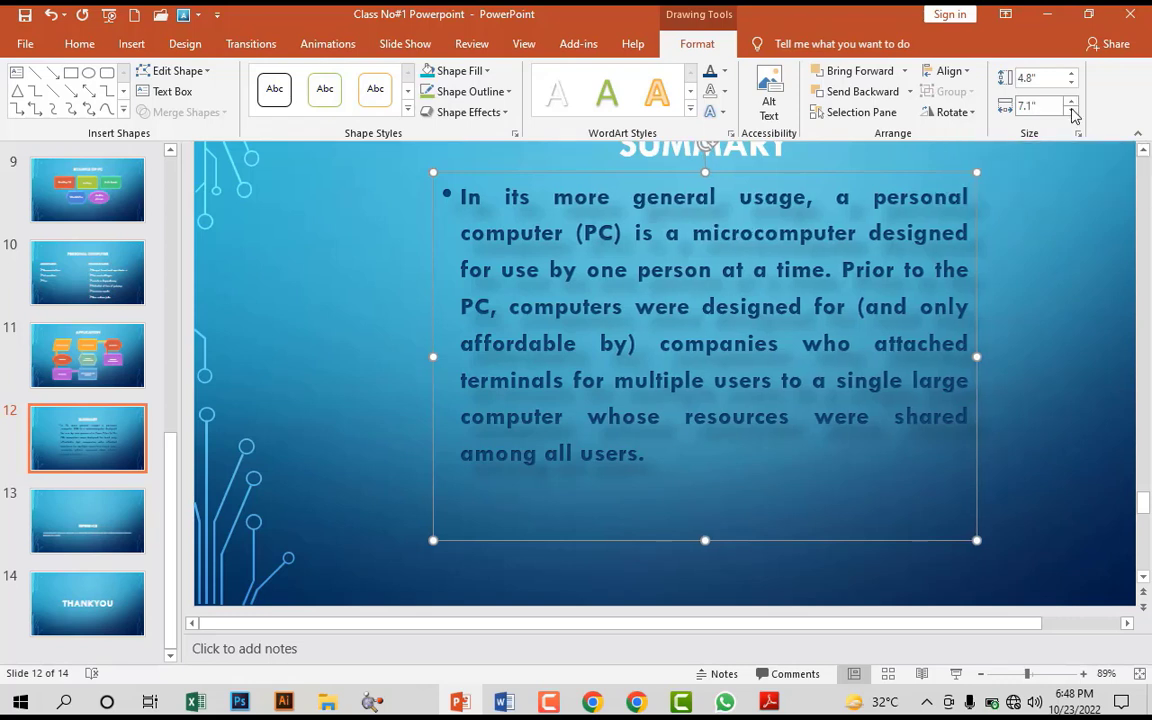
pyautogui.click(1071, 109)
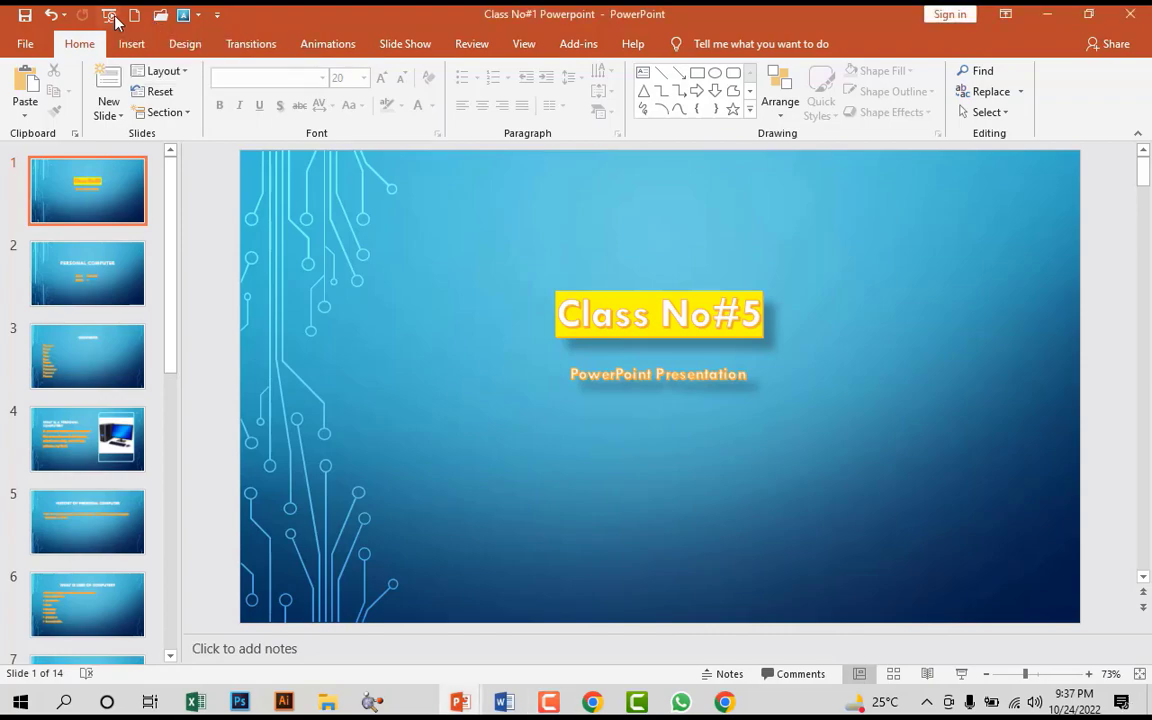
pyautogui.click(108, 15)
pyautogui.click(370, 197)
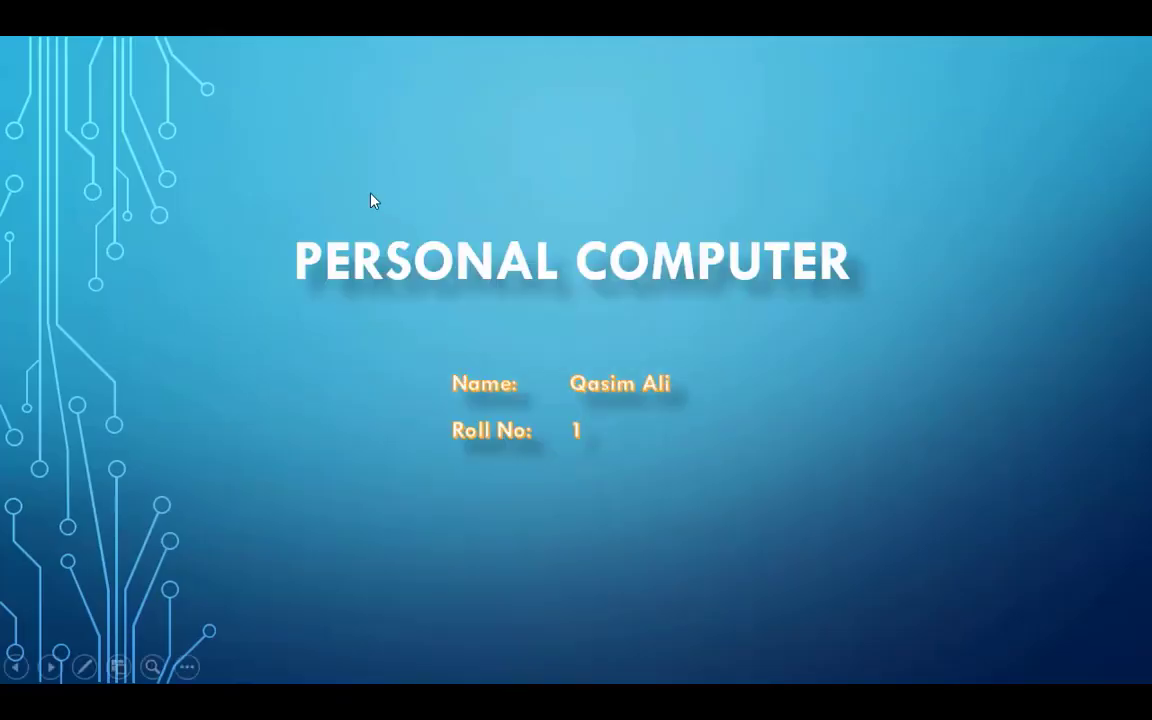
pyautogui.click(370, 197)
pyautogui.click(370, 197)
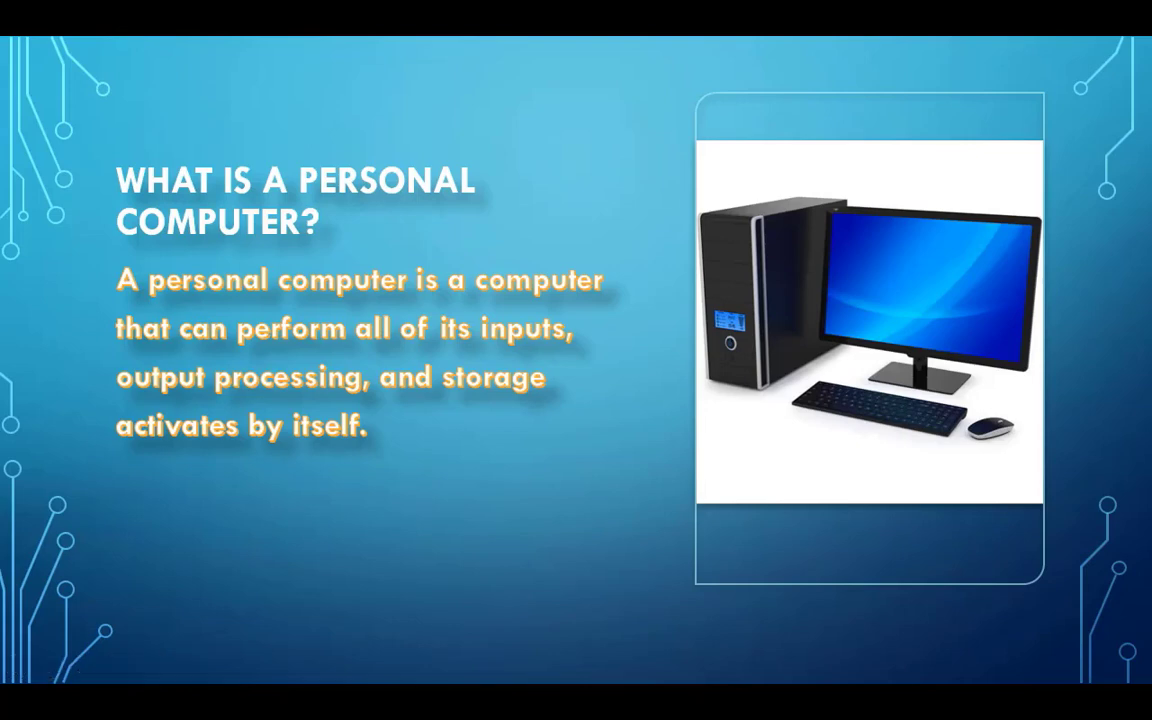
pyautogui.click(484, 645)
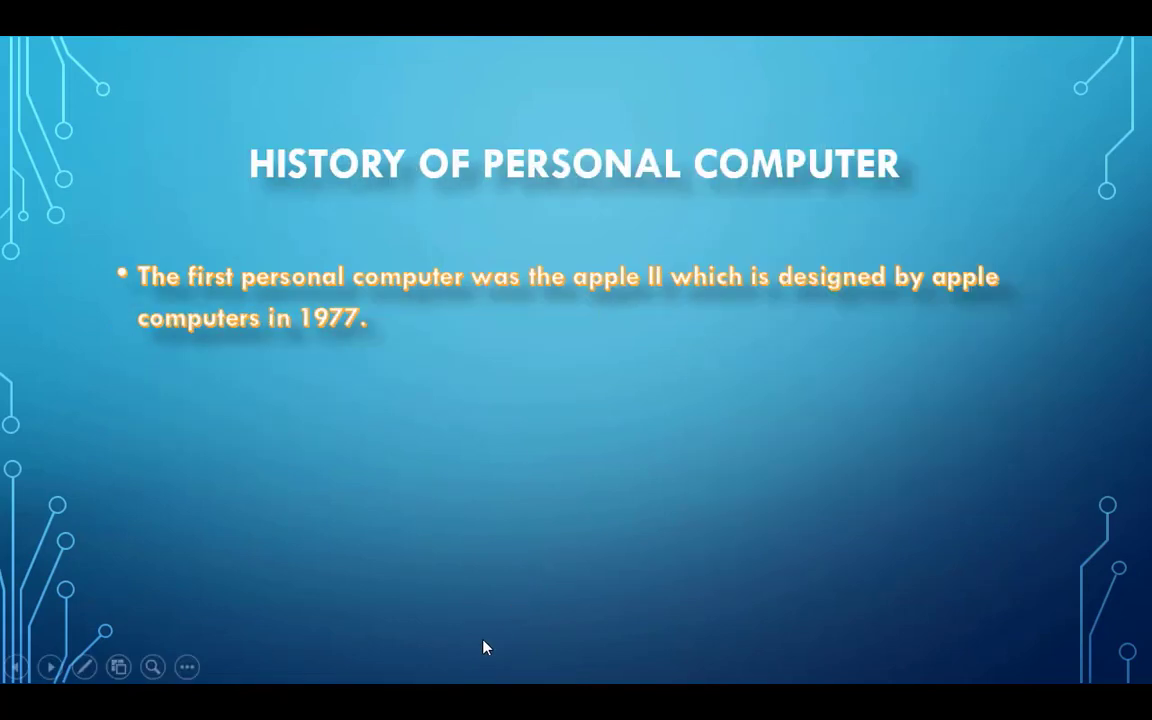
pyautogui.click(484, 645)
pyautogui.click(484, 645)
pyautogui.click(484, 645)
pyautogui.click(484, 645)
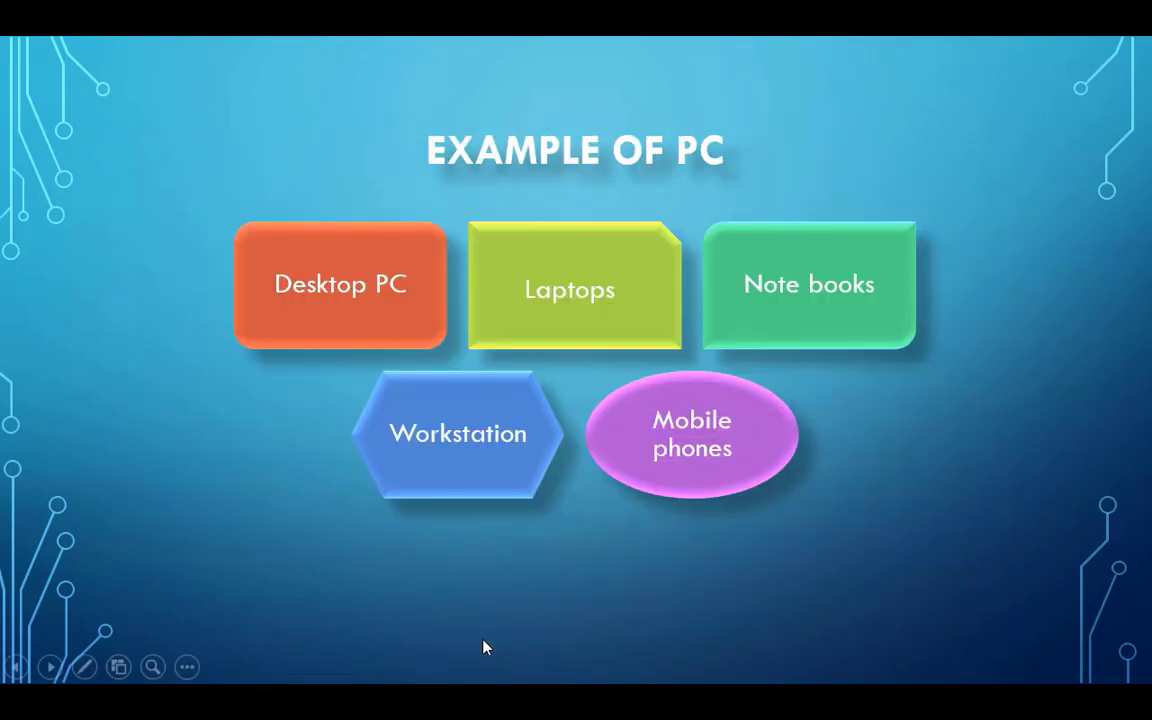
pyautogui.click(484, 645)
pyautogui.click(484, 645)
pyautogui.click(484, 645)
pyautogui.click(484, 645)
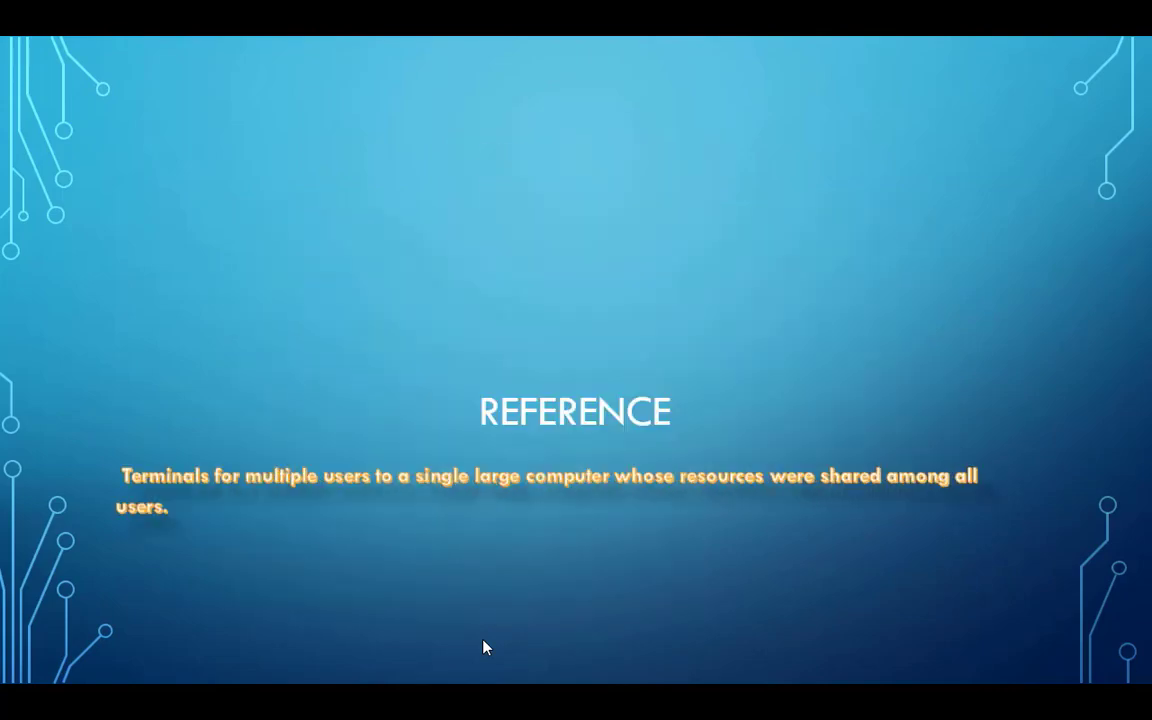
pyautogui.click(484, 645)
pyautogui.press('Escape')
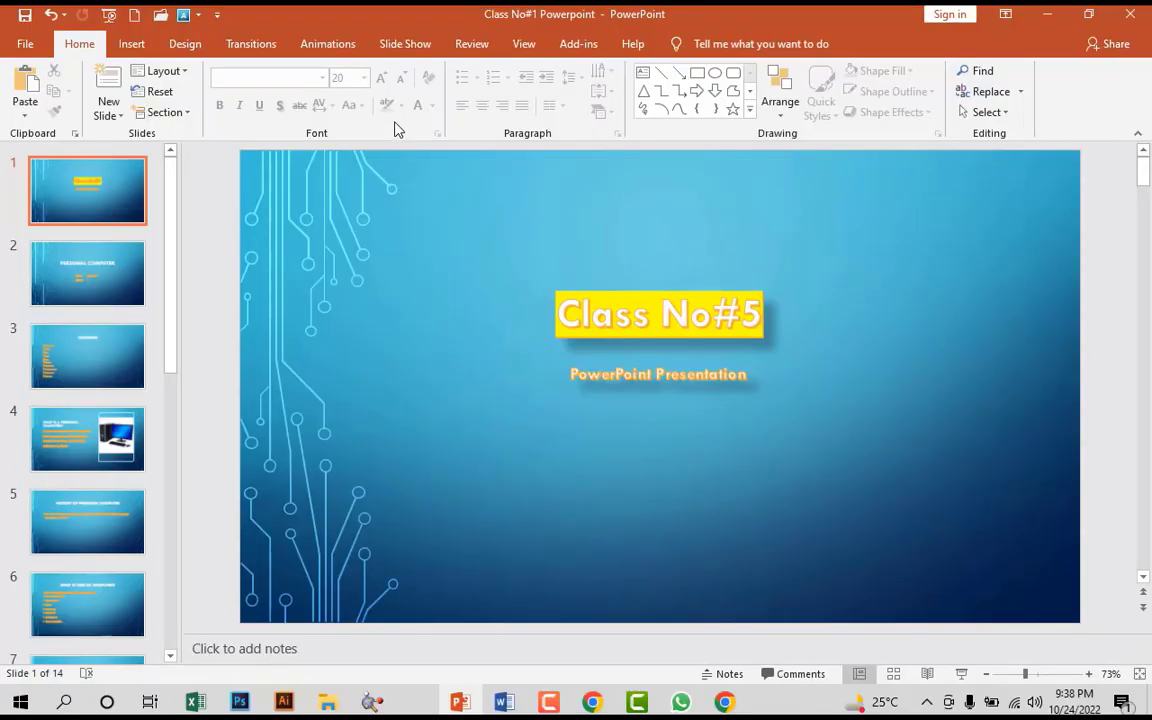
# - Apply the Curtains transition to slide 2
pyautogui.click(276, 53)
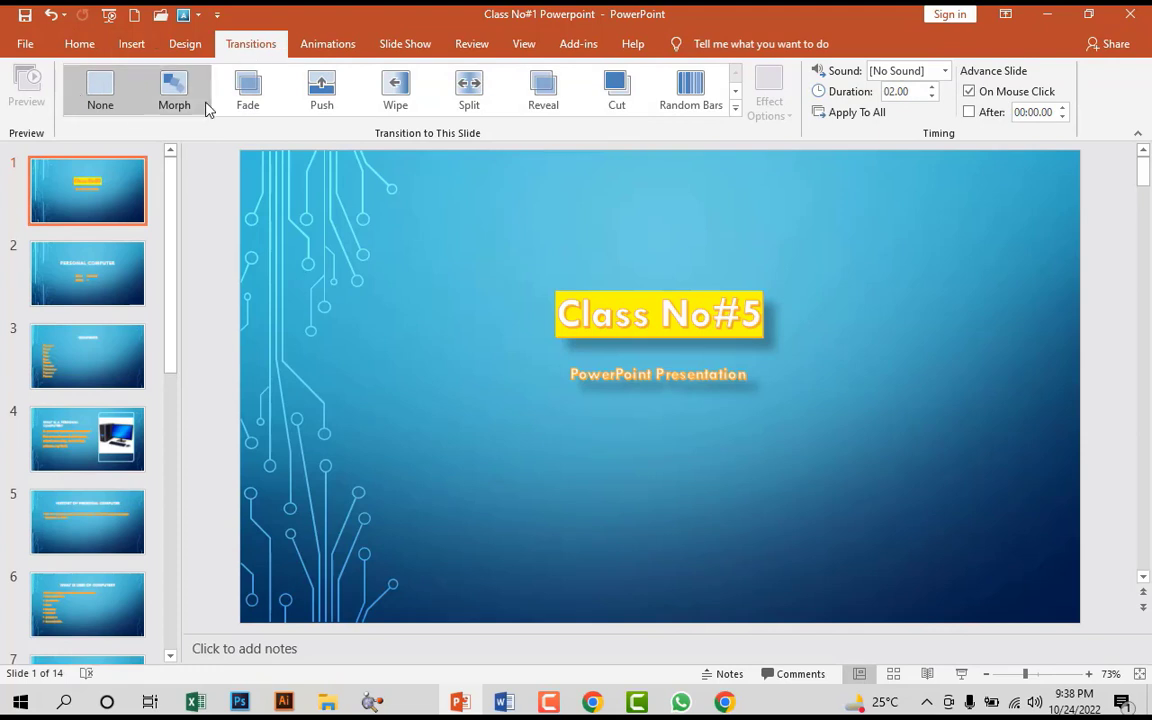
pyautogui.click(735, 106)
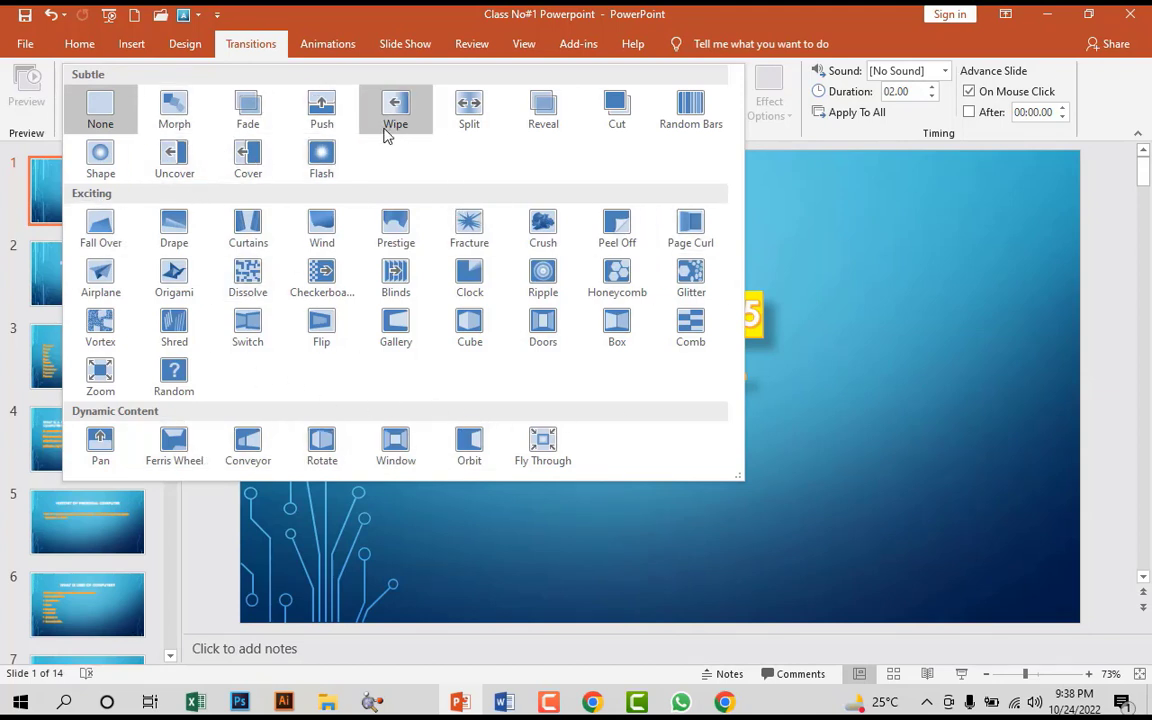
pyautogui.press('Escape')
pyautogui.scroll(-1, 509, 188)
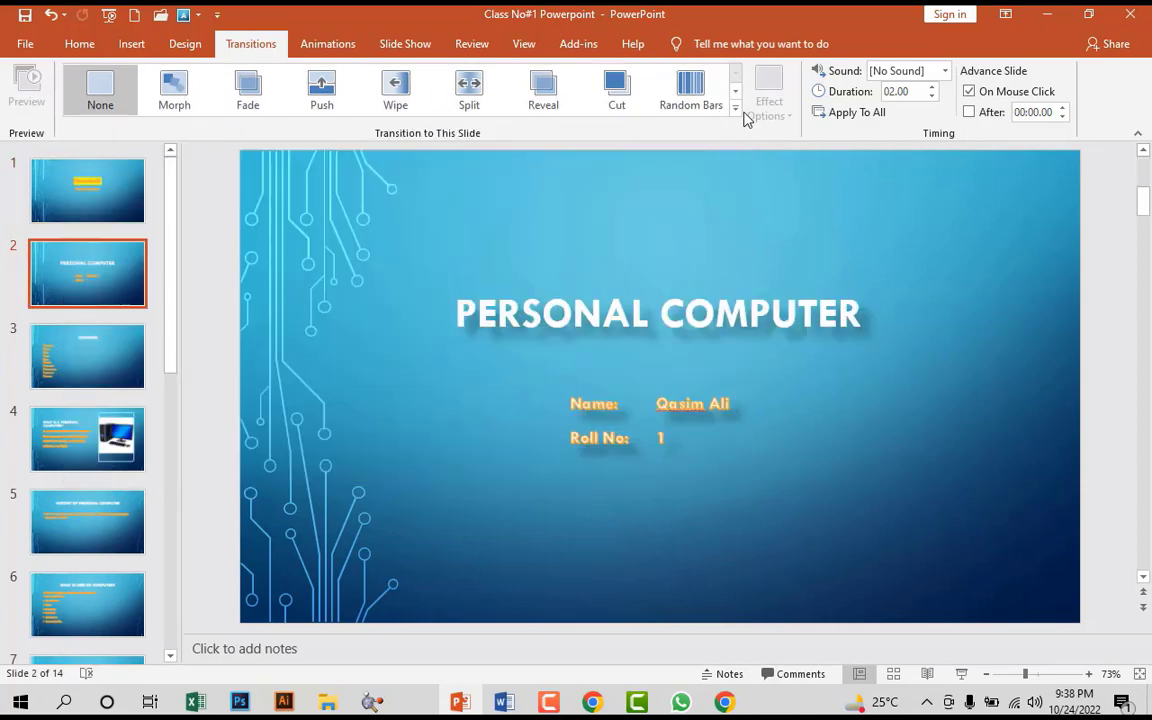
pyautogui.click(737, 114)
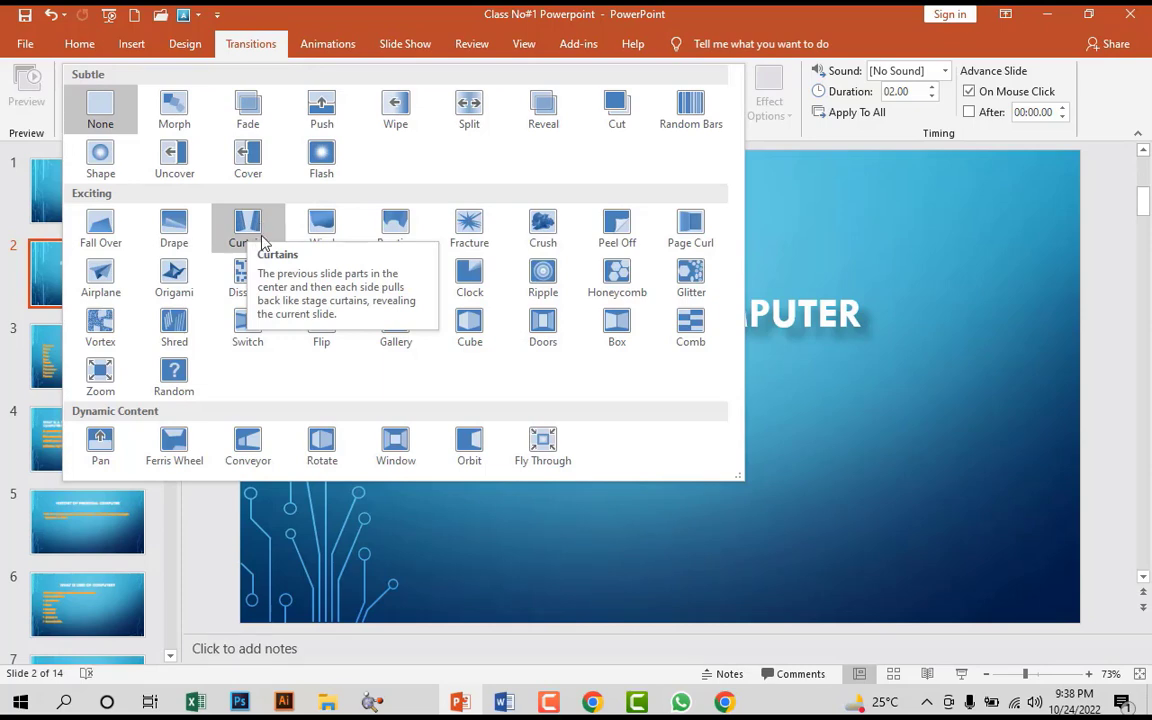
pyautogui.click(247, 228)
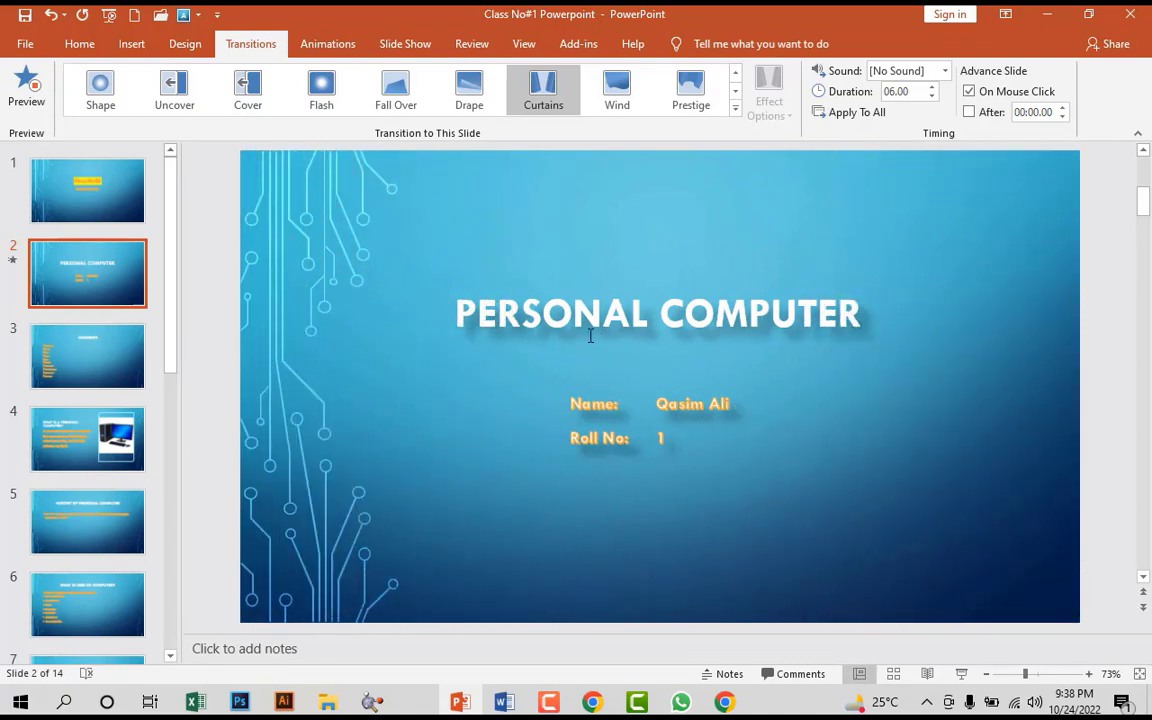
# - Give slide 3, the Contents slide, a Wipe transition and view its direction options
pyautogui.click(80, 335)
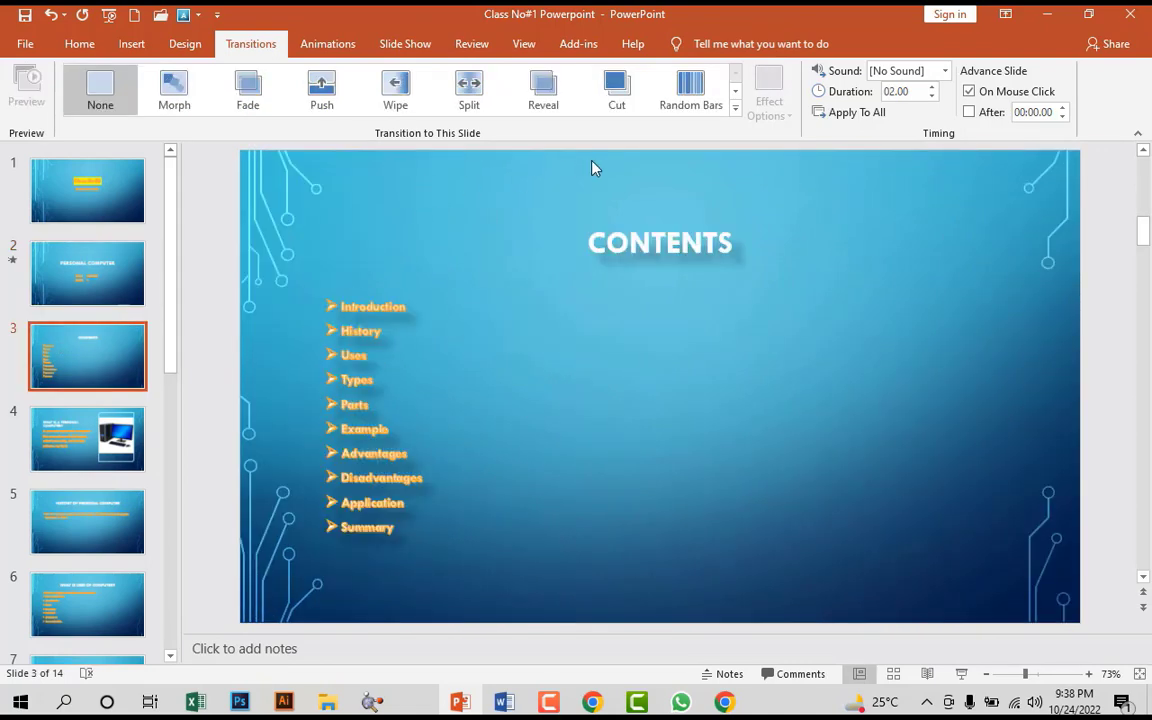
pyautogui.click(395, 88)
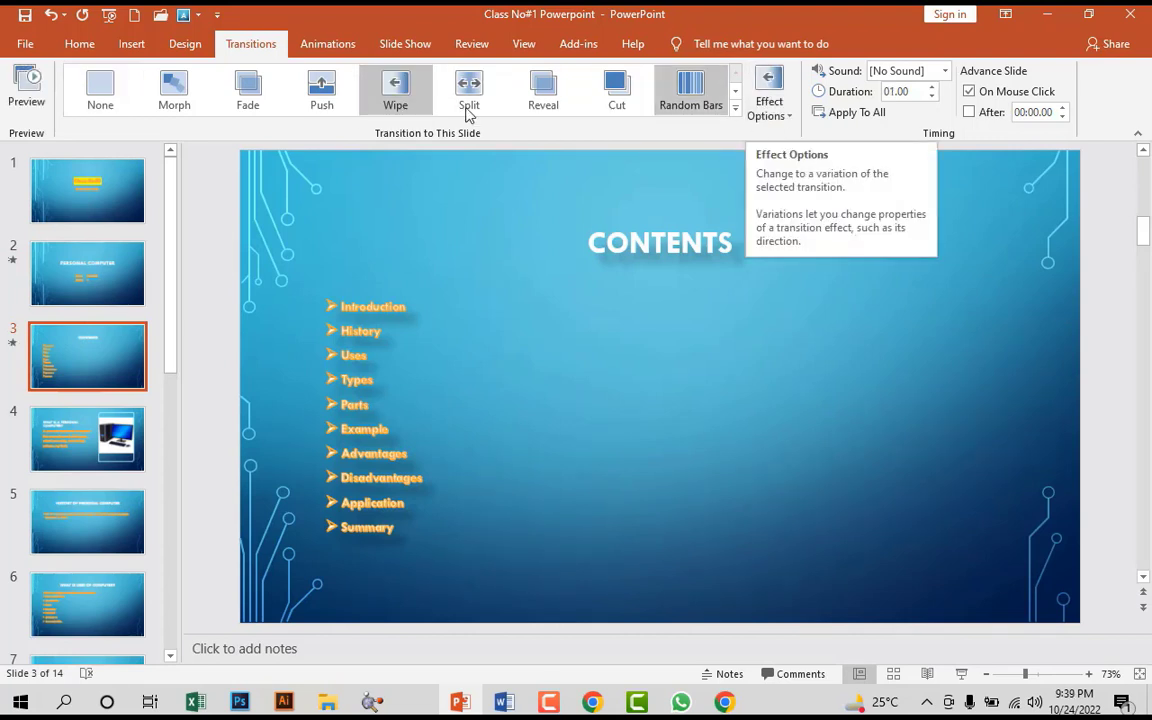
pyautogui.click(776, 112)
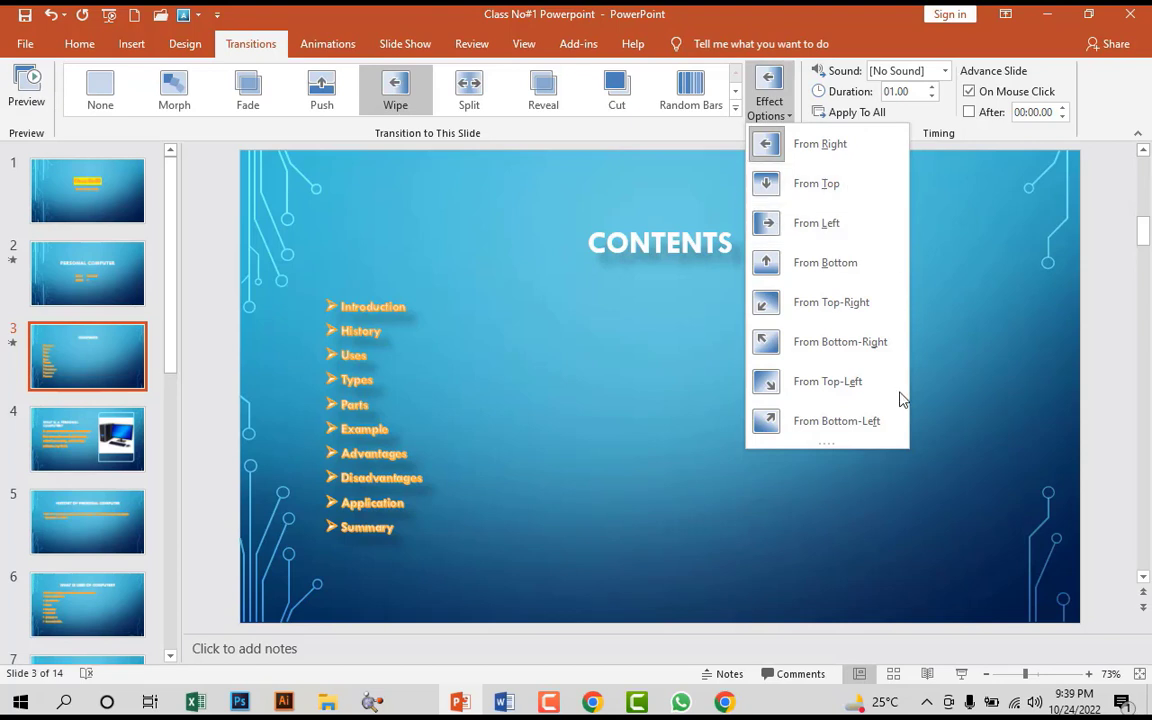
# - Apply Fall Over to slide 4, Wind to slide 5 and Peel Off to slide 6
pyautogui.click(96, 440)
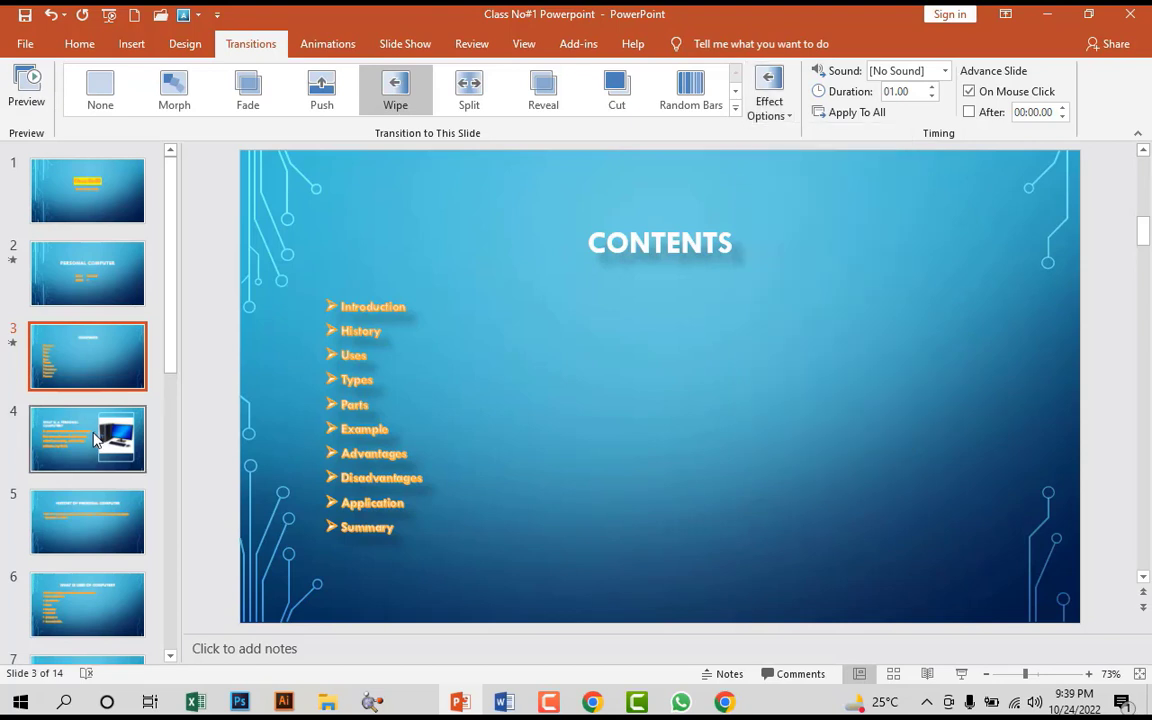
pyautogui.click(96, 440)
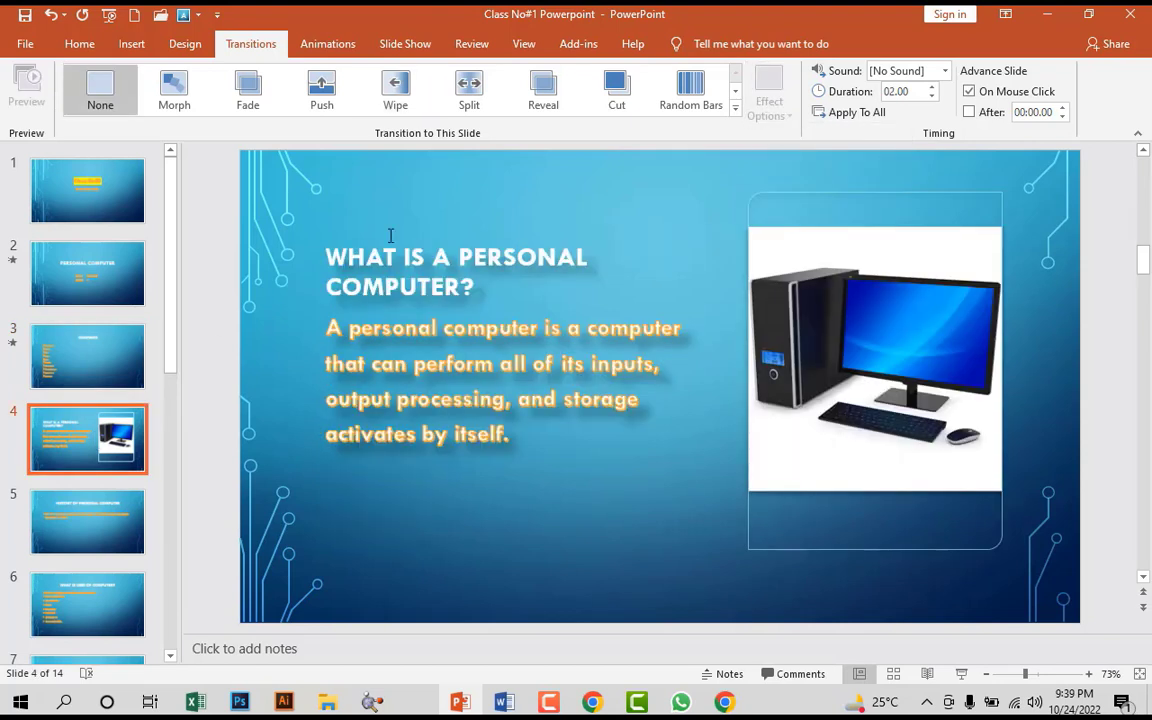
pyautogui.click(735, 110)
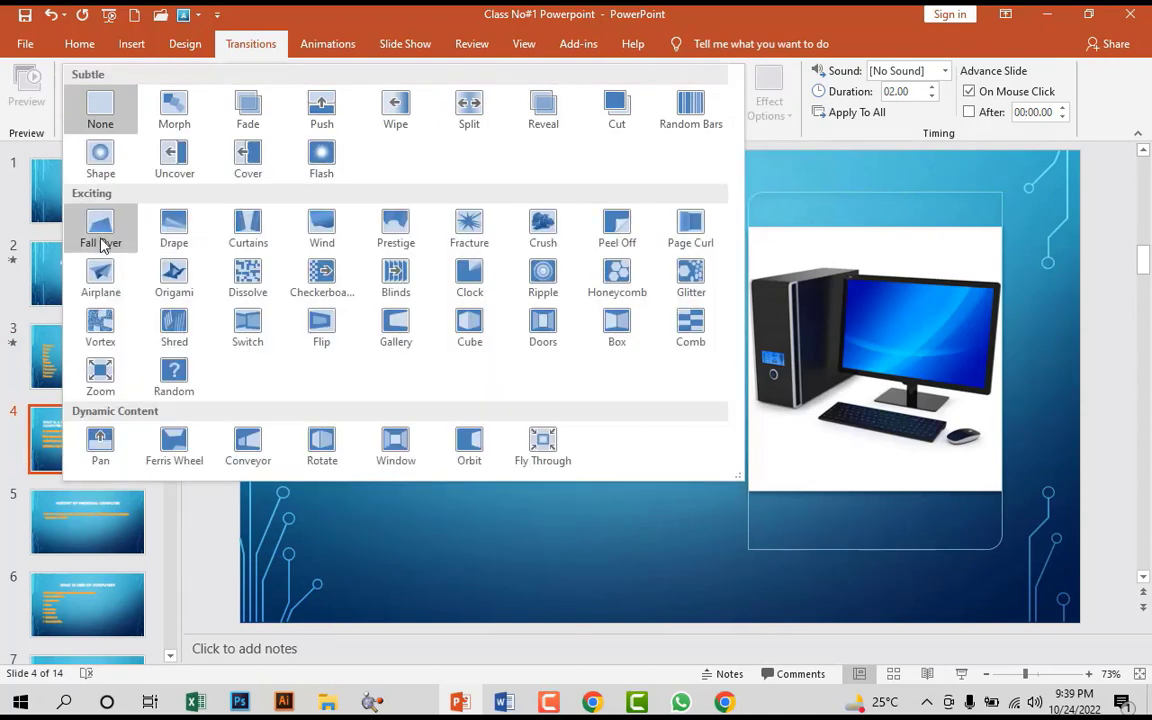
pyautogui.click(97, 232)
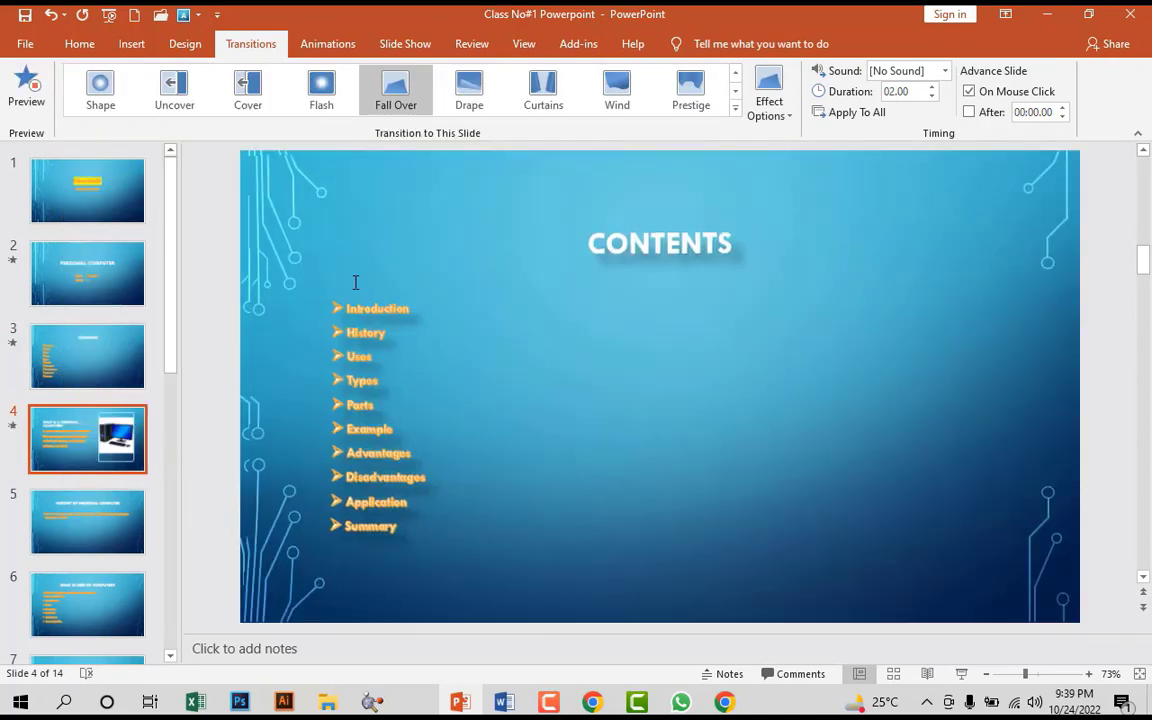
pyautogui.click(67, 540)
pyautogui.click(736, 110)
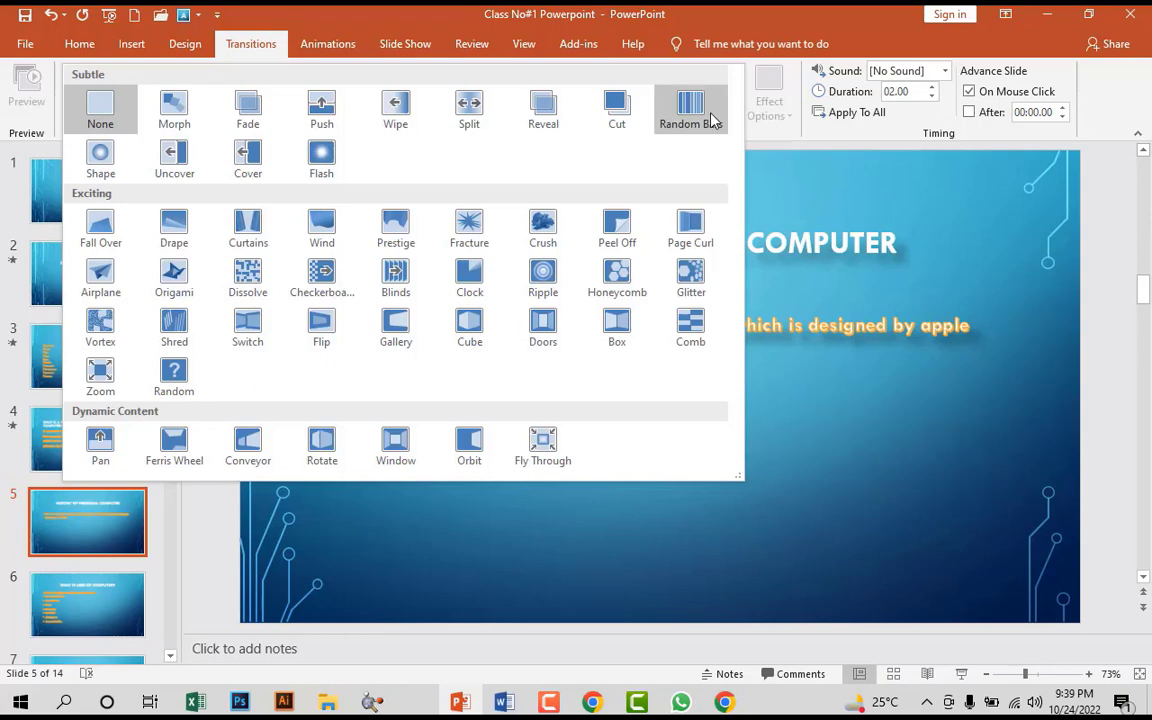
pyautogui.click(318, 230)
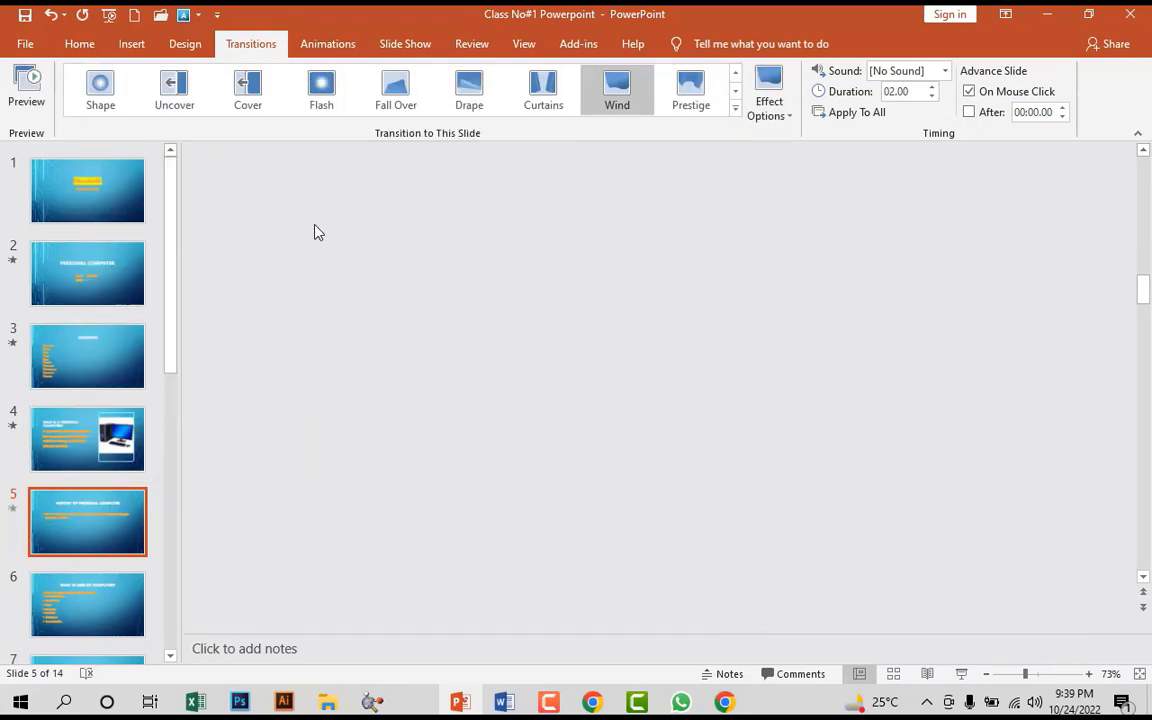
pyautogui.click(72, 587)
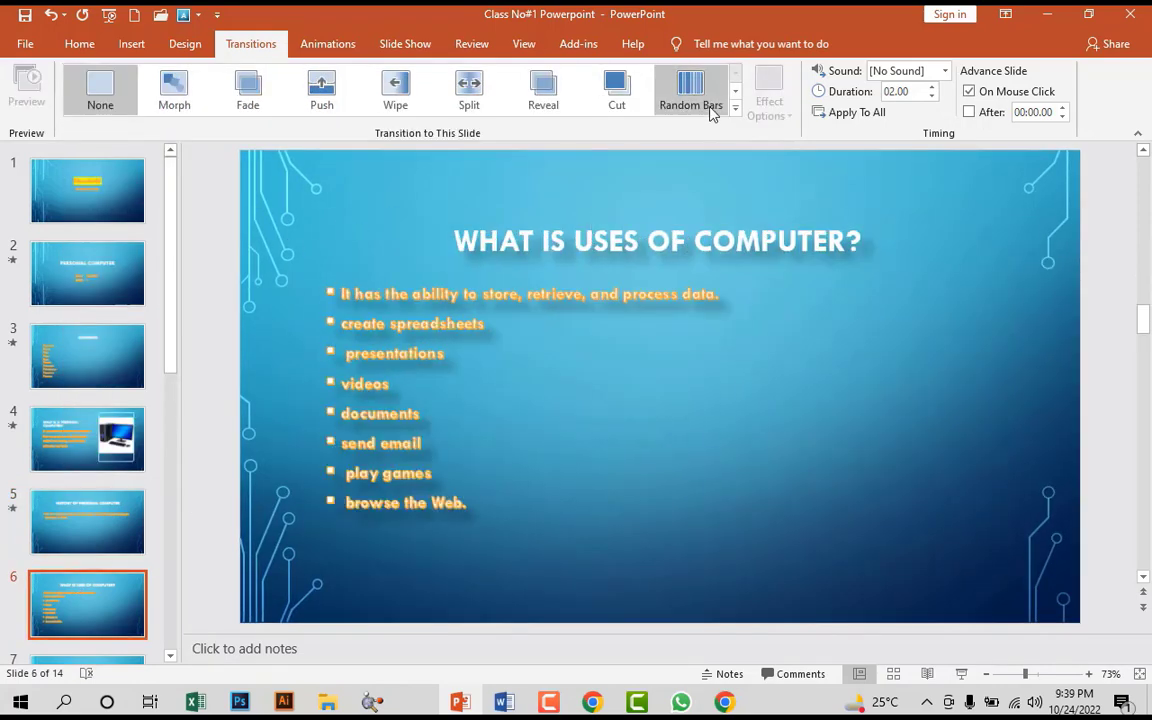
pyautogui.click(736, 110)
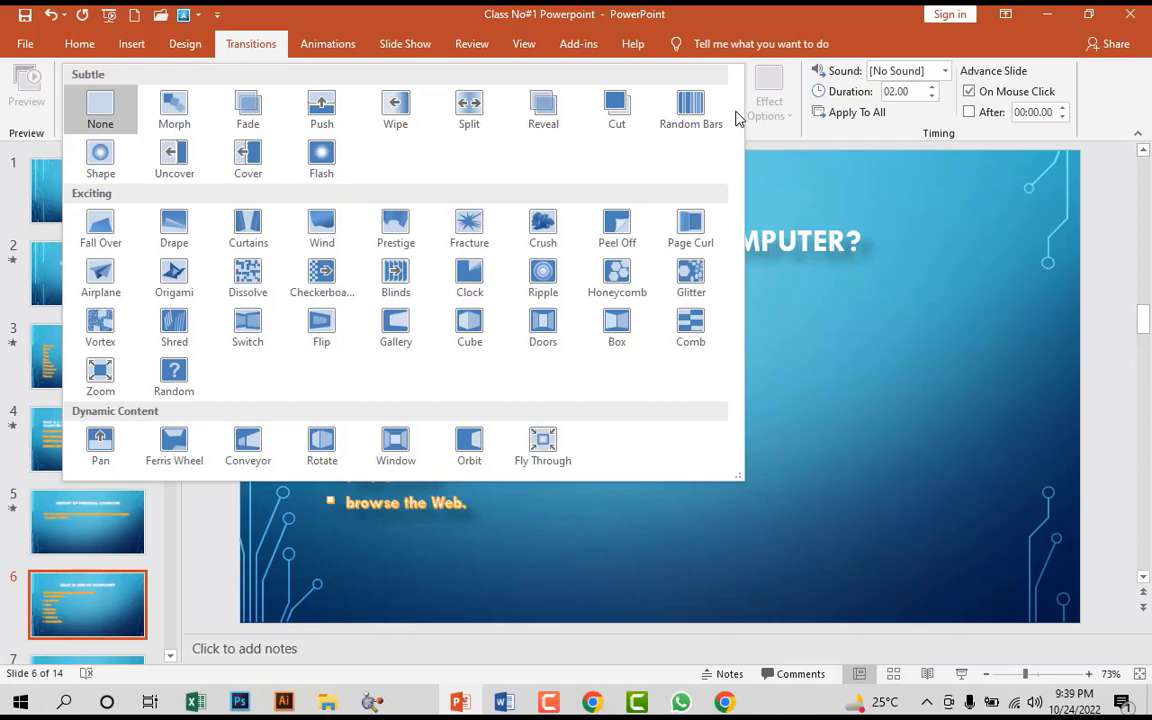
pyautogui.click(607, 236)
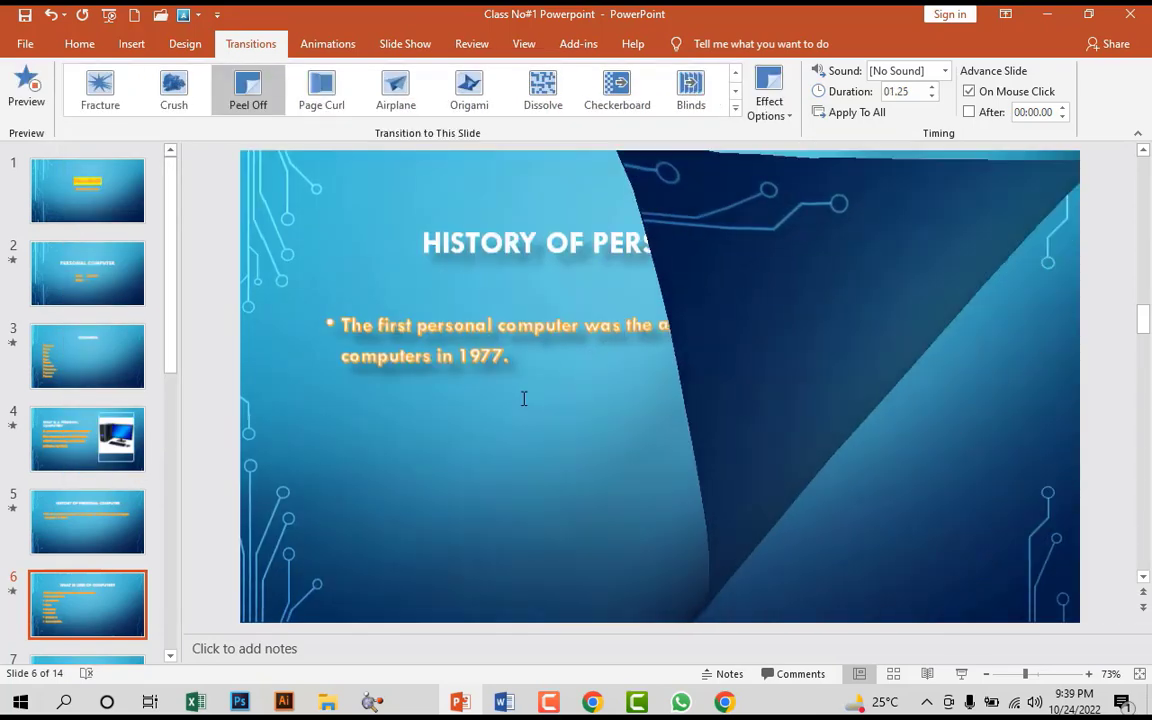
# - Check slide 2's transition, then apply Fracture to slide 7, Crush to slide 8, Airplane to slide 9
pyautogui.click(93, 287)
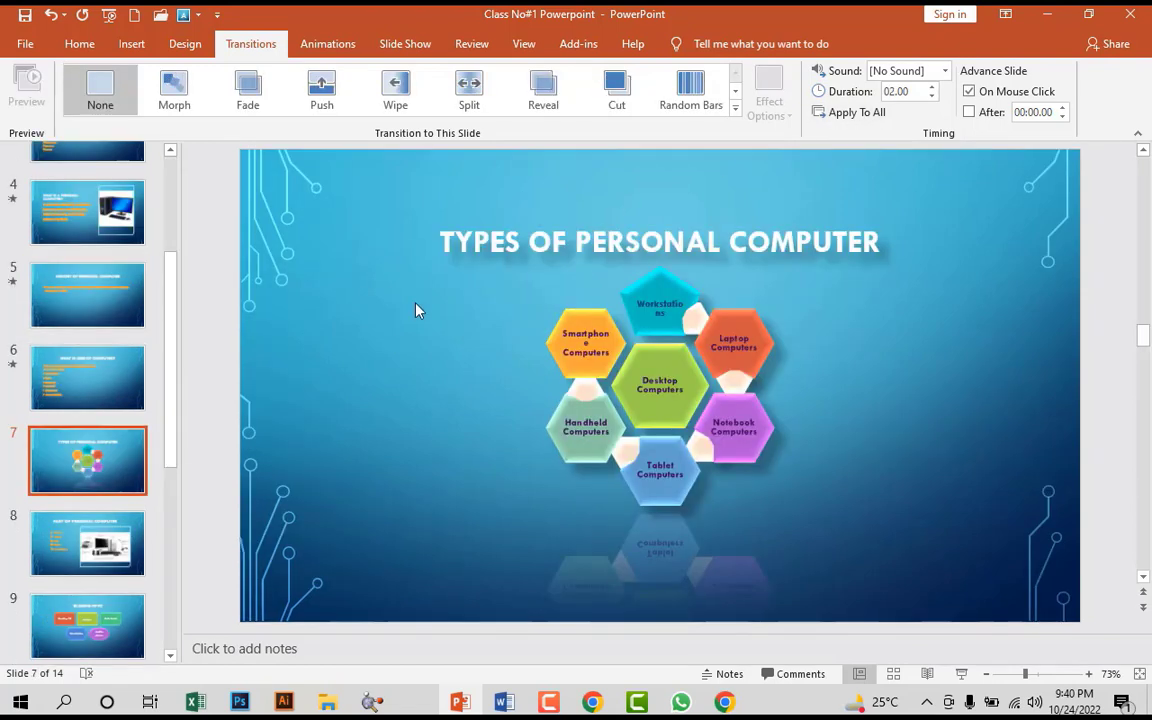
pyautogui.click(735, 107)
pyautogui.click(462, 228)
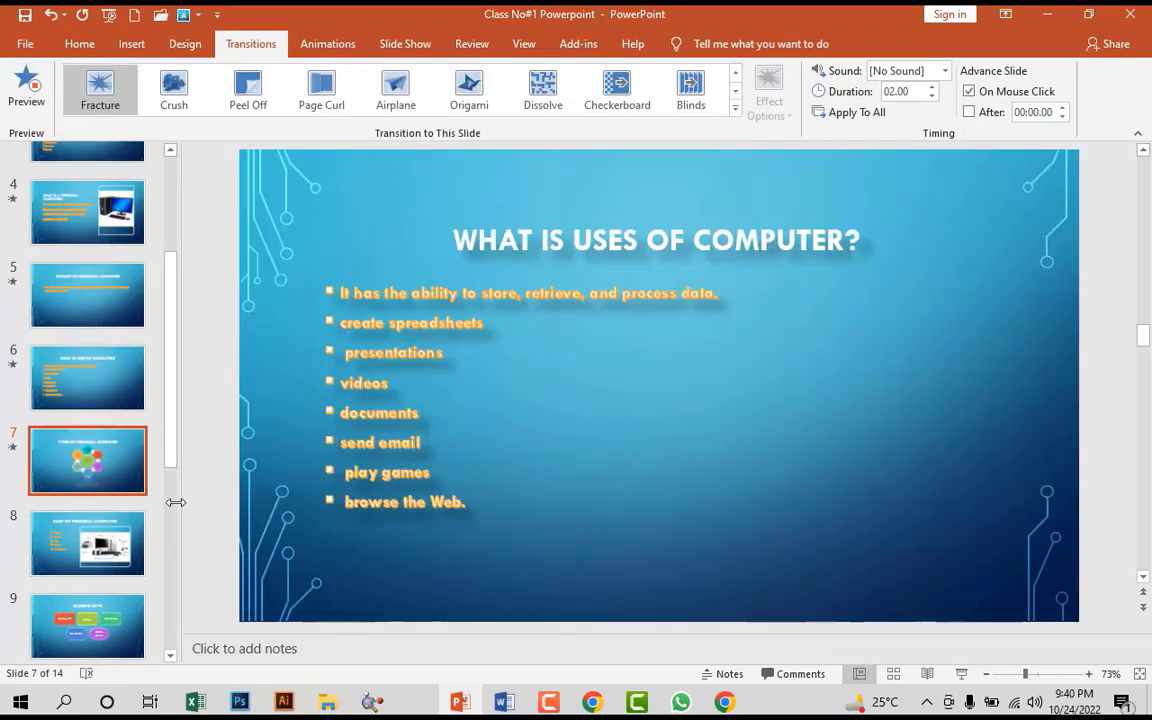
pyautogui.click(90, 543)
pyautogui.click(735, 107)
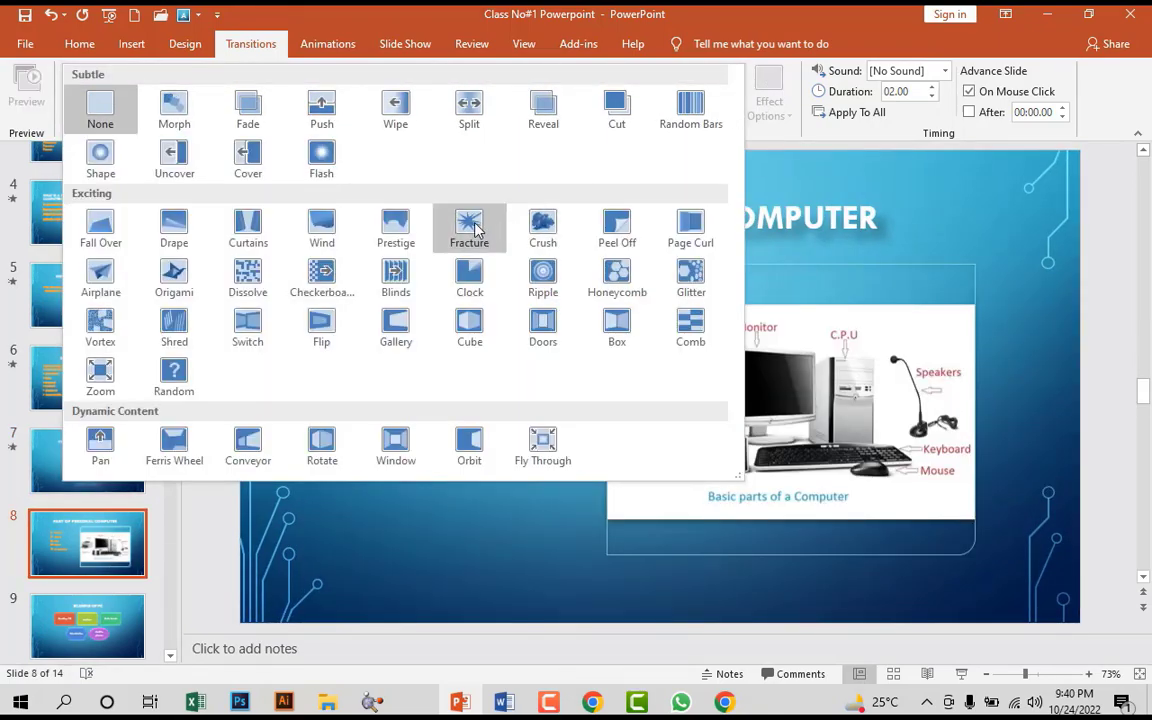
pyautogui.click(543, 228)
pyautogui.click(90, 625)
pyautogui.click(735, 107)
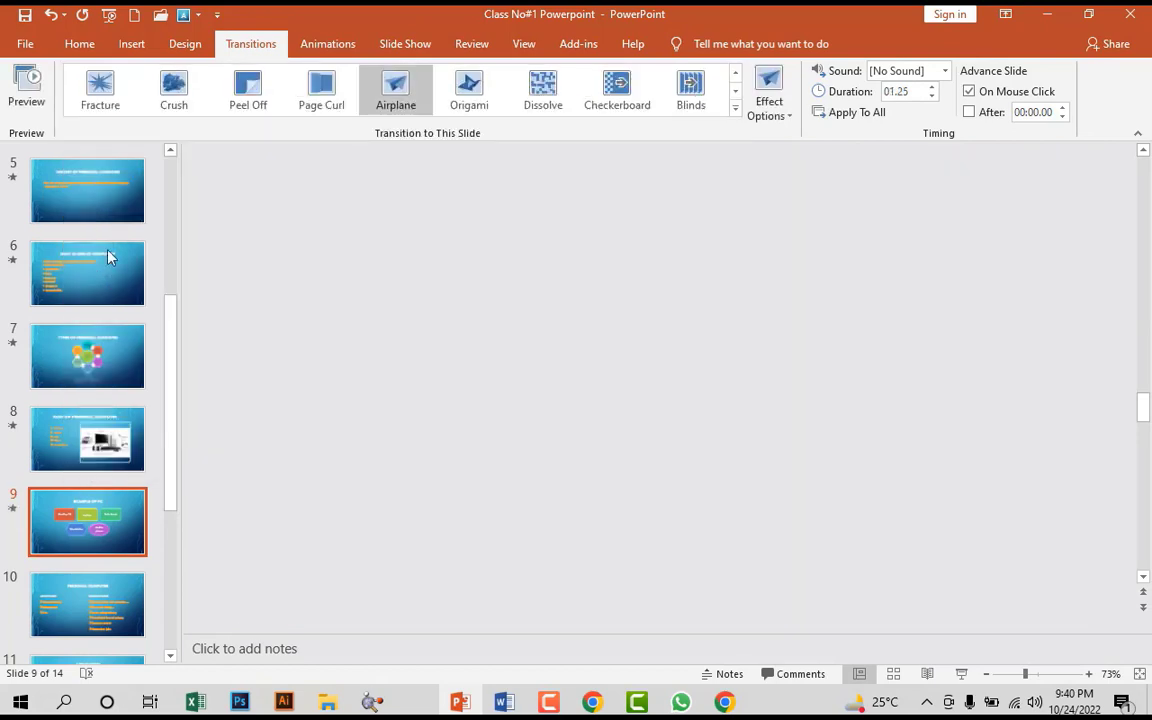
pyautogui.click(100, 275)
# - Apply Origami to slide 10, Switch to slide 11 and Window to the Summary slide 12
pyautogui.click(88, 490)
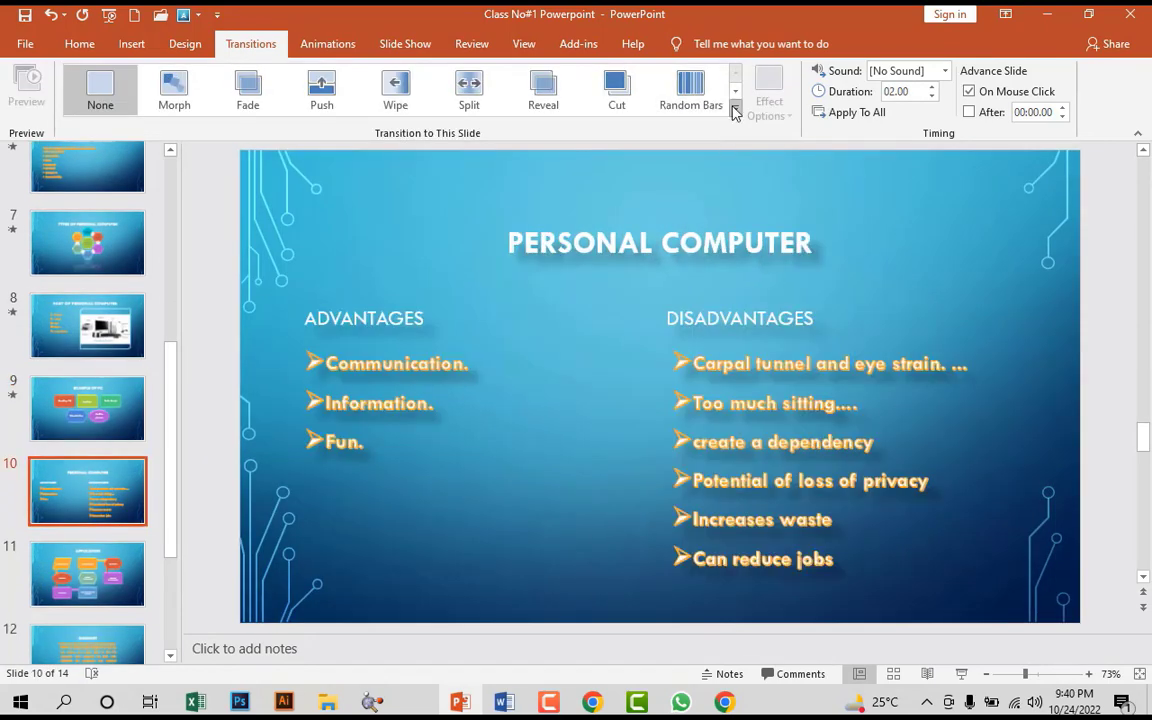
pyautogui.click(735, 107)
pyautogui.click(174, 275)
pyautogui.click(88, 460)
pyautogui.click(735, 107)
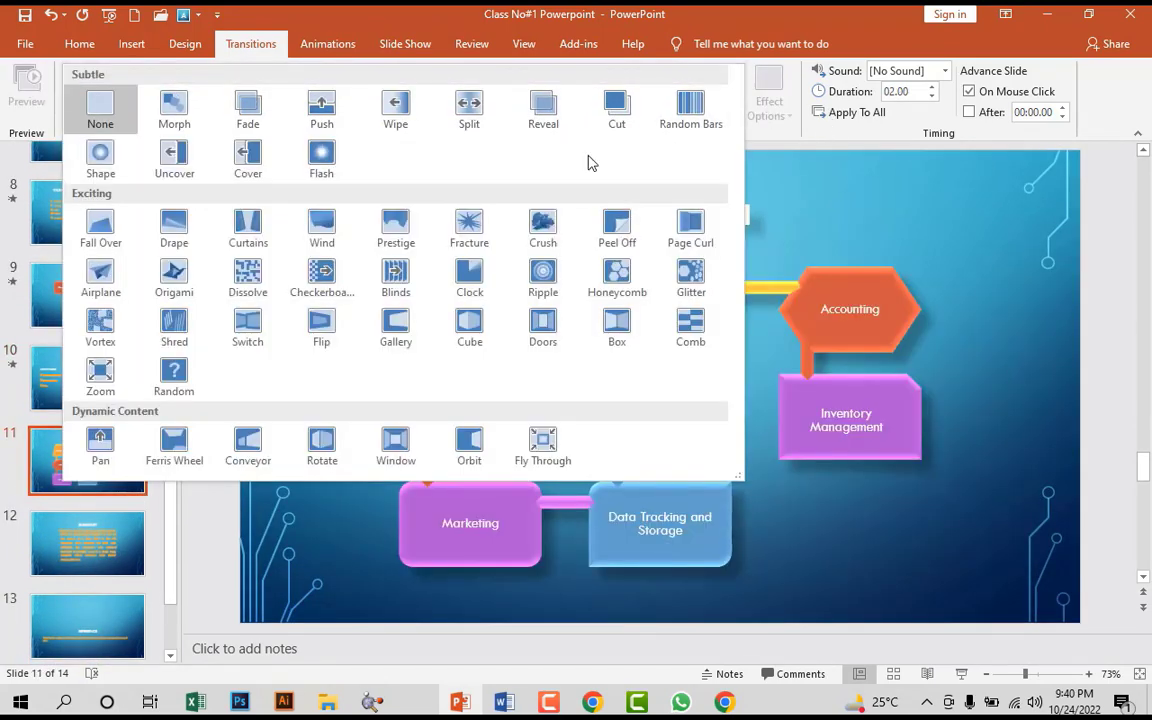
pyautogui.click(247, 320)
pyautogui.click(88, 545)
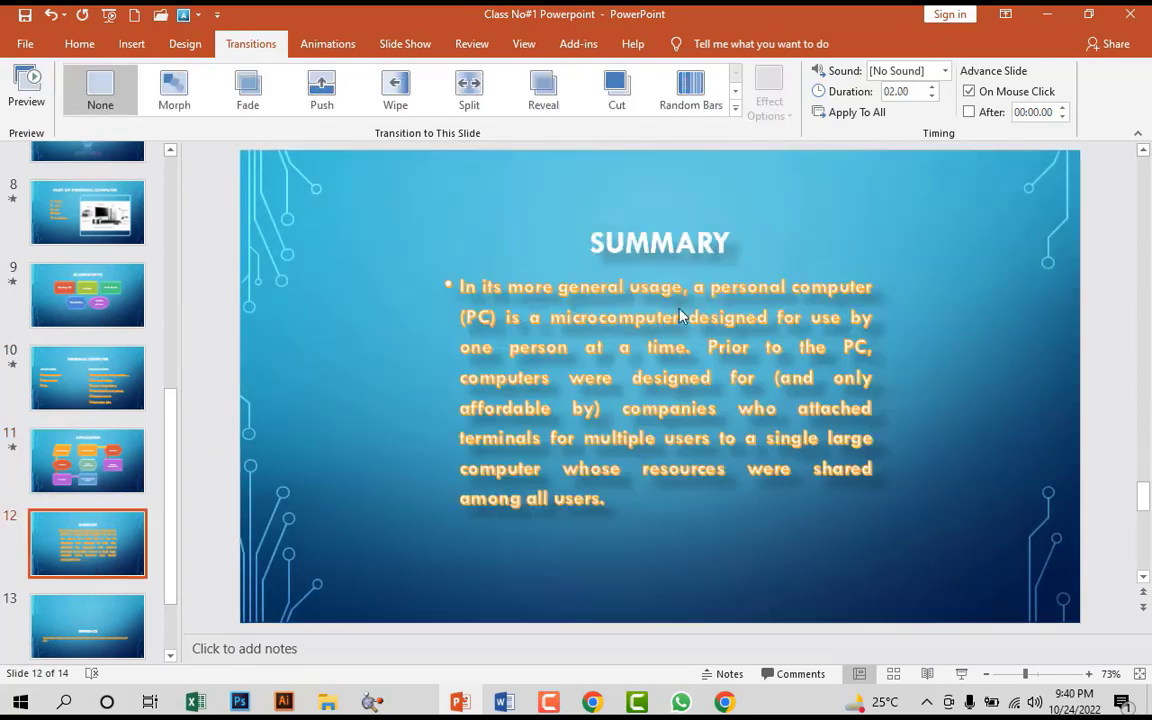
pyautogui.click(735, 107)
pyautogui.click(393, 458)
# - Apply Random Bars to the Reference slide 13 and Clock to the Thankyou slide 14
pyautogui.click(88, 625)
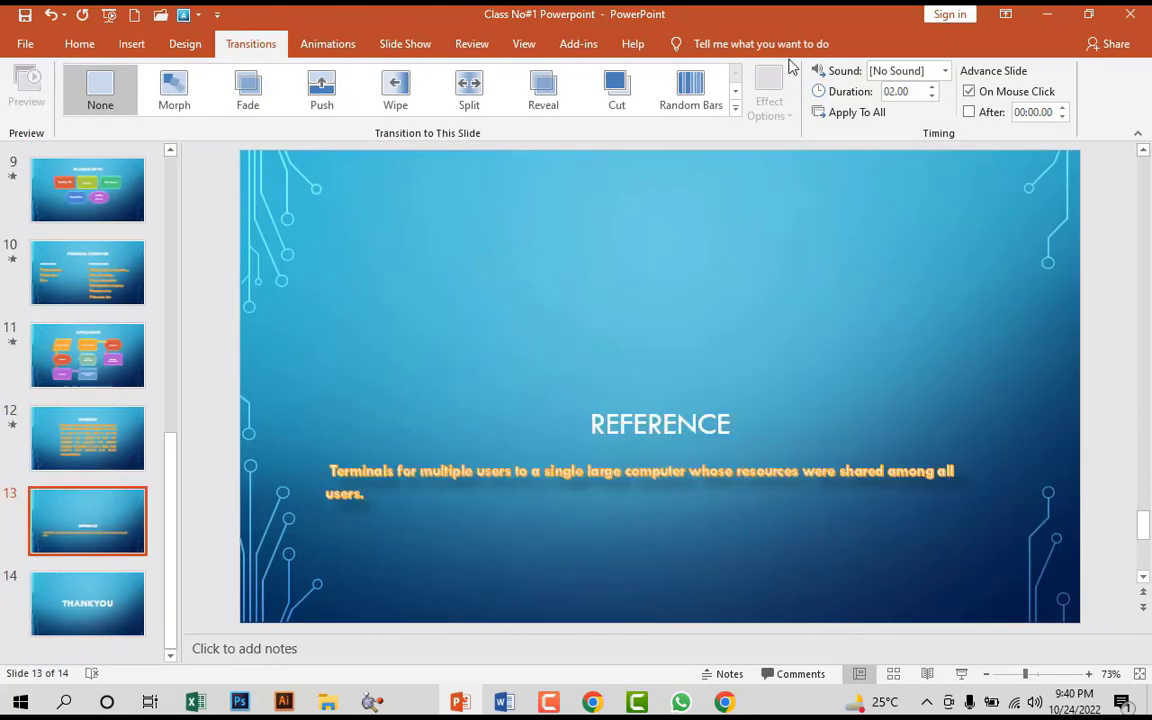
pyautogui.click(735, 107)
pyautogui.click(690, 108)
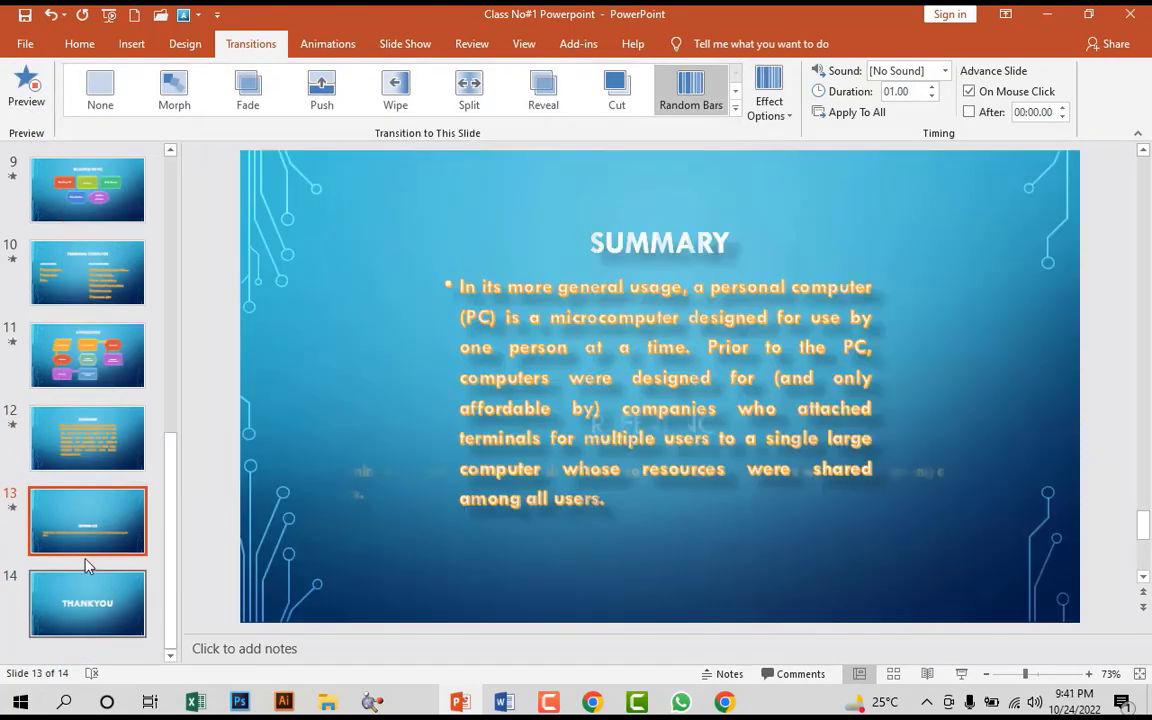
pyautogui.click(88, 603)
pyautogui.click(735, 110)
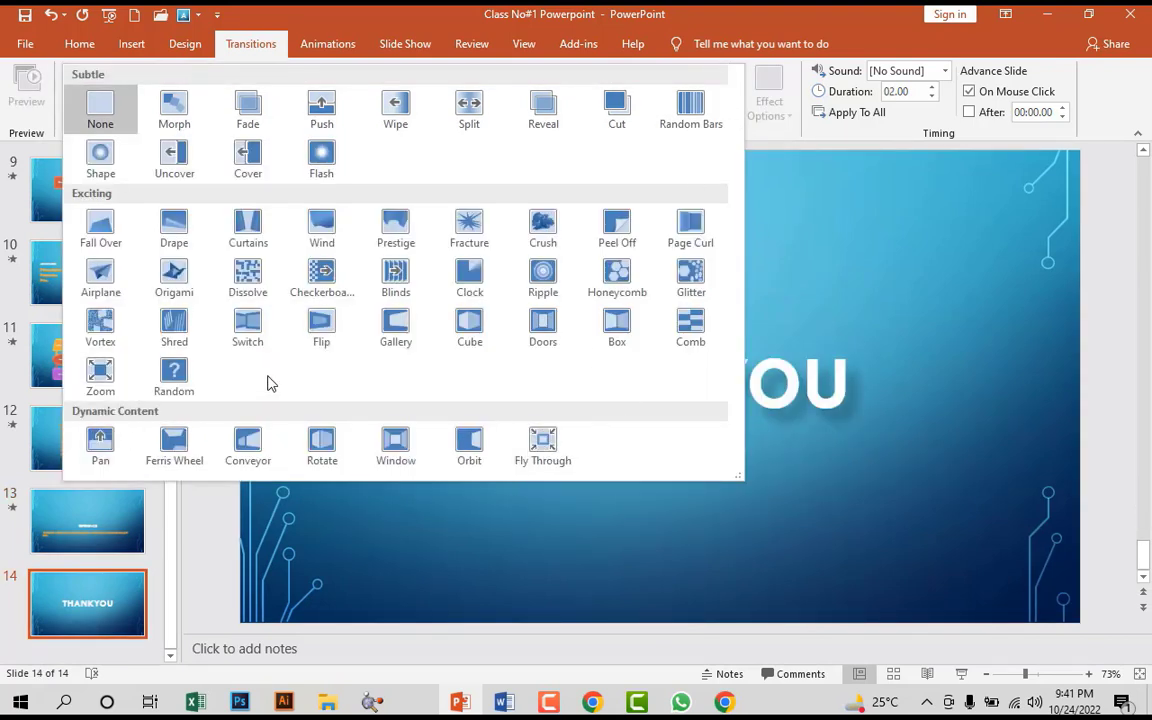
pyautogui.click(543, 275)
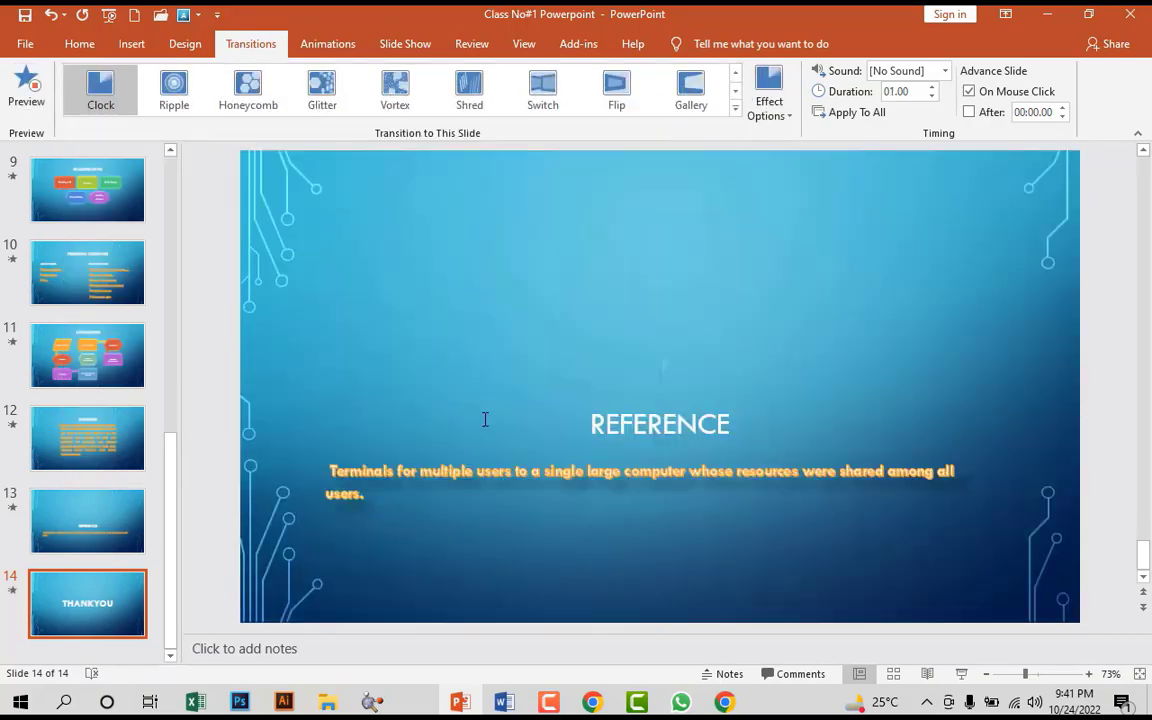
pyautogui.press('F5')
# - Advance the slide show past the Contents slide through to the SUMMARY slide
pyautogui.click(380, 347)
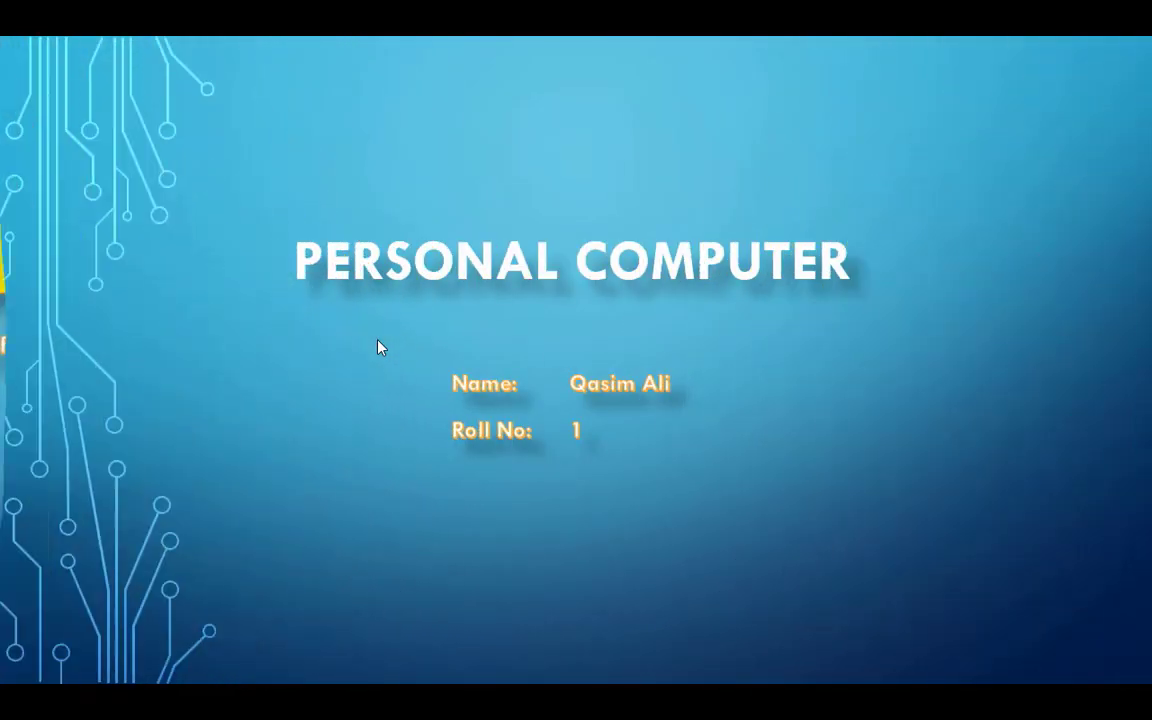
pyautogui.click(380, 347)
pyautogui.press('Right')
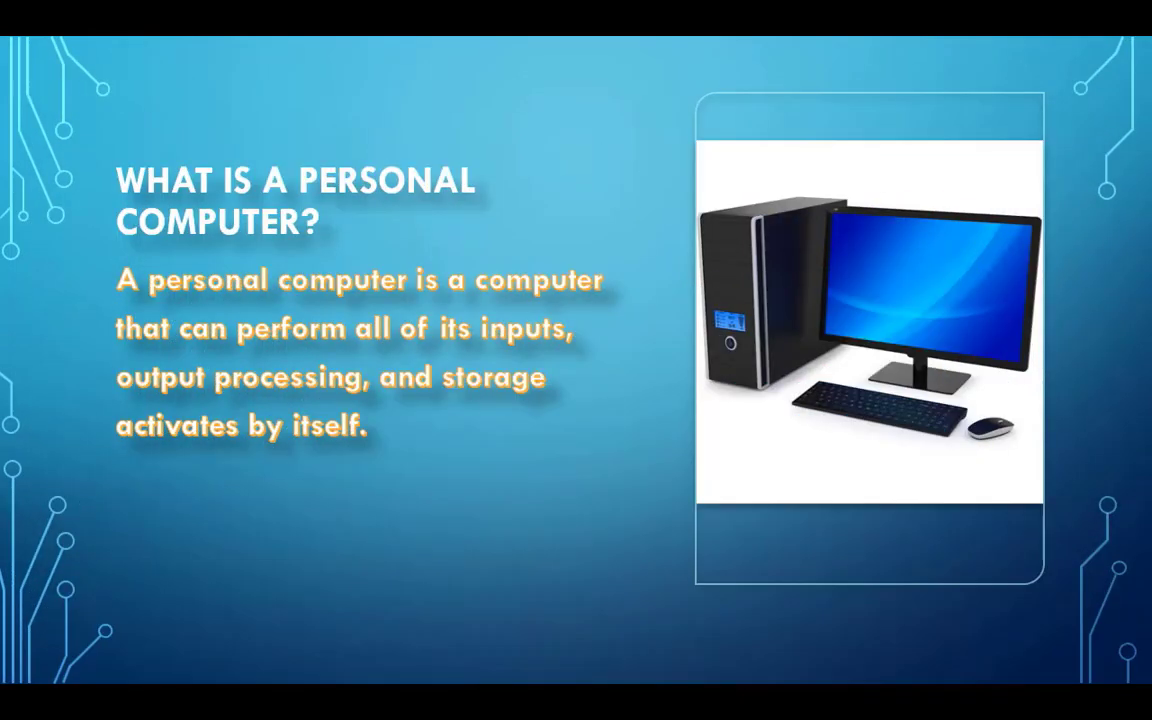
pyautogui.press('Right')
pyautogui.press('Right')
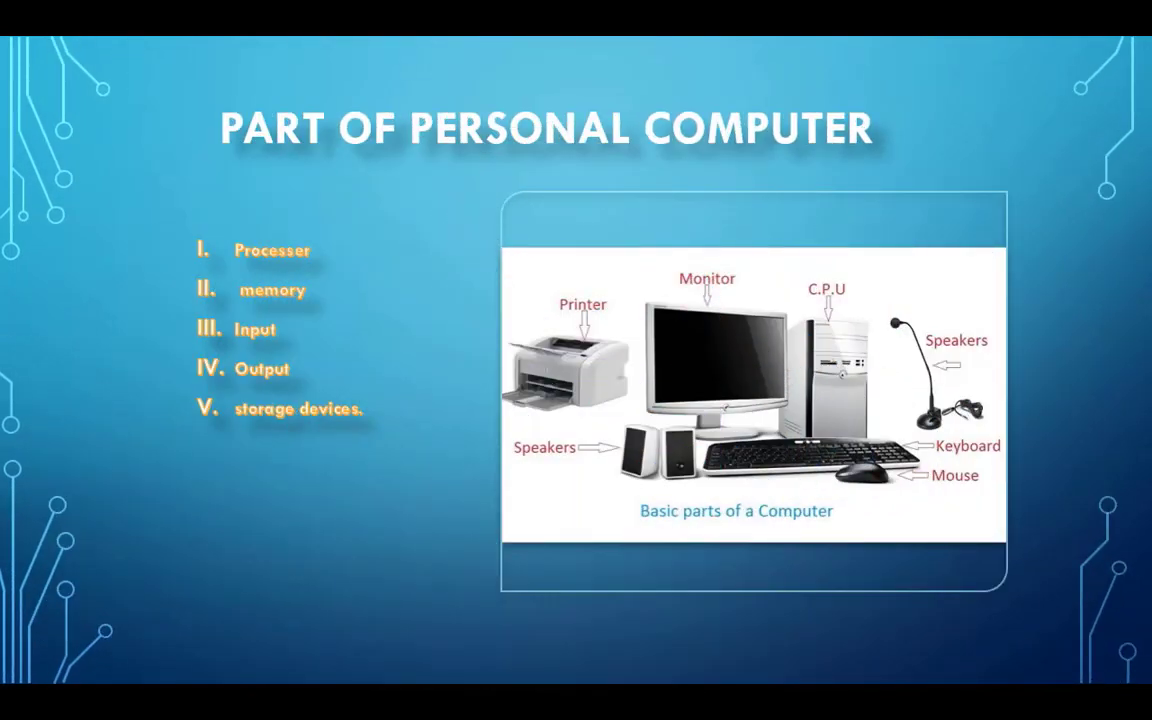
pyautogui.press('Right')
pyautogui.press('Right')
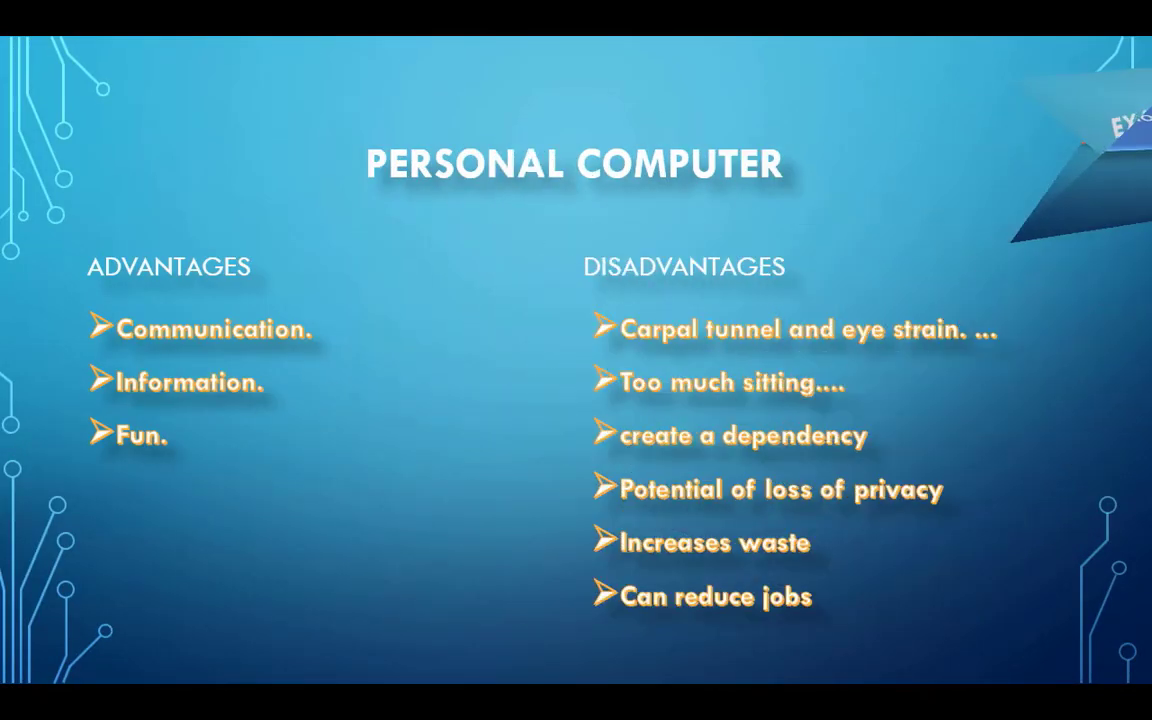
pyautogui.press('Right')
pyautogui.press('Right')
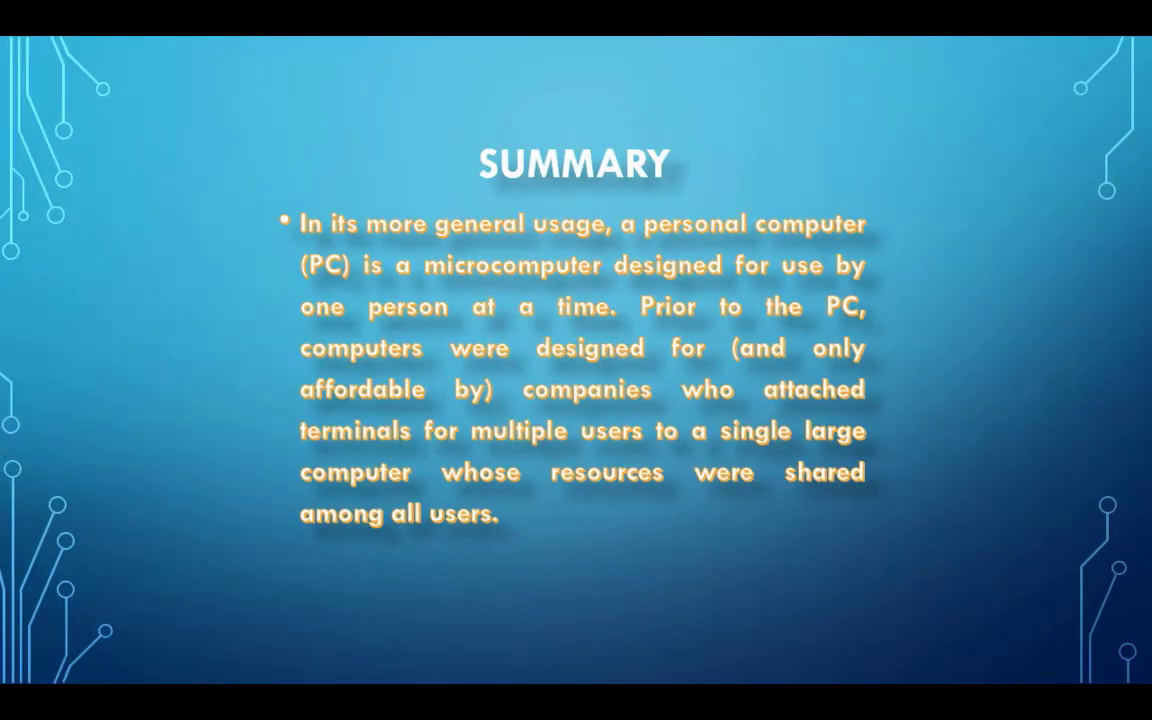
pyautogui.press('Right')
pyautogui.press('Right')
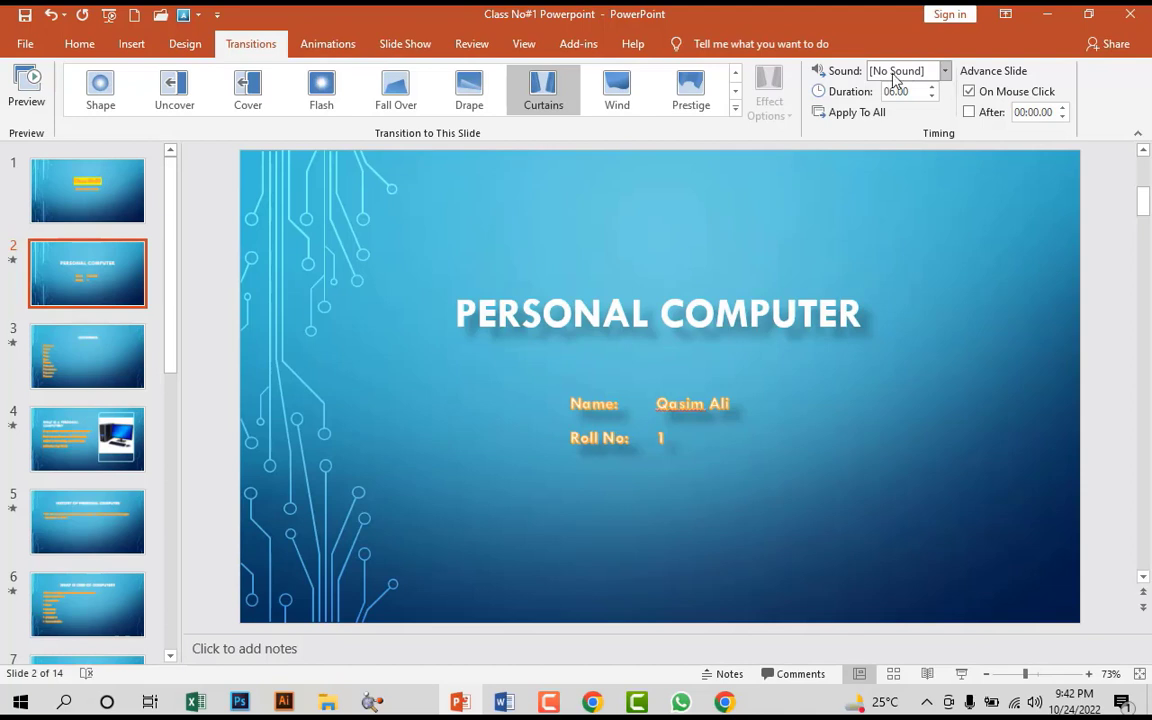
# - Give slide 2's Curtains transition the Applause sound and preview it
pyautogui.click(945, 72)
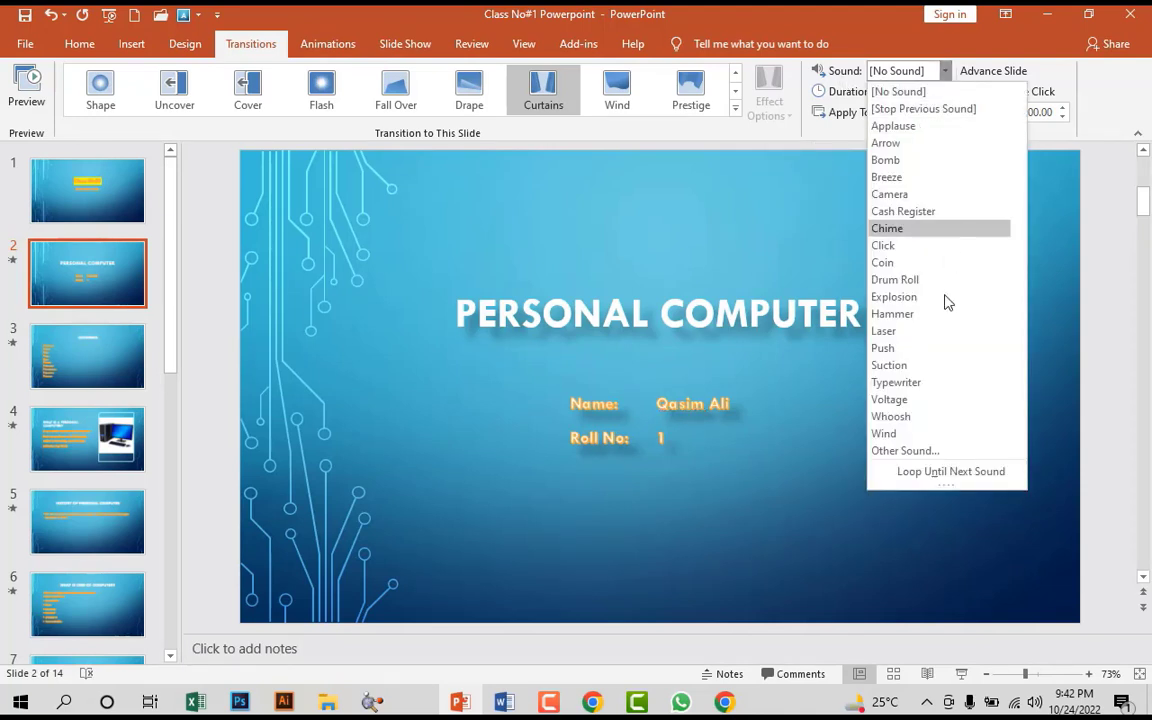
pyautogui.click(945, 452)
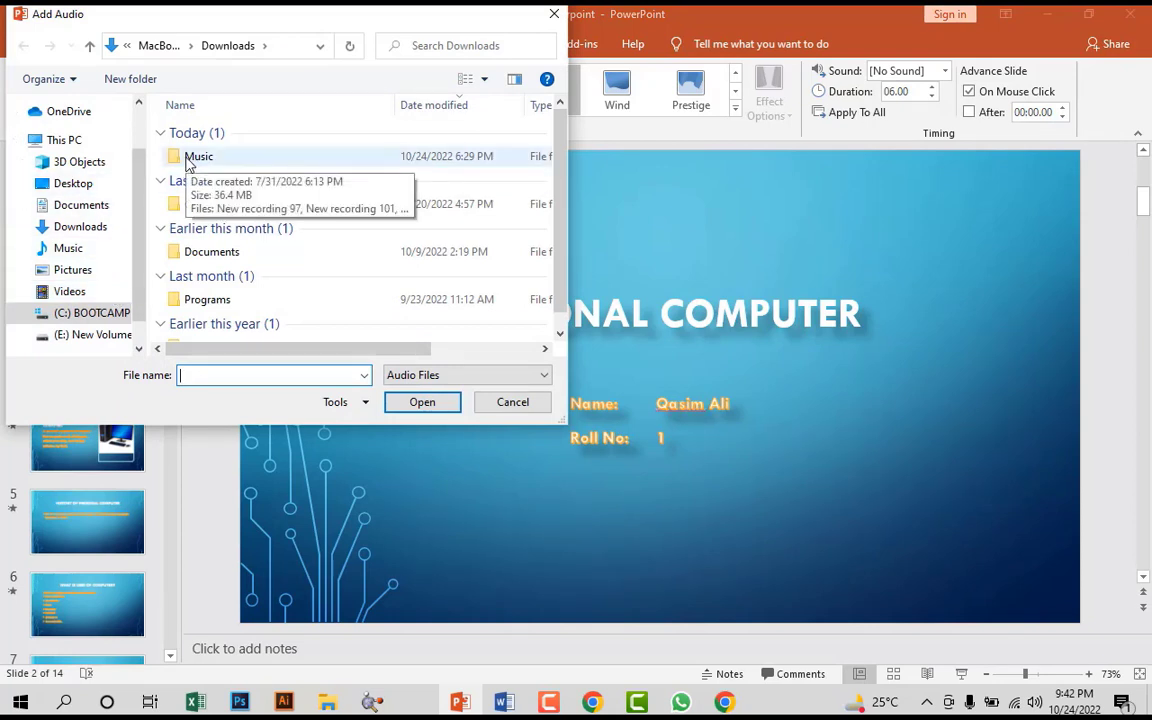
pyautogui.press('Escape')
pyautogui.click(943, 72)
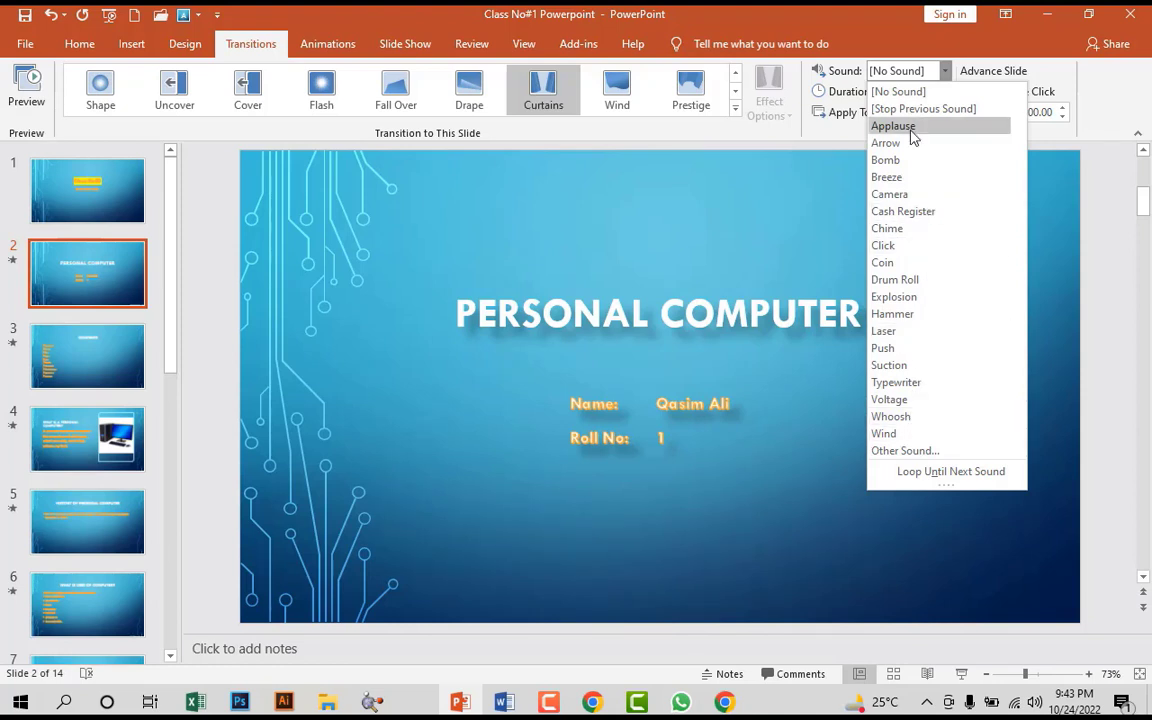
pyautogui.click(912, 127)
pyautogui.click(27, 88)
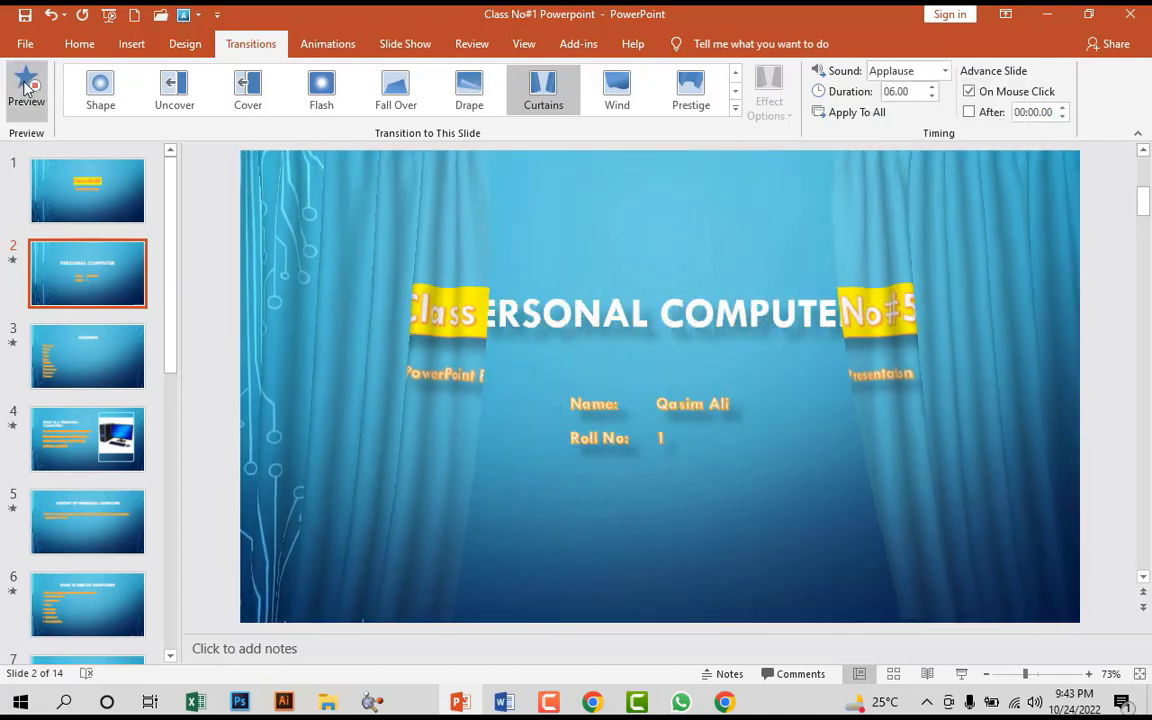
# - Set the Arrow transition sound on slides 3 and 4, previewing slide 3
pyautogui.click(87, 355)
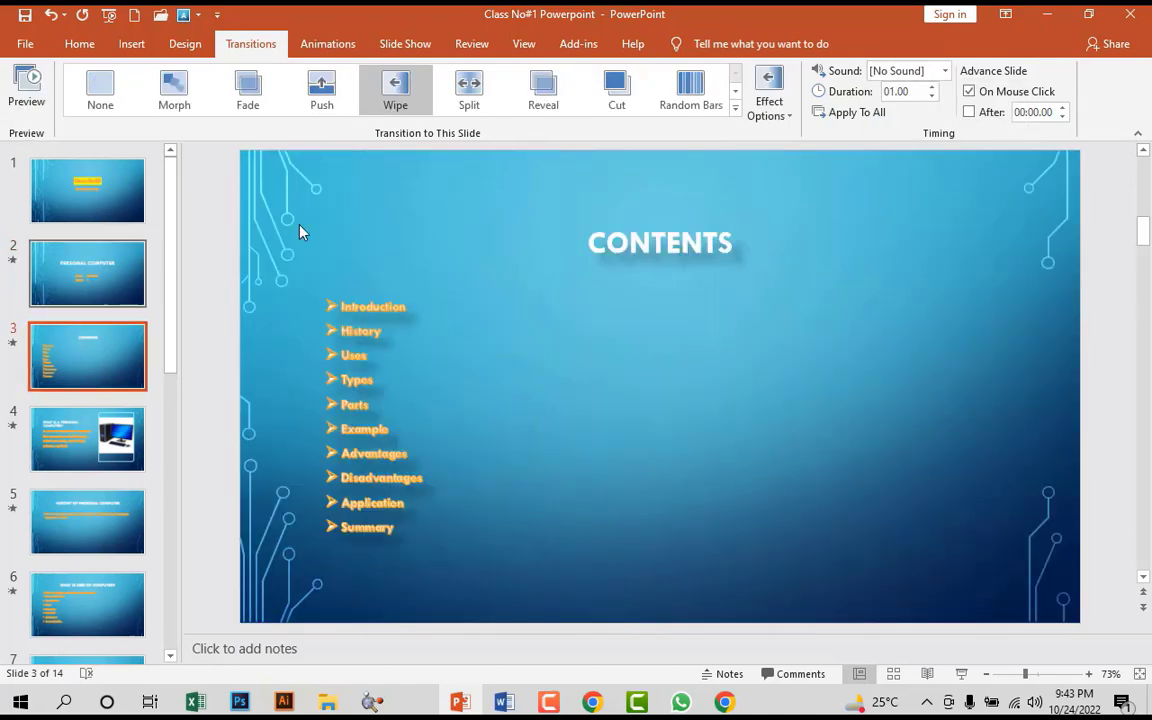
pyautogui.click(940, 70)
pyautogui.click(905, 143)
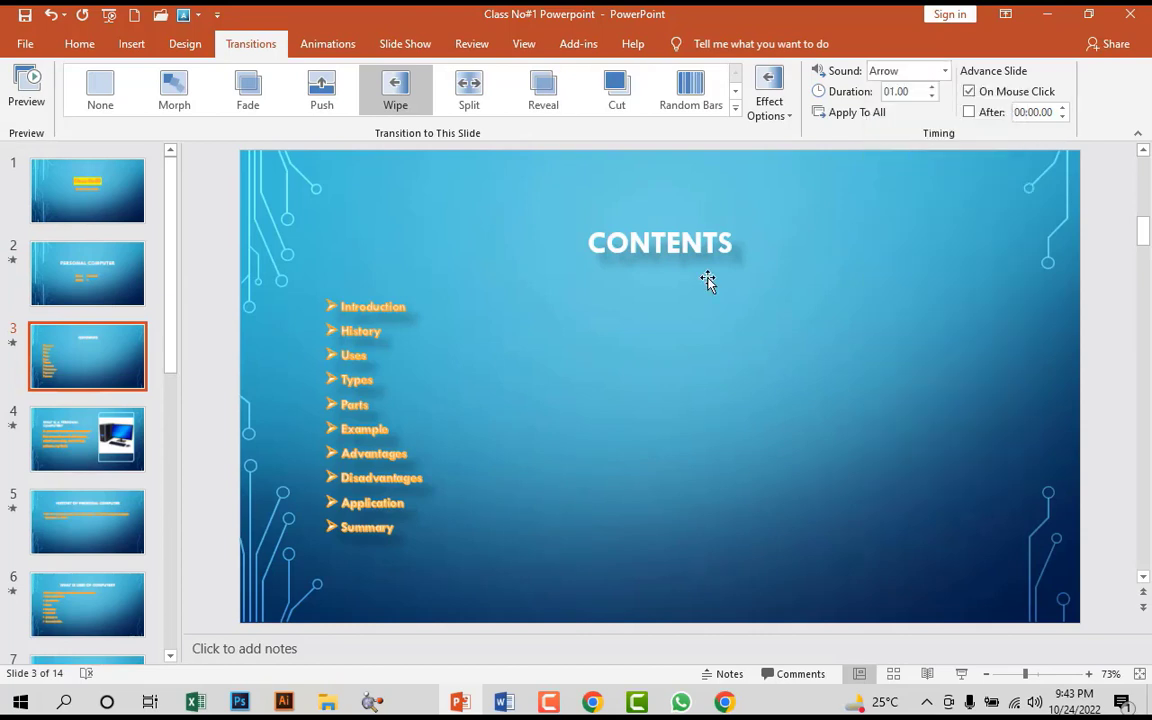
pyautogui.click(26, 85)
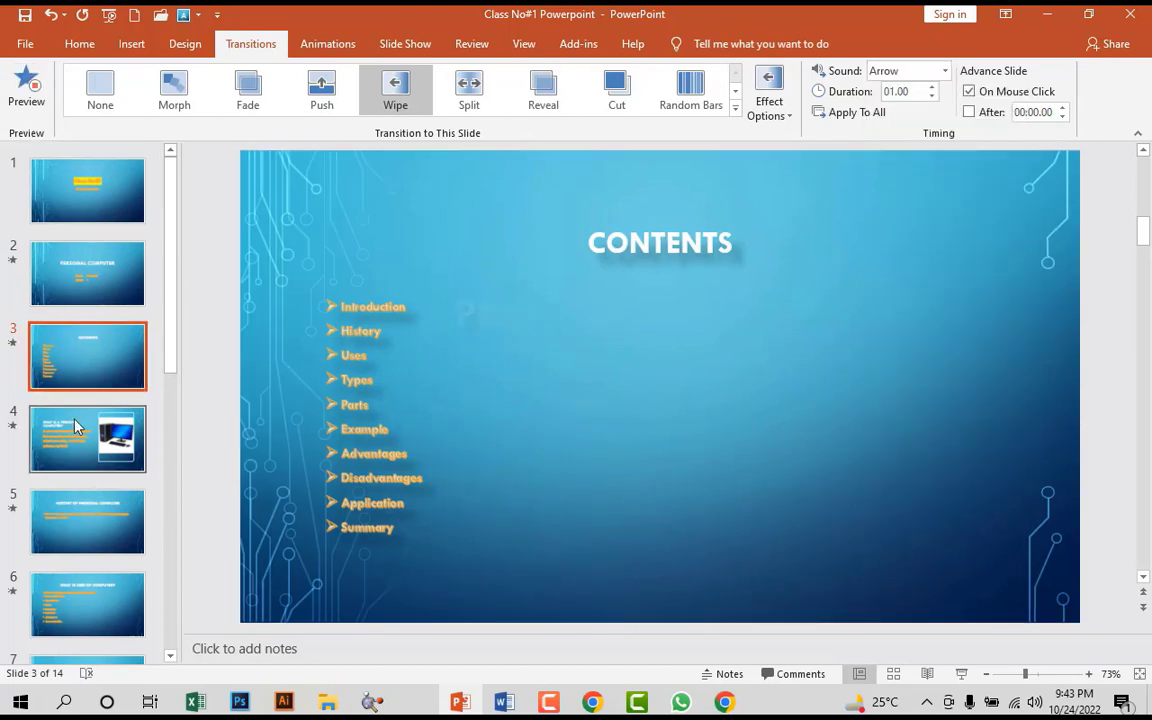
pyautogui.click(80, 440)
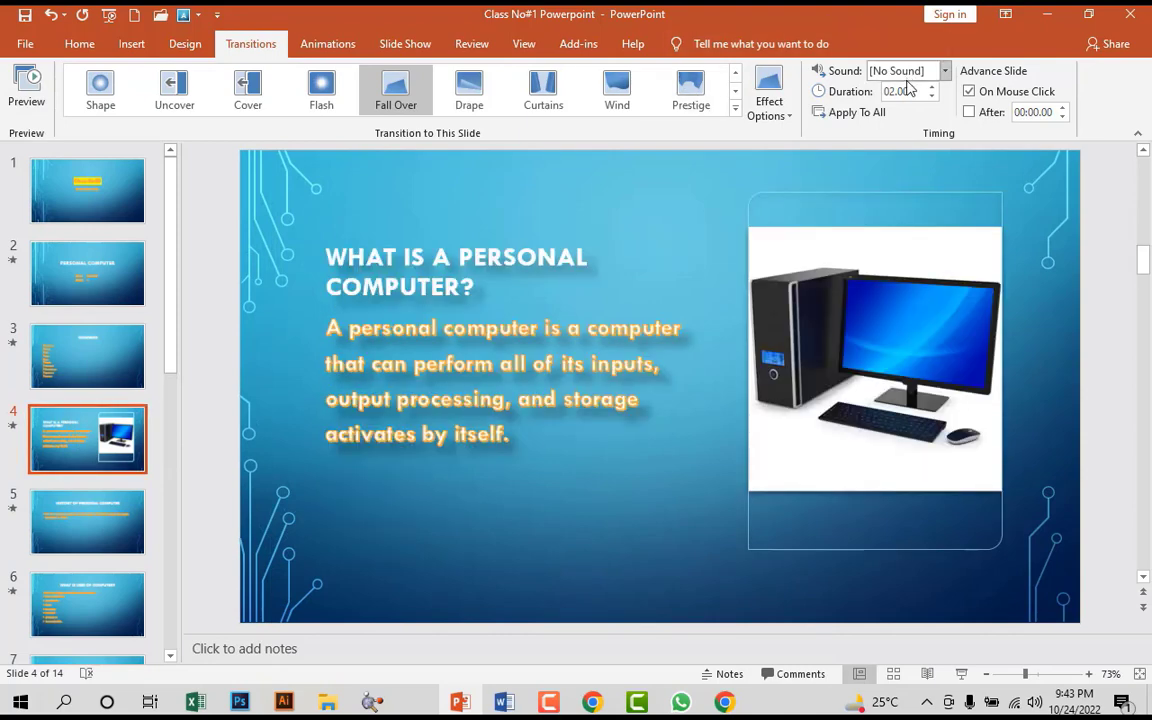
pyautogui.click(945, 71)
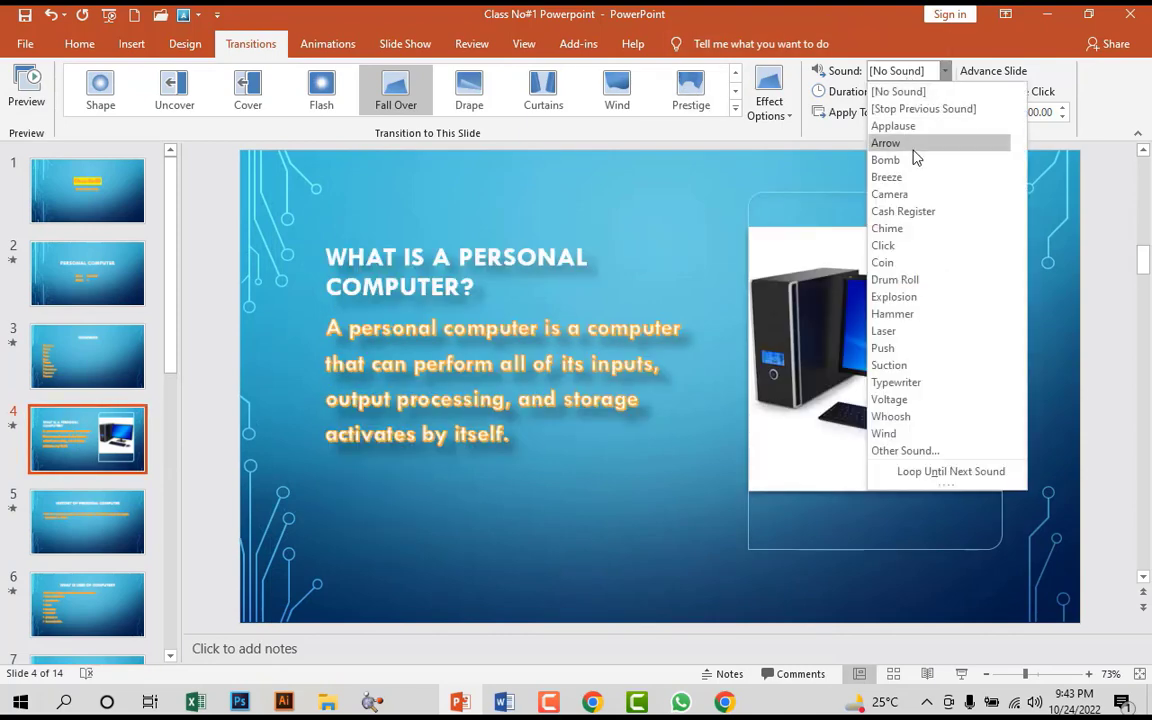
pyautogui.click(912, 148)
# - Set the Arrow transition sound on slides 5 and 7
pyautogui.click(148, 538)
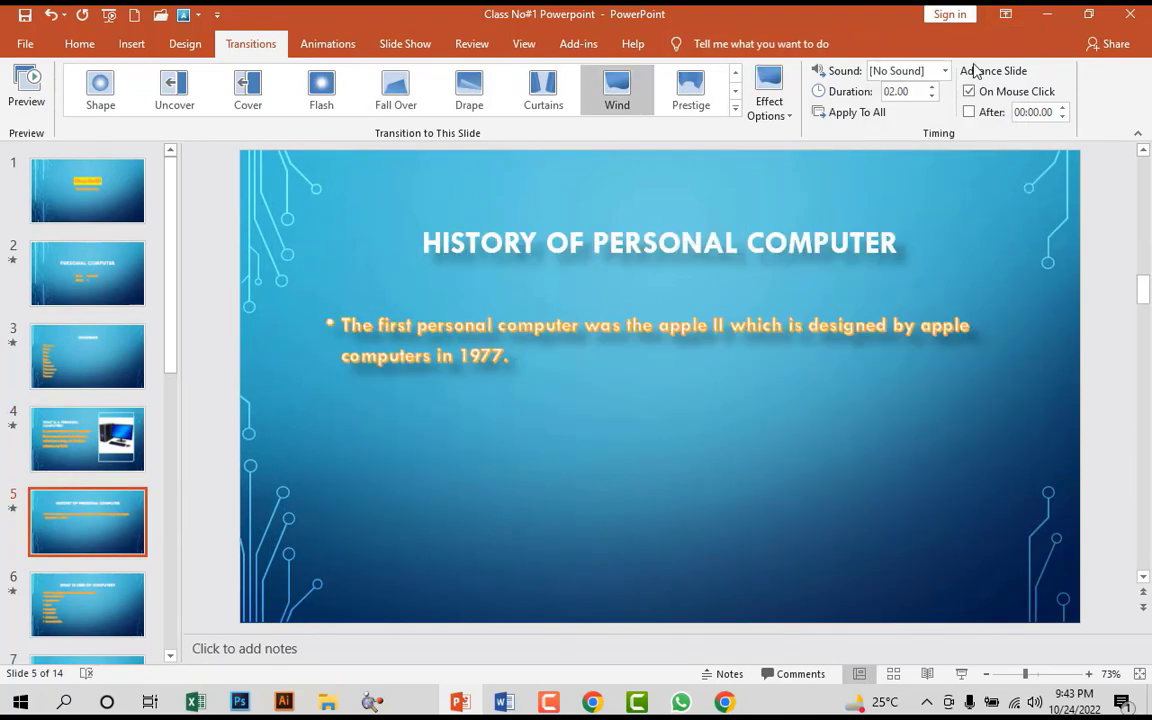
pyautogui.click(943, 71)
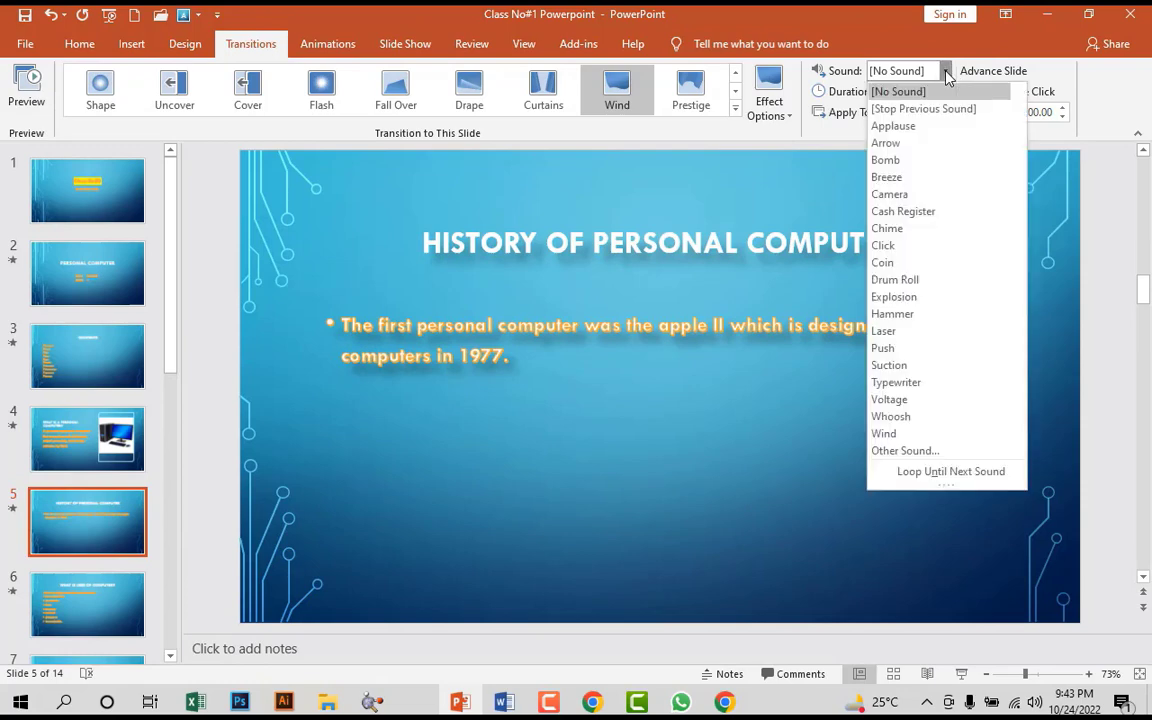
pyautogui.click(905, 144)
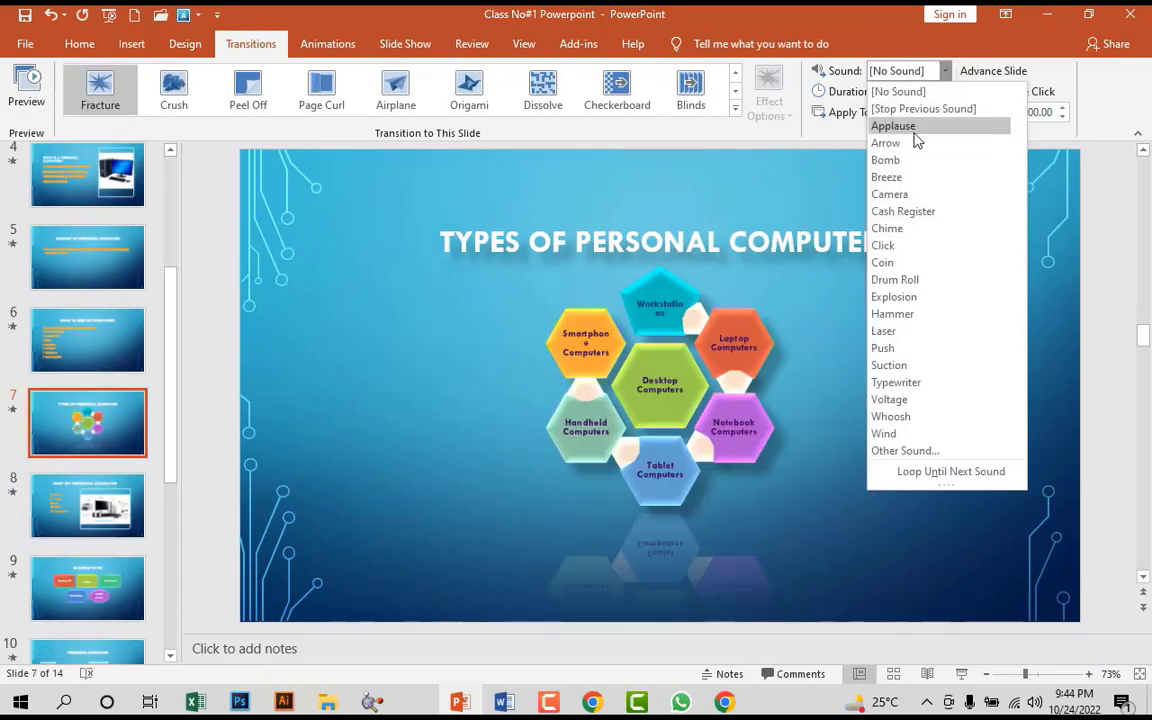
pyautogui.click(912, 146)
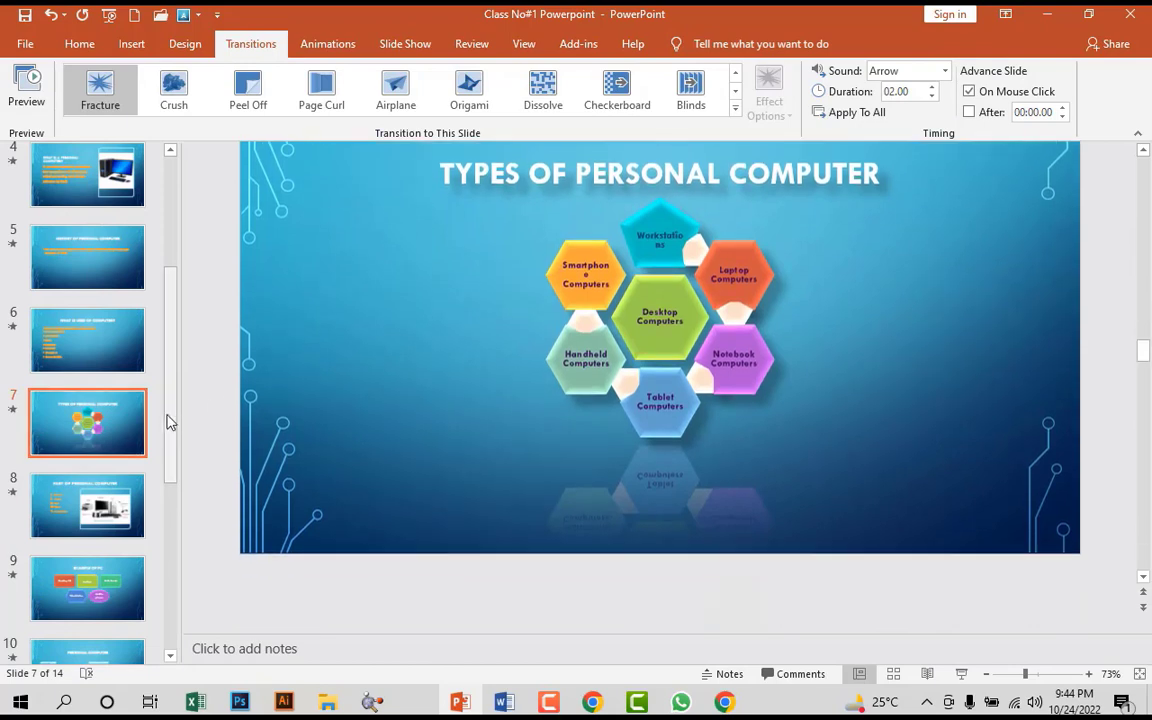
pyautogui.click(88, 505)
pyautogui.click(944, 71)
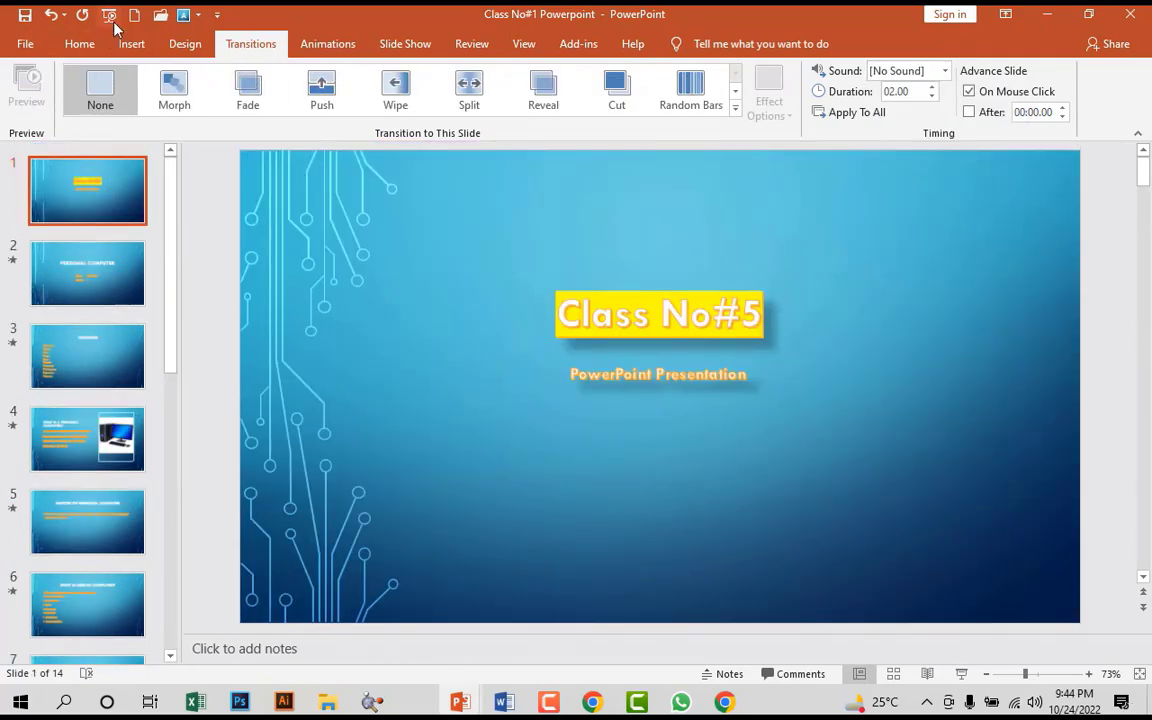
# - Play the show from slide 1, clicking through every slide, then exit back to editing
pyautogui.click(110, 16)
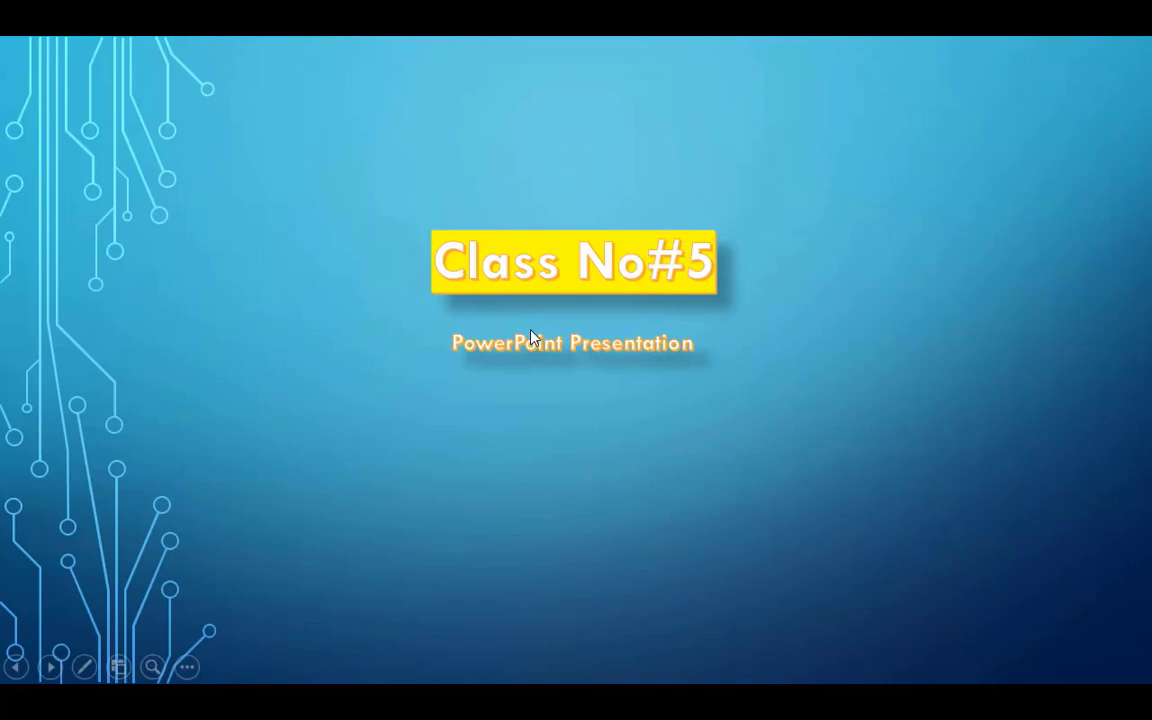
pyautogui.click(532, 338)
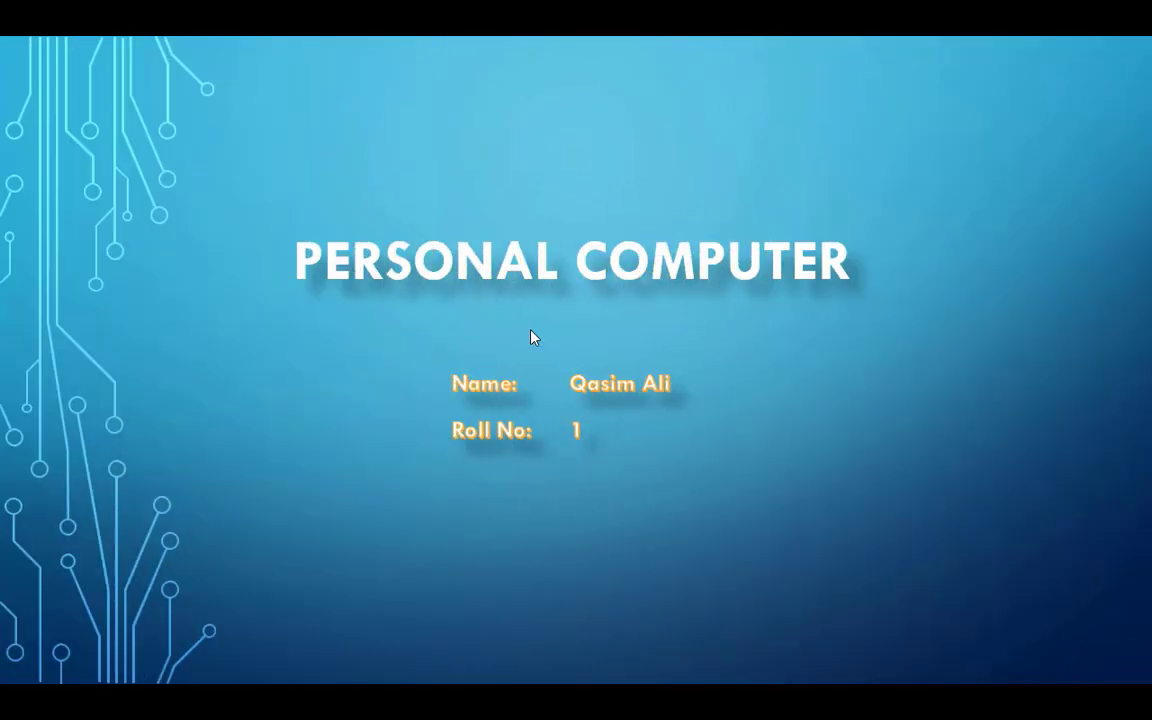
pyautogui.click(532, 338)
pyautogui.click(532, 338)
pyautogui.click(532, 338)
pyautogui.click(532, 338)
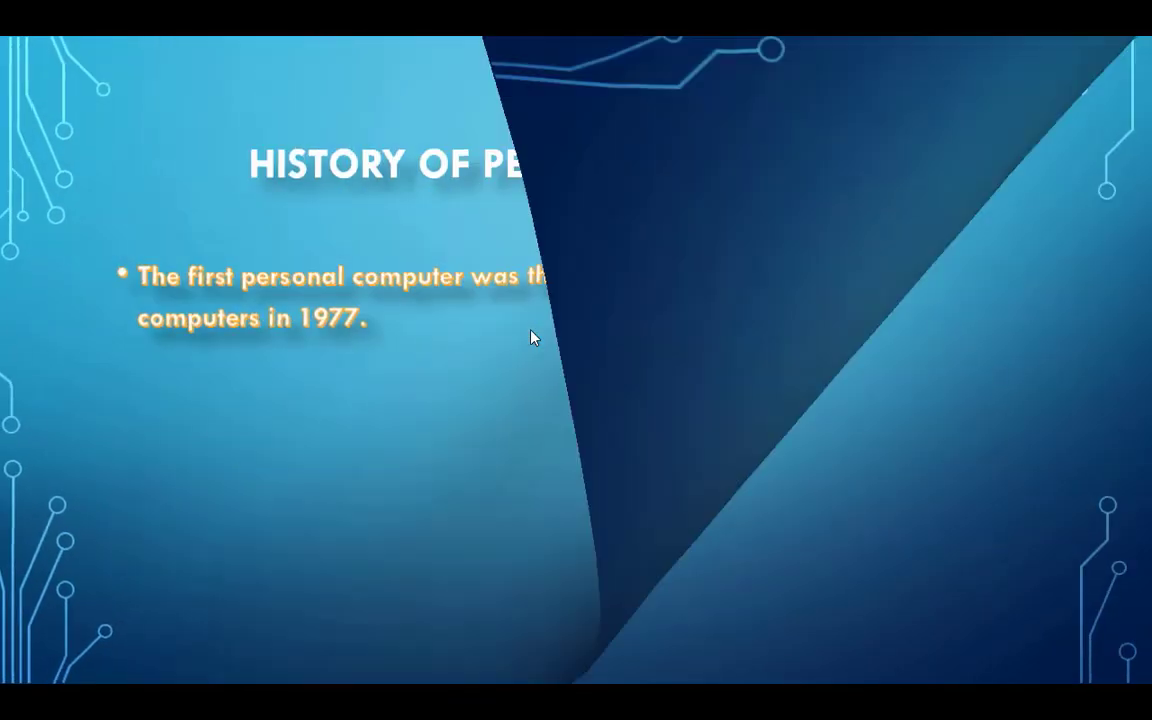
pyautogui.click(532, 338)
pyautogui.click(532, 338)
pyautogui.click(532, 338)
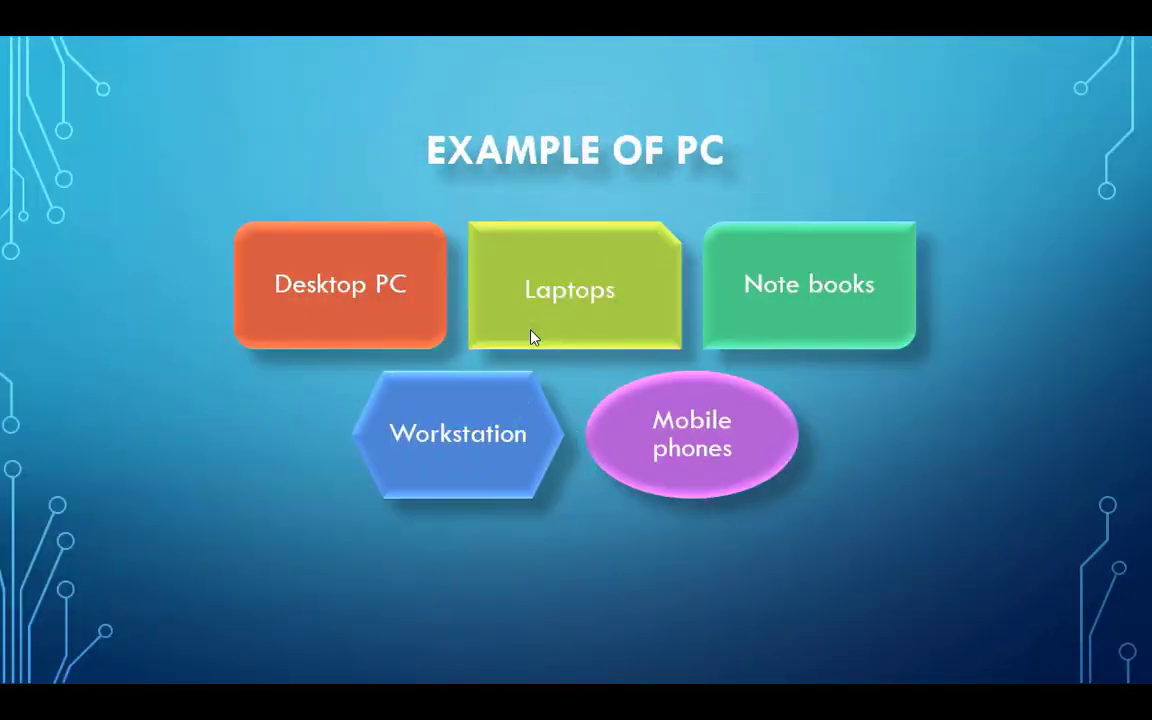
pyautogui.click(532, 338)
pyautogui.click(532, 338)
pyautogui.click(532, 338)
pyautogui.click(532, 338)
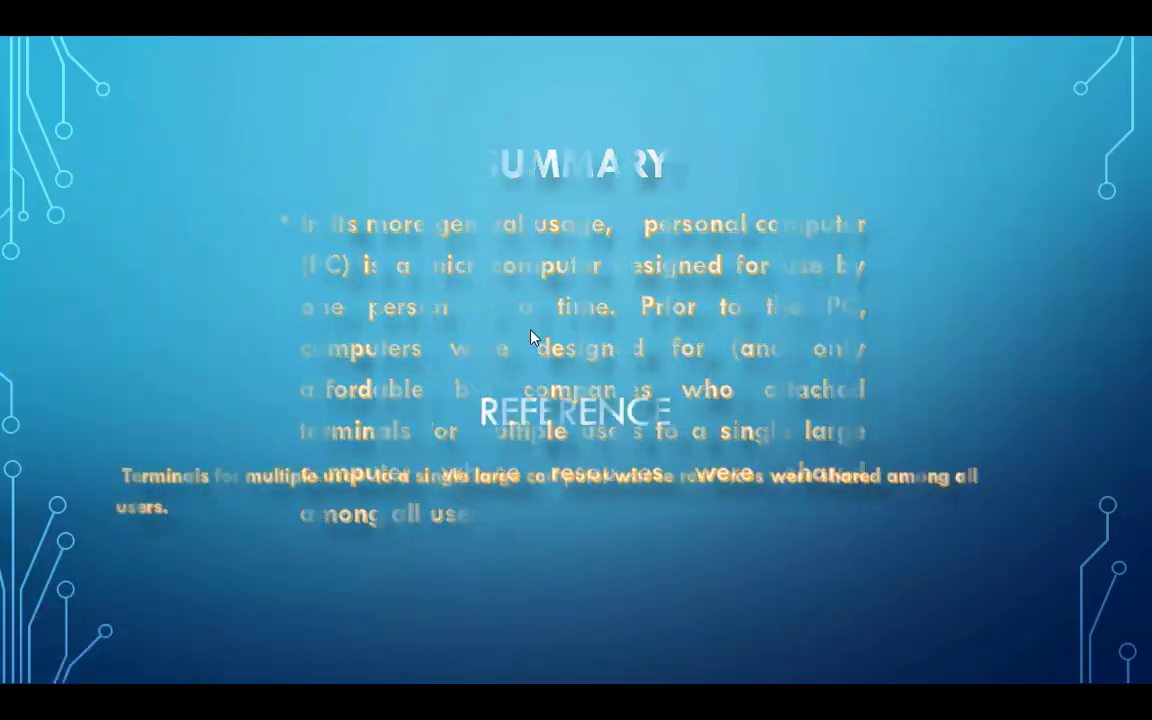
pyautogui.press('Escape')
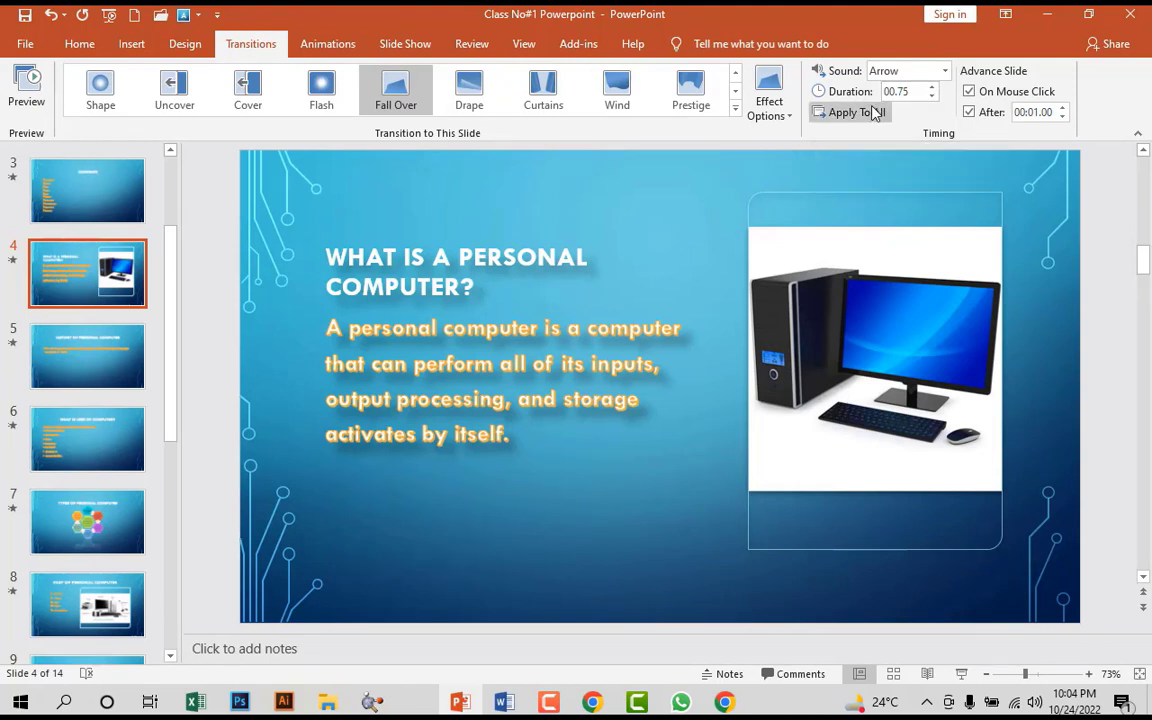
# - Lengthen slide 4's Fall Over duration and preview, then shorten it to 01.00 and preview again
pyautogui.click(932, 87)
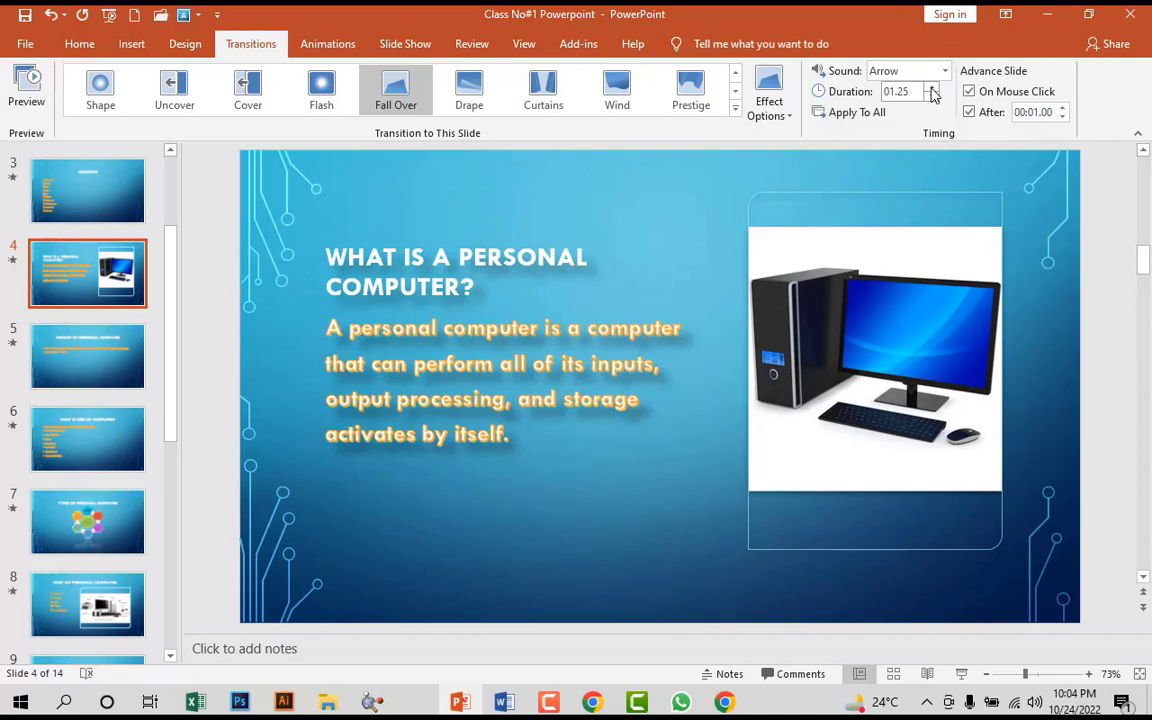
pyautogui.click(932, 88)
pyautogui.click(932, 88)
pyautogui.click(932, 88)
pyautogui.click(30, 97)
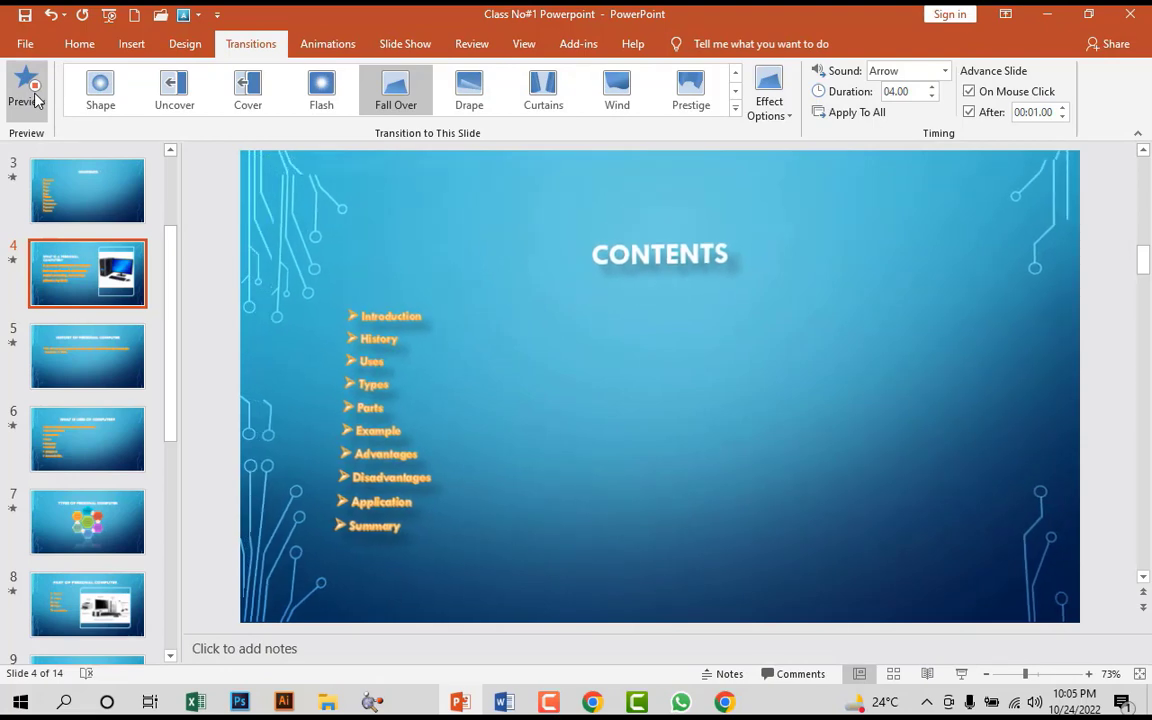
pyautogui.click(932, 96)
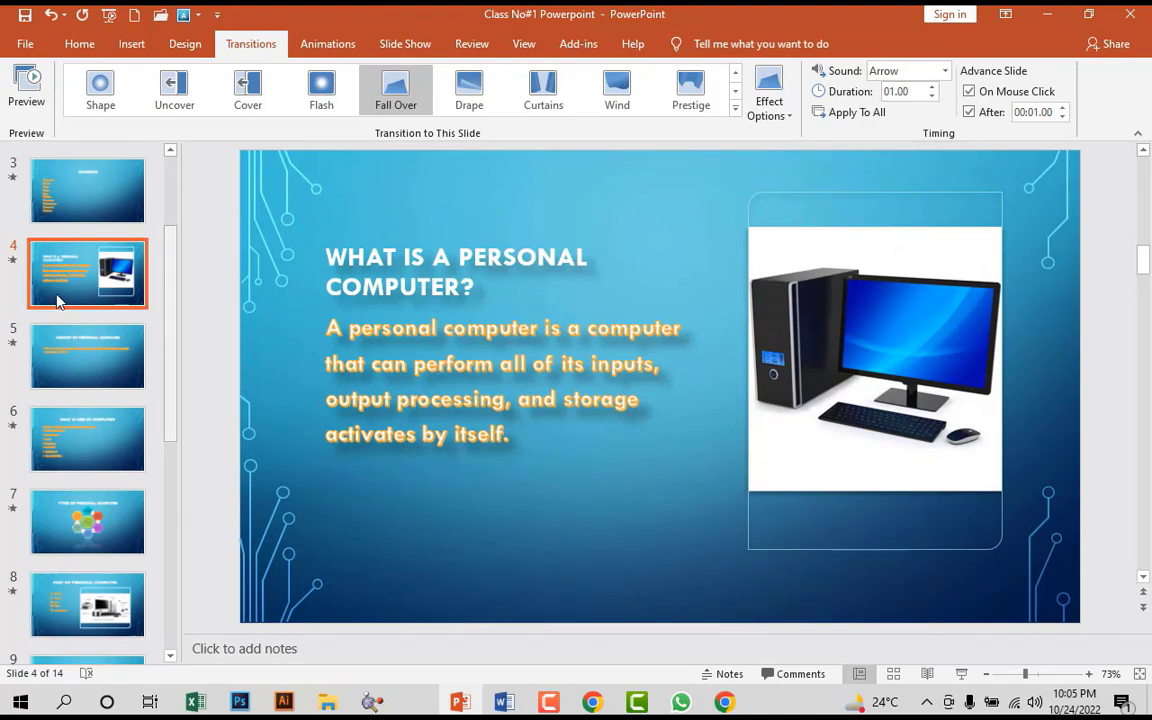
pyautogui.click(31, 97)
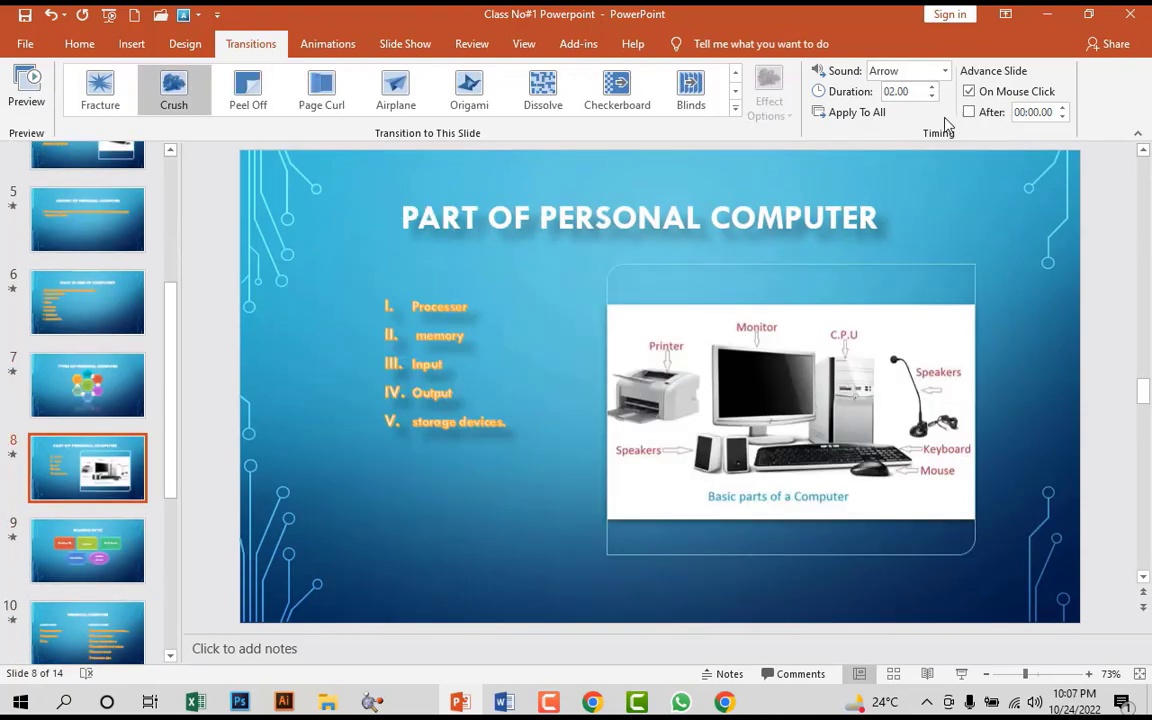
# - Step down through the later slides' thumbnails, then run the slide show from the beginning
pyautogui.press('Down')
pyautogui.press('Down')
pyautogui.press('Down')
pyautogui.press('Down')
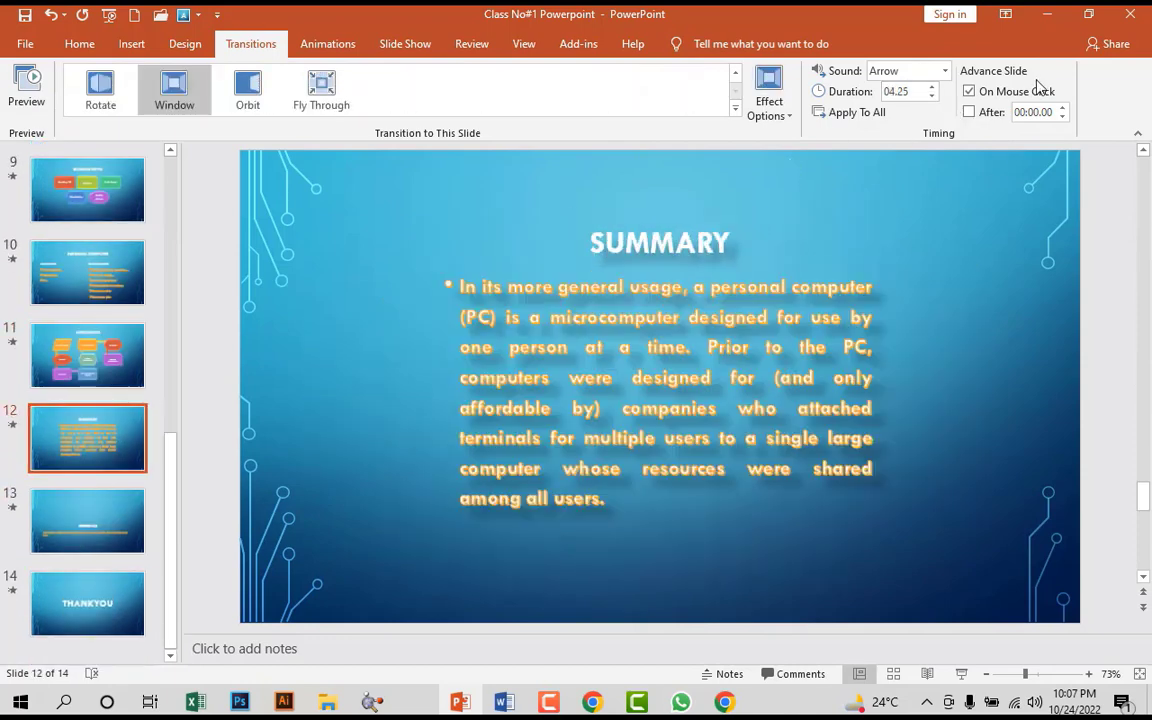
pyautogui.press('Down')
pyautogui.press('Down')
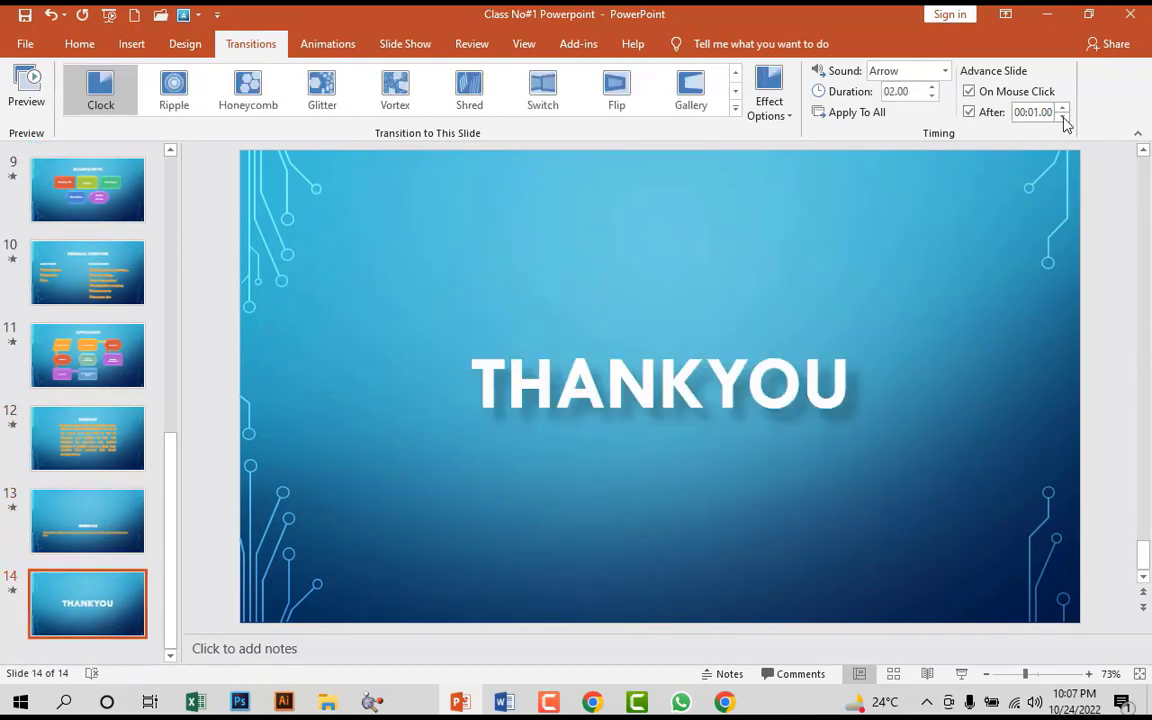
pyautogui.press('F5')
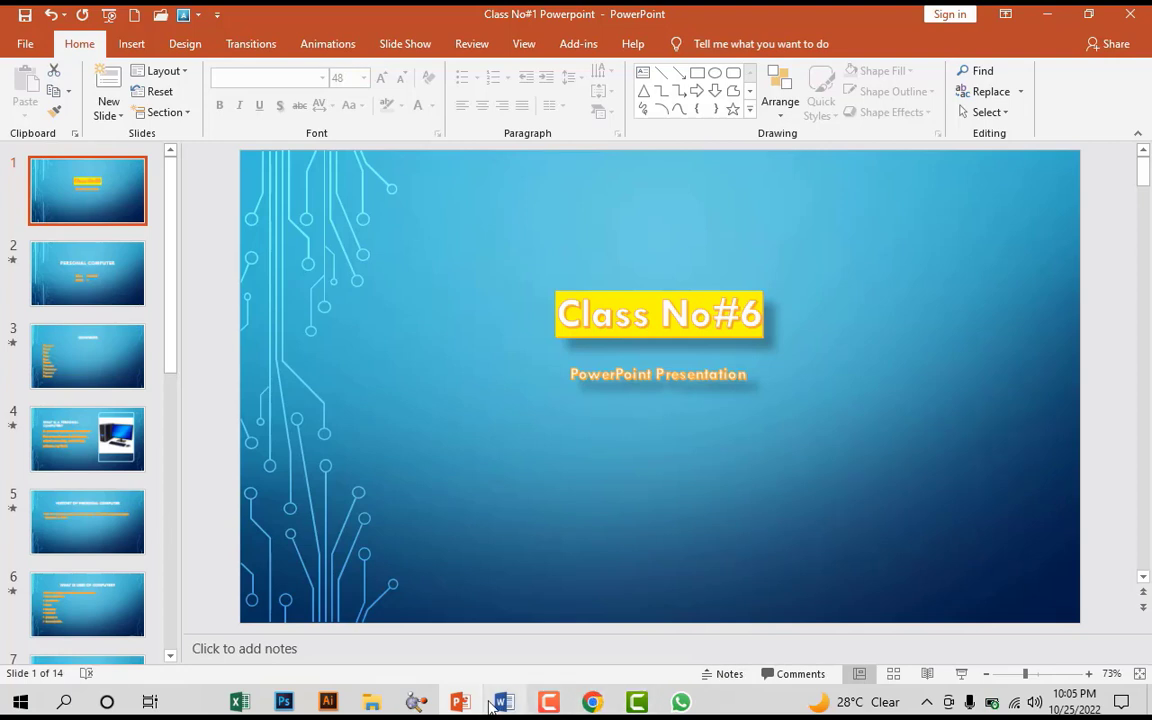
# - Select the PERSONAL COMPUTER title on slide 2 and apply a Fly In entrance
pyautogui.click(327, 43)
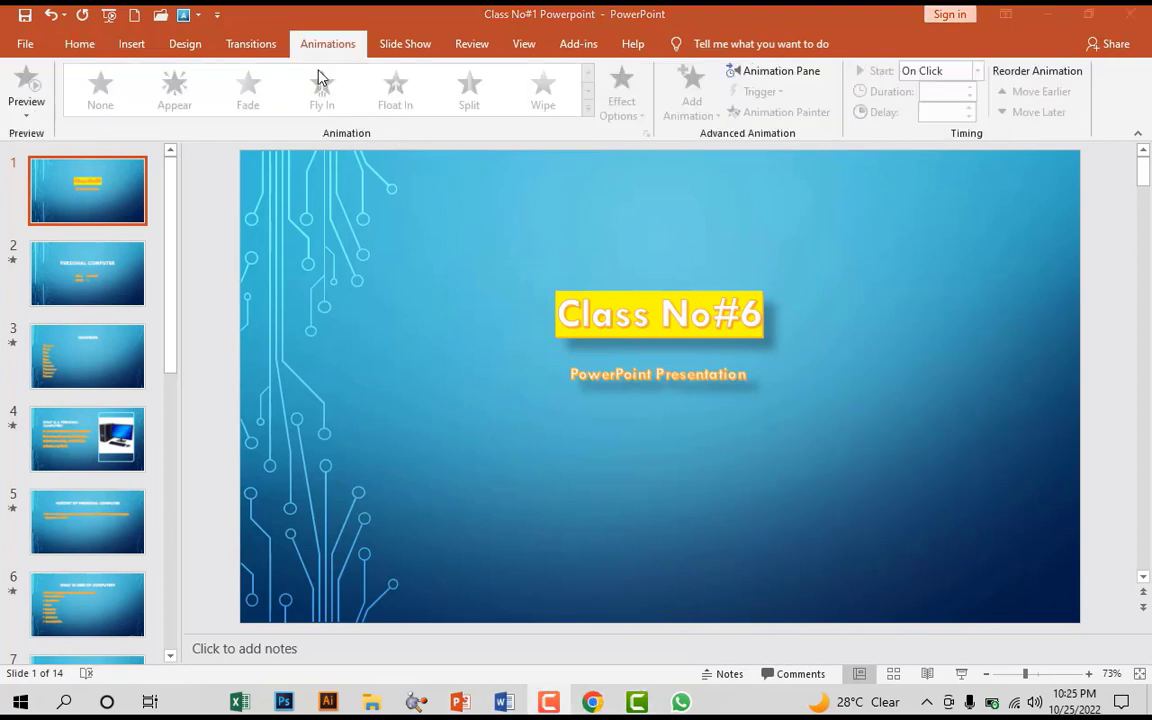
pyautogui.scroll(-1, 857, 318)
pyautogui.click(857, 318)
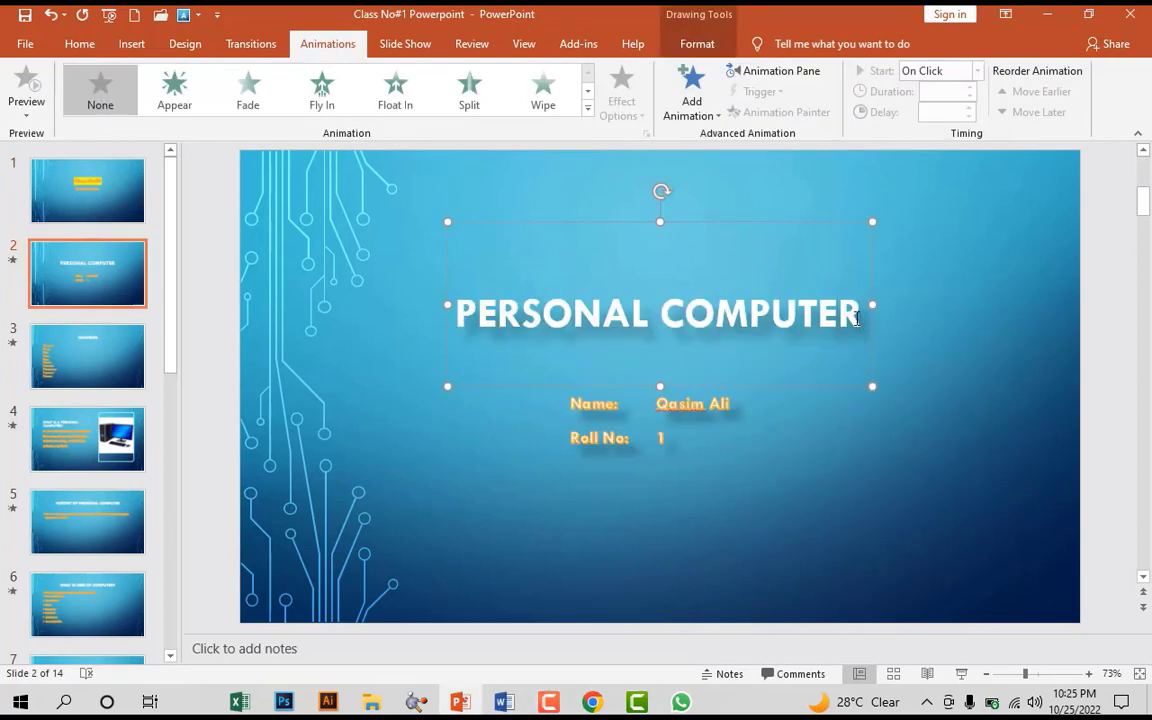
pyautogui.moveTo(857, 318); pyautogui.dragTo(452, 314)
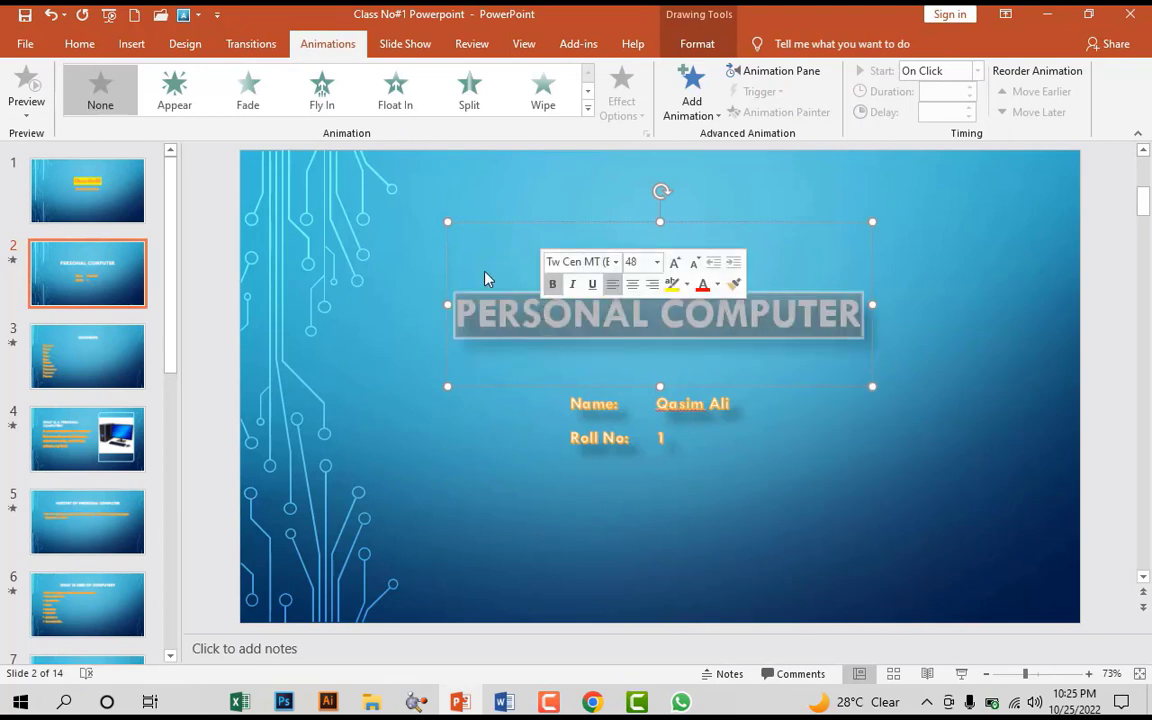
pyautogui.click(587, 107)
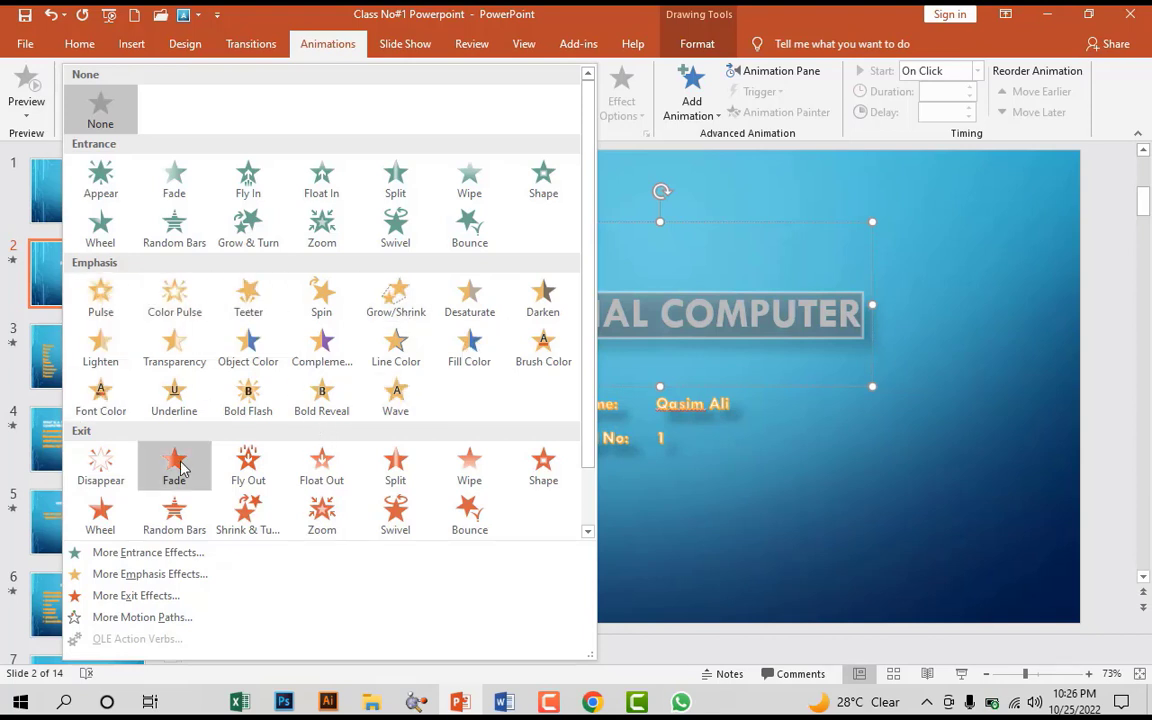
pyautogui.scroll(-1, 172, 455)
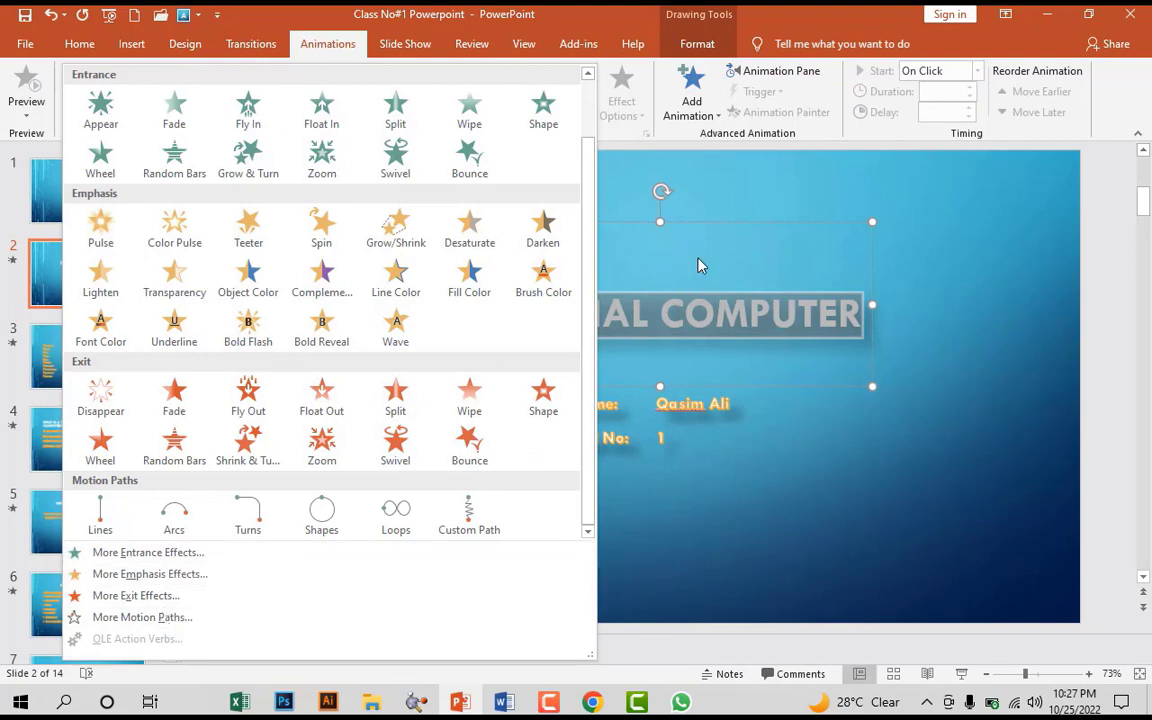
pyautogui.click(780, 318)
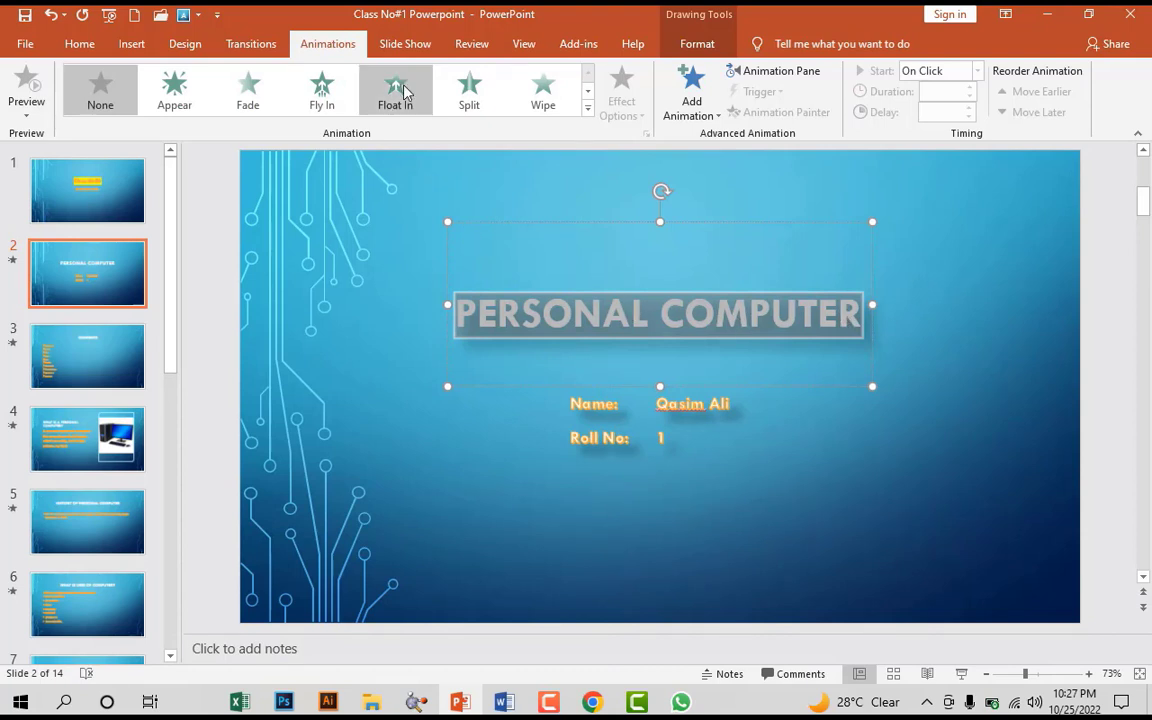
pyautogui.click(326, 97)
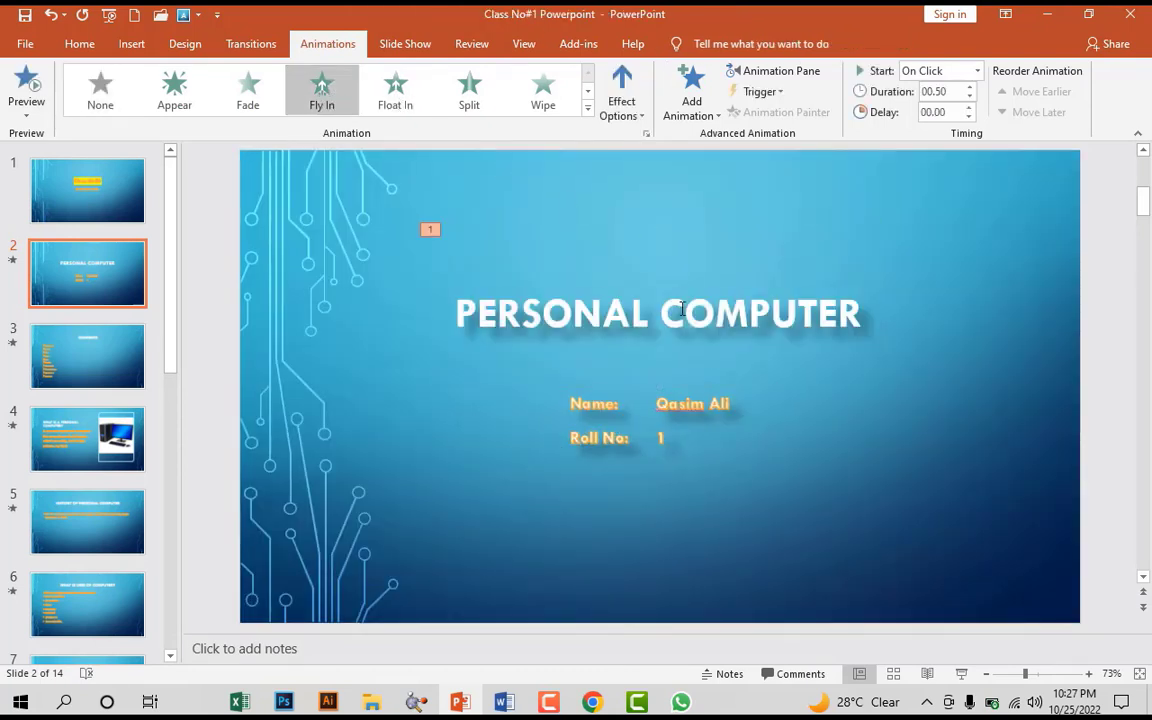
pyautogui.click(326, 95)
# - Try the title's Fly In from Bottom, Bottom-Left, Left and Top-Left
pyautogui.click(618, 108)
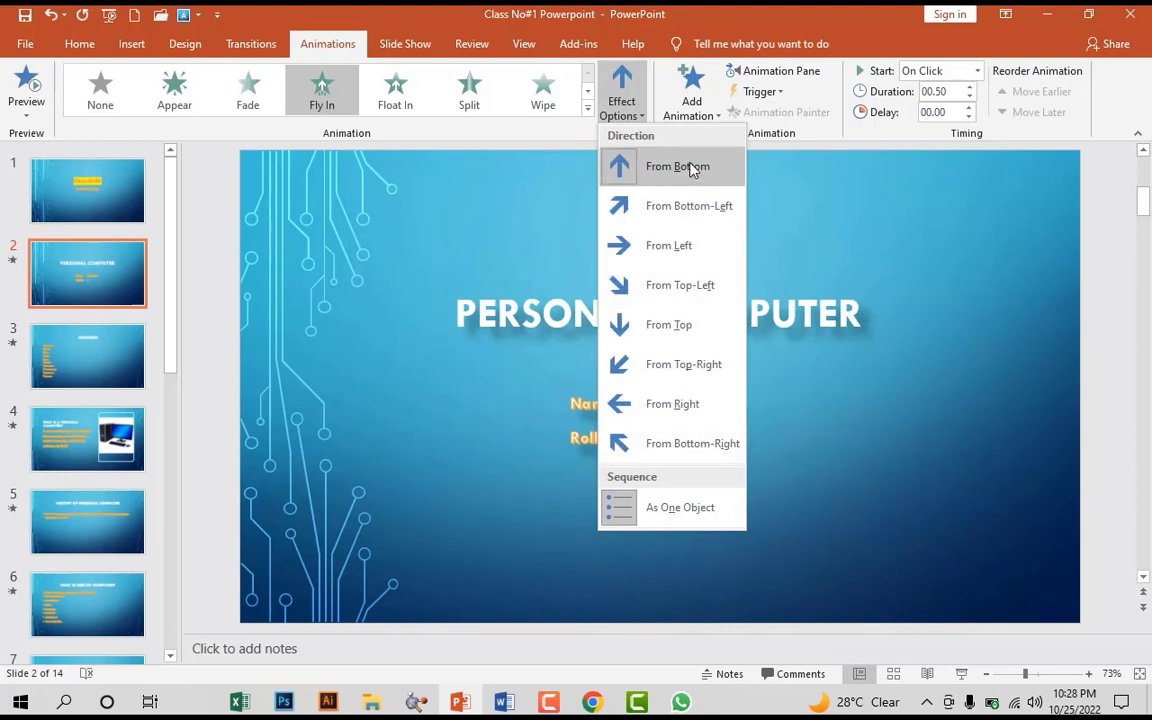
pyautogui.click(690, 168)
pyautogui.click(621, 100)
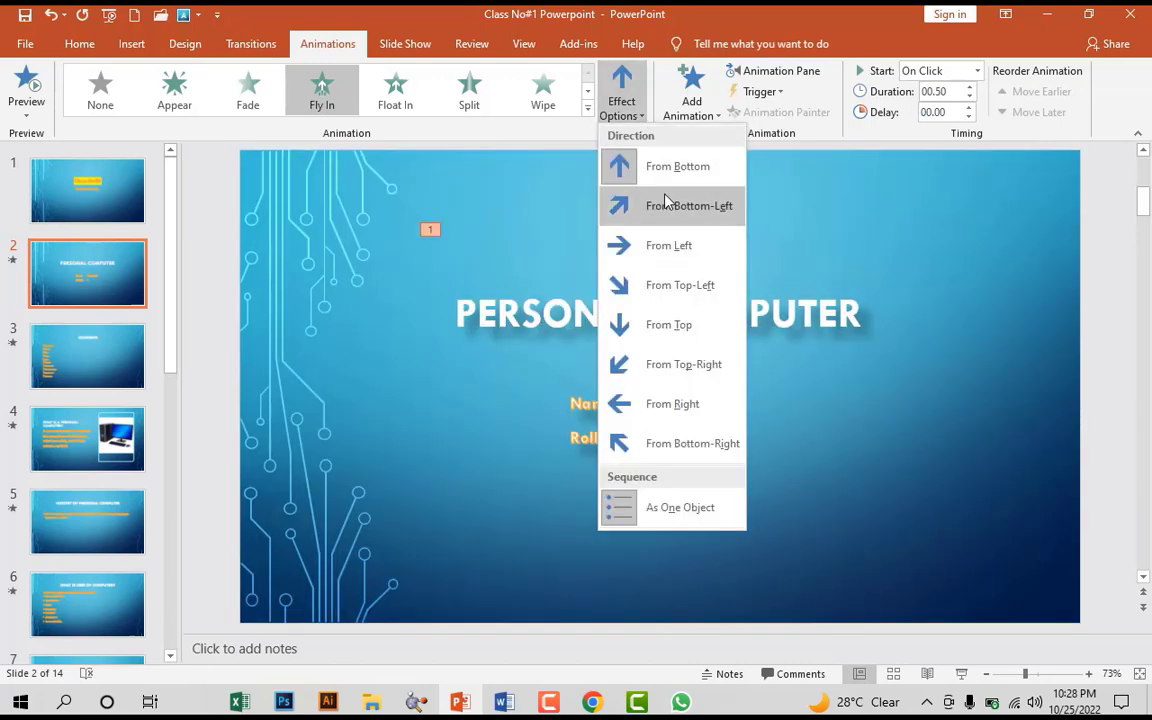
pyautogui.click(665, 205)
pyautogui.click(621, 100)
pyautogui.click(660, 245)
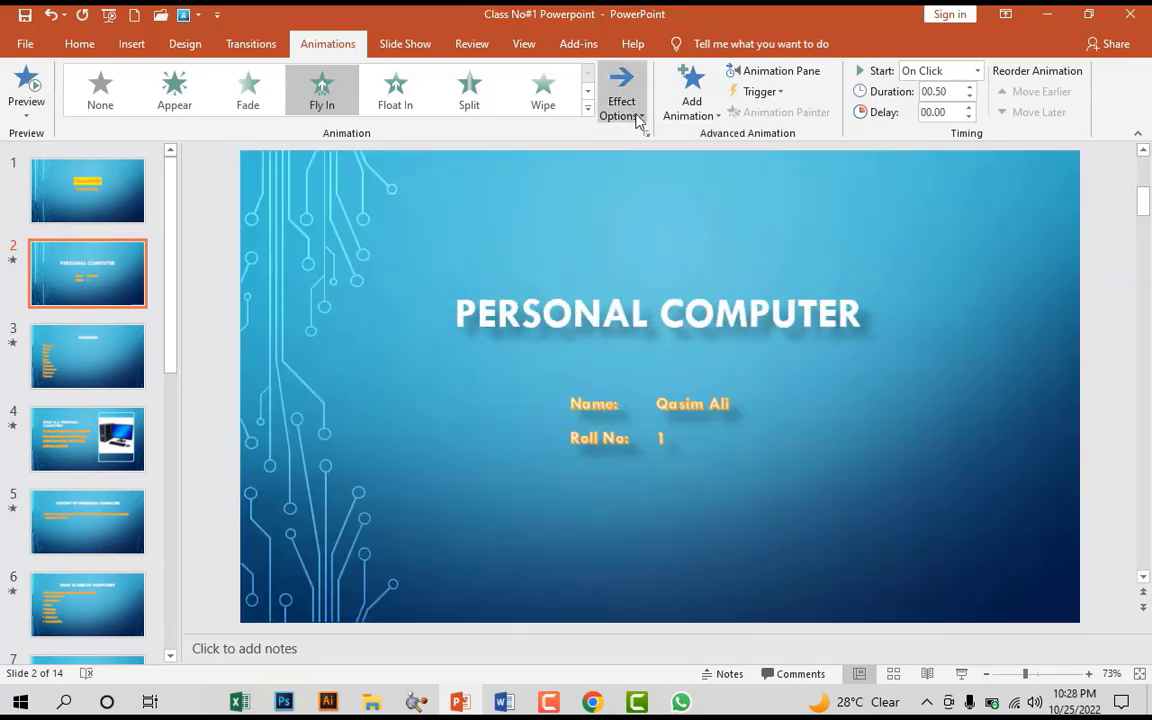
pyautogui.click(637, 118)
pyautogui.click(680, 285)
# - Try From Top, Top-Right and Right, settling on From Bottom-Right
pyautogui.click(641, 115)
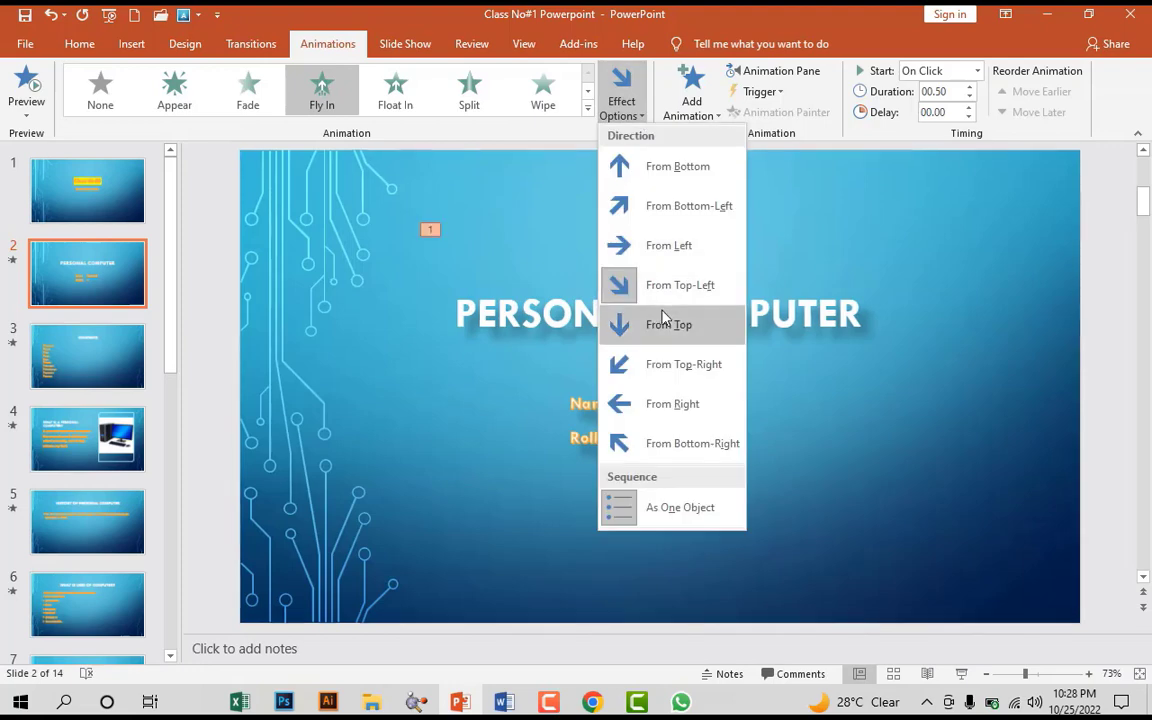
pyautogui.click(662, 320)
pyautogui.click(641, 115)
pyautogui.click(676, 364)
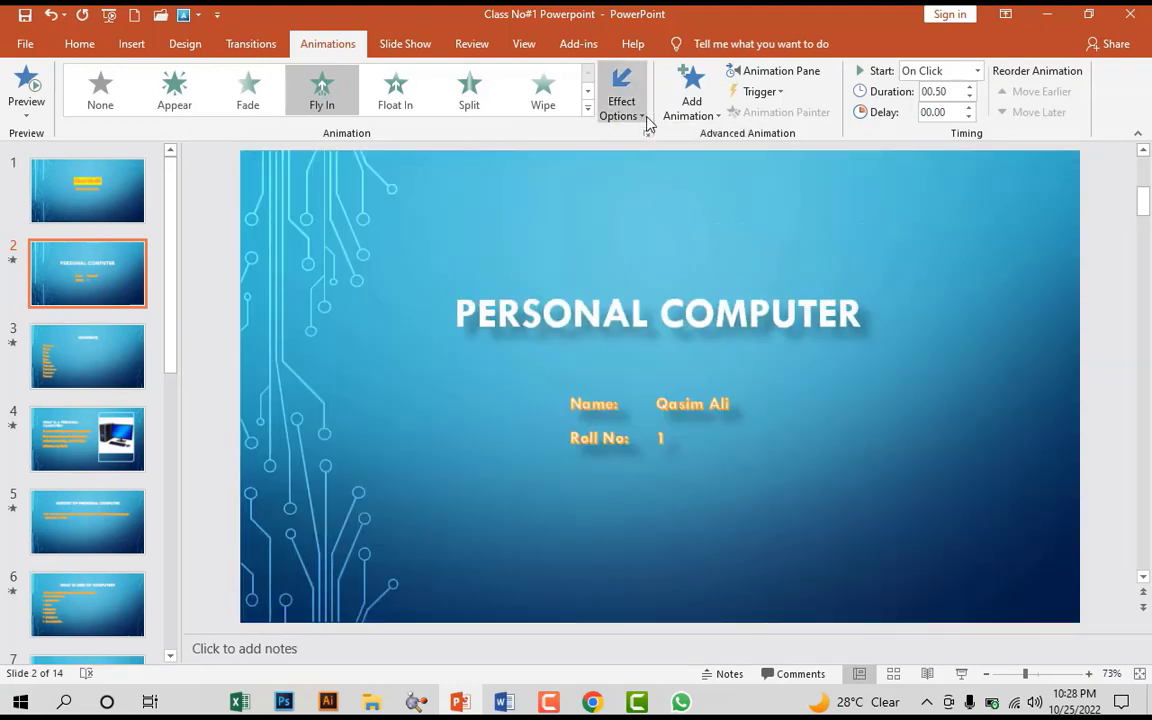
pyautogui.click(647, 118)
pyautogui.click(700, 403)
pyautogui.click(642, 116)
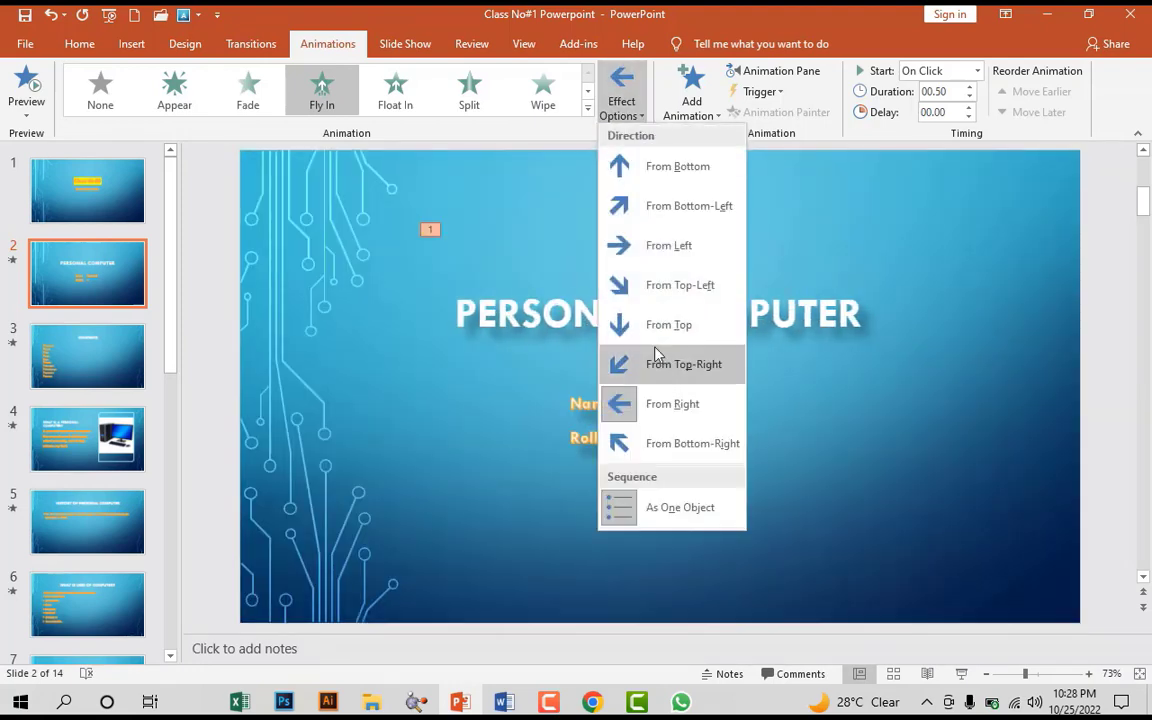
pyautogui.click(680, 443)
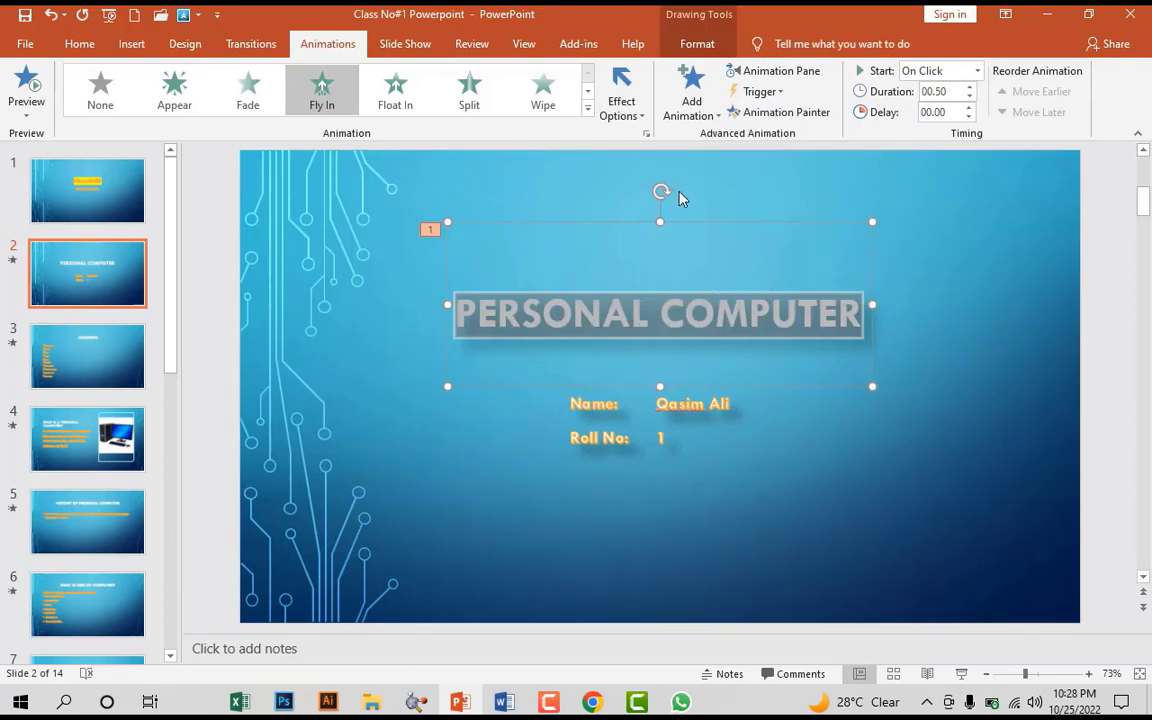
# - Add a Fill Color emphasis to the title, switch it to Spin, and adjust its spin amount
pyautogui.click(709, 116)
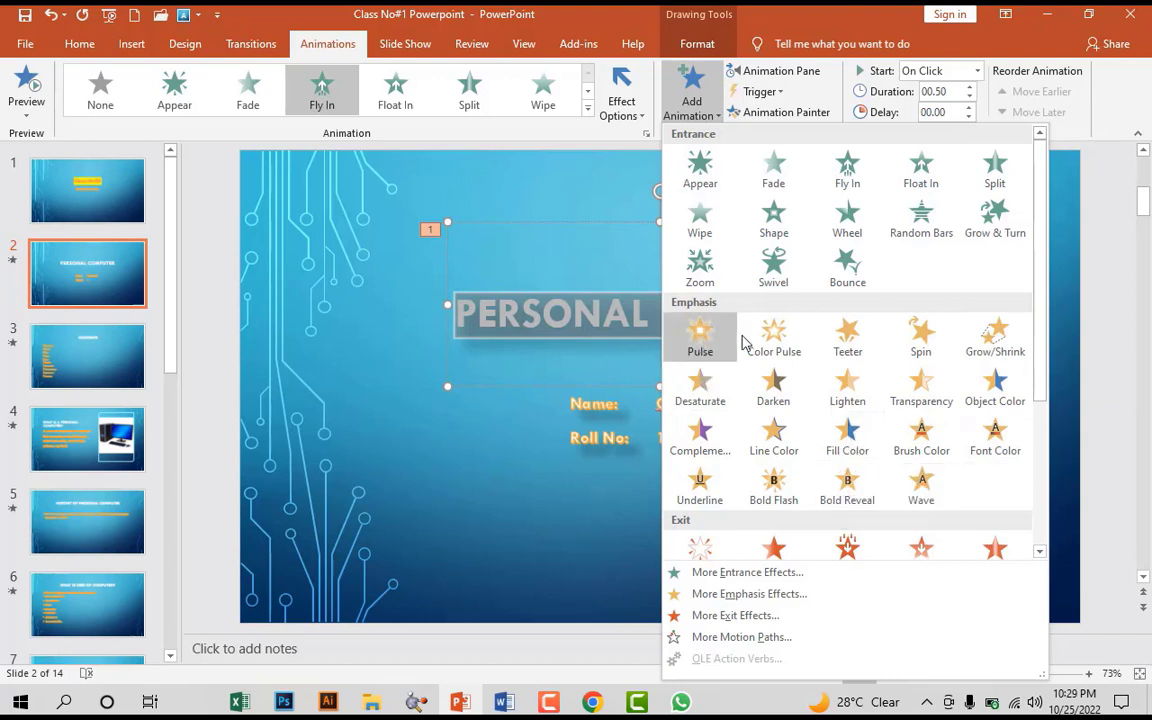
pyautogui.click(850, 441)
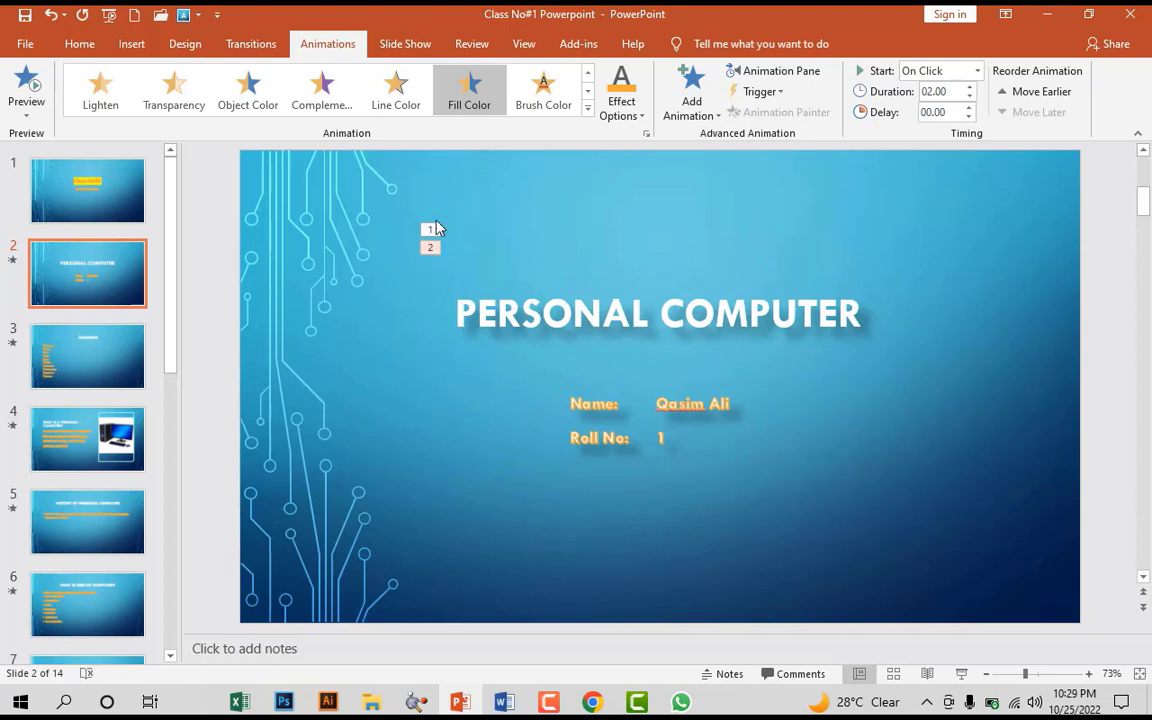
pyautogui.click(587, 107)
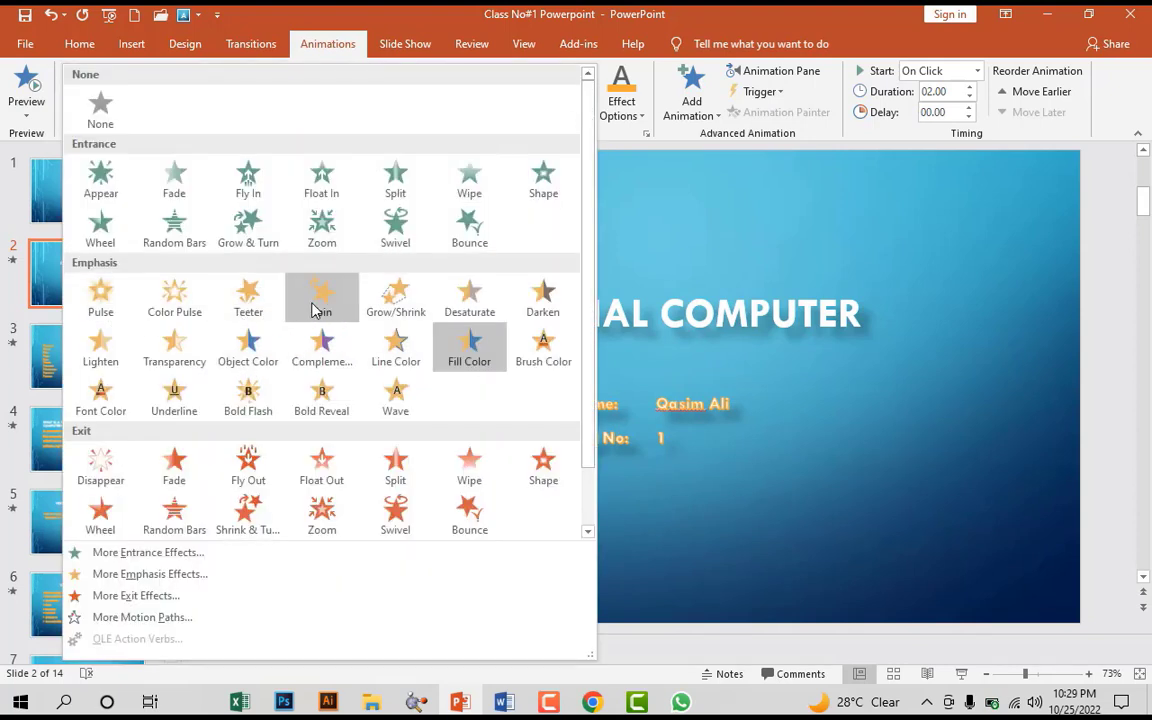
pyautogui.click(318, 310)
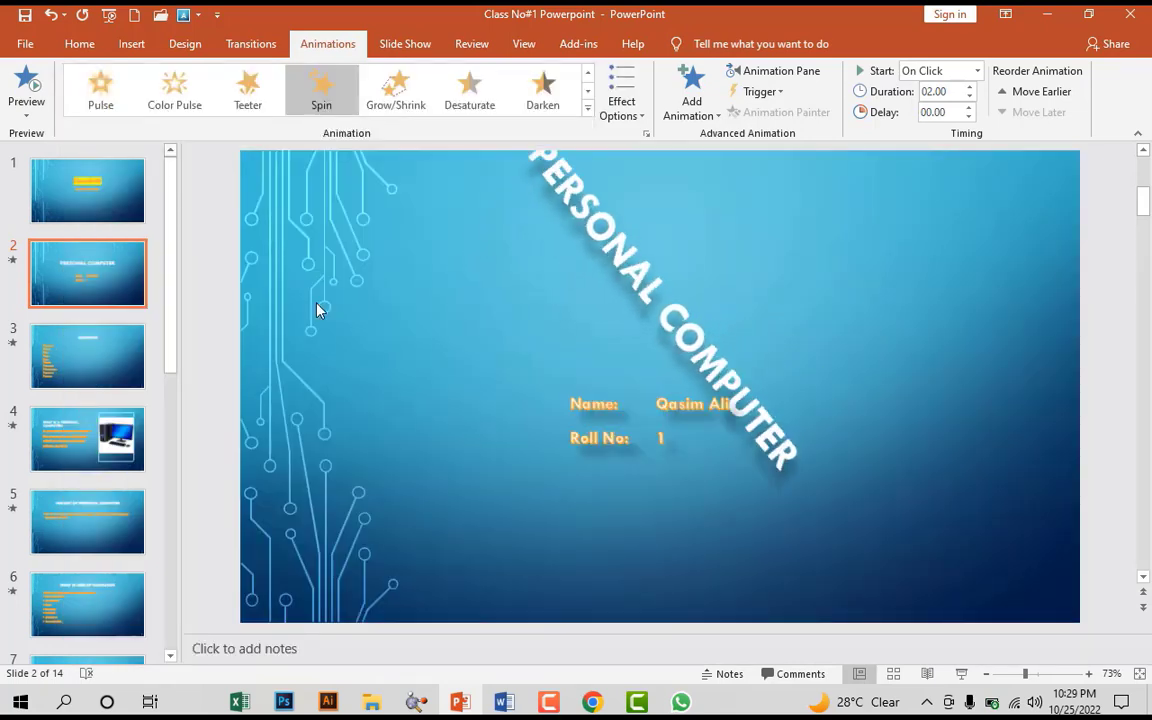
pyautogui.click(621, 105)
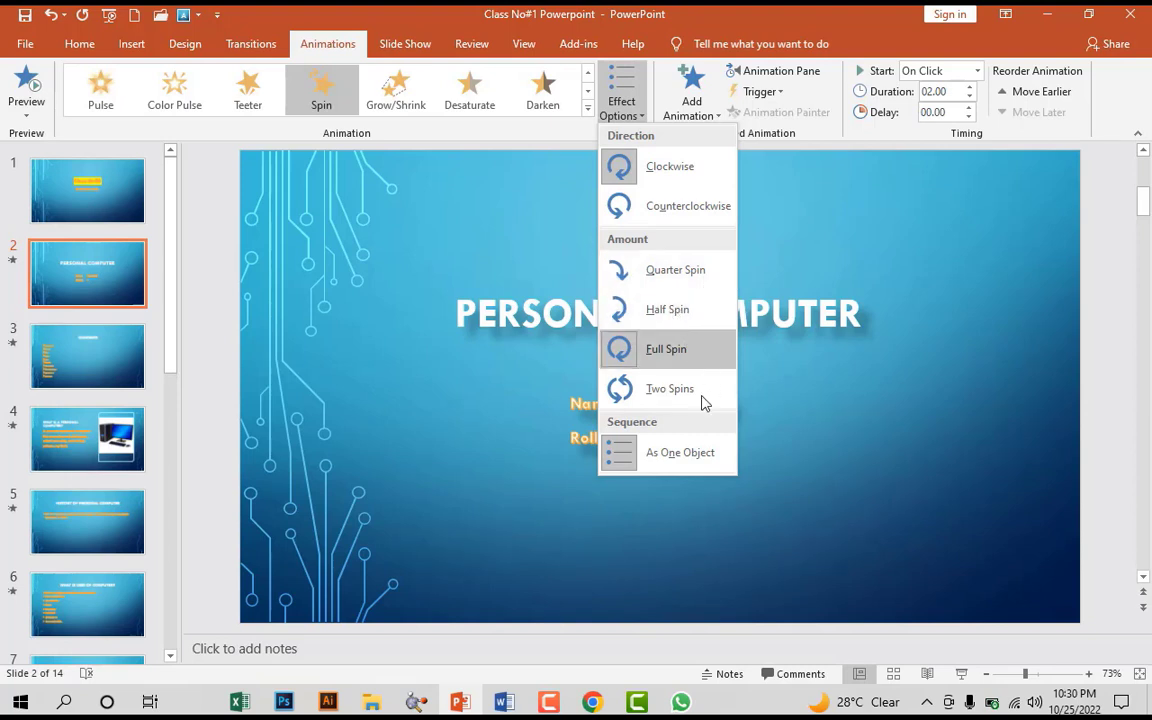
pyautogui.click(664, 309)
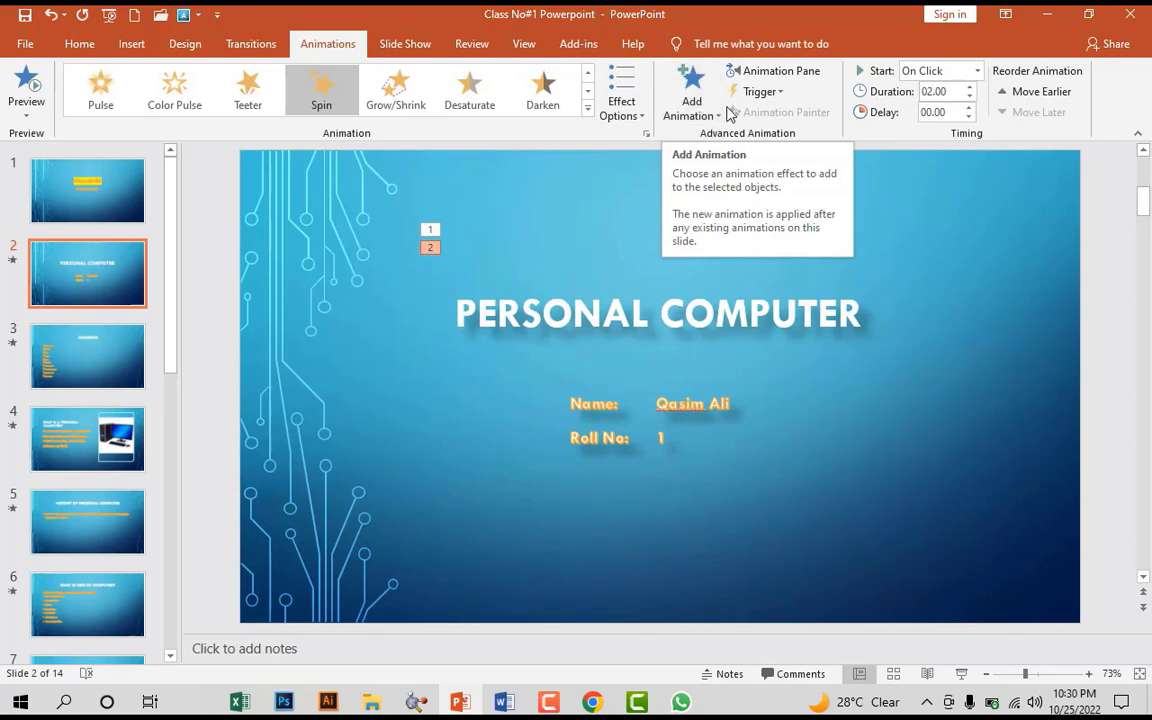
# - Add a 1.50-second Wipe exit to the title and preview slide 2's animations
pyautogui.click(690, 110)
pyautogui.scroll(-3, 800, 350)
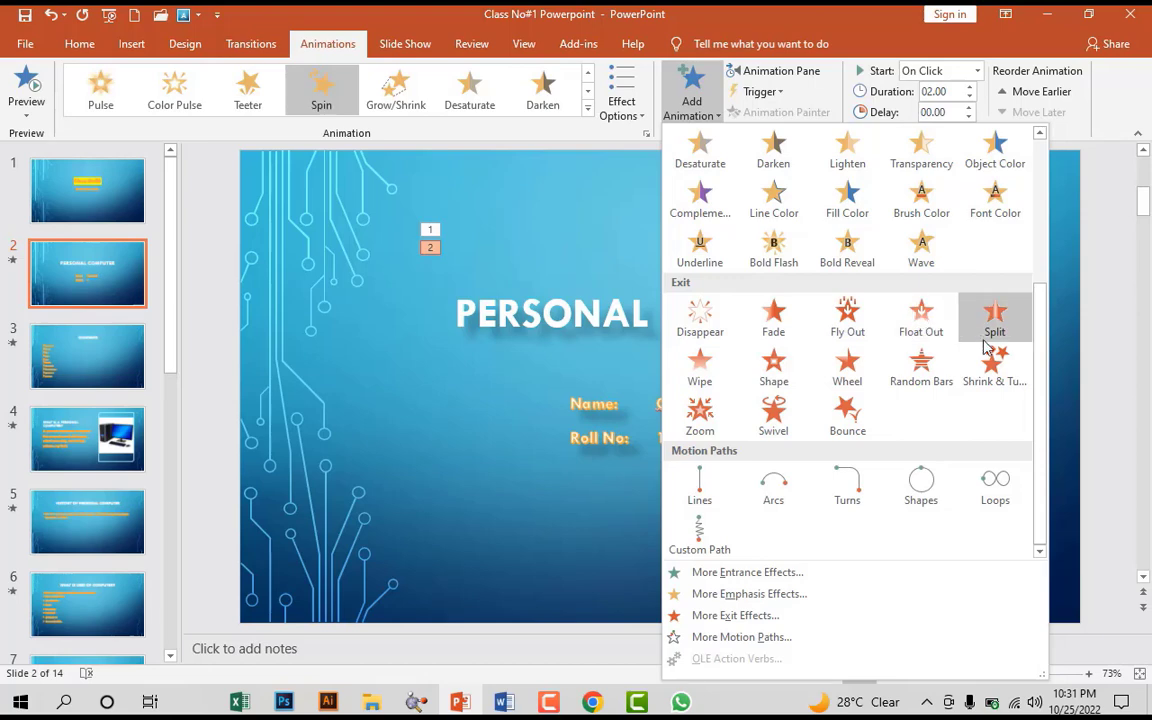
pyautogui.click(701, 372)
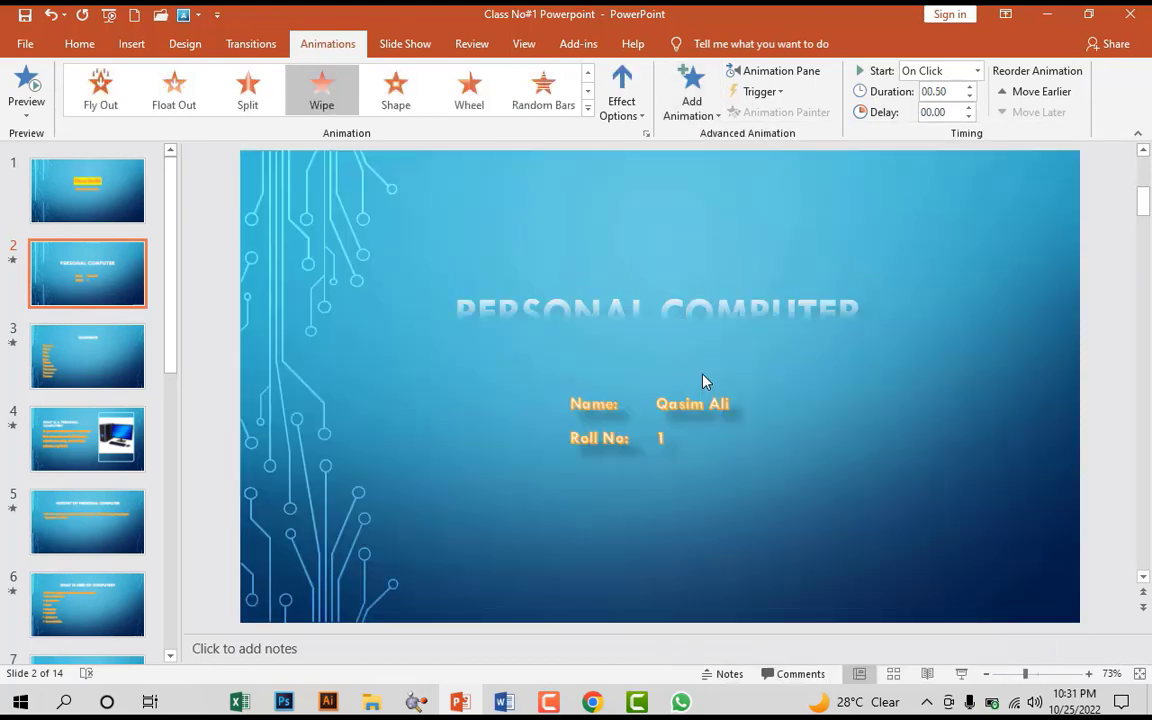
pyautogui.click(971, 91)
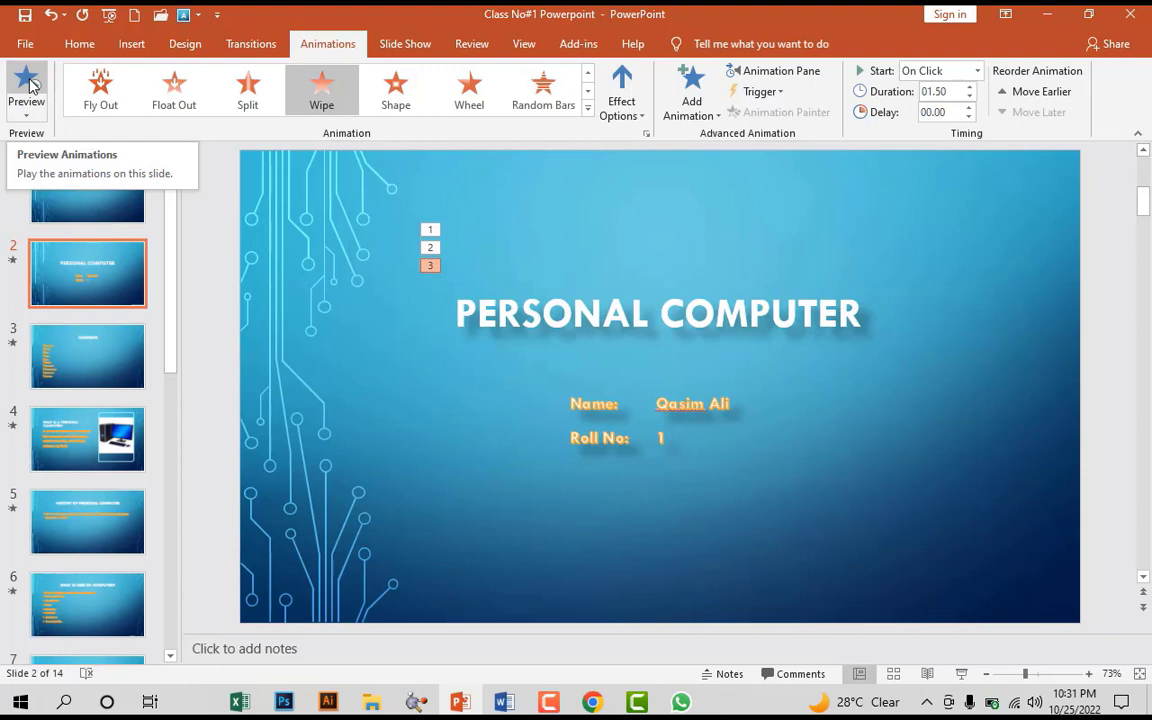
pyautogui.click(27, 80)
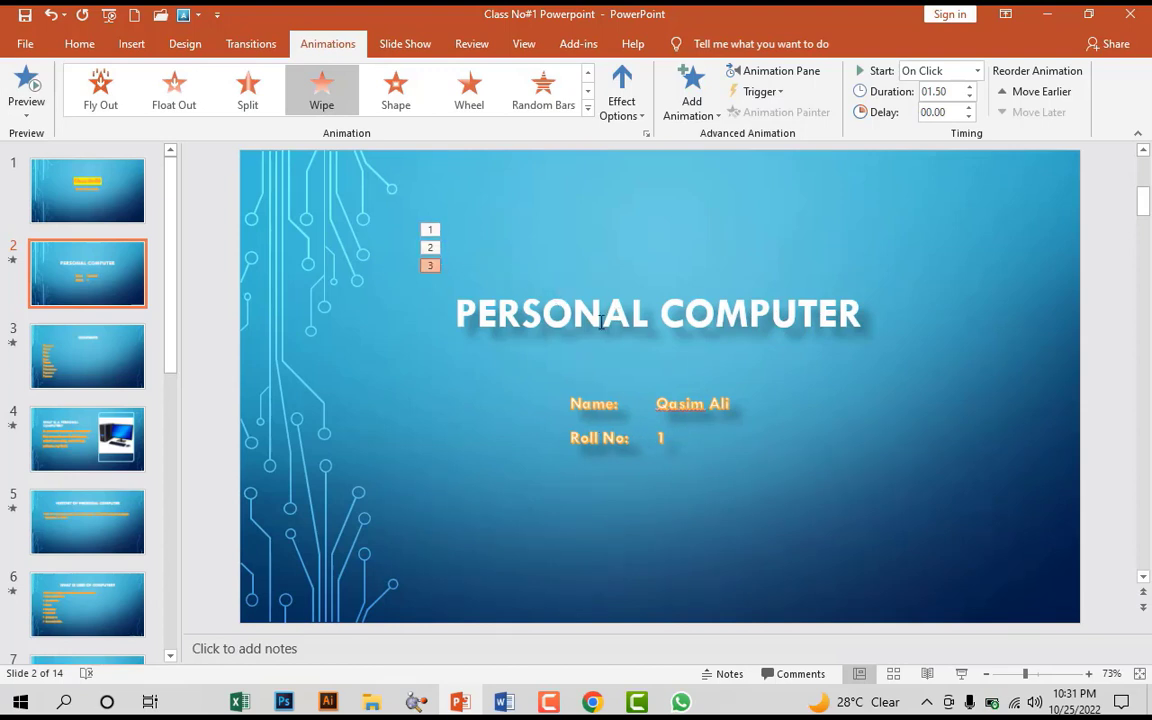
pyautogui.click(649, 315)
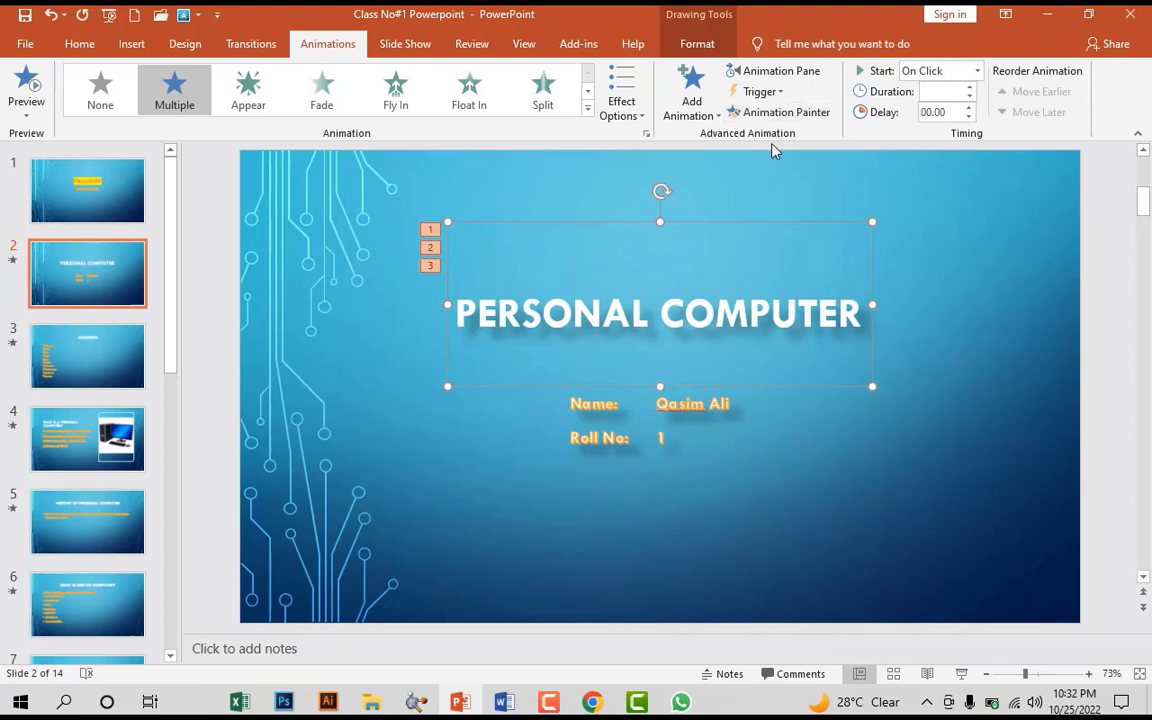
# - Paint the title's animations onto the Name and Roll No box, then set both Wipe exits to None
pyautogui.click(785, 112)
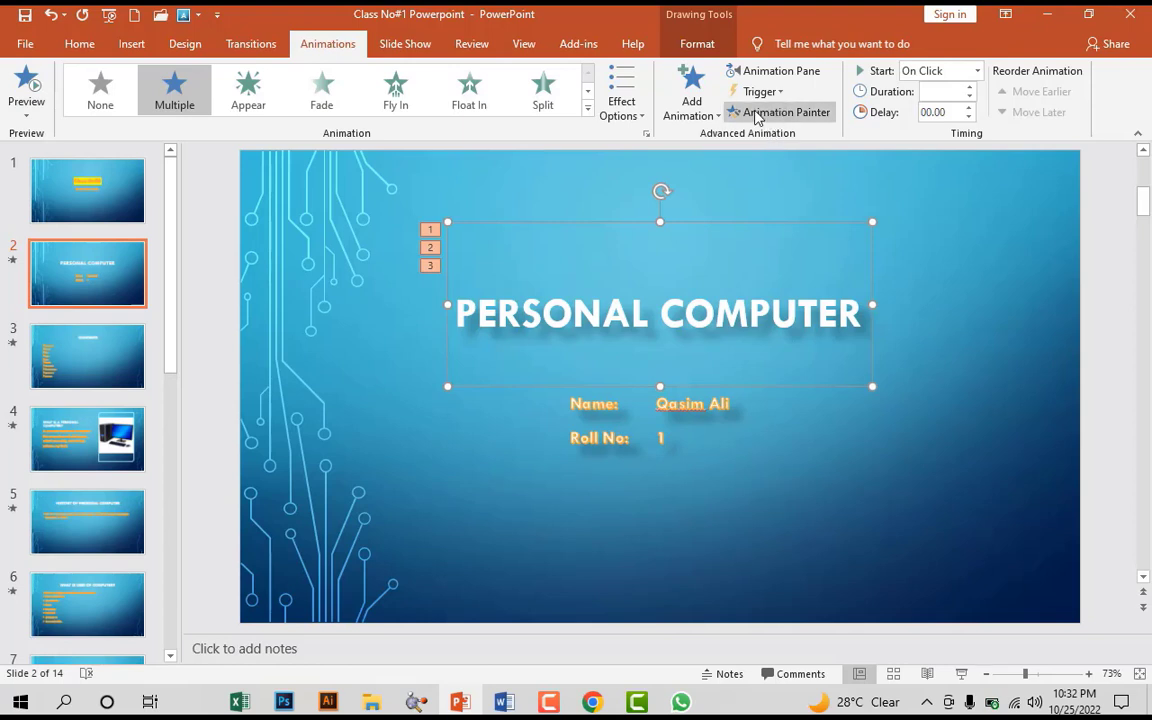
pyautogui.click(596, 410)
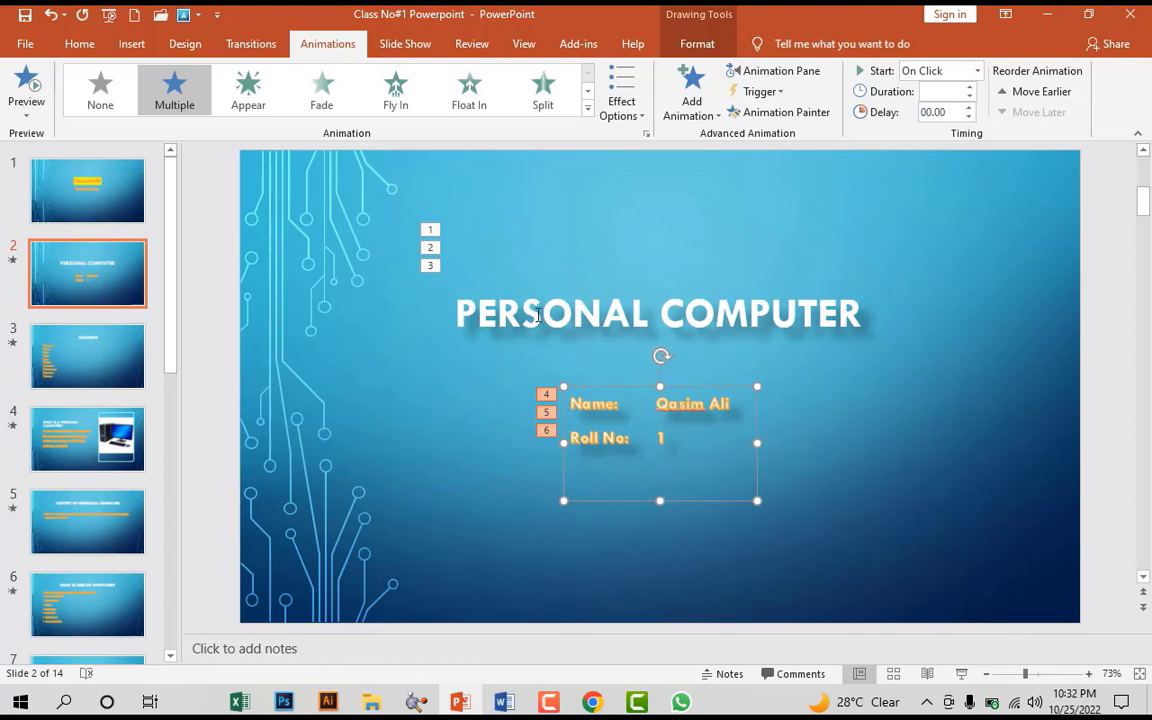
pyautogui.click(430, 264)
pyautogui.click(587, 107)
pyautogui.click(97, 118)
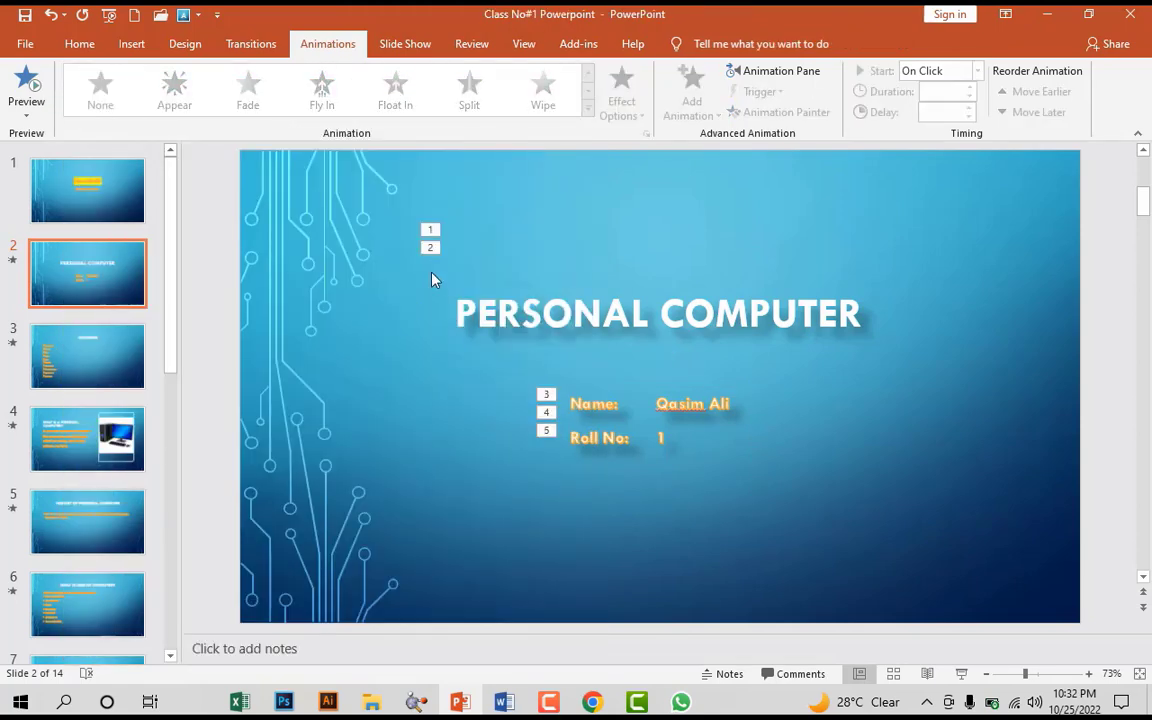
pyautogui.click(545, 432)
pyautogui.click(587, 107)
pyautogui.click(100, 118)
# - Change the title's Spin emphasis to a red Brush Color effect
pyautogui.click(440, 250)
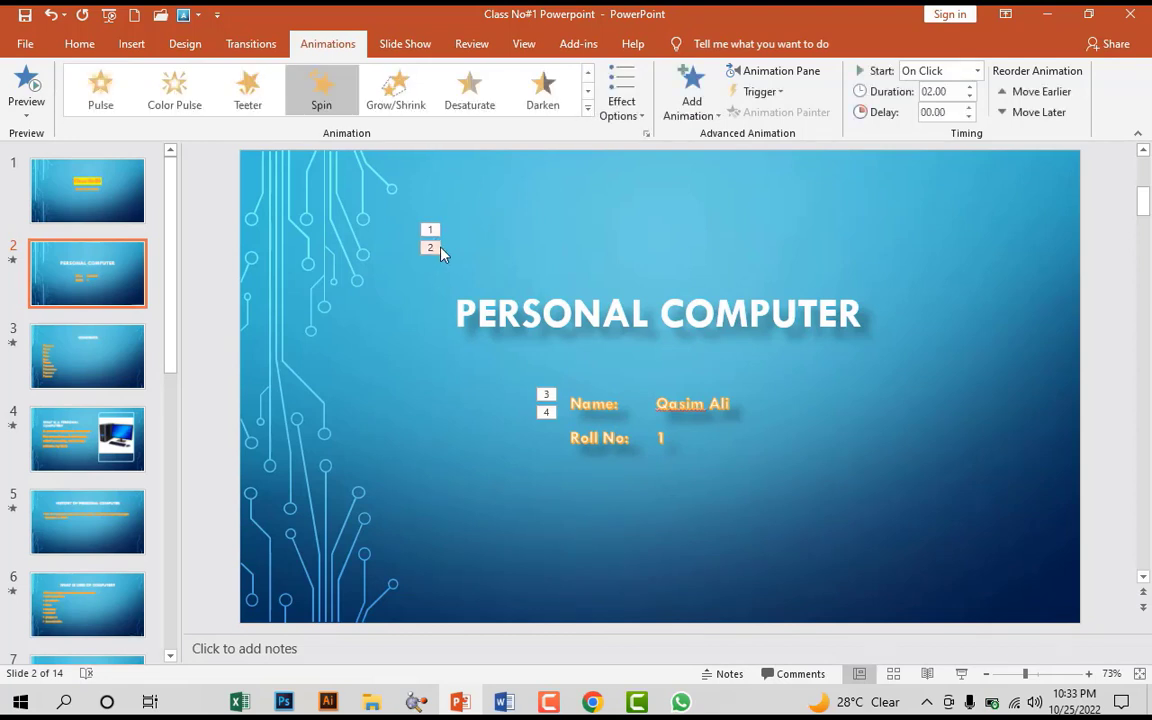
pyautogui.click(588, 108)
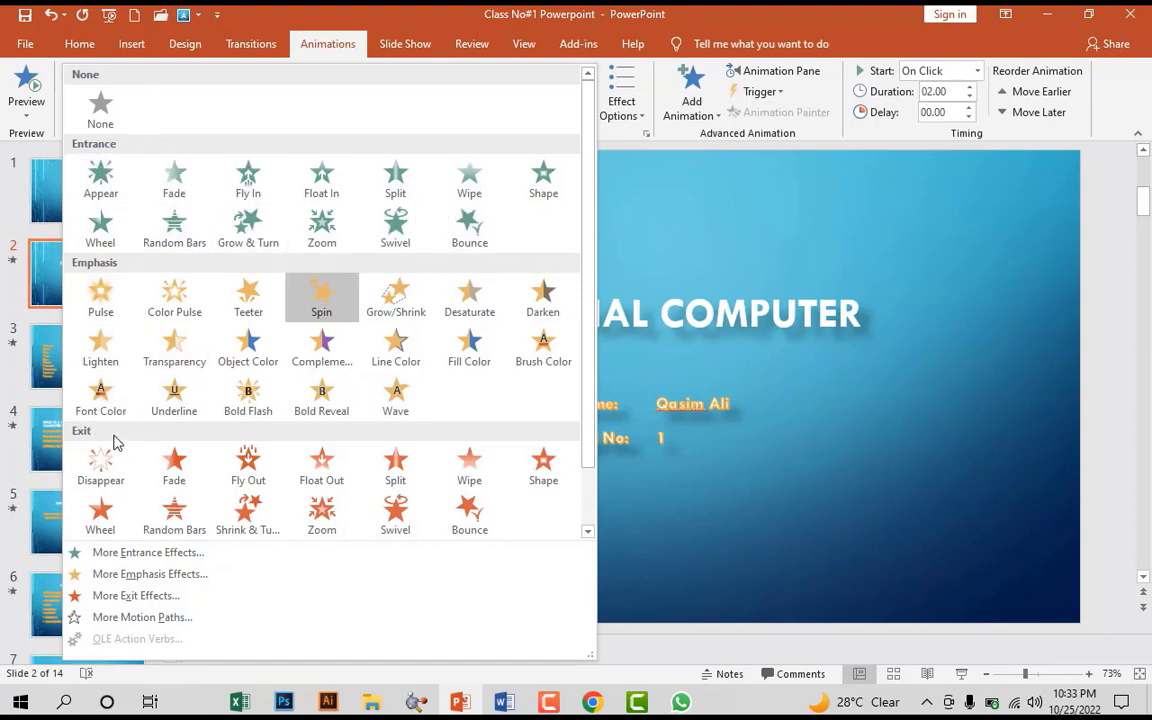
pyautogui.click(543, 350)
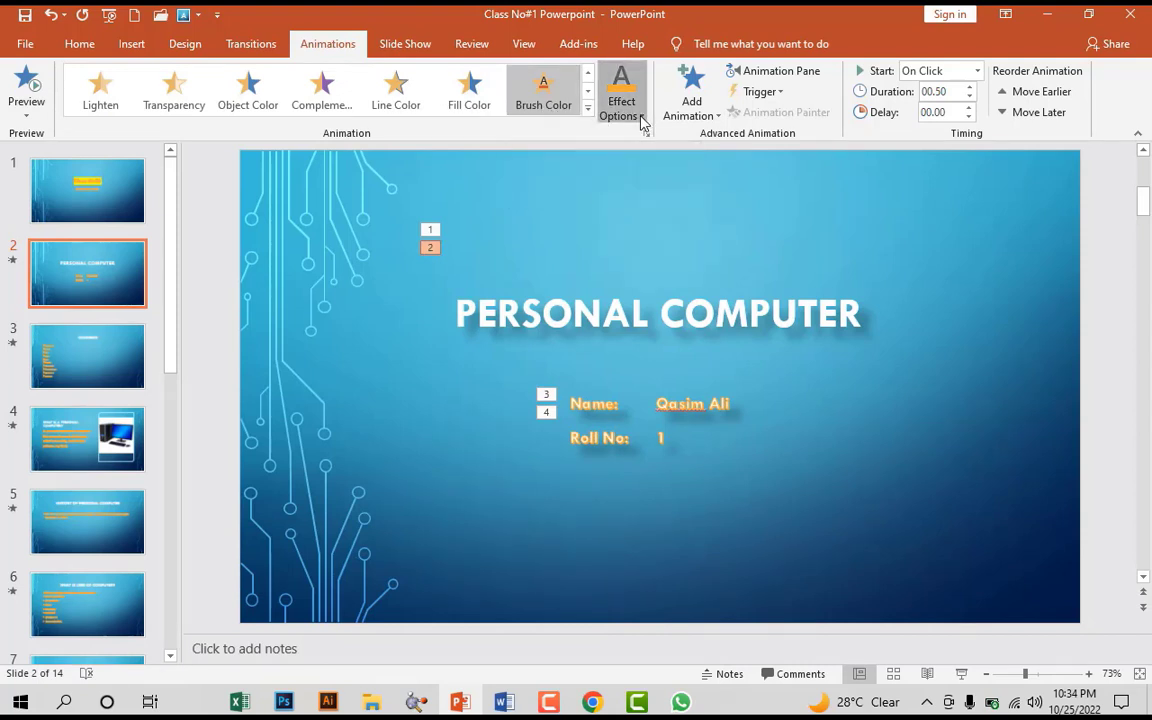
pyautogui.click(641, 120)
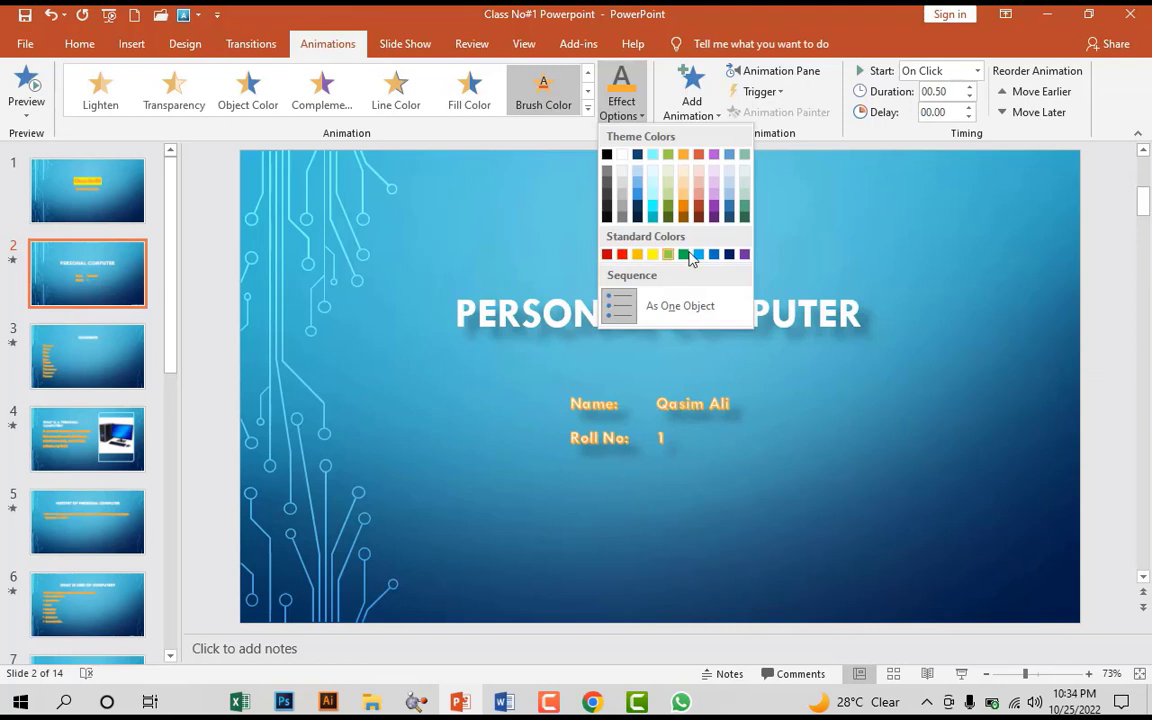
pyautogui.click(620, 255)
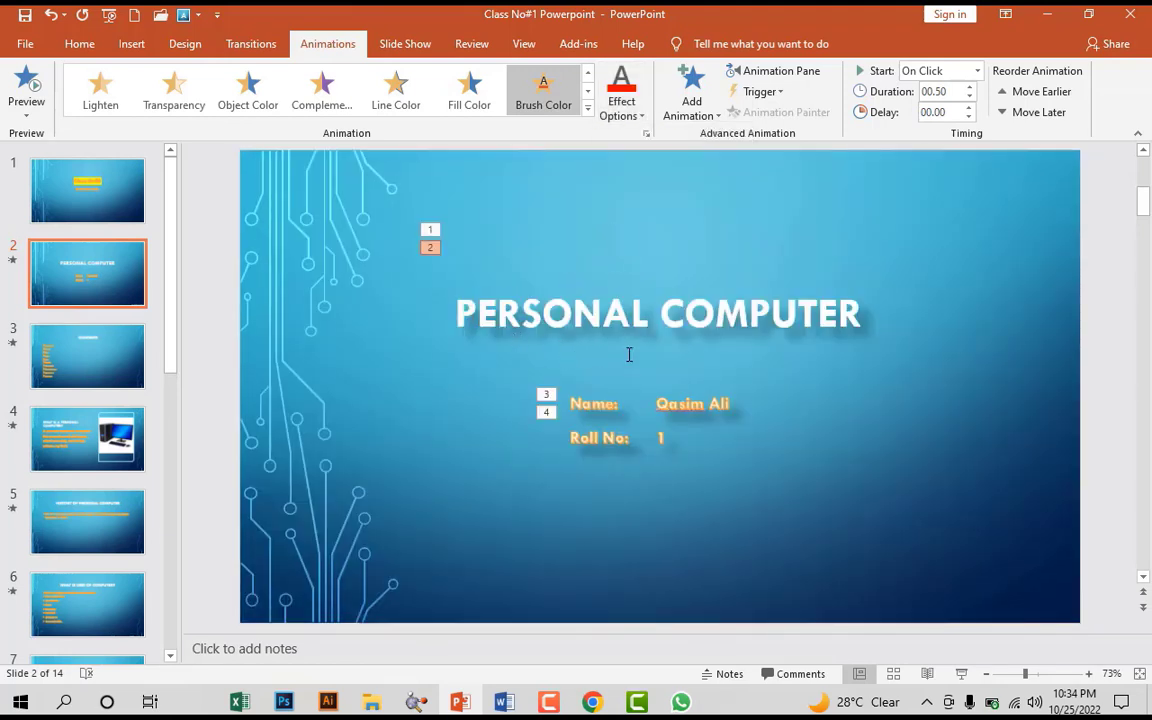
# - Copy the title's animations onto the name and roll number text with Animation Painter
pyautogui.click(515, 290)
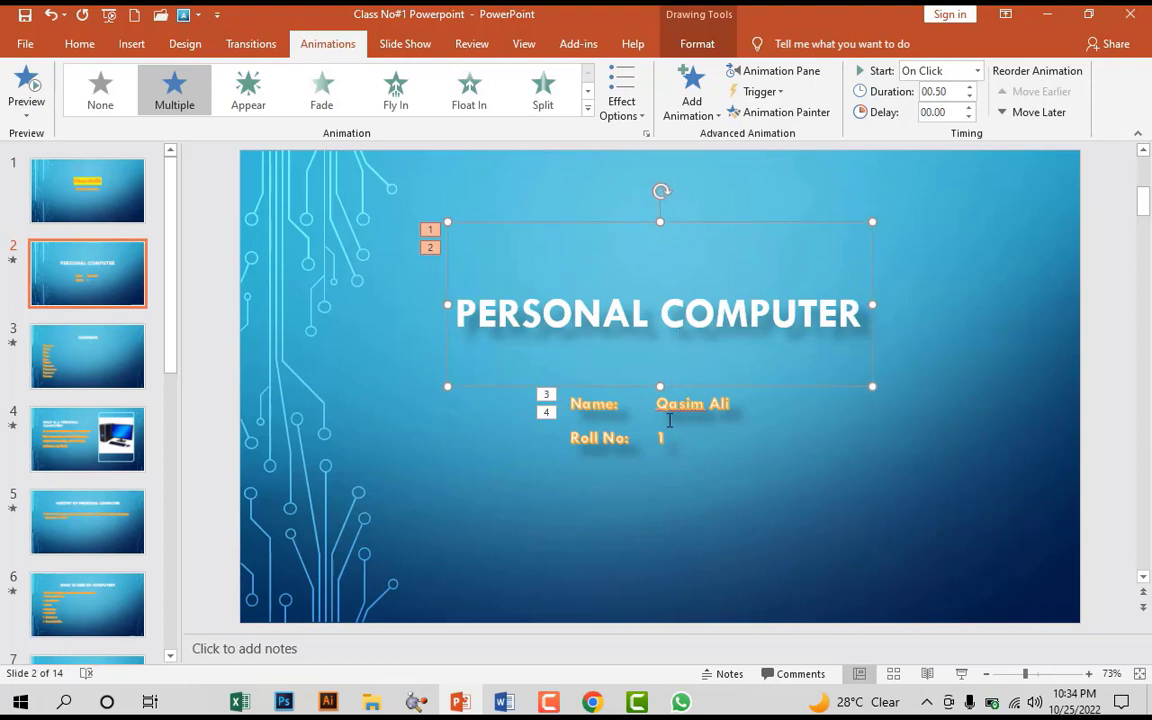
pyautogui.click(786, 112)
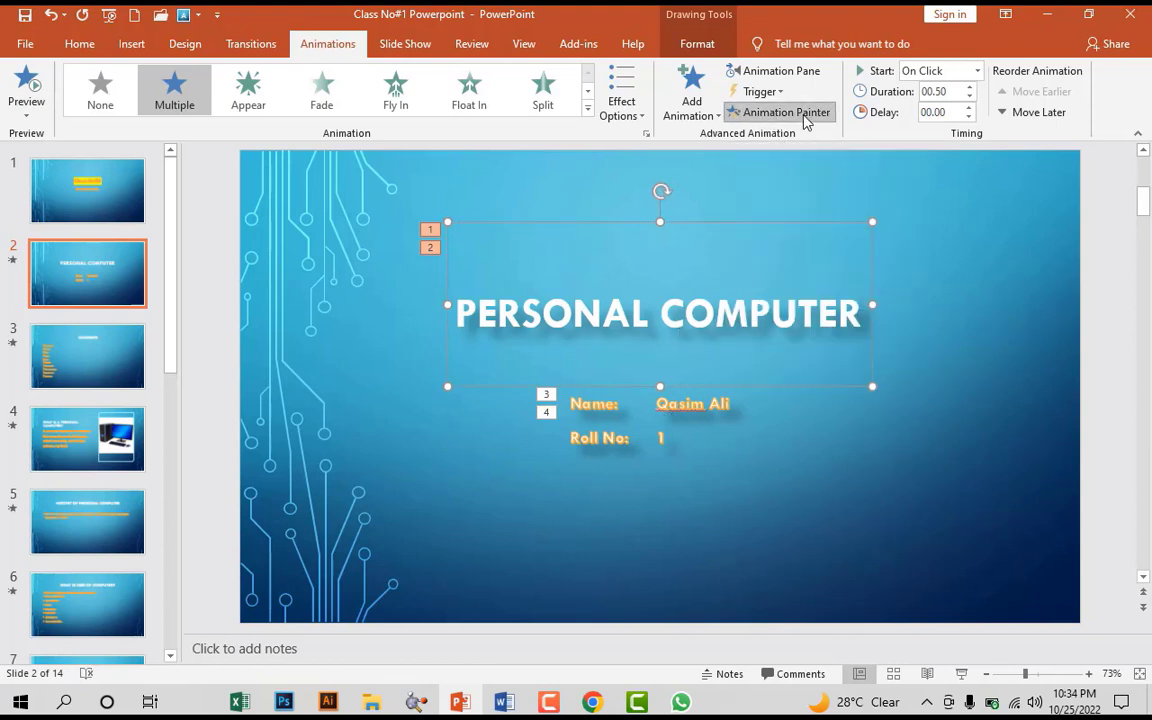
pyautogui.click(668, 414)
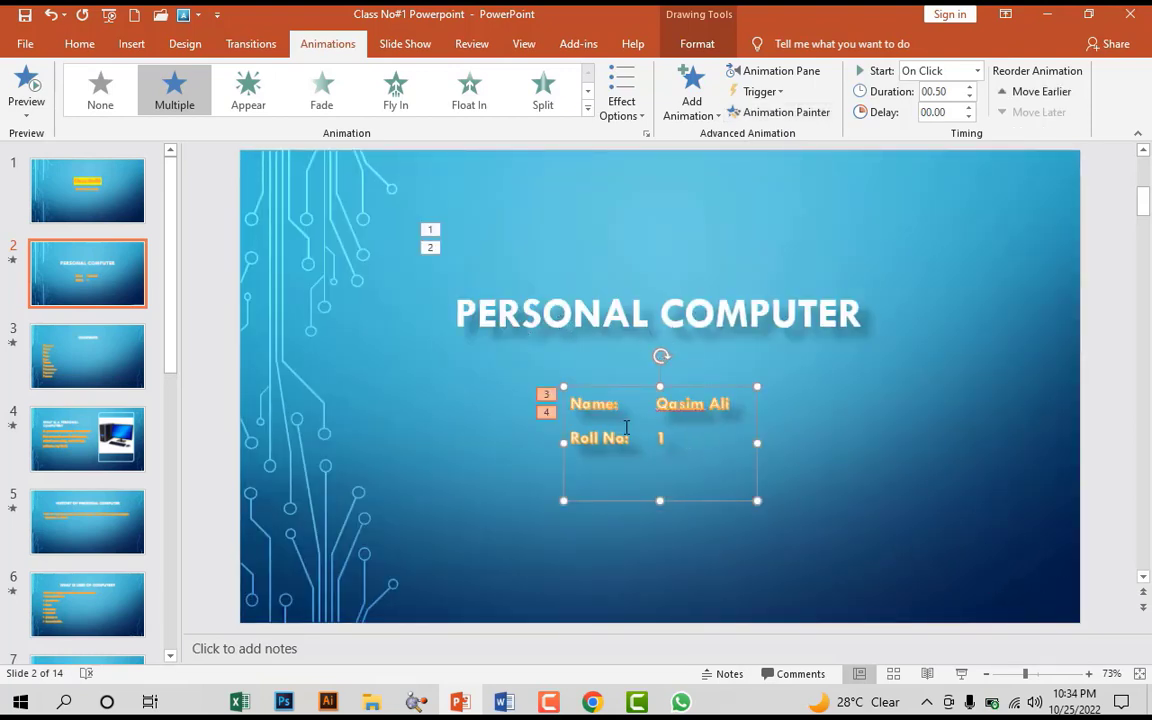
# - Give the CONTENTS title a From Right Wipe entrance plus a Brush Color emphasis
pyautogui.scroll(-1, 383, 408)
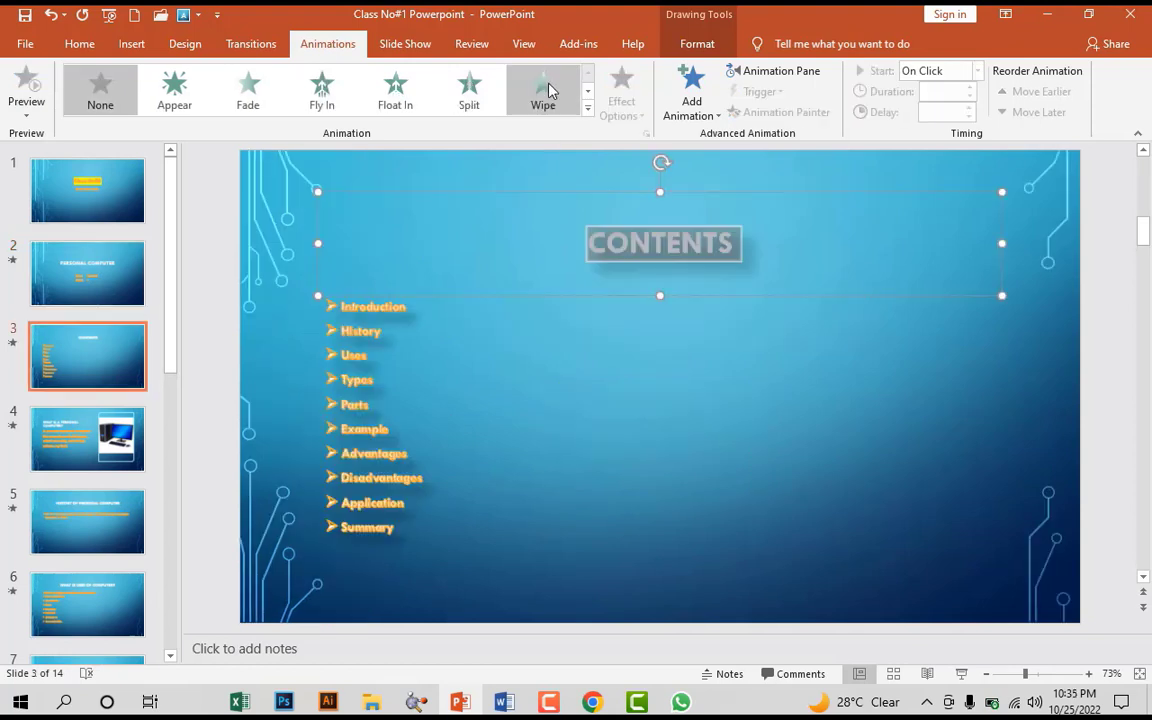
pyautogui.click(540, 93)
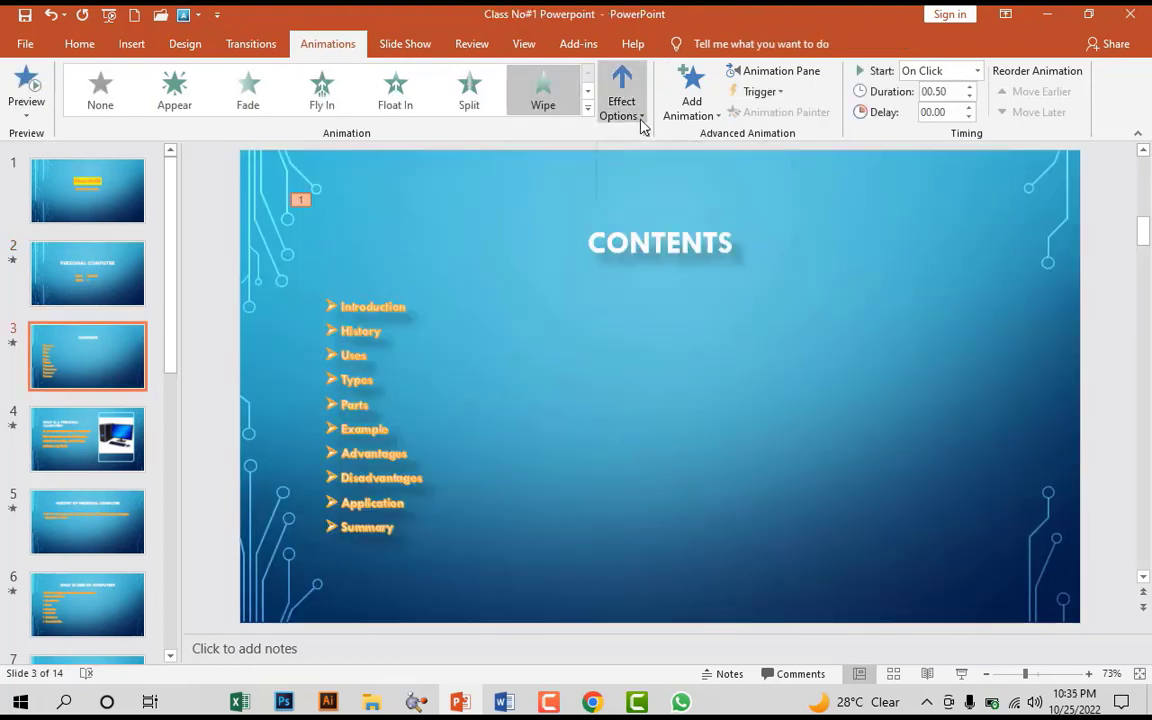
pyautogui.click(638, 120)
pyautogui.click(614, 236)
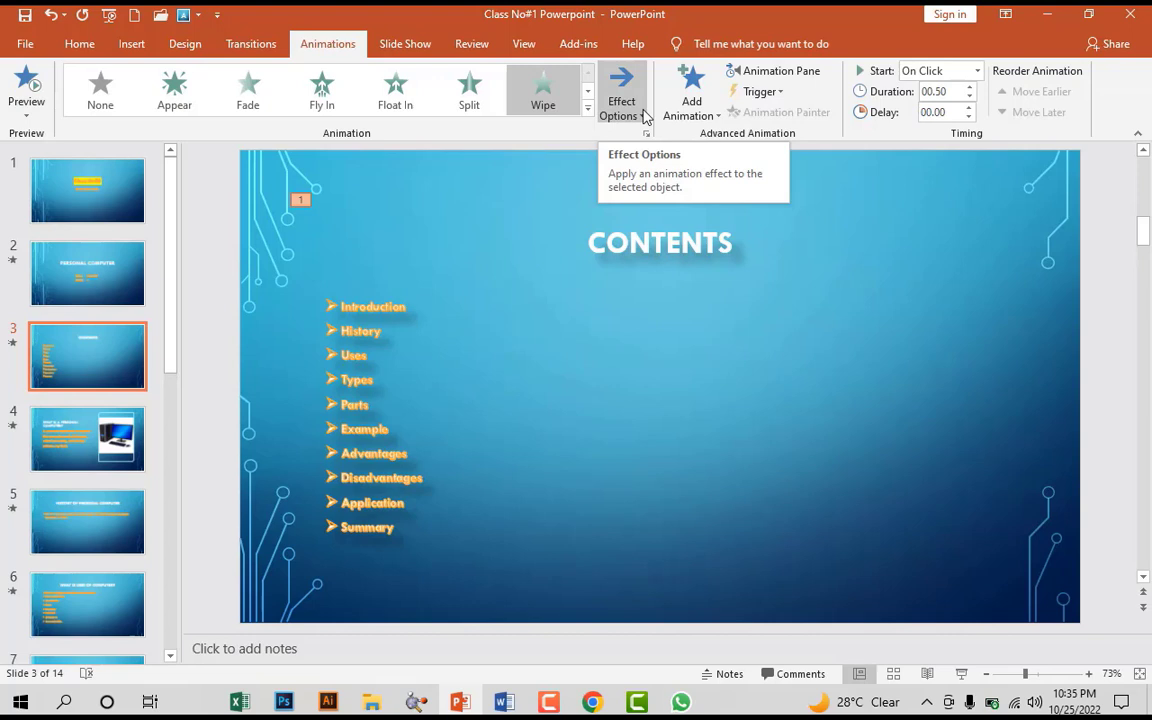
pyautogui.click(707, 101)
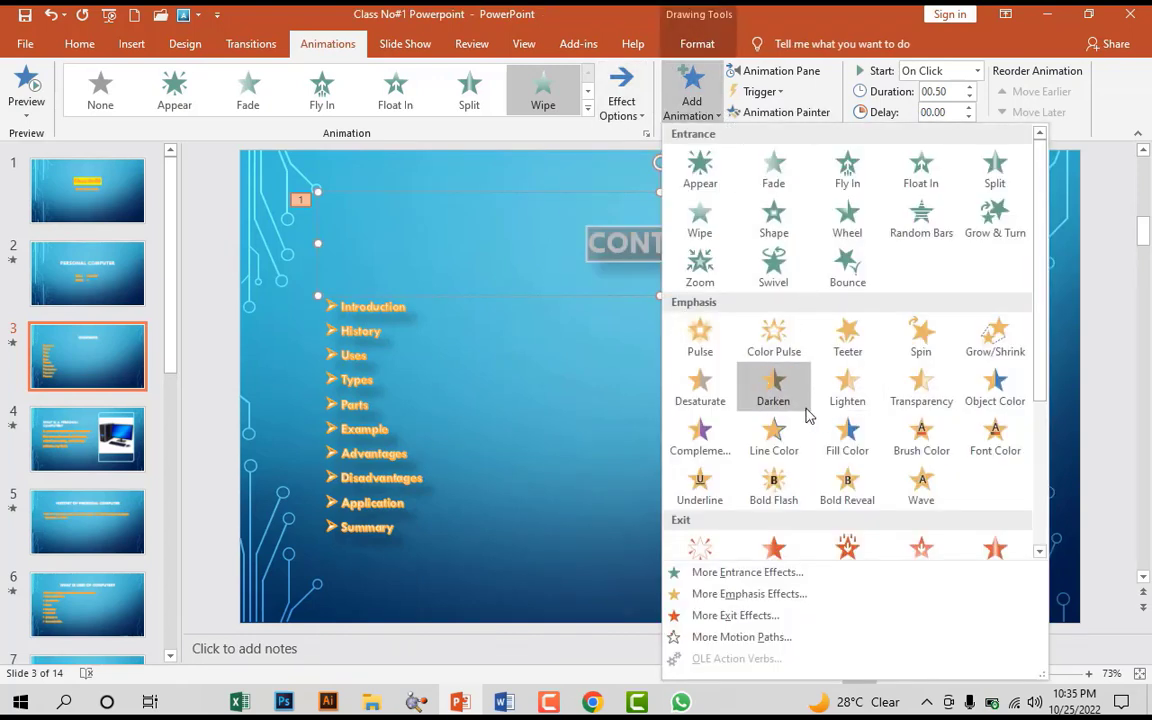
pyautogui.click(921, 437)
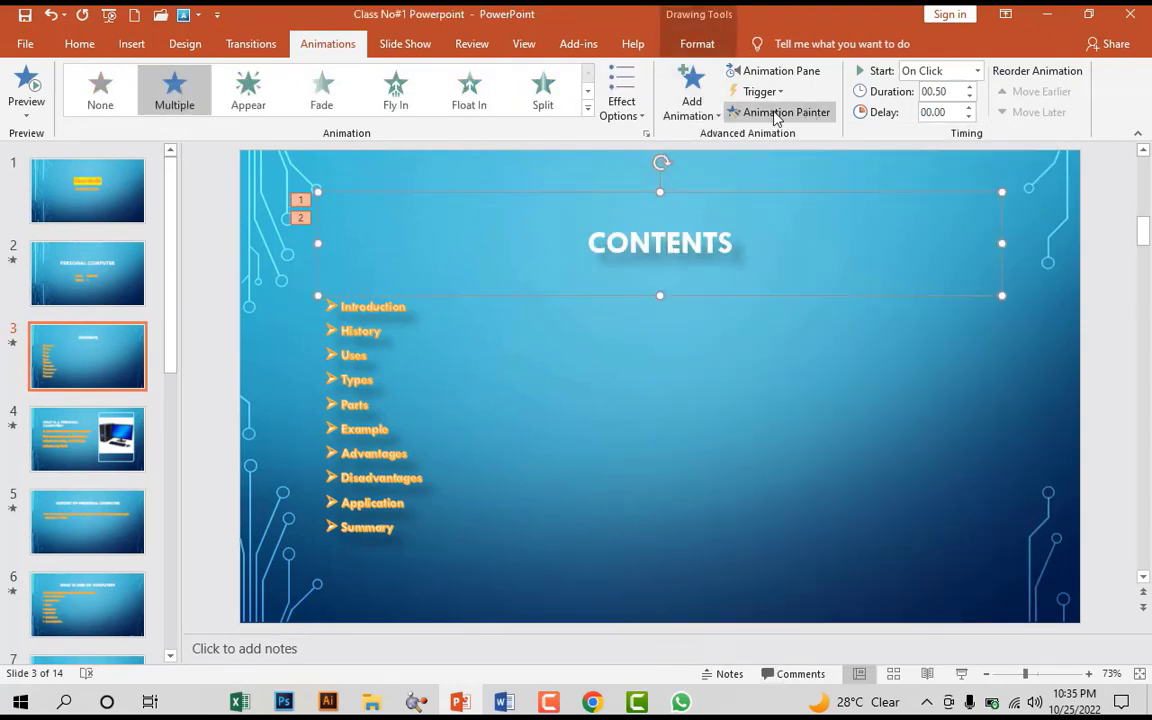
# - Copy the CONTENTS title's animations onto its bullet list and go to slide 4
pyautogui.click(785, 116)
pyautogui.click(356, 355)
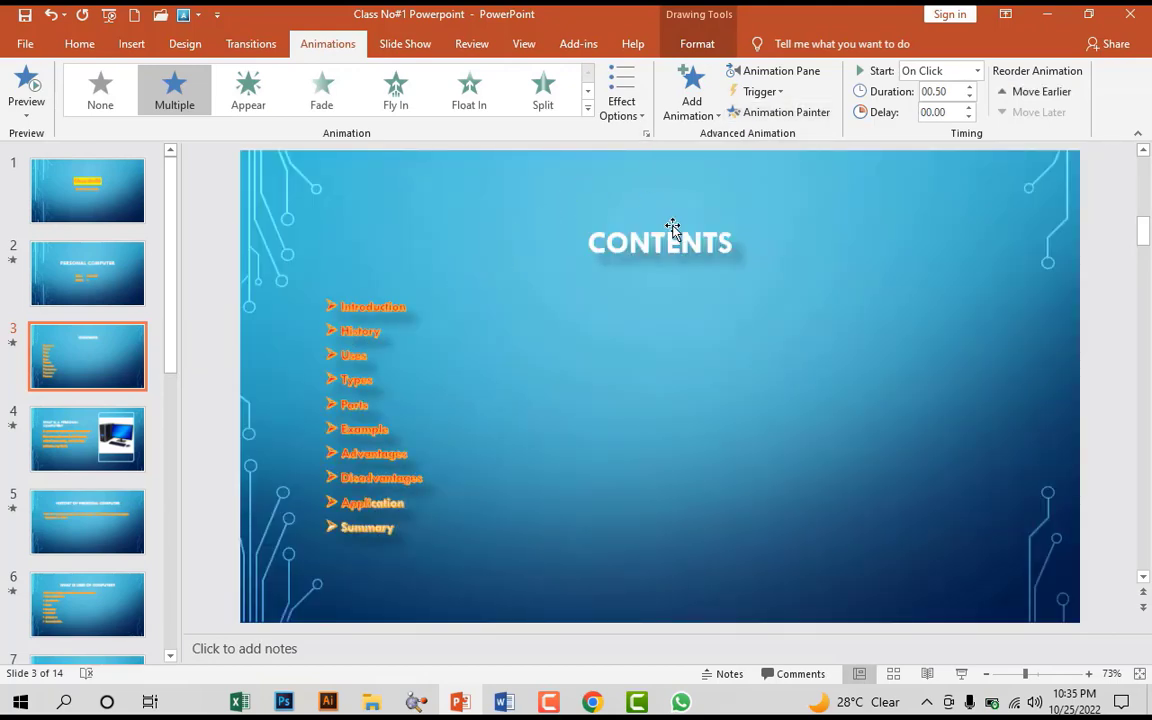
pyautogui.scroll(-1, 477, 289)
pyautogui.click(477, 289)
# - Select the slide 5 title and preview entrance effects like Box, Dissolve In, Wheel and Zoom
pyautogui.moveTo(477, 289); pyautogui.dragTo(300, 255)
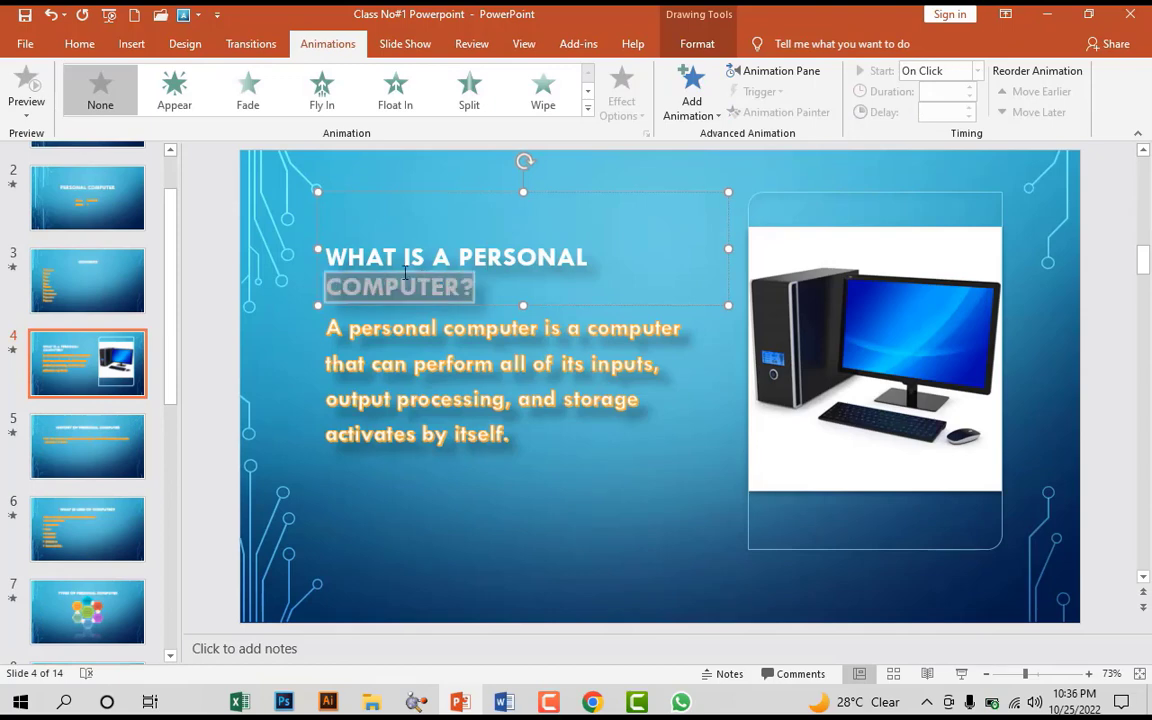
pyautogui.scroll(-1, 445, 225)
pyautogui.tripleClick(445, 243)
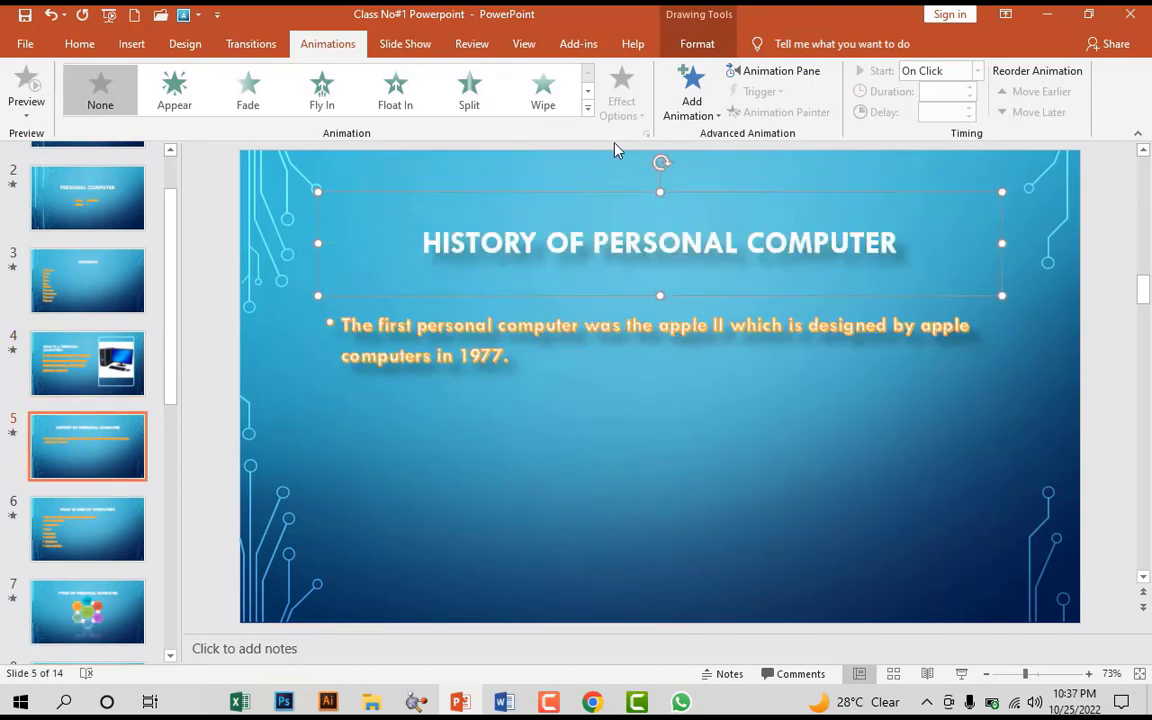
pyautogui.click(587, 107)
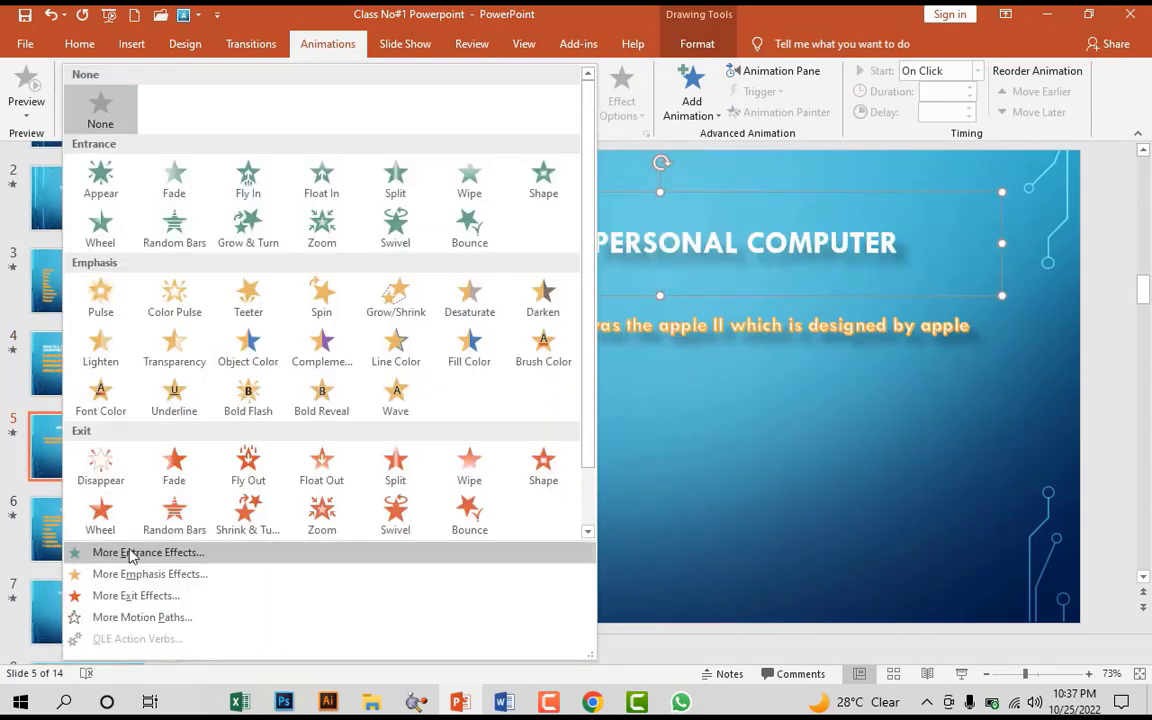
pyautogui.click(183, 553)
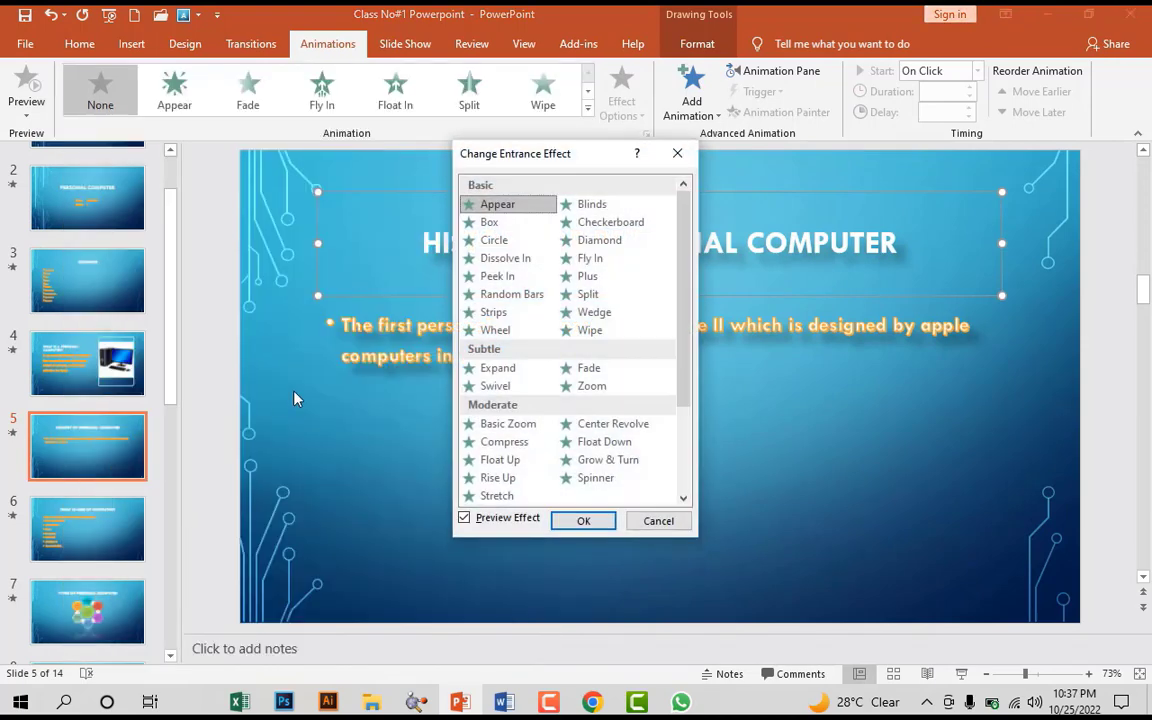
pyautogui.moveTo(592, 157); pyautogui.dragTo(202, 164)
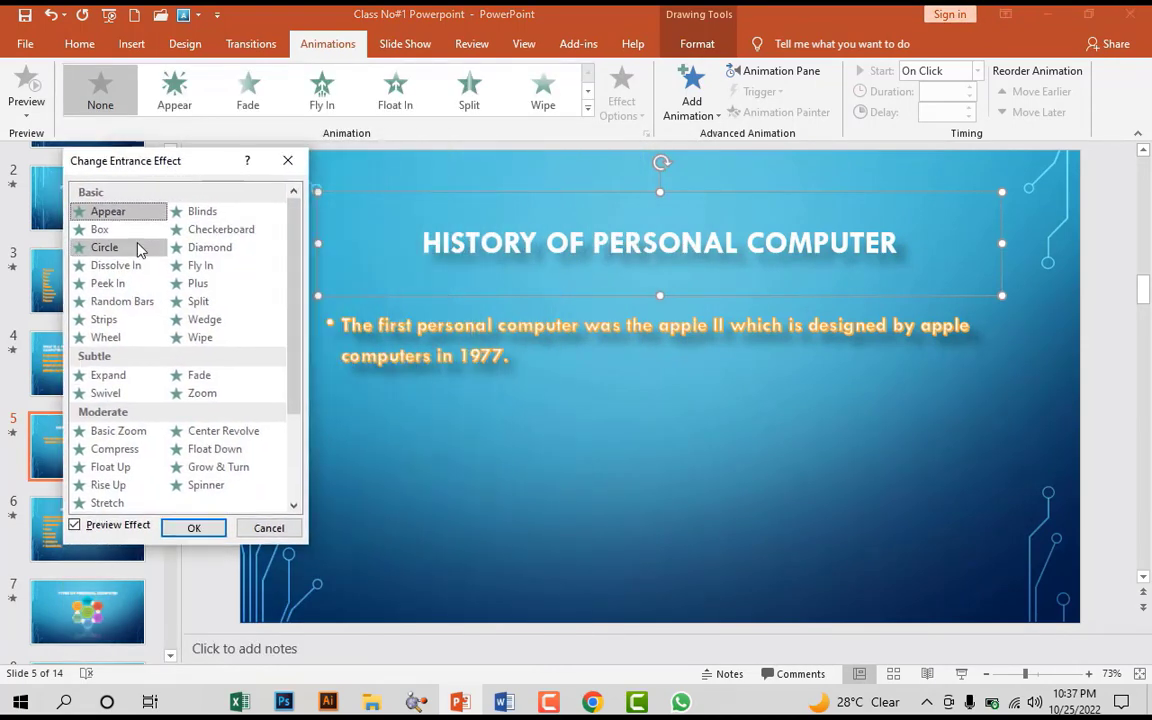
pyautogui.click(103, 230)
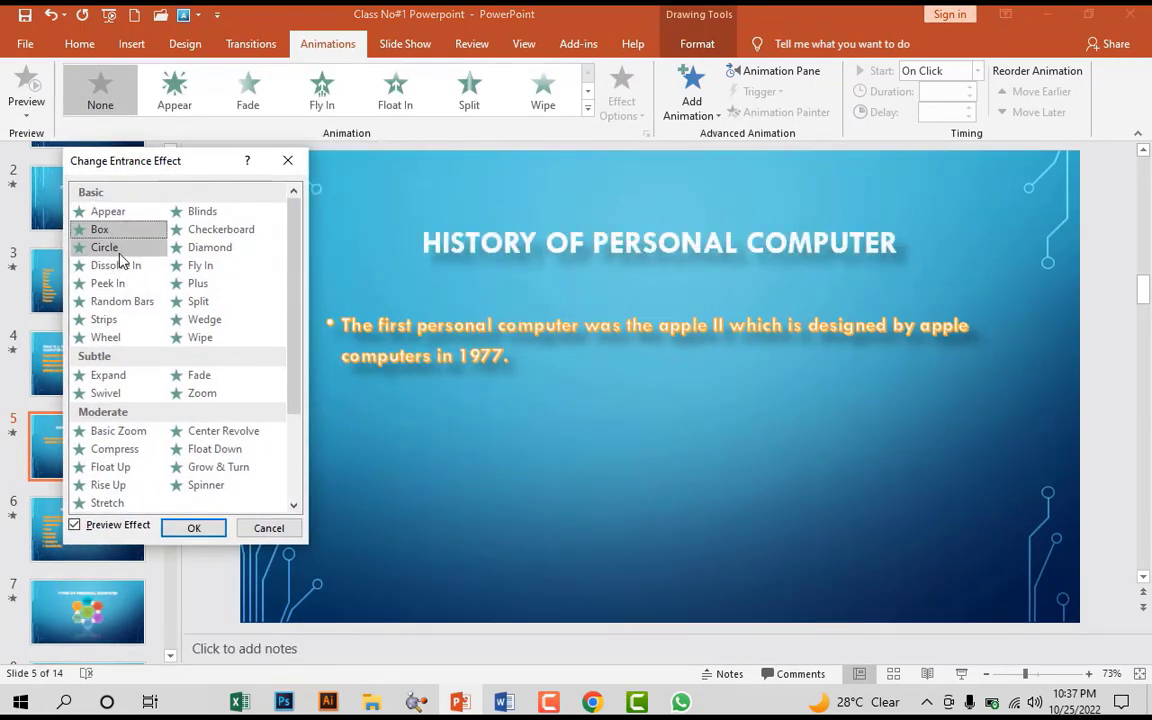
pyautogui.click(110, 265)
pyautogui.click(123, 284)
pyautogui.click(120, 301)
pyautogui.click(104, 319)
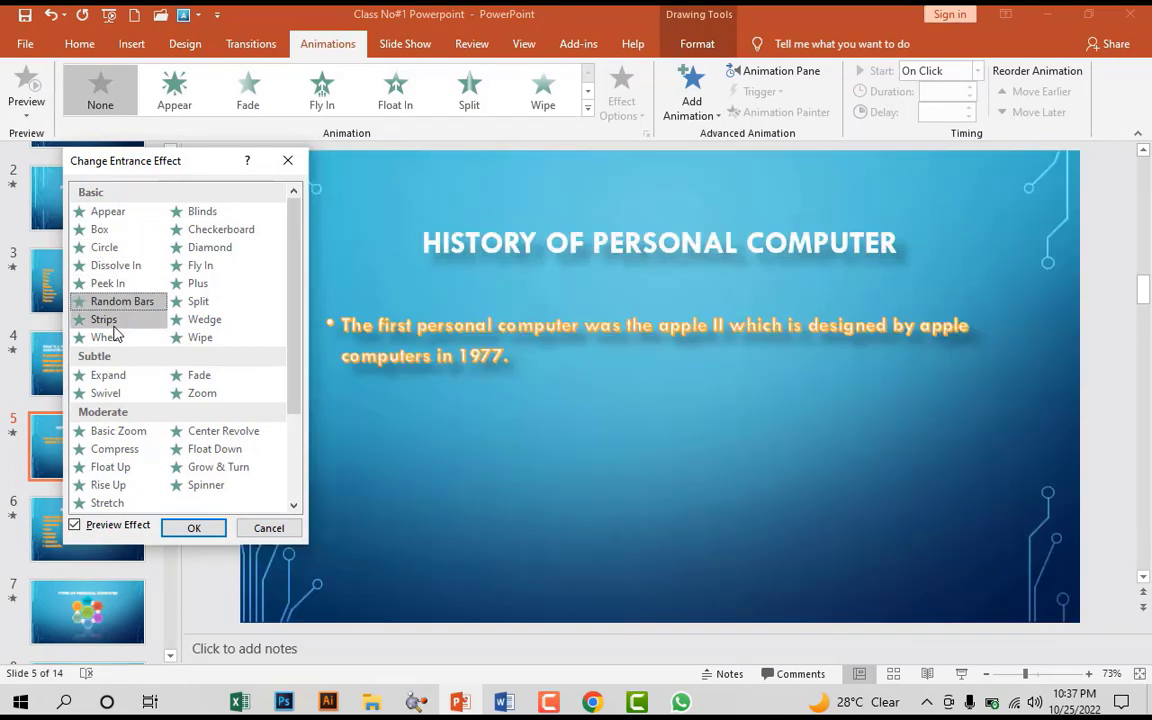
pyautogui.click(105, 337)
pyautogui.click(200, 211)
pyautogui.click(197, 248)
pyautogui.click(198, 265)
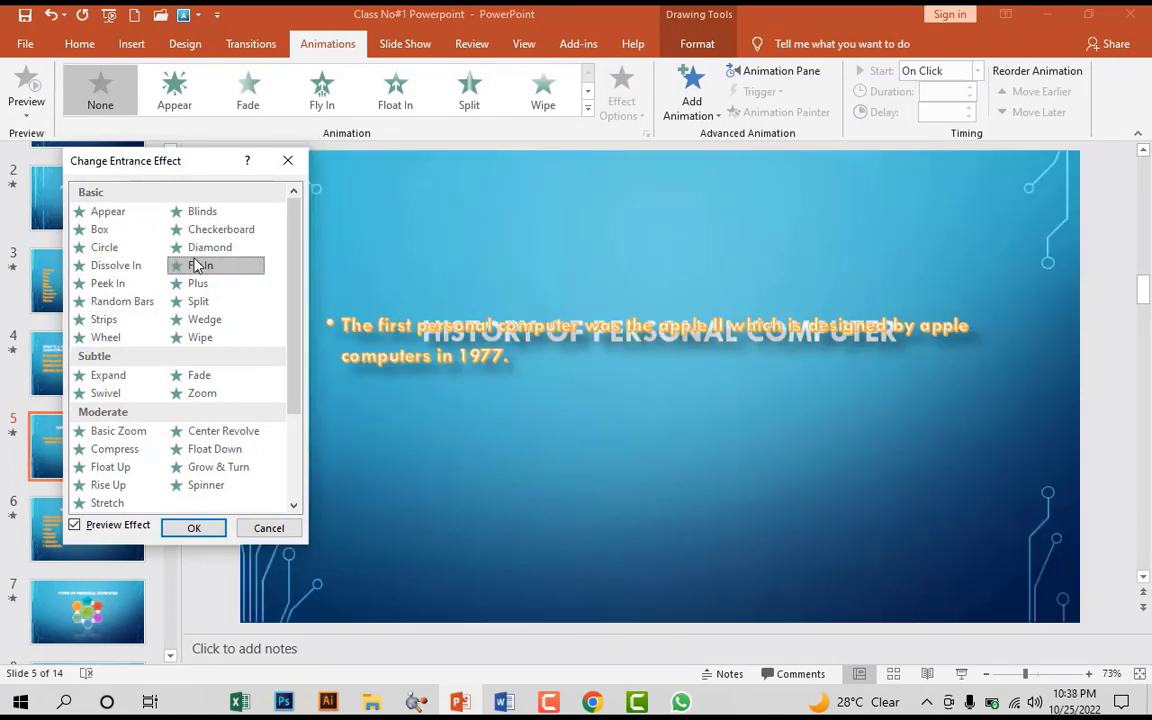
pyautogui.click(197, 283)
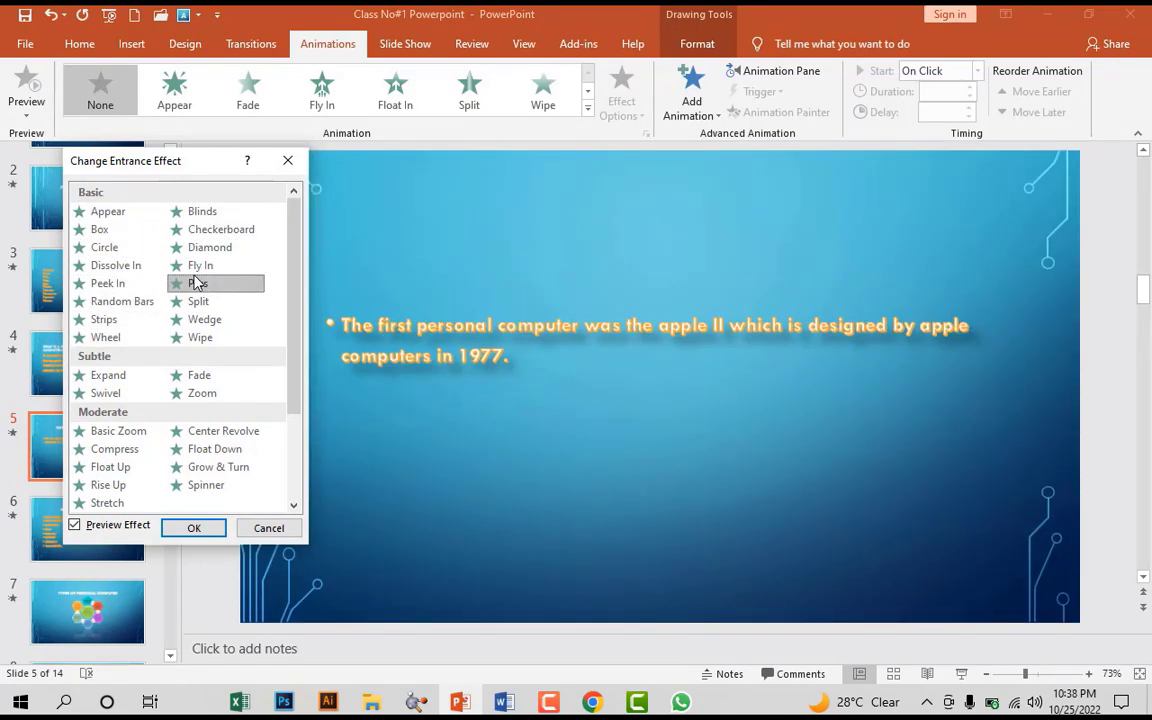
pyautogui.click(197, 319)
pyautogui.click(108, 375)
pyautogui.click(106, 394)
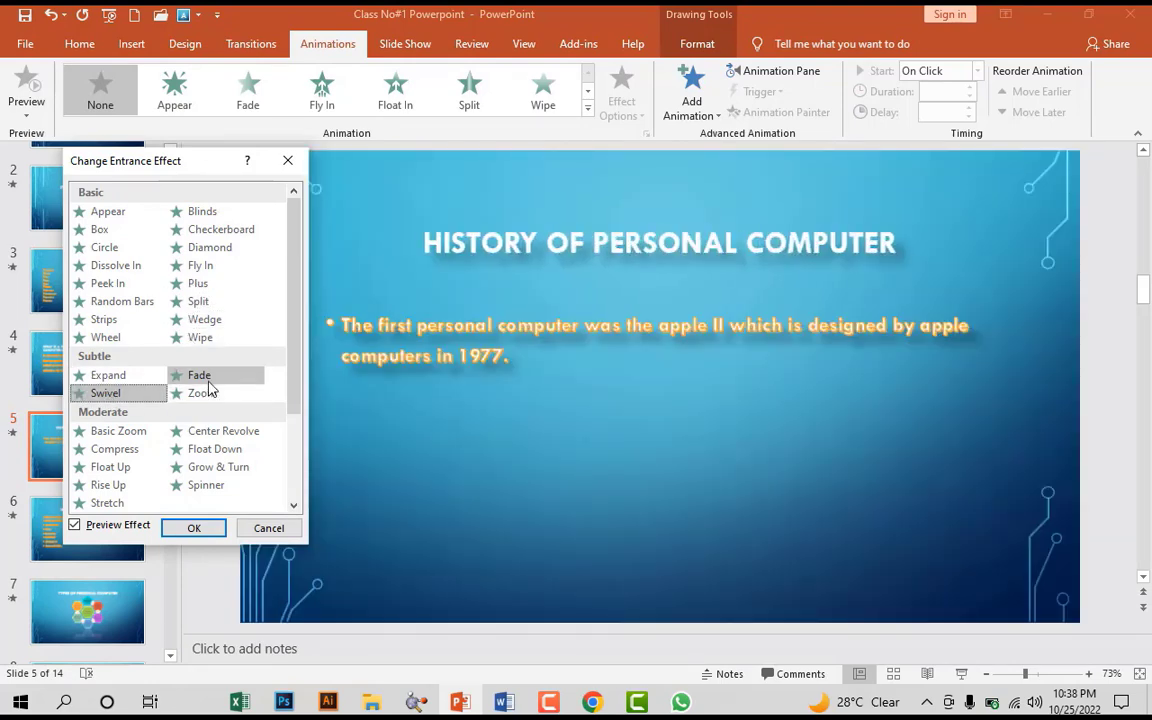
pyautogui.click(203, 393)
# - Preview further entrances such as Boomerang and Pinwheel, then apply Curve Up to the title
pyautogui.scroll(-2, 215, 400)
pyautogui.click(218, 305)
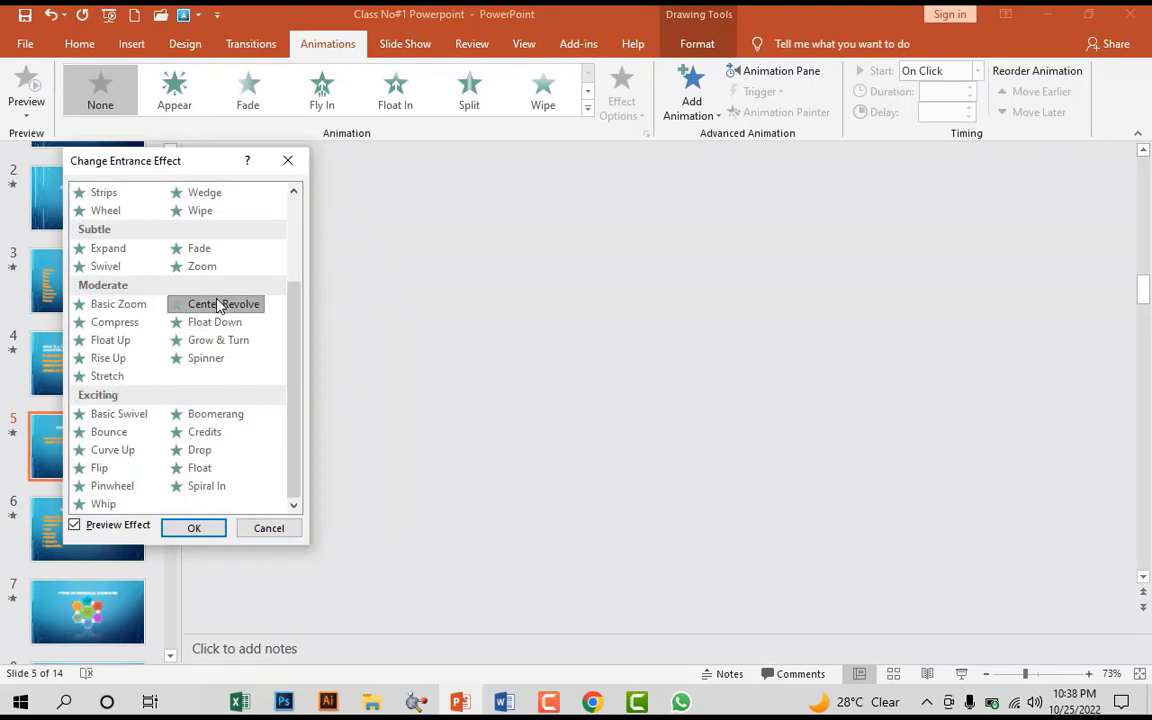
pyautogui.click(214, 322)
pyautogui.click(215, 414)
pyautogui.click(213, 432)
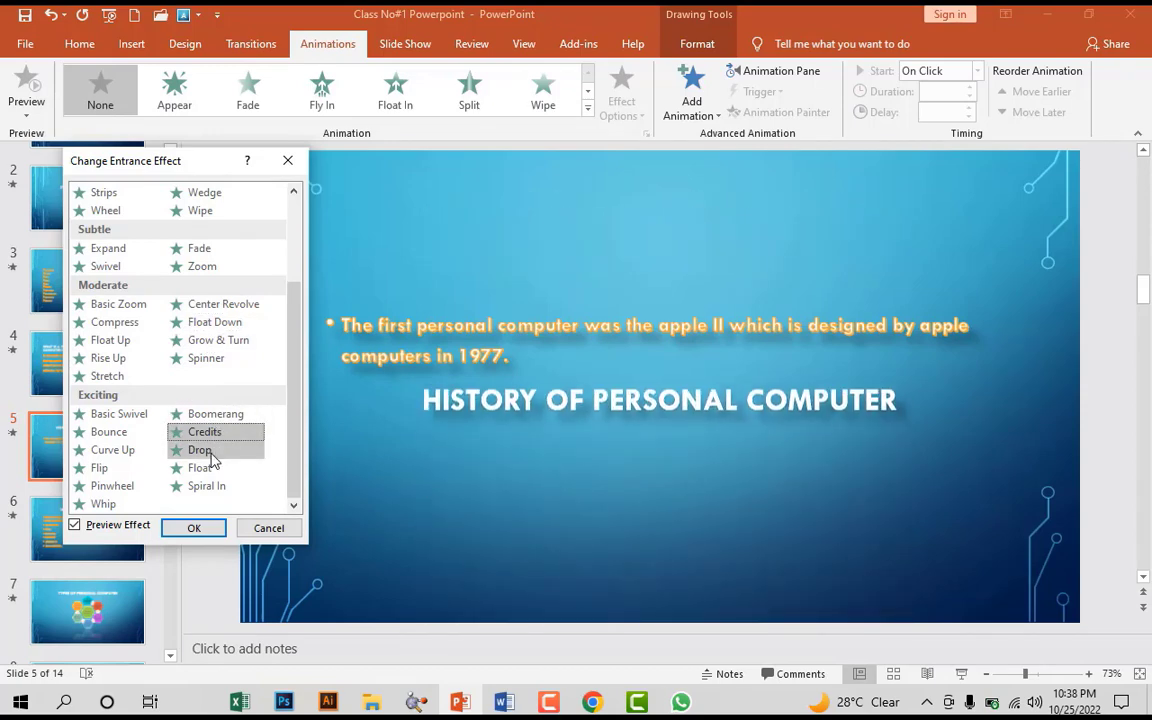
pyautogui.click(210, 459)
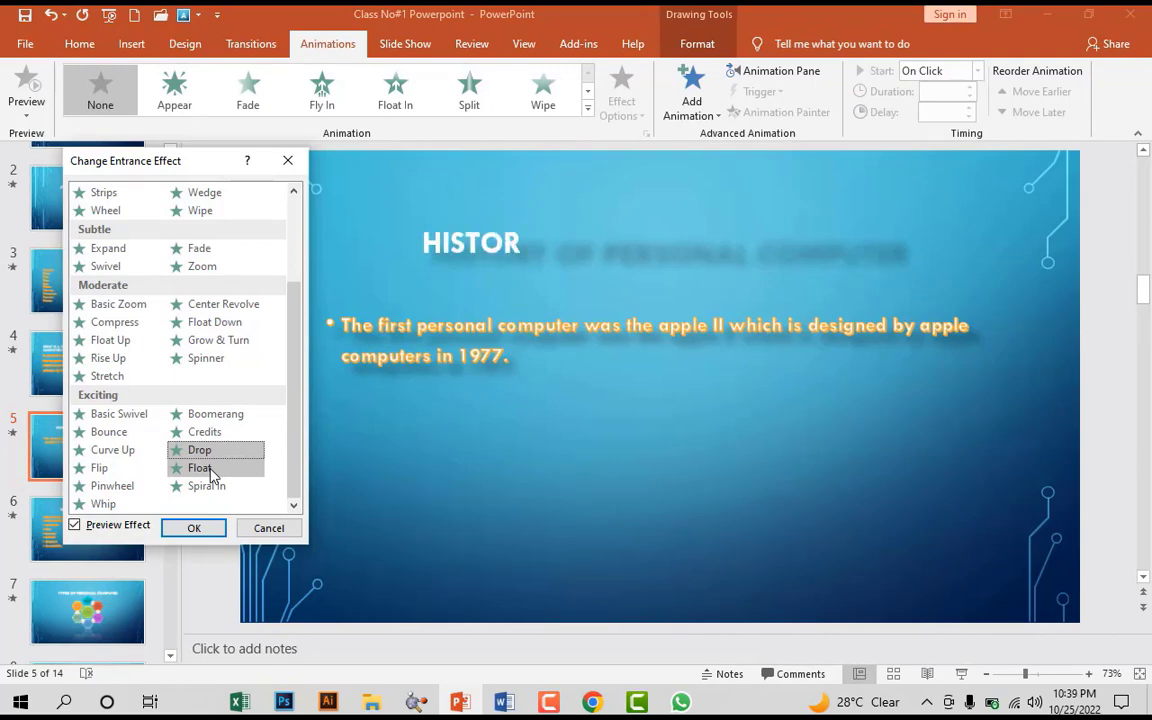
pyautogui.click(210, 470)
pyautogui.click(207, 487)
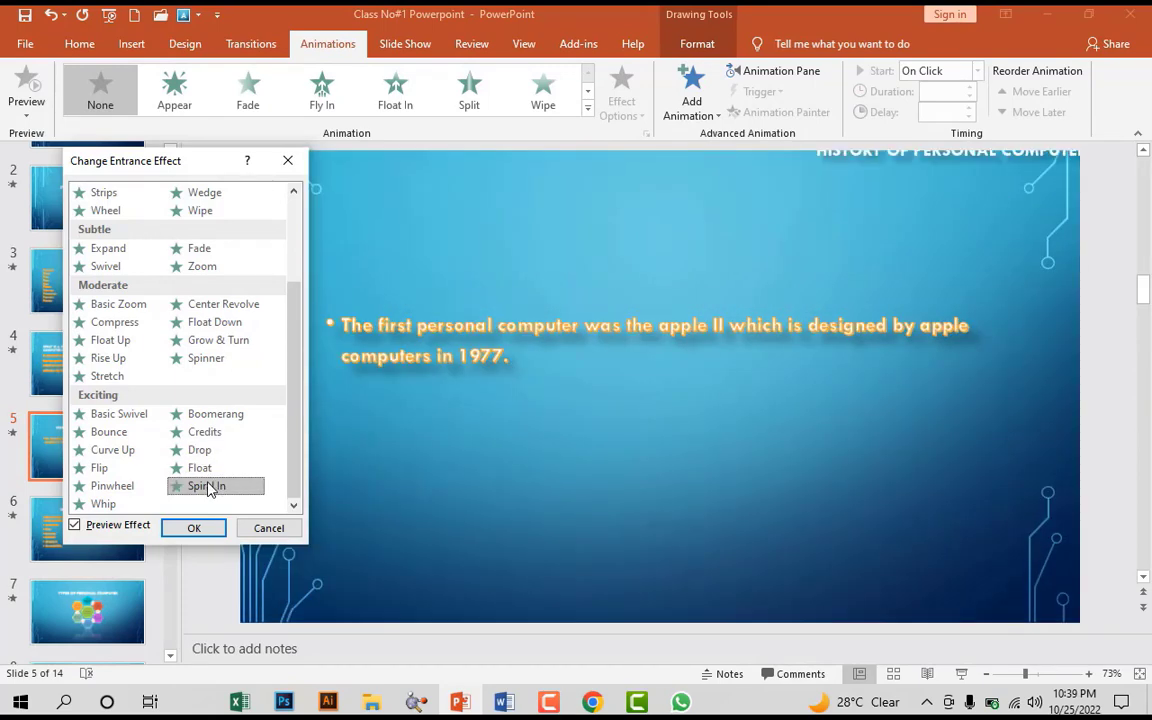
pyautogui.click(113, 486)
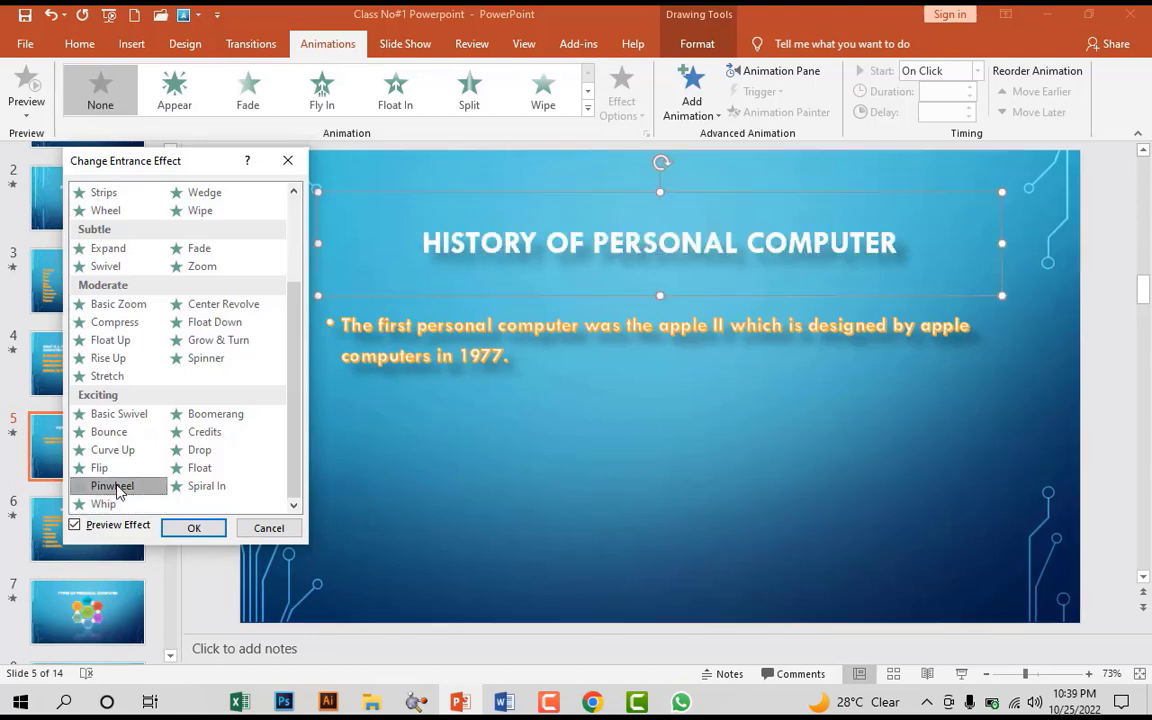
pyautogui.click(112, 453)
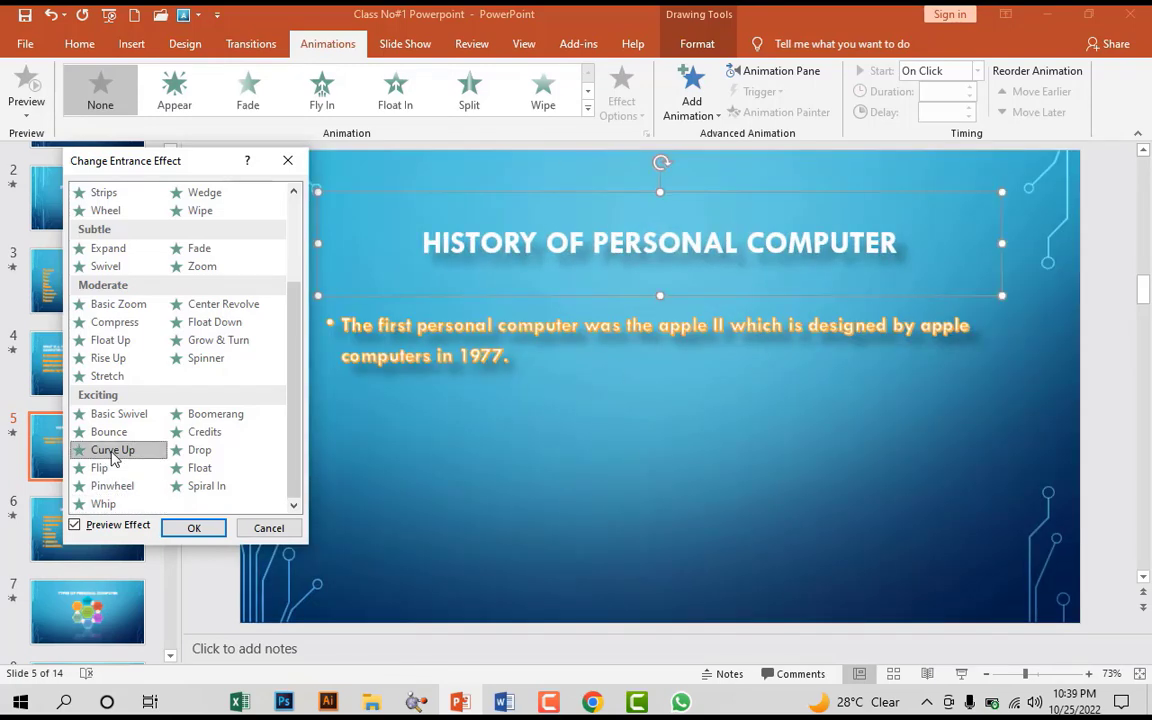
pyautogui.click(195, 527)
pyautogui.scroll(-5, 117, 237)
# - Select the slide 6 title and give it a From Left Wipe entrance
pyautogui.scroll(2, 117, 237)
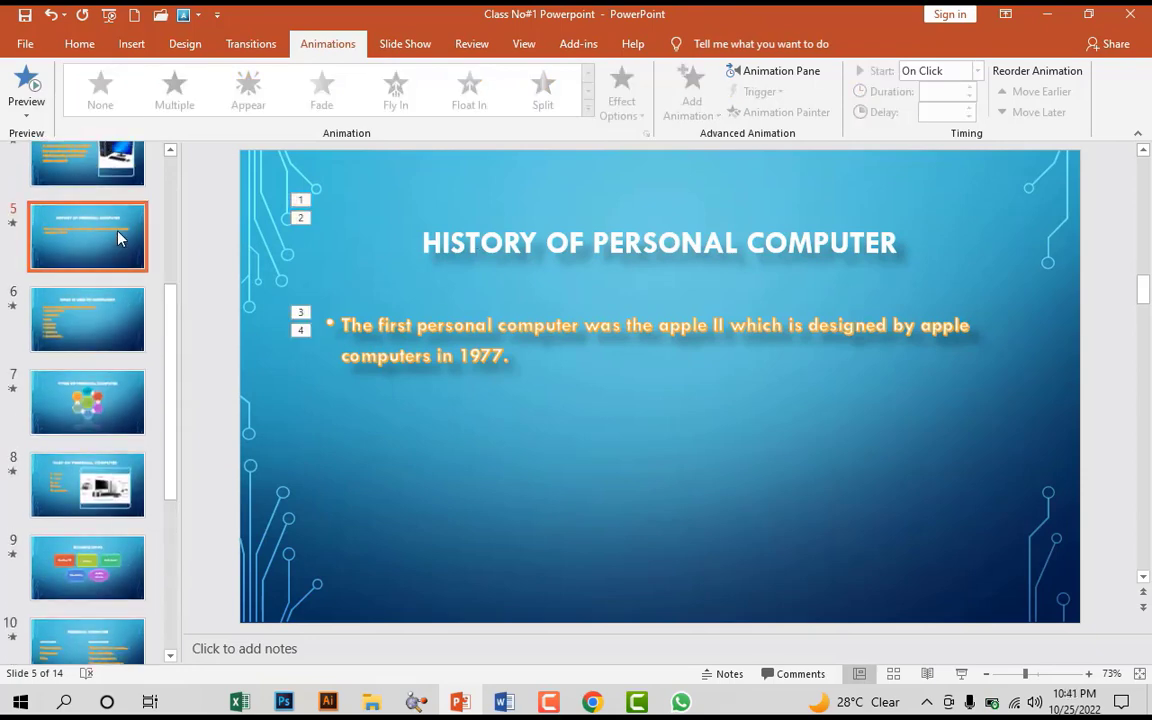
pyautogui.scroll(3, 117, 237)
pyautogui.scroll(1, 117, 237)
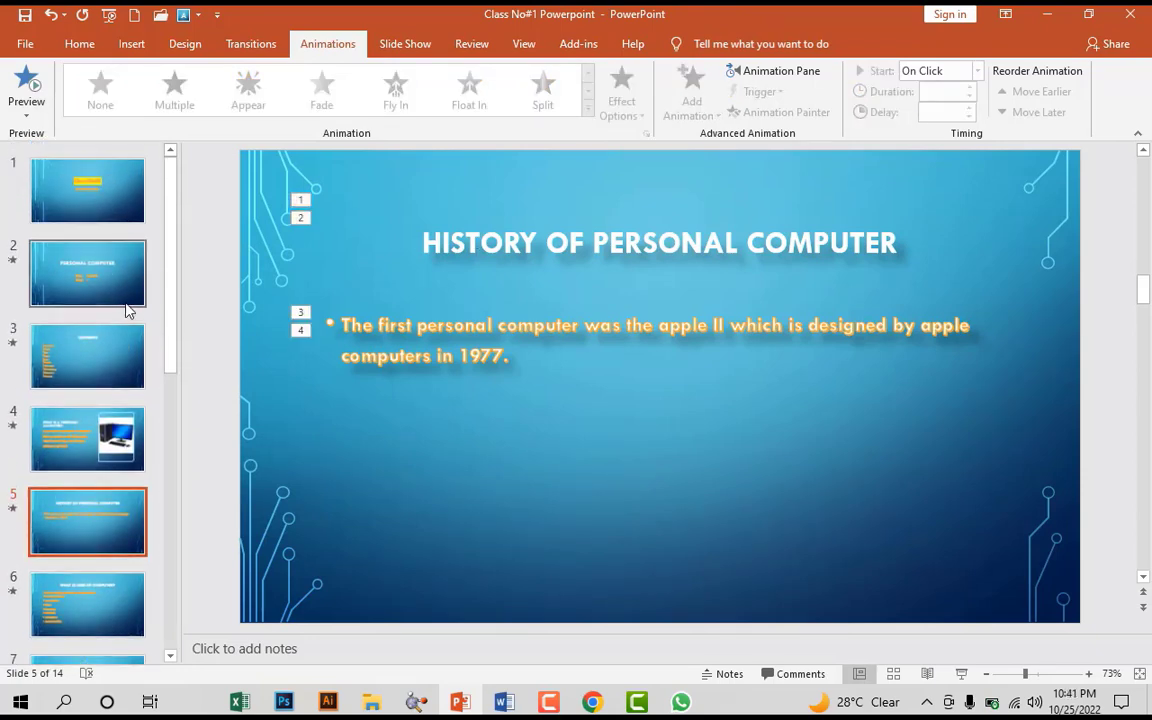
pyautogui.scroll(-1, 848, 240)
pyautogui.click(848, 240)
pyautogui.moveTo(845, 245); pyautogui.dragTo(440, 240)
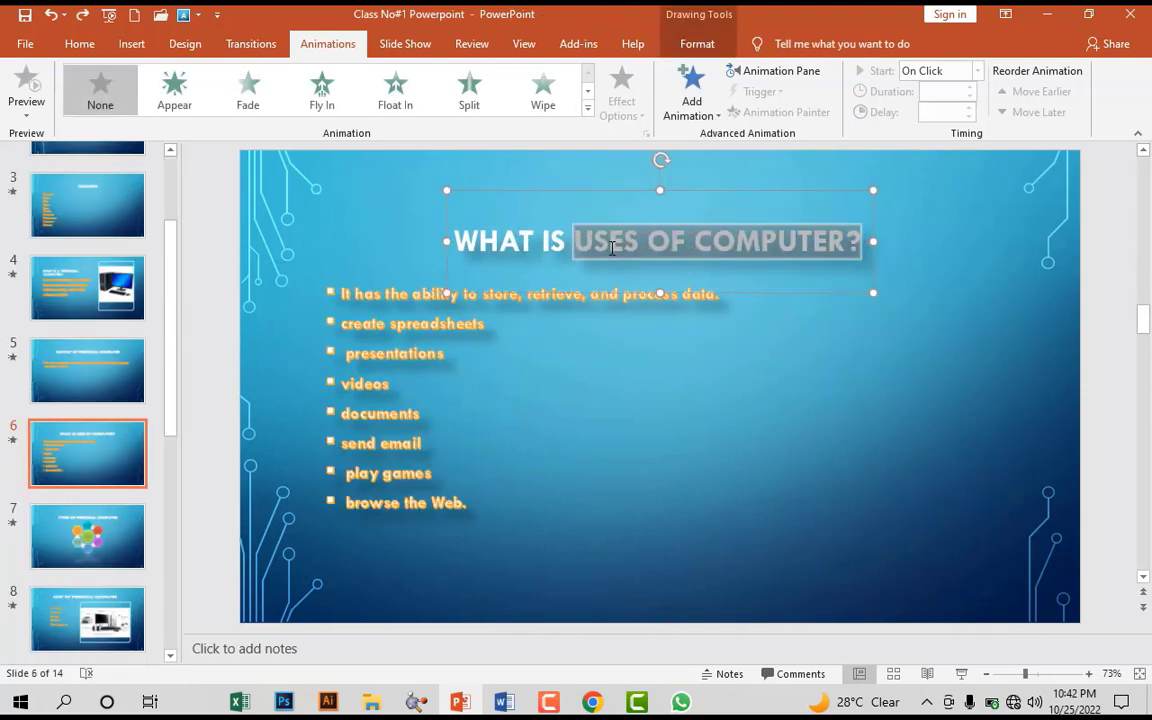
pyautogui.click(543, 90)
pyautogui.click(621, 105)
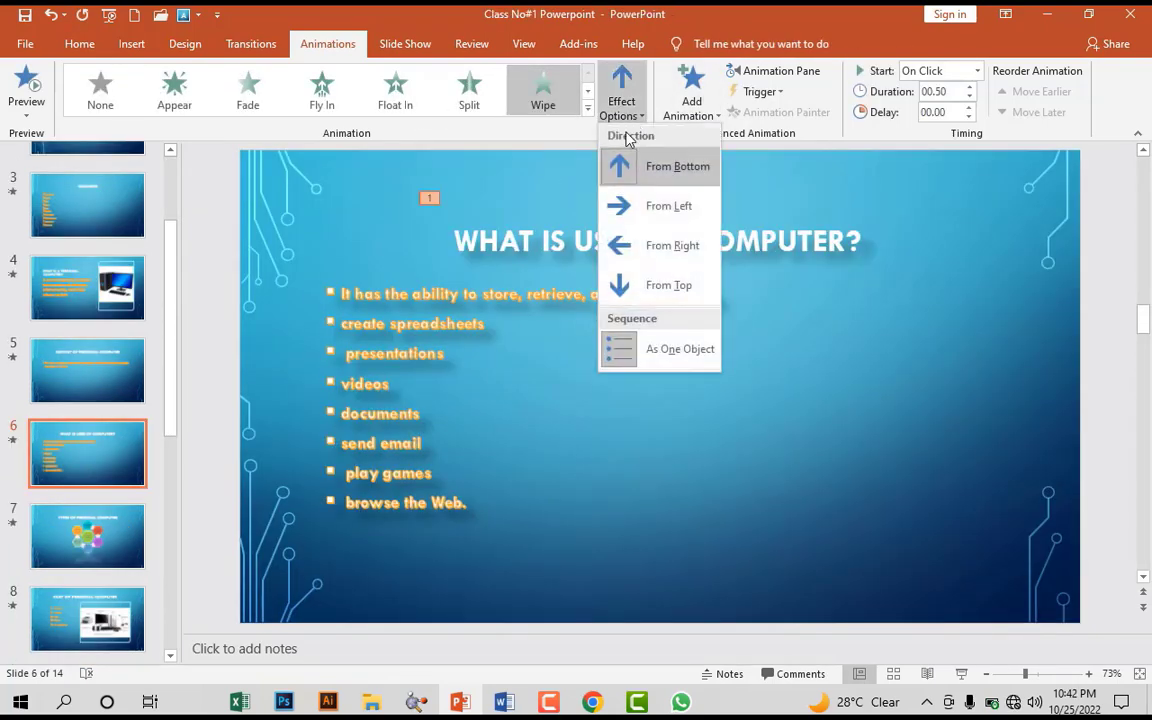
pyautogui.click(663, 203)
# - Add a Wave emphasis to the title, then preview and add Grow With Color
pyautogui.click(714, 124)
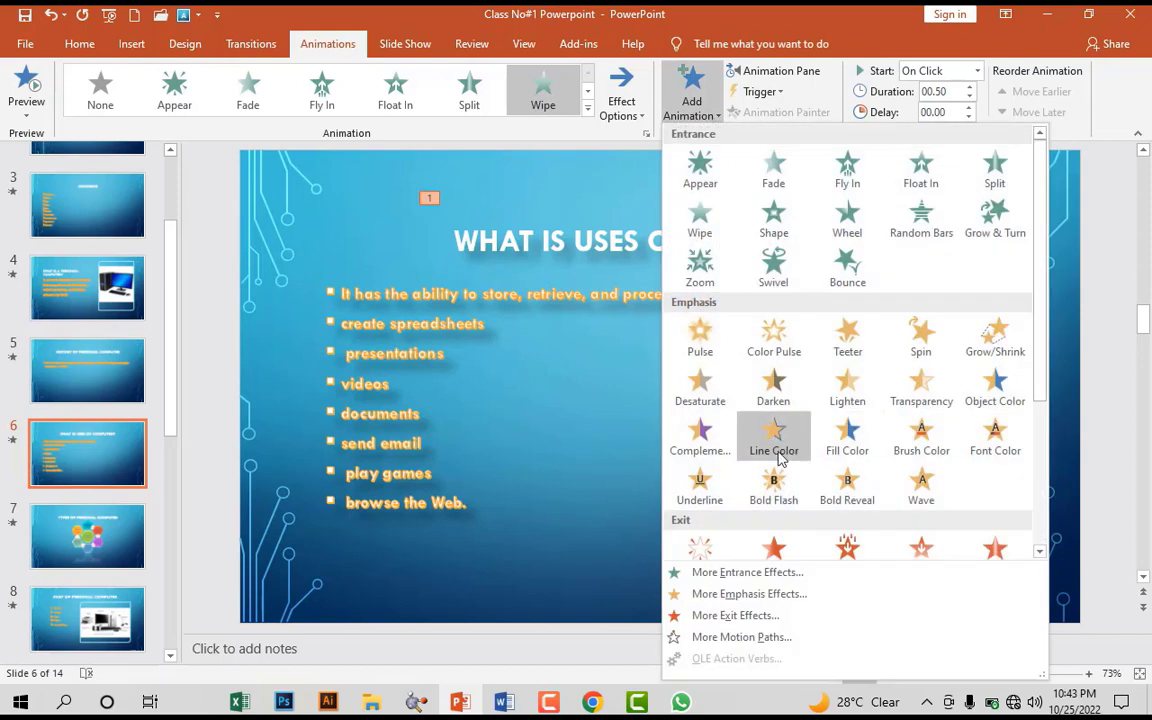
pyautogui.click(921, 476)
pyautogui.click(691, 95)
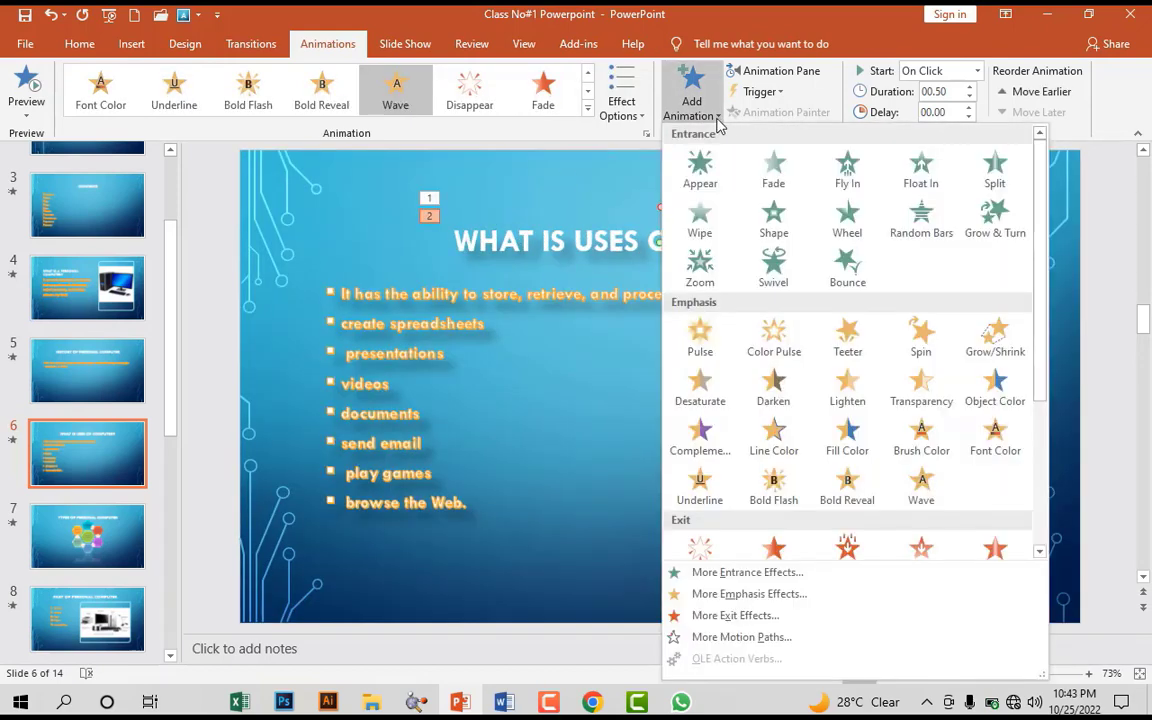
pyautogui.click(756, 598)
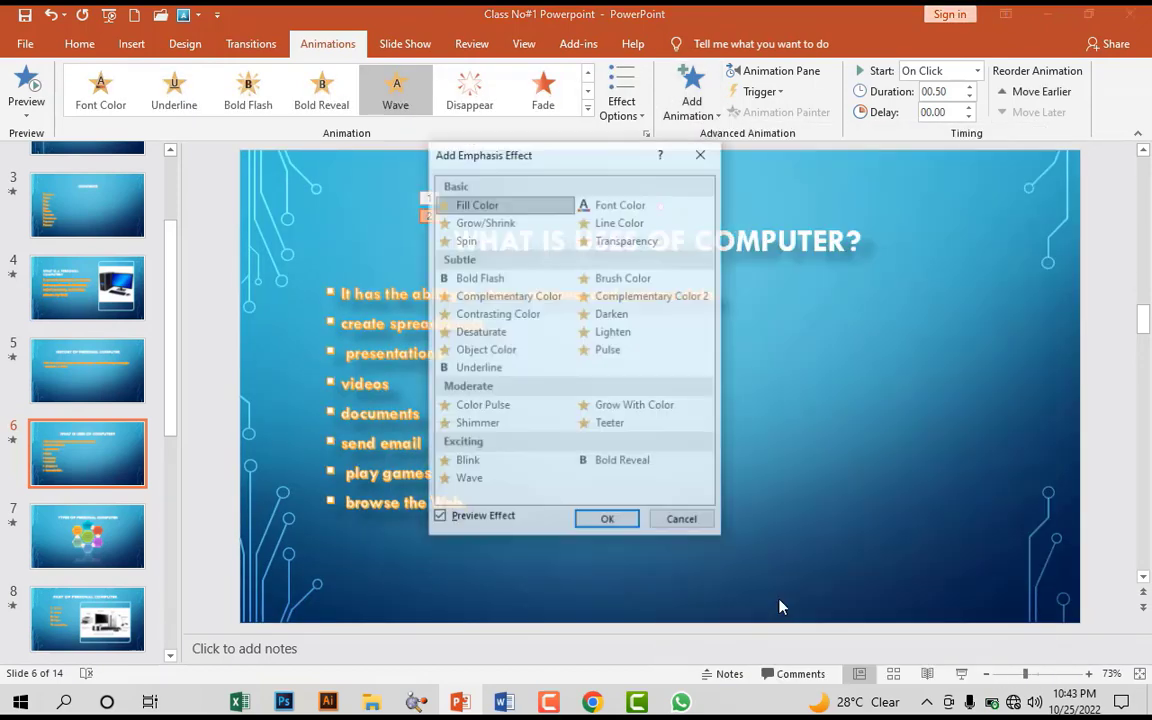
pyautogui.click(482, 479)
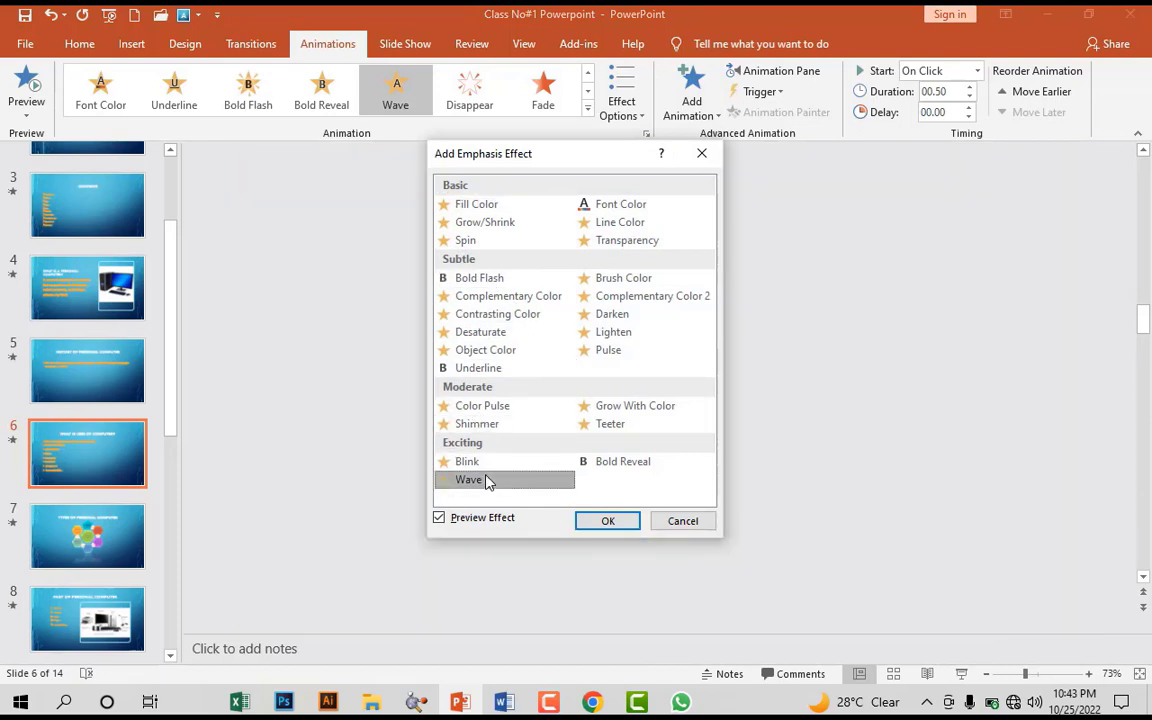
pyautogui.moveTo(637, 155); pyautogui.dragTo(257, 176)
pyautogui.click(256, 430)
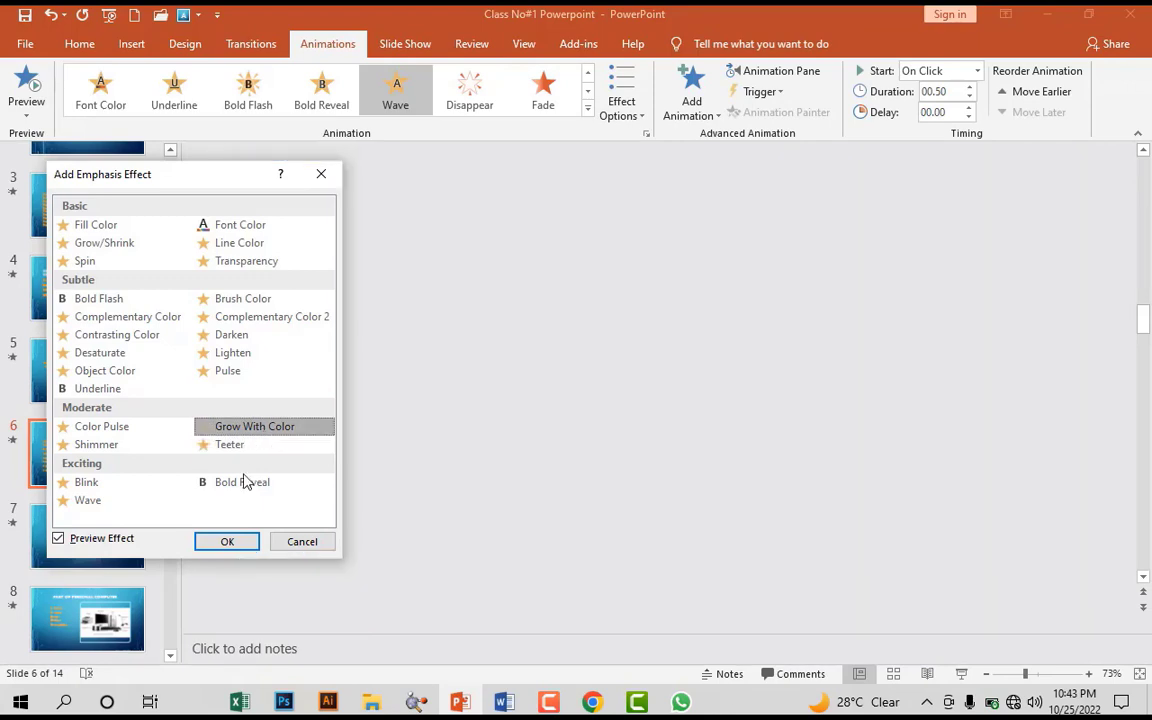
pyautogui.click(225, 546)
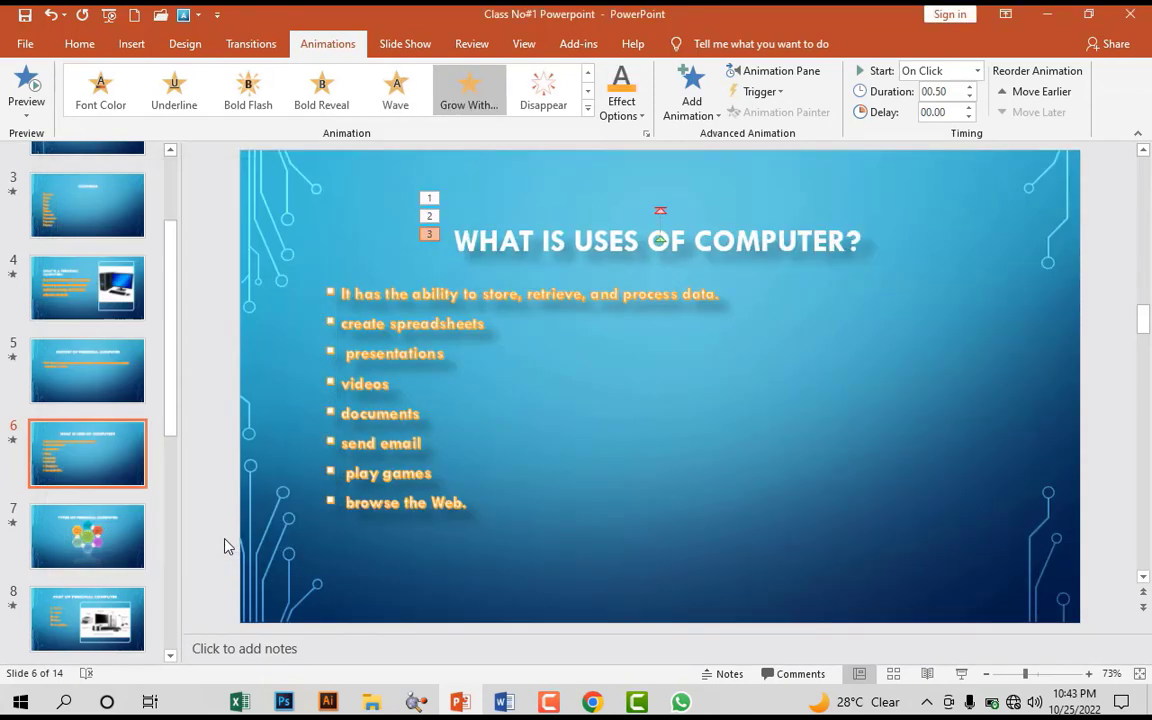
# - Remove the extra third animation from the title and move to slide 7
pyautogui.click(588, 107)
pyautogui.click(100, 105)
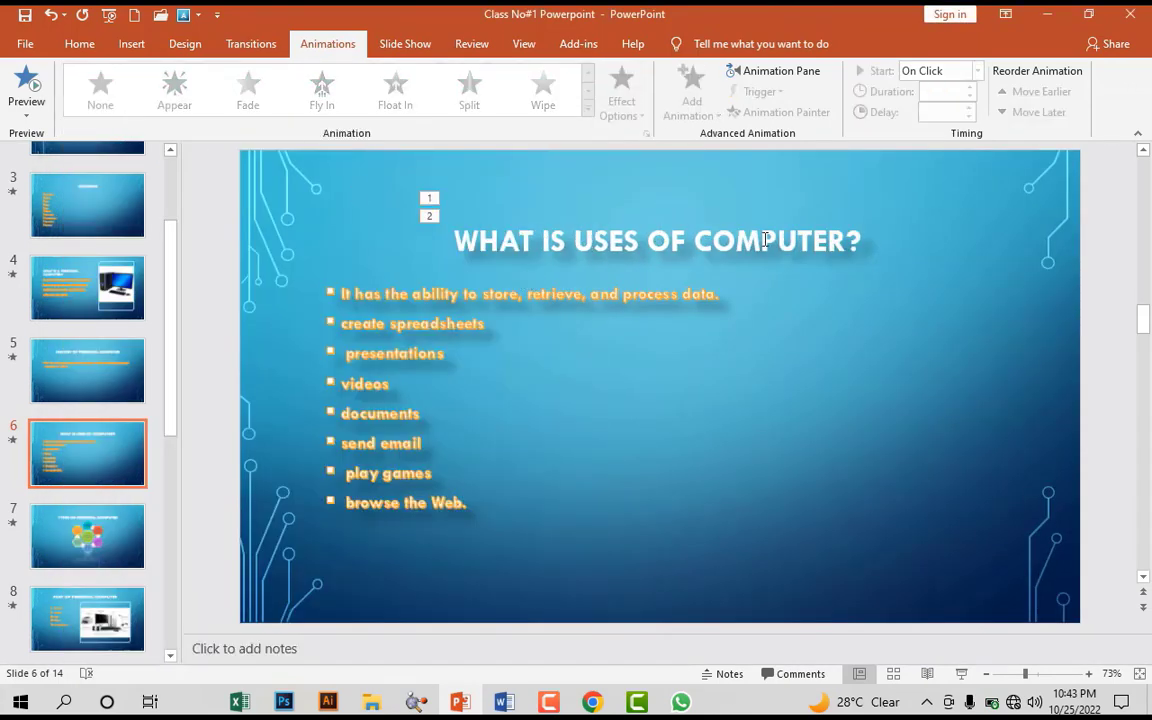
pyautogui.click(676, 222)
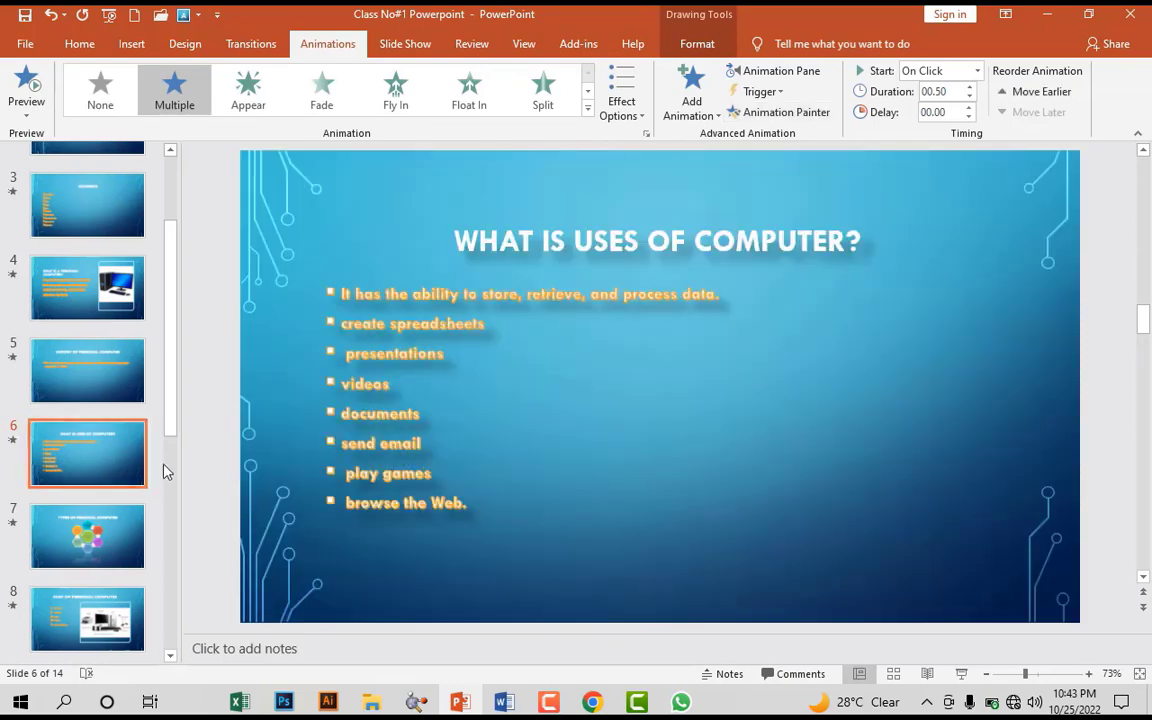
pyautogui.scroll(-1, 98, 391)
pyautogui.click(98, 395)
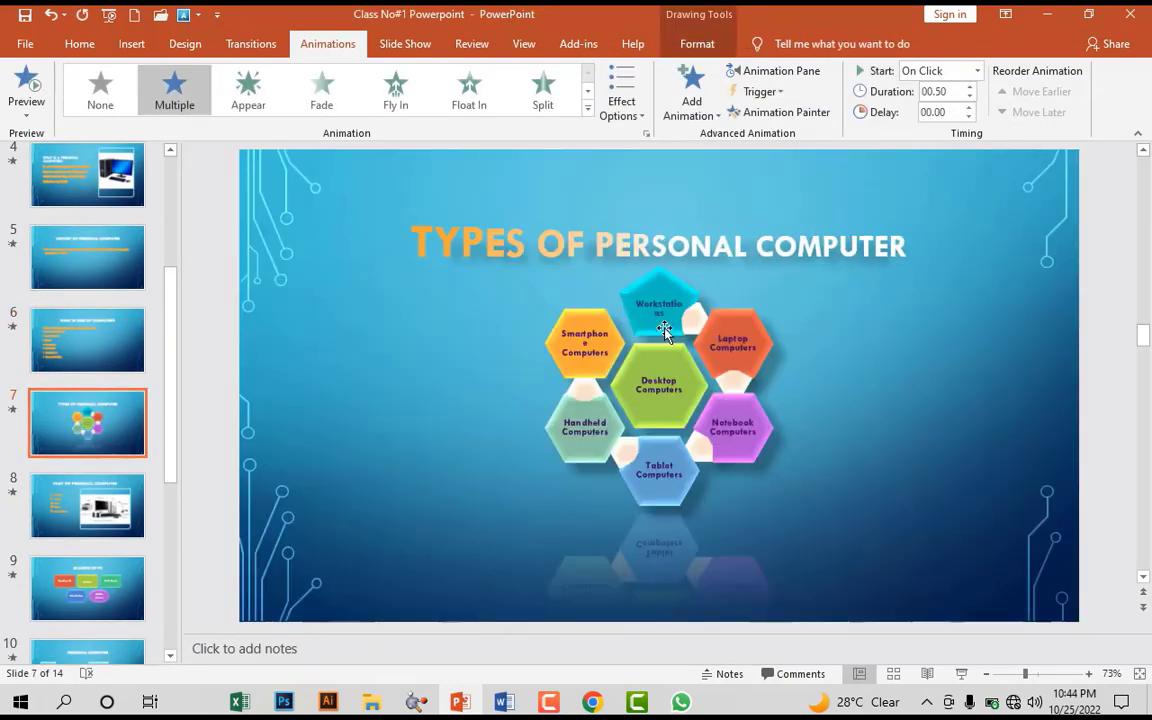
# - Copy the hexagon graphic's animation onto the slide 7 title and preview slide 7
pyautogui.click(666, 380)
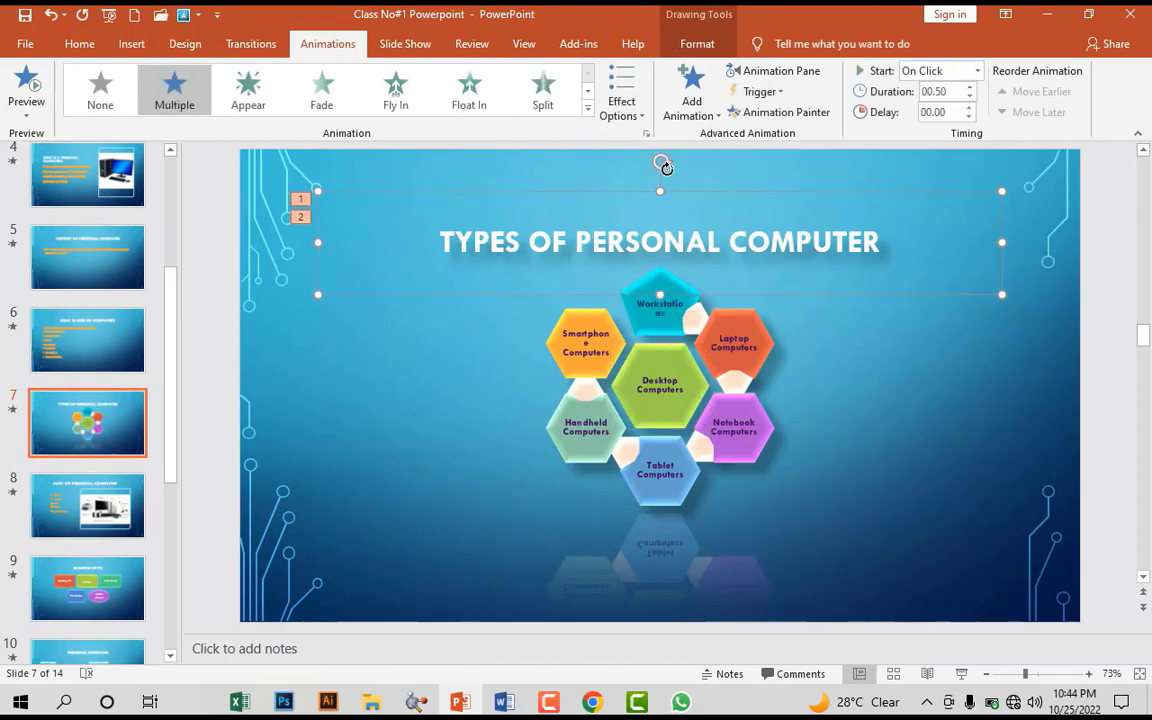
pyautogui.click(757, 112)
pyautogui.click(642, 395)
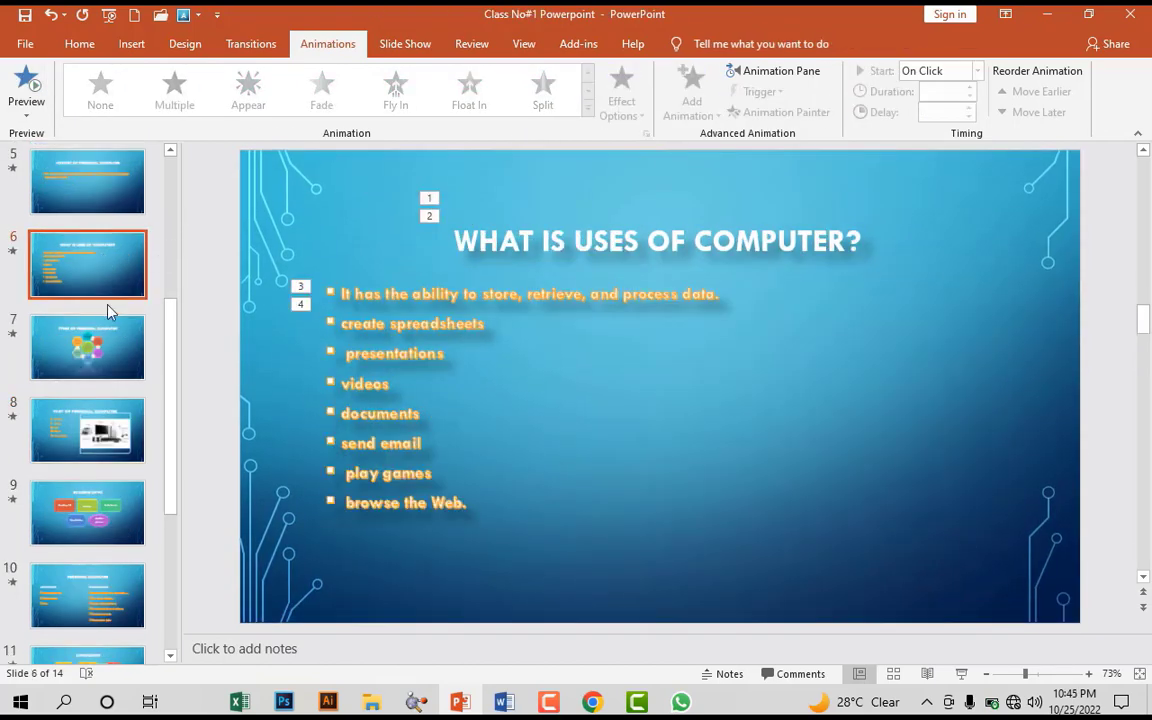
pyautogui.click(110, 320)
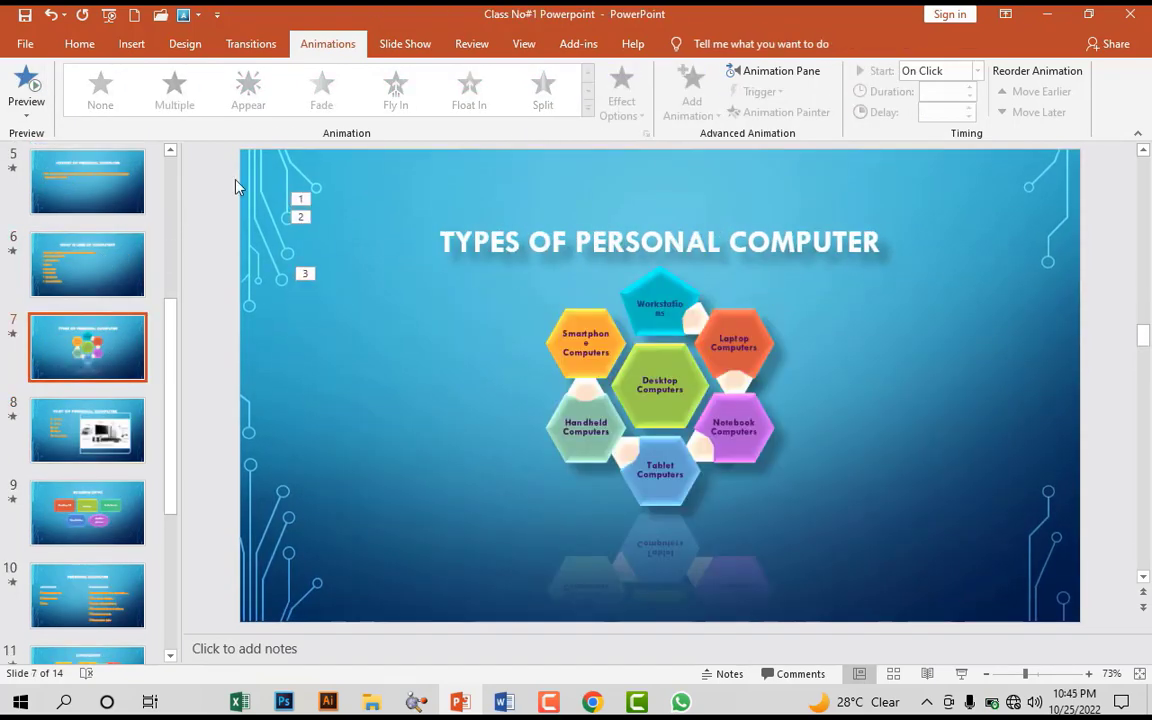
pyautogui.click(26, 85)
# - On slide 10, copy the ADVANTAGES heading's animation onto its bullets and the DISADVANTAGES heading and bullets
pyautogui.click(90, 450)
pyautogui.click(550, 236)
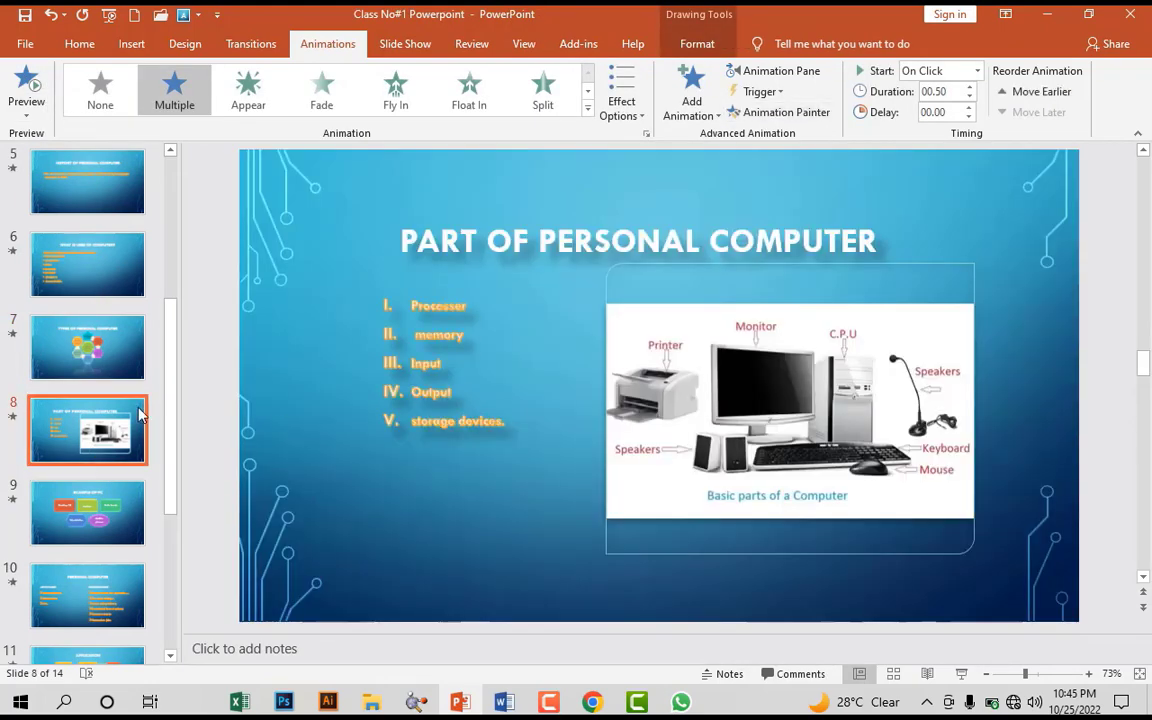
pyautogui.click(497, 313)
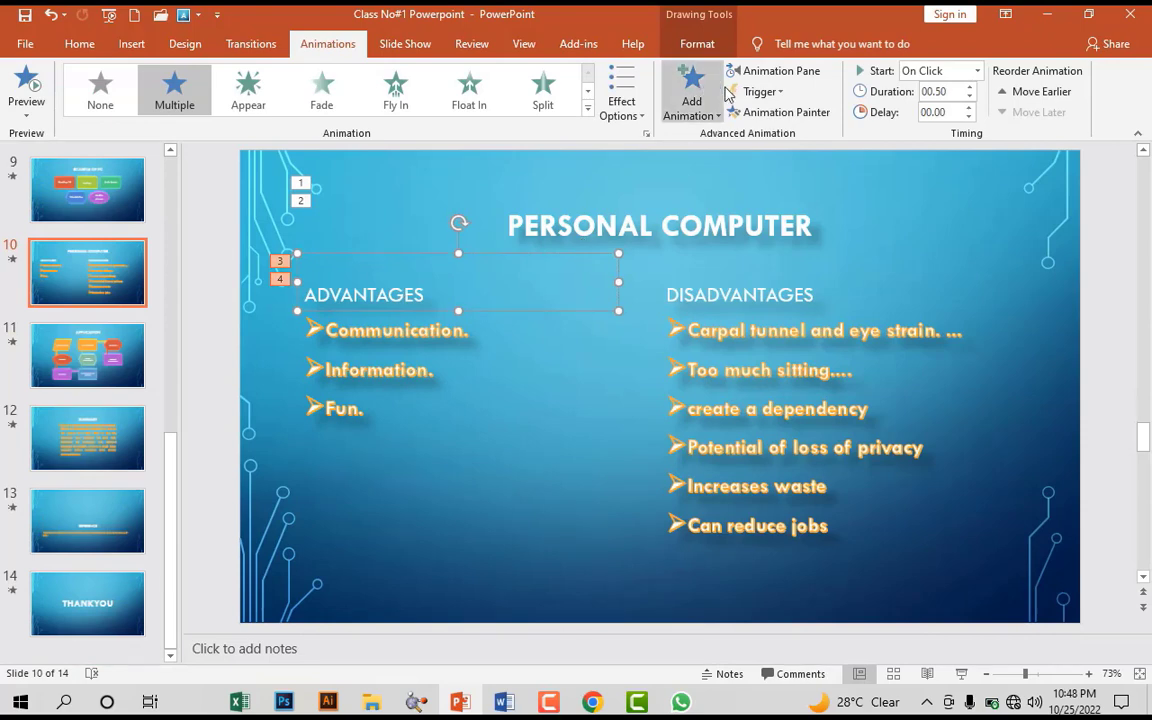
pyautogui.click(786, 112)
pyautogui.click(520, 330)
pyautogui.click(786, 112)
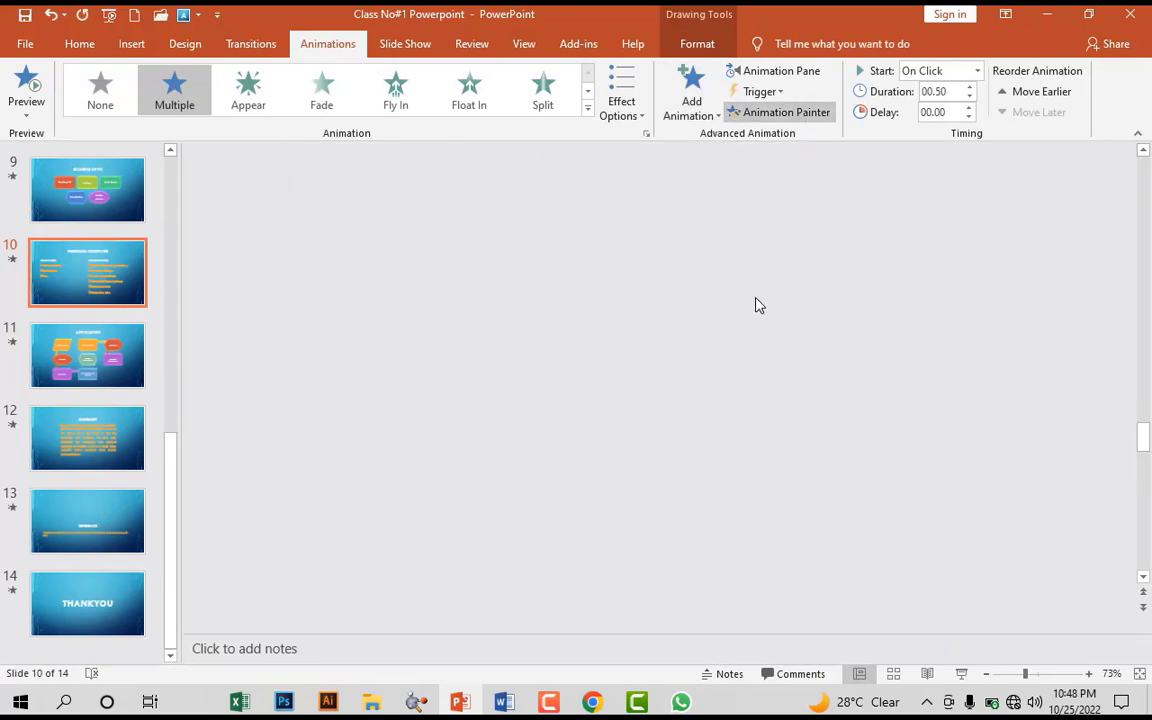
pyautogui.click(740, 298)
pyautogui.click(786, 112)
pyautogui.click(694, 334)
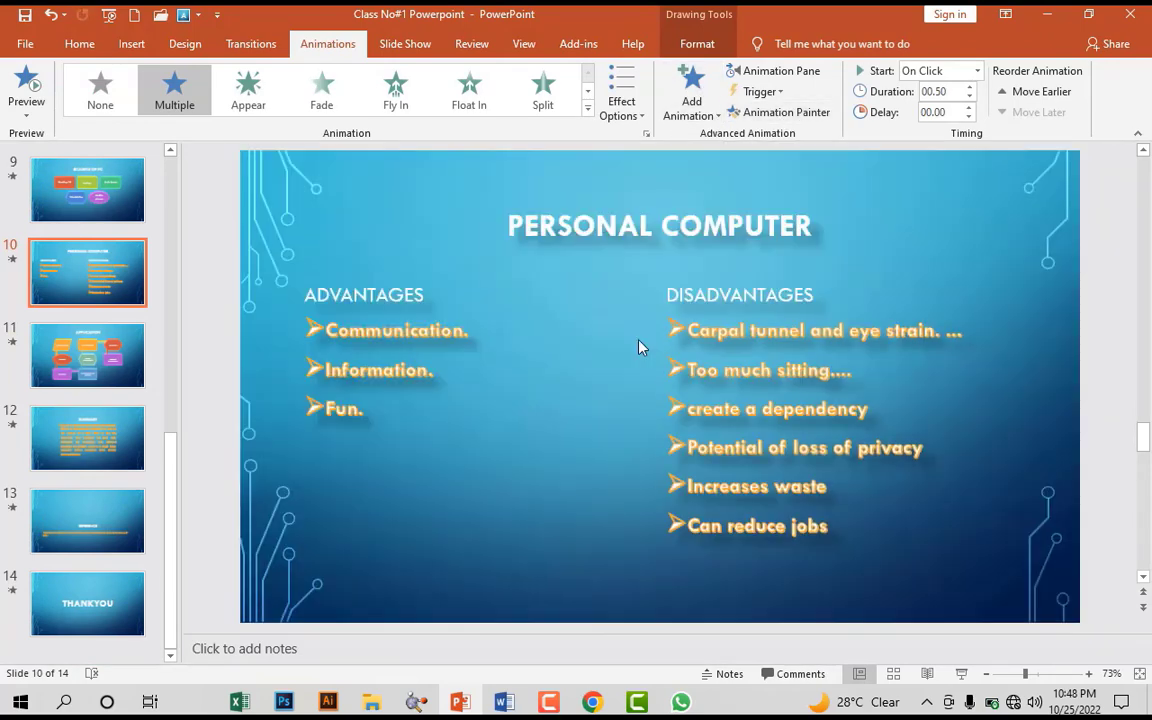
# - Move the SUMMARY title and body text higher on slide 12
pyautogui.click(88, 437)
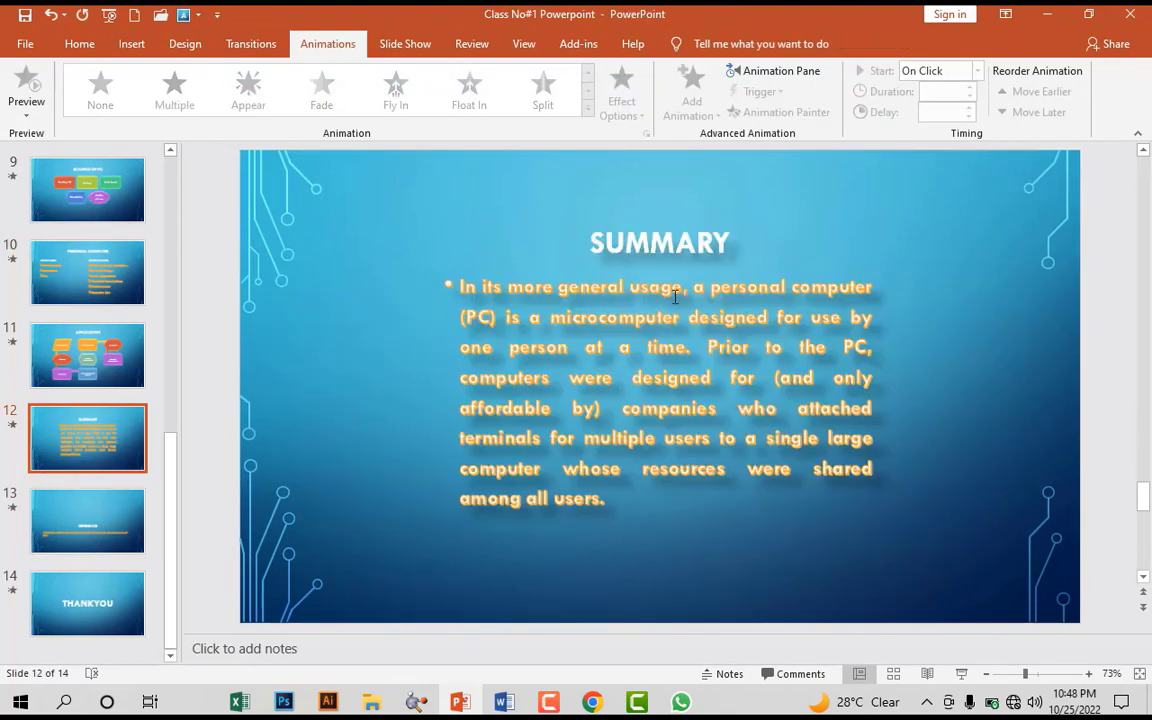
pyautogui.moveTo(685, 188); pyautogui.dragTo(685, 158)
pyautogui.click(700, 266)
pyautogui.moveTo(700, 266); pyautogui.dragTo(701, 236)
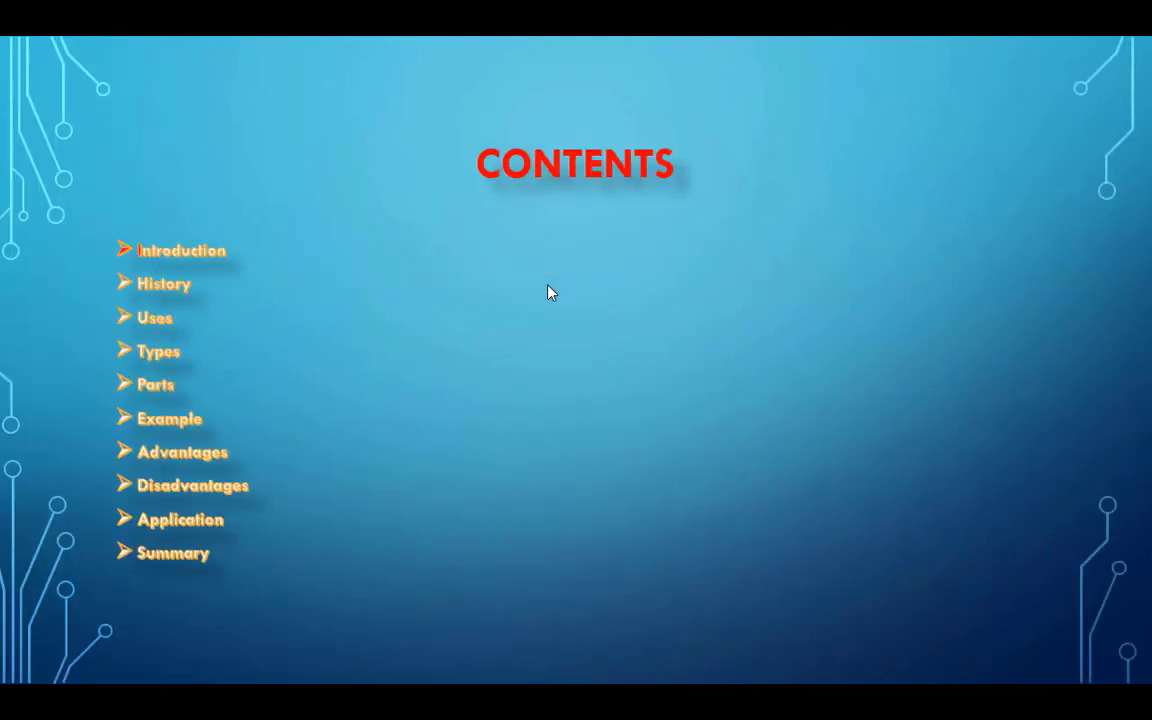
# - Advance through the slide show to review each slide's animations
pyautogui.click(548, 292)
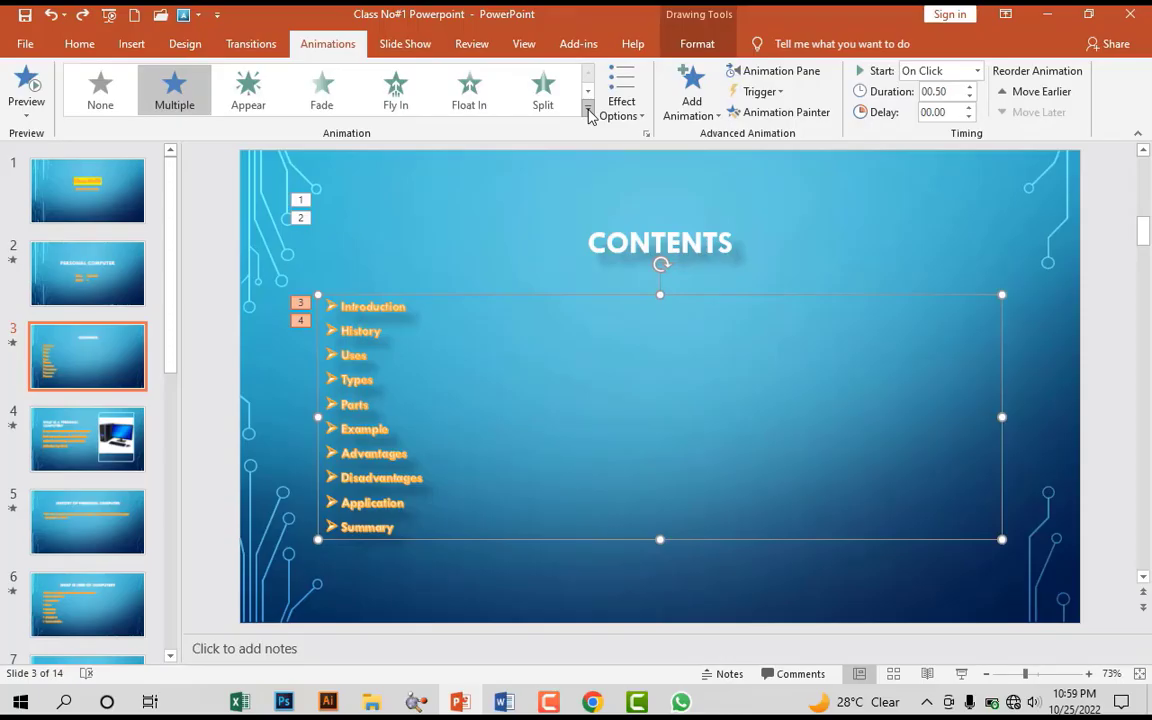
# - Apply the Lines motion path to the Contents list, moving to the right
pyautogui.click(589, 110)
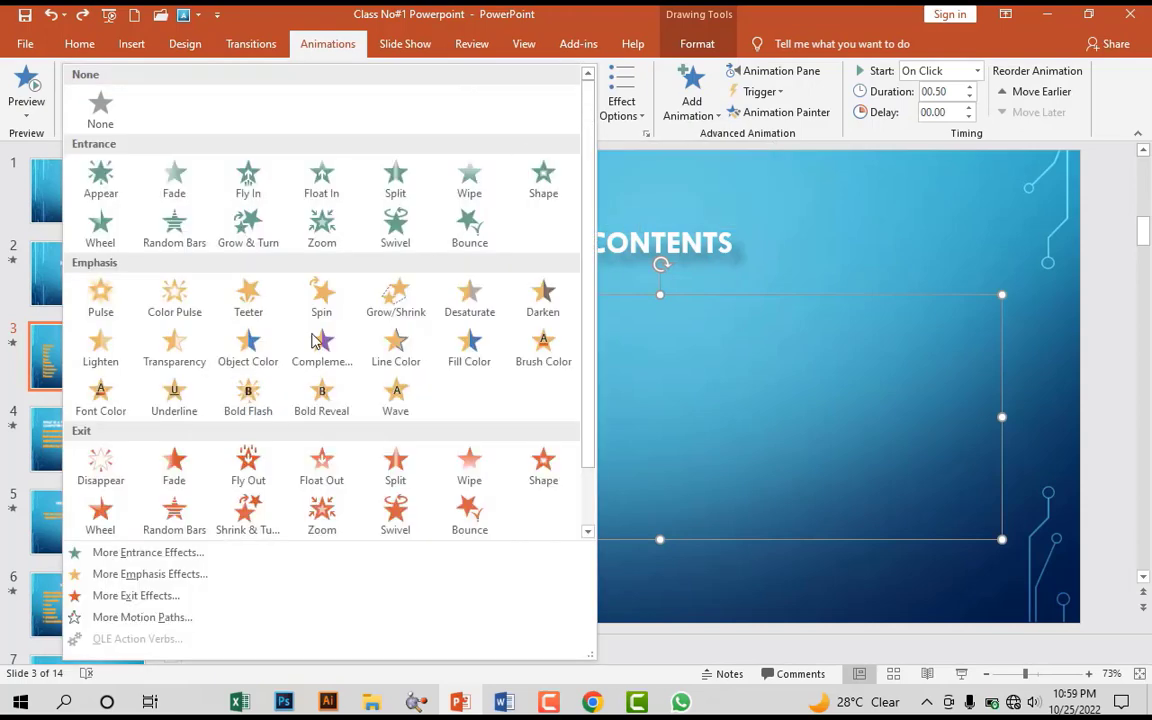
pyautogui.scroll(-2, 248, 410)
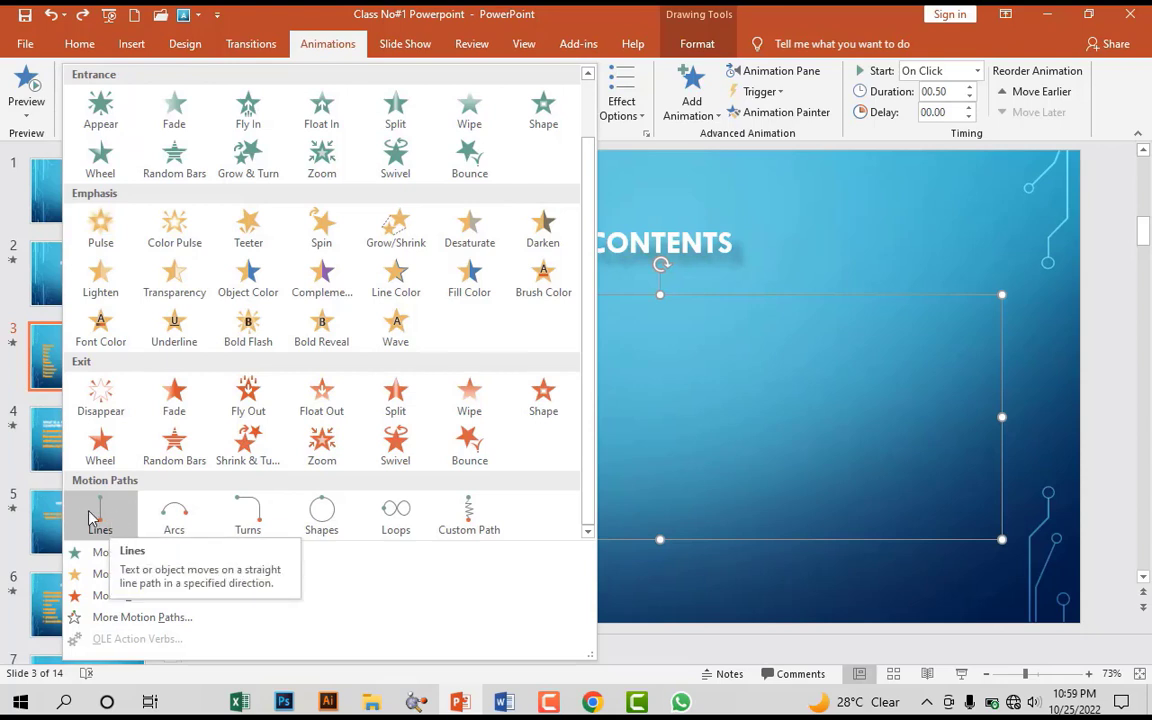
pyautogui.click(742, 343)
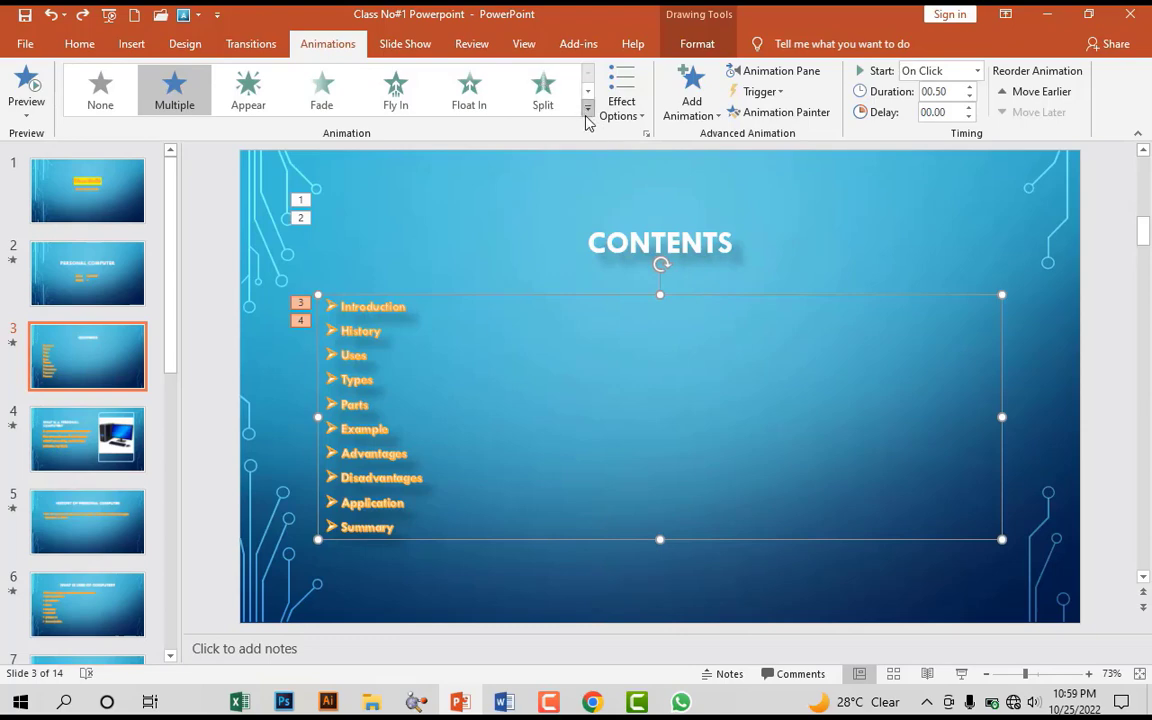
pyautogui.click(587, 110)
pyautogui.click(116, 522)
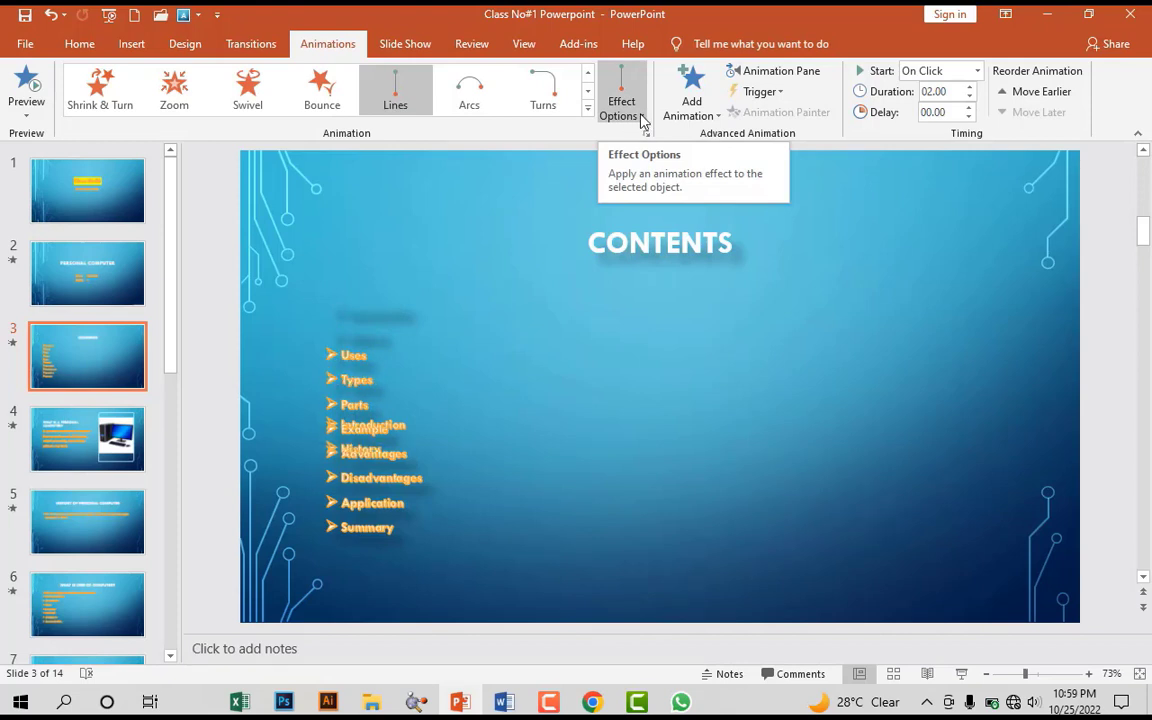
pyautogui.click(640, 118)
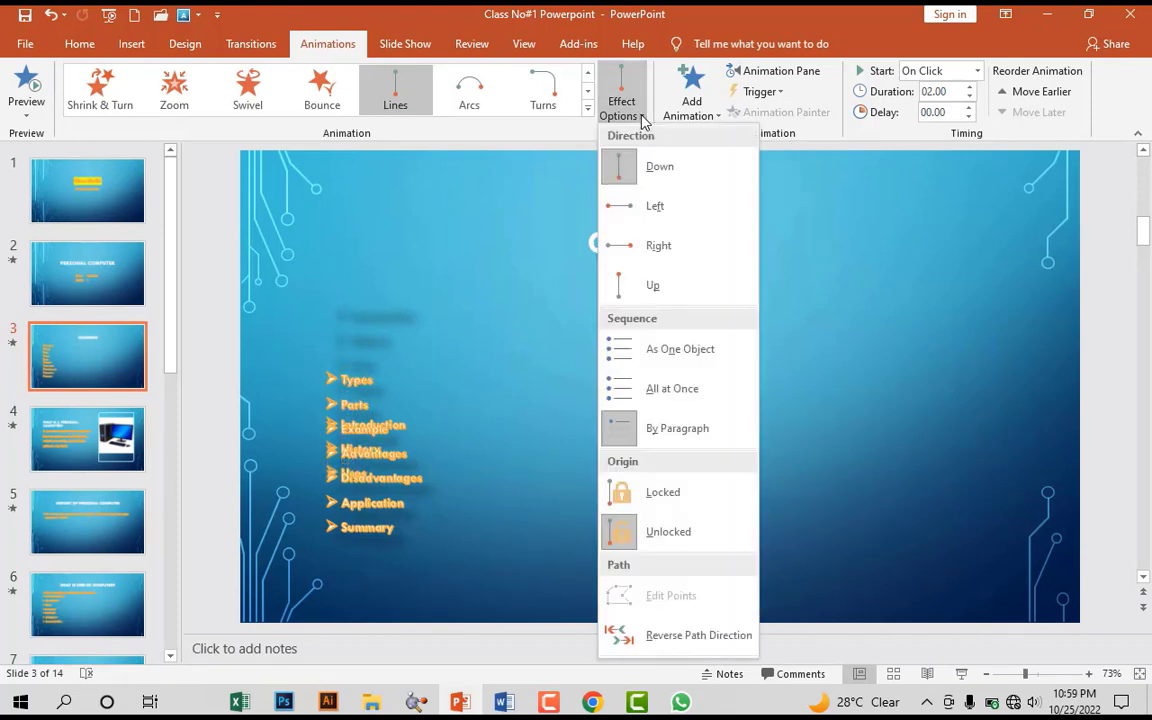
pyautogui.click(660, 246)
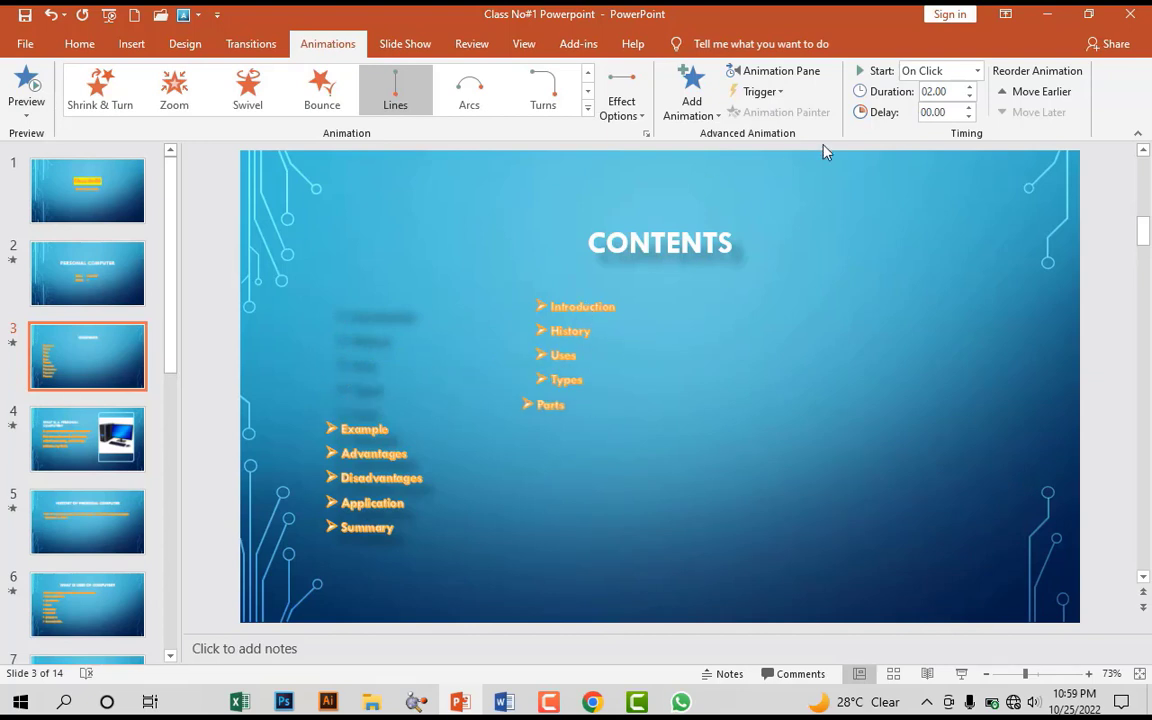
# - Make the Contents bullets animate all at once moving Up, then select slide 4's title
pyautogui.click(632, 112)
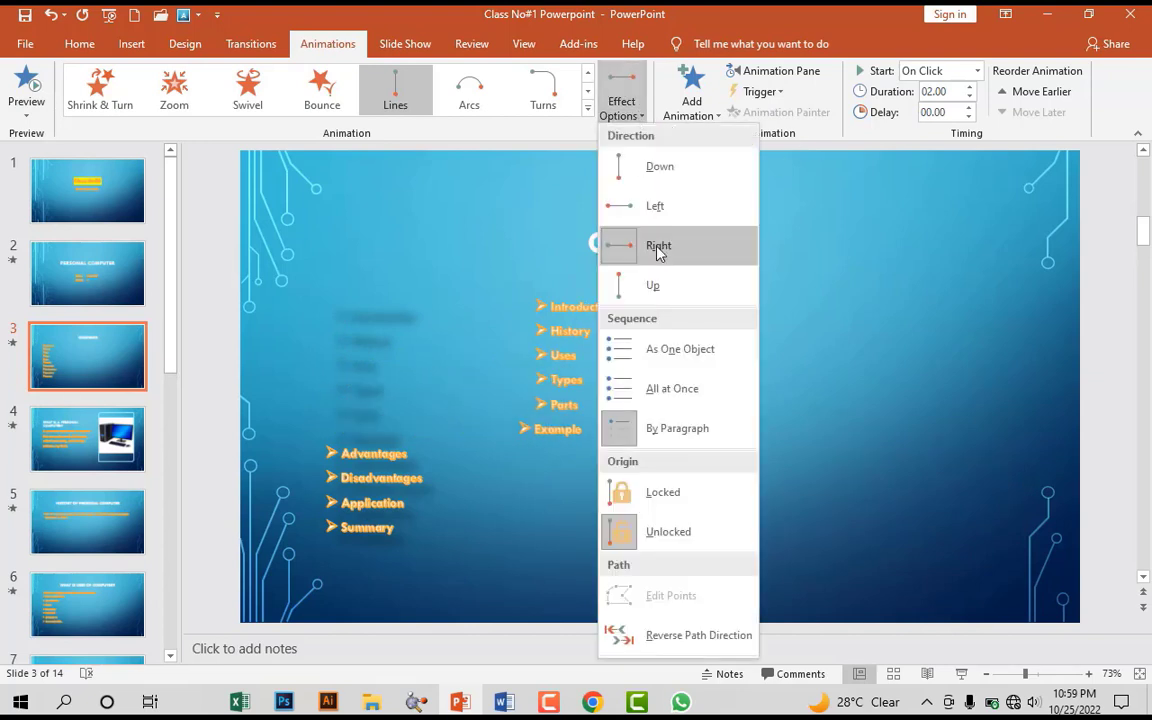
pyautogui.click(676, 392)
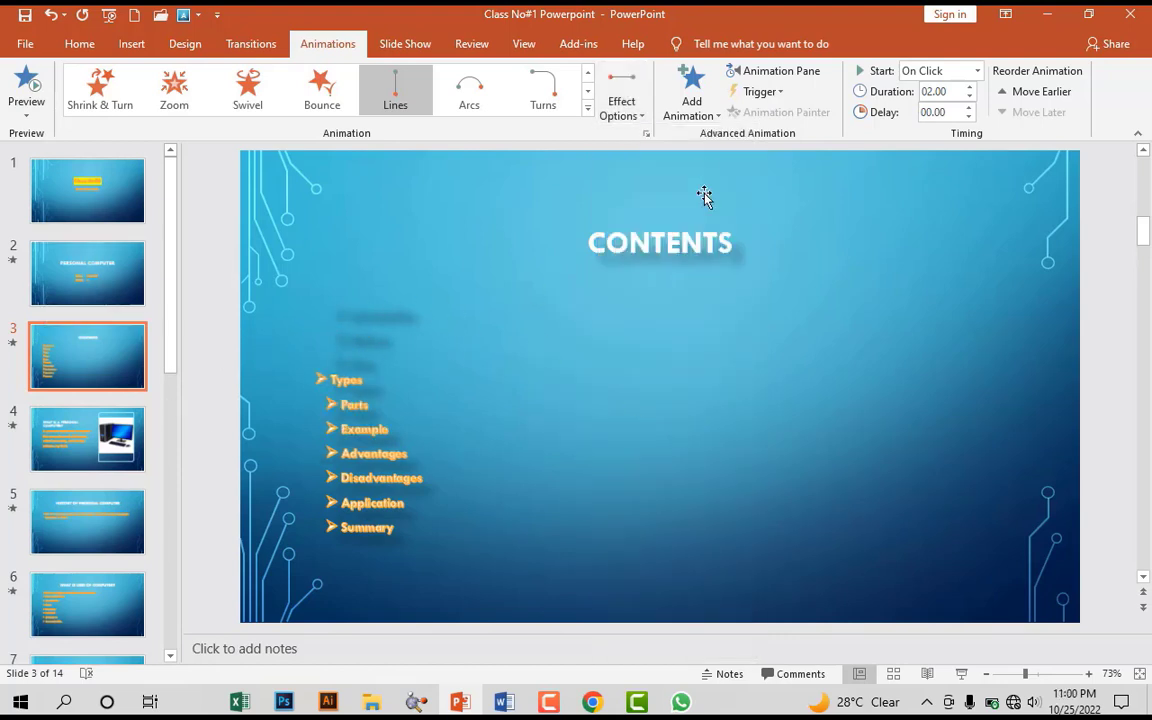
pyautogui.click(628, 110)
pyautogui.click(652, 288)
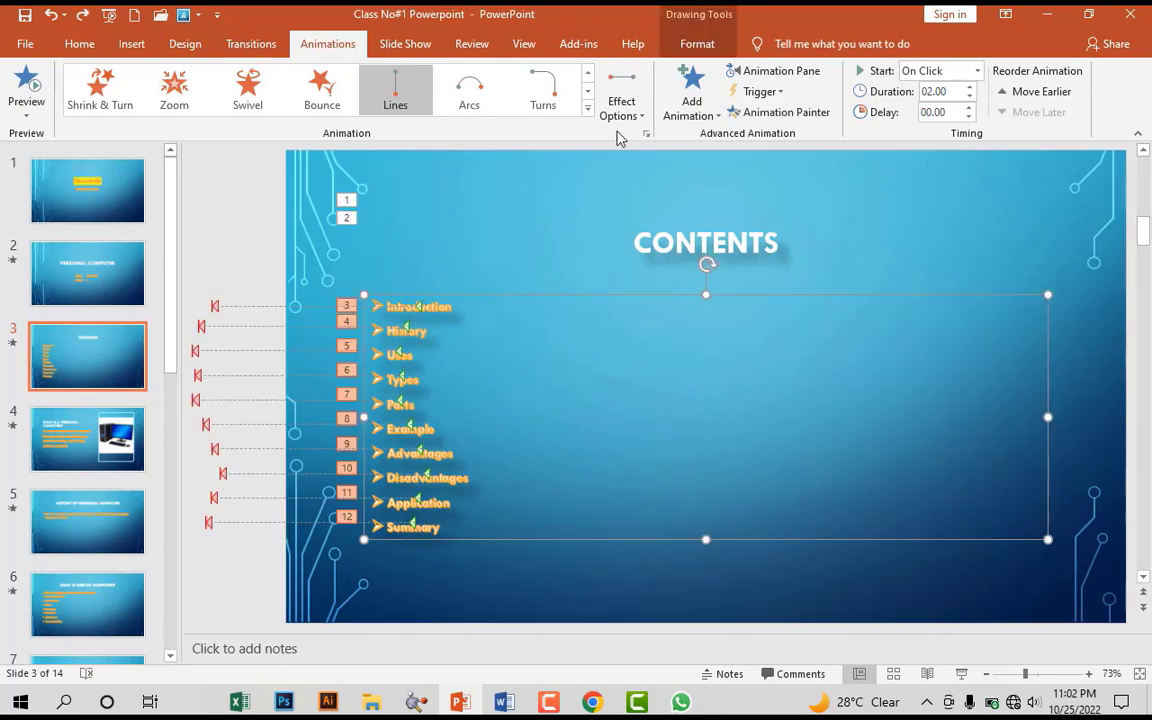
pyautogui.click(587, 111)
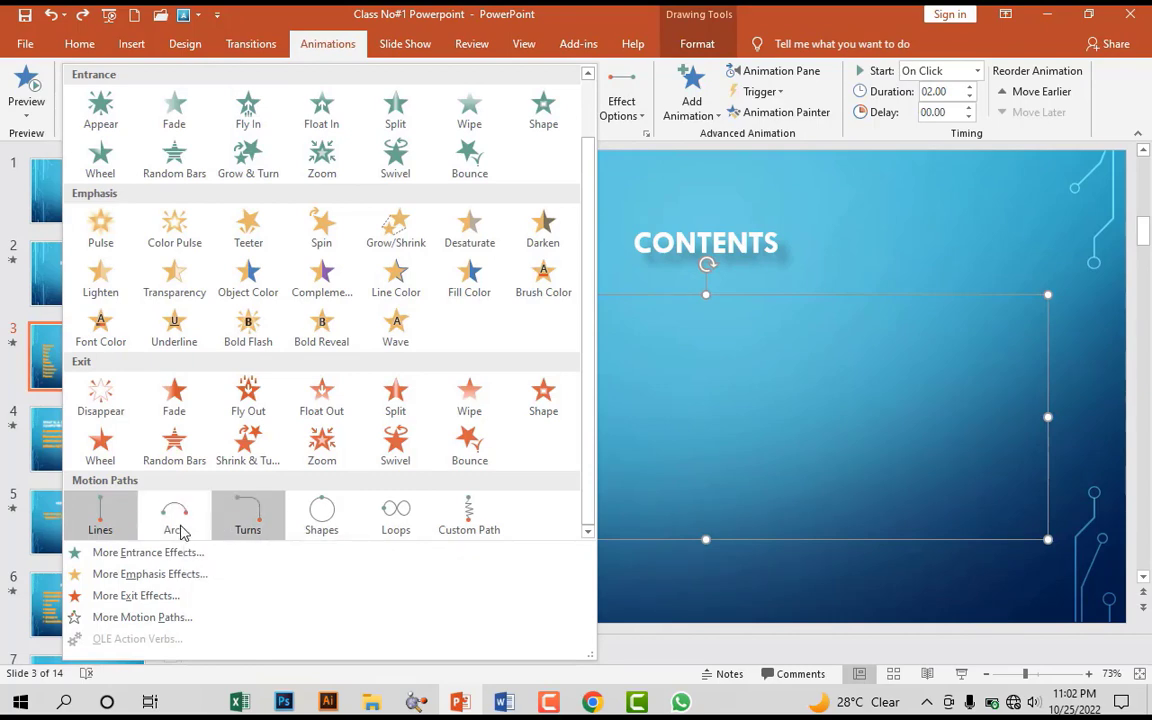
pyautogui.scroll(-1, 548, 185)
pyautogui.click(548, 185)
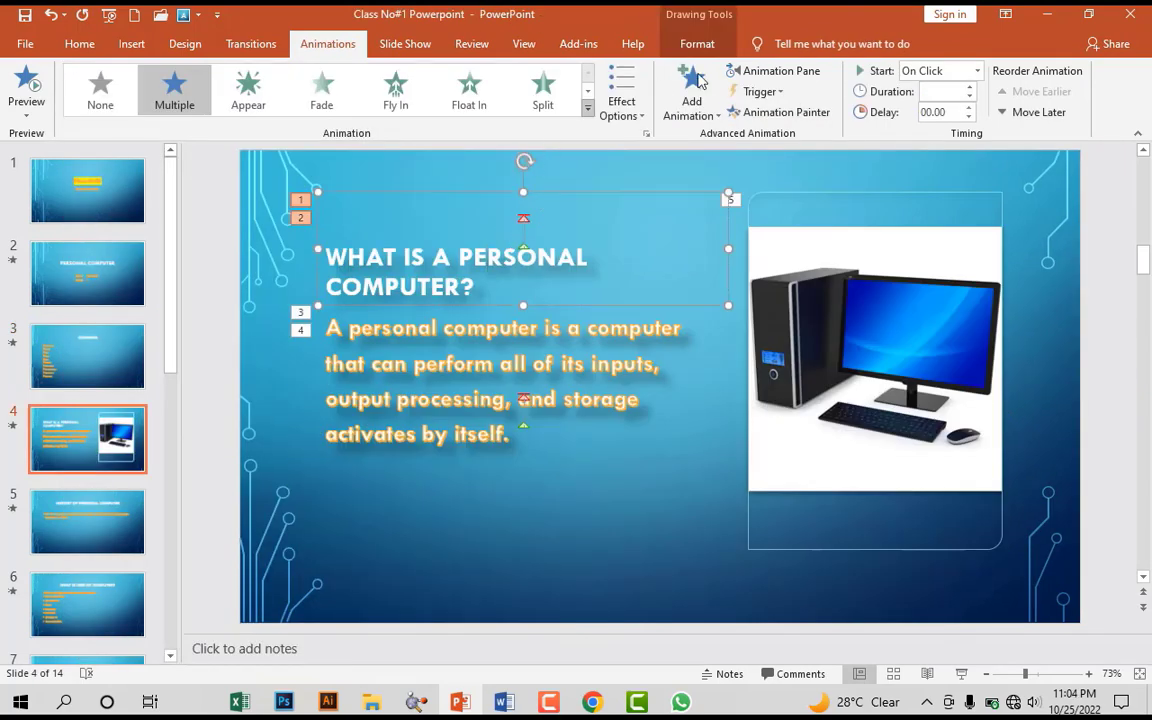
# - Keep slide 4's title animation On Click and move it later in the animation order
pyautogui.click(975, 72)
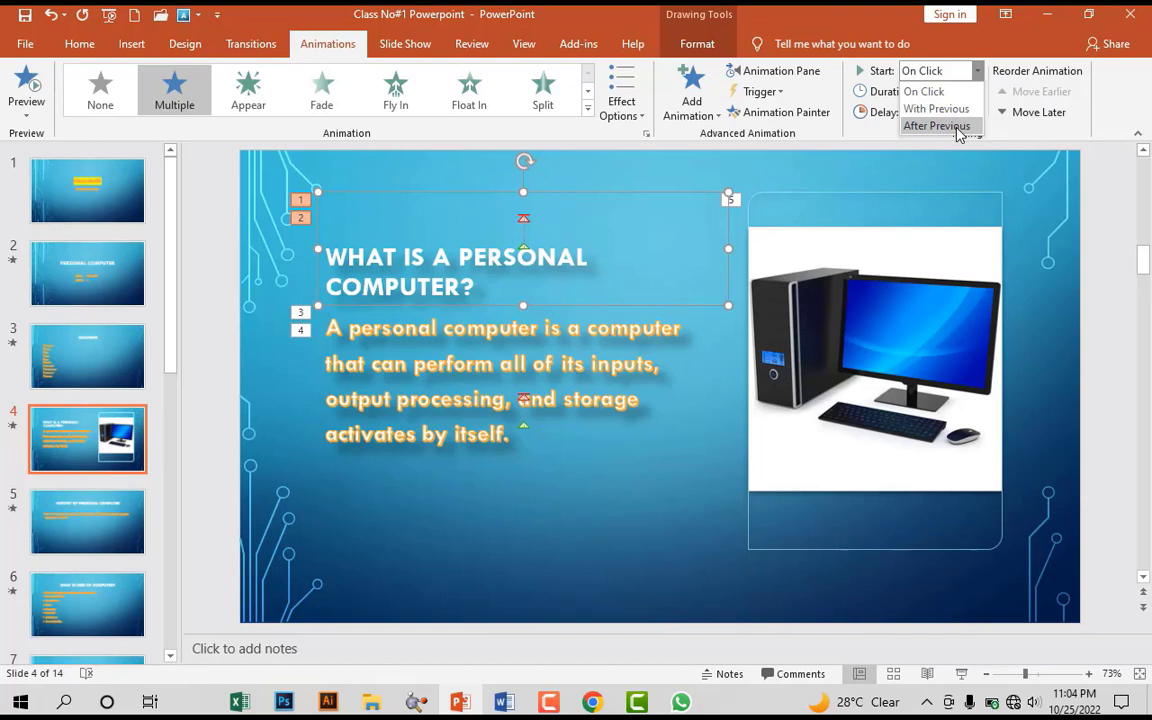
pyautogui.click(872, 137)
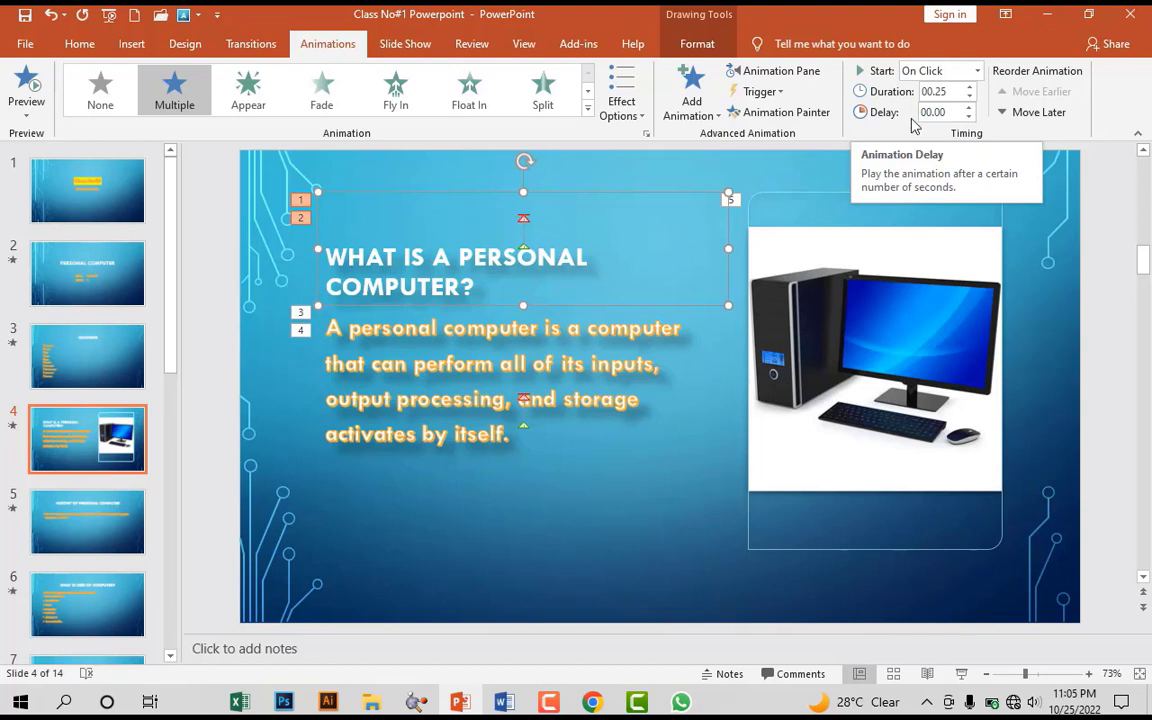
pyautogui.click(459, 257)
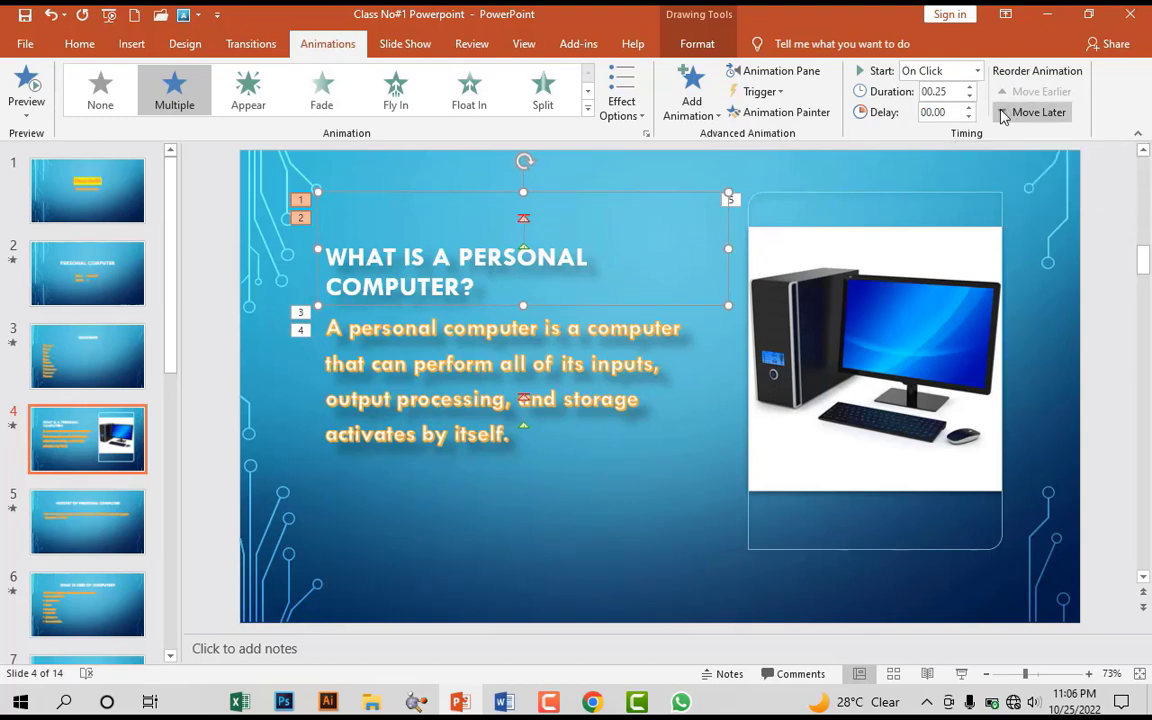
pyautogui.click(1040, 110)
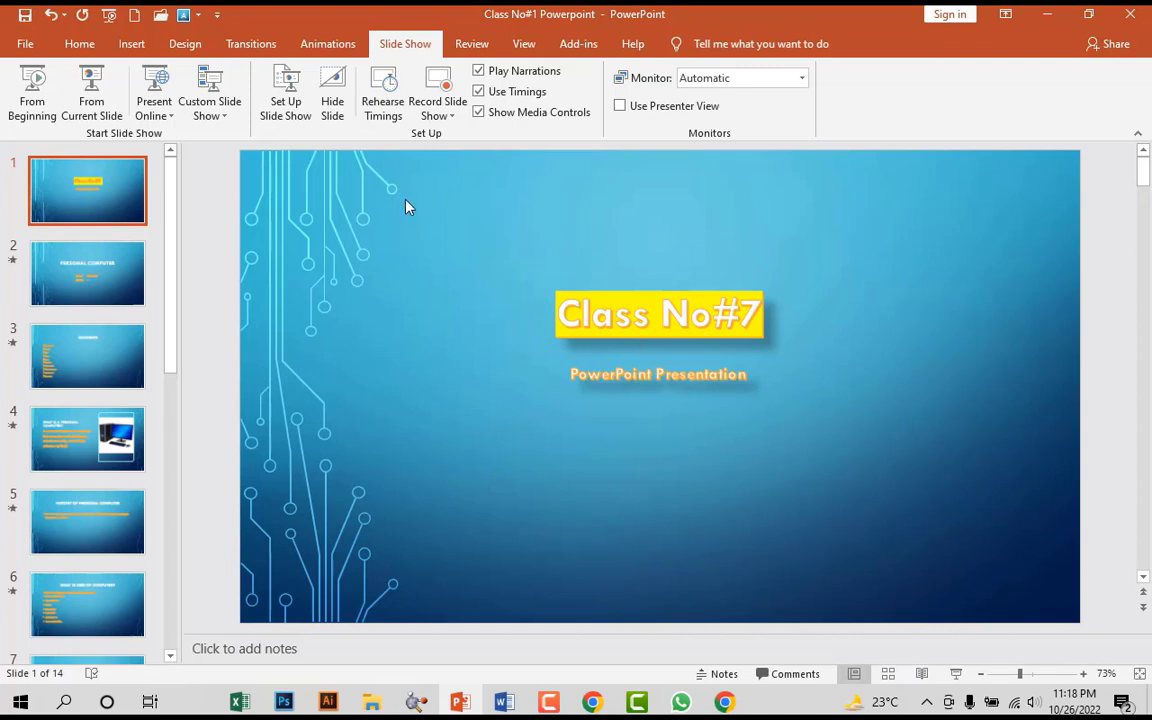
# - On slide 3, try Present Online, toggle remote viewer downloads, and close without connecting
pyautogui.click(110, 272)
pyautogui.click(130, 347)
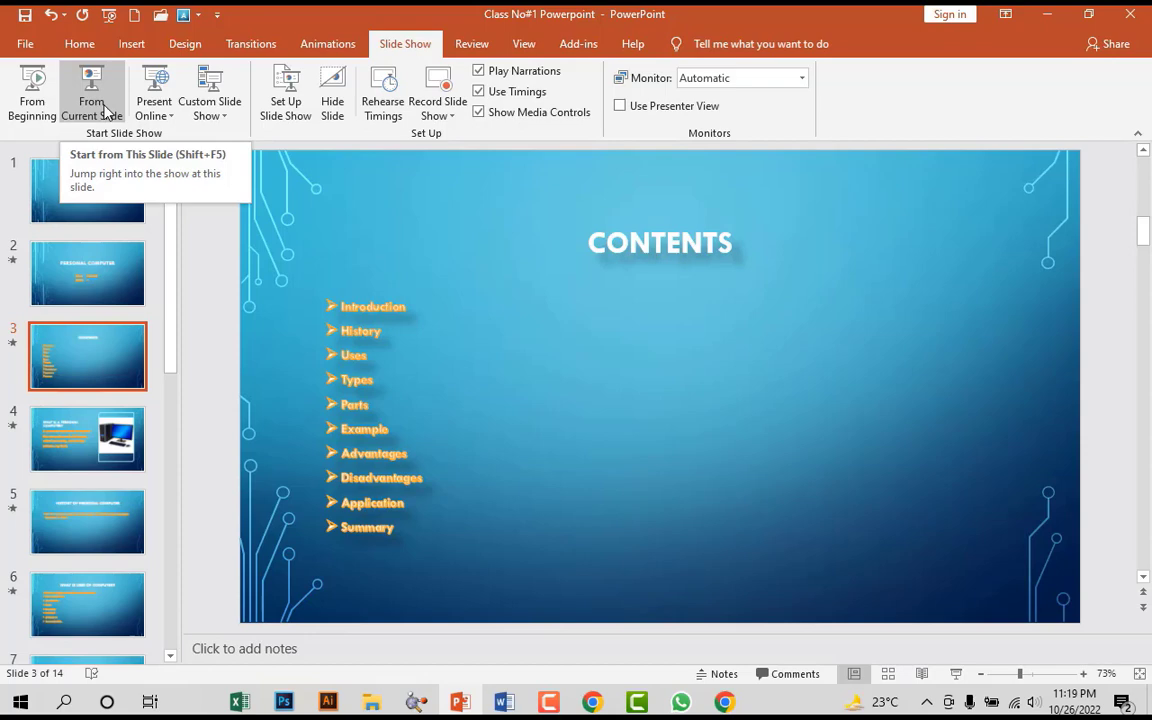
pyautogui.click(154, 105)
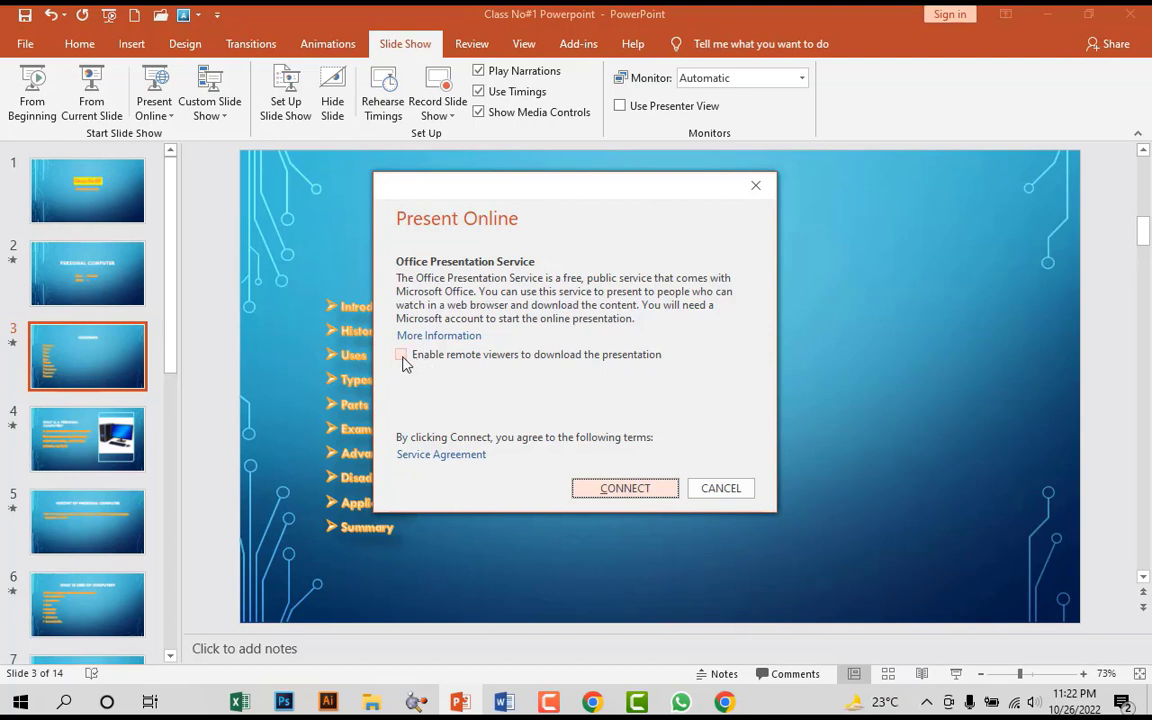
pyautogui.click(402, 357)
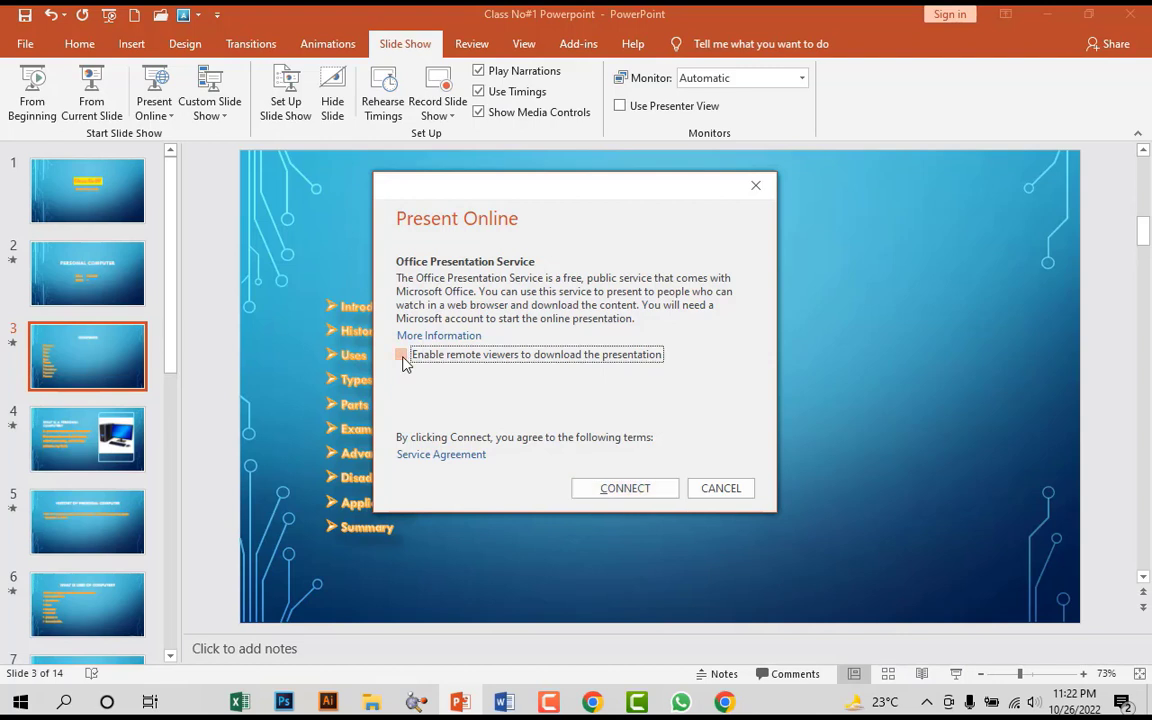
pyautogui.press('Escape')
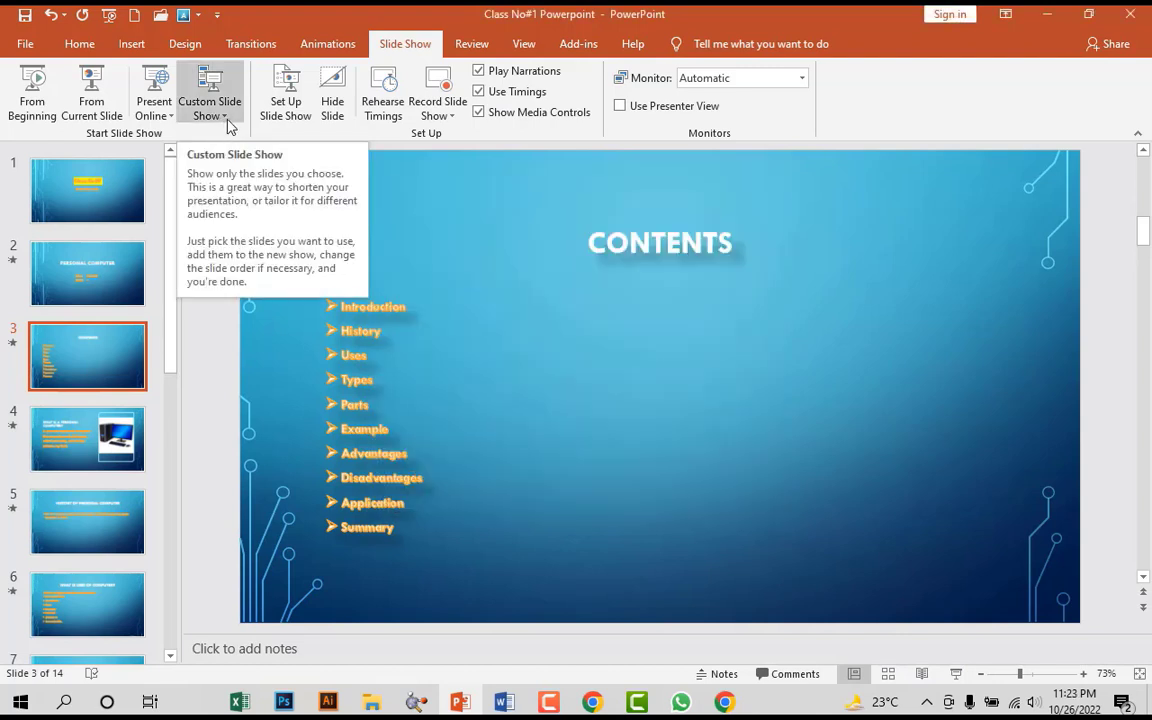
# - Add the Contents, Types of personal computer and Summary slides to a new custom show
pyautogui.click(224, 120)
pyautogui.click(232, 135)
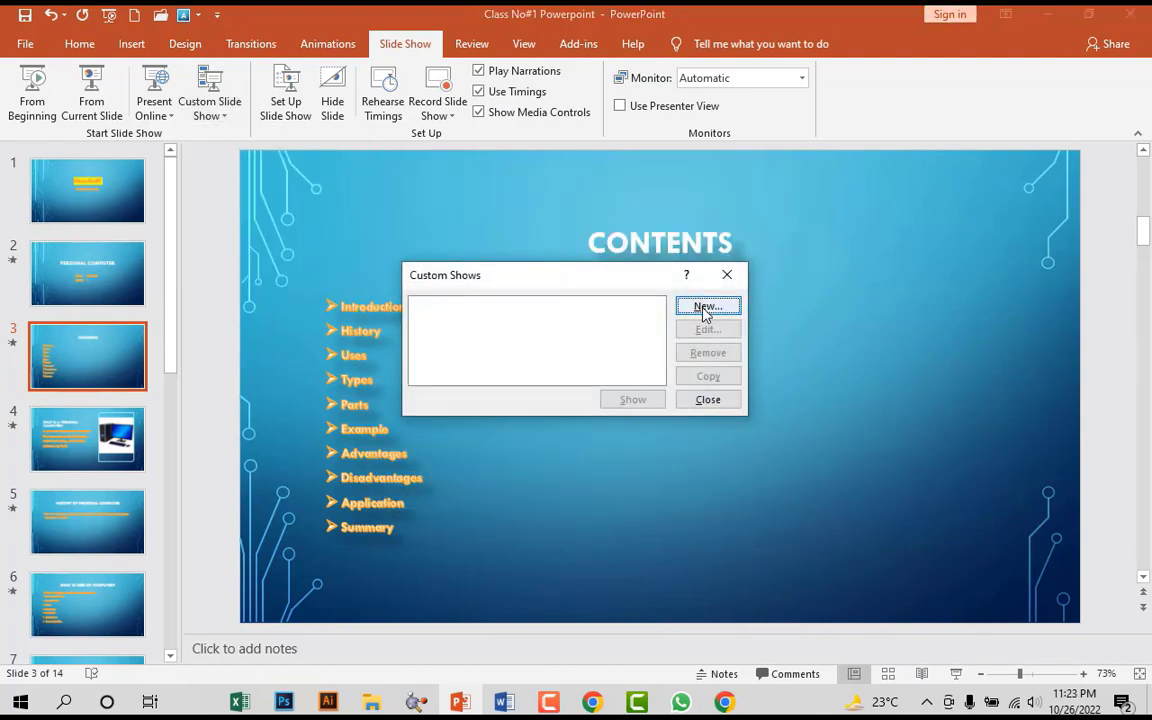
pyautogui.click(705, 308)
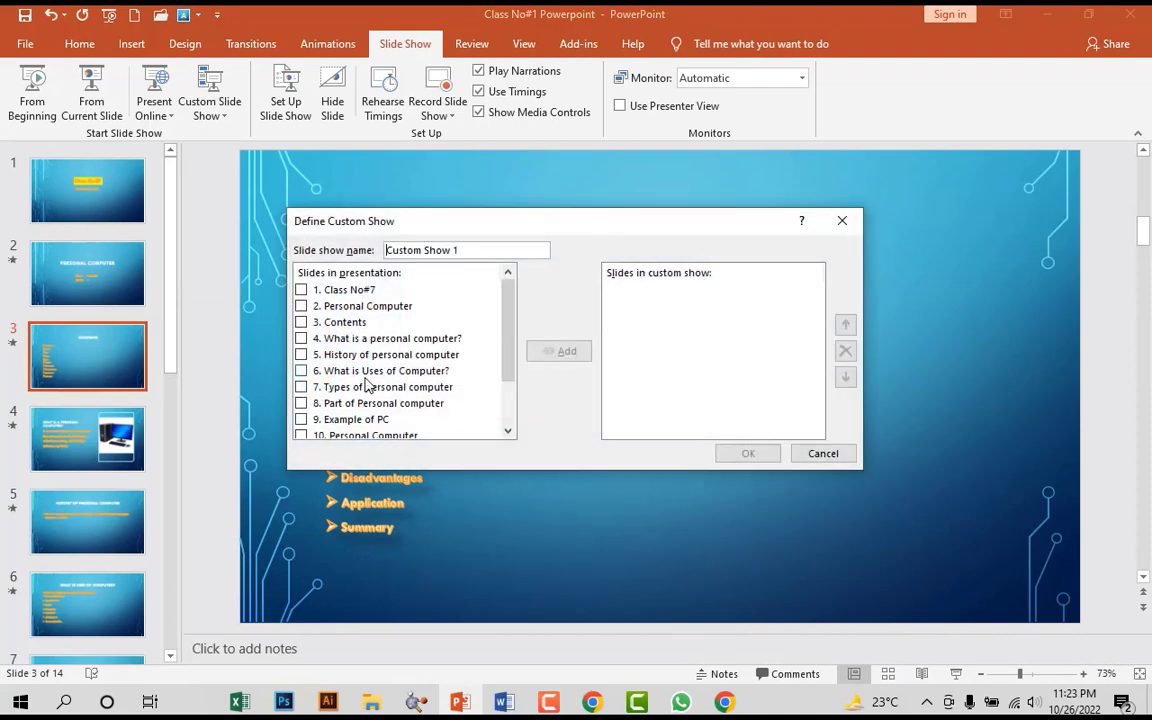
pyautogui.scroll(-2, 367, 390)
pyautogui.scroll(1, 366, 378)
pyautogui.scroll(1, 364, 368)
pyautogui.click(301, 322)
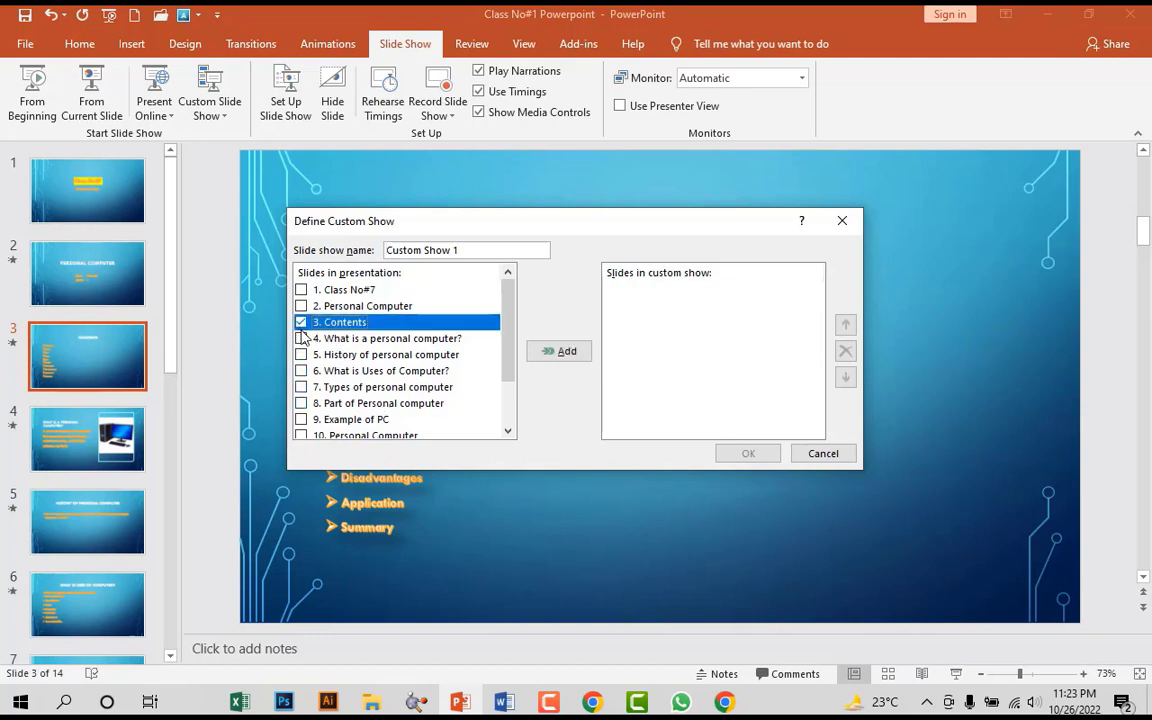
pyautogui.click(301, 387)
pyautogui.scroll(-2, 305, 400)
pyautogui.click(301, 397)
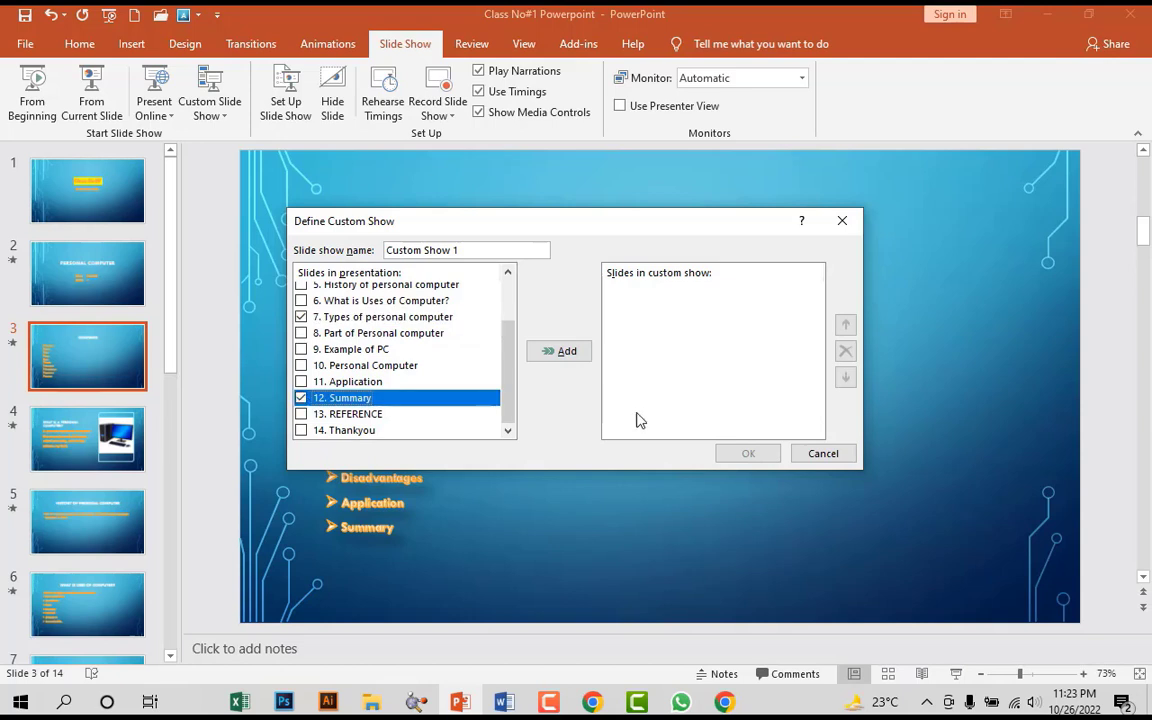
pyautogui.click(560, 350)
# - Name the custom show 'Short PPT', save it, and play it
pyautogui.tripleClick(478, 249)
pyautogui.press('BackSpace')
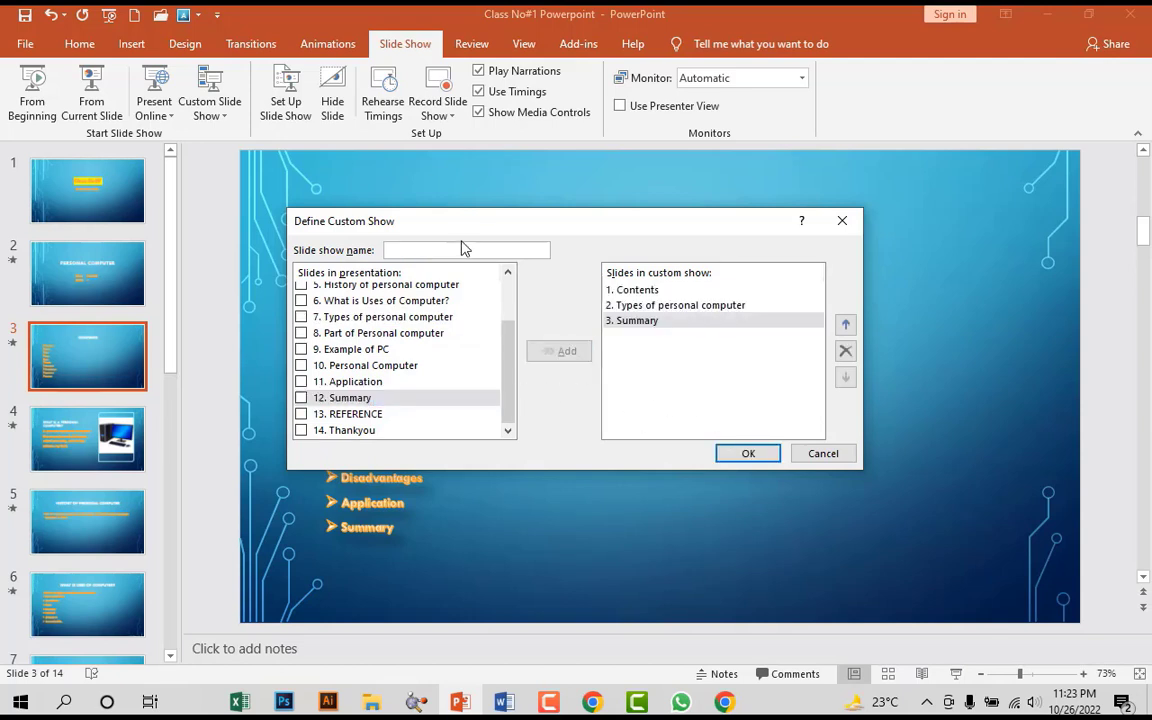
pyautogui.write('Short PPT')
pyautogui.click(762, 456)
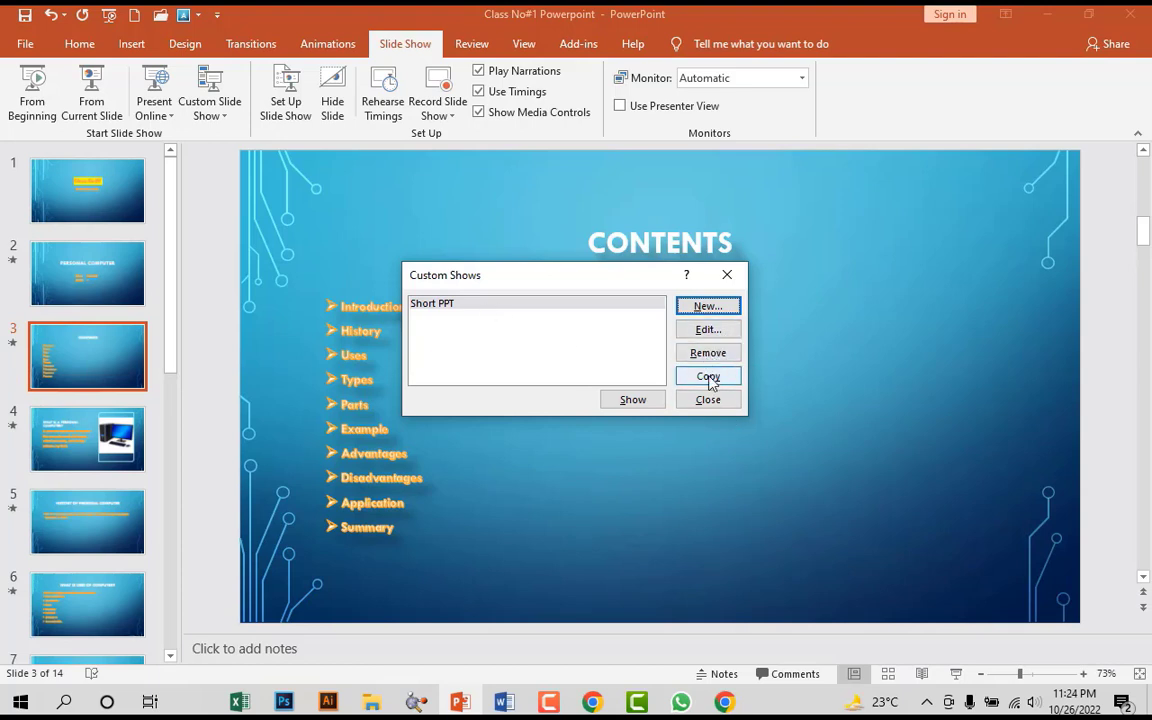
pyautogui.click(633, 400)
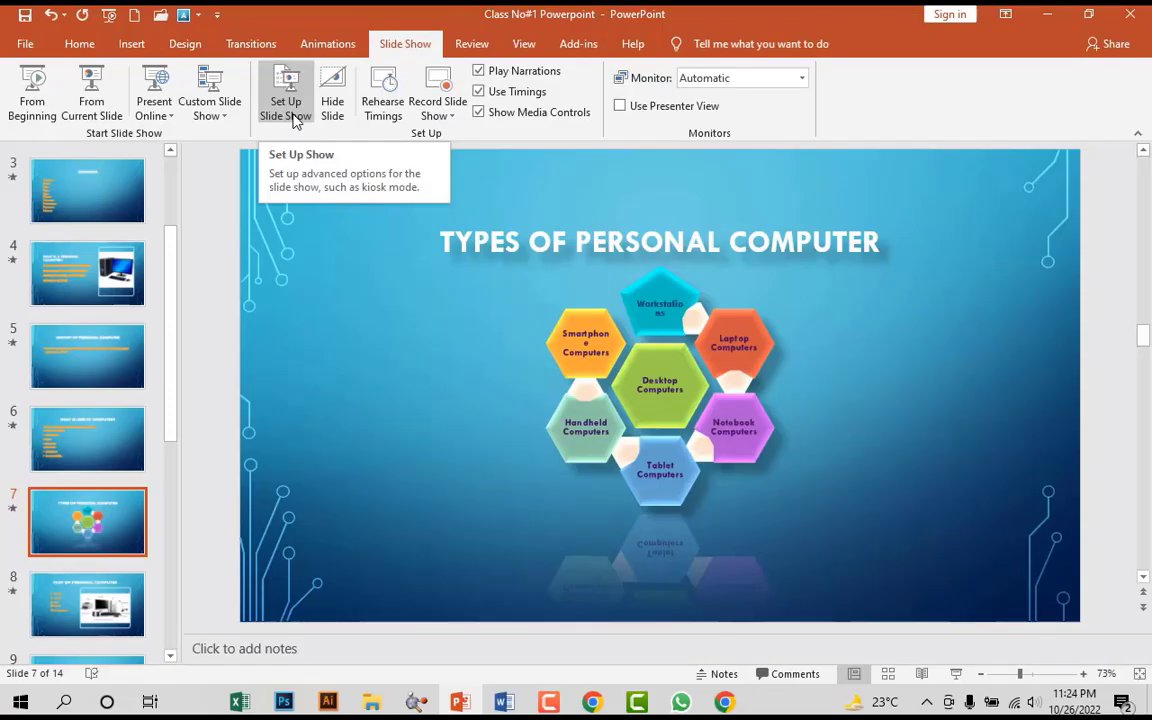
# - Bring up the Set Up Slide Show options after the custom show plays
pyautogui.click(285, 108)
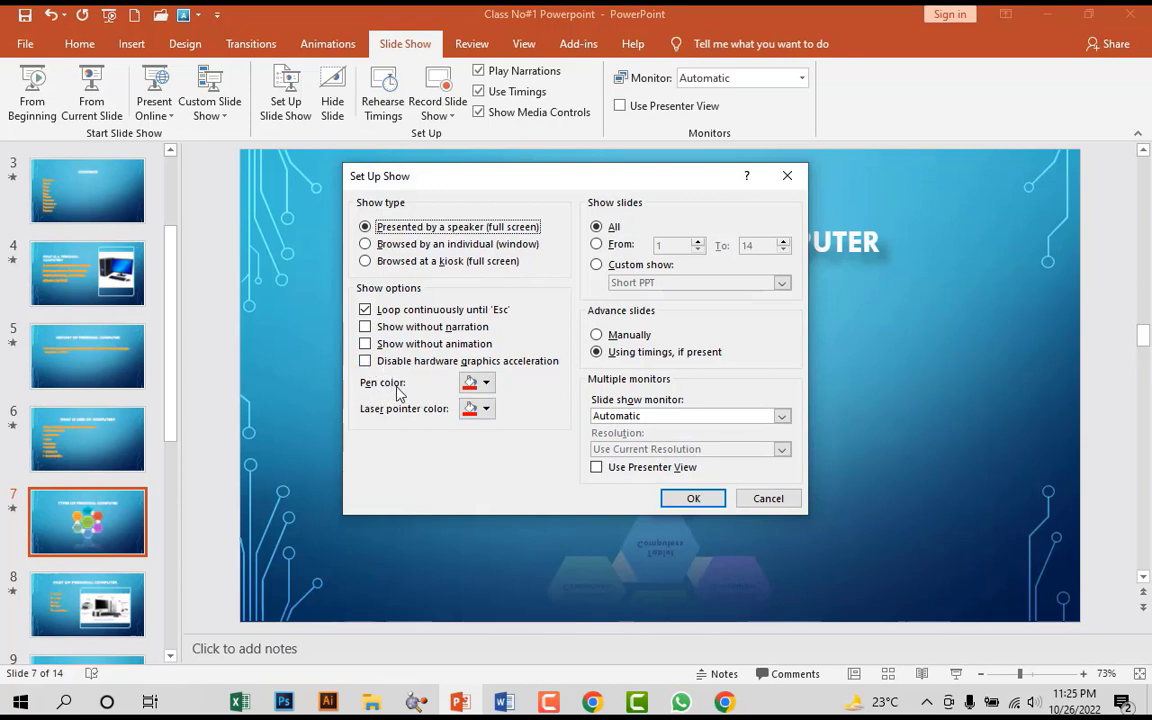
# - Check pen colour, slide range, Short PPT and monitor options, revert to All slides, and cancel
pyautogui.click(487, 384)
pyautogui.click(445, 352)
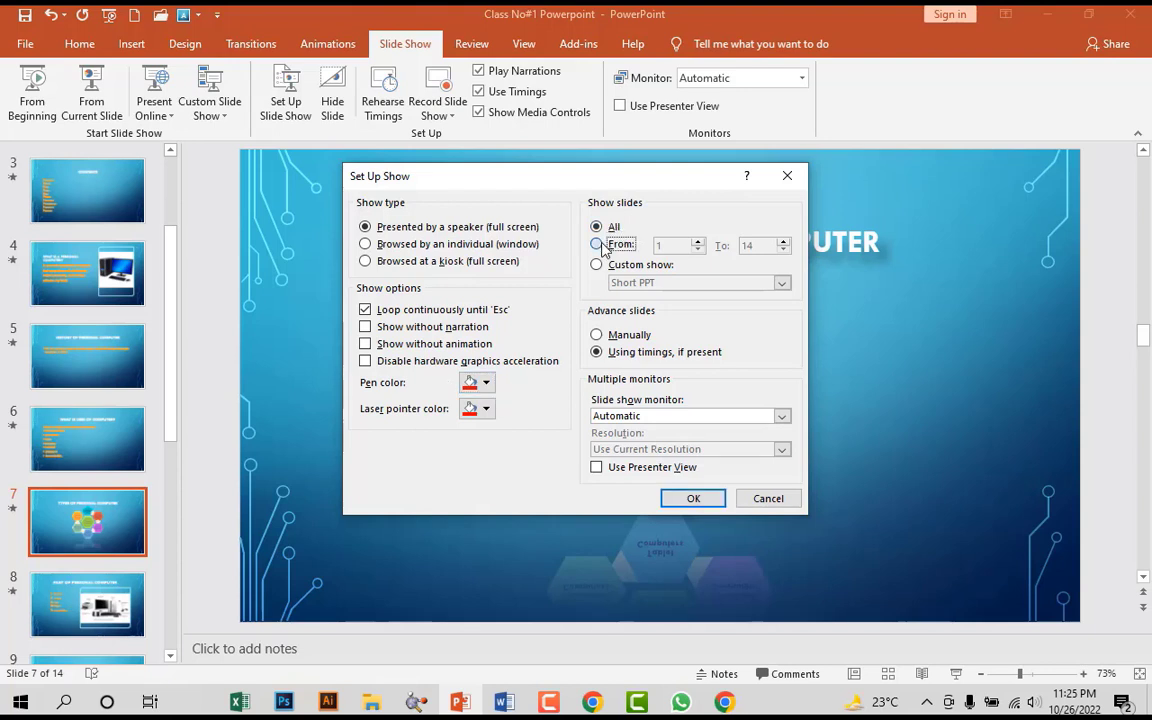
pyautogui.click(597, 245)
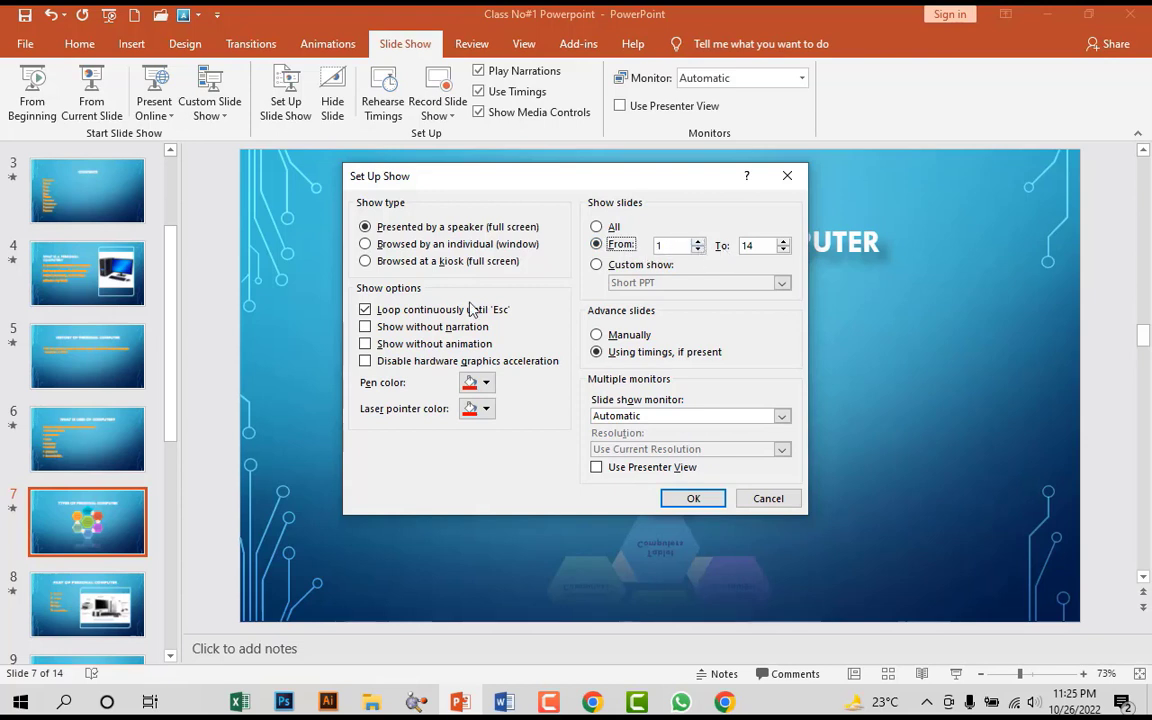
pyautogui.click(597, 264)
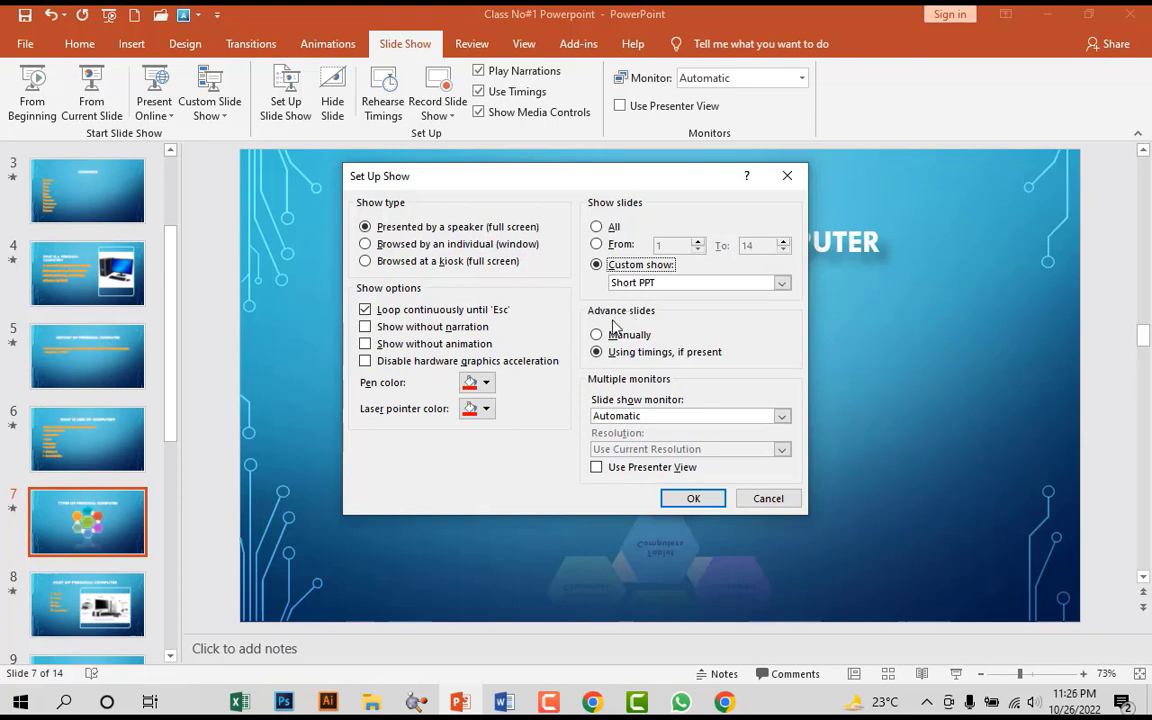
pyautogui.hotkey('alt', 'a')
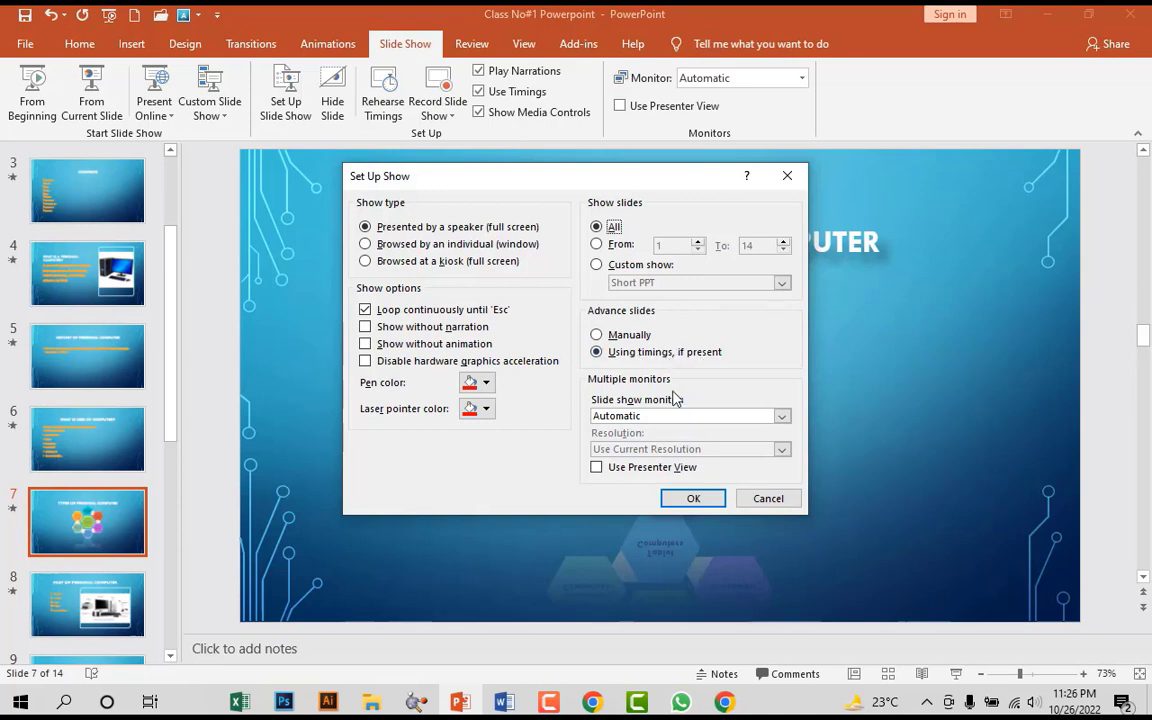
pyautogui.press('Tab')
pyautogui.press('Tab')
pyautogui.press('Tab')
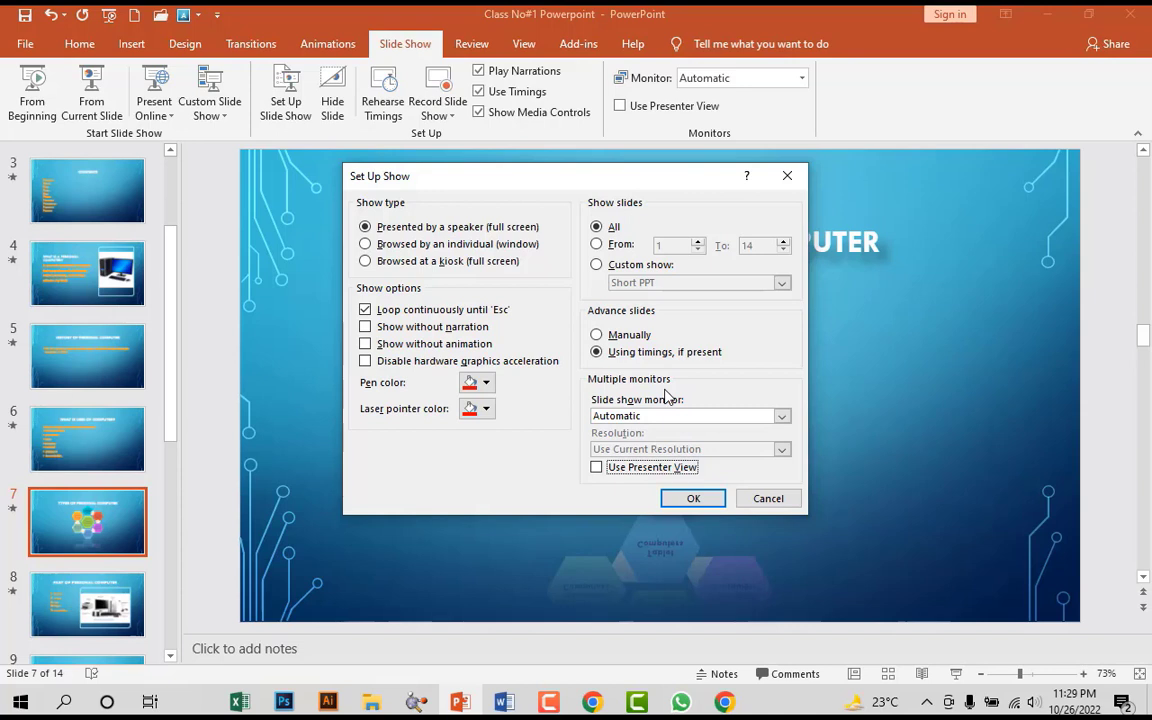
pyautogui.click(781, 414)
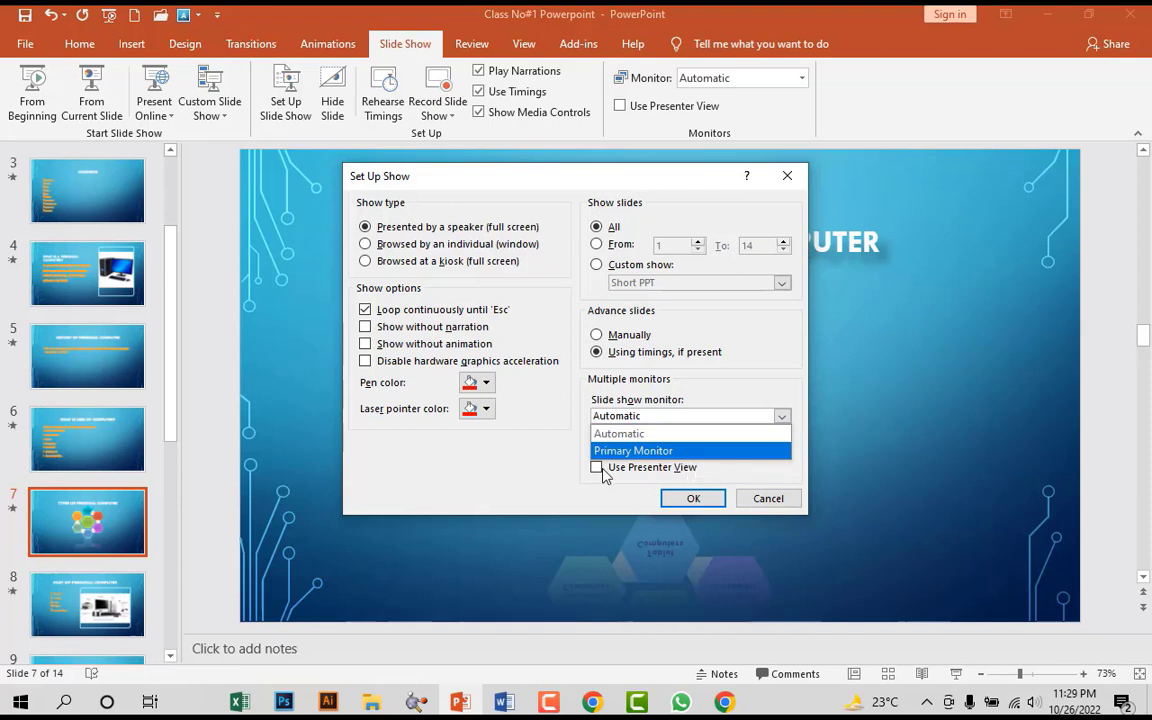
pyautogui.press('Escape')
pyautogui.press('Escape')
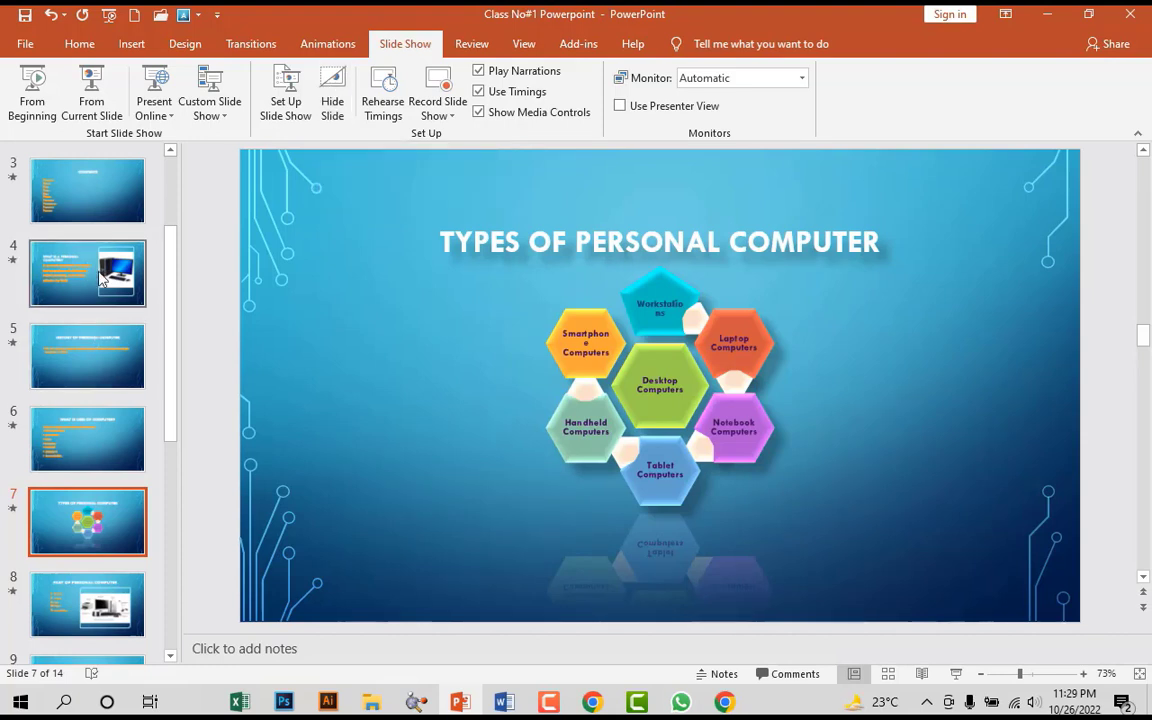
# - Hide slide 4, then unhide it from its thumbnail's context menu
pyautogui.click(90, 252)
pyautogui.click(332, 100)
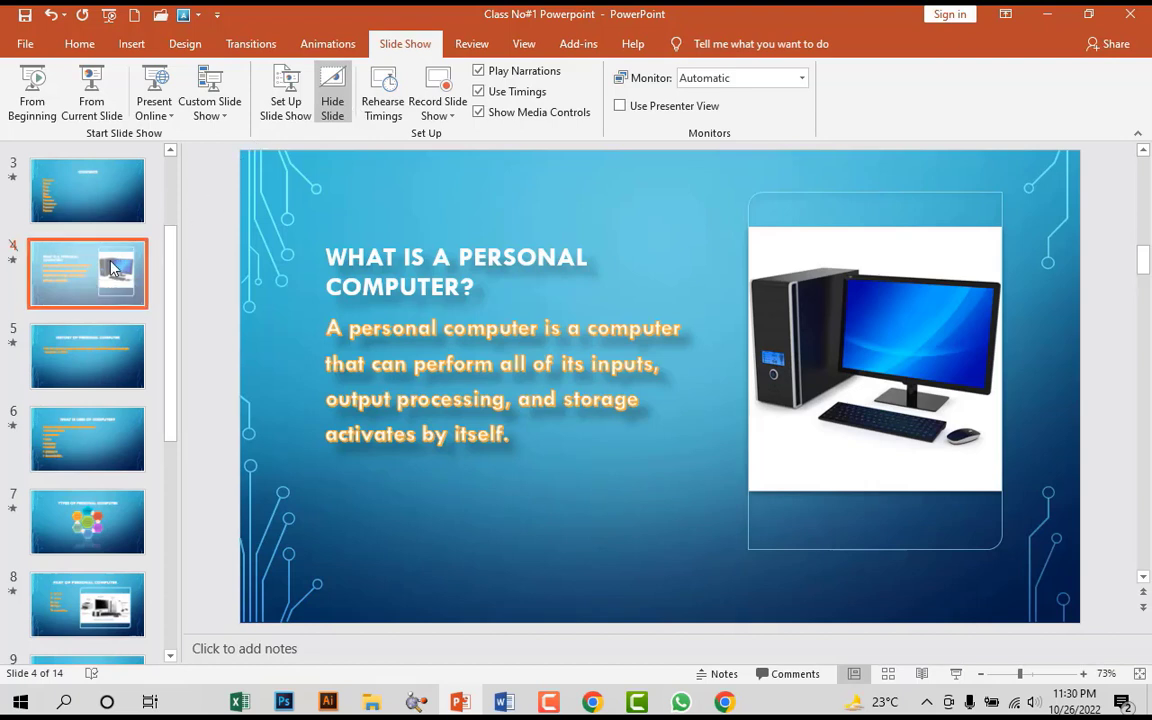
pyautogui.rightClick(112, 263)
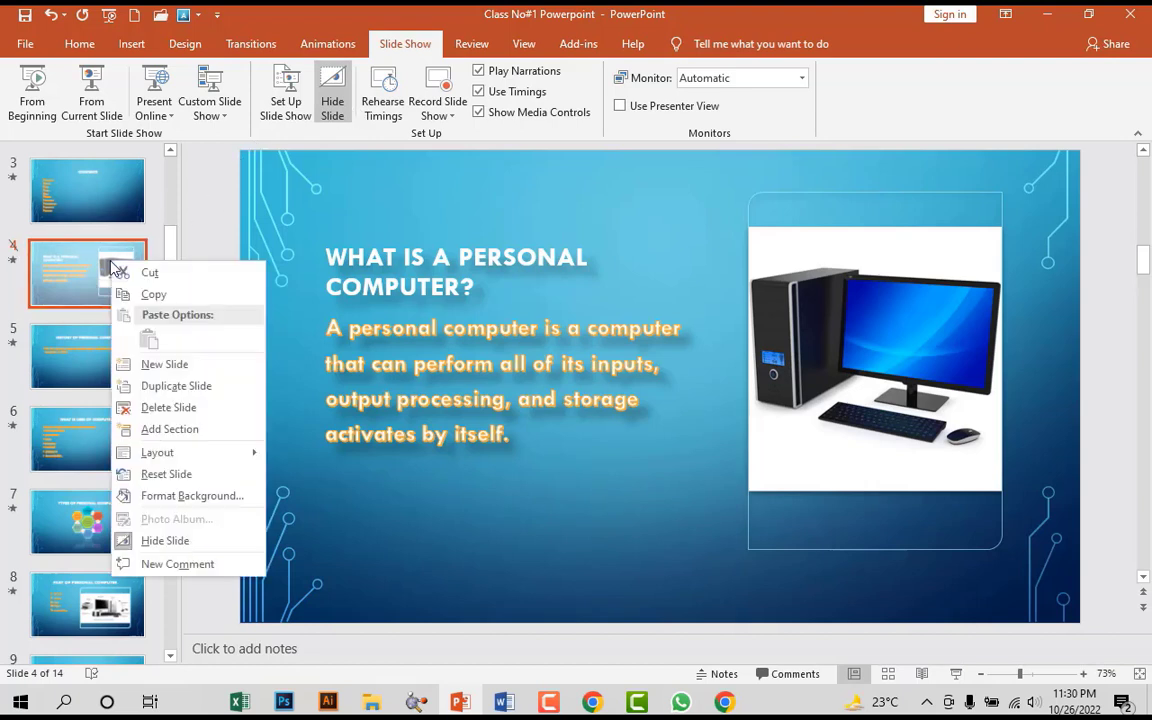
pyautogui.click(160, 540)
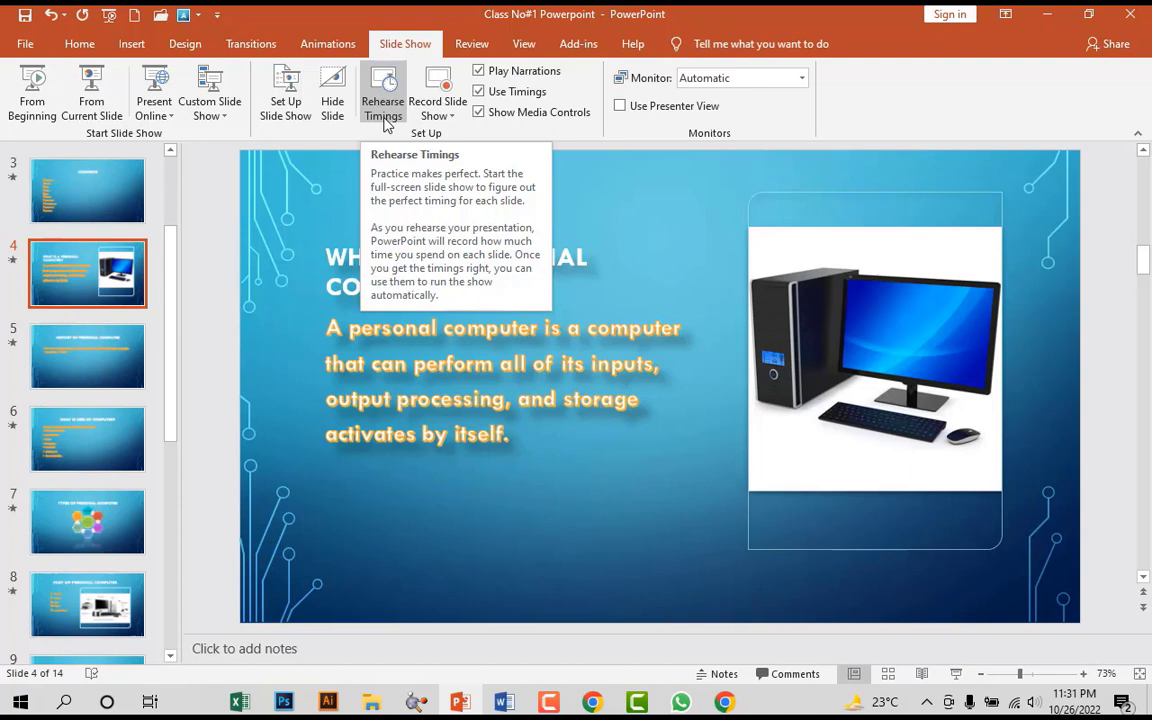
# - Rehearse timings through slides 1–4 and their animations, saving the 0:00:48 total
pyautogui.click(392, 114)
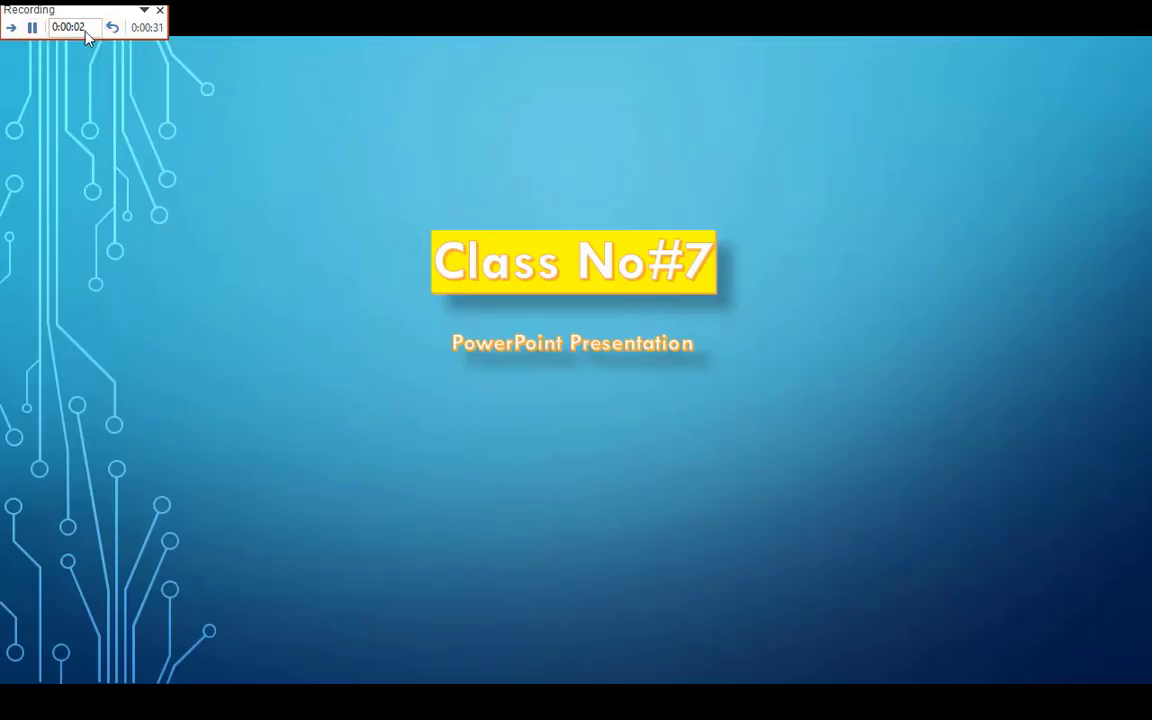
pyautogui.click(13, 30)
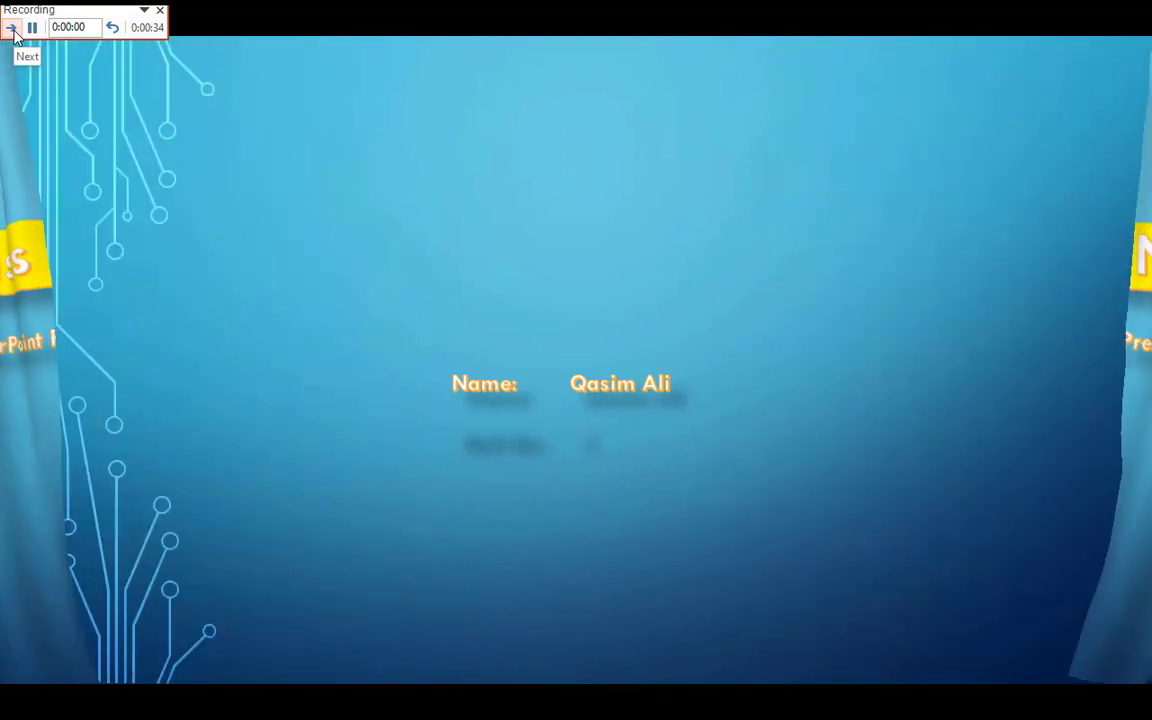
pyautogui.click(13, 30)
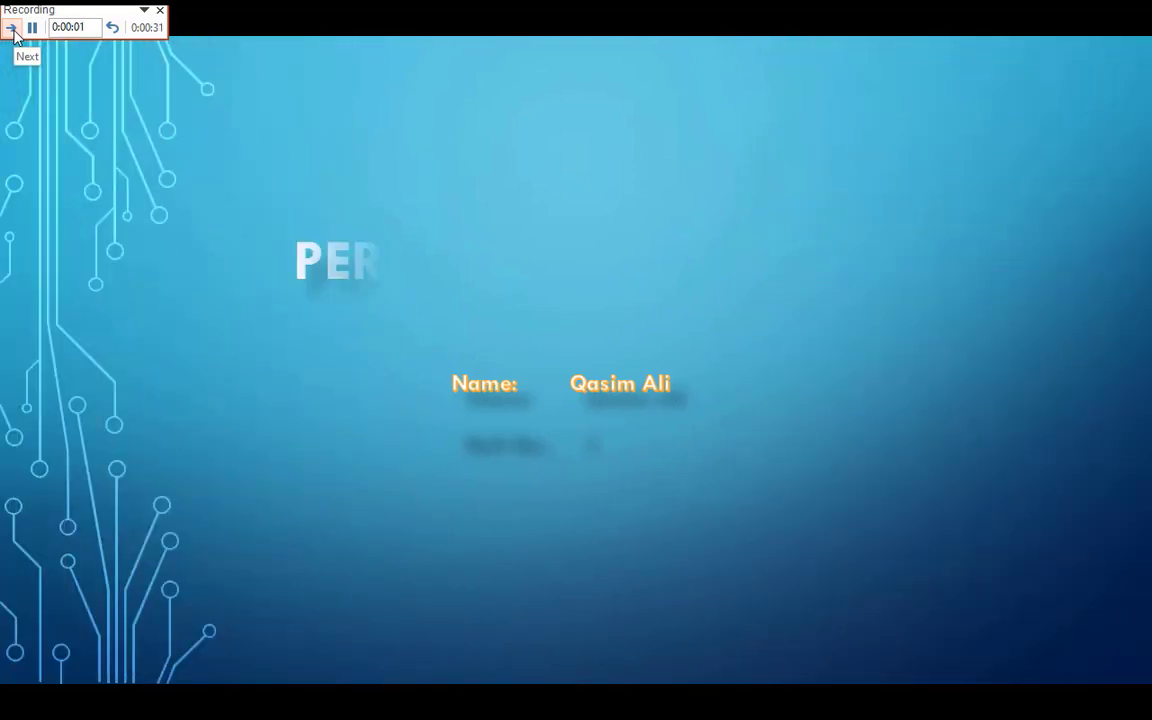
pyautogui.click(13, 30)
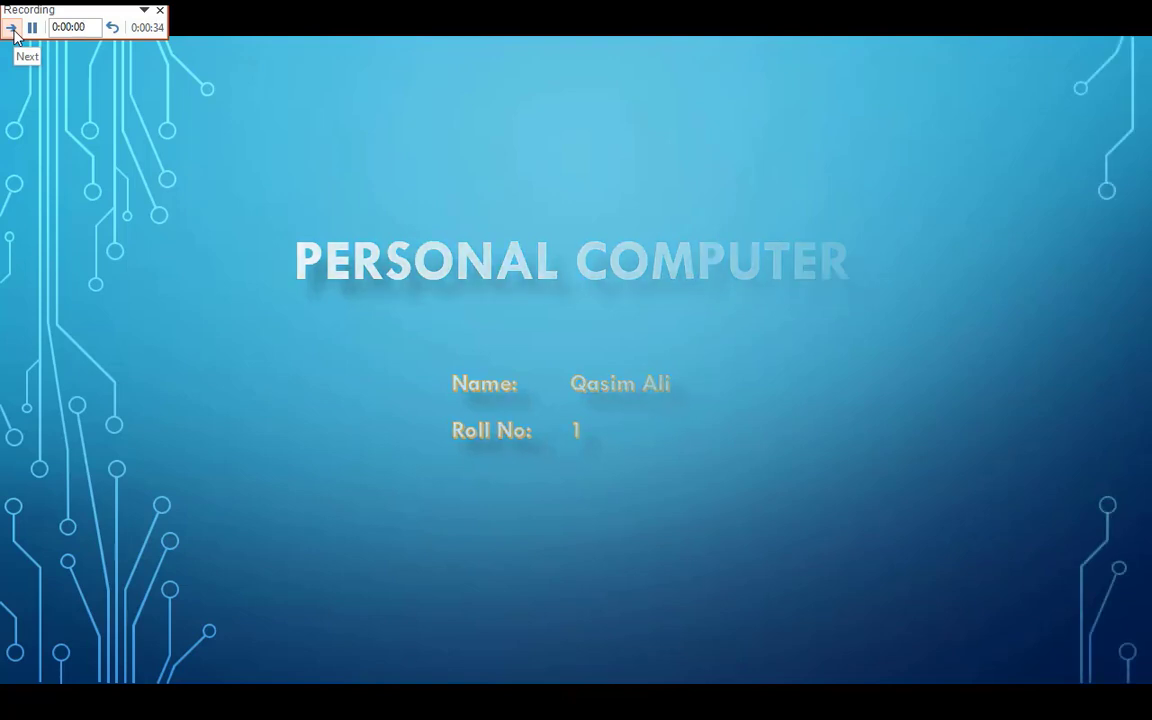
pyautogui.click(13, 30)
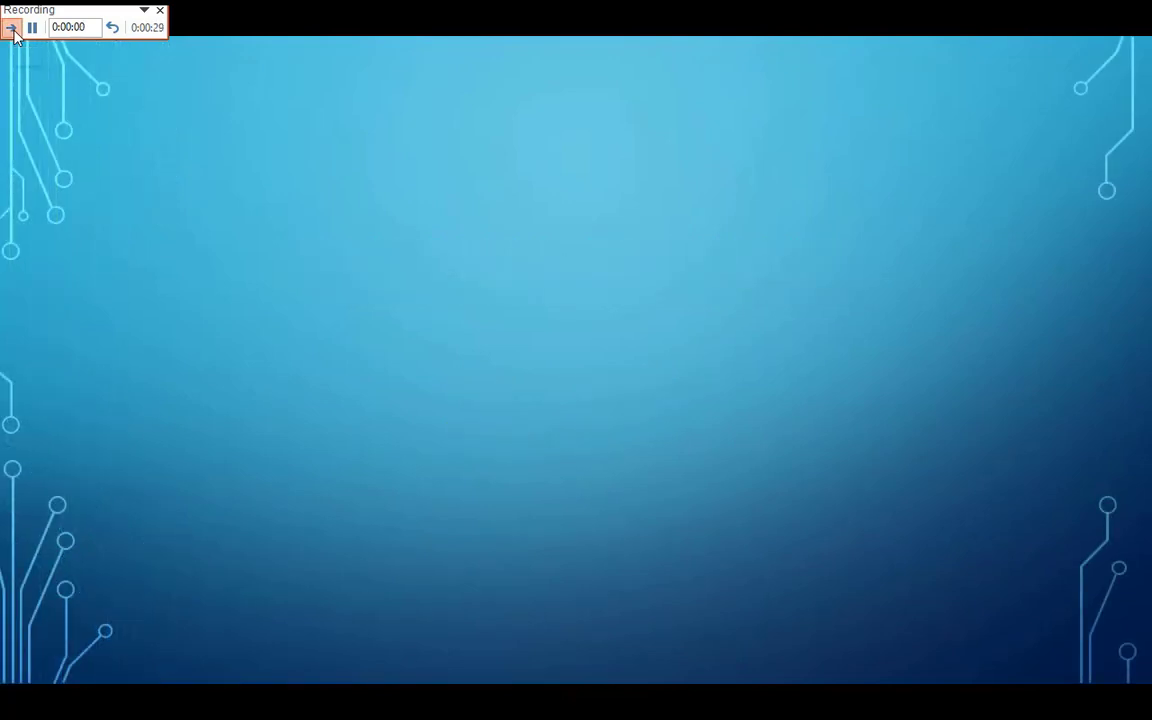
pyautogui.click(13, 30)
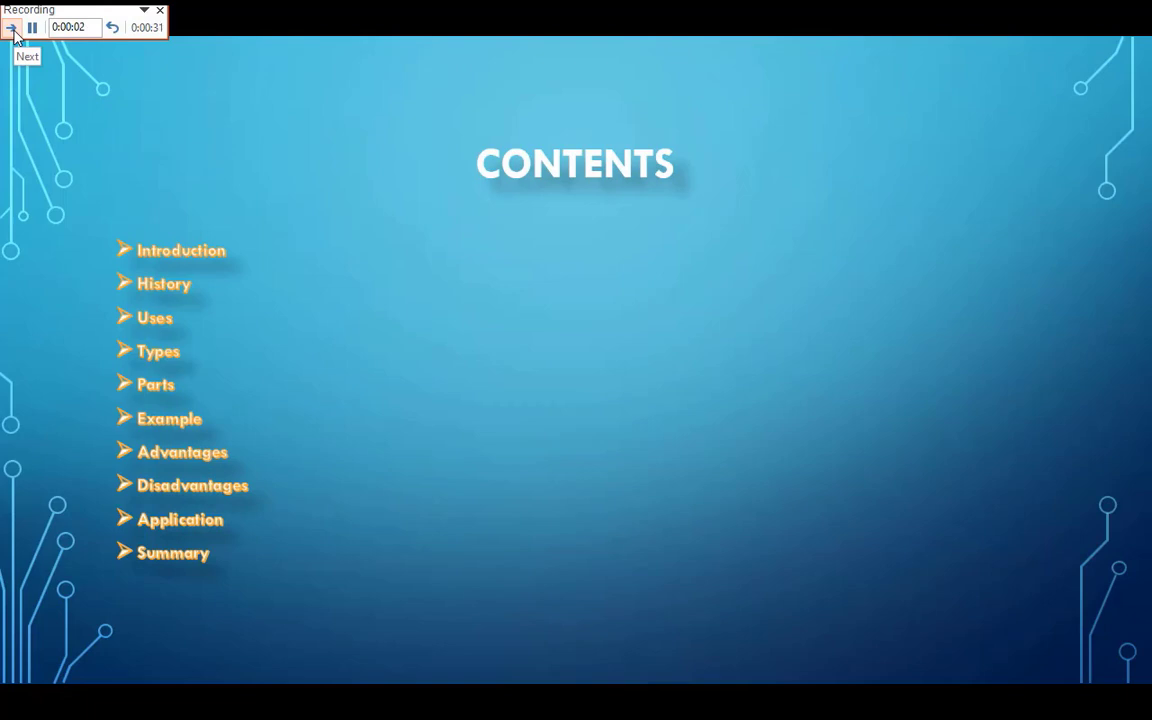
pyautogui.click(13, 30)
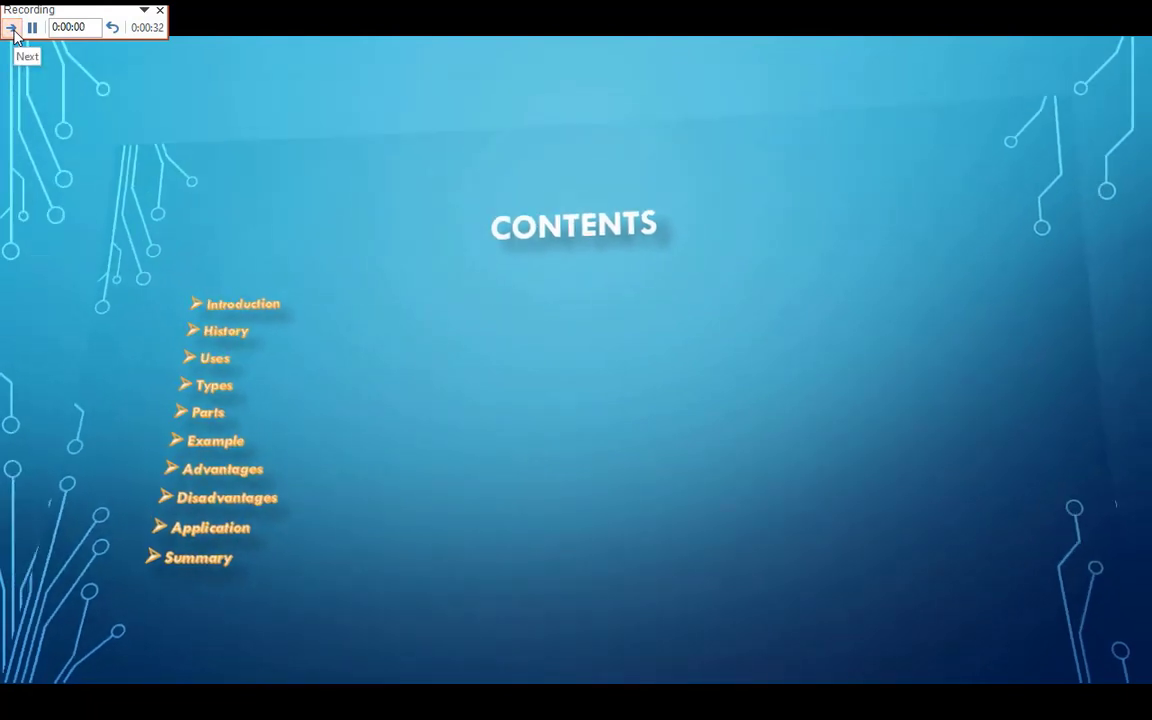
pyautogui.click(13, 30)
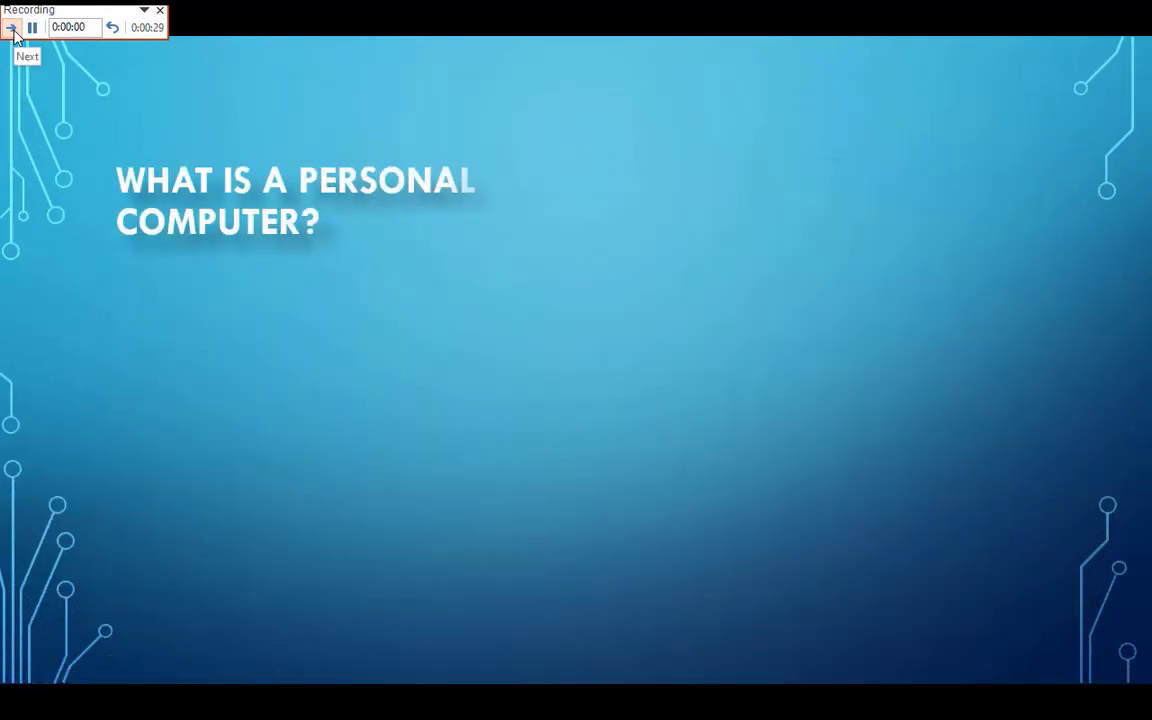
pyautogui.click(13, 30)
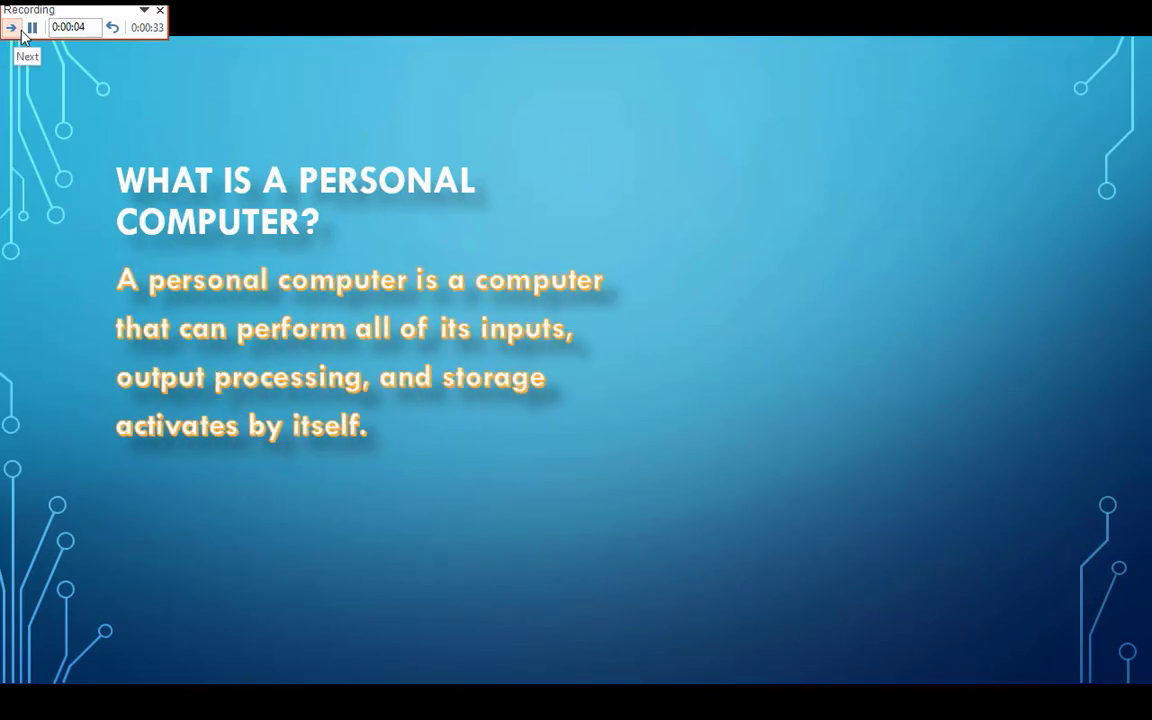
pyautogui.click(160, 13)
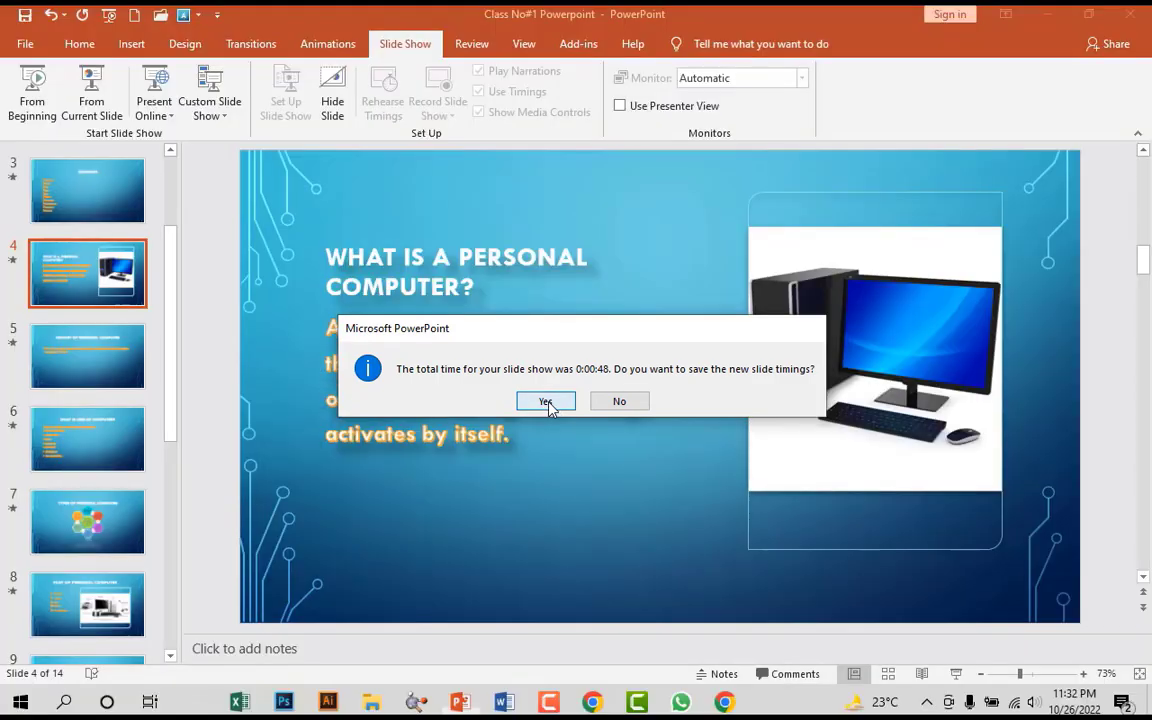
pyautogui.click(546, 401)
pyautogui.click(522, 44)
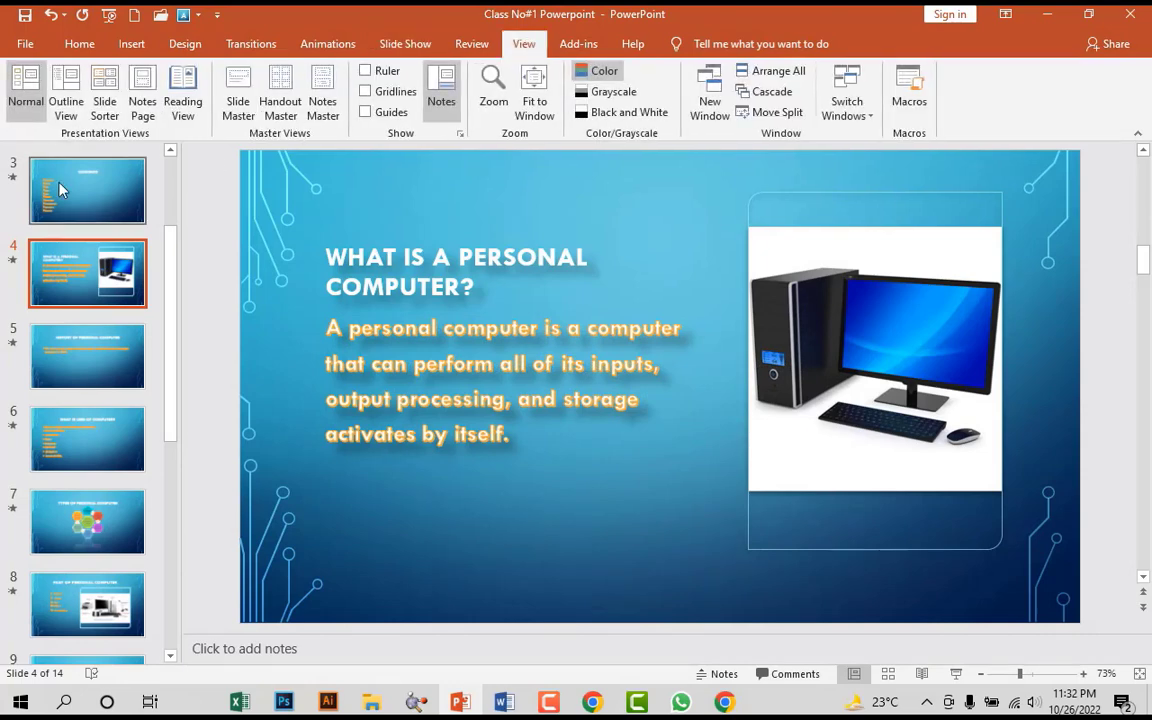
# - Switch to Slide Sorter to see slide timings, then open the Record Slide Show dropdown
pyautogui.click(104, 96)
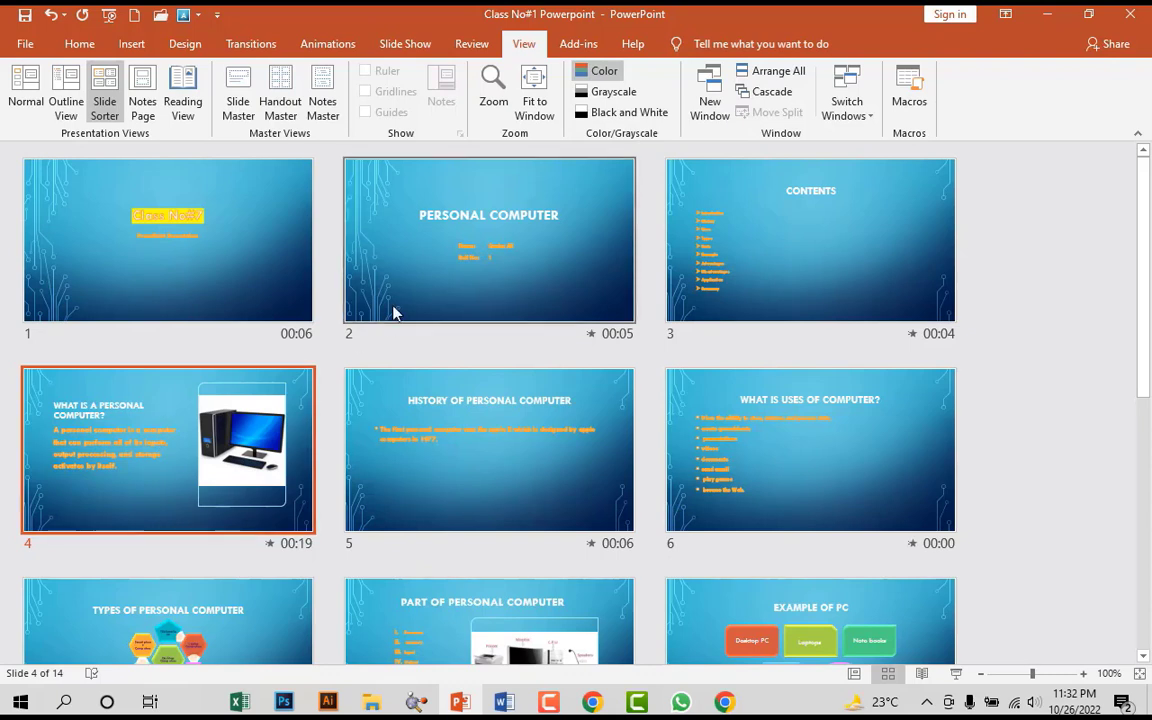
pyautogui.click(404, 44)
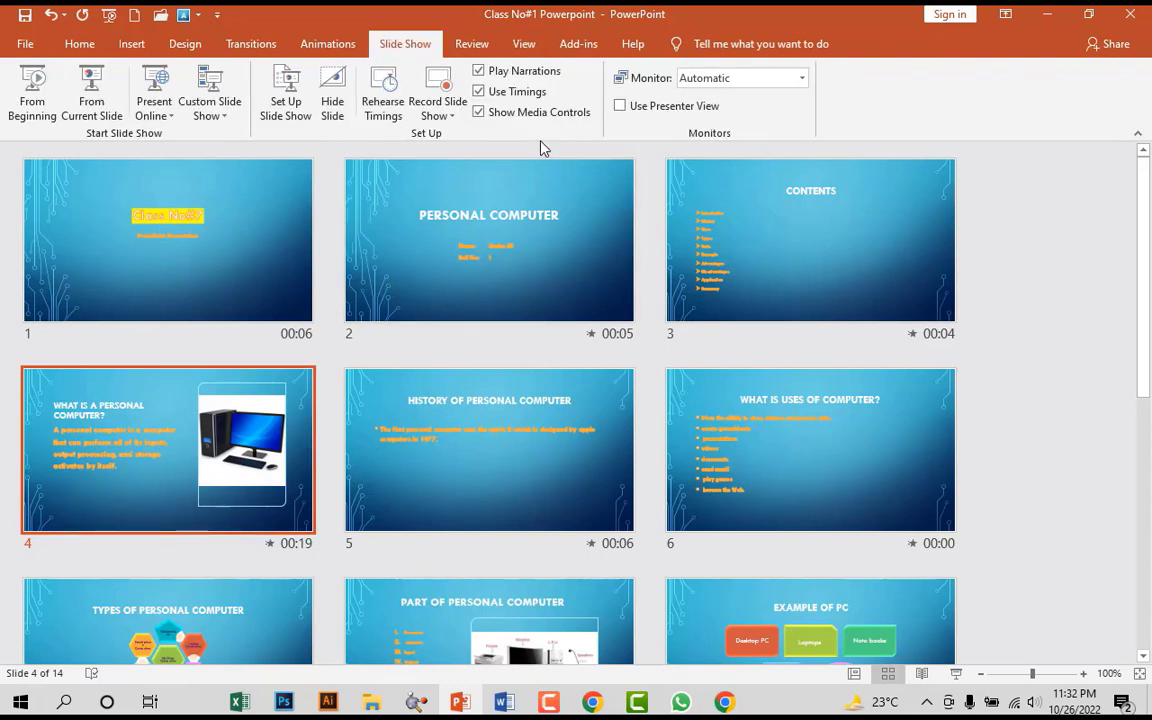
pyautogui.click(456, 117)
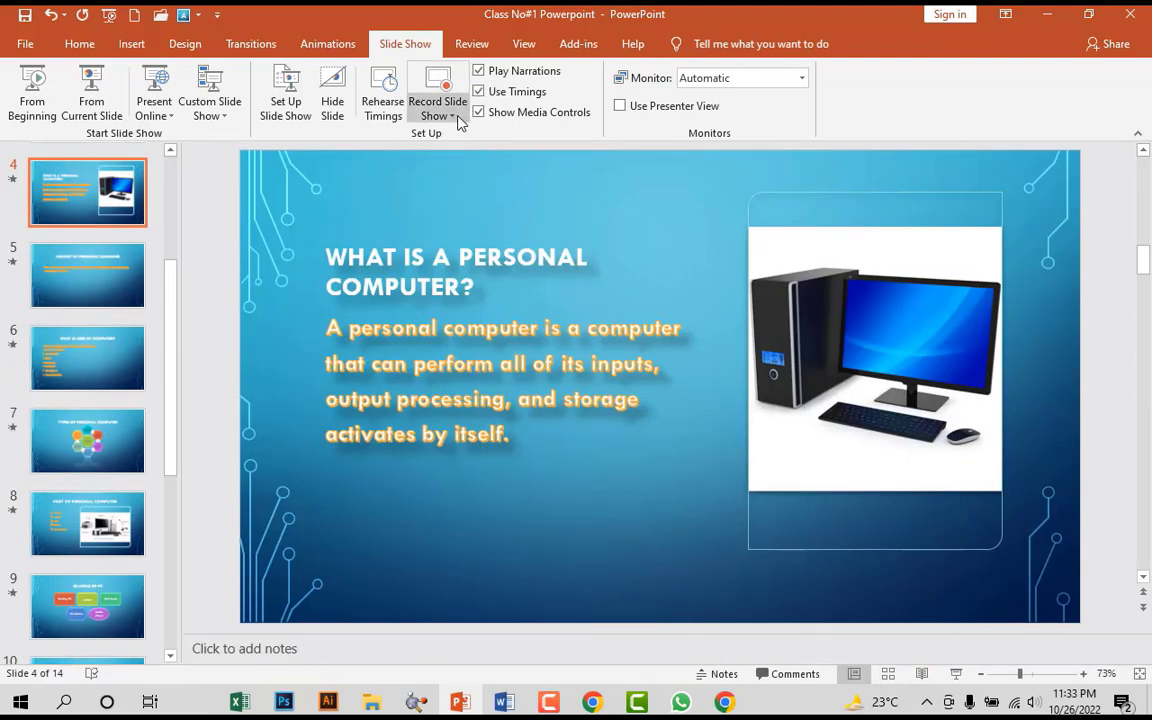
# - Bring up the Record Slide Show choices again from normal view on slide 4
pyautogui.click(451, 116)
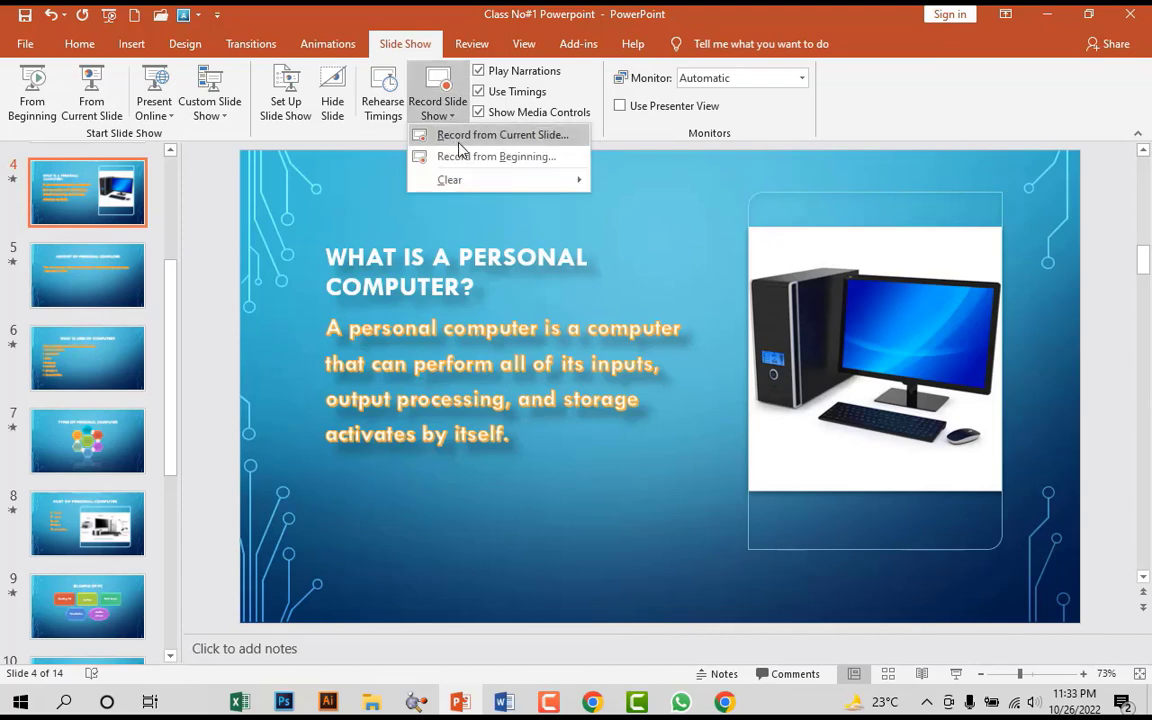
# - Record a narration on slide 1 from the beginning, adding a red pen ink mark, then close the recorder
pyautogui.click(463, 158)
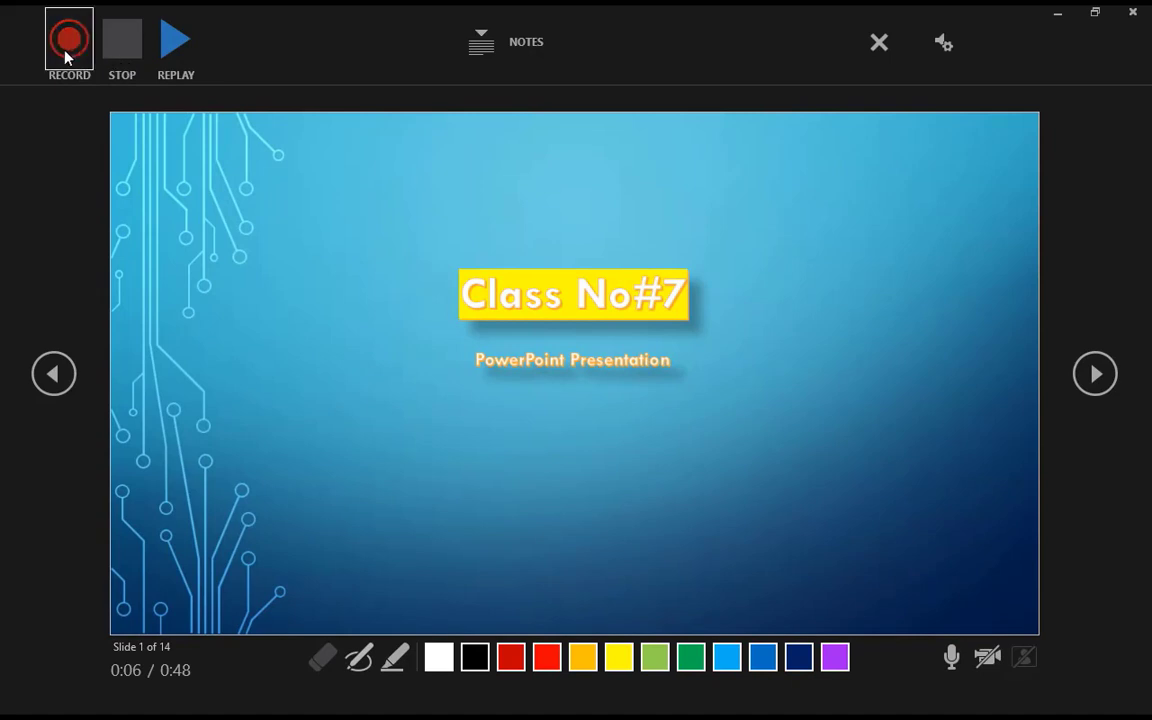
pyautogui.click(69, 57)
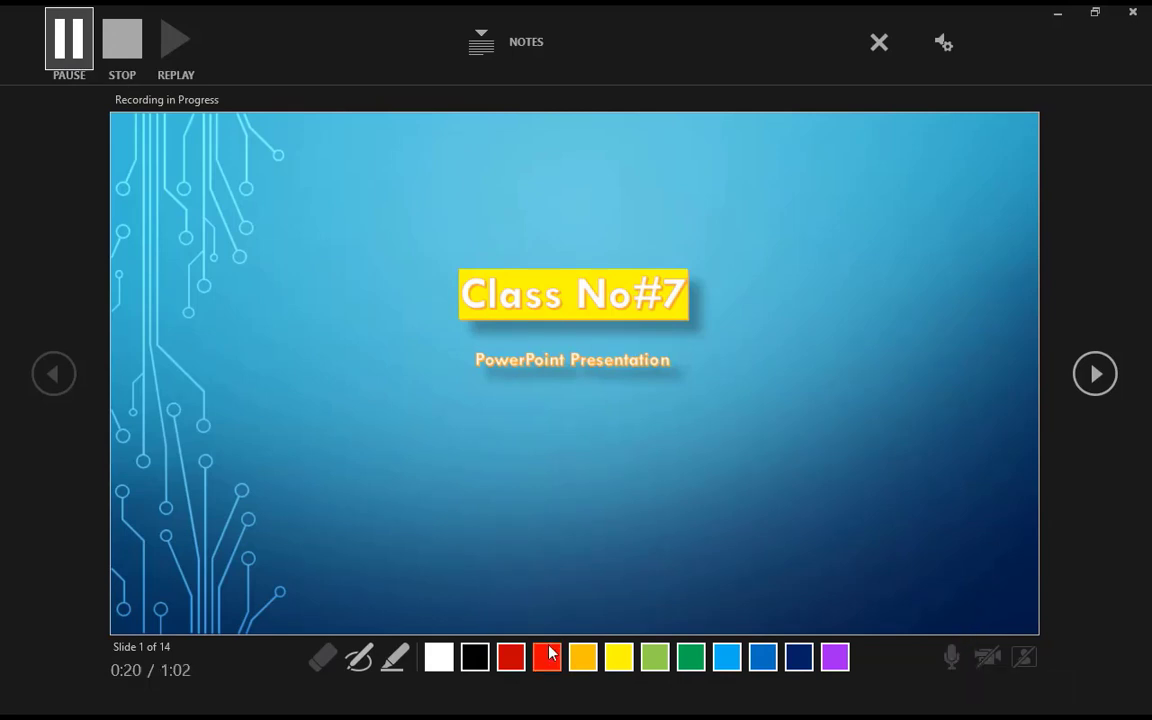
pyautogui.click(547, 655)
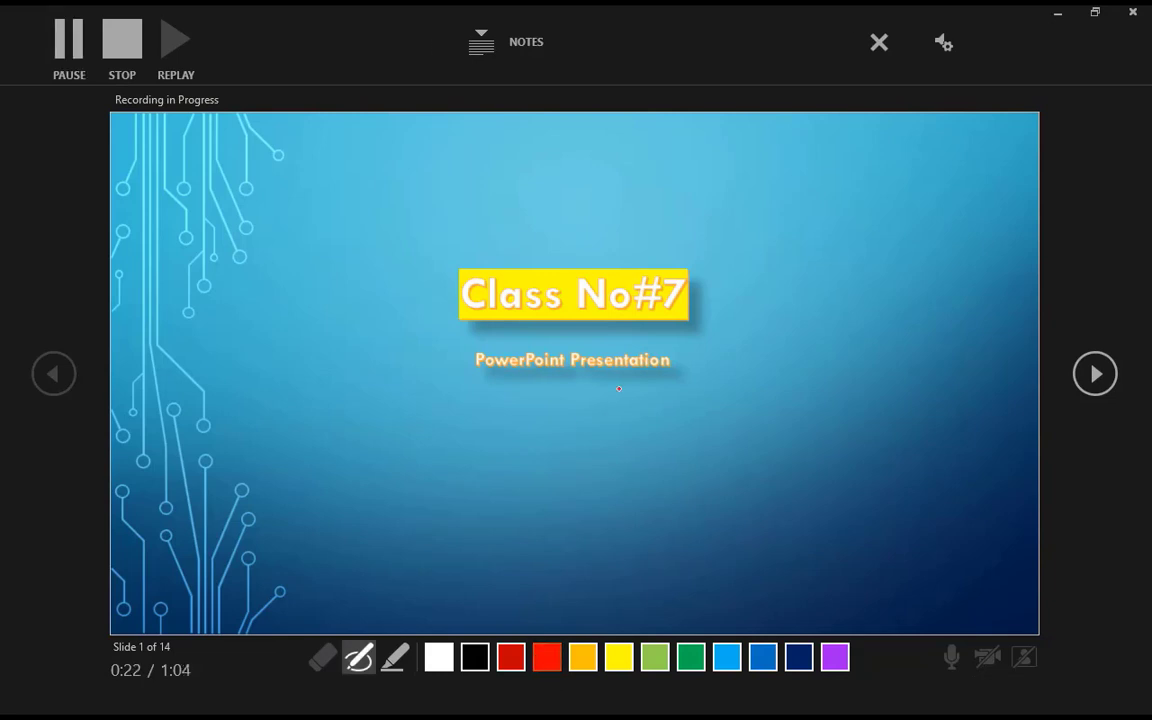
pyautogui.moveTo(483, 215); pyautogui.dragTo(518, 330)
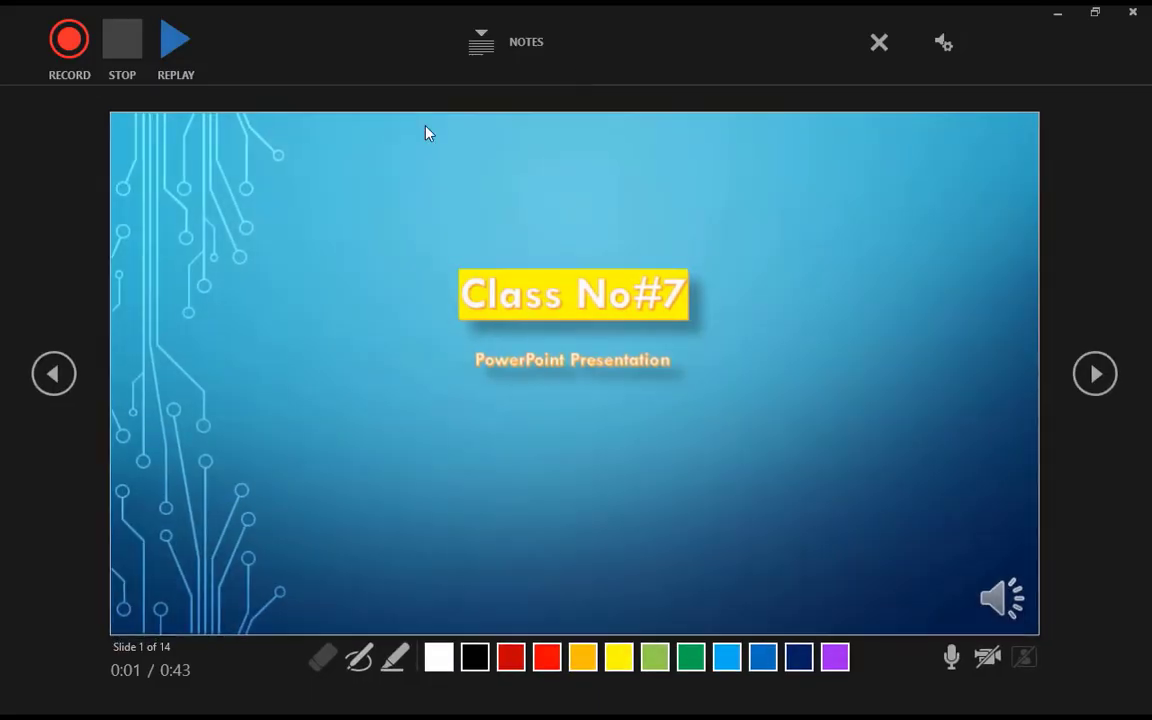
pyautogui.click(1127, 16)
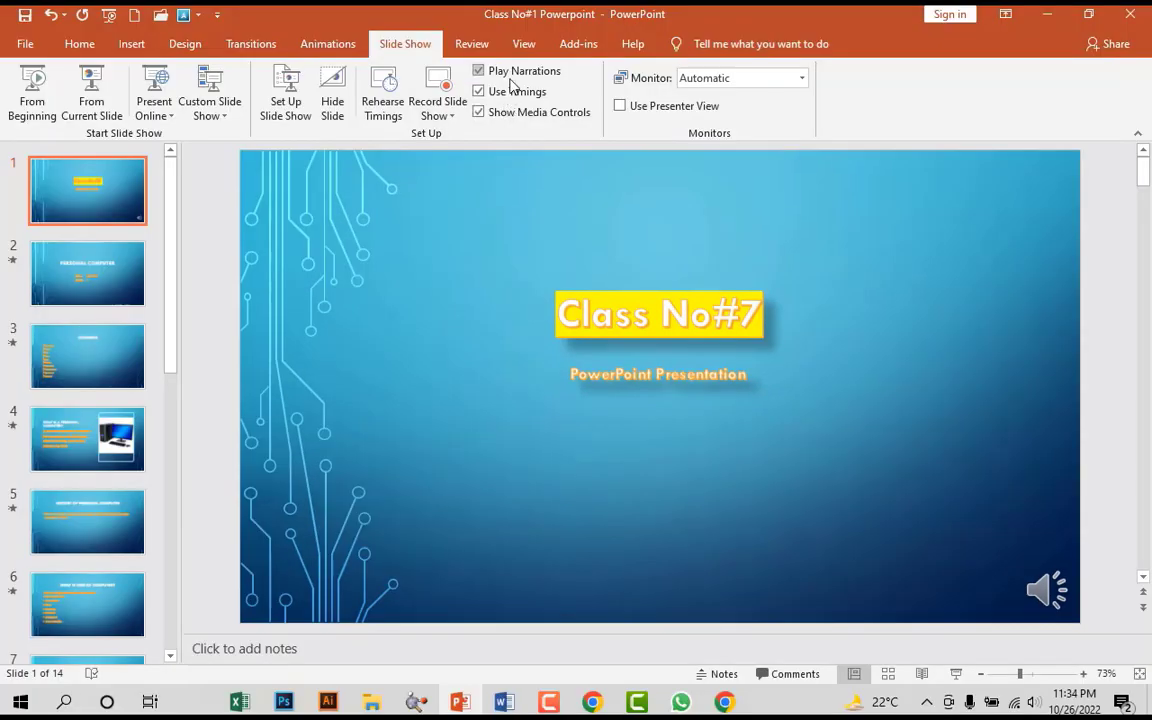
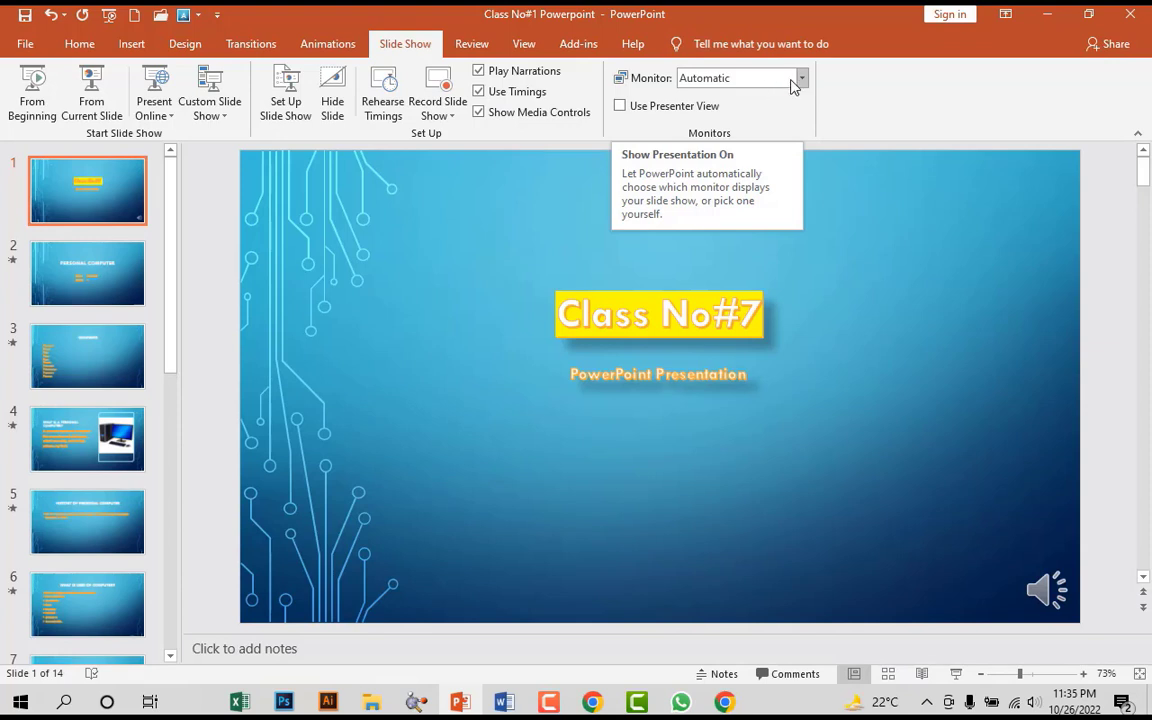
# - Keep the slide show monitor set to Automatic
pyautogui.click(800, 80)
pyautogui.click(740, 98)
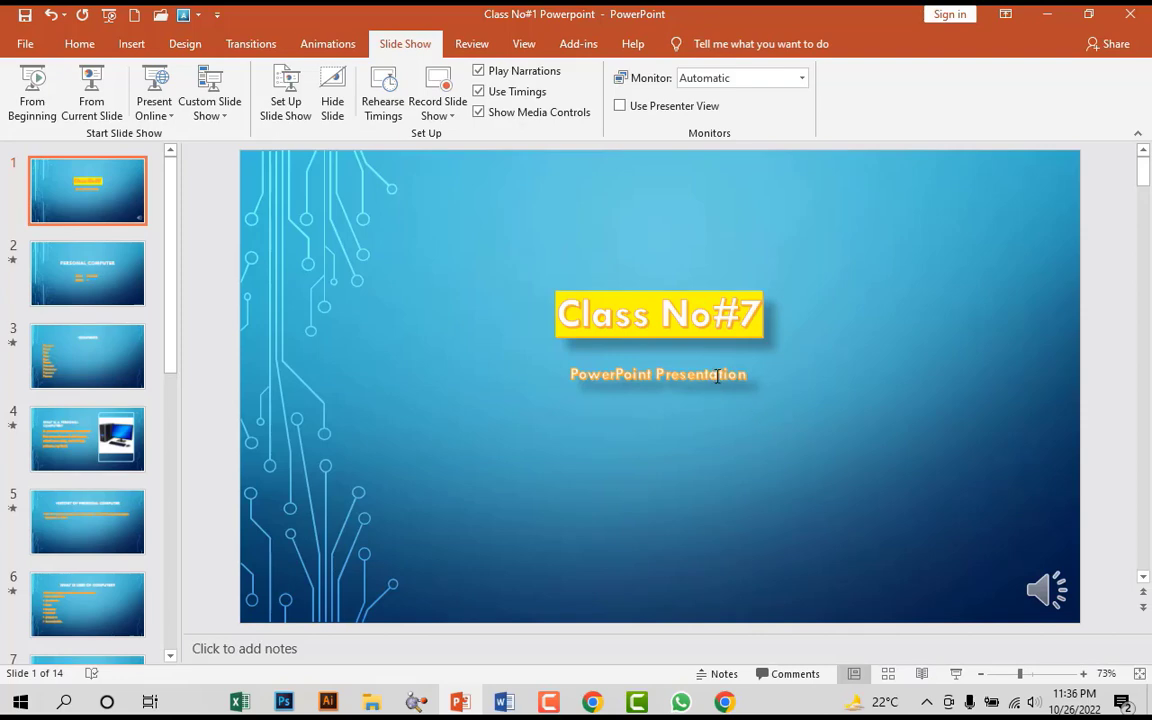
# - Browse the ALLPPT and fppt.com free PowerPoint template sites in Chrome
pyautogui.click(592, 702)
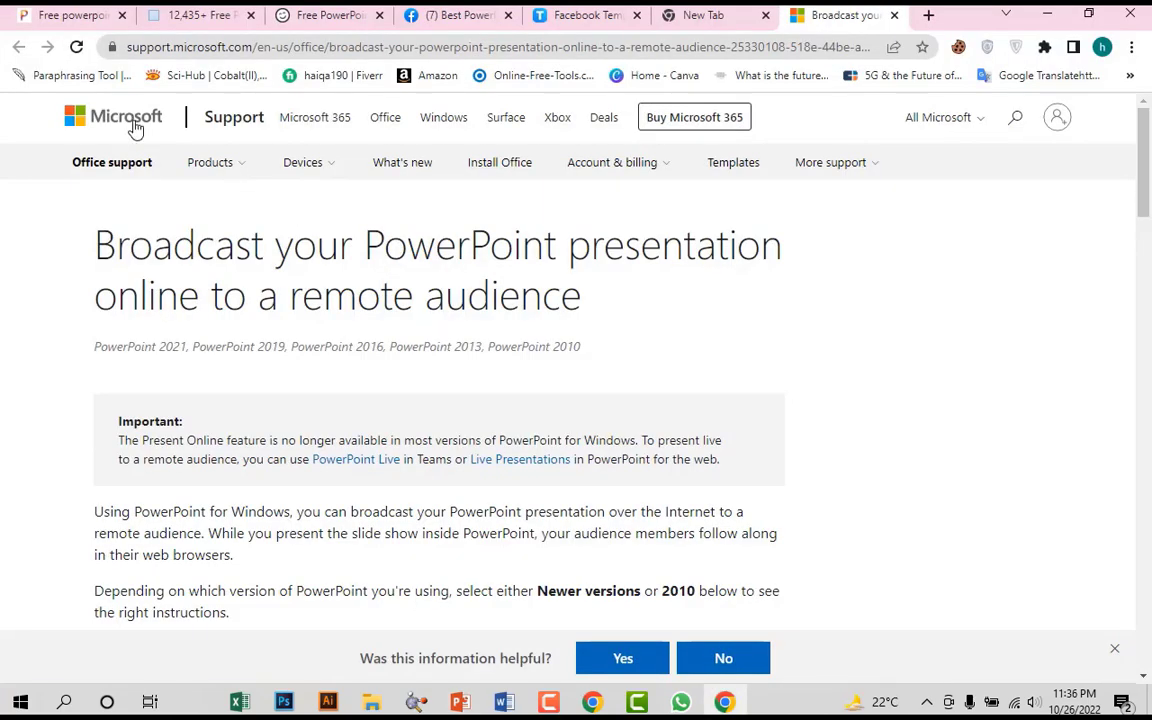
pyautogui.click(65, 14)
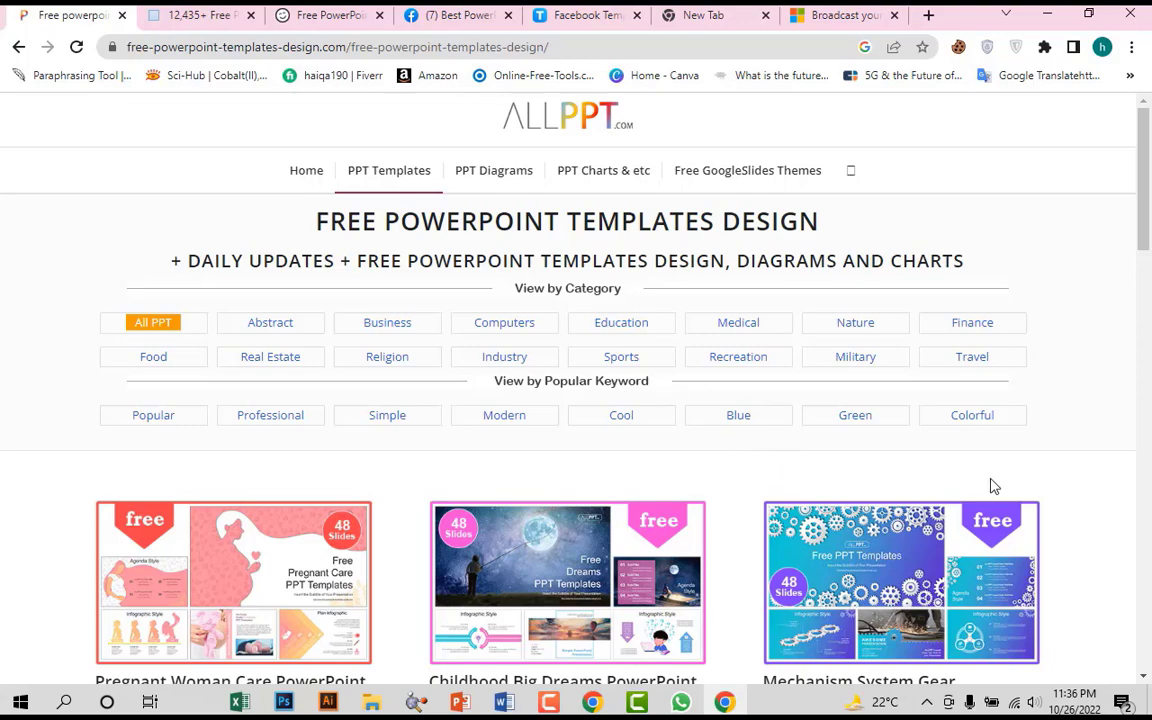
pyautogui.moveTo(1143, 168)
pyautogui.mouseDown()
pyautogui.moveTo(1149, 396)
pyautogui.moveTo(213, 8)
pyautogui.mouseUp()
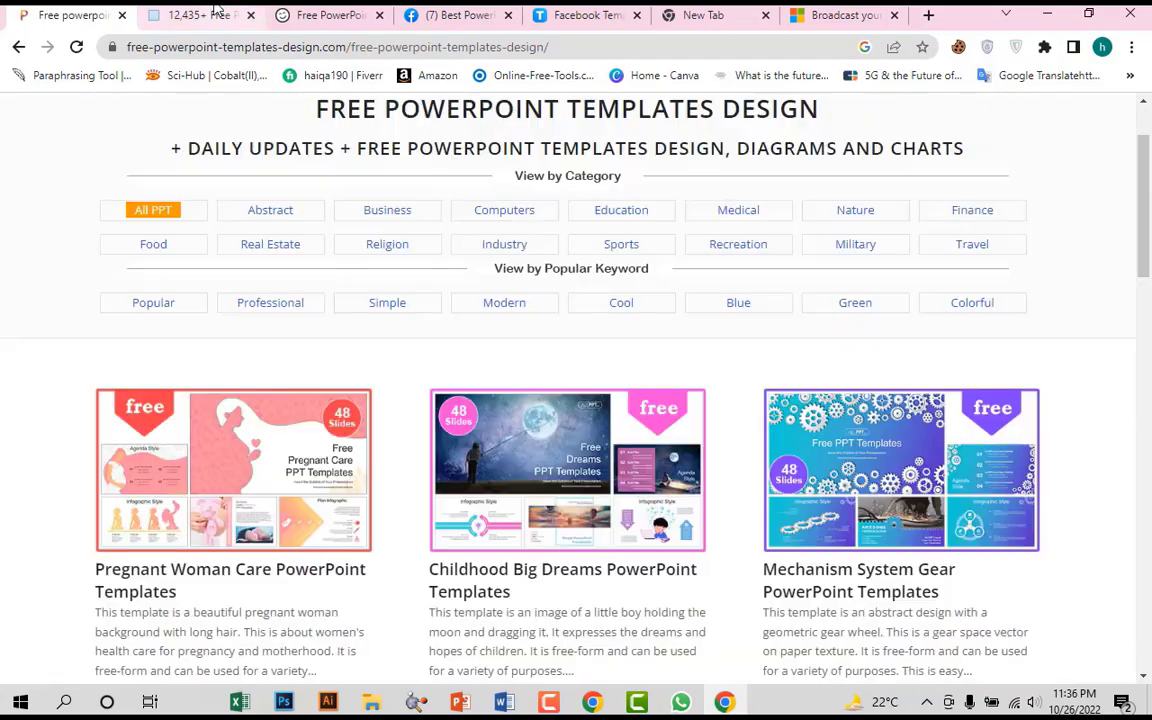
pyautogui.click(213, 10)
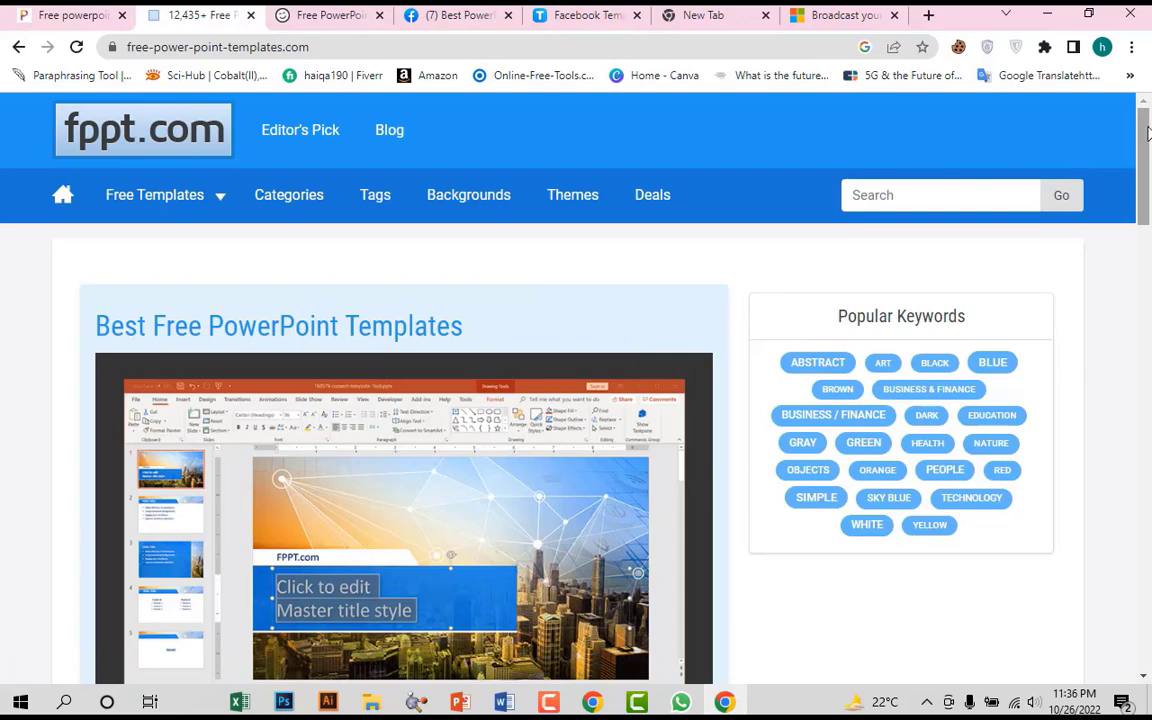
pyautogui.moveTo(1147, 133); pyautogui.dragTo(1147, 303)
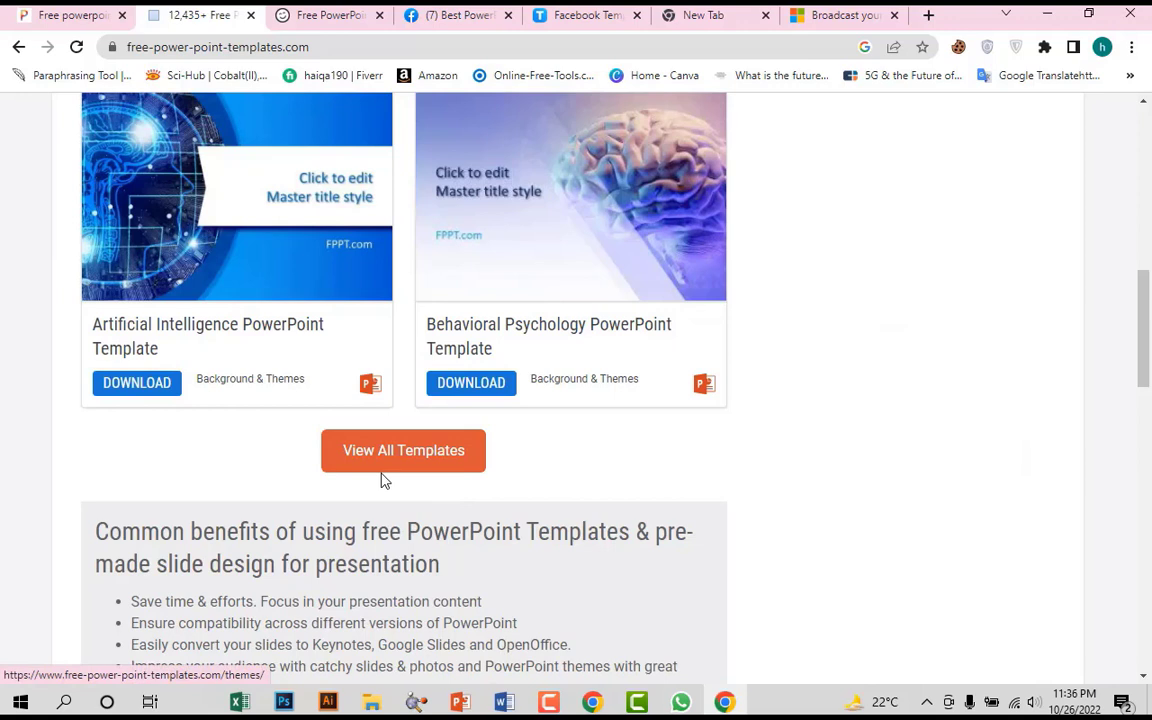
# - Download the Behavioral Psychology template from fppt.com, then move on to the Facebook templates group
pyautogui.click(471, 385)
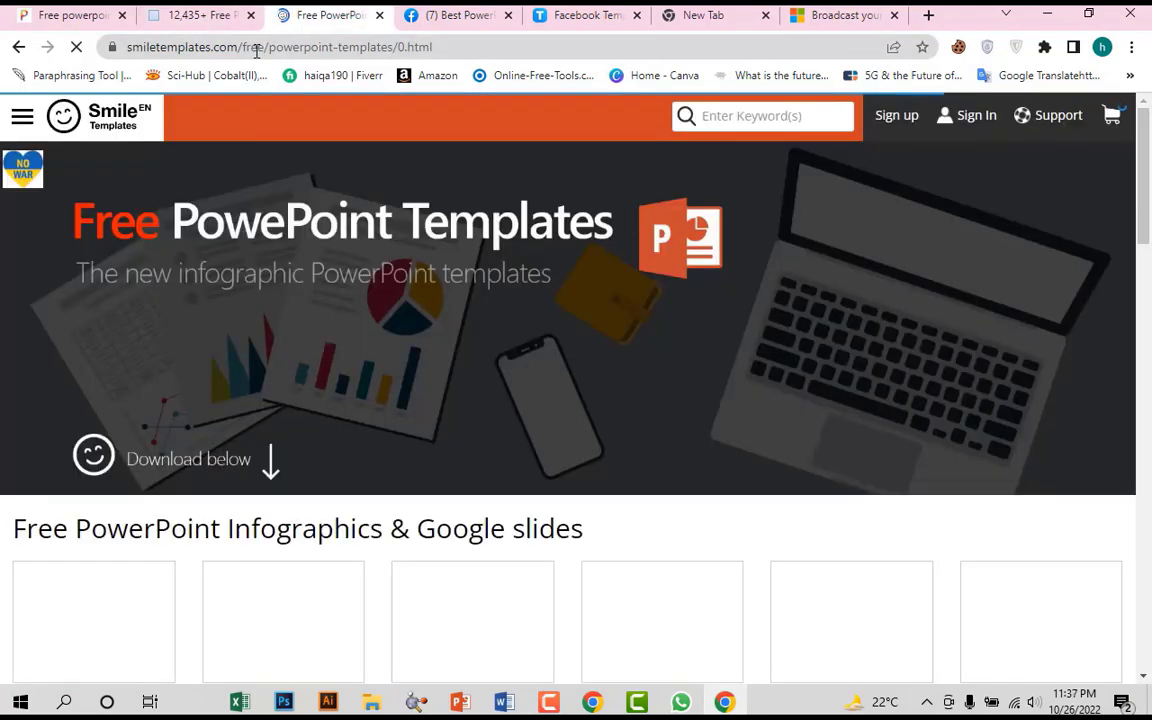
pyautogui.scroll(-1, 509, 306)
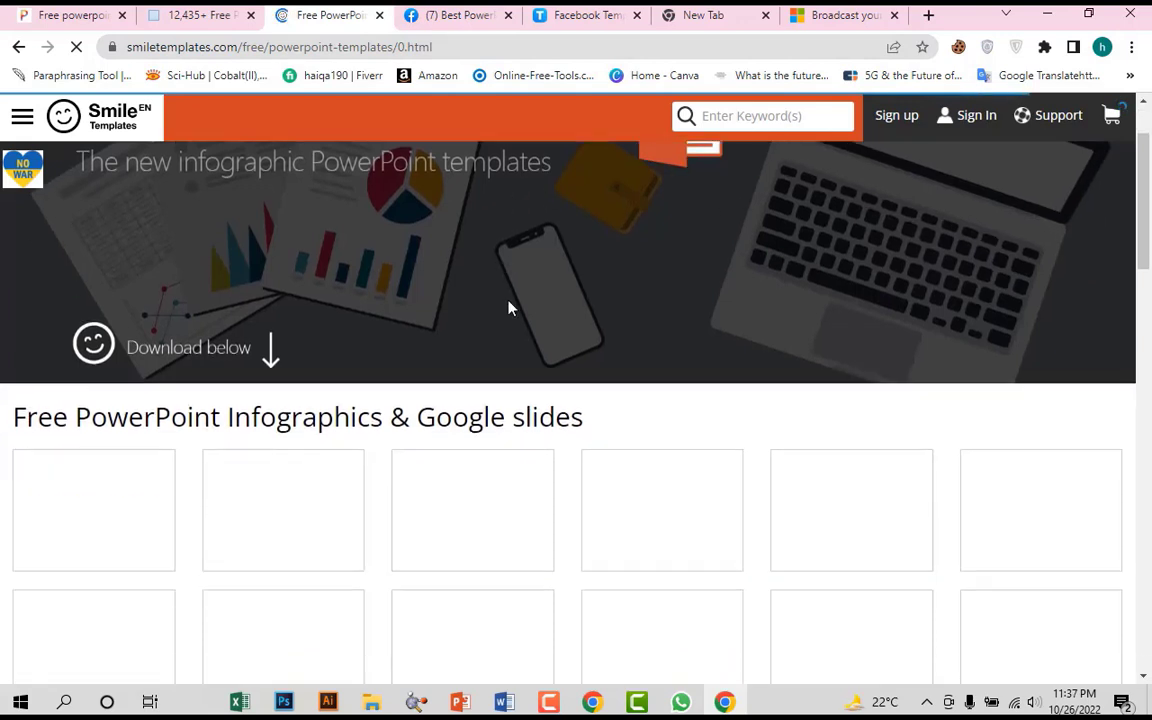
pyautogui.scroll(-2, 509, 306)
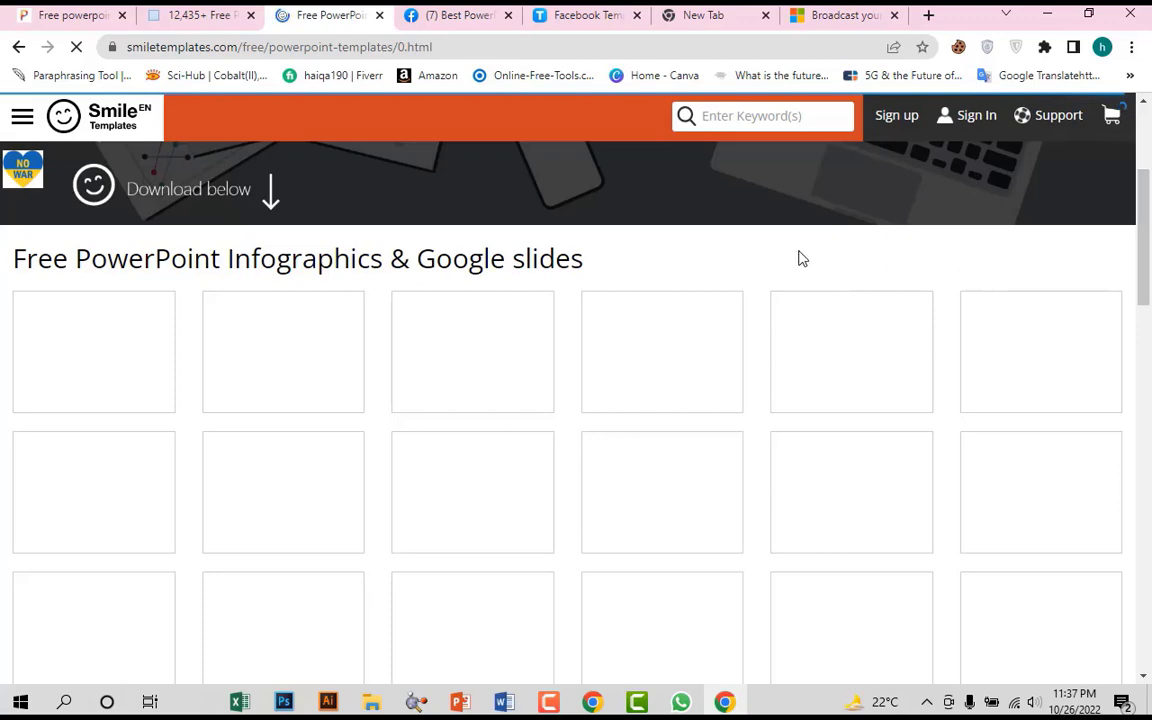
pyautogui.scroll(-2, 694, 255)
pyautogui.scroll(-2, 694, 255)
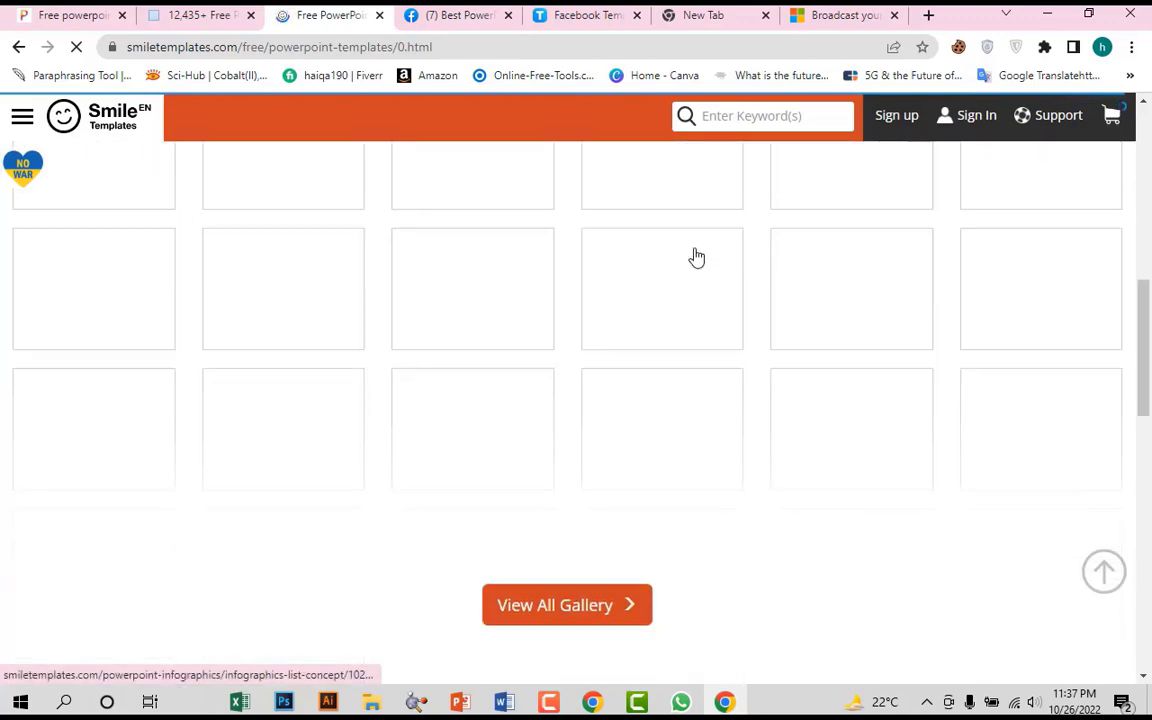
pyautogui.scroll(-2, 694, 255)
pyautogui.hotkey('ctrl', 'Tab')
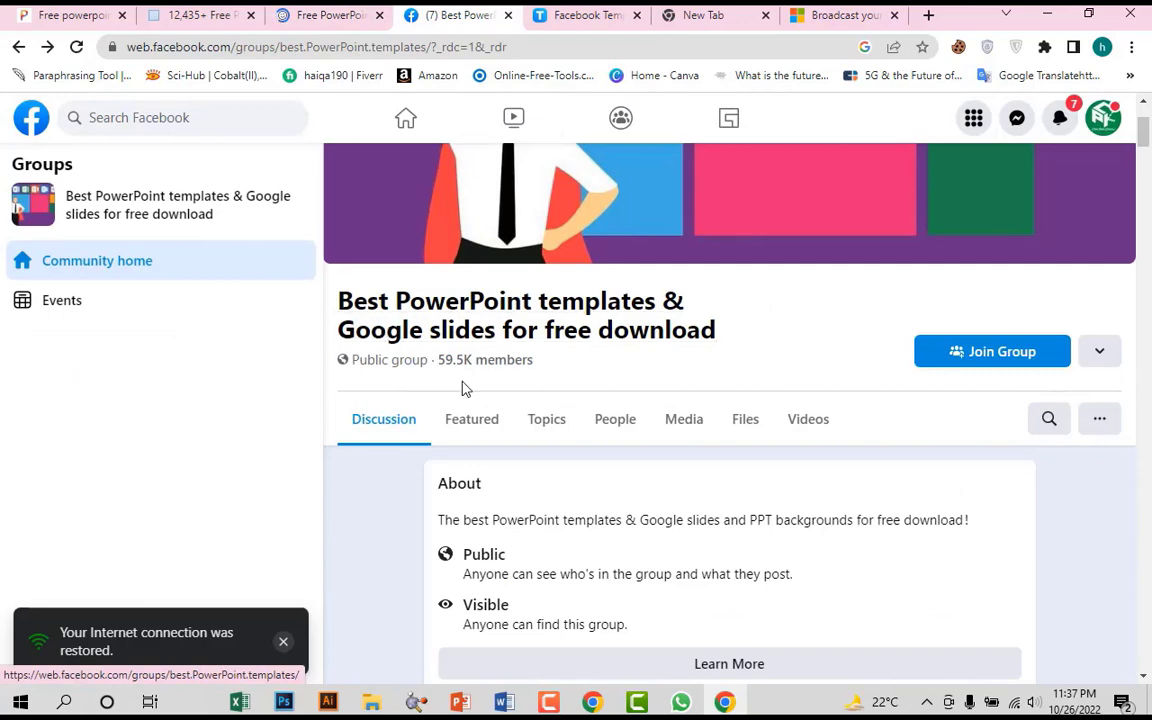
# - Scroll through the Facebook template group's page
pyautogui.scroll(2, 748, 368)
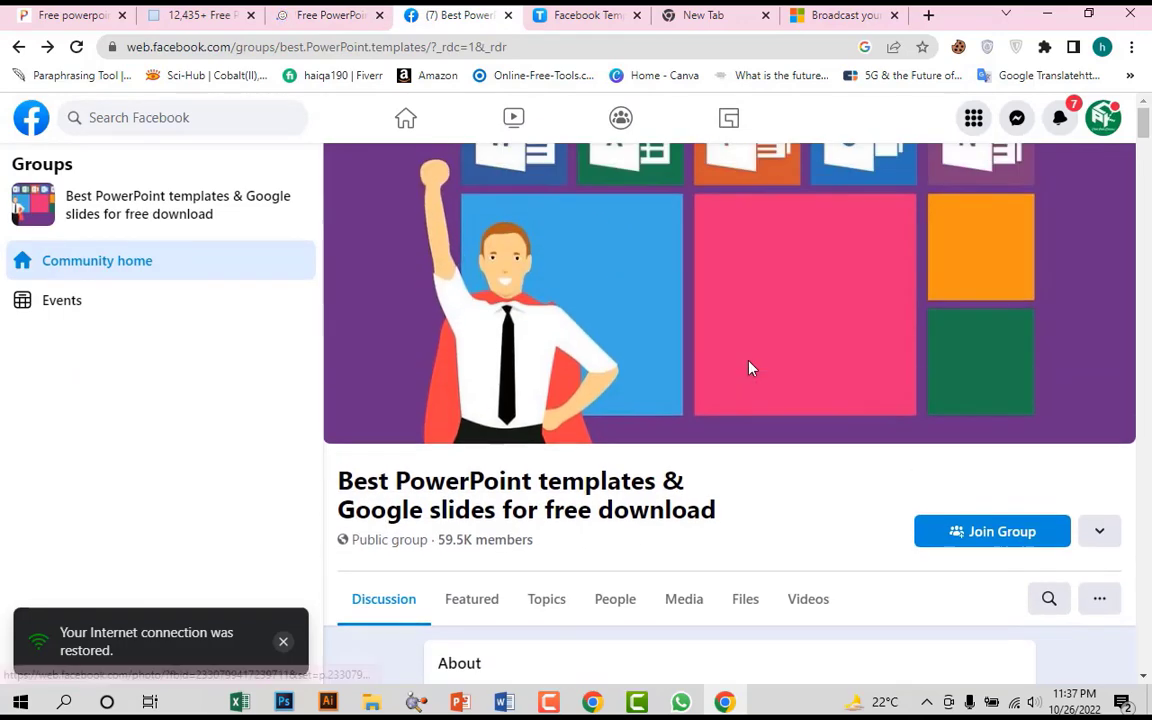
pyautogui.scroll(-3, 748, 368)
pyautogui.scroll(-2, 748, 368)
pyautogui.scroll(-4, 748, 368)
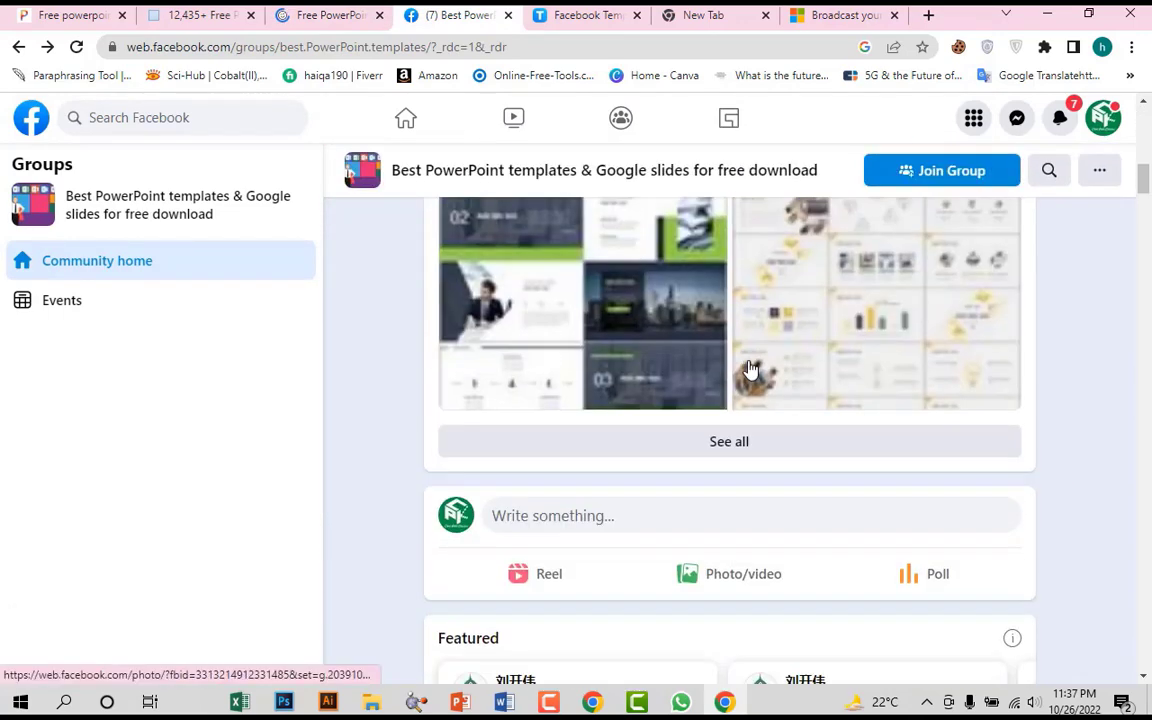
pyautogui.scroll(-3, 748, 368)
pyautogui.scroll(-1, 750, 369)
pyautogui.scroll(-2, 750, 369)
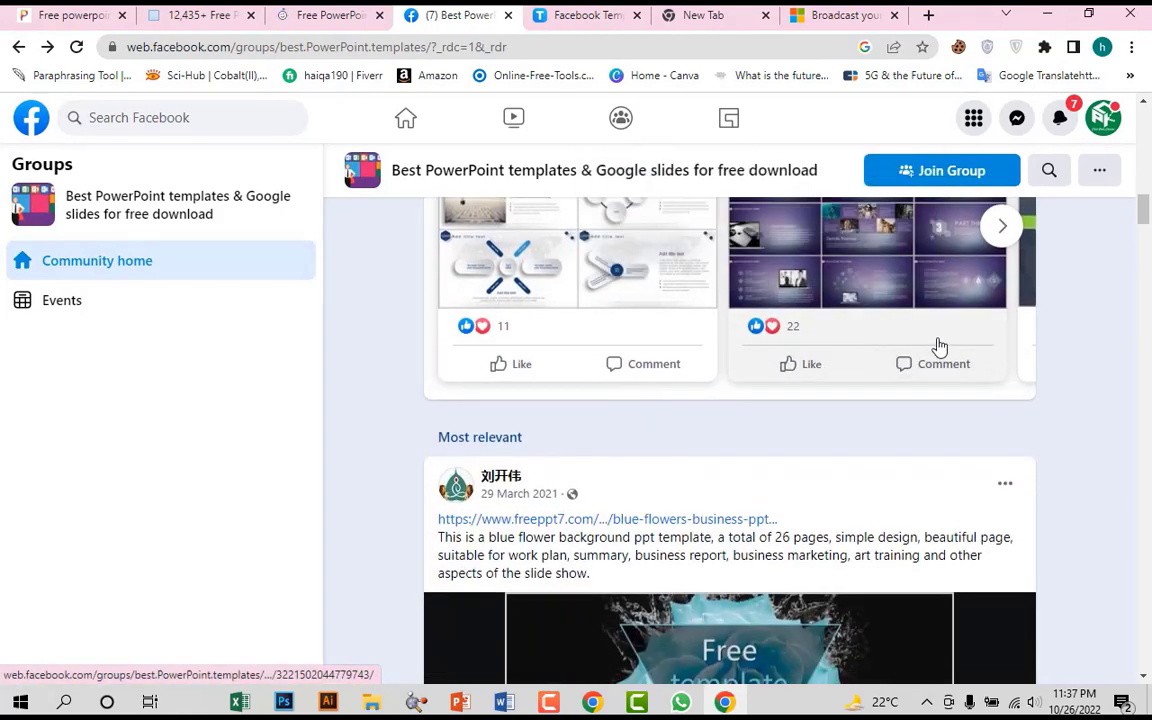
pyautogui.scroll(3, 936, 352)
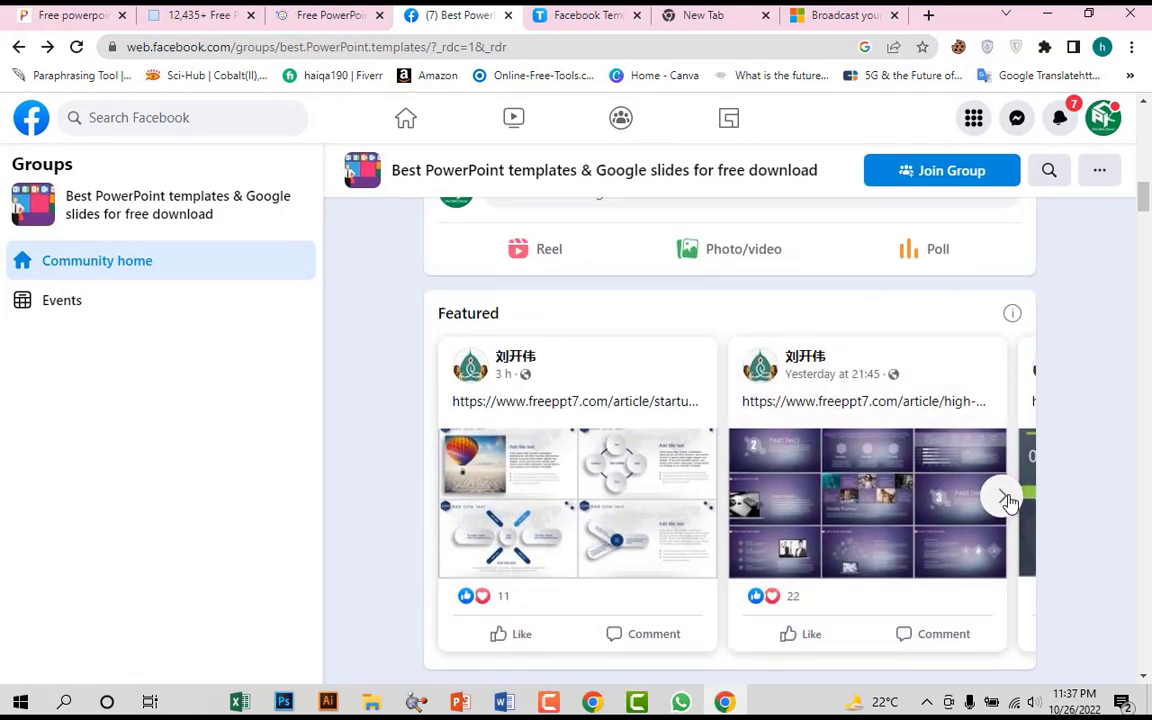
# - Advance the Featured posts carousel three times and browse the group feed
pyautogui.click(1005, 498)
pyautogui.click(1005, 498)
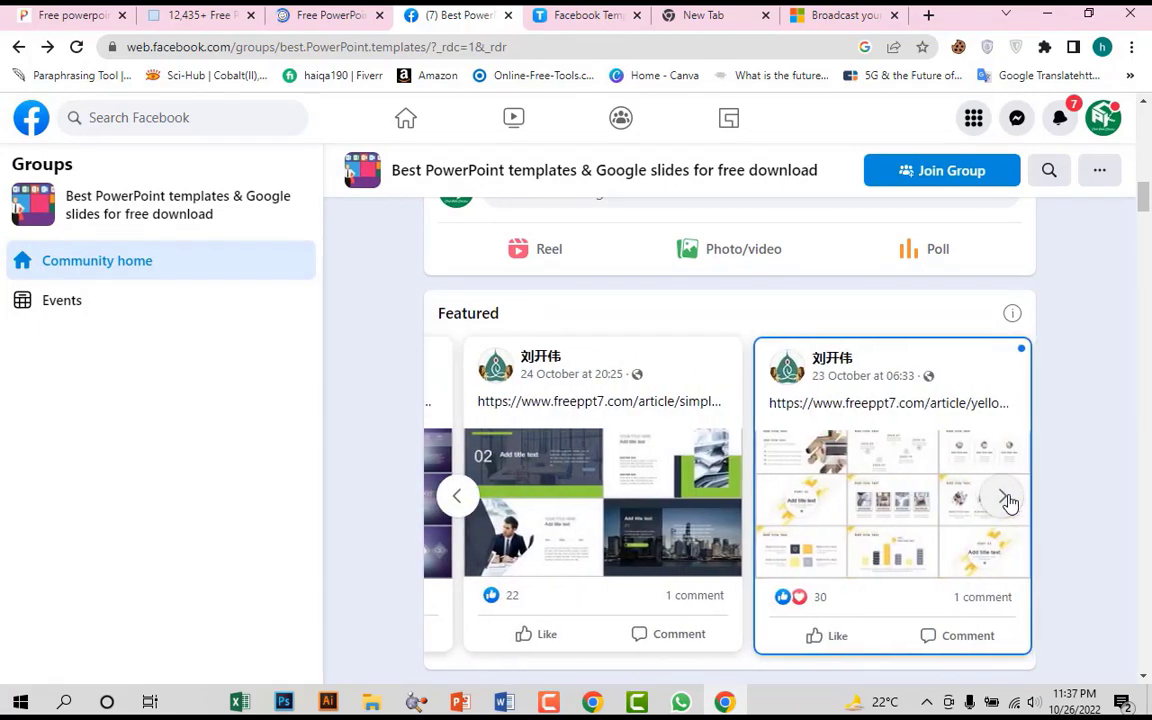
pyautogui.click(1005, 498)
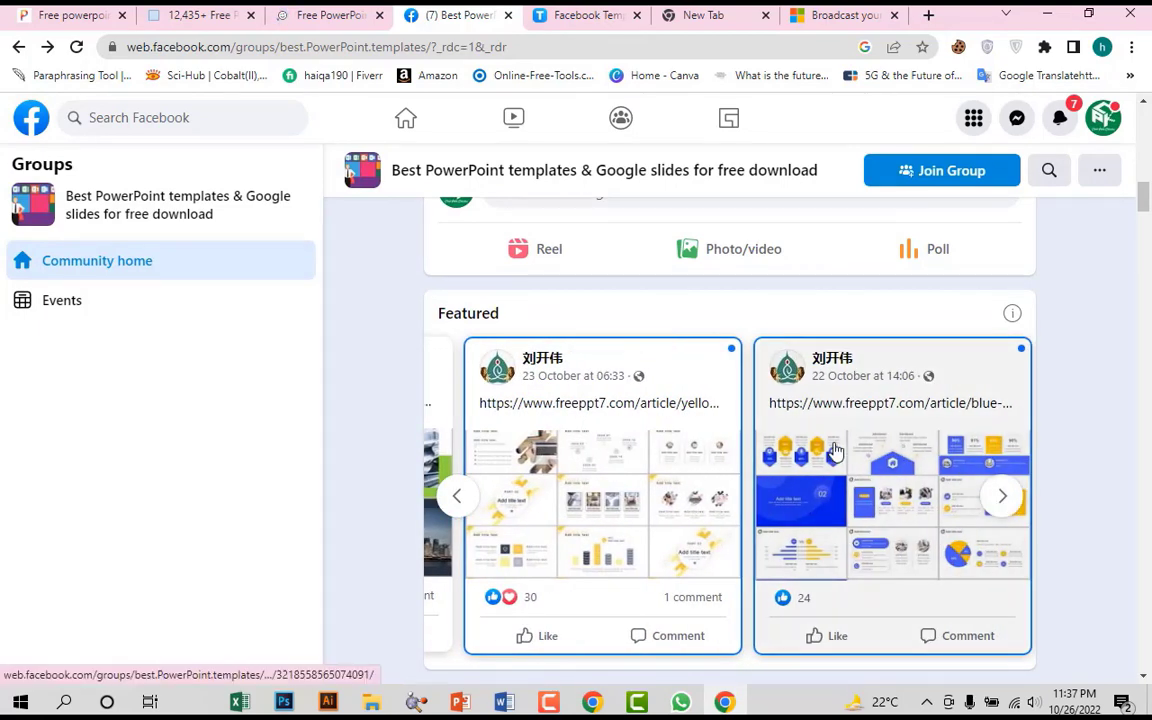
pyautogui.scroll(1, 833, 453)
pyautogui.scroll(-2, 835, 450)
pyautogui.scroll(-3, 835, 450)
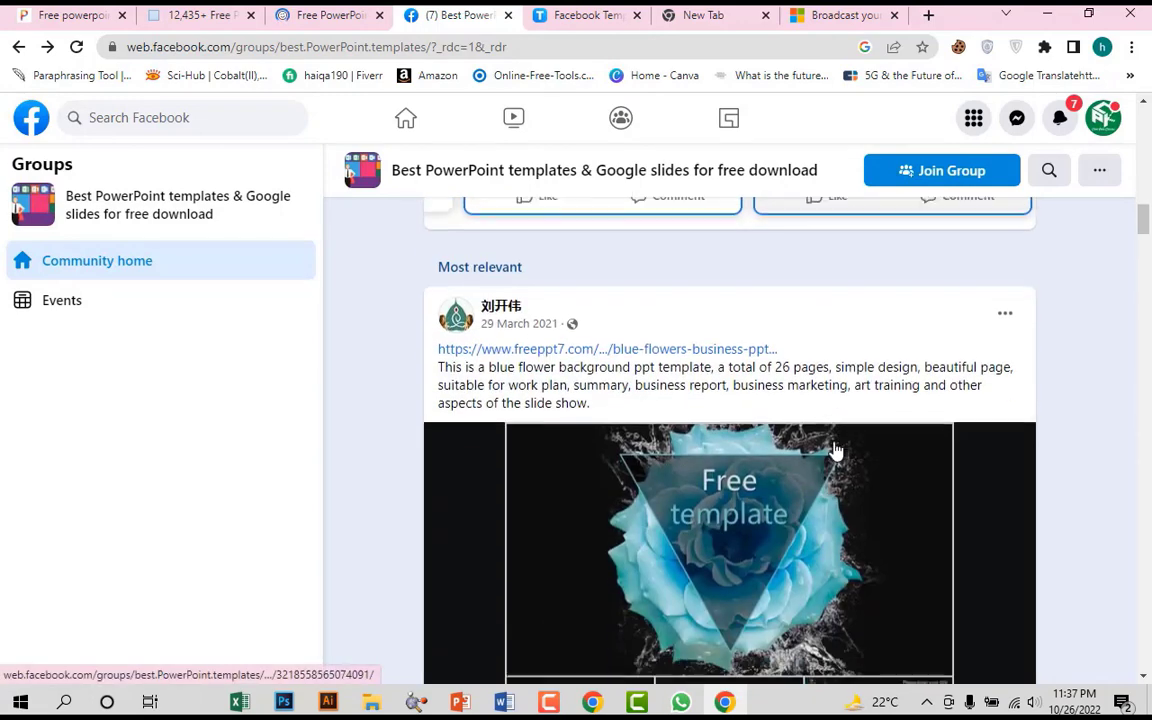
pyautogui.scroll(-10, 835, 450)
pyautogui.scroll(-2, 836, 450)
pyautogui.scroll(-1, 836, 450)
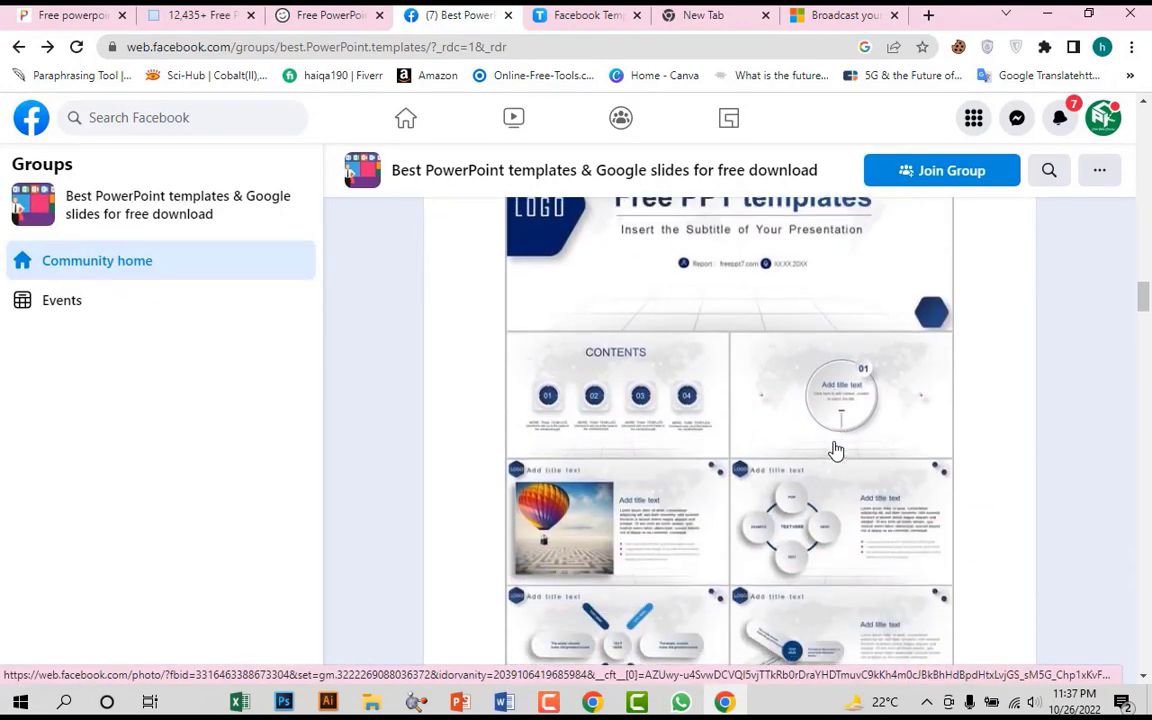
pyautogui.scroll(-2, 836, 450)
pyautogui.scroll(1, 835, 451)
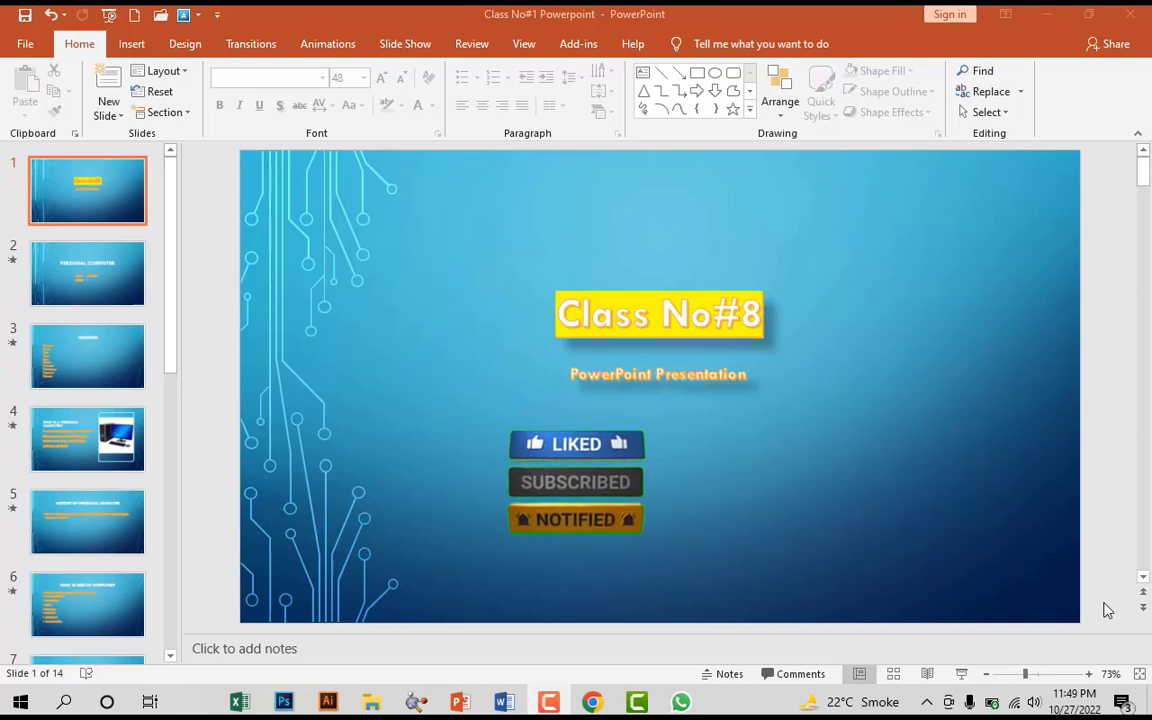
# - Spell-check the selected slide 4 body text twice, confirming no errors are found
pyautogui.click(474, 46)
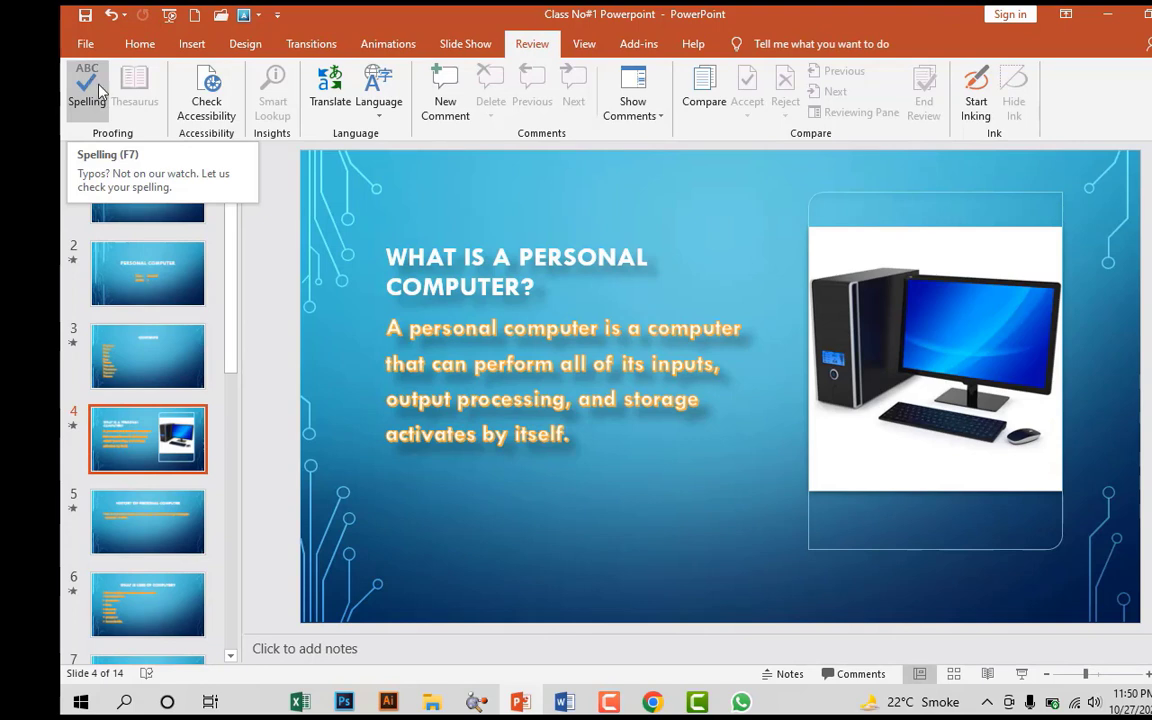
pyautogui.click(577, 400)
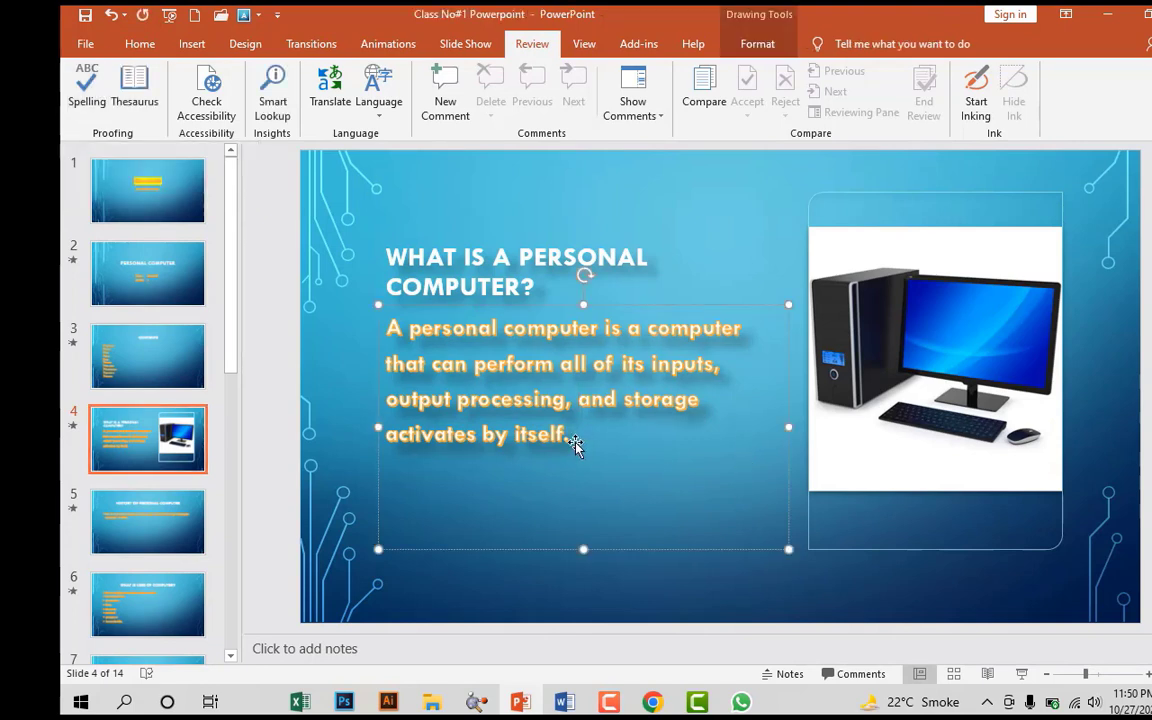
pyautogui.moveTo(569, 434); pyautogui.dragTo(397, 330)
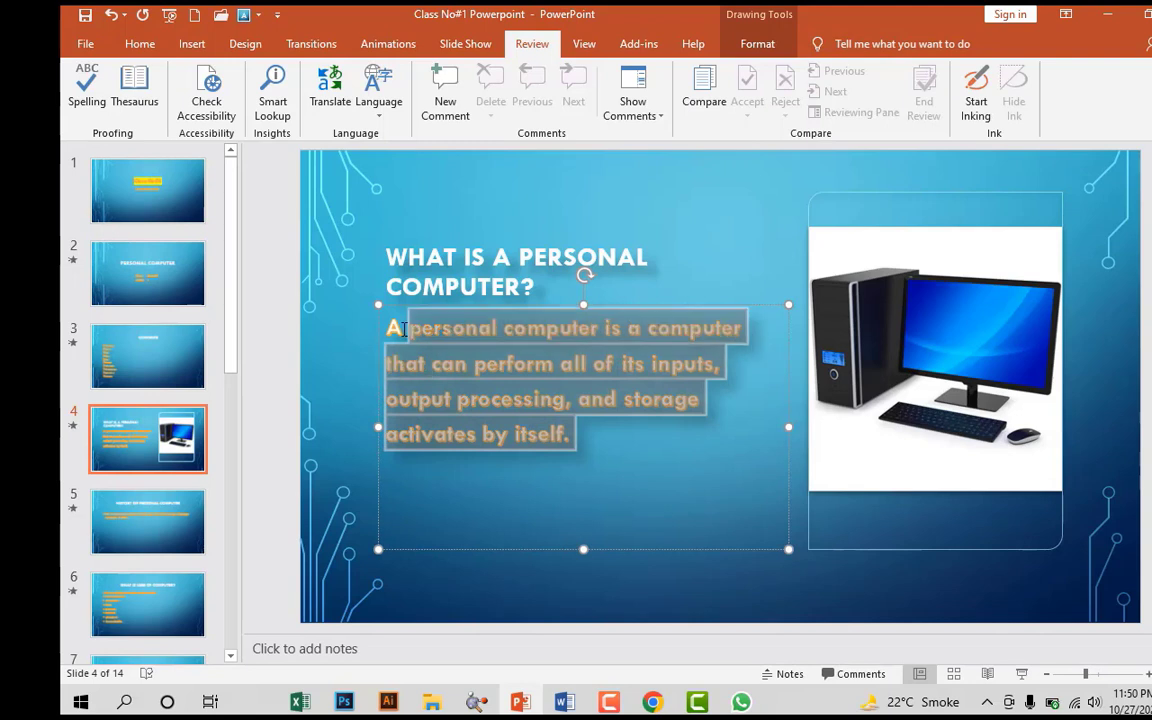
pyautogui.click(80, 102)
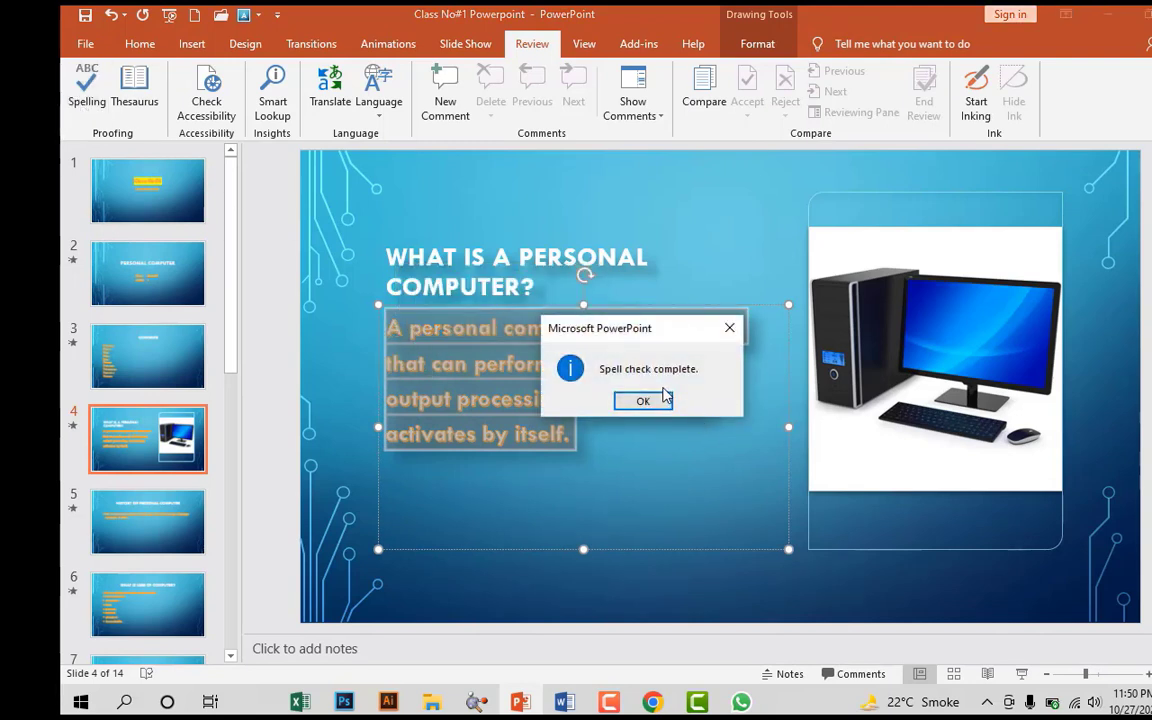
pyautogui.click(643, 401)
pyautogui.moveTo(405, 345); pyautogui.dragTo(386, 327)
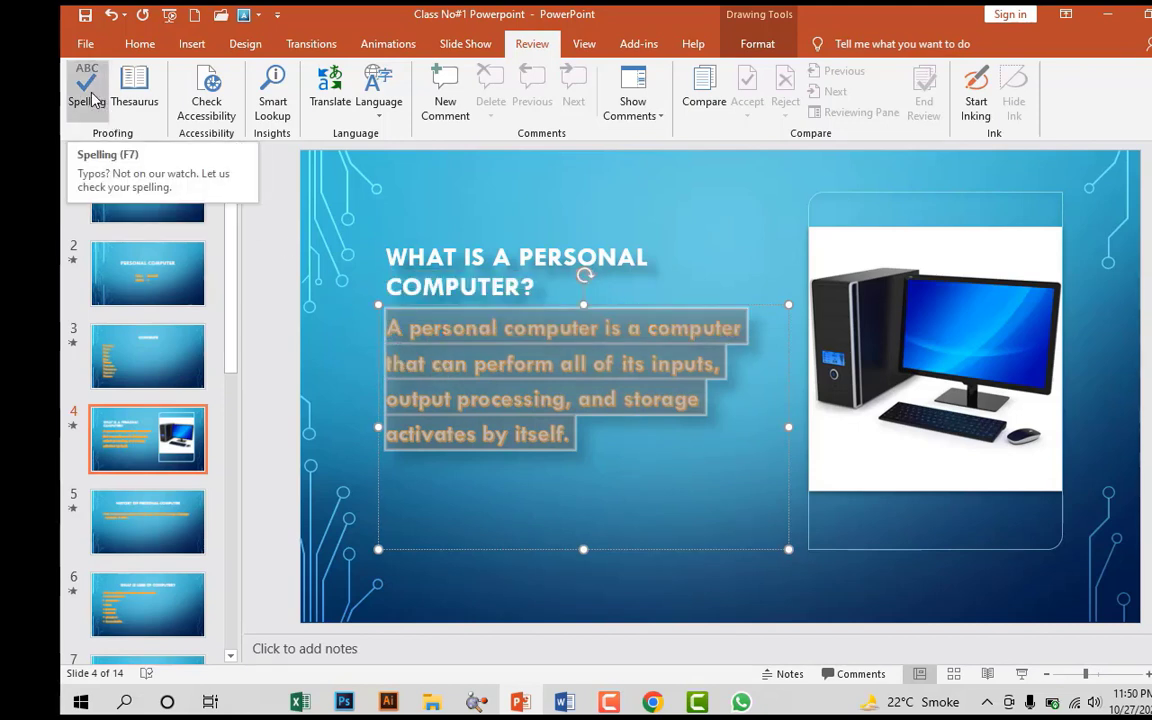
pyautogui.click(89, 96)
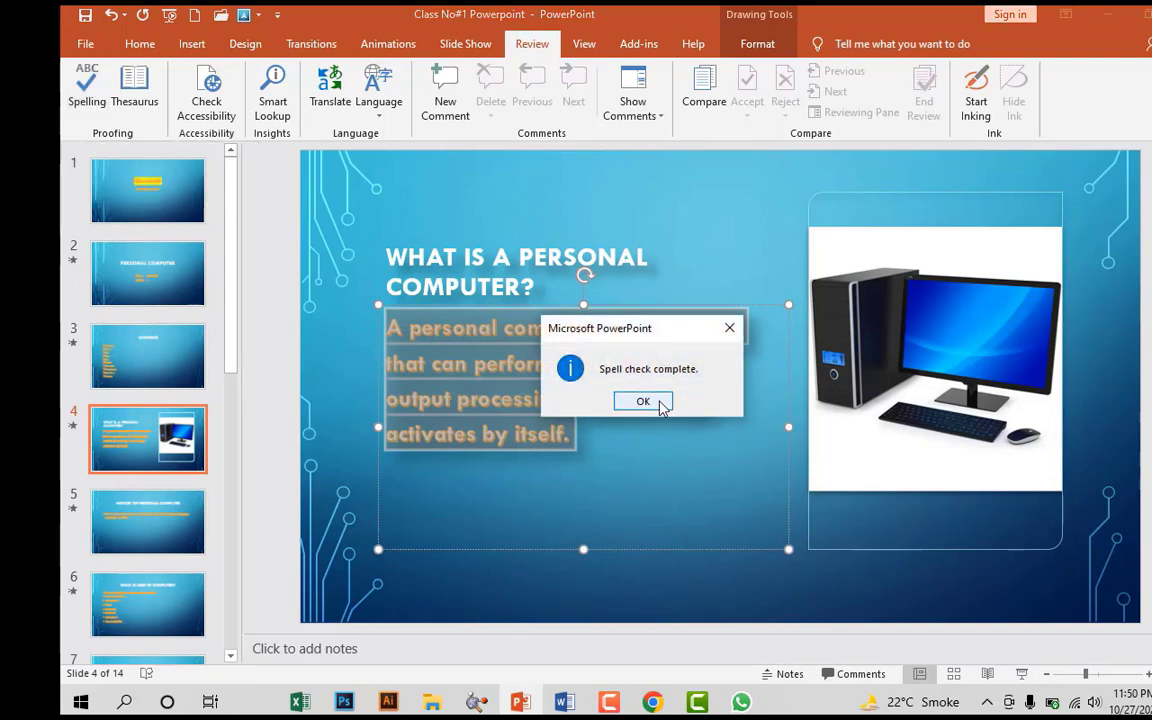
pyautogui.click(729, 329)
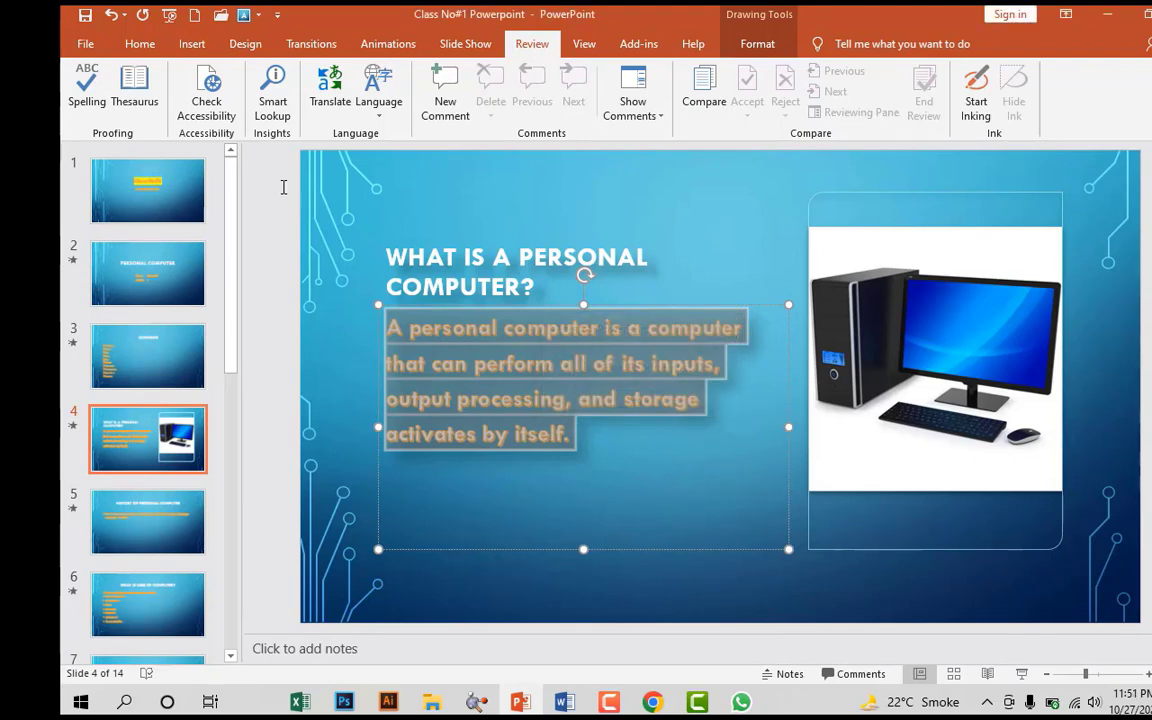
pyautogui.click(450, 332)
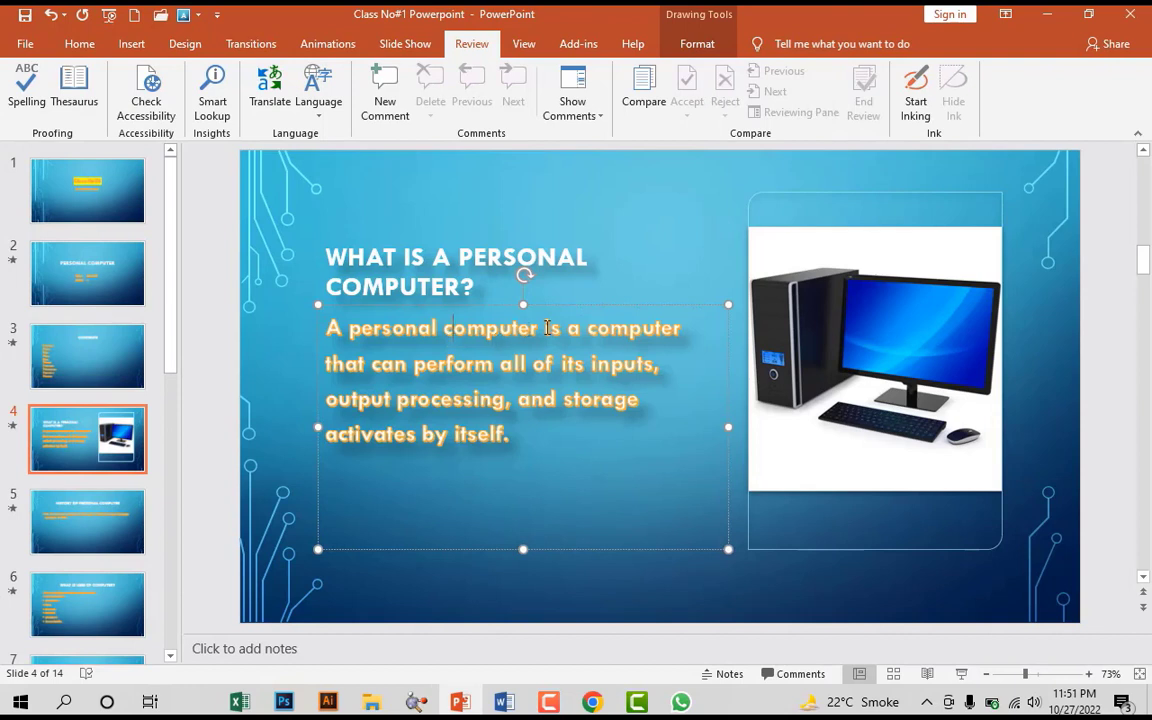
# - Look up Thesaurus synonyms for 'personal computer', then close the suggestions pane
pyautogui.moveTo(502, 330); pyautogui.dragTo(350, 330)
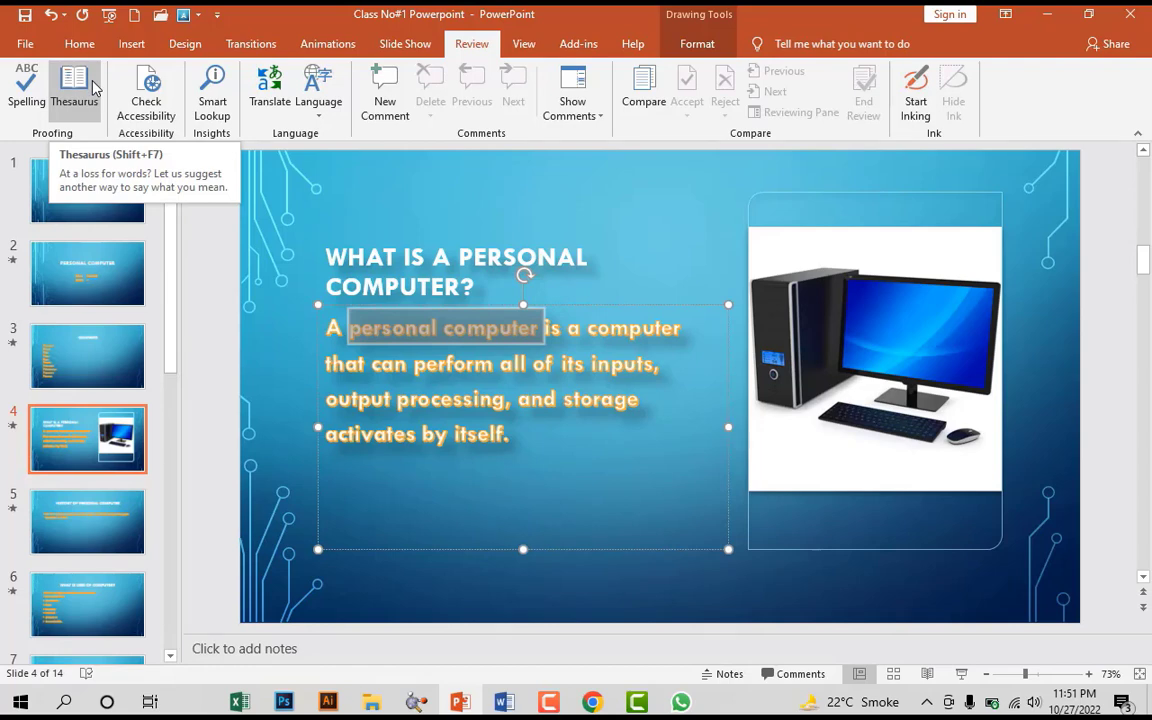
pyautogui.click(92, 84)
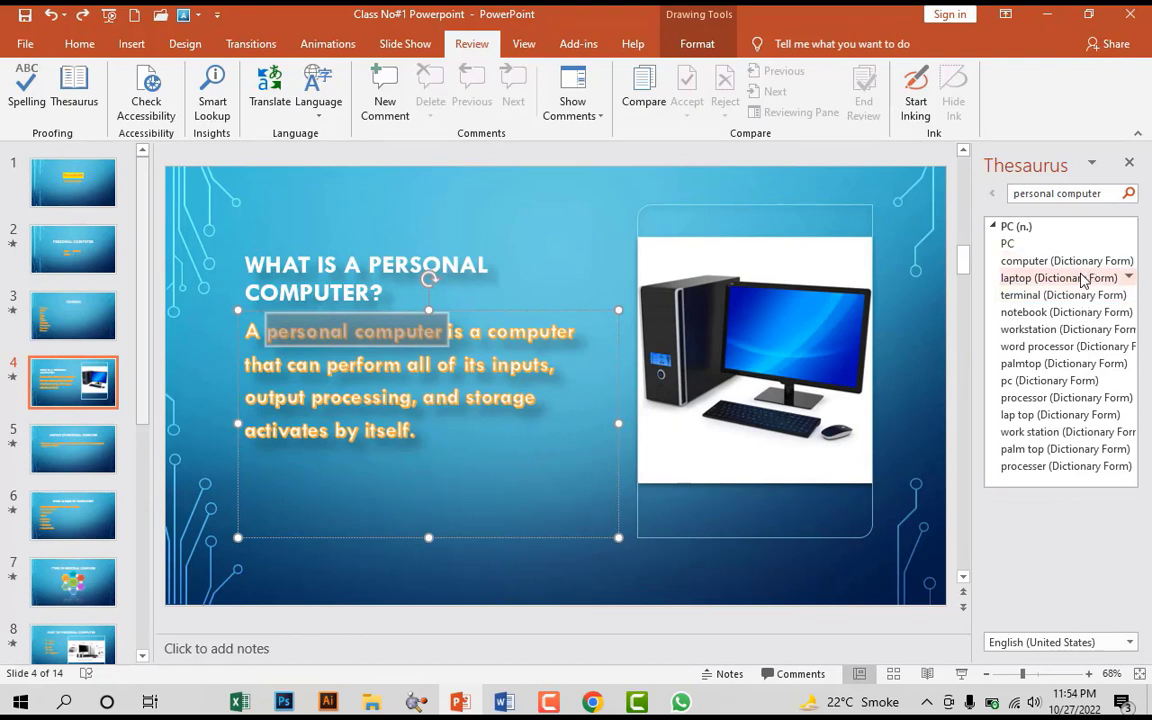
pyautogui.click(1129, 161)
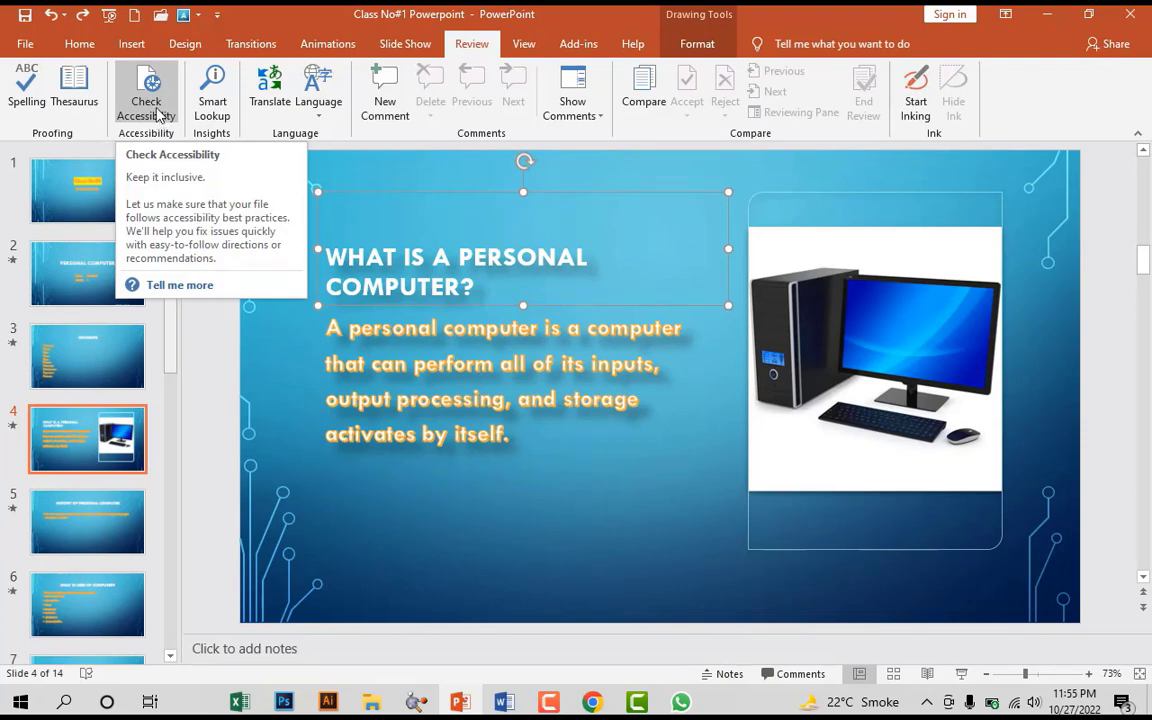
pyautogui.click(158, 116)
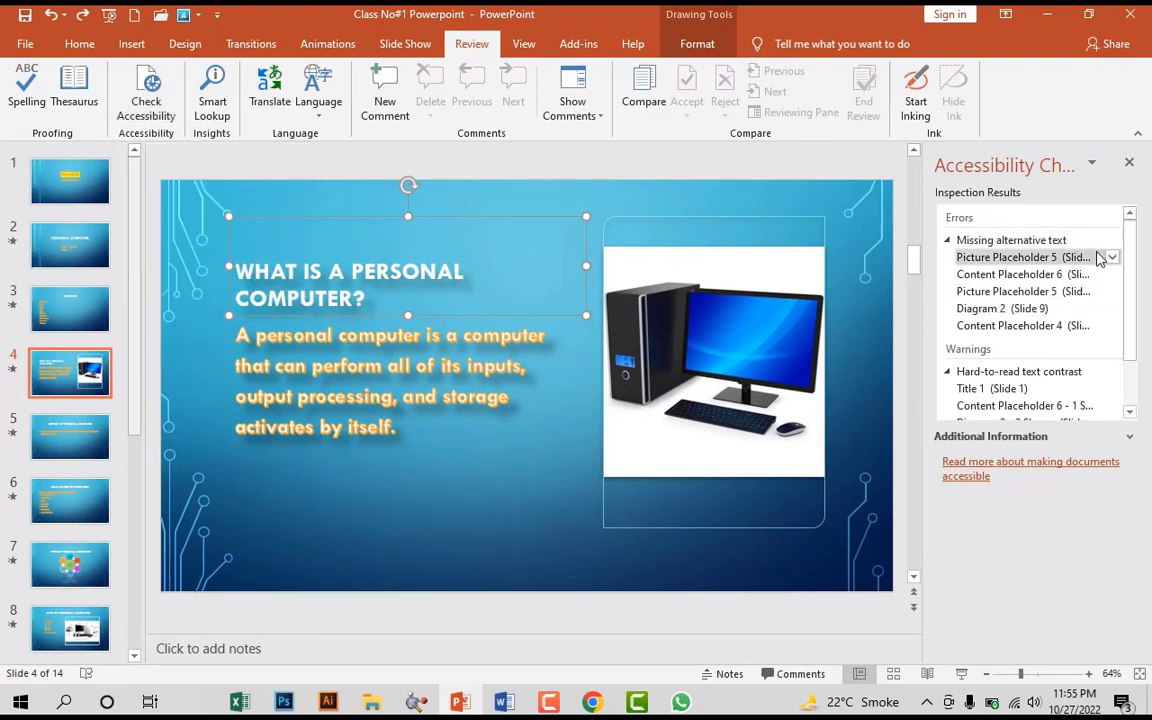
pyautogui.scroll(-1, 1127, 297)
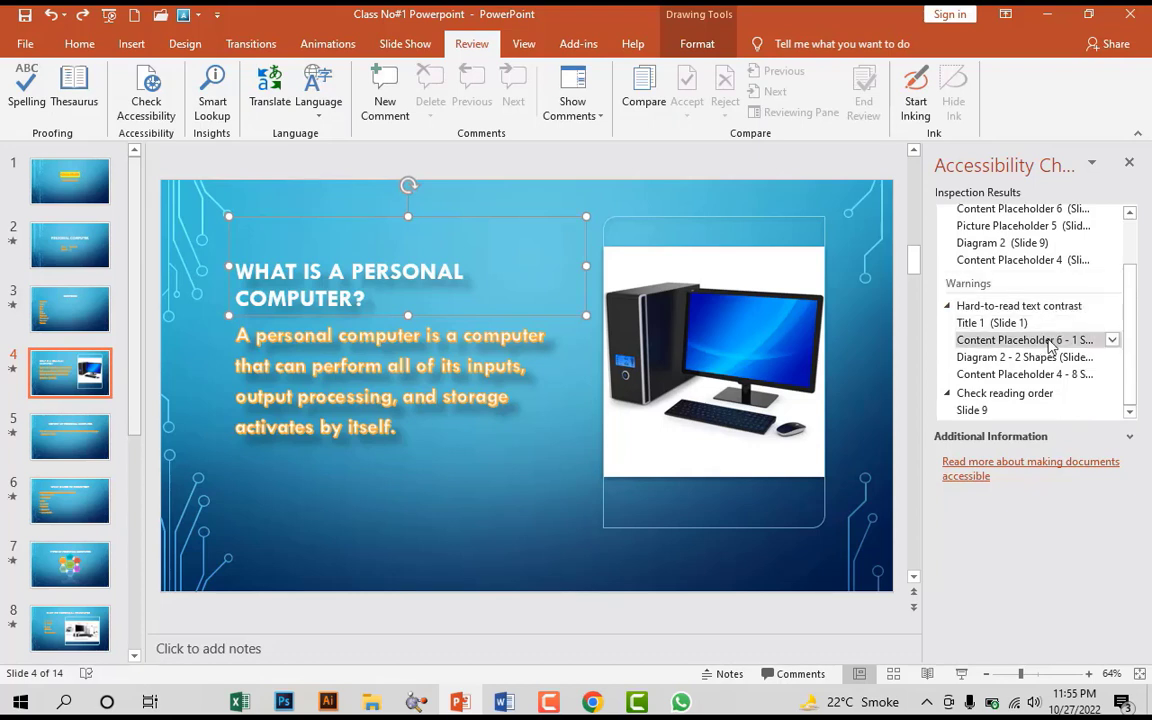
pyautogui.scroll(2, 1095, 306)
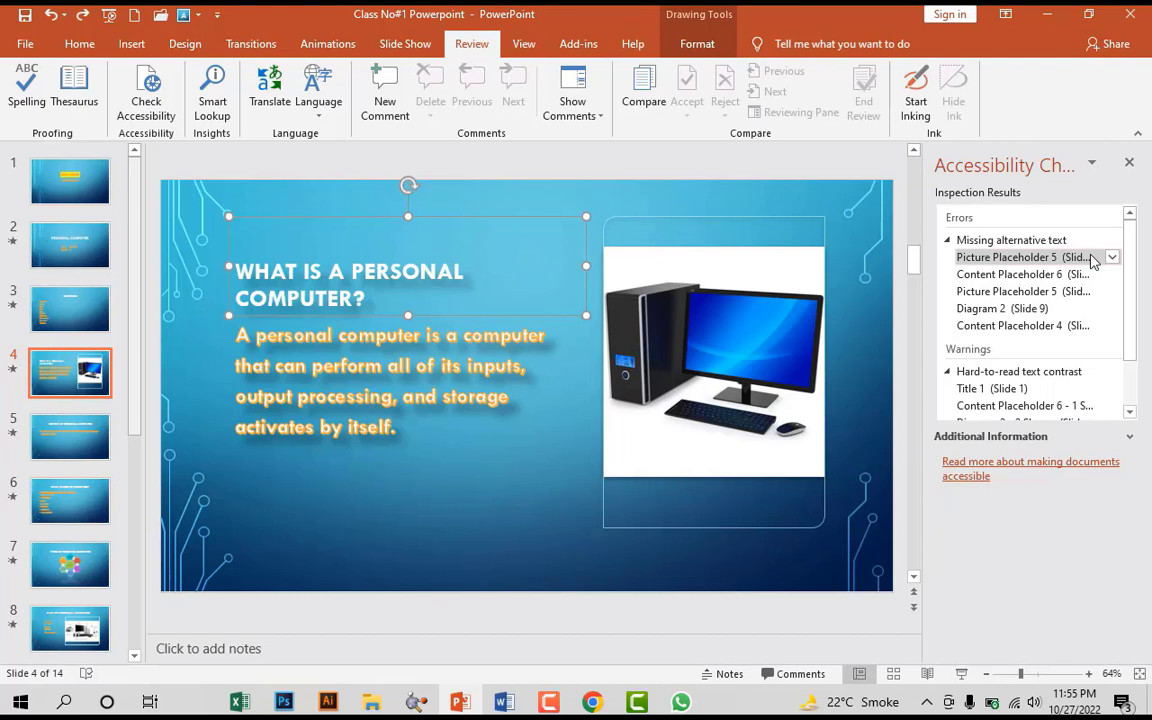
pyautogui.click(1094, 259)
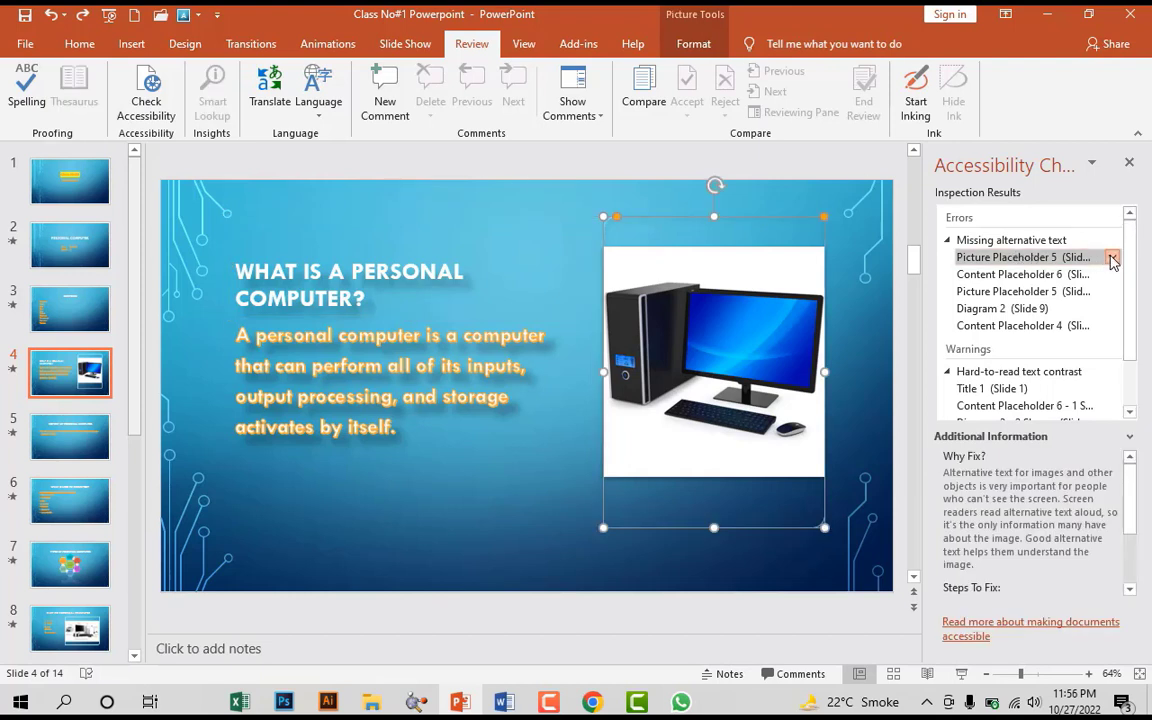
pyautogui.click(1111, 258)
pyautogui.click(1085, 258)
pyautogui.click(1111, 257)
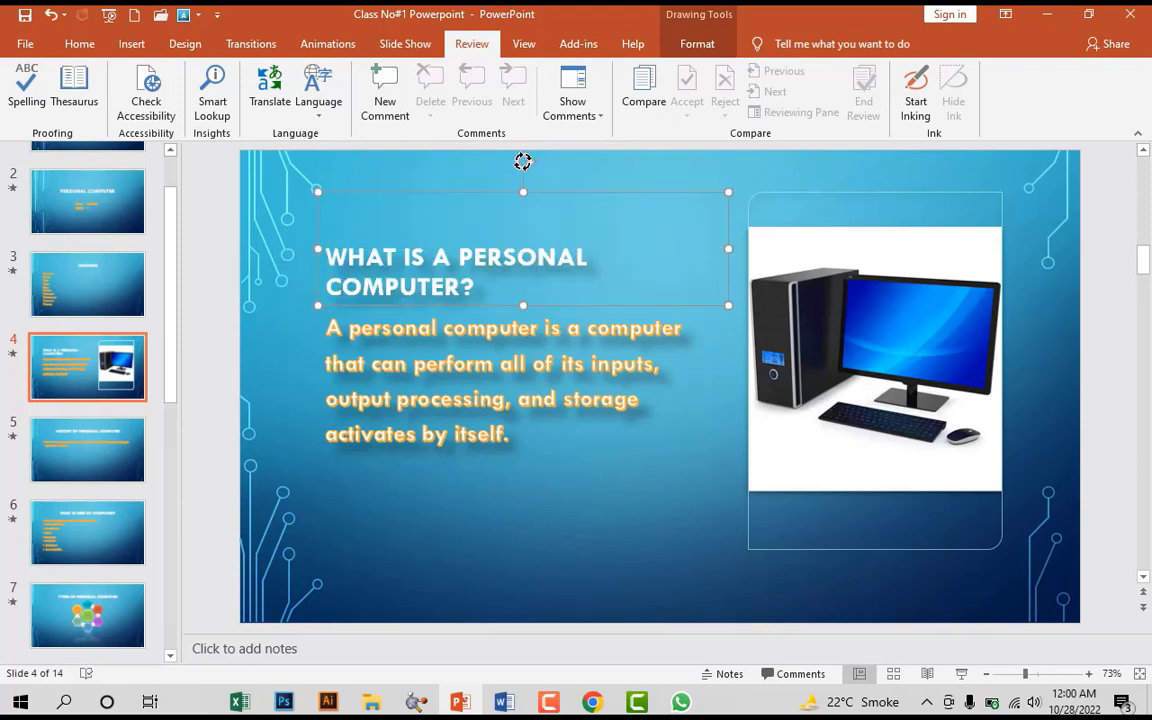
pyautogui.click(208, 93)
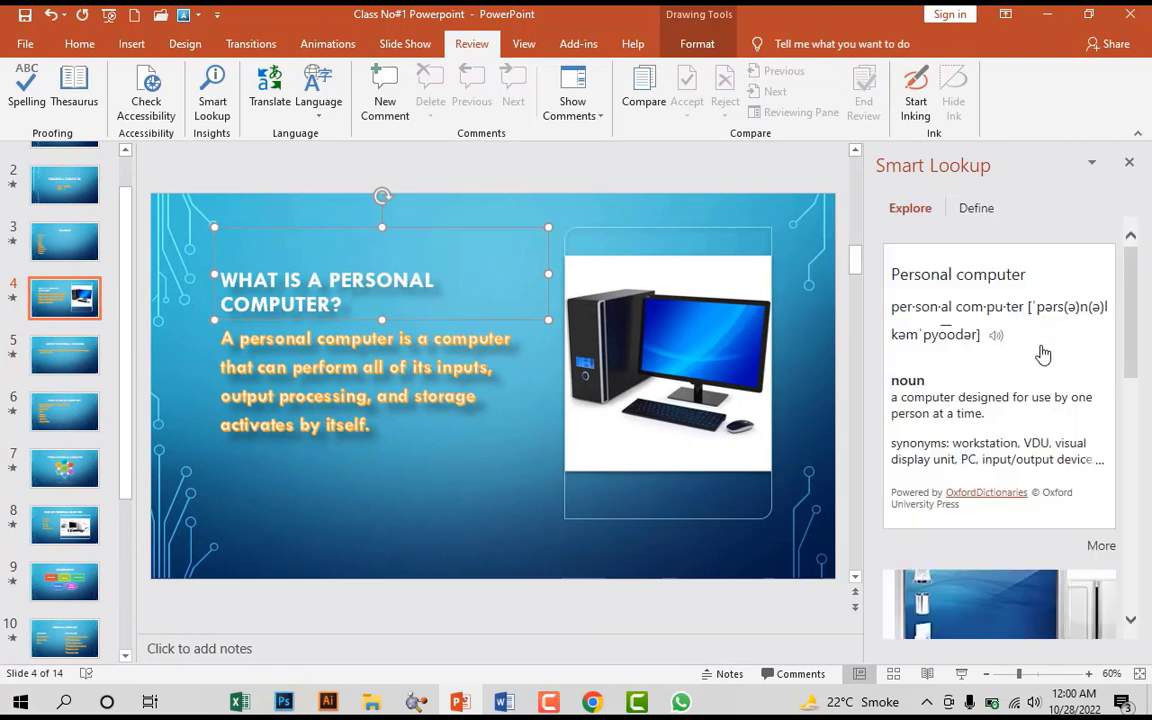
pyautogui.scroll(-3, 1041, 353)
pyautogui.scroll(-3, 1041, 353)
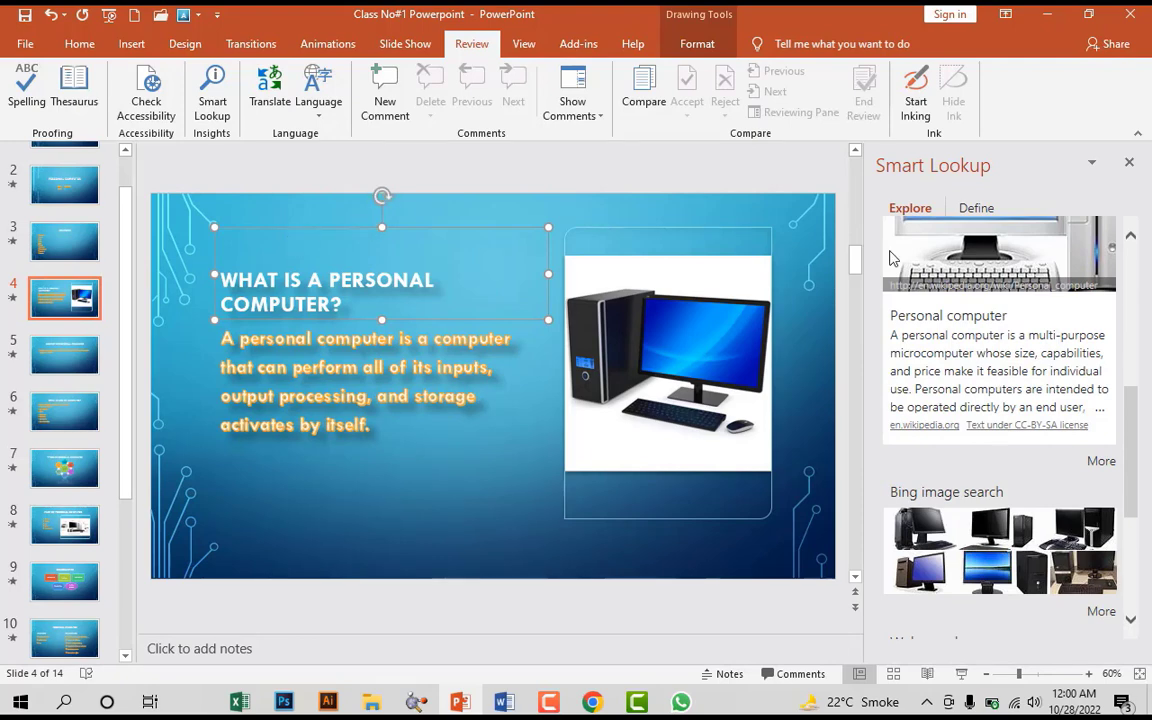
pyautogui.scroll(1, 1007, 408)
pyautogui.scroll(-3, 1006, 410)
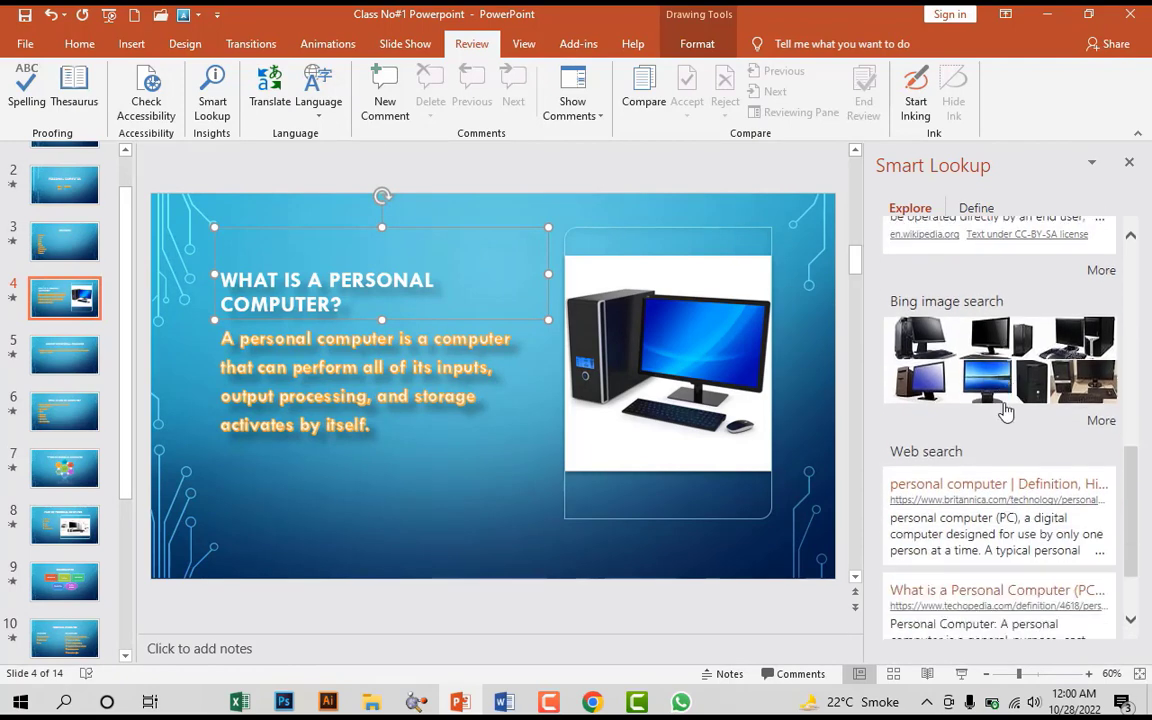
pyautogui.scroll(-2, 1003, 408)
pyautogui.press('Escape')
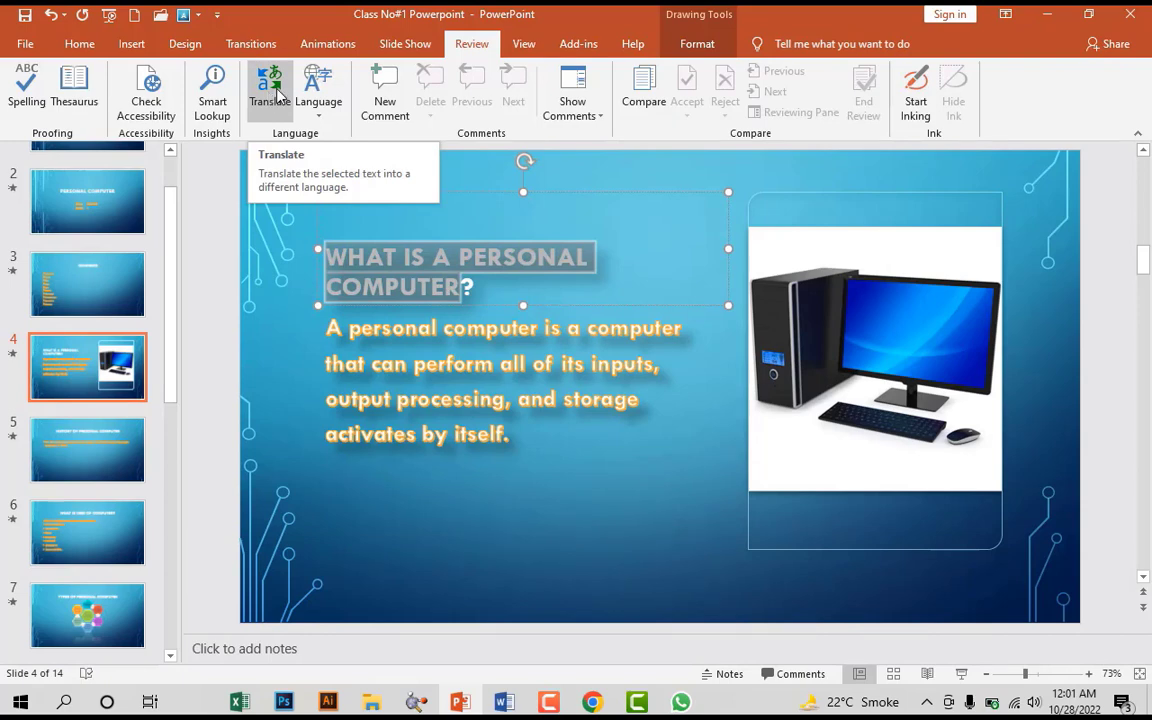
pyautogui.click(268, 105)
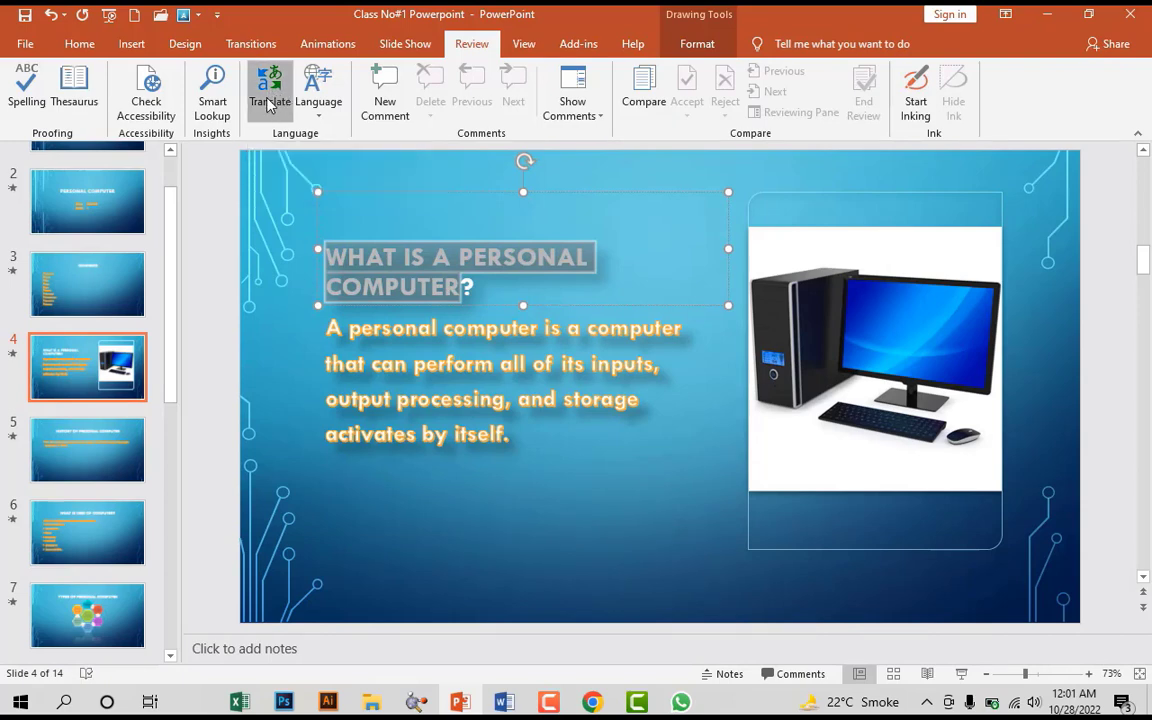
pyautogui.click(950, 368)
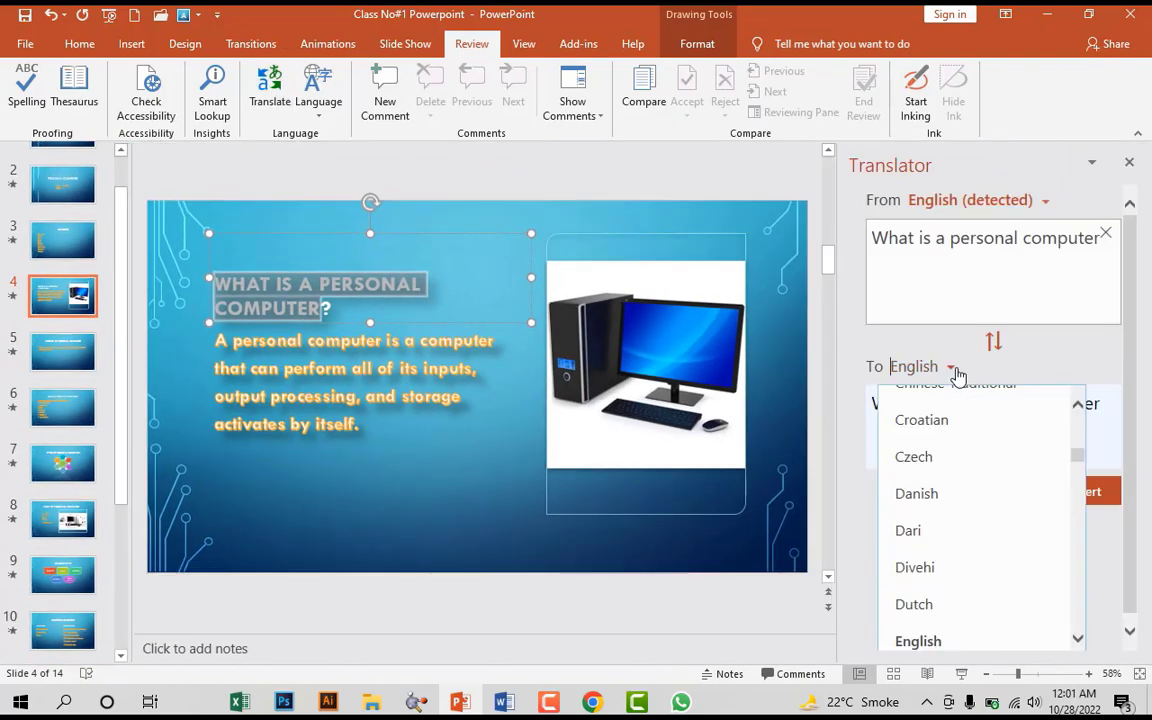
pyautogui.scroll(-2, 959, 509)
pyautogui.scroll(3, 951, 504)
pyautogui.click(951, 504)
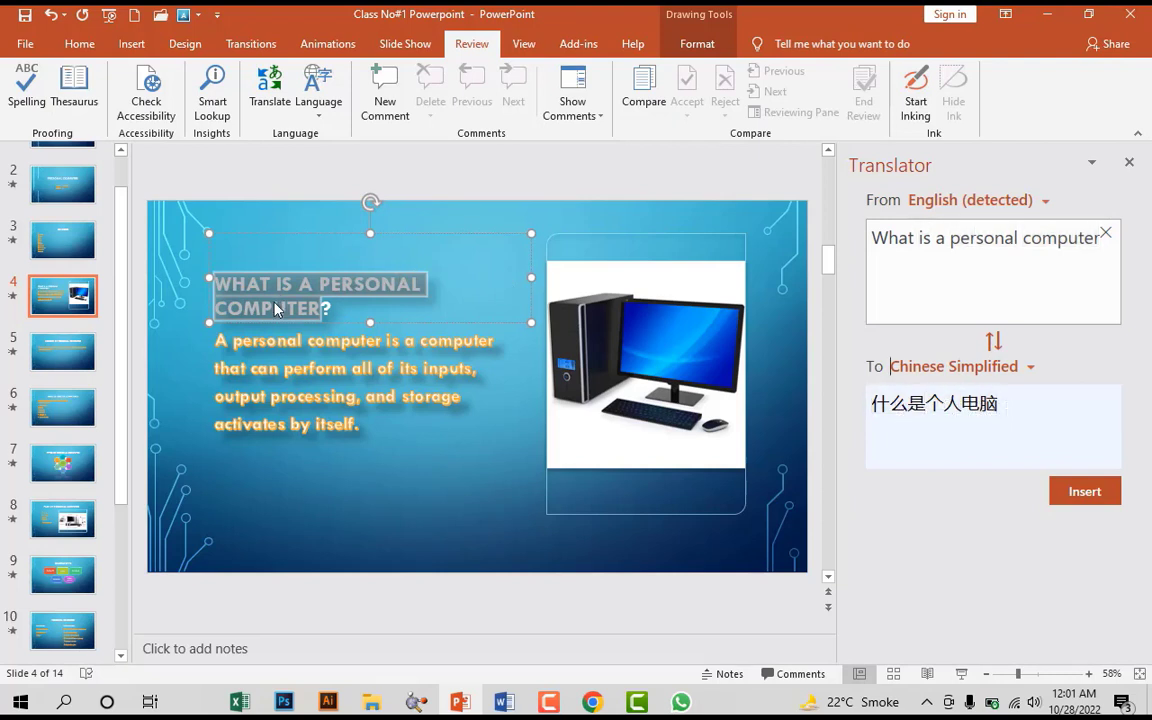
pyautogui.click(281, 110)
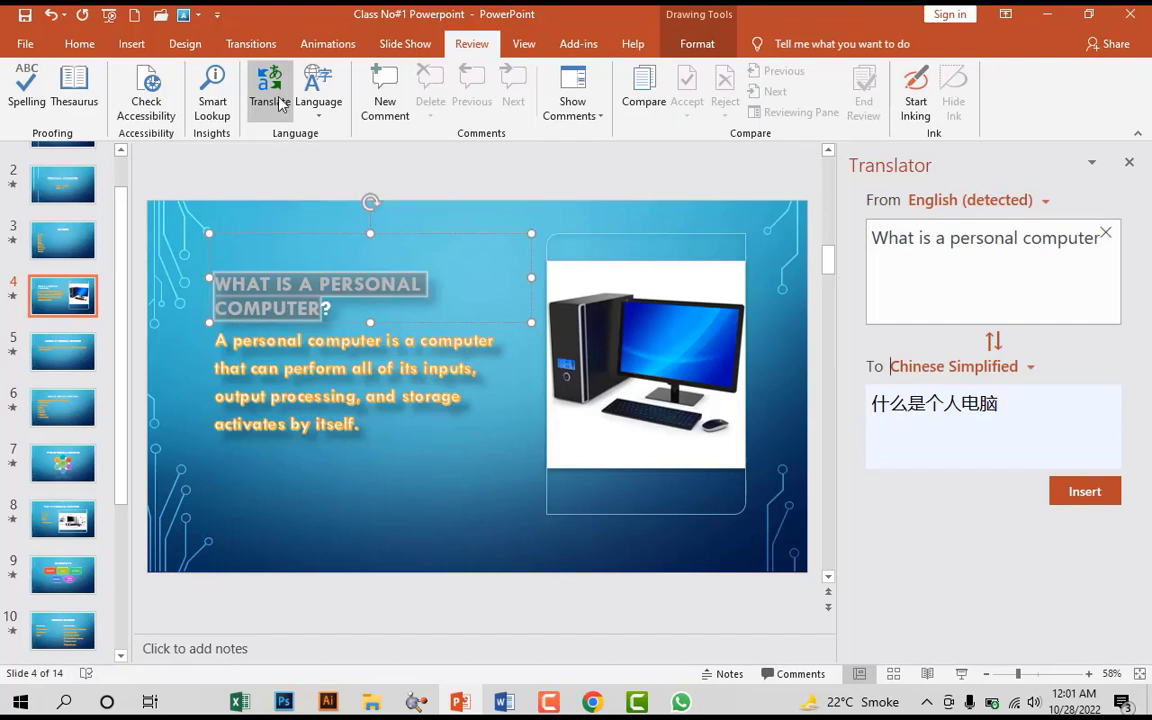
pyautogui.click(281, 105)
pyautogui.click(589, 175)
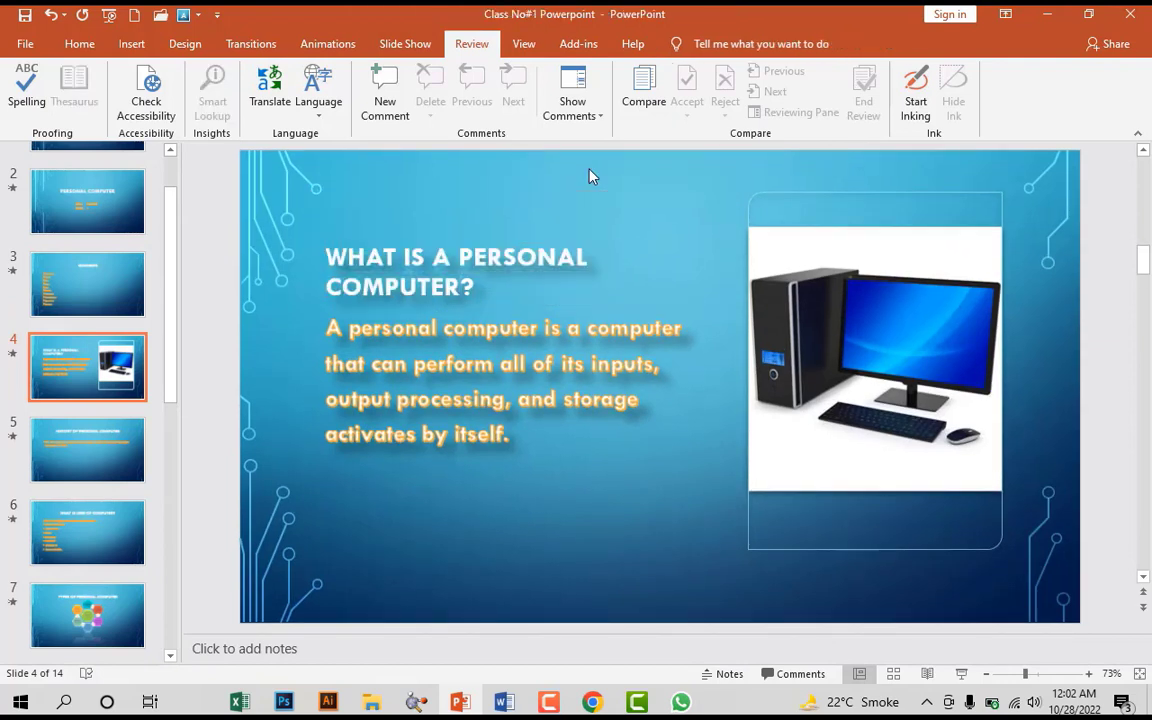
pyautogui.click(510, 219)
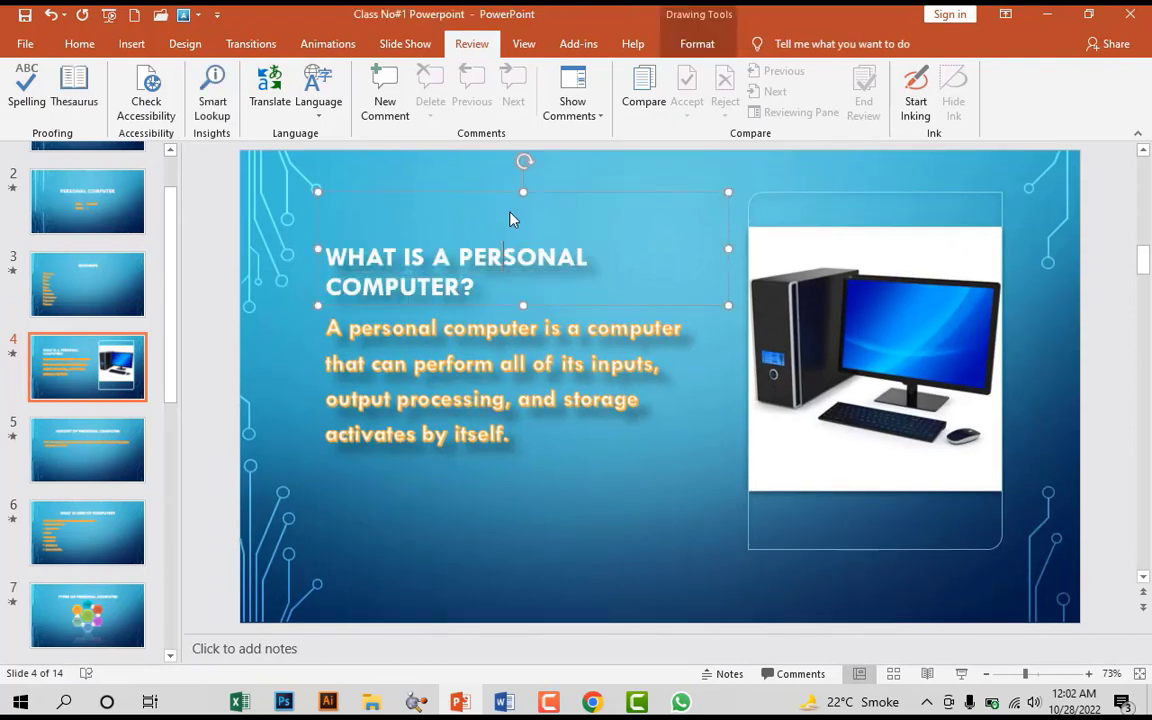
pyautogui.click(316, 106)
pyautogui.click(342, 160)
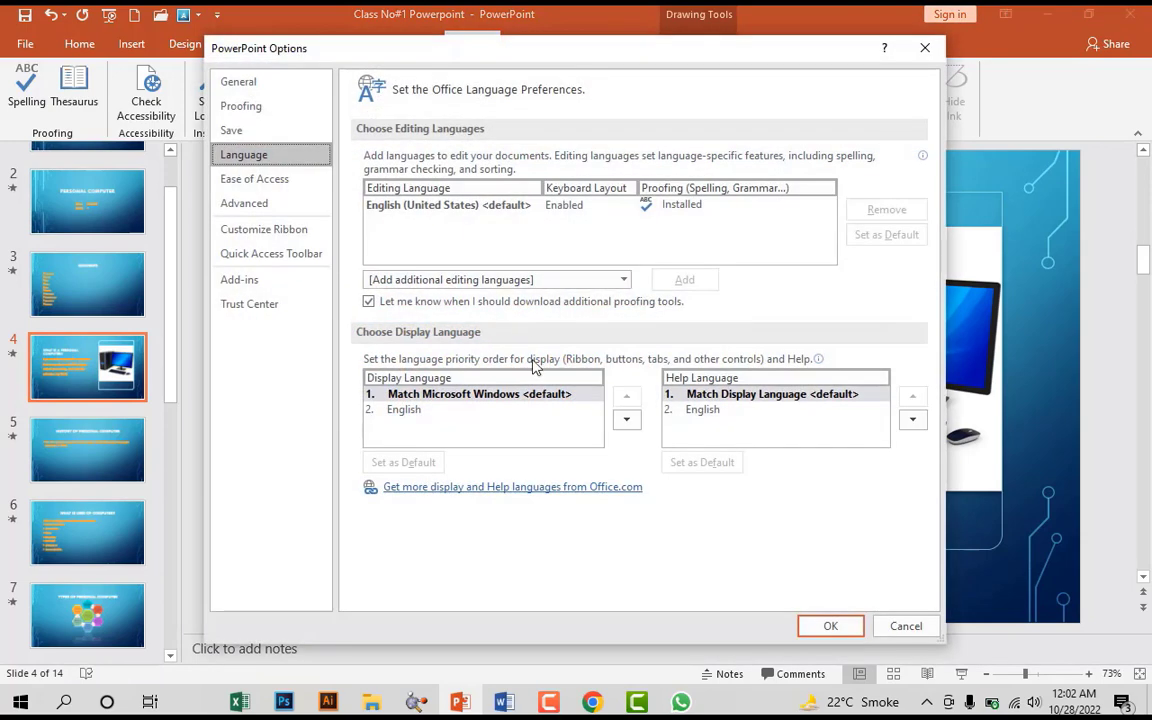
pyautogui.click(623, 280)
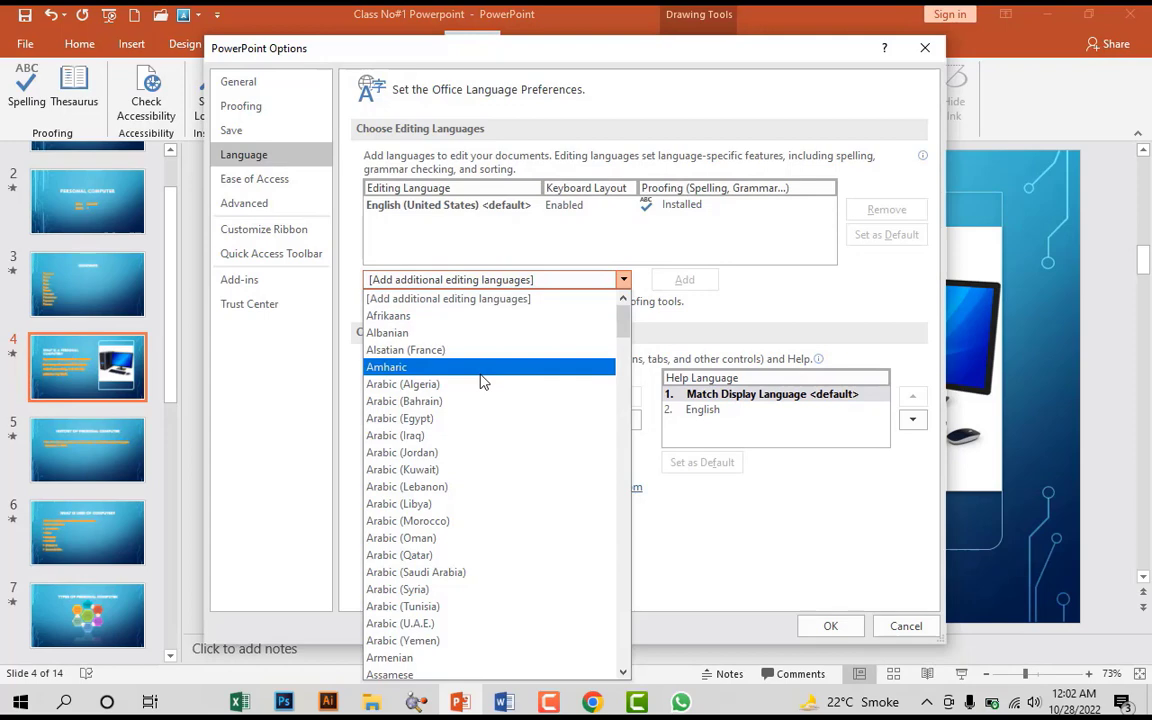
pyautogui.scroll(-4, 481, 383)
pyautogui.scroll(-4, 482, 384)
pyautogui.scroll(-4, 482, 385)
pyautogui.scroll(-4, 483, 386)
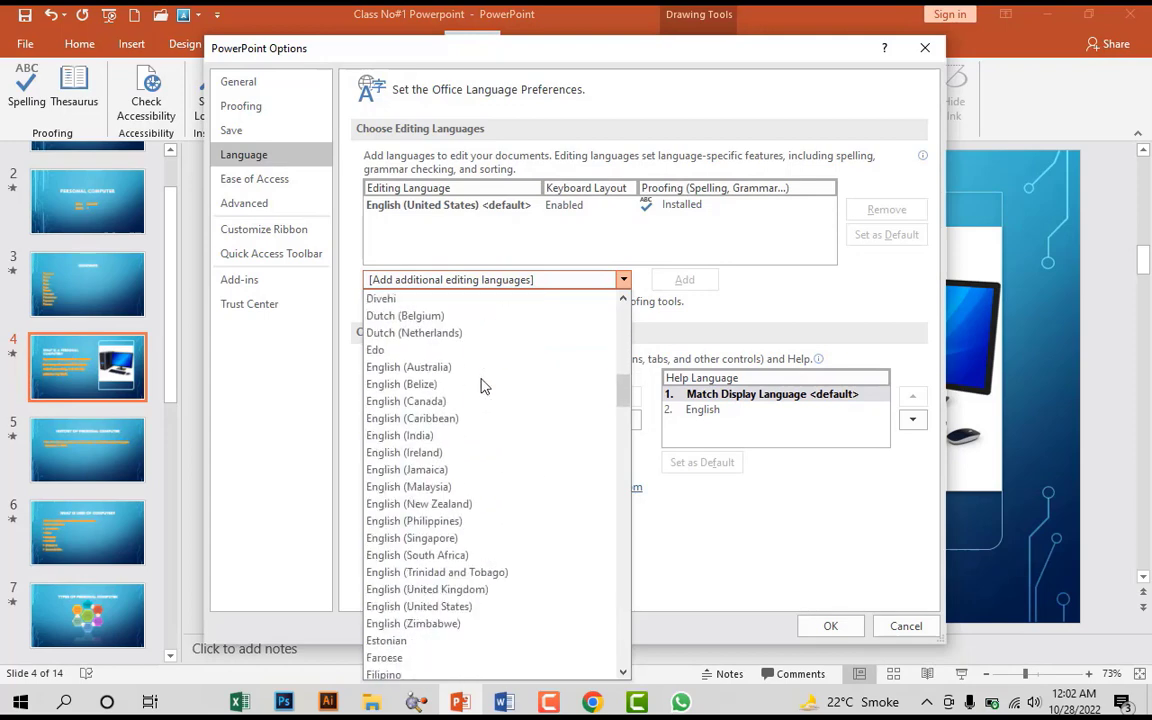
pyautogui.scroll(-1, 481, 386)
pyautogui.scroll(-7, 481, 395)
pyautogui.scroll(-6, 481, 393)
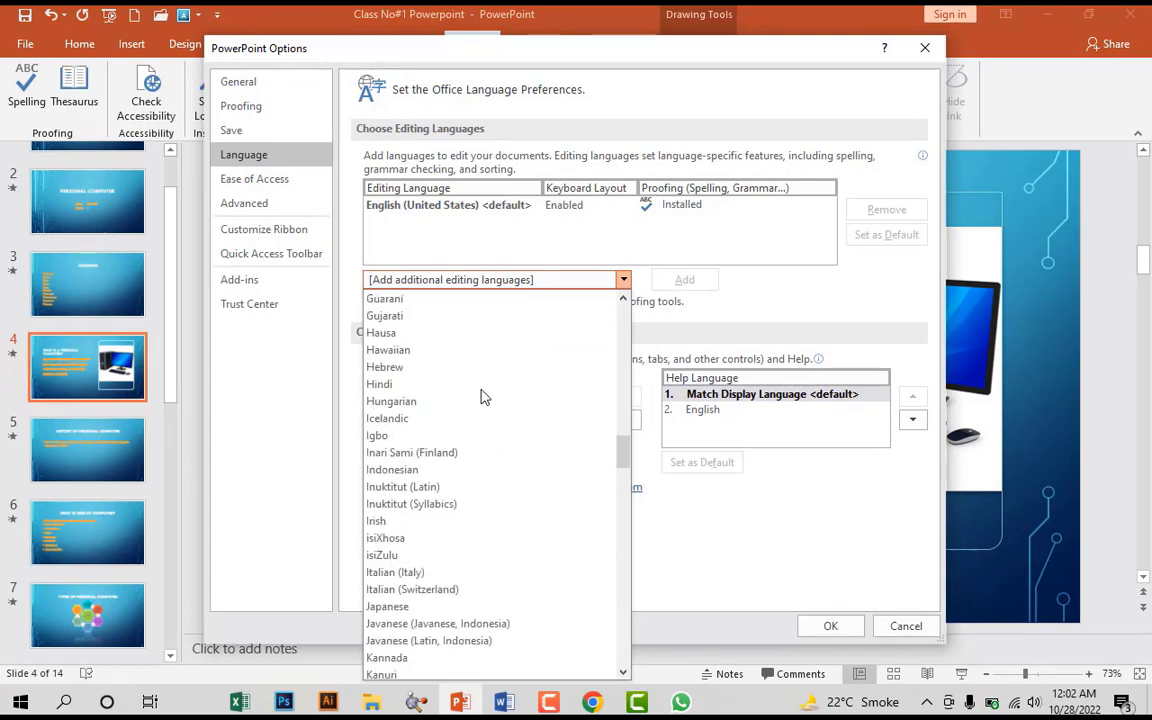
pyautogui.scroll(-1, 481, 393)
pyautogui.scroll(-6, 481, 393)
pyautogui.scroll(-20, 455, 430)
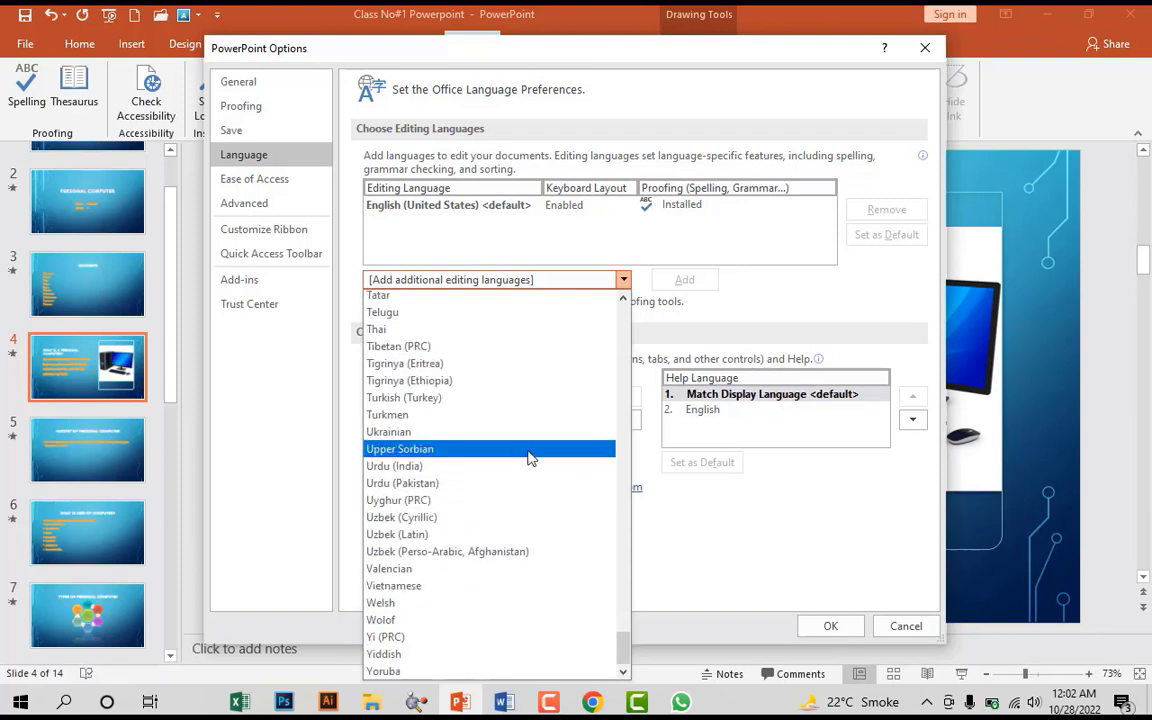
pyautogui.scroll(5, 500, 465)
pyautogui.scroll(-5, 528, 401)
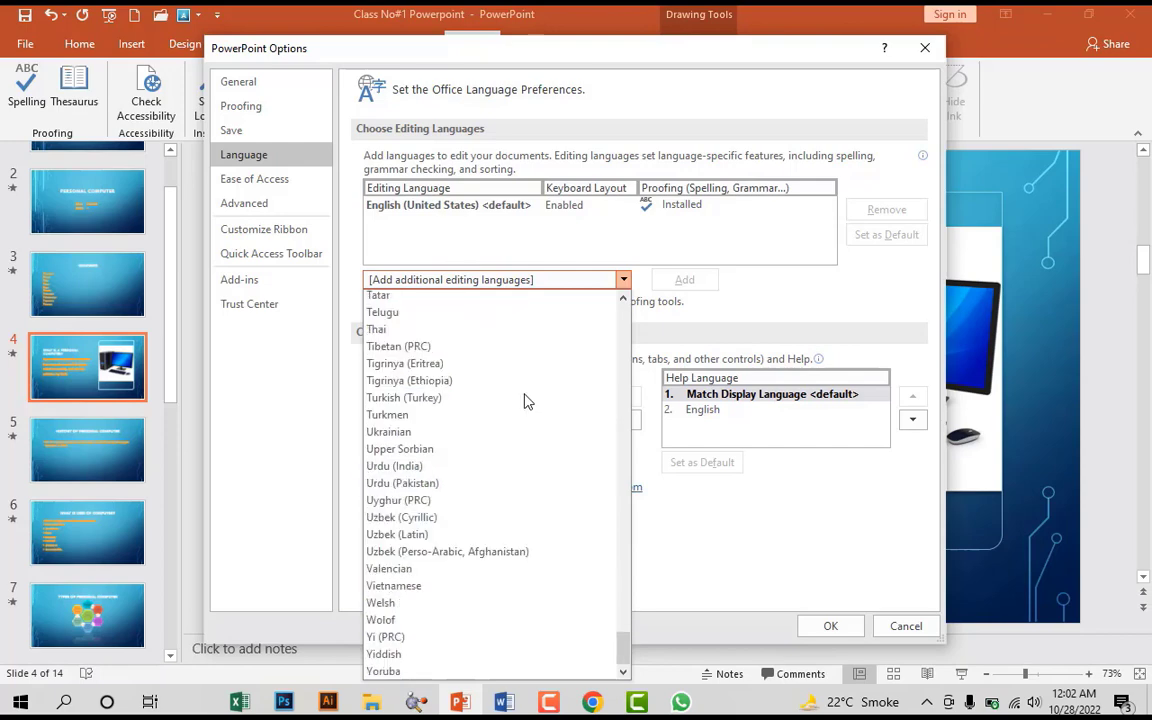
pyautogui.click(345, 76)
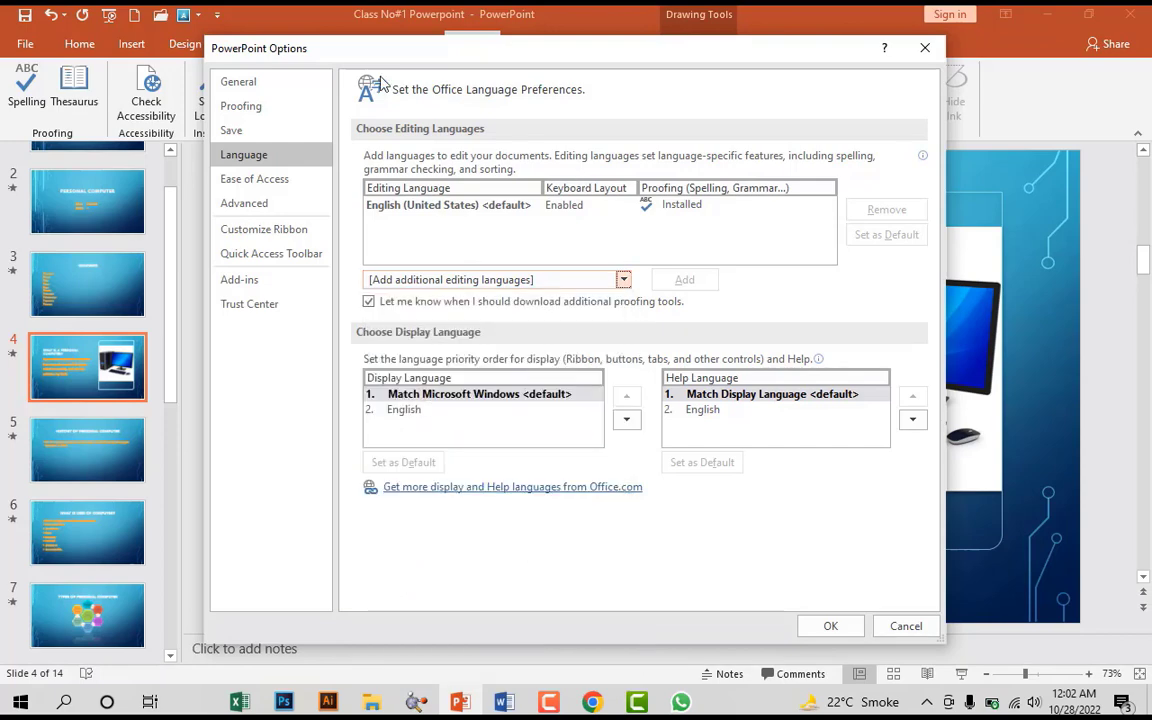
pyautogui.press('Escape')
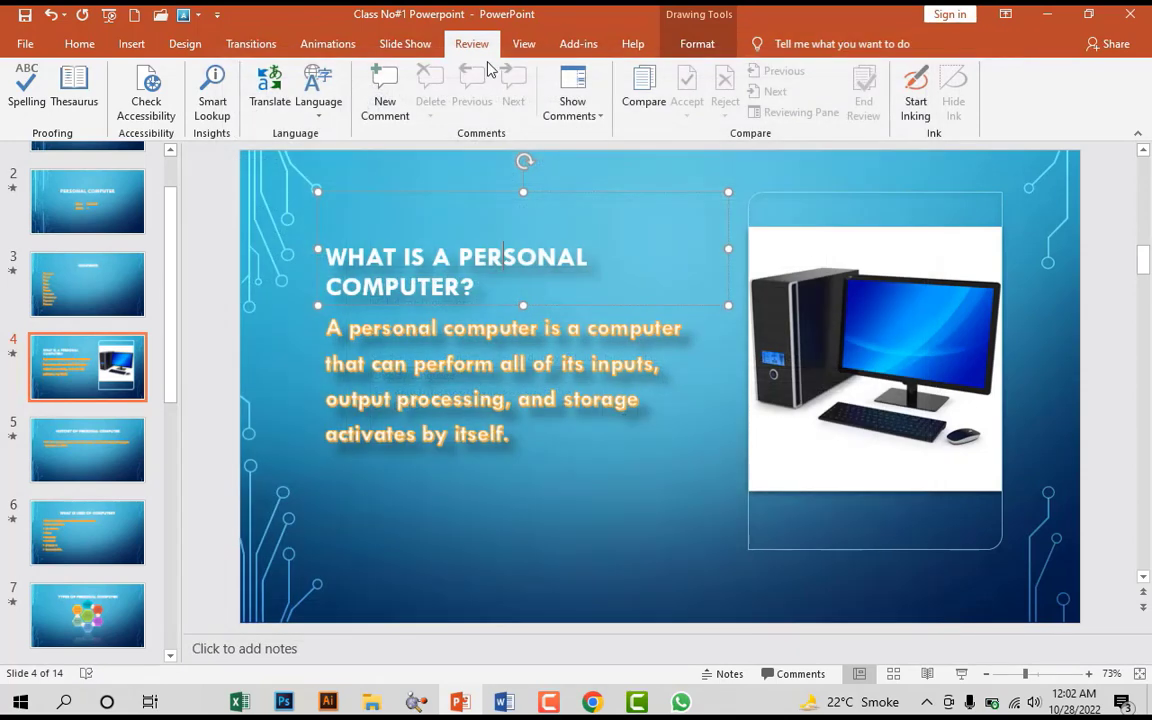
# - Add a short comment to slide 4 and toggle the Comments pane to review it
pyautogui.click(332, 168)
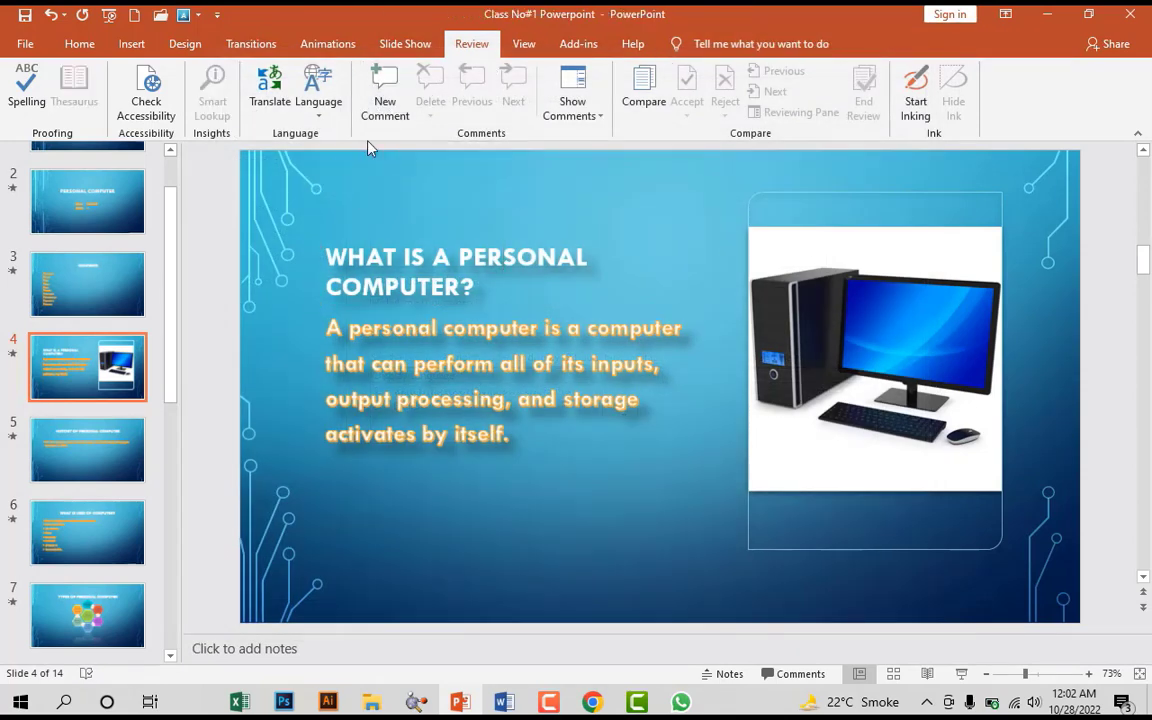
pyautogui.click(390, 92)
pyautogui.write('Pr')
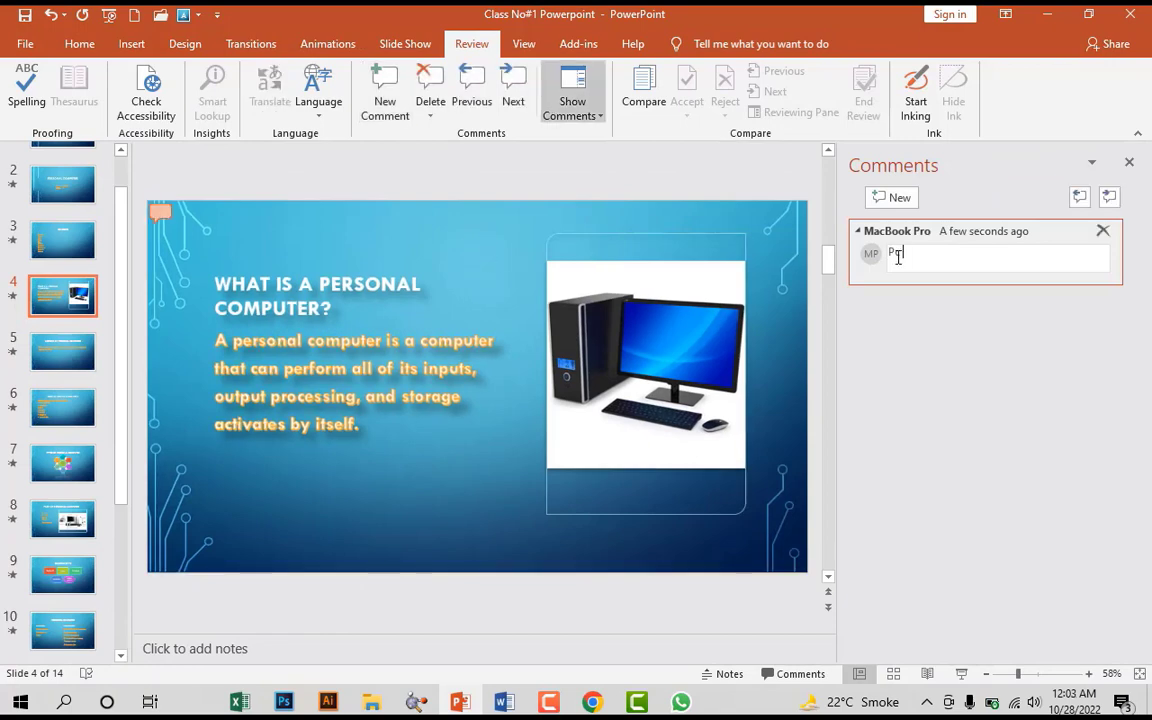
pyautogui.click(572, 100)
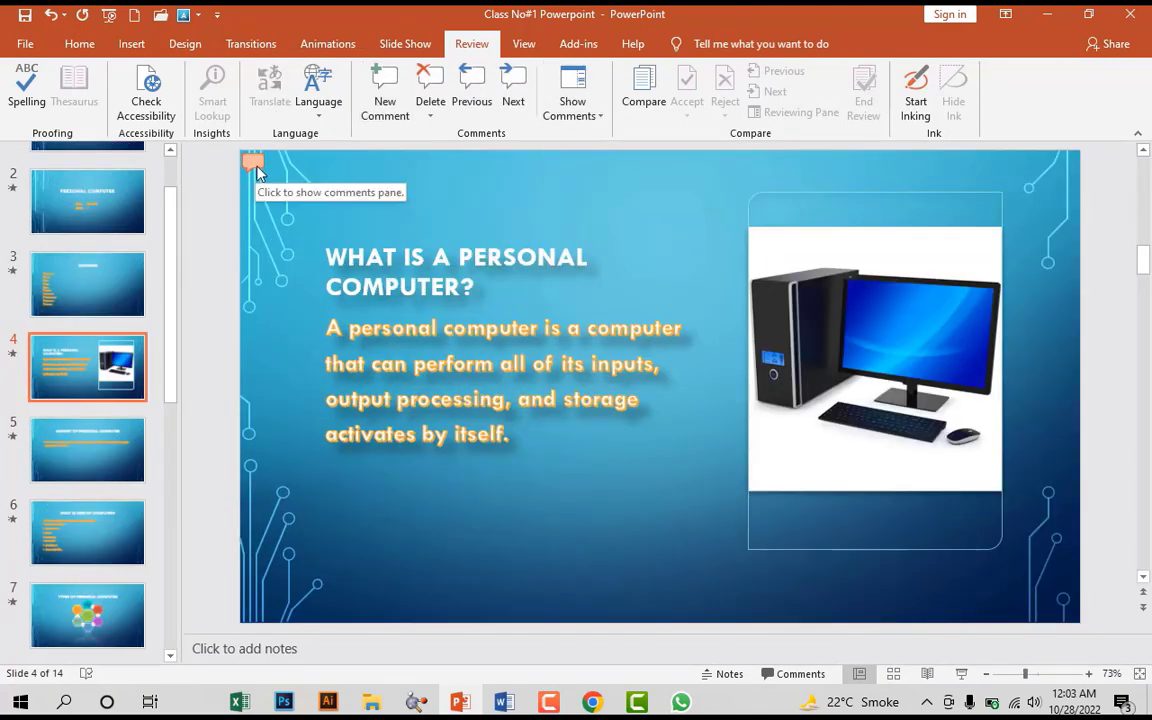
pyautogui.click(254, 164)
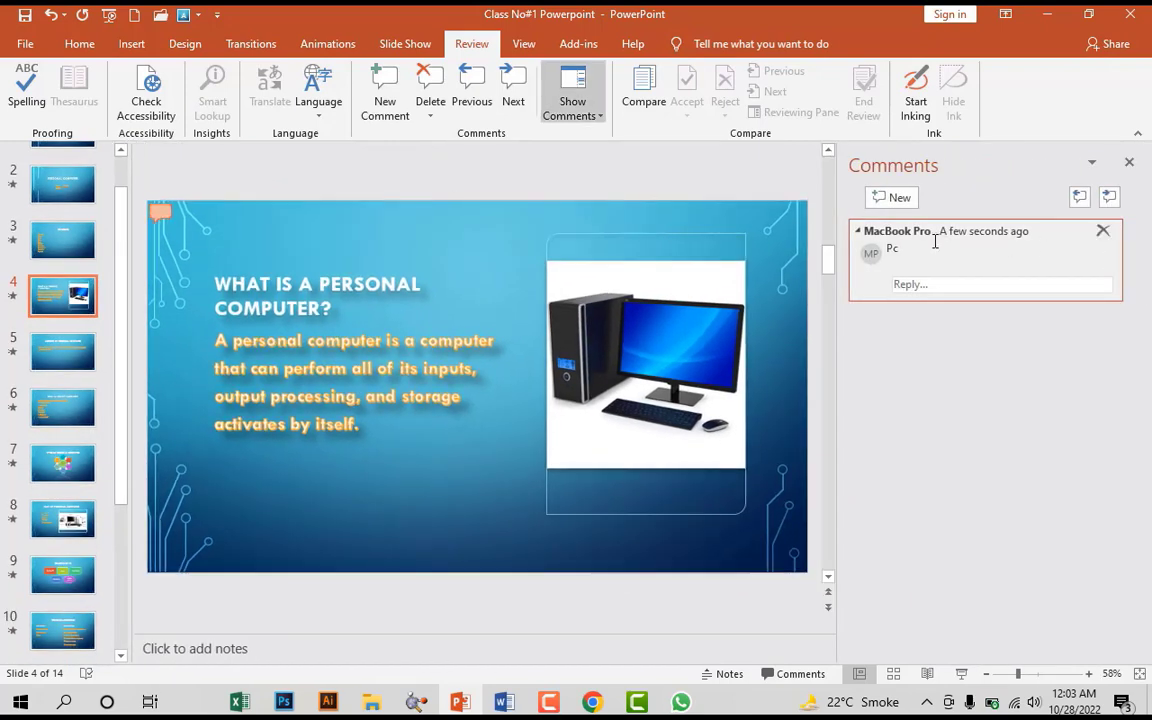
pyautogui.click(572, 100)
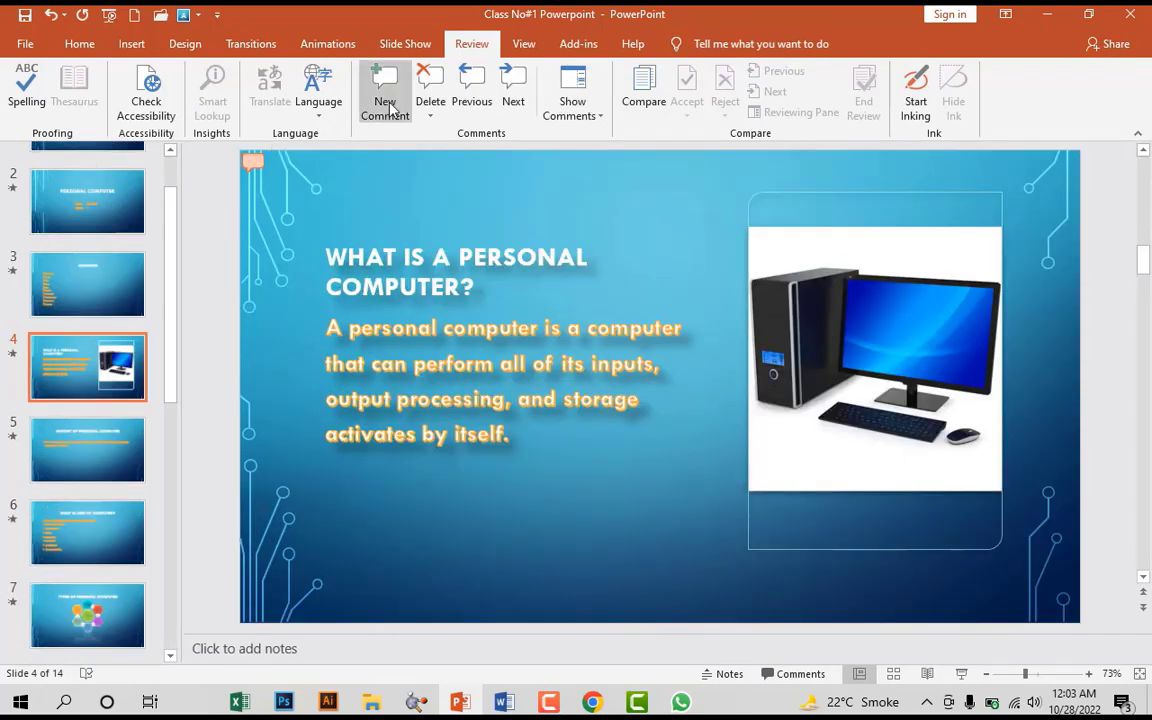
pyautogui.click(472, 90)
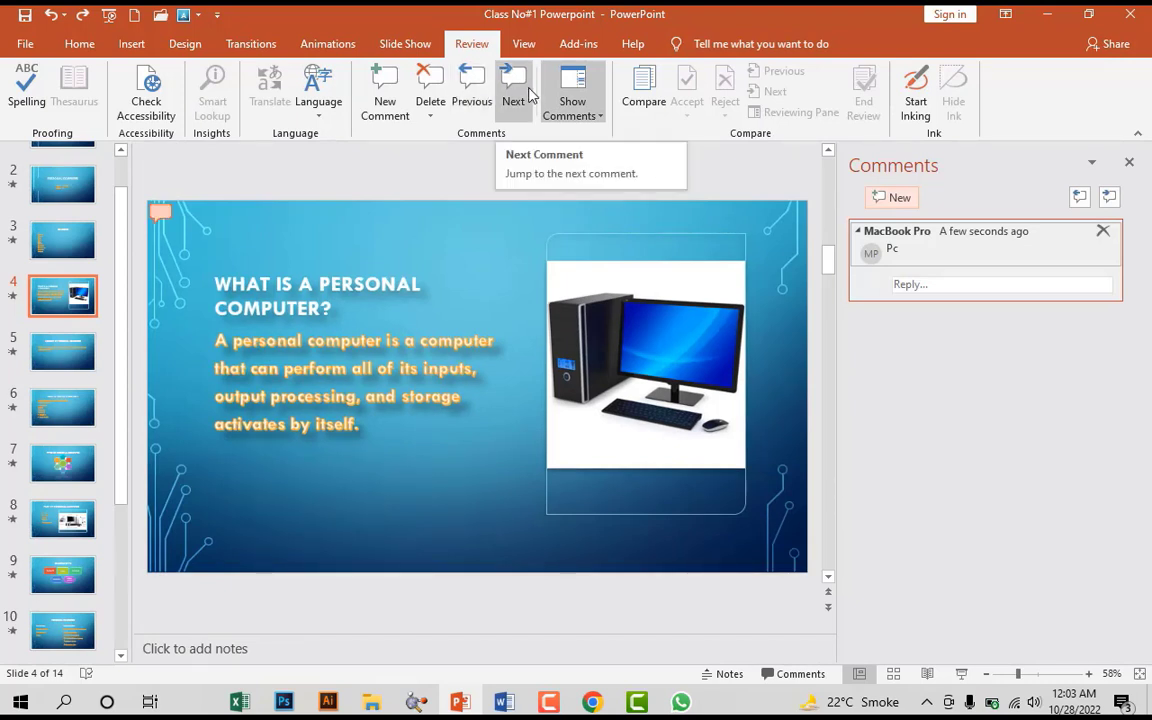
pyautogui.click(515, 104)
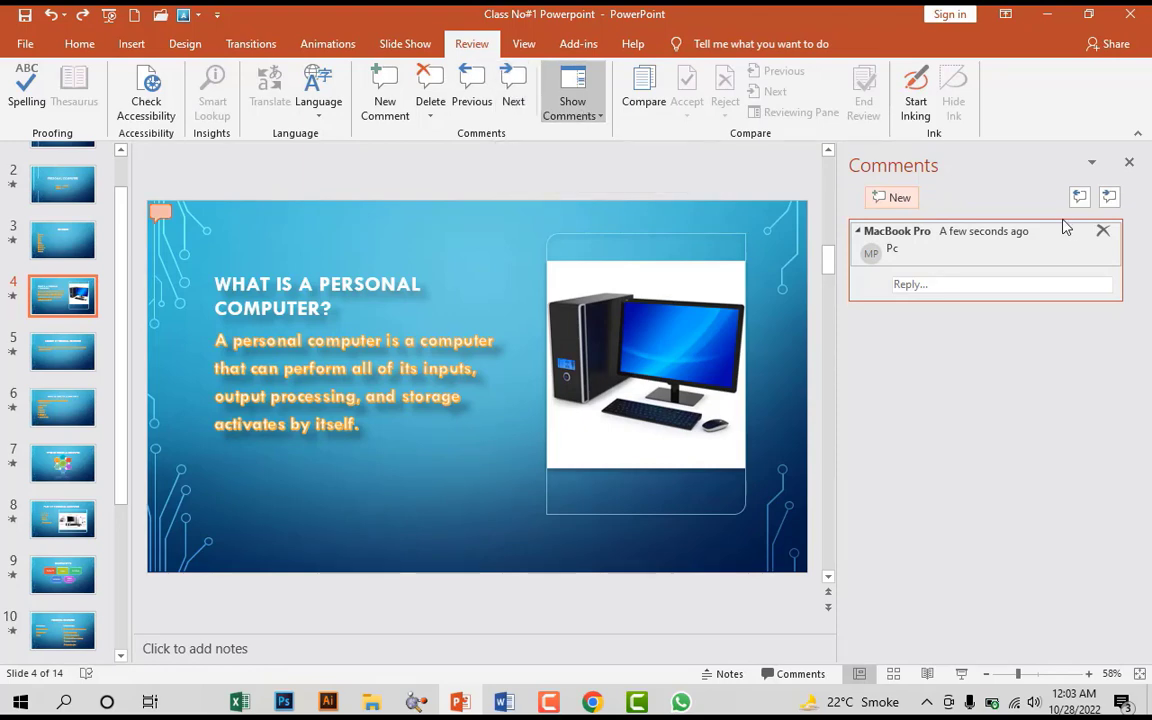
# - Delete slide 4's comment, then open and cancel the Compare file chooser without merging
pyautogui.click(1103, 232)
pyautogui.click(643, 90)
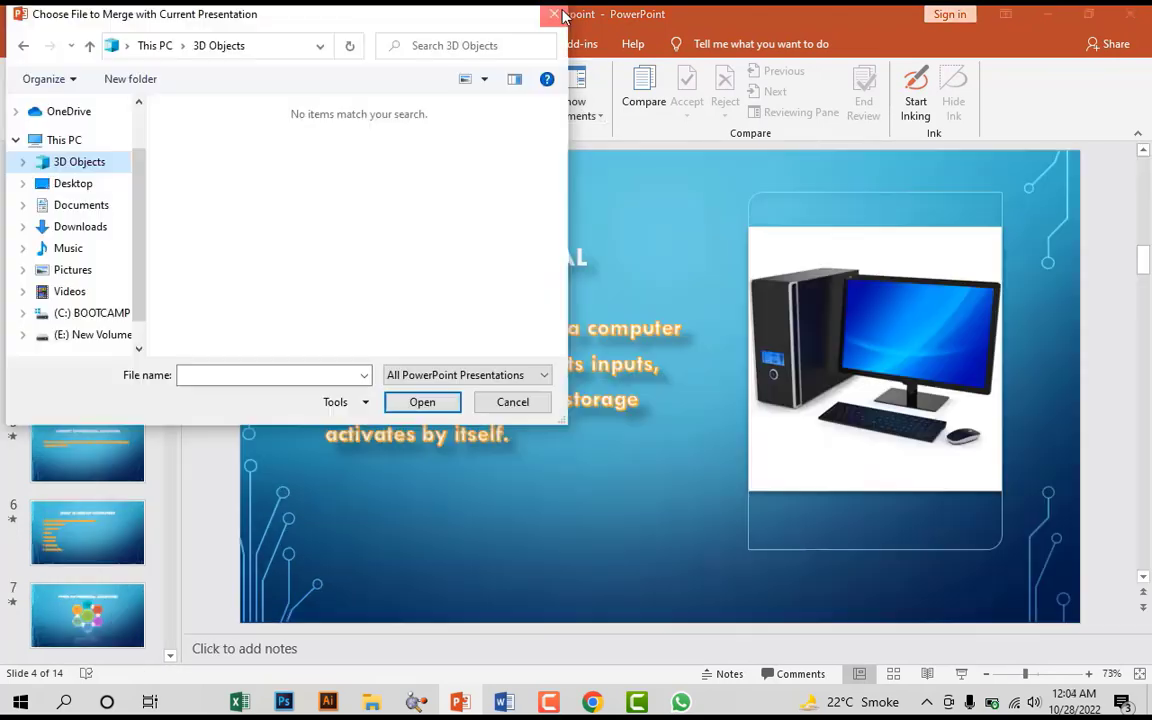
pyautogui.click(512, 401)
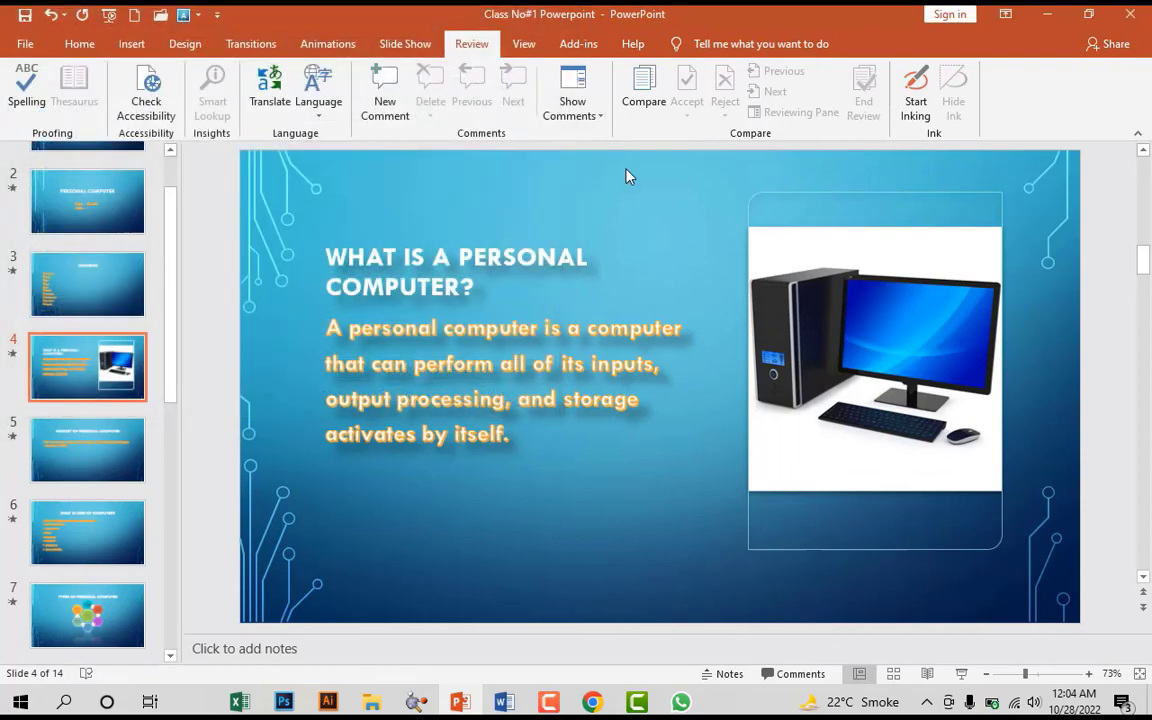
pyautogui.click(644, 105)
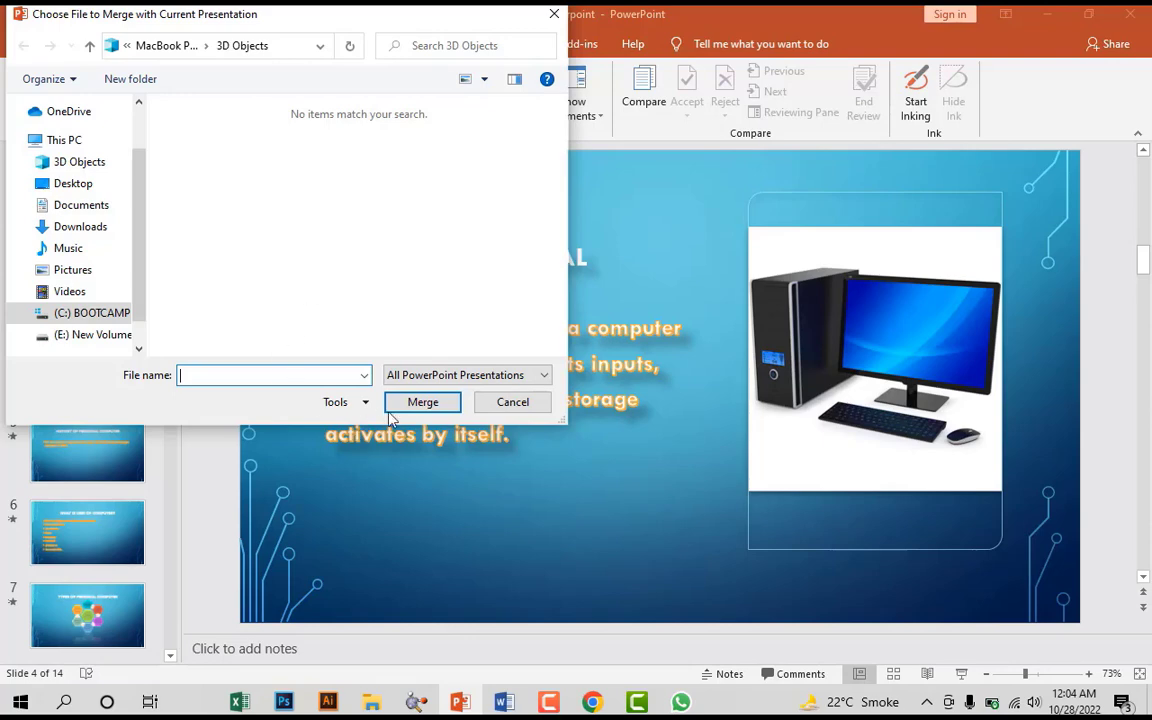
pyautogui.click(562, 16)
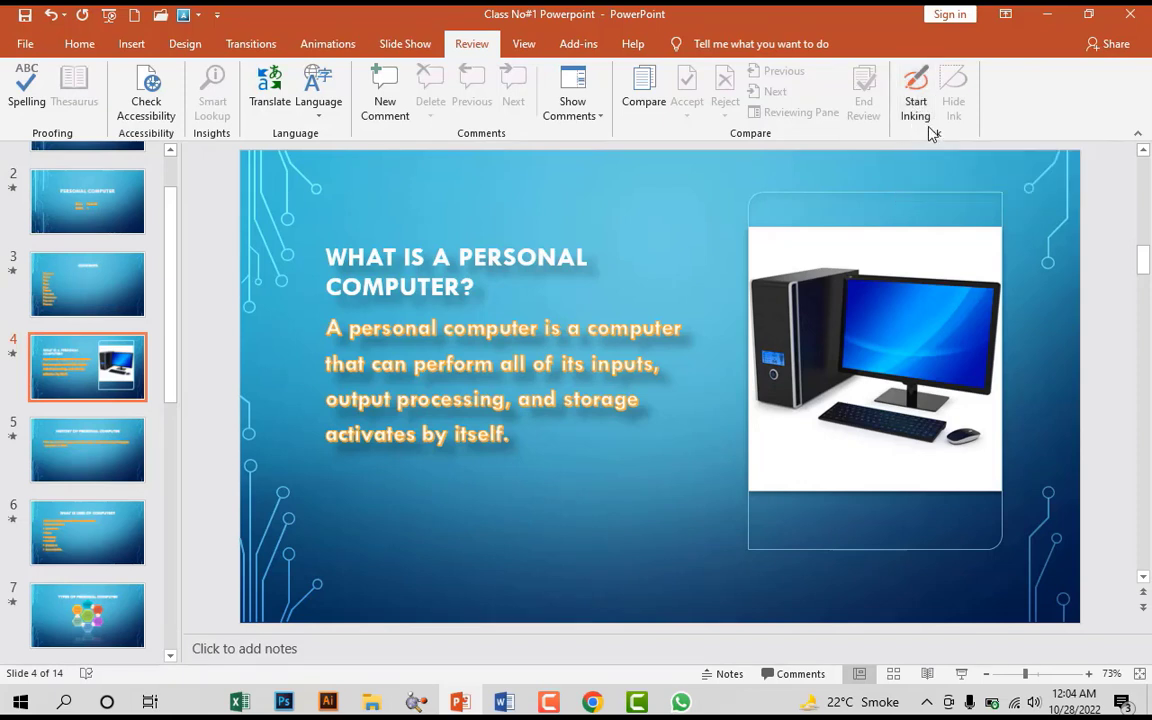
# - Highlight words in slide 4's title with yellow ink, then erase those strokes
pyautogui.click(915, 108)
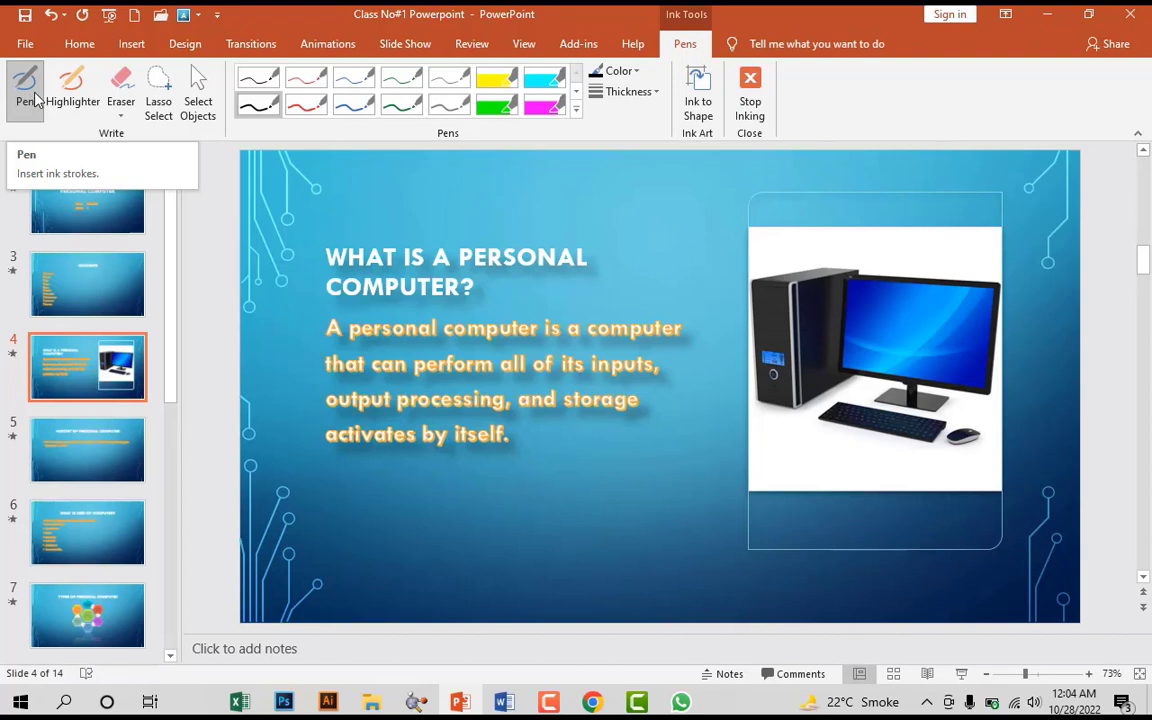
pyautogui.click(22, 116)
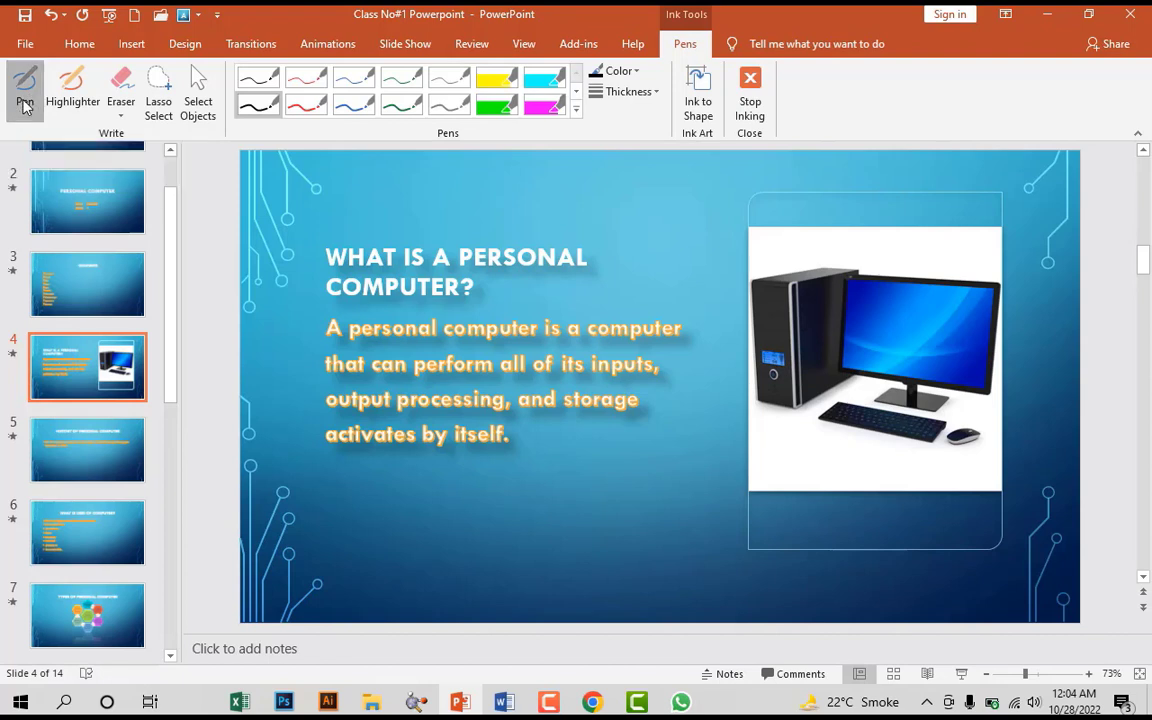
pyautogui.click(74, 100)
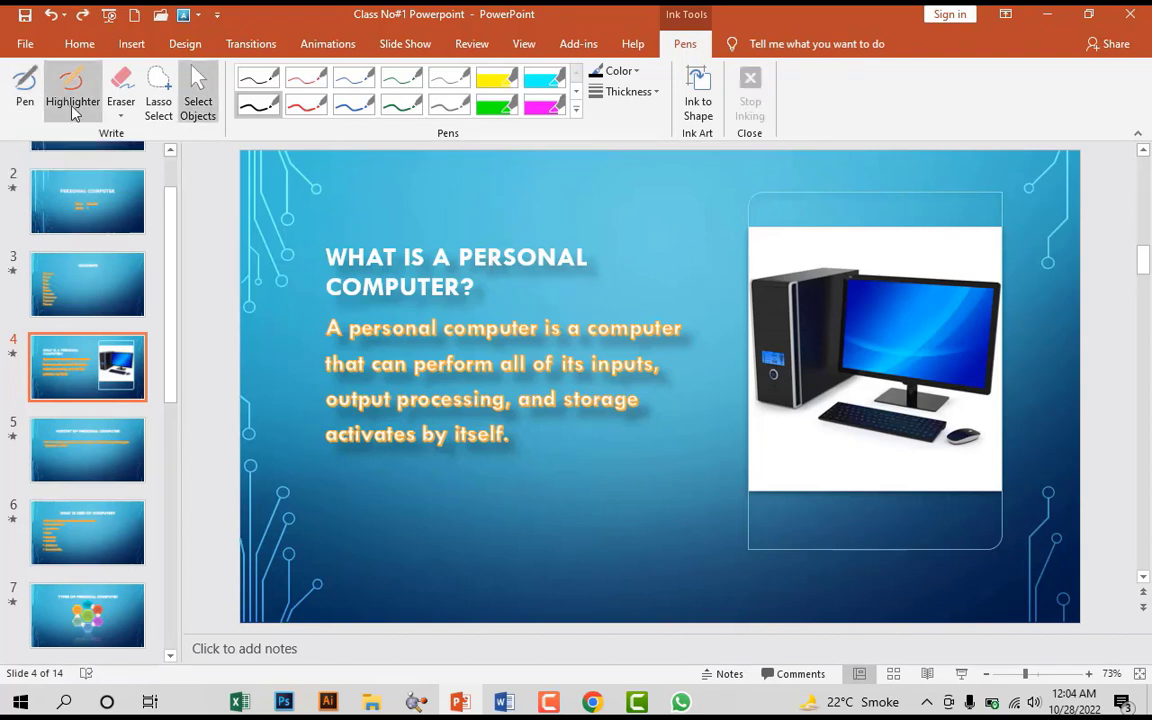
pyautogui.click(499, 88)
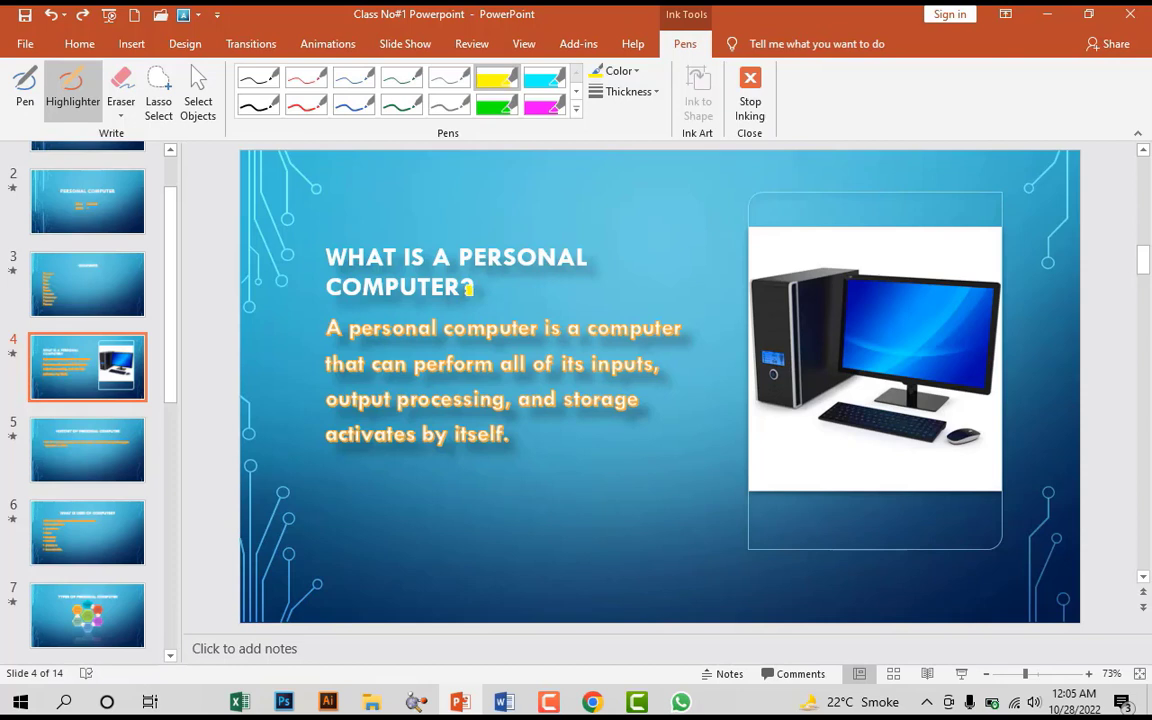
pyautogui.moveTo(472, 287); pyautogui.dragTo(326, 286)
pyautogui.moveTo(433, 258); pyautogui.dragTo(590, 258)
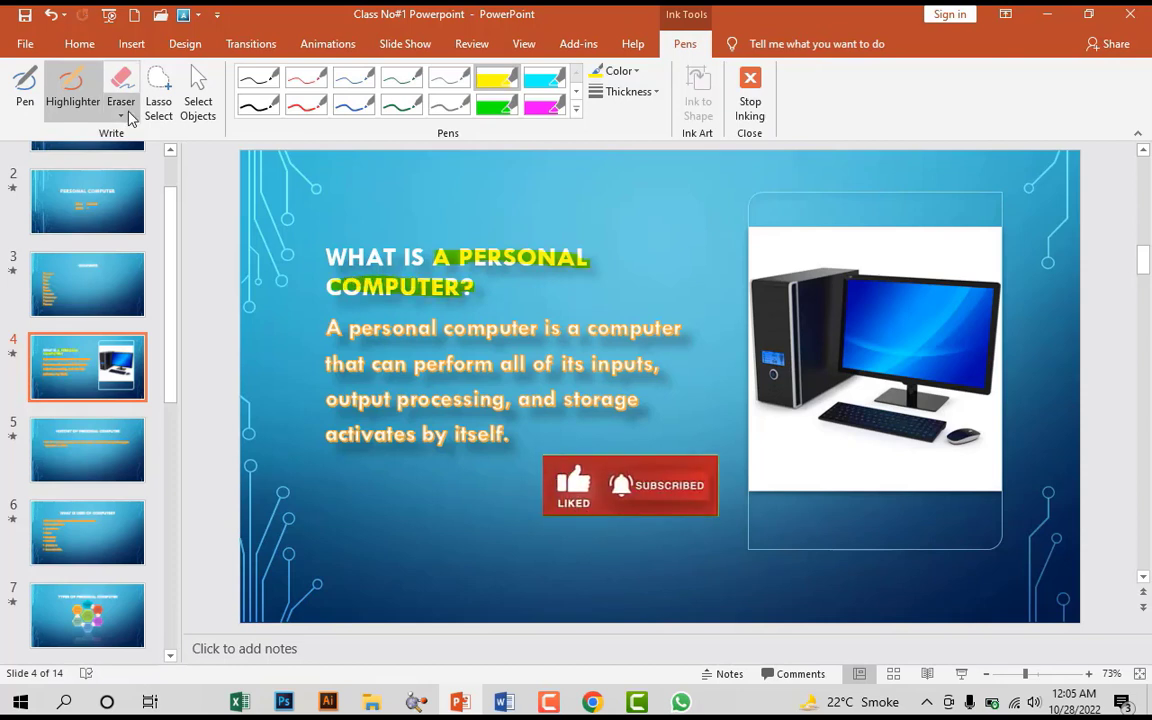
pyautogui.click(121, 85)
pyautogui.moveTo(514, 249)
pyautogui.mouseDown()
pyautogui.moveTo(450, 249)
pyautogui.moveTo(370, 305)
pyautogui.mouseUp()
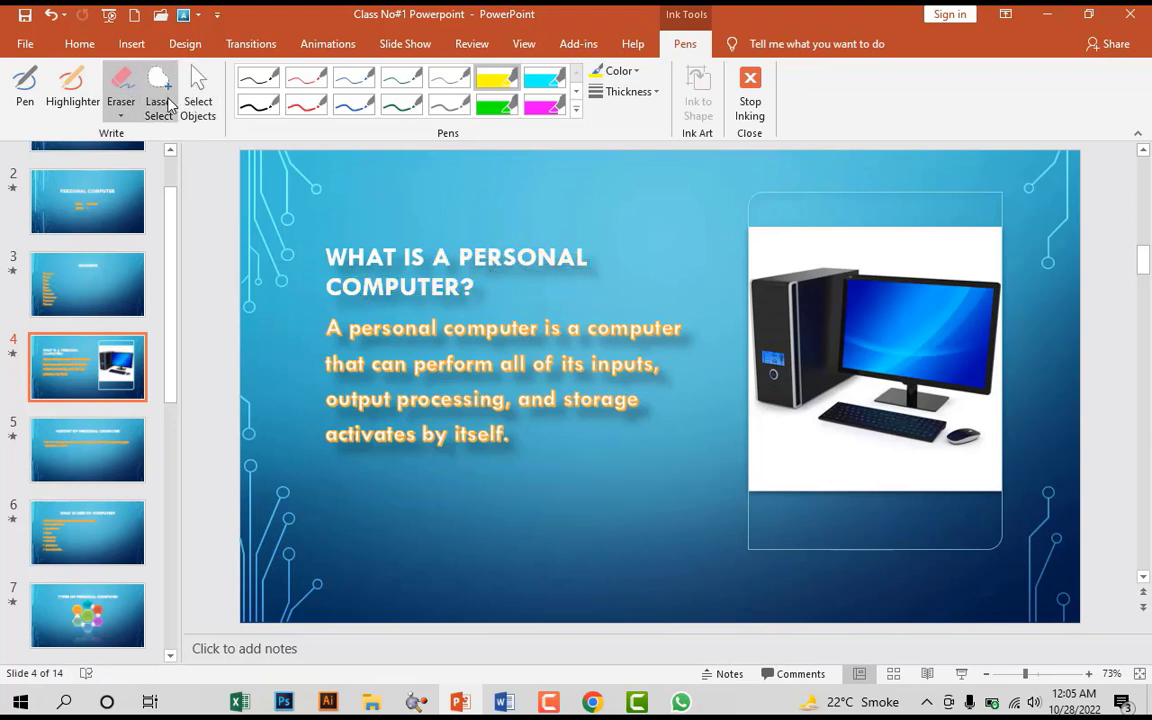
# - Lasso the title-area ink, then return to object selection and pick the computer picture
pyautogui.click(166, 100)
pyautogui.moveTo(380, 239)
pyautogui.mouseDown()
pyautogui.moveTo(532, 305)
pyautogui.moveTo(590, 244)
pyautogui.mouseUp()
pyautogui.click(198, 100)
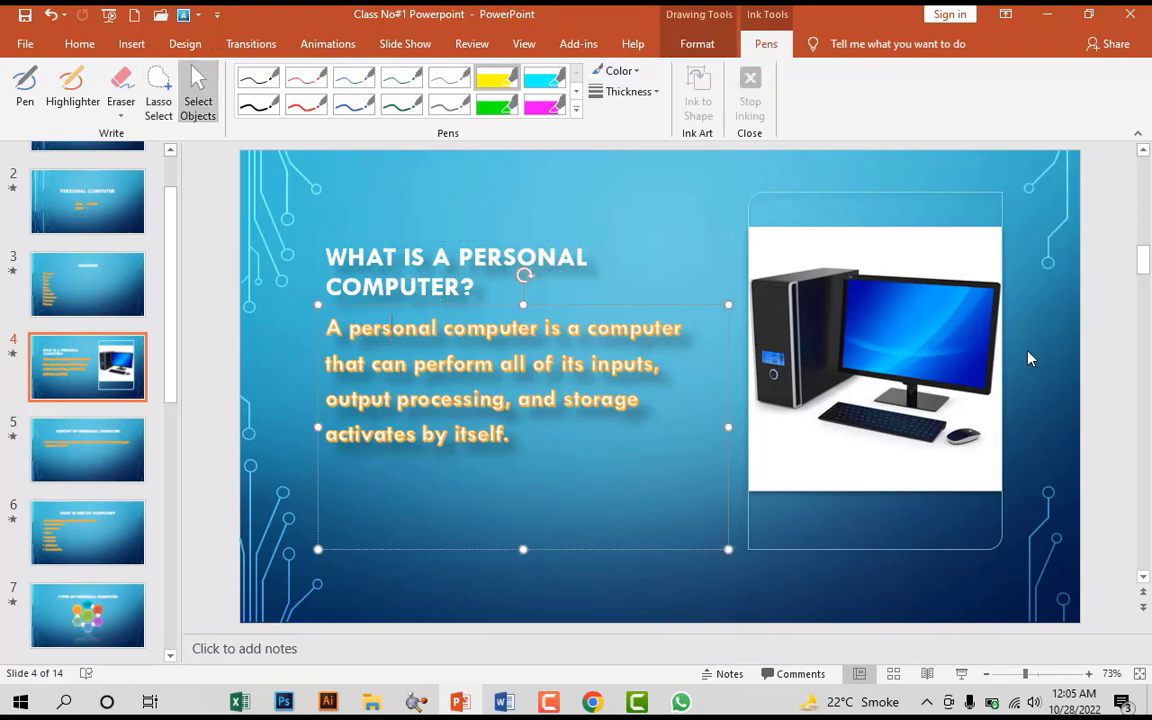
pyautogui.click(940, 350)
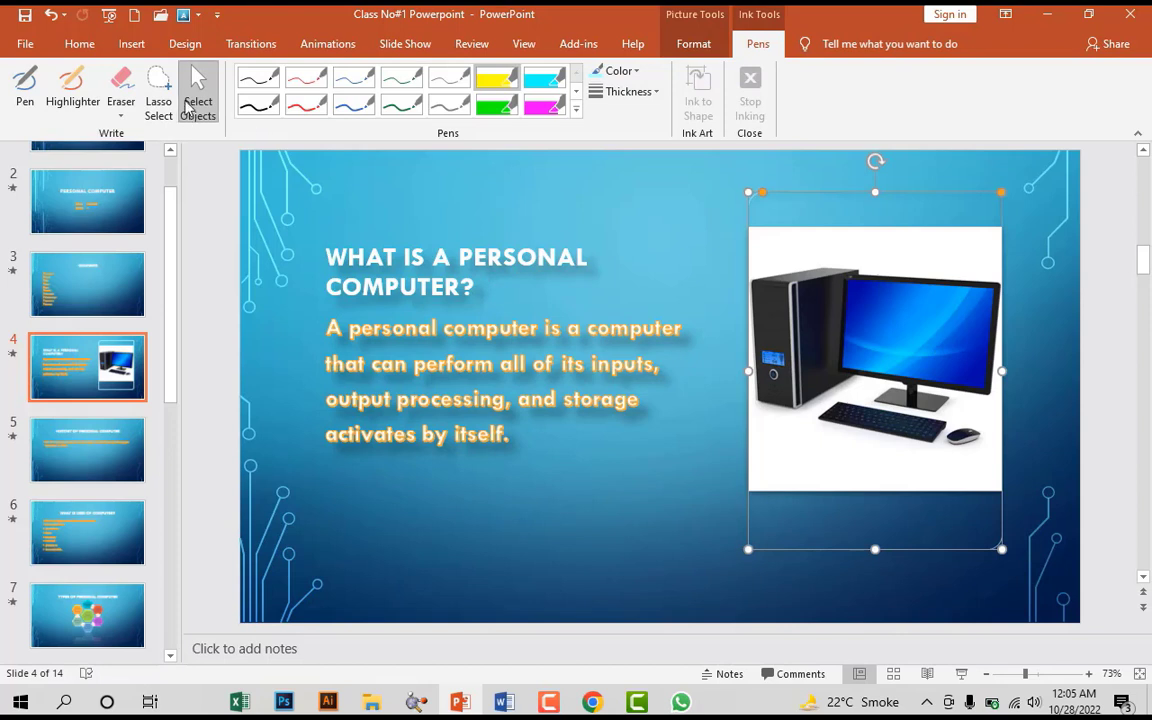
# - Highlight 'WHAT IS A PERSONAL' with a red 6 pt highlighter and 'PERSONAL' in green
pyautogui.click(497, 78)
pyautogui.click(615, 70)
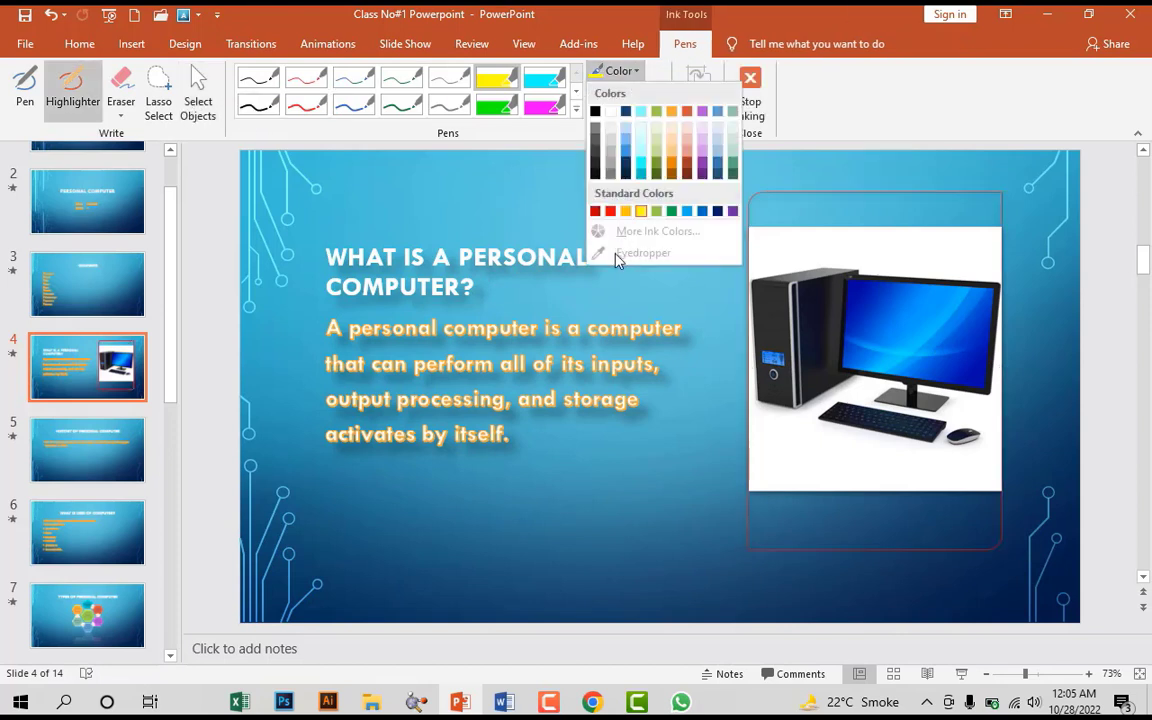
pyautogui.click(610, 212)
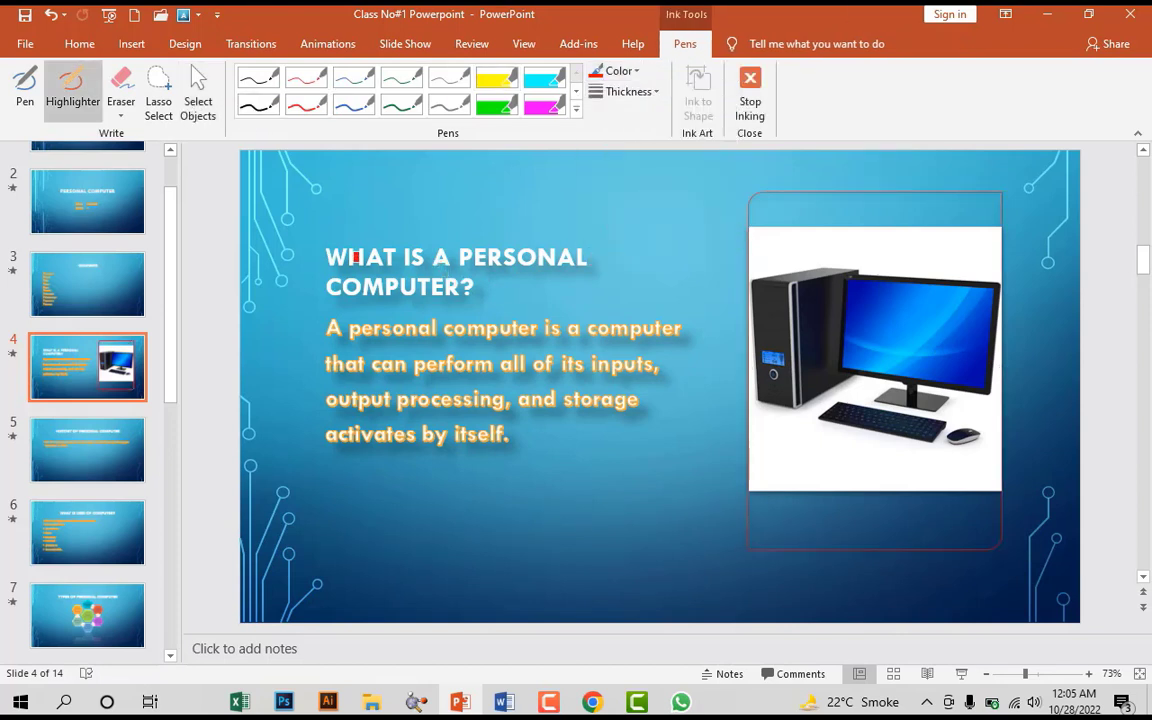
pyautogui.moveTo(326, 255); pyautogui.dragTo(535, 259)
pyautogui.click(653, 91)
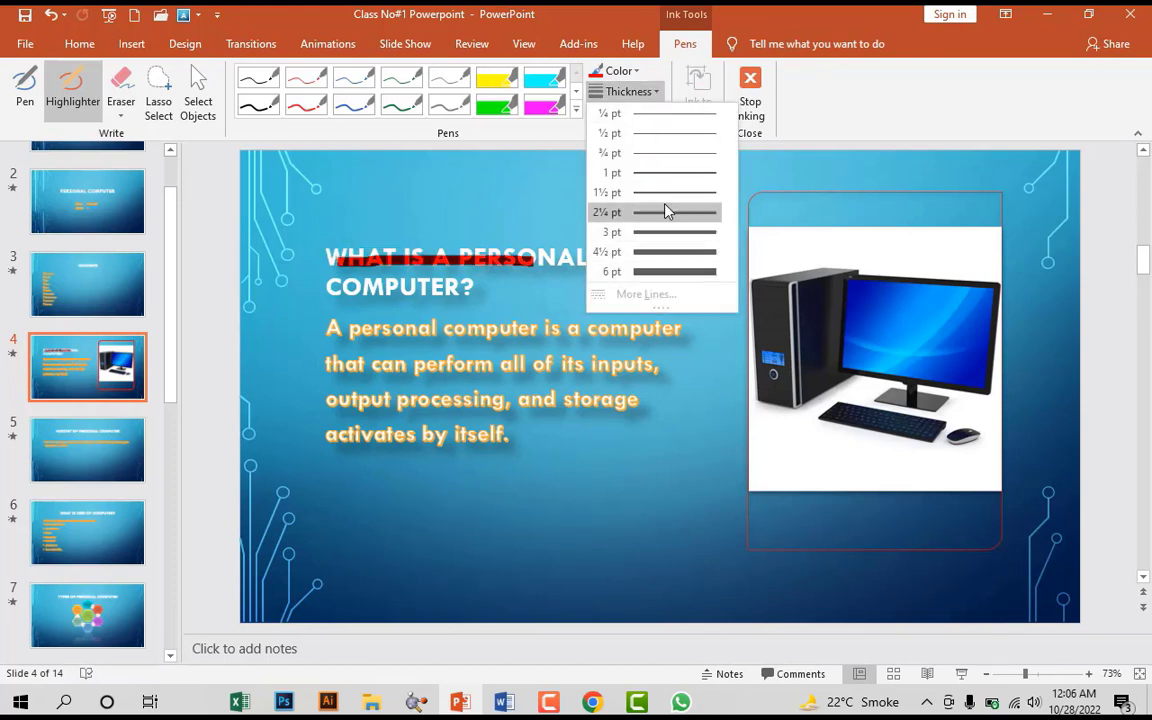
pyautogui.click(675, 272)
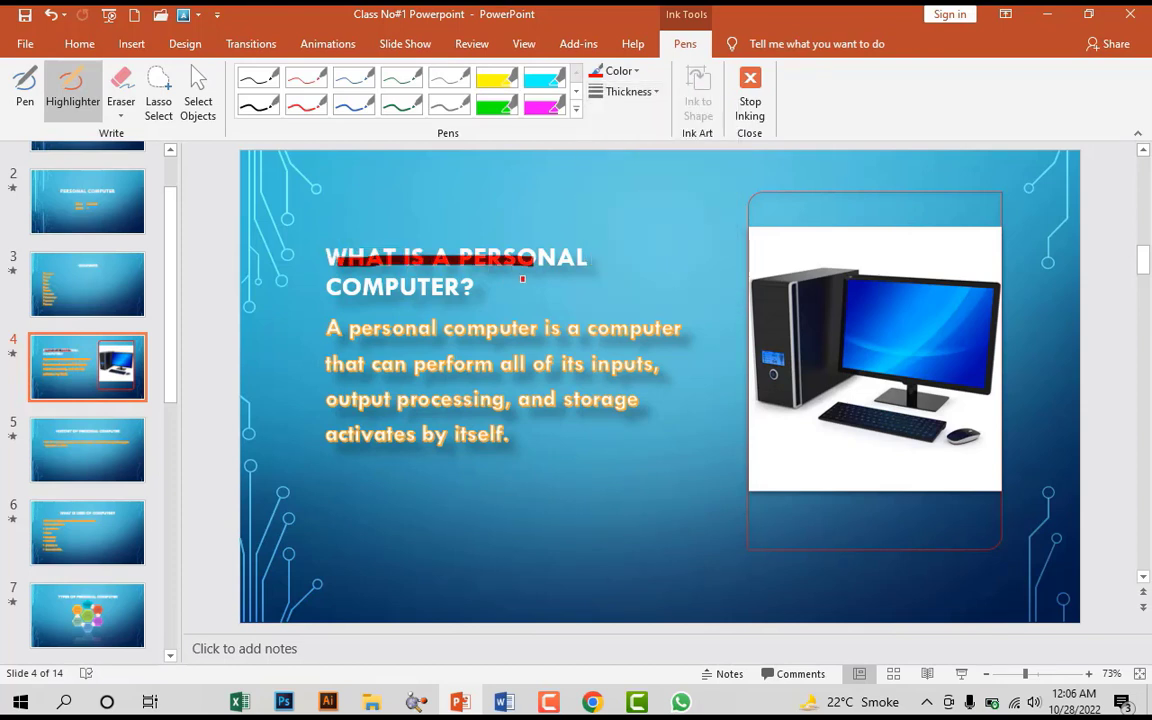
pyautogui.click(576, 109)
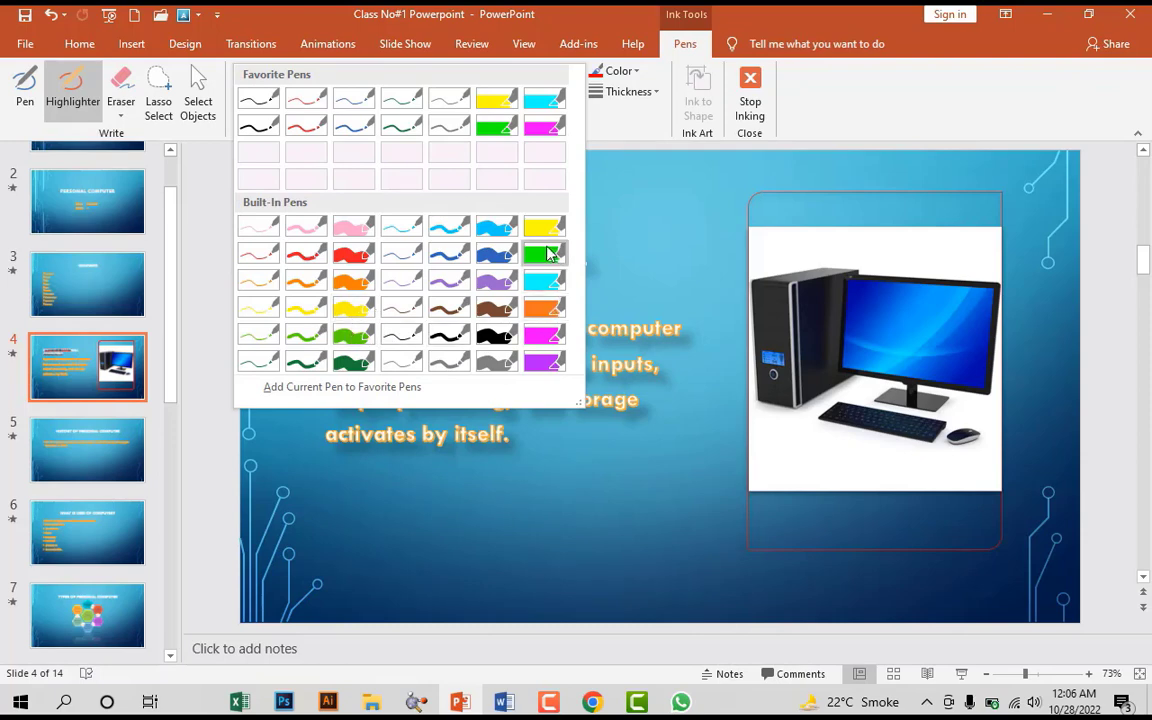
pyautogui.click(548, 253)
pyautogui.moveTo(585, 257); pyautogui.dragTo(509, 252)
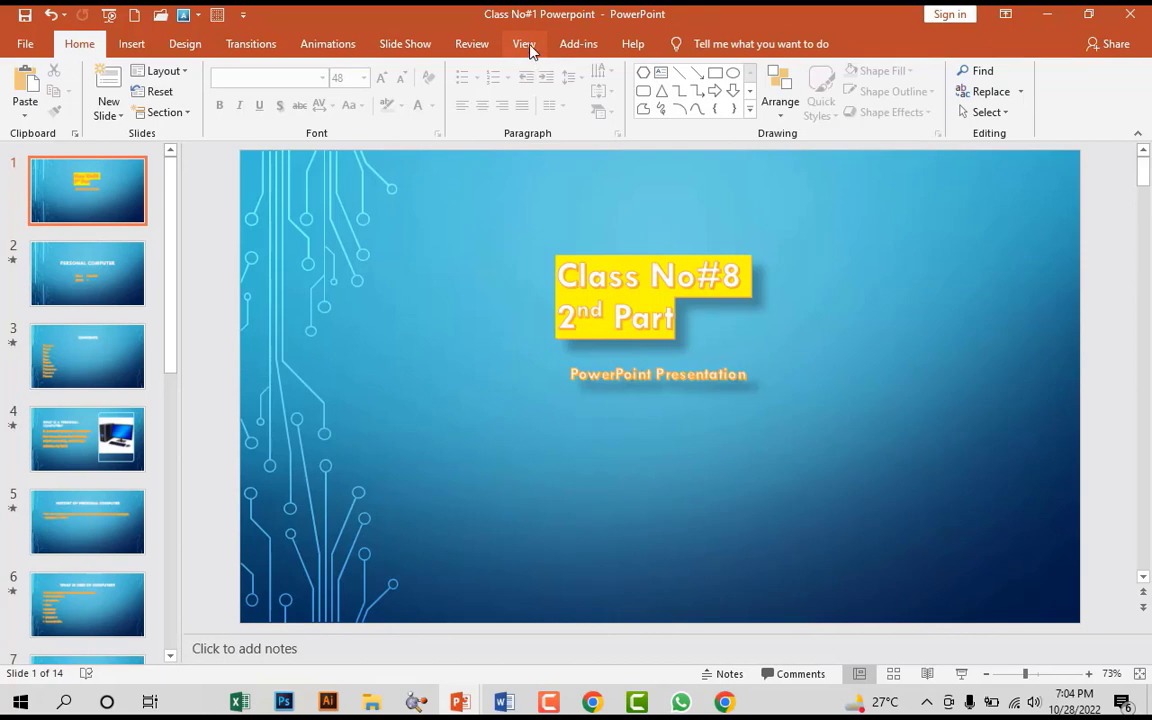
# - Switch through Outline View and Slide Sorter, ending on slide 4's Notes Page view
pyautogui.click(525, 45)
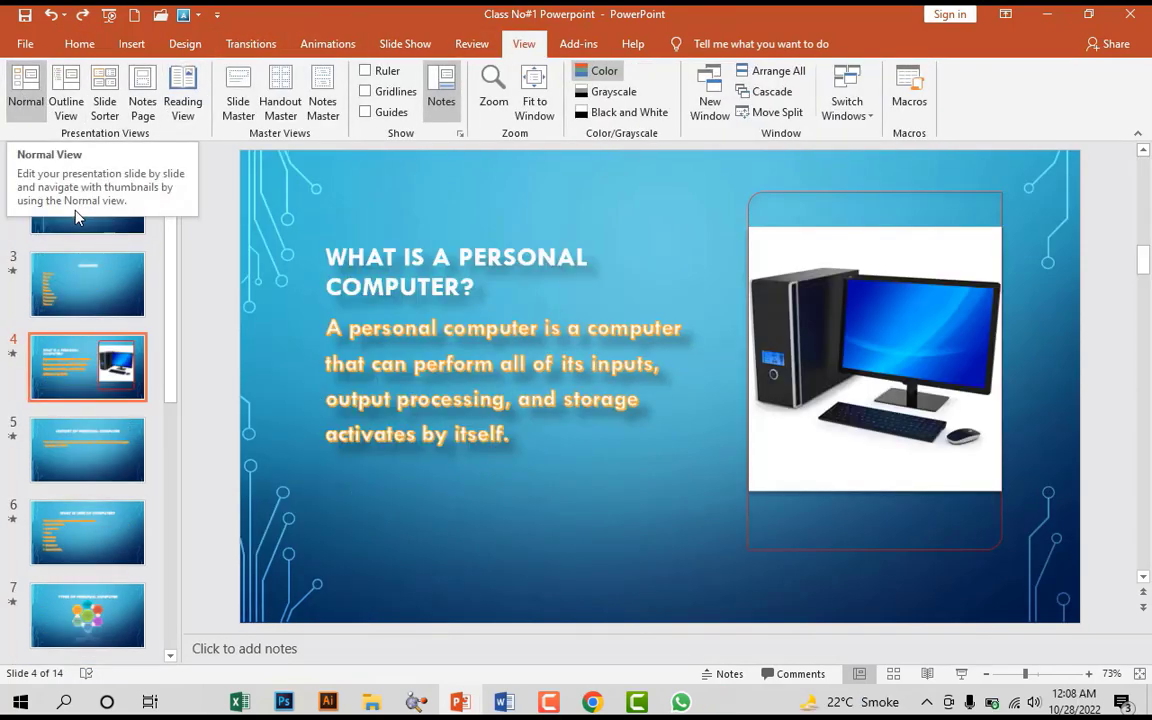
pyautogui.click(66, 100)
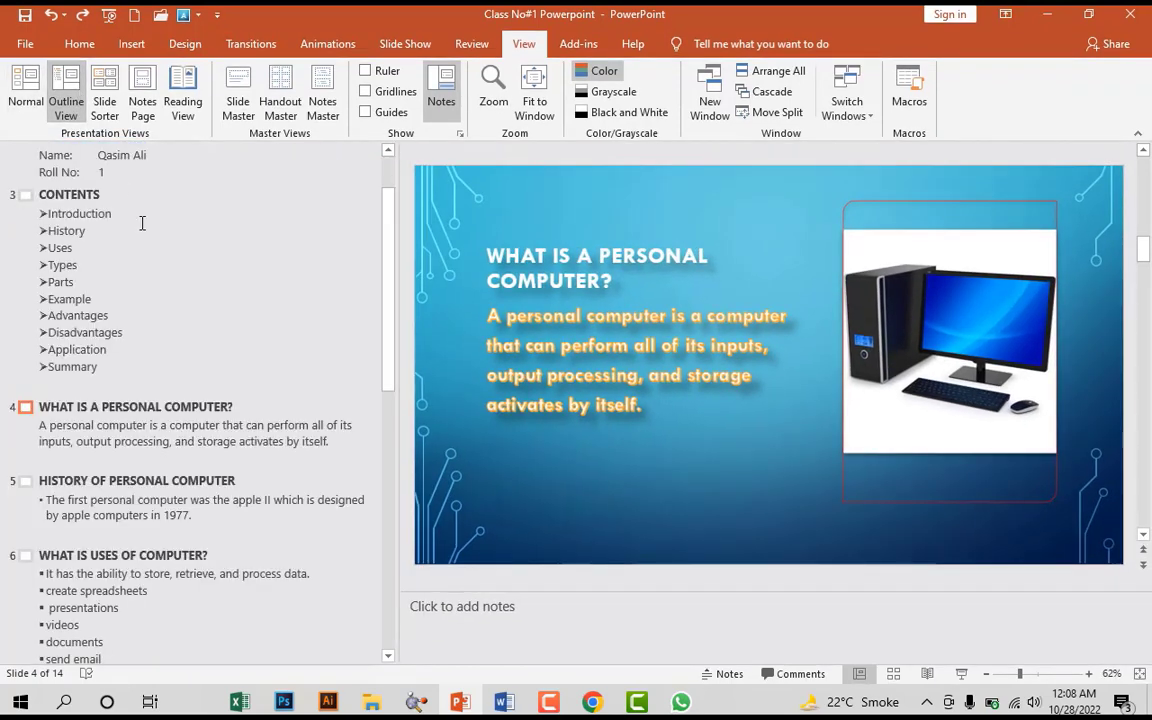
pyautogui.scroll(-1, 142, 223)
pyautogui.scroll(2, 140, 230)
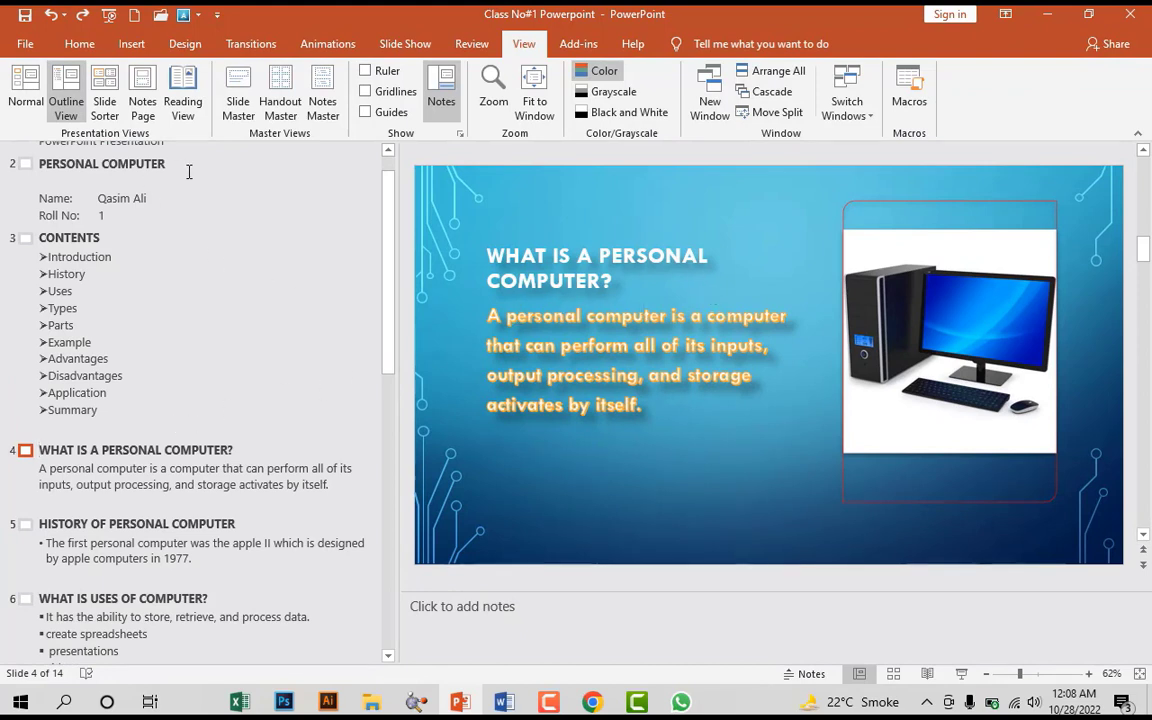
pyautogui.click(108, 90)
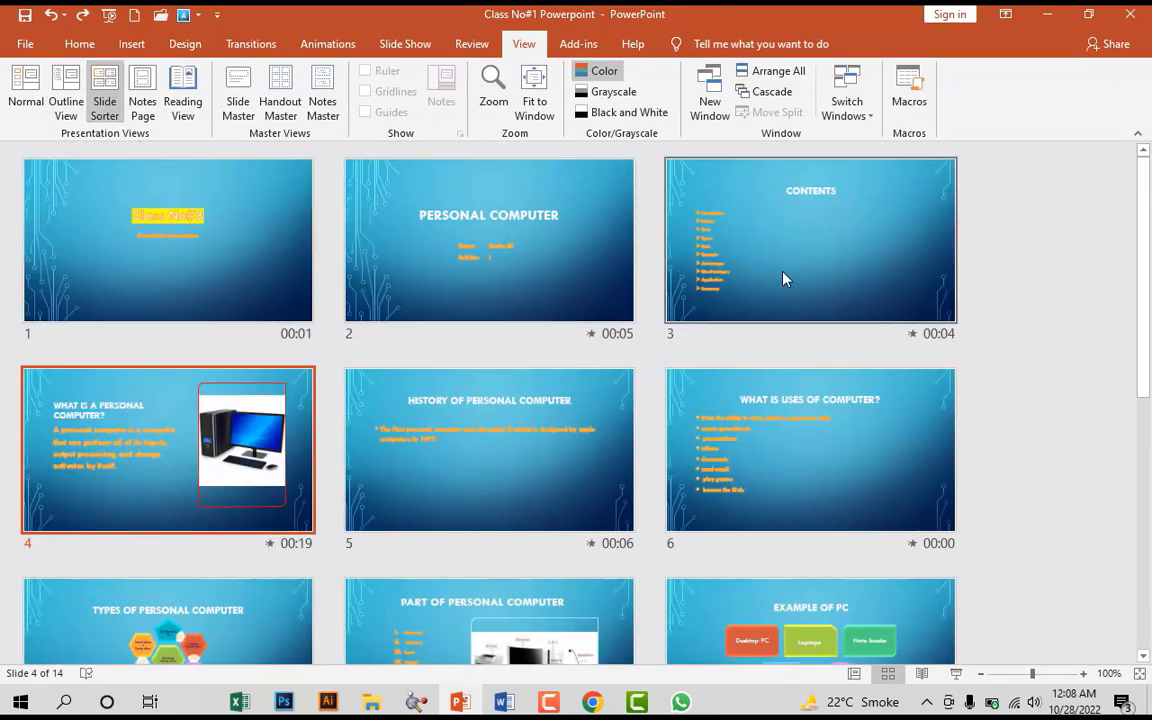
pyautogui.scroll(-5, 785, 278)
pyautogui.scroll(5, 668, 260)
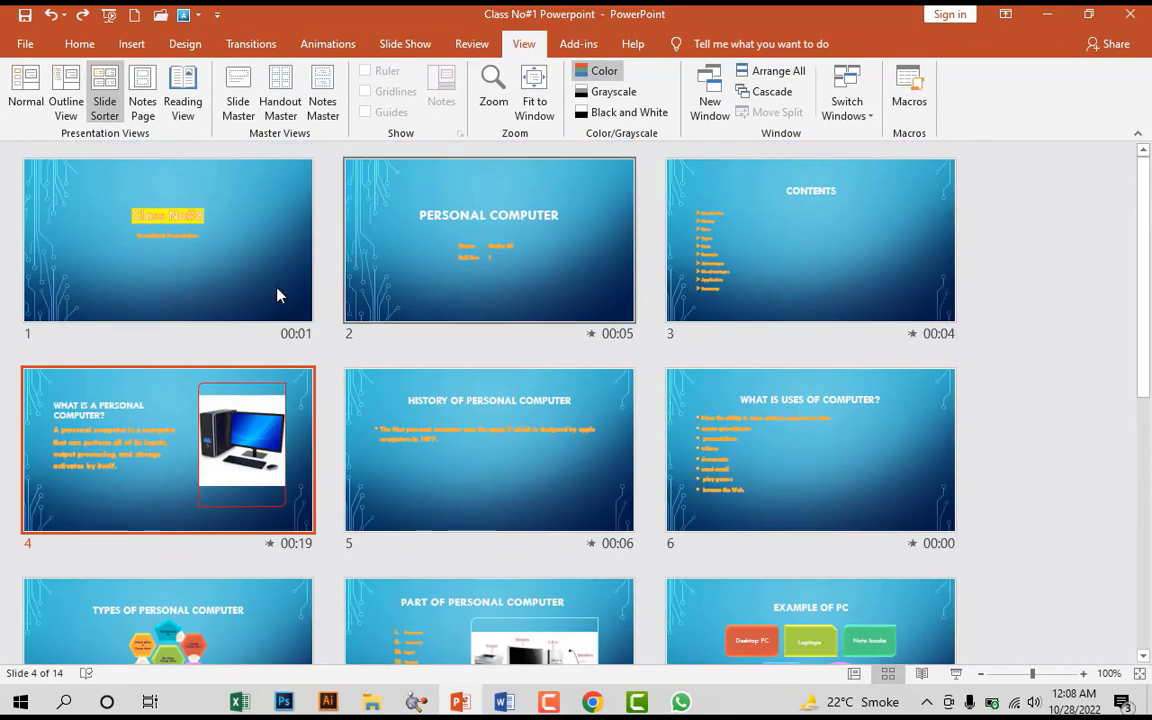
pyautogui.click(143, 84)
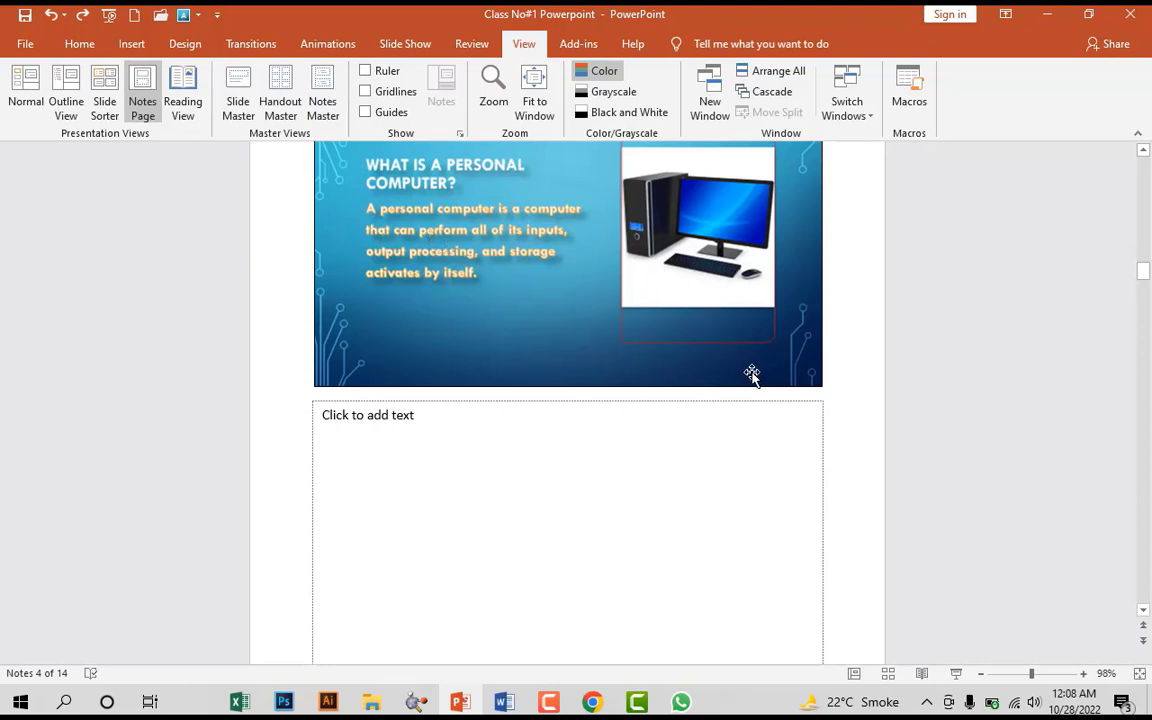
# - Play the deck in Reading View from the title slide to the CONTENTS slide, dismissing the save prompt
pyautogui.click(195, 96)
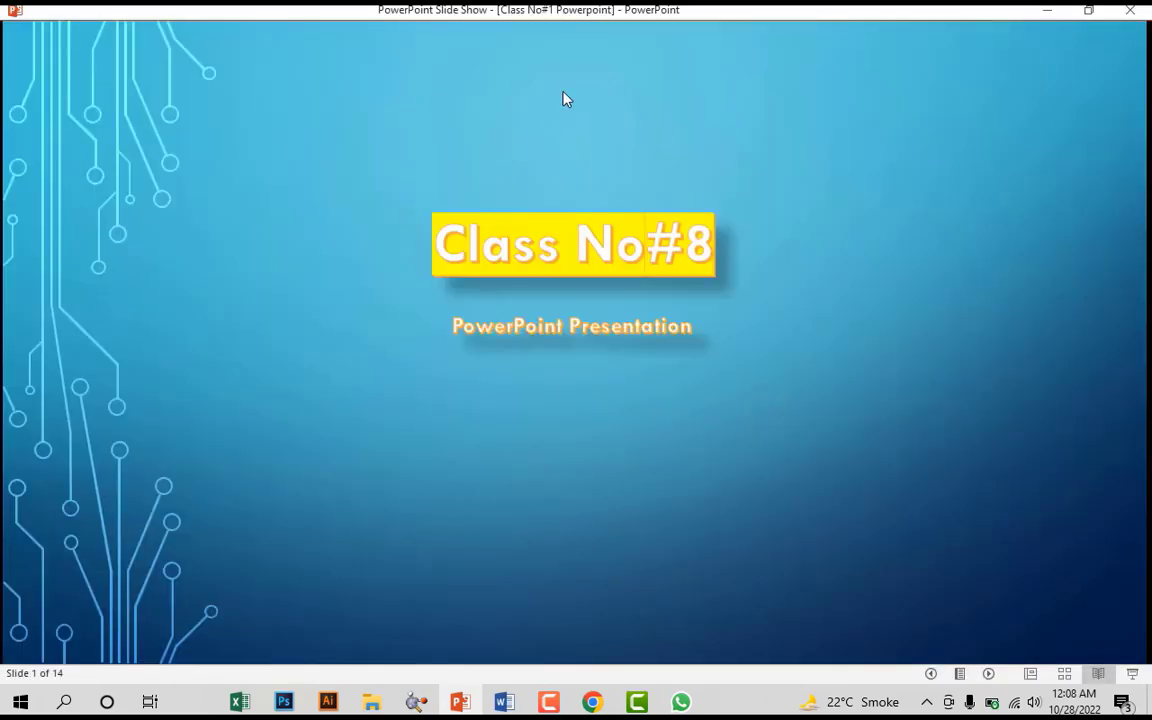
pyautogui.click(563, 98)
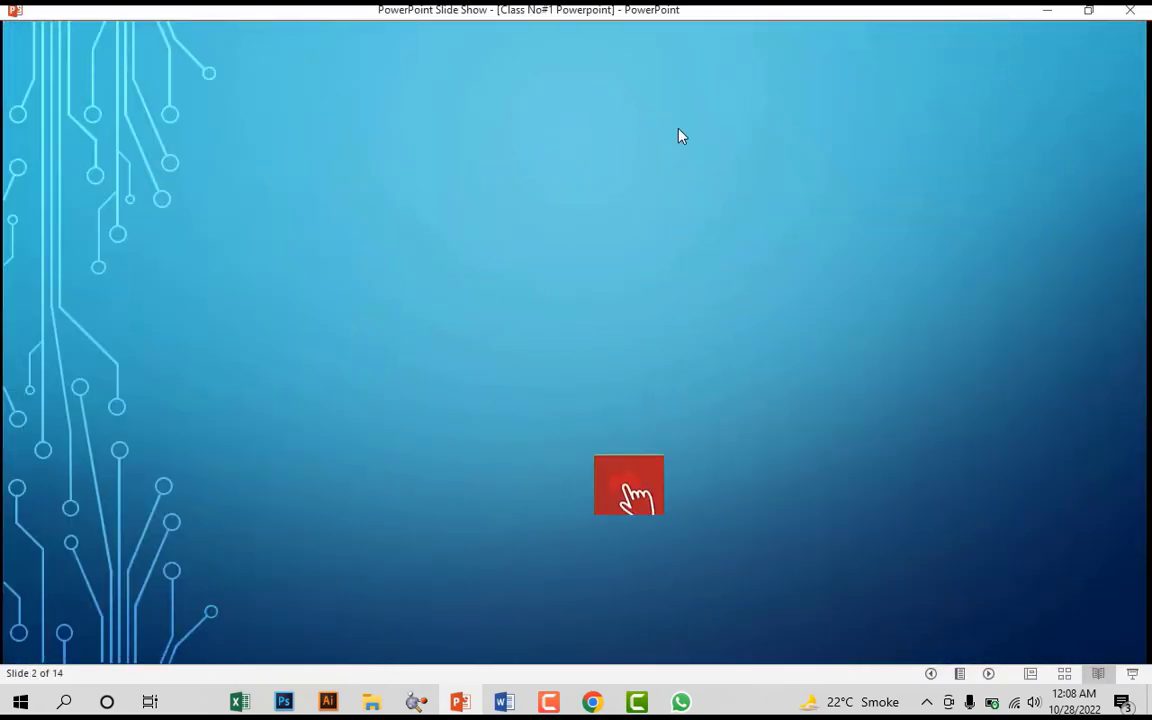
pyautogui.click(1088, 10)
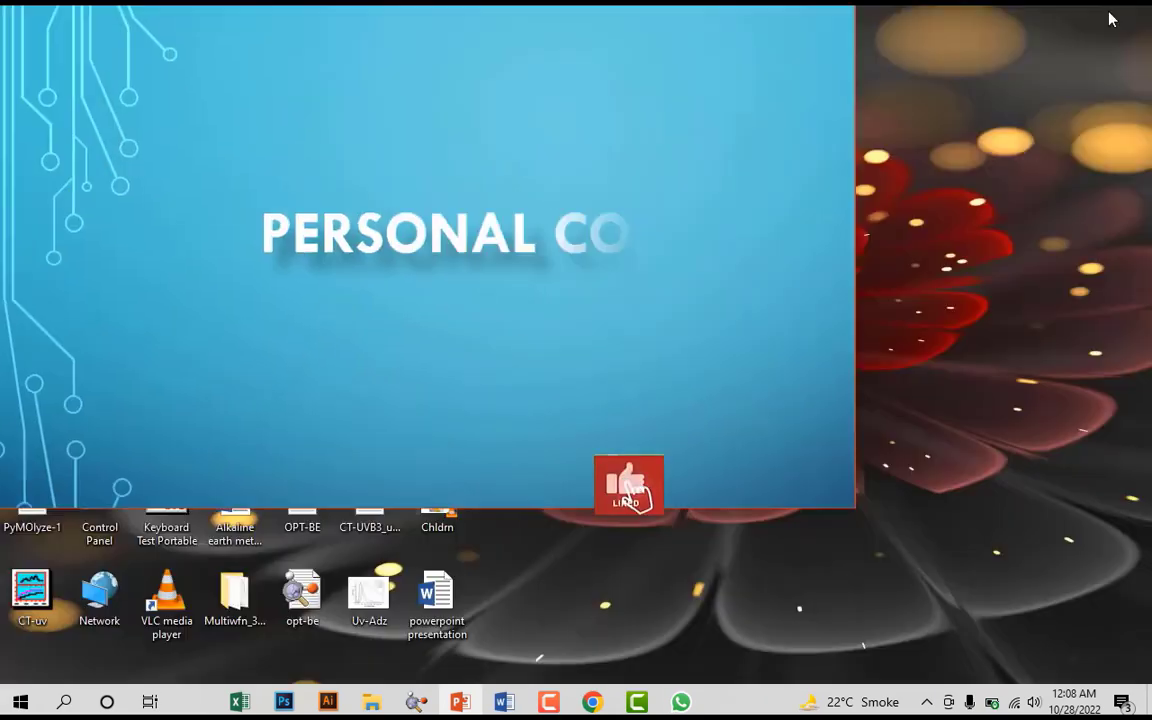
pyautogui.click(841, 14)
pyautogui.click(650, 385)
pyautogui.click(800, 14)
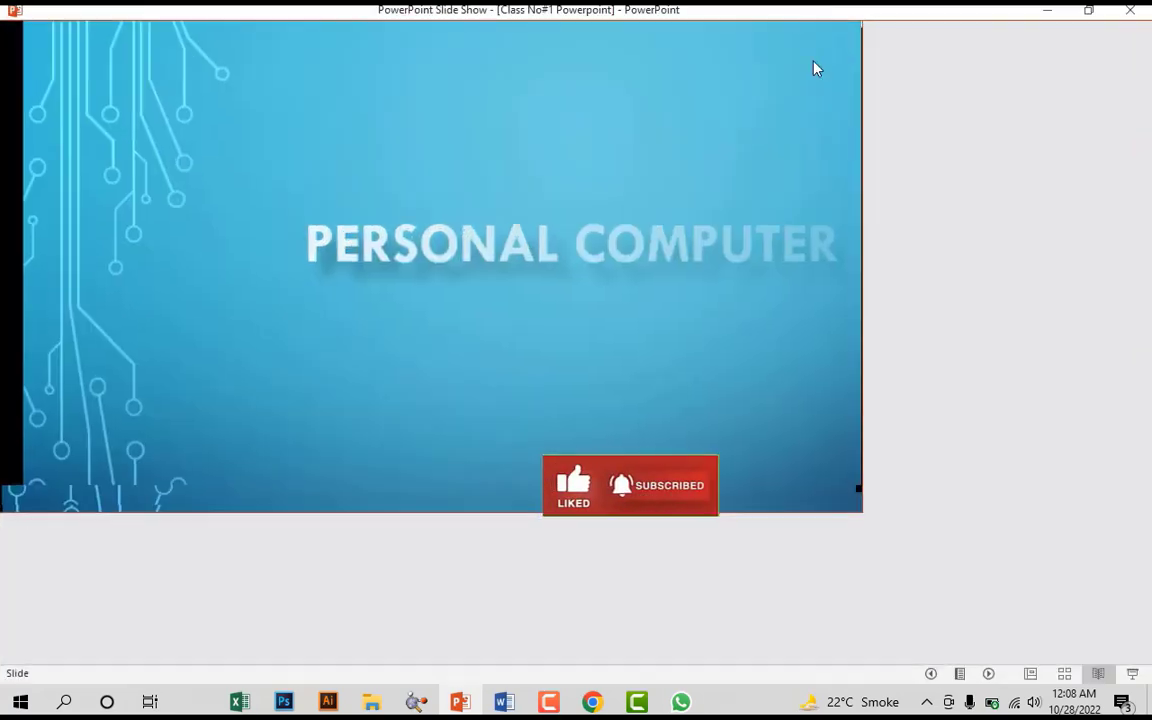
pyautogui.click(661, 177)
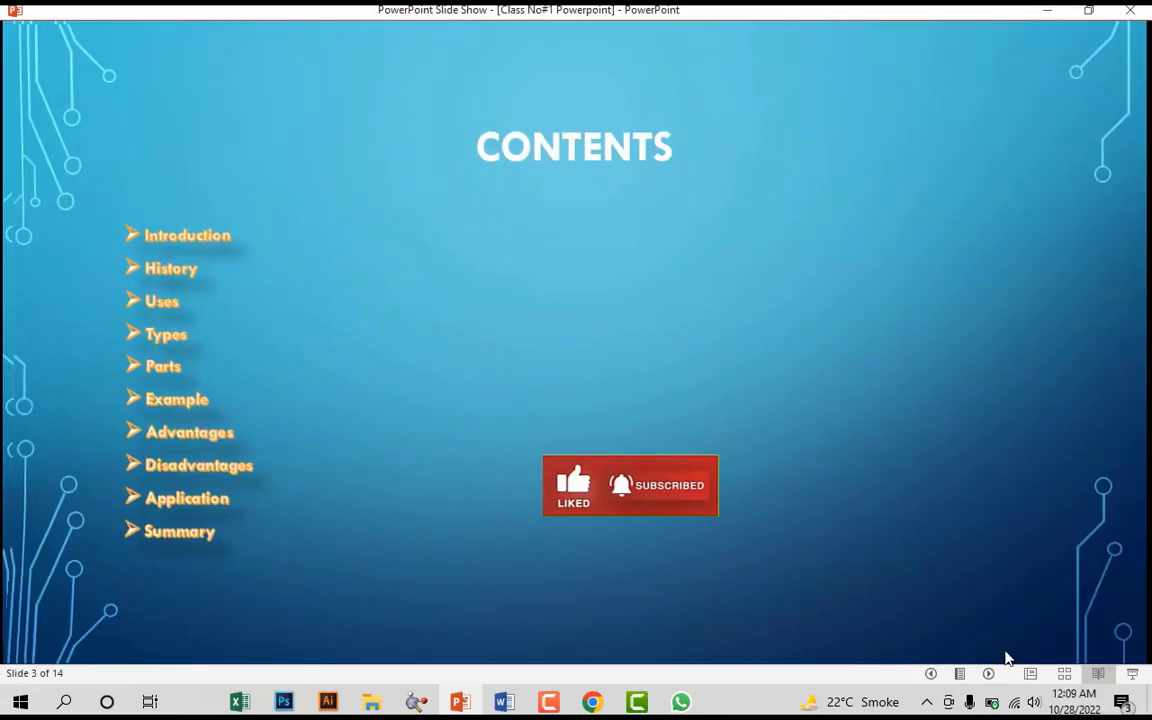
pyautogui.press('Escape')
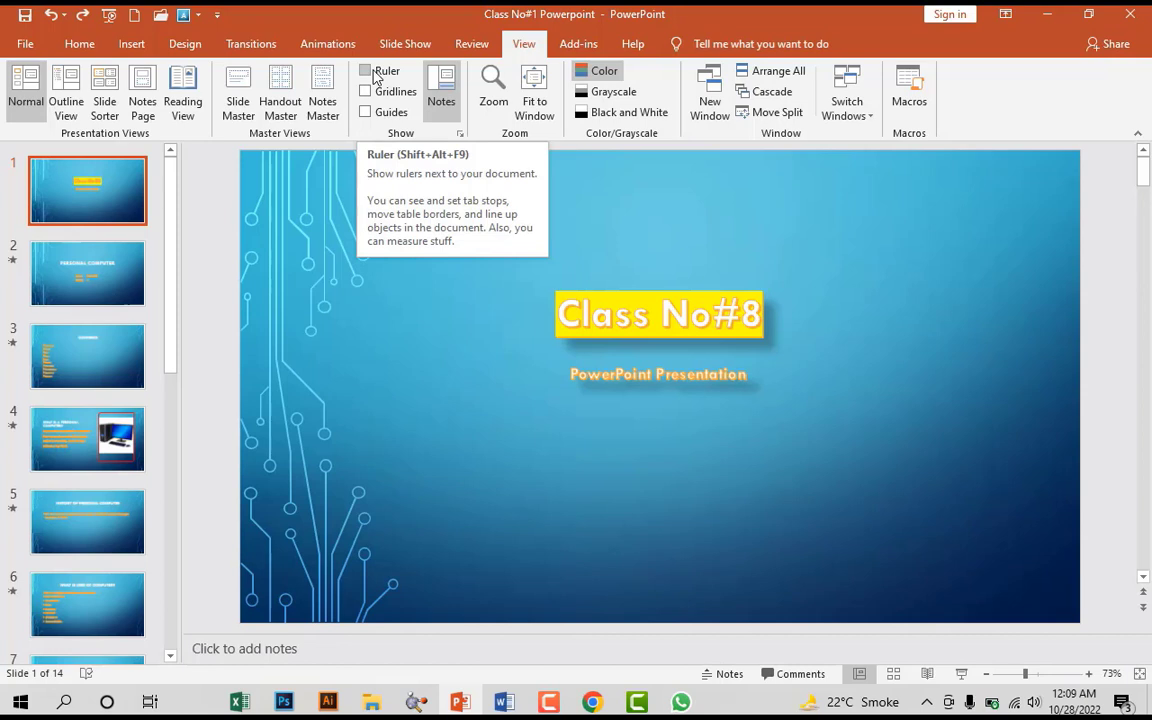
# - Turn on Ruler, Gridlines and Guides so the title slide shows dotted gridlines and centre guides
pyautogui.click(366, 71)
pyautogui.click(366, 71)
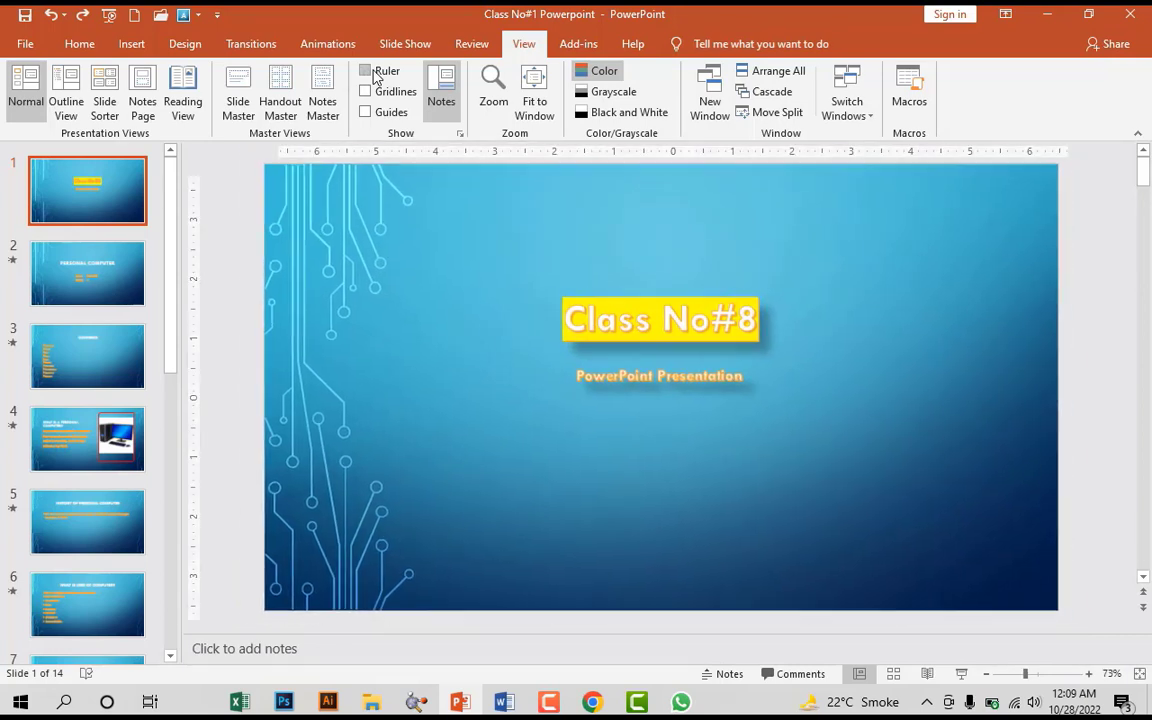
pyautogui.click(366, 71)
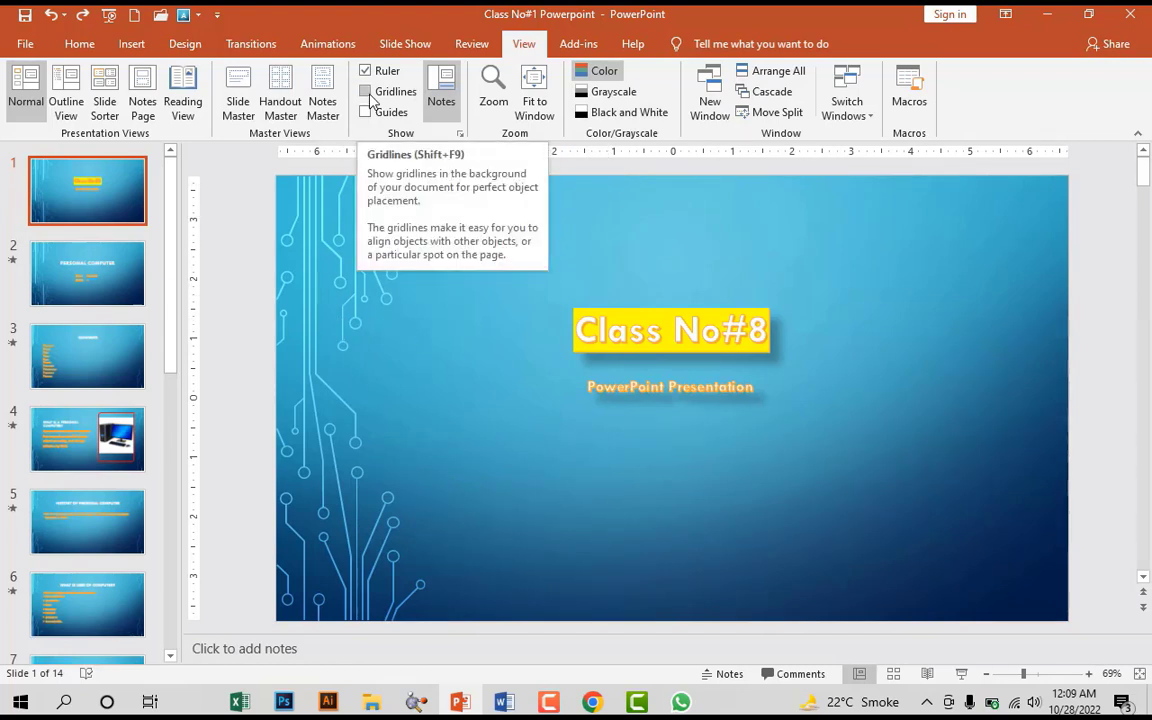
pyautogui.click(370, 97)
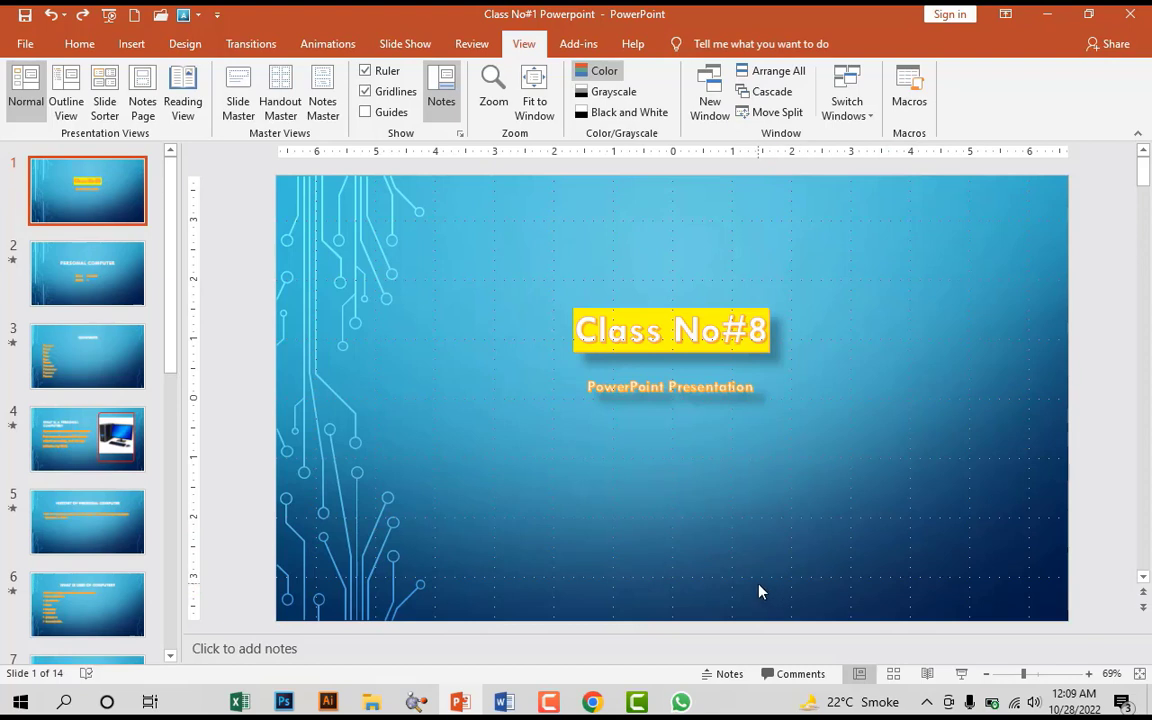
pyautogui.click(366, 112)
# - Cancel the Zoom dialog unchanged, then preview the slides in Grayscale and in Black and White
pyautogui.click(493, 95)
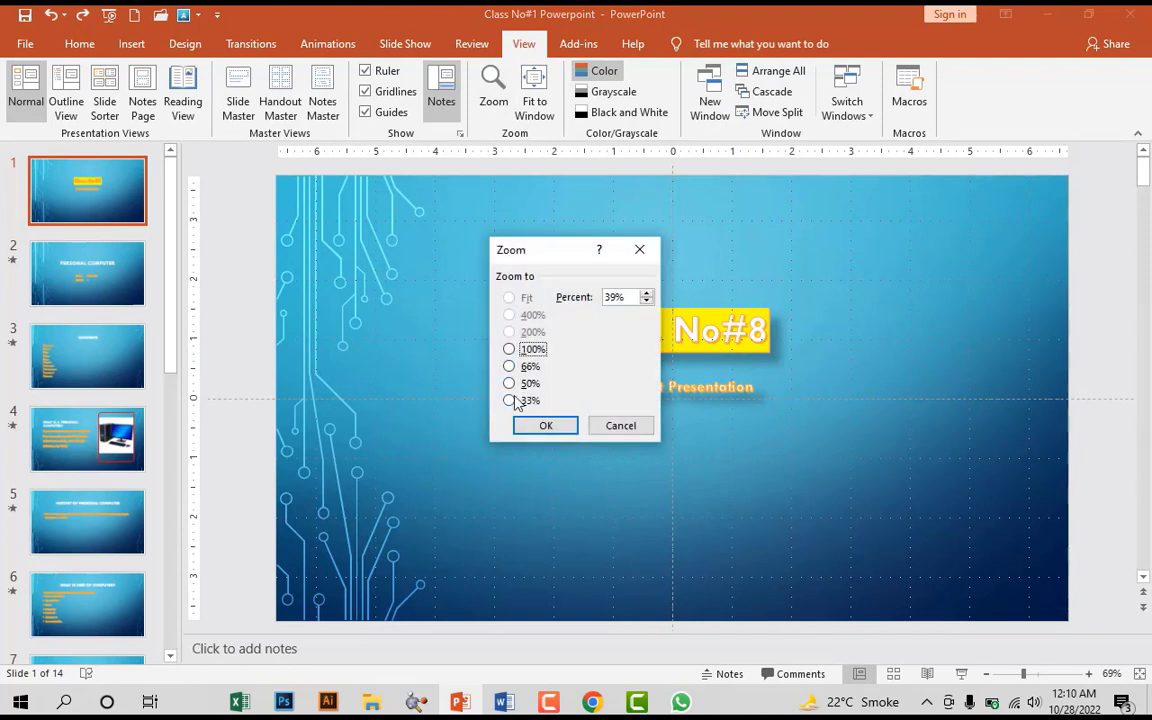
pyautogui.click(546, 425)
pyautogui.scroll(-1, 560, 300)
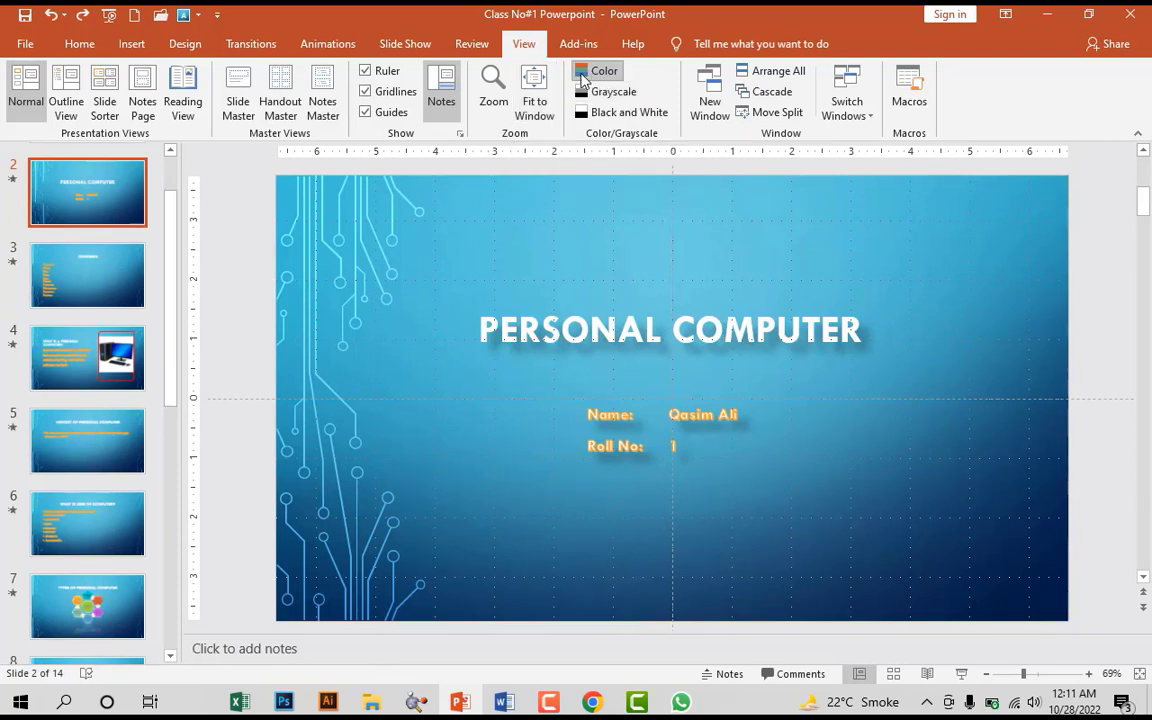
pyautogui.click(607, 94)
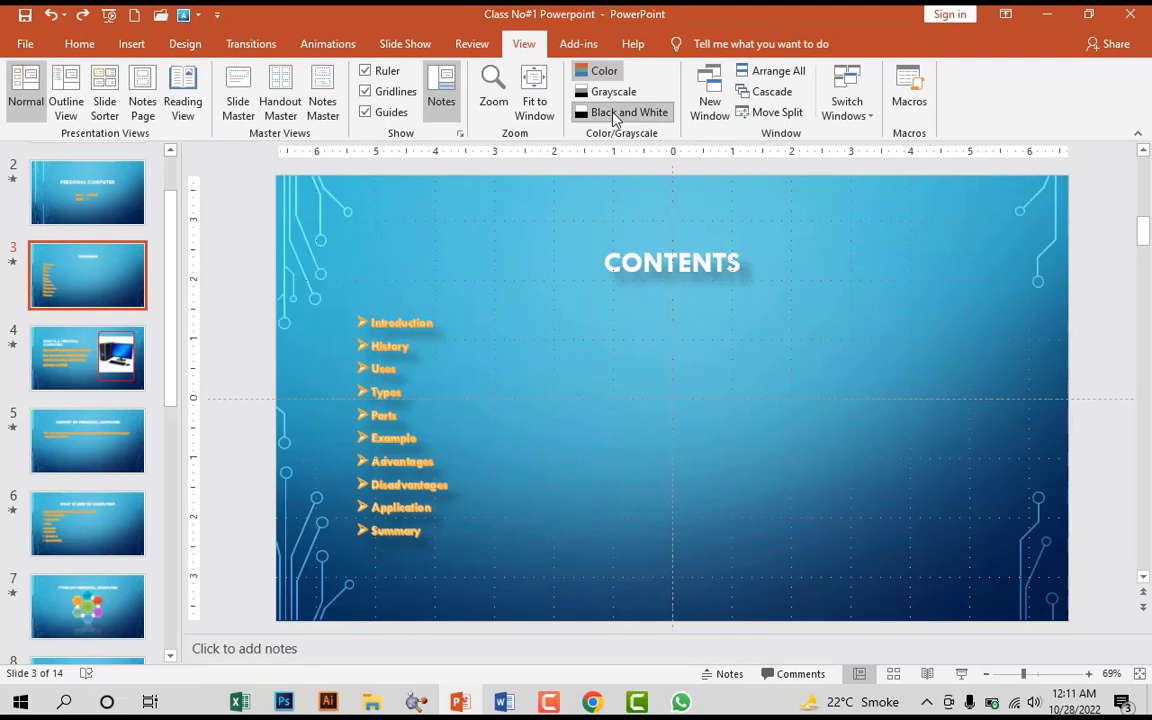
pyautogui.click(616, 114)
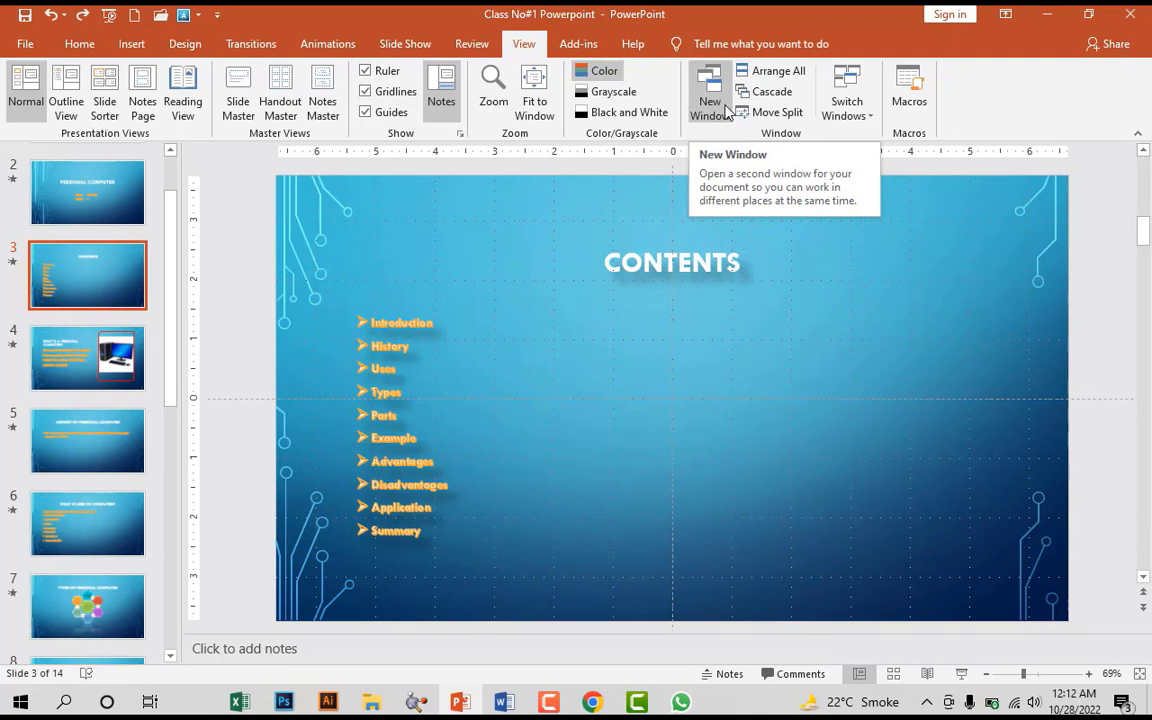
pyautogui.click(711, 100)
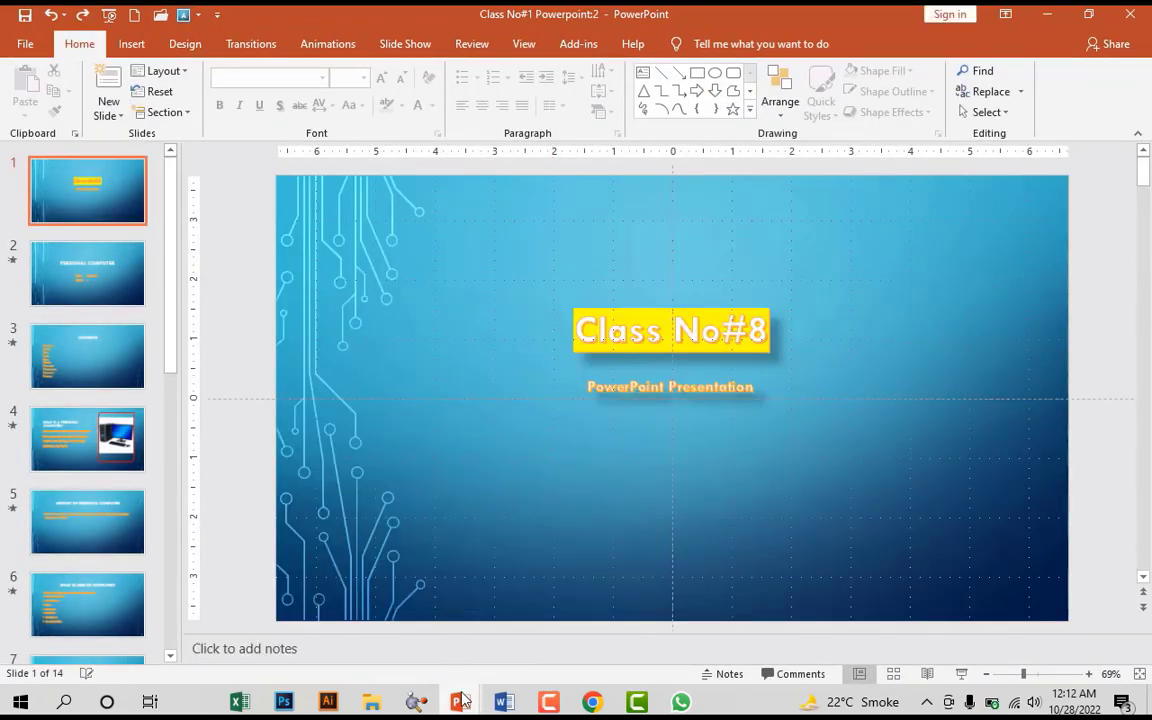
pyautogui.moveTo(459, 701)
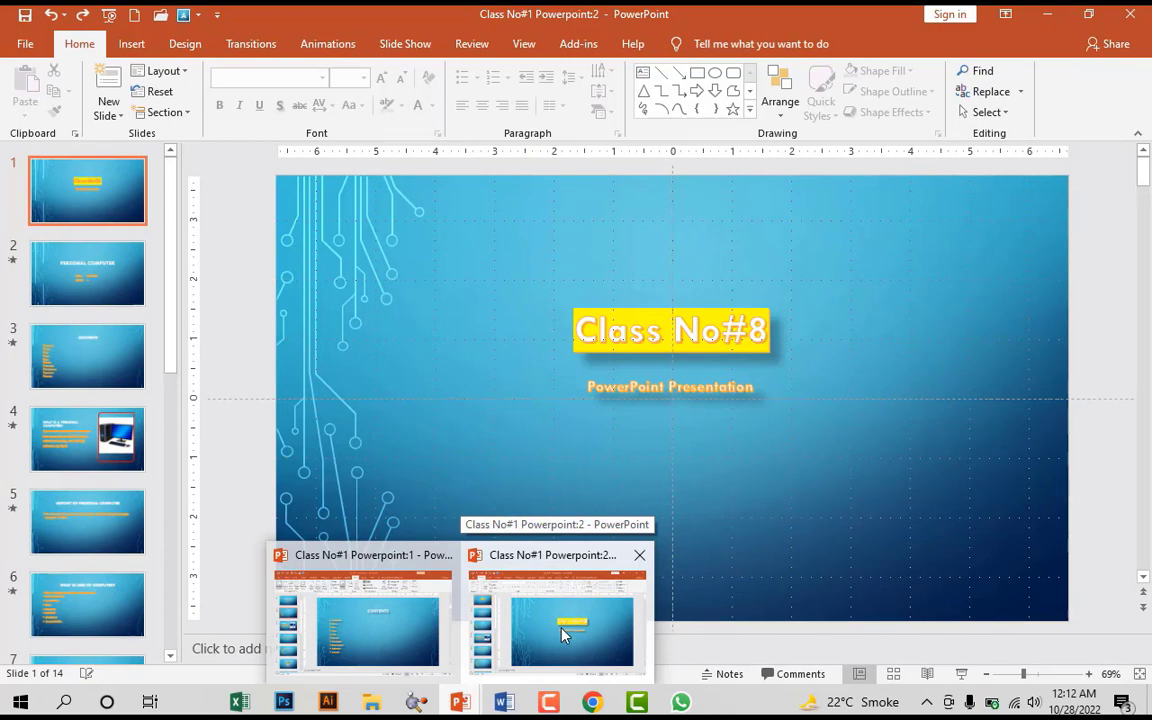
pyautogui.click(363, 549)
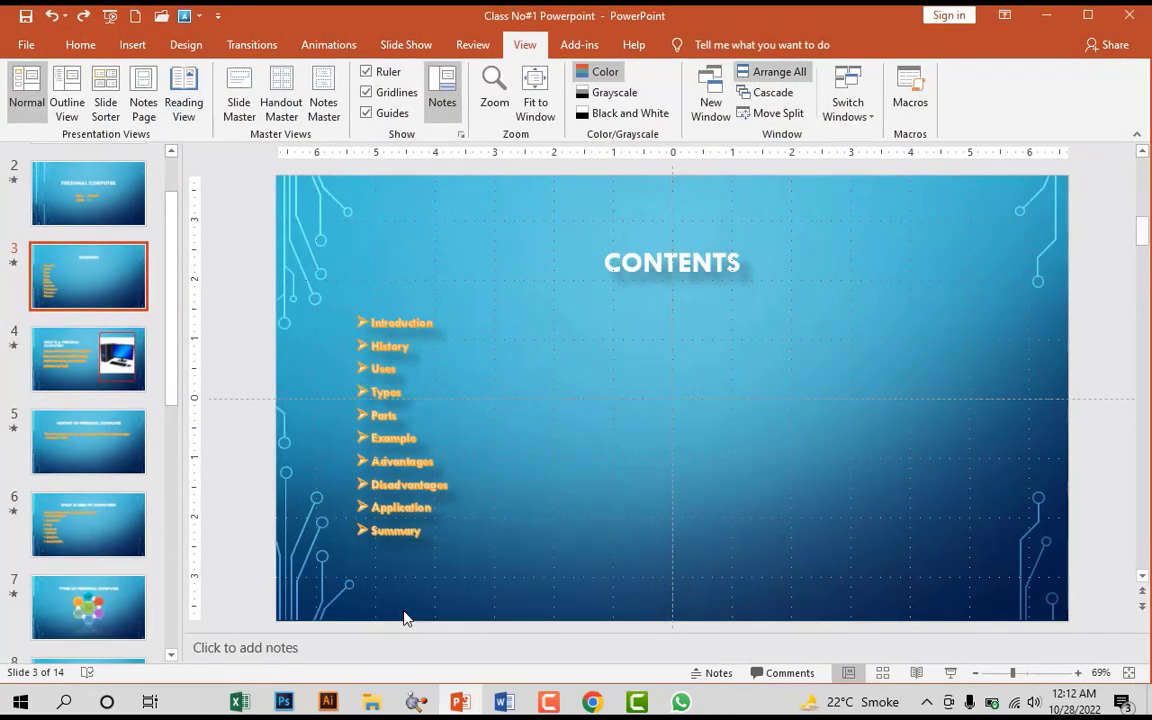
pyautogui.click(773, 93)
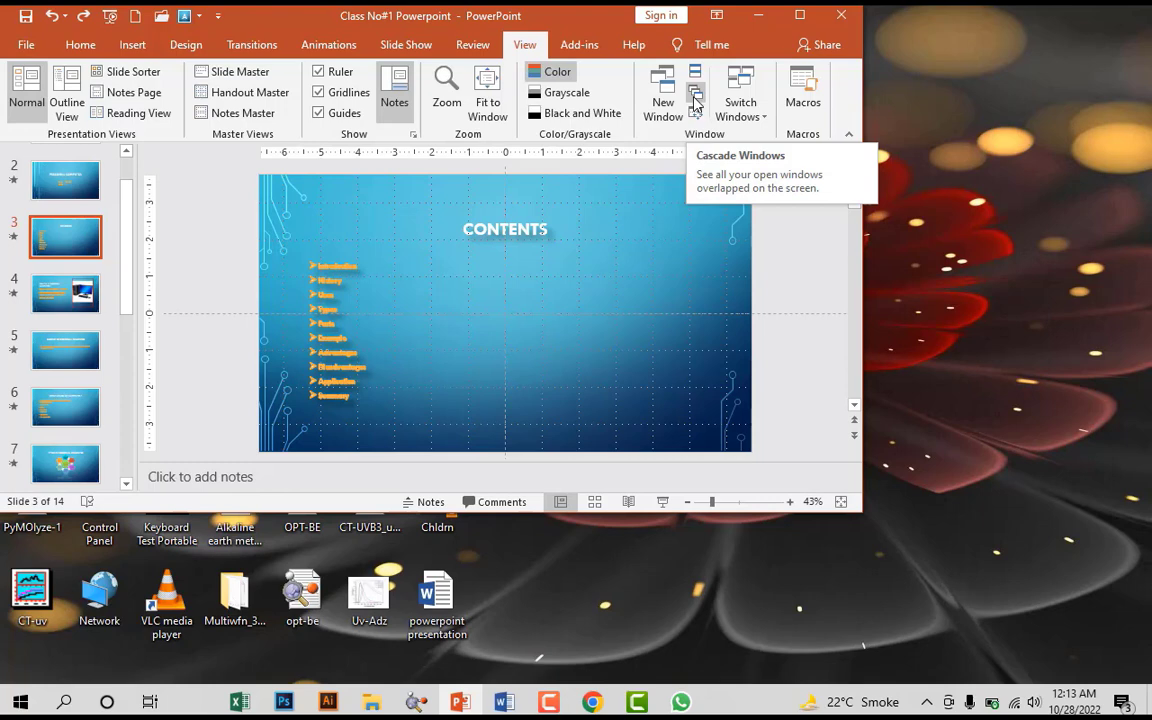
pyautogui.press('super+Up')
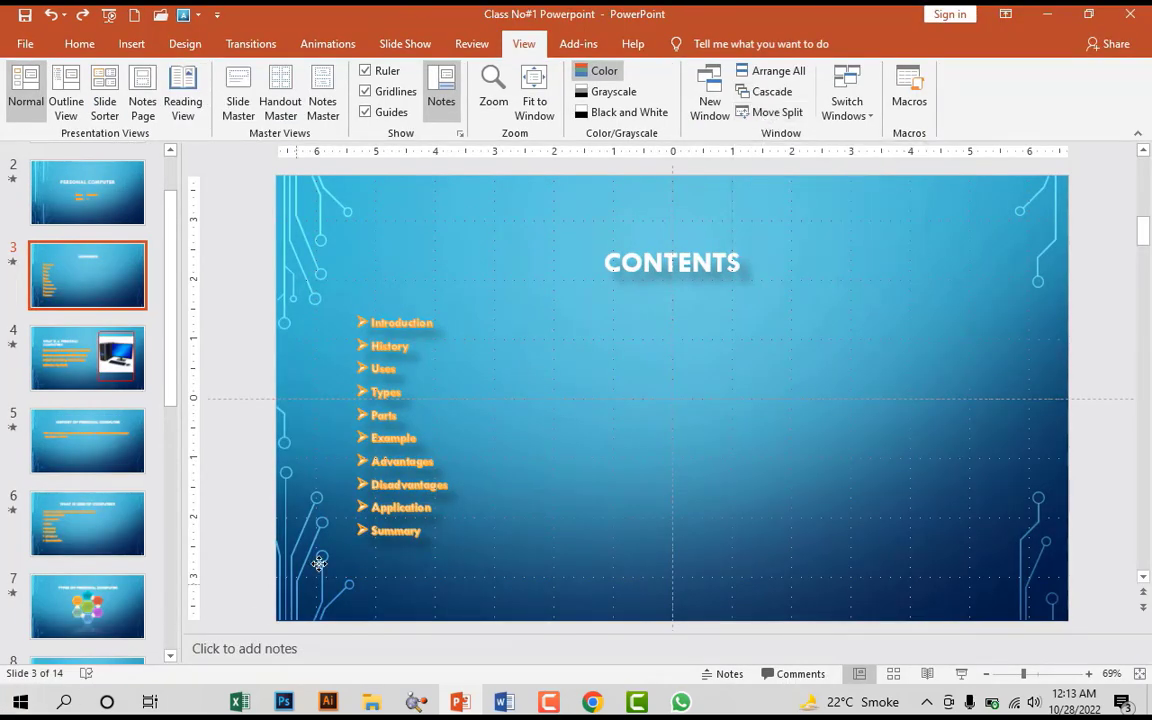
pyautogui.click(866, 117)
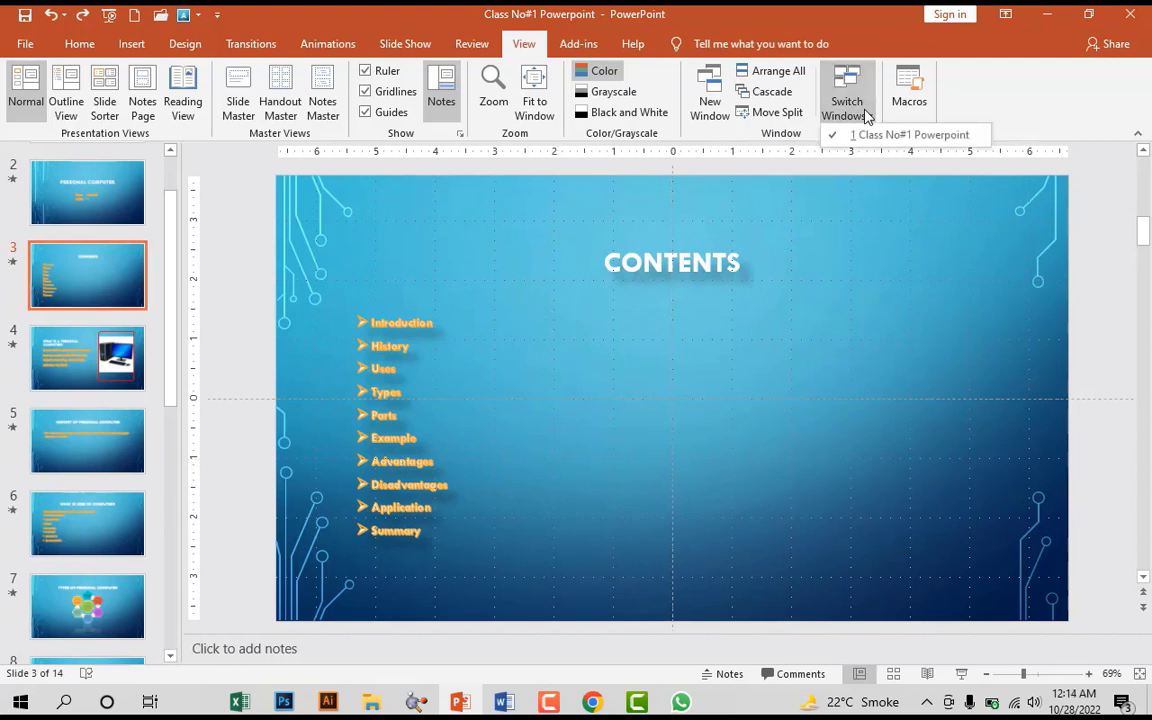
pyautogui.click(858, 93)
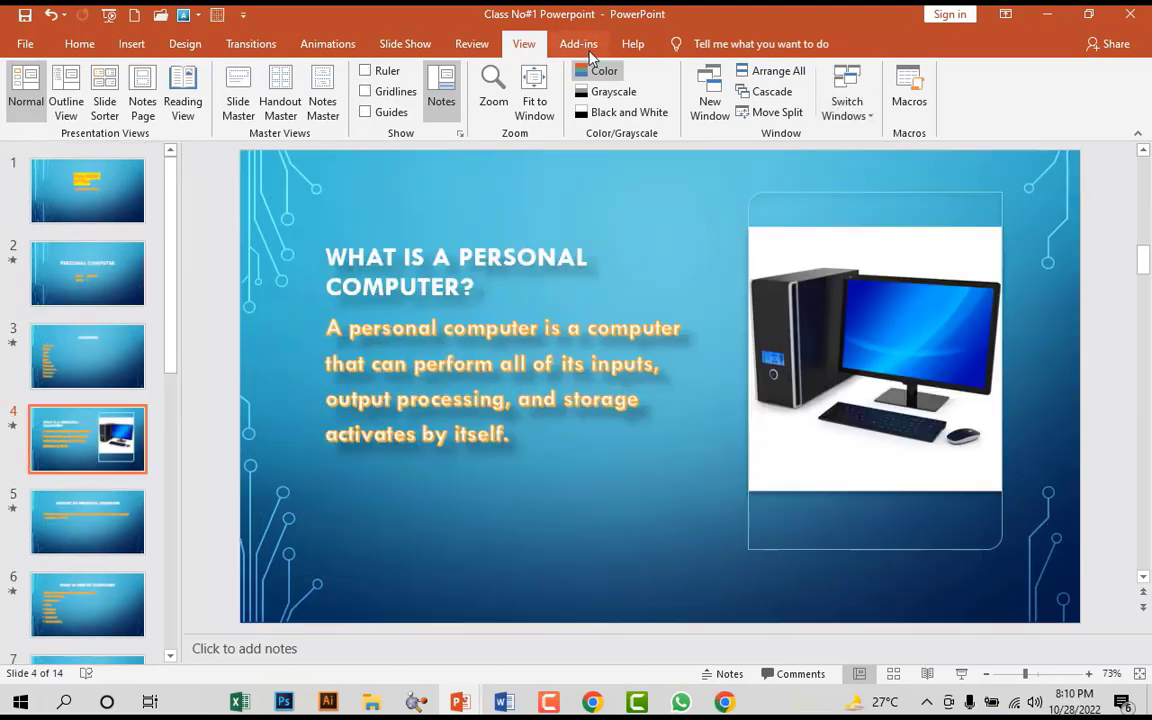
# - Look over the Add-ins tab, then switch to the Help tab
pyautogui.click(580, 45)
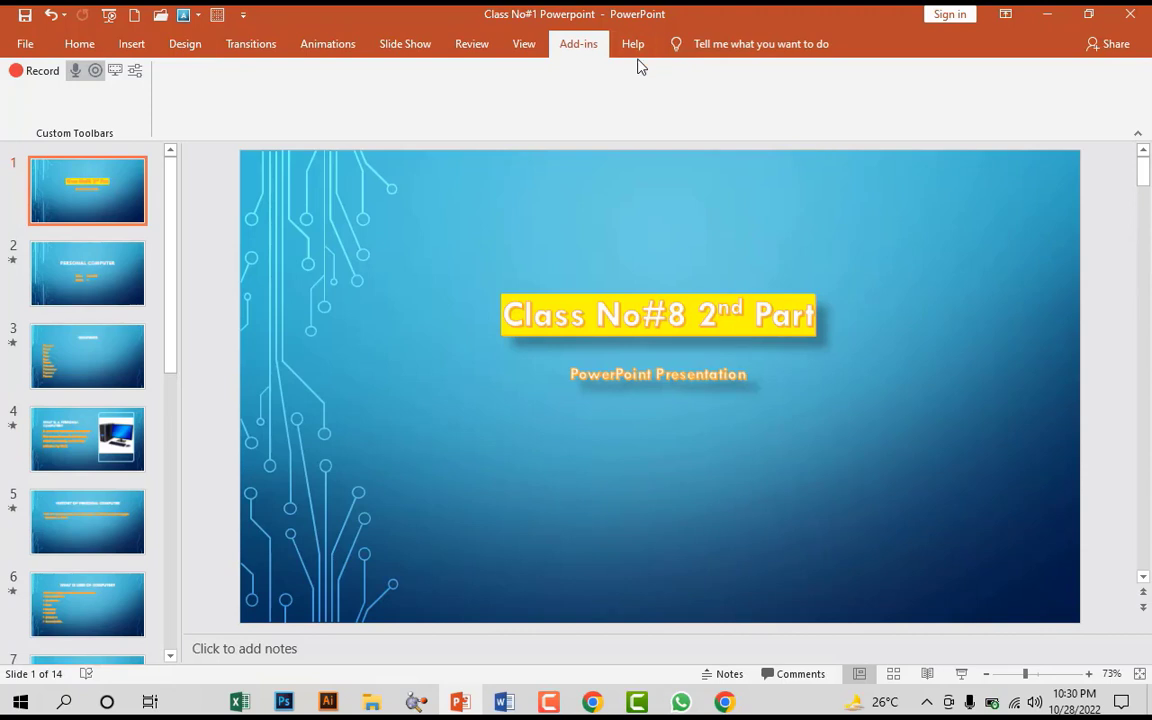
pyautogui.click(634, 47)
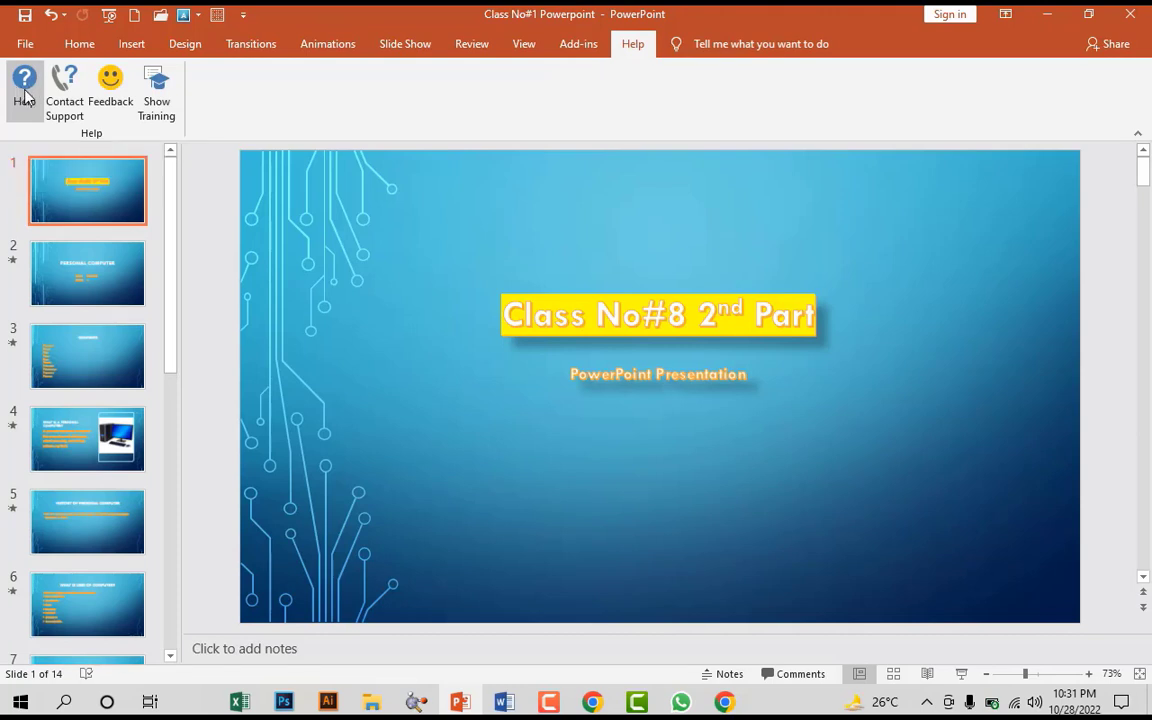
pyautogui.click(25, 90)
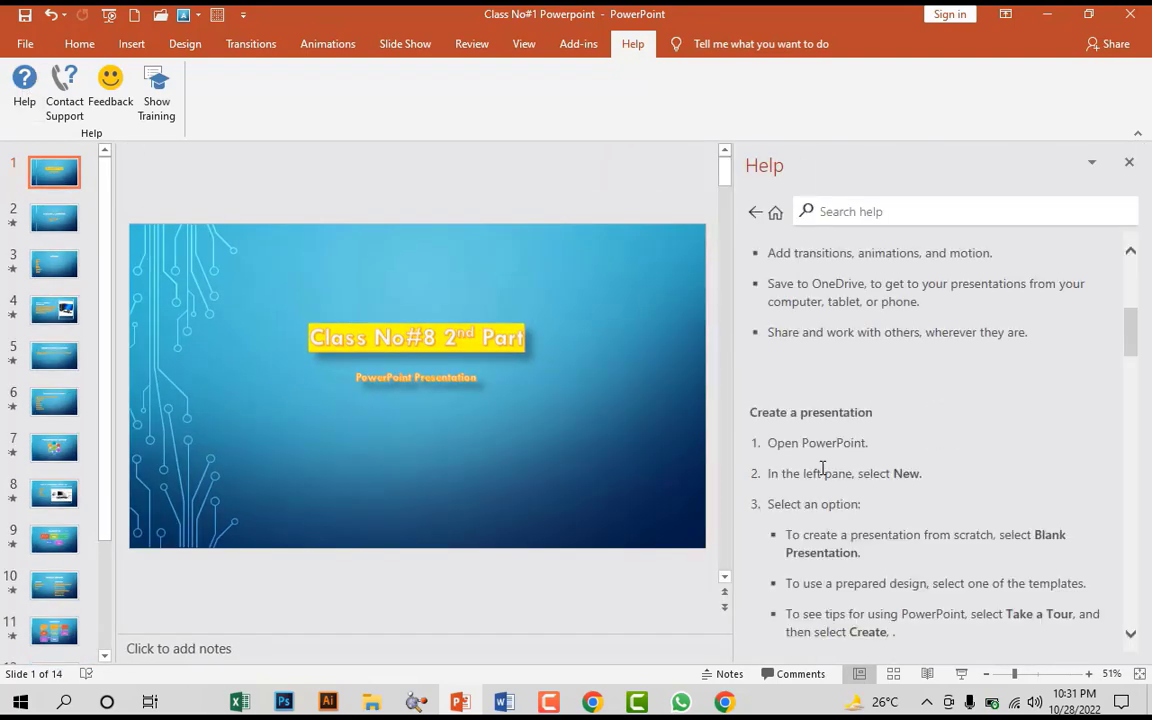
pyautogui.scroll(5, 951, 445)
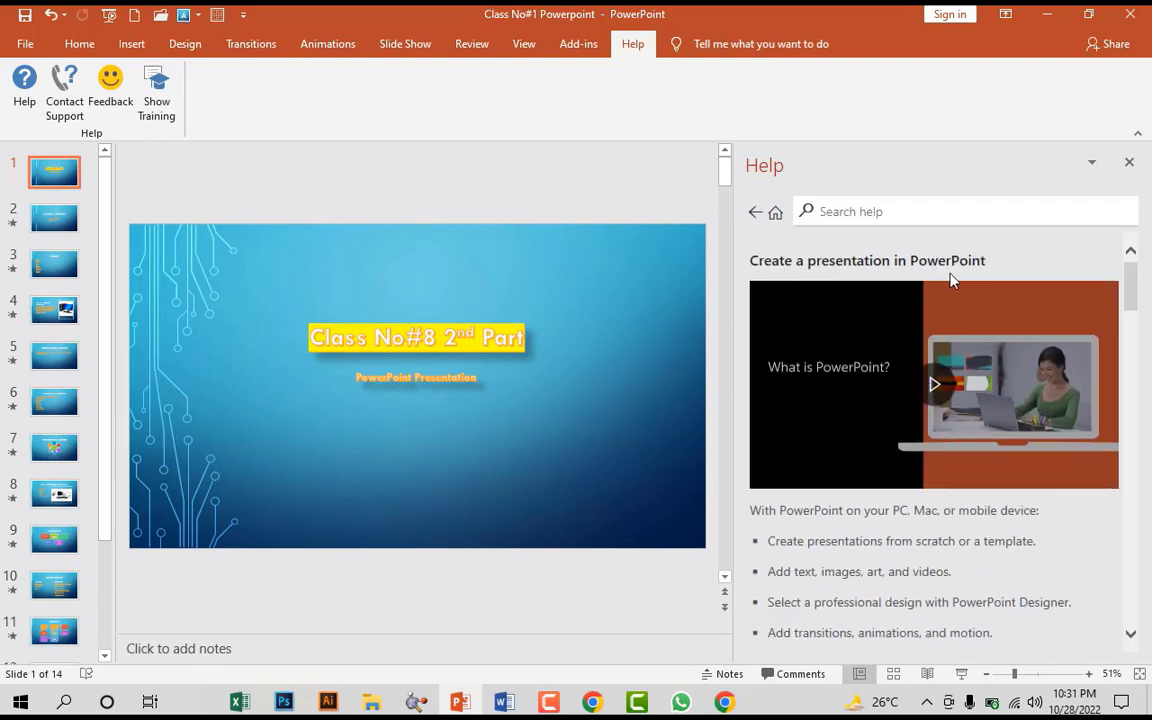
pyautogui.scroll(-10, 957, 283)
pyautogui.scroll(-5, 874, 357)
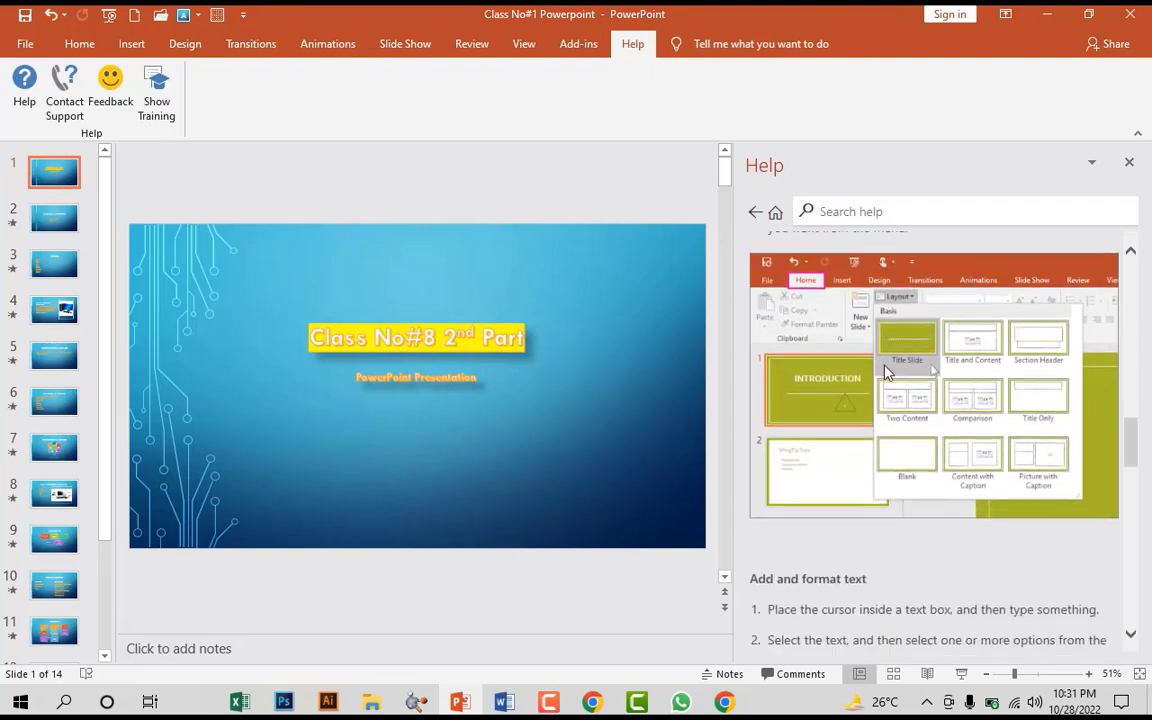
pyautogui.scroll(-3, 884, 371)
pyautogui.scroll(-5, 884, 371)
pyautogui.scroll(-5, 884, 371)
pyautogui.scroll(-3, 882, 368)
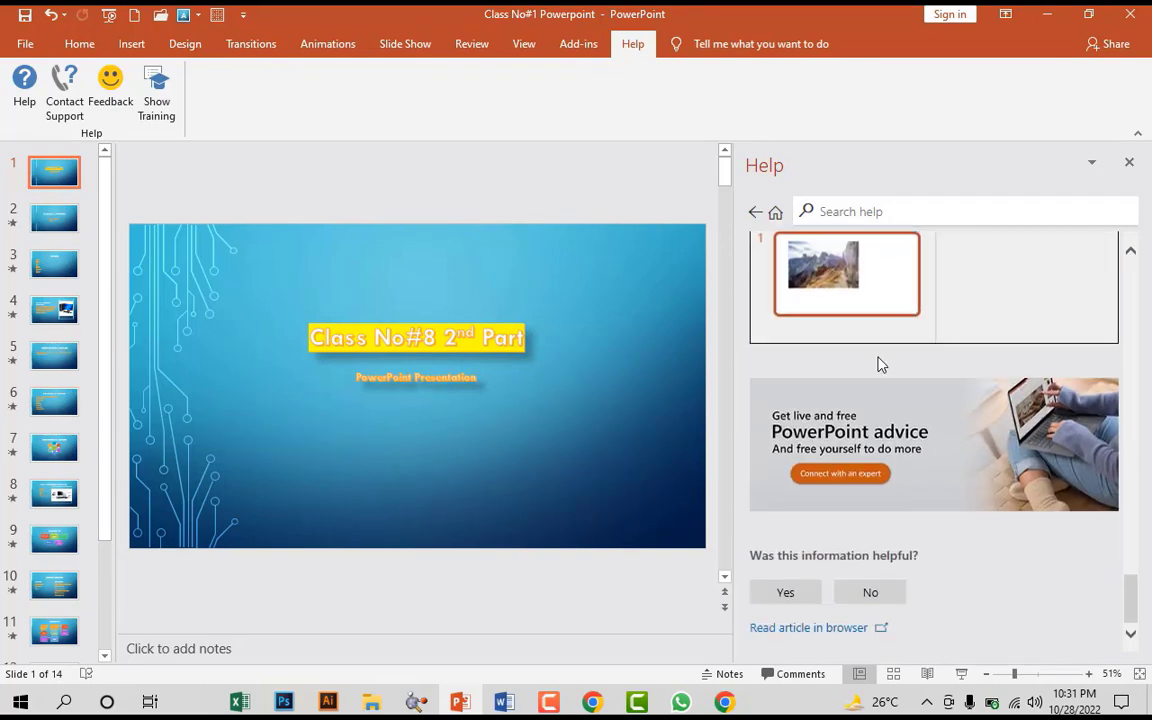
pyautogui.scroll(20, 870, 340)
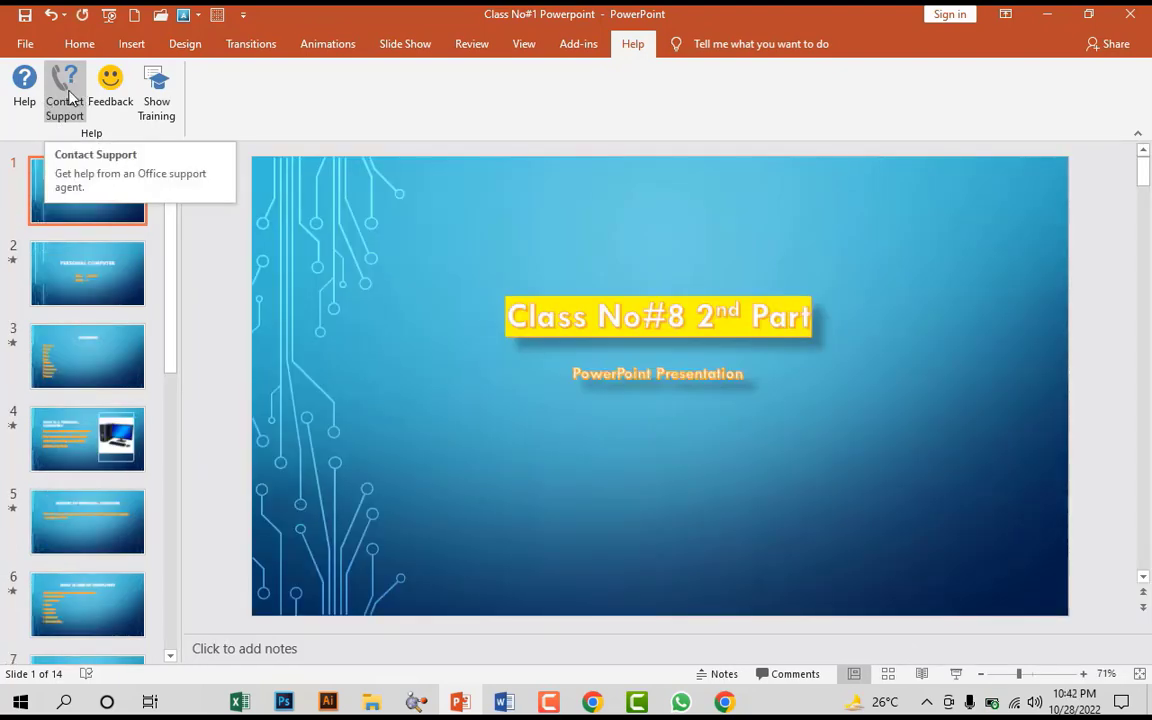
# - Type a test question into the Contact Support form, then erase it completely
pyautogui.click(67, 95)
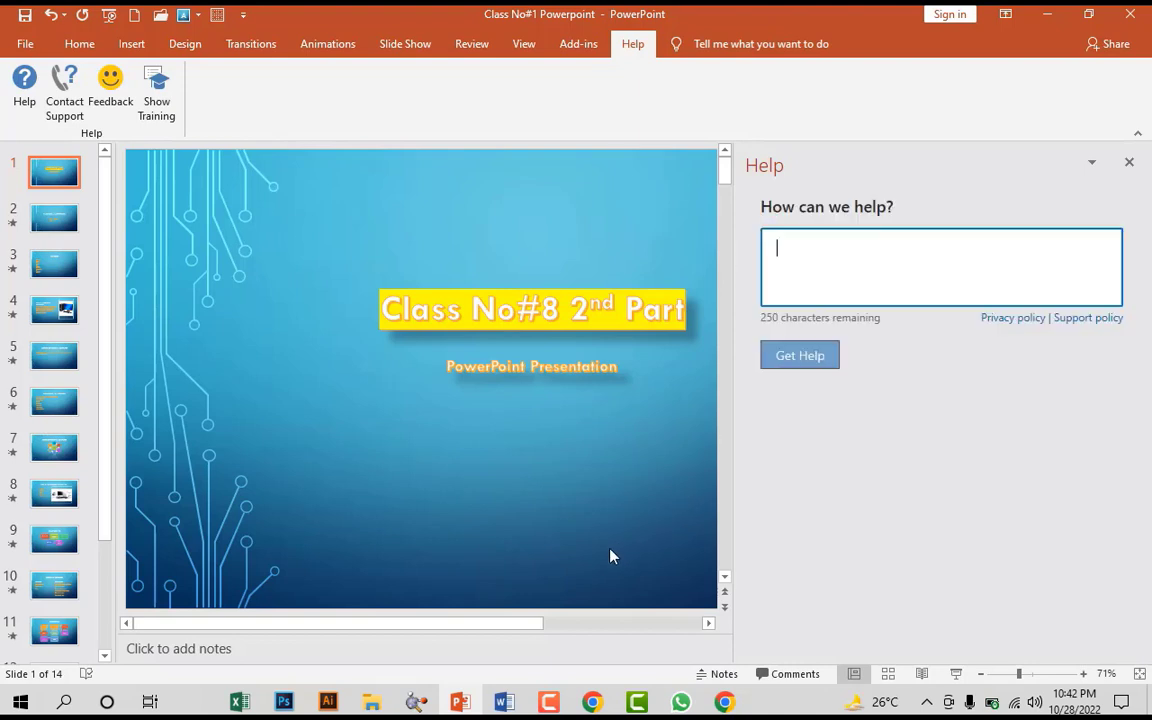
pyautogui.click(937, 240)
pyautogui.write('sjklsgjl ls djgor s')
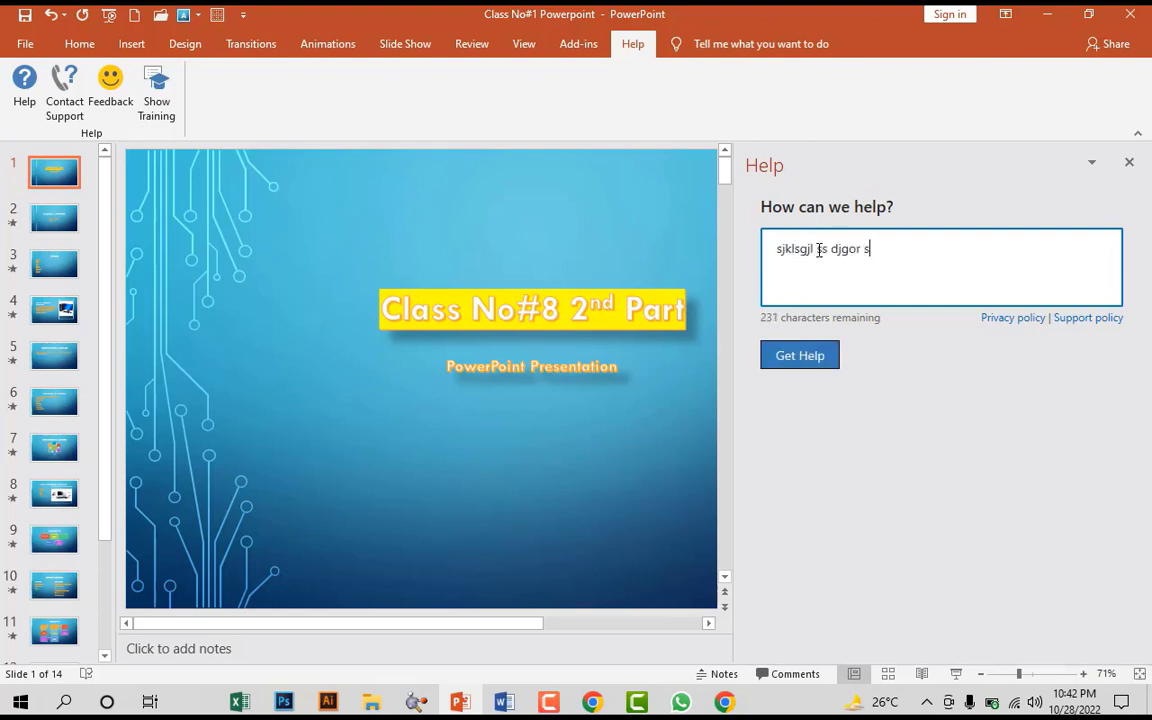
pyautogui.write('lkgdsj ssg jlskjgf;sljg')
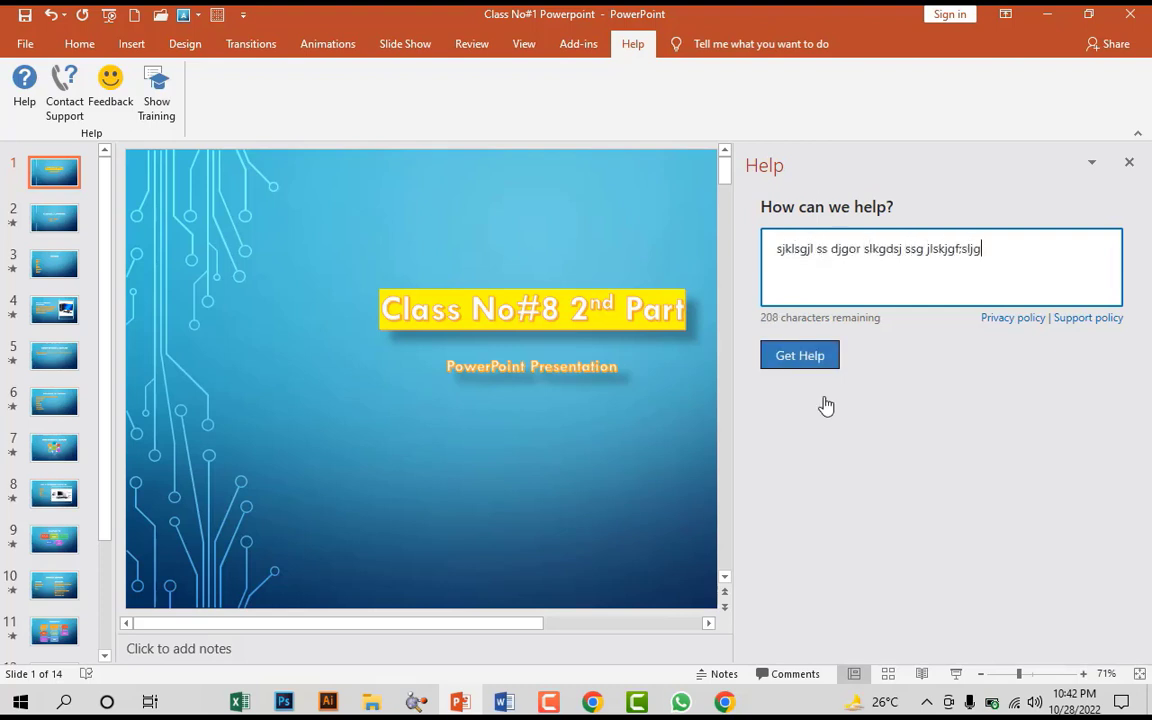
pyautogui.press('BackSpace')
pyautogui.press('BackSpace')
pyautogui.press('BackSpace')
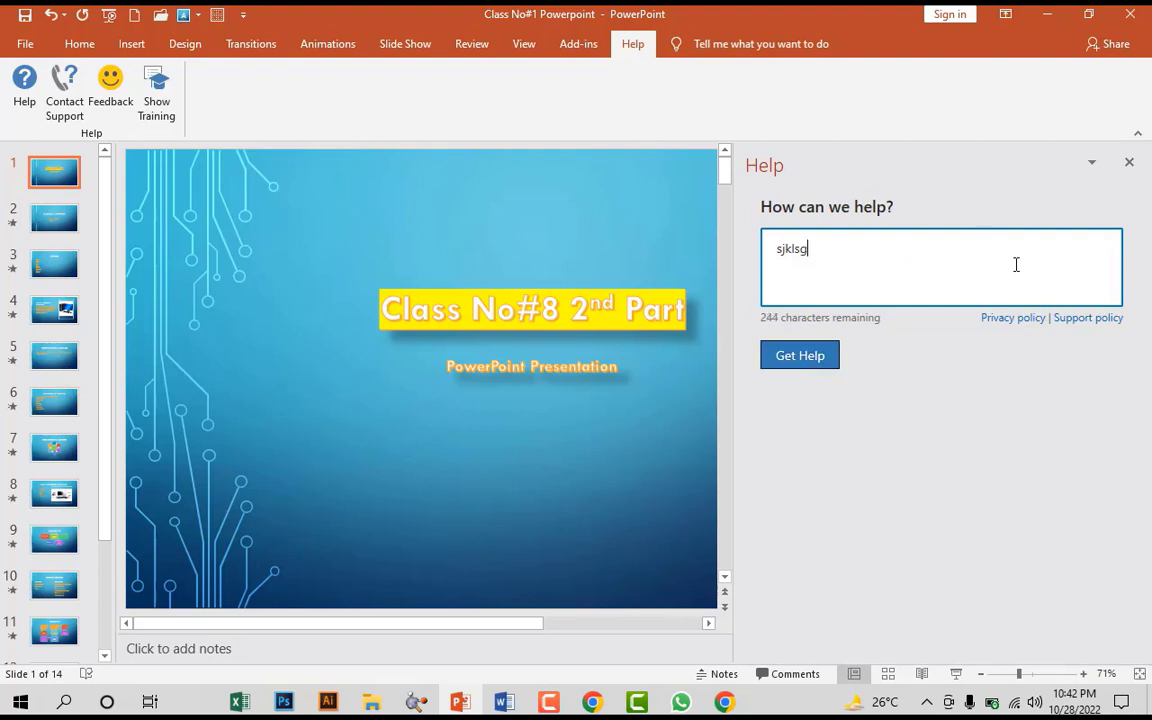
pyautogui.press('BackSpace')
pyautogui.press('BackSpace')
pyautogui.press('BackSpace')
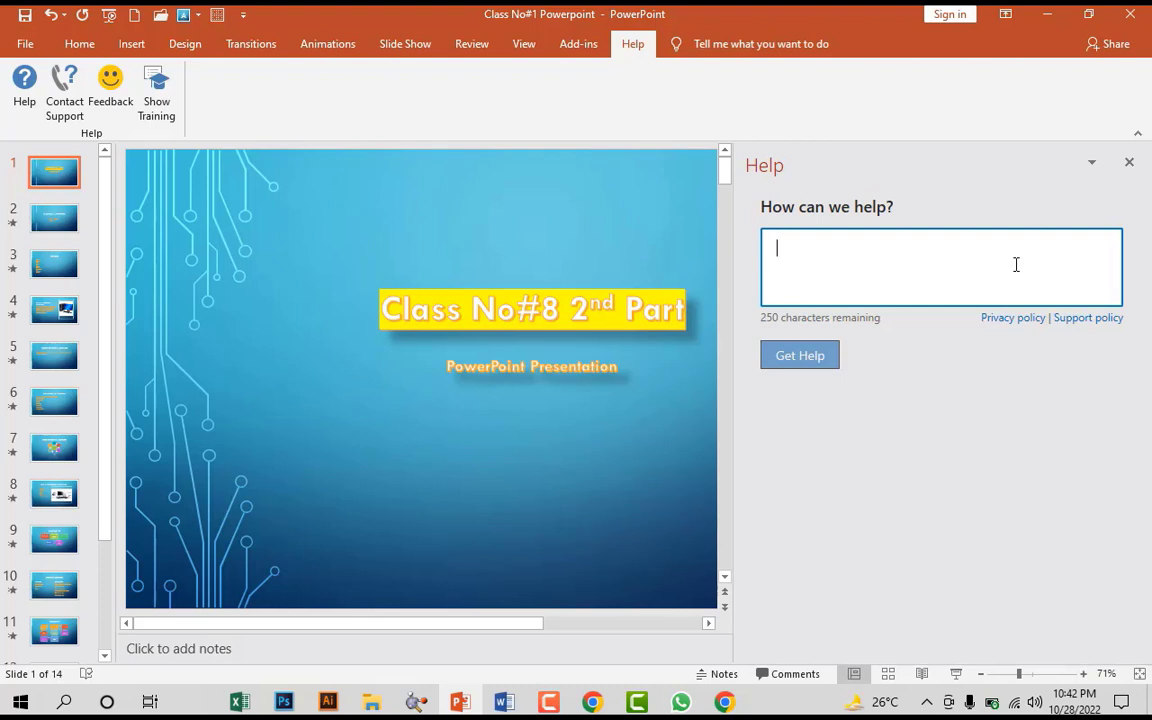
# - Close the help pane, view the Feedback page, and leave it without sending anything
pyautogui.click(24, 80)
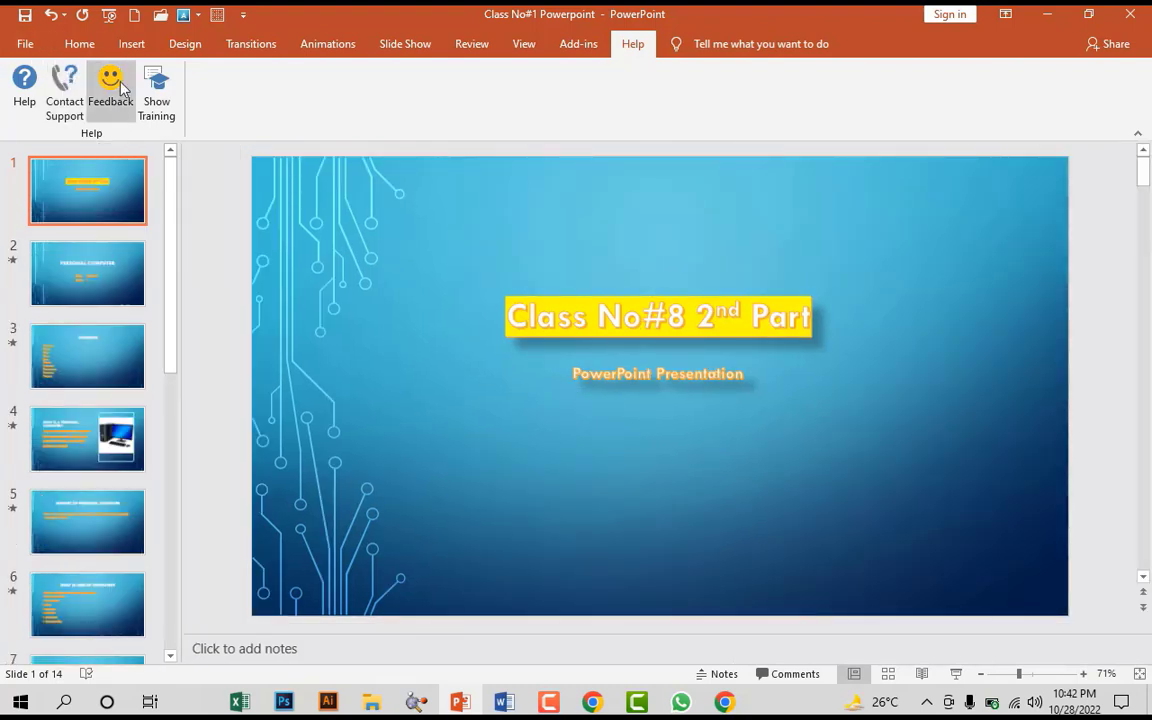
pyautogui.click(111, 100)
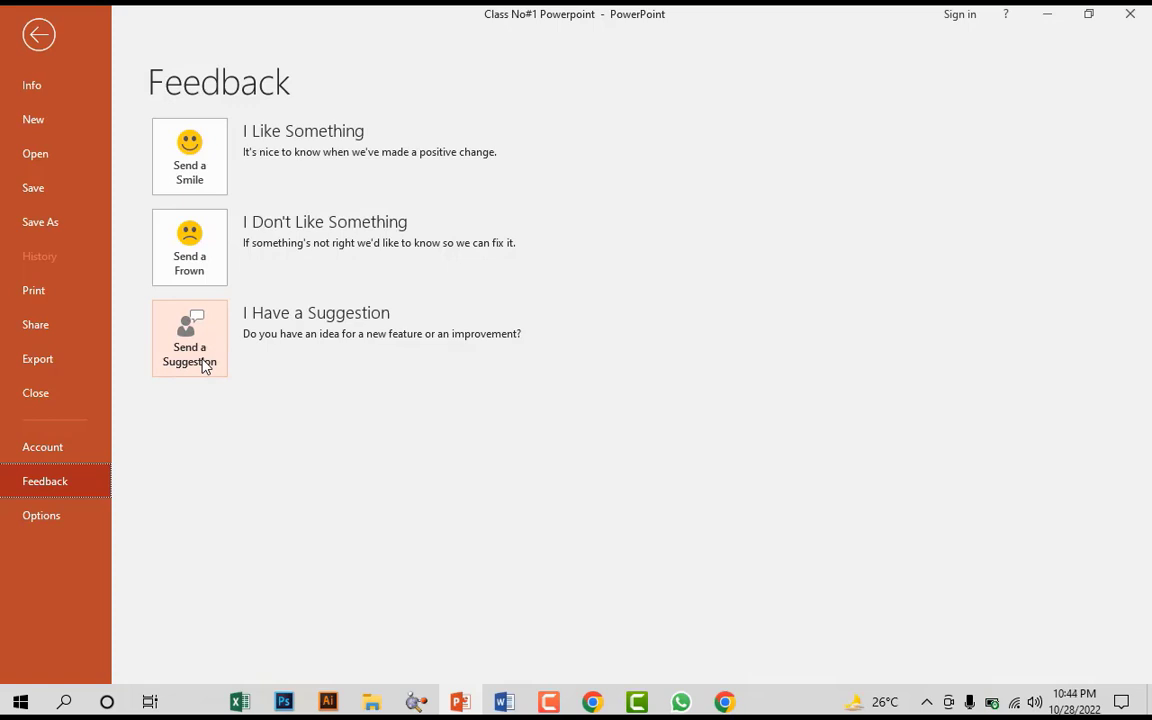
pyautogui.press('Escape')
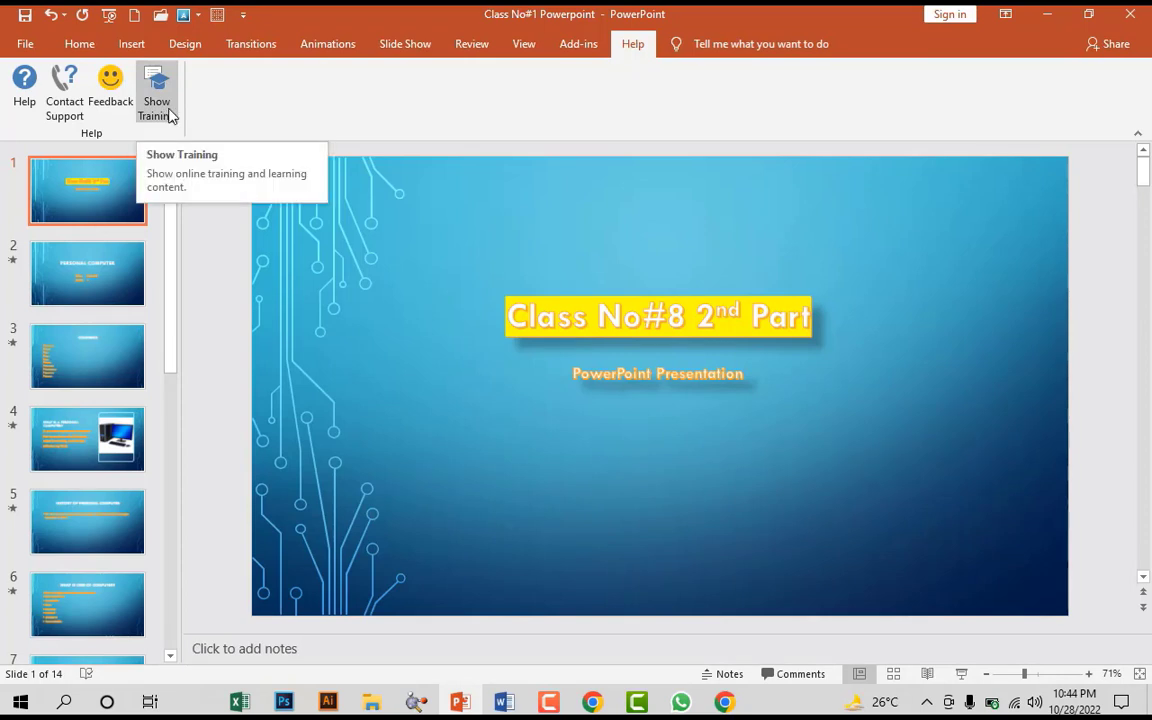
# - Show Training and scroll through the PowerPoint for Windows training tiles in the Help pane
pyautogui.click(160, 110)
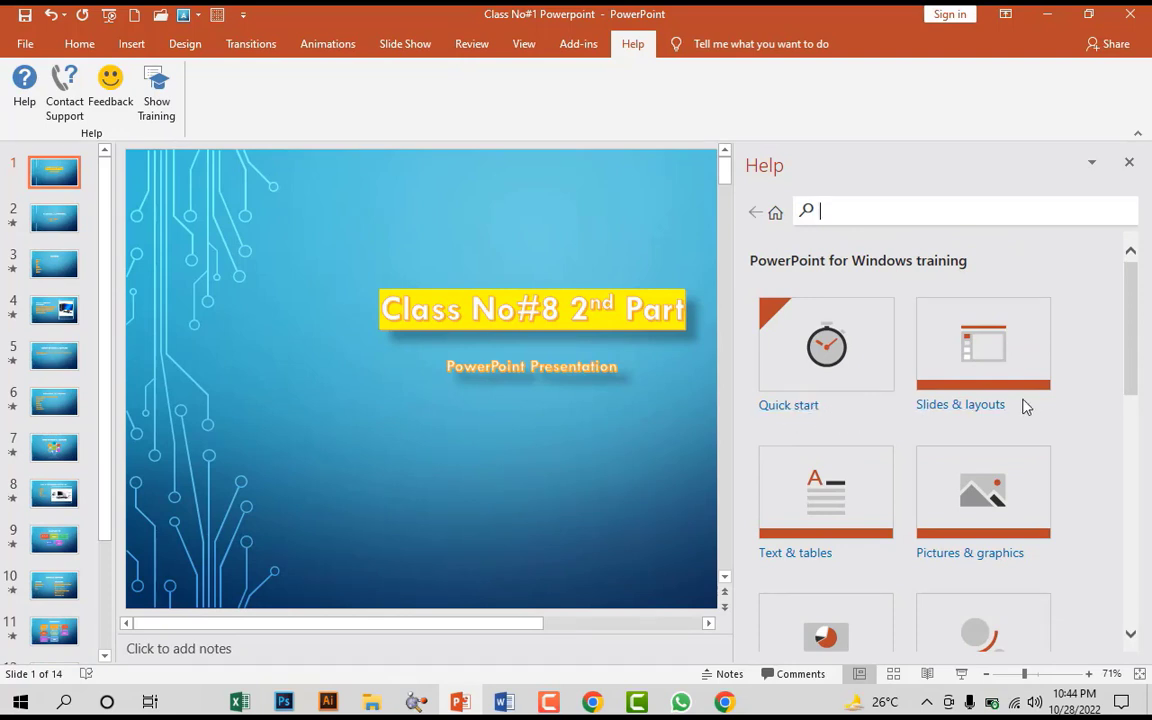
pyautogui.scroll(-1, 802, 503)
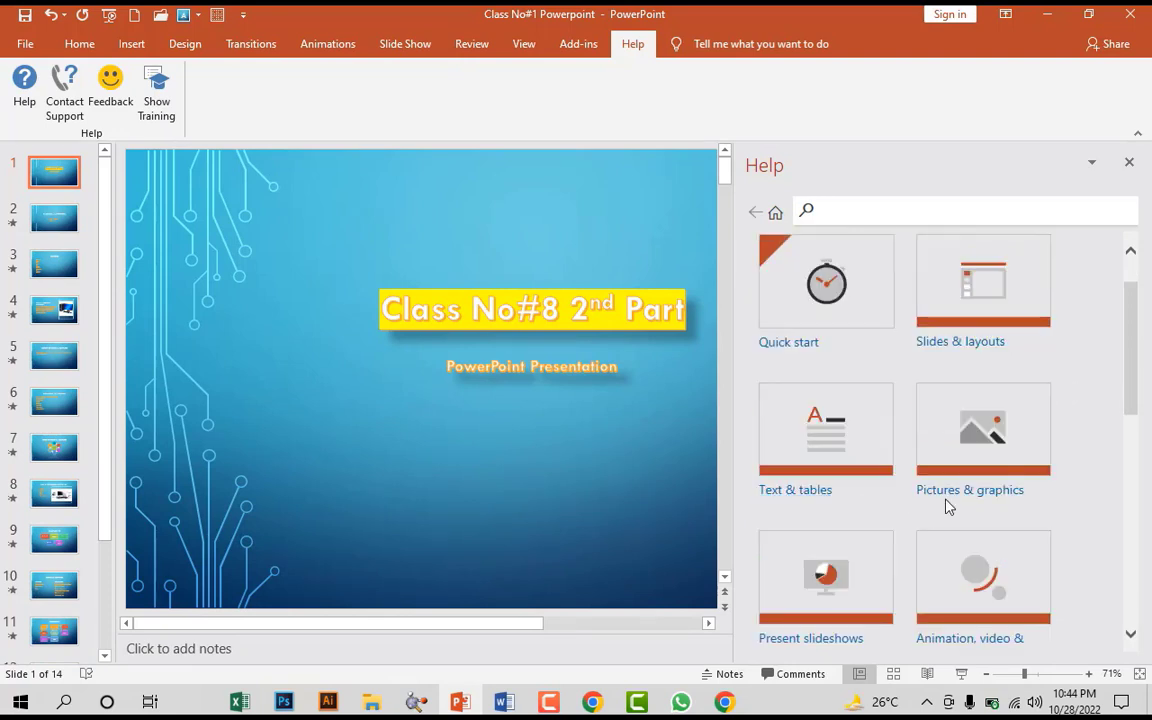
pyautogui.scroll(-2, 1094, 377)
pyautogui.scroll(-1, 822, 520)
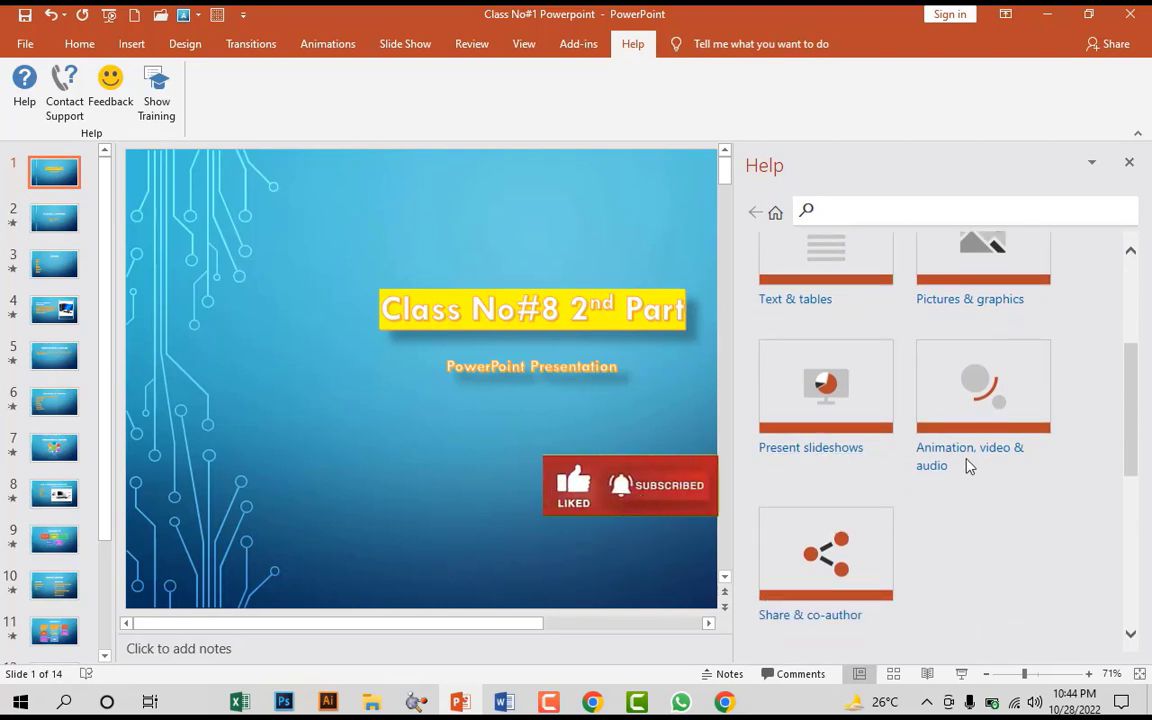
pyautogui.scroll(-2, 967, 465)
pyautogui.scroll(-1, 870, 444)
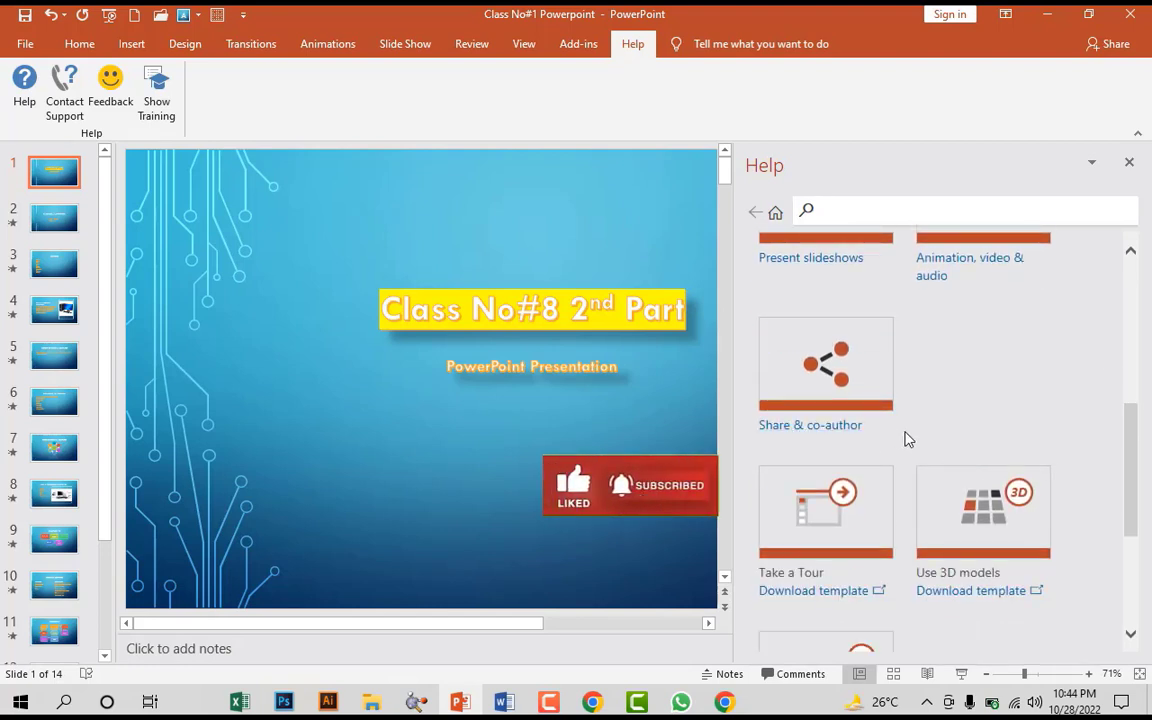
pyautogui.scroll(-2, 882, 442)
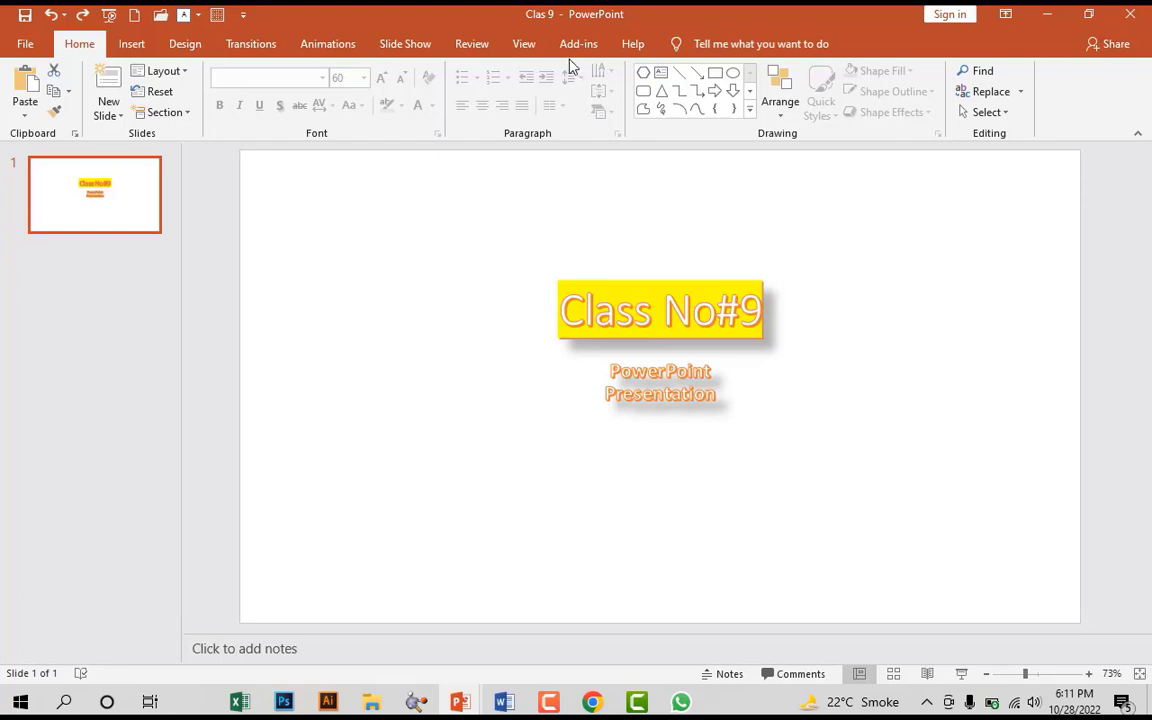
# - Enter Slide Master view and step through the master's layouts down to Blank
pyautogui.click(524, 44)
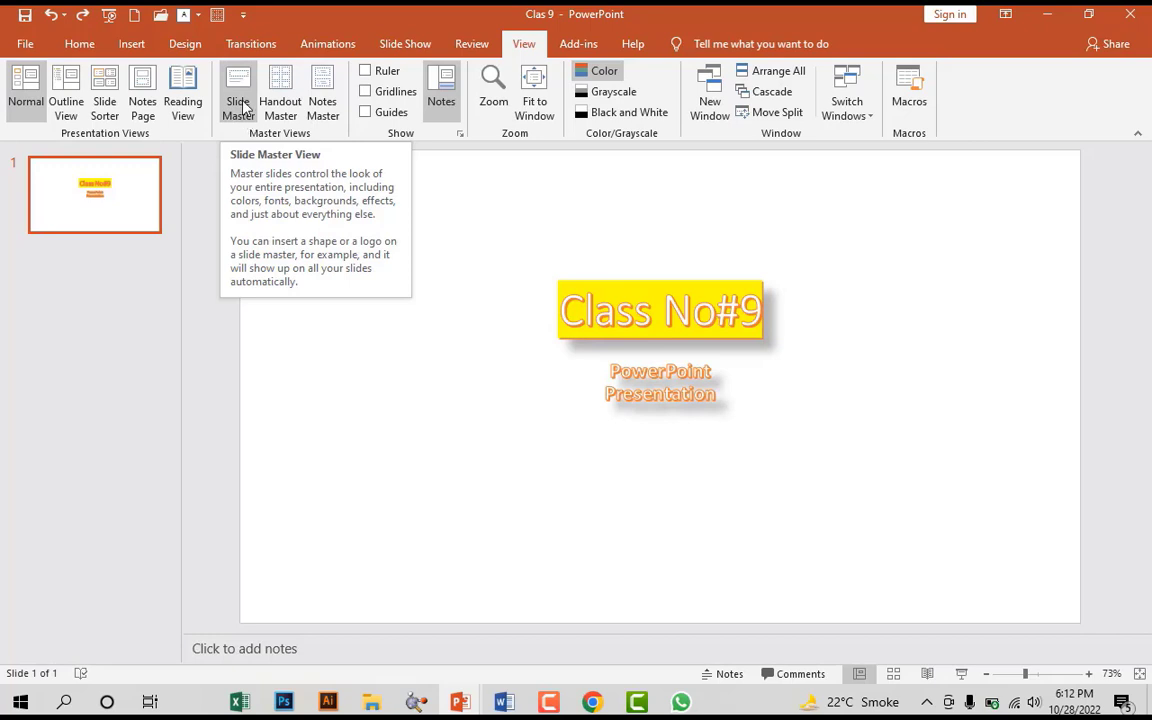
pyautogui.click(243, 107)
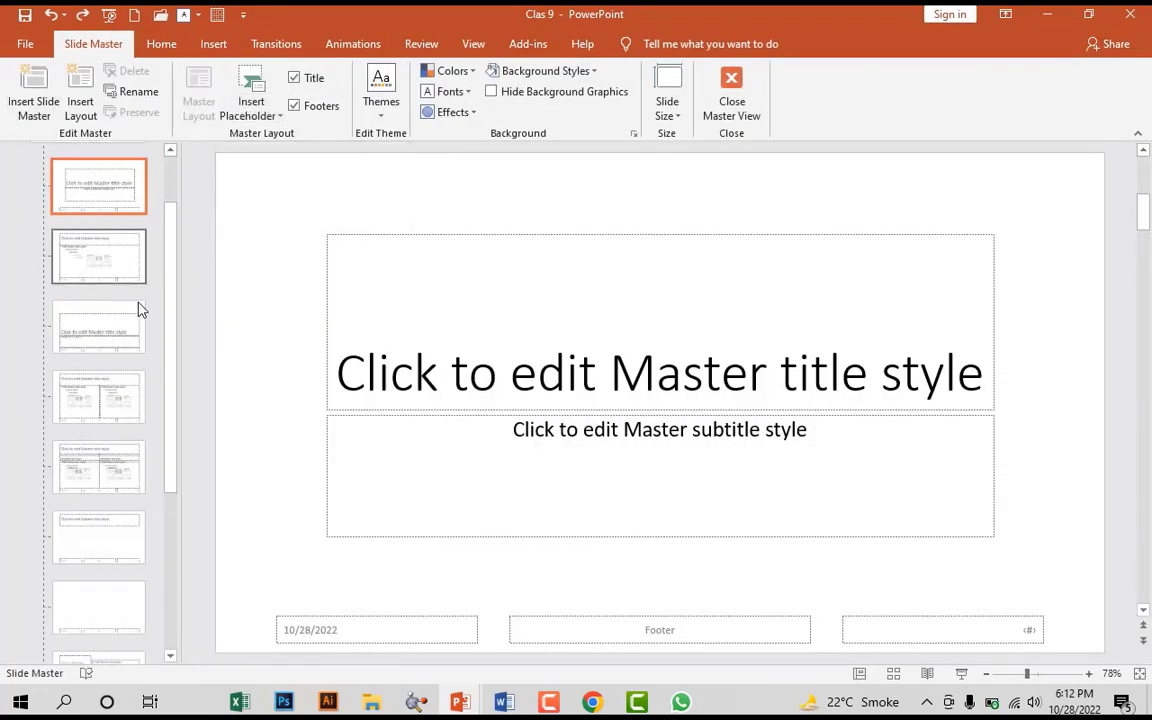
pyautogui.scroll(1, 113, 336)
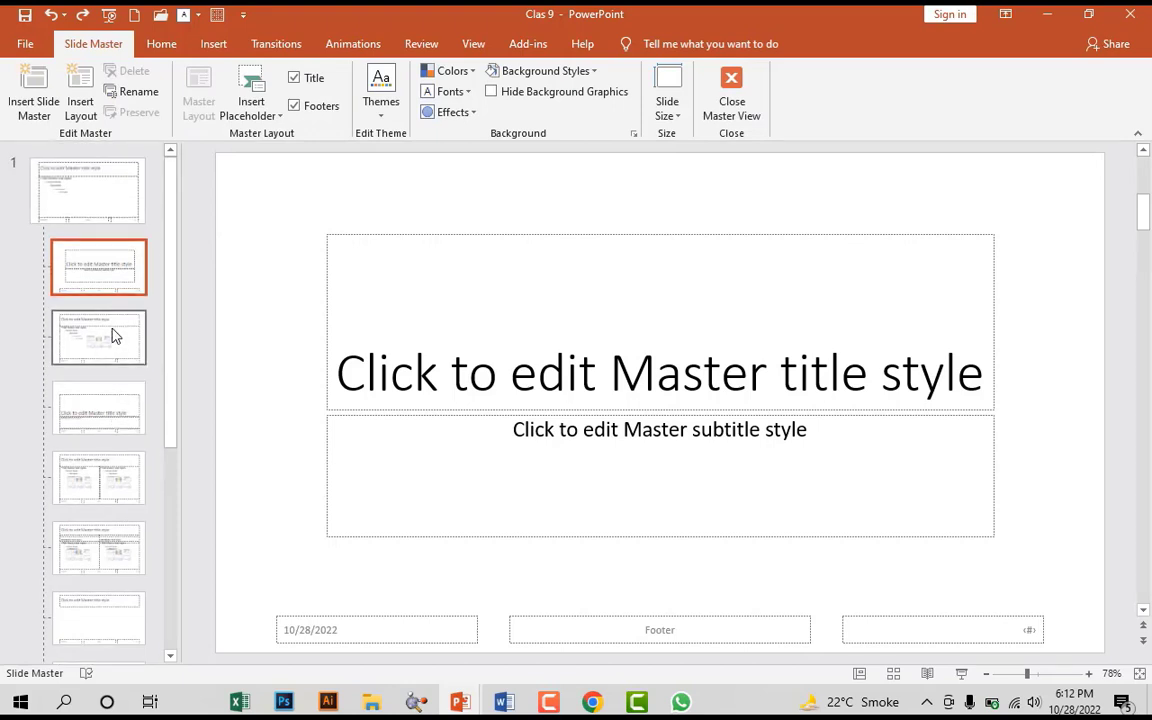
pyautogui.scroll(-2, 113, 336)
pyautogui.scroll(-2, 113, 336)
pyautogui.scroll(-1, 113, 336)
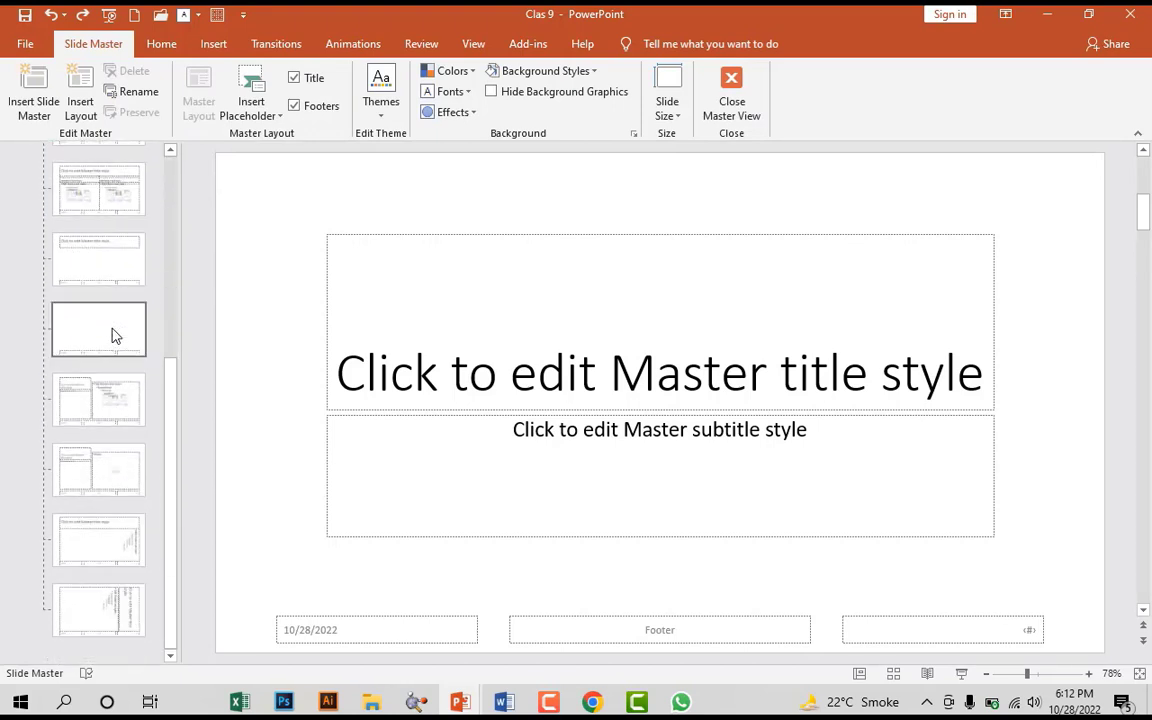
pyautogui.scroll(3, 113, 336)
pyautogui.scroll(2, 110, 280)
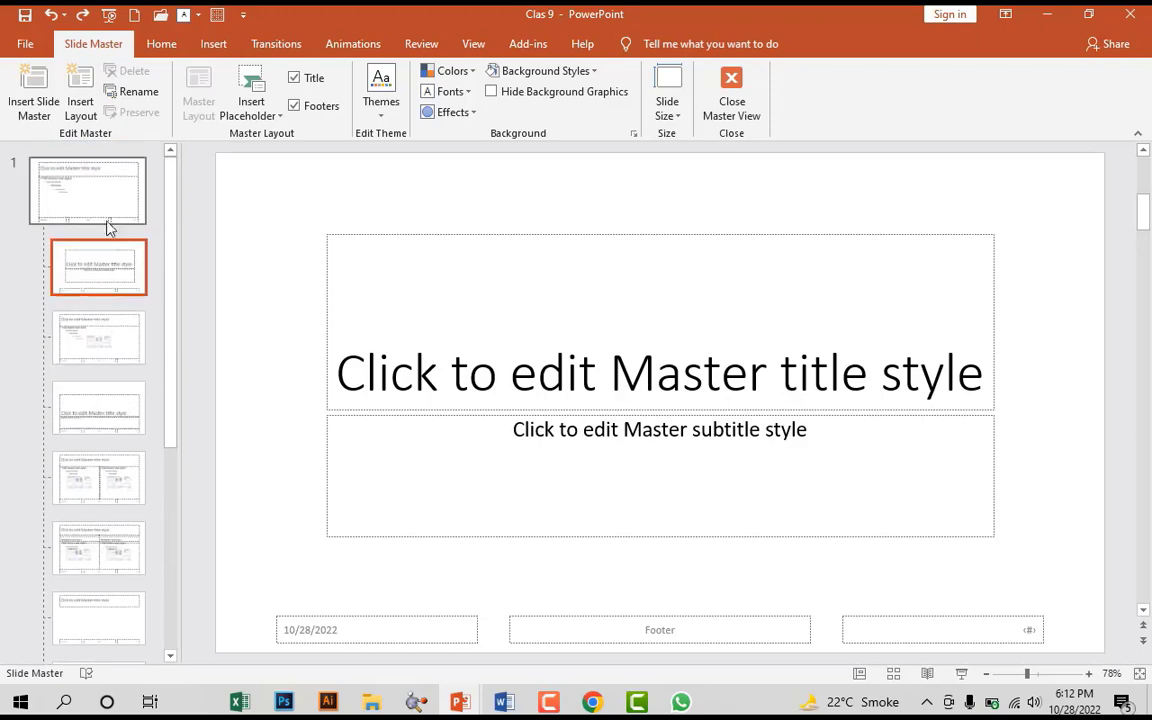
pyautogui.click(126, 206)
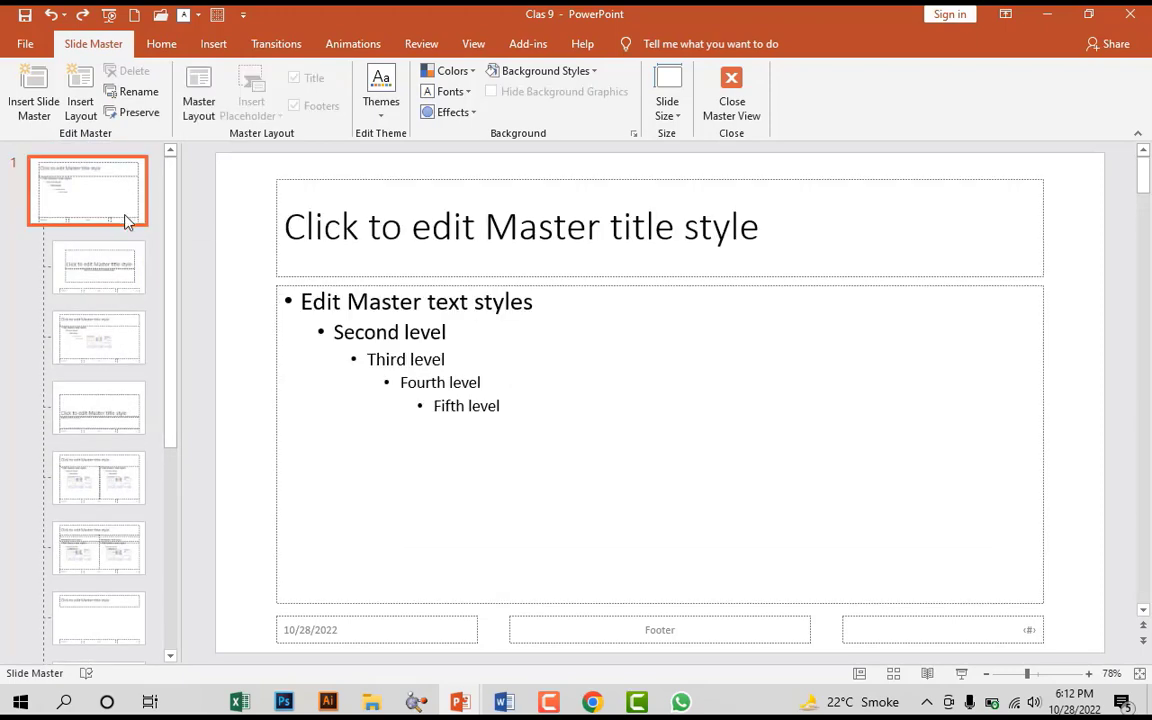
pyautogui.press('Down')
pyautogui.press('Down')
pyautogui.click(126, 220)
pyautogui.press('Down')
pyautogui.press('Down')
pyautogui.press('Down')
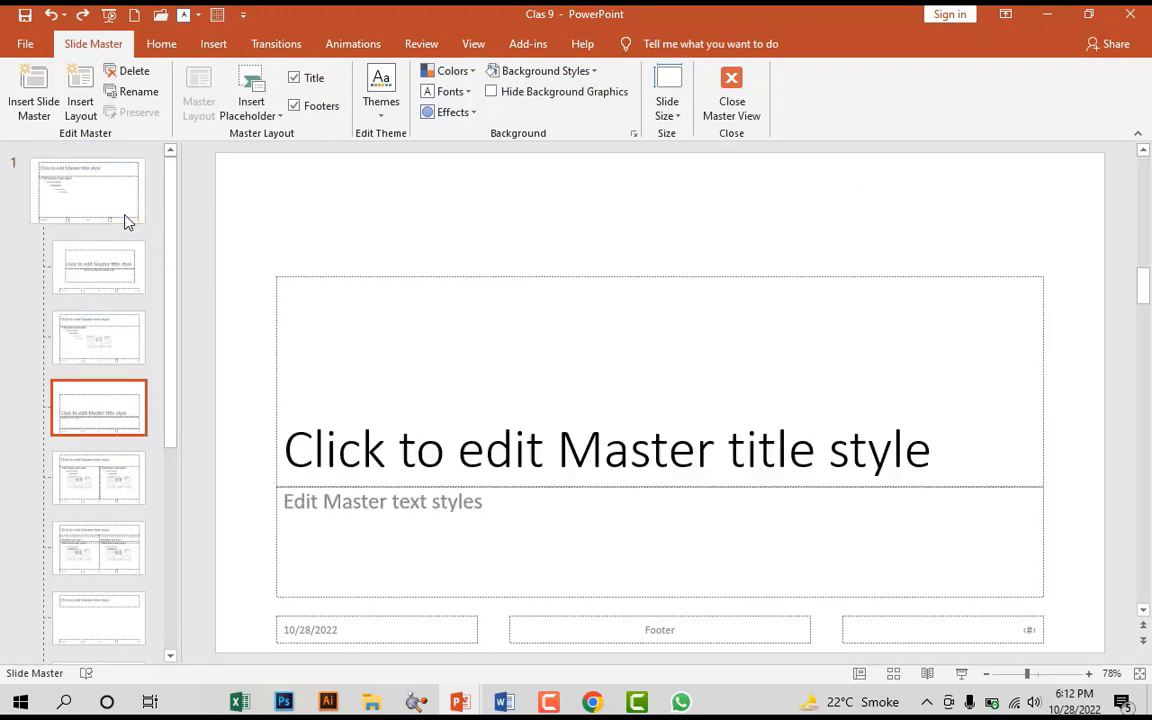
pyautogui.press('Down')
pyautogui.press('Down')
pyautogui.press('Down')
pyautogui.press('Down')
# - Close Master View, glance at the layout gallery, then reopen Slide Master on the Title Slide layout
pyautogui.click(733, 80)
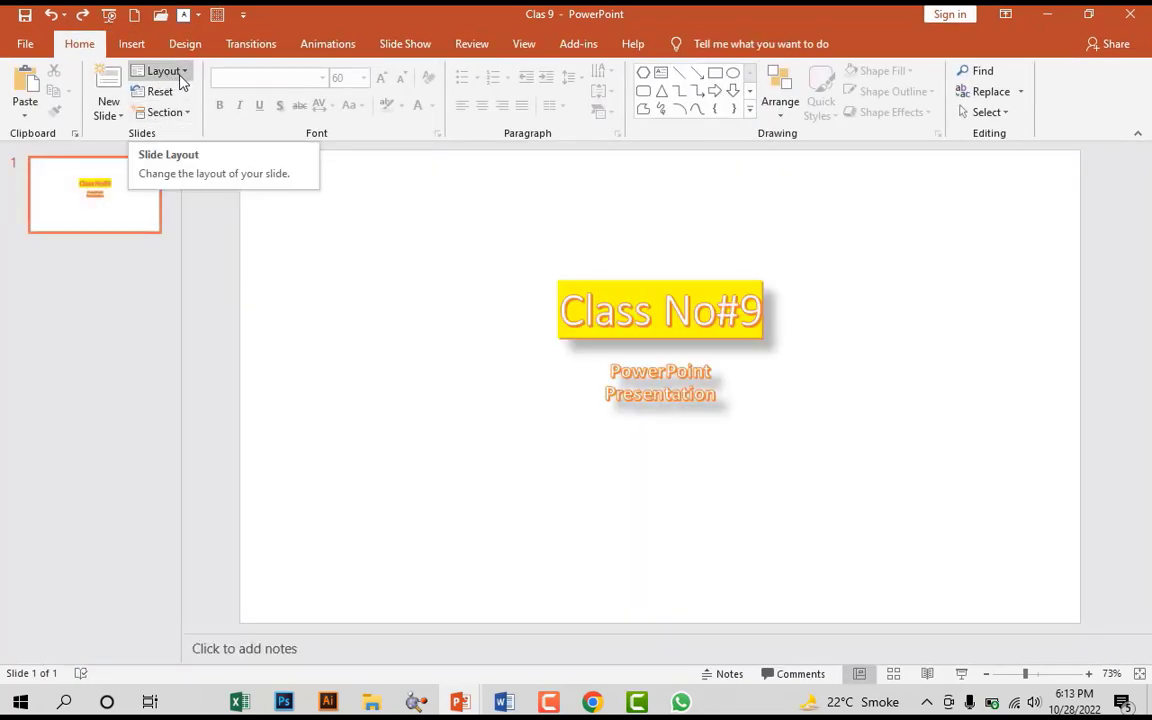
pyautogui.click(182, 72)
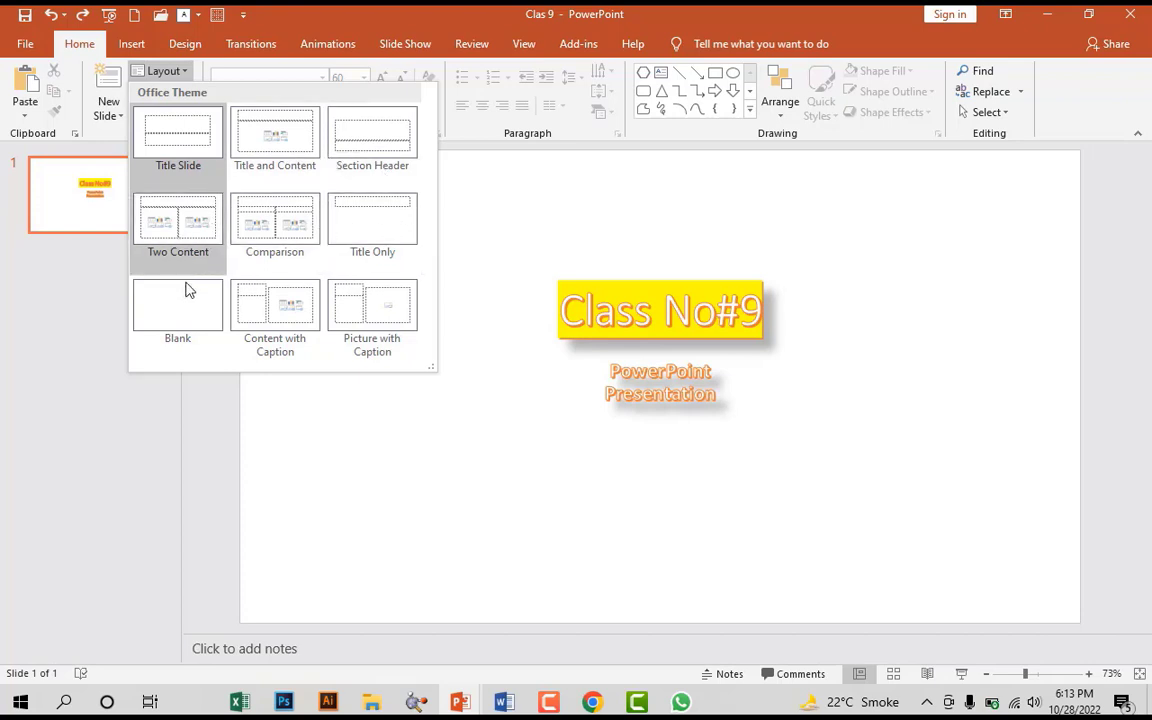
pyautogui.click(520, 47)
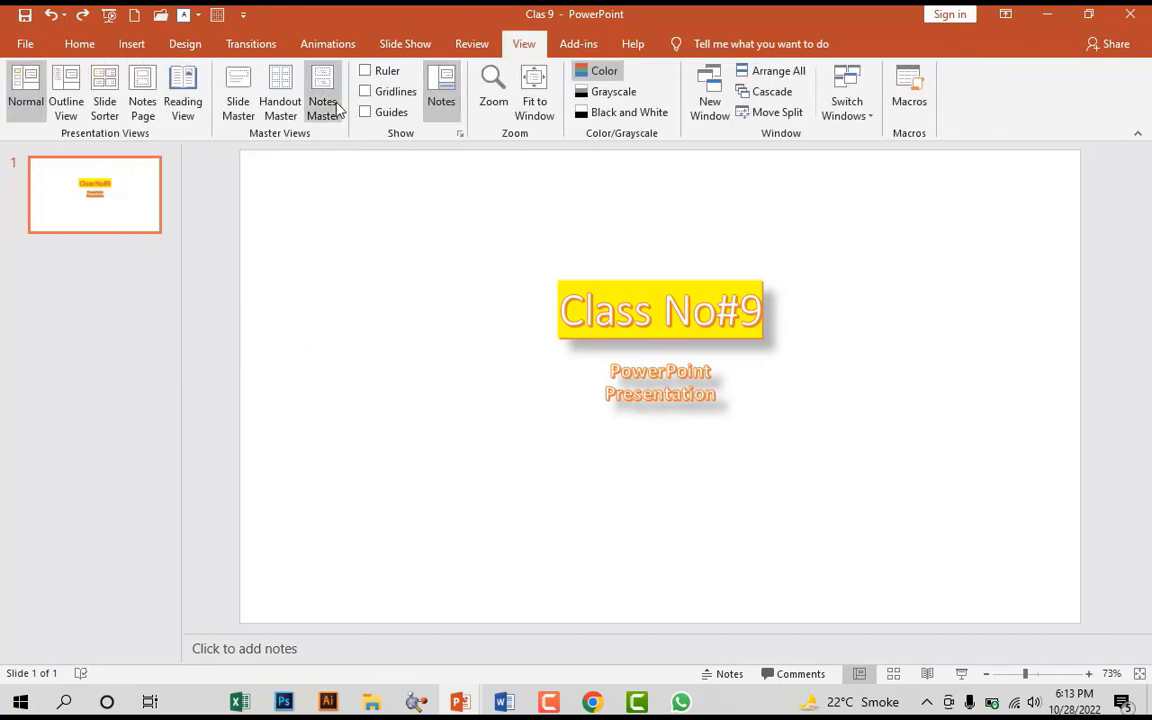
pyautogui.click(246, 114)
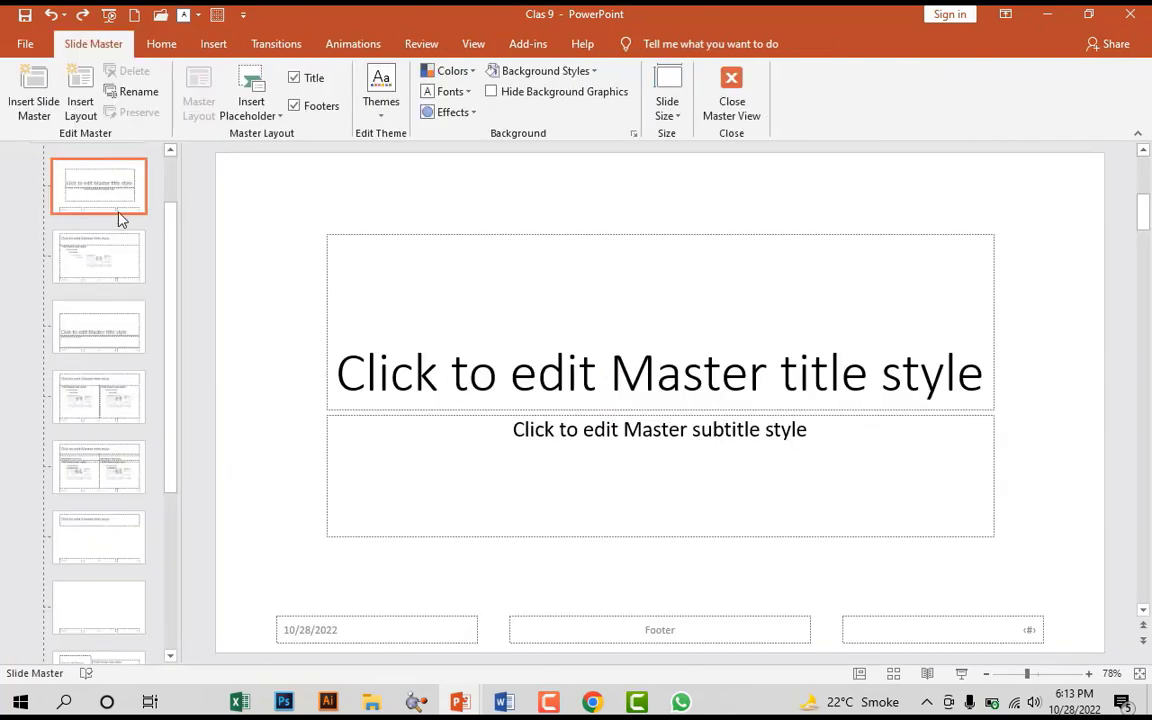
pyautogui.scroll(-2, 108, 264)
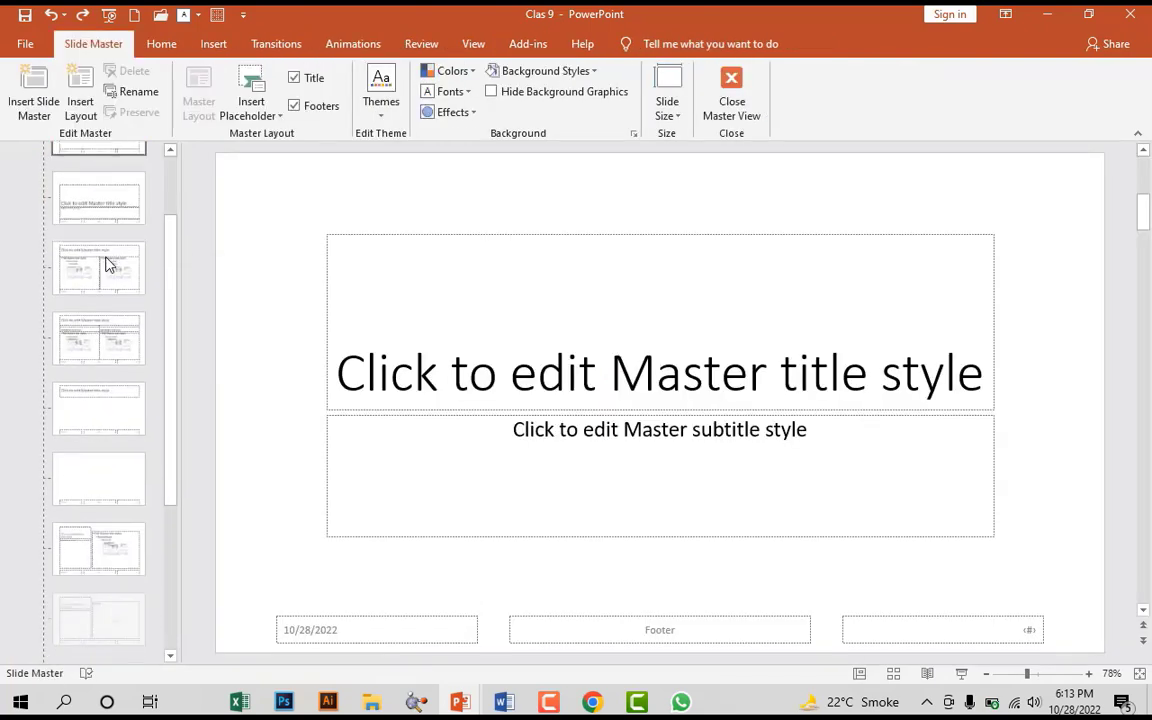
pyautogui.scroll(-2, 108, 264)
pyautogui.scroll(-2, 108, 264)
pyautogui.press('Down')
pyautogui.press('Down')
pyautogui.press('Down')
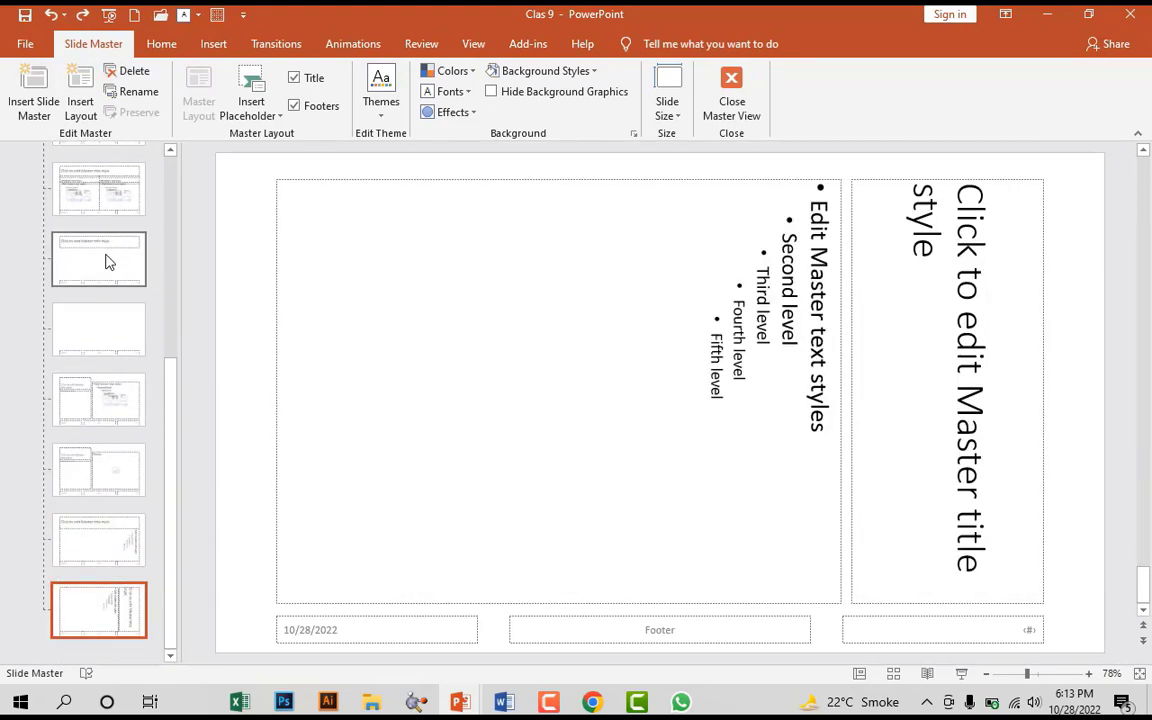
pyautogui.press('Up')
pyautogui.press('Up')
pyautogui.press('Up')
pyautogui.press('Up')
pyautogui.press('Up')
pyautogui.press('Up')
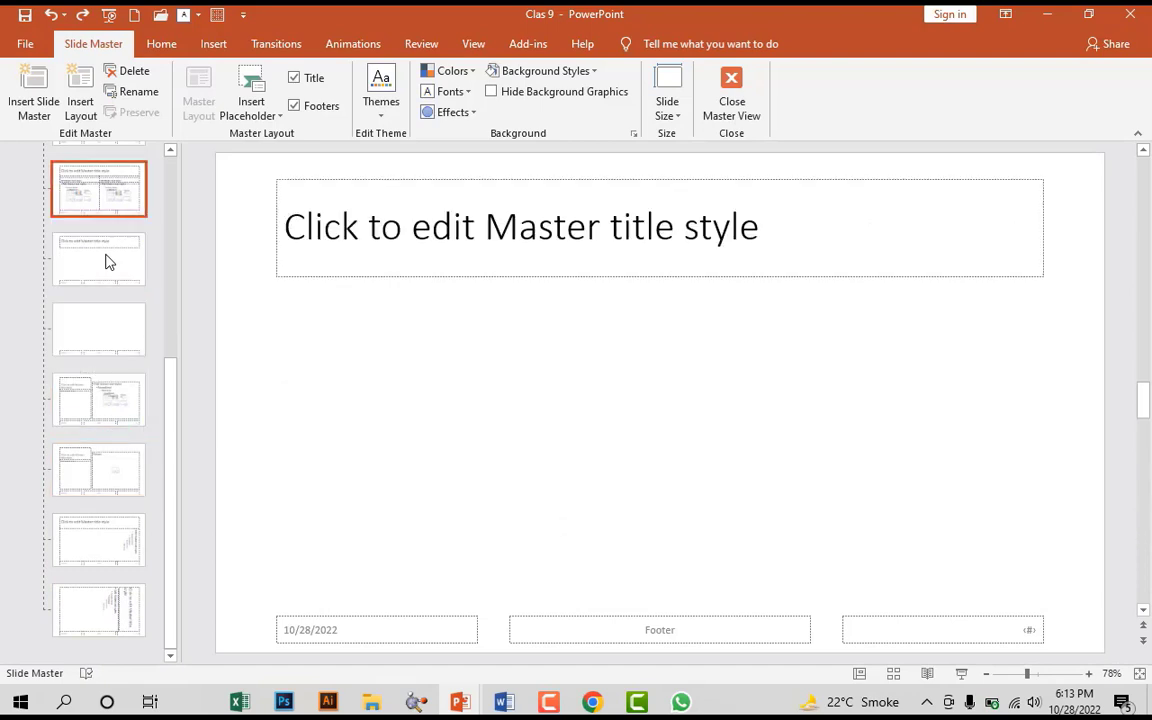
pyautogui.press('Up')
pyautogui.press('Up')
pyautogui.press('Up')
pyautogui.press('Up')
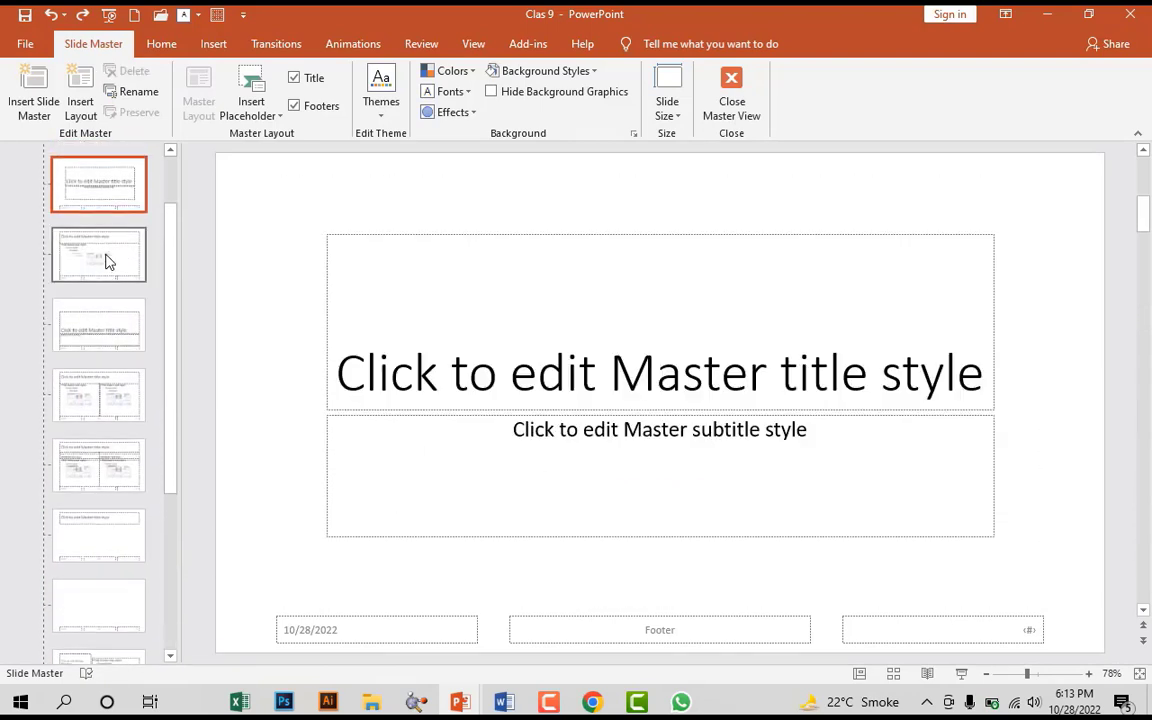
pyautogui.press('Up')
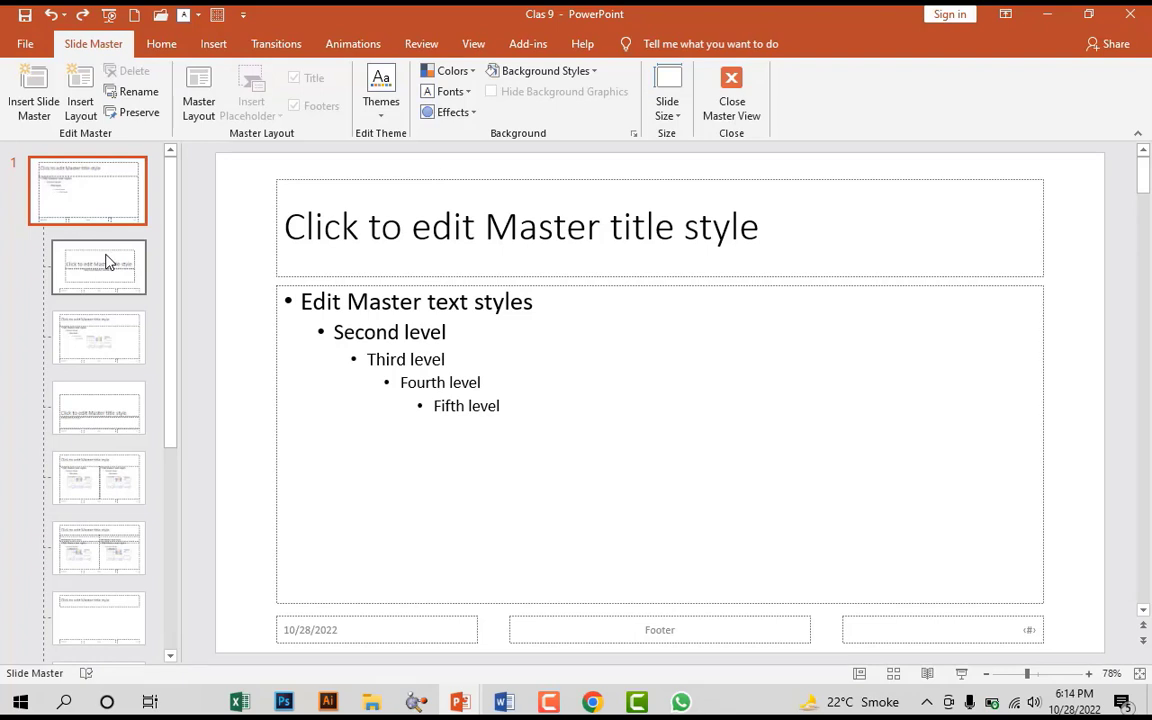
# - On the Title and Content layout, replace the content placeholder with a Picture placeholder
pyautogui.scroll(-1, 108, 262)
pyautogui.click(108, 262)
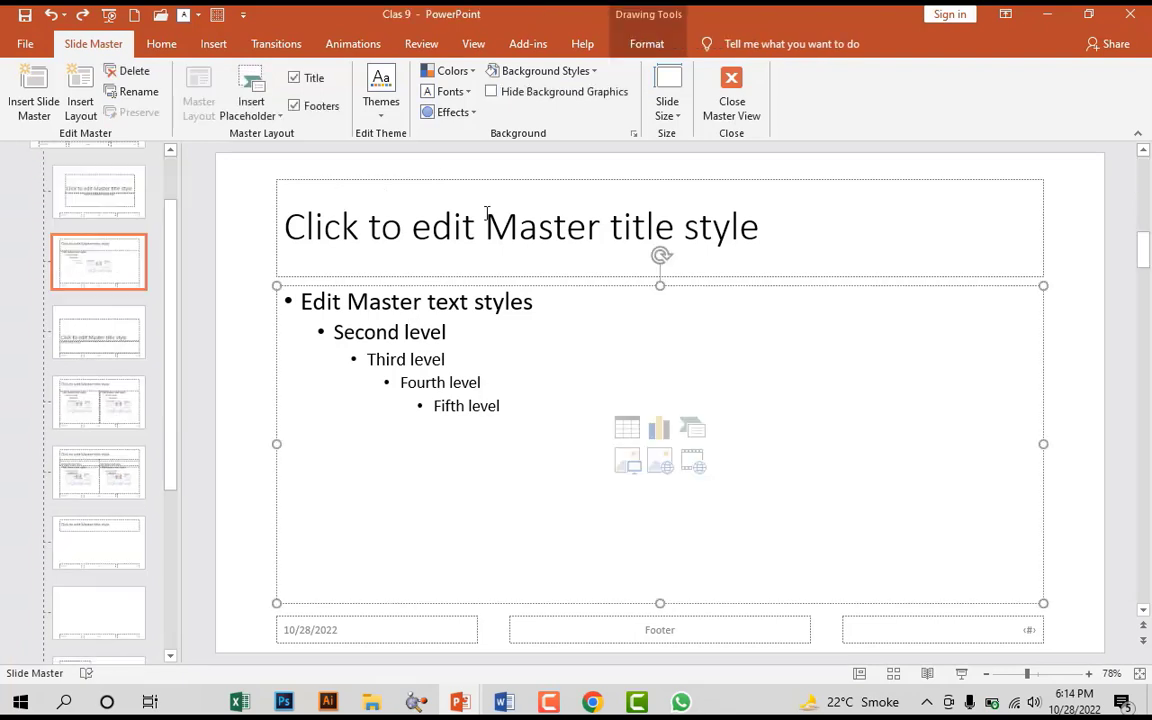
pyautogui.click(659, 255)
pyautogui.press('Delete')
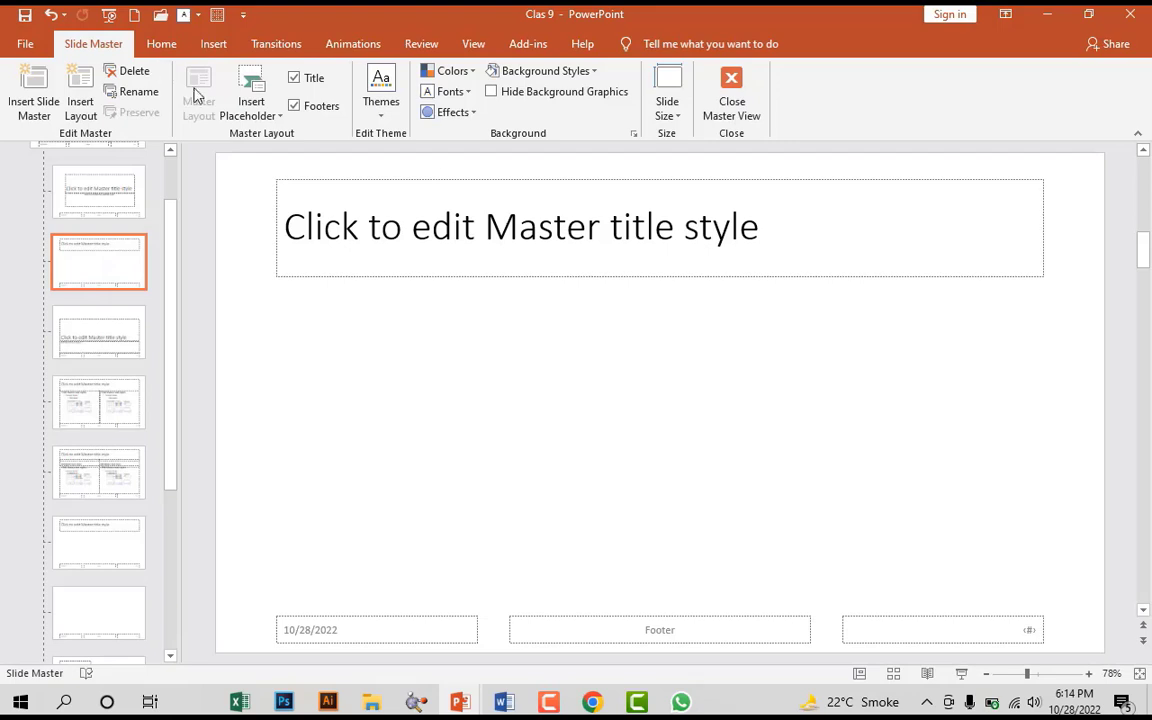
pyautogui.click(257, 112)
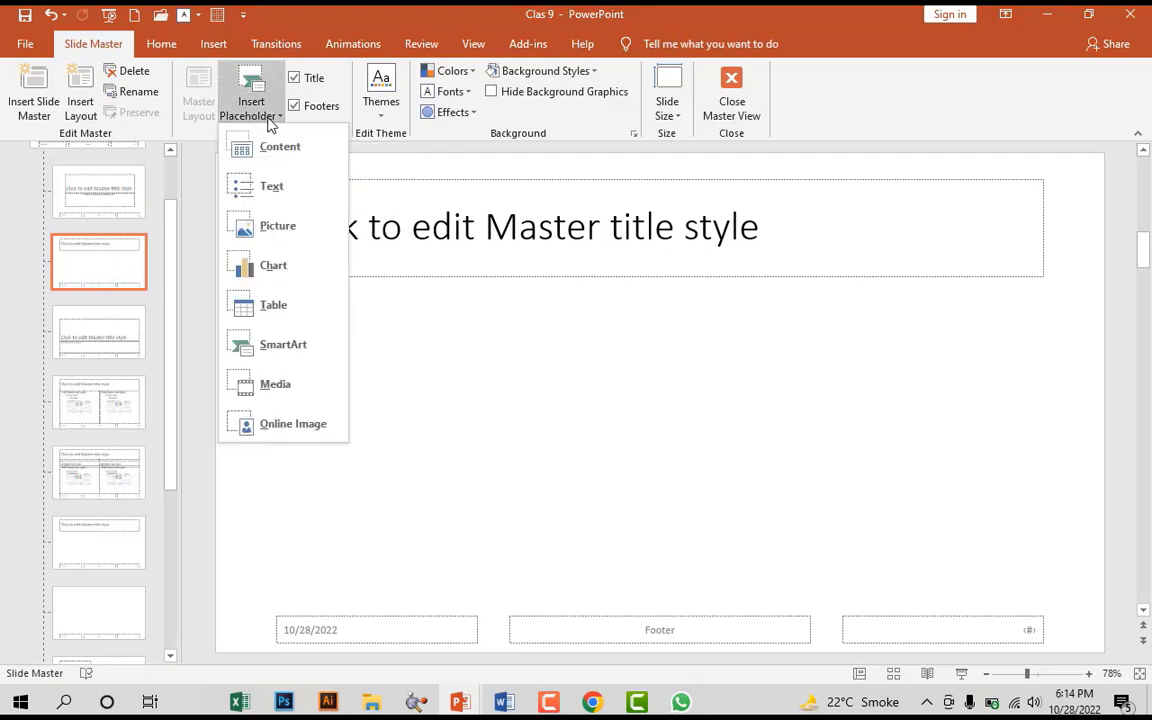
pyautogui.click(285, 225)
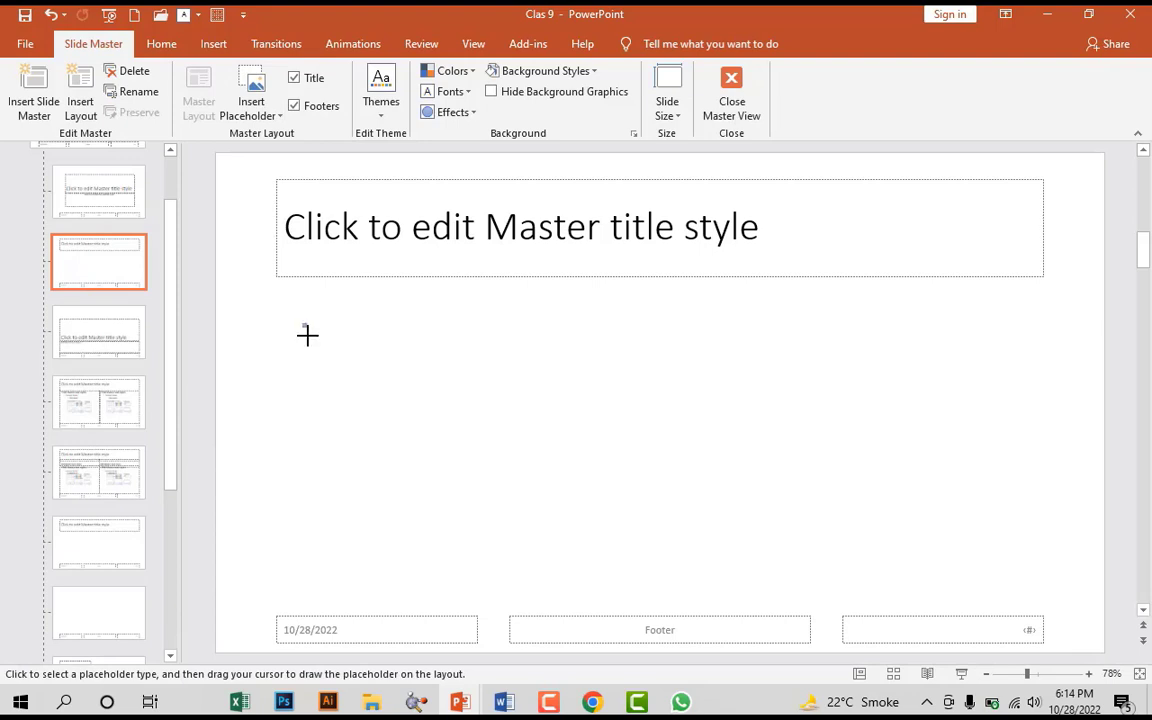
pyautogui.moveTo(302, 323)
pyautogui.mouseDown()
pyautogui.moveTo(486, 541)
pyautogui.moveTo(489, 511)
pyautogui.mouseUp()
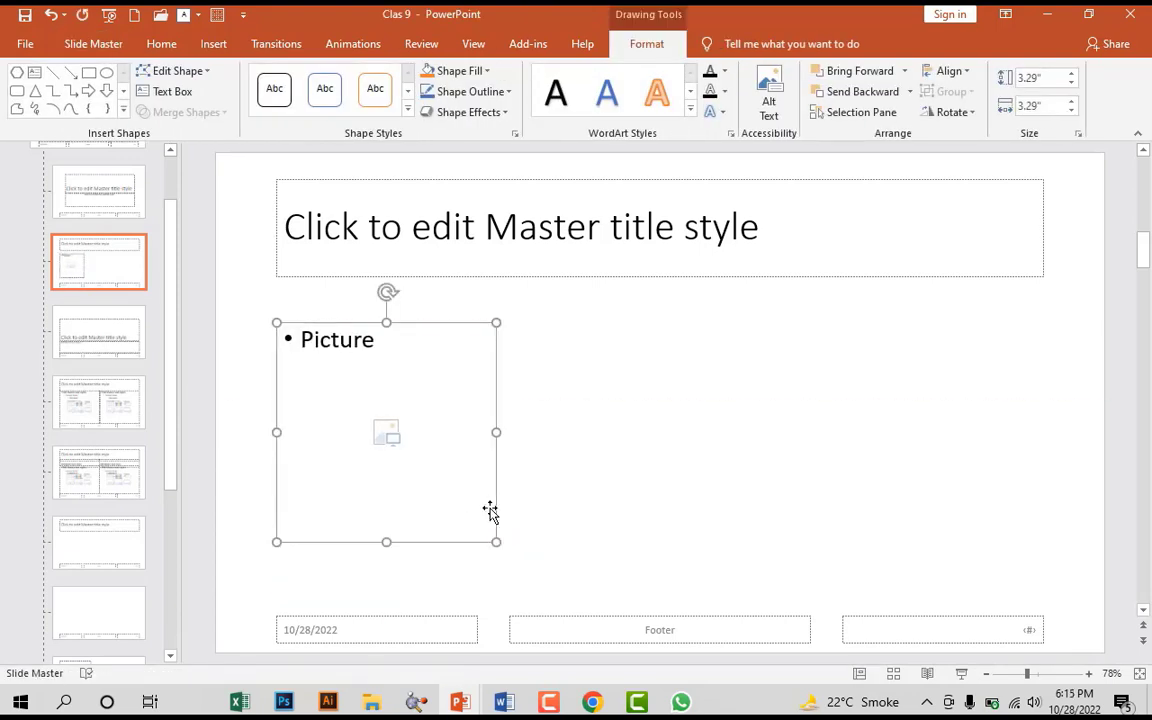
# - Copy the Picture placeholder twice and distribute all three evenly across the layout
pyautogui.hotkey('ctrl', 'd')
pyautogui.moveTo(496, 504); pyautogui.dragTo(707, 511)
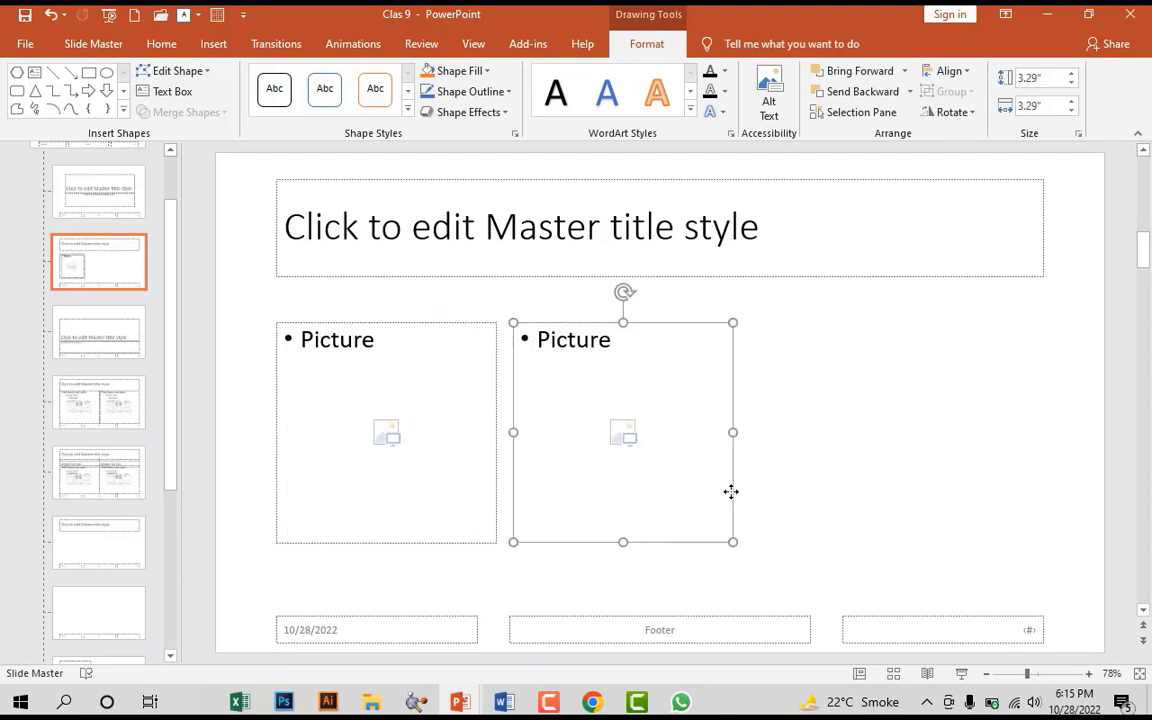
pyautogui.hotkey('ctrl', 'v')
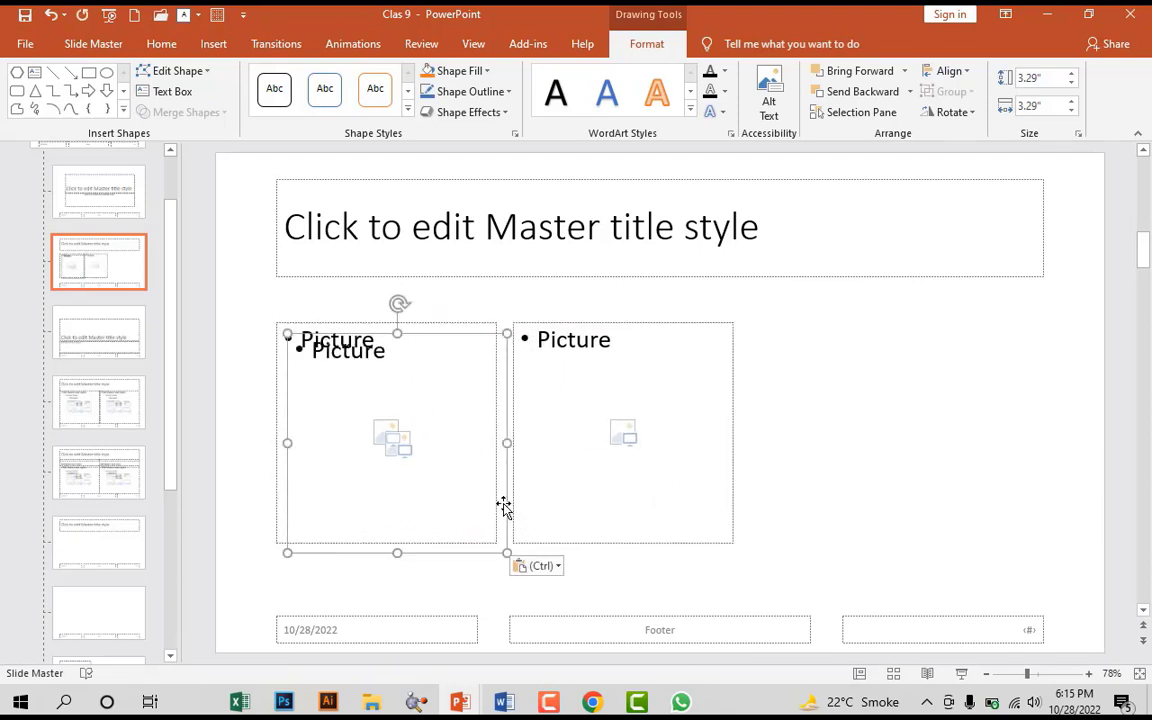
pyautogui.moveTo(504, 504); pyautogui.dragTo(1038, 494)
pyautogui.moveTo(731, 476); pyautogui.dragTo(768, 471)
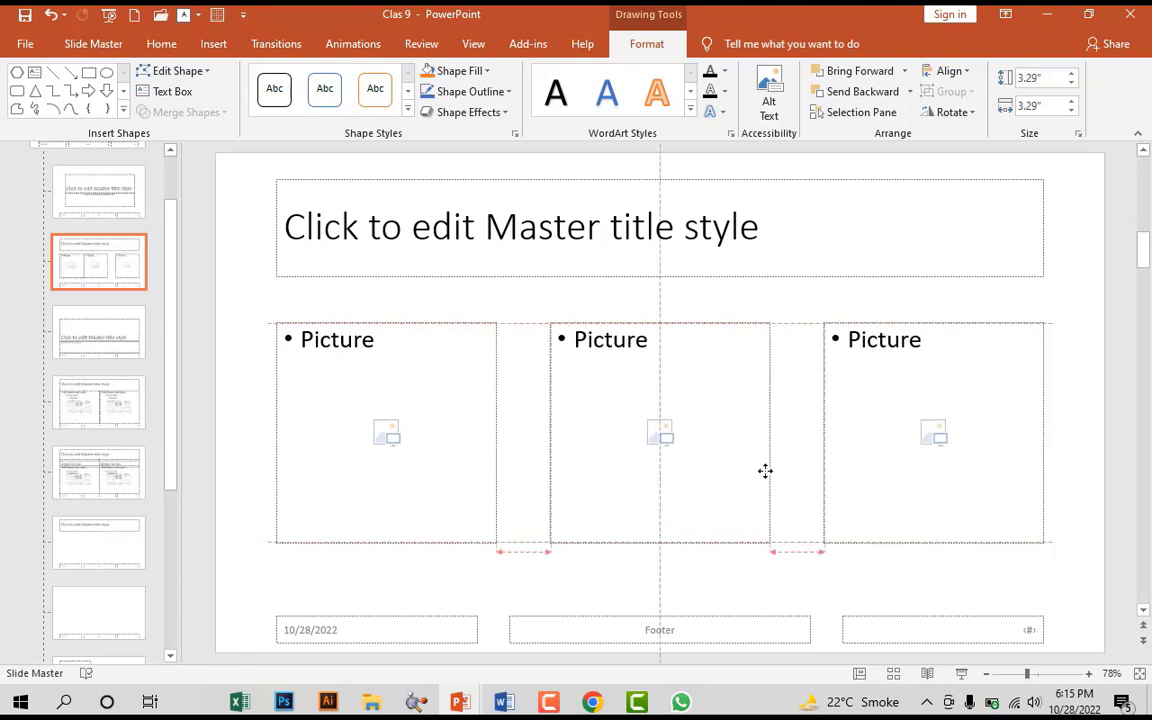
pyautogui.keyDown('shift'); pyautogui.click(493, 458); pyautogui.keyUp('shift')
pyautogui.keyDown('shift'); pyautogui.click(827, 452); pyautogui.keyUp('shift')
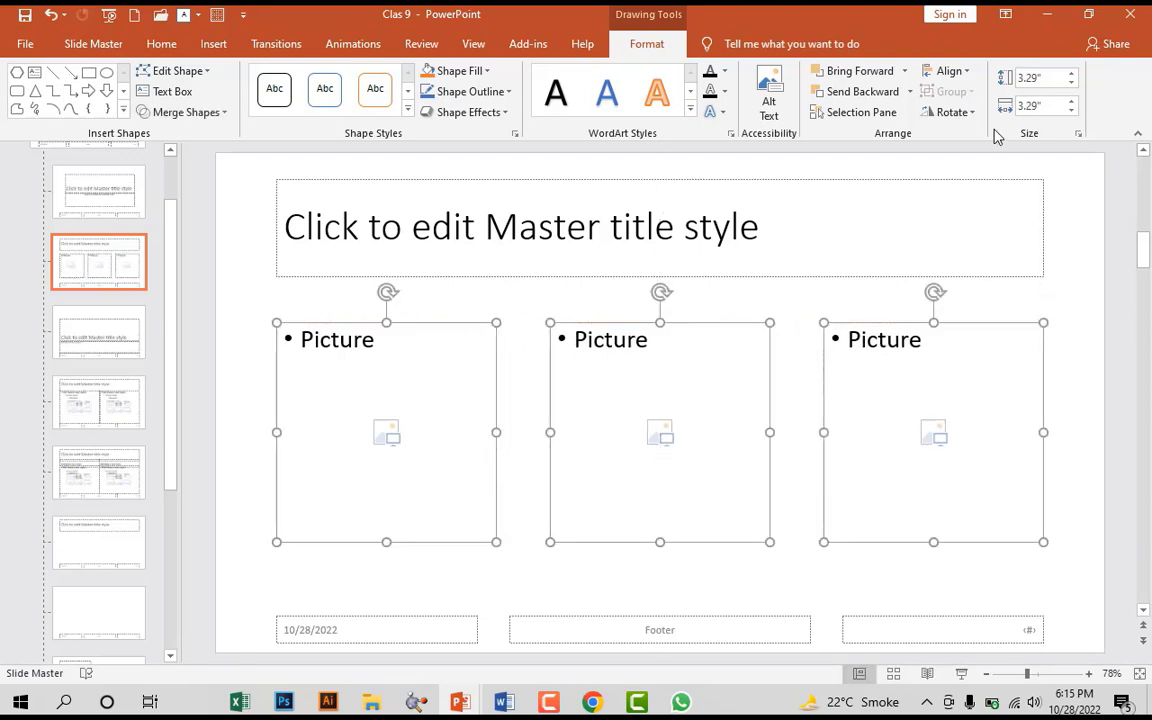
pyautogui.click(950, 72)
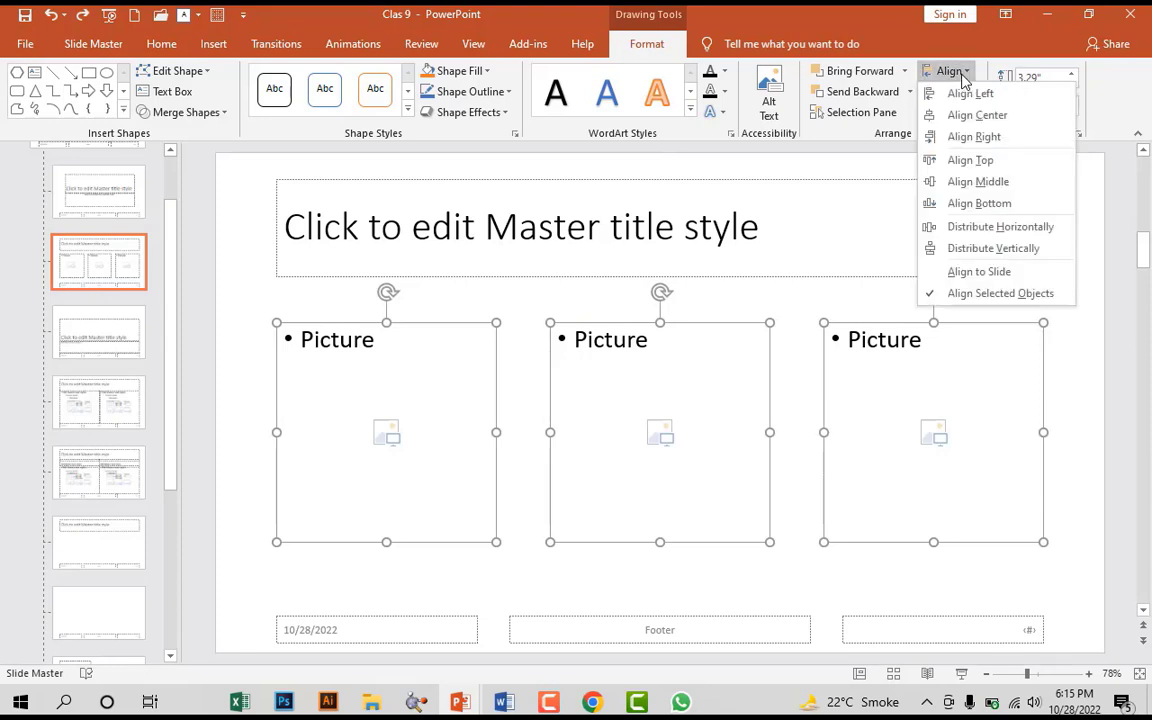
pyautogui.click(999, 228)
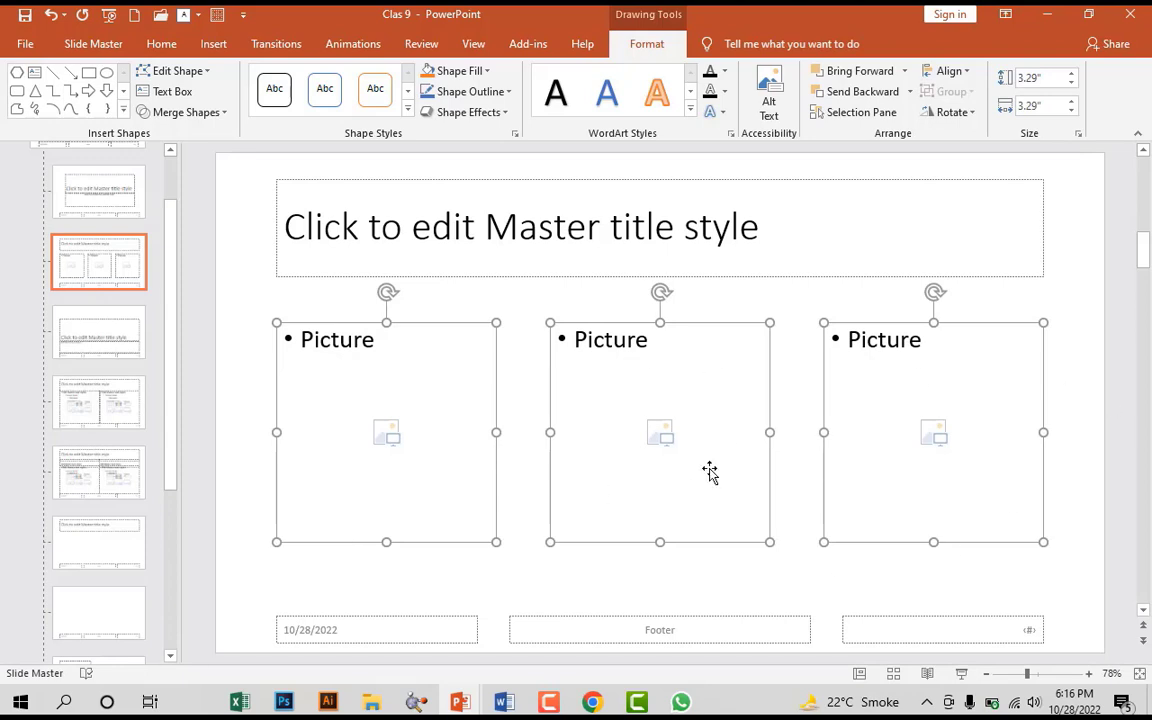
pyautogui.rightClick(101, 266)
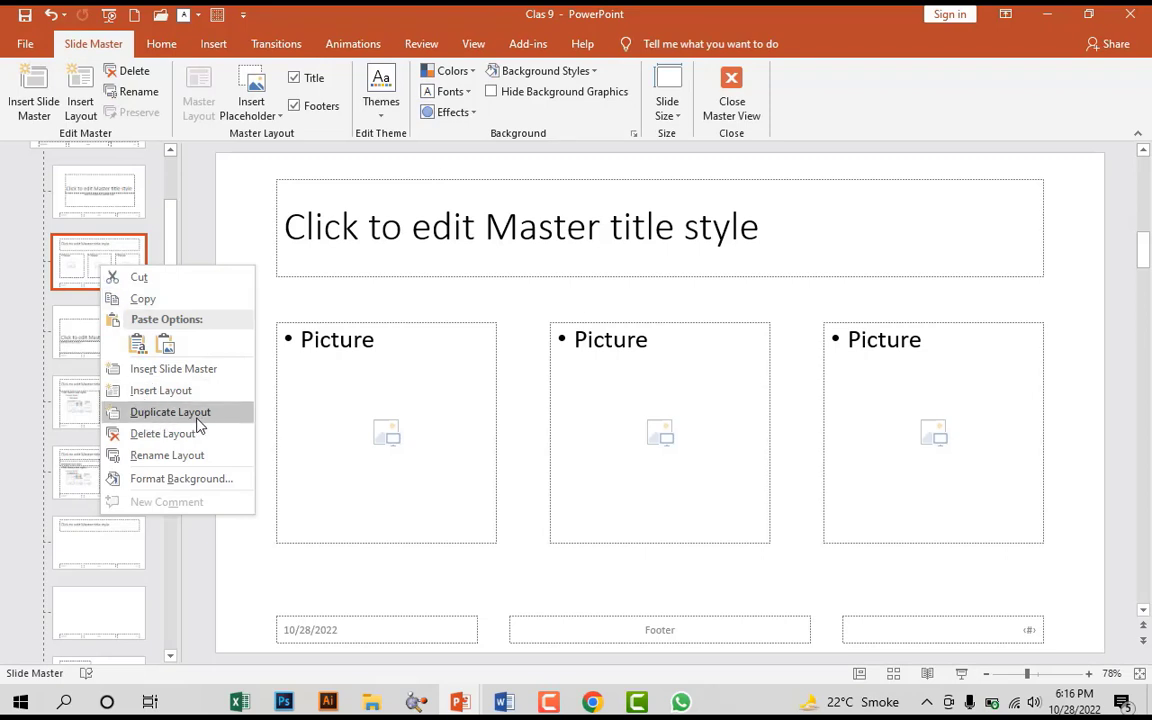
# - Duplicate the layout, replace its left Picture box with a red-text content placeholder, and duplicate again
pyautogui.click(168, 414)
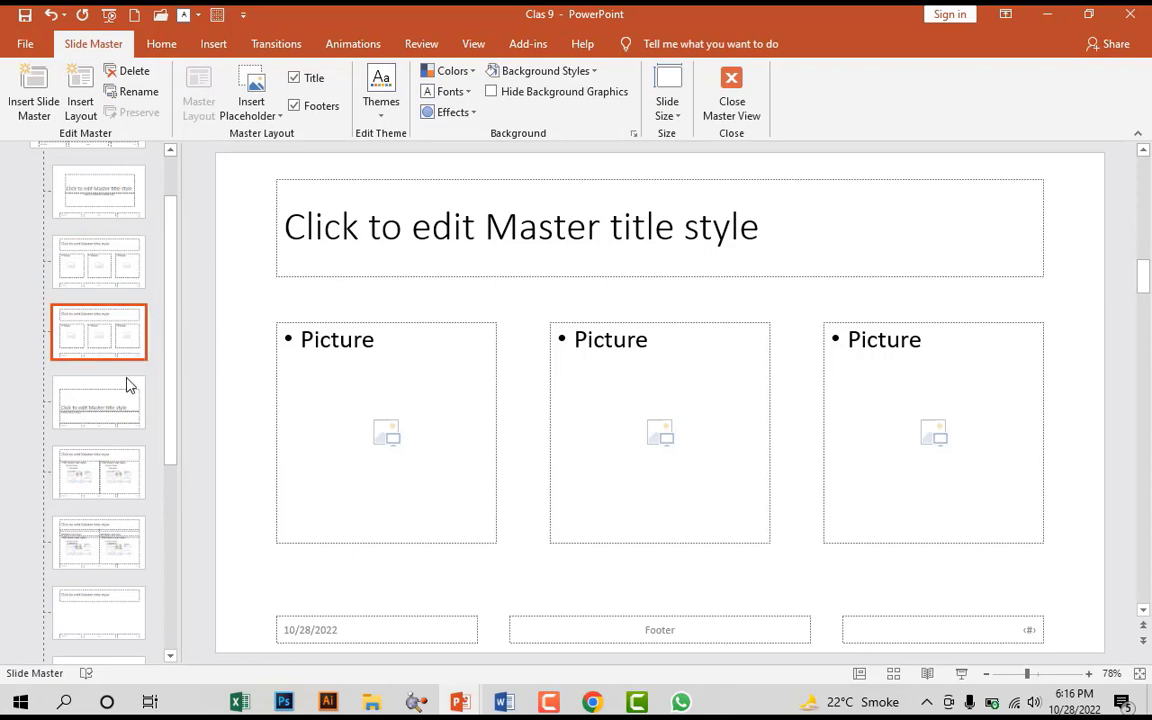
pyautogui.click(493, 413)
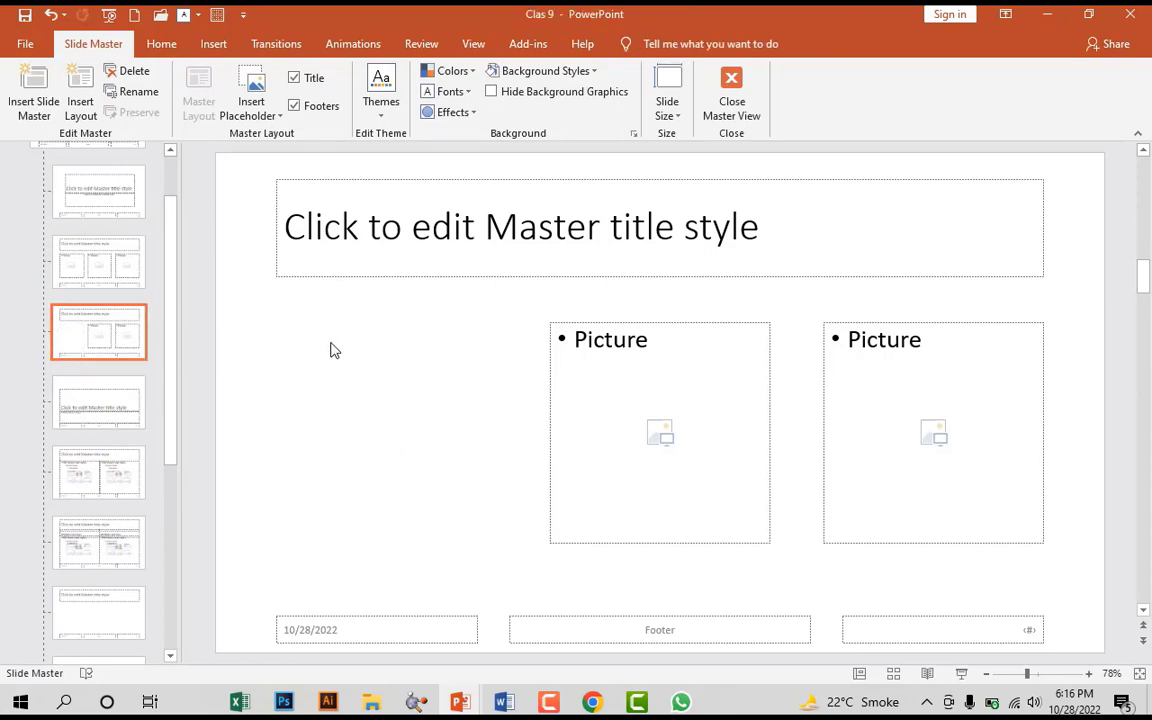
pyautogui.click(276, 117)
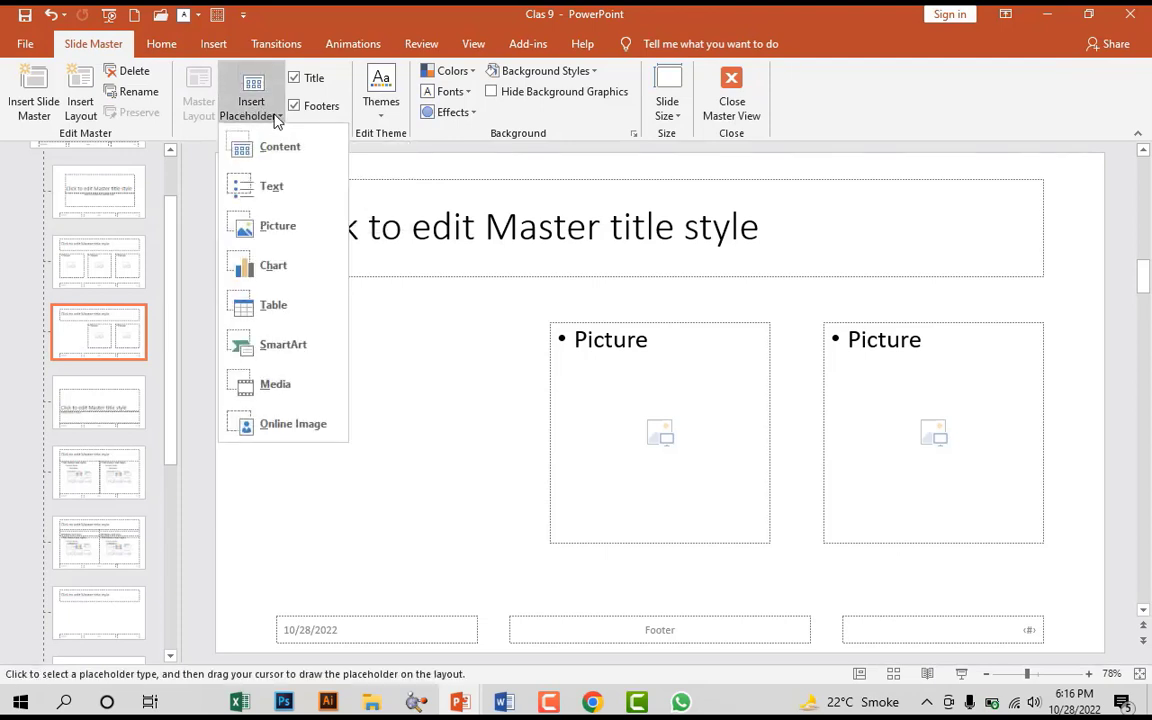
pyautogui.click(280, 148)
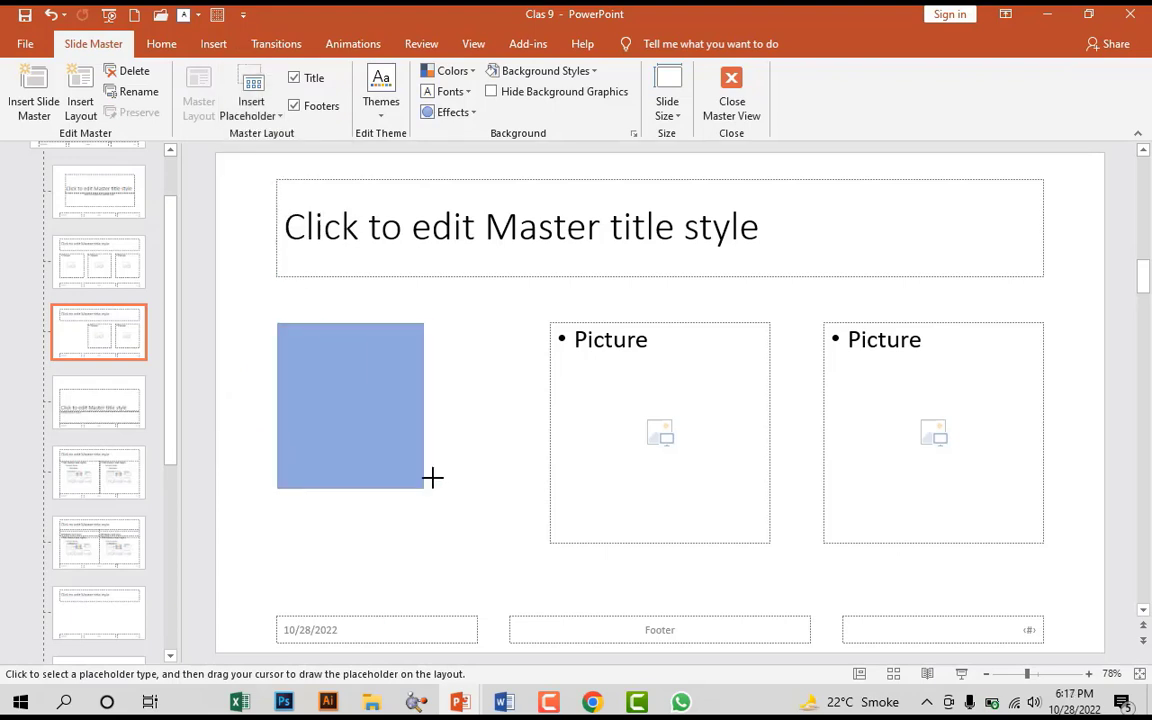
pyautogui.moveTo(275, 325); pyautogui.dragTo(537, 592)
pyautogui.click(158, 45)
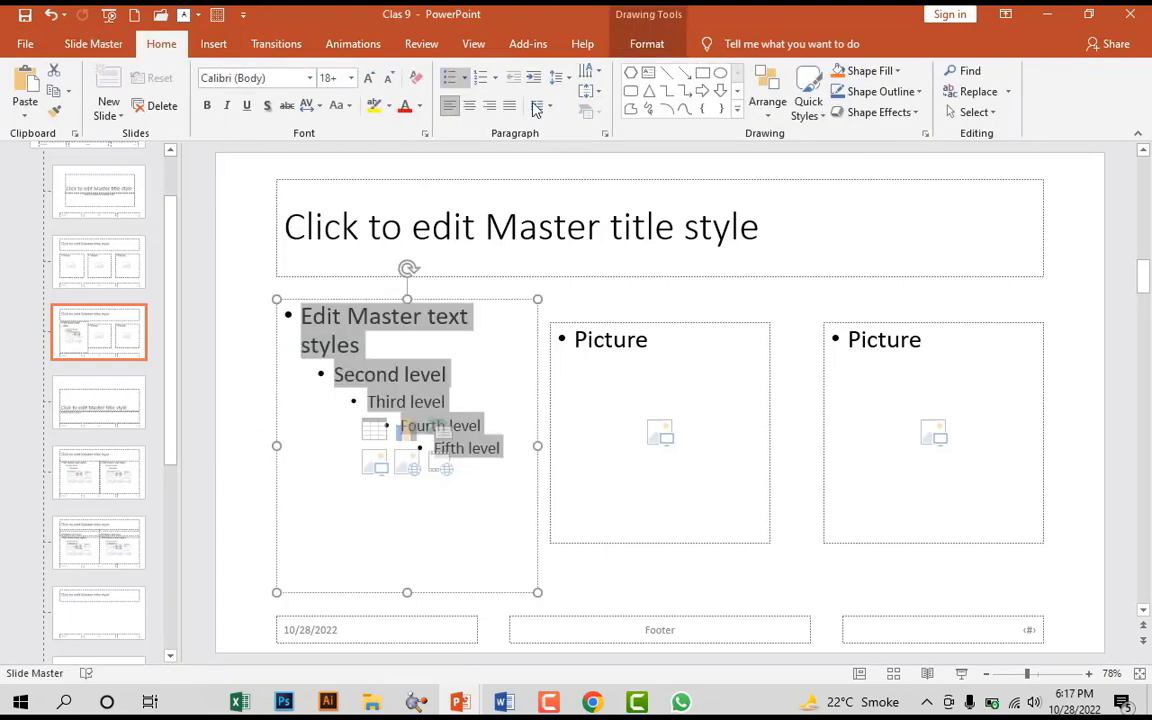
pyautogui.click(419, 106)
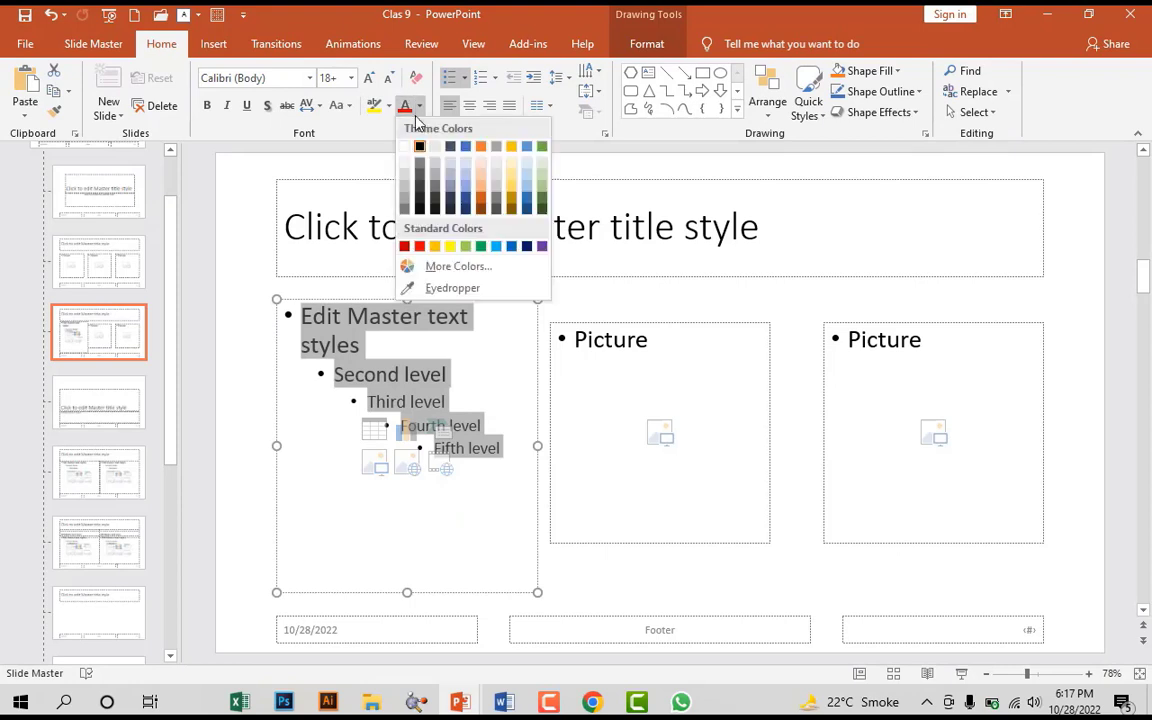
pyautogui.click(420, 247)
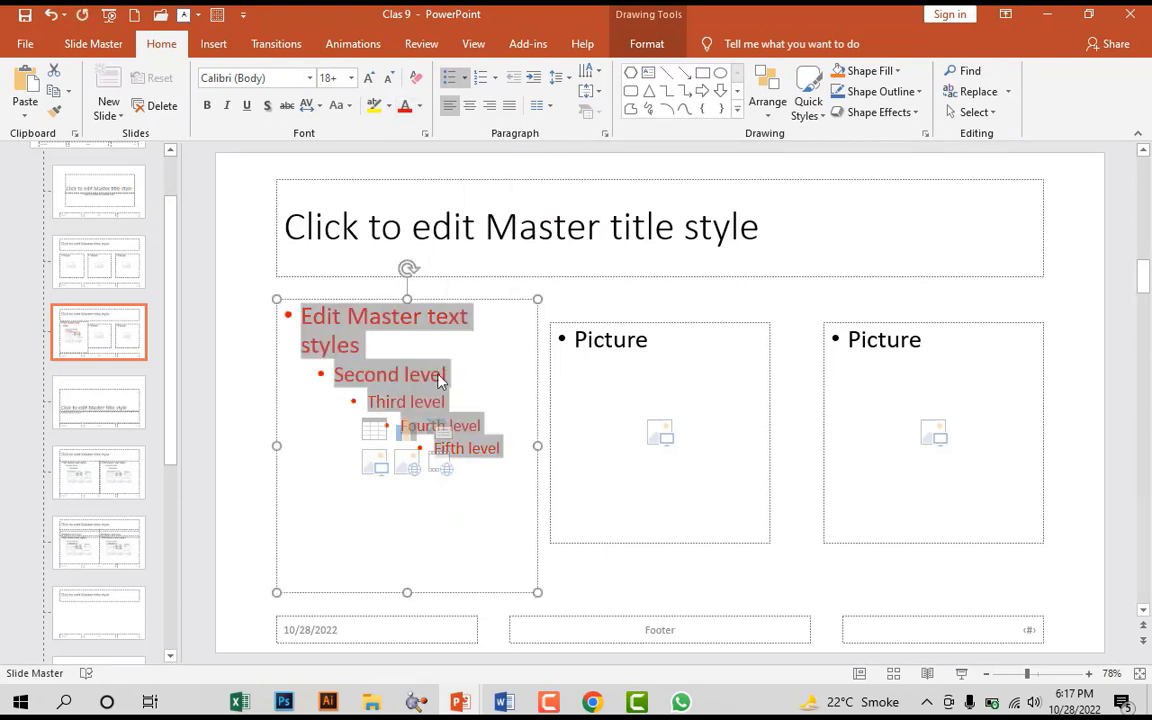
pyautogui.click(232, 253)
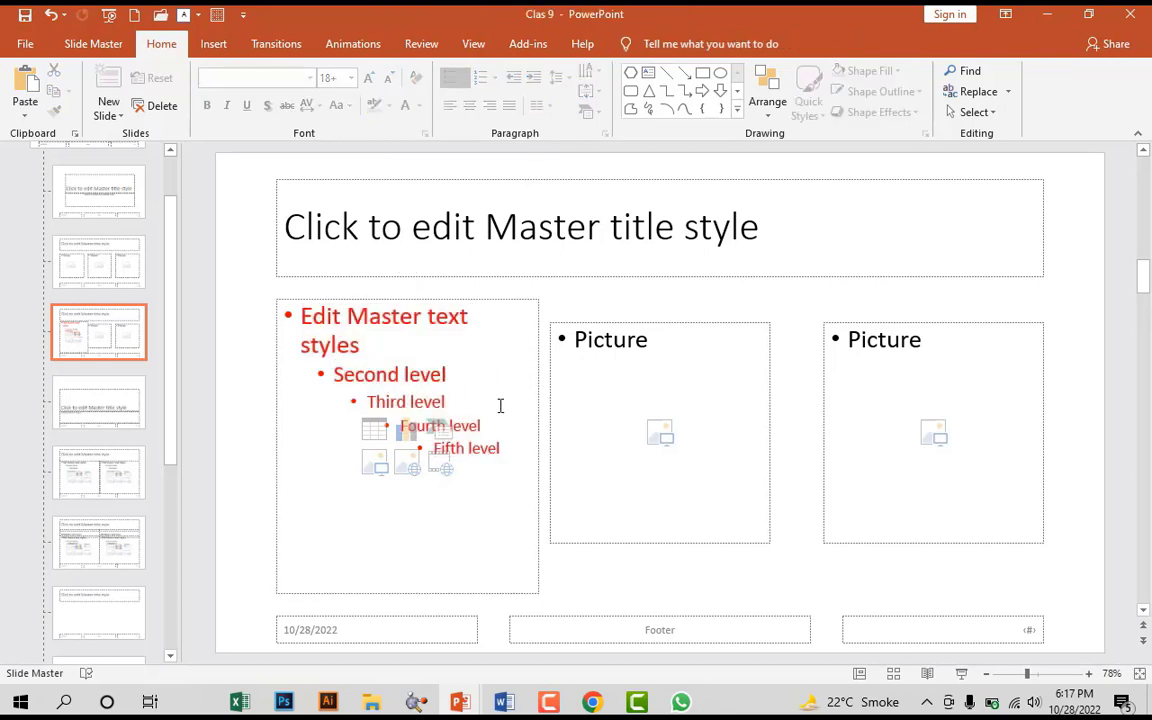
pyautogui.rightClick(121, 343)
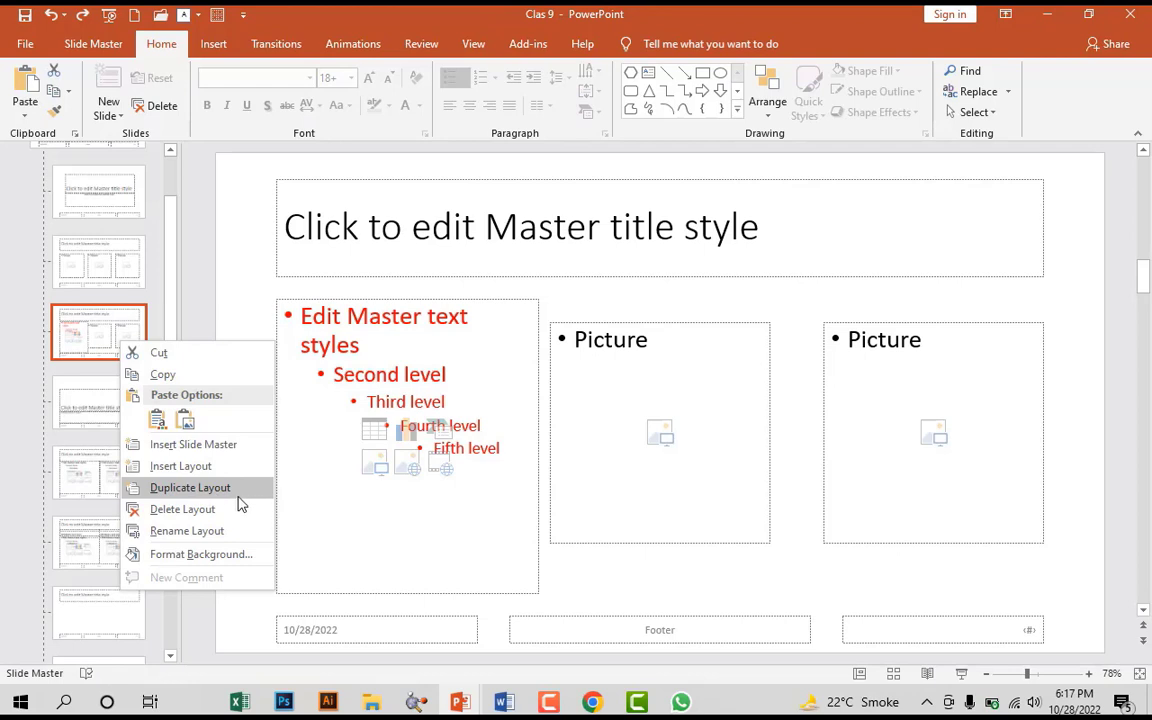
pyautogui.click(190, 488)
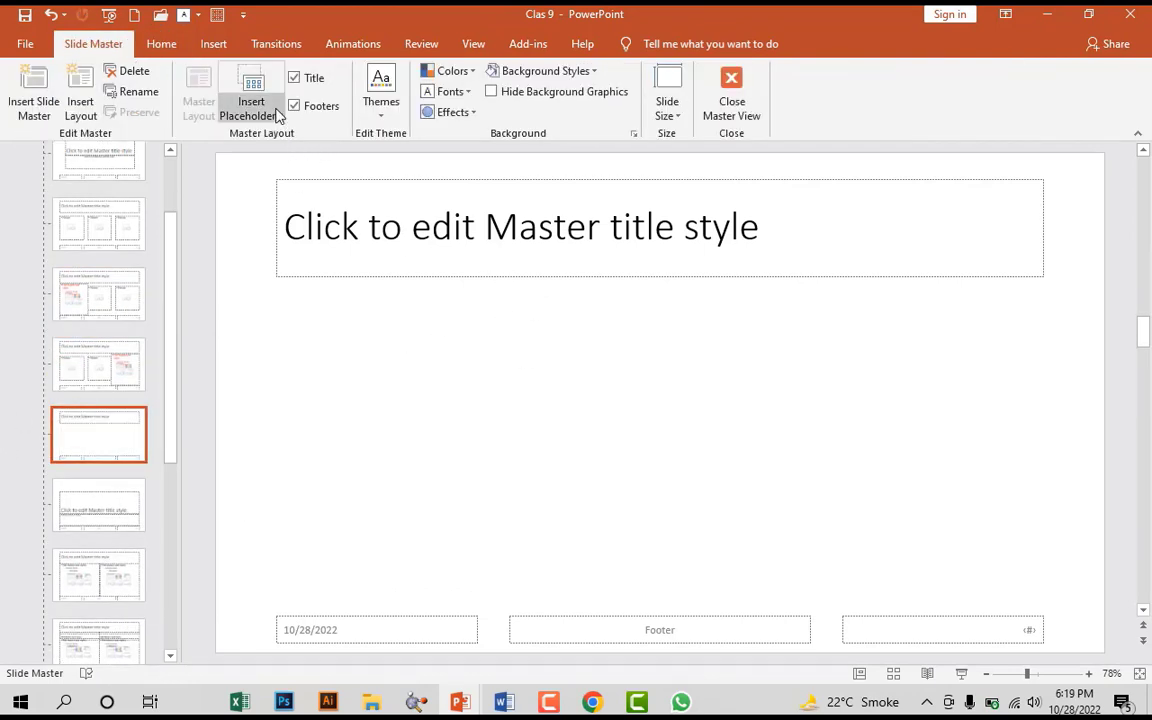
# - Draw a large Chart placeholder on the left and a narrow content placeholder beside it
pyautogui.click(277, 115)
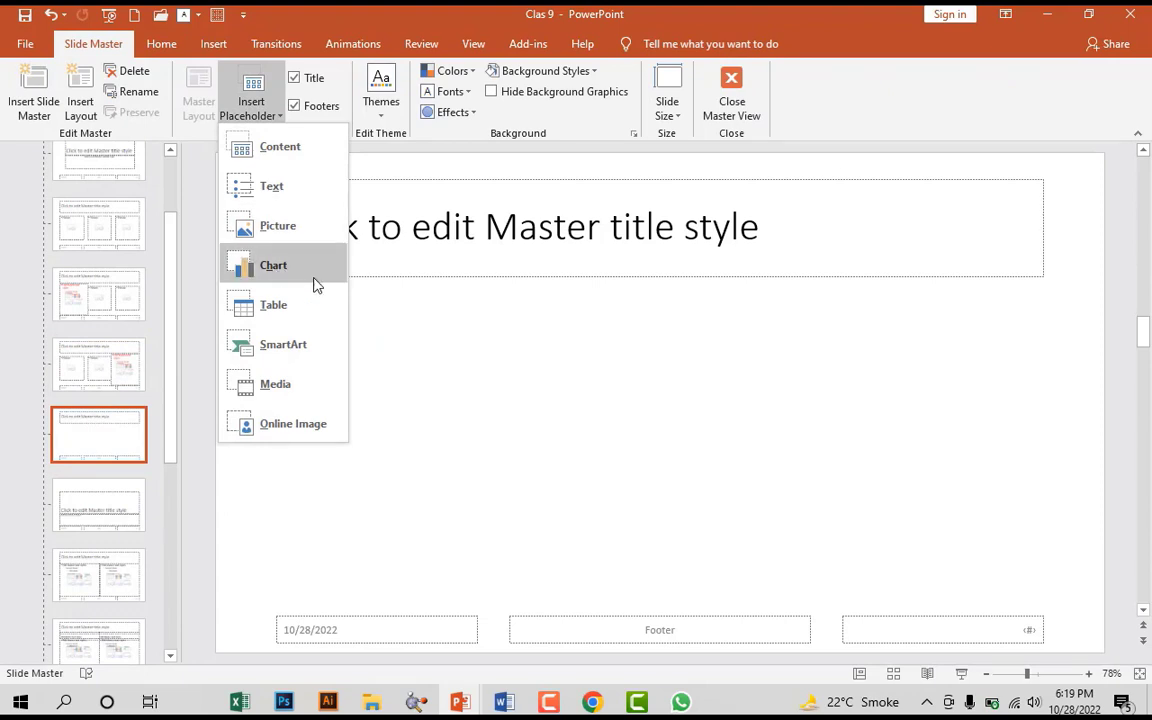
pyautogui.click(257, 105)
pyautogui.click(276, 120)
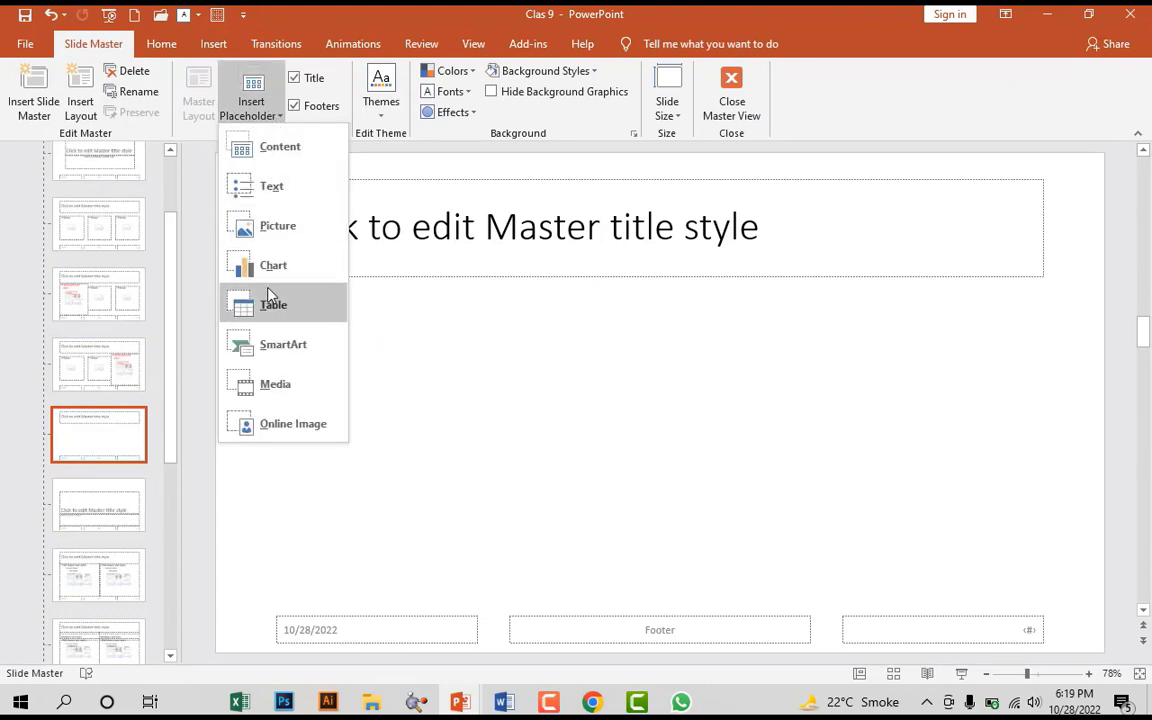
pyautogui.click(268, 265)
pyautogui.moveTo(278, 303)
pyautogui.mouseDown()
pyautogui.moveTo(487, 561)
pyautogui.moveTo(810, 583)
pyautogui.mouseUp()
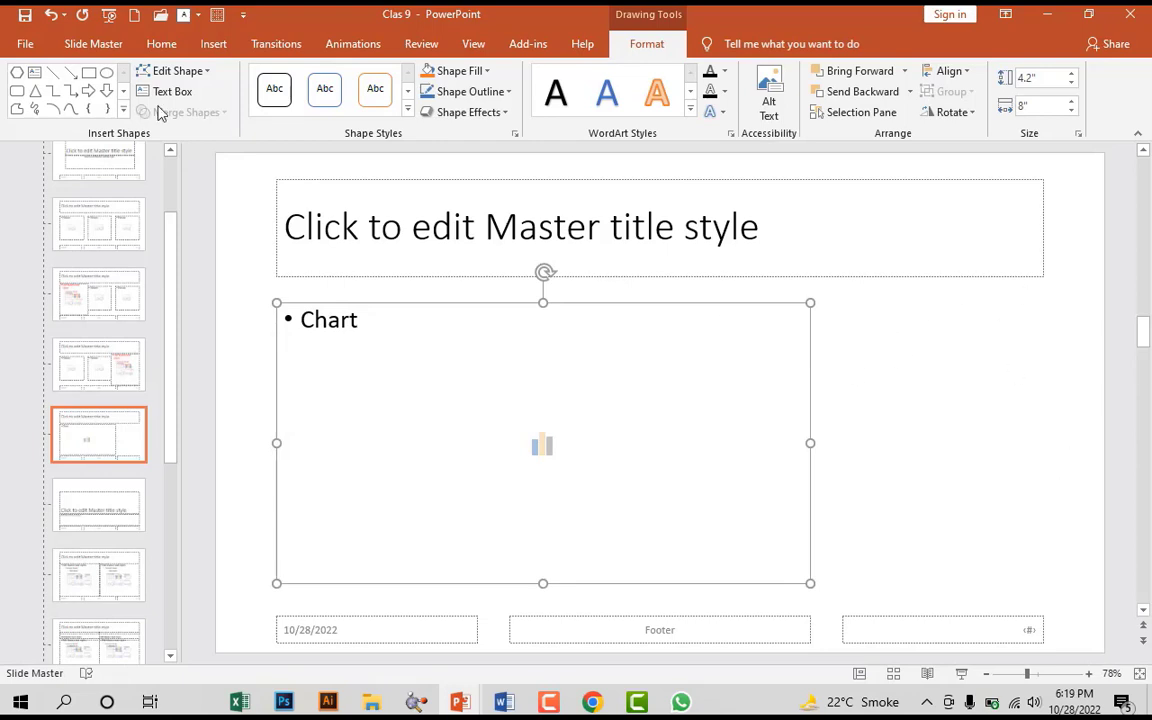
pyautogui.click(105, 41)
pyautogui.click(270, 120)
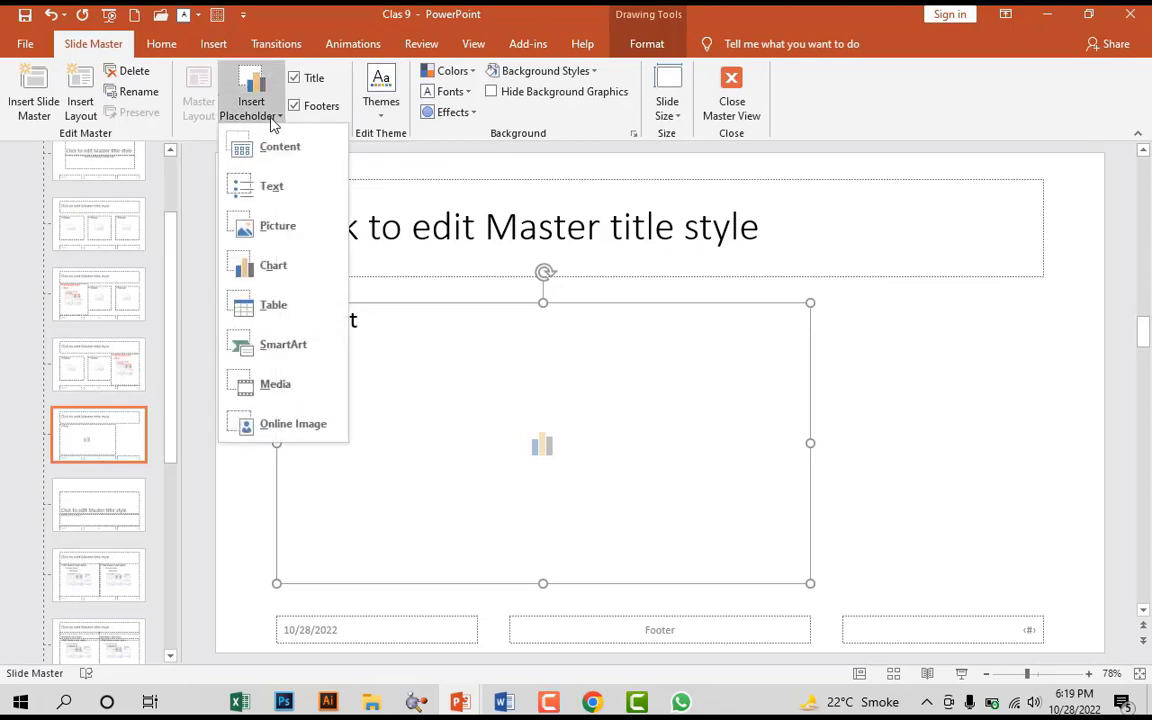
pyautogui.click(278, 148)
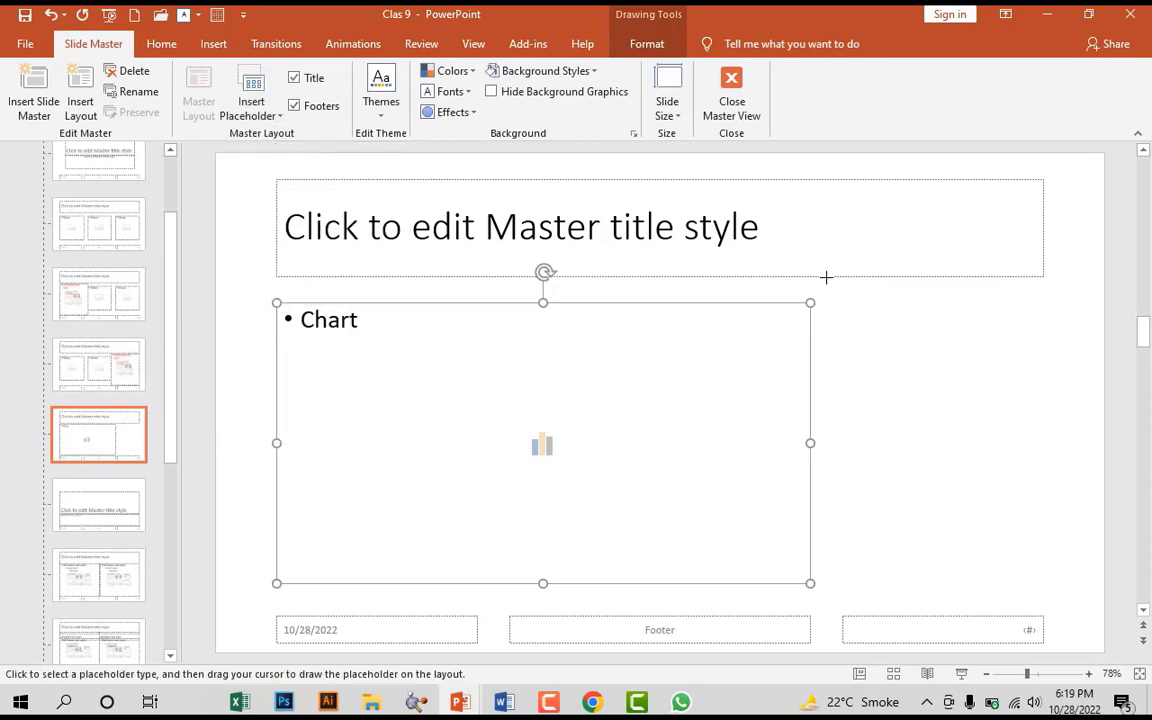
pyautogui.moveTo(826, 304); pyautogui.dragTo(1041, 581)
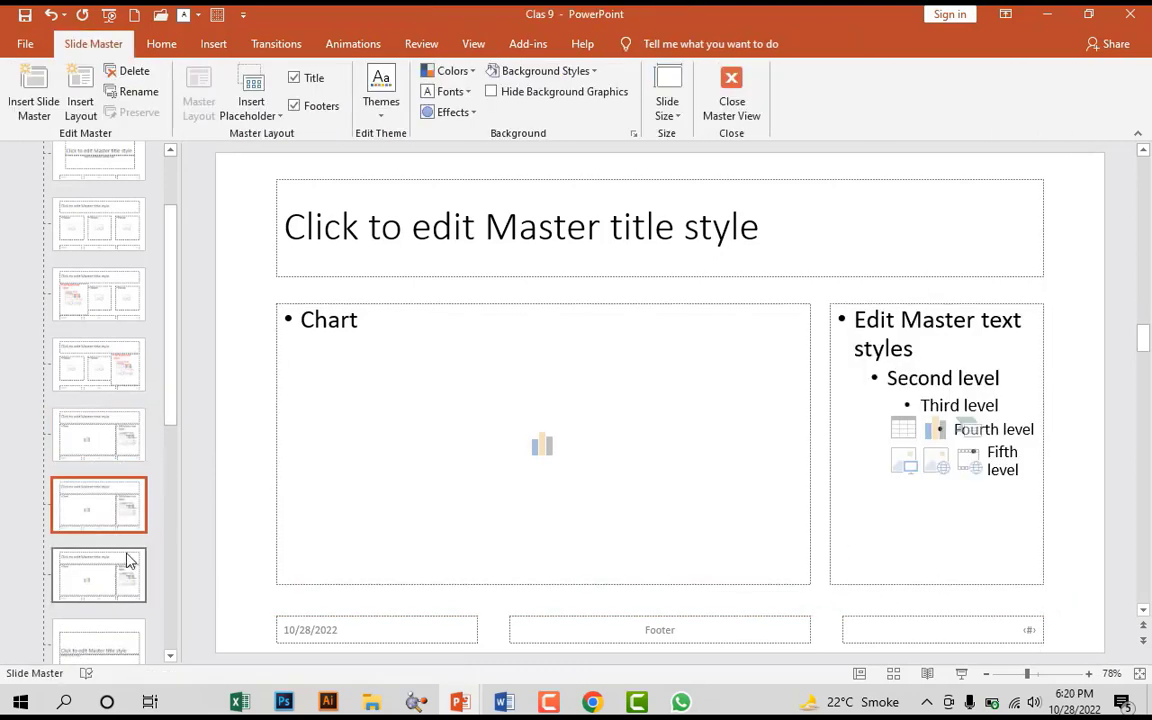
# - Delete the unneeded layout below it
pyautogui.click(123, 560)
pyautogui.rightClick(122, 557)
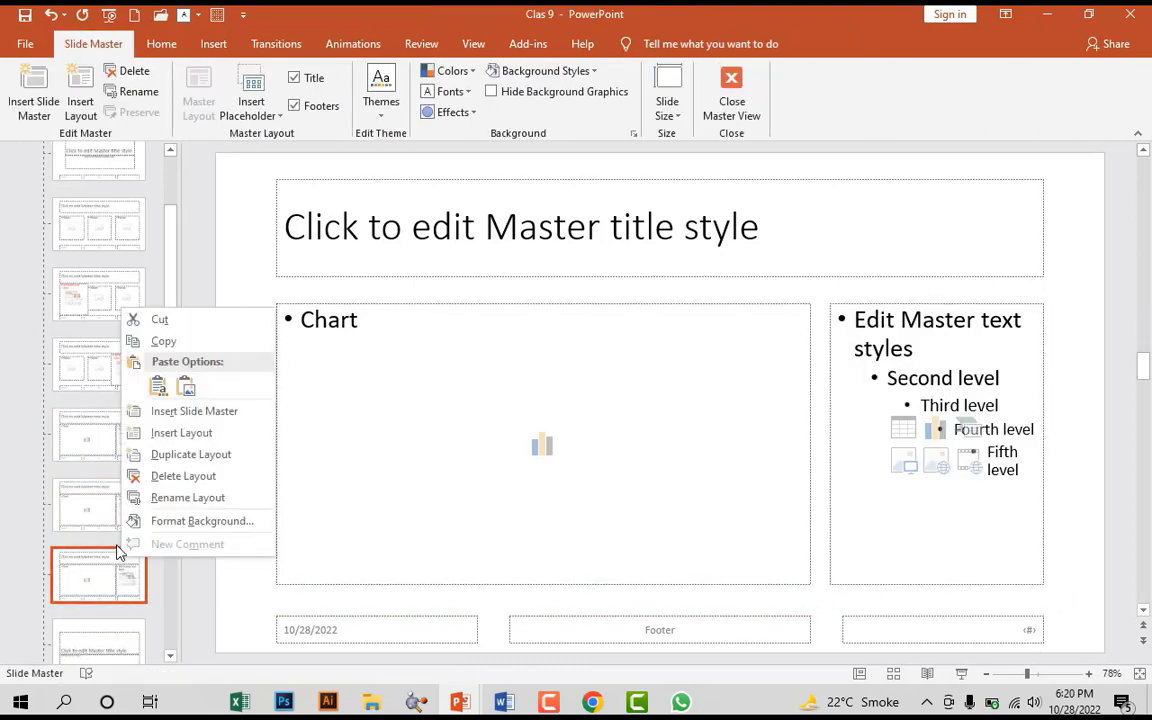
pyautogui.click(190, 480)
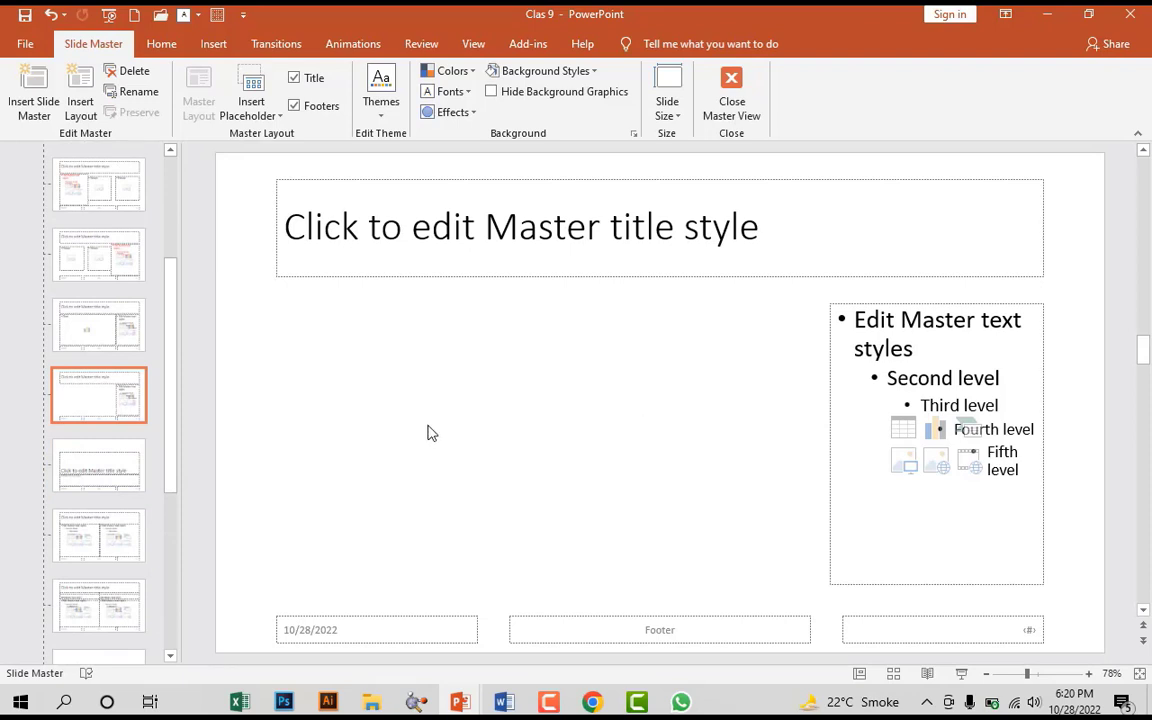
# - Draw a Table placeholder, widen the text placeholder, and add a SmartArt placeholder
pyautogui.click(278, 117)
pyautogui.click(298, 303)
pyautogui.moveTo(277, 304)
pyautogui.mouseDown()
pyautogui.moveTo(686, 548)
pyautogui.moveTo(807, 605)
pyautogui.mouseUp()
pyautogui.moveTo(777, 284); pyautogui.dragTo(756, 281)
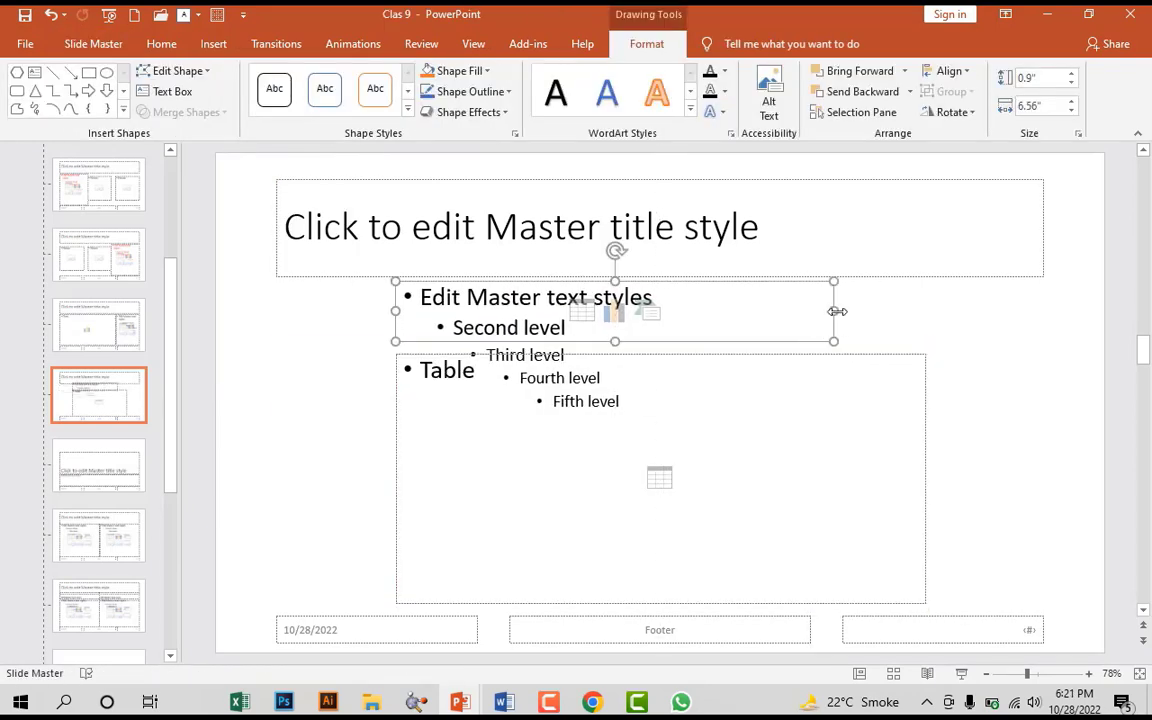
pyautogui.moveTo(834, 311); pyautogui.dragTo(924, 316)
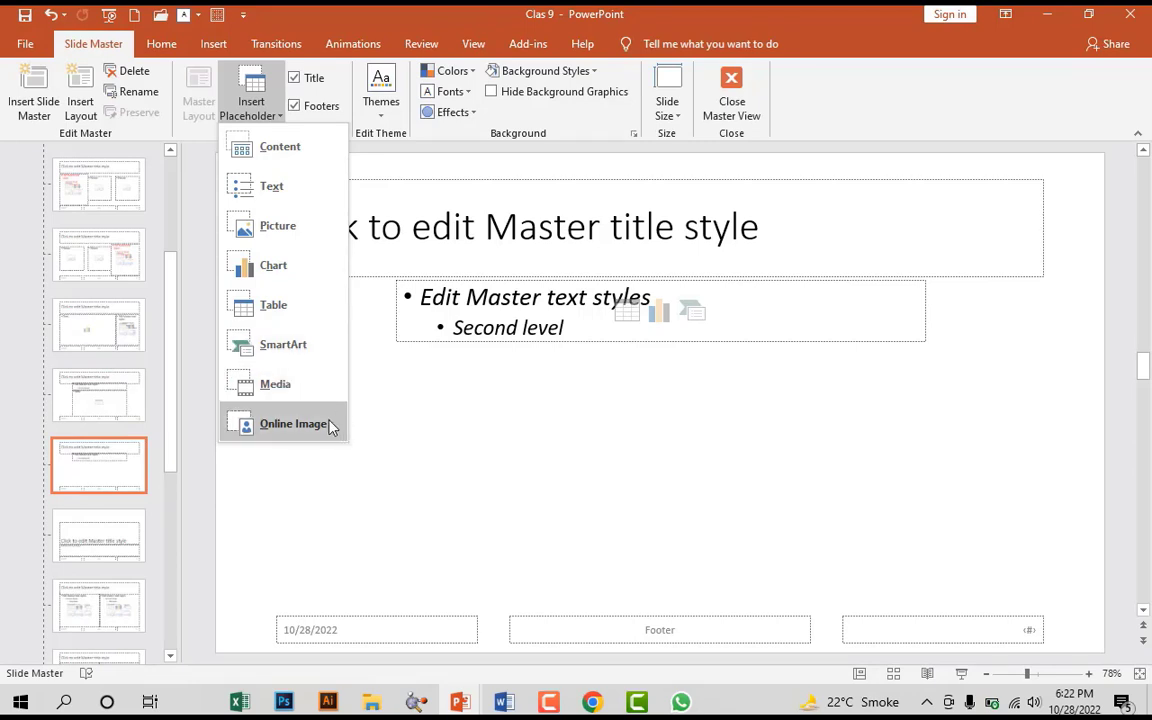
pyautogui.click(287, 344)
pyautogui.click(395, 347)
pyautogui.scroll(5, 110, 300)
# - Delete the unused Title Only layout from the slide master
pyautogui.click(121, 275)
pyautogui.click(110, 217)
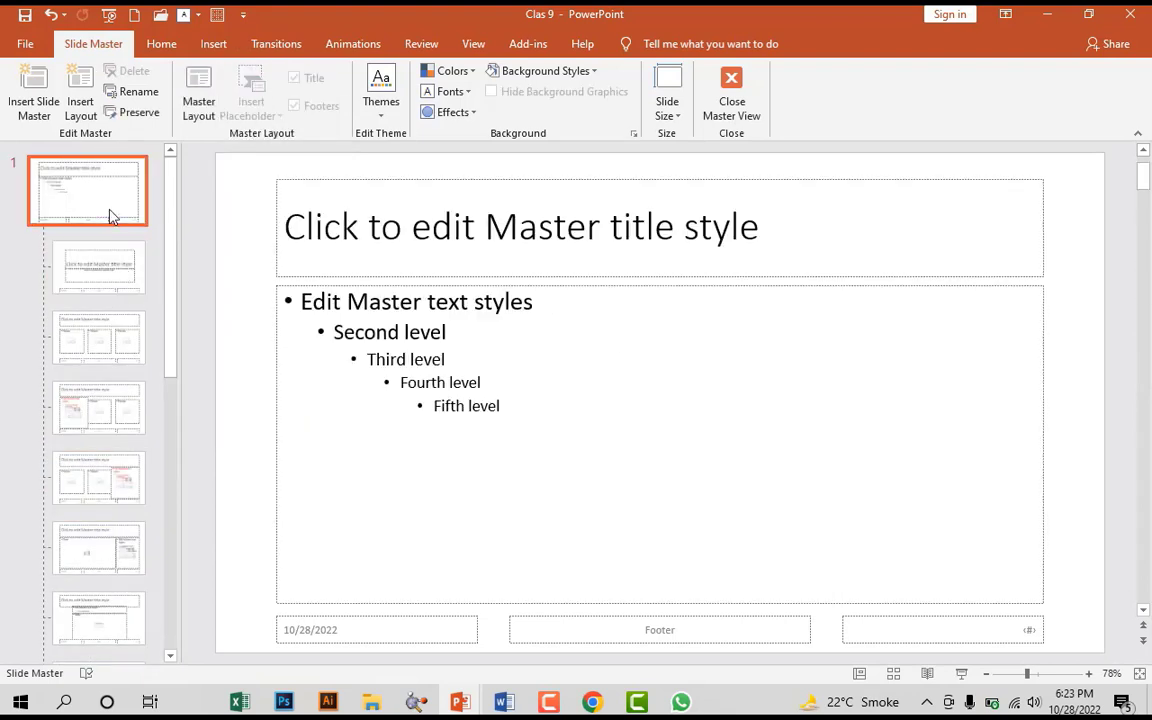
pyautogui.rightClick(110, 217)
pyautogui.scroll(-5, 120, 367)
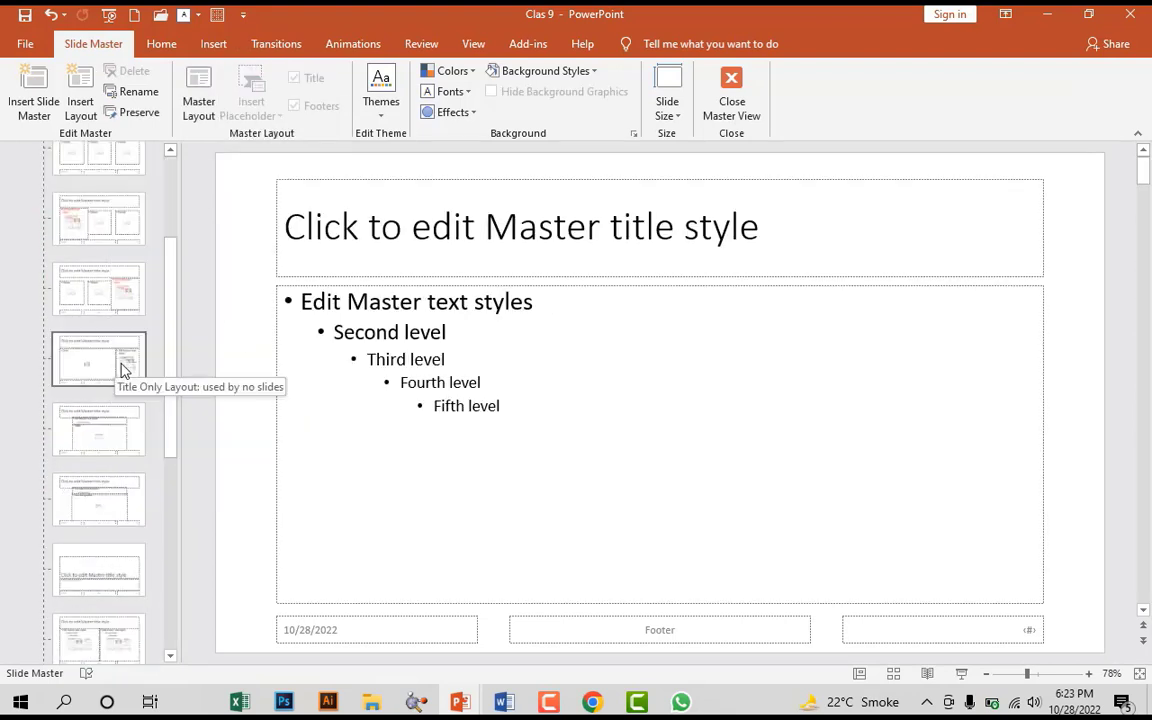
pyautogui.scroll(-3, 115, 418)
pyautogui.click(110, 398)
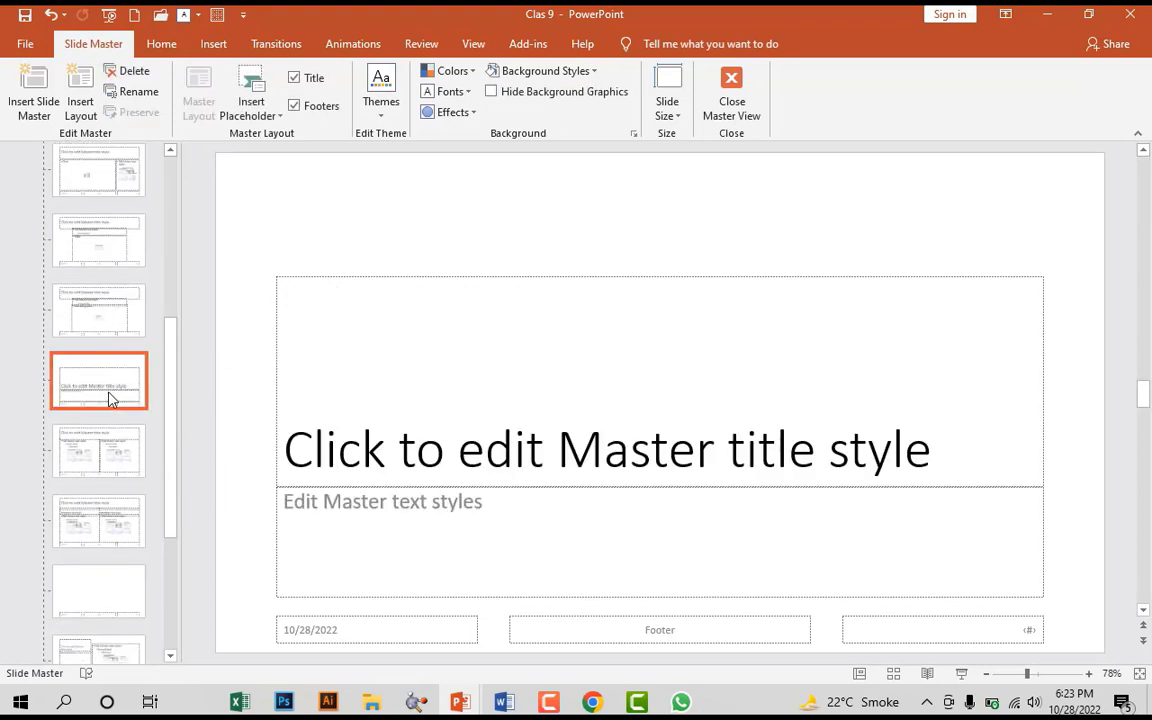
pyautogui.rightClick(110, 398)
pyautogui.click(120, 558)
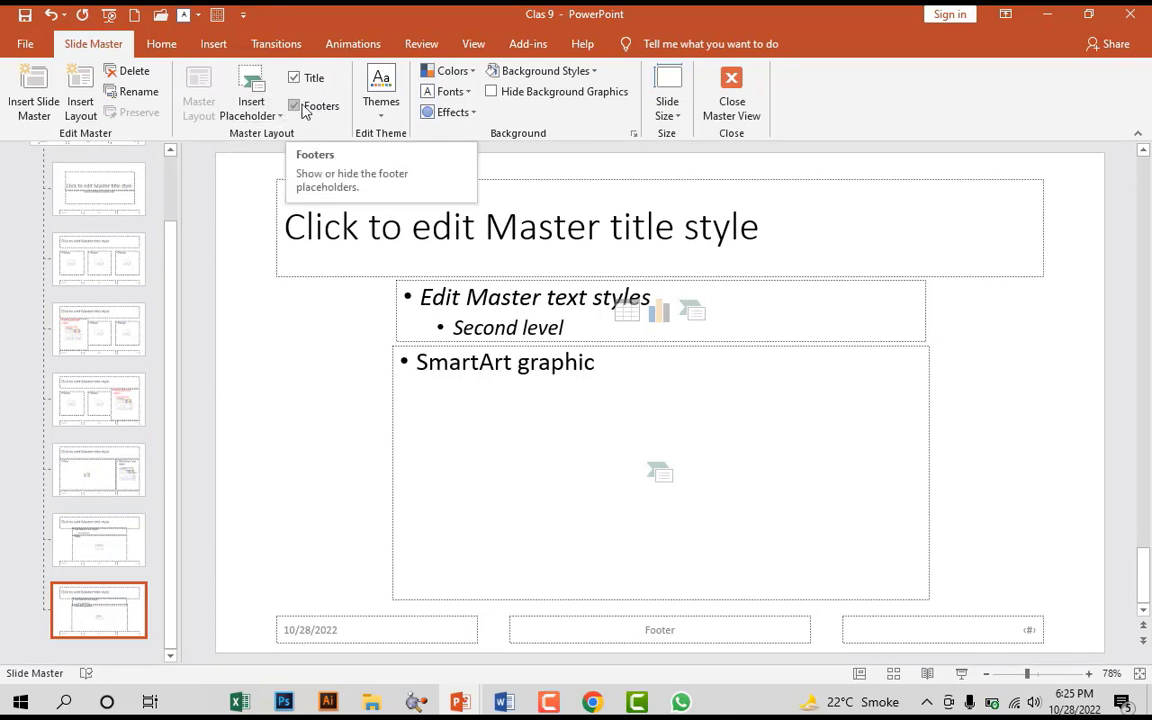
# - Hide and re-show the master's footer placeholders, then browse the theme gallery and try the wood-framed theme
pyautogui.click(305, 108)
pyautogui.click(305, 108)
pyautogui.click(383, 105)
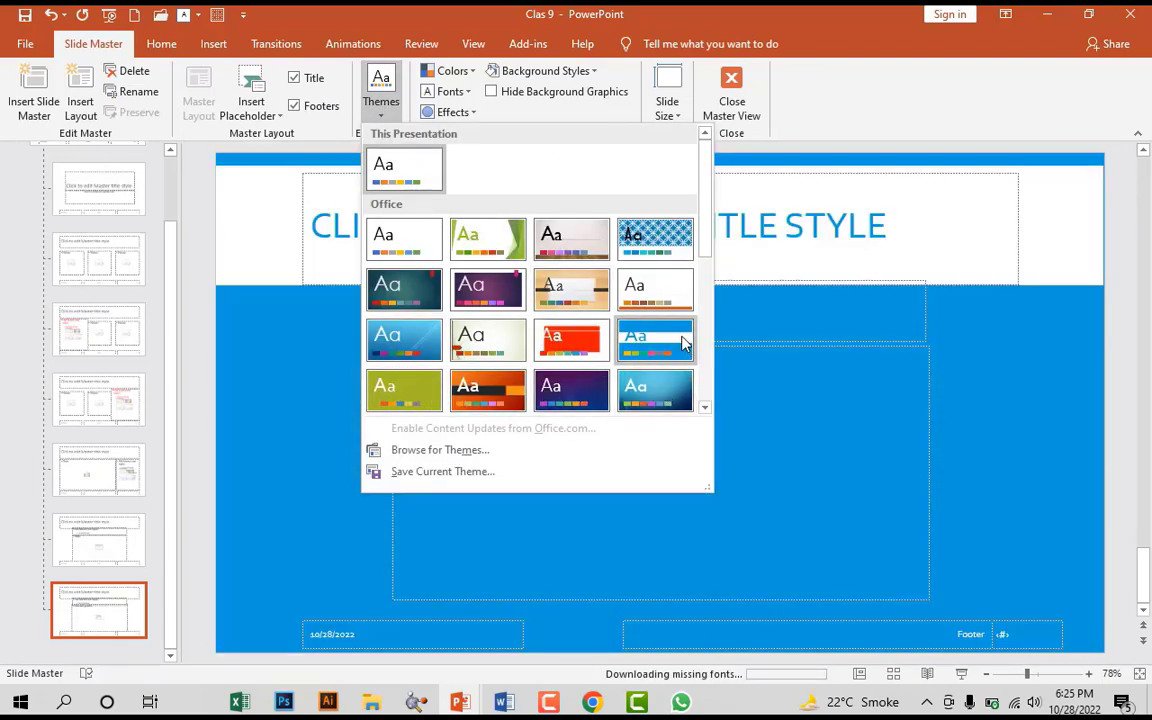
pyautogui.scroll(-3, 600, 360)
pyautogui.scroll(-3, 590, 345)
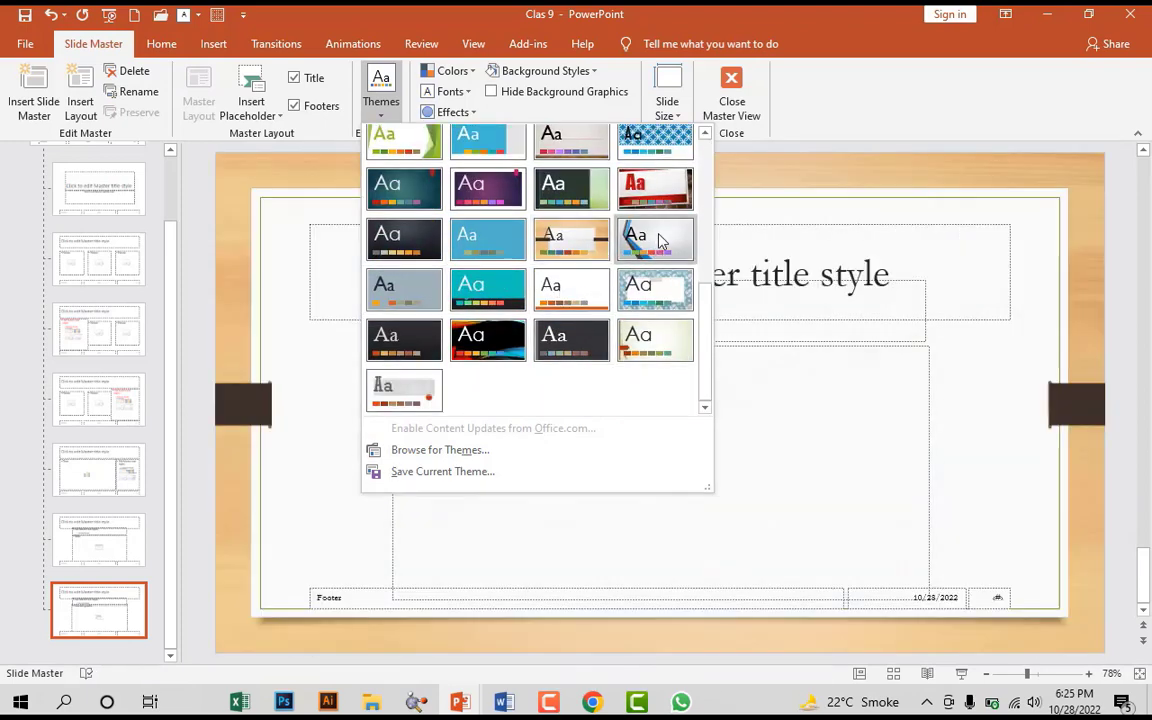
pyautogui.click(658, 240)
# - Preview the theme colour palettes and effect styles without changing either
pyautogui.click(450, 71)
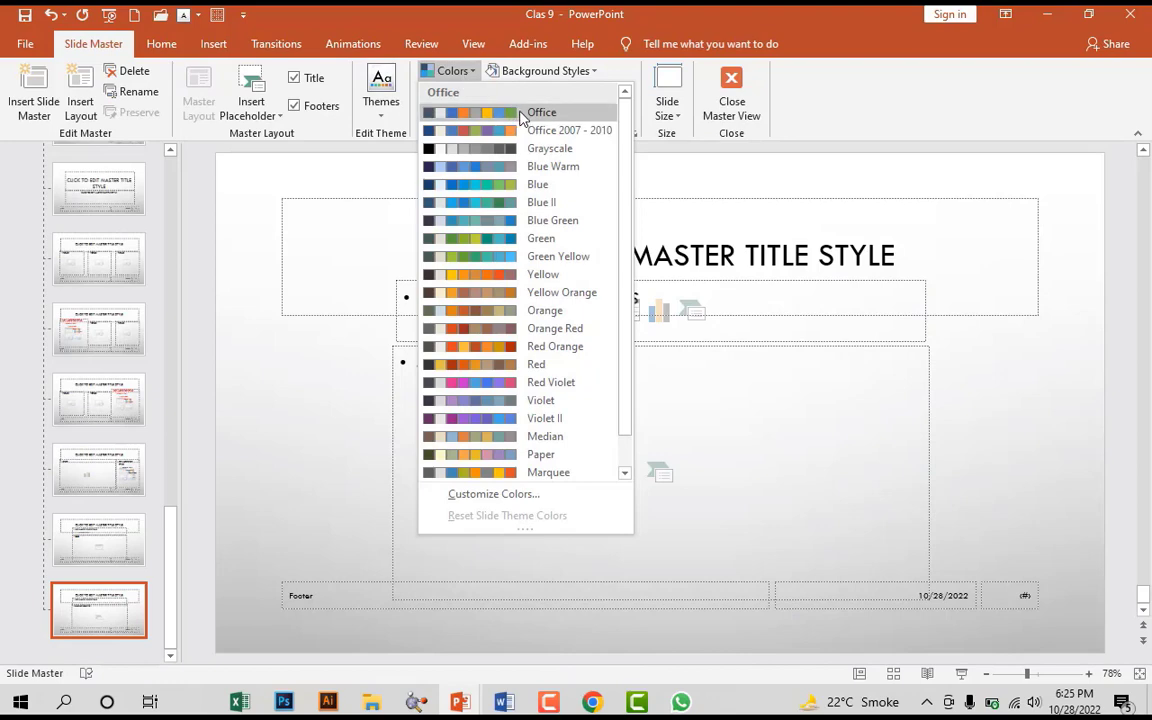
pyautogui.click(486, 110)
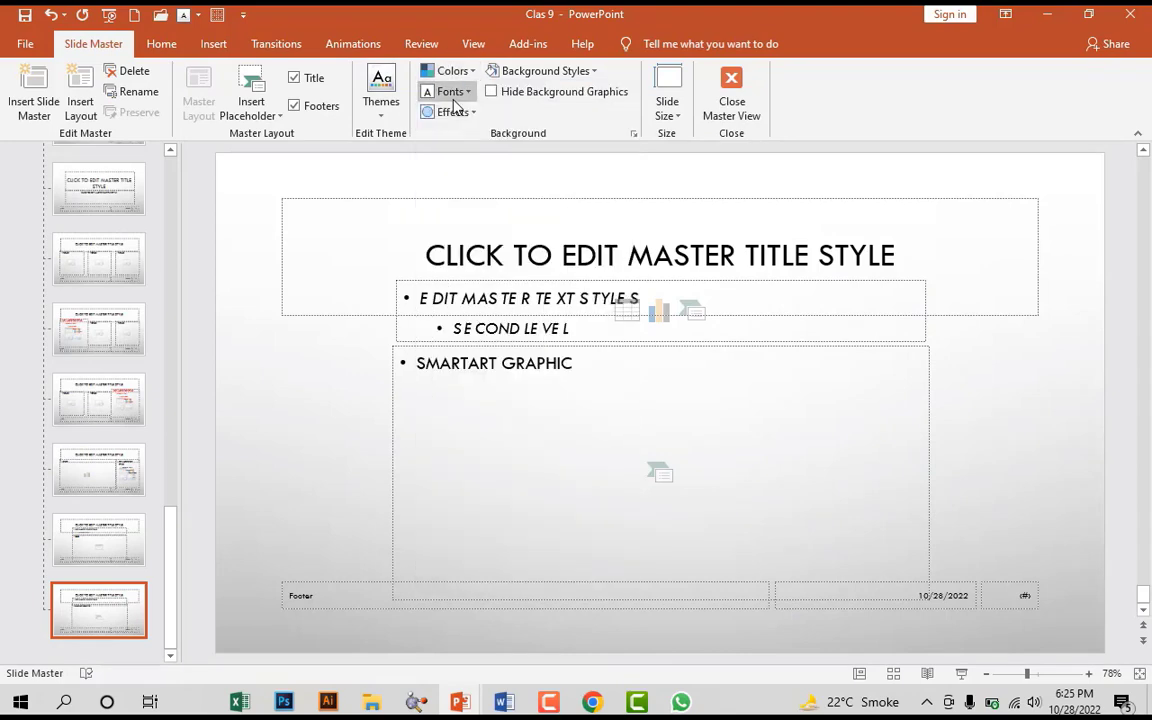
pyautogui.click(452, 111)
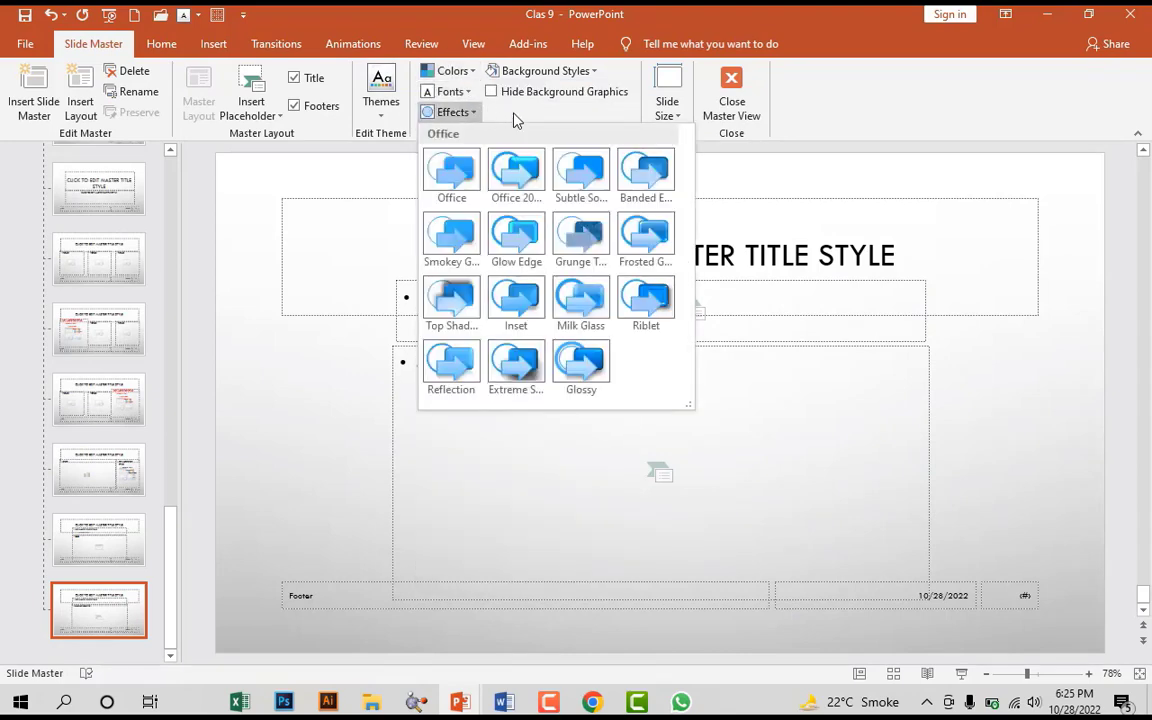
pyautogui.click(575, 118)
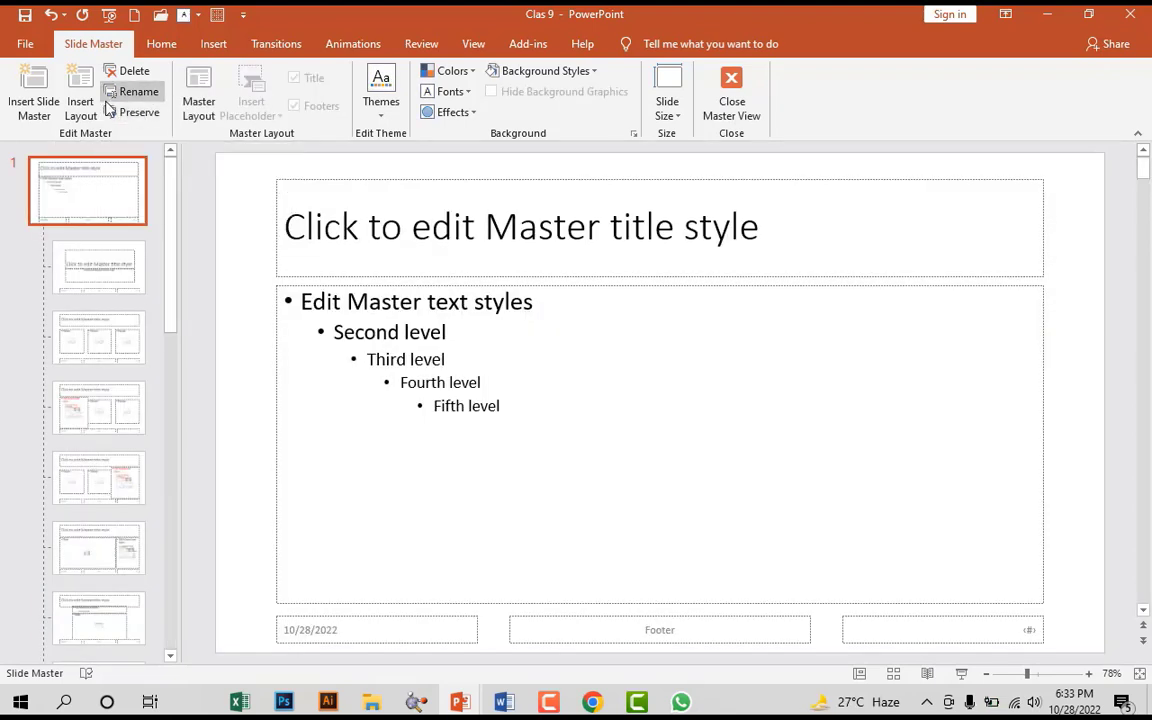
# - Rename the custom layout to 'Office 2', return to Normal view, and pick it from the slide layouts
pyautogui.click(125, 95)
pyautogui.write('Office 2')
pyautogui.click(560, 348)
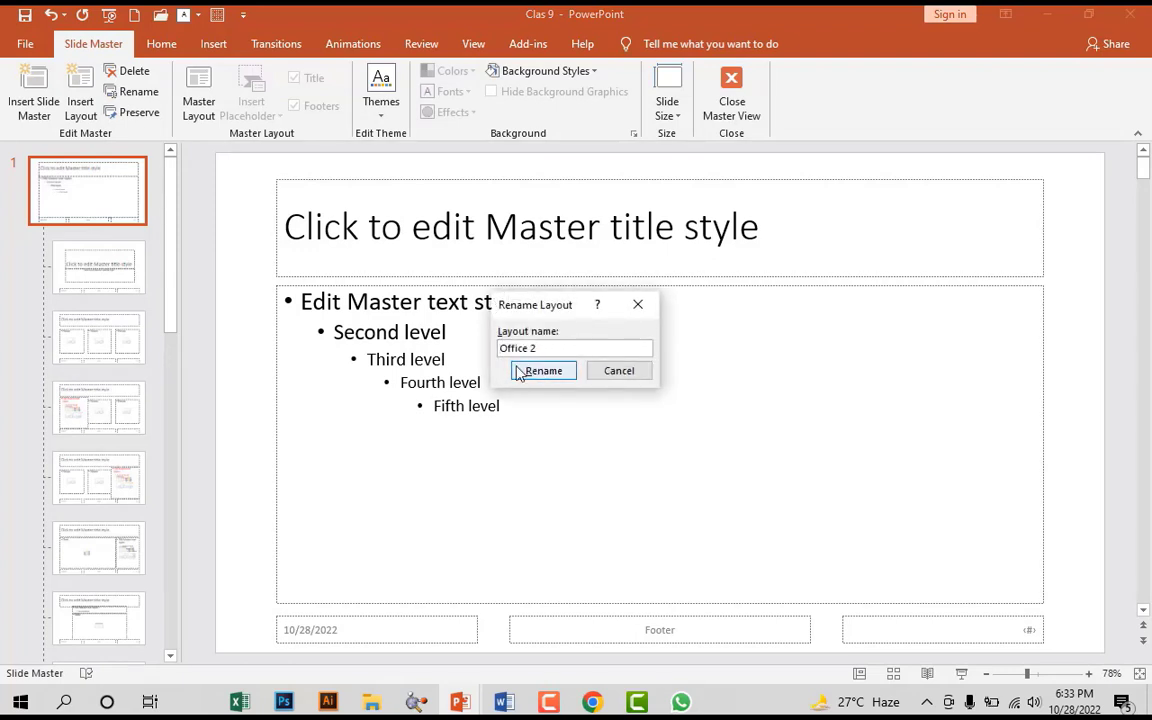
pyautogui.click(536, 369)
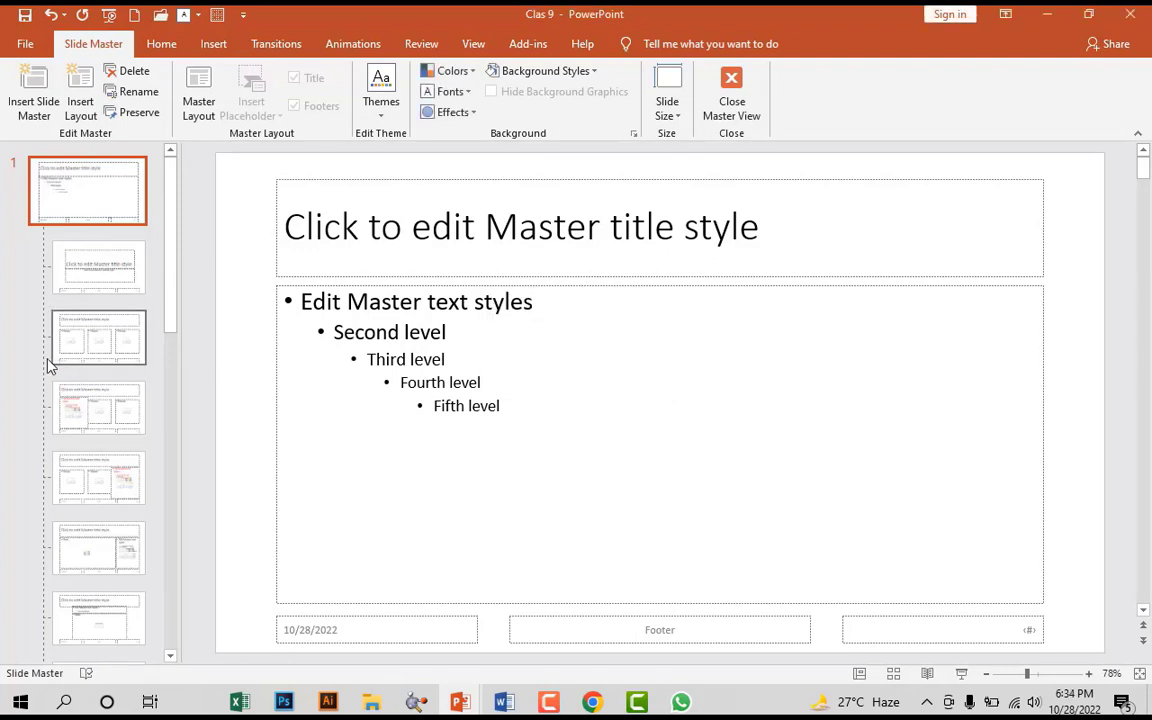
pyautogui.click(739, 101)
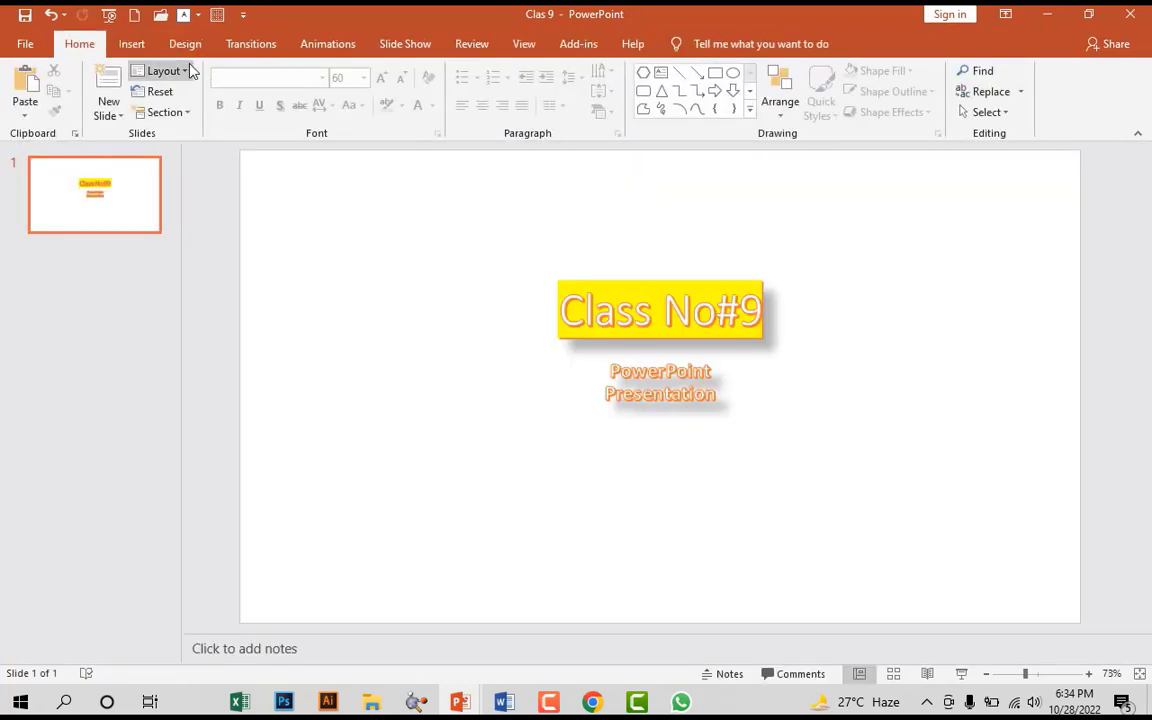
pyautogui.click(166, 75)
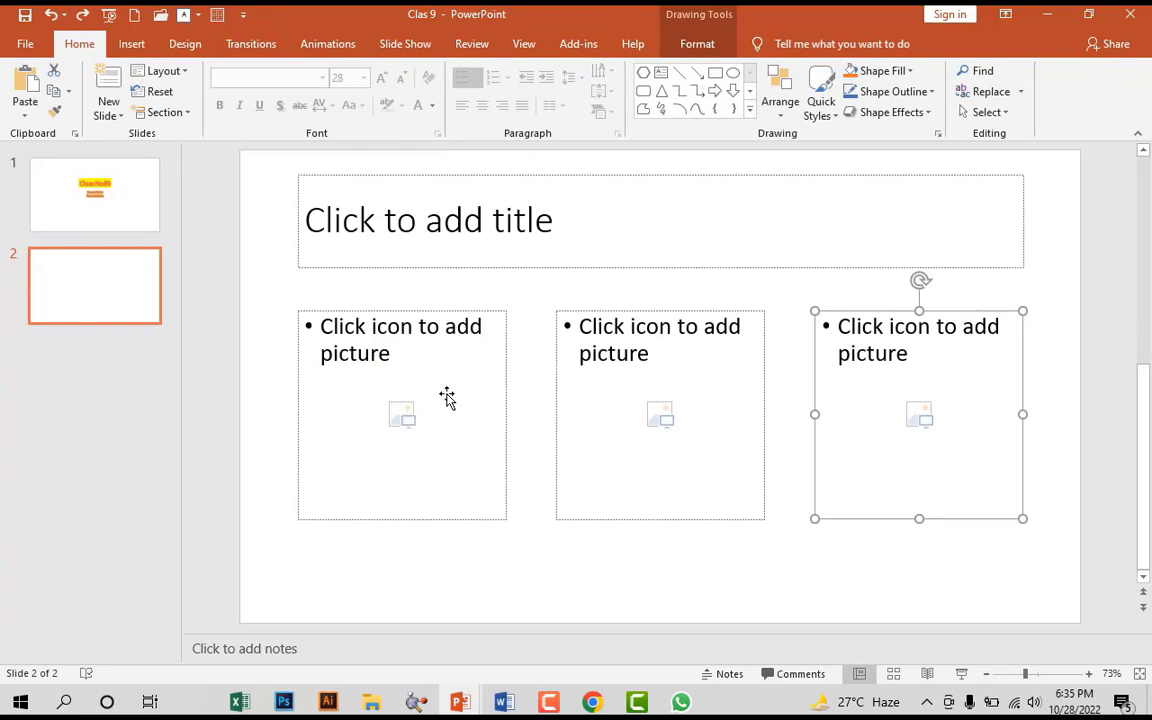
# - Fill slide 2's three picture placeholders with the download (1), download (2) and download photos
pyautogui.keyDown('shift'); pyautogui.click(447, 396); pyautogui.keyUp('shift')
pyautogui.keyDown('shift'); pyautogui.click(585, 381); pyautogui.keyUp('shift')
pyautogui.keyDown('shift'); pyautogui.click(918, 386); pyautogui.keyUp('shift')
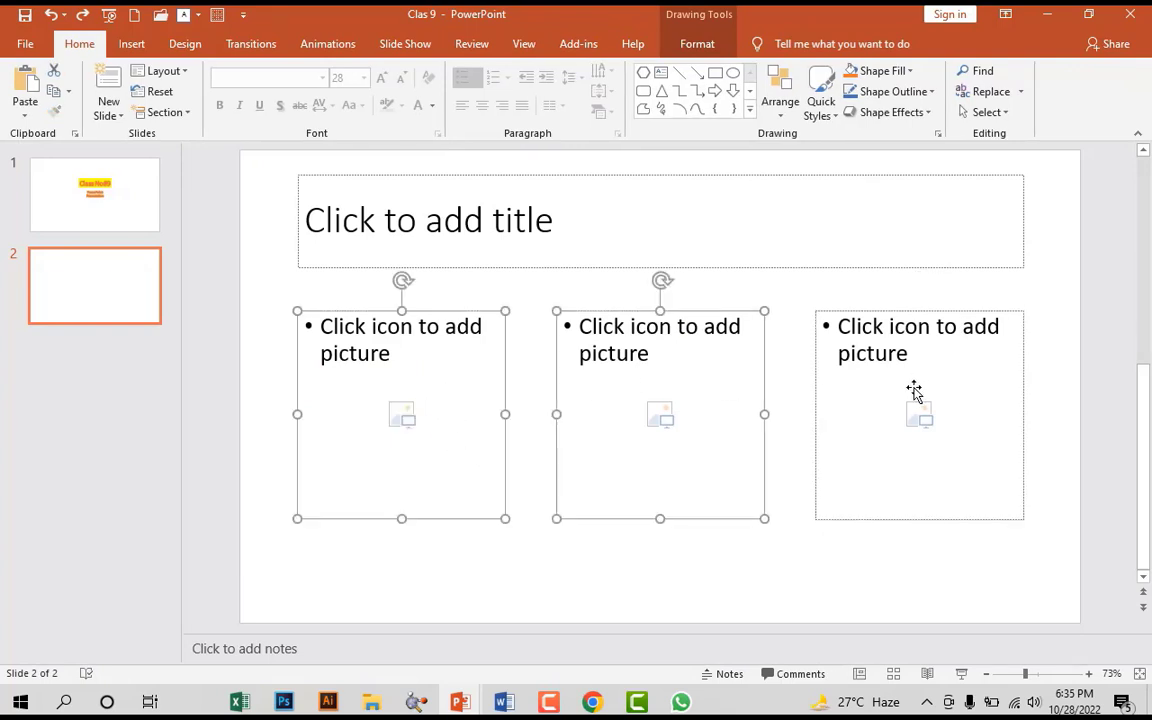
pyautogui.keyDown('shift'); pyautogui.click(917, 392); pyautogui.keyUp('shift')
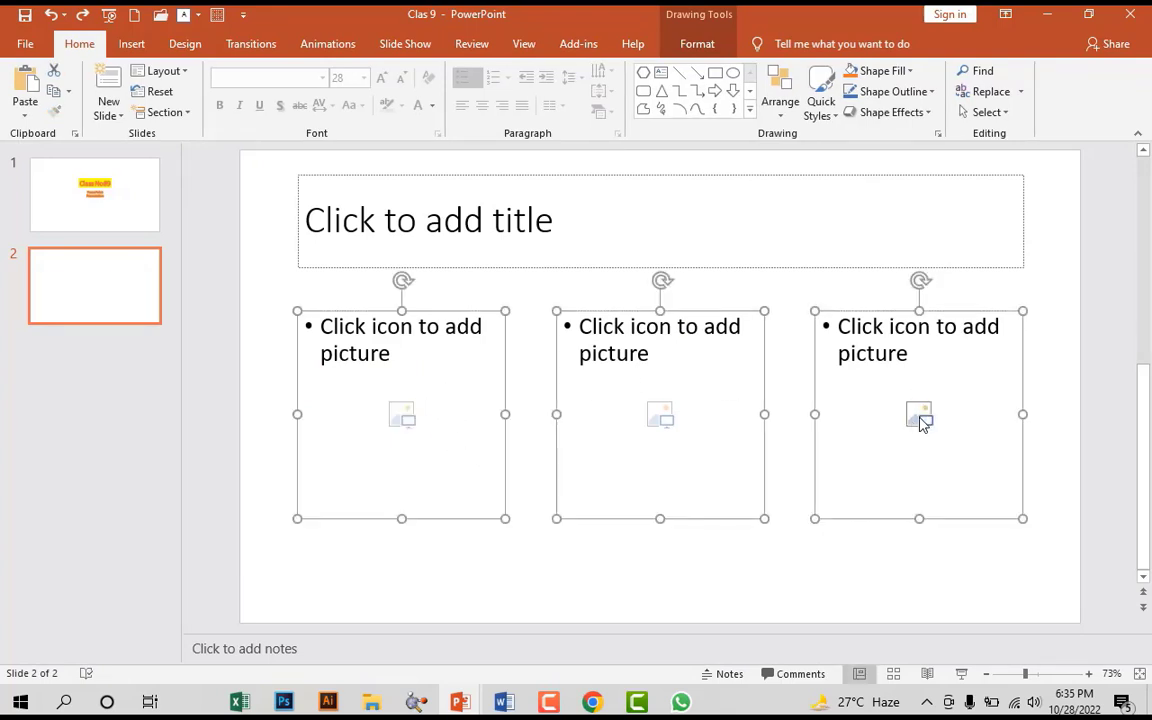
pyautogui.click(922, 422)
pyautogui.click(500, 178)
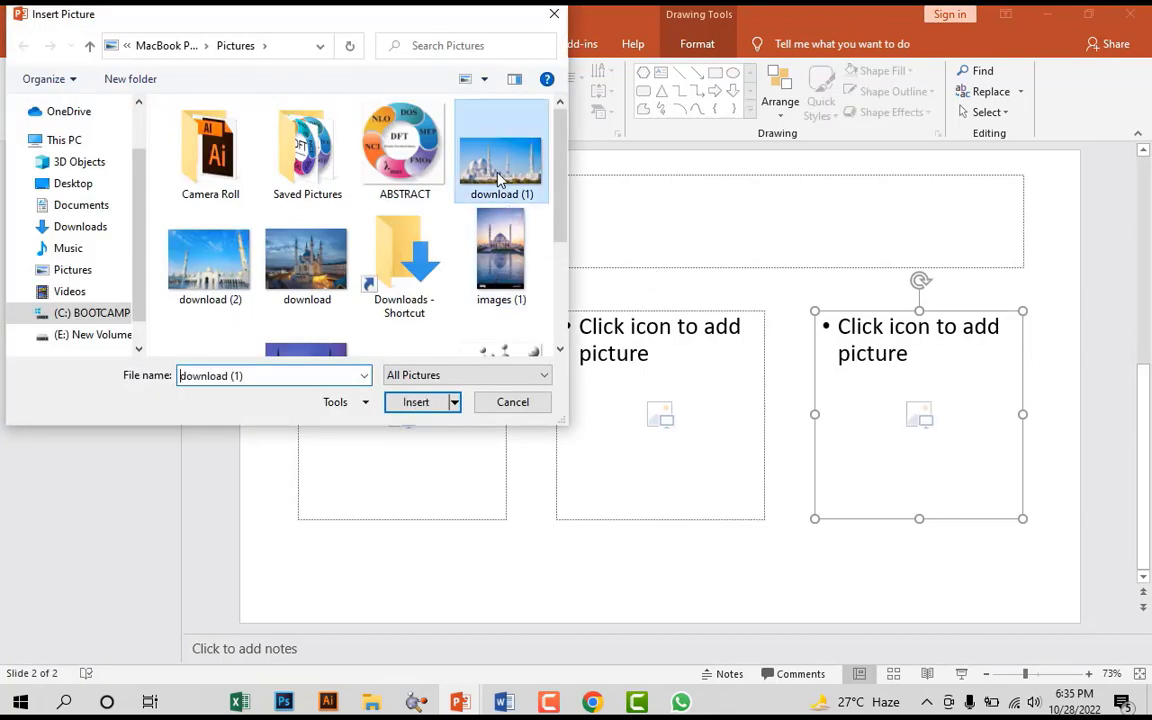
pyautogui.keyDown('ctrl'); pyautogui.click(226, 246); pyautogui.keyUp('ctrl')
pyautogui.keyDown('ctrl'); pyautogui.click(345, 268); pyautogui.keyUp('ctrl')
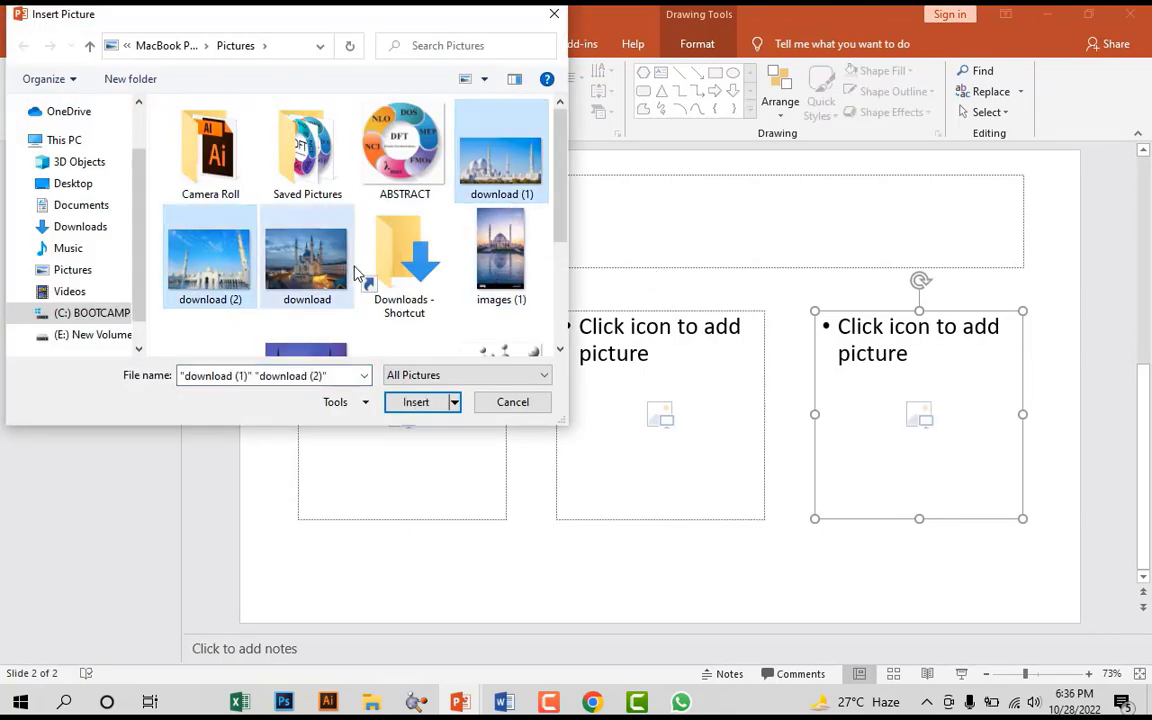
pyautogui.click(424, 404)
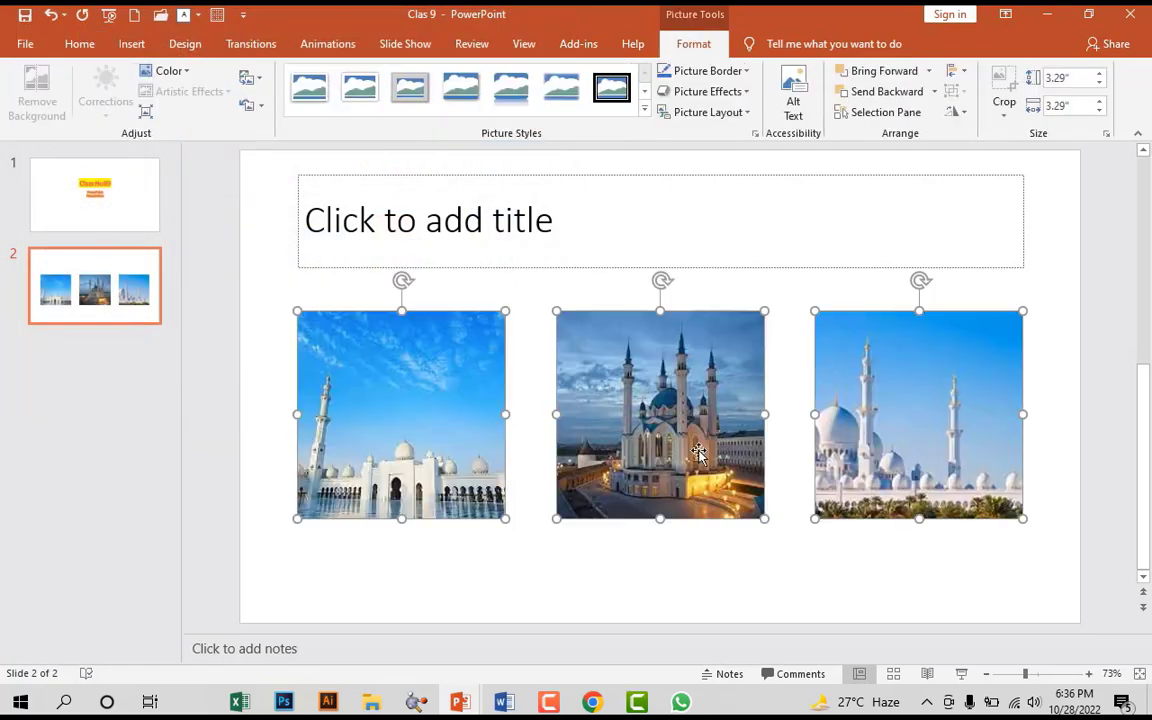
pyautogui.click(505, 222)
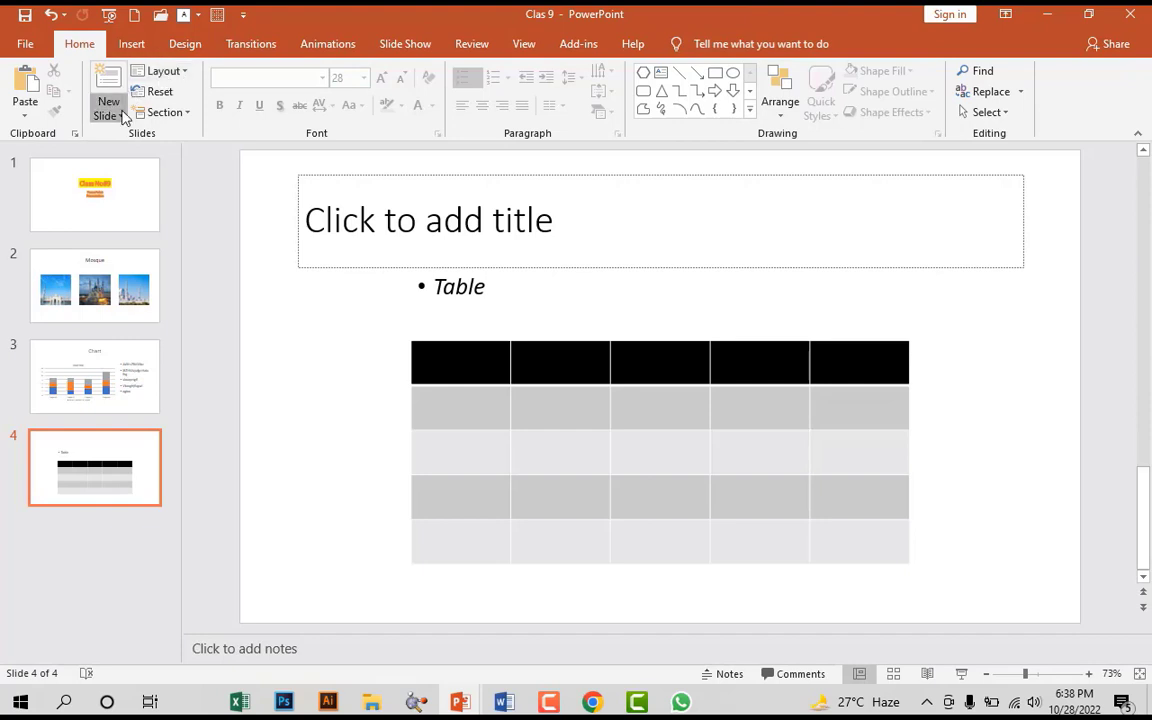
pyautogui.click(110, 110)
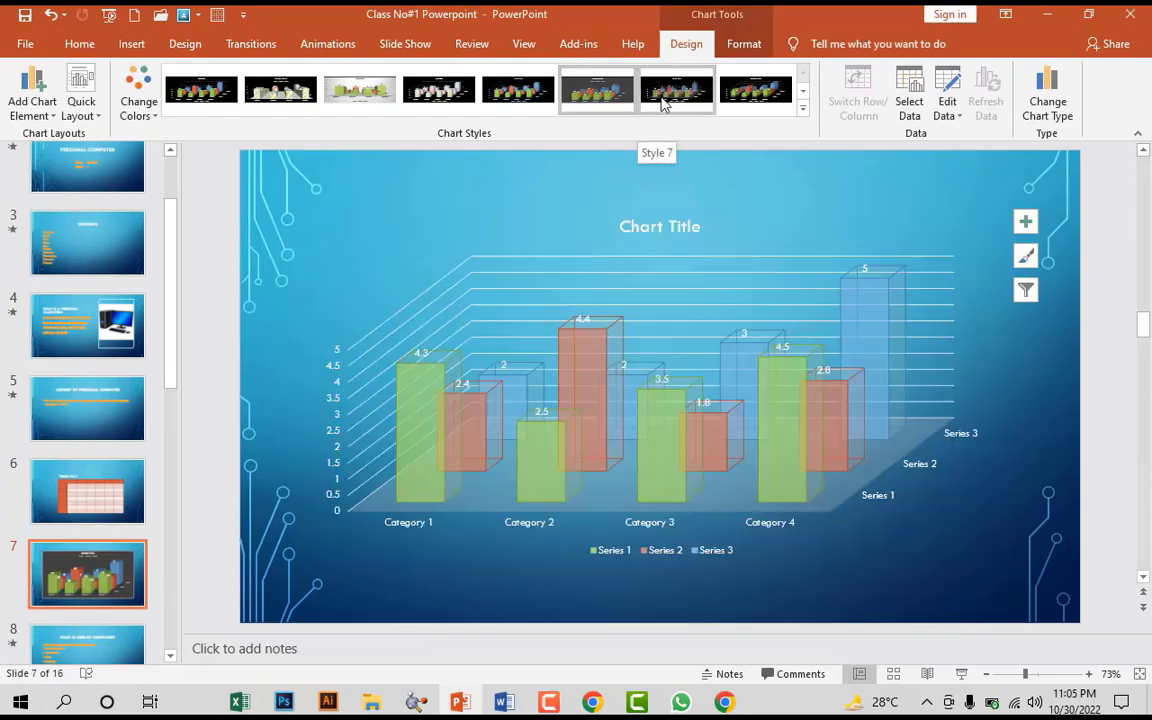
# - Try chart Style 7, then apply Style 8 with solid bars and an uppercase CHART TITLE
pyautogui.click(662, 104)
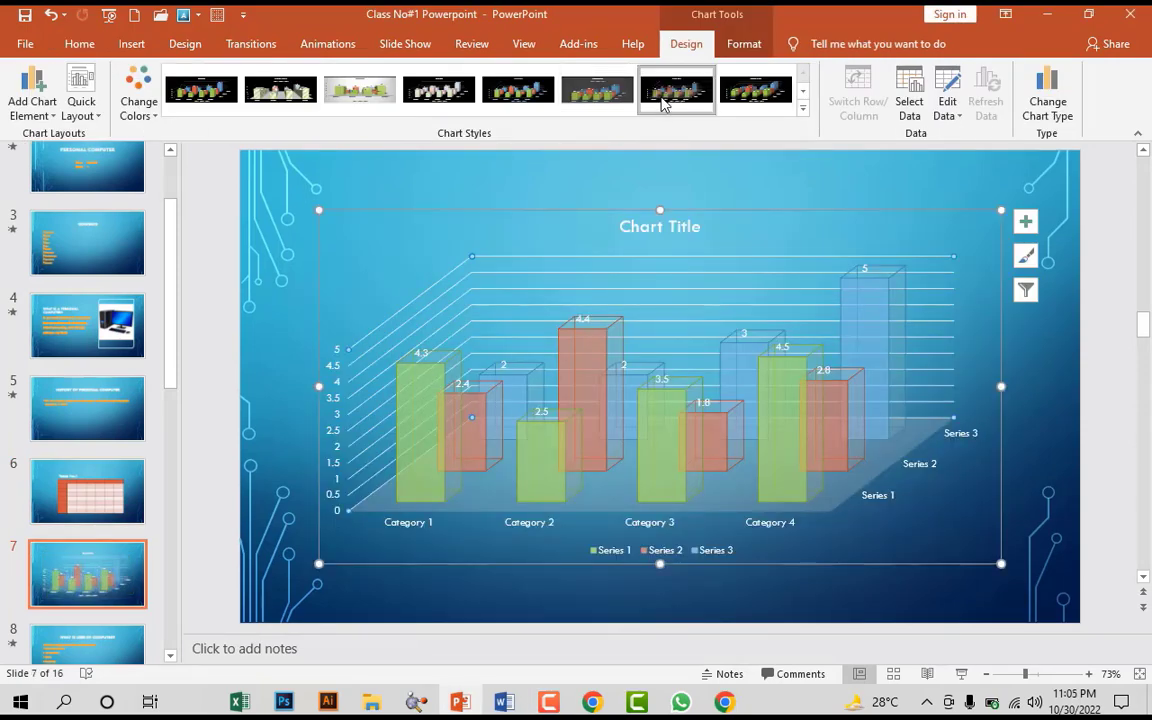
pyautogui.click(746, 97)
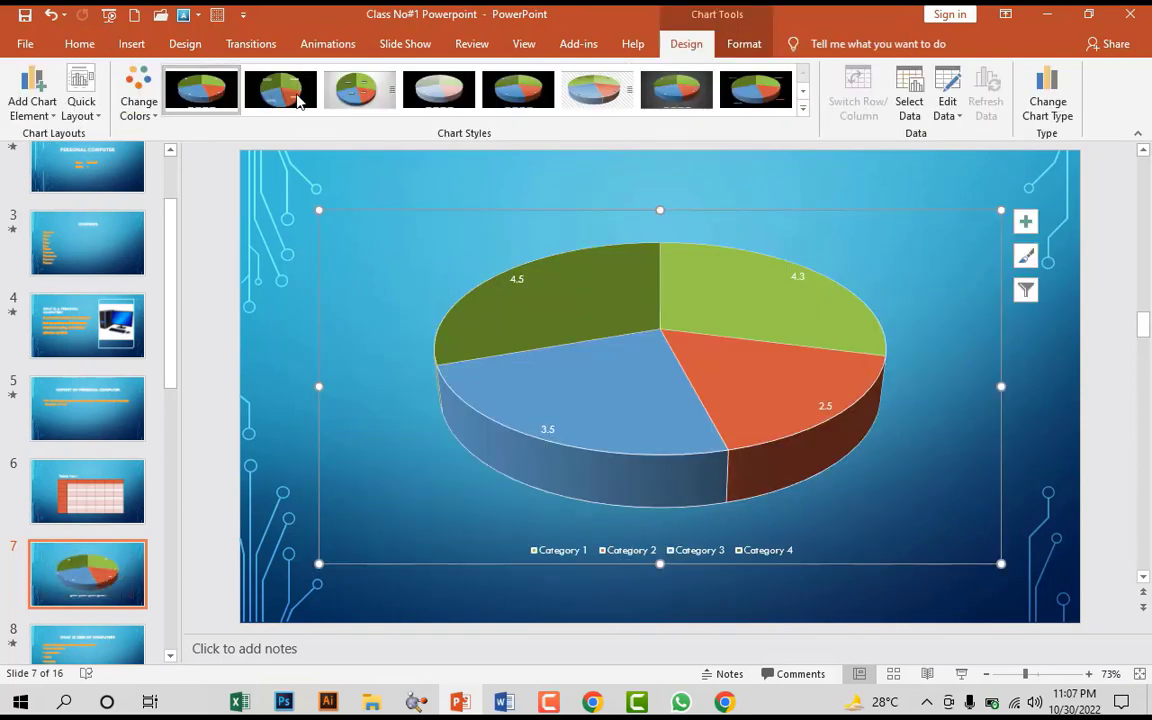
pyautogui.click(802, 107)
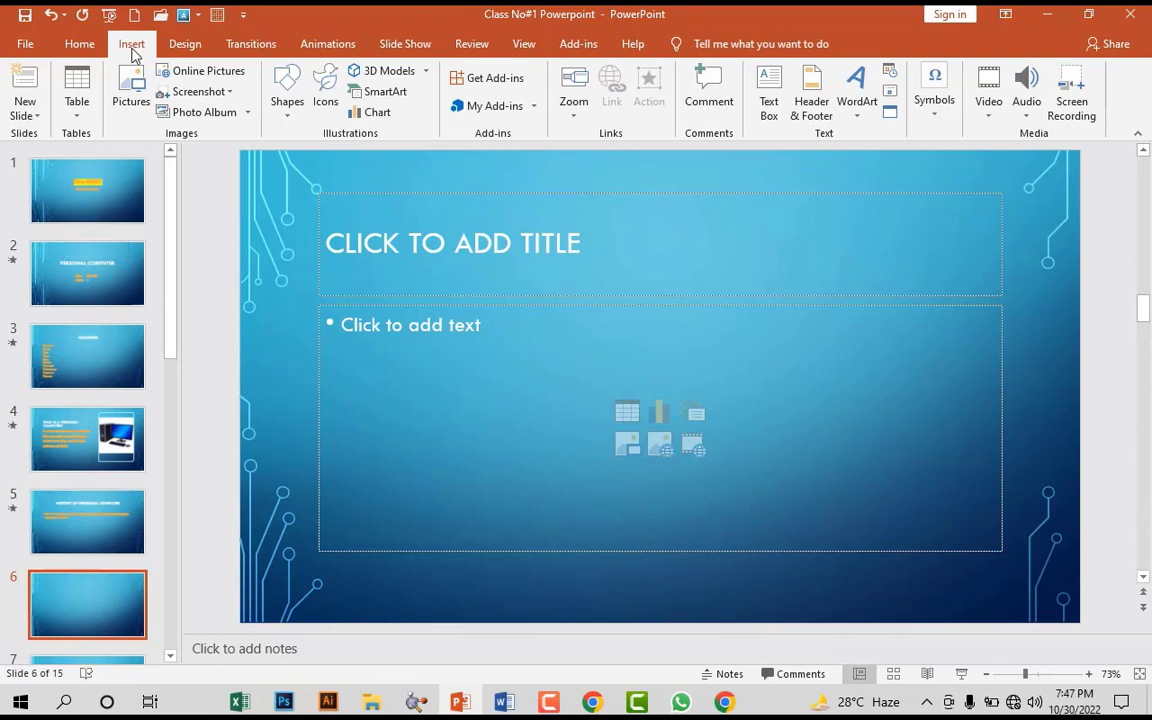
# - Insert a 5-row, 5-column table into slide 6's content area through Insert Table
pyautogui.click(78, 100)
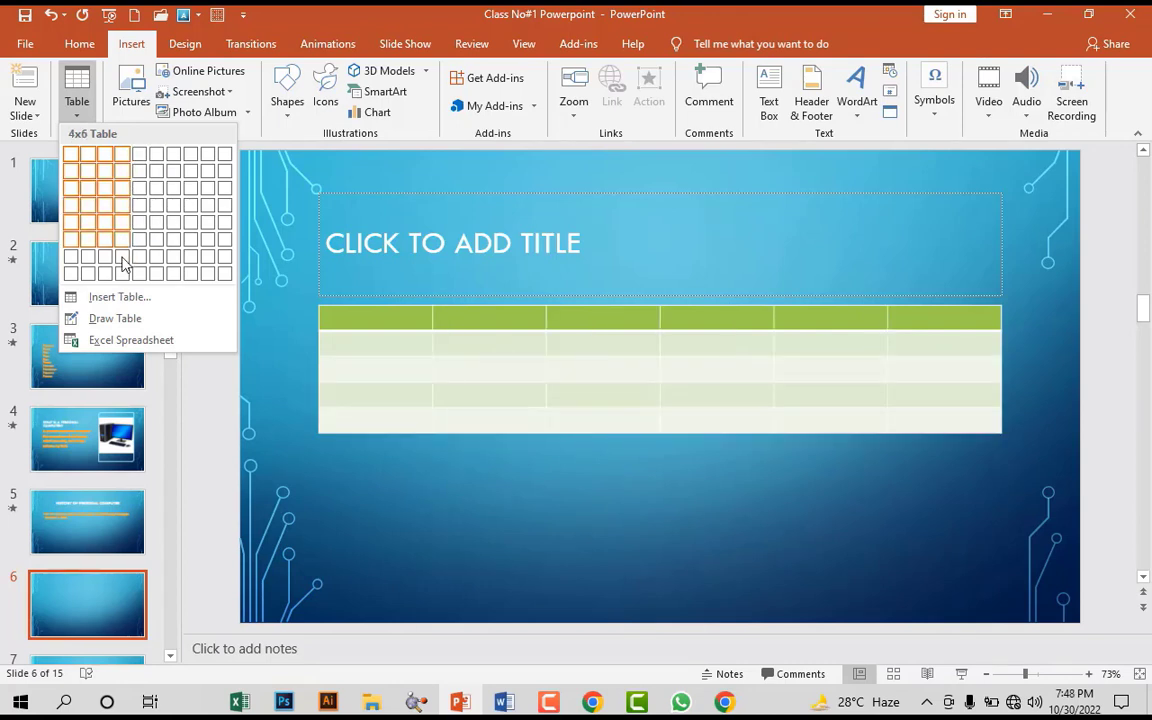
pyautogui.click(115, 297)
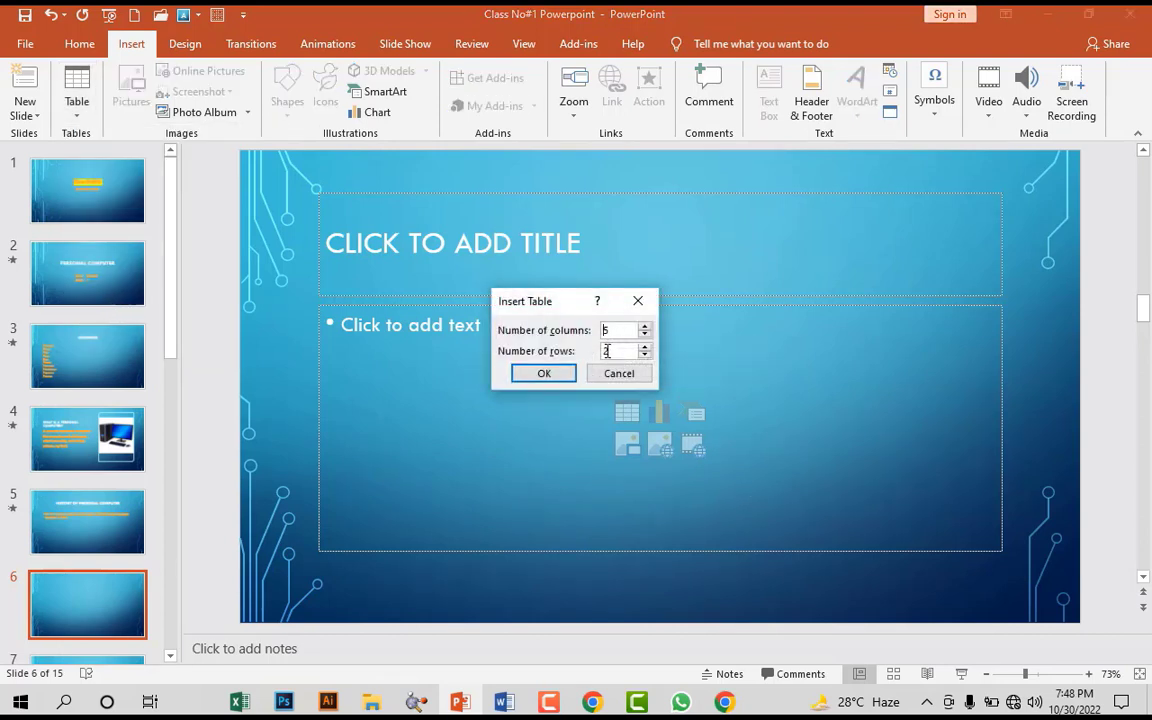
pyautogui.write('5')
pyautogui.click(554, 375)
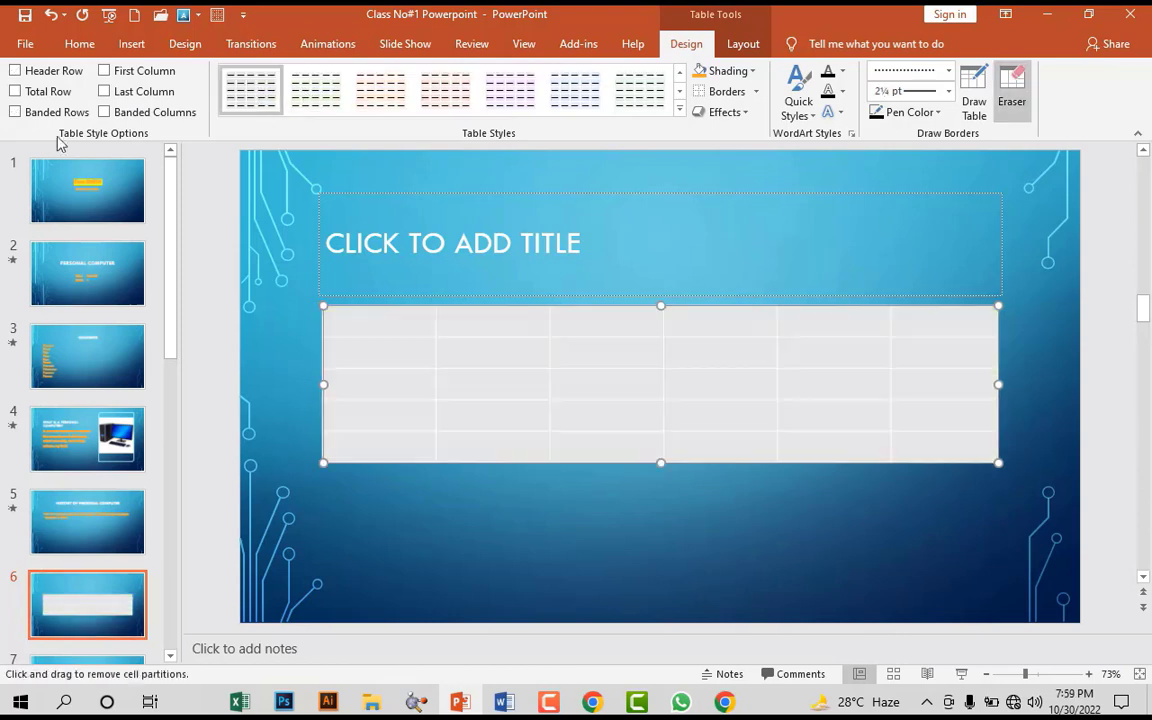
# - Switch off header row, total row, banded rows and first/last column, keeping only Banded Columns on
pyautogui.click(28, 78)
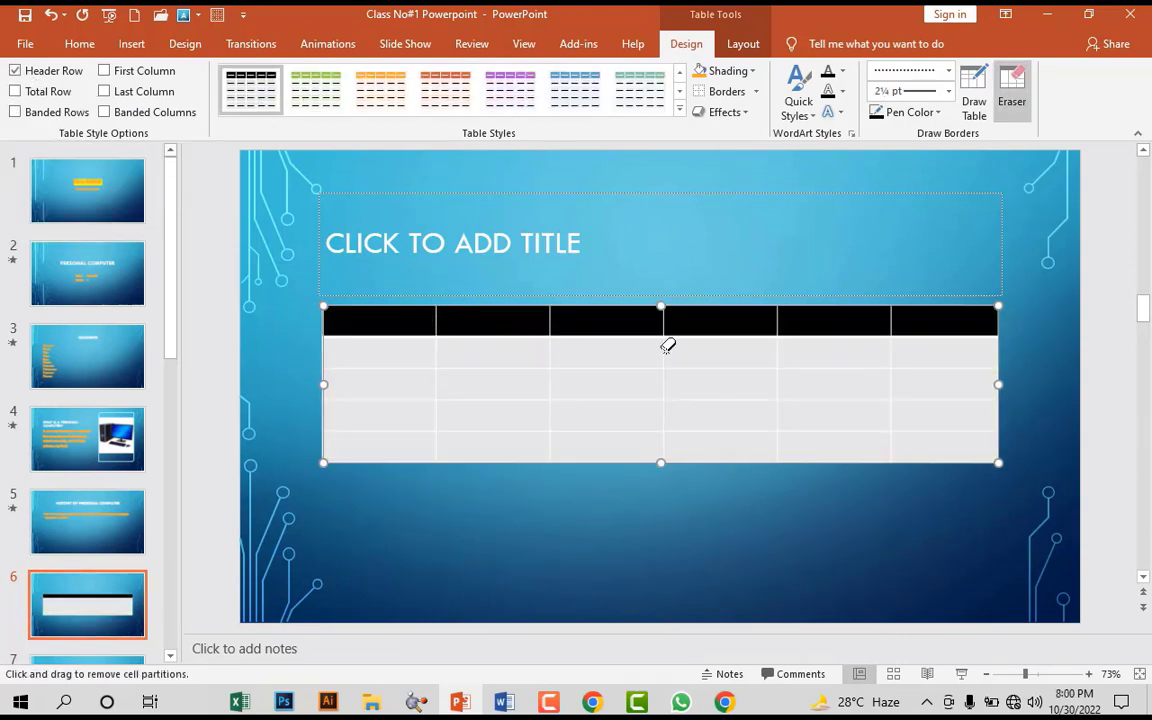
pyautogui.click(15, 91)
pyautogui.click(15, 112)
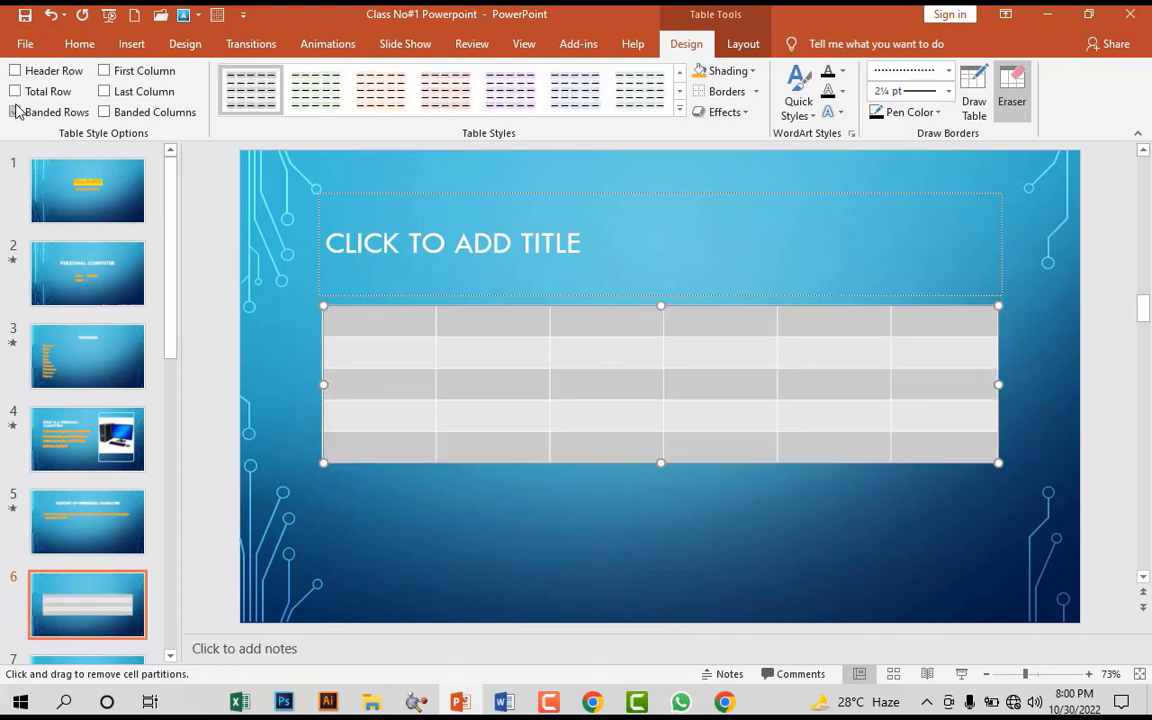
pyautogui.click(15, 112)
pyautogui.click(15, 112)
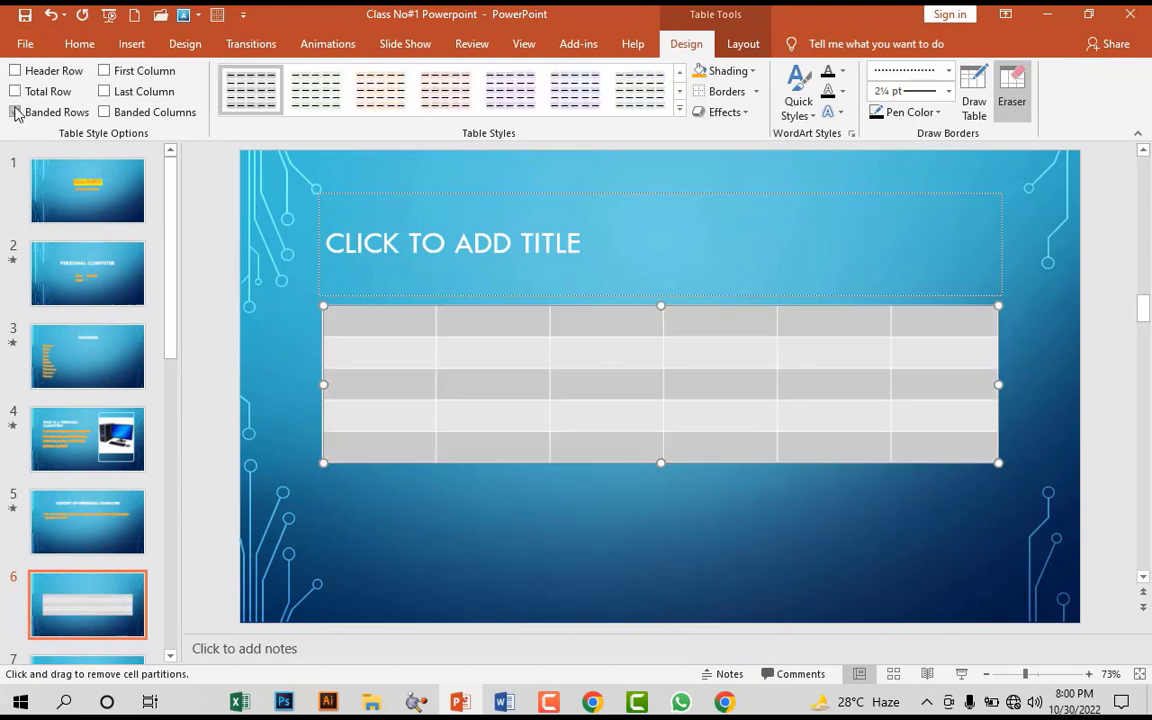
pyautogui.click(115, 73)
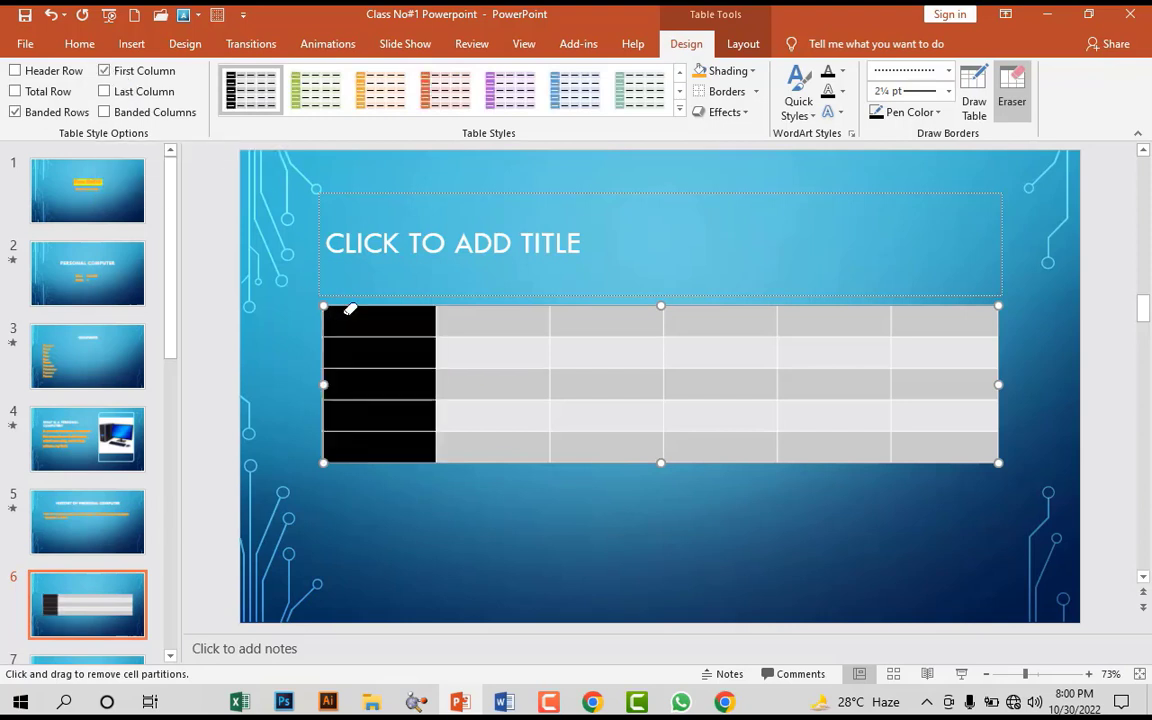
pyautogui.click(104, 70)
pyautogui.click(15, 112)
pyautogui.click(104, 91)
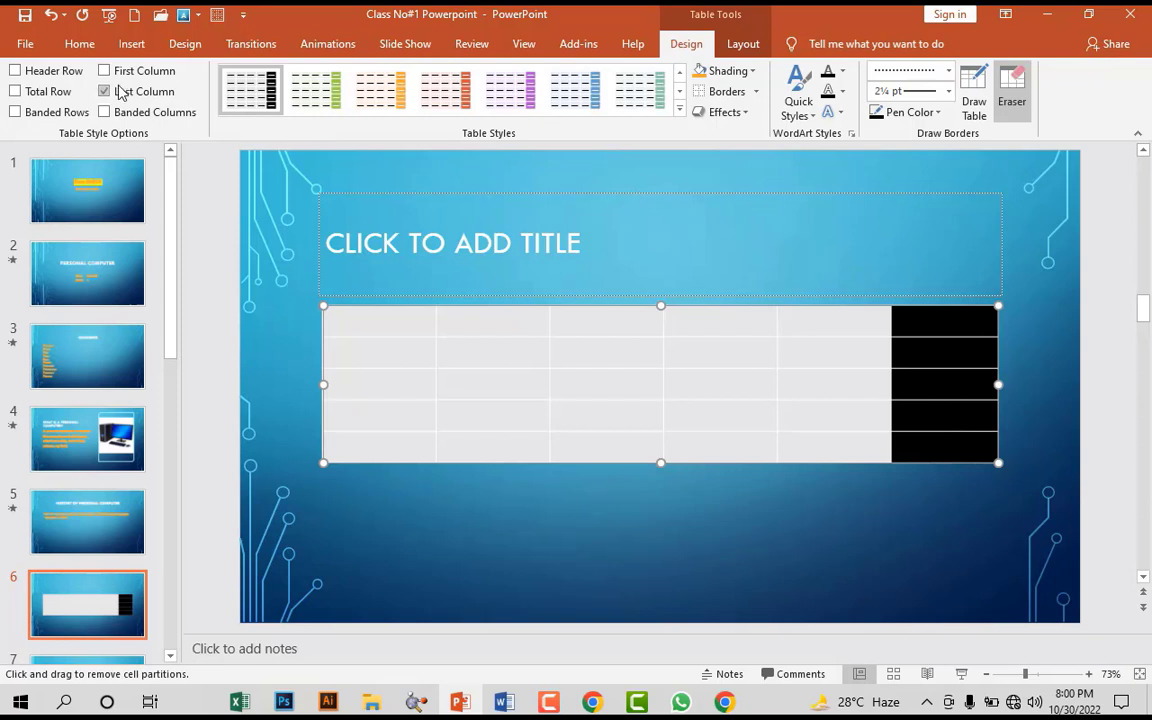
pyautogui.click(104, 112)
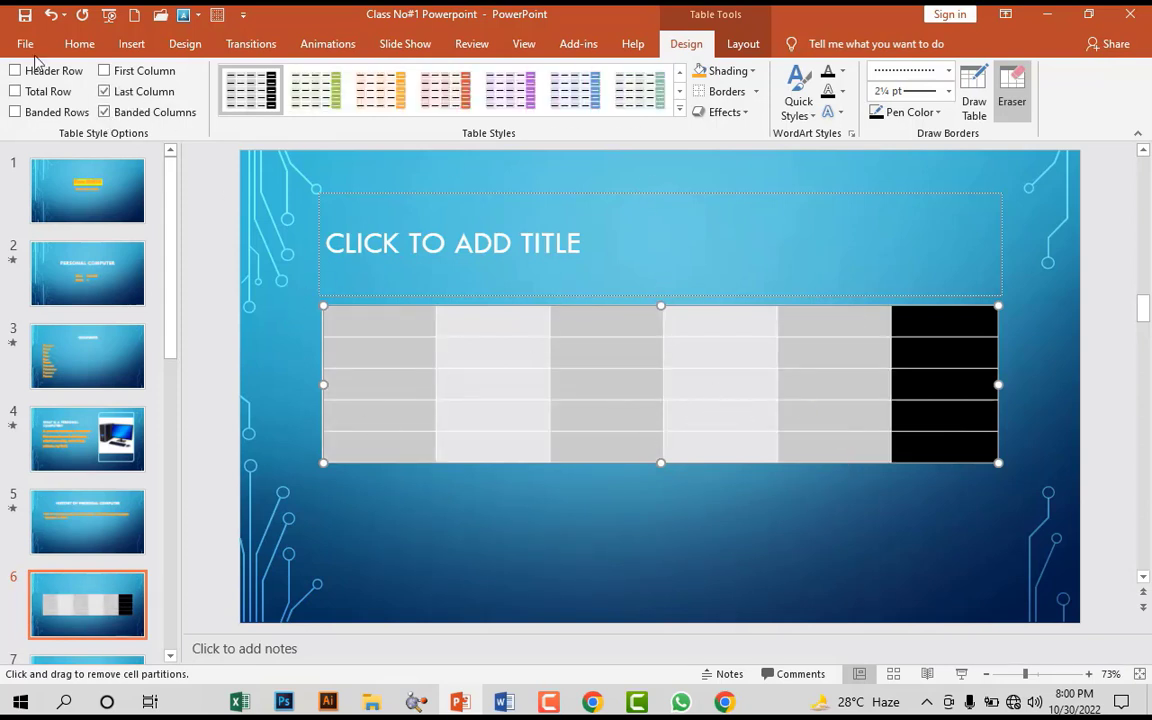
pyautogui.click(104, 91)
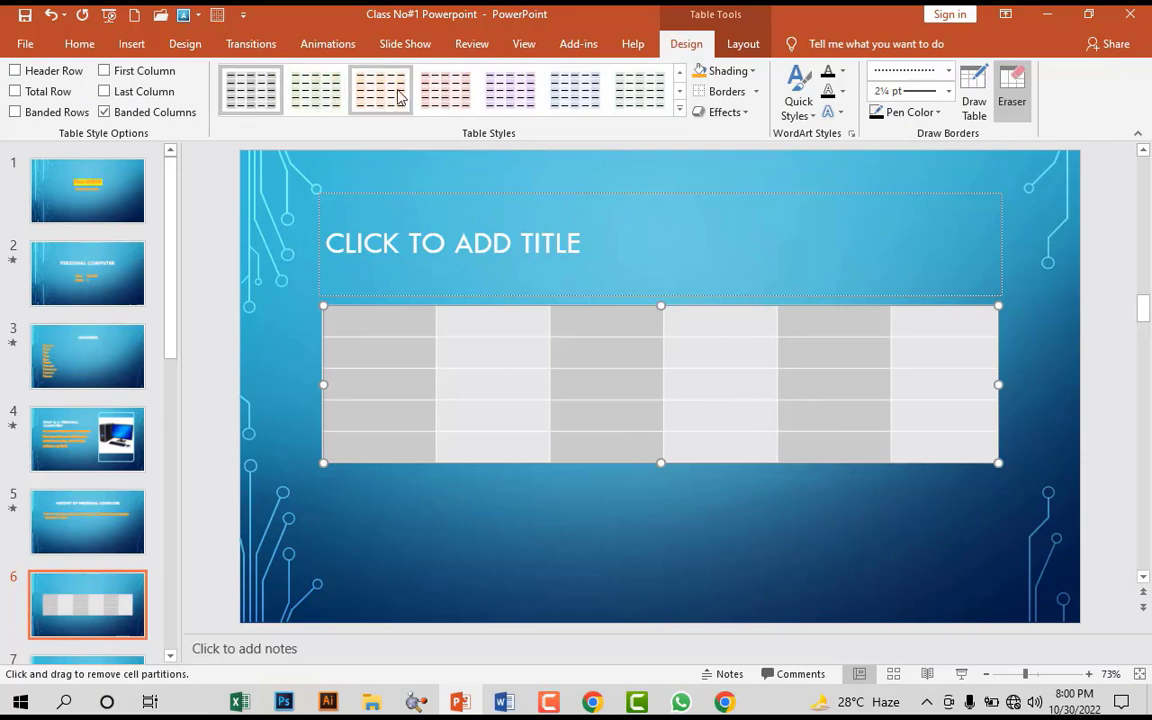
# - Apply a pink banded table style after trying a light green one, then browse the full style gallery
pyautogui.click(310, 95)
pyautogui.click(445, 90)
pyautogui.click(680, 109)
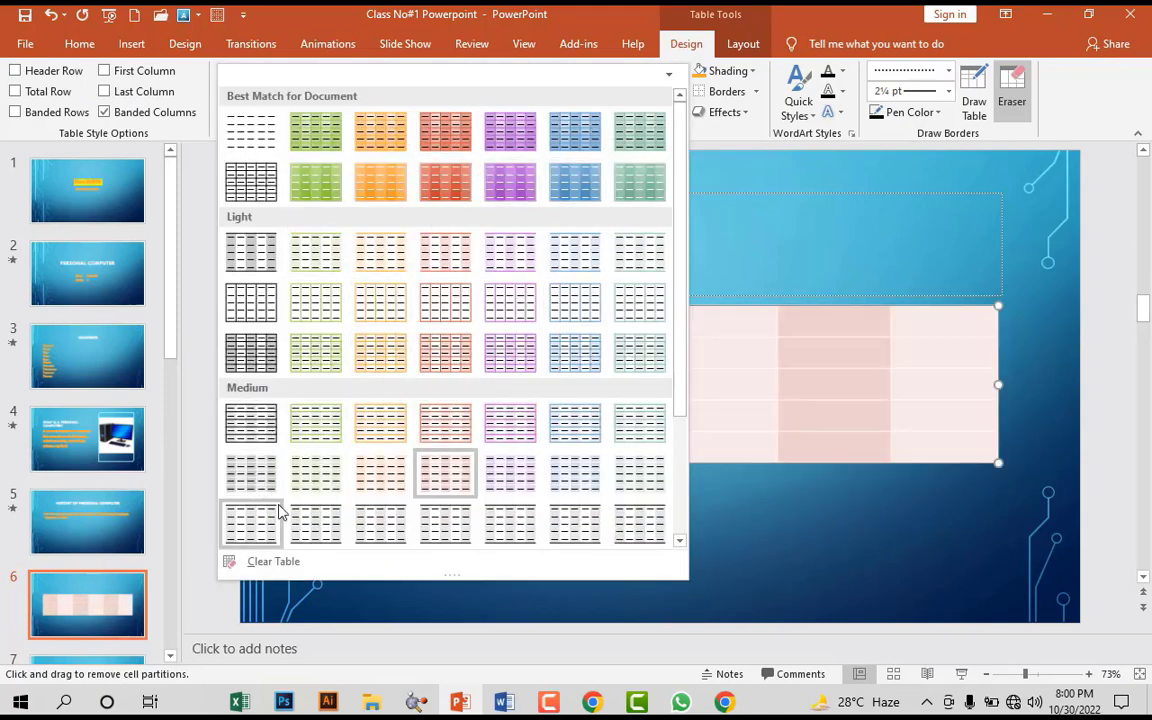
pyautogui.scroll(-3, 330, 468)
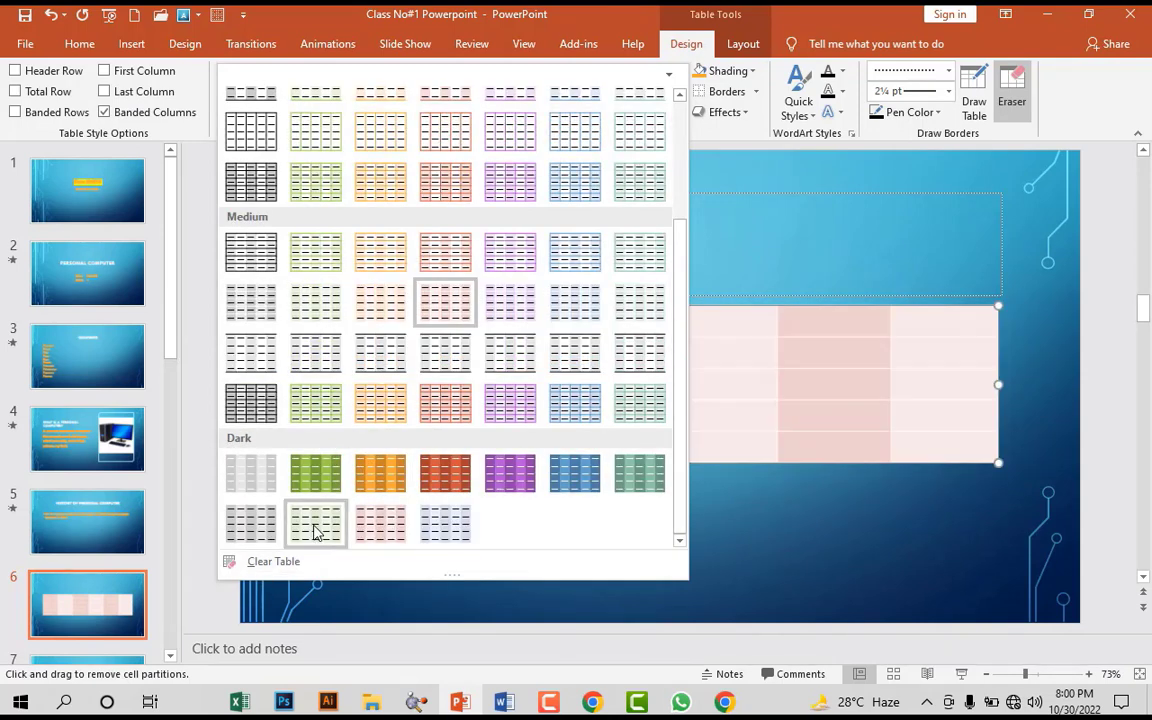
pyautogui.scroll(3, 300, 500)
pyautogui.click(728, 72)
# - Apply All Borders and then Inside Borders to the table, leaving the cell shading unchanged
pyautogui.click(750, 72)
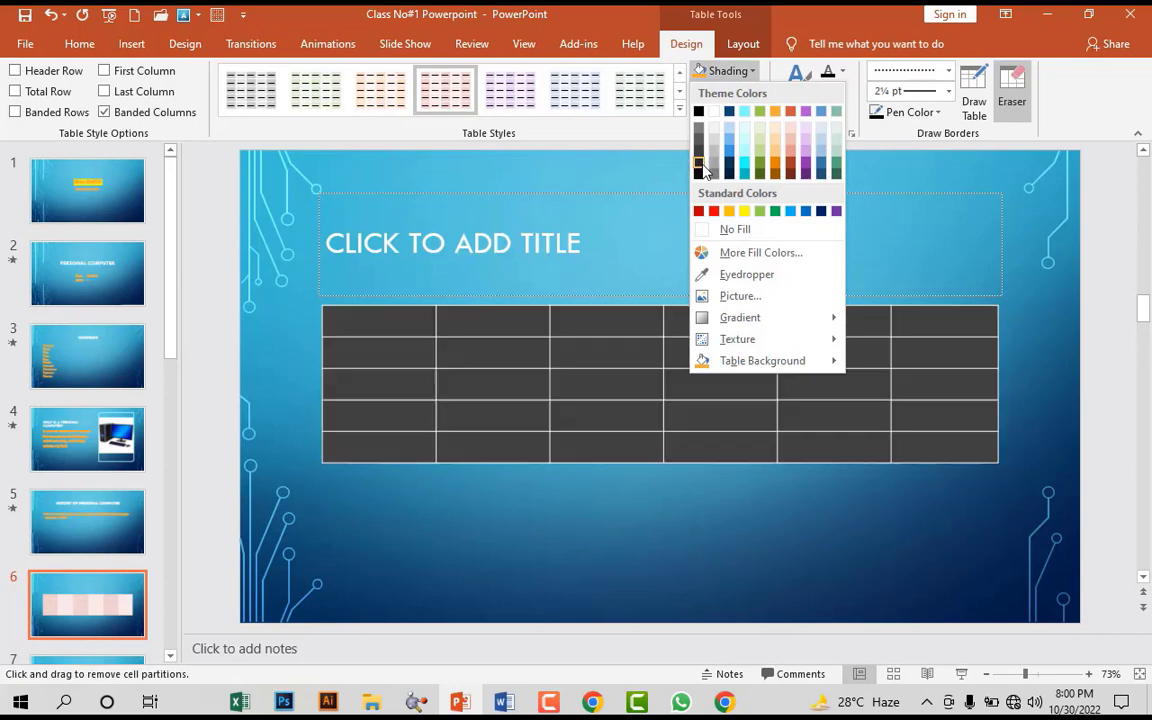
pyautogui.click(752, 72)
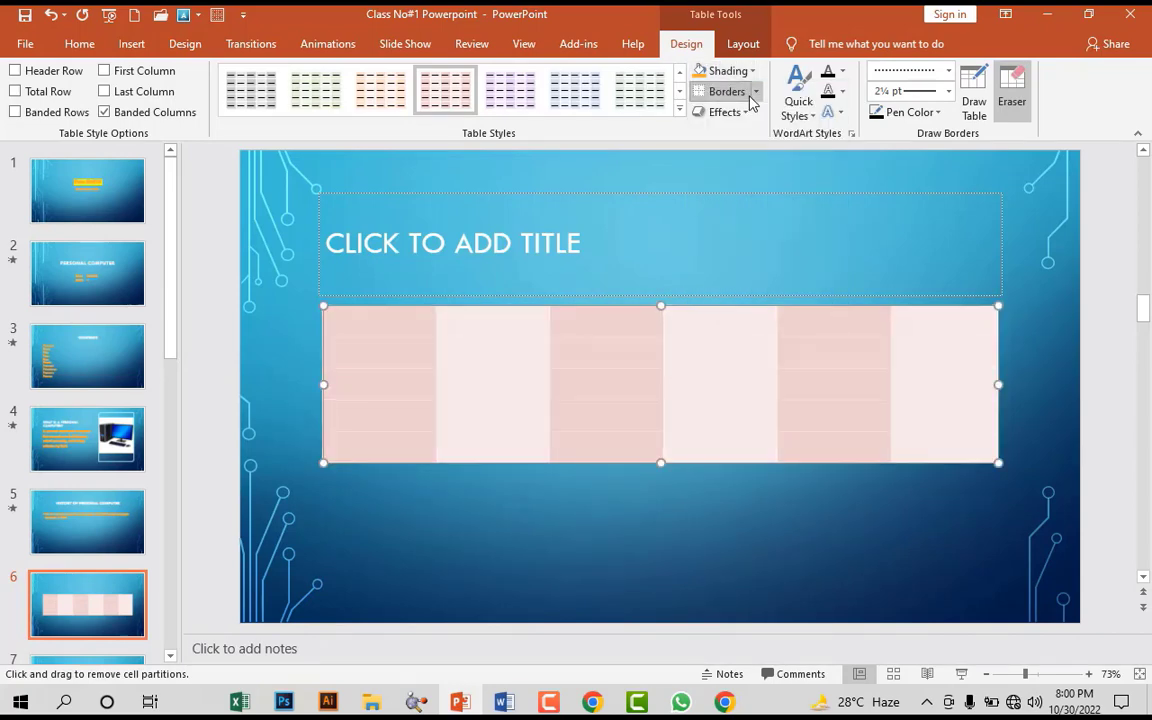
pyautogui.click(757, 92)
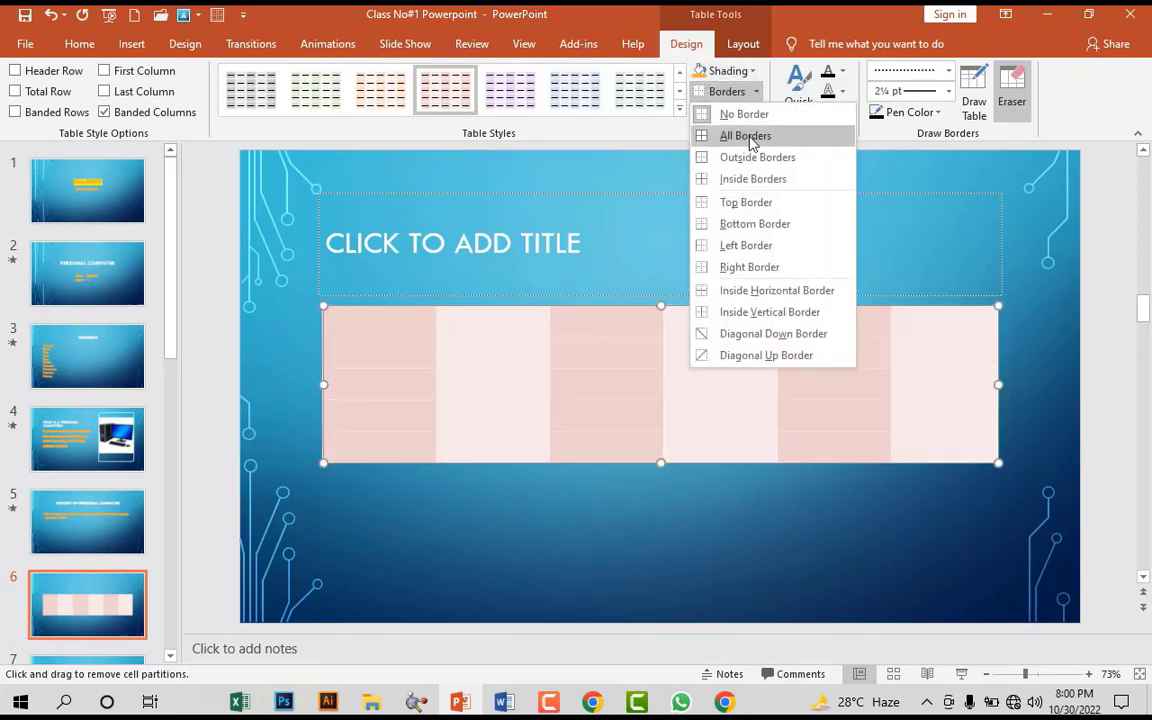
pyautogui.click(767, 138)
pyautogui.click(757, 92)
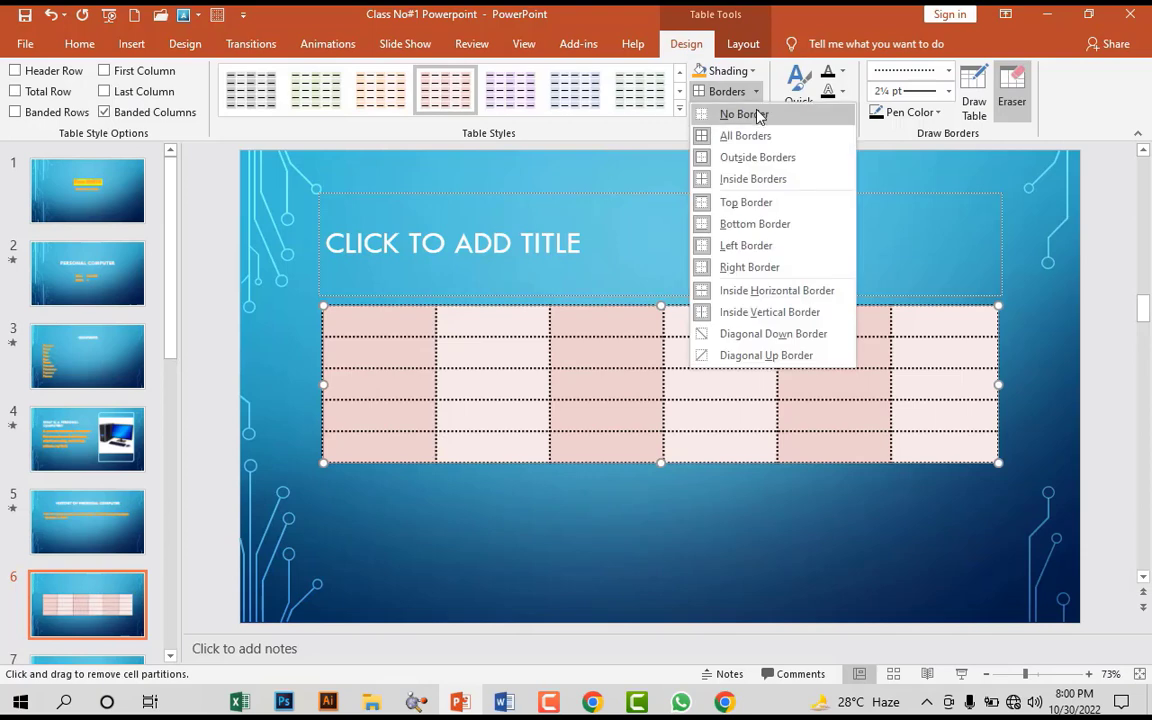
pyautogui.click(741, 179)
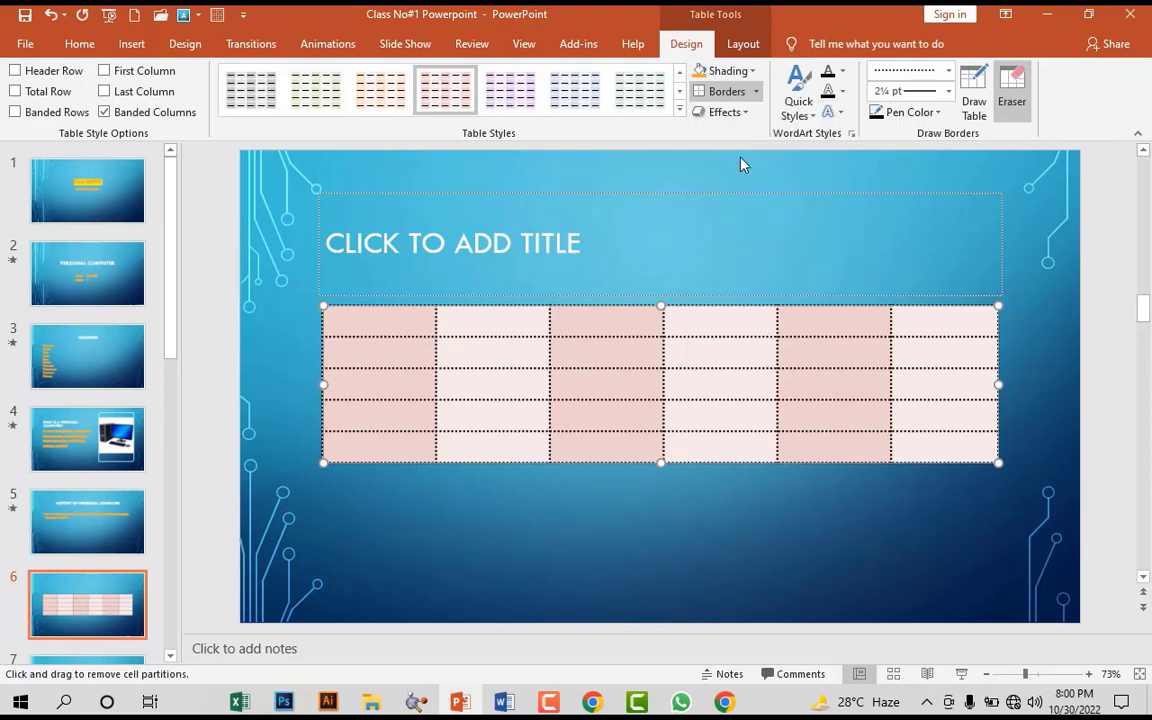
pyautogui.click(757, 92)
pyautogui.click(735, 246)
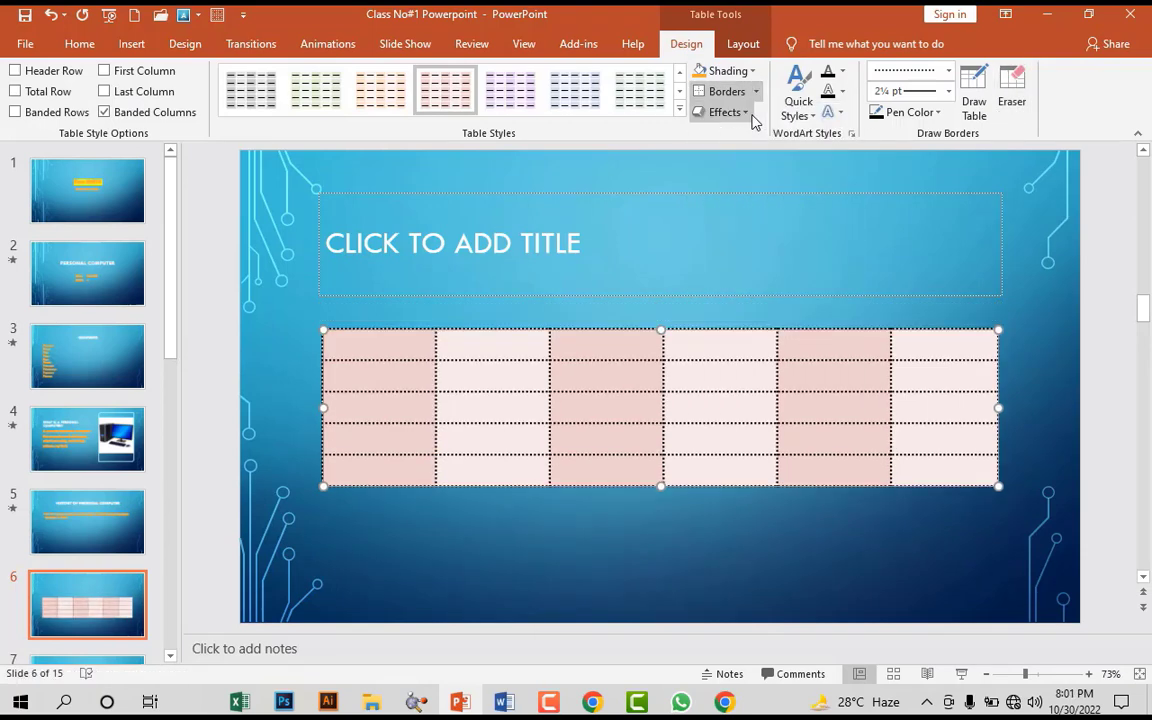
# - Preview the table Effects and WordArt fill, outline and text effect options without applying any
pyautogui.click(744, 114)
pyautogui.moveTo(748, 146)
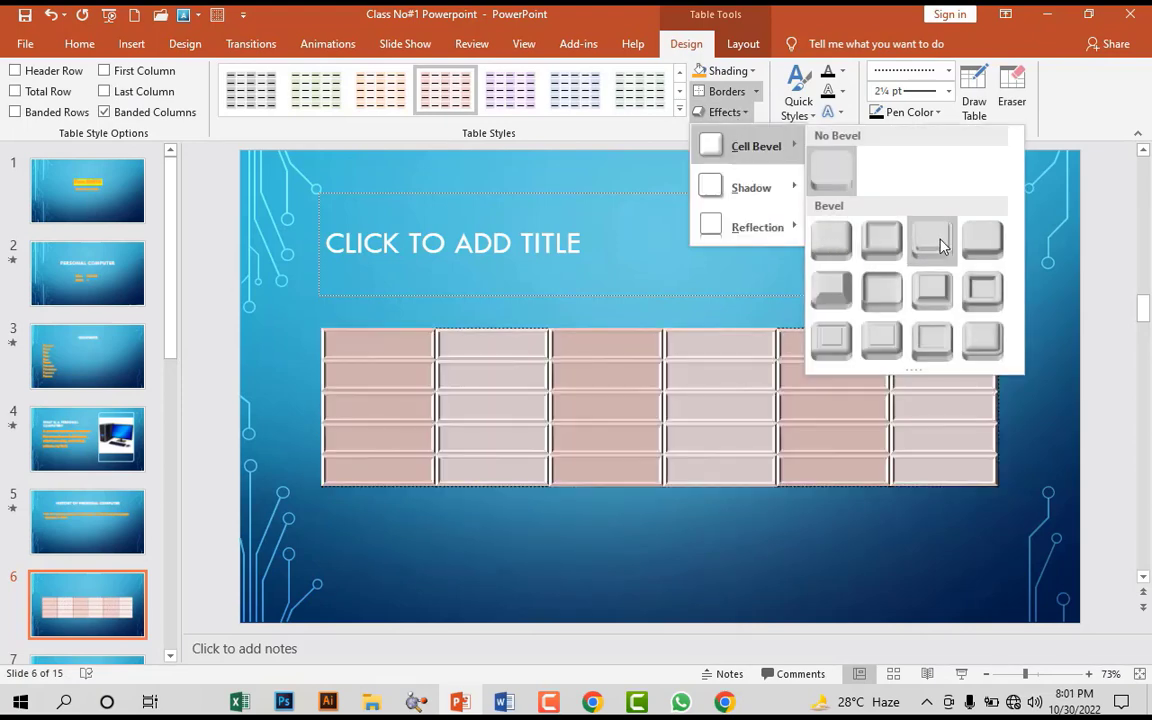
pyautogui.moveTo(755, 187)
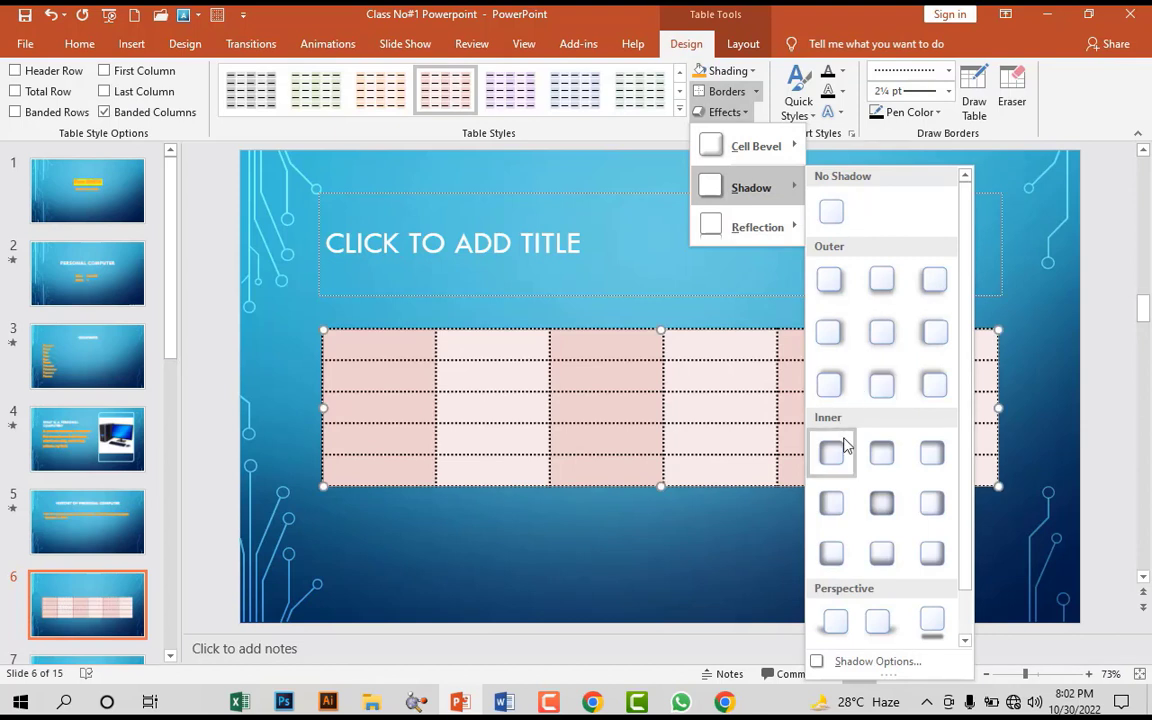
pyautogui.moveTo(785, 227)
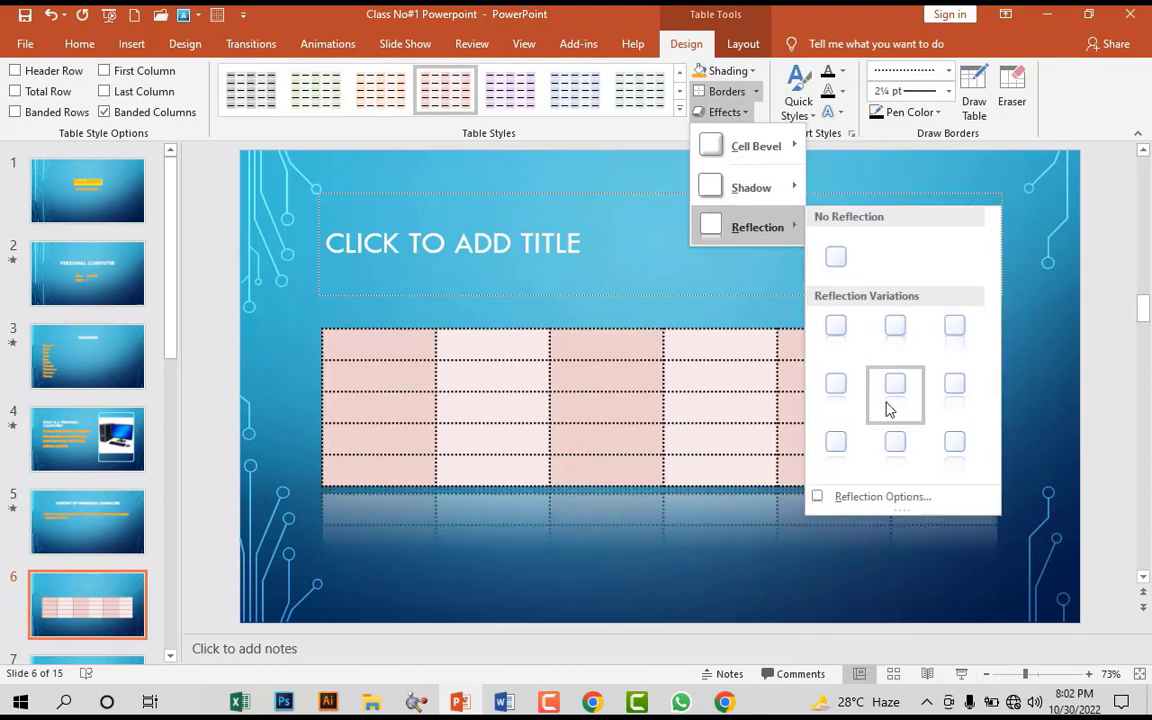
pyautogui.click(842, 71)
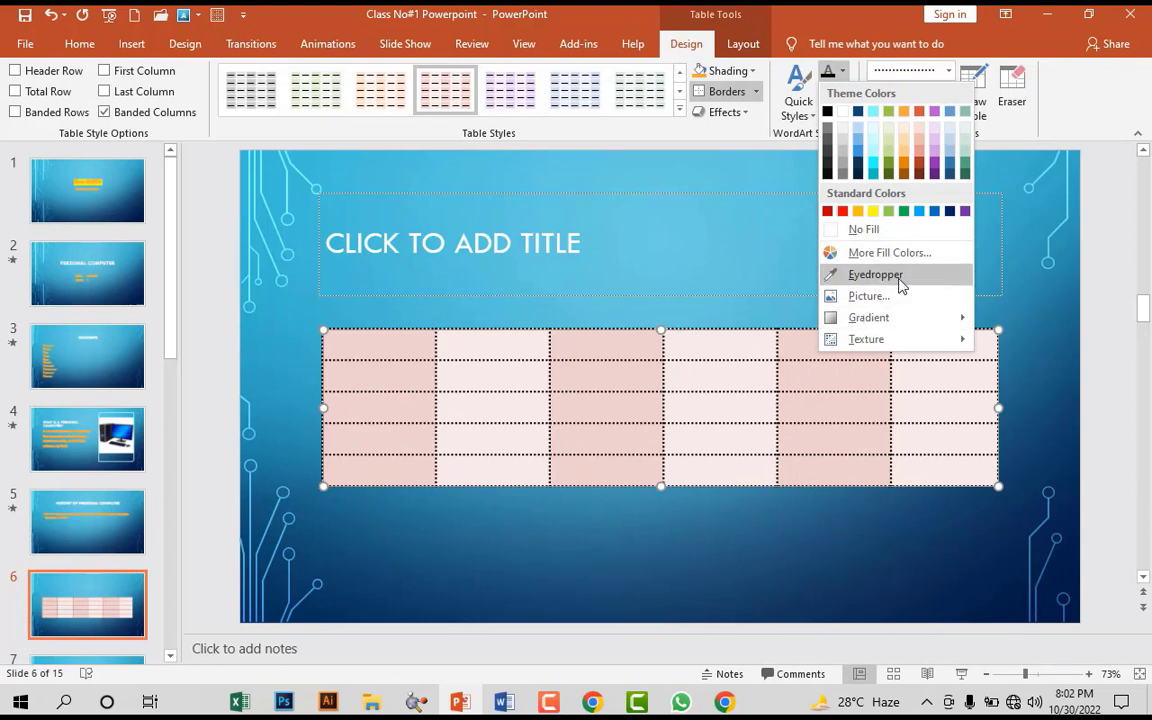
pyautogui.click(805, 180)
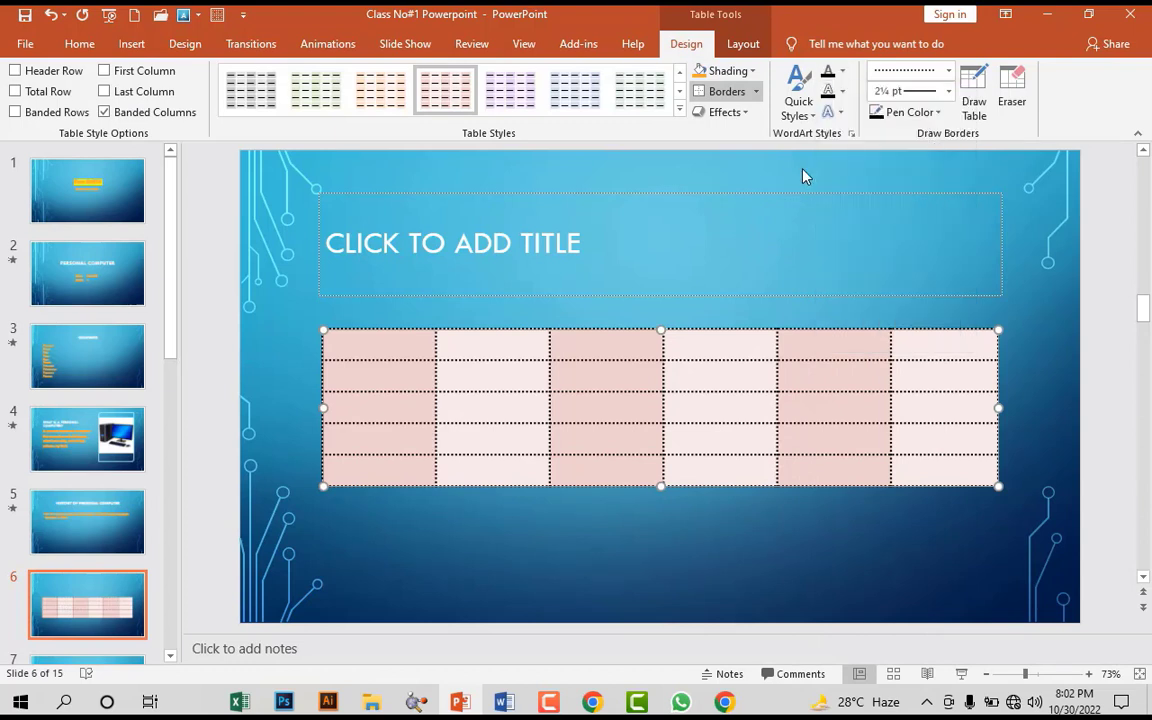
pyautogui.click(841, 92)
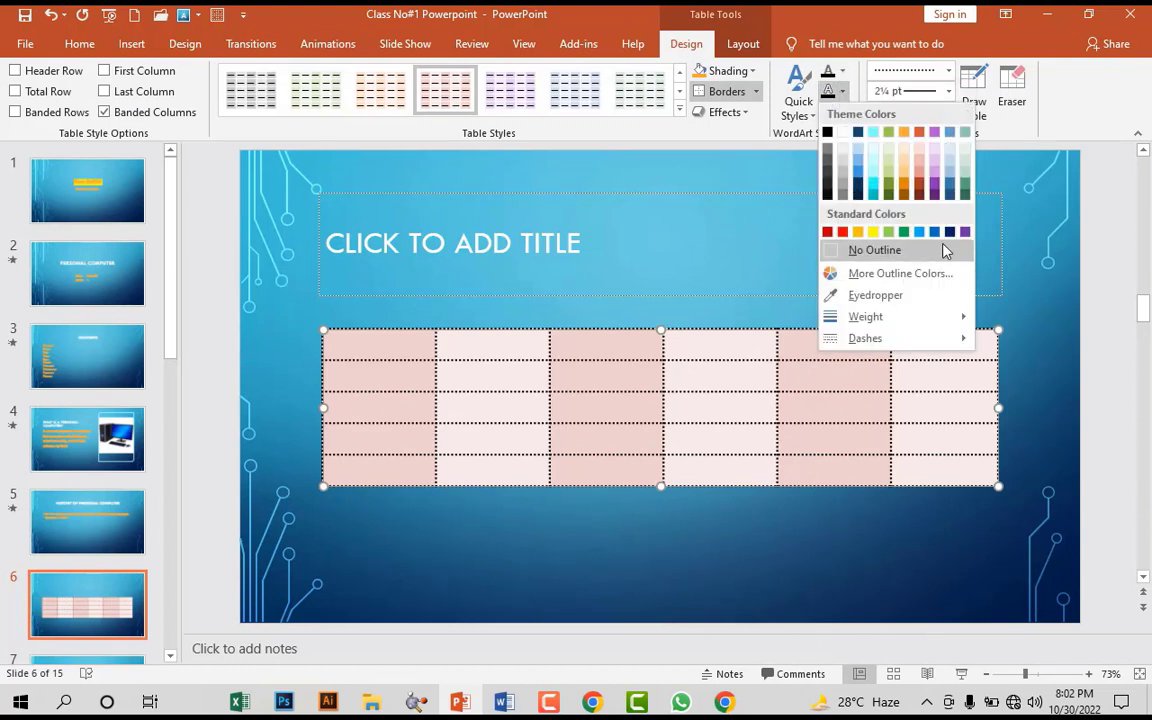
pyautogui.click(756, 167)
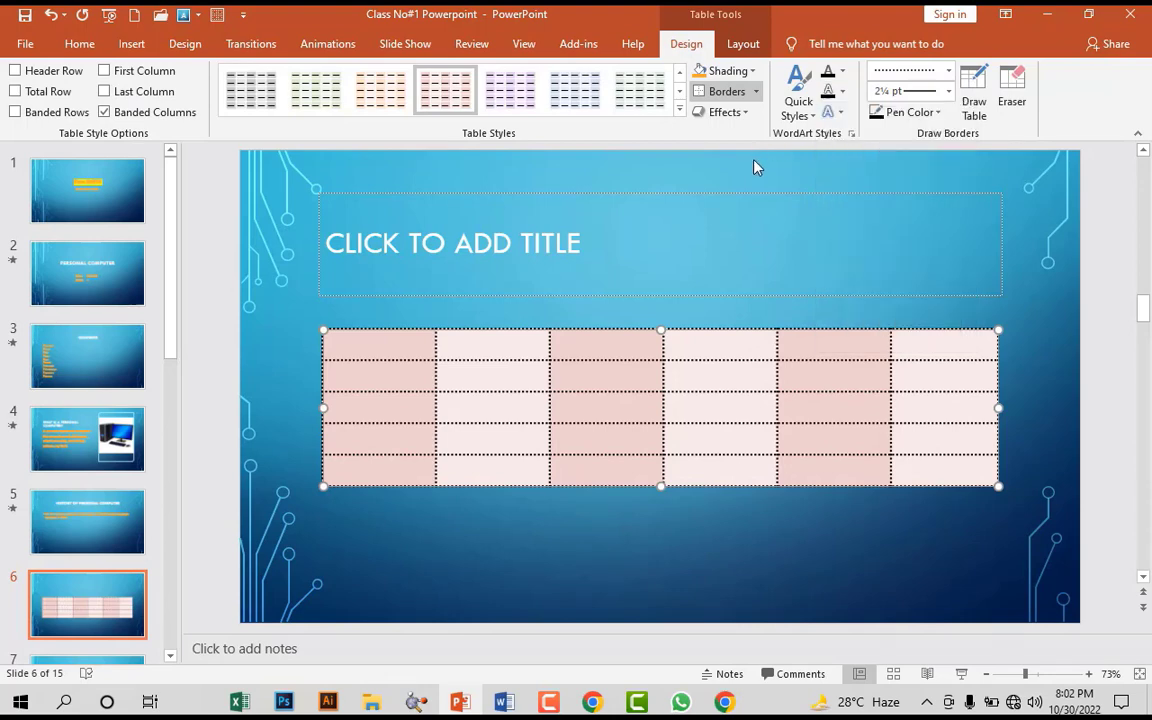
pyautogui.click(833, 112)
pyautogui.moveTo(890, 155)
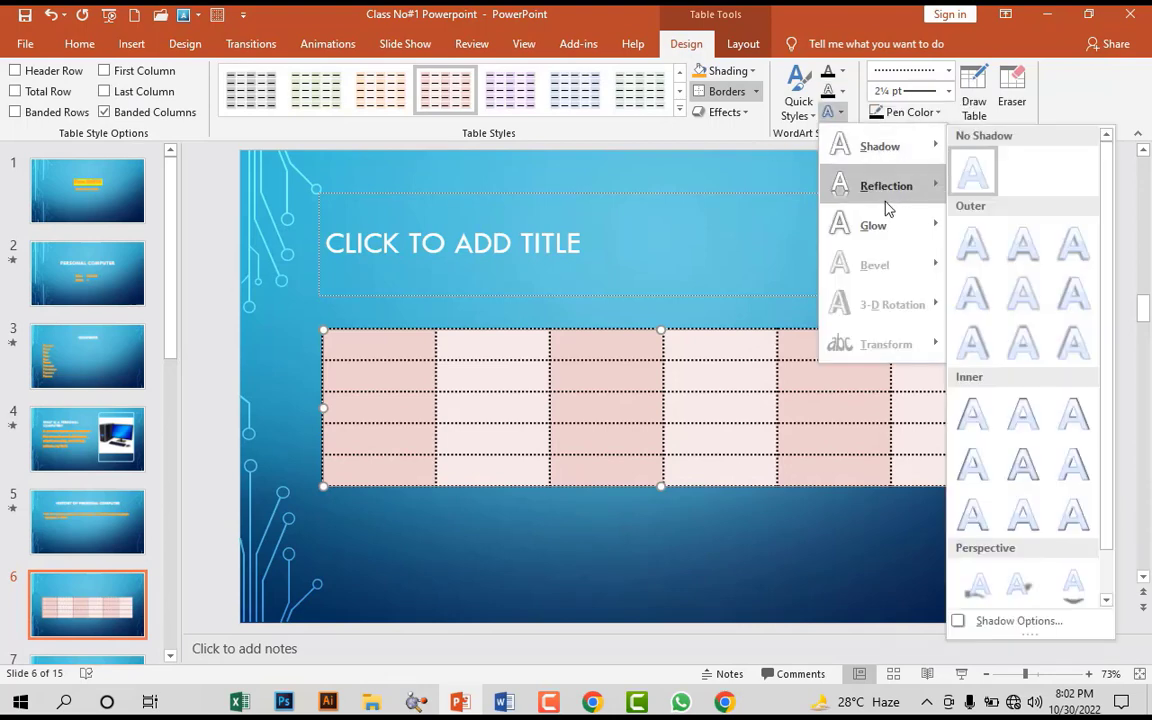
pyautogui.moveTo(873, 226)
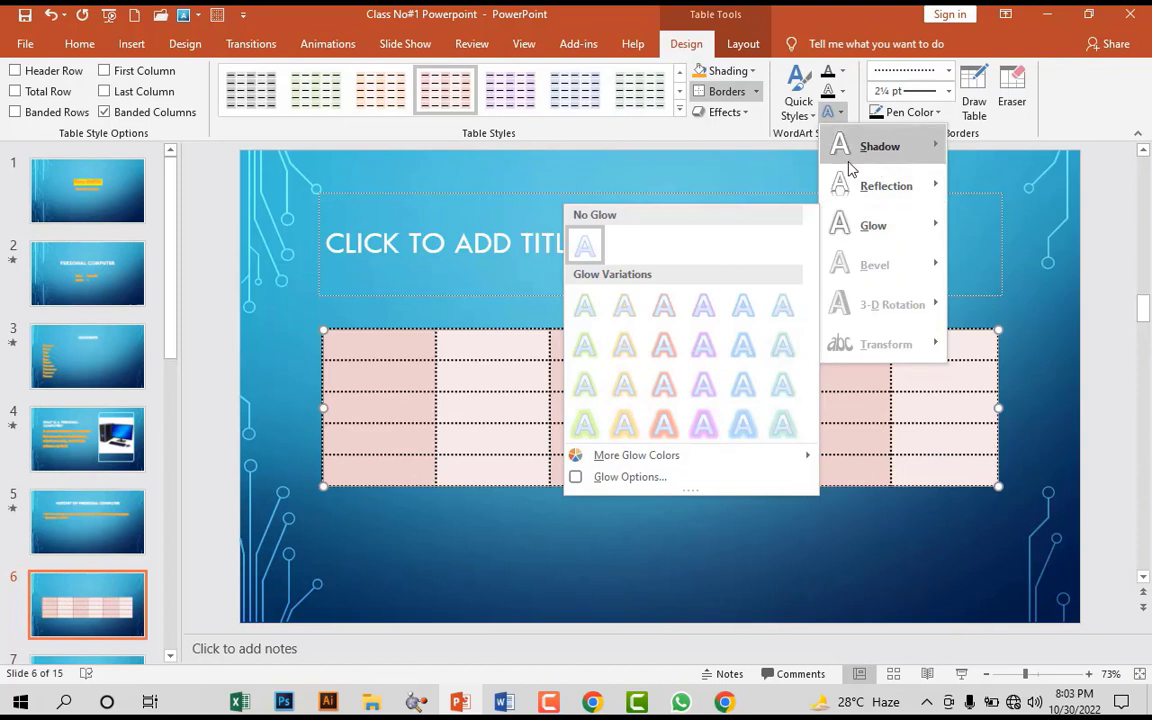
pyautogui.click(708, 147)
pyautogui.click(983, 90)
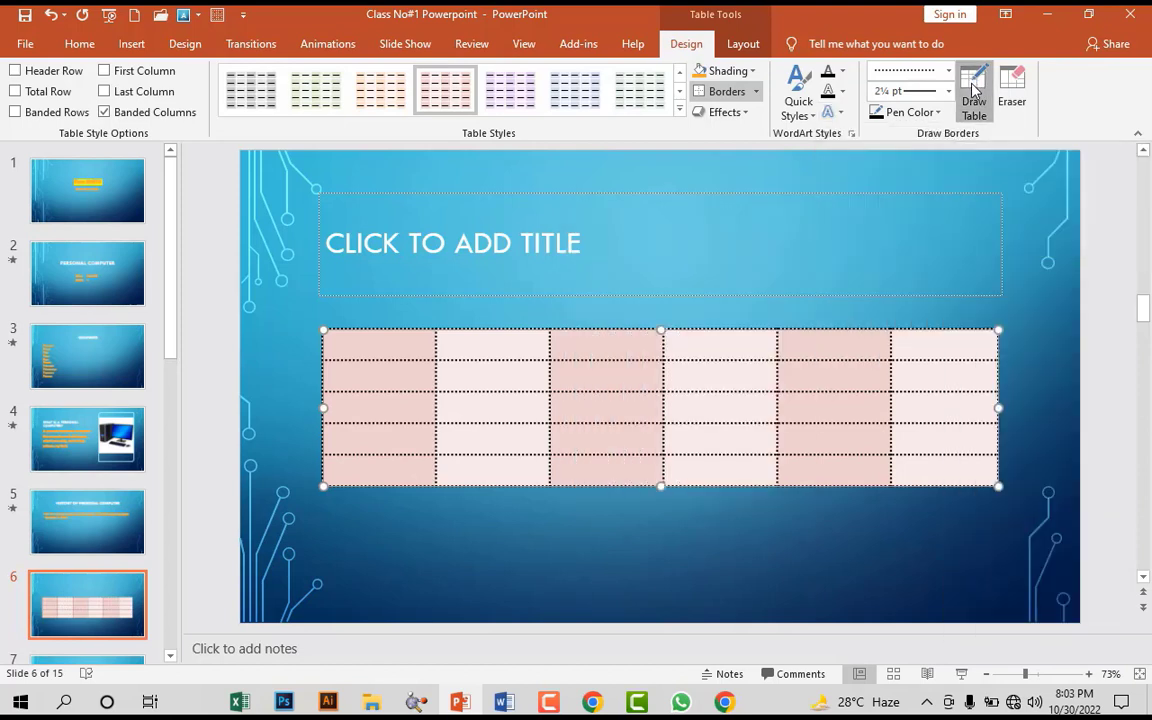
# - Draw lines in the right column, erase one border and undo the erase
pyautogui.moveTo(902, 350); pyautogui.dragTo(918, 348)
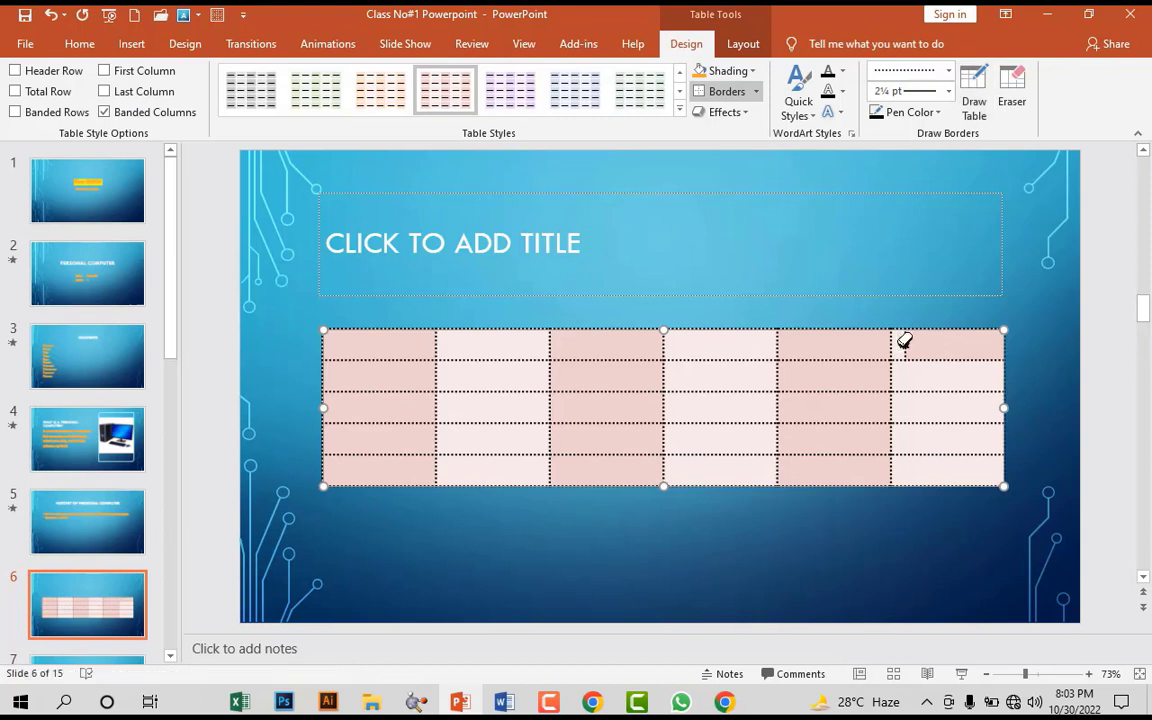
pyautogui.moveTo(907, 337); pyautogui.dragTo(903, 400)
pyautogui.click(1012, 95)
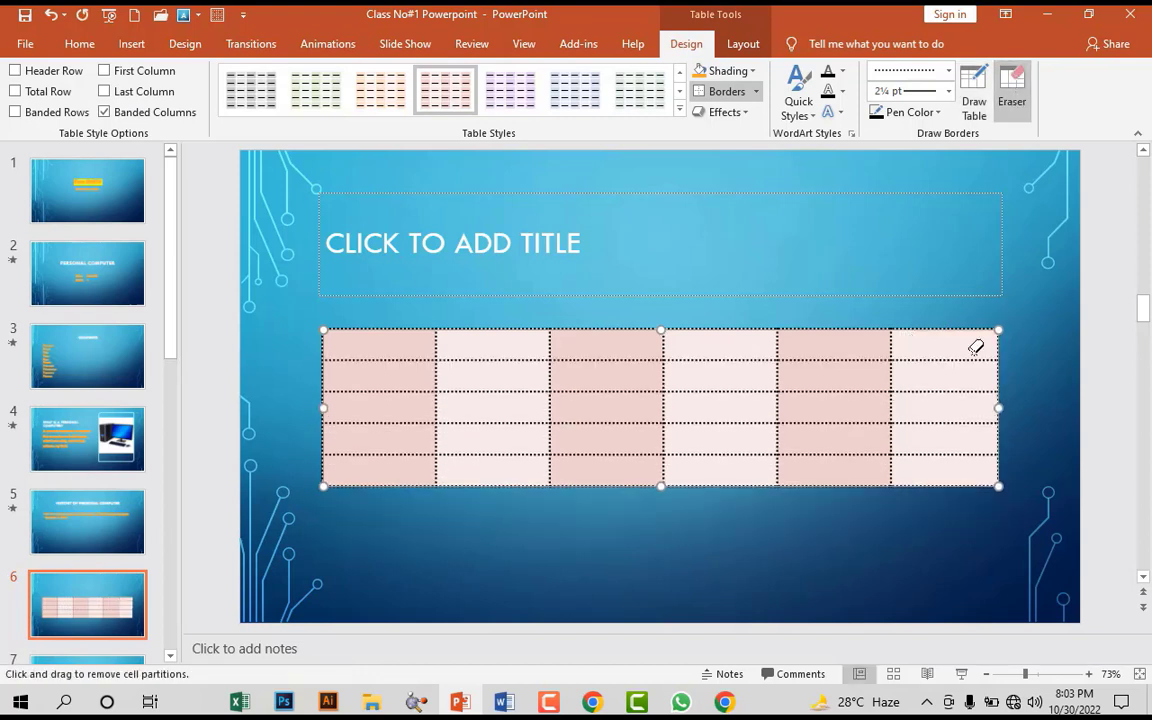
pyautogui.click(957, 404)
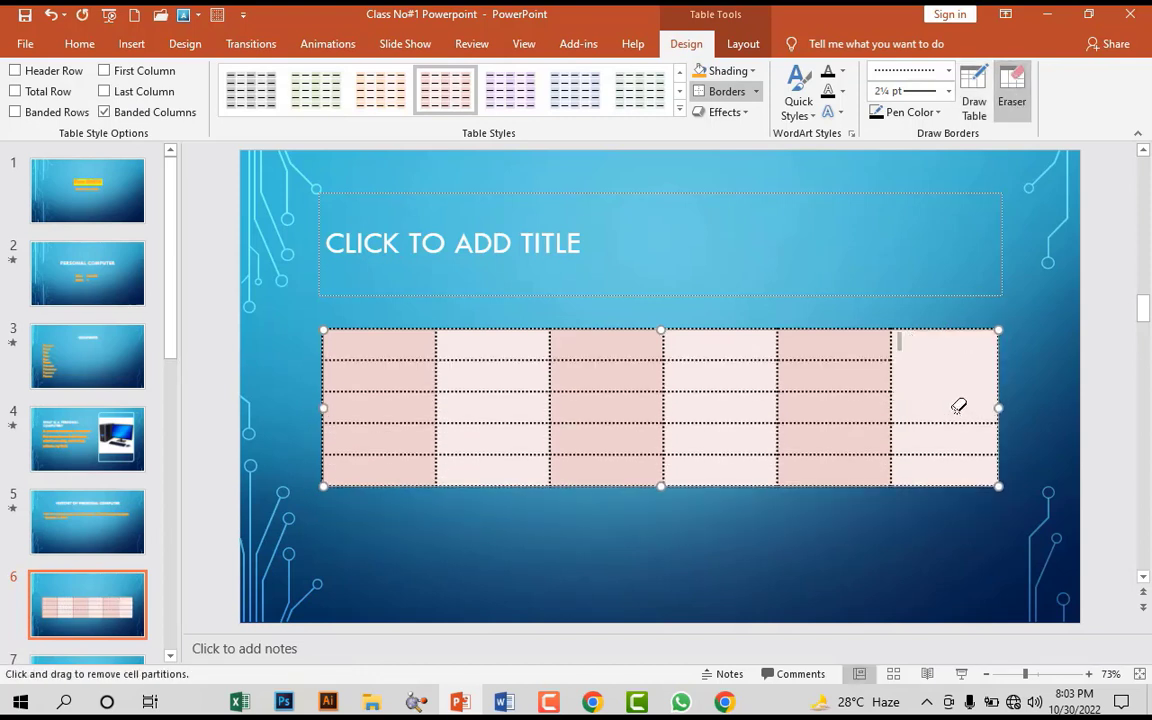
pyautogui.hotkey('ctrl', 'z')
pyautogui.click(734, 50)
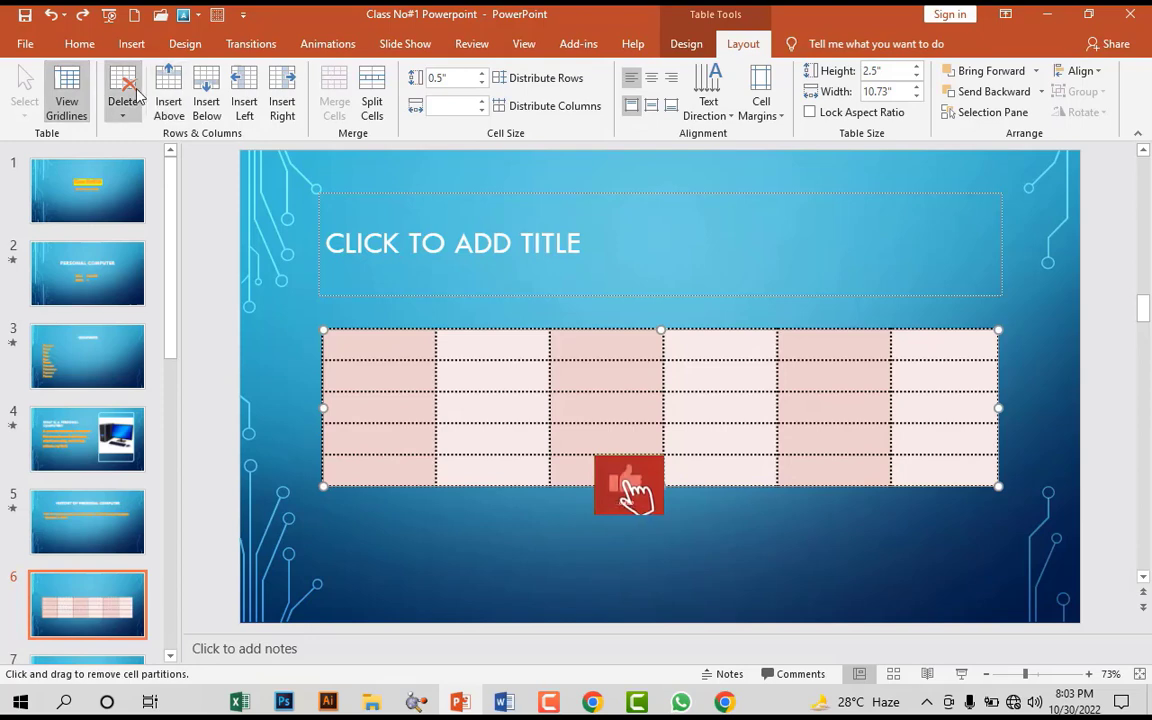
# - Accidentally delete the table, undo it, and add a new row above the top row
pyautogui.click(126, 110)
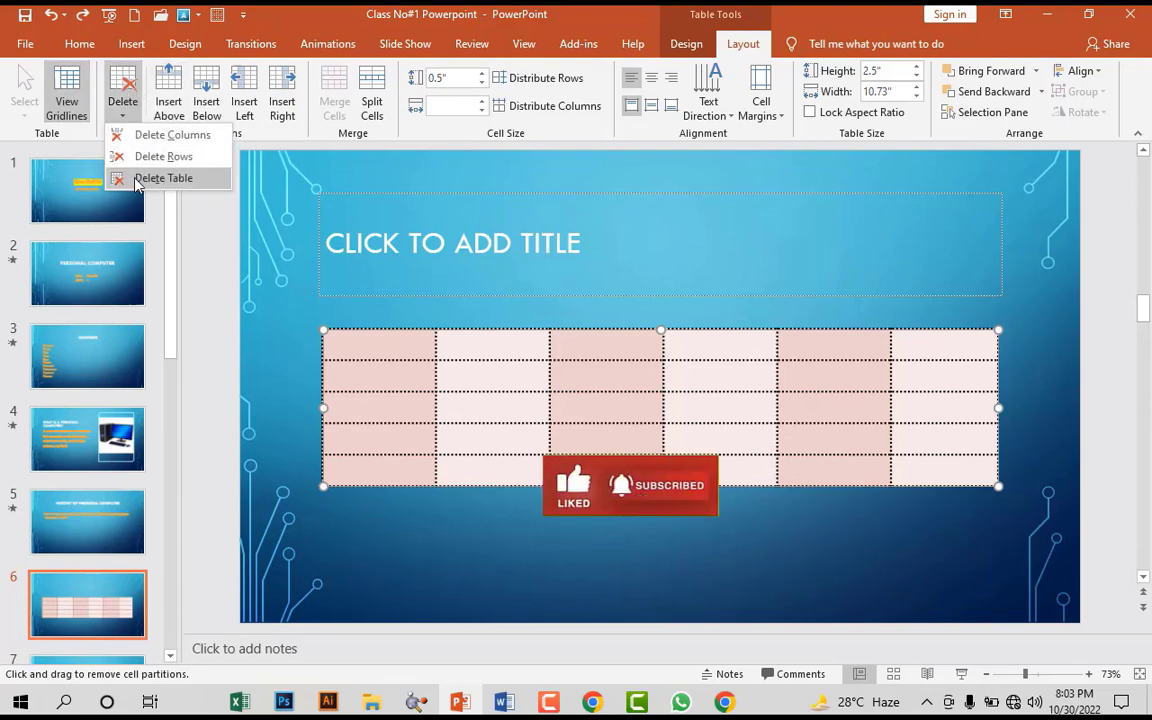
pyautogui.click(138, 180)
pyautogui.hotkey('ctrl', 'z')
pyautogui.click(163, 90)
pyautogui.click(163, 90)
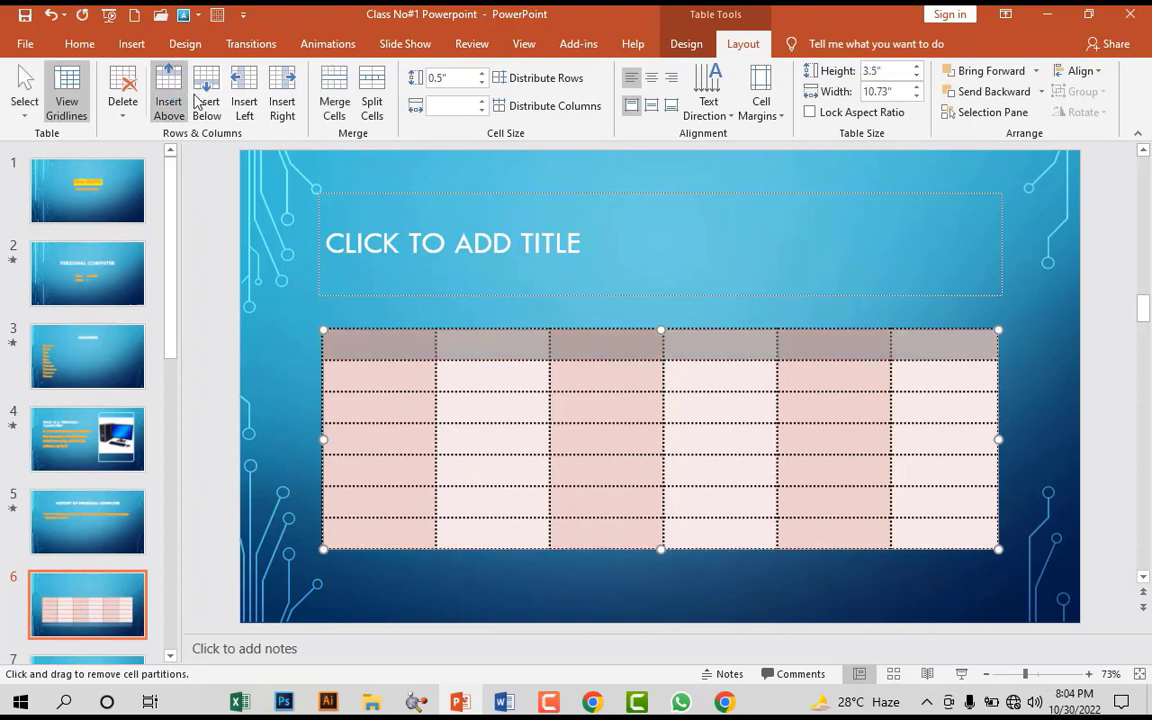
# - Insert columns left and right, then try merging and splitting the top row into 2, undoing both
pyautogui.click(257, 115)
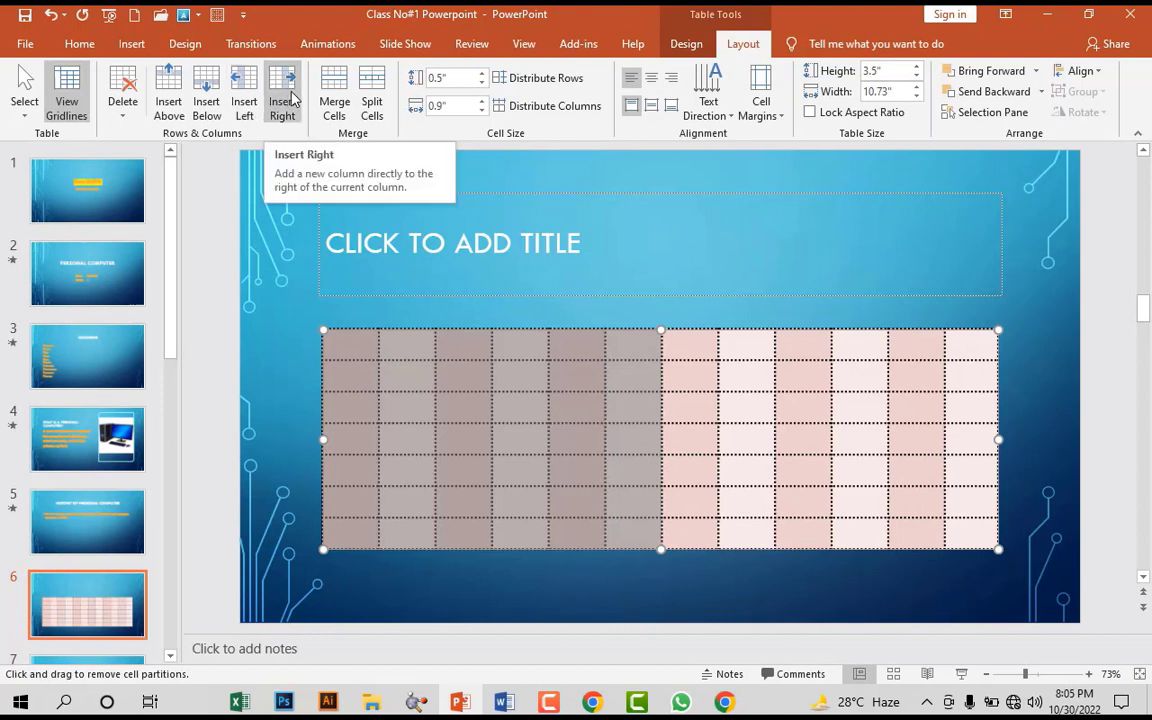
pyautogui.click(292, 97)
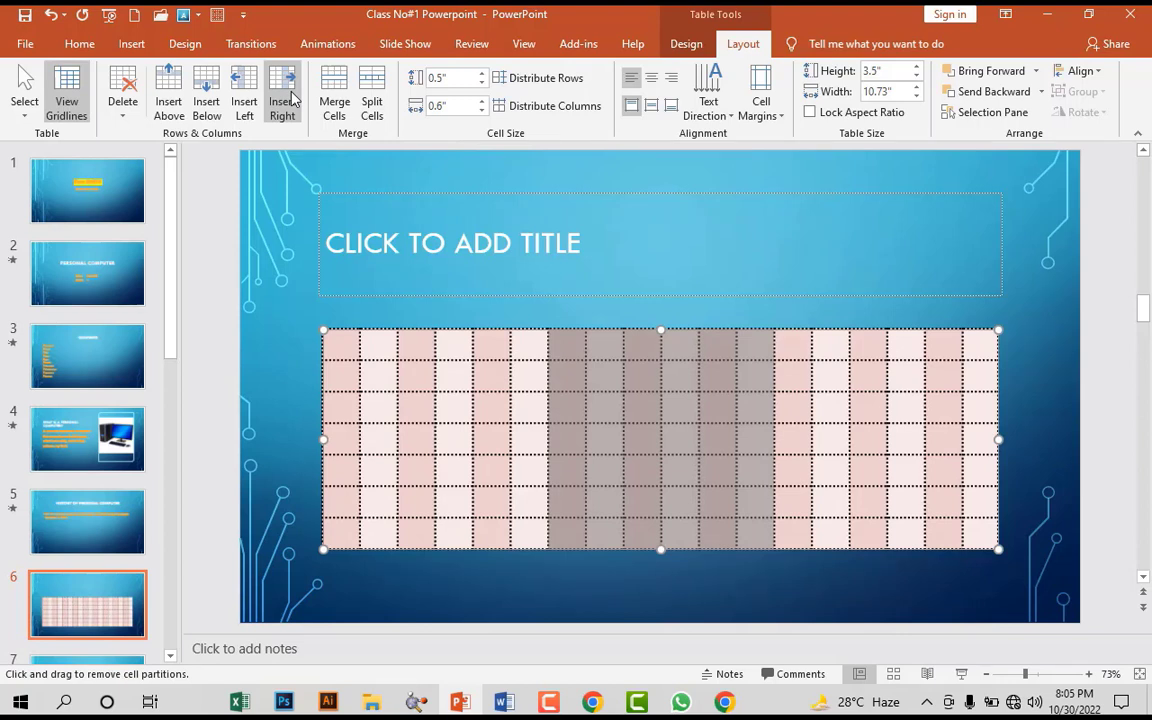
pyautogui.click(334, 103)
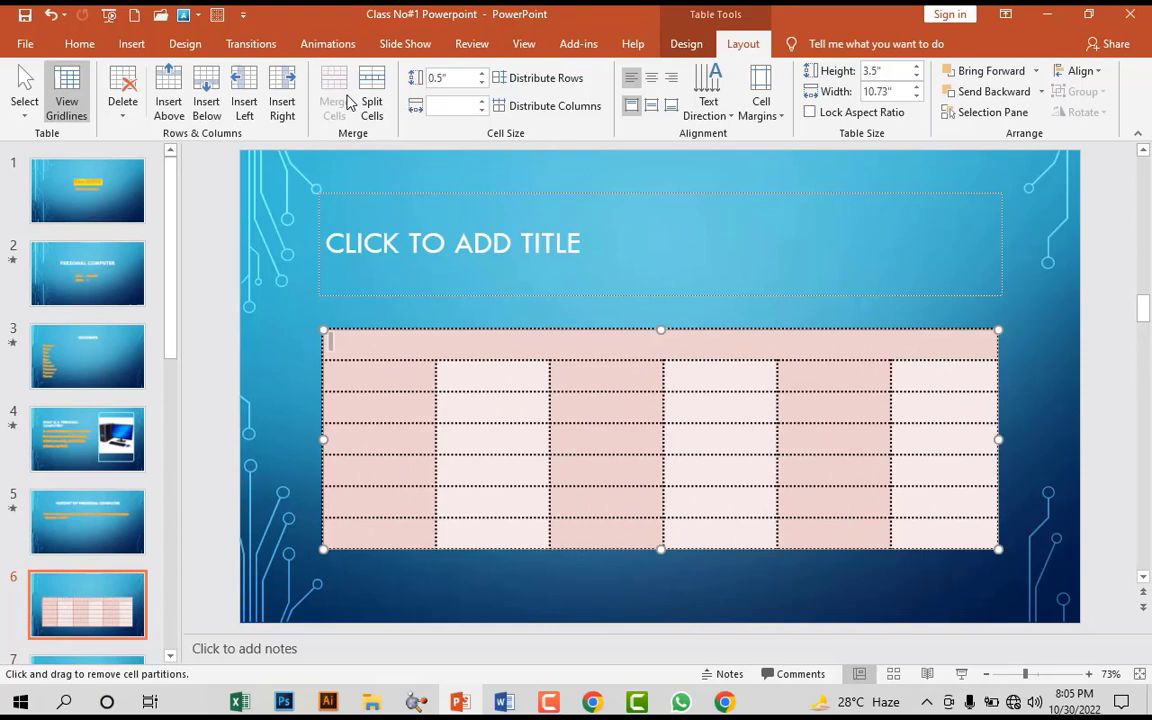
pyautogui.hotkey('ctrl', 'z')
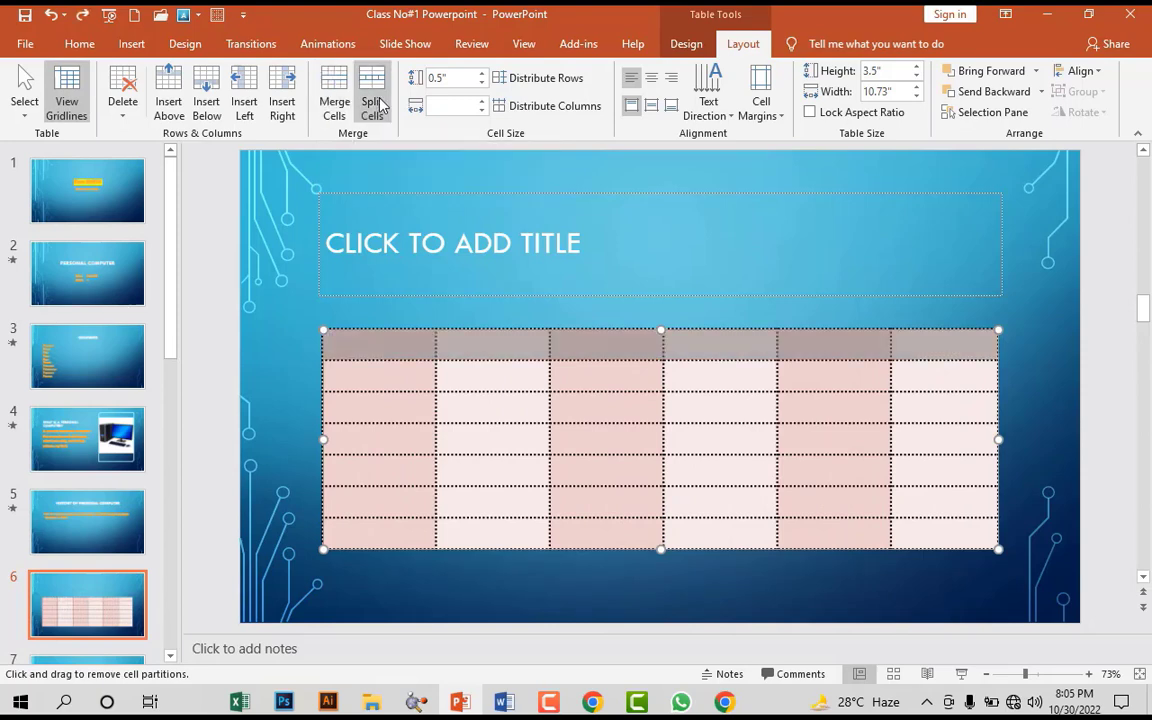
pyautogui.click(372, 108)
pyautogui.press('Tab')
pyautogui.write('2')
pyautogui.press('Return')
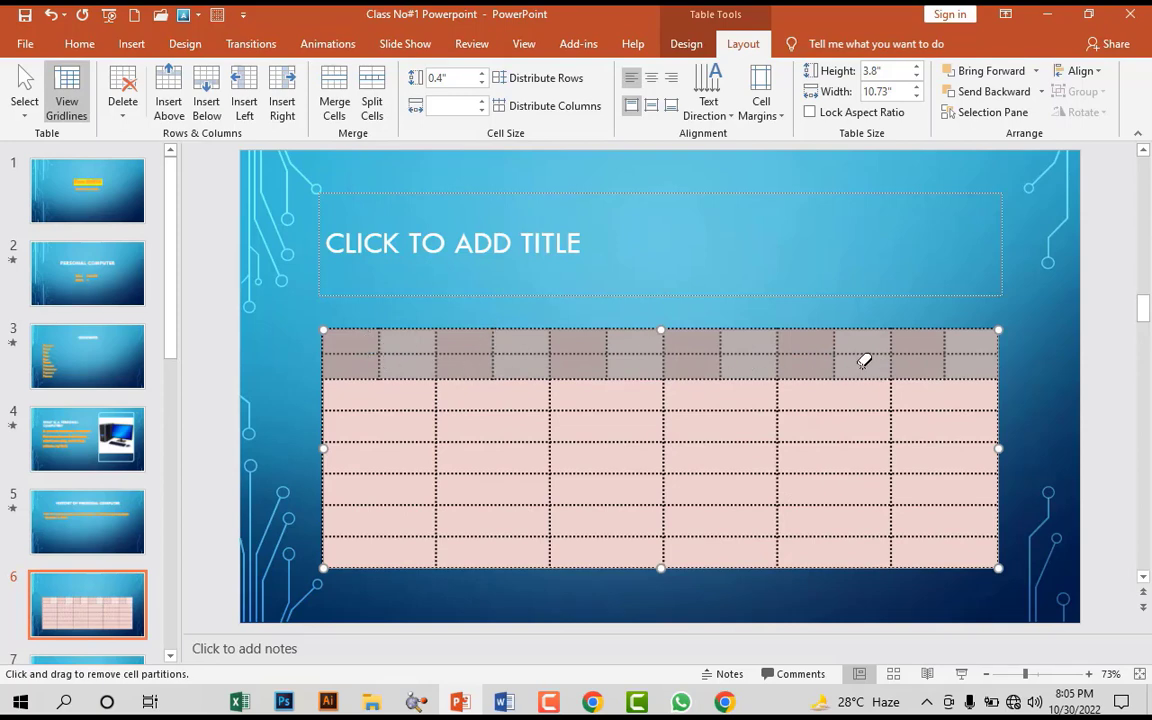
pyautogui.hotkey('ctrl', 'z')
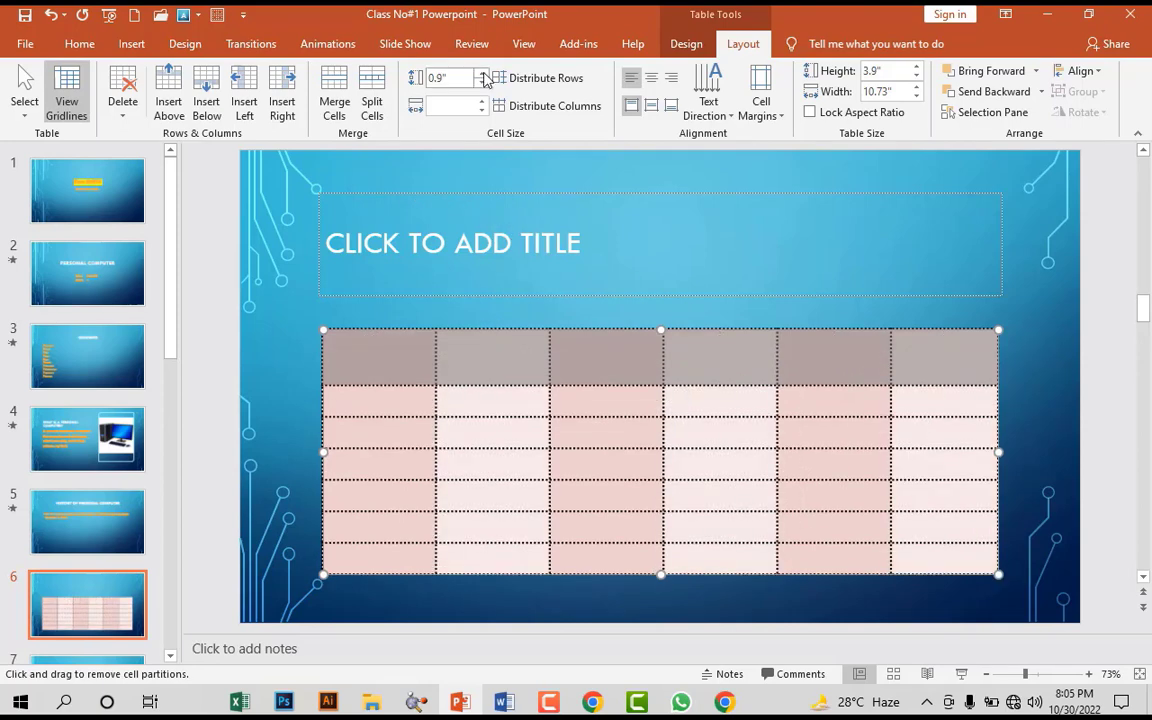
pyautogui.hotkey('ctrl', 'z')
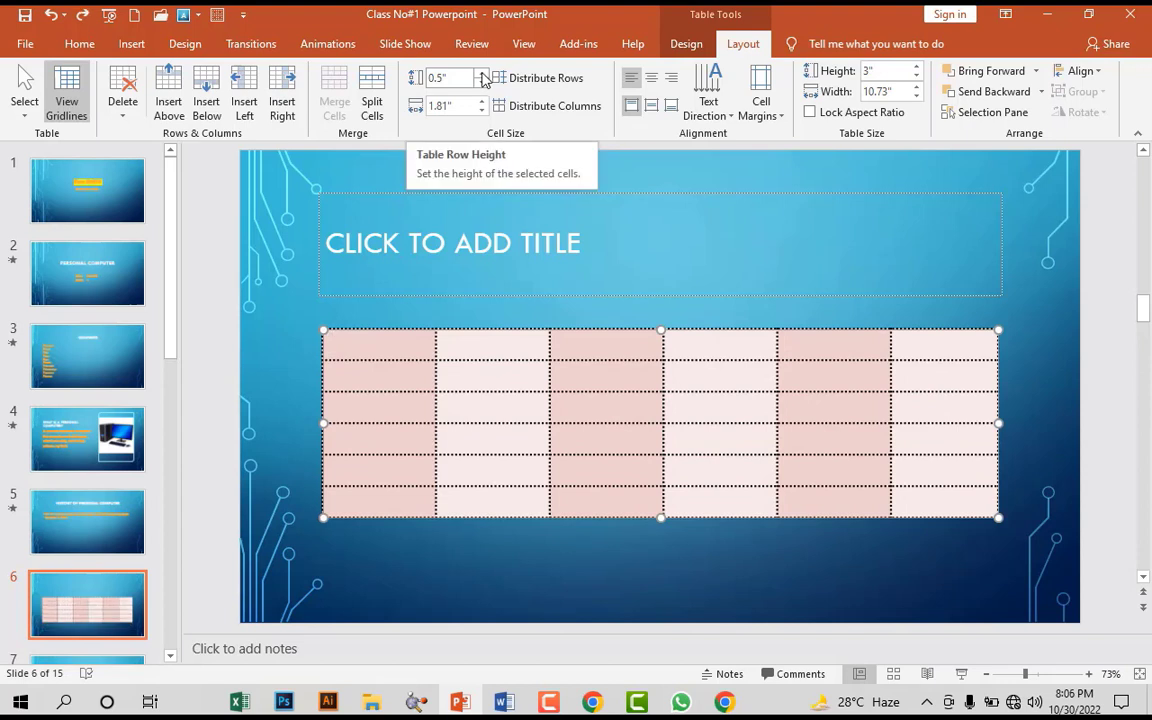
# - Raise the row height to 0.7" and widen the columns, then revert the column width
pyautogui.click(482, 74)
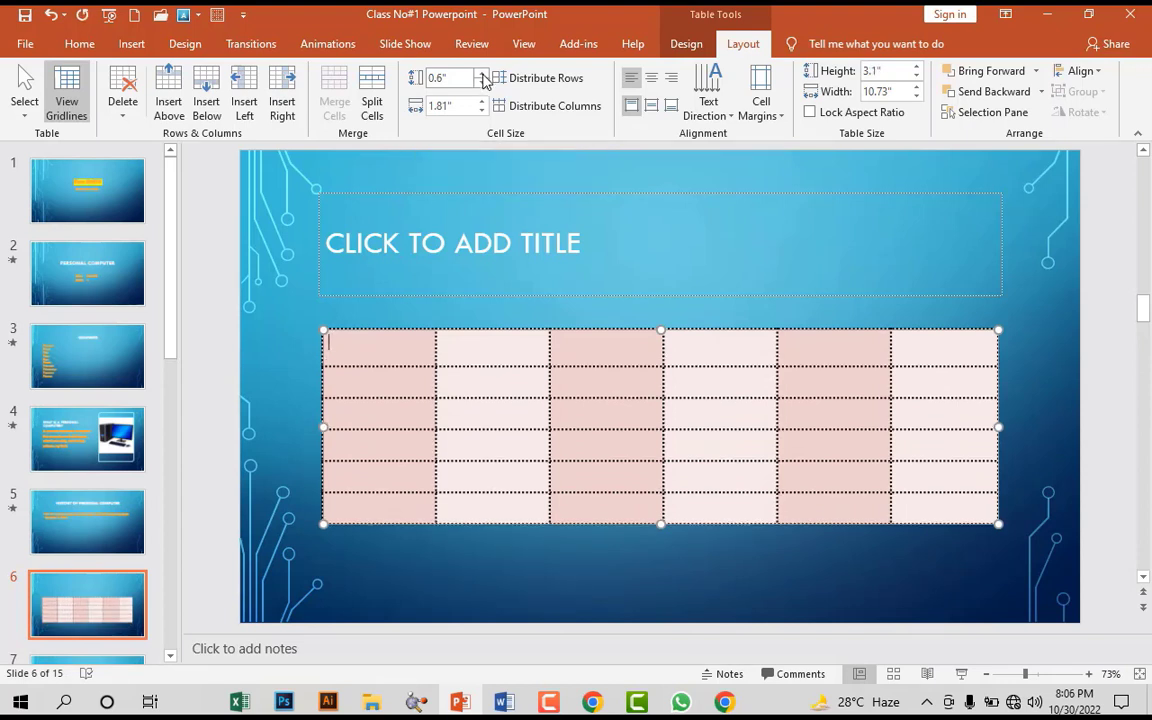
pyautogui.click(482, 74)
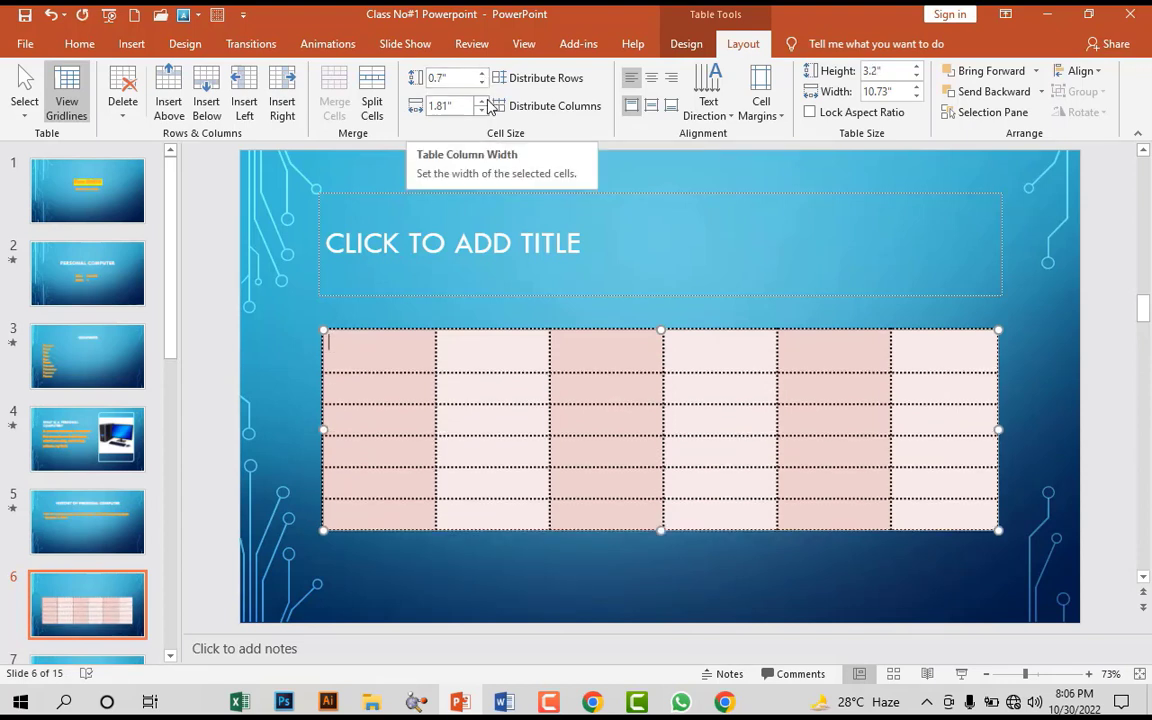
pyautogui.click(487, 102)
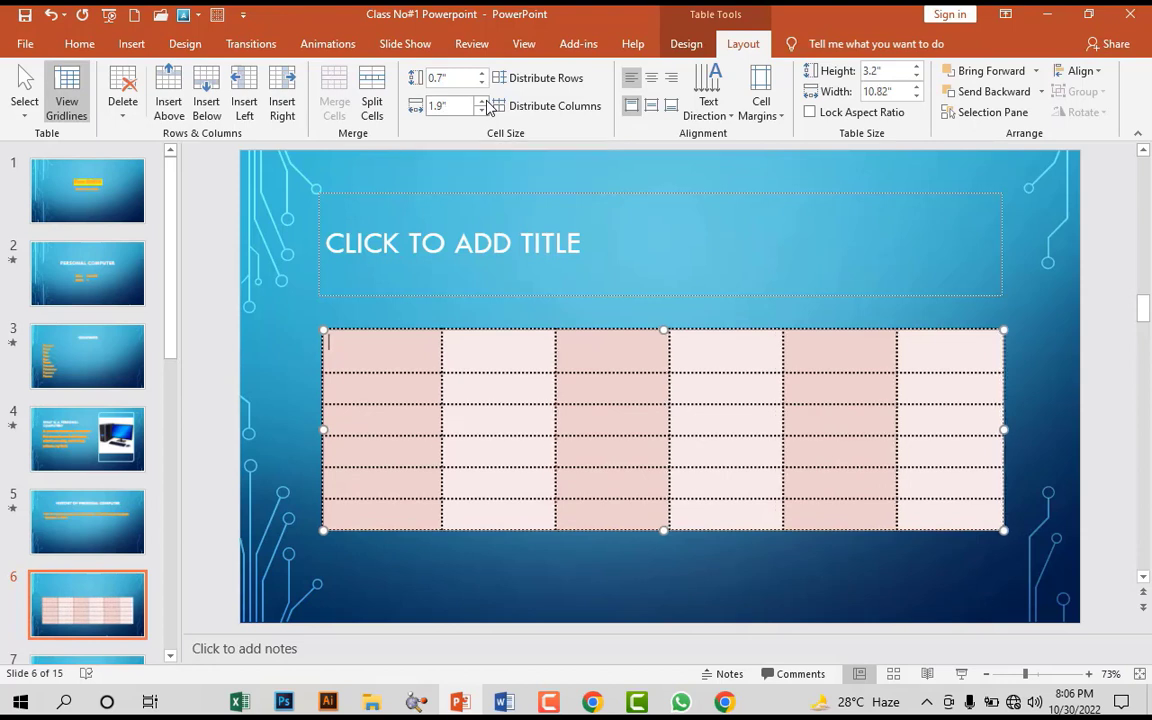
pyautogui.click(487, 104)
pyautogui.hotkey('ctrl', 'z')
pyautogui.hotkey('ctrl', 'z')
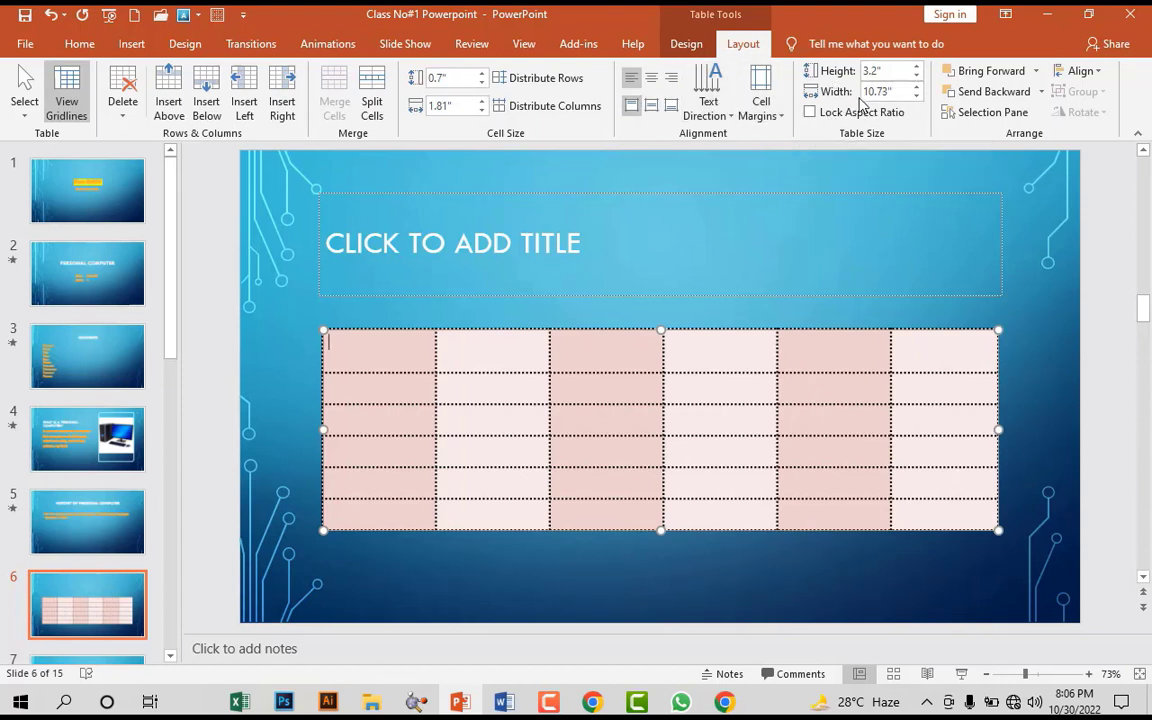
# - Set the table's overall height to 3.1" using the Table Size Height setting
pyautogui.click(916, 68)
pyautogui.click(916, 68)
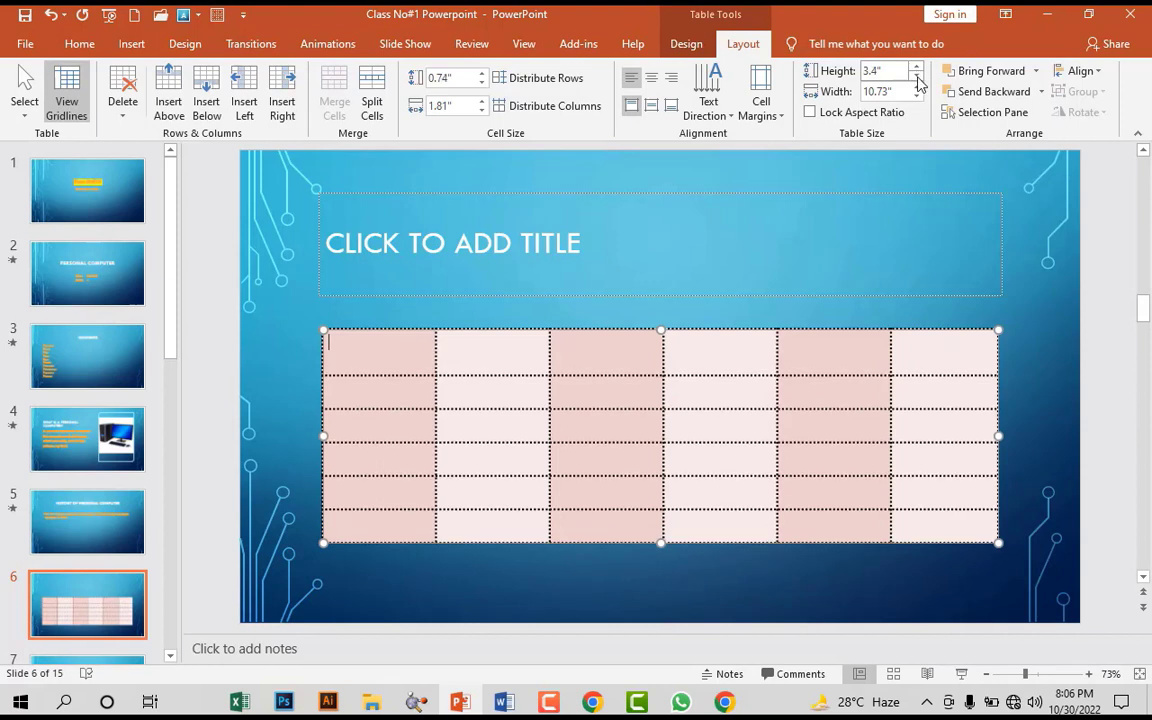
pyautogui.click(916, 77)
pyautogui.click(916, 77)
pyautogui.click(916, 77)
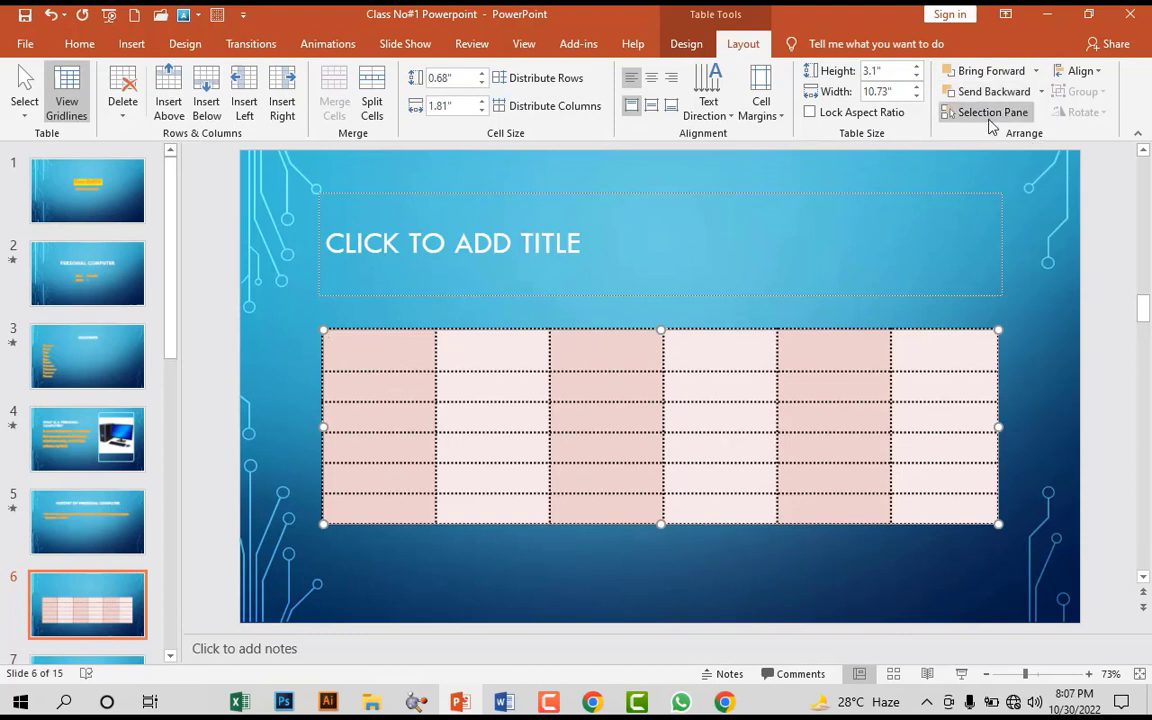
# - Try Align Center and then Align Right on the slide 6 table
pyautogui.click(1080, 71)
pyautogui.click(1093, 72)
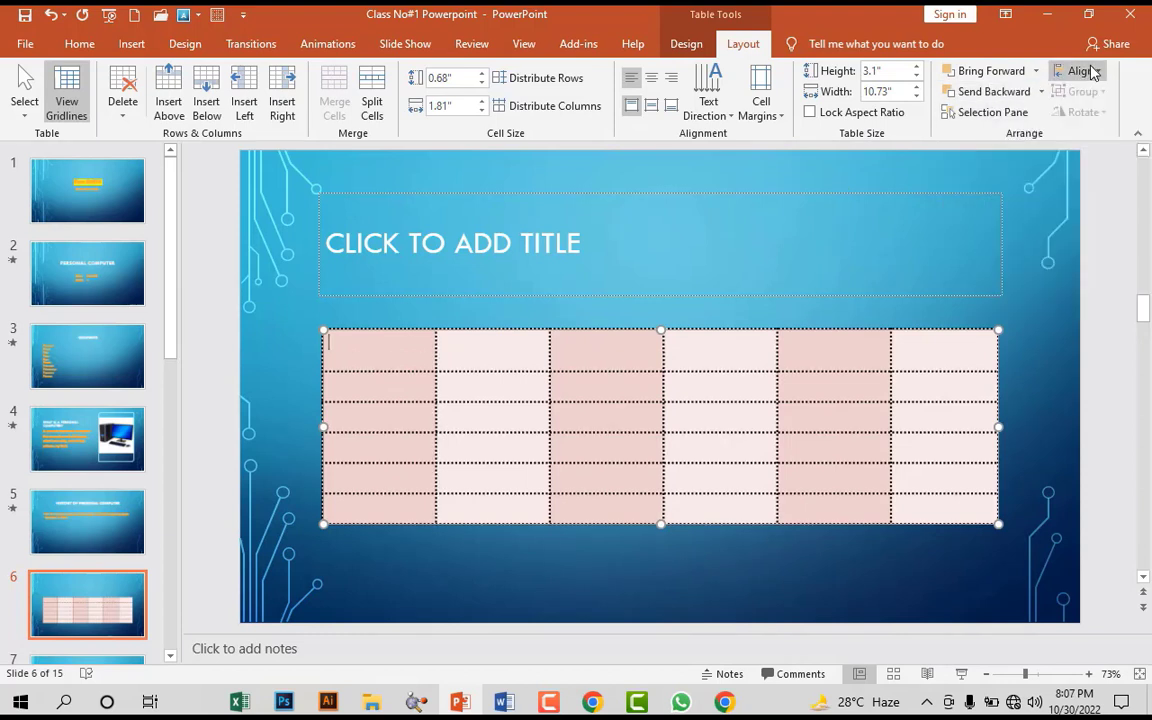
pyautogui.click(1093, 72)
pyautogui.click(1093, 72)
pyautogui.click(1093, 72)
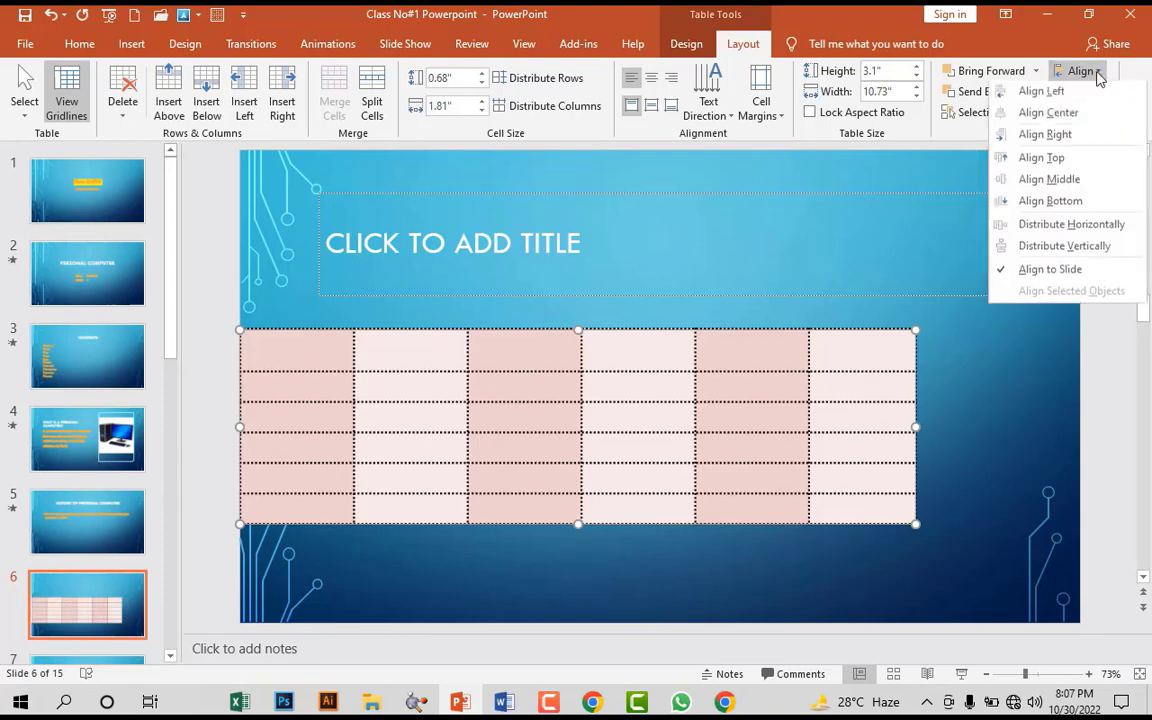
pyautogui.click(1082, 114)
pyautogui.click(1090, 71)
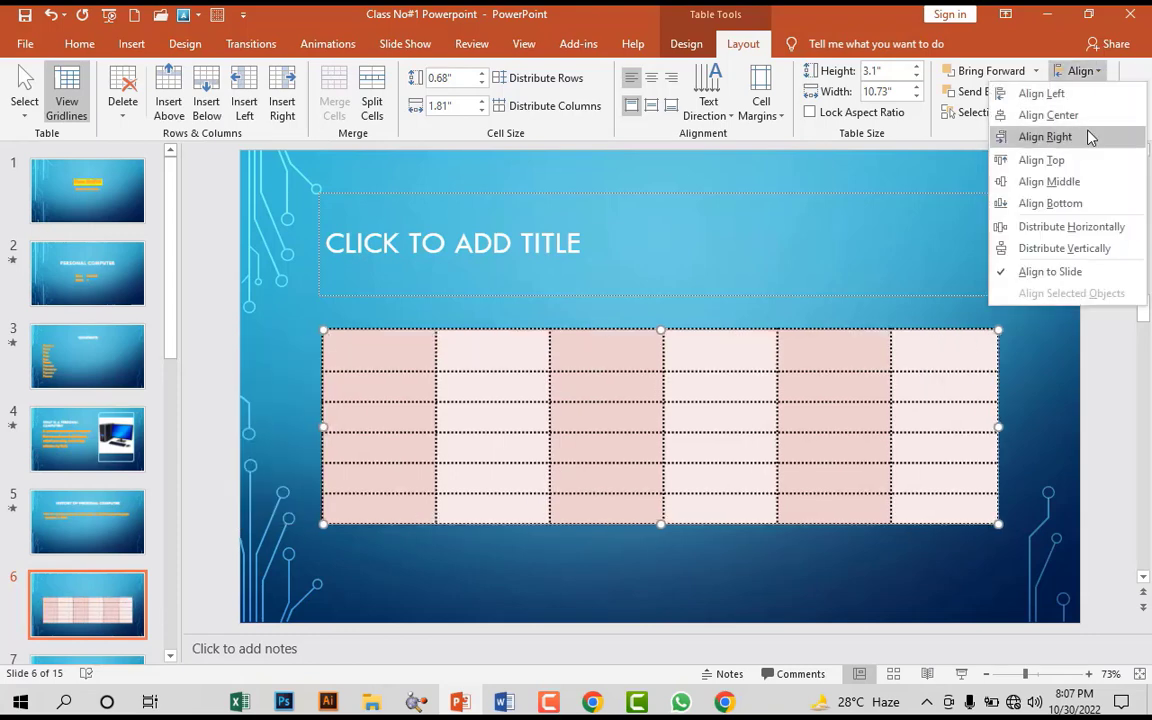
pyautogui.click(1085, 136)
pyautogui.click(1096, 73)
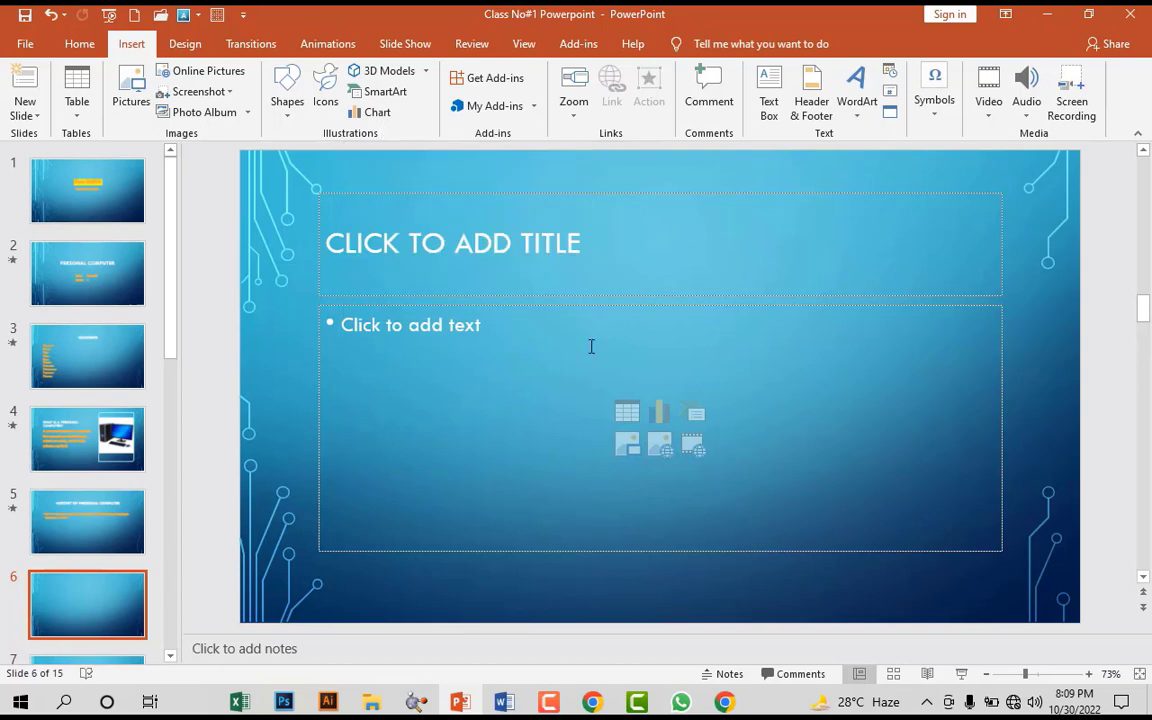
# - Preview stacked column, 3-D column, line and 3-D pie chart types in the Insert Chart gallery
pyautogui.click(374, 112)
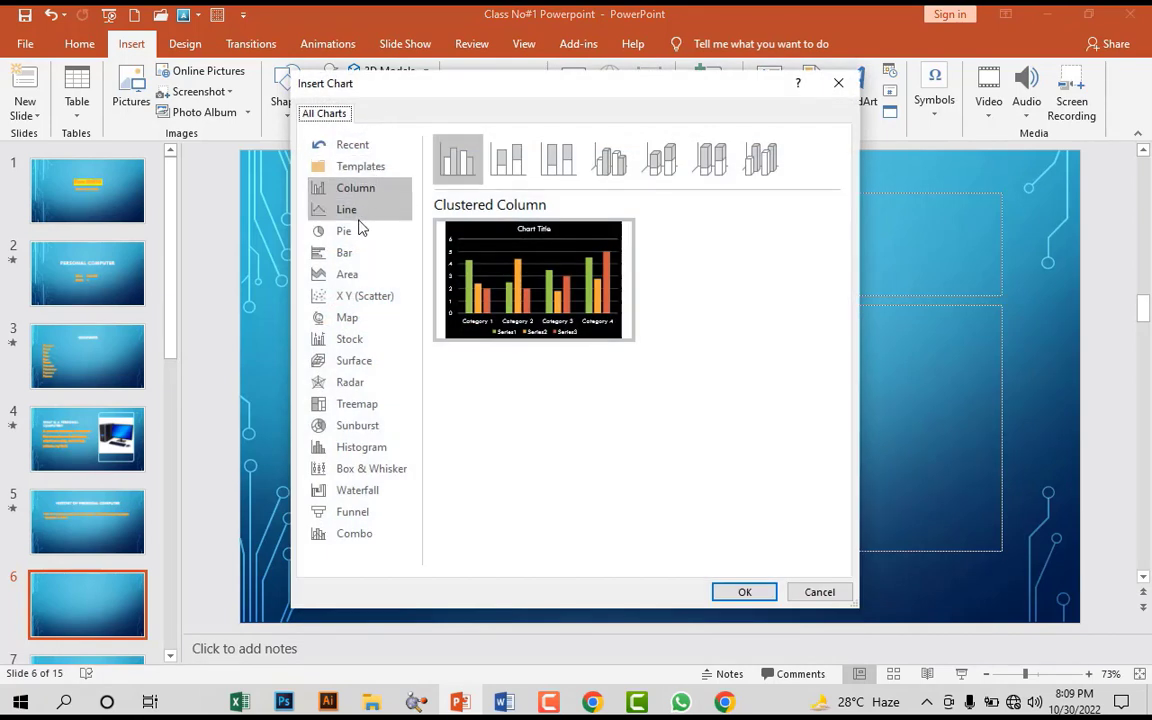
pyautogui.click(519, 160)
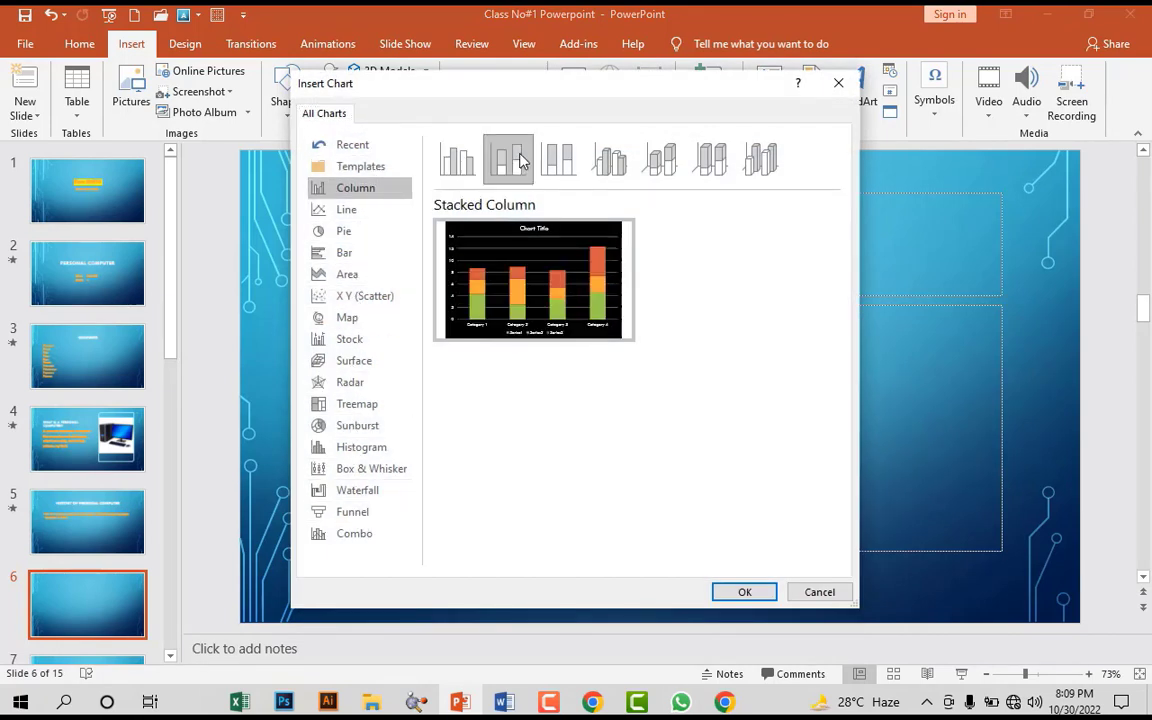
pyautogui.click(761, 160)
pyautogui.moveTo(567, 270)
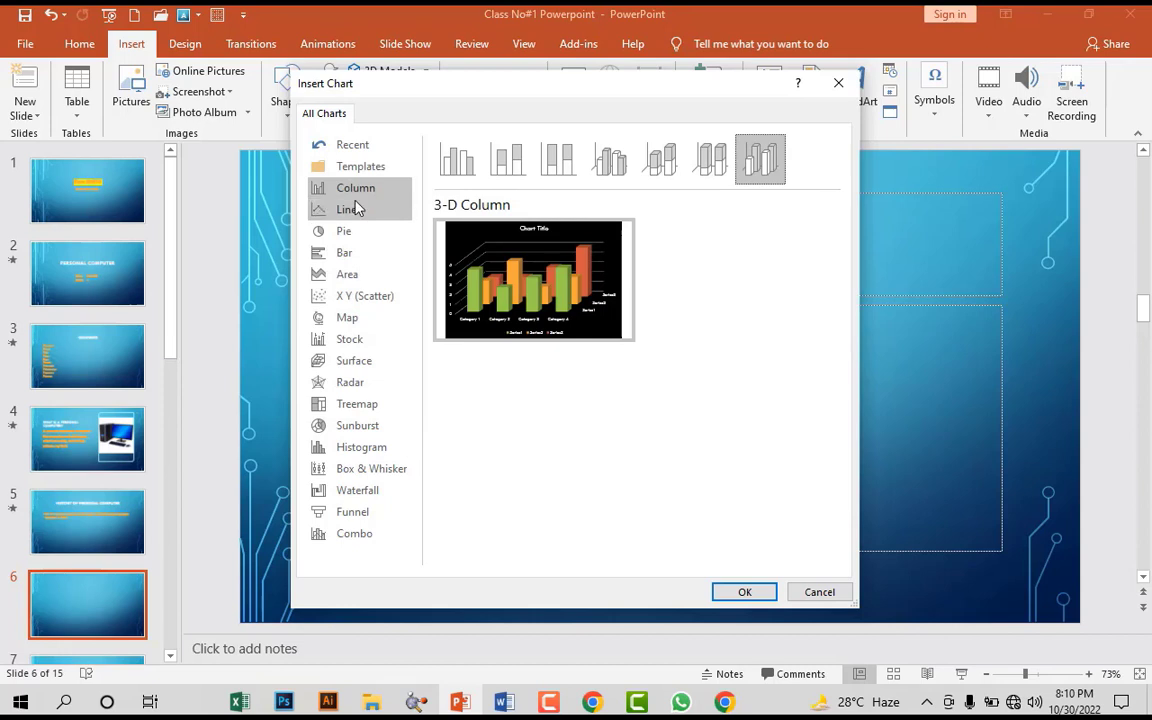
pyautogui.click(352, 208)
pyautogui.click(350, 233)
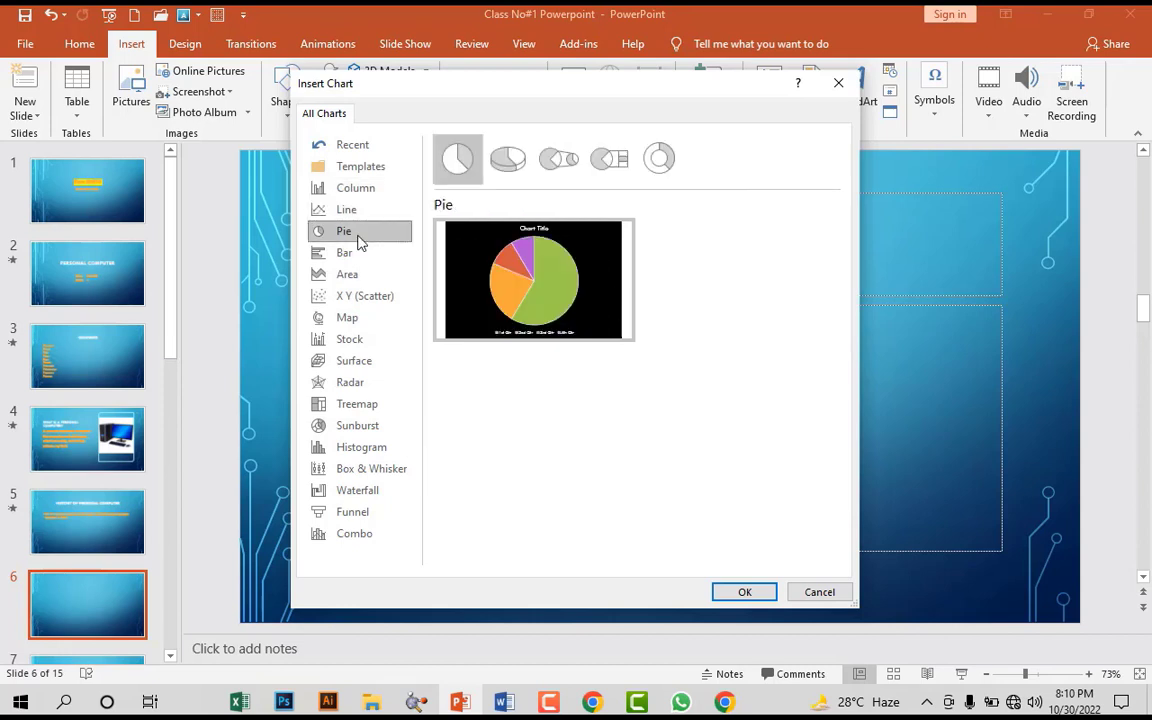
pyautogui.click(501, 166)
pyautogui.moveTo(522, 310)
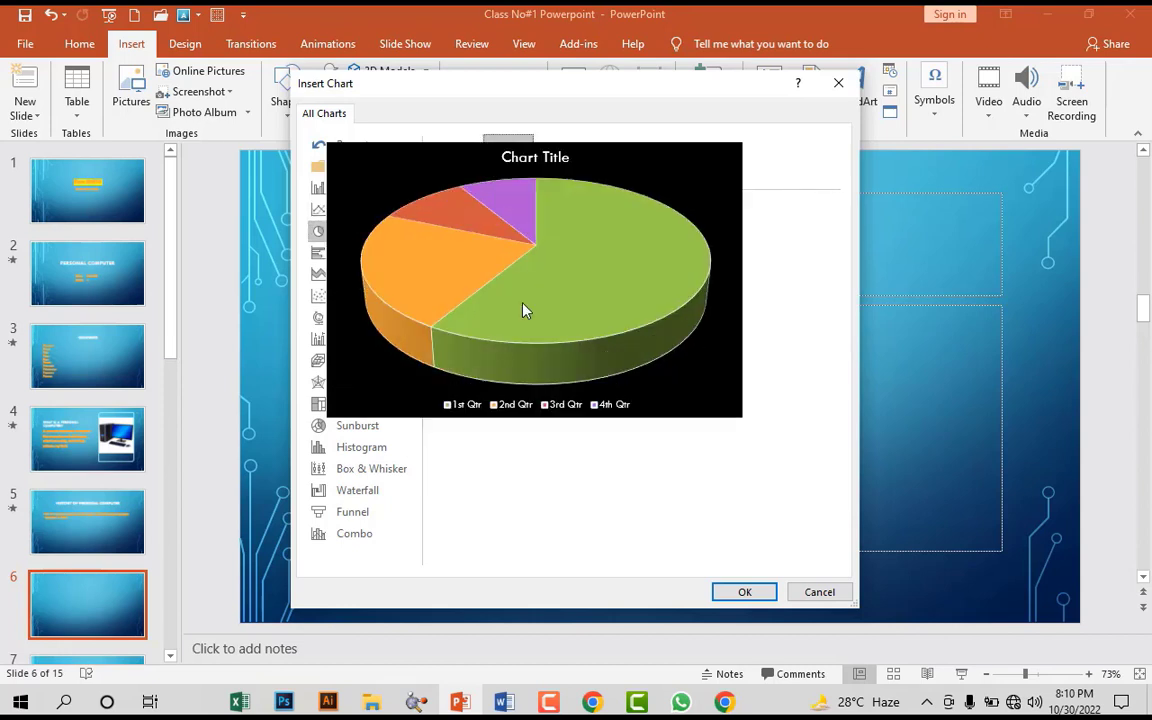
# - Preview bar, scatter and waterfall types, then insert a 3-D Column chart
pyautogui.click(344, 252)
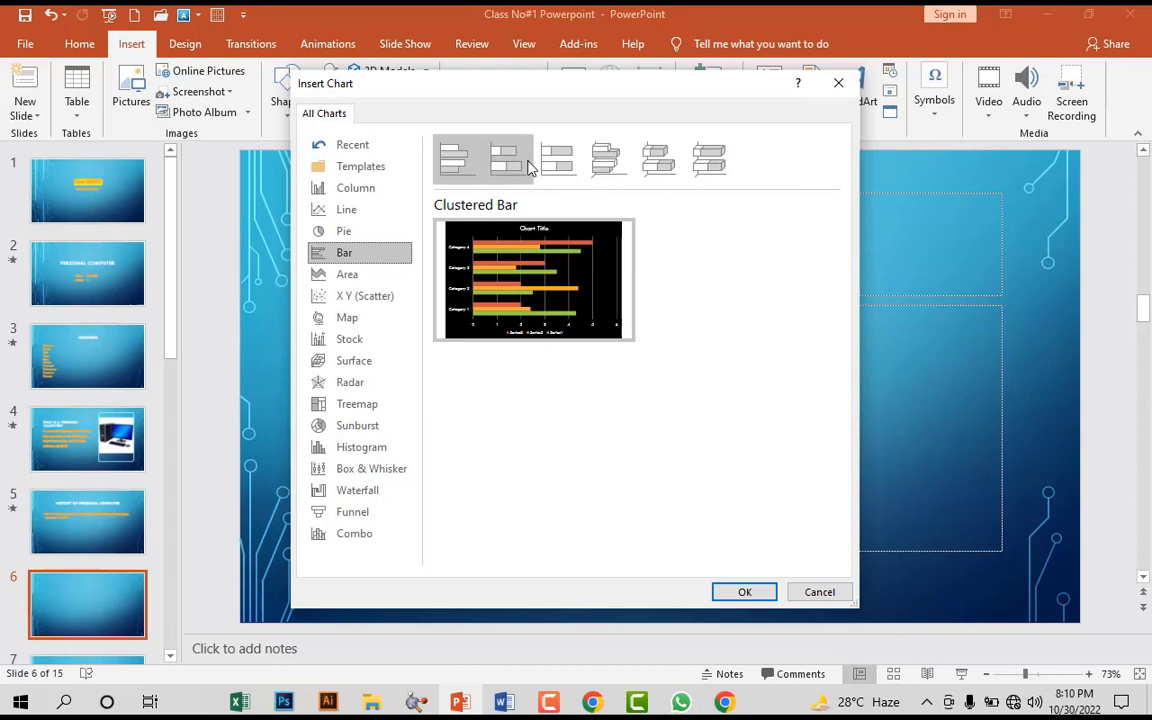
pyautogui.click(659, 160)
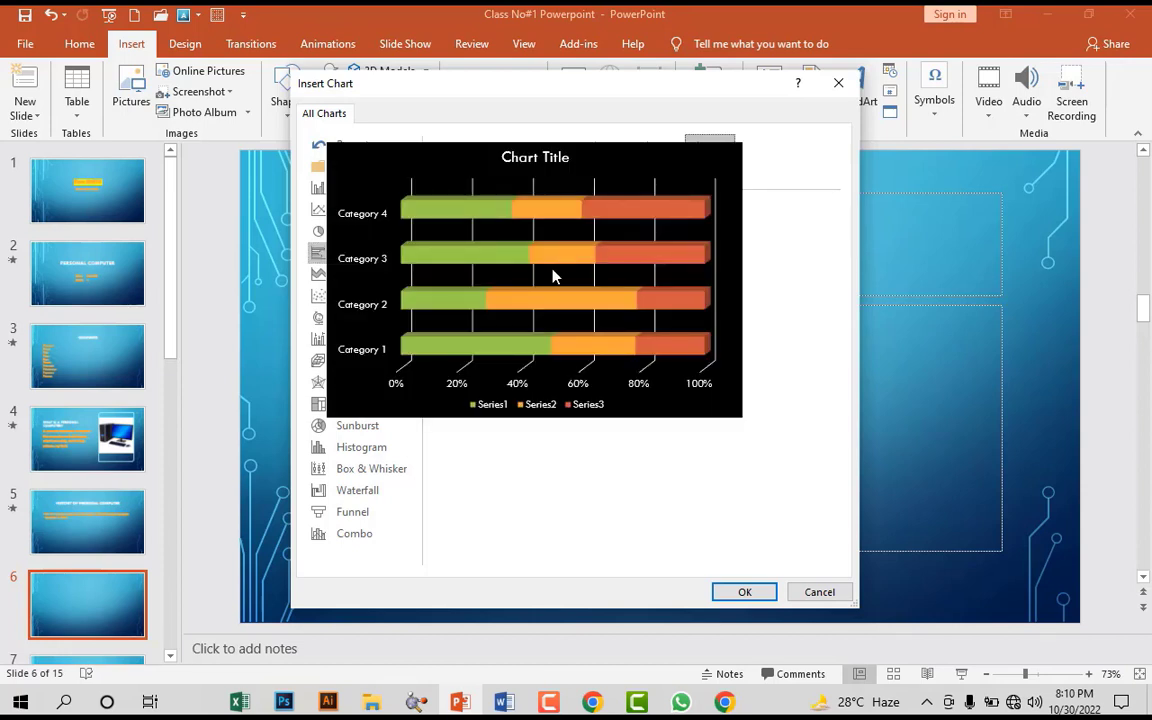
pyautogui.click(365, 296)
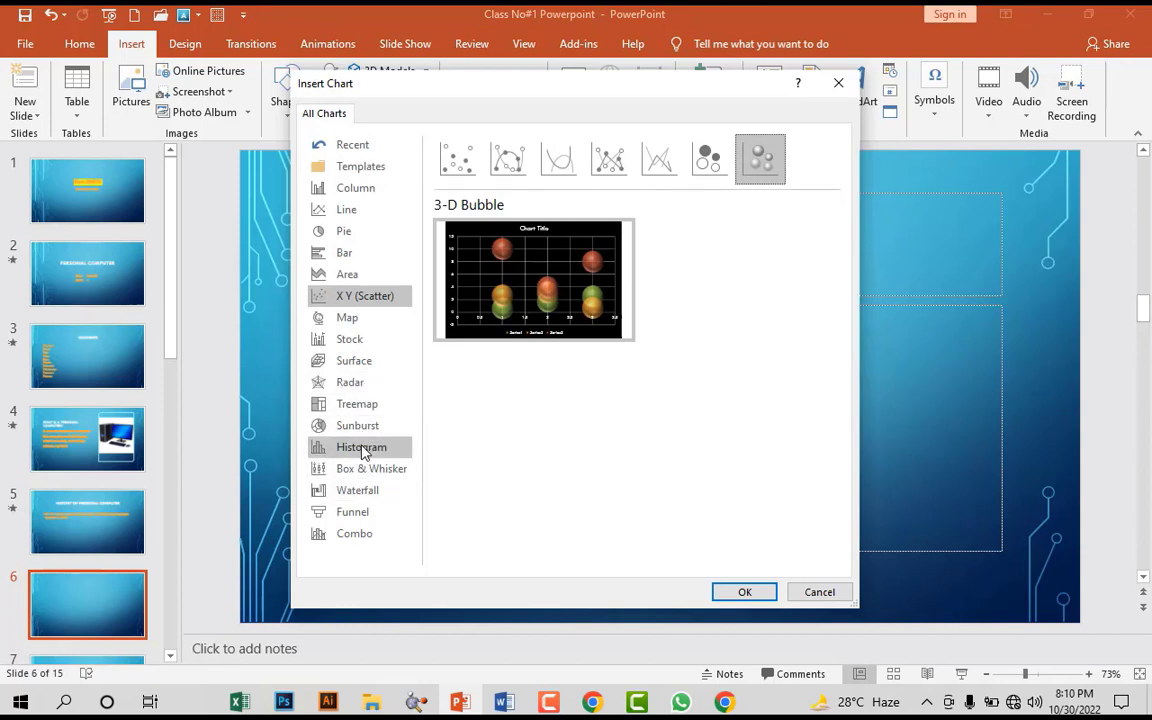
pyautogui.click(357, 490)
pyautogui.moveTo(548, 302)
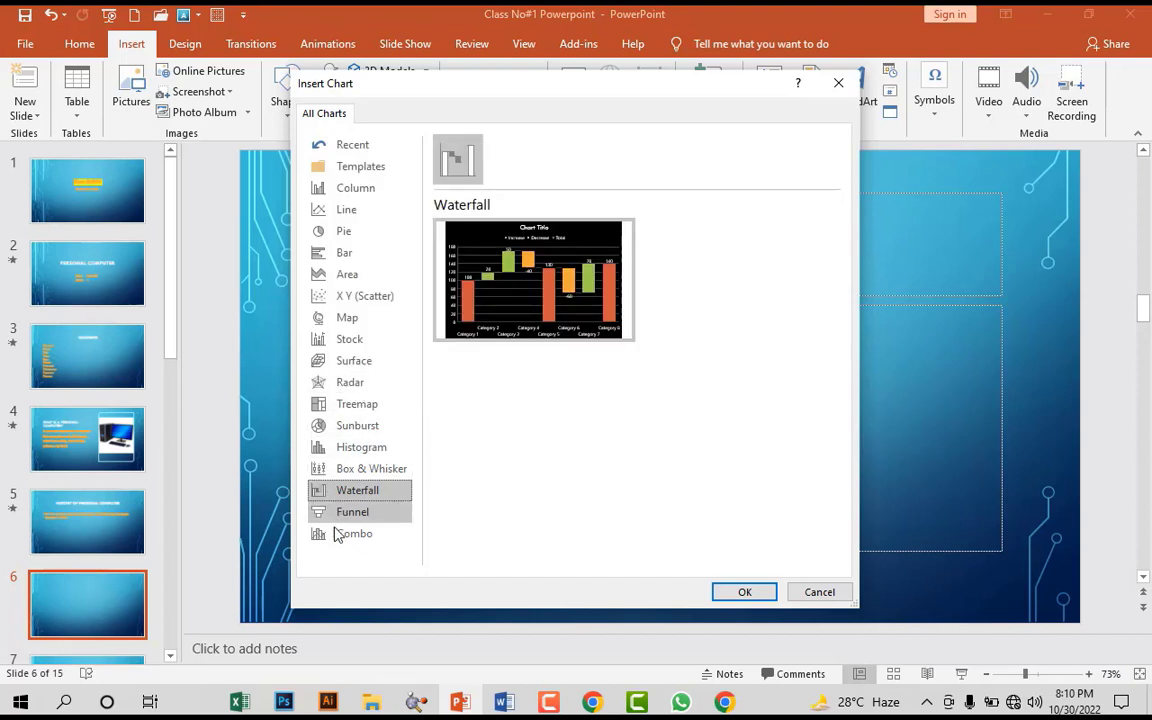
pyautogui.click(355, 188)
pyautogui.click(765, 170)
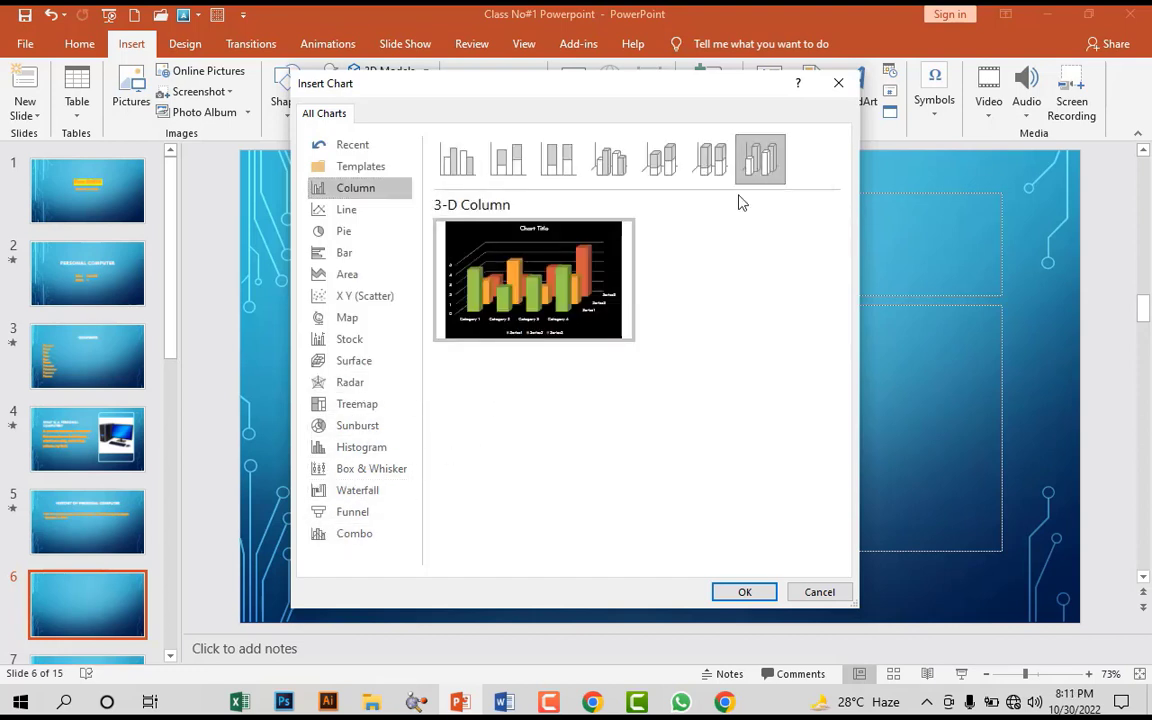
pyautogui.click(745, 592)
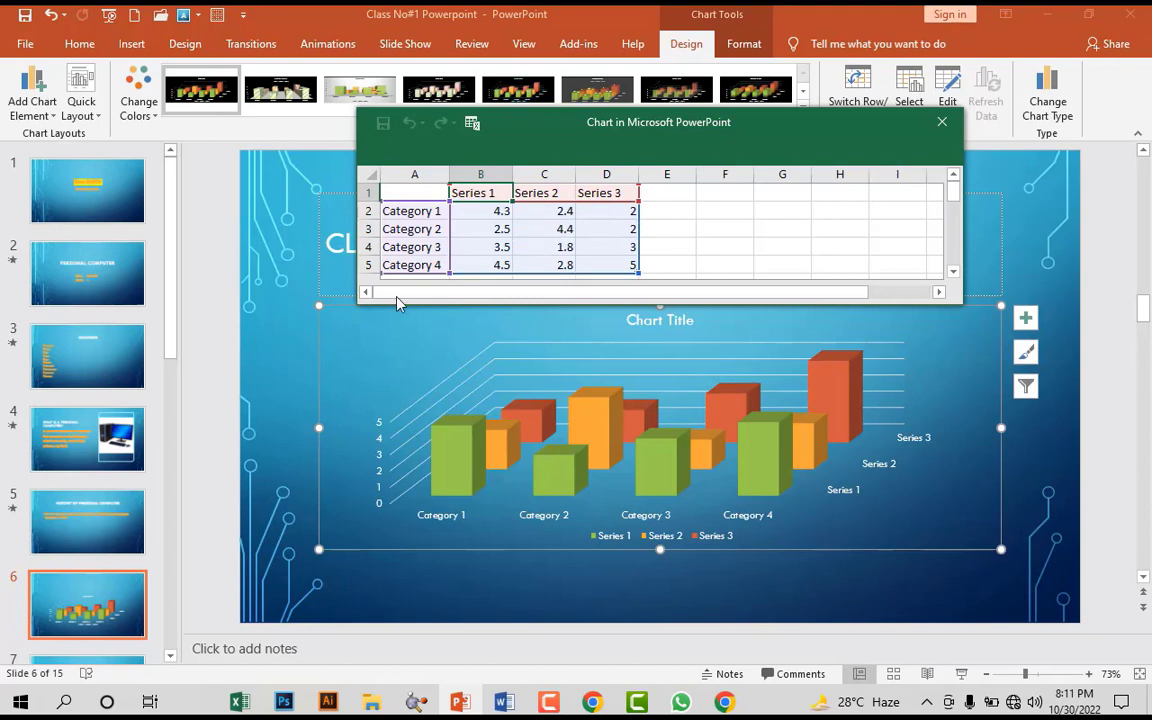
# - Close the data sheet and apply a dark-background chart style with data labels
pyautogui.click(838, 530)
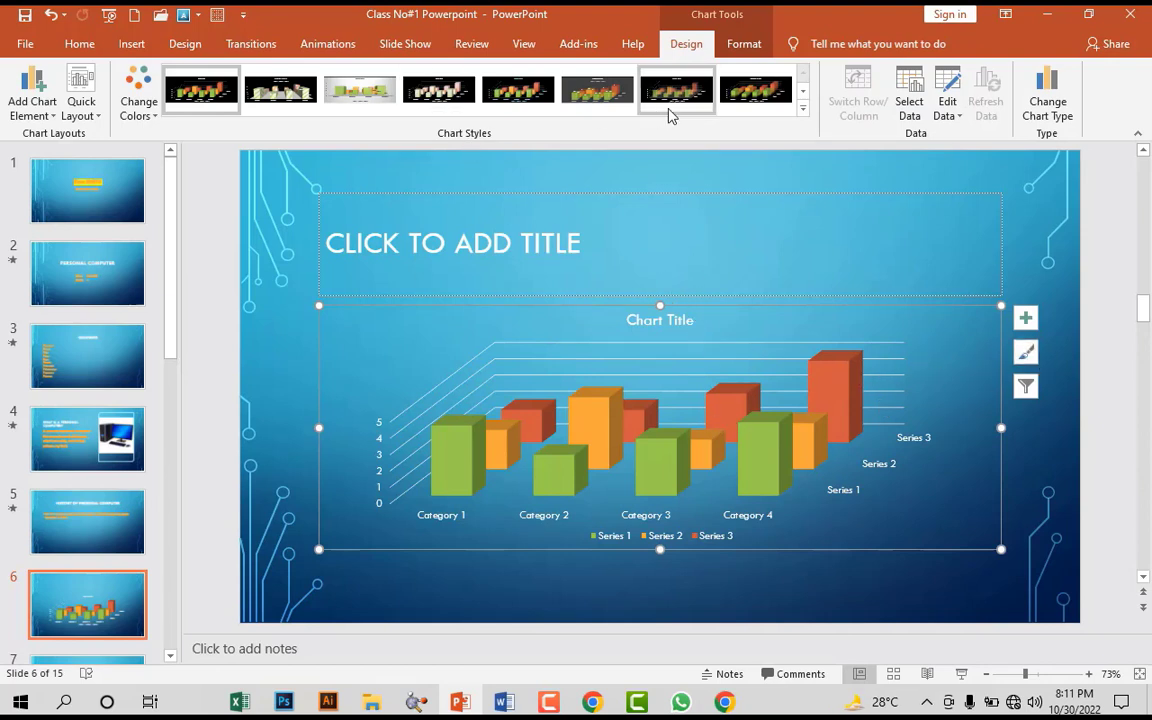
pyautogui.click(32, 95)
pyautogui.moveTo(57, 140)
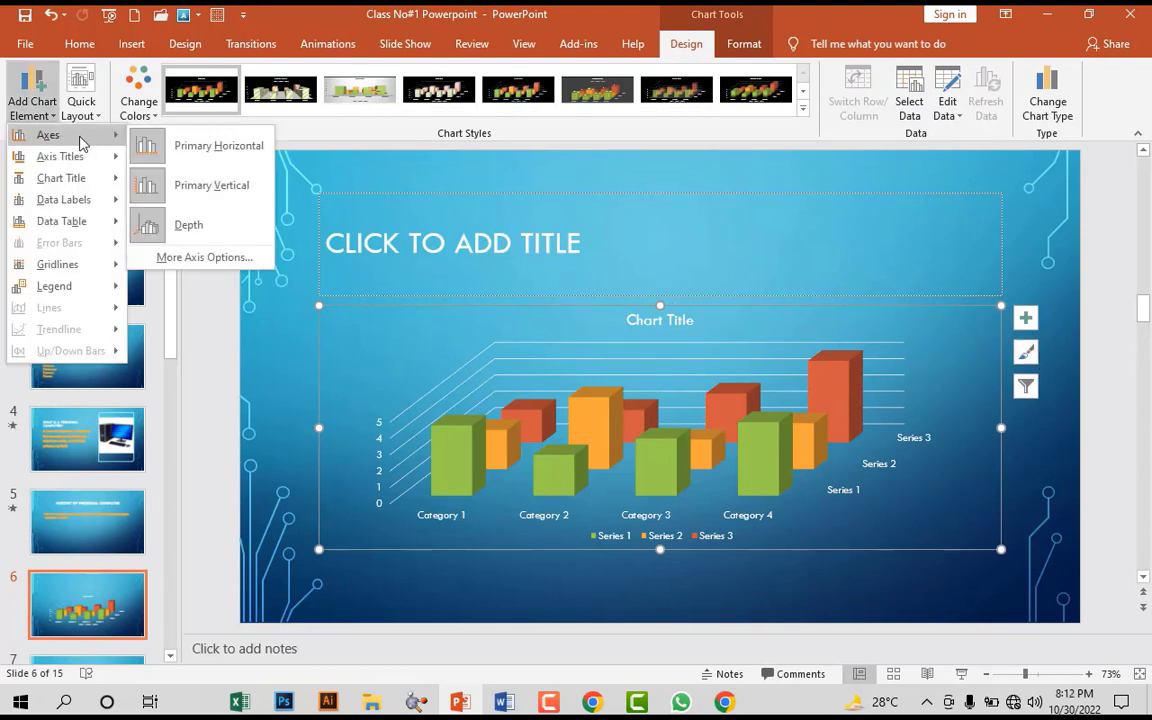
pyautogui.click(82, 97)
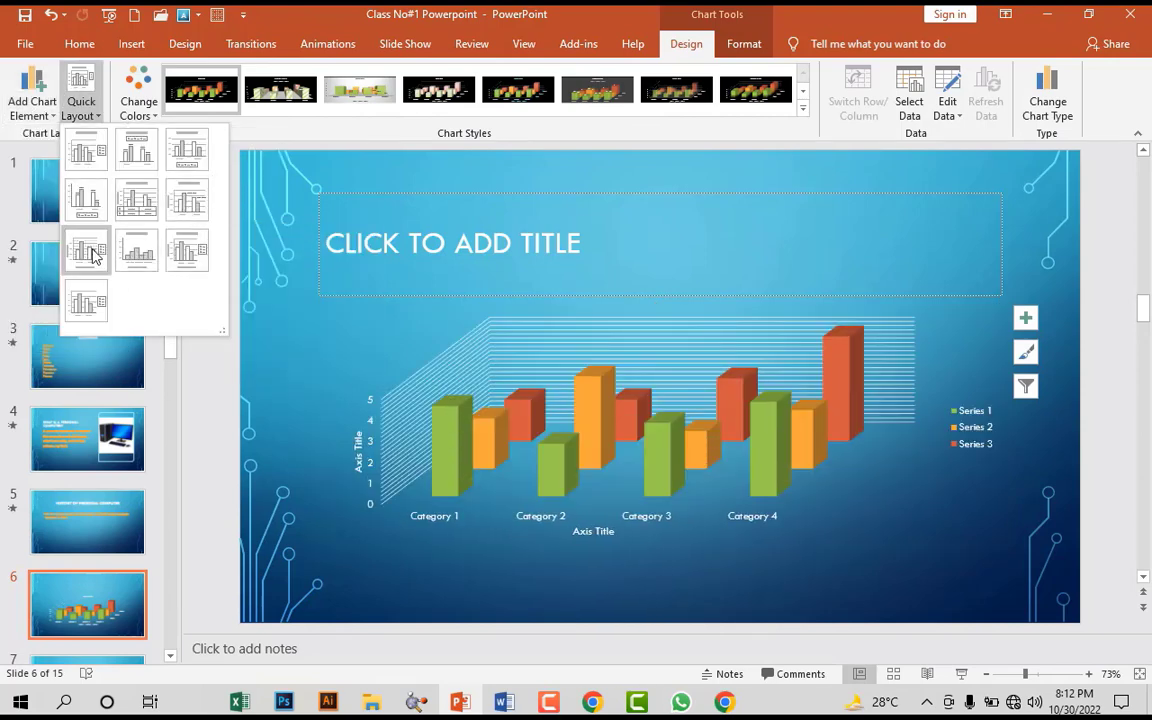
pyautogui.click(139, 100)
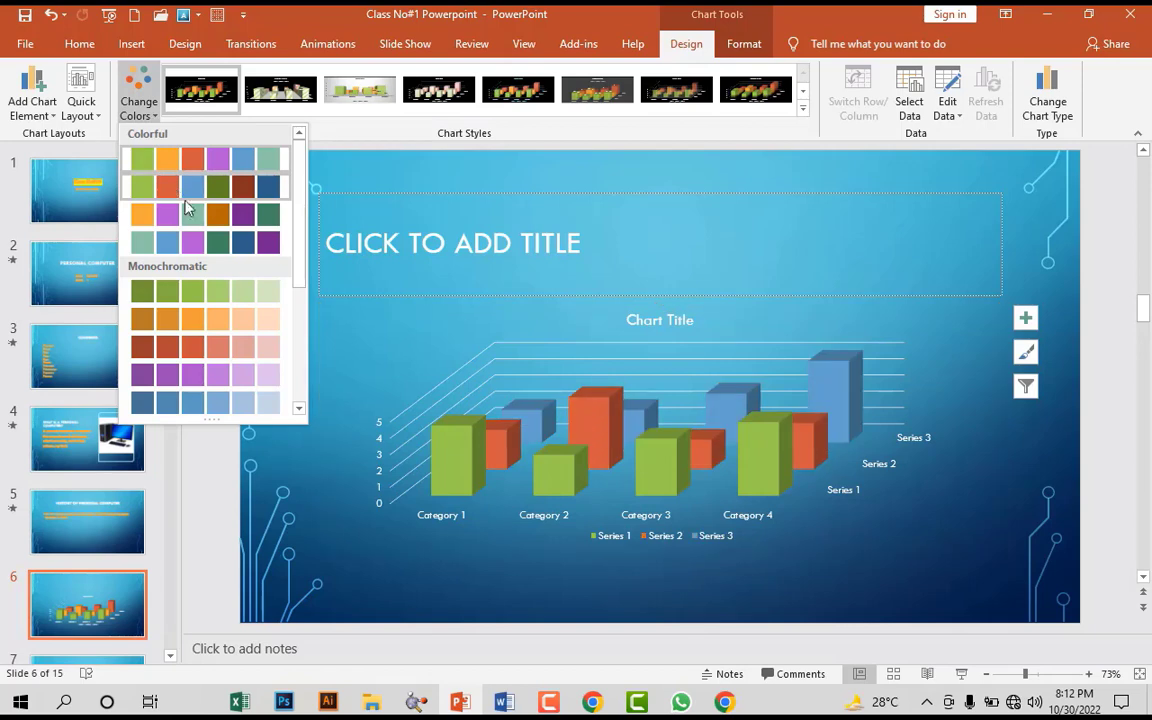
pyautogui.click(359, 90)
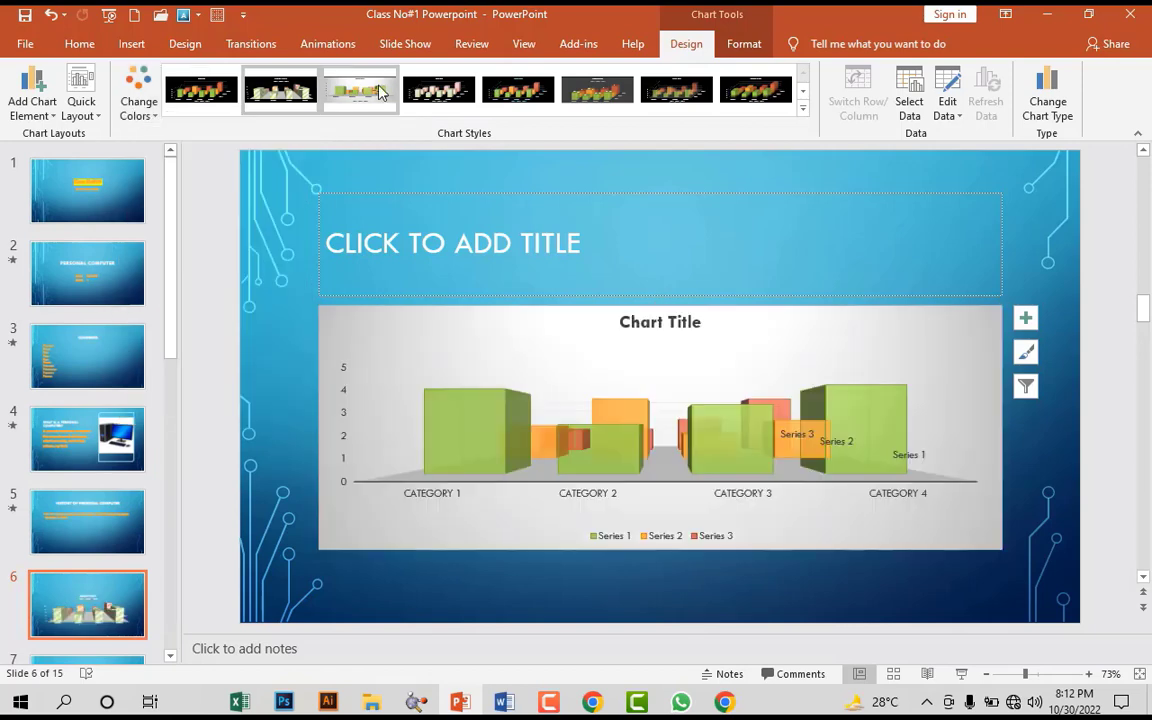
pyautogui.click(203, 90)
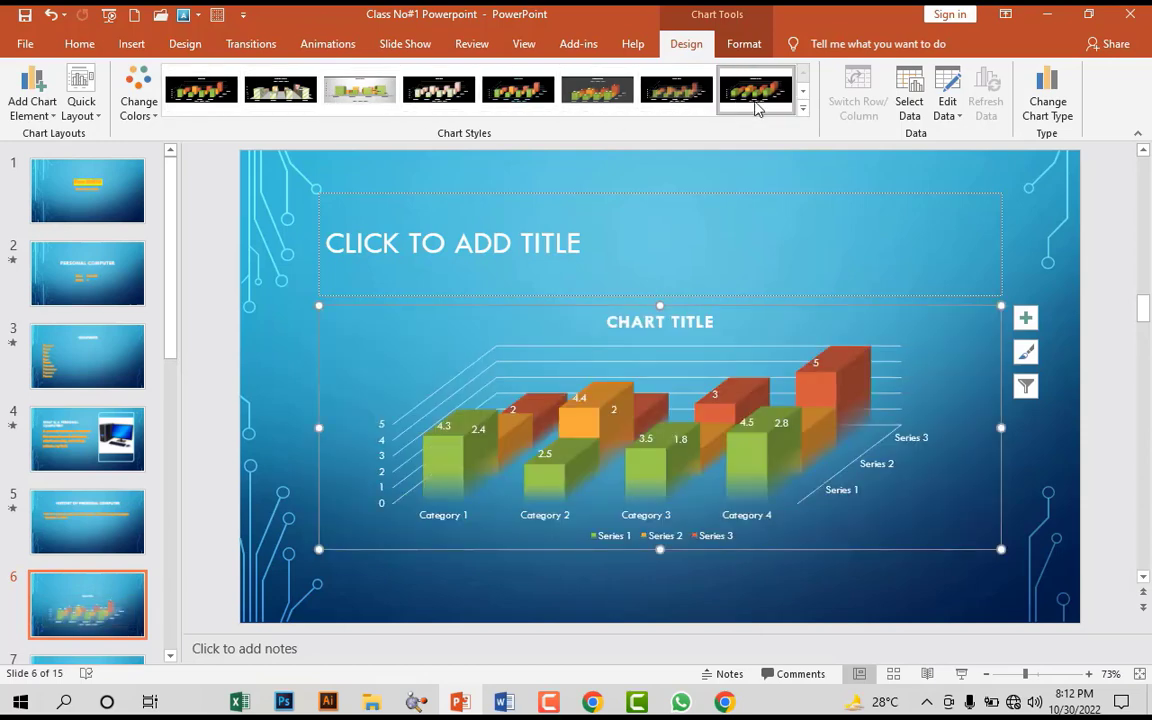
pyautogui.click(756, 90)
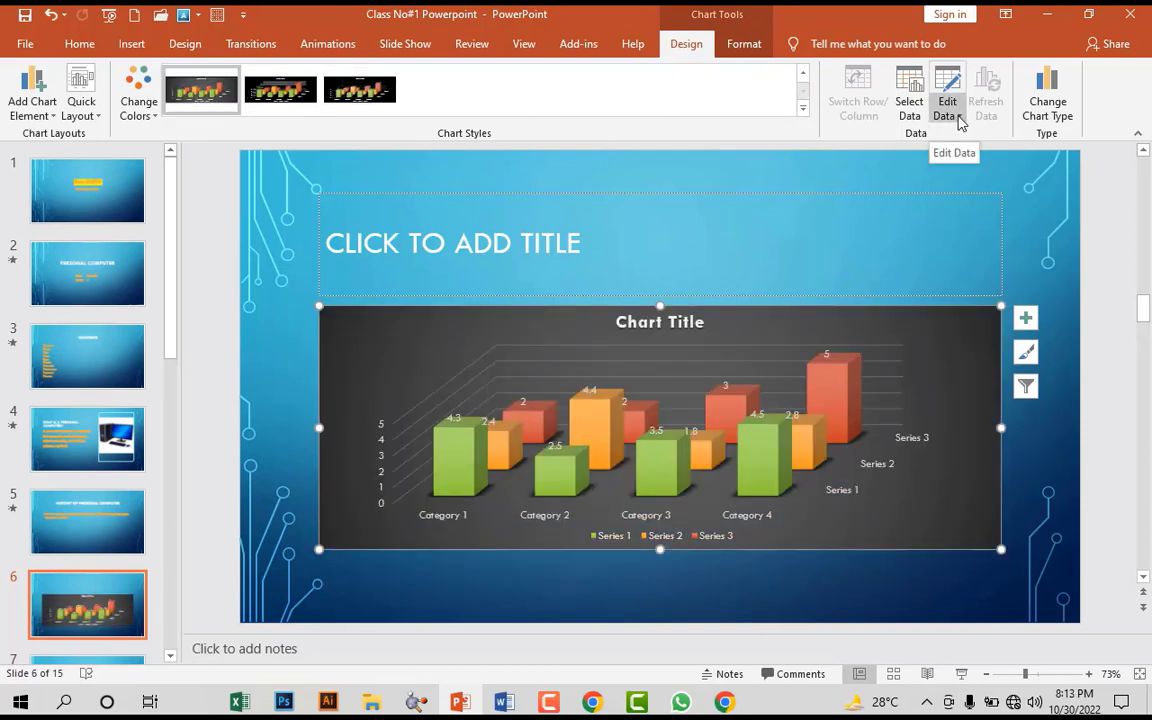
# - Change the chart type to 3-D 100% Stacked Bar
pyautogui.click(1047, 108)
pyautogui.click(344, 252)
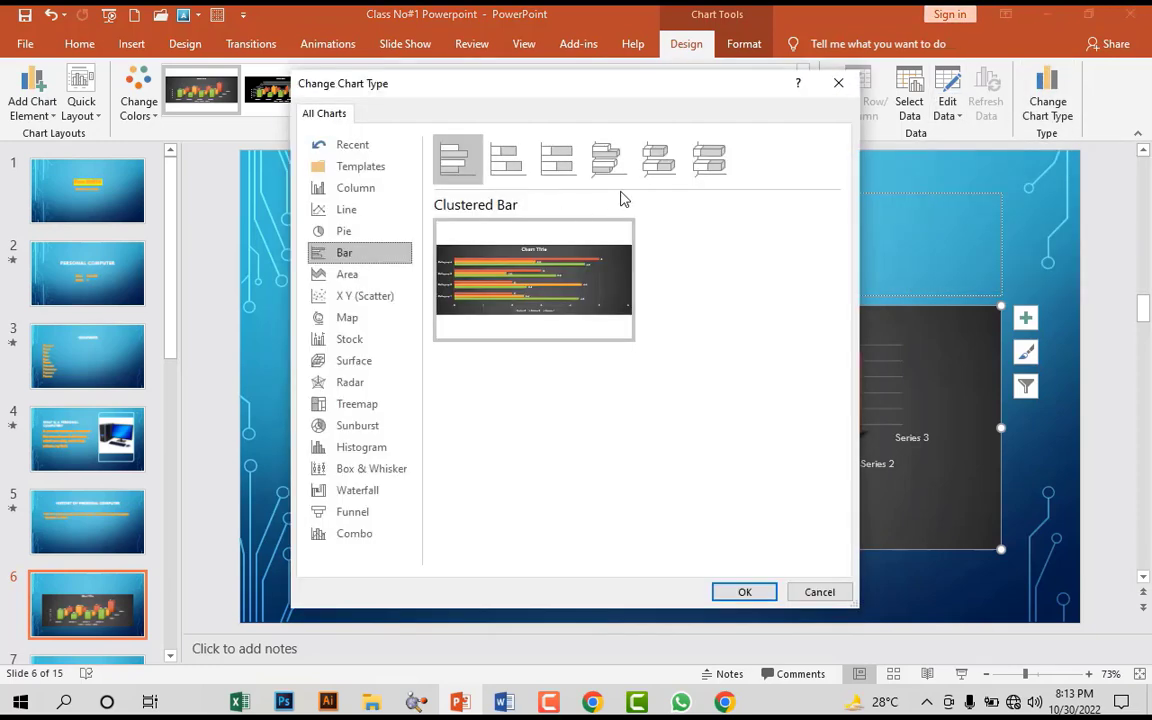
pyautogui.click(708, 160)
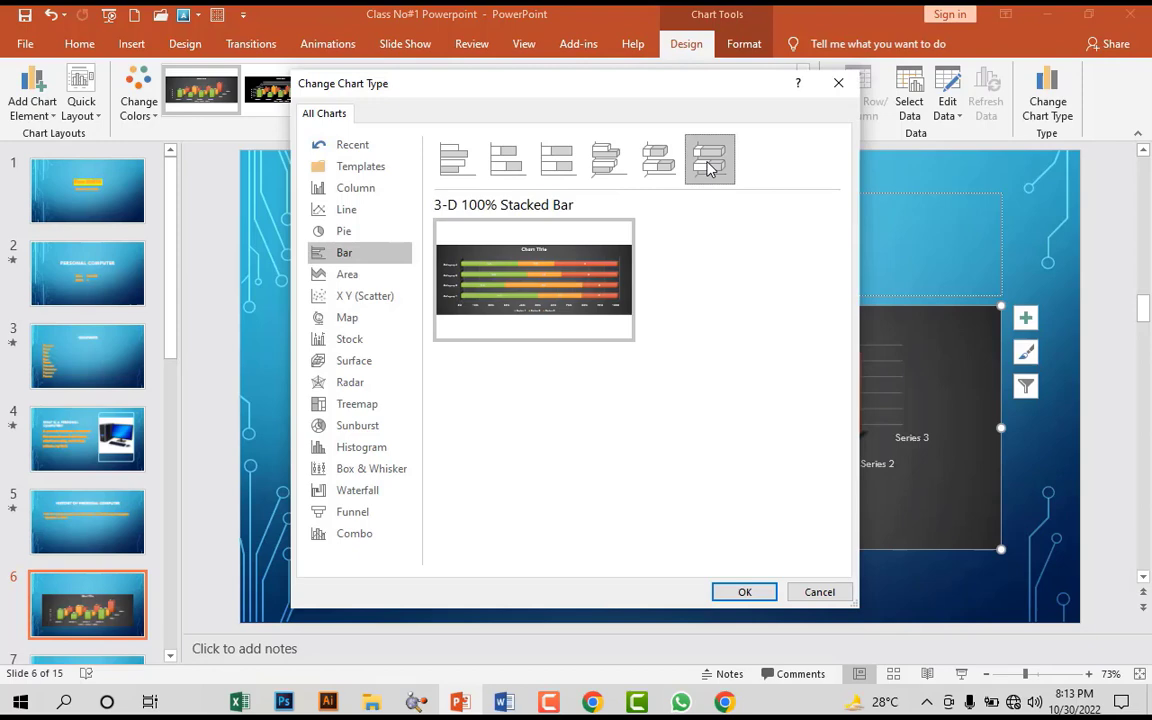
pyautogui.click(720, 592)
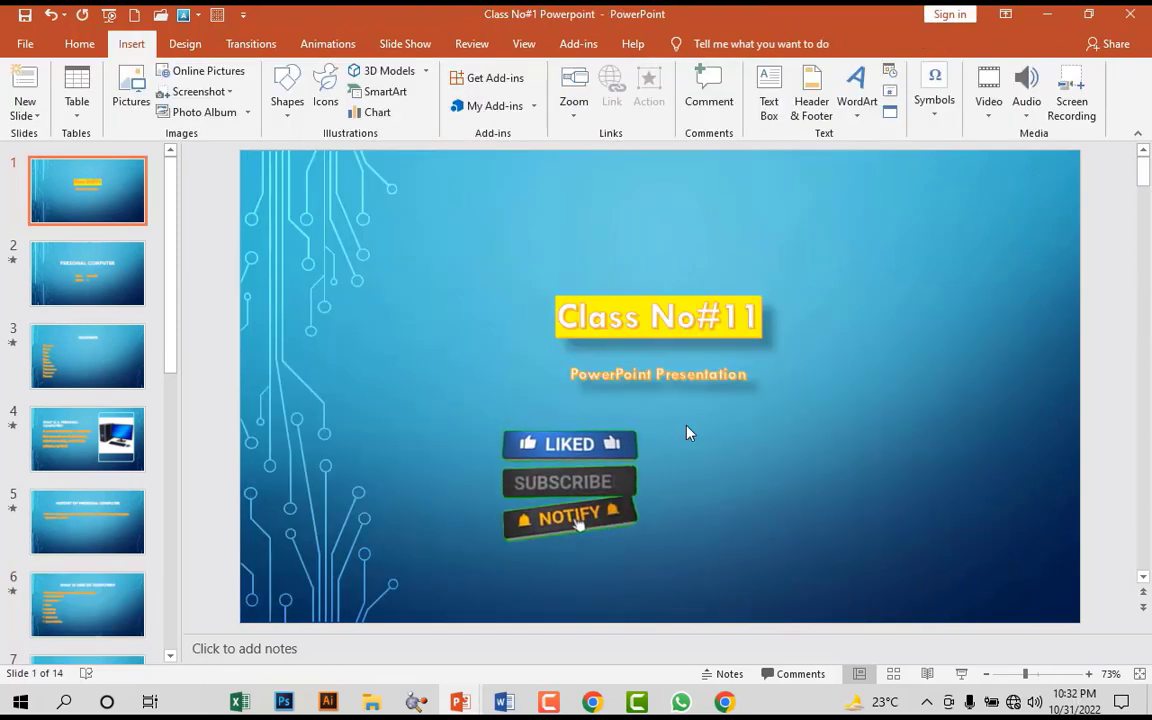
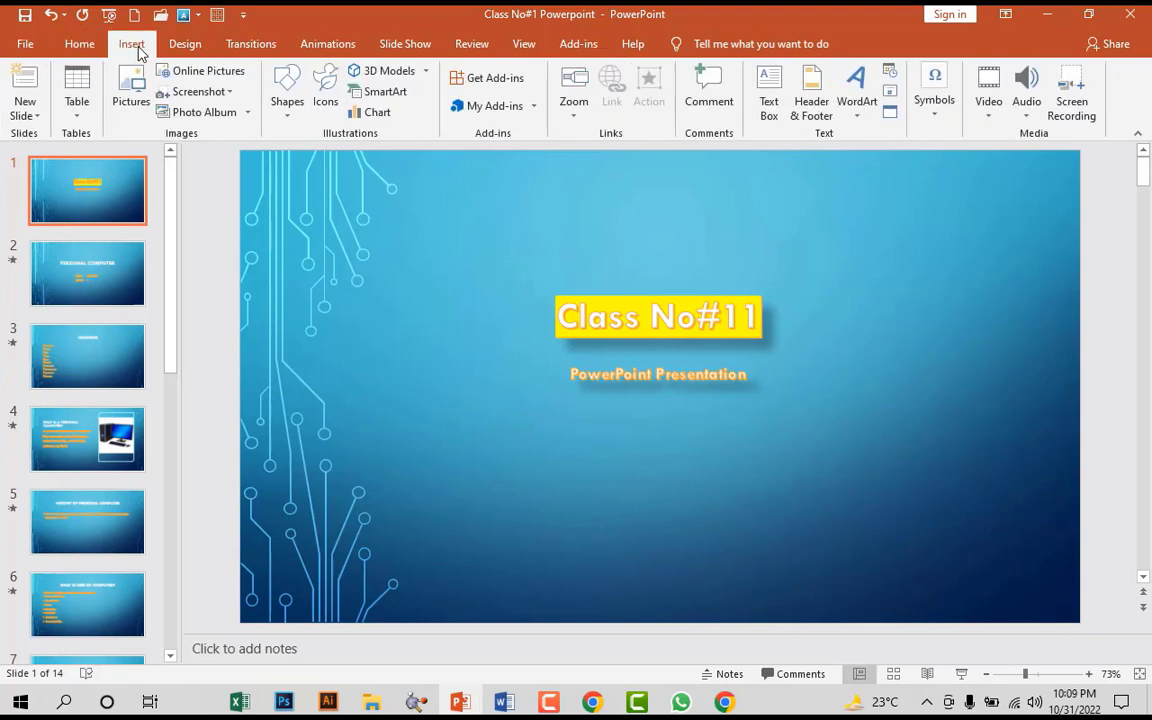
# - Add the seven thumbnail pictures from the Videos folder to a new photo album, leaving out the AnyDesk and Captures folders
pyautogui.click(204, 112)
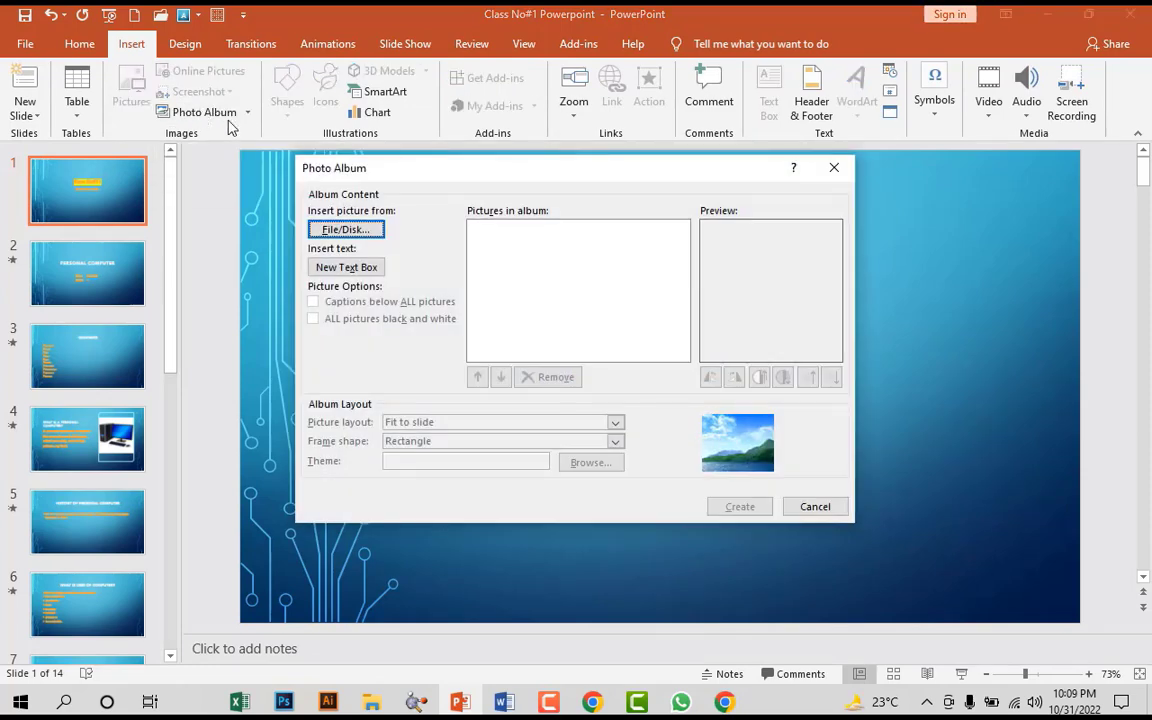
pyautogui.click(365, 230)
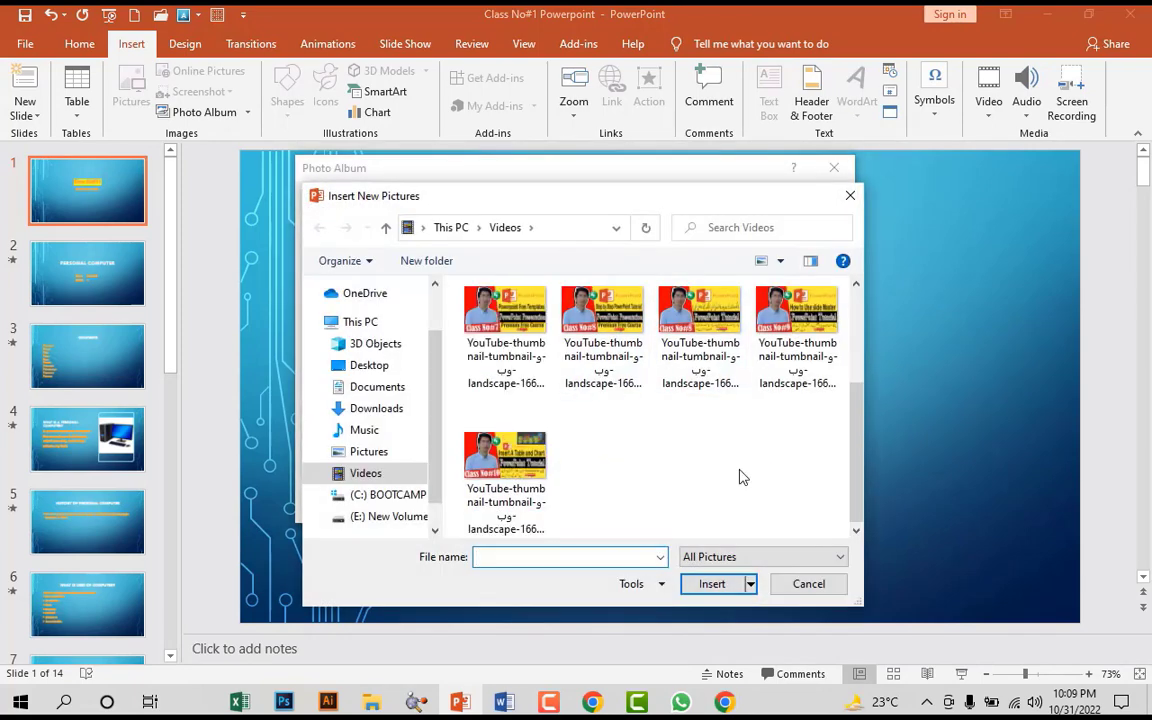
pyautogui.scroll(5, 743, 477)
pyautogui.hotkey('ctrl', 'a')
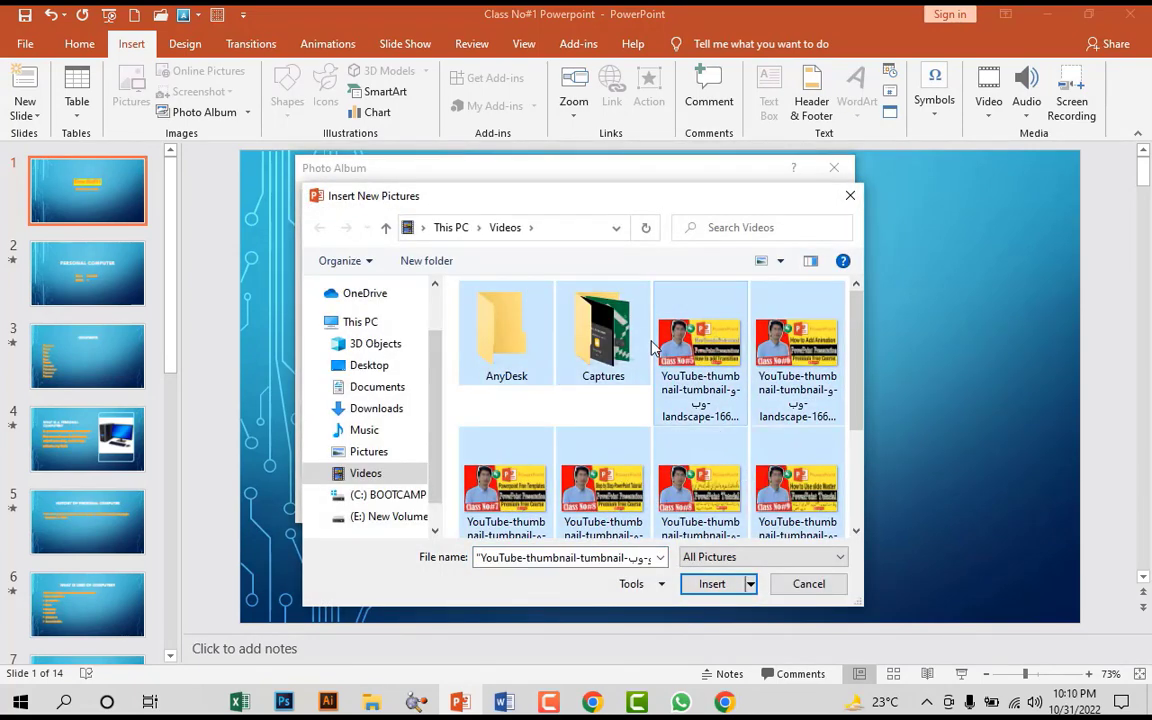
pyautogui.keyDown('ctrl'); pyautogui.click(575, 347); pyautogui.keyUp('ctrl')
pyautogui.keyDown('ctrl'); pyautogui.click(530, 345); pyautogui.keyUp('ctrl')
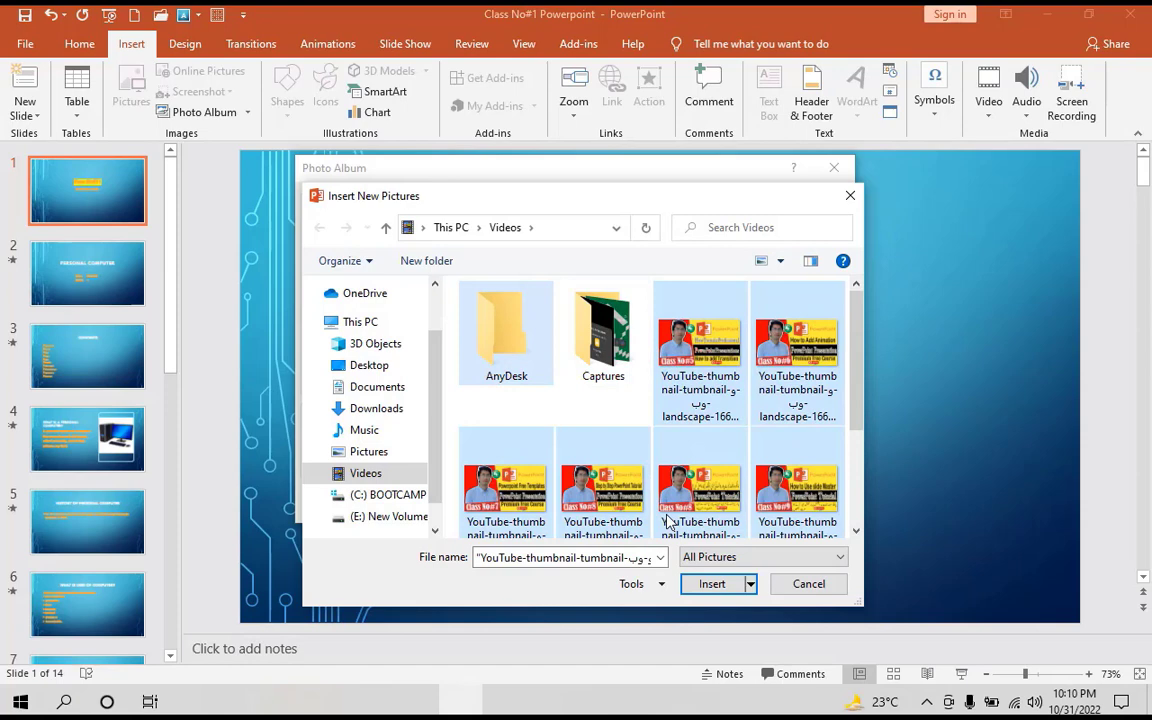
pyautogui.click(712, 584)
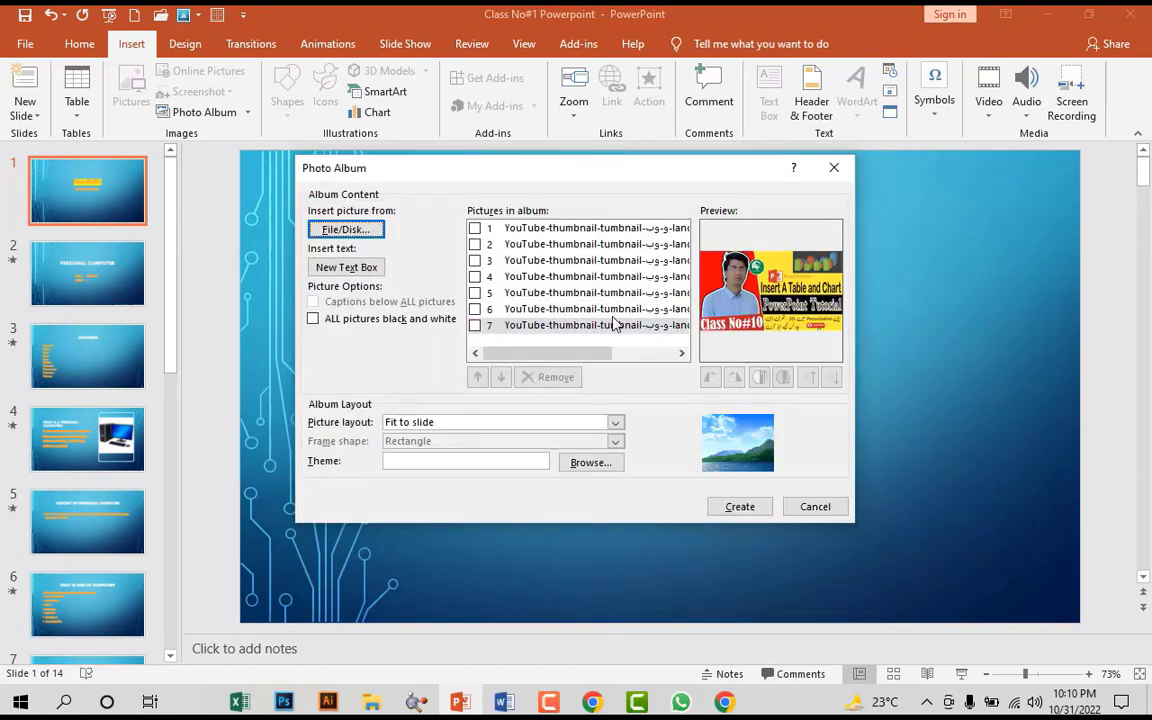
# - Move the Class No#8 picture to the top of the album list and Class No#7 down one place
pyautogui.moveTo(592, 354)
pyautogui.mouseDown()
pyautogui.moveTo(659, 363)
pyautogui.moveTo(589, 357)
pyautogui.mouseUp()
pyautogui.click(482, 276)
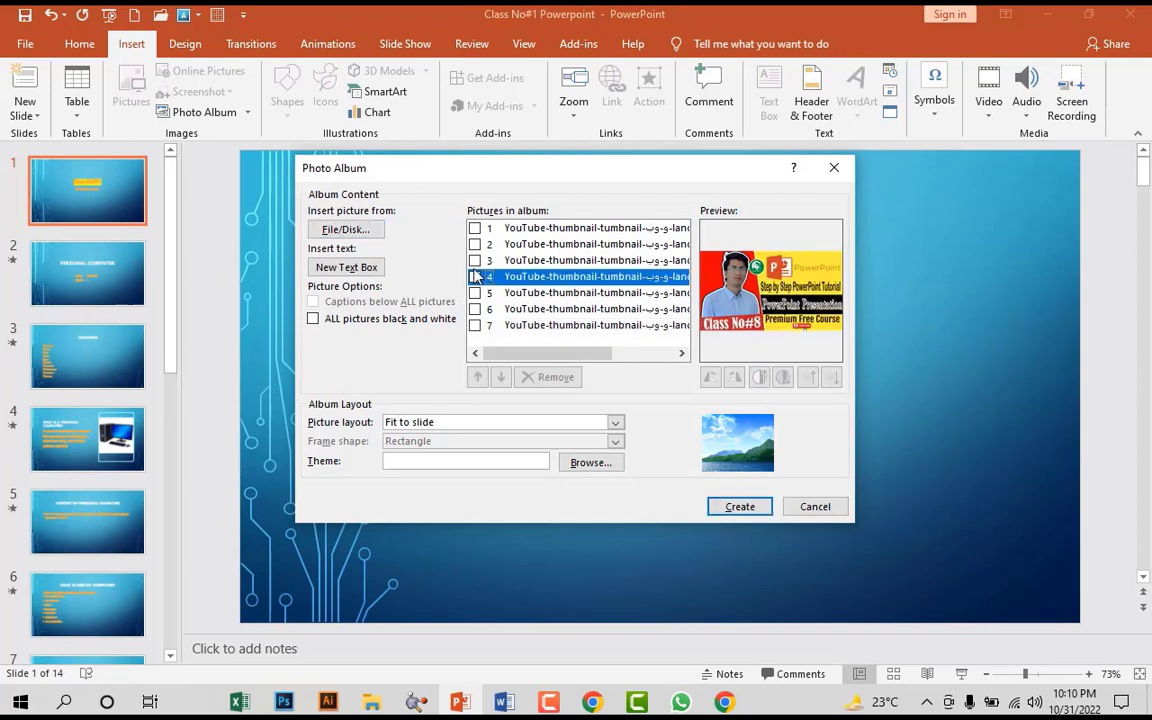
pyautogui.click(475, 276)
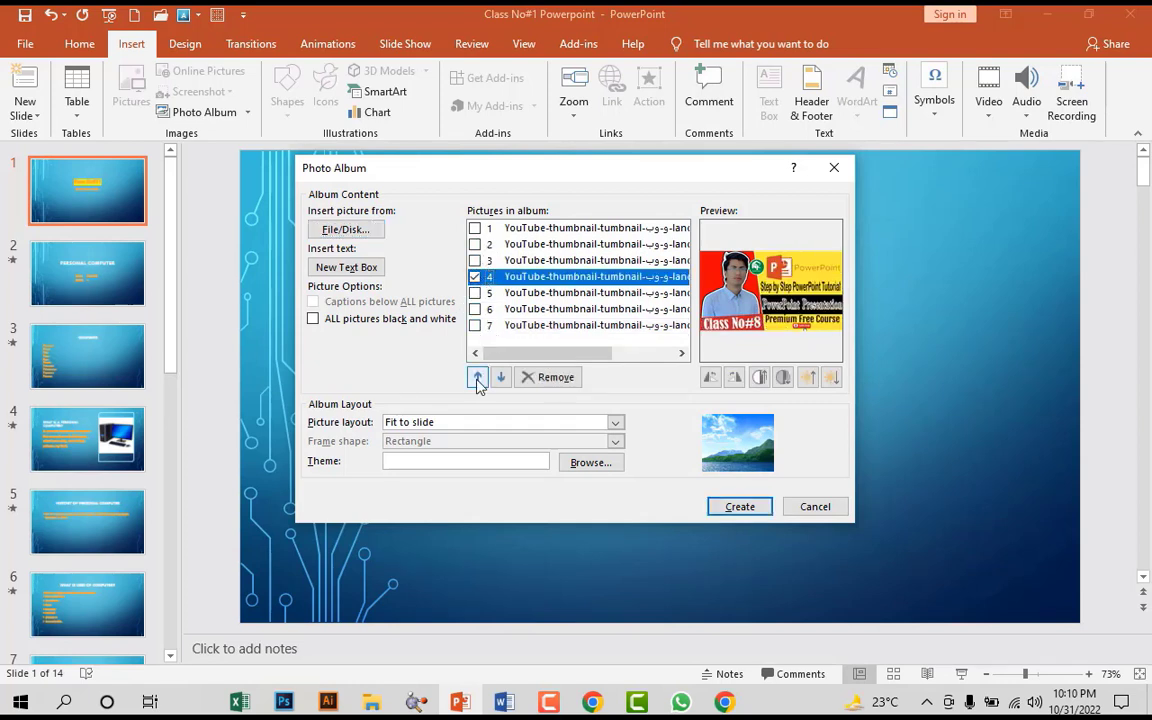
pyautogui.click(477, 377)
pyautogui.click(477, 377)
pyautogui.click(477, 377)
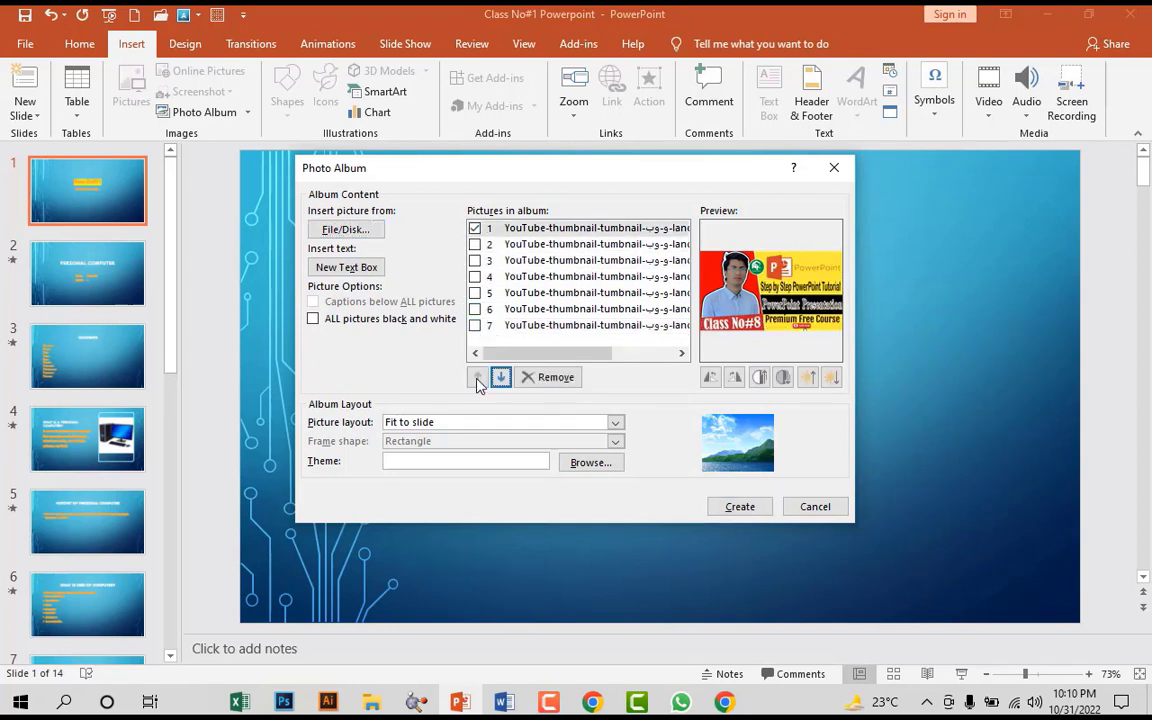
pyautogui.click(476, 278)
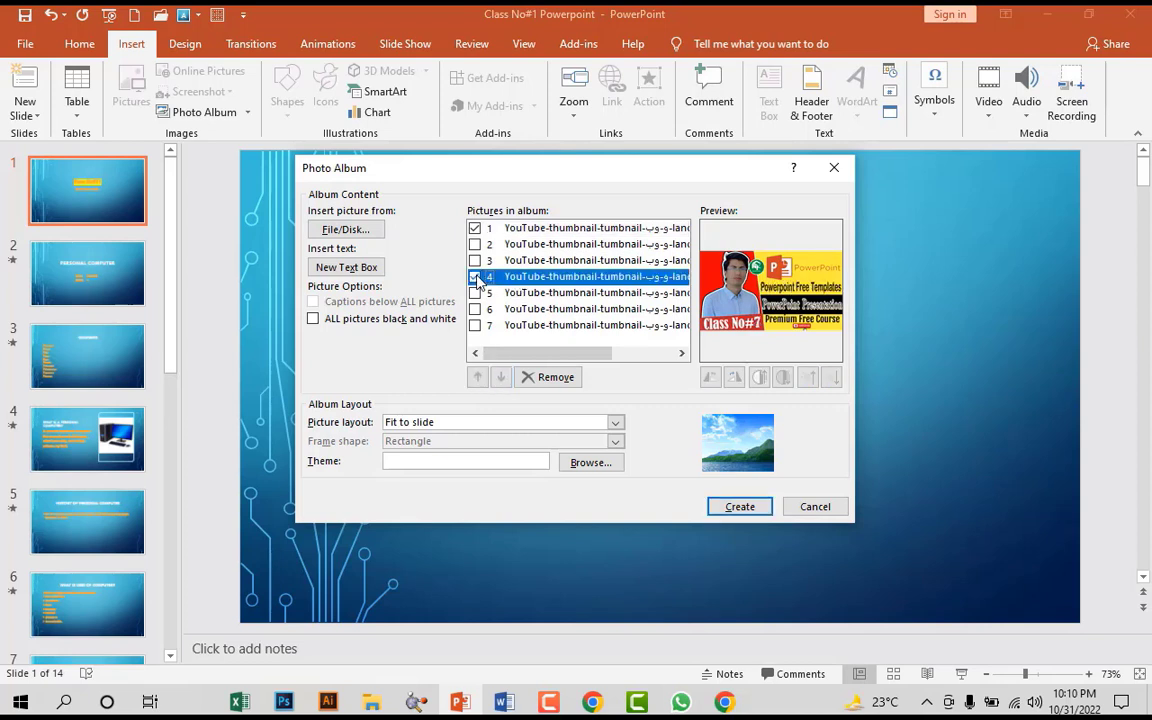
pyautogui.click(475, 228)
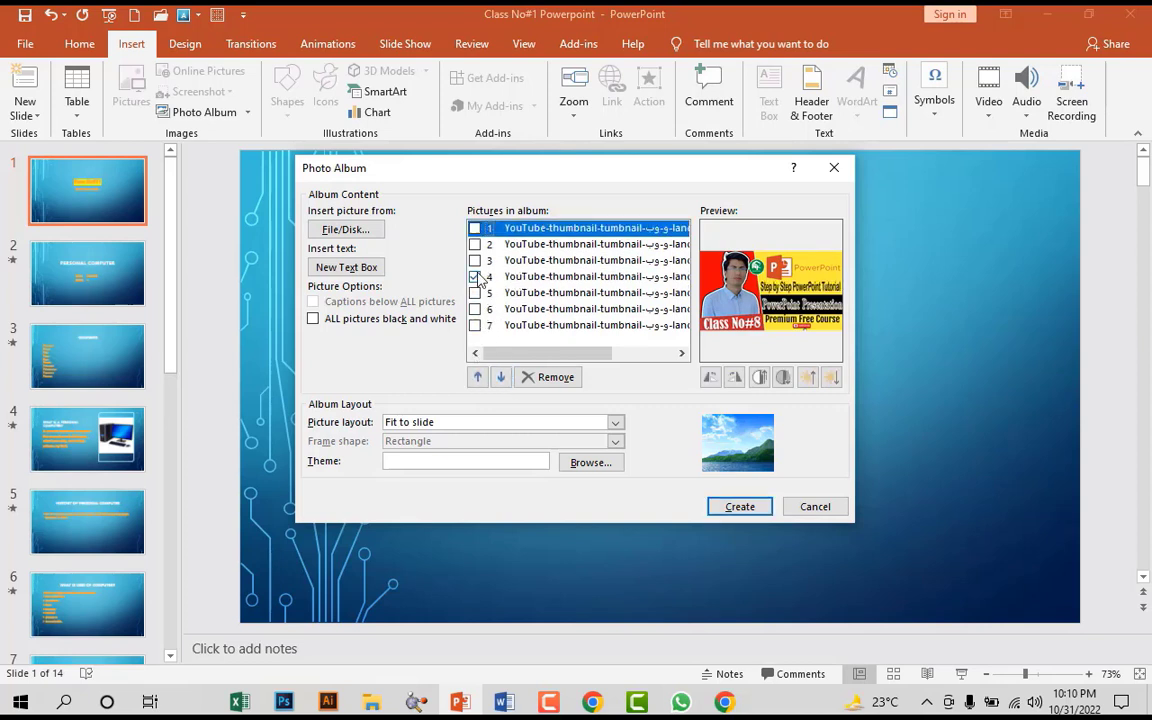
pyautogui.click(502, 378)
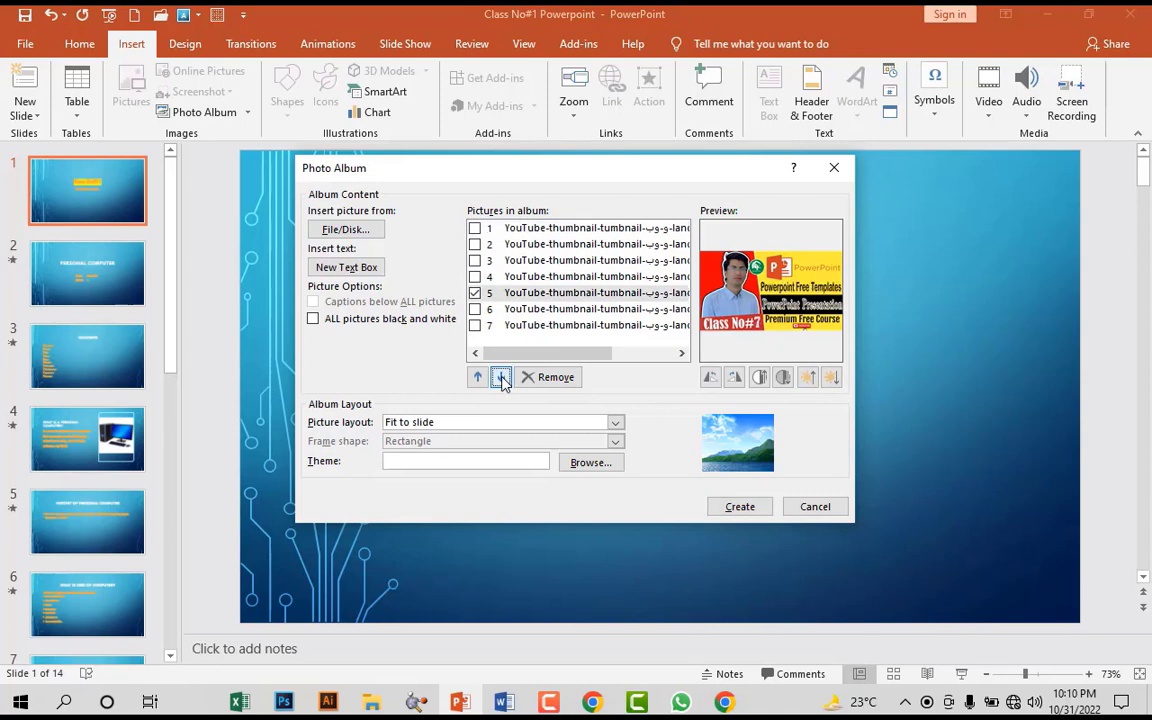
pyautogui.click(595, 428)
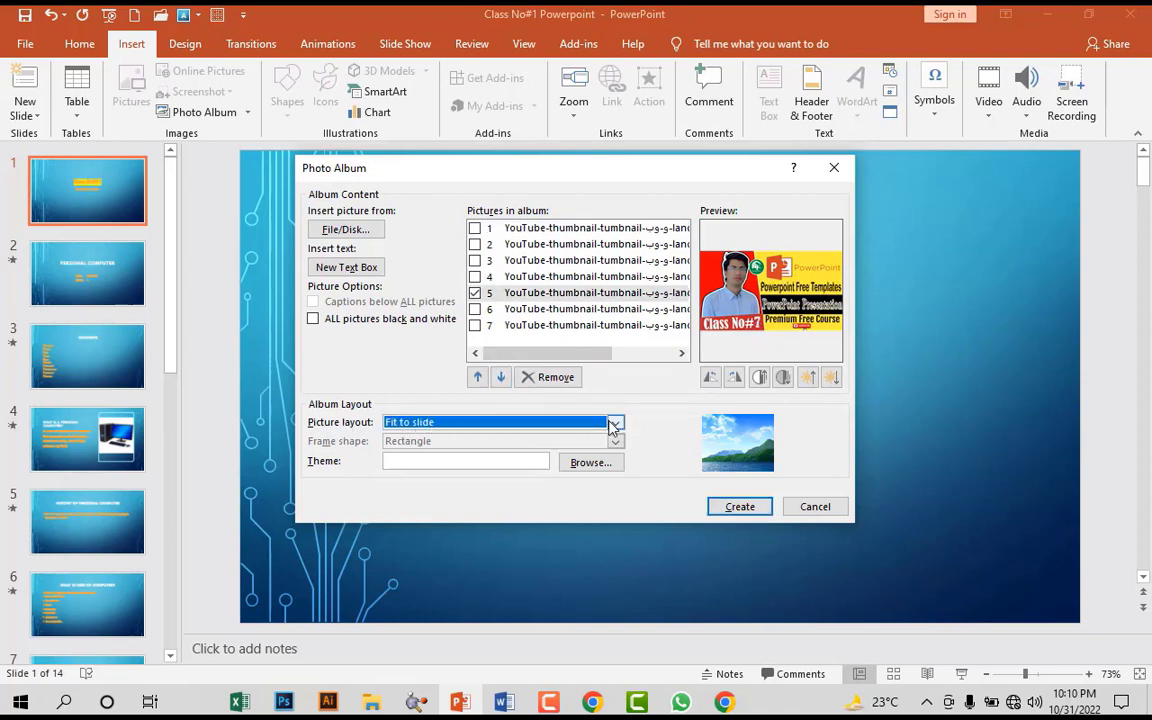
# - Set the album layout to 2 pictures per slide with Soft Edge Rectangle frames
pyautogui.click(557, 425)
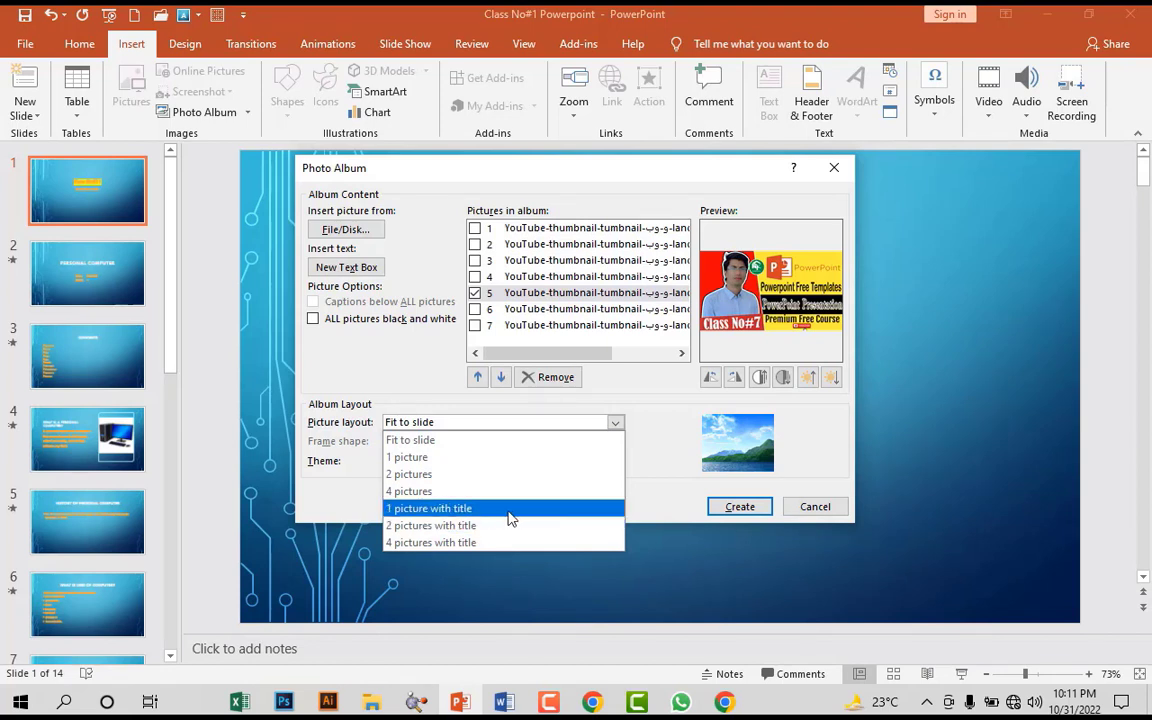
pyautogui.click(514, 424)
pyautogui.click(512, 424)
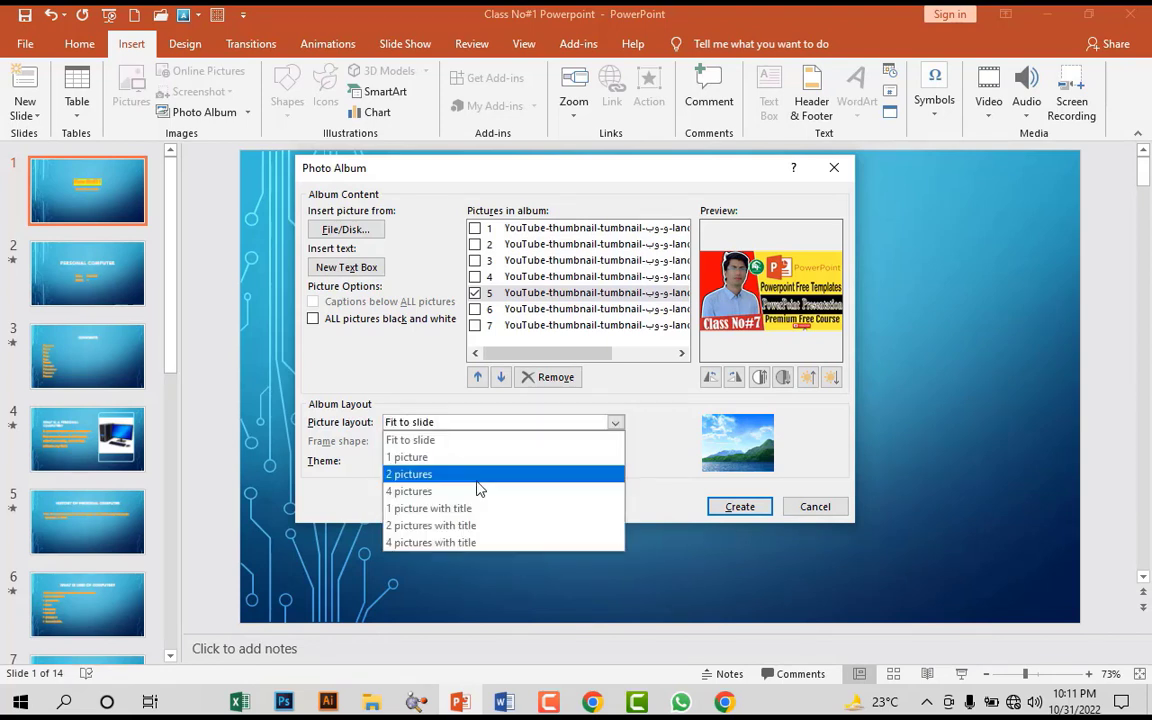
pyautogui.click(470, 475)
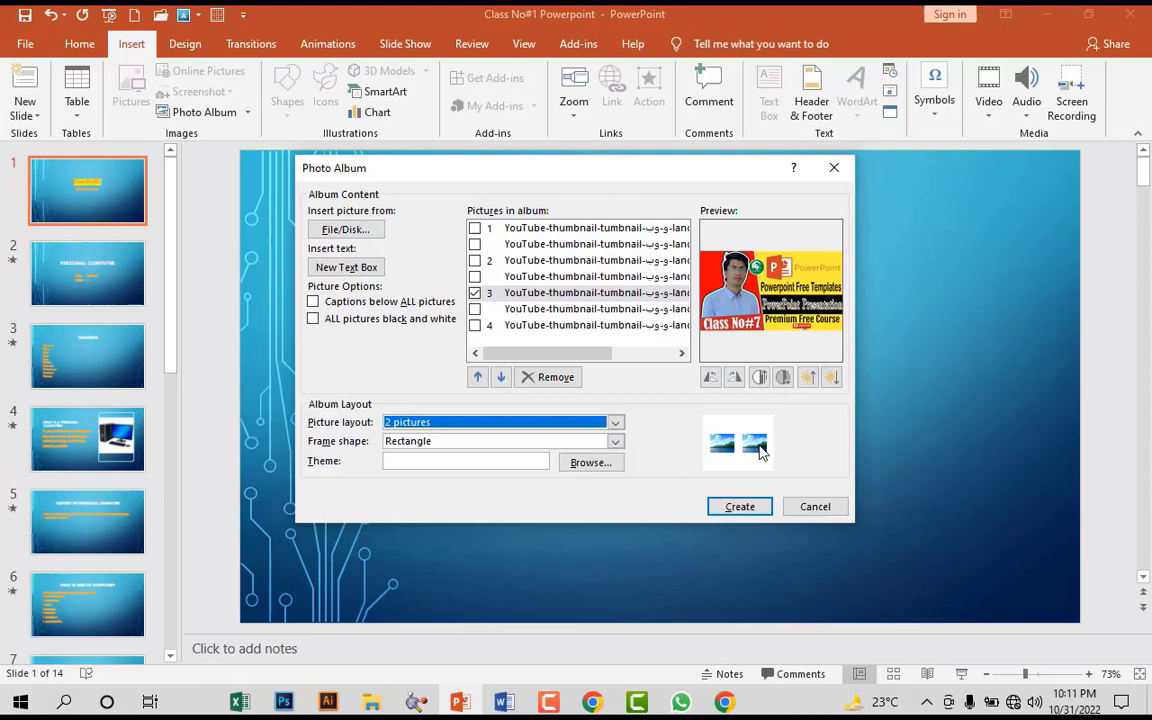
pyautogui.click(616, 441)
pyautogui.click(390, 461)
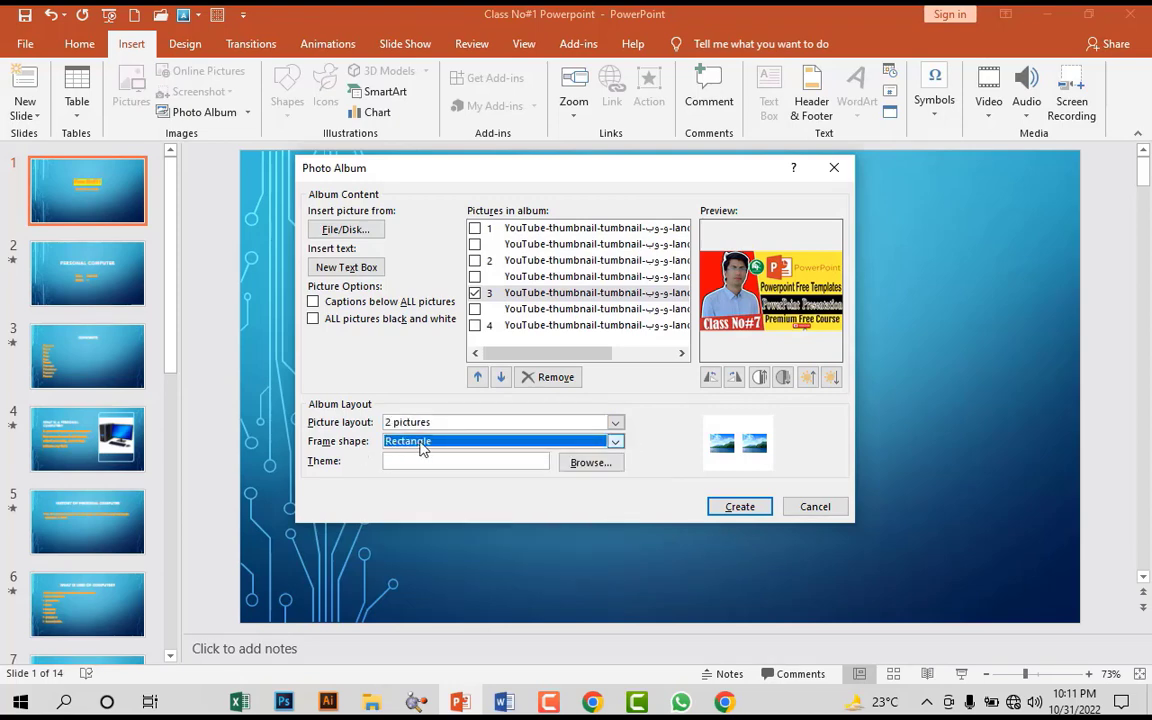
pyautogui.scroll(-6, 610, 442)
# - Browse for a theme and select it for the photo album
pyautogui.click(588, 462)
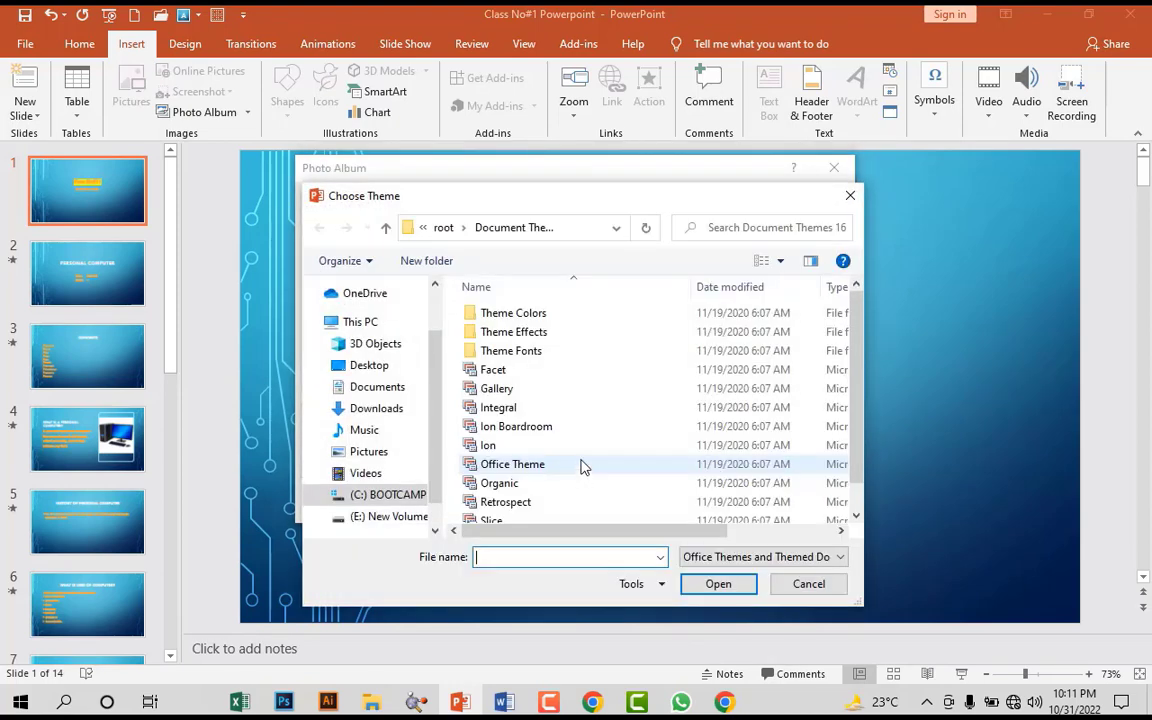
pyautogui.click(516, 426)
pyautogui.scroll(-1, 600, 480)
pyautogui.click(718, 584)
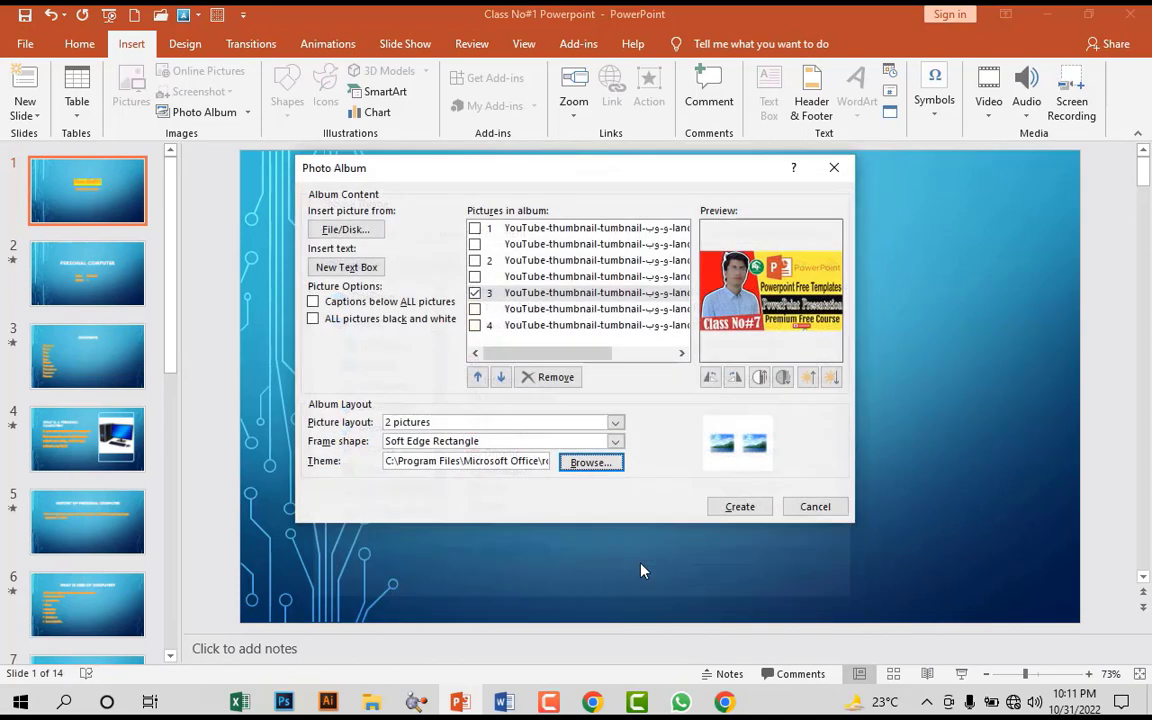
# - Try the rotate, brightness and contrast buttons on the marked picture, rotating it fully back around
pyautogui.click(720, 382)
pyautogui.click(720, 381)
pyautogui.click(720, 381)
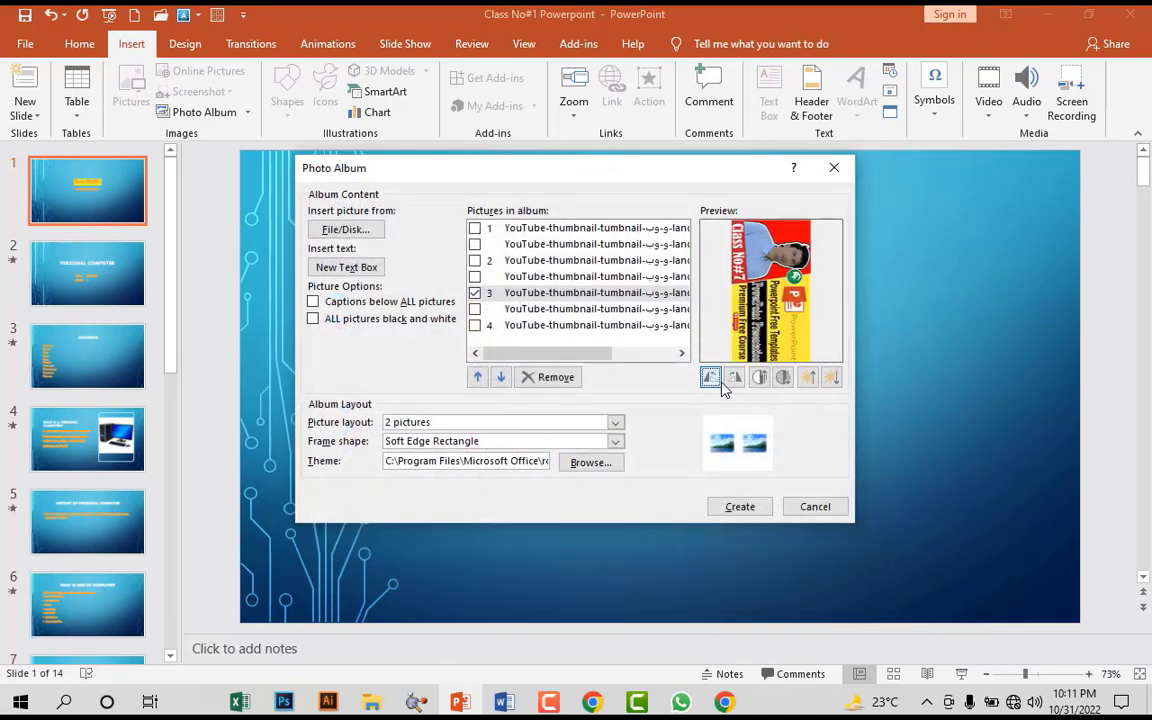
pyautogui.click(720, 381)
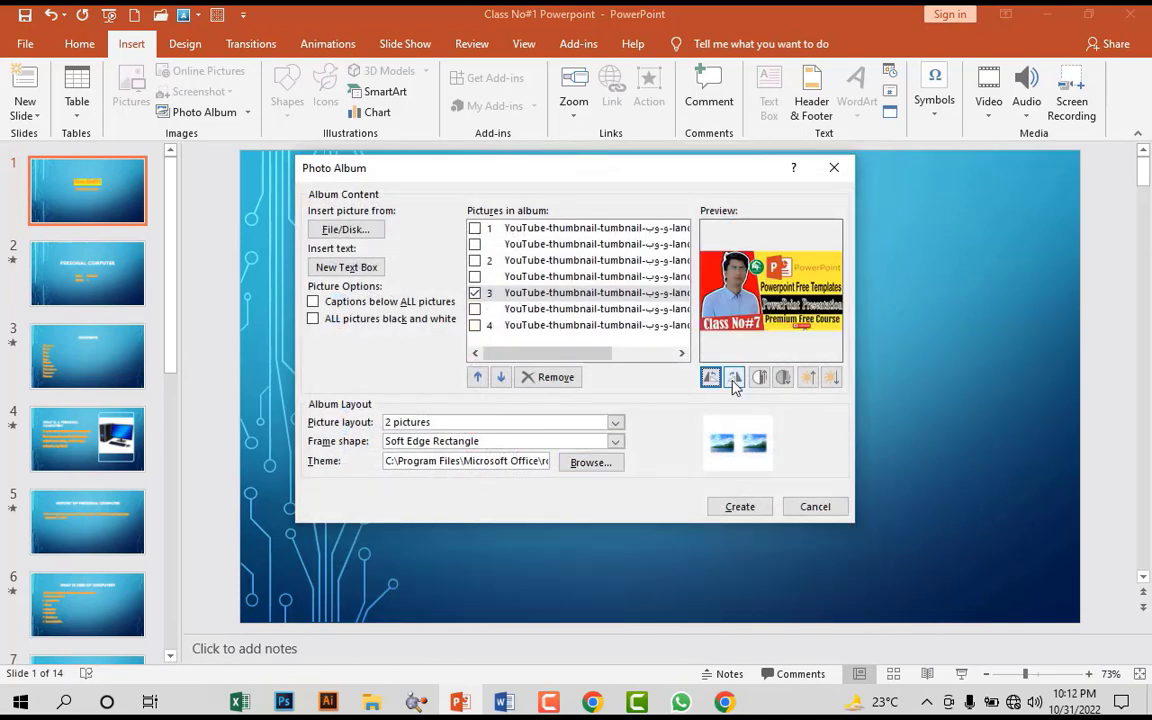
pyautogui.click(812, 384)
pyautogui.click(814, 386)
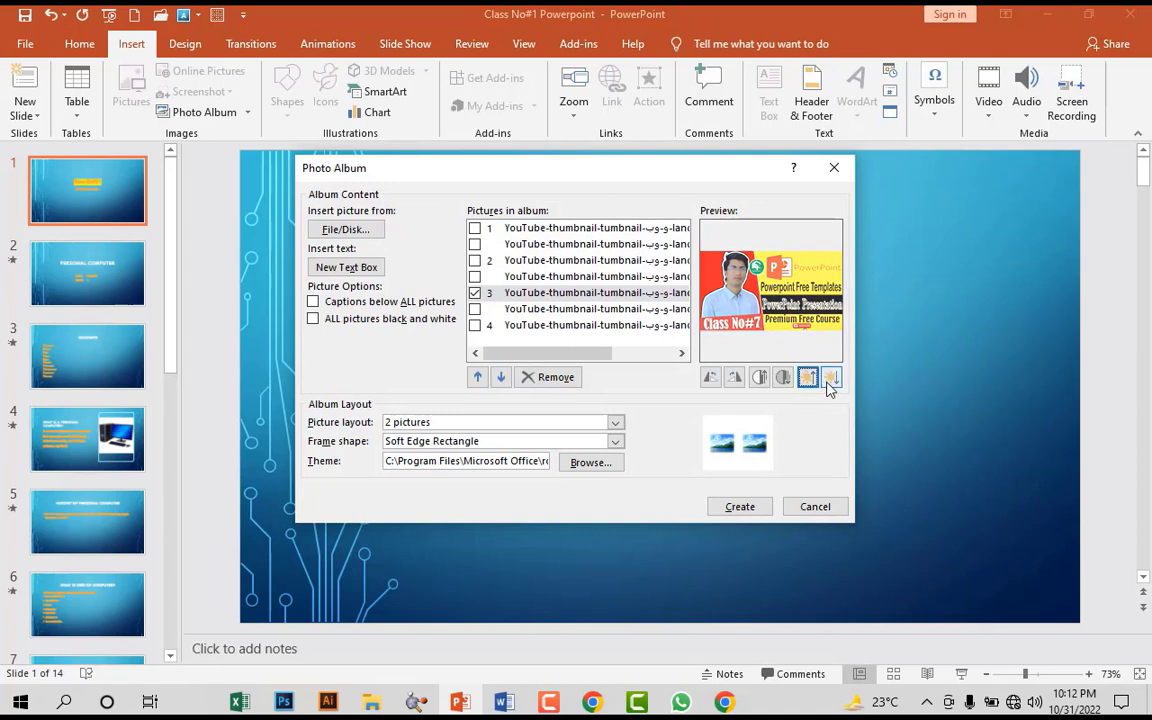
pyautogui.click(830, 382)
pyautogui.click(830, 382)
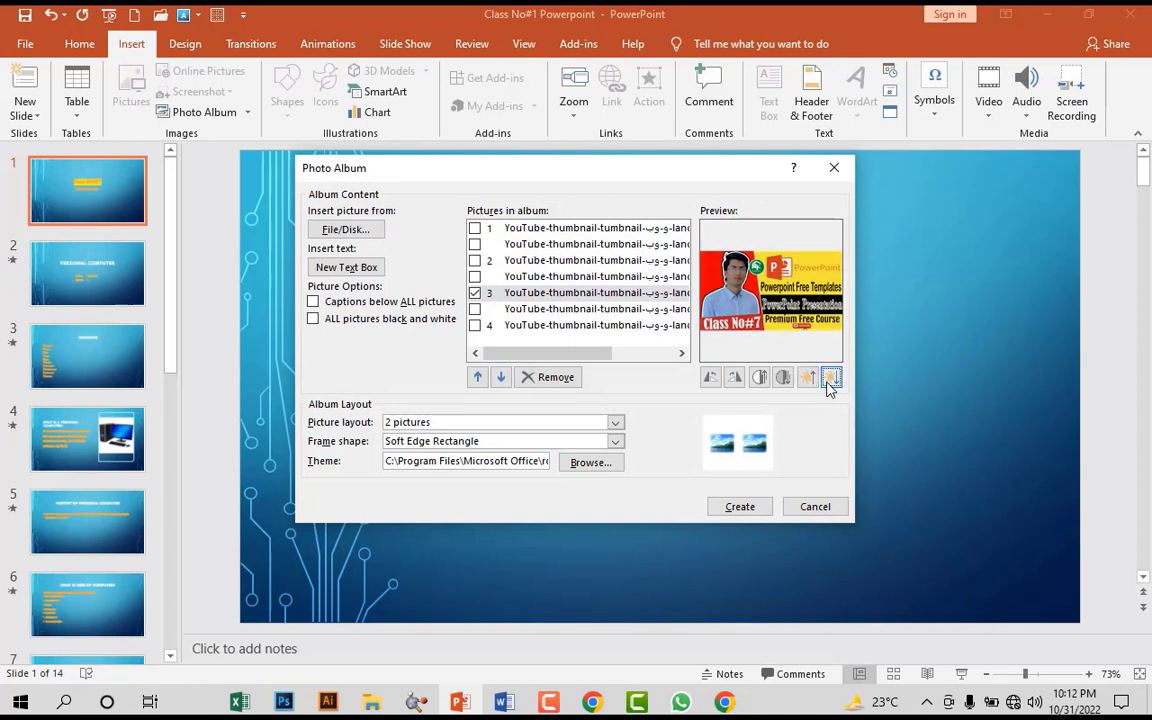
pyautogui.click(759, 379)
pyautogui.click(768, 386)
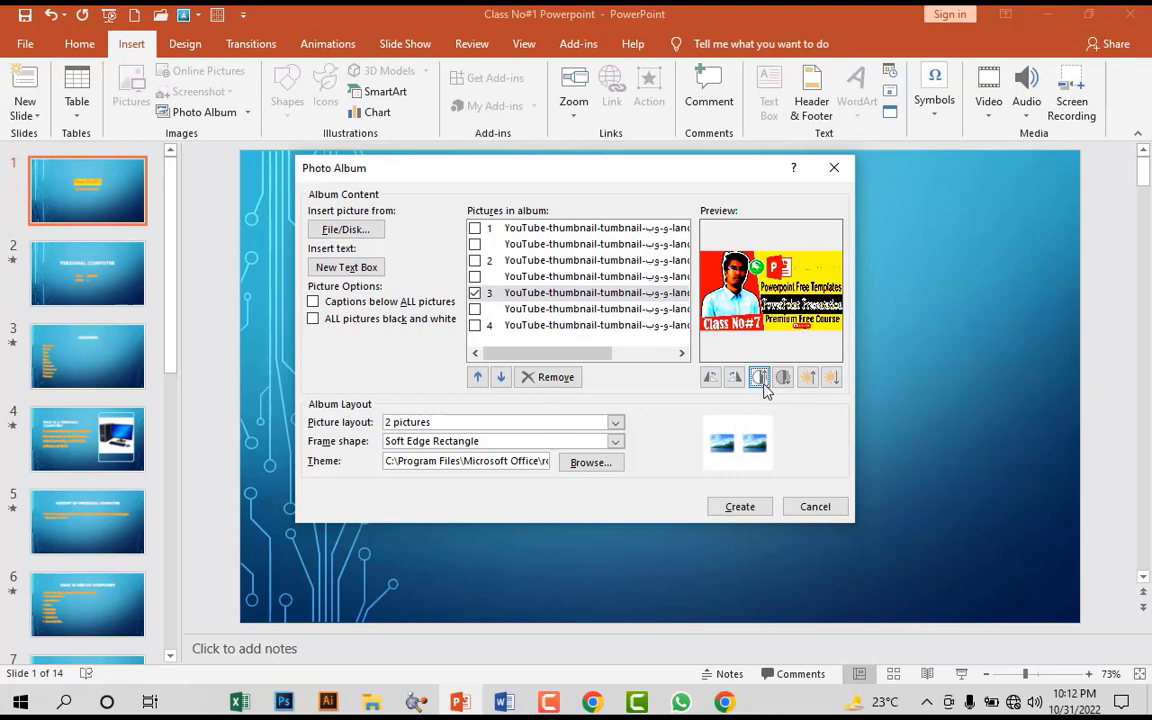
pyautogui.click(784, 384)
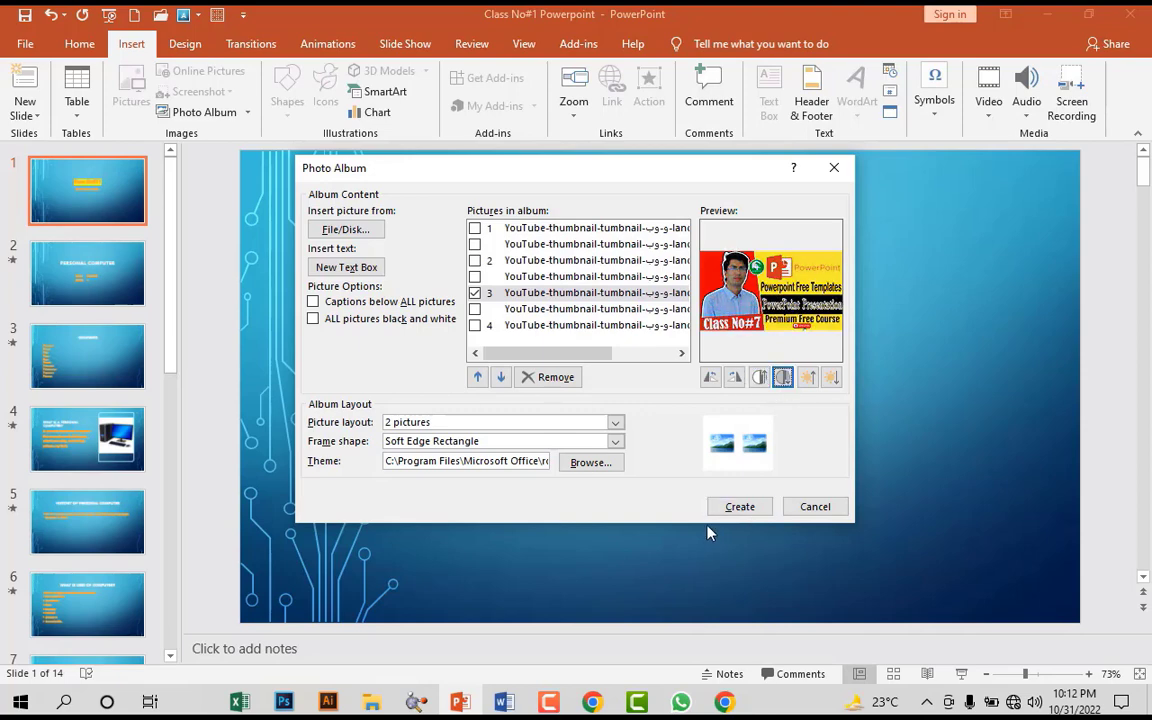
# - Create the photo album presentation and apply the white water-drop design theme
pyautogui.click(762, 508)
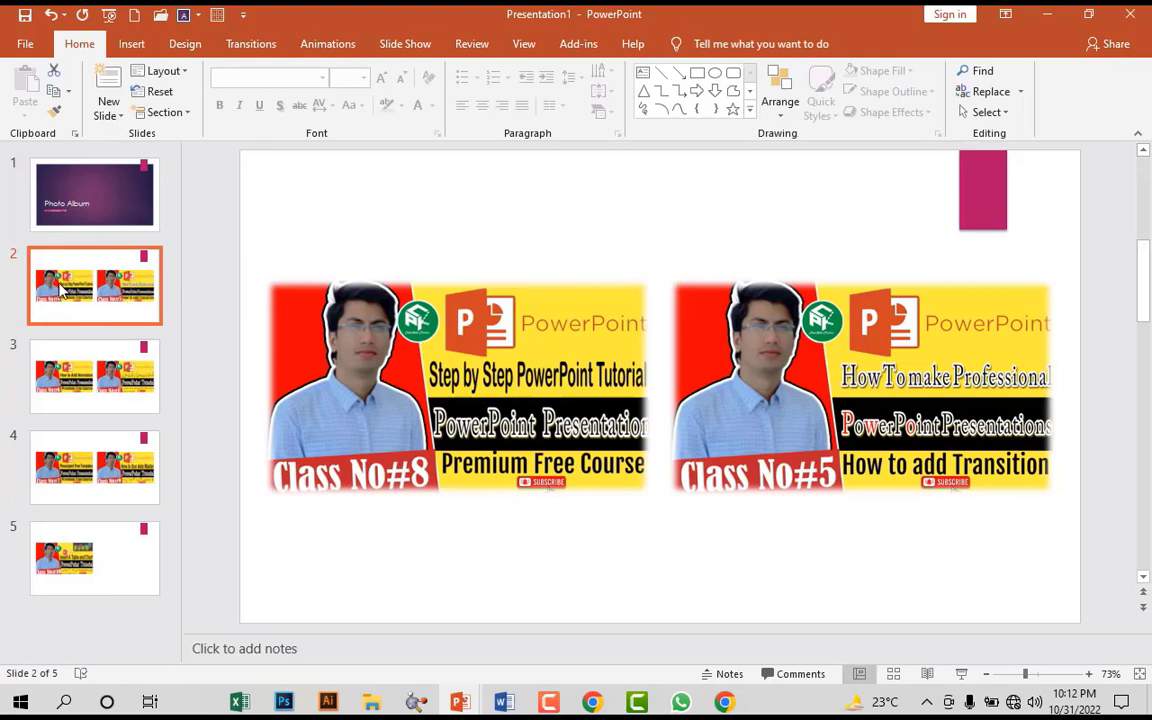
pyautogui.click(131, 43)
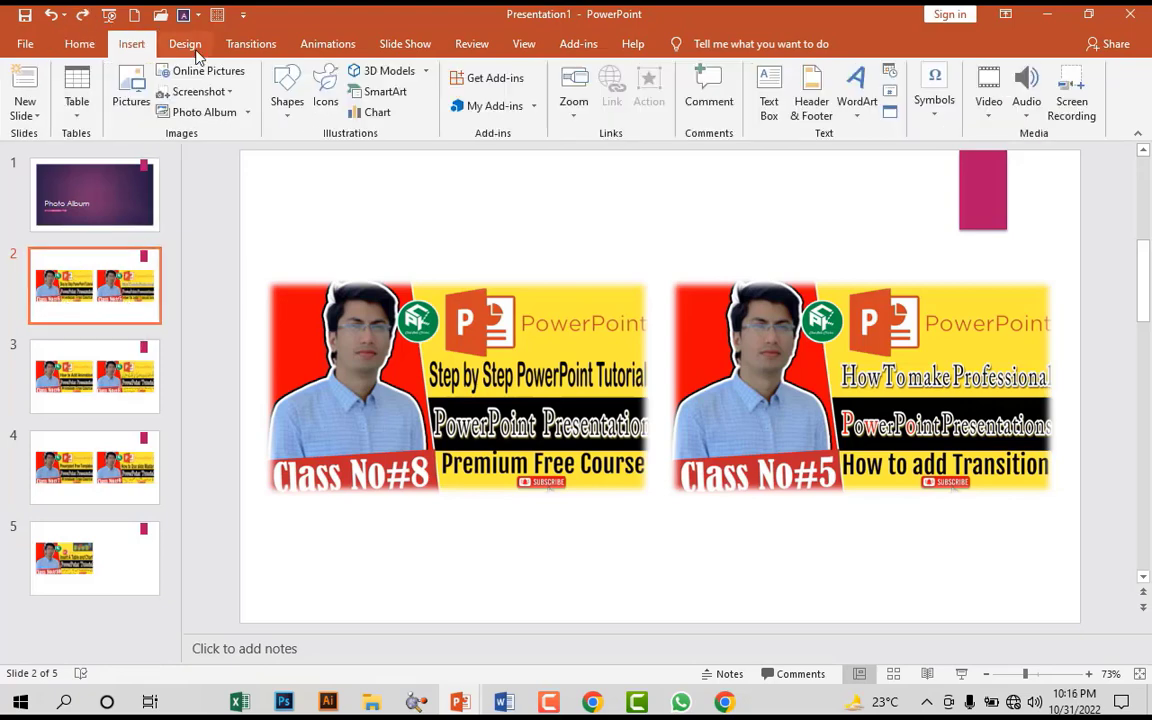
pyautogui.click(185, 43)
pyautogui.click(601, 107)
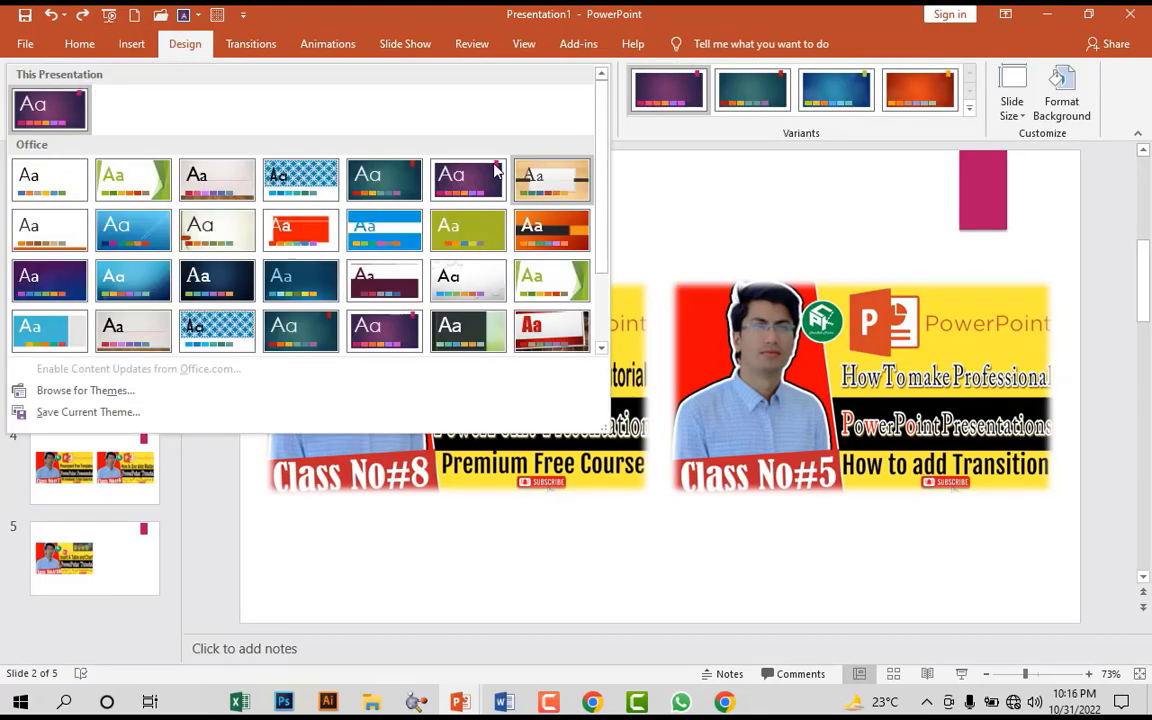
pyautogui.click(446, 290)
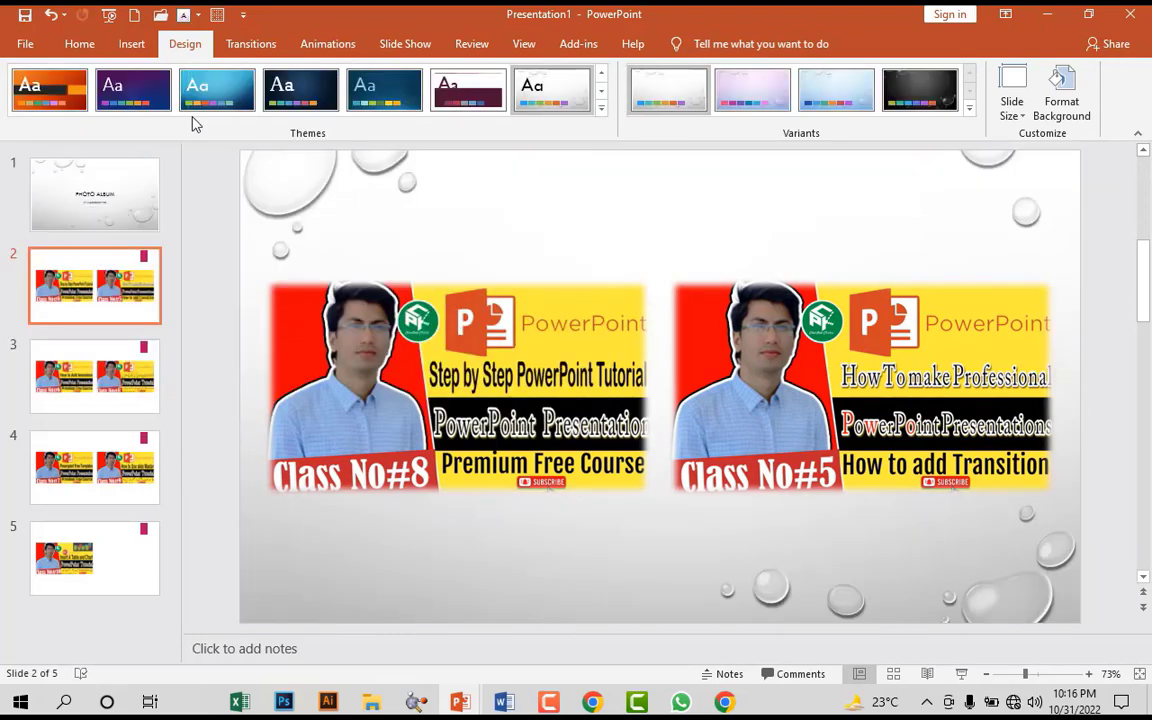
# - Apply the Peel Off transition to all slides
pyautogui.click(250, 43)
pyautogui.click(735, 109)
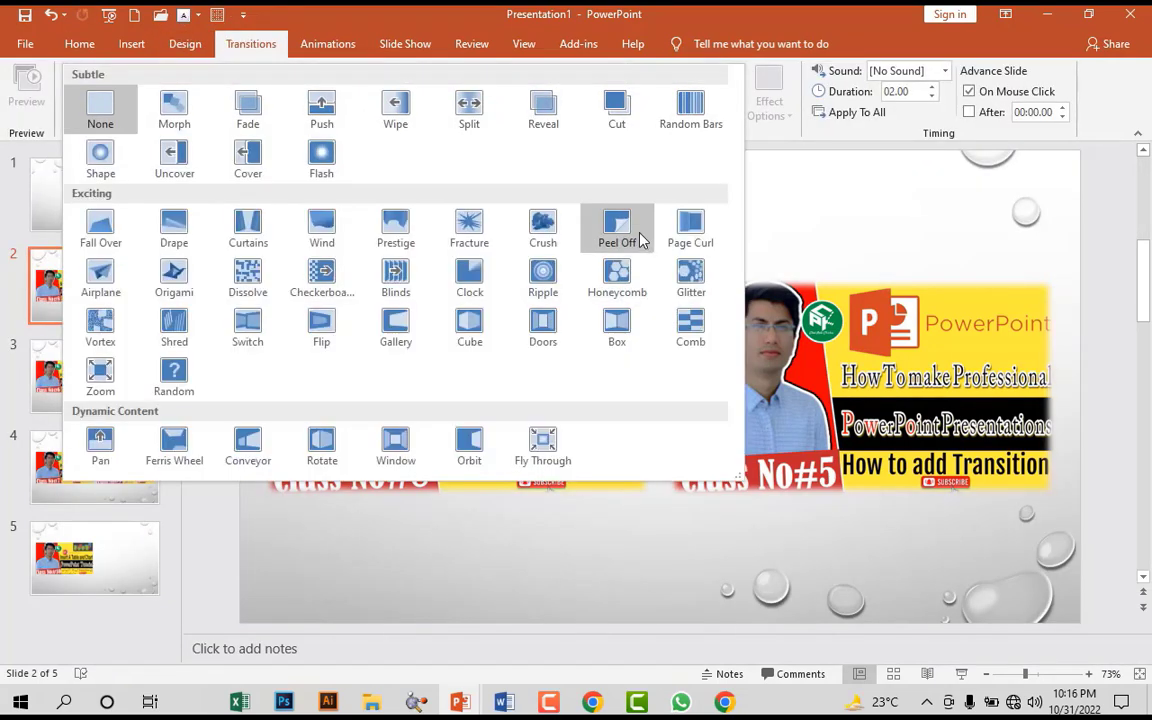
pyautogui.click(627, 232)
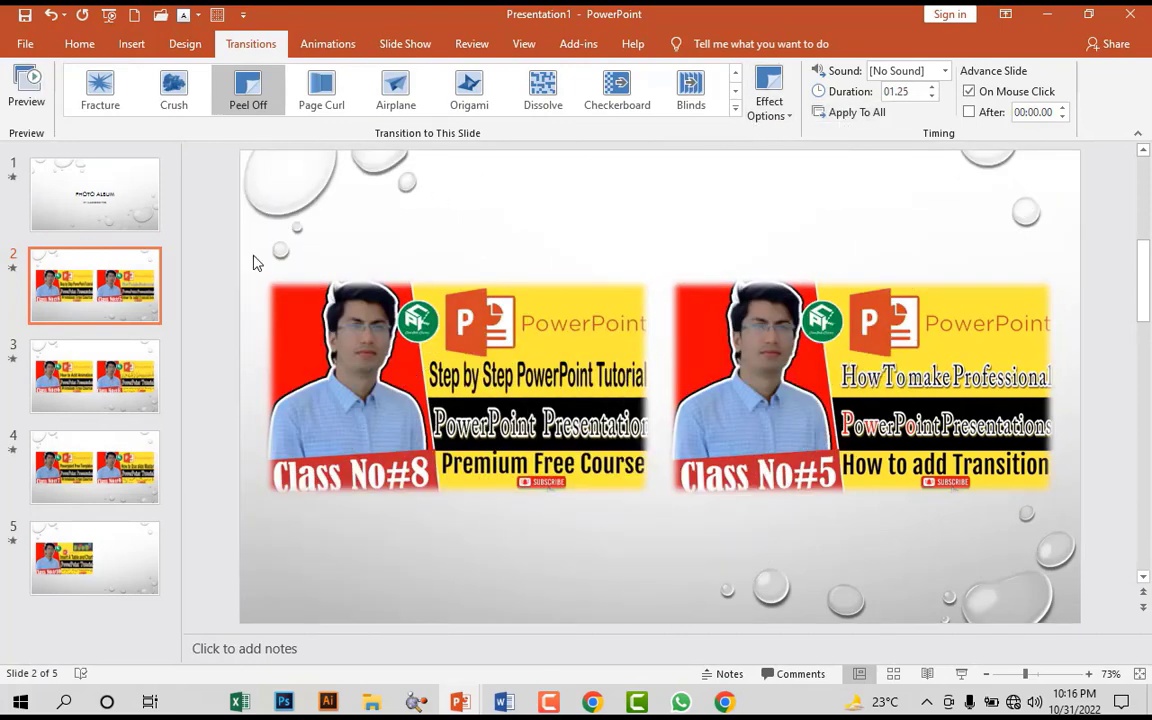
pyautogui.click(94, 193)
pyautogui.click(131, 43)
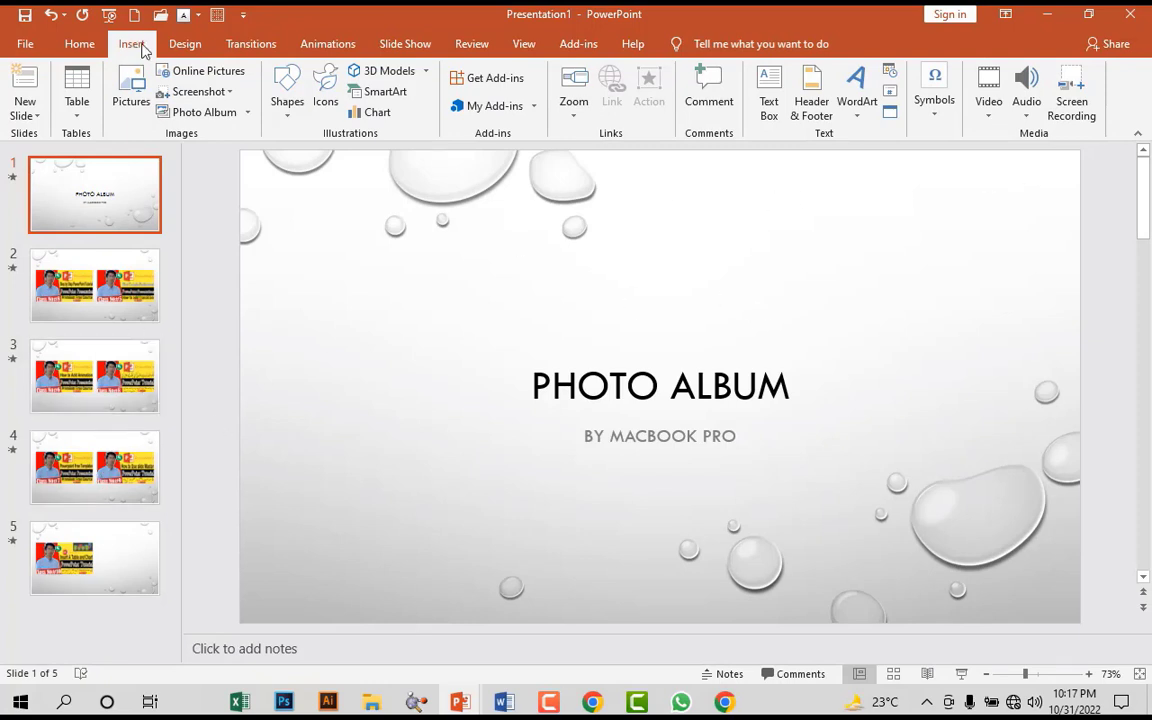
# - Insert New recording 114 from the Downloads Music folder onto the title slide and preview it
pyautogui.click(1035, 116)
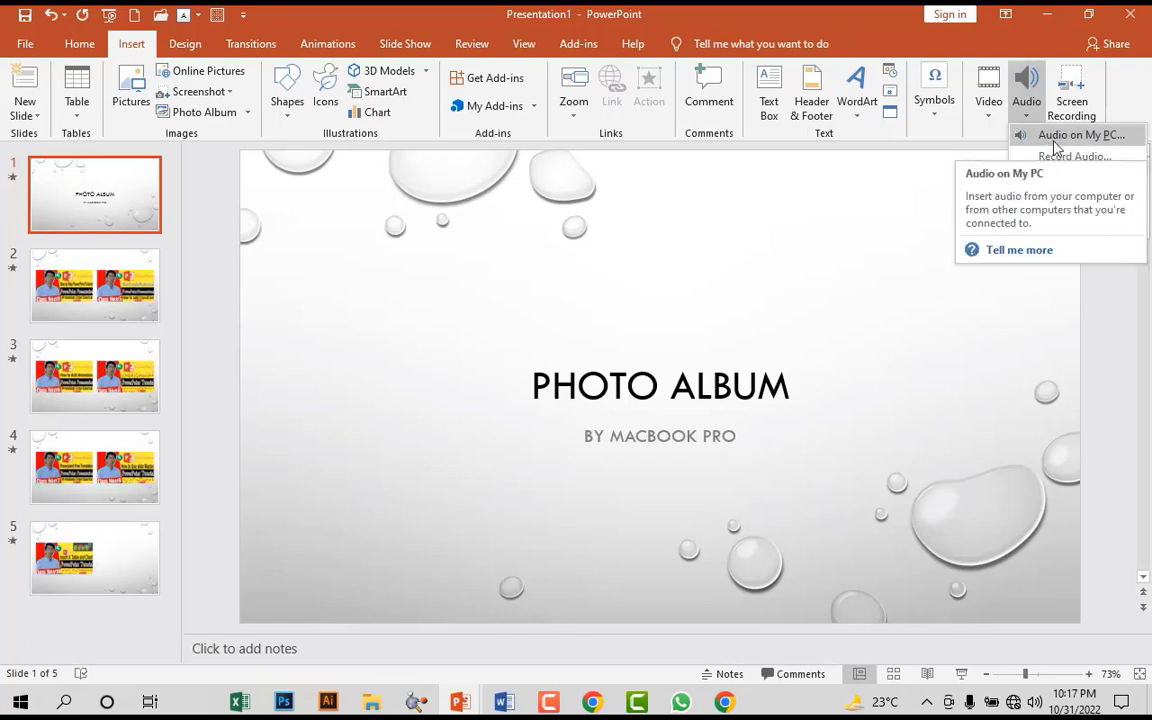
pyautogui.click(1060, 145)
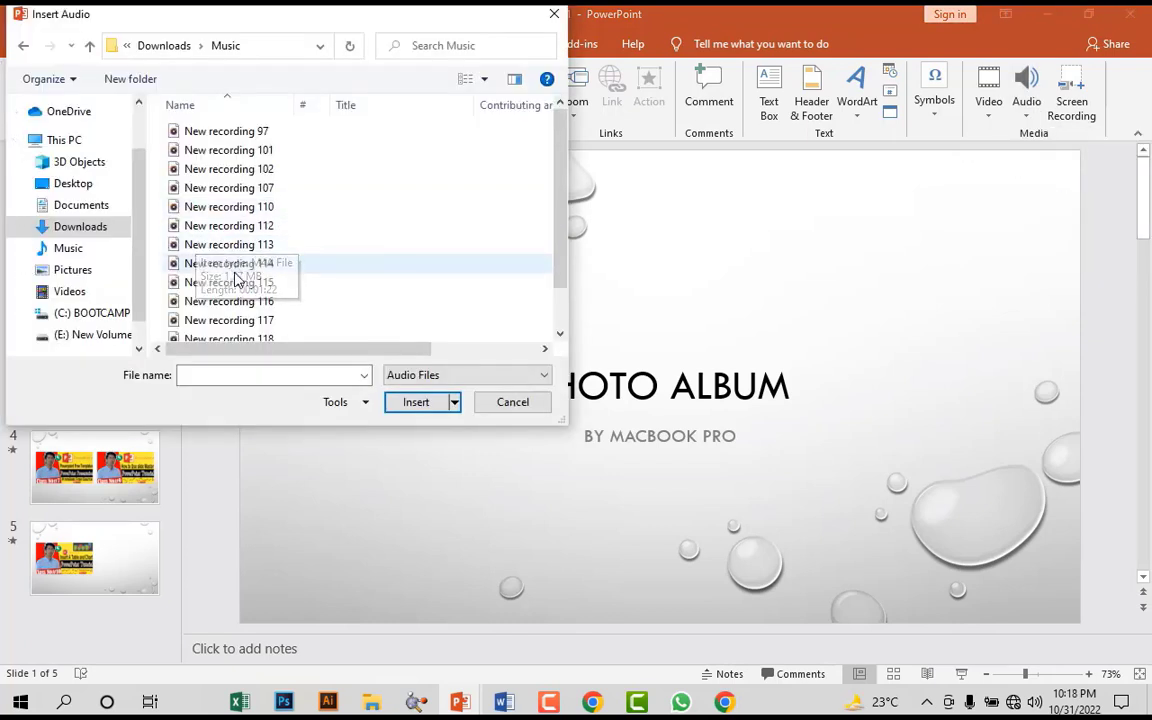
pyautogui.scroll(-1, 275, 282)
pyautogui.click(250, 314)
pyautogui.click(268, 219)
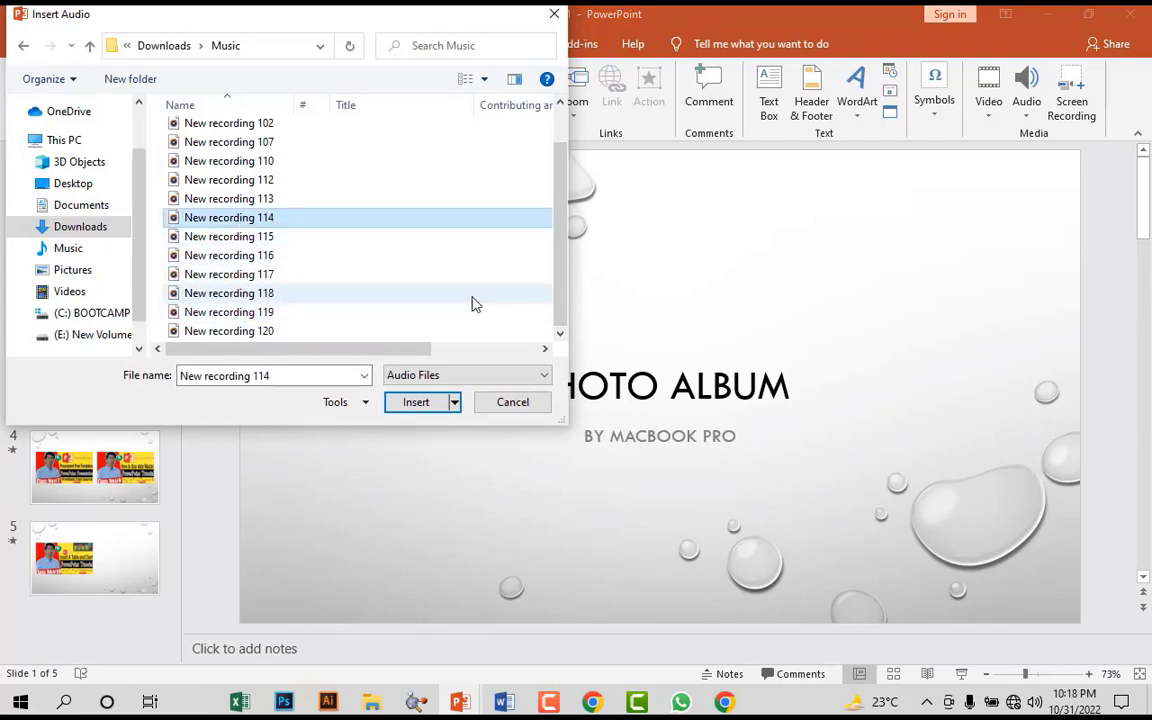
pyautogui.click(416, 402)
pyautogui.hotkey('alt', 'p')
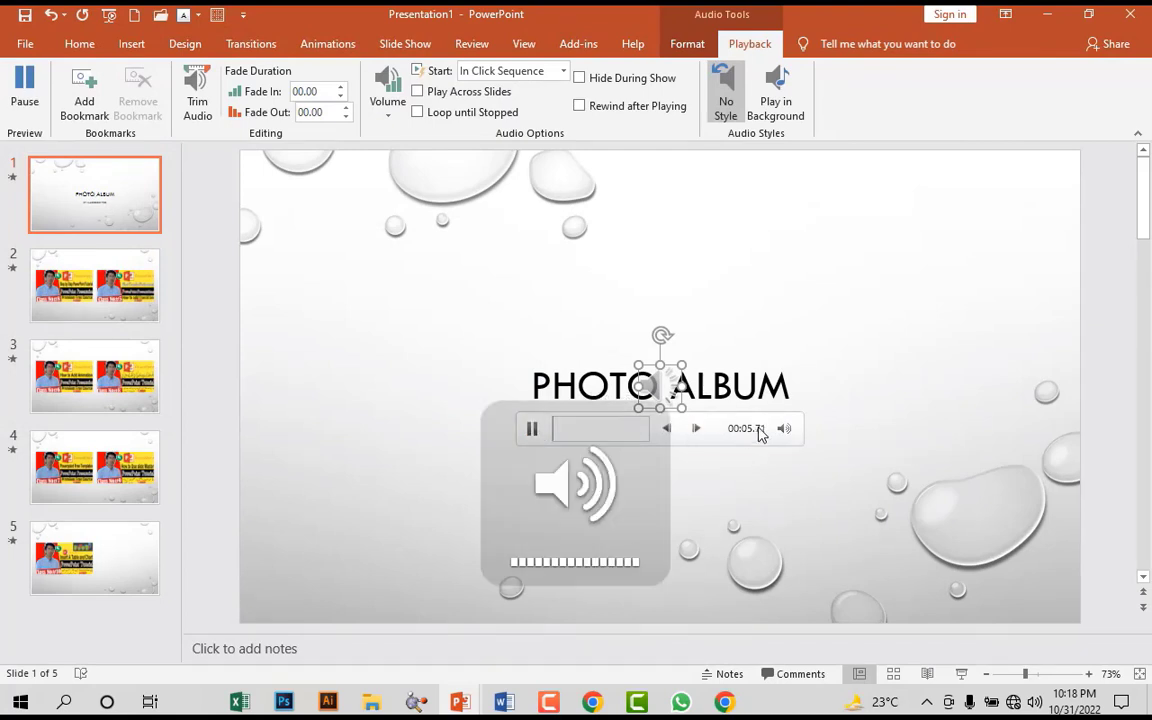
# - Trim the audio to run from 04:27.428 to 11:09.896
pyautogui.click(199, 110)
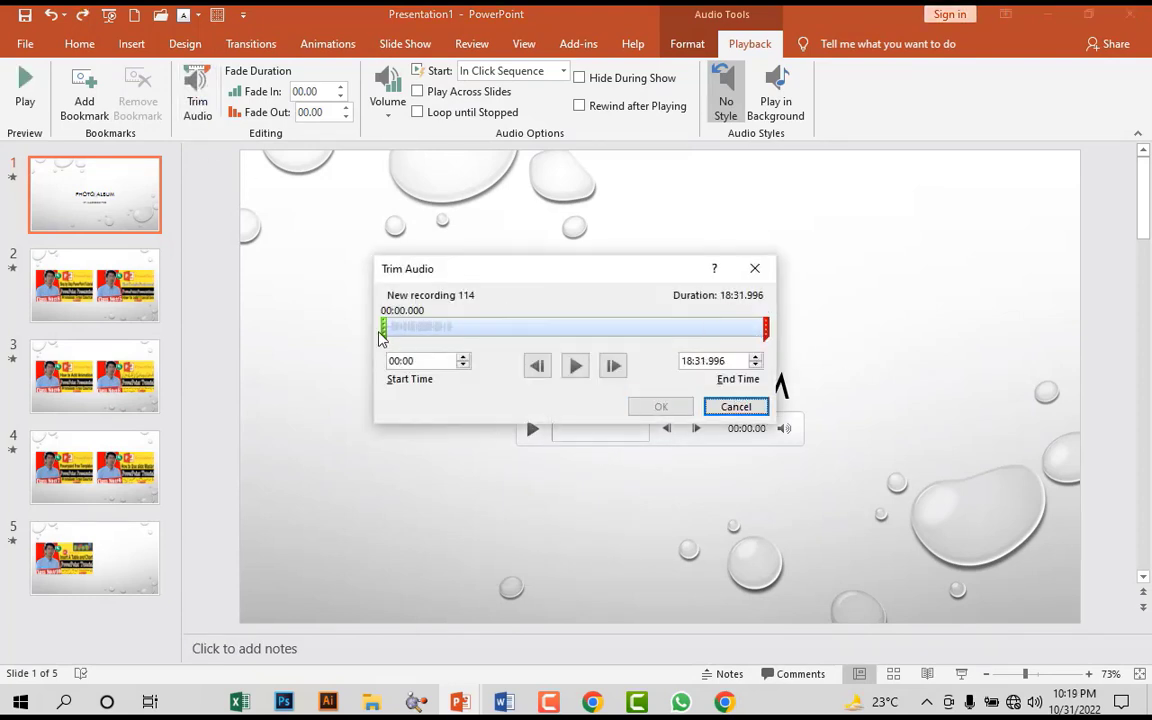
pyautogui.moveTo(385, 330); pyautogui.dragTo(470, 337)
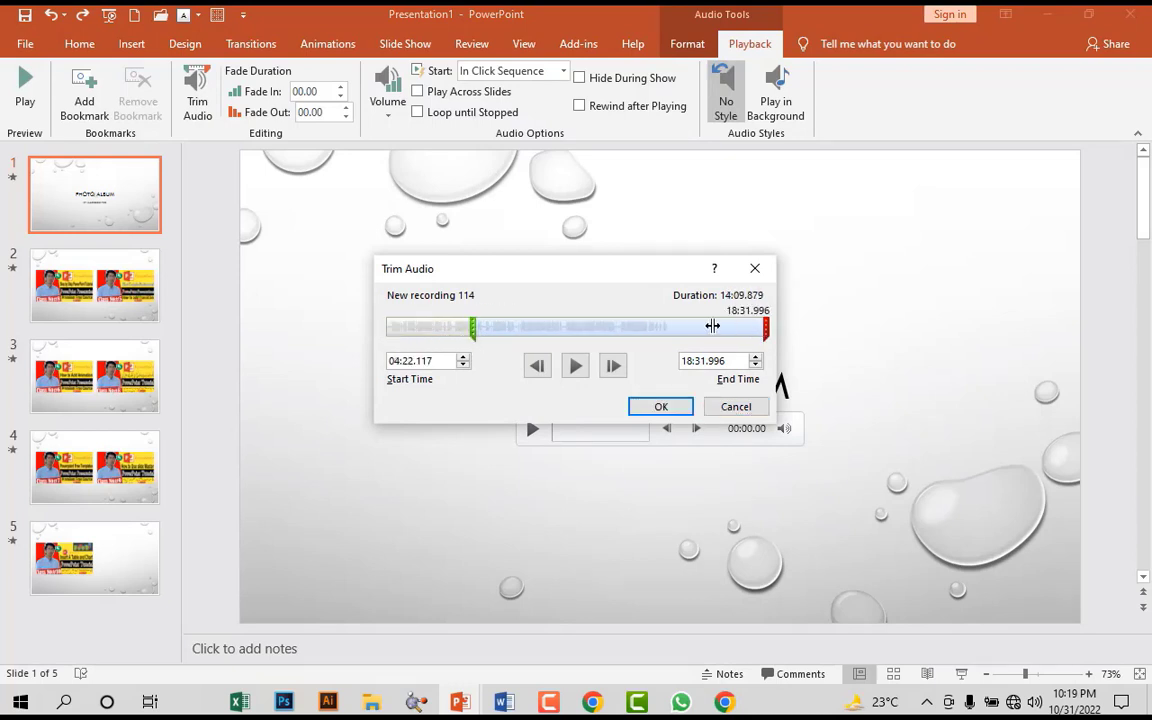
pyautogui.moveTo(766, 330); pyautogui.dragTo(624, 327)
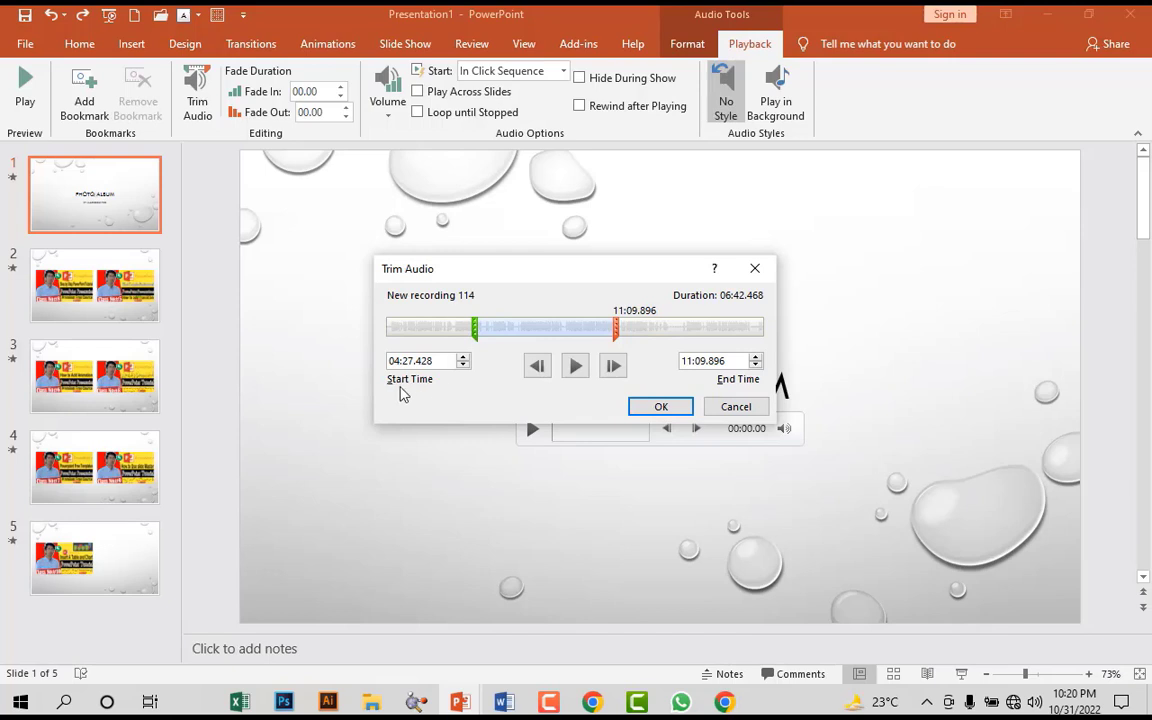
pyautogui.click(664, 408)
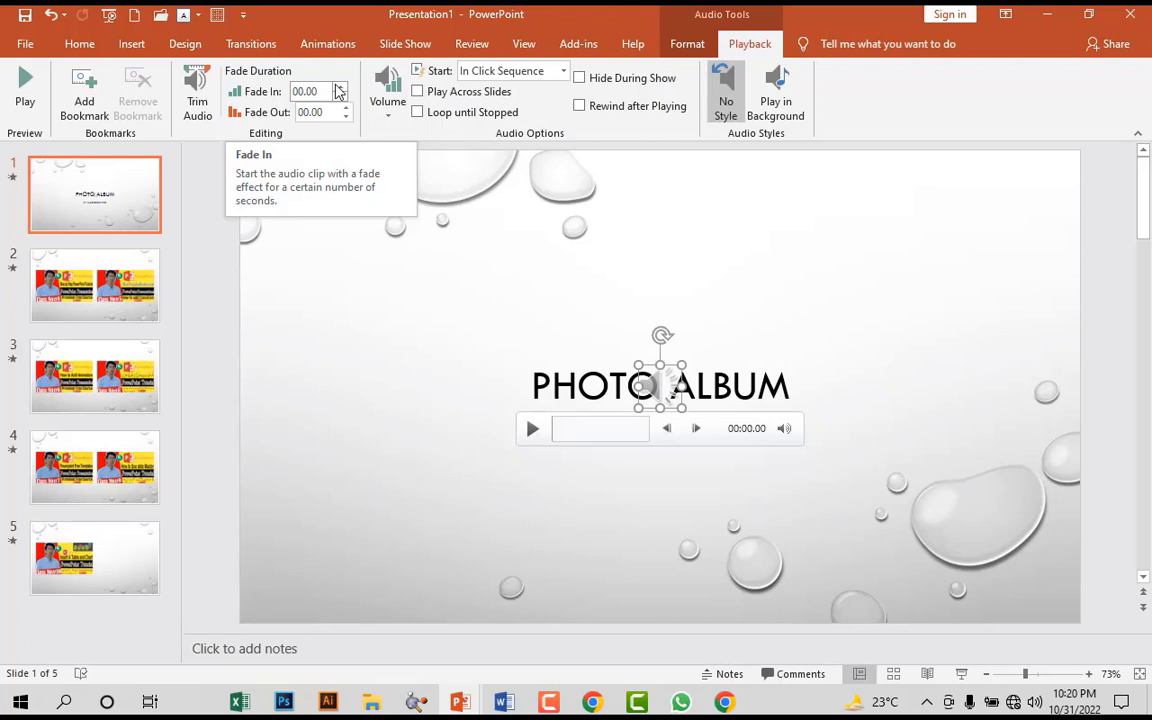
# - Give the audio 01.00 fade in and out, play across slides, hide it, and play in background
pyautogui.click(338, 87)
pyautogui.click(345, 109)
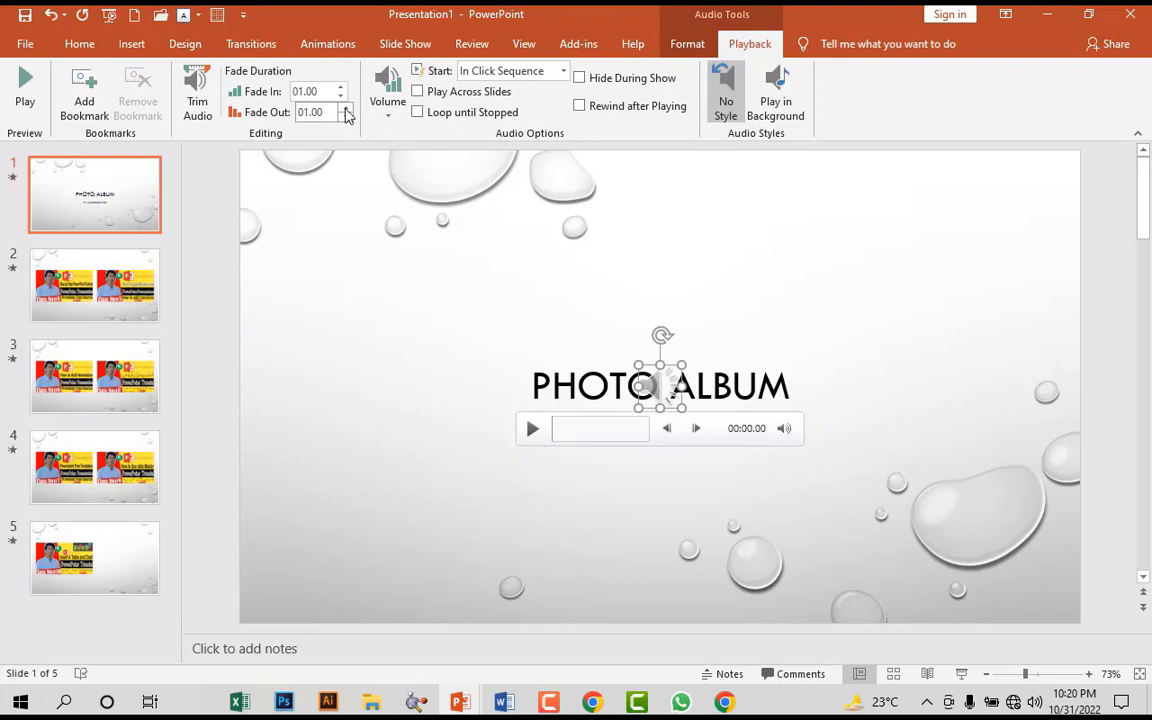
pyautogui.click(390, 110)
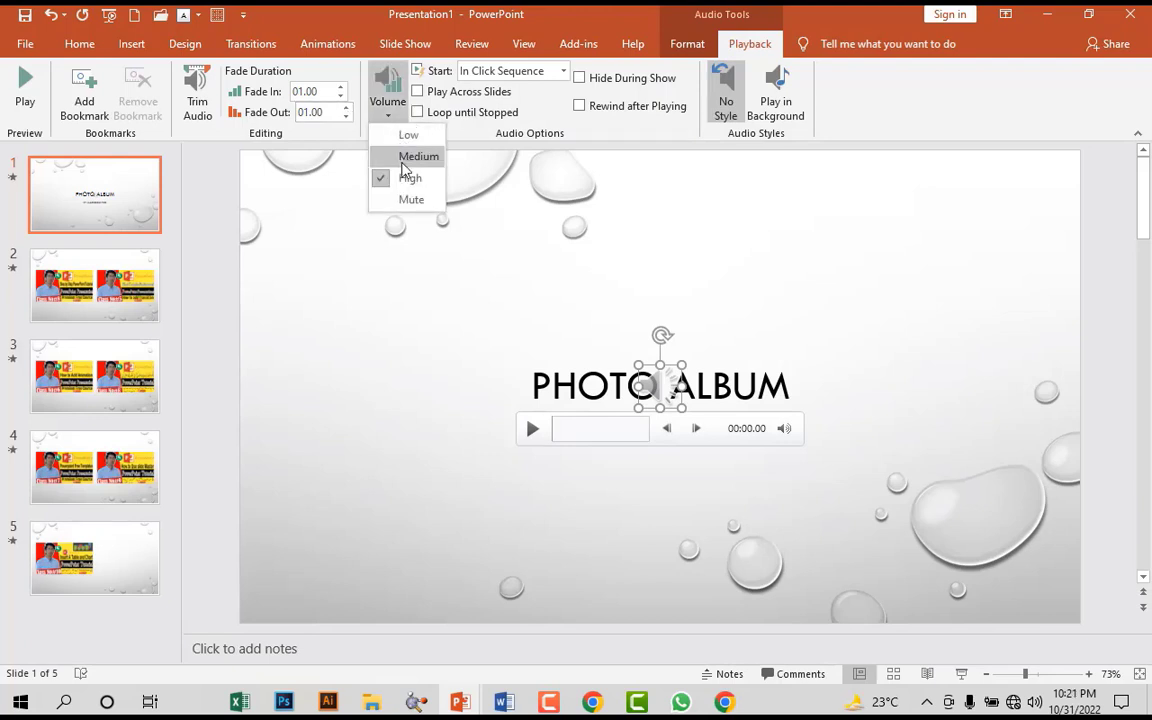
pyautogui.click(420, 92)
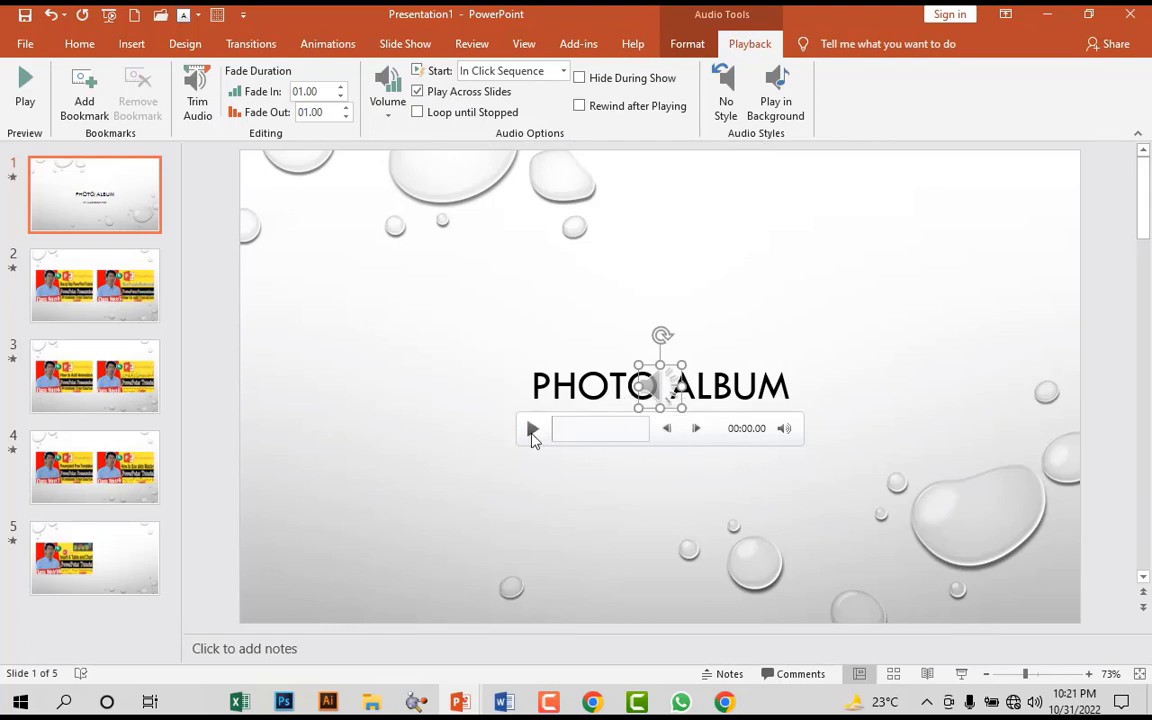
pyautogui.click(579, 78)
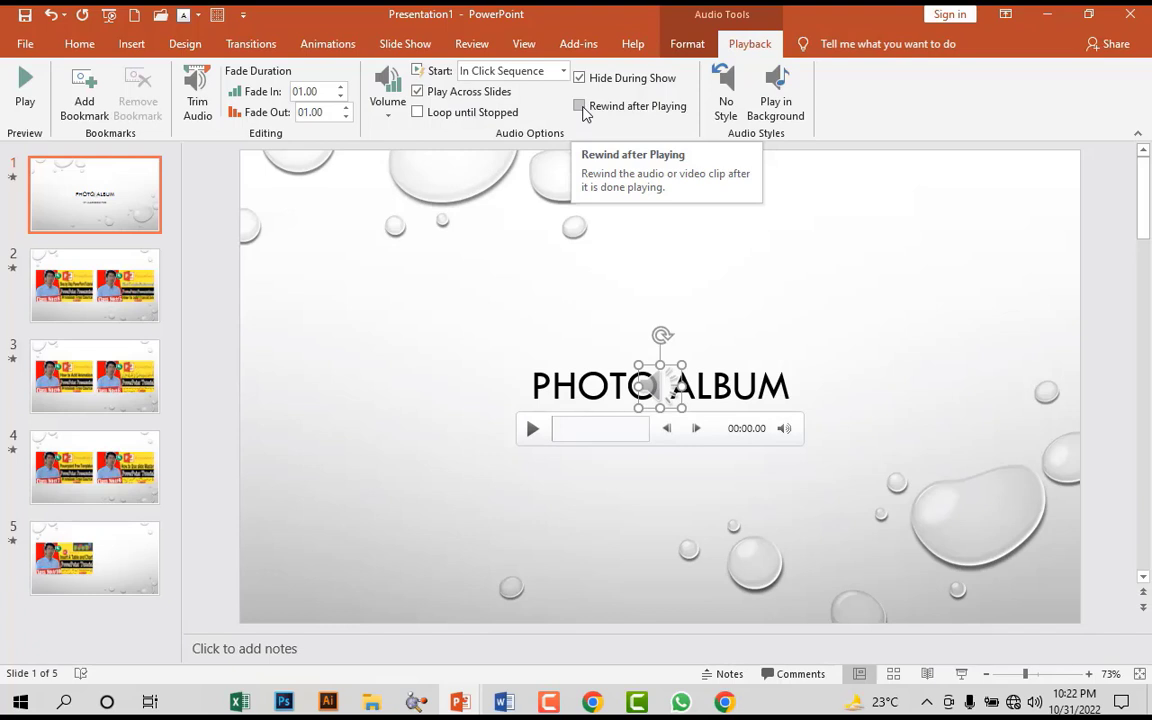
pyautogui.click(775, 95)
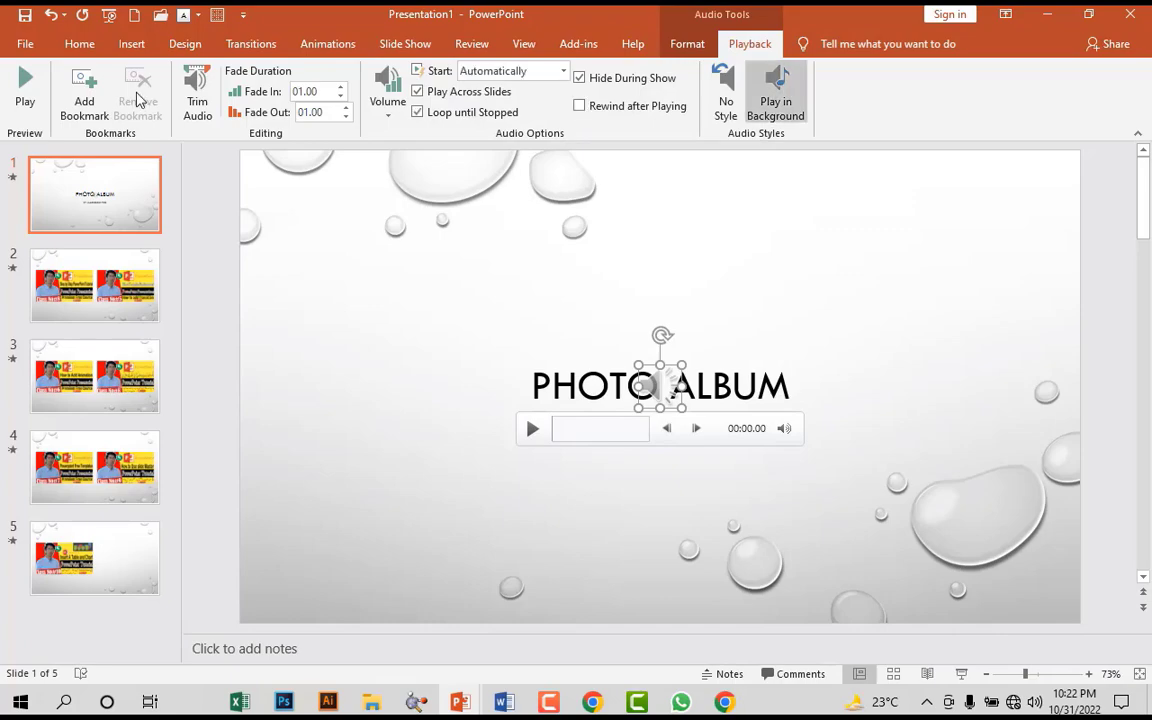
pyautogui.click(112, 20)
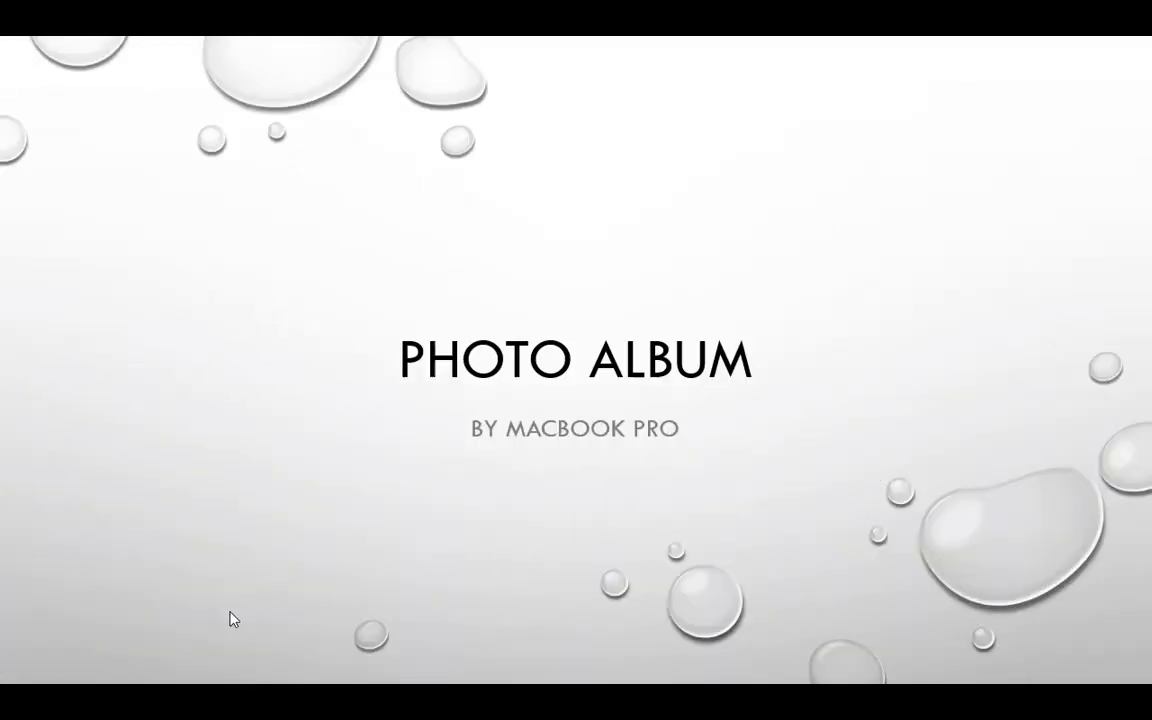
# - Advance through every slide of the show and exit at the end
pyautogui.click(230, 620)
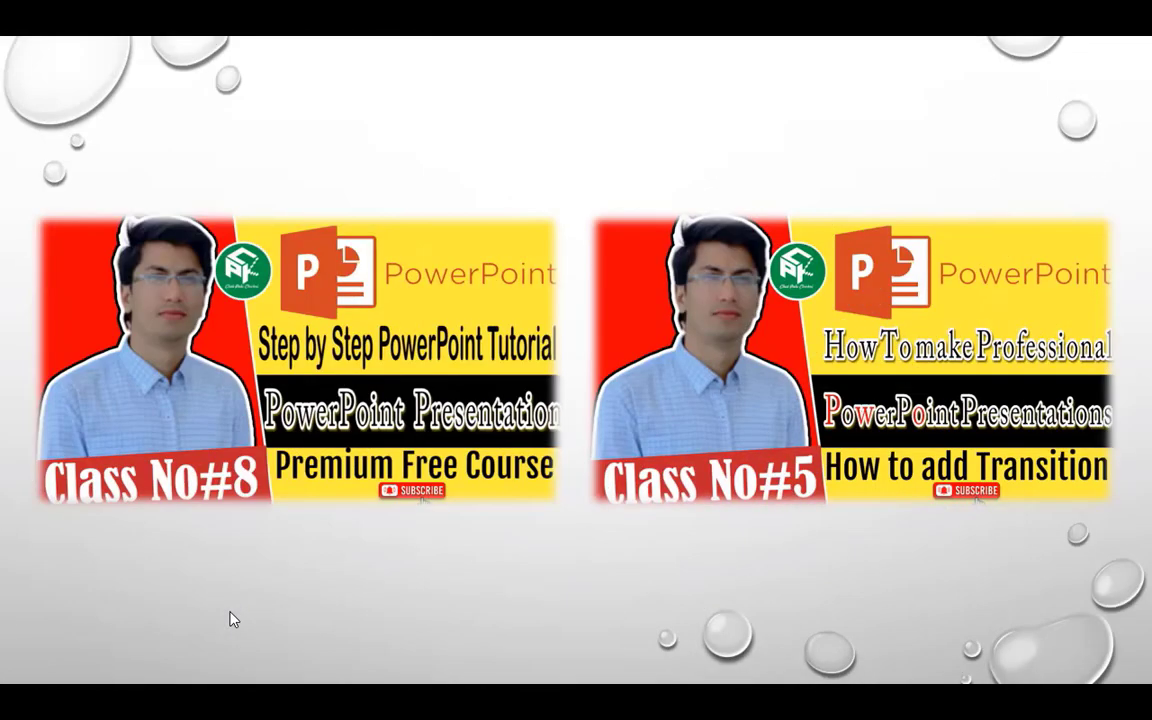
pyautogui.click(230, 620)
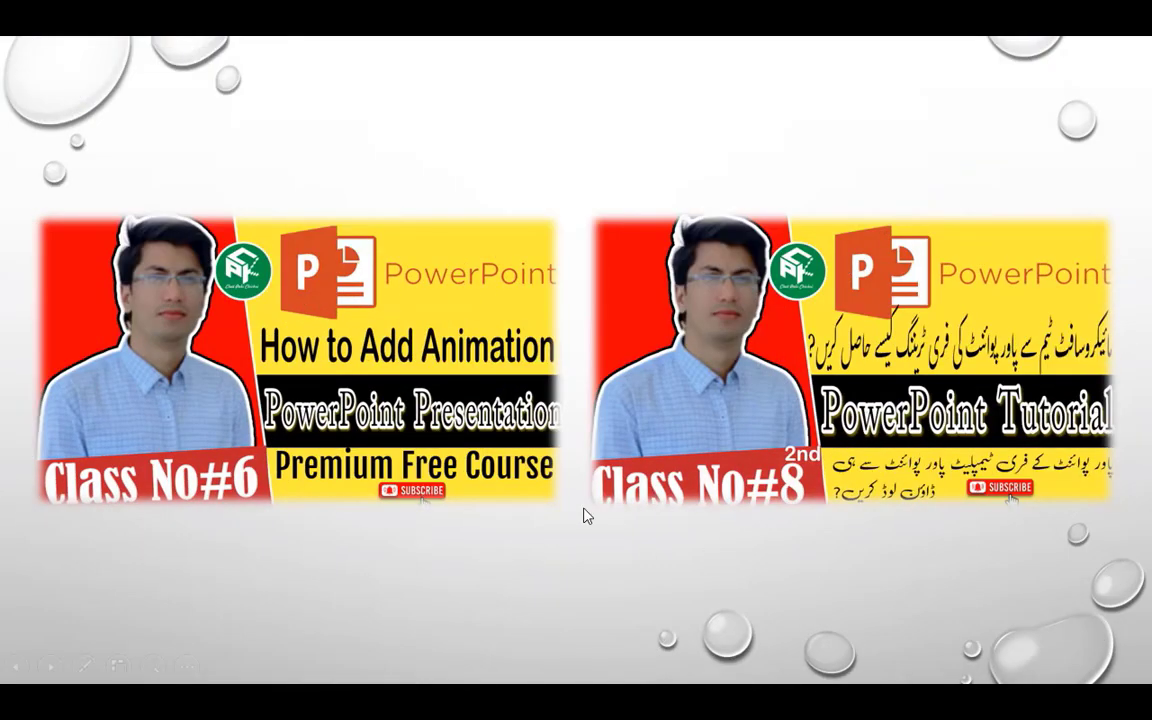
pyautogui.click(367, 598)
pyautogui.click(367, 598)
pyautogui.click(367, 598)
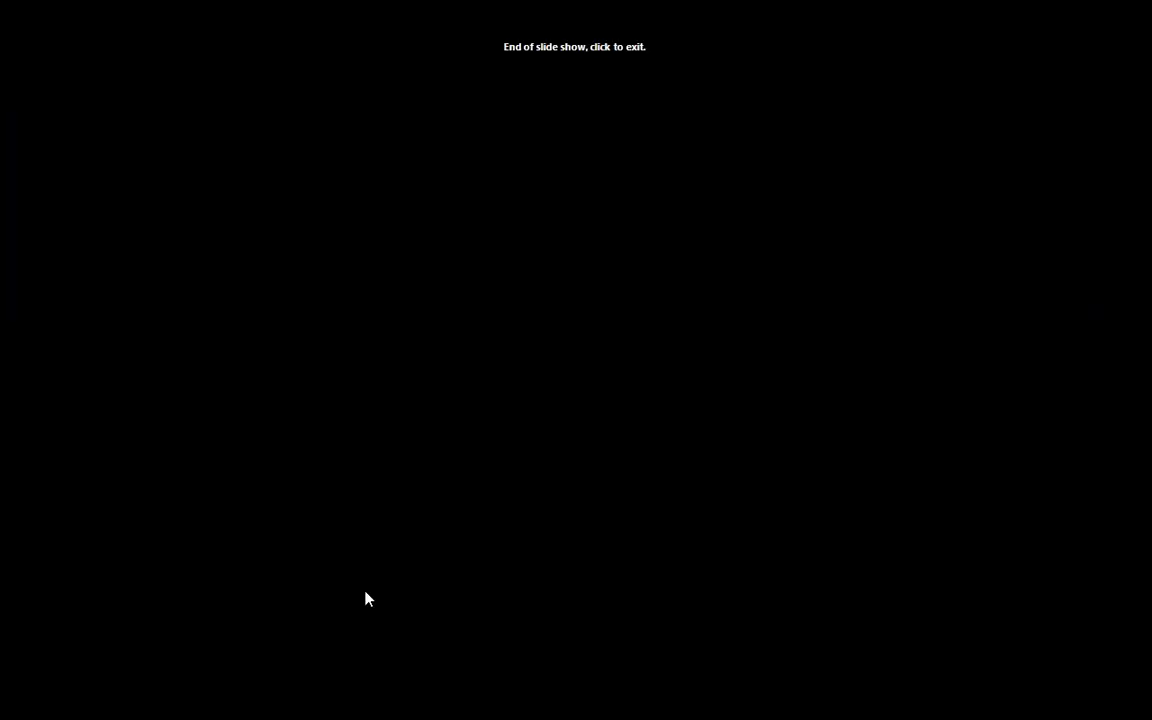
pyautogui.click(366, 598)
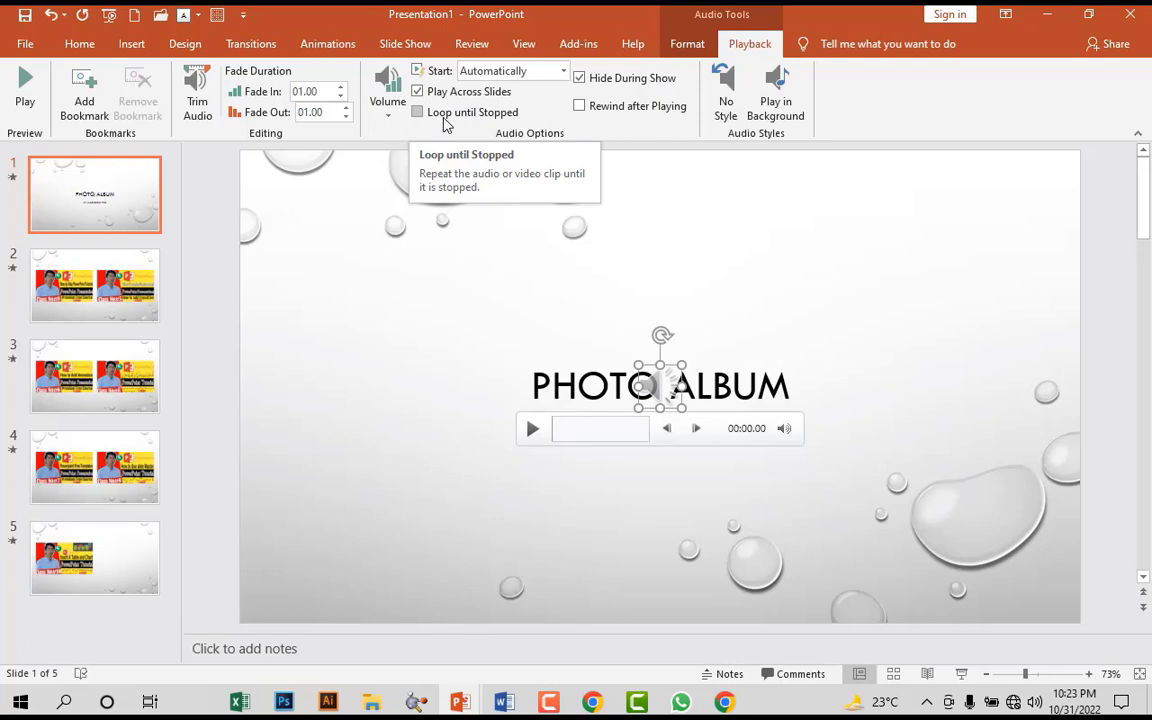
# - Insert the Baby video from the Camtasia folder onto the PHOTO ALBUM title slide
pyautogui.press('Escape')
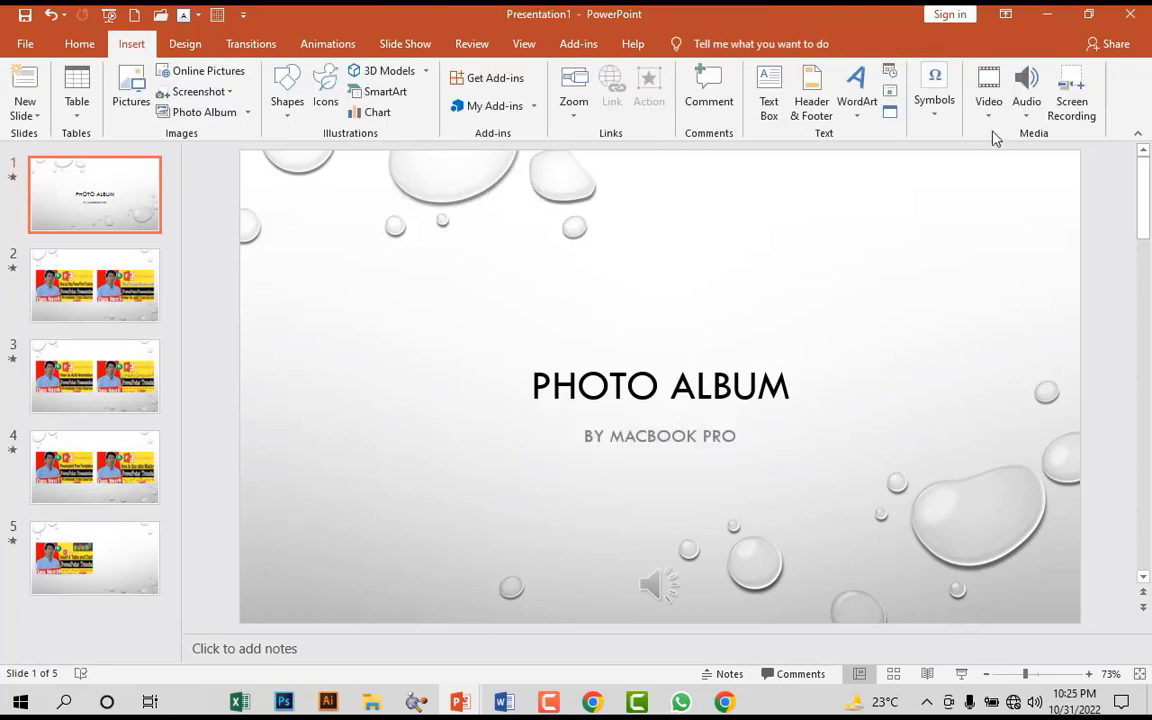
pyautogui.click(988, 118)
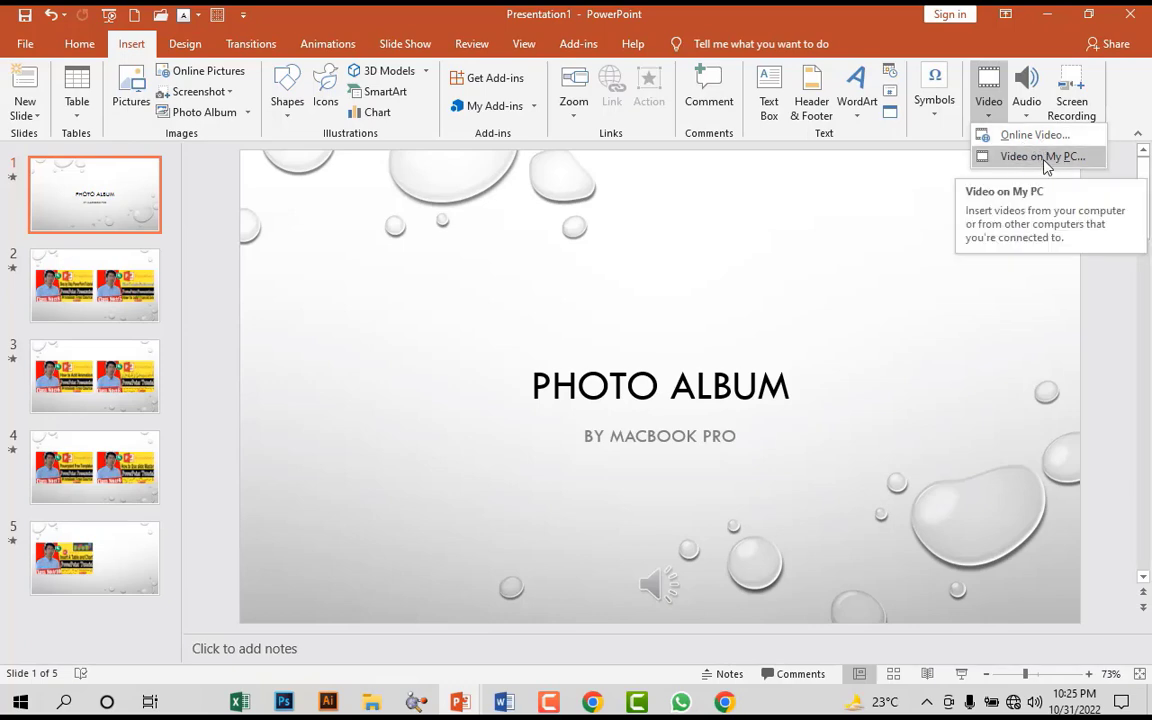
pyautogui.click(1046, 160)
pyautogui.click(185, 171)
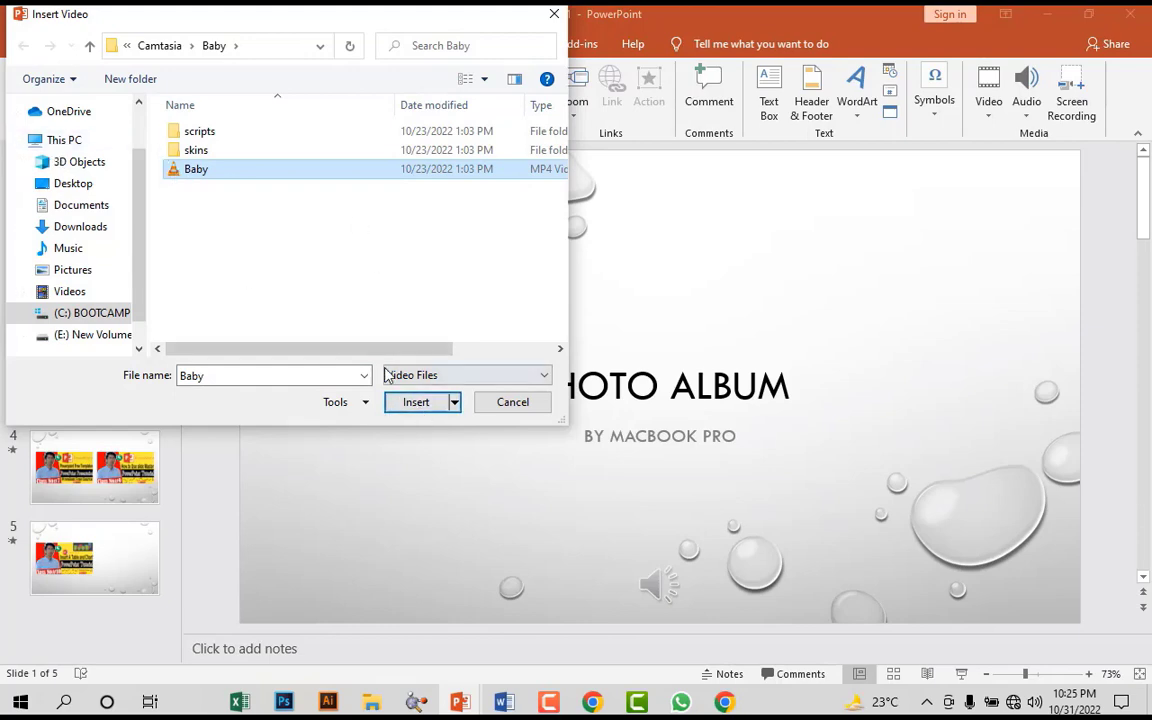
pyautogui.click(430, 403)
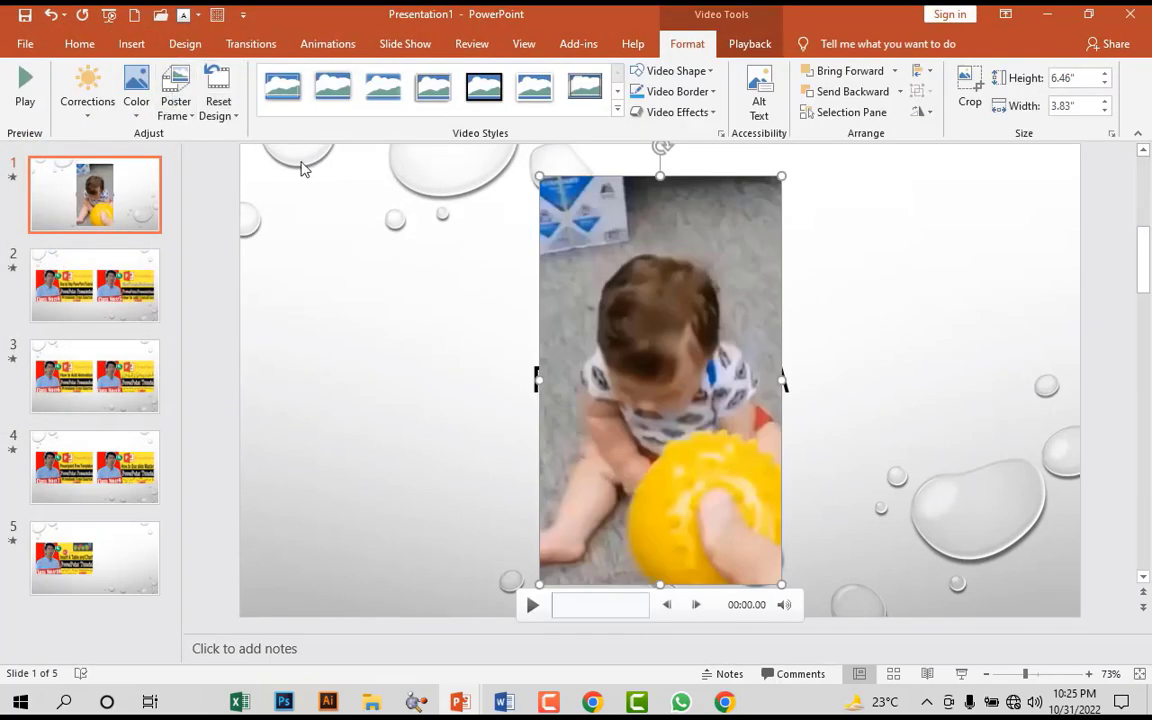
# - Look through the video's corrections, color, poster frame, reset, style and shape options without applying any
pyautogui.click(87, 95)
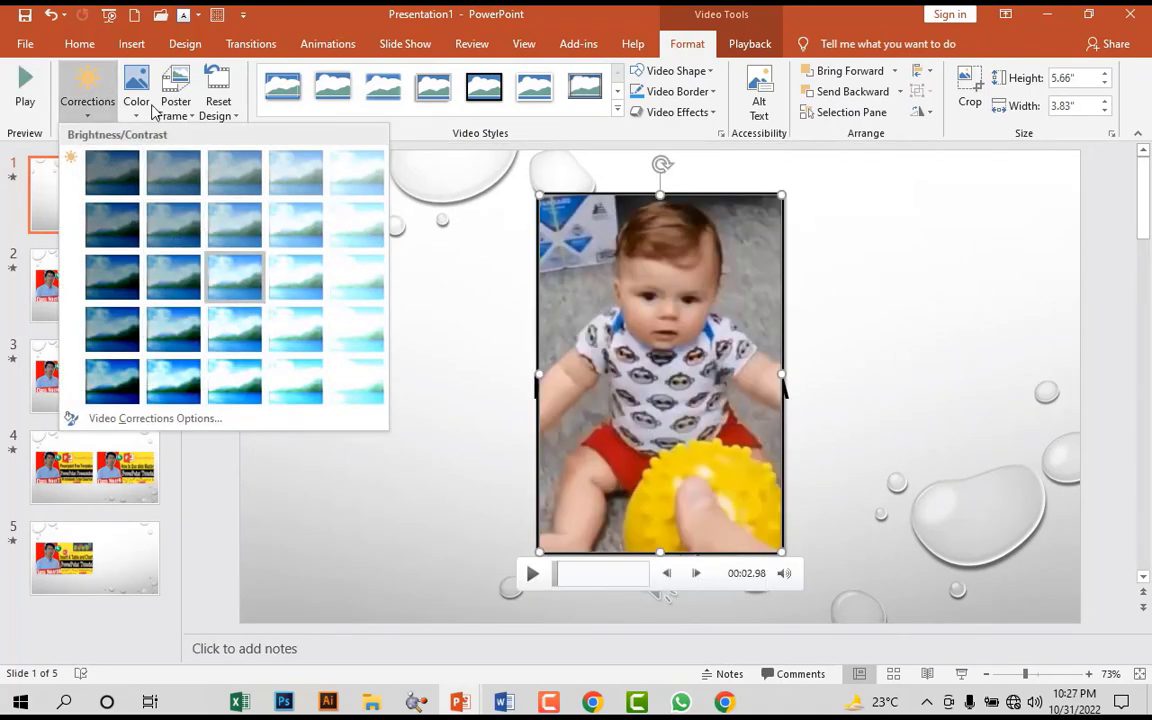
pyautogui.click(137, 108)
pyautogui.click(137, 108)
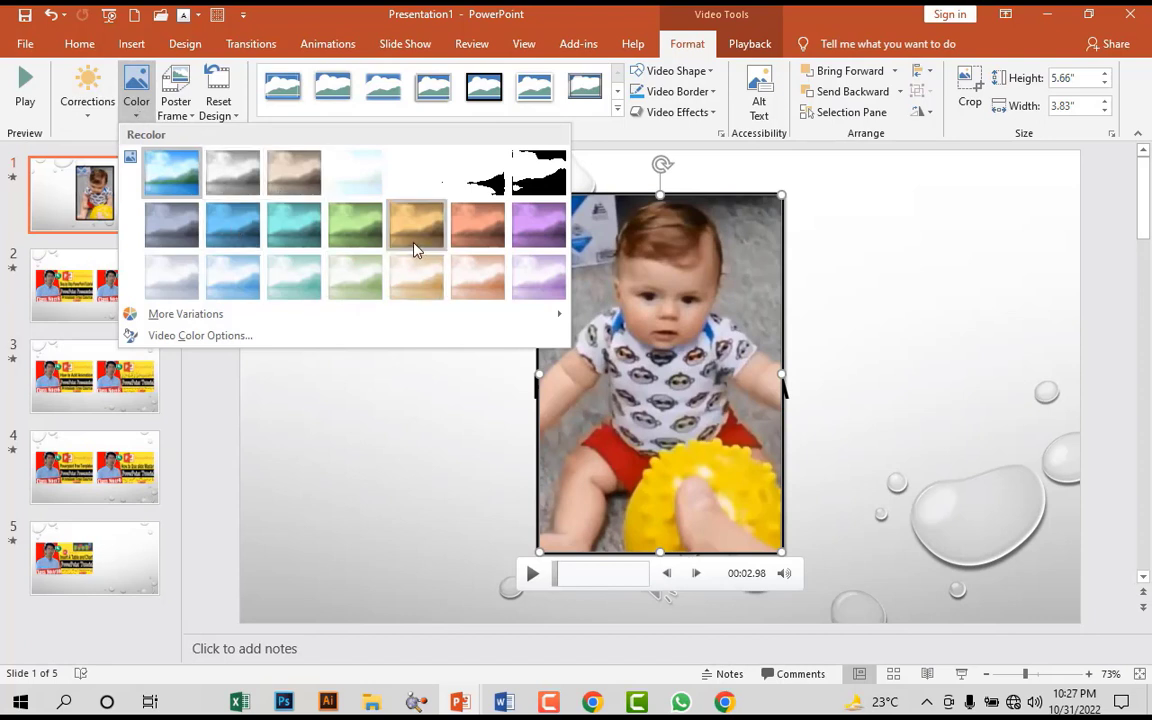
pyautogui.click(186, 116)
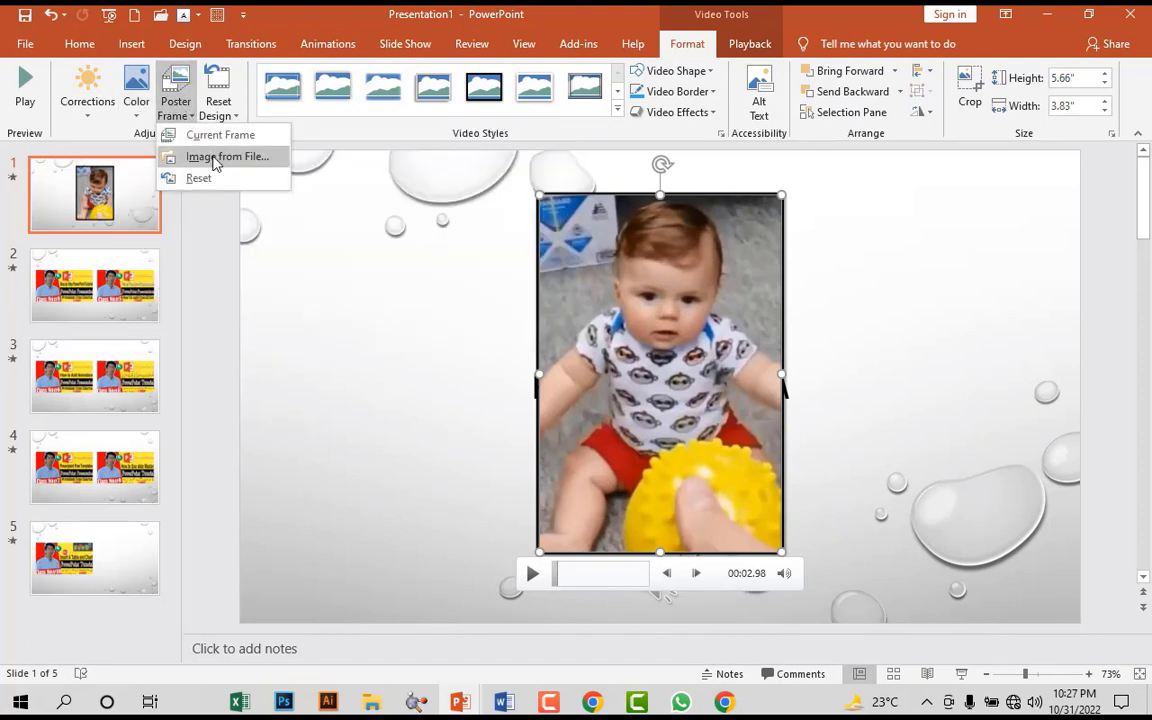
pyautogui.click(220, 112)
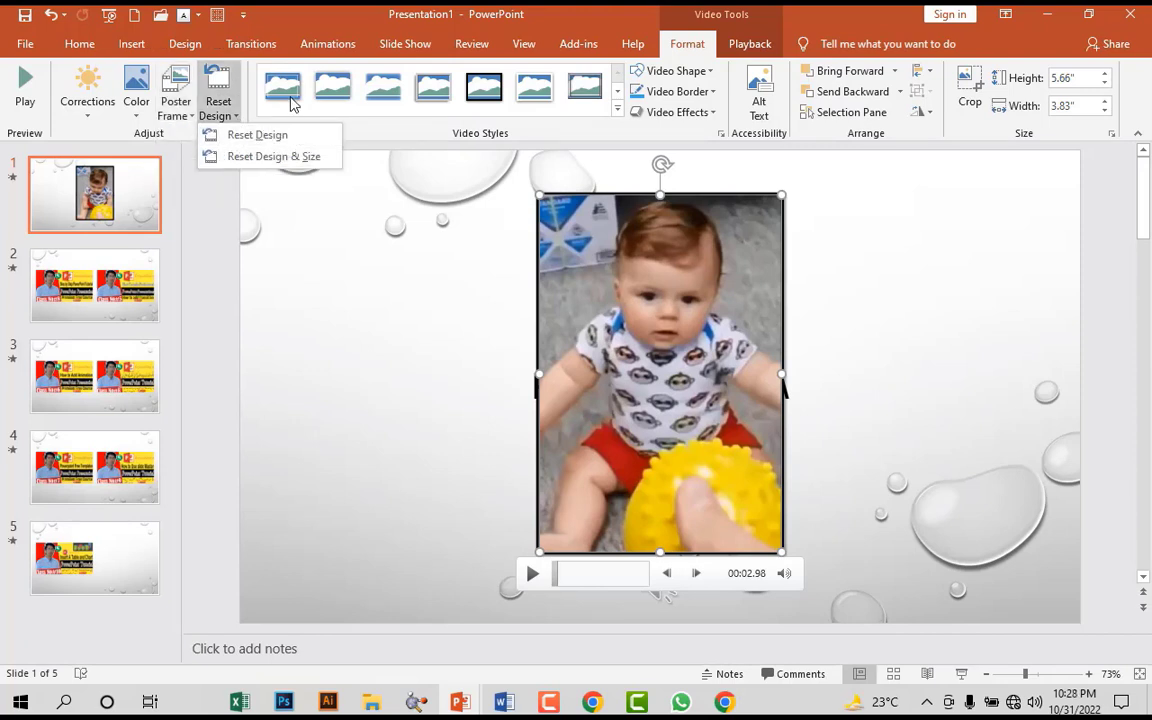
pyautogui.click(470, 95)
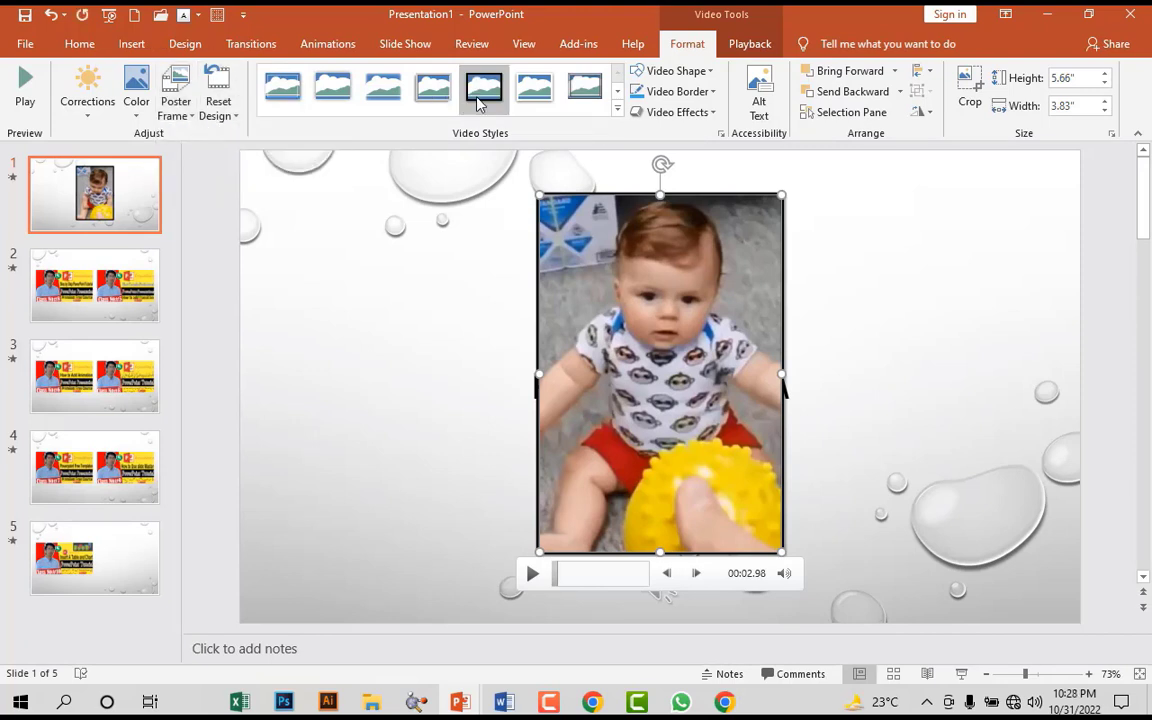
pyautogui.click(617, 108)
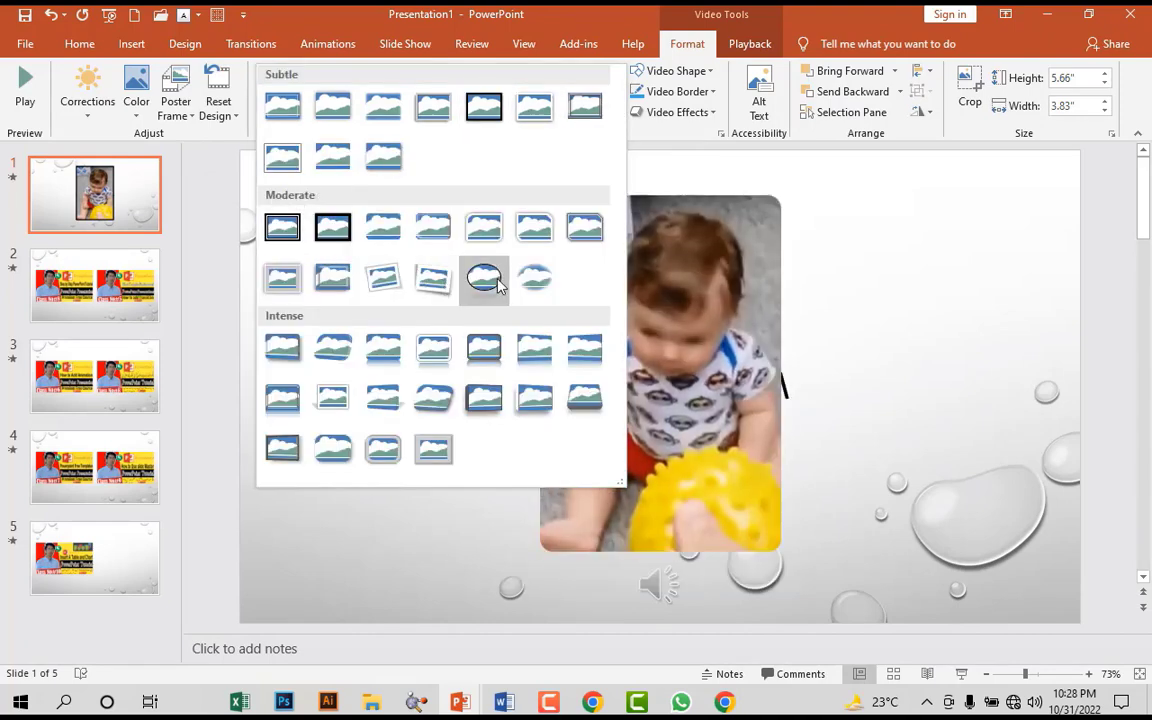
pyautogui.click(680, 112)
pyautogui.click(708, 72)
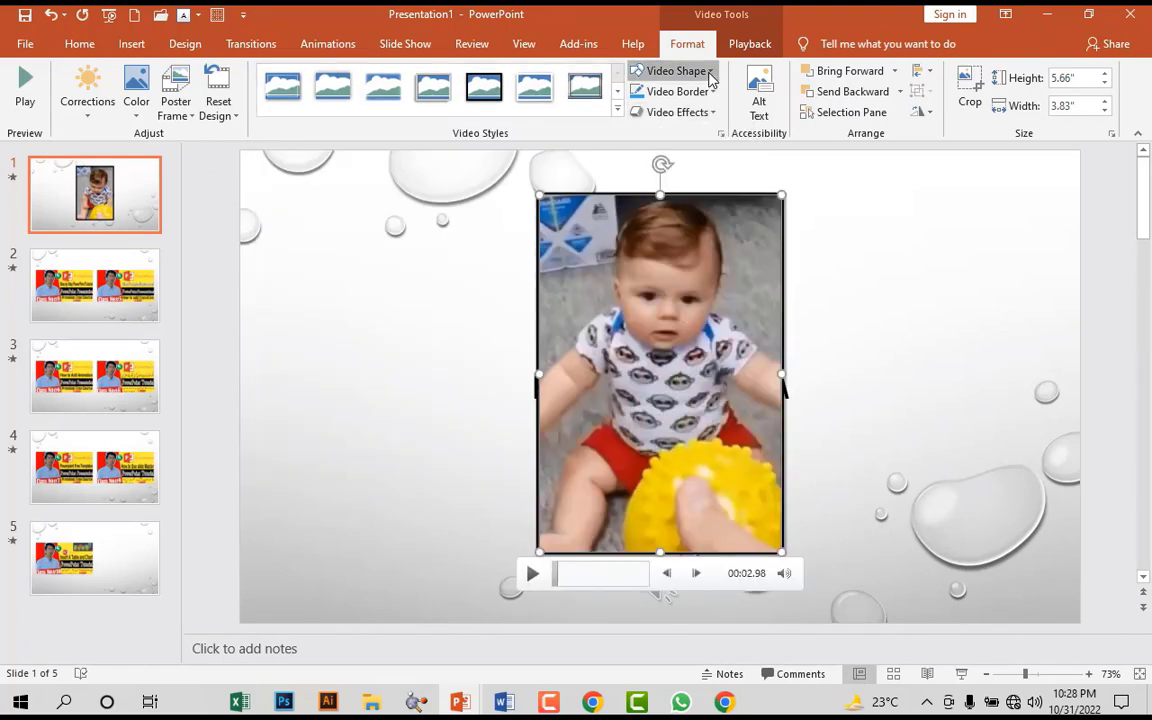
pyautogui.click(593, 131)
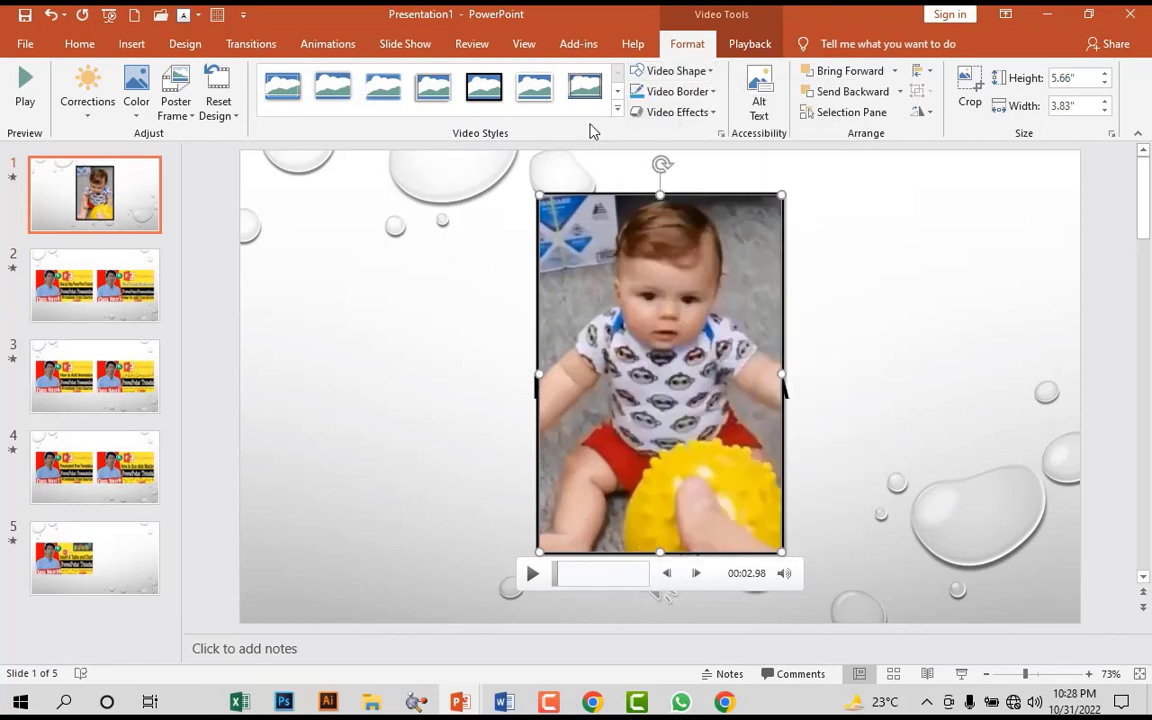
# - Give the video an orange border and a drop-shadow effect
pyautogui.click(712, 92)
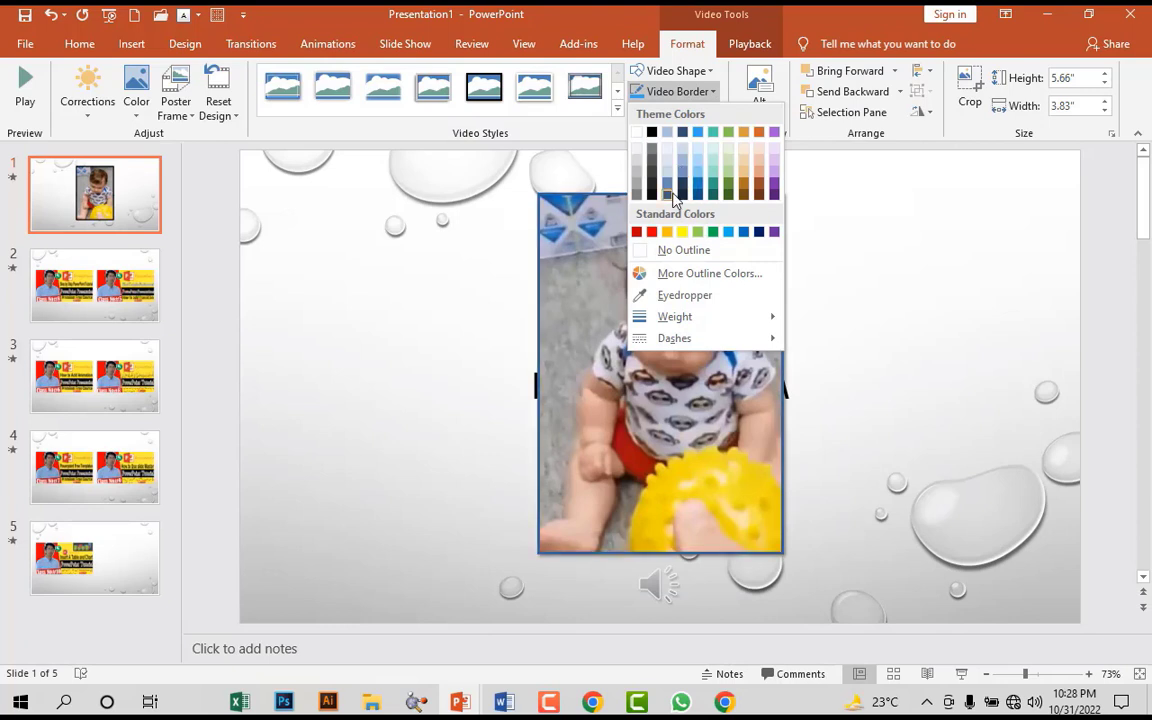
pyautogui.click(667, 231)
pyautogui.click(712, 112)
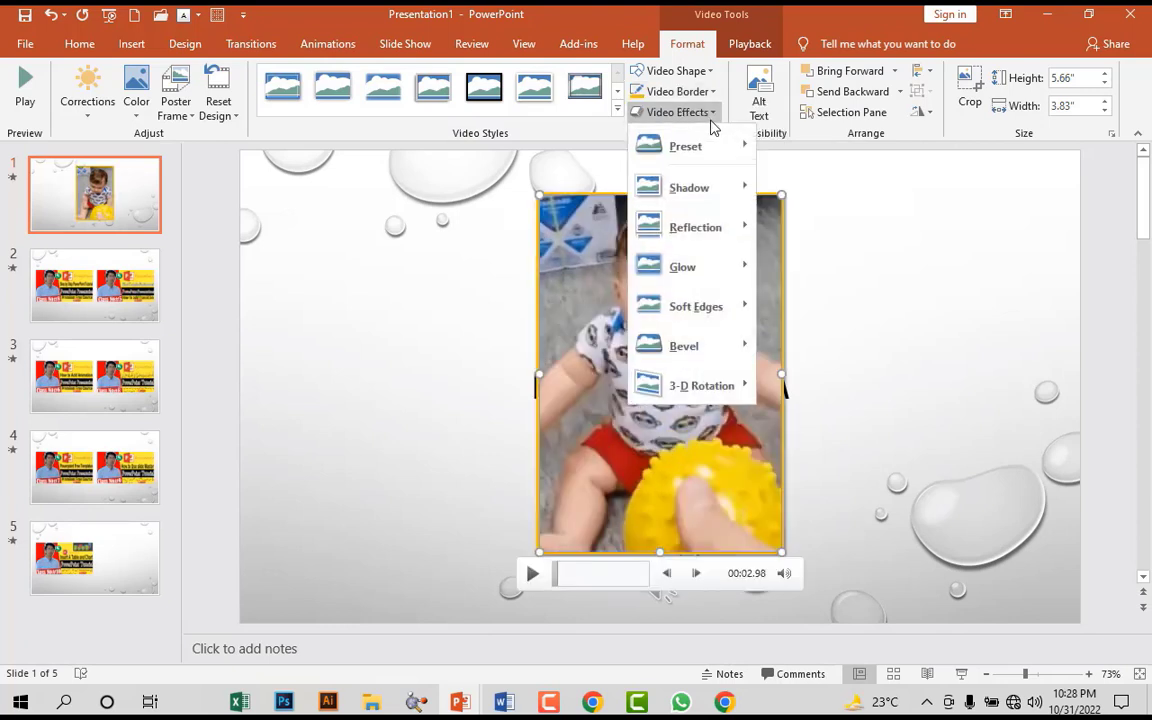
pyautogui.moveTo(694, 150)
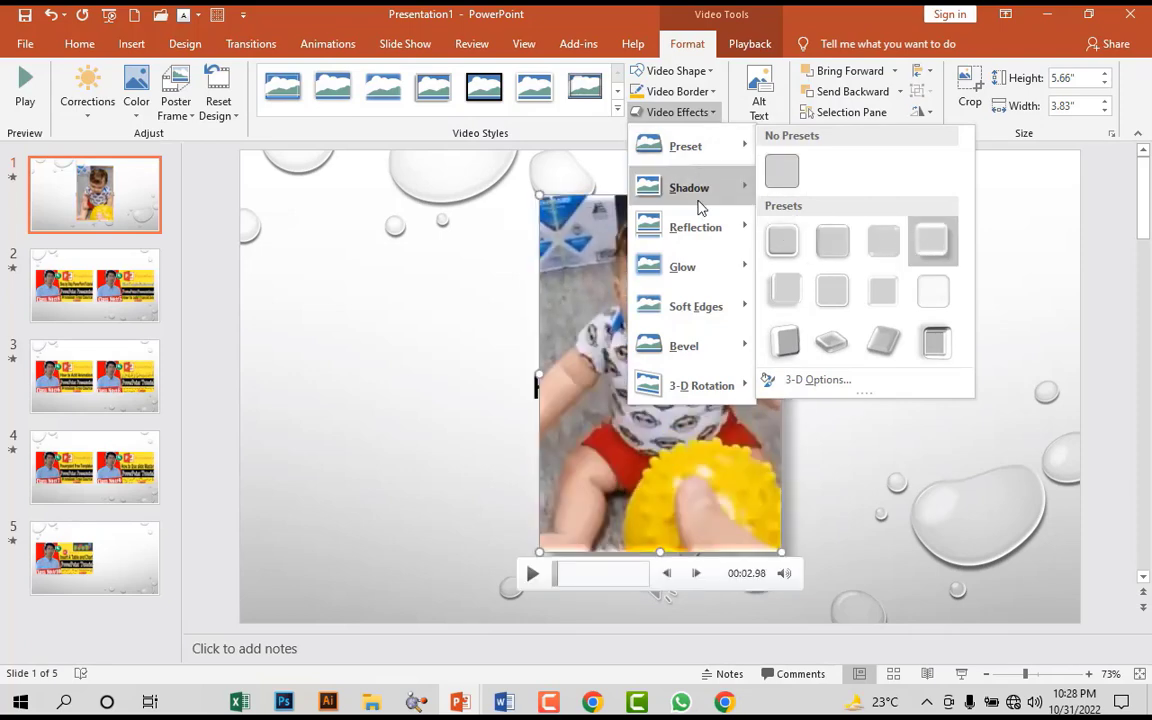
pyautogui.moveTo(700, 207)
pyautogui.click(924, 125)
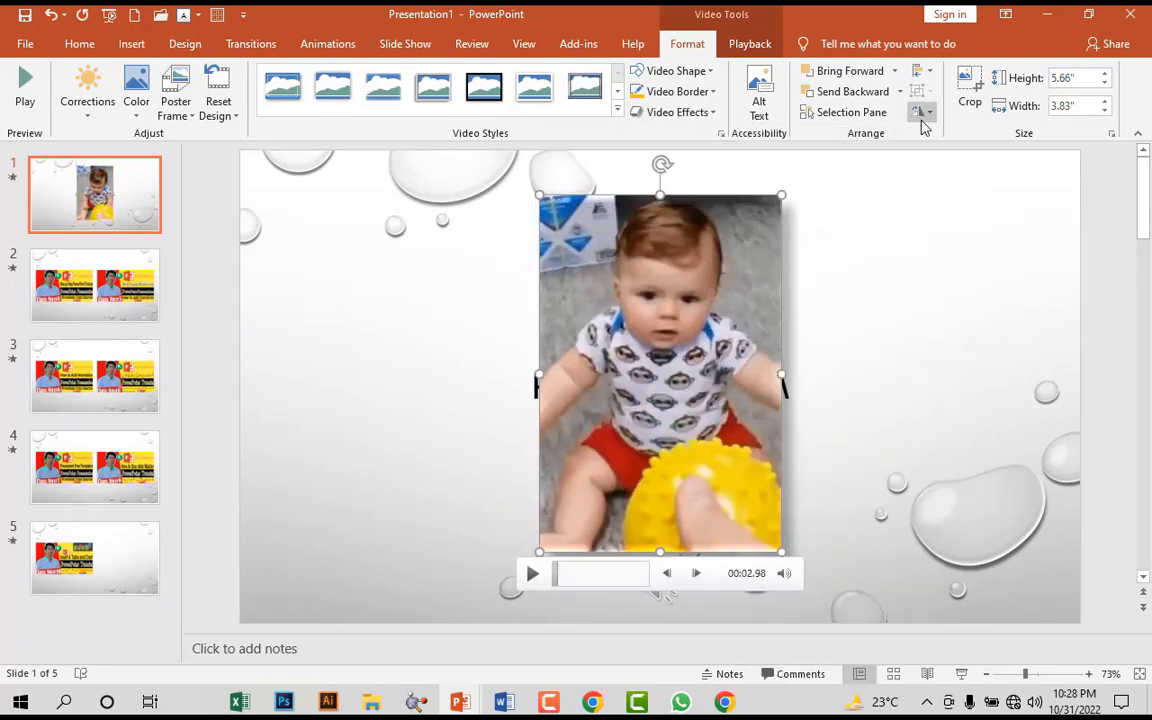
# - Look over the video's rotation and alignment options without changing anything
pyautogui.click(924, 112)
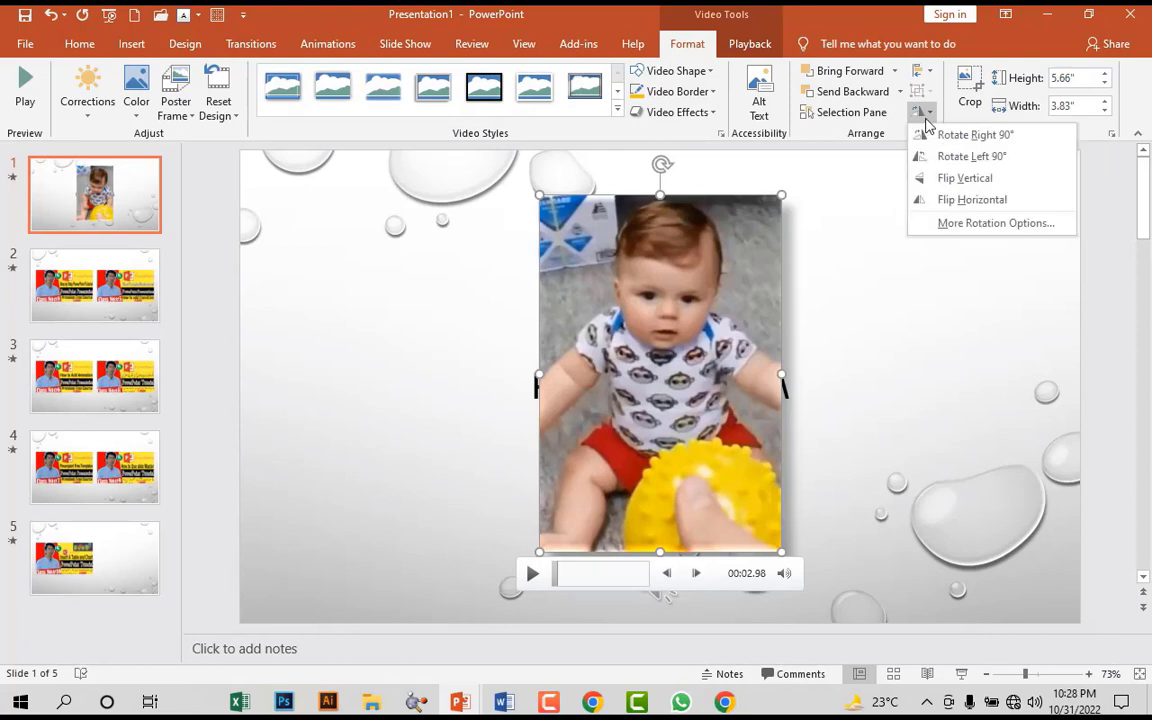
pyautogui.click(929, 79)
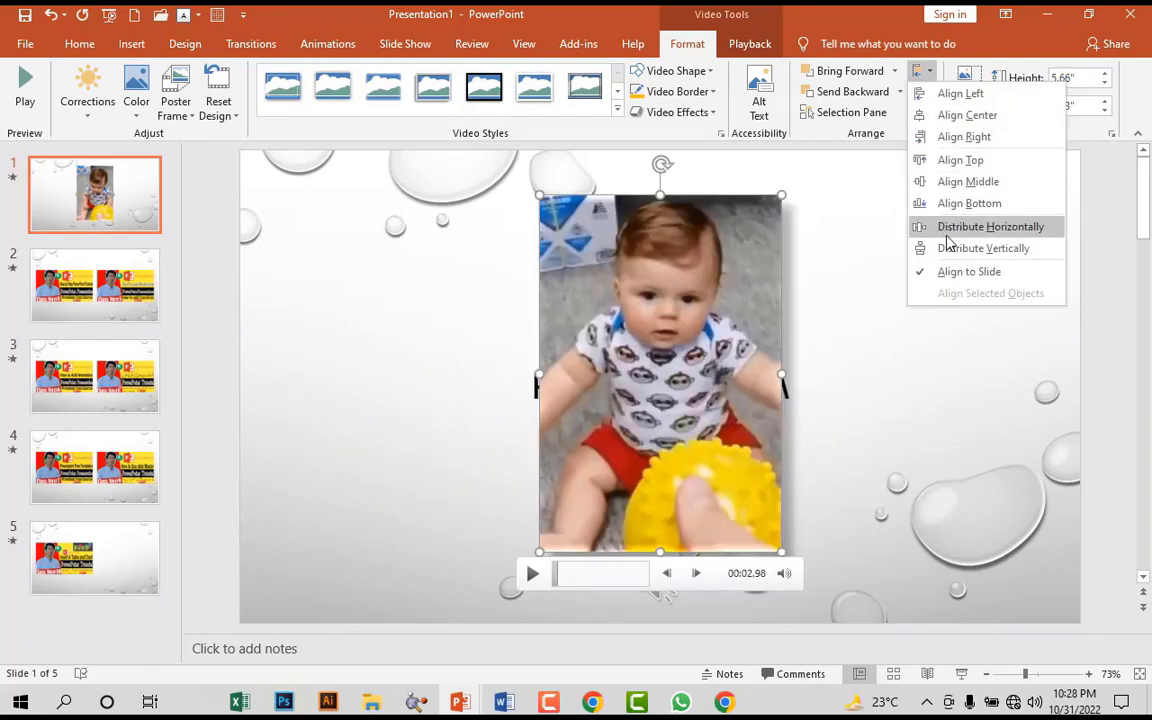
pyautogui.click(884, 170)
# - Crop the video's top edge upward to make it 5.7" tall, then scroll to slide 2
pyautogui.click(969, 90)
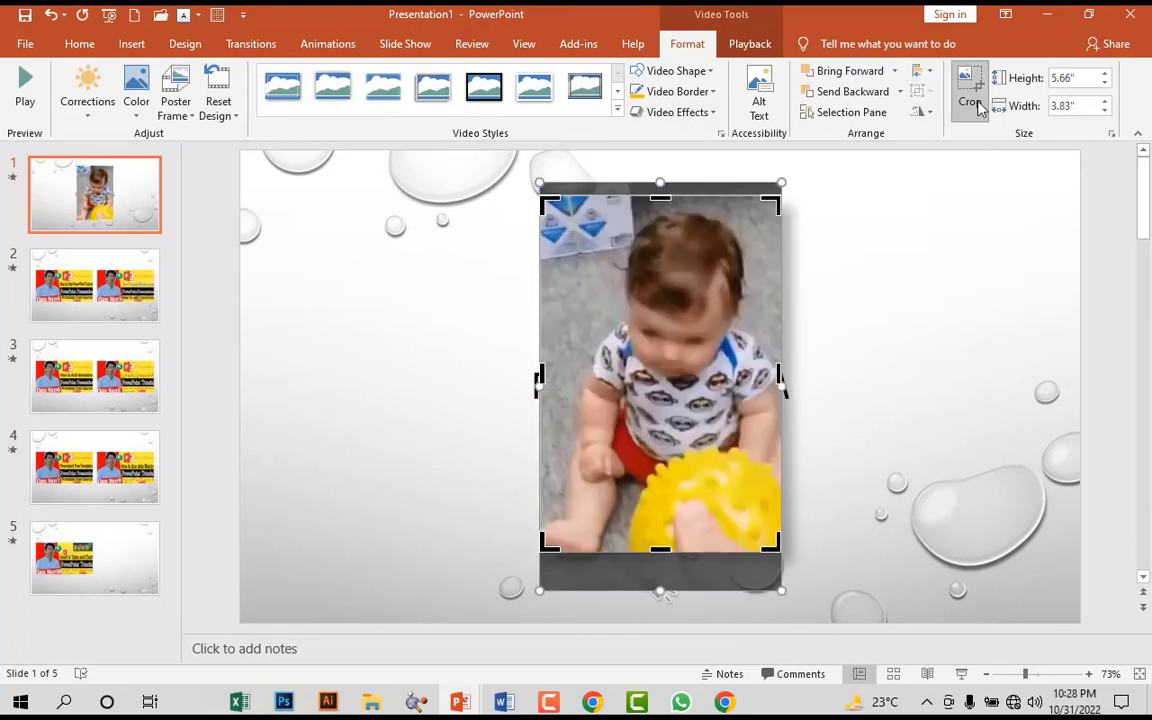
pyautogui.moveTo(662, 197); pyautogui.dragTo(667, 214)
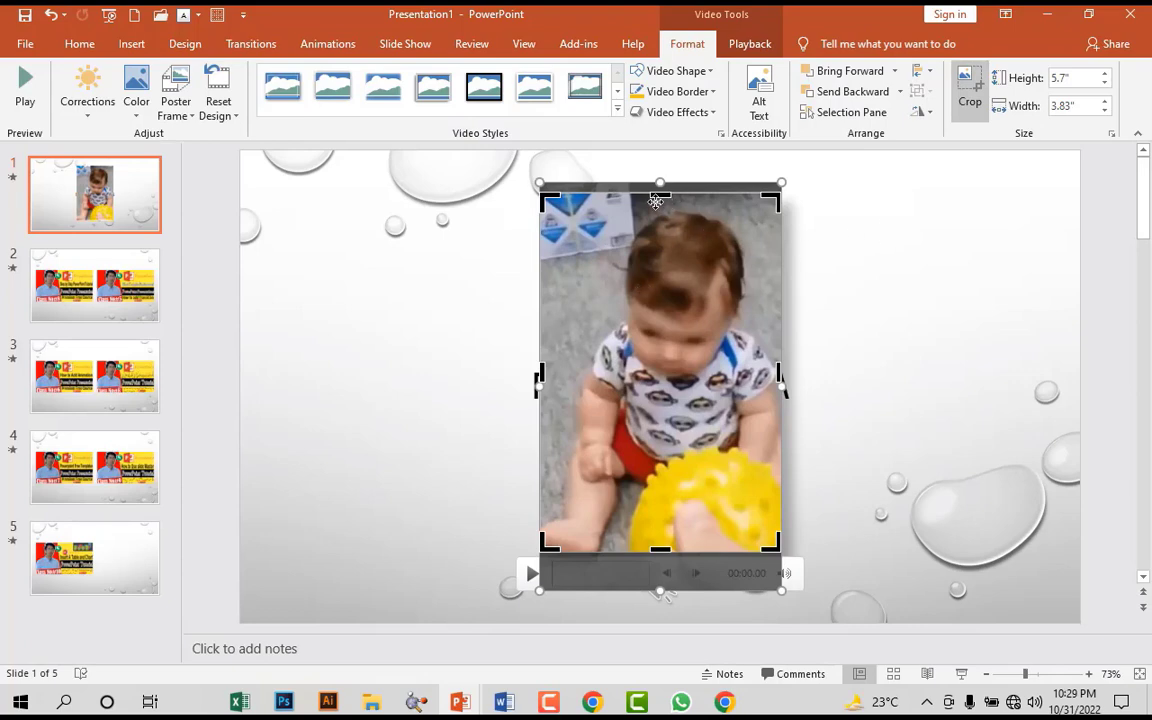
pyautogui.click(1040, 215)
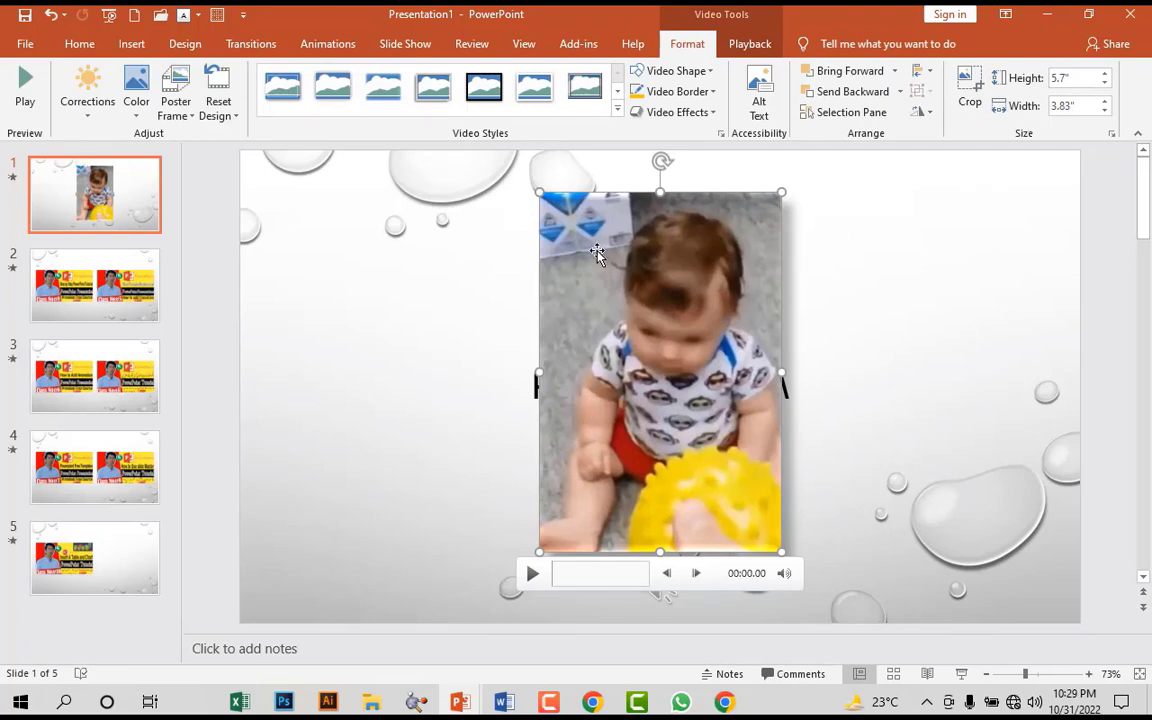
pyautogui.scroll(-1, 385, 277)
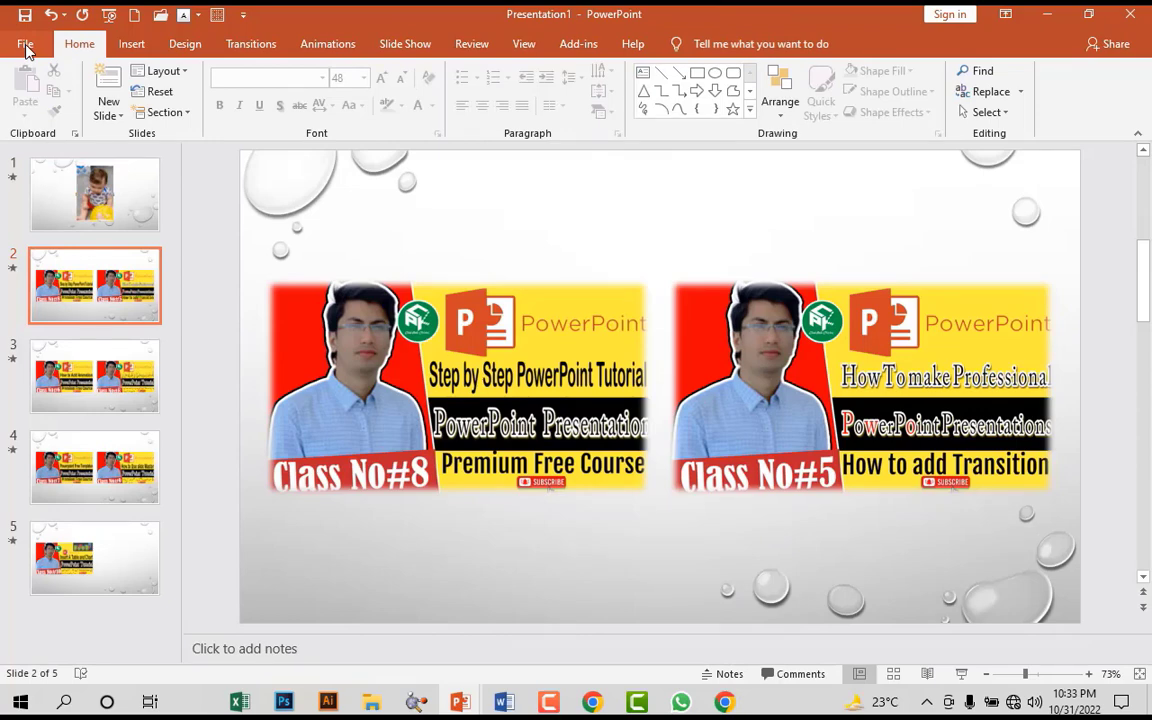
# - Export the presentation as the MPEG-4 video 'Photo Album 2' in Documents
pyautogui.click(27, 50)
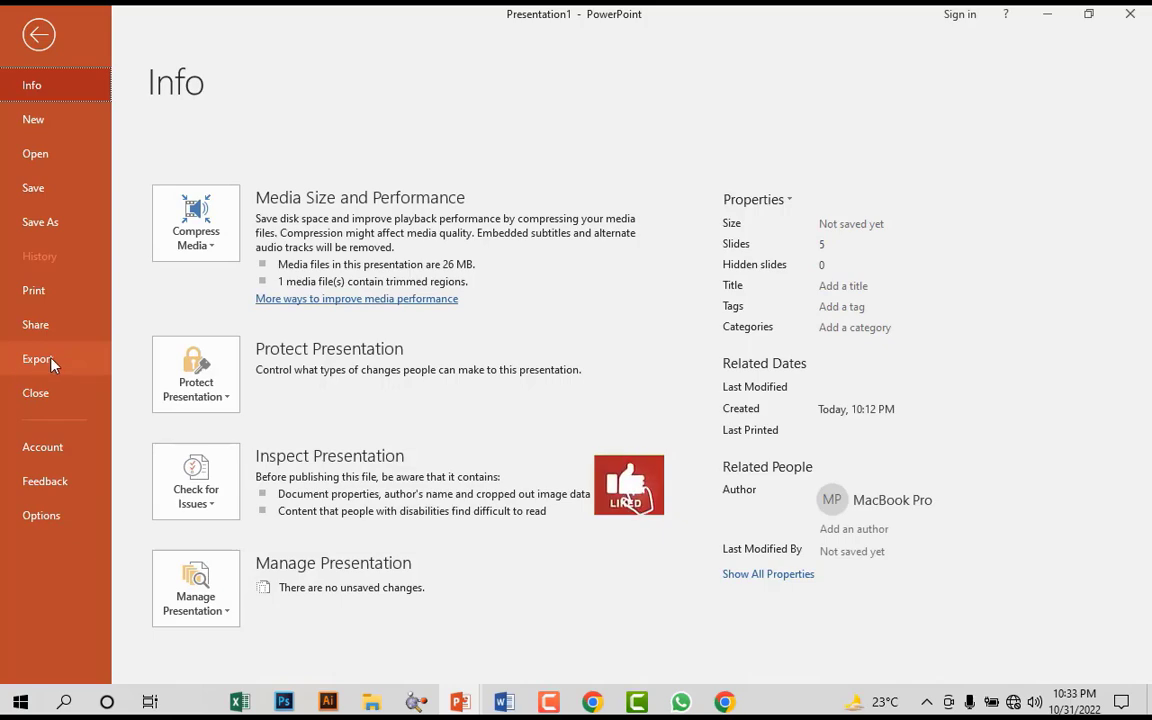
pyautogui.click(55, 362)
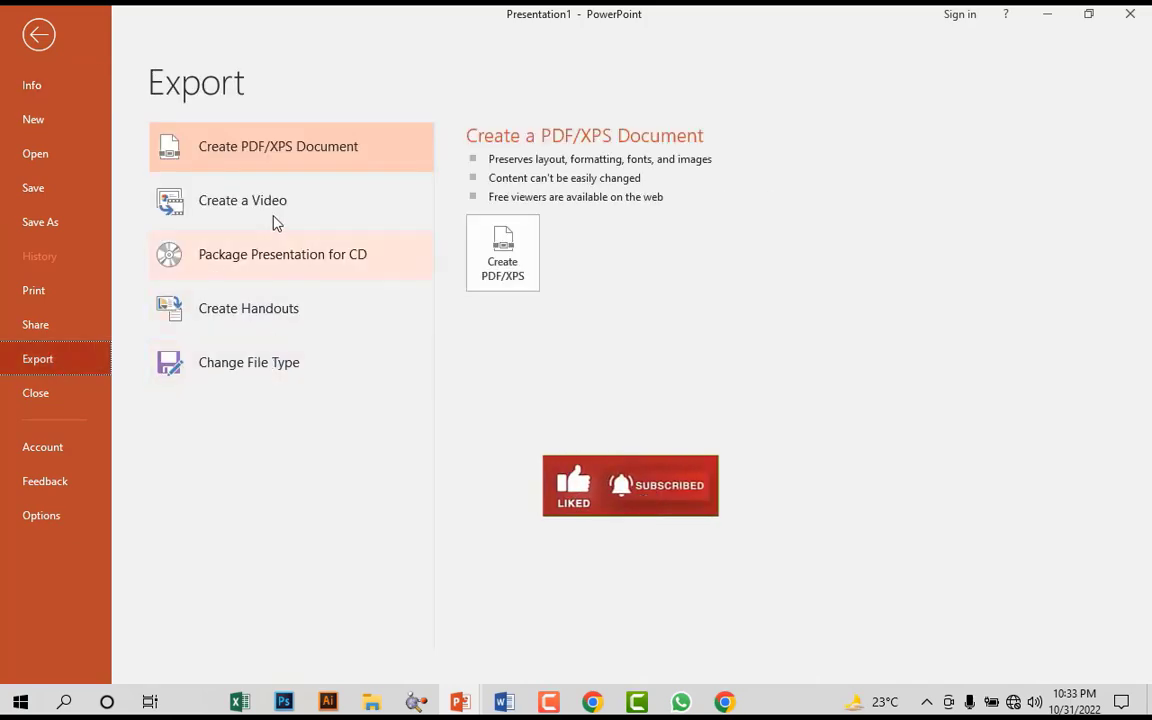
pyautogui.click(247, 219)
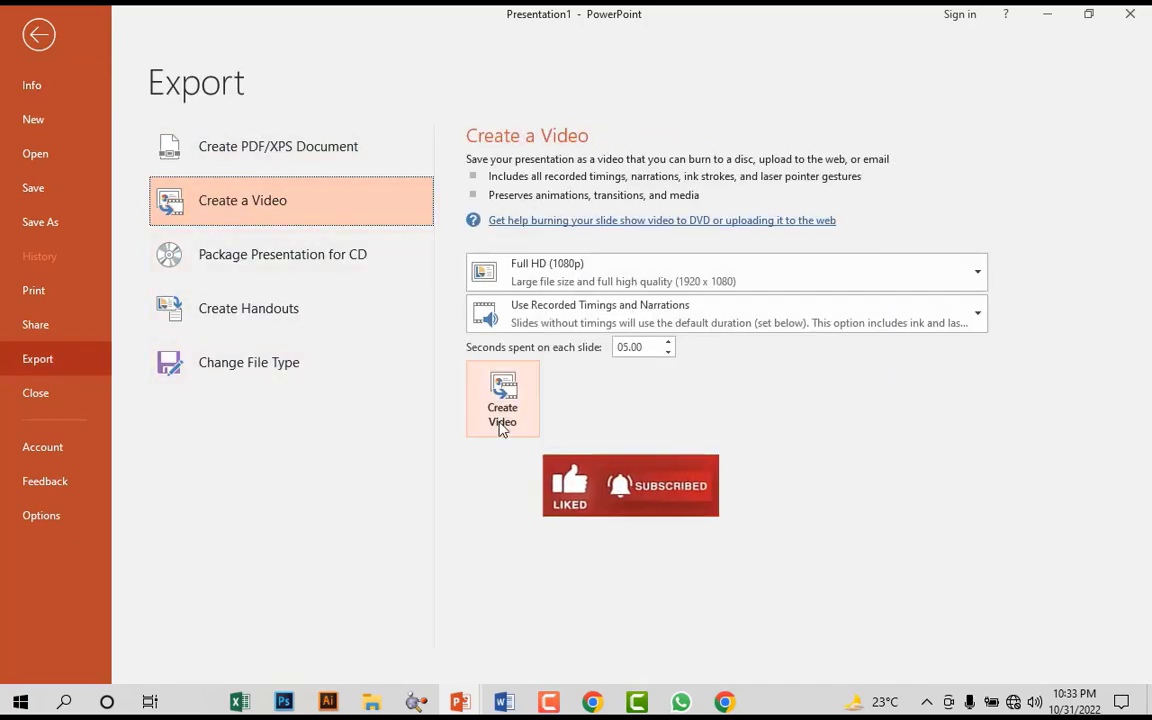
pyautogui.click(505, 415)
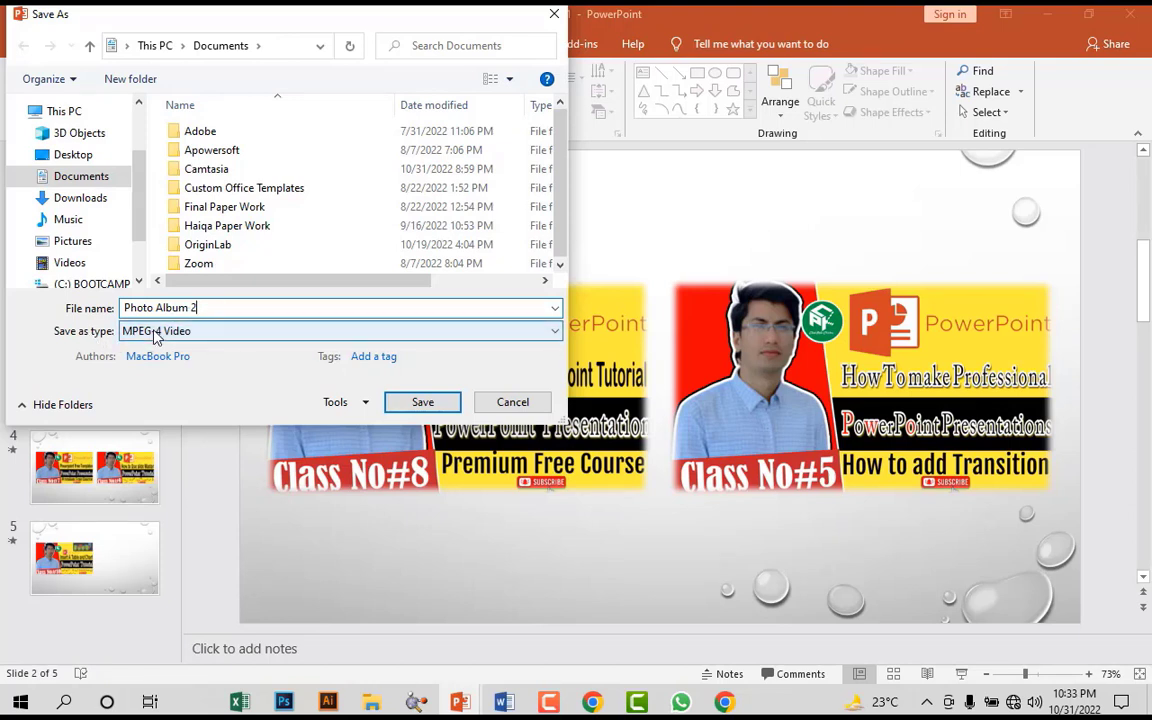
pyautogui.click(420, 402)
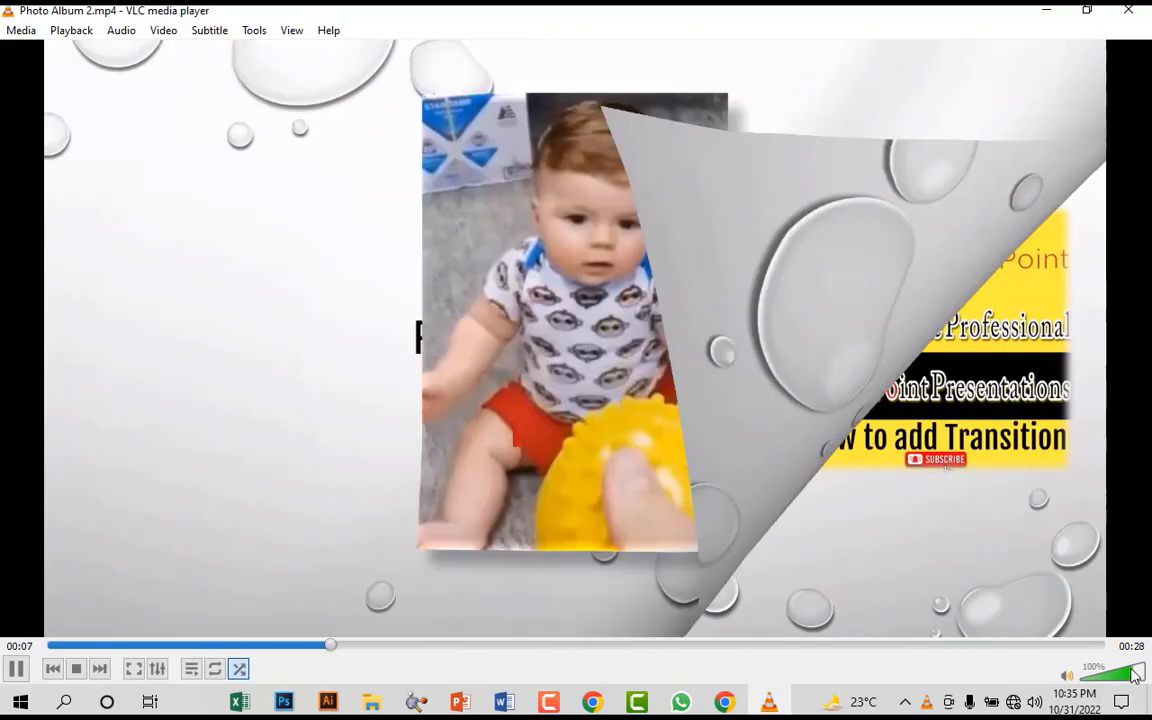
# - Lower the VLC playback volume to 5% and jump to about 00:19 of the video
pyautogui.click(1117, 679)
pyautogui.click(1084, 679)
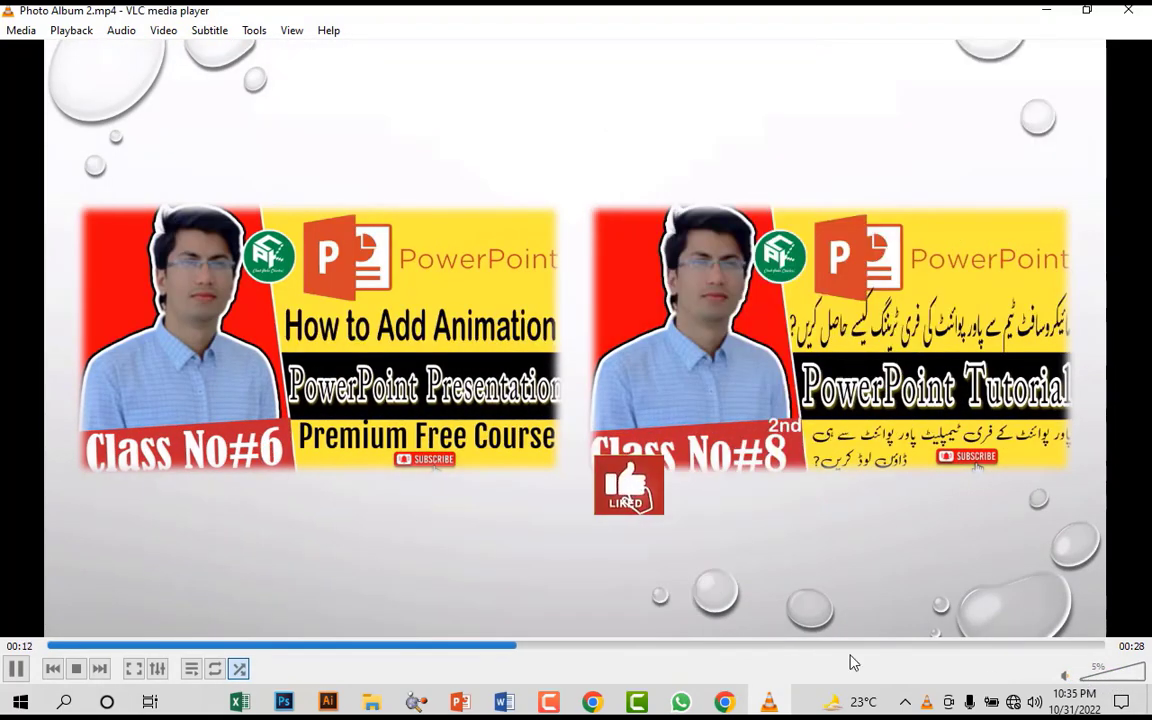
pyautogui.click(795, 645)
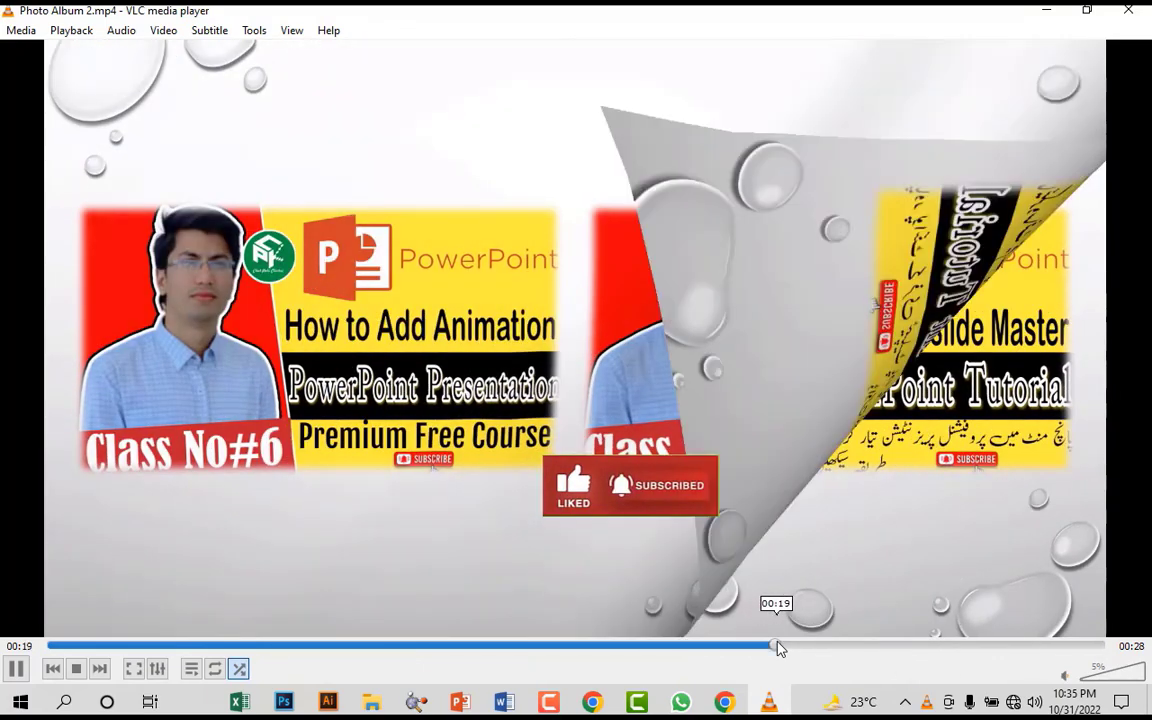